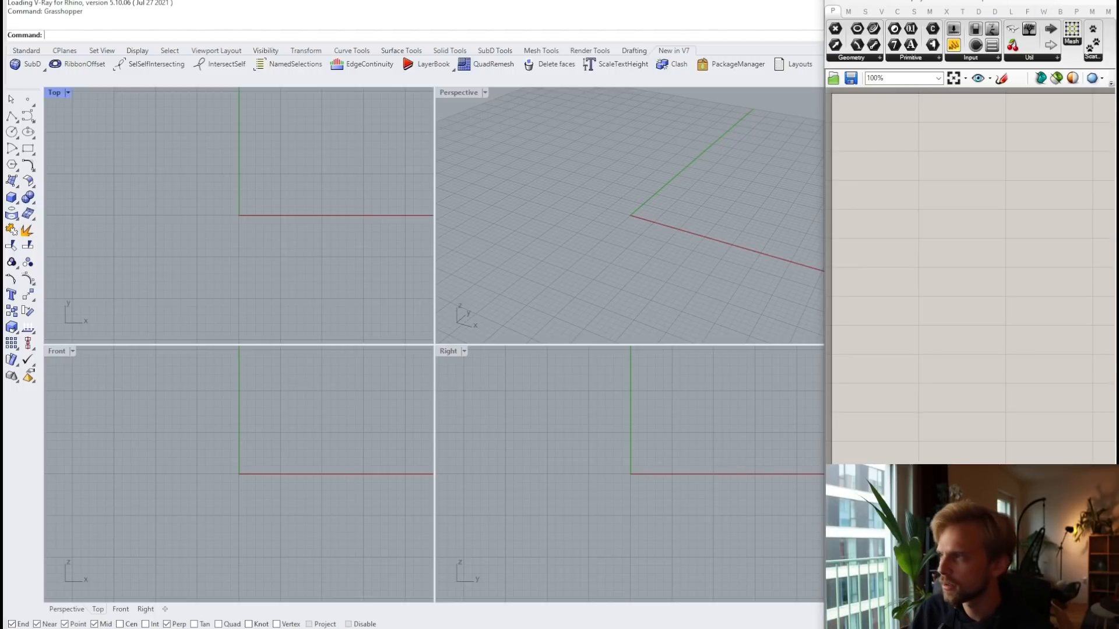
Step: Minimize the Grasshopper editor, then reopen it with the Grasshopper command
{"action": "left_click", "coordinate": [1043, 1]}
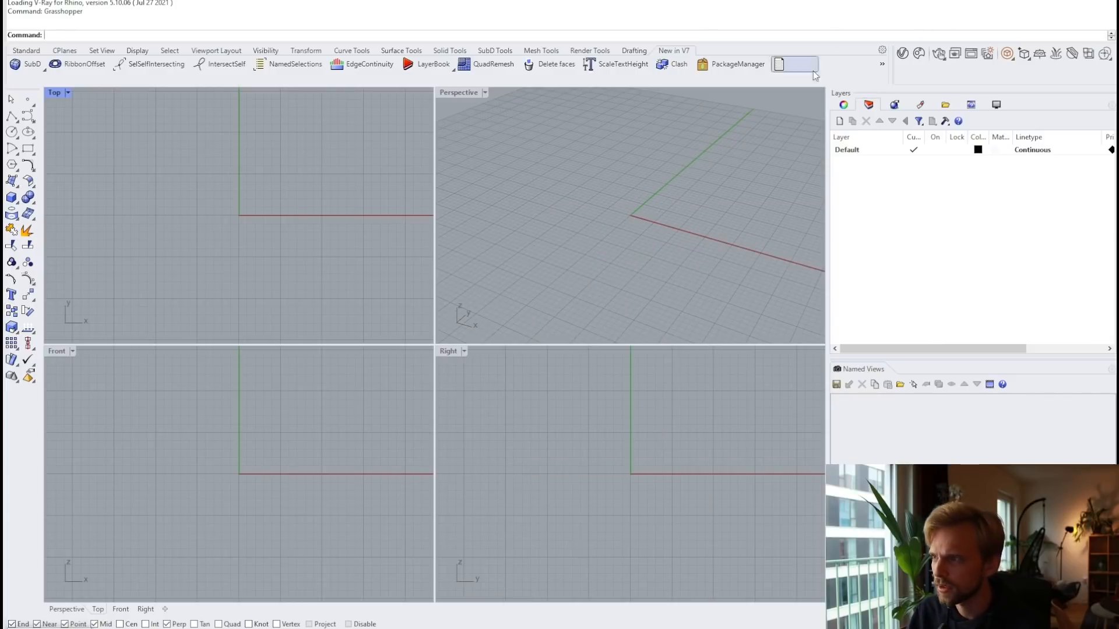
{"action": "left_click", "coordinate": [883, 65]}
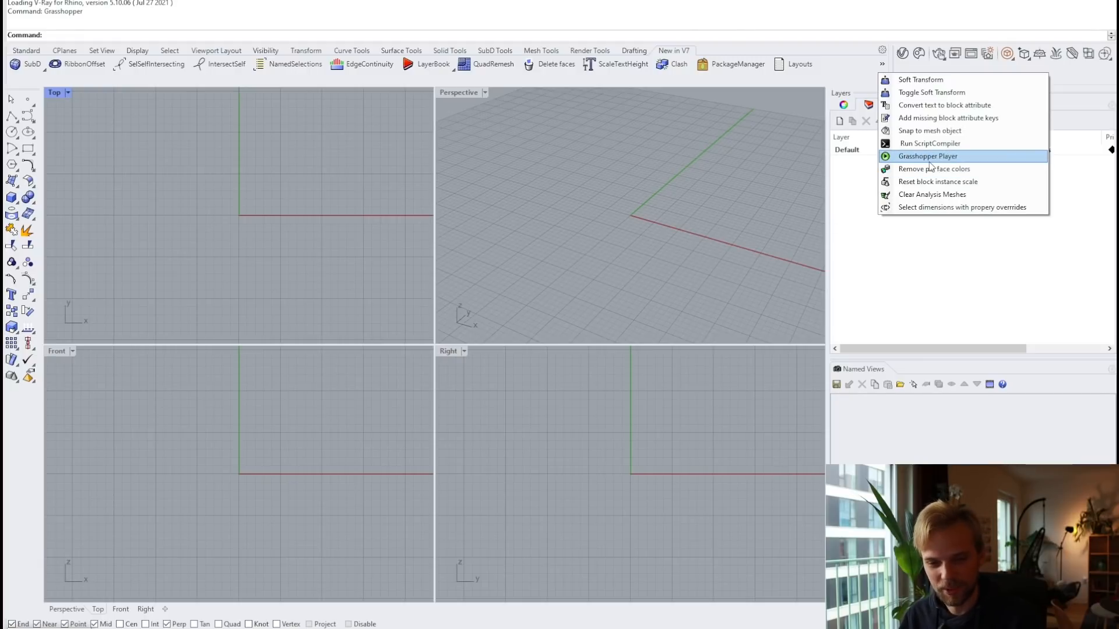
{"action": "key", "text": "Escape"}
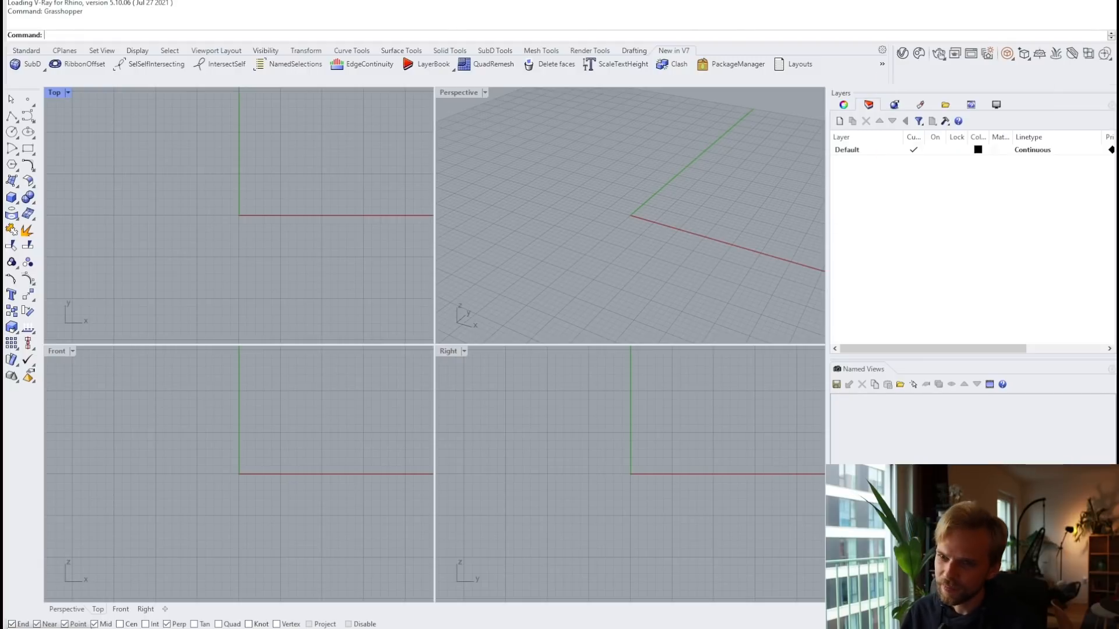
{"action": "type", "text": "Grasshopper"}
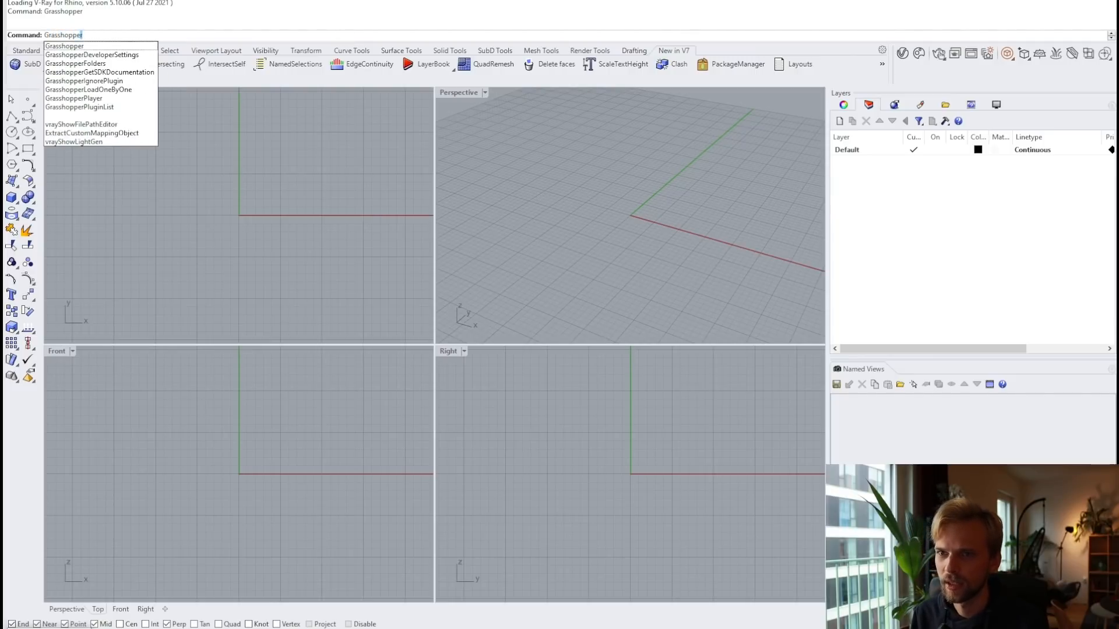
{"action": "key", "text": "Return"}
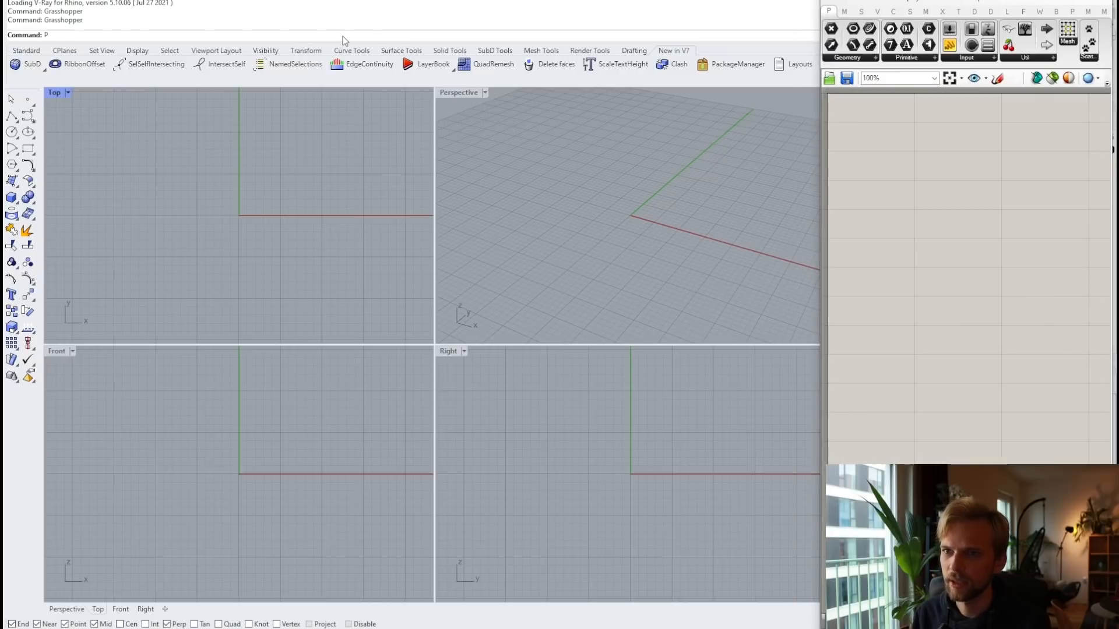
Step: Run the GrasshopperPlayer command to bring up its Open file dialog
{"action": "type", "text": "P"}
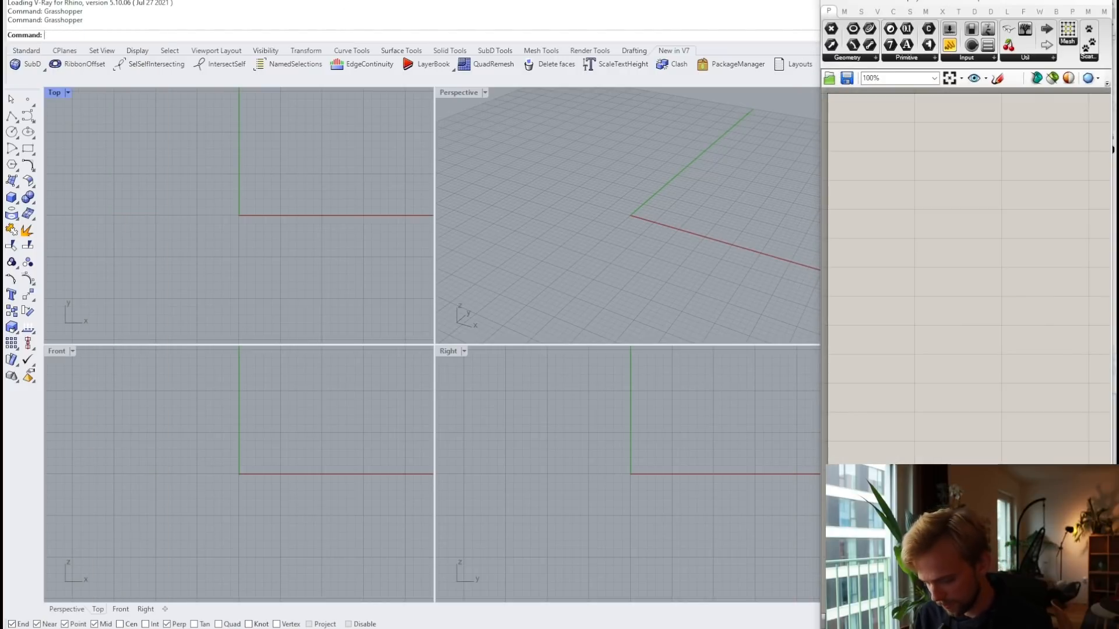
{"action": "key", "text": "BackSpace"}
{"action": "type", "text": "GrasshopperPa"}
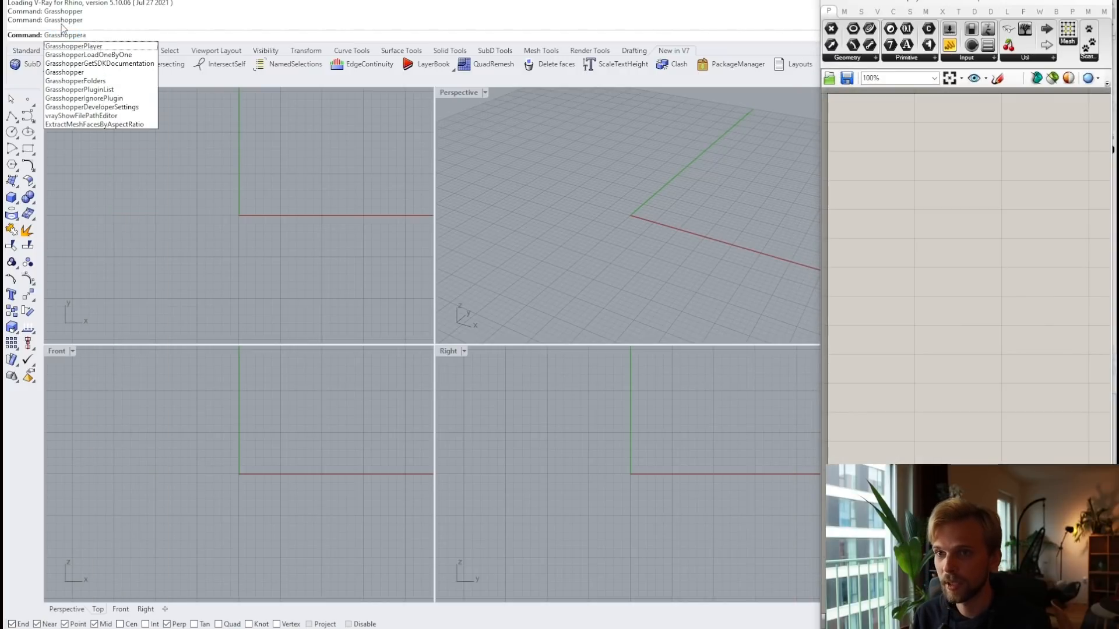
{"action": "key", "text": "Return"}
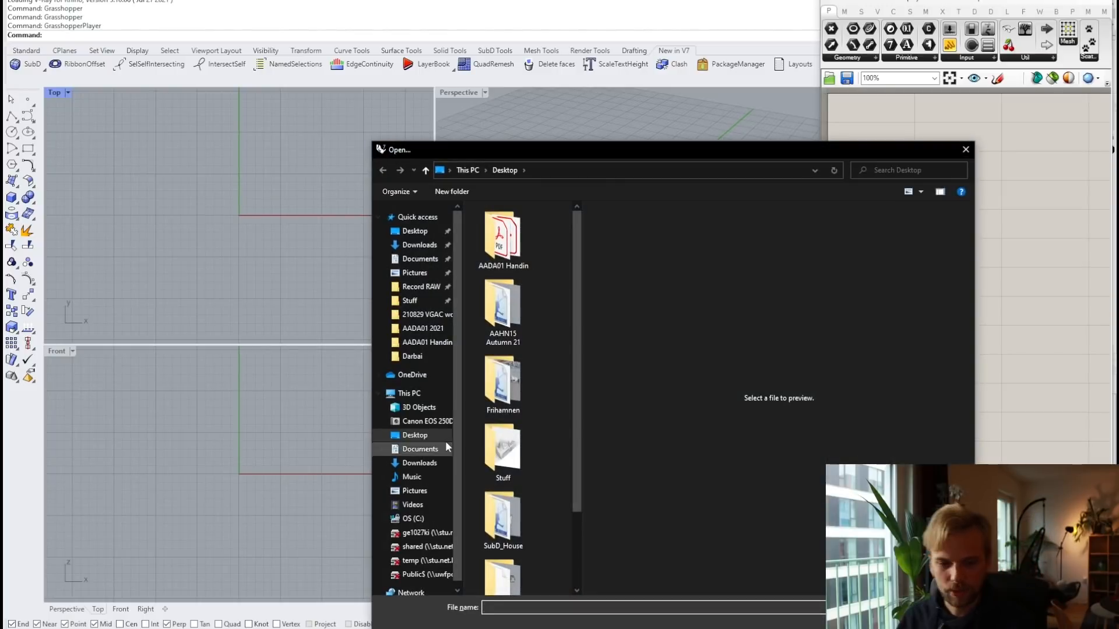
{"action": "left_click_drag", "start_coordinate": [690, 152], "coordinate": [459, 45]}
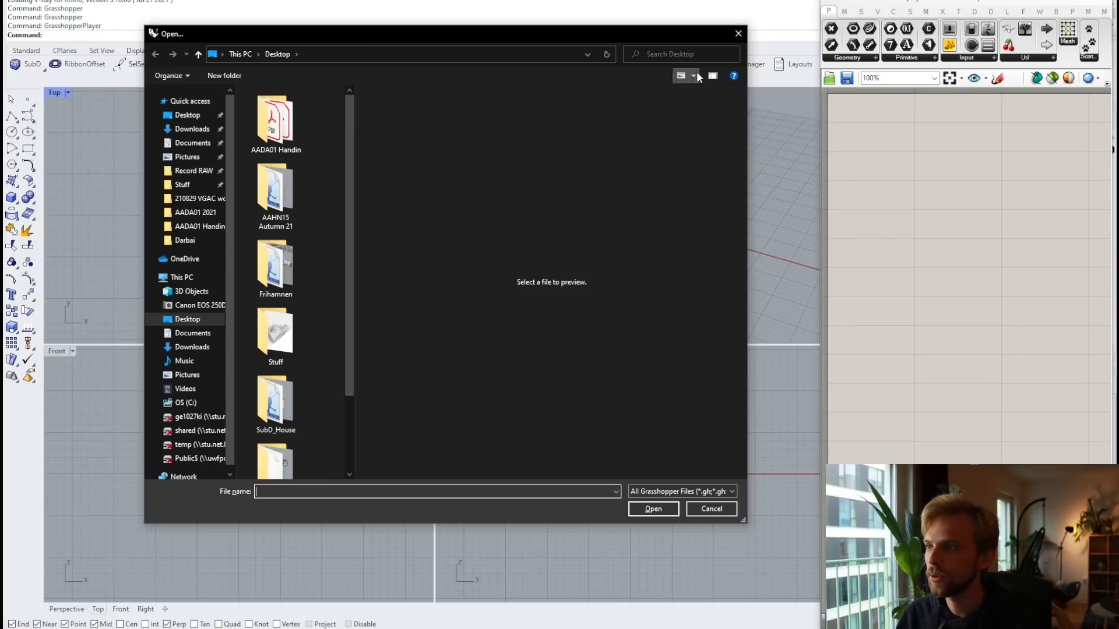
{"action": "left_click", "coordinate": [736, 36]}
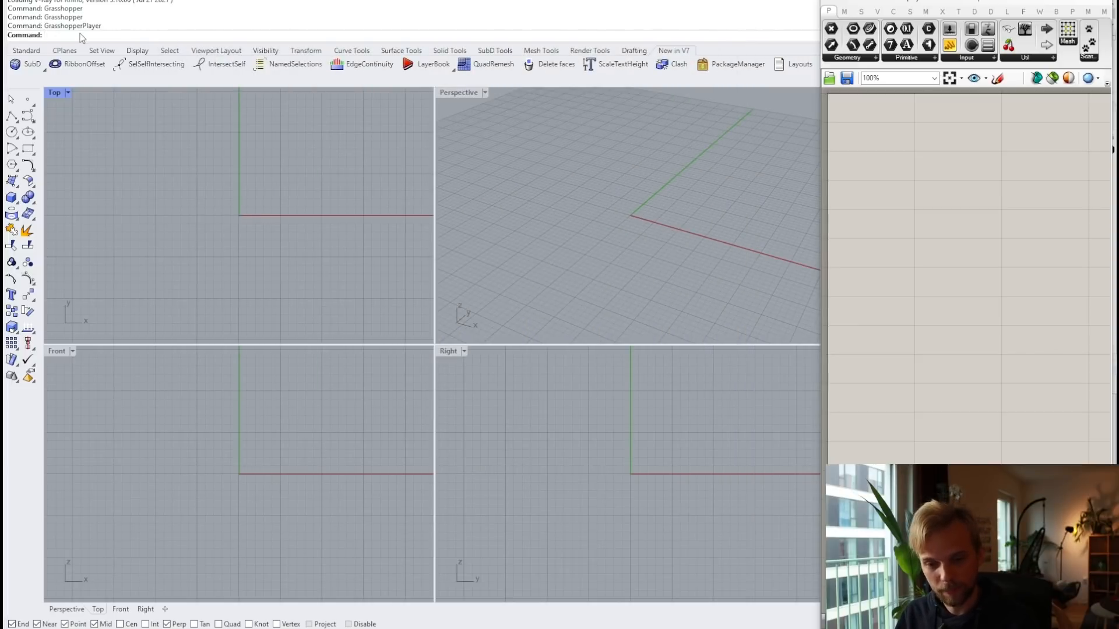
Step: Maximize the Perspective view, widen the Grasshopper canvas, and open the Params › Util list
{"action": "double_click", "coordinate": [452, 94]}
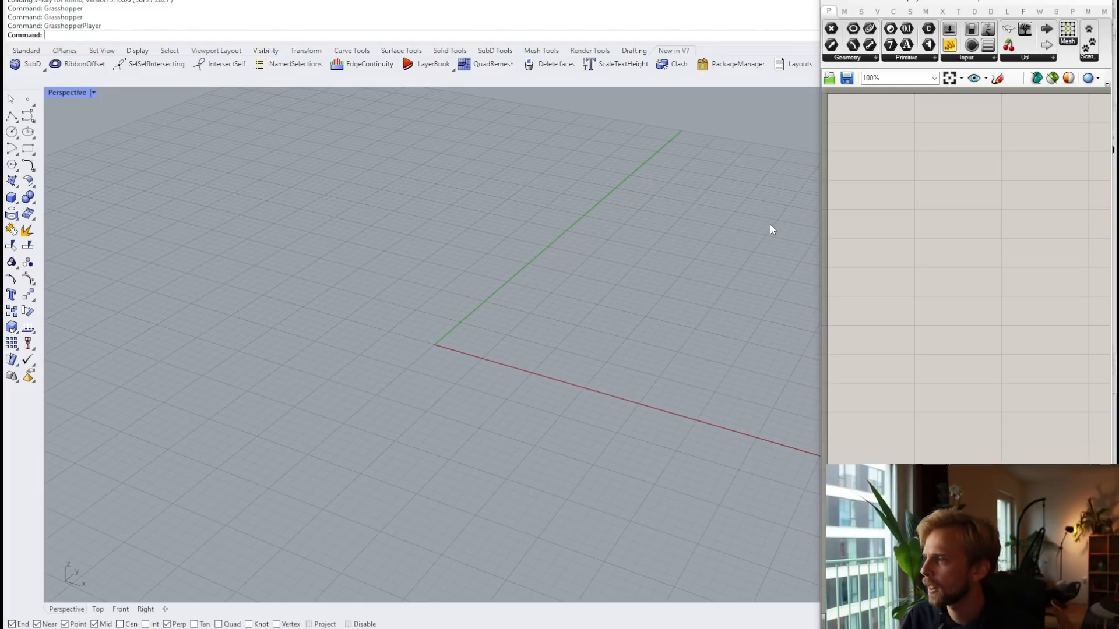
{"action": "left_click_drag", "start_coordinate": [823, 224], "coordinate": [417, 247]}
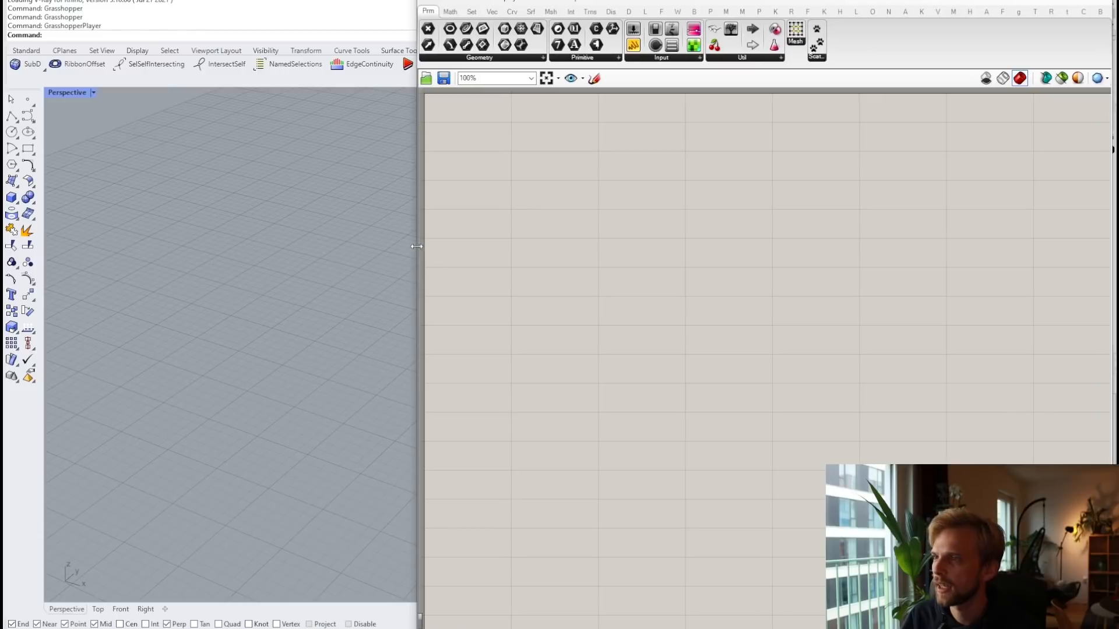
{"action": "left_click", "coordinate": [737, 59]}
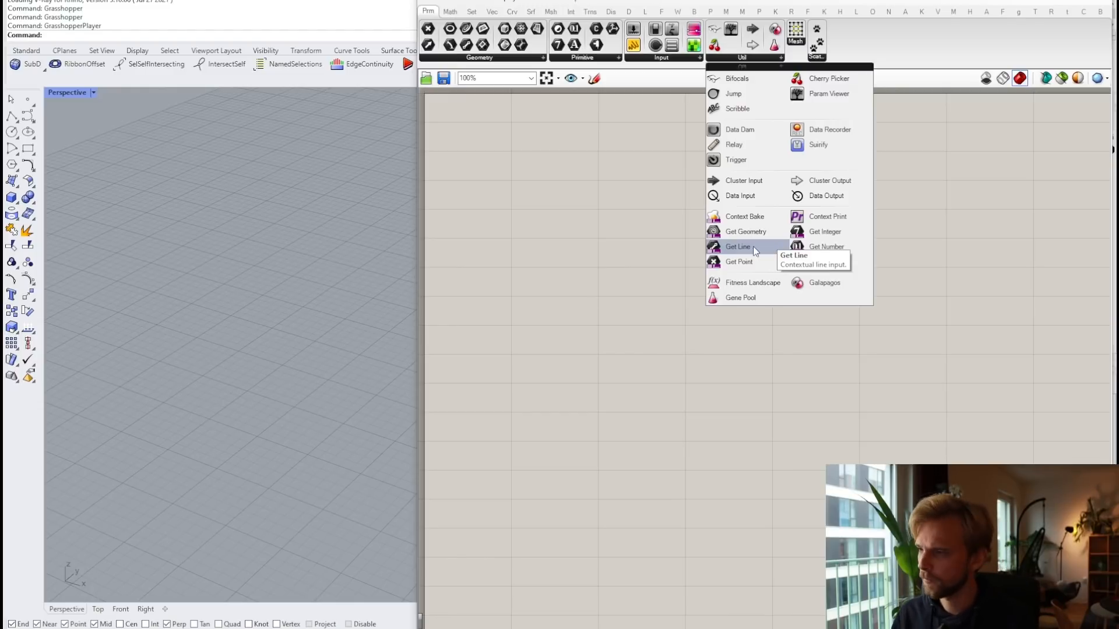
Step: Place Get Geometry and Get Number from Params › Util, aligned one above the other
{"action": "left_click", "coordinate": [746, 232]}
{"action": "left_click", "coordinate": [564, 208]}
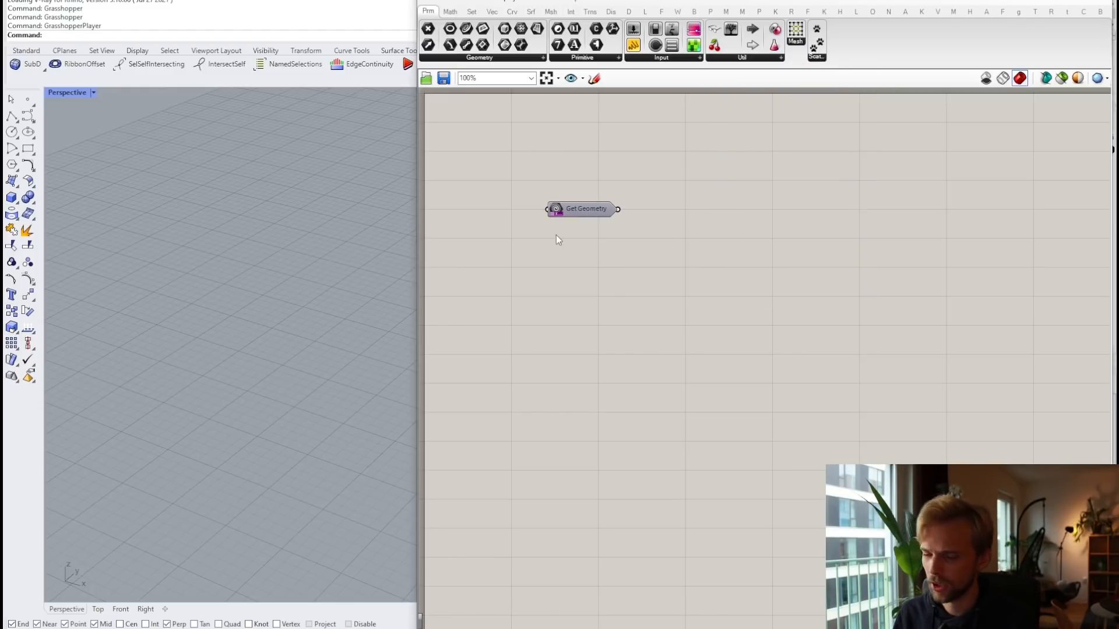
{"action": "left_click", "coordinate": [742, 58]}
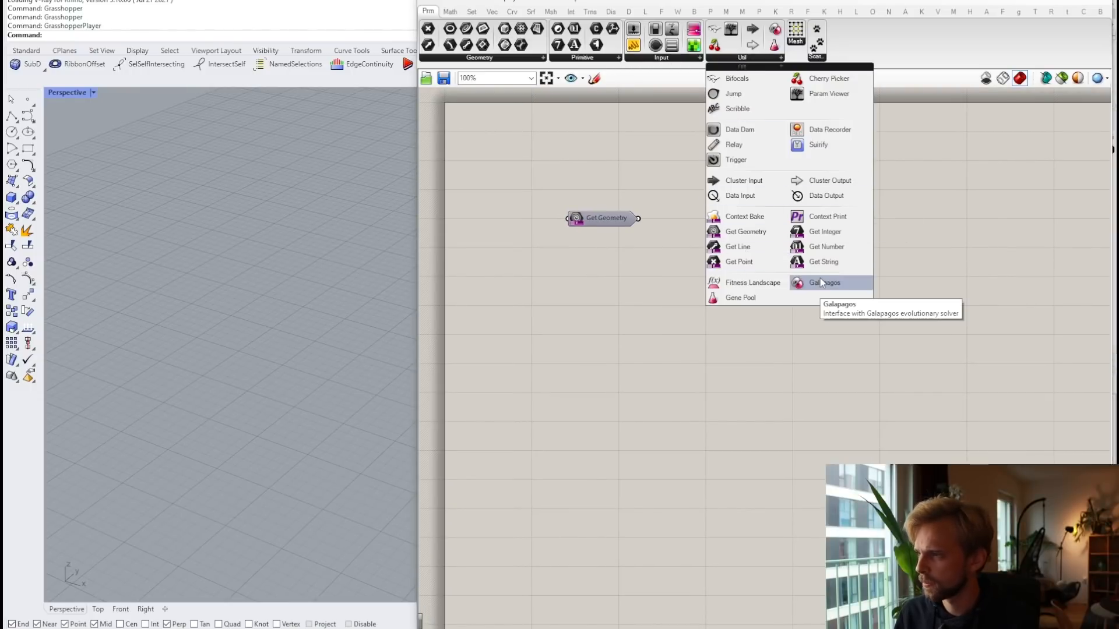
{"action": "left_click", "coordinate": [823, 247]}
{"action": "left_click", "coordinate": [592, 264]}
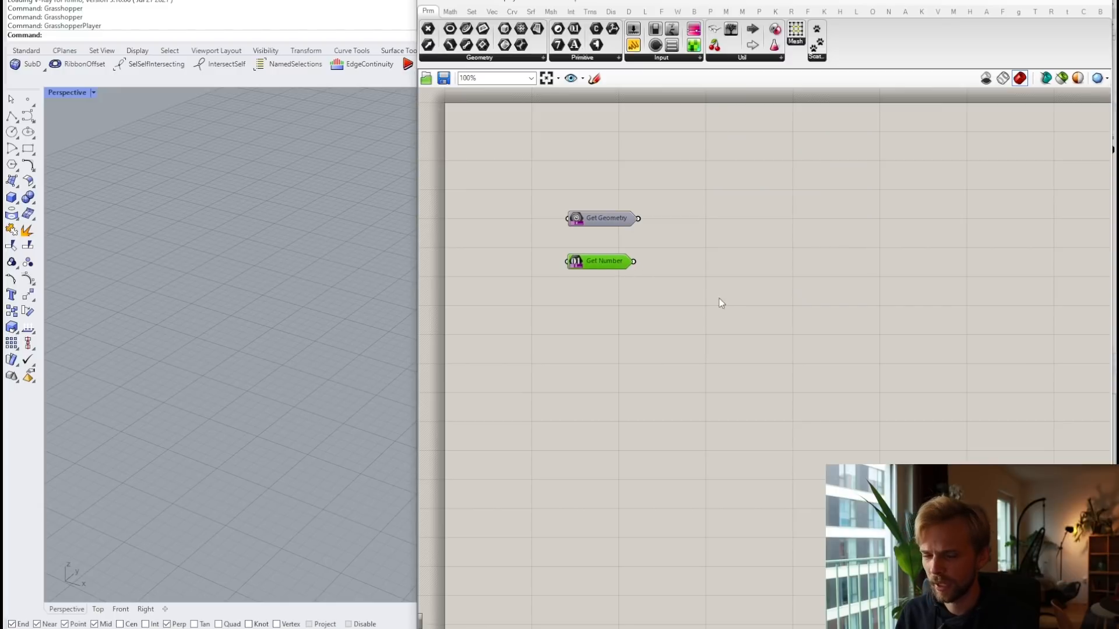
{"action": "scroll", "coordinate": [699, 294], "scroll_direction": "up", "scroll_amount": 2}
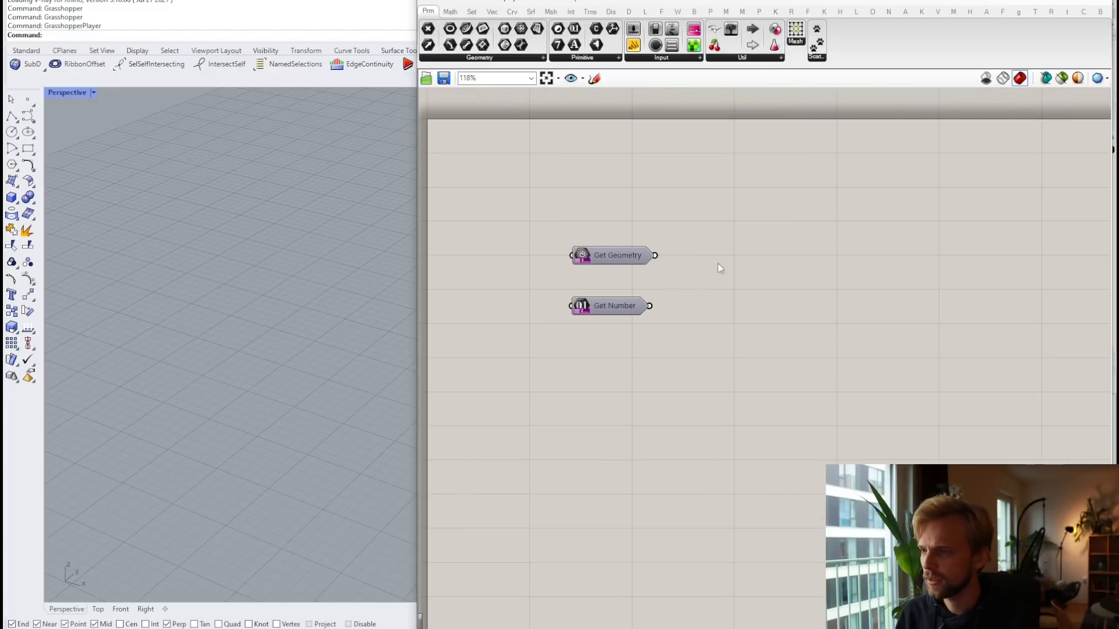
{"action": "right_click_drag", "start_coordinate": [578, 259], "coordinate": [517, 205]}
{"action": "left_click", "coordinate": [556, 206]}
{"action": "left_click", "coordinate": [556, 250]}
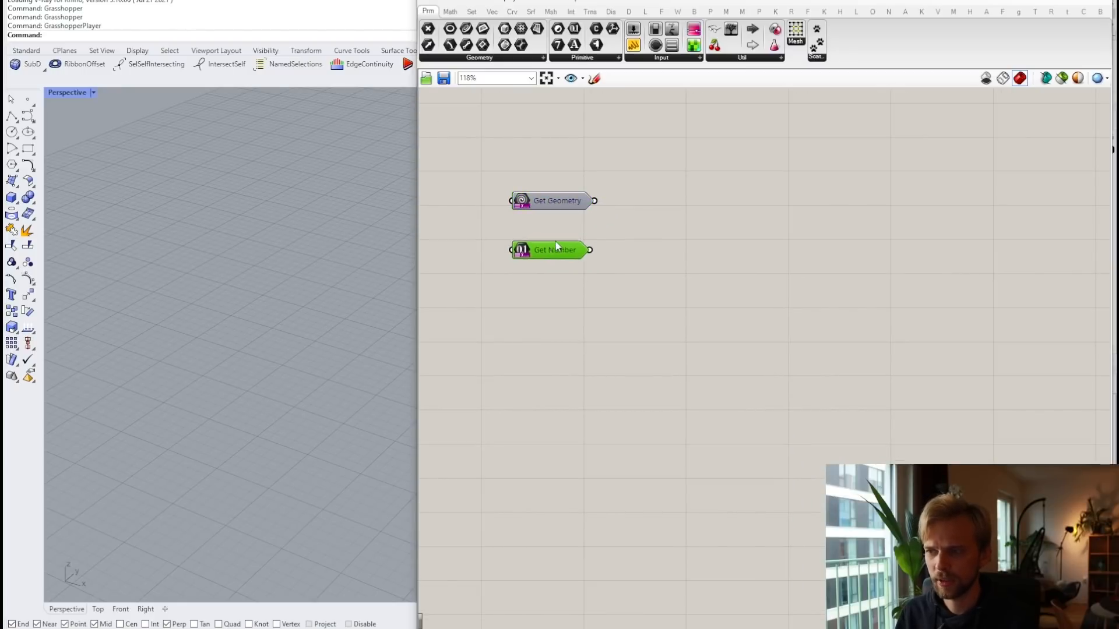
{"action": "left_click_drag", "start_coordinate": [557, 247], "coordinate": [562, 246]}
{"action": "left_click", "coordinate": [667, 259]}
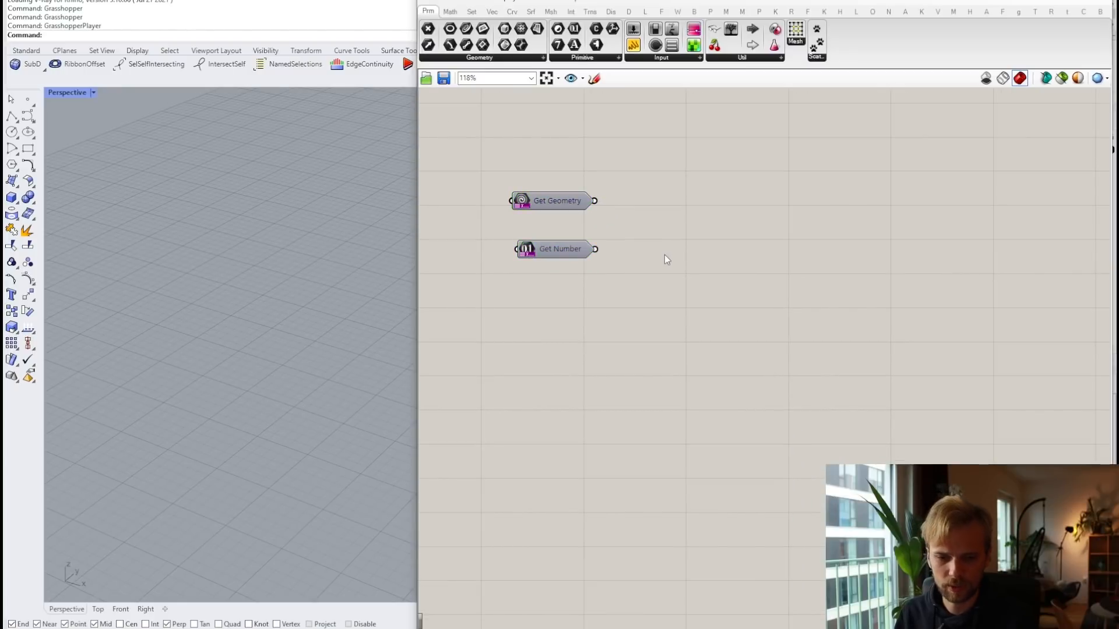
{"action": "double_click", "coordinate": [663, 222]}
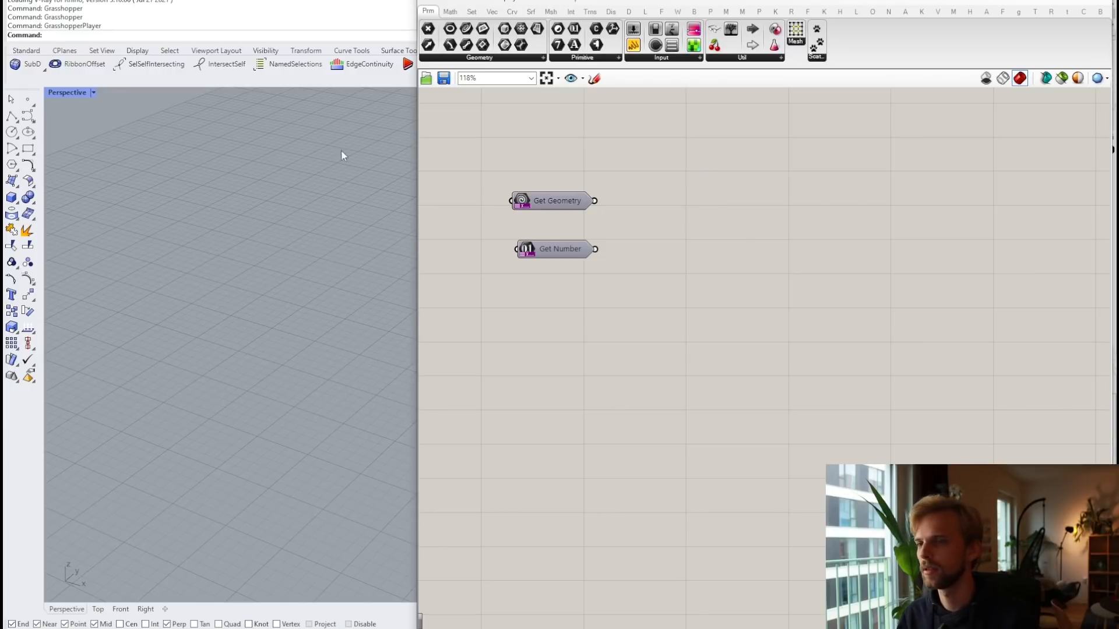
Step: Draw a flat four-corner surface on the grid in the Perspective view
{"action": "left_click_drag", "start_coordinate": [414, 147], "coordinate": [621, 157]}
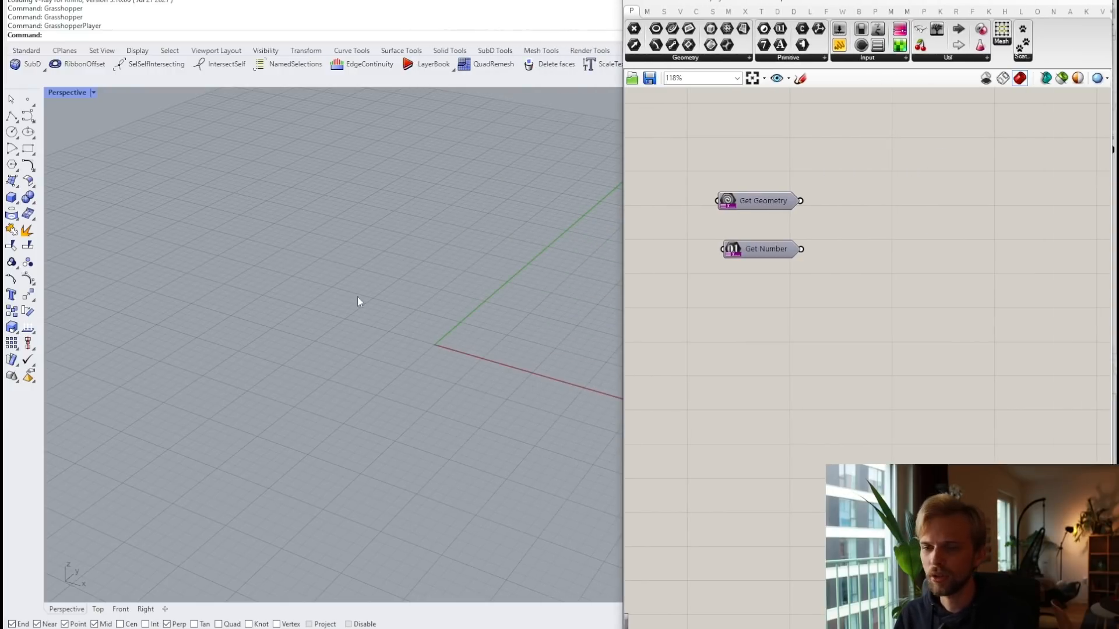
{"action": "right_click_drag", "start_coordinate": [358, 296], "coordinate": [387, 249], "text": "shift"}
{"action": "scroll", "coordinate": [386, 249], "scroll_direction": "down", "scroll_amount": 3}
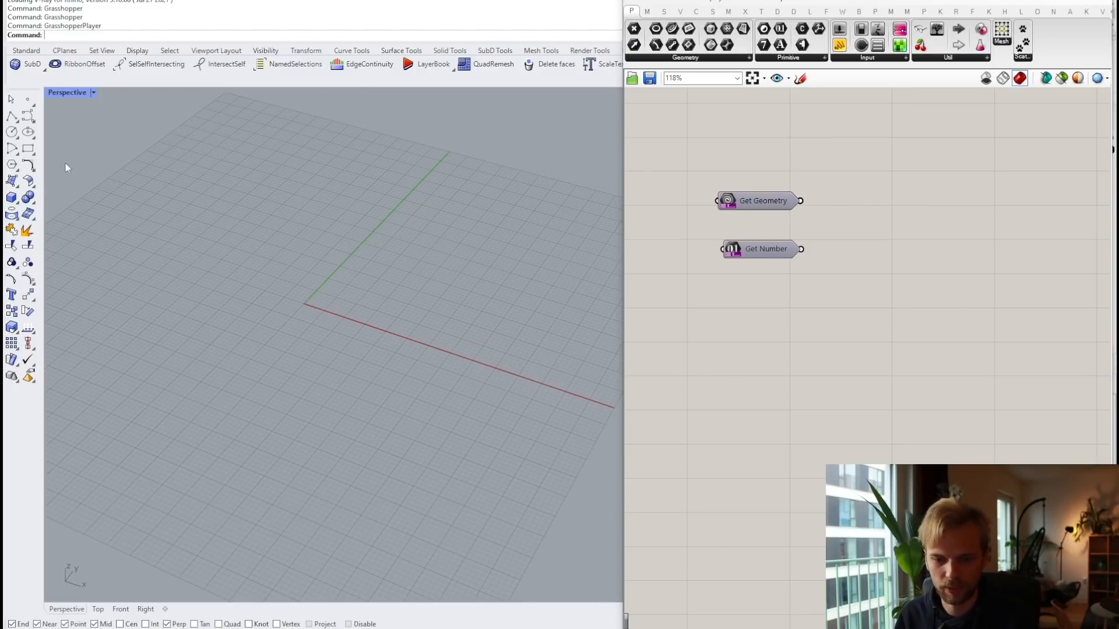
{"action": "left_click", "coordinate": [14, 180]}
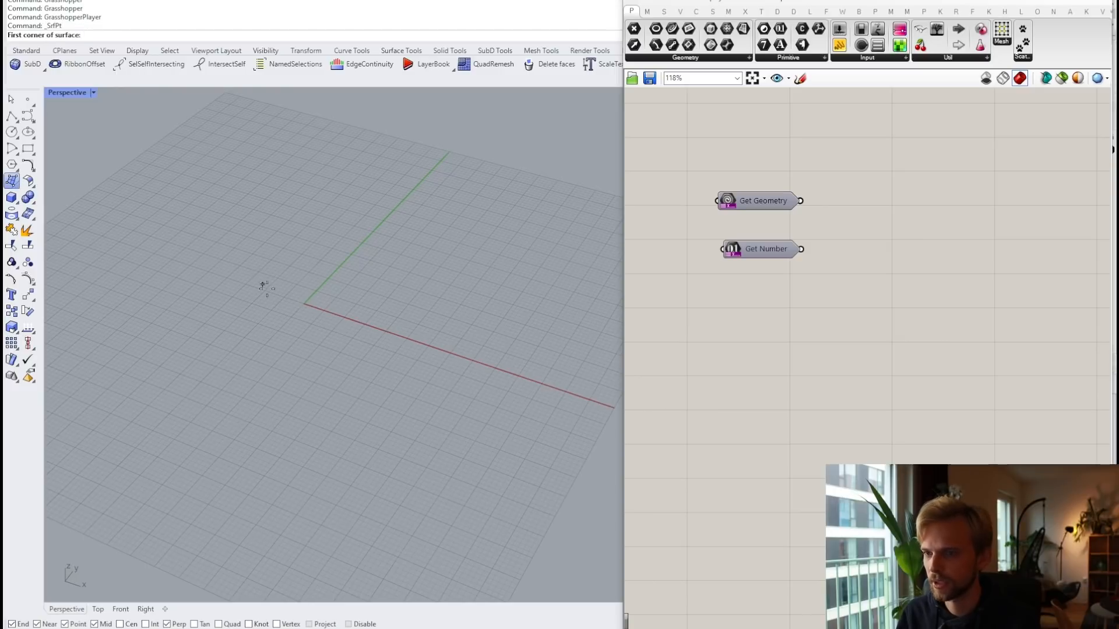
{"action": "left_click", "coordinate": [282, 299]}
{"action": "left_click", "coordinate": [352, 167]}
{"action": "left_click", "coordinate": [550, 192]}
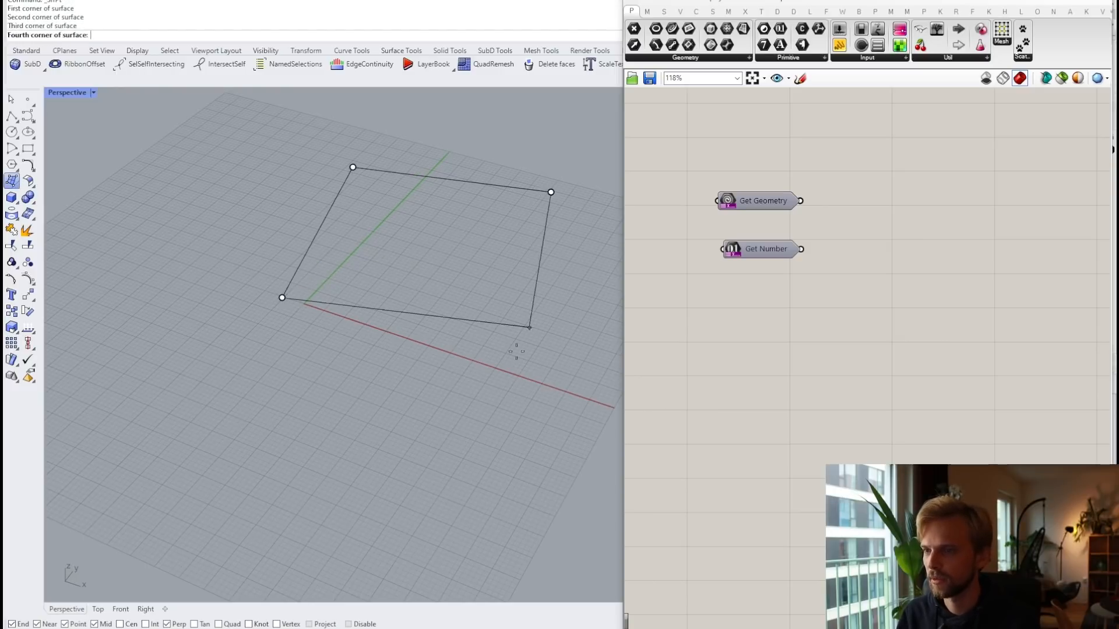
{"action": "left_click", "coordinate": [510, 390]}
Step: Rebuild the surface to 4 by 4 control points and show its control points
{"action": "left_click", "coordinate": [369, 233]}
{"action": "type", "text": "Re"}
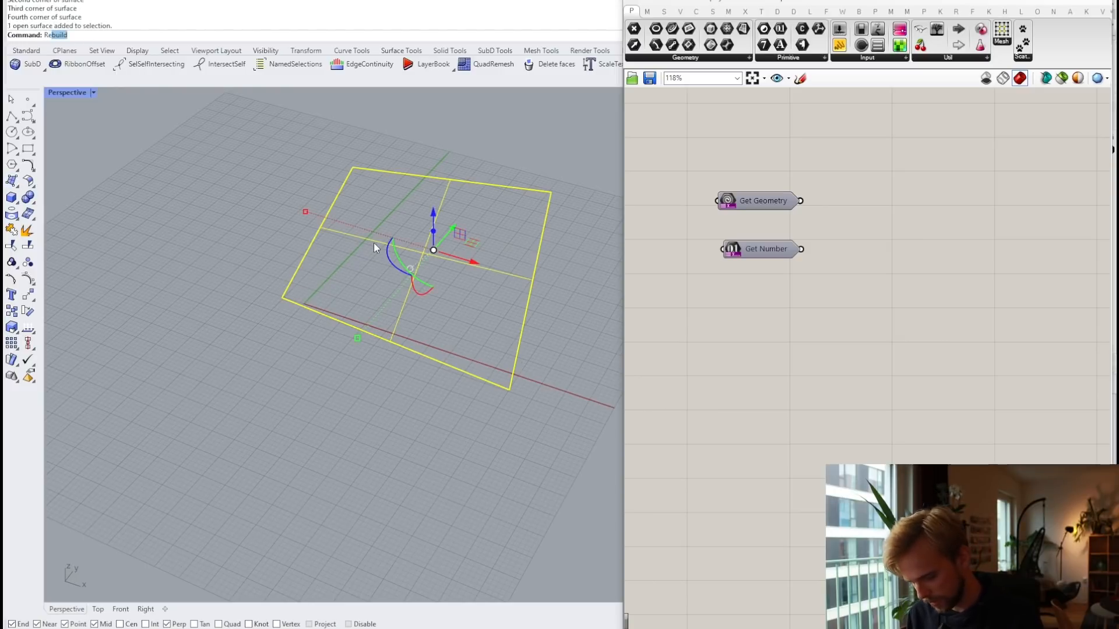
{"action": "type", "text": "bui"}
{"action": "key", "text": "Return"}
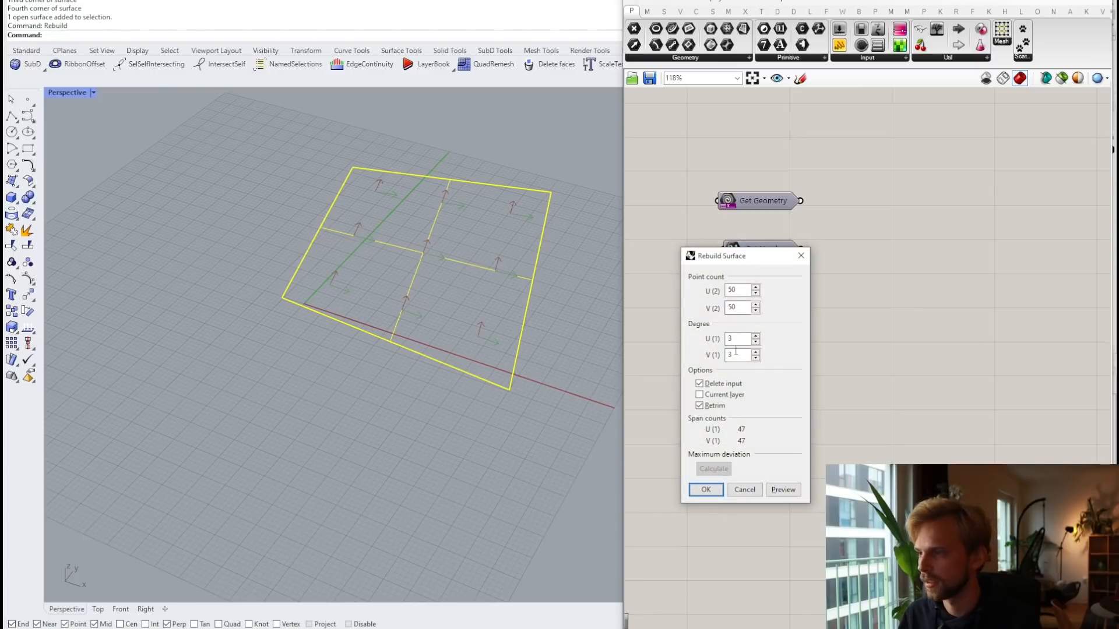
{"action": "double_click", "coordinate": [735, 290]}
{"action": "type", "text": "4"}
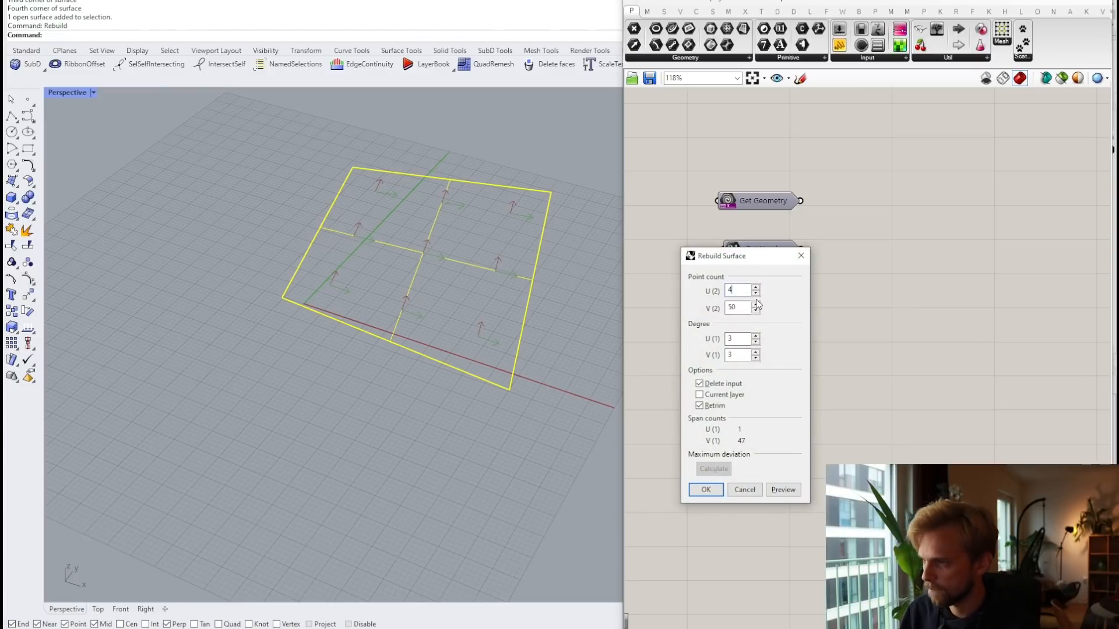
{"action": "left_click", "coordinate": [706, 490]}
{"action": "key", "text": "F10"}
Step: Arch the surface by lifting its middle control points and lowering the near edge points
{"action": "right_click_drag", "start_coordinate": [408, 333], "coordinate": [436, 231]}
{"action": "left_click_drag", "start_coordinate": [320, 188], "coordinate": [460, 391]}
{"action": "left_click_drag", "start_coordinate": [400, 251], "coordinate": [389, 183]}
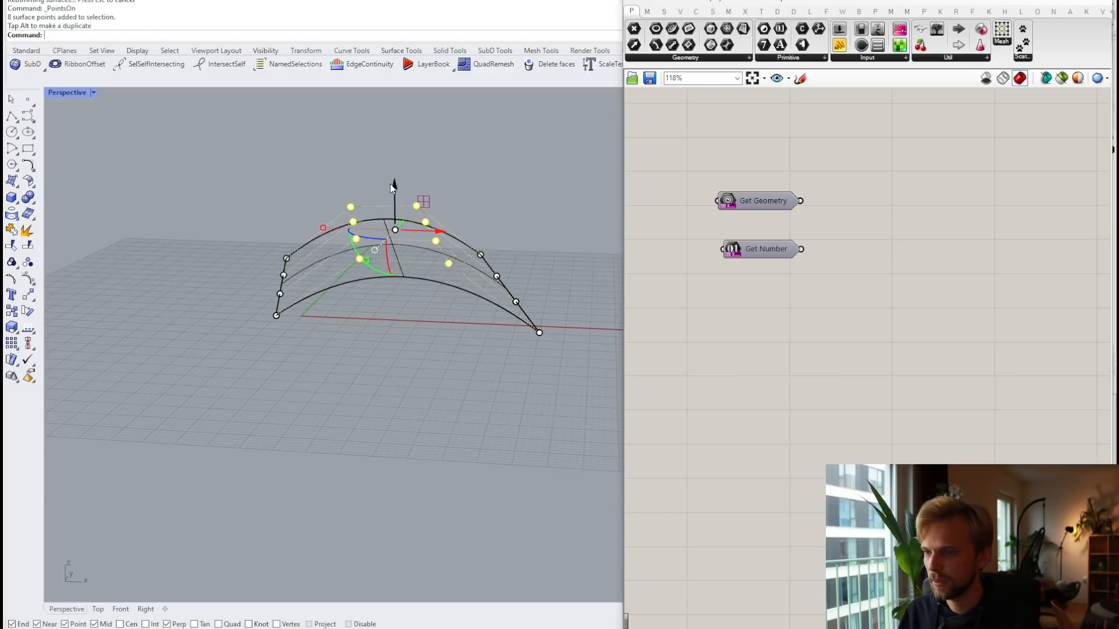
{"action": "left_click", "coordinate": [320, 215]}
{"action": "right_click_drag", "start_coordinate": [320, 216], "coordinate": [216, 254]}
{"action": "left_click_drag", "start_coordinate": [306, 189], "coordinate": [425, 285]}
{"action": "left_click_drag", "start_coordinate": [387, 185], "coordinate": [387, 222]}
{"action": "key", "text": "Escape"}
{"action": "key", "text": "Escape"}
Step: Switch the Perspective view to Shaded display and select the arched surface
{"action": "right_click_drag", "start_coordinate": [344, 257], "coordinate": [381, 191]}
{"action": "right_click", "coordinate": [64, 90]}
{"action": "left_click", "coordinate": [79, 148]}
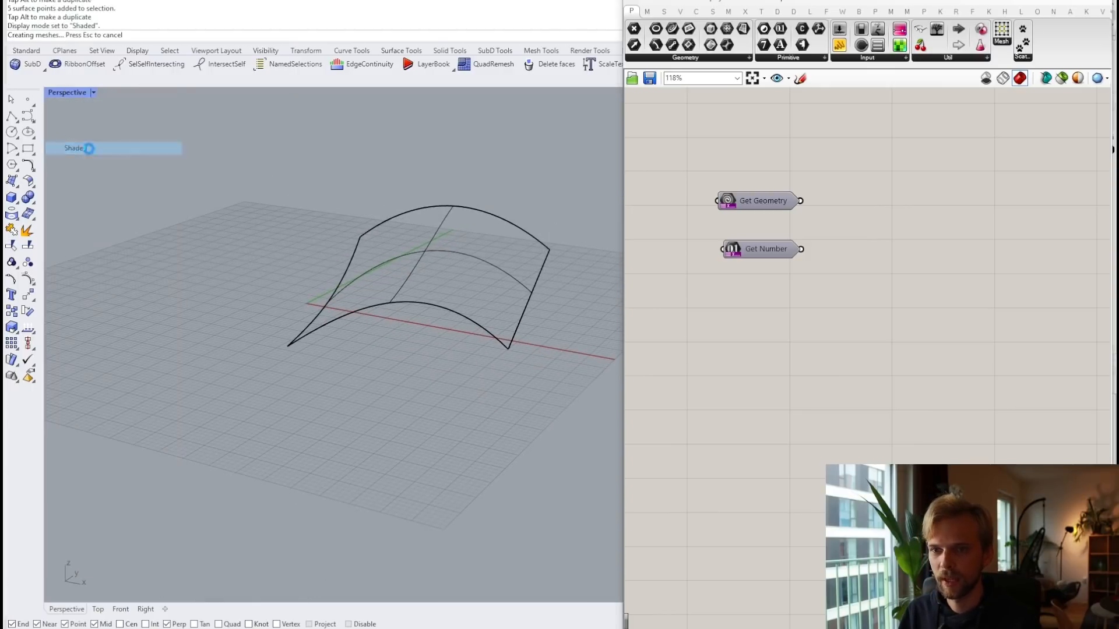
{"action": "right_click_drag", "start_coordinate": [376, 270], "coordinate": [382, 267], "text": "shift"}
{"action": "left_click", "coordinate": [382, 266]}
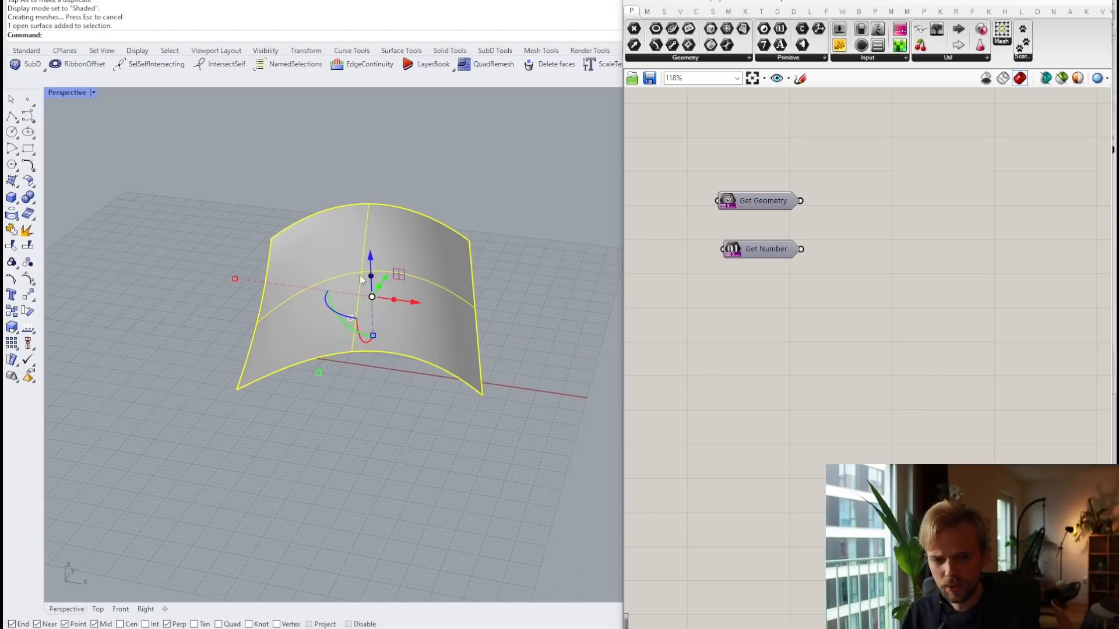
{"action": "mouse_move", "coordinate": [722, 409]}
{"action": "right_mouse_down"}
{"action": "mouse_move", "coordinate": [734, 288]}
{"action": "mouse_move", "coordinate": [706, 398]}
{"action": "right_mouse_up"}
{"action": "left_click_drag", "start_coordinate": [787, 296], "coordinate": [728, 184]}
{"action": "right_click_drag", "start_coordinate": [728, 184], "coordinate": [773, 198]}
{"action": "left_click", "coordinate": [774, 326]}
{"action": "right_click_drag", "start_coordinate": [765, 341], "coordinate": [775, 287]}
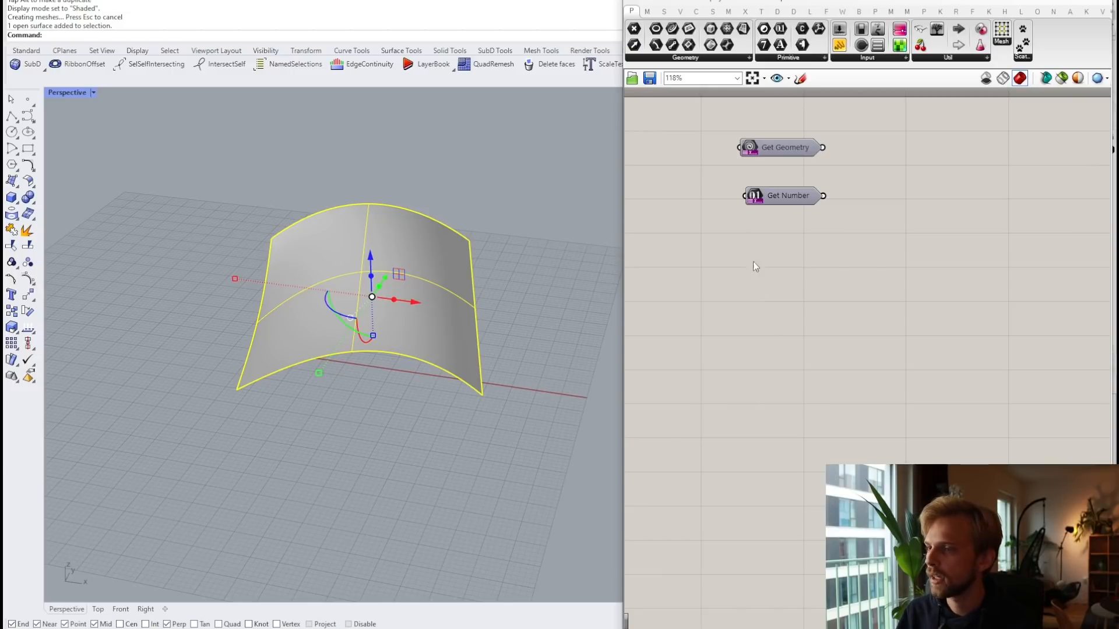
Step: Add a Geometry parameter and set it to reference the arched Rhino surface
{"action": "double_click", "coordinate": [781, 300]}
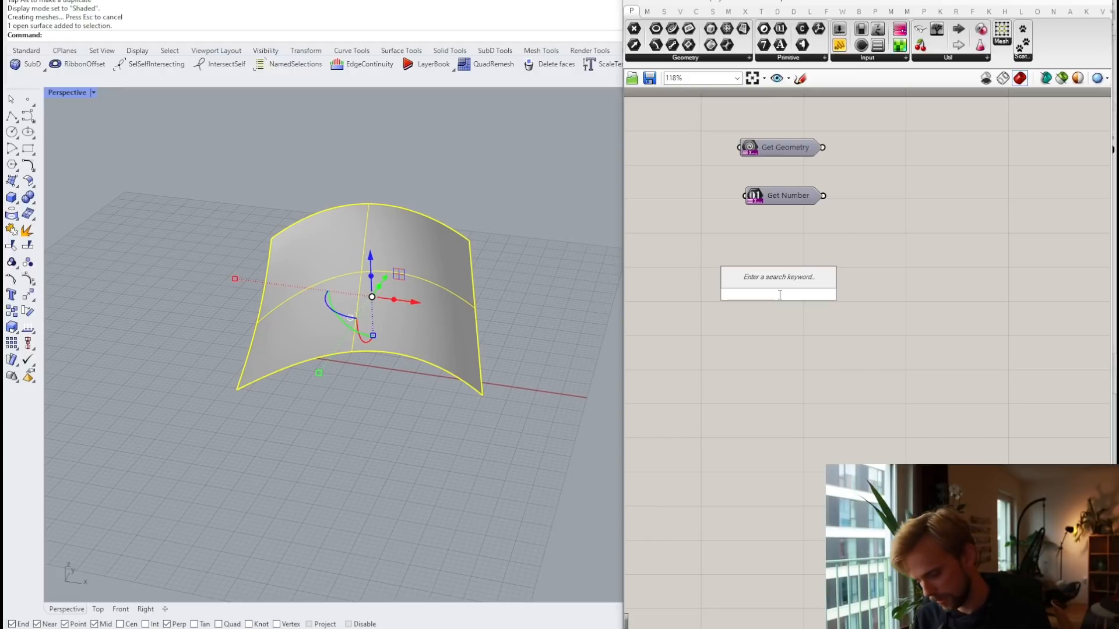
{"action": "type", "text": "geo"}
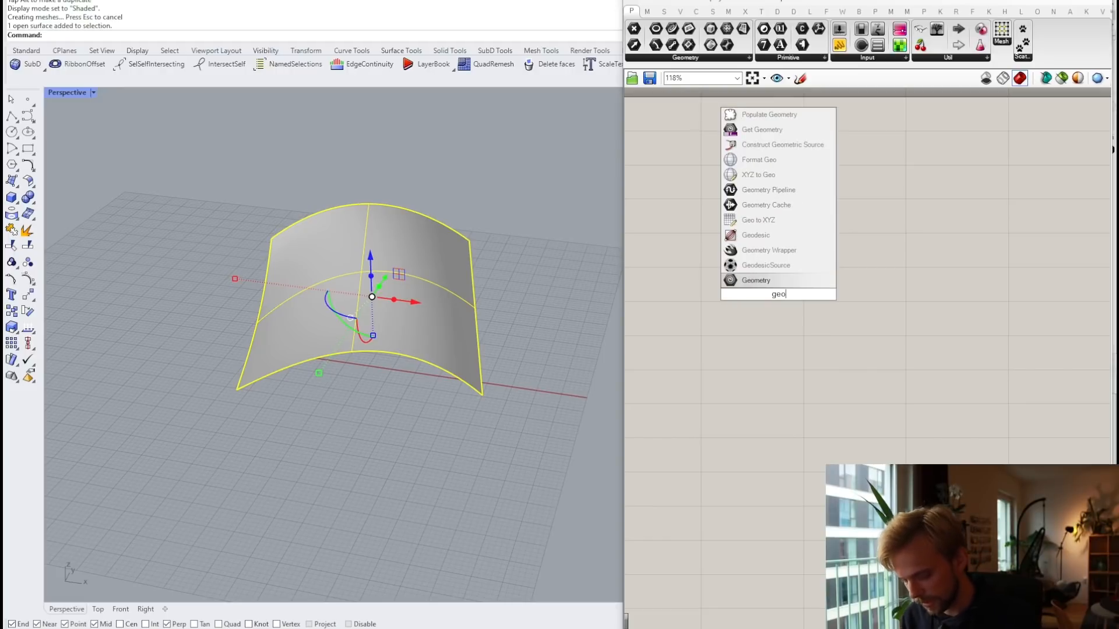
{"action": "key", "text": "Return"}
{"action": "right_click", "coordinate": [779, 294]}
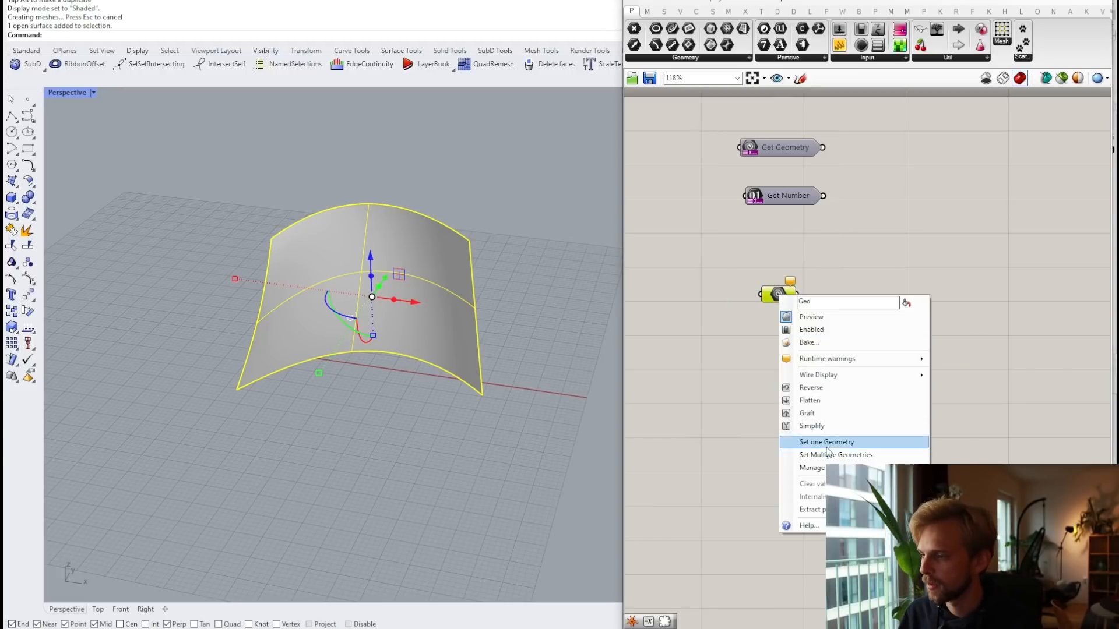
{"action": "left_click", "coordinate": [827, 443]}
{"action": "left_click", "coordinate": [431, 338]}
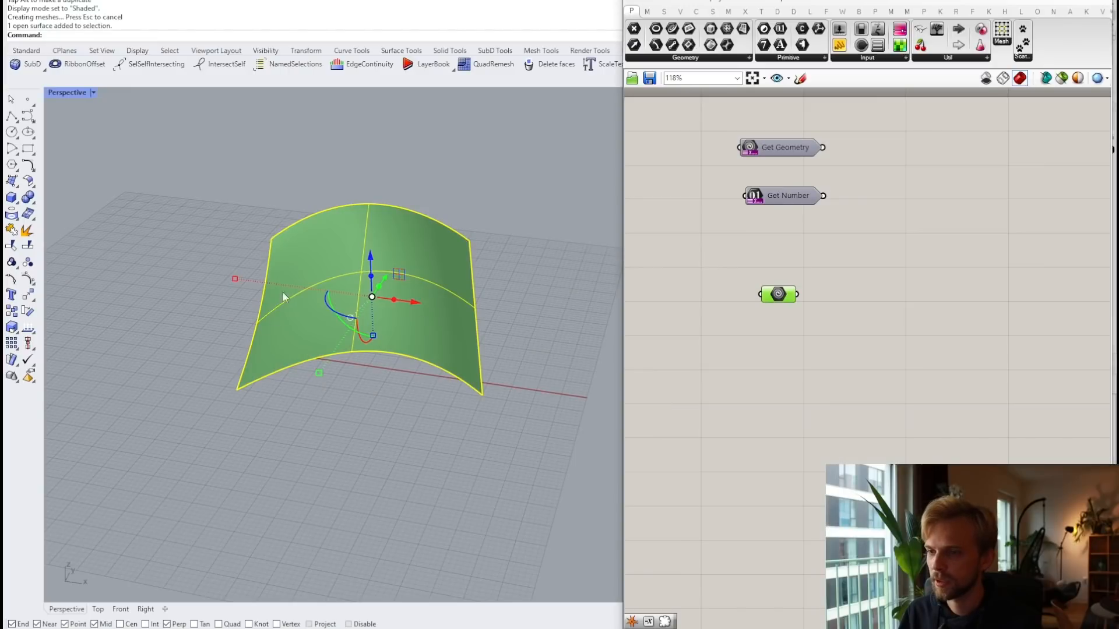
{"action": "left_click", "coordinate": [502, 285]}
Step: Add Populate Geometry and feed the referenced surface into its G input
{"action": "double_click", "coordinate": [826, 337]}
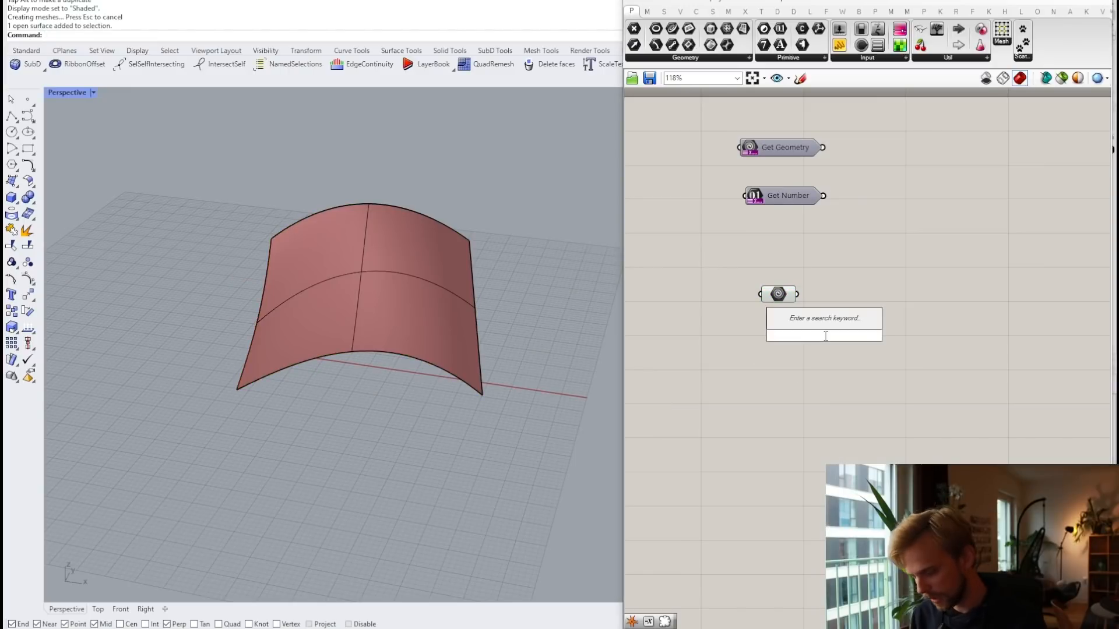
{"action": "type", "text": "pop"}
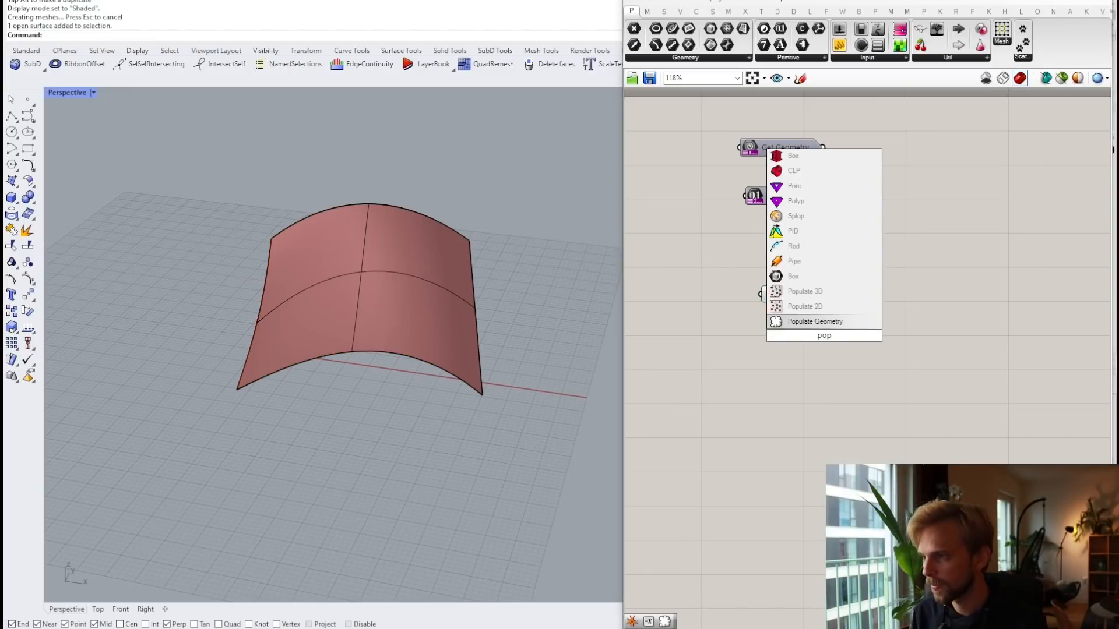
{"action": "left_click", "coordinate": [816, 321]}
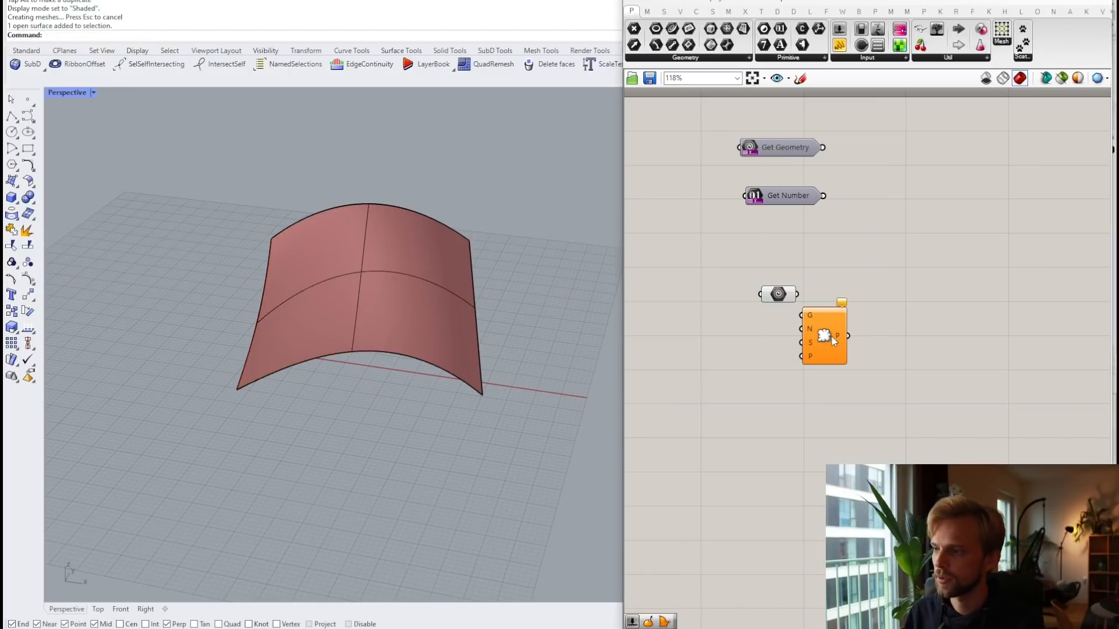
{"action": "scroll", "coordinate": [804, 319], "scroll_direction": "up", "scroll_amount": 3}
{"action": "left_click_drag", "start_coordinate": [796, 284], "coordinate": [834, 285]}
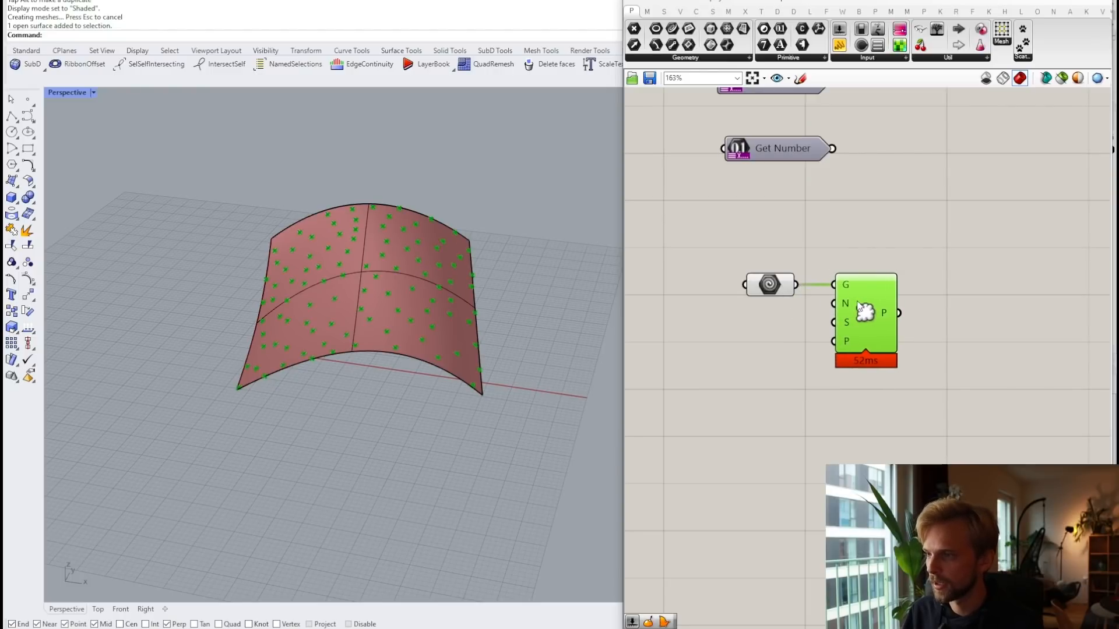
{"action": "left_click", "coordinate": [694, 362]}
Step: Create a Count number slider set to 120 and wire it into Populate Geometry's point count
{"action": "right_click_drag", "start_coordinate": [694, 363], "coordinate": [742, 356]}
{"action": "double_click", "coordinate": [755, 330]}
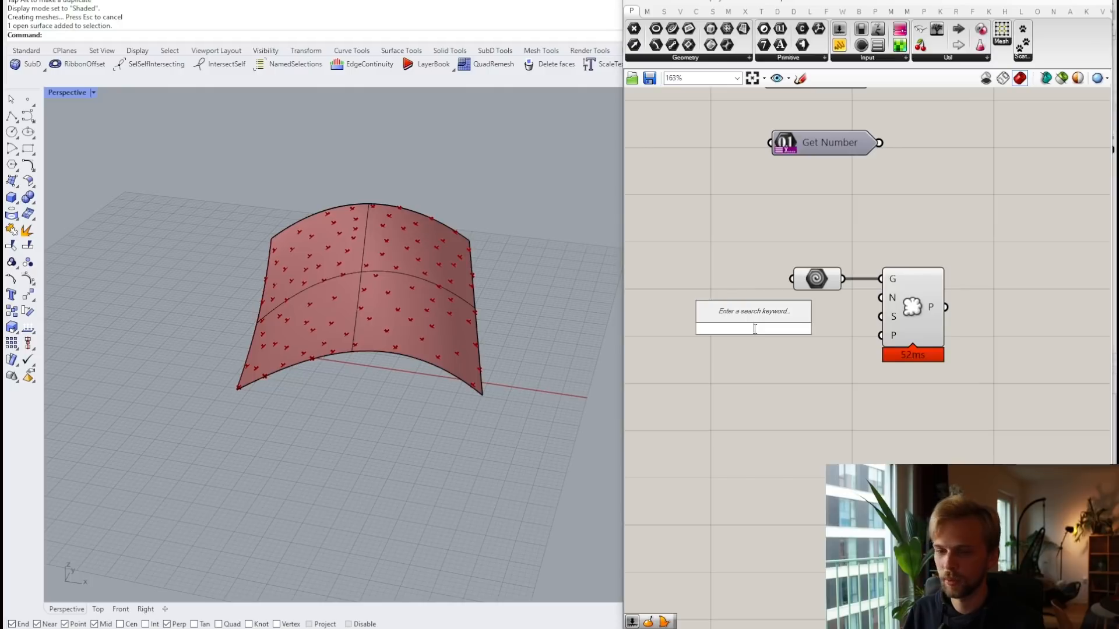
{"action": "type", "text": "120"}
{"action": "key", "text": "Return"}
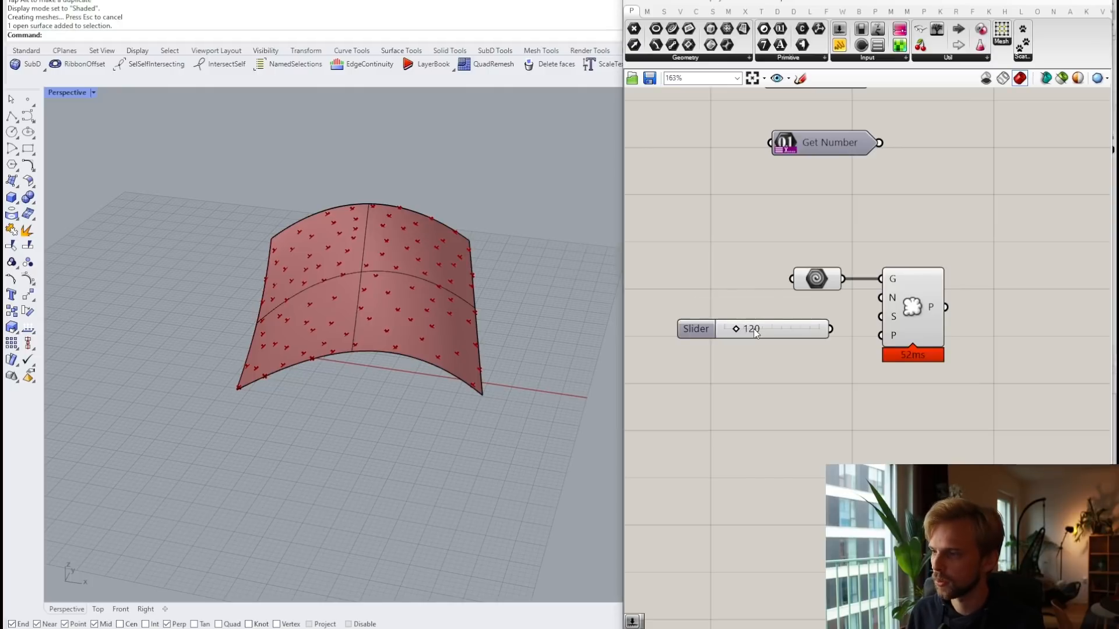
{"action": "left_click_drag", "start_coordinate": [831, 329], "coordinate": [880, 298]}
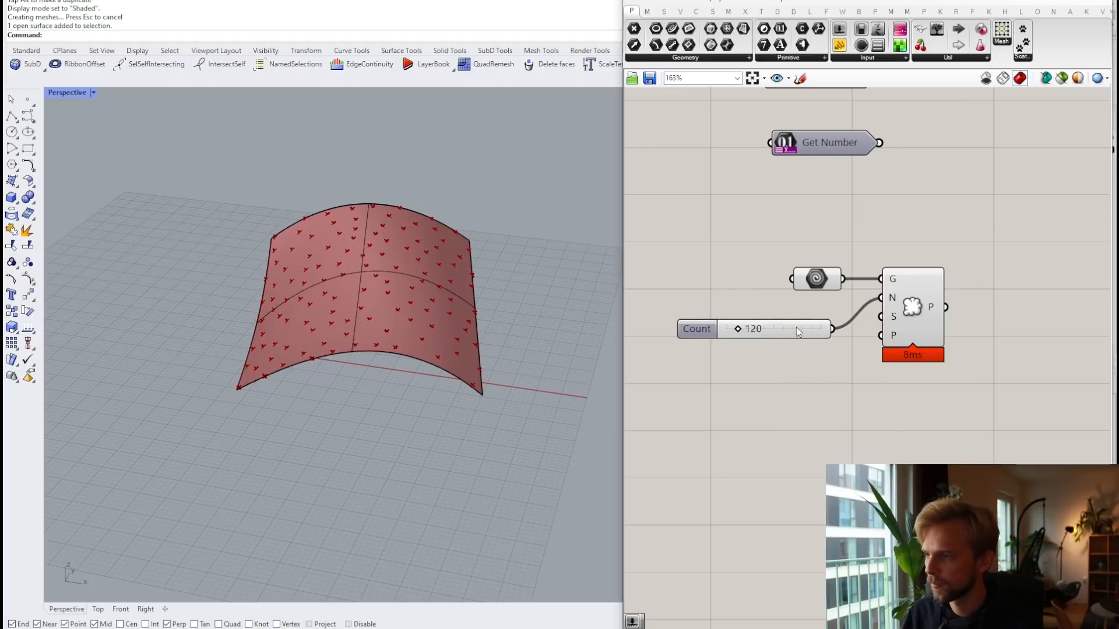
{"action": "left_click_drag", "start_coordinate": [796, 327], "coordinate": [816, 307]}
{"action": "right_click_drag", "start_coordinate": [959, 320], "coordinate": [873, 297]}
{"action": "left_click", "coordinate": [873, 298]}
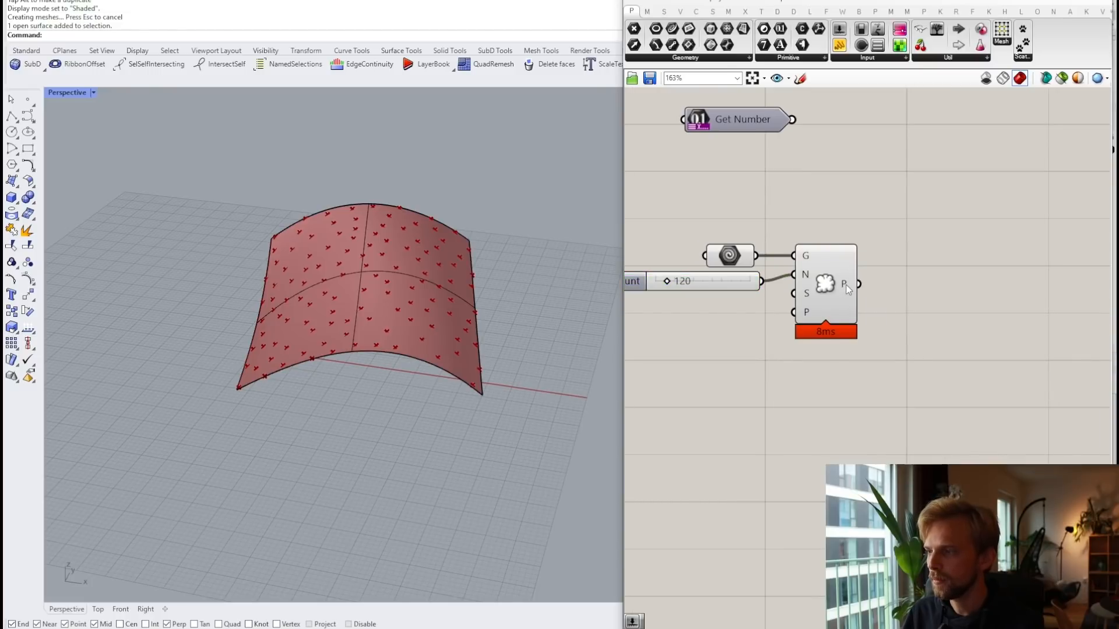
Step: Add a Sphere component centred on the scattered points, then delete it
{"action": "mouse_move", "coordinate": [847, 285]}
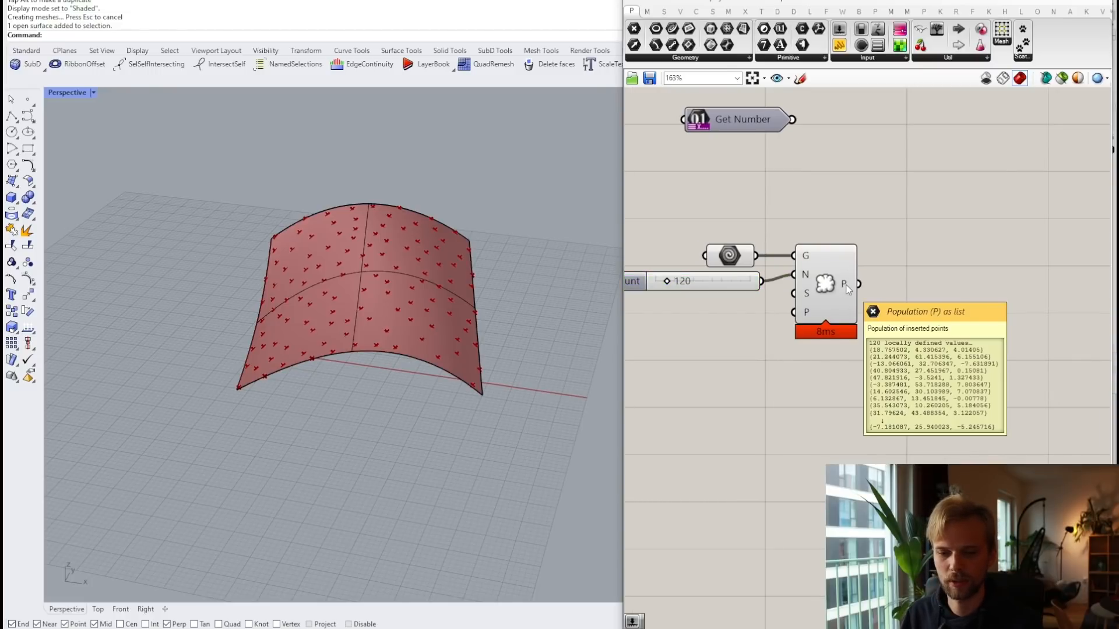
{"action": "double_click", "coordinate": [952, 275]}
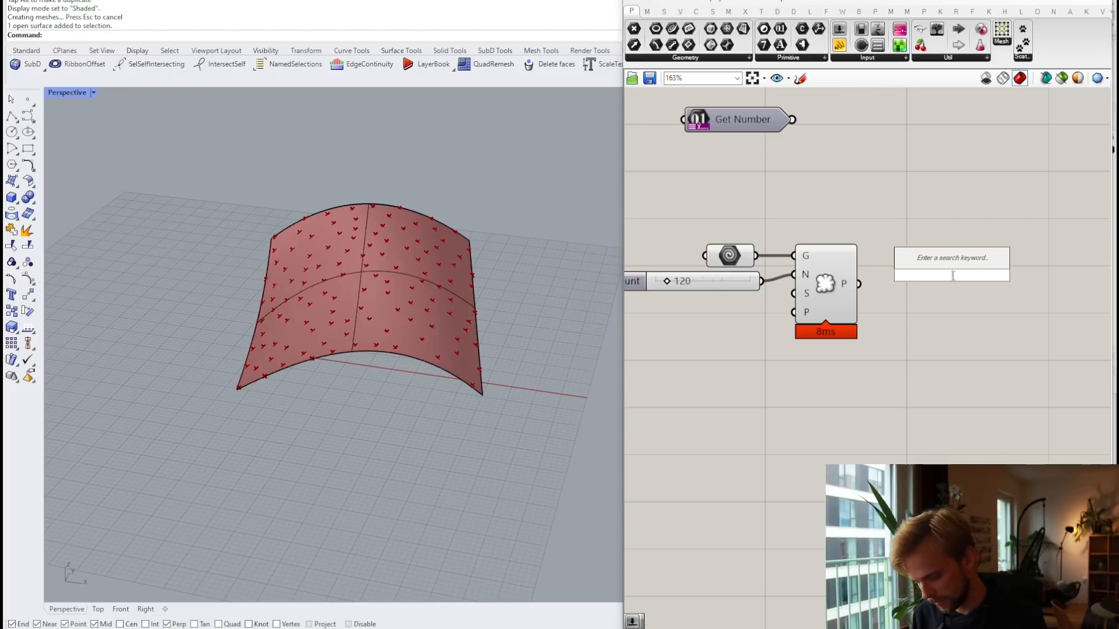
{"action": "type", "text": "sphere"}
{"action": "key", "text": "Return"}
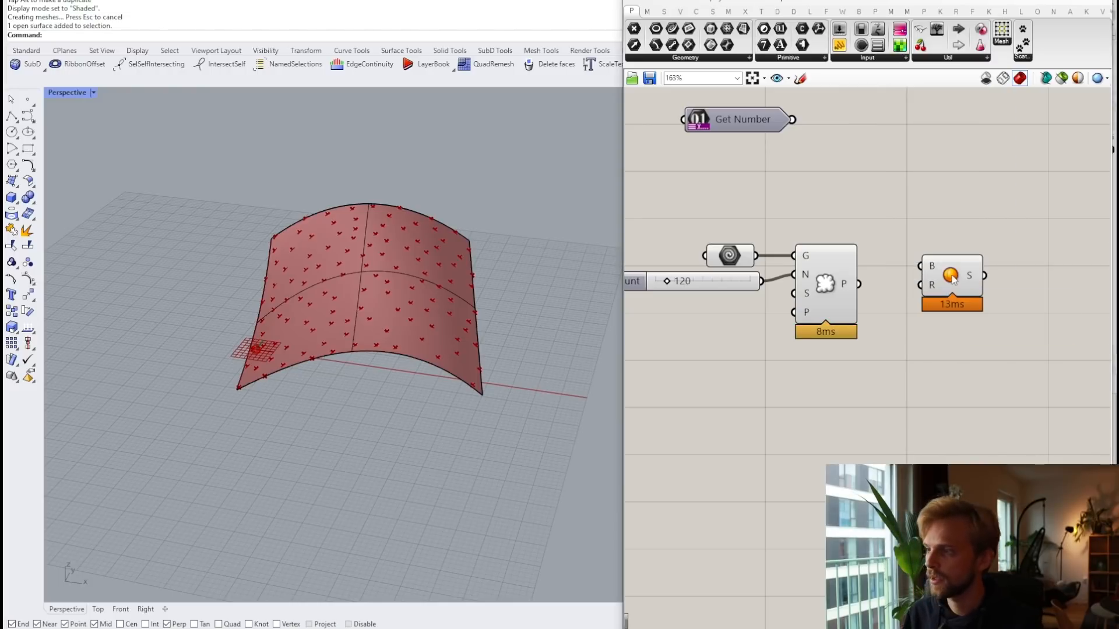
{"action": "scroll", "coordinate": [891, 280], "scroll_direction": "up", "scroll_amount": 2}
{"action": "left_click_drag", "start_coordinate": [846, 285], "coordinate": [963, 276]}
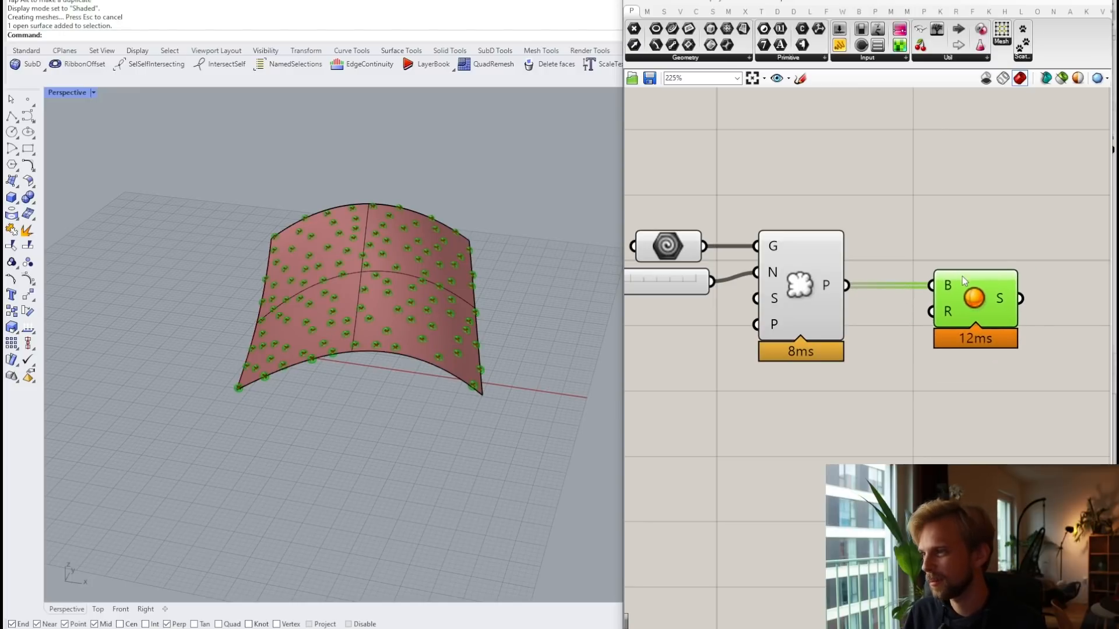
{"action": "right_click_drag", "start_coordinate": [973, 350], "coordinate": [934, 287]}
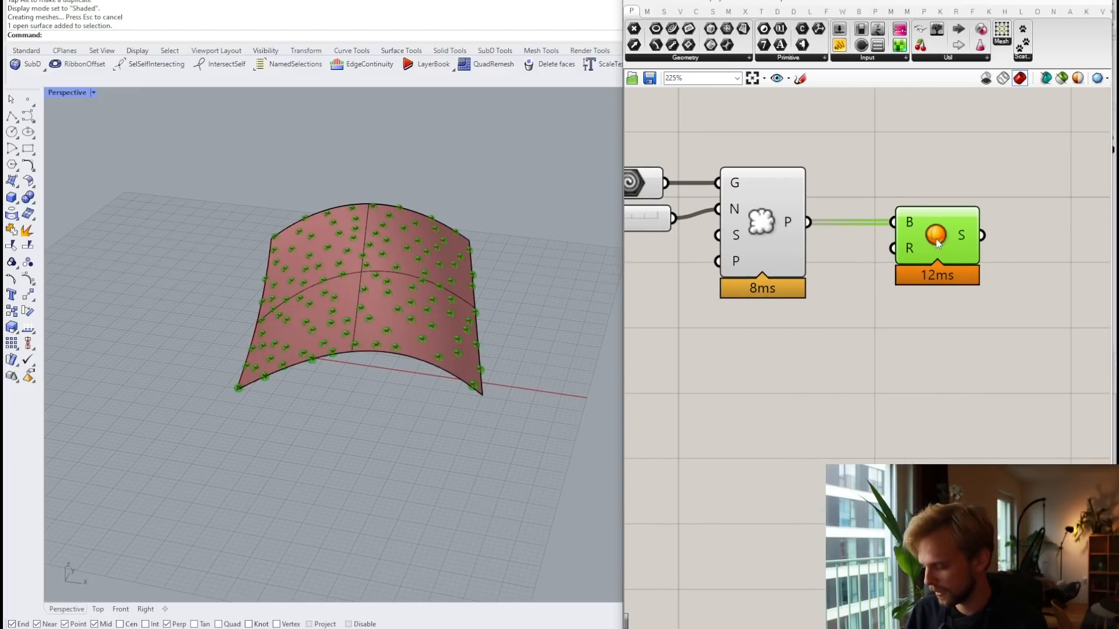
{"action": "key", "text": "Delete"}
Step: Place a Mesh Sphere component on the canvas via search
{"action": "double_click", "coordinate": [928, 221]}
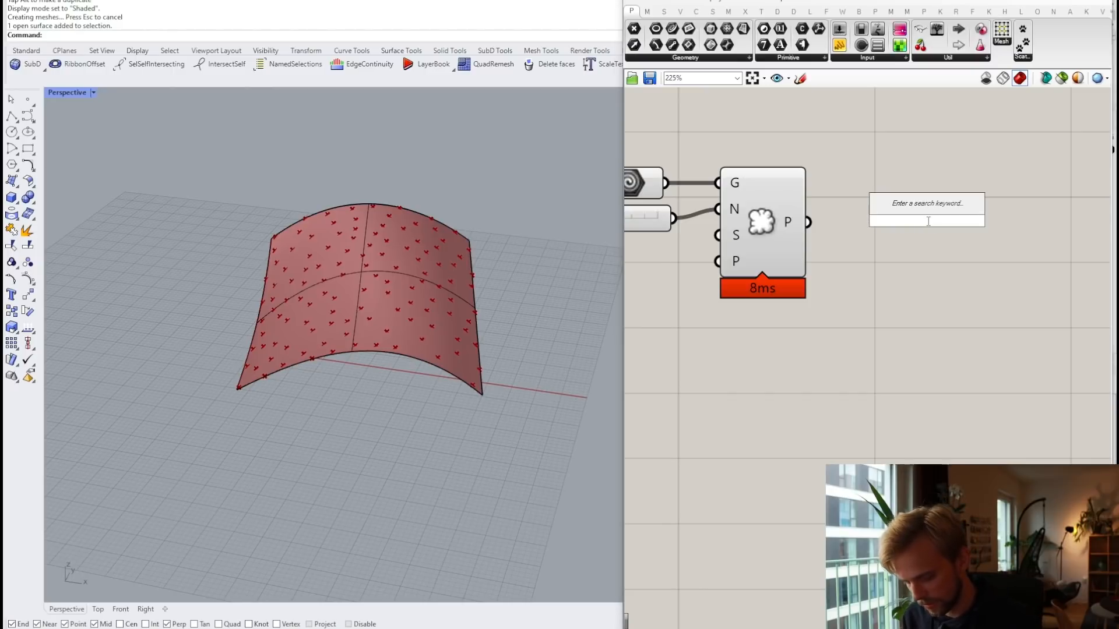
{"action": "type", "text": "meshsphe"}
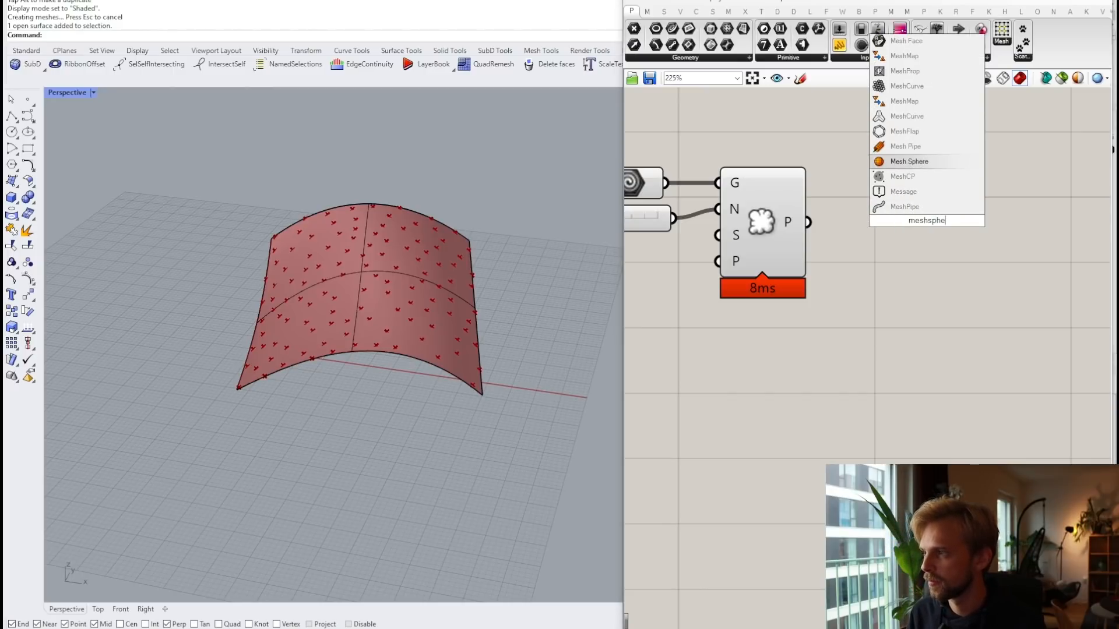
{"action": "key", "text": "Return"}
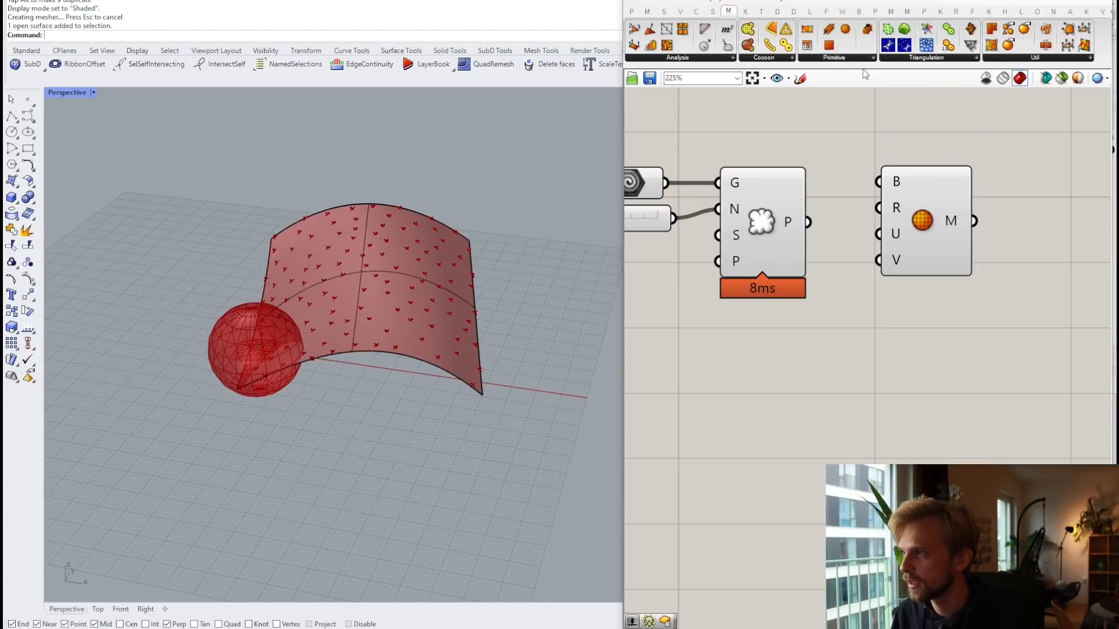
{"action": "left_click", "coordinate": [846, 57]}
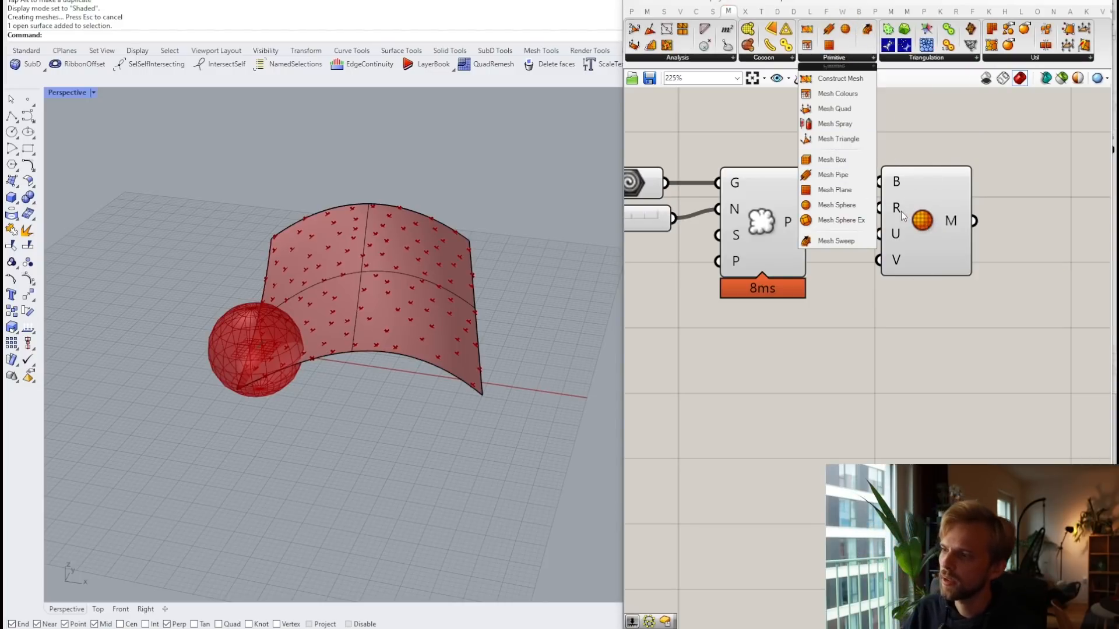
{"action": "left_click_drag", "start_coordinate": [931, 234], "coordinate": [936, 271]}
{"action": "left_click", "coordinate": [915, 133]}
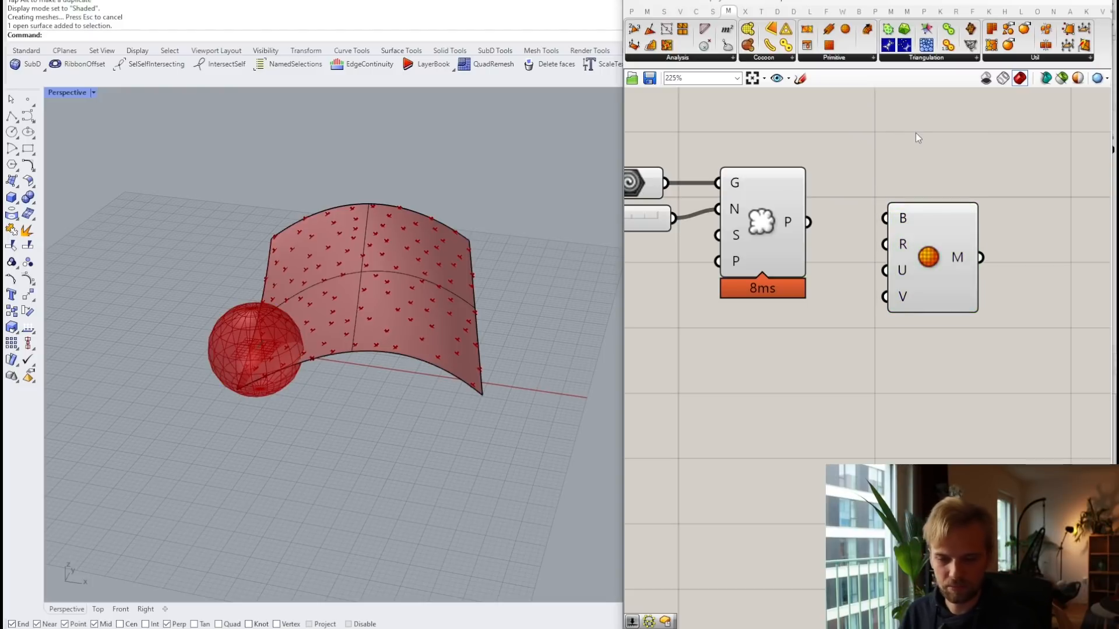
Step: Wire the scattered points into Mesh Sphere's centres, discarding a trial Domain Box component
{"action": "right_click_drag", "start_coordinate": [915, 133], "coordinate": [920, 269]}
{"action": "double_click", "coordinate": [907, 199]}
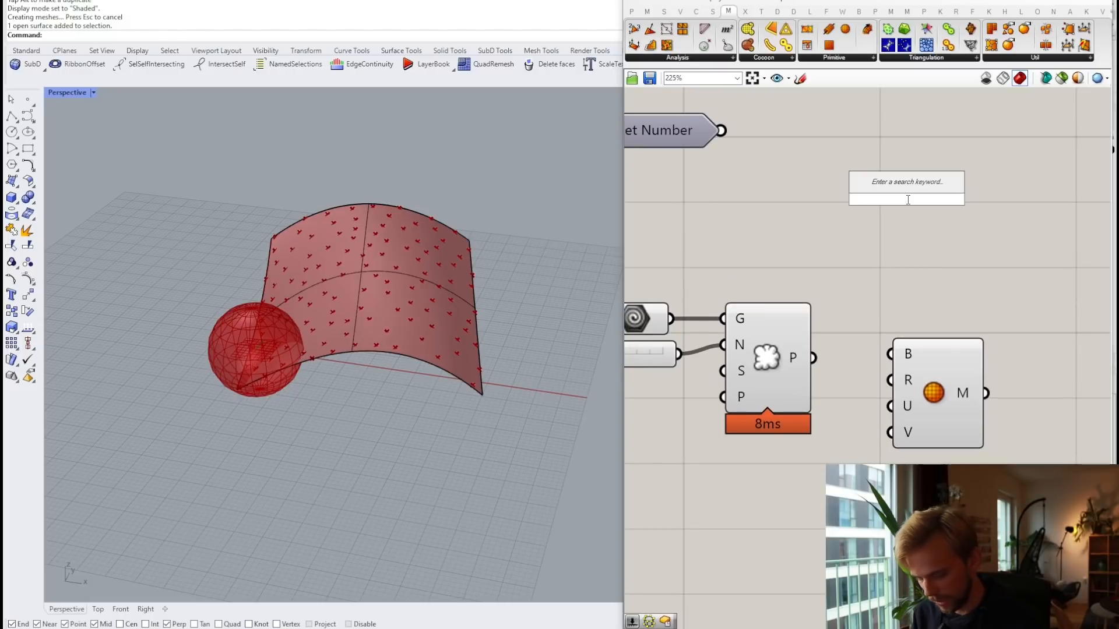
{"action": "type", "text": "dom"}
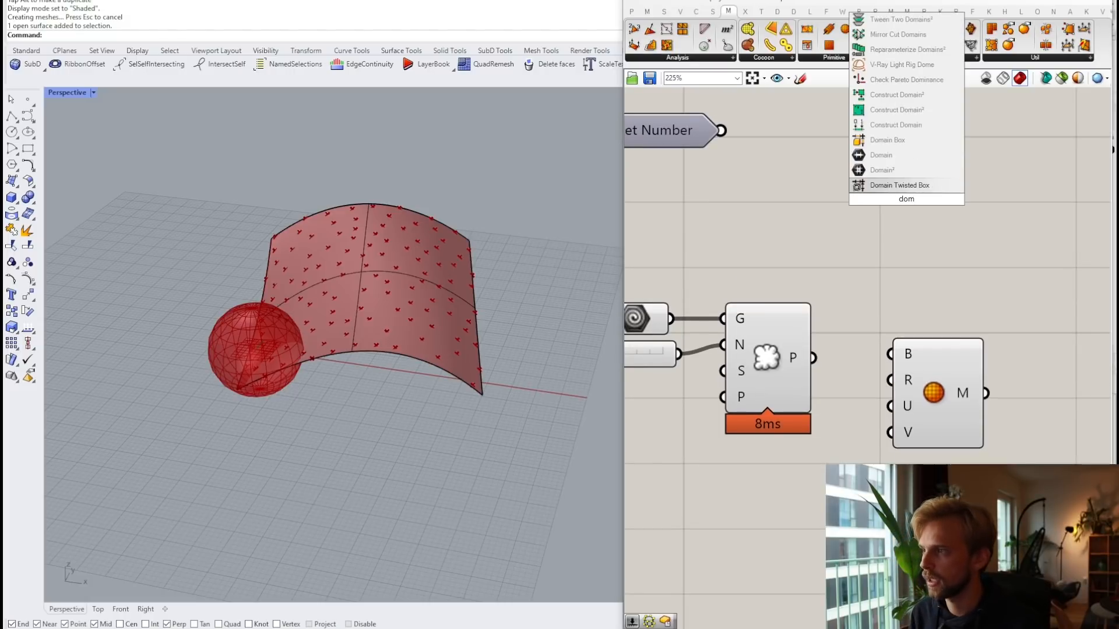
{"action": "type", "text": "ain box"}
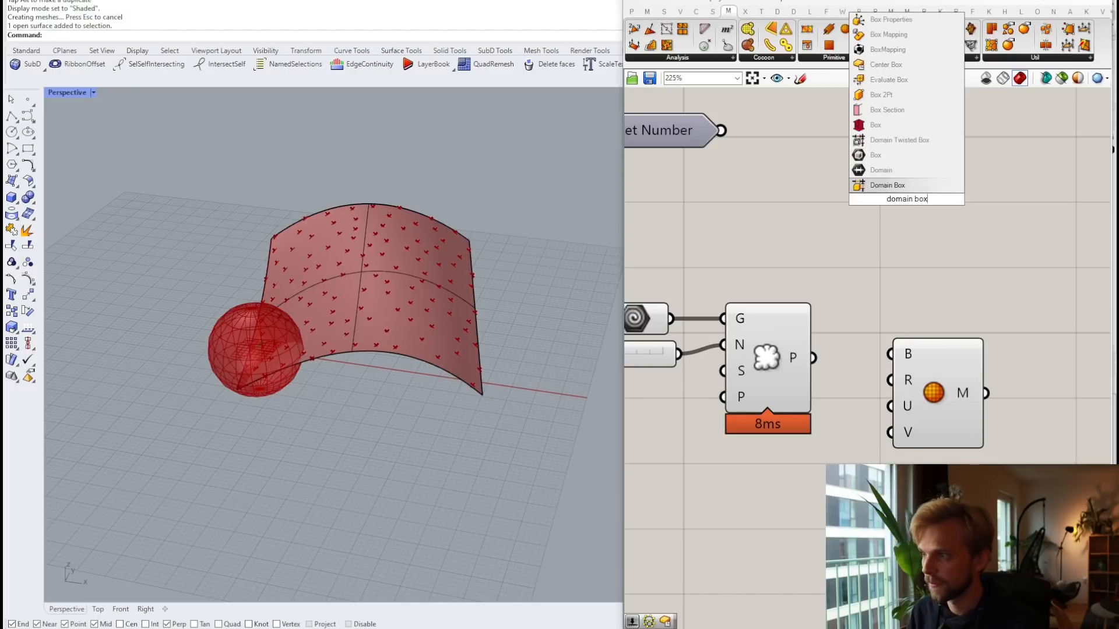
{"action": "key", "text": "Return"}
{"action": "left_click_drag", "start_coordinate": [908, 202], "coordinate": [943, 247]}
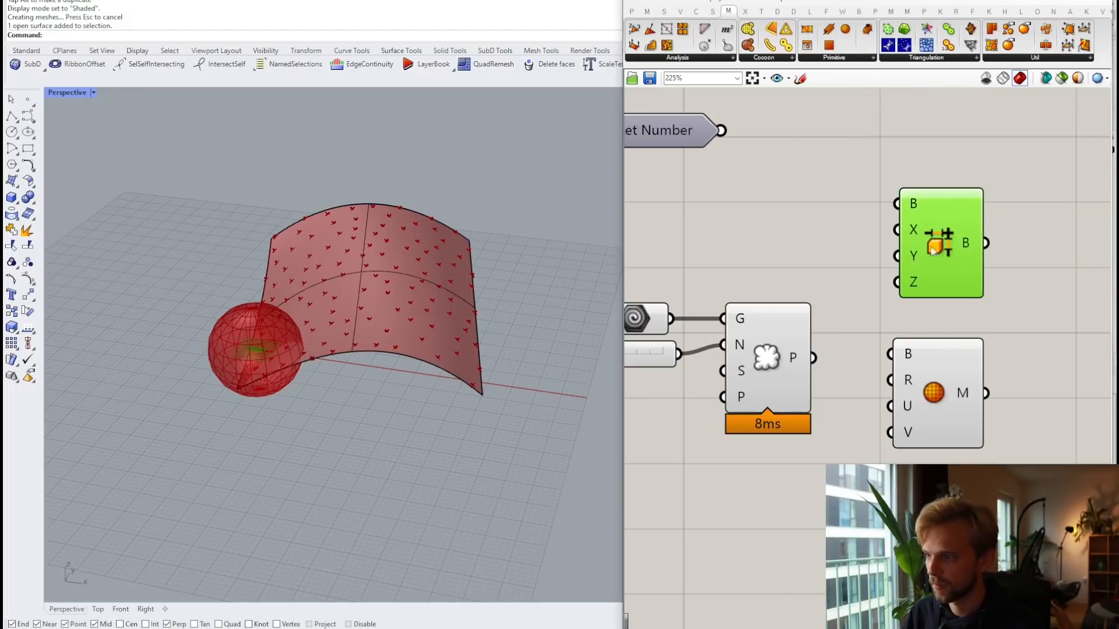
{"action": "left_click_drag", "start_coordinate": [814, 357], "coordinate": [897, 203]}
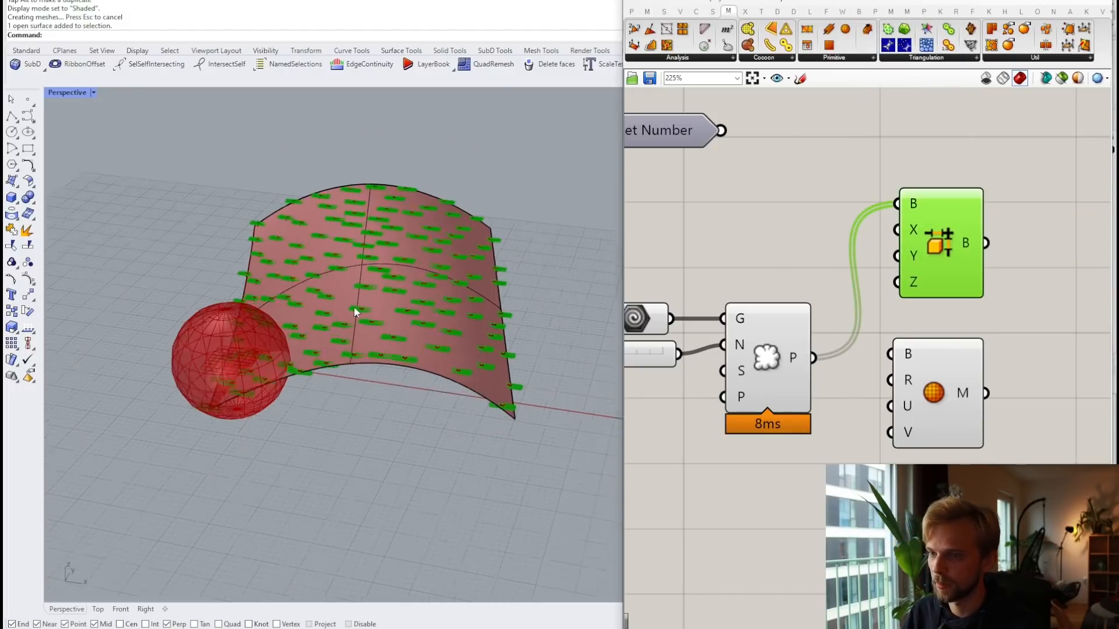
{"action": "scroll", "coordinate": [431, 309], "scroll_direction": "up", "scroll_amount": 5}
{"action": "scroll", "coordinate": [432, 307], "scroll_direction": "down", "scroll_amount": 3}
{"action": "left_click_drag", "start_coordinate": [814, 358], "coordinate": [890, 354]}
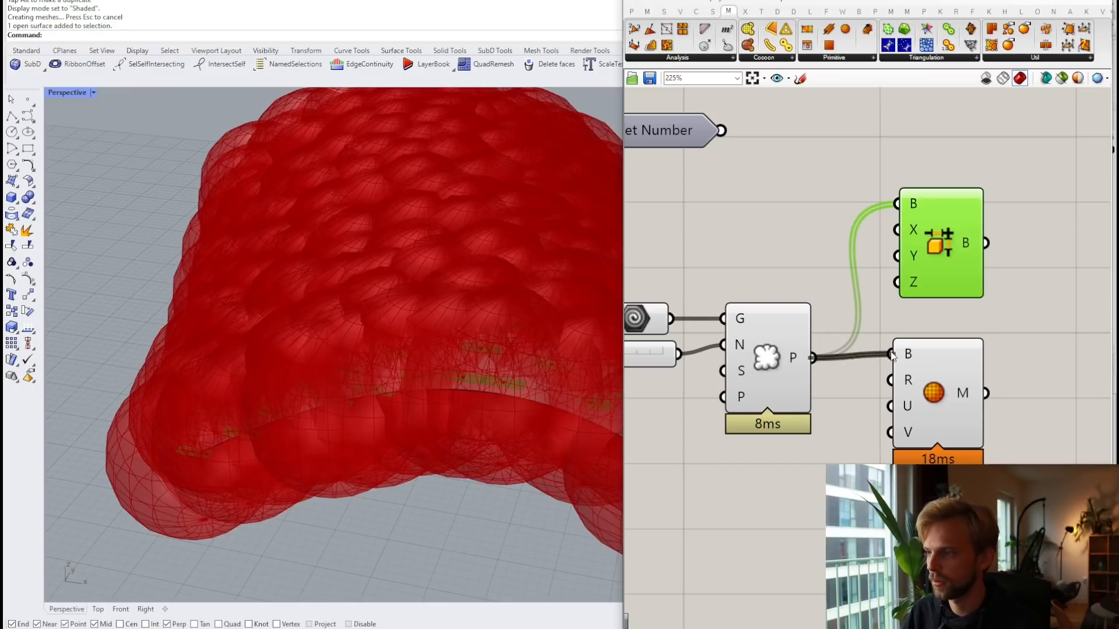
{"action": "left_click_drag", "start_coordinate": [935, 393], "coordinate": [947, 415]}
{"action": "left_click", "coordinate": [939, 232]}
{"action": "key", "text": "Delete"}
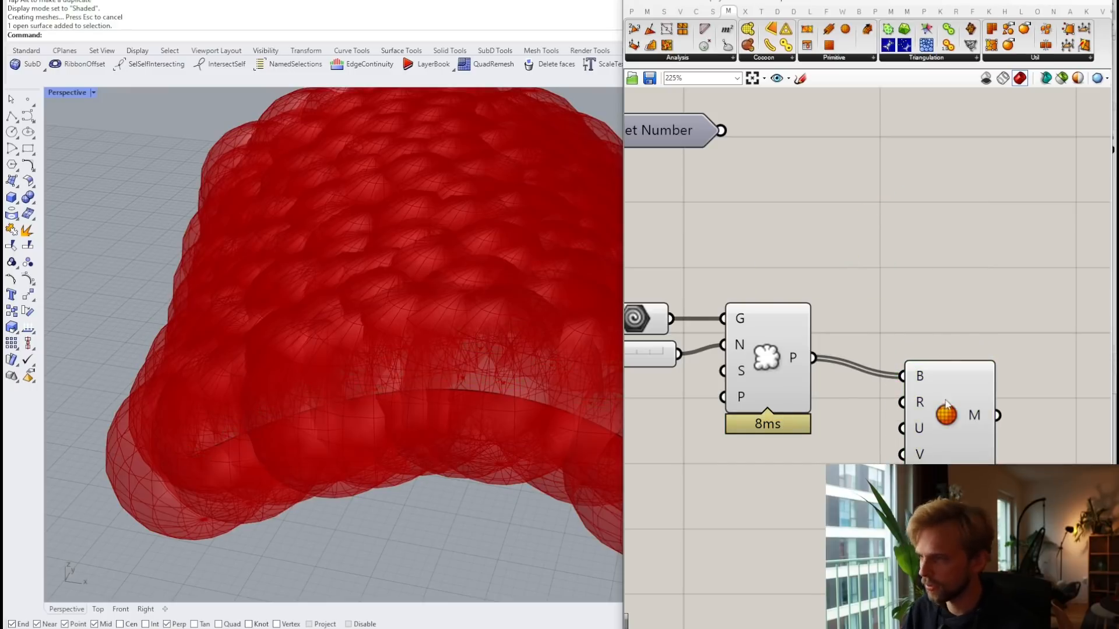
Step: Try a number slider of 20 on the Mesh Sphere radius, then delete it
{"action": "left_click", "coordinate": [956, 408]}
{"action": "scroll", "coordinate": [813, 376], "scroll_direction": "down", "scroll_amount": 3}
{"action": "scroll", "coordinate": [813, 376], "scroll_direction": "up", "scroll_amount": 1}
{"action": "double_click", "coordinate": [812, 374]}
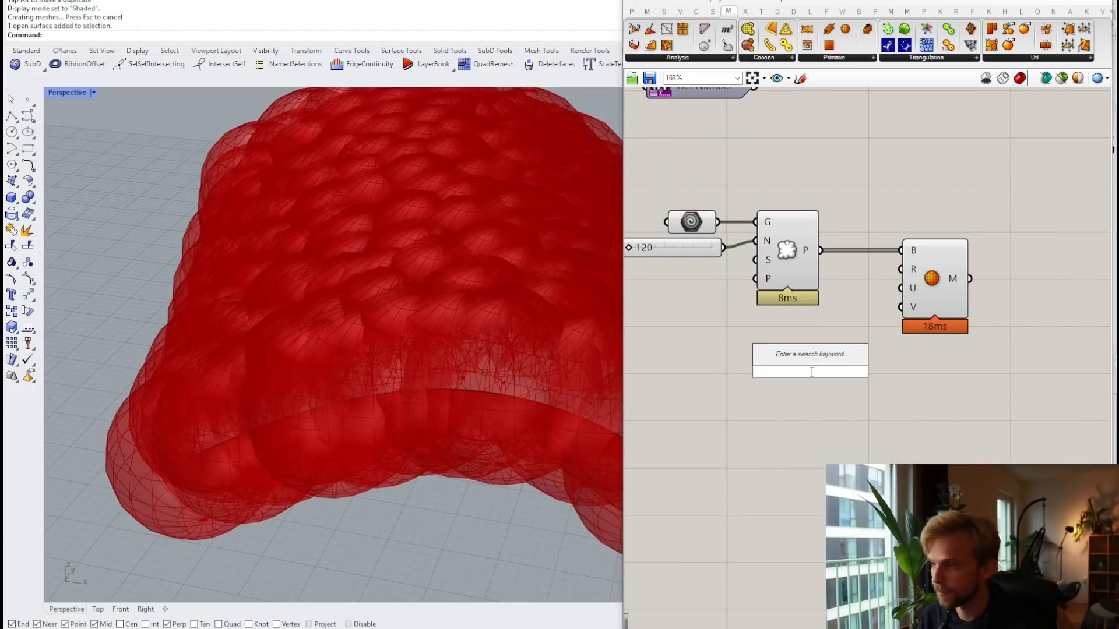
{"action": "type", "text": "20"}
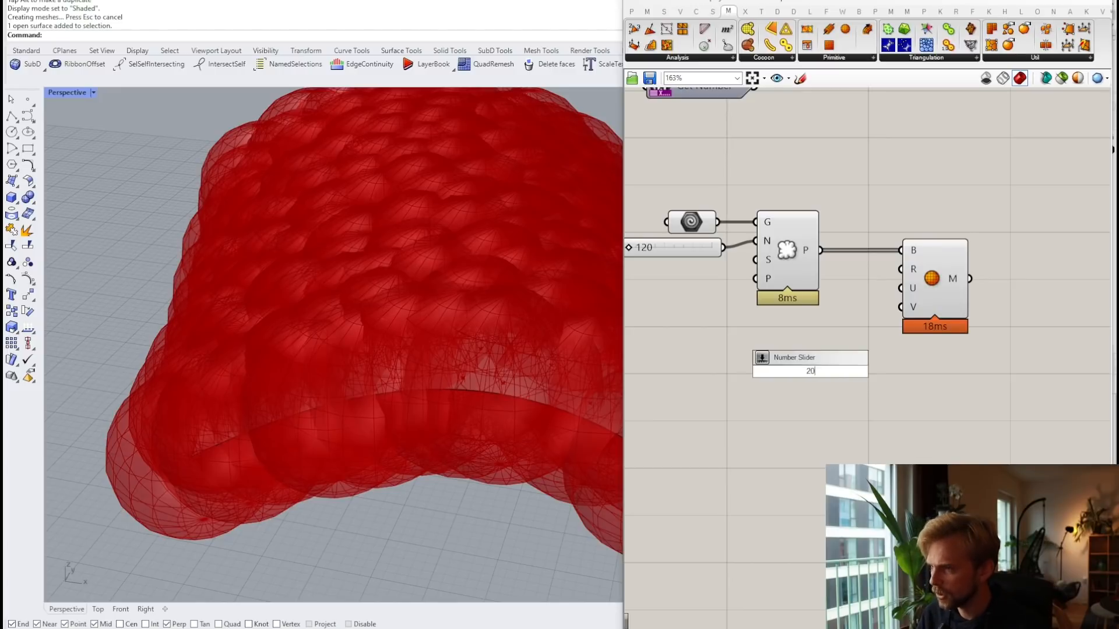
{"action": "key", "text": "Return"}
{"action": "scroll", "coordinate": [841, 345], "scroll_direction": "up", "scroll_amount": 2}
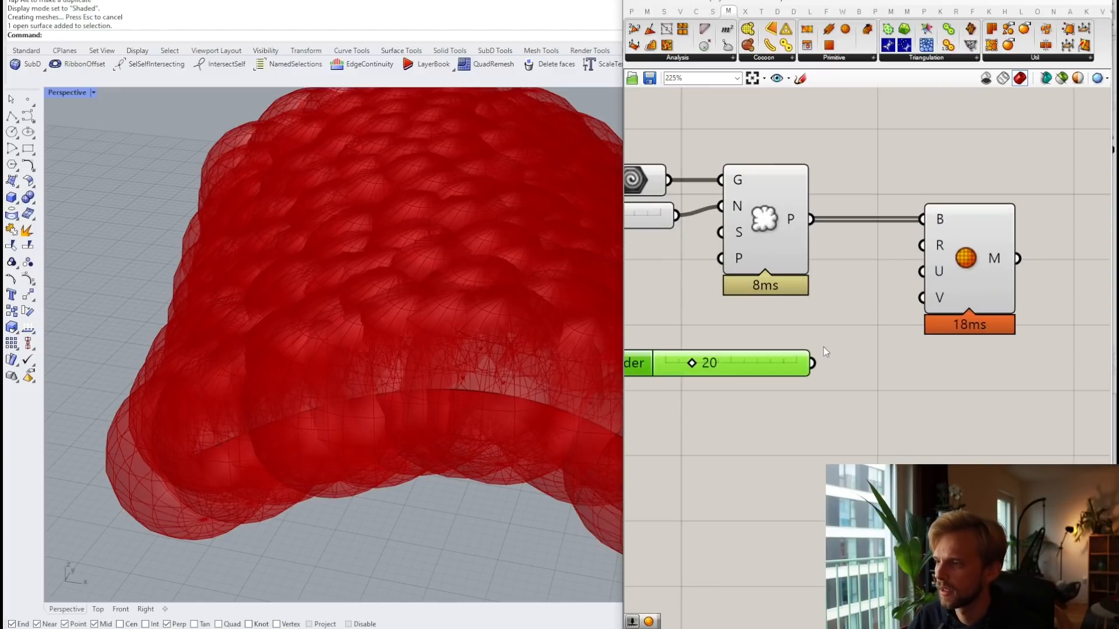
{"action": "left_click_drag", "start_coordinate": [819, 363], "coordinate": [922, 246]}
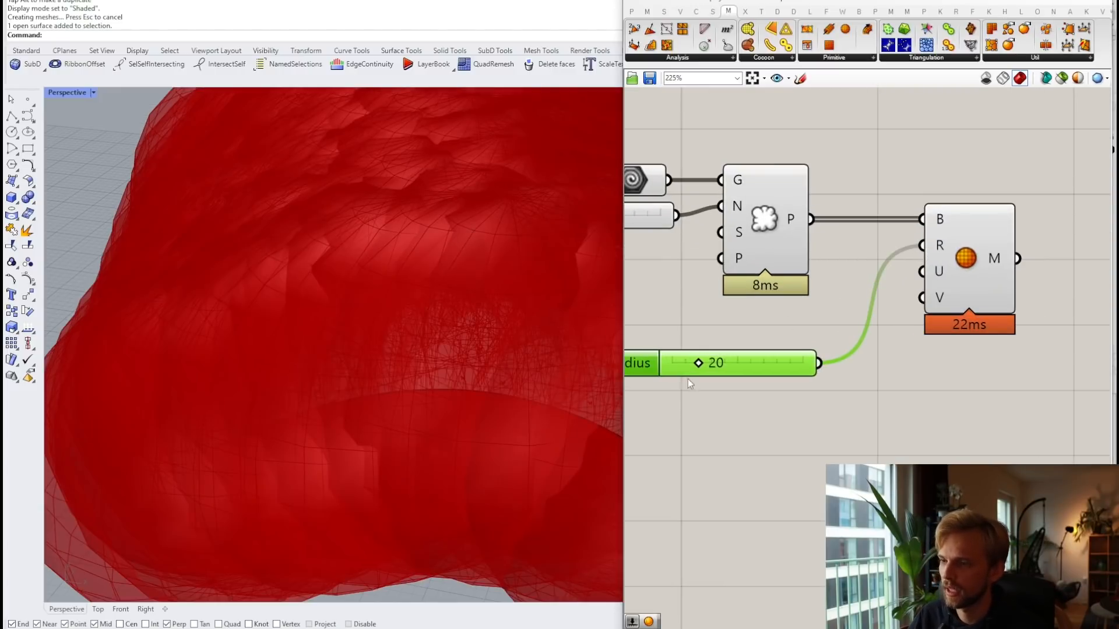
{"action": "key", "text": "Delete"}
Step: Connect a Radius slider to Mesh Sphere's R, remove the spare slider, and set radius to 3
{"action": "double_click", "coordinate": [769, 361]}
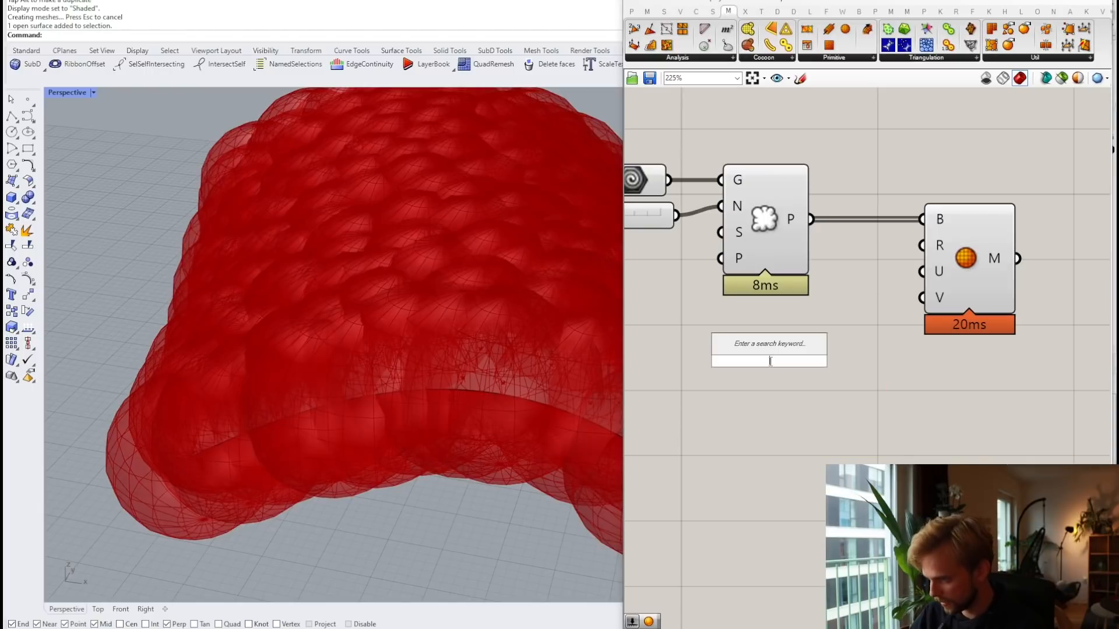
{"action": "type", "text": "1"}
{"action": "key", "text": "Return"}
{"action": "left_click_drag", "start_coordinate": [877, 360], "coordinate": [927, 256]}
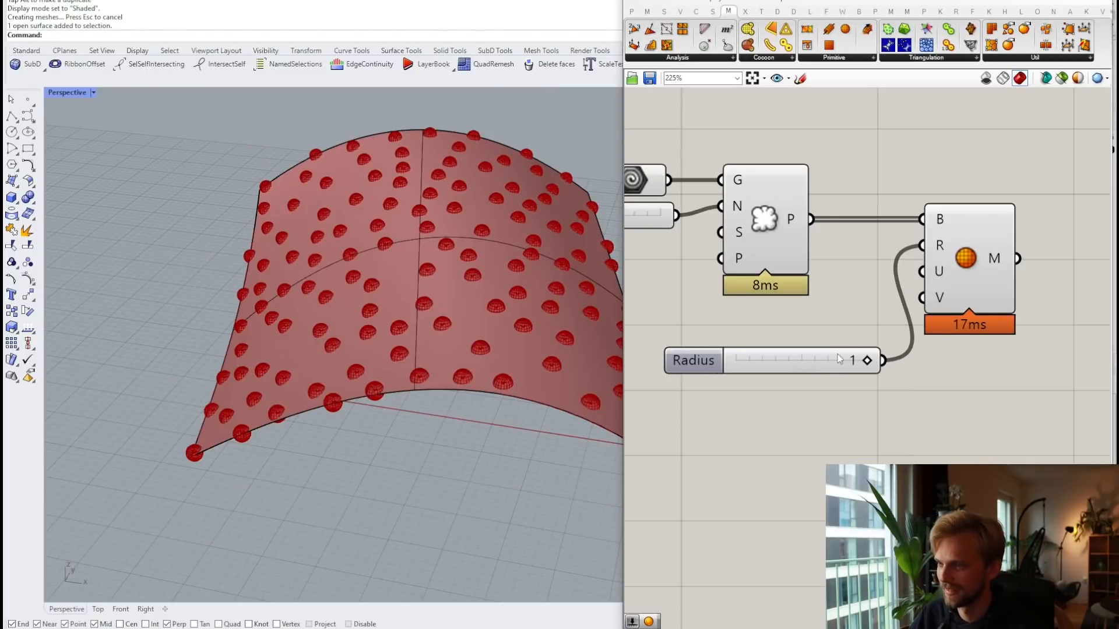
{"action": "left_click_drag", "start_coordinate": [694, 359], "coordinate": [676, 325]}
{"action": "double_click", "coordinate": [772, 373]}
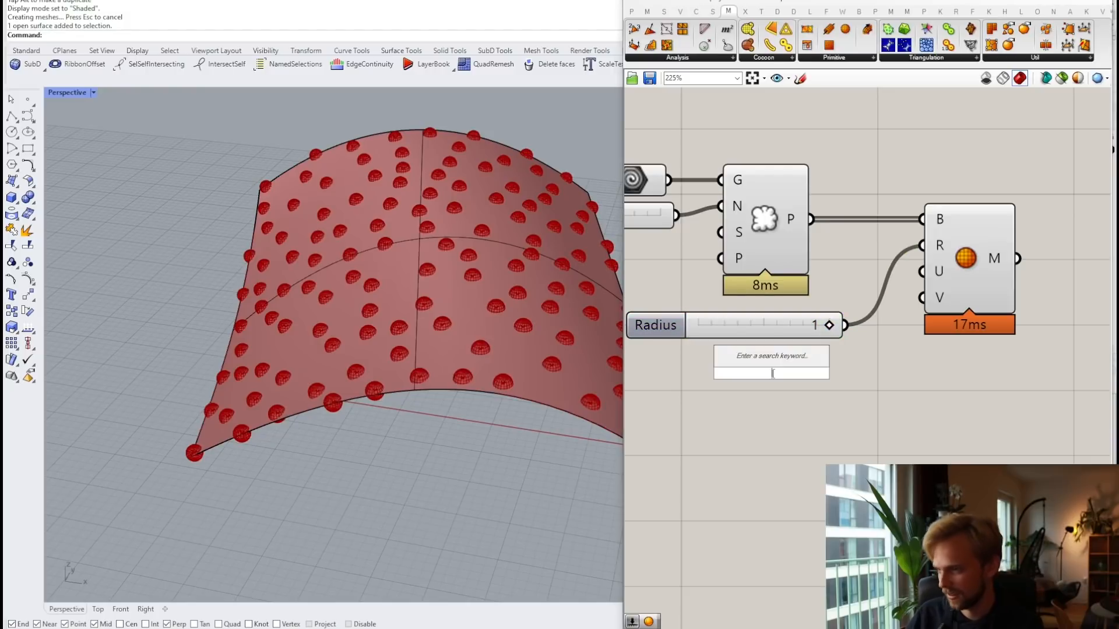
{"action": "type", "text": "5"}
{"action": "key", "text": "Return"}
{"action": "left_click_drag", "start_coordinate": [886, 374], "coordinate": [922, 246]}
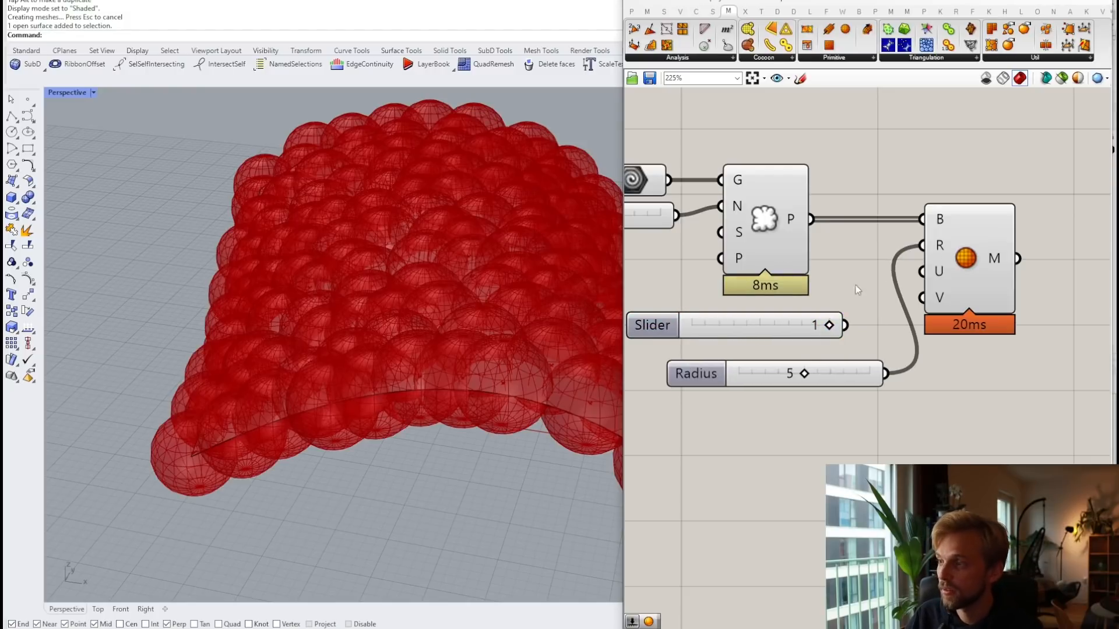
{"action": "left_click", "coordinate": [790, 327]}
{"action": "key", "text": "Delete"}
{"action": "left_click_drag", "start_coordinate": [820, 370], "coordinate": [739, 338]}
{"action": "right_click_drag", "start_coordinate": [742, 308], "coordinate": [883, 405]}
{"action": "scroll", "coordinate": [752, 297], "scroll_direction": "down", "scroll_amount": 1}
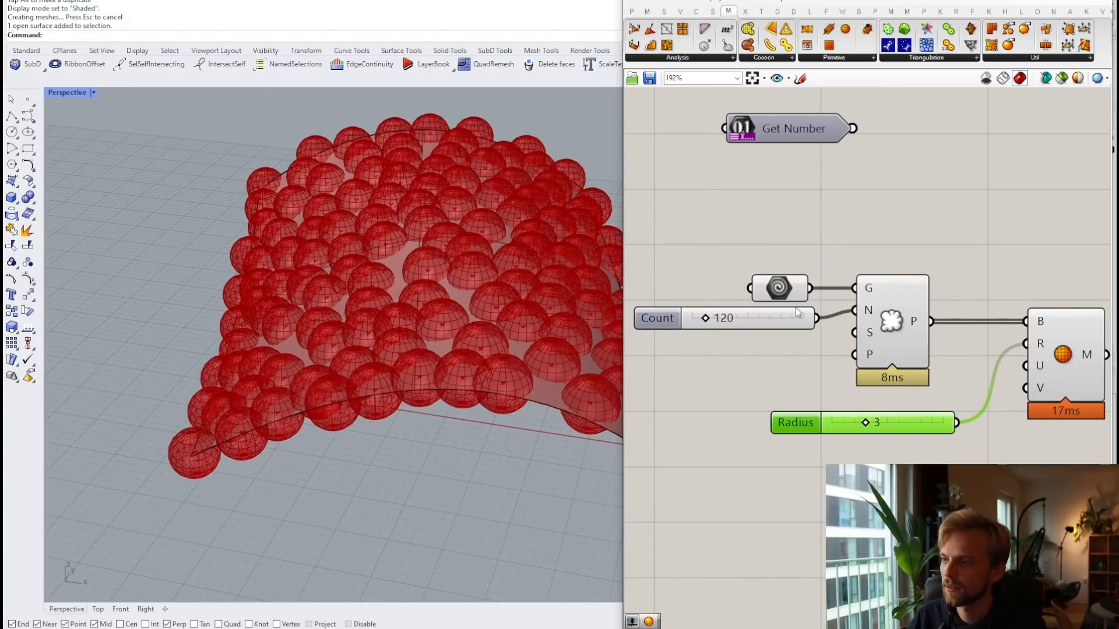
Step: Rearrange the canvas so Get Geometry sits below Get Number near Populate Geometry
{"action": "scroll", "coordinate": [876, 334], "scroll_direction": "down", "scroll_amount": 2}
{"action": "right_click_drag", "start_coordinate": [875, 335], "coordinate": [764, 290]}
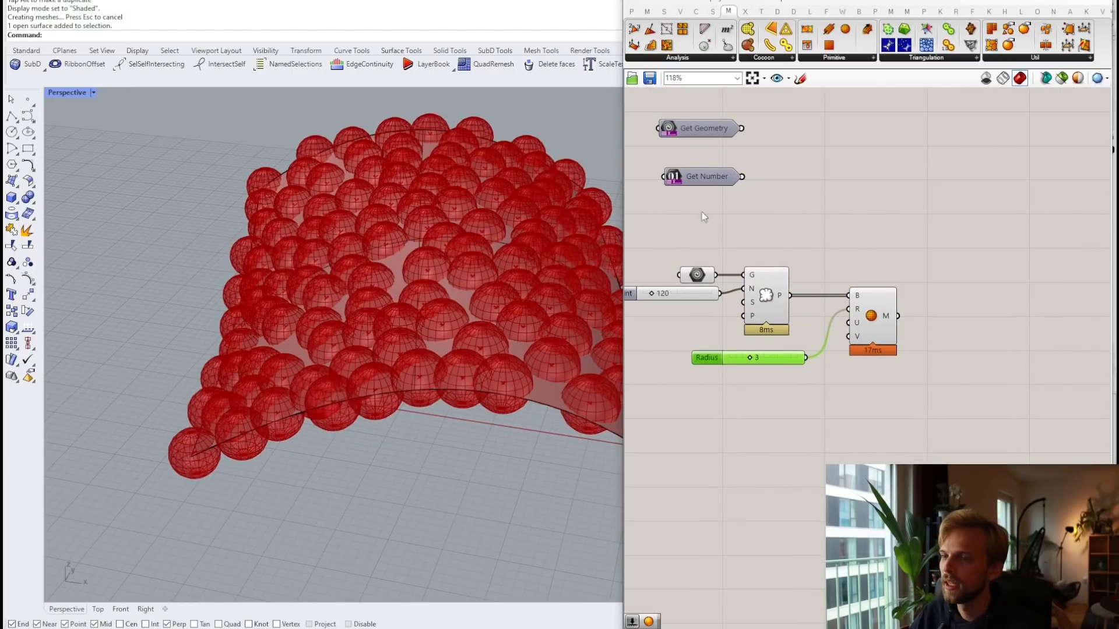
{"action": "scroll", "coordinate": [703, 216], "scroll_direction": "up", "scroll_amount": 2}
{"action": "left_click", "coordinate": [752, 282]}
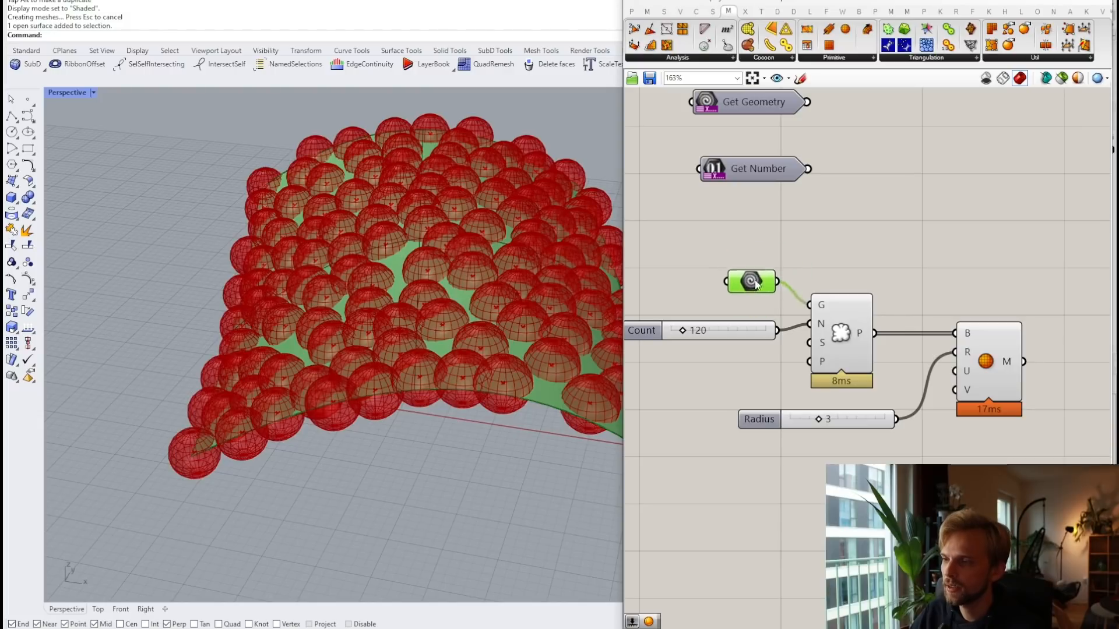
{"action": "left_click_drag", "start_coordinate": [755, 284], "coordinate": [750, 300]}
{"action": "left_click_drag", "start_coordinate": [714, 332], "coordinate": [716, 335]}
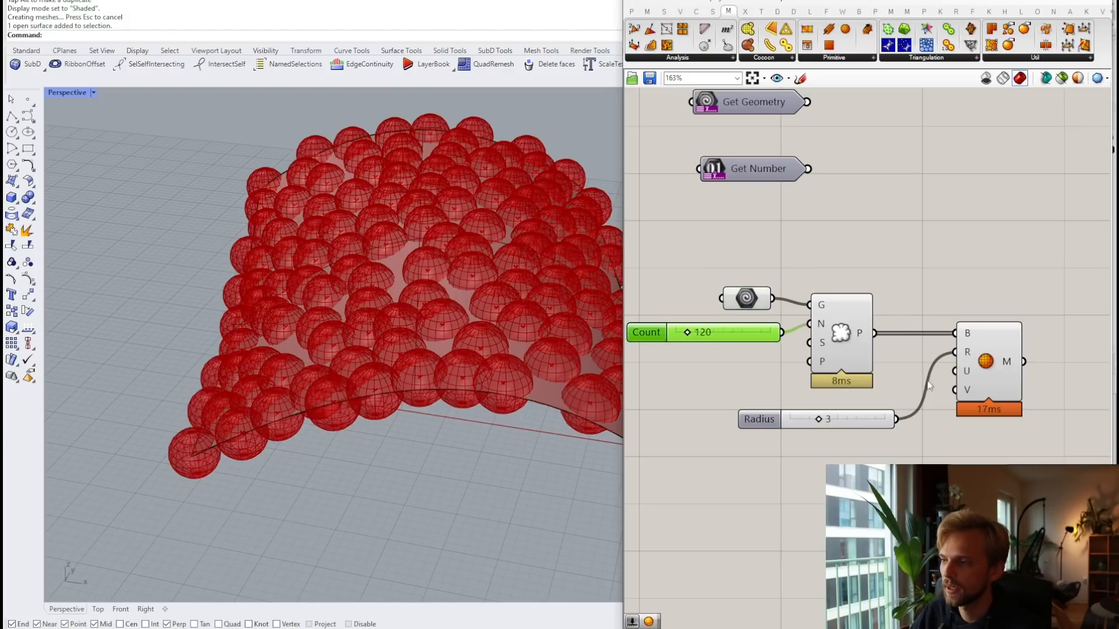
{"action": "left_click", "coordinate": [864, 415]}
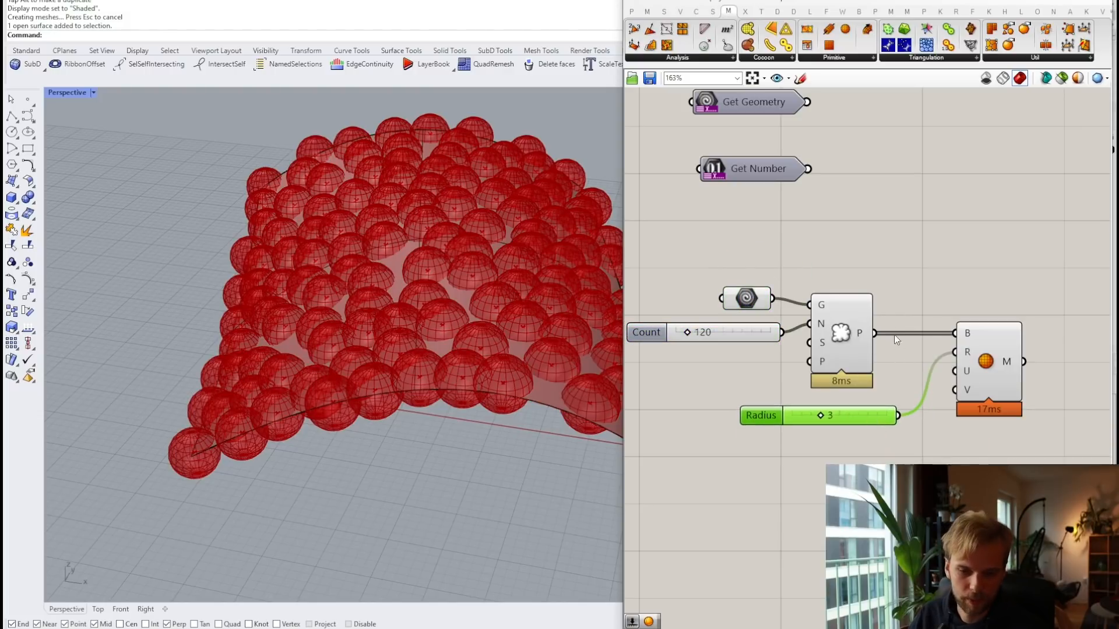
{"action": "scroll", "coordinate": [894, 334], "scroll_direction": "down", "scroll_amount": 2}
{"action": "left_click", "coordinate": [913, 245]}
{"action": "left_click_drag", "start_coordinate": [1004, 427], "coordinate": [767, 277]}
{"action": "left_click", "coordinate": [897, 236]}
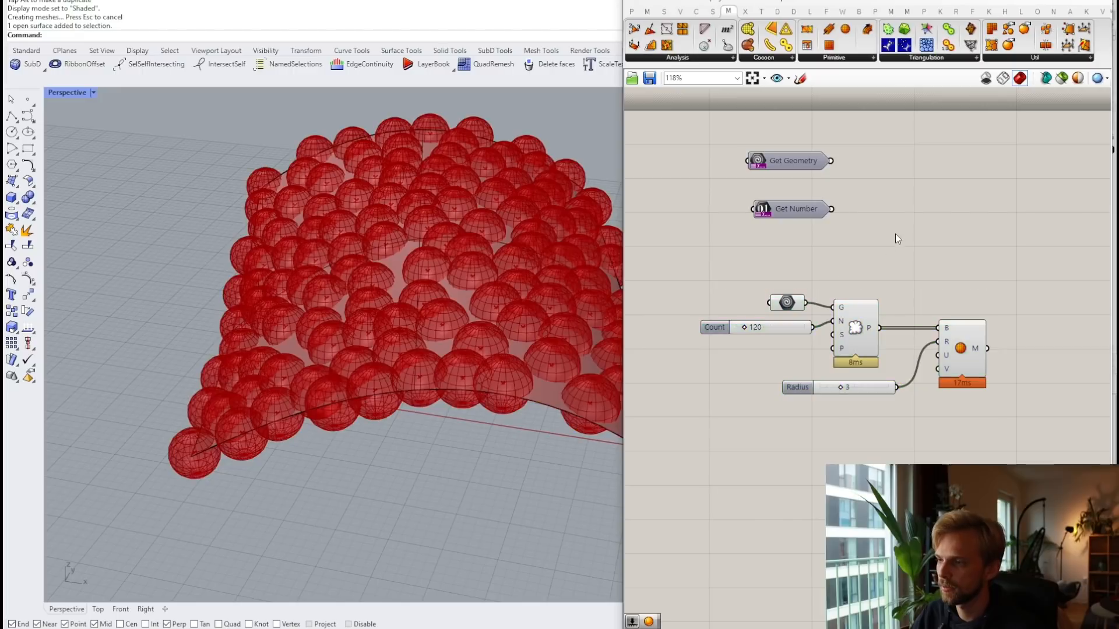
{"action": "right_click_drag", "start_coordinate": [896, 237], "coordinate": [863, 281]}
{"action": "scroll", "coordinate": [714, 303], "scroll_direction": "up", "scroll_amount": 2}
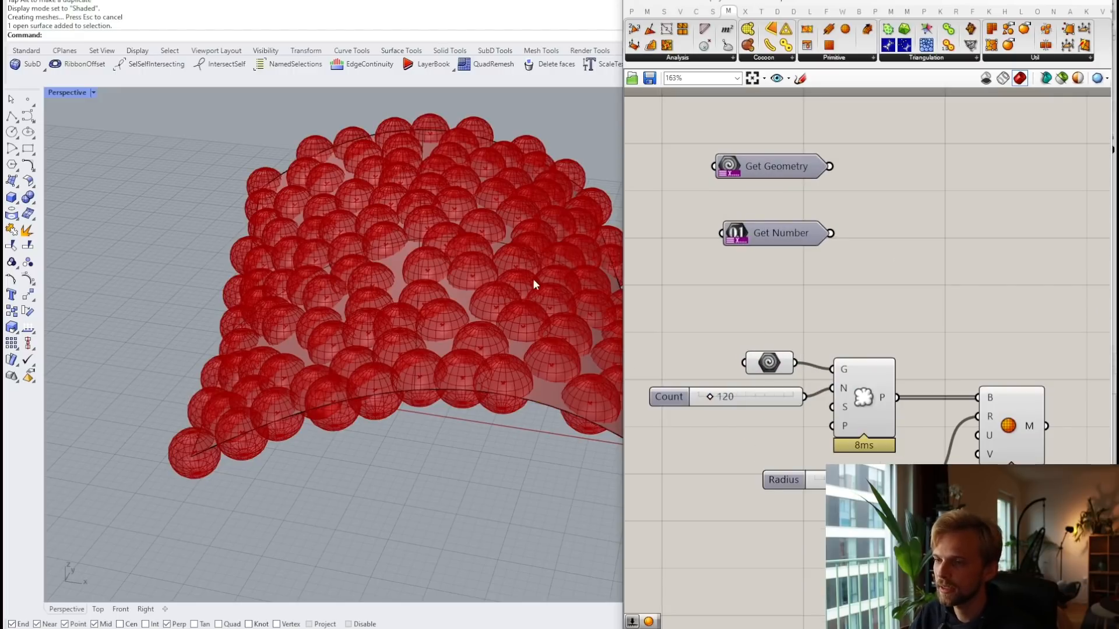
{"action": "right_click_drag", "start_coordinate": [949, 393], "coordinate": [828, 364]}
{"action": "scroll", "coordinate": [831, 324], "scroll_direction": "down", "scroll_amount": 2}
{"action": "left_click_drag", "start_coordinate": [764, 215], "coordinate": [711, 323]}
{"action": "scroll", "coordinate": [793, 301], "scroll_direction": "up", "scroll_amount": 1}
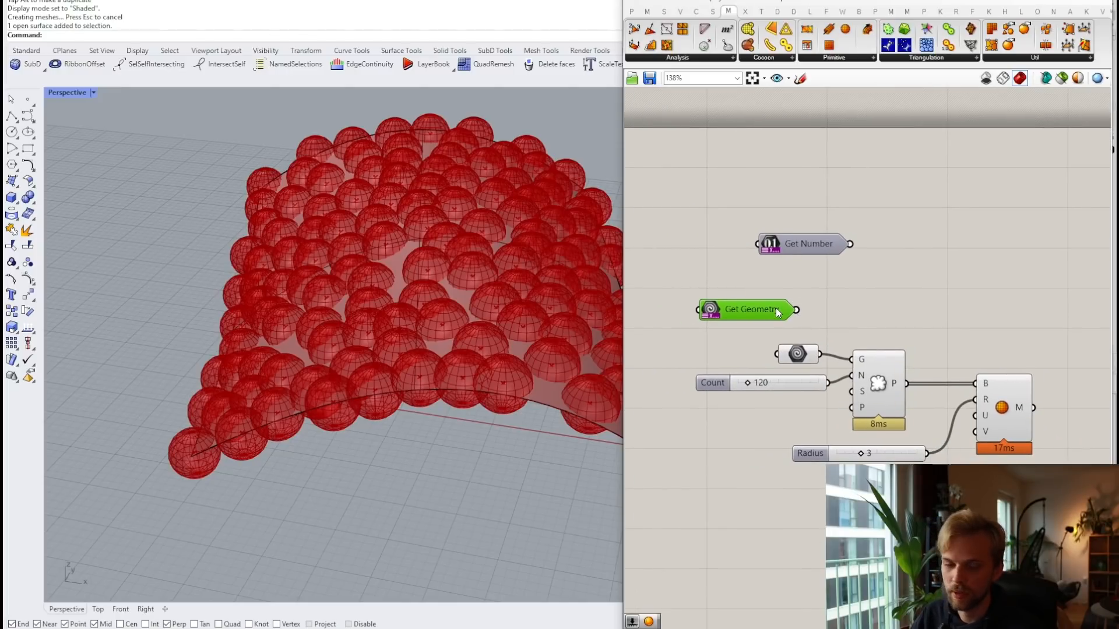
Step: Wire Get Geometry into Populate Geometry's G input and delete the local Geometry parameter
{"action": "left_click_drag", "start_coordinate": [796, 309], "coordinate": [852, 360]}
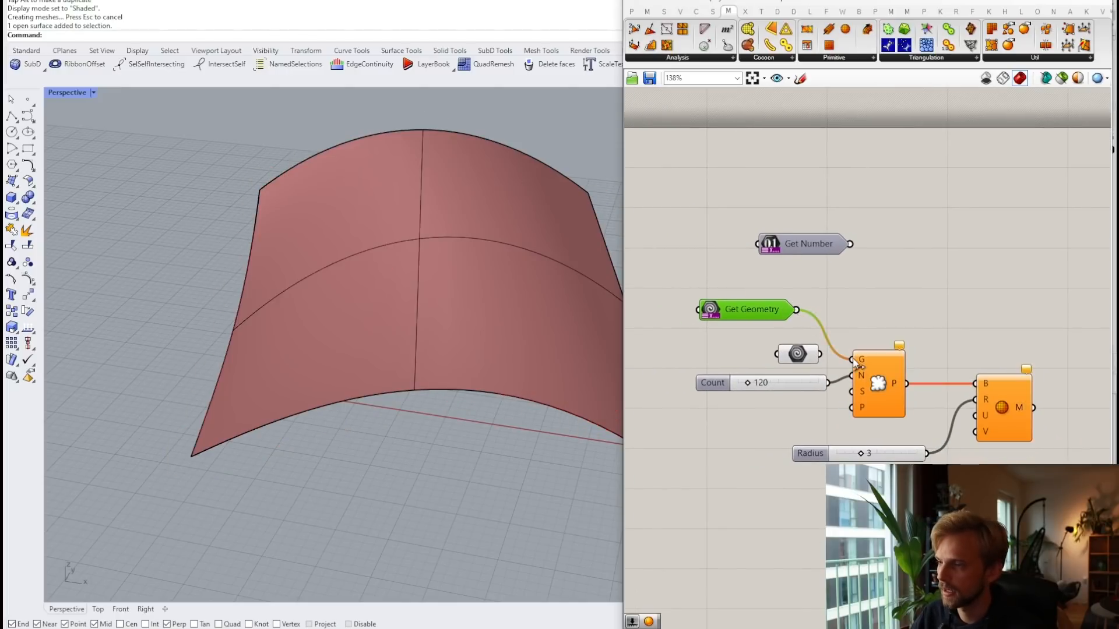
{"action": "left_click", "coordinate": [788, 357]}
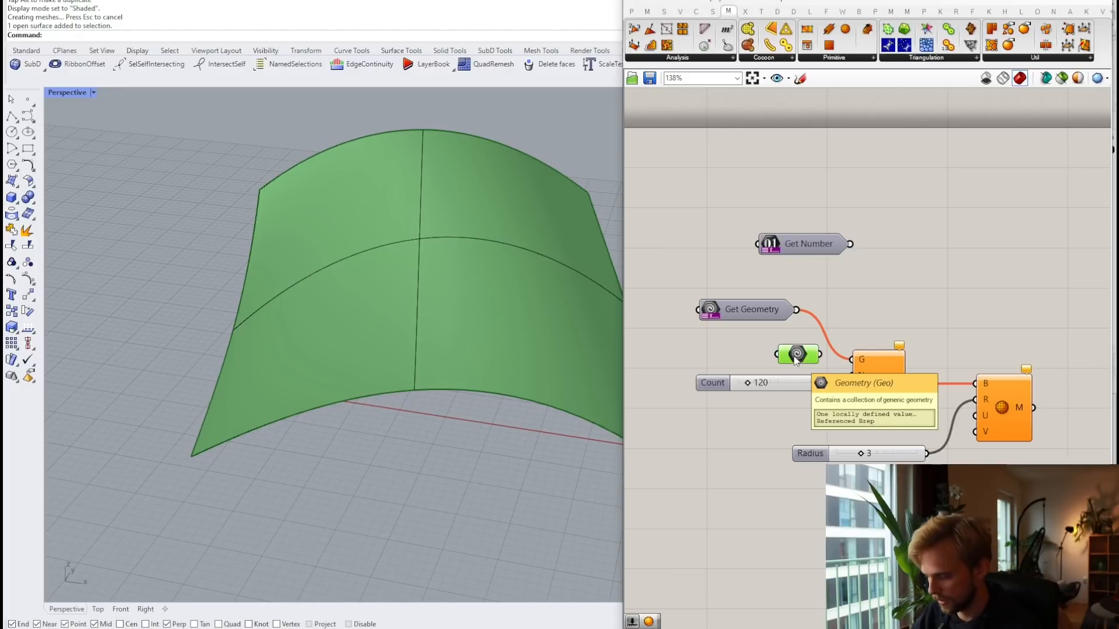
{"action": "left_click_drag", "start_coordinate": [794, 356], "coordinate": [735, 350]}
{"action": "key", "text": "Delete"}
{"action": "left_click_drag", "start_coordinate": [761, 312], "coordinate": [787, 358]}
{"action": "left_click", "coordinate": [813, 328]}
Step: Delete the Count slider and put Get Number in its place
{"action": "scroll", "coordinate": [813, 328], "scroll_direction": "up", "scroll_amount": 2}
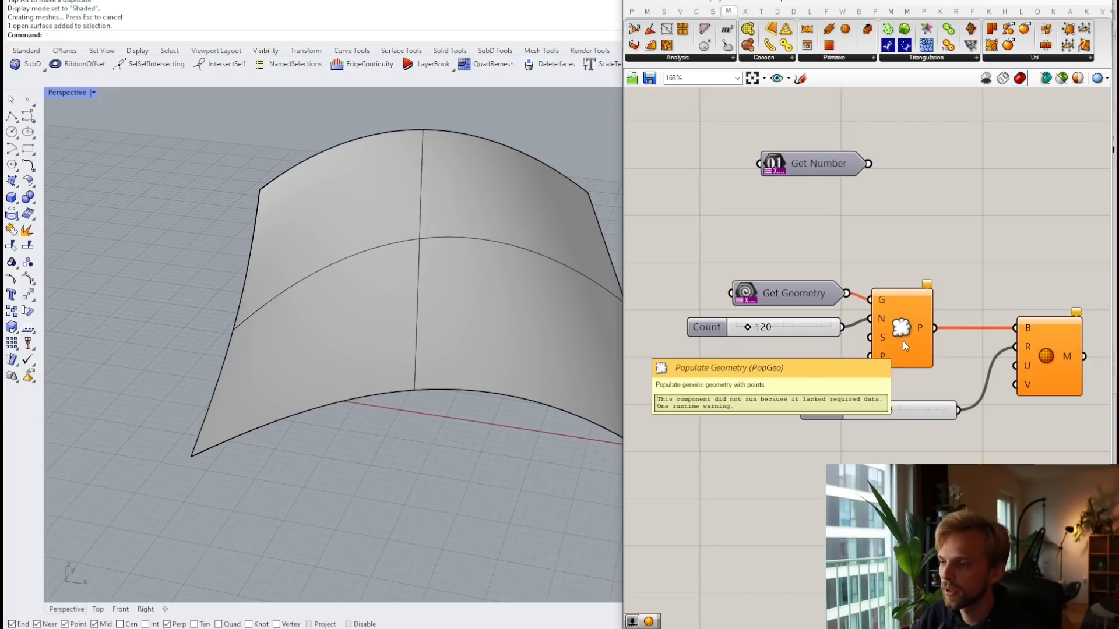
{"action": "left_click", "coordinate": [783, 330]}
{"action": "key", "text": "Delete"}
{"action": "left_click_drag", "start_coordinate": [858, 166], "coordinate": [871, 319]}
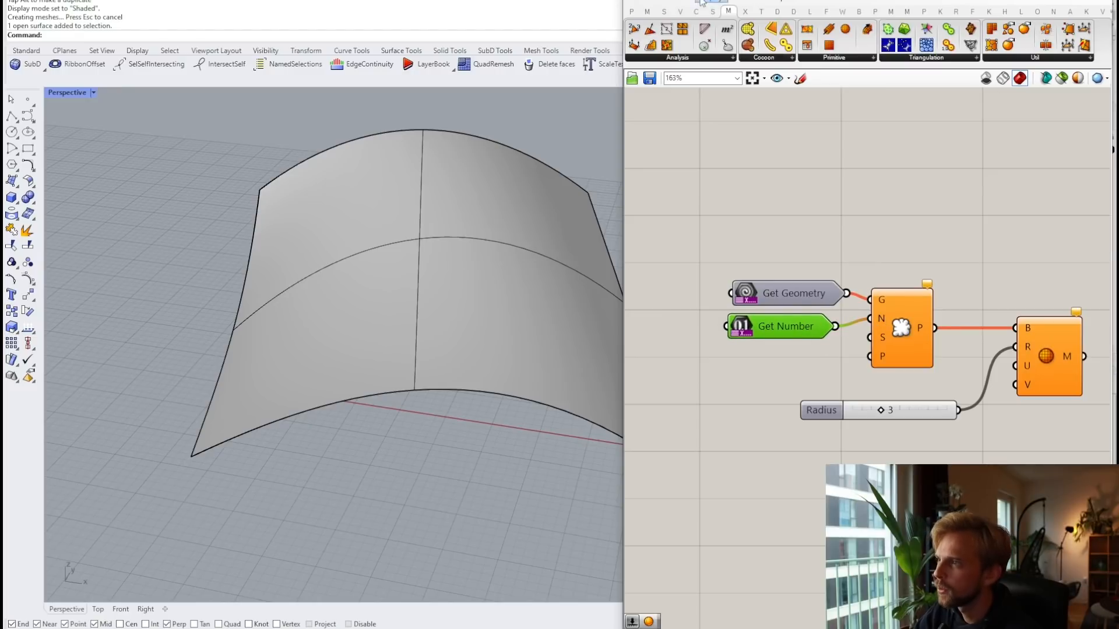
Step: Add a Get Integer component and wire it into Populate Geometry's point count
{"action": "left_click", "coordinate": [631, 11]}
{"action": "left_click", "coordinate": [918, 58]}
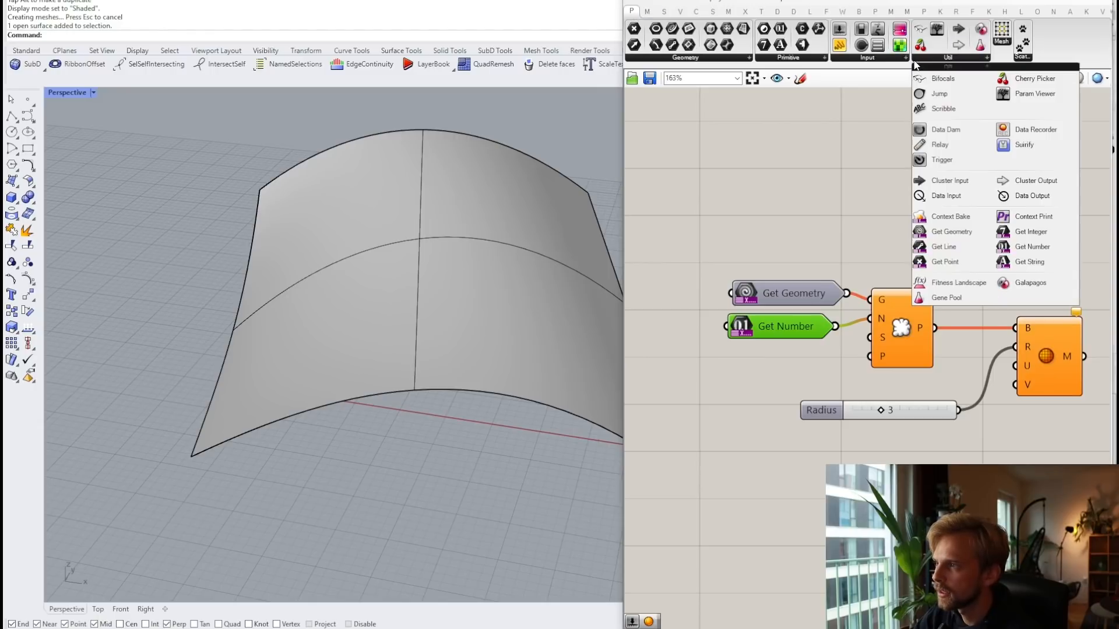
{"action": "left_click", "coordinate": [1030, 231]}
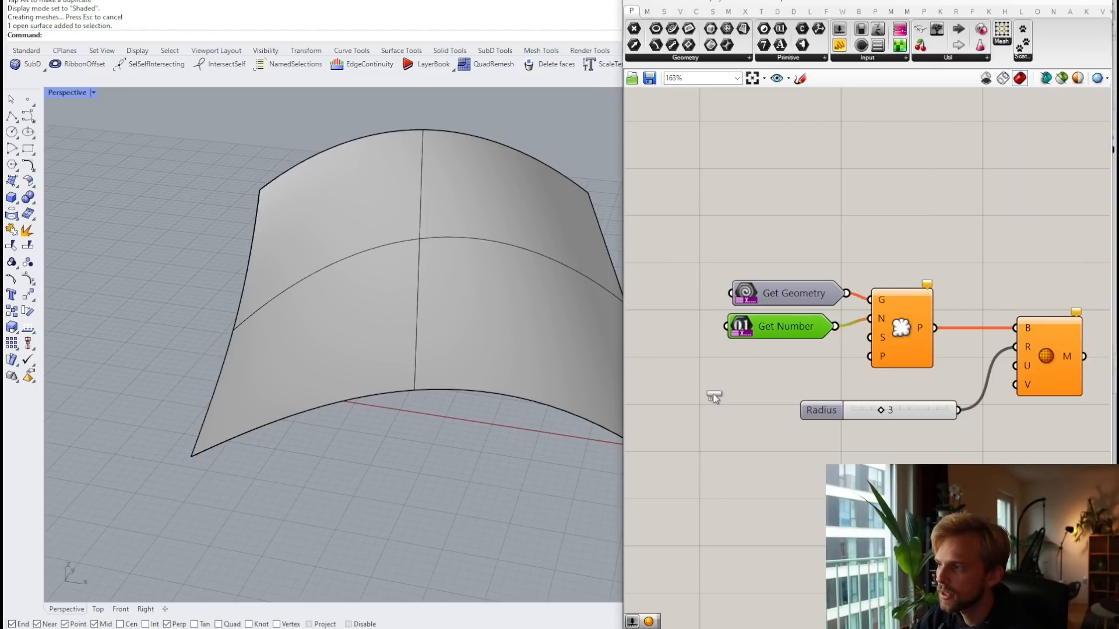
{"action": "left_click", "coordinate": [711, 392]}
{"action": "left_click_drag", "start_coordinate": [738, 390], "coordinate": [870, 319]}
Step: Move Get Number beside the sphere component for the radius and delete the leftover Radius slider
{"action": "left_click_drag", "start_coordinate": [770, 333], "coordinate": [713, 481]}
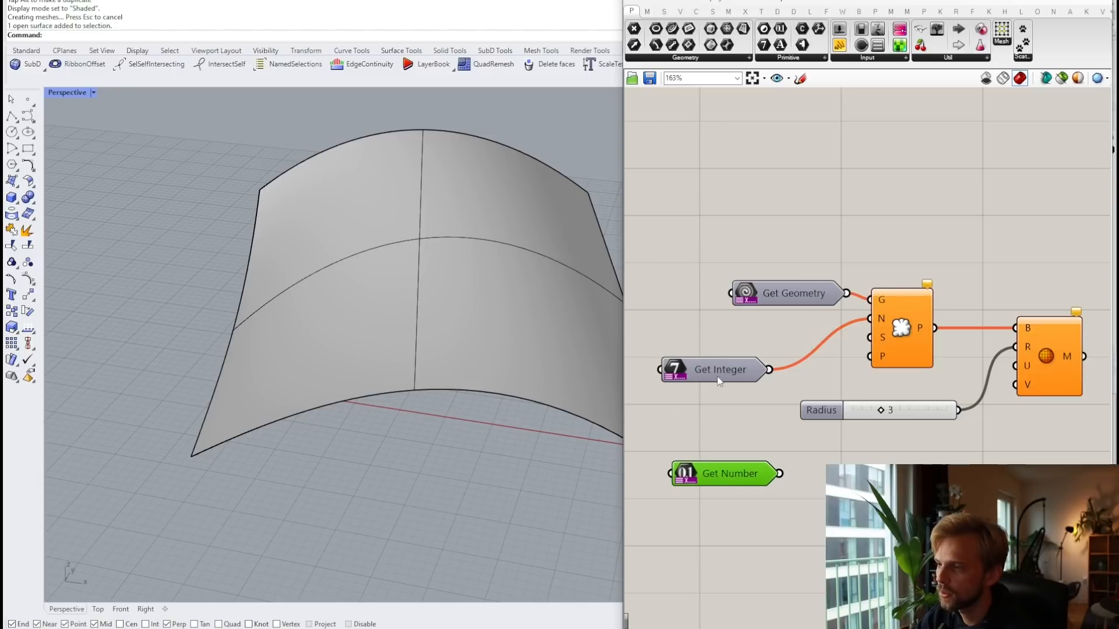
{"action": "left_click_drag", "start_coordinate": [721, 374], "coordinate": [796, 323]}
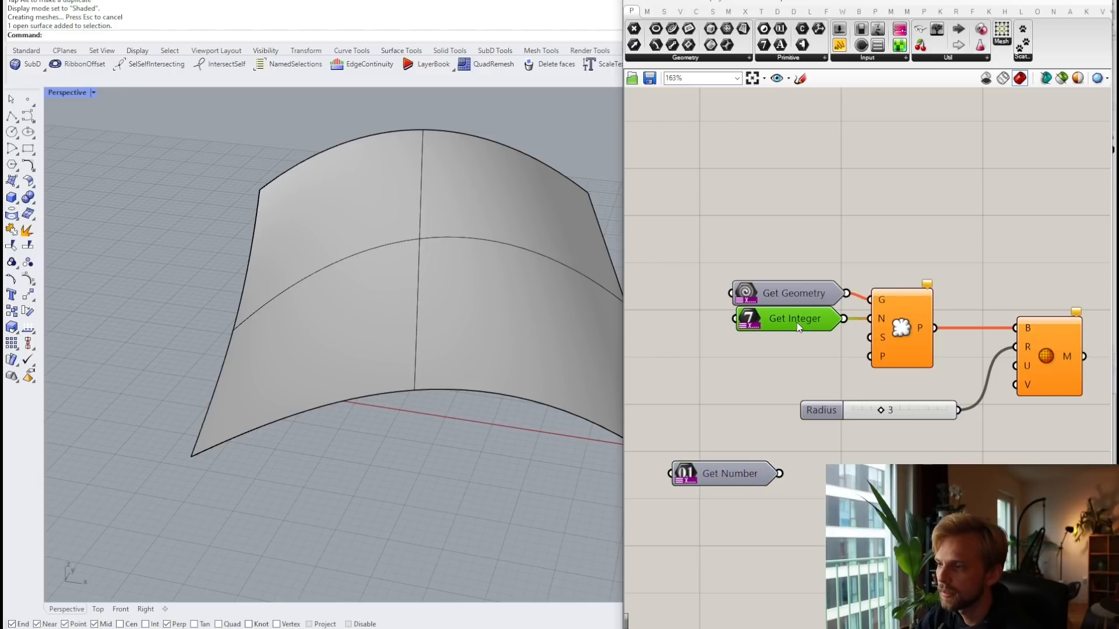
{"action": "right_click_drag", "start_coordinate": [989, 403], "coordinate": [893, 380]}
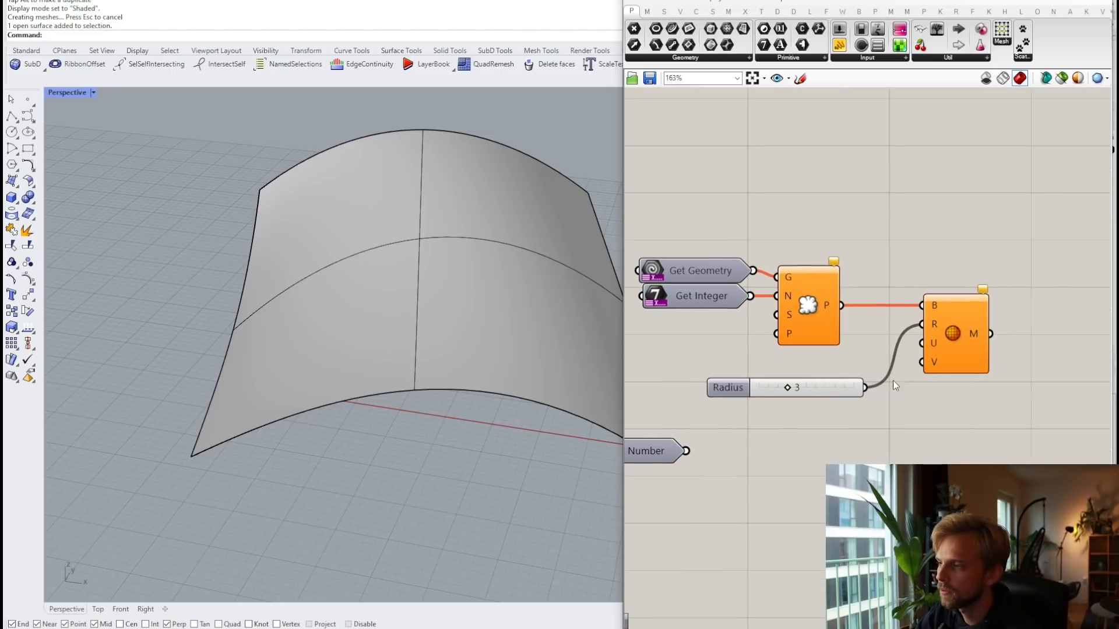
{"action": "left_click_drag", "start_coordinate": [807, 384], "coordinate": [809, 443]}
{"action": "right_click_drag", "start_coordinate": [809, 443], "coordinate": [898, 432]}
{"action": "left_click_drag", "start_coordinate": [716, 441], "coordinate": [1009, 313]}
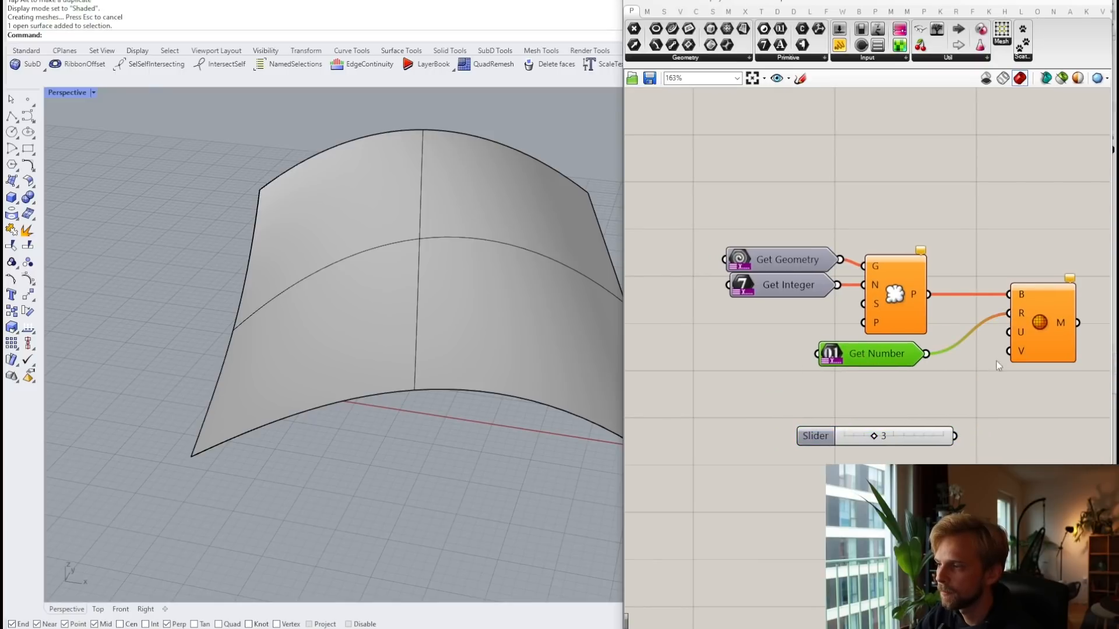
{"action": "left_click", "coordinate": [914, 448]}
{"action": "key", "text": "Delete"}
{"action": "right_click_drag", "start_coordinate": [1075, 330], "coordinate": [933, 351]}
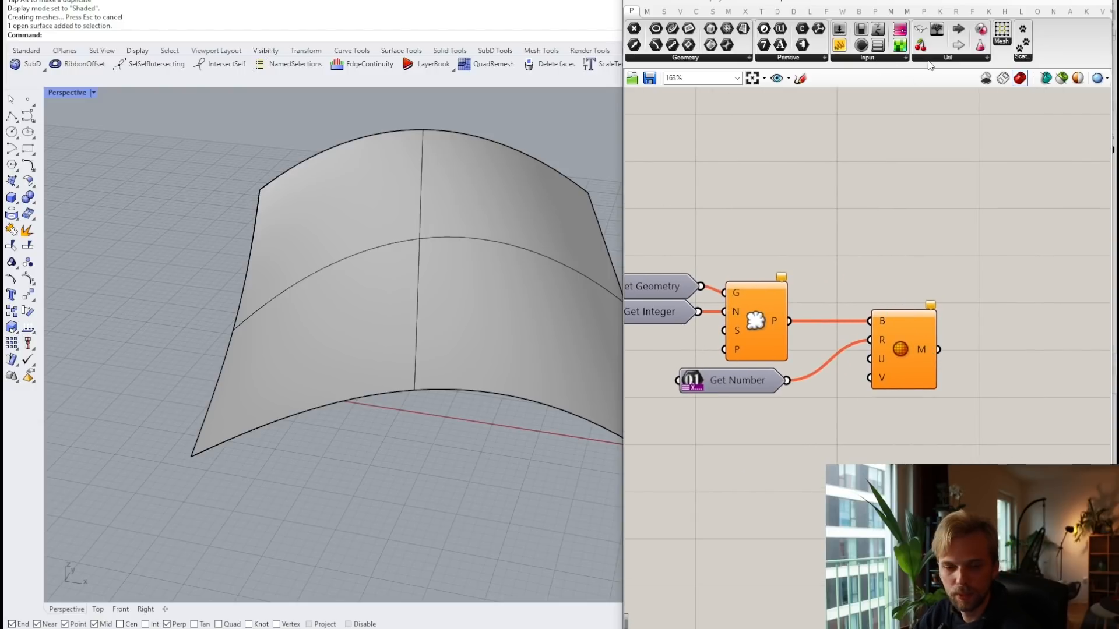
Step: Add a Context Bake output fed by the sphere mesh and tidy the definition's layout
{"action": "left_click", "coordinate": [948, 61]}
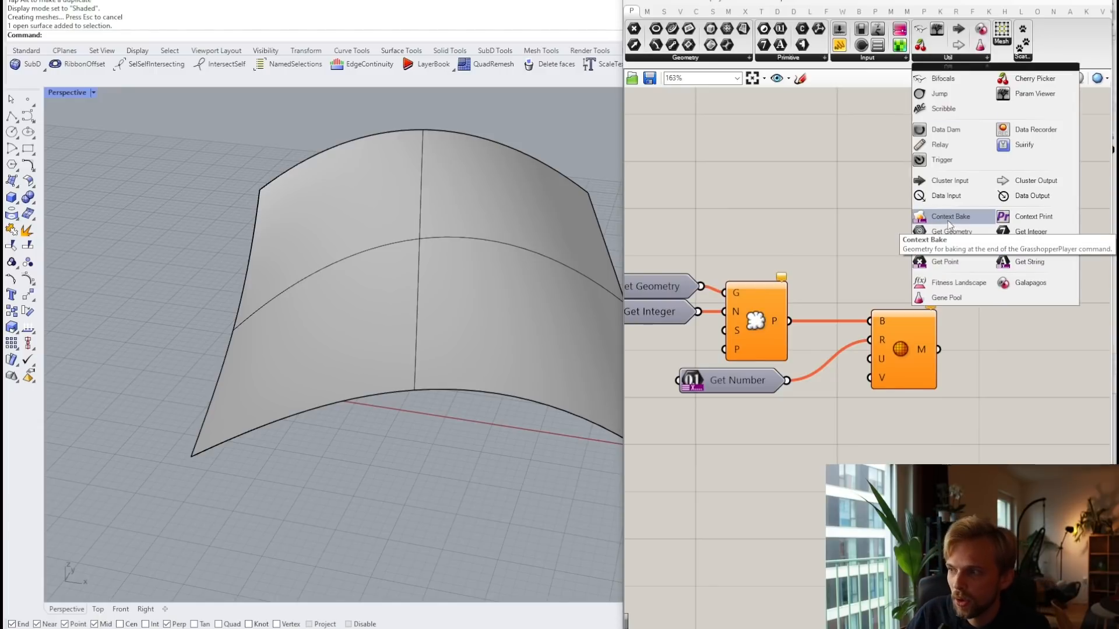
{"action": "left_click_drag", "start_coordinate": [956, 217], "coordinate": [1007, 331]}
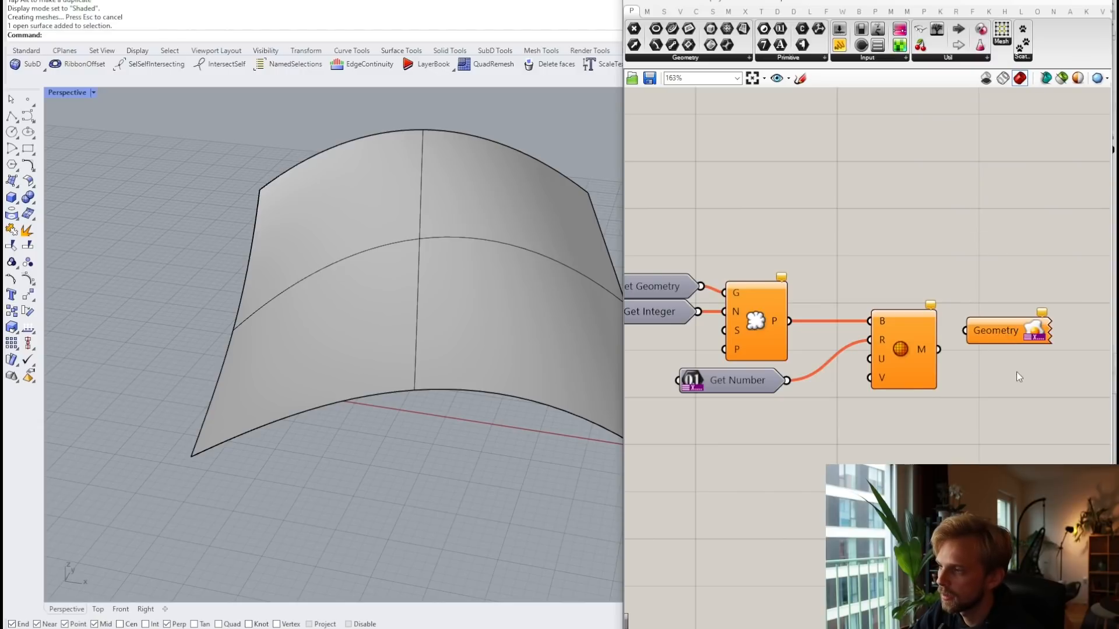
{"action": "left_click_drag", "start_coordinate": [939, 351], "coordinate": [1004, 354]}
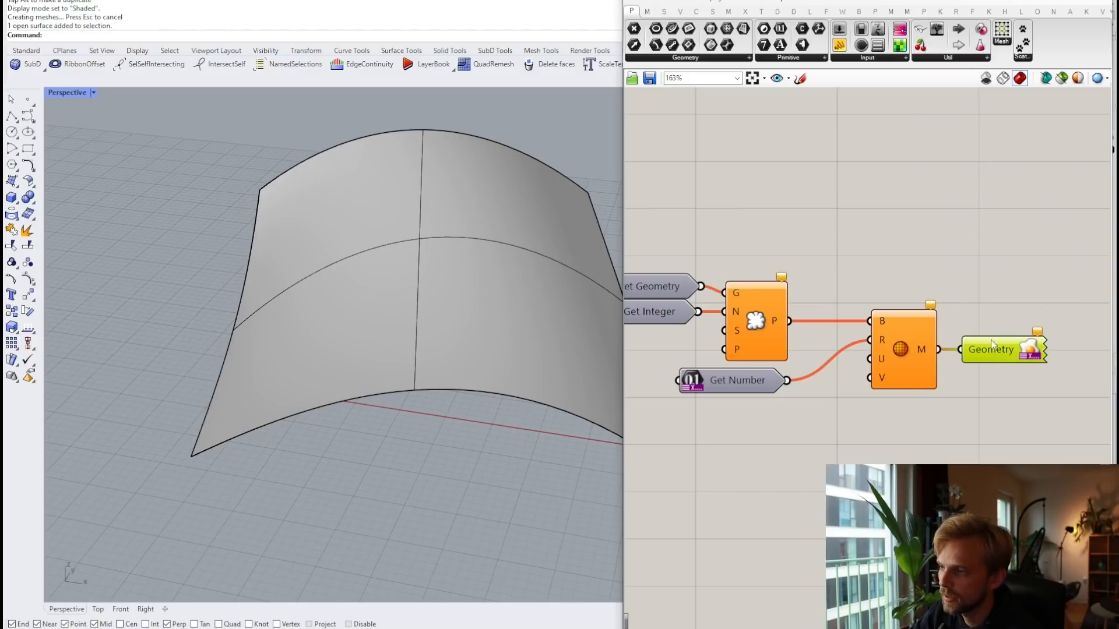
{"action": "scroll", "coordinate": [1011, 401], "scroll_direction": "down", "scroll_amount": 4}
{"action": "left_click_drag", "start_coordinate": [1033, 460], "coordinate": [753, 303]}
{"action": "left_click_drag", "start_coordinate": [848, 345], "coordinate": [760, 216]}
{"action": "left_click", "coordinate": [760, 183]}
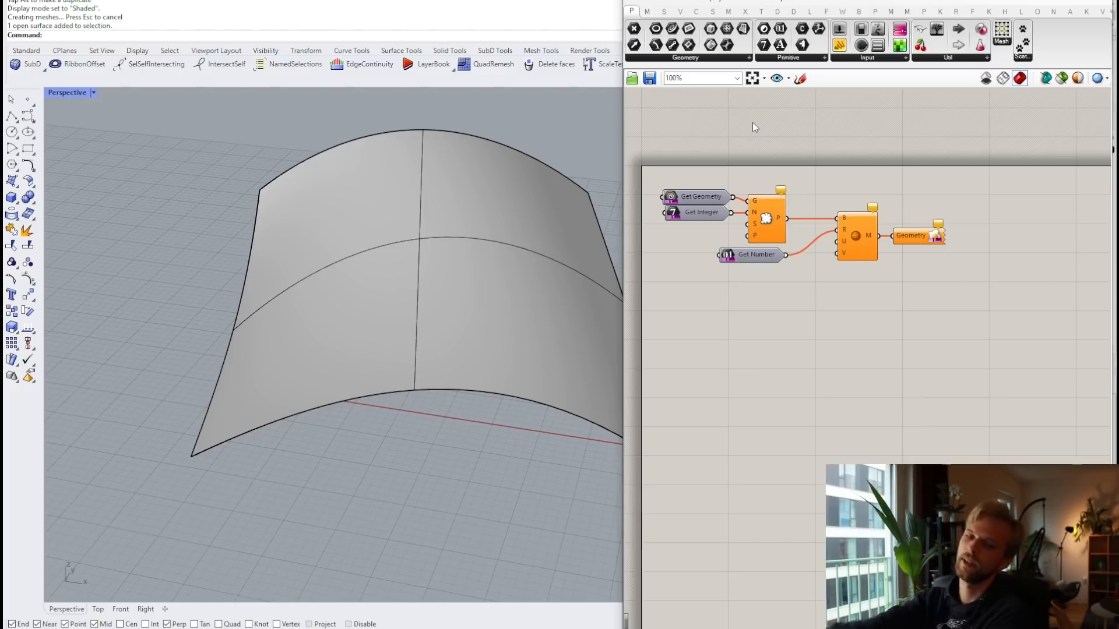
{"action": "left_click", "coordinate": [761, 79]}
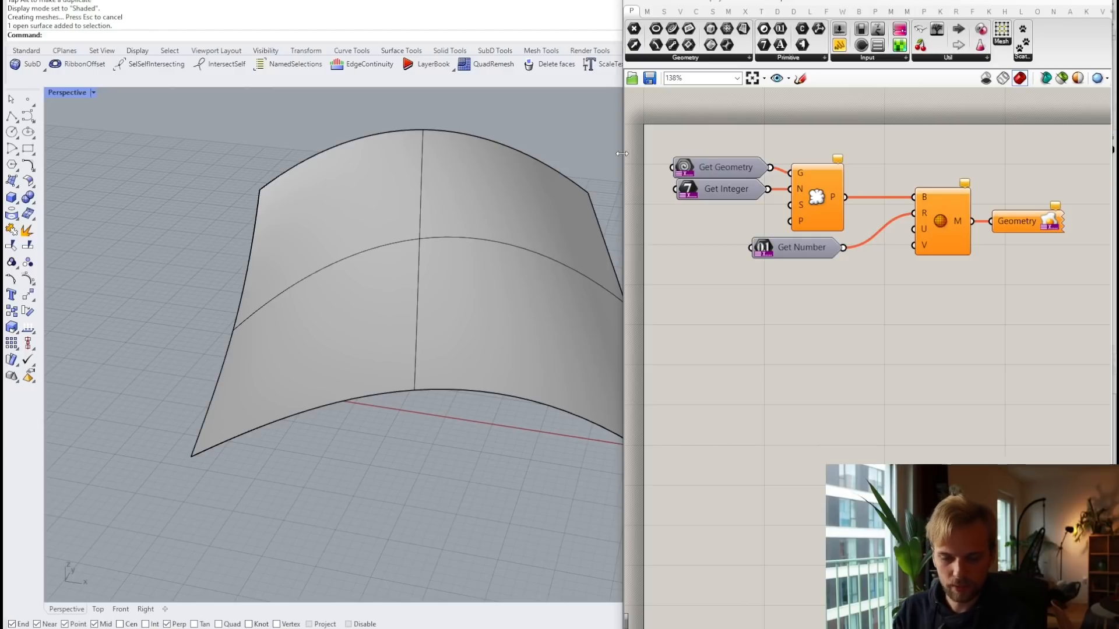
{"action": "left_click", "coordinate": [461, 256]}
{"action": "left_click", "coordinate": [103, 178]}
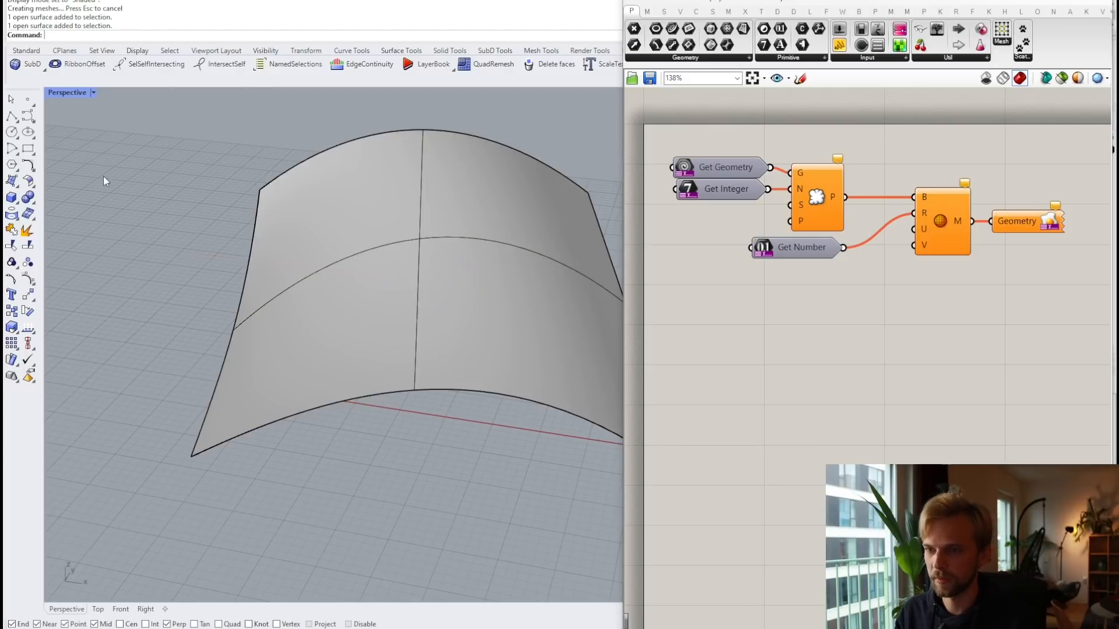
{"action": "scroll", "coordinate": [270, 197], "scroll_direction": "down", "scroll_amount": 3}
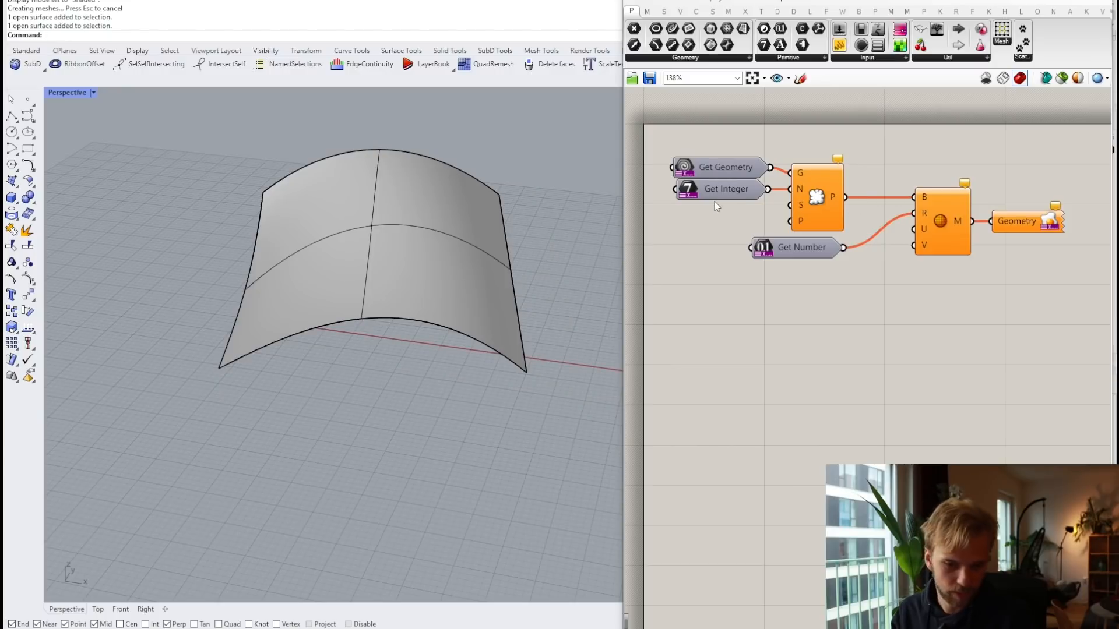
Step: Stop Get Geometry from accepting points and curves
{"action": "scroll", "coordinate": [737, 207], "scroll_direction": "up", "scroll_amount": 4}
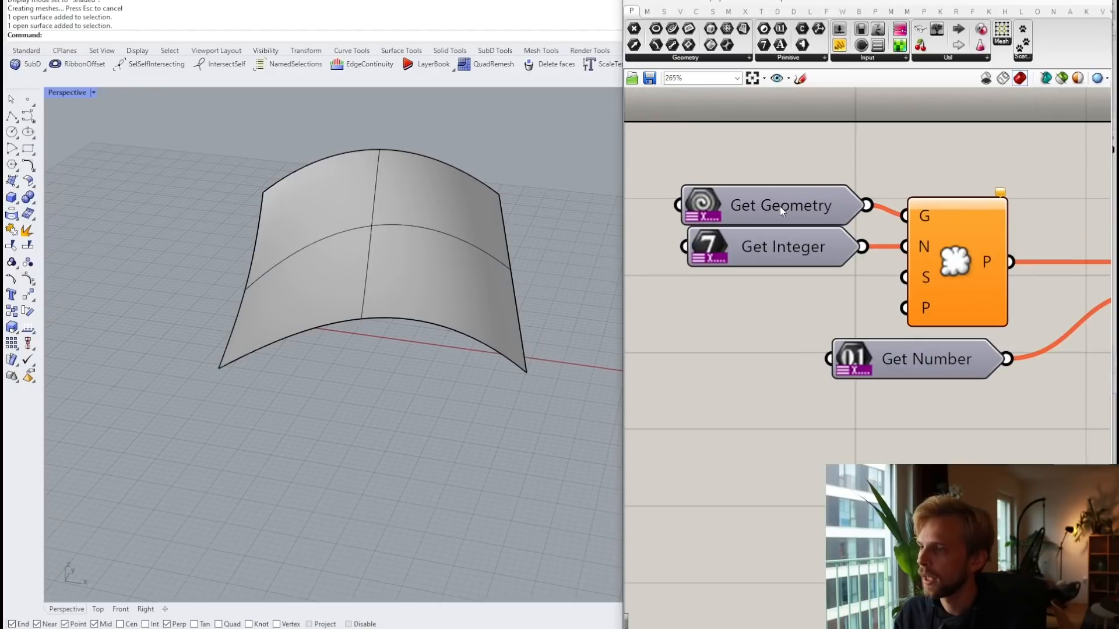
{"action": "scroll", "coordinate": [779, 208], "scroll_direction": "down", "scroll_amount": 3}
{"action": "left_click", "coordinate": [781, 198]}
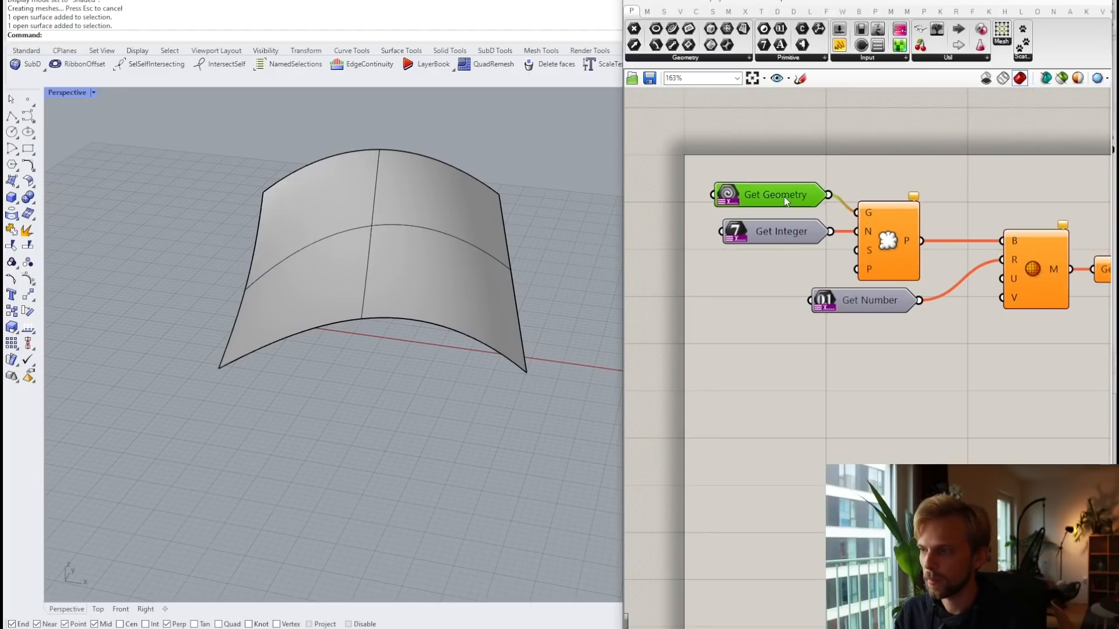
{"action": "right_click", "coordinate": [771, 197]}
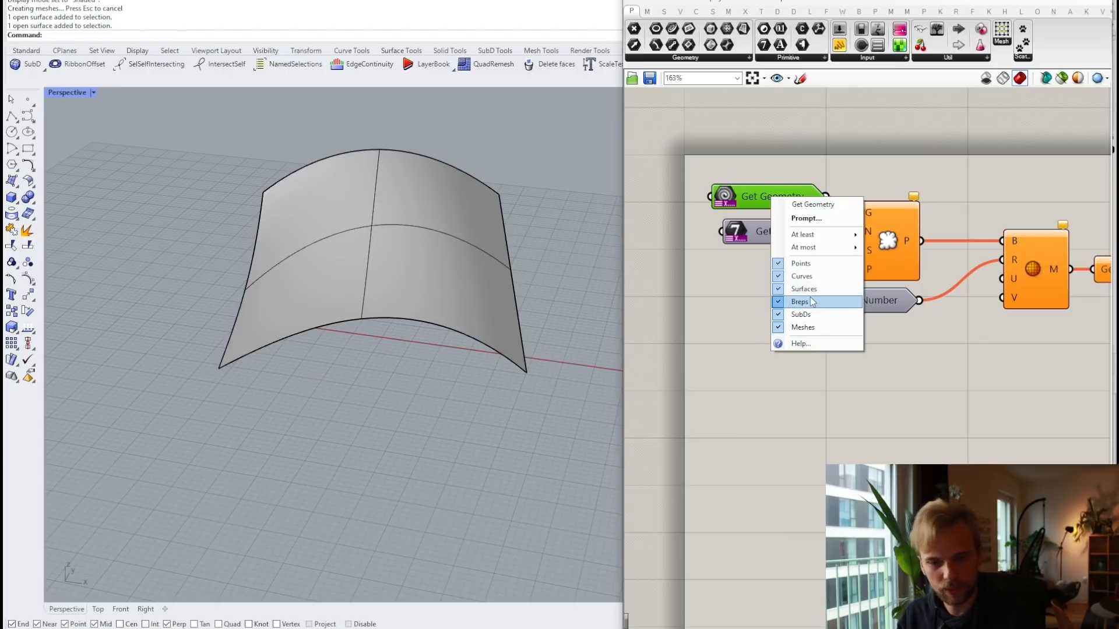
{"action": "left_click", "coordinate": [771, 157]}
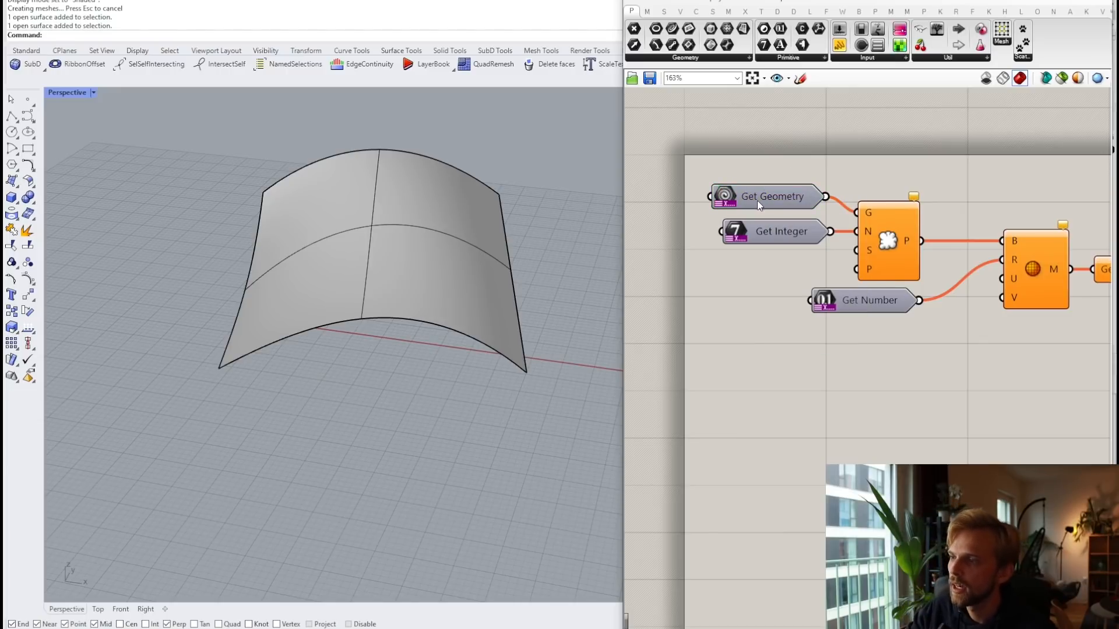
{"action": "right_click", "coordinate": [773, 194]}
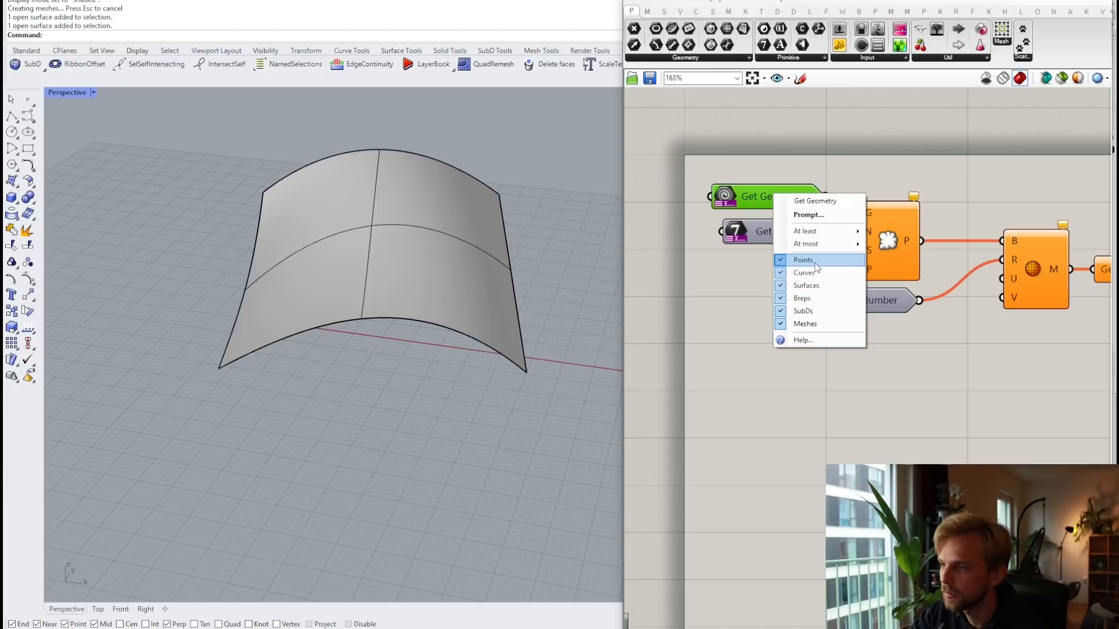
{"action": "left_click", "coordinate": [807, 262]}
{"action": "right_click", "coordinate": [768, 178]}
{"action": "right_click", "coordinate": [747, 196]}
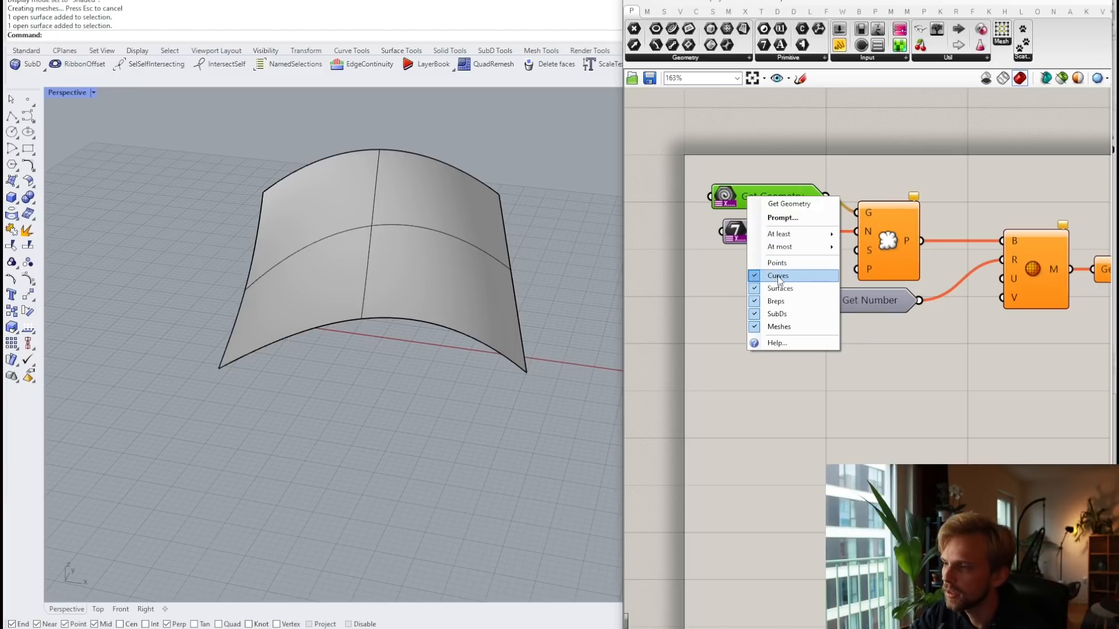
{"action": "left_click", "coordinate": [781, 275]}
Step: Limit Get Geometry to at most 1 object and commit the changes
{"action": "right_click", "coordinate": [773, 199]}
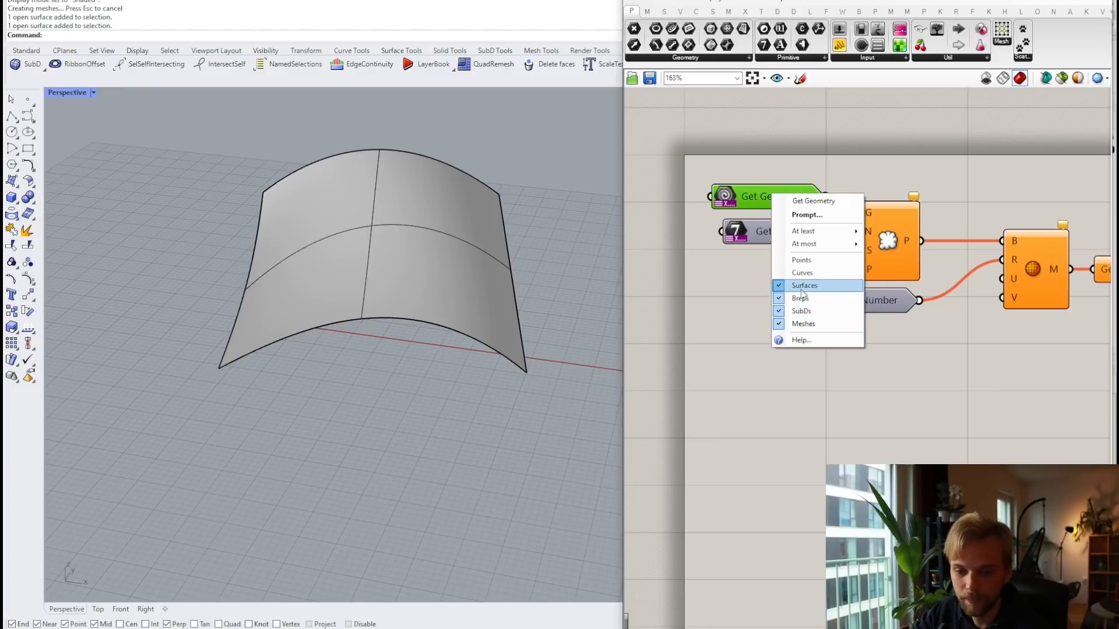
{"action": "mouse_move", "coordinate": [828, 236]}
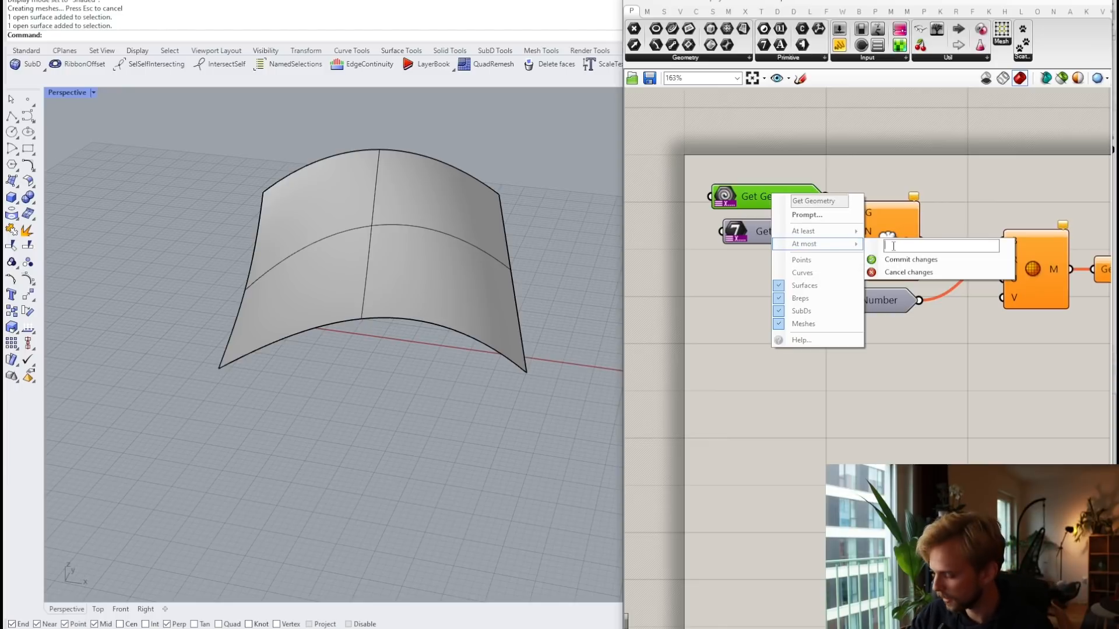
{"action": "type", "text": "1"}
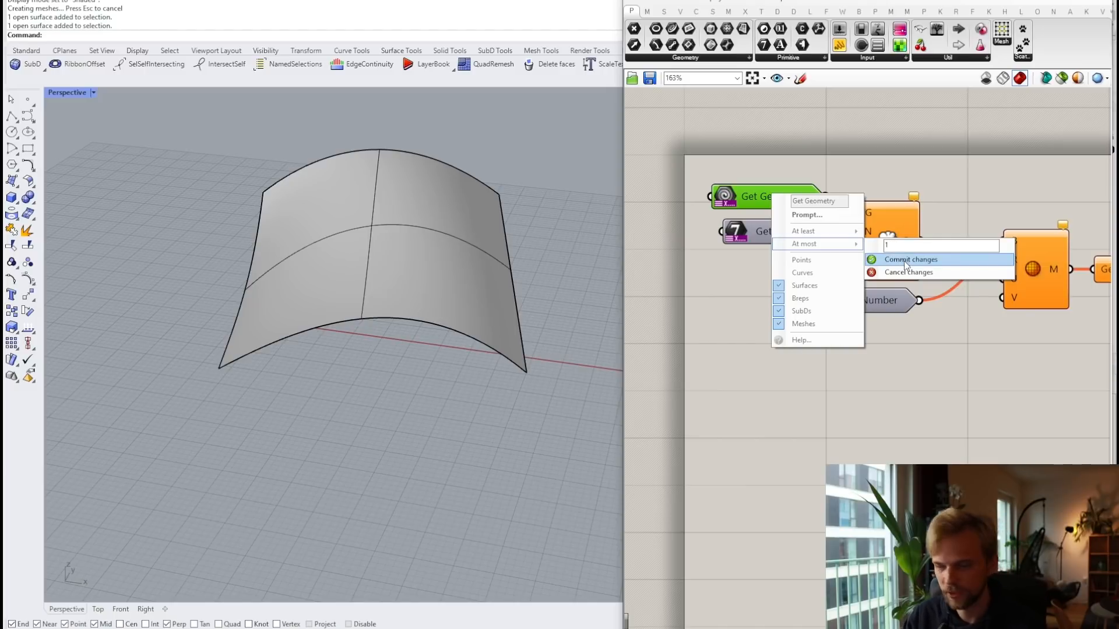
{"action": "left_click", "coordinate": [905, 260]}
{"action": "right_click", "coordinate": [751, 196]}
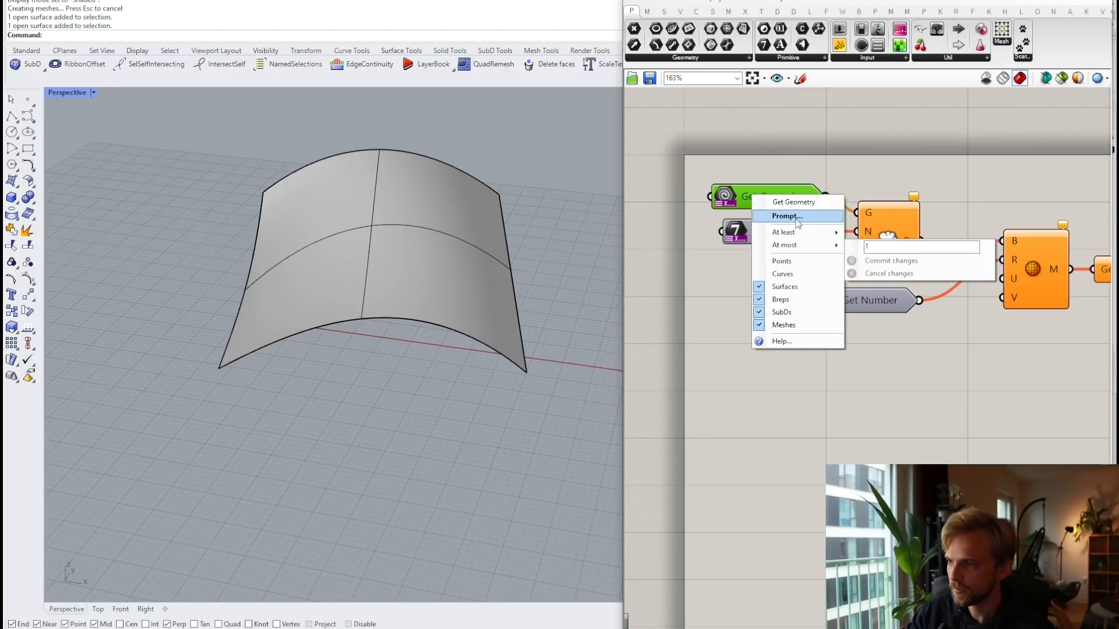
{"action": "left_click_drag", "start_coordinate": [827, 204], "coordinate": [770, 203]}
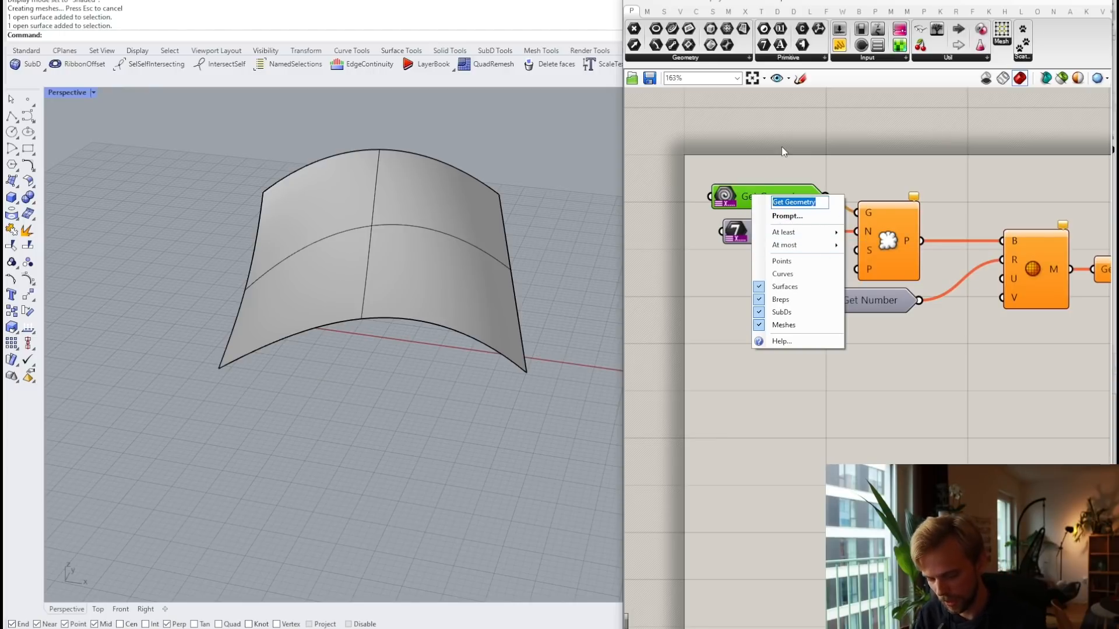
Step: Name the Get Geometry input 'Guide geometry' and set its prompt to 'Gimme the good stuff'
{"action": "type", "text": "Guide "}
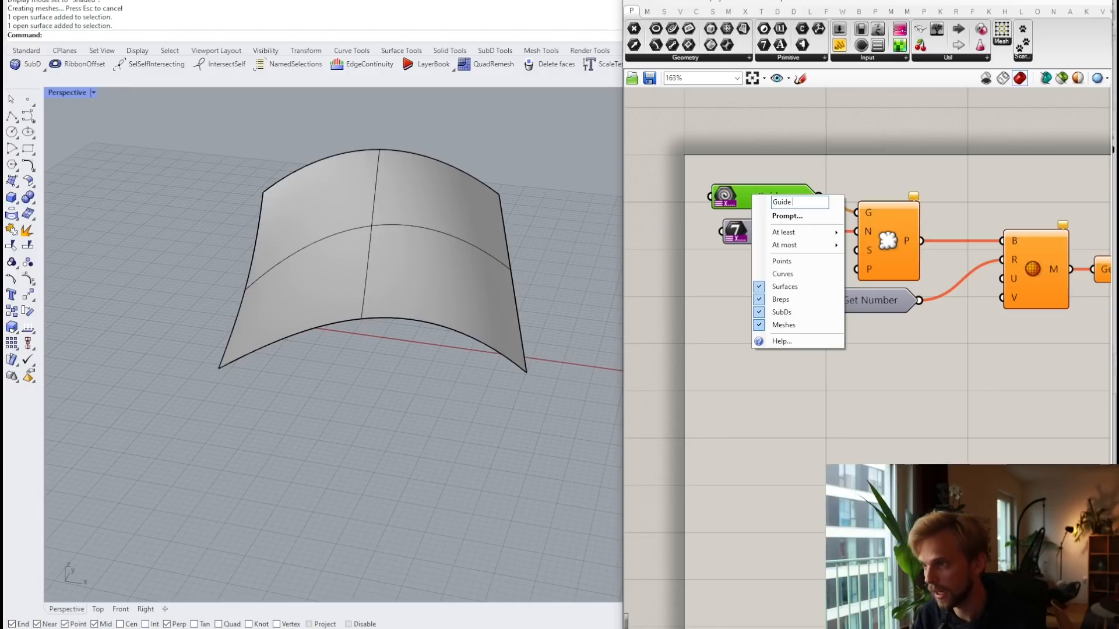
{"action": "type", "text": "surgeometry"}
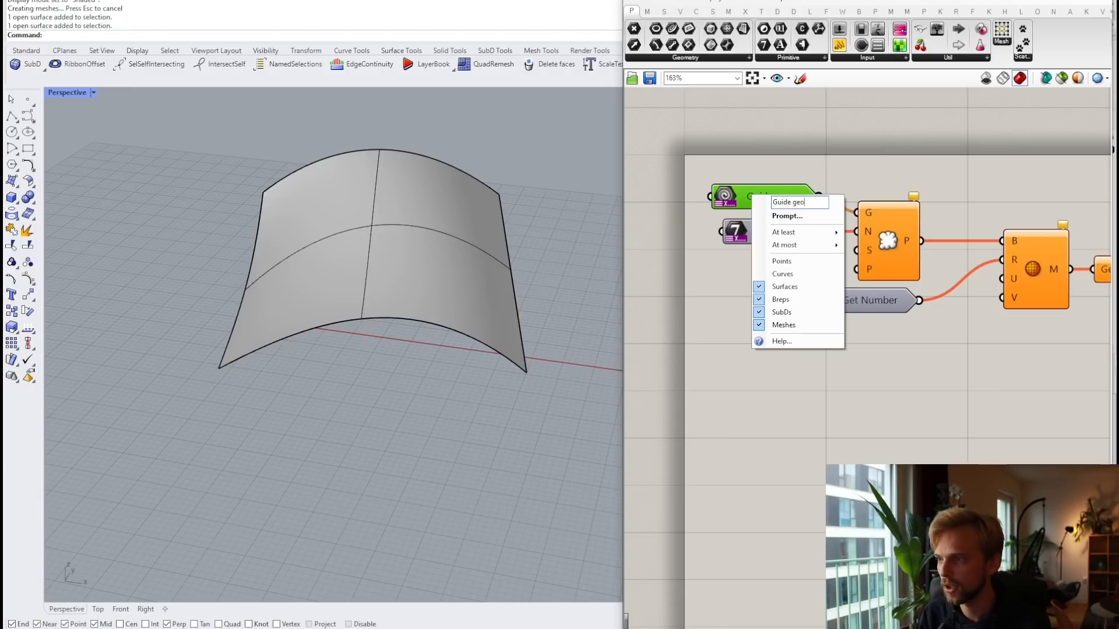
{"action": "left_click", "coordinate": [786, 216]}
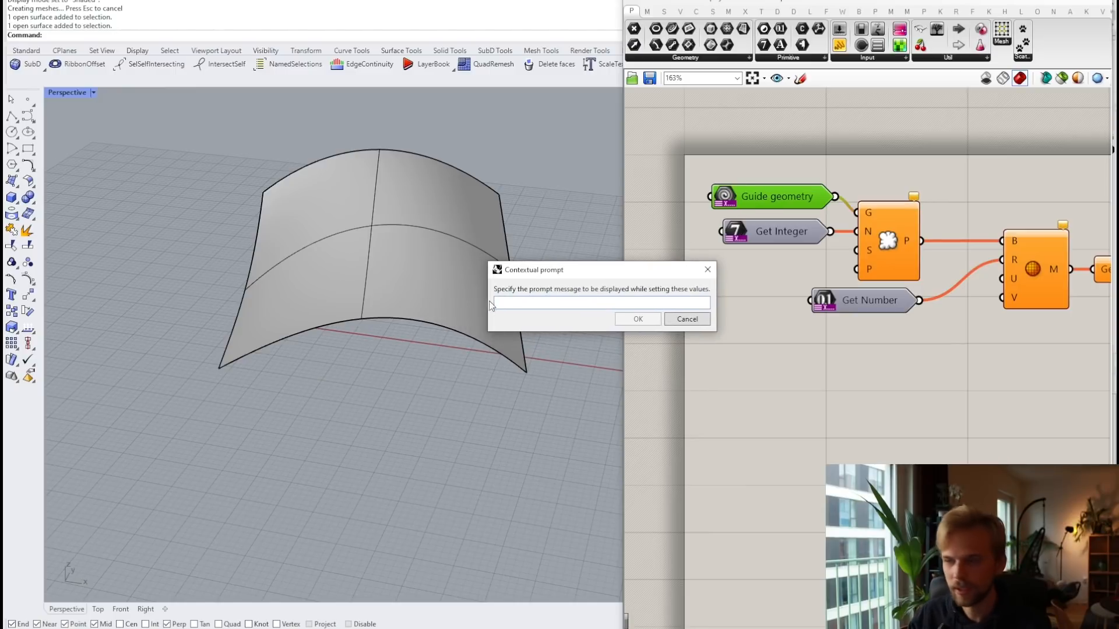
{"action": "key", "text": "Tab"}
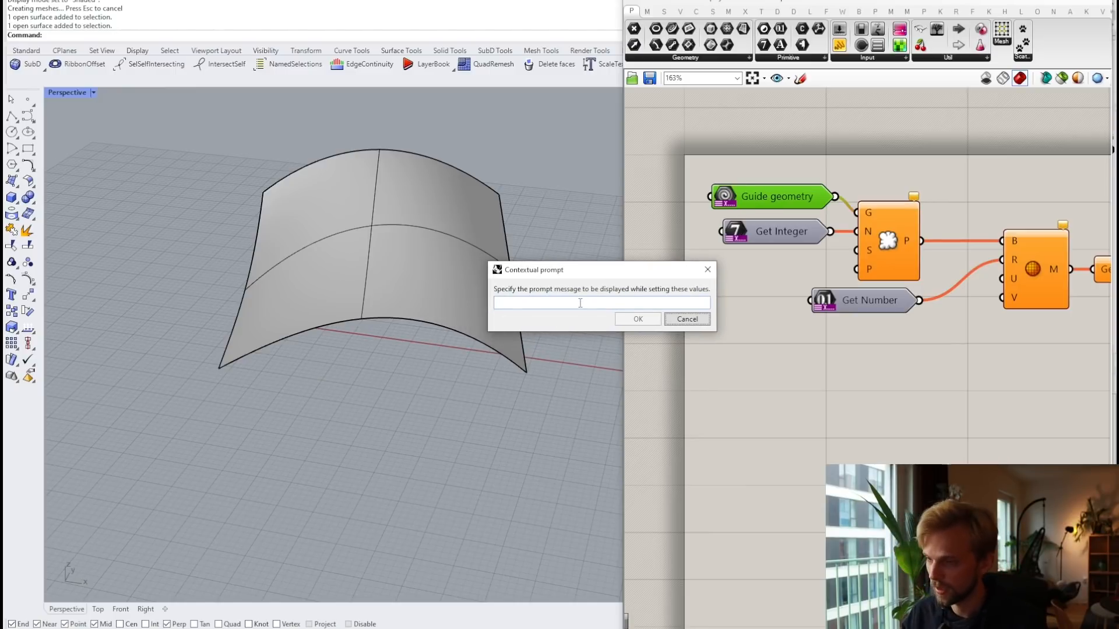
{"action": "left_click", "coordinate": [580, 303]}
{"action": "type", "text": "Gi"}
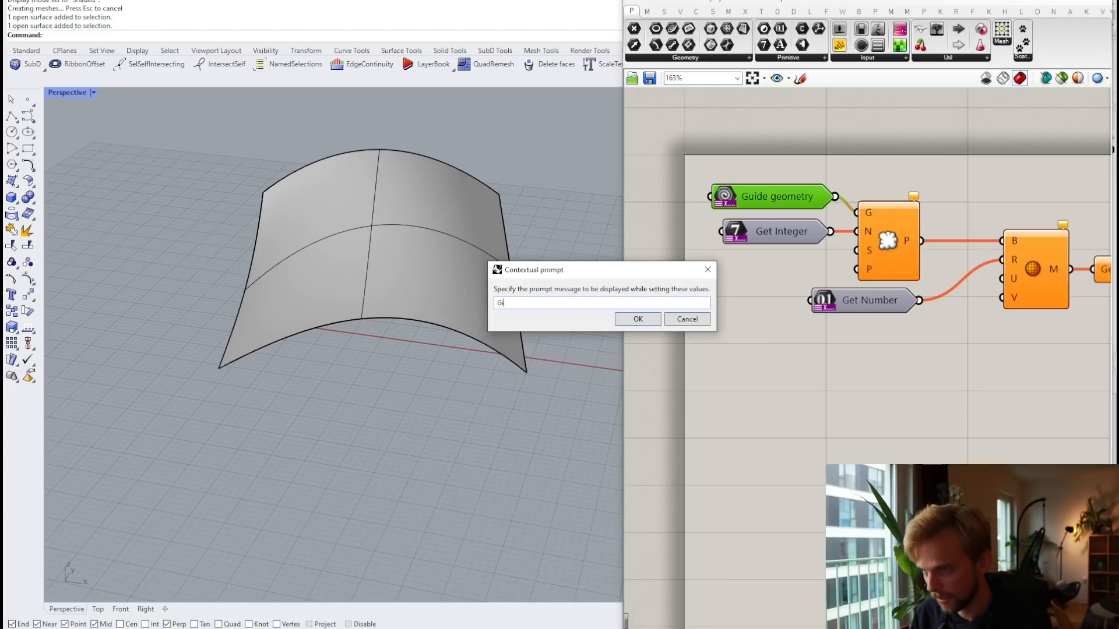
{"action": "type", "text": "mme the good stuff"}
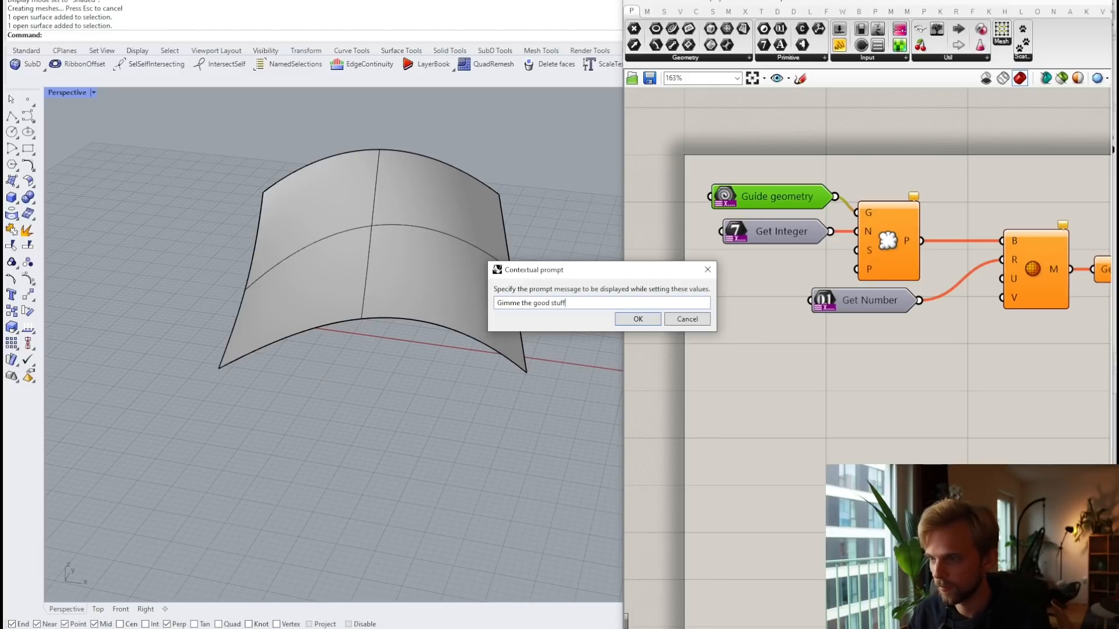
{"action": "left_click", "coordinate": [656, 322]}
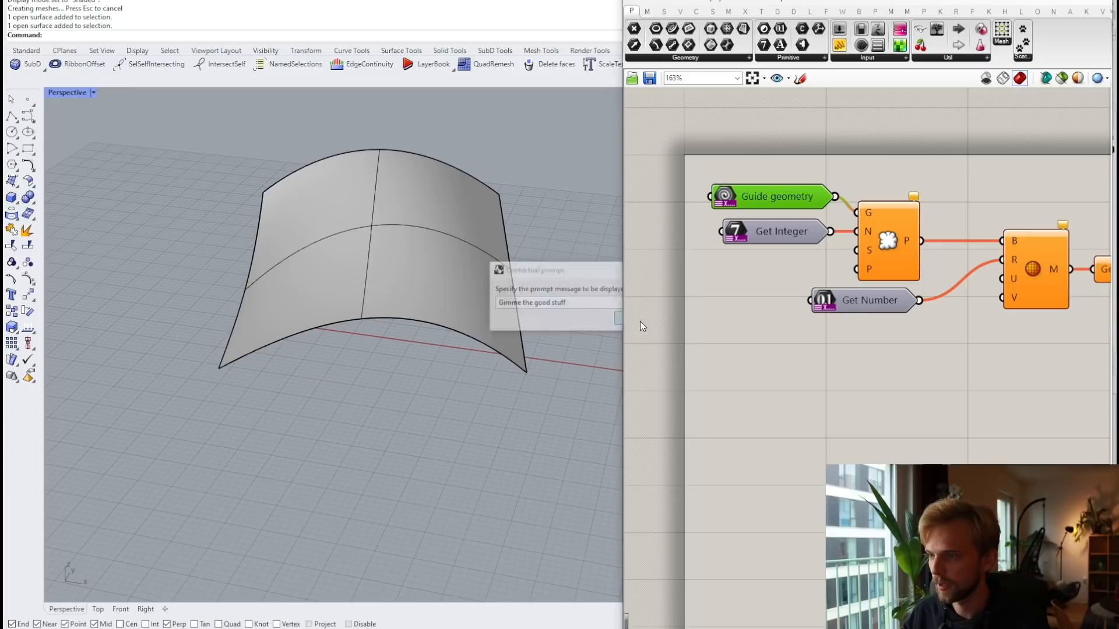
{"action": "right_click", "coordinate": [778, 227]}
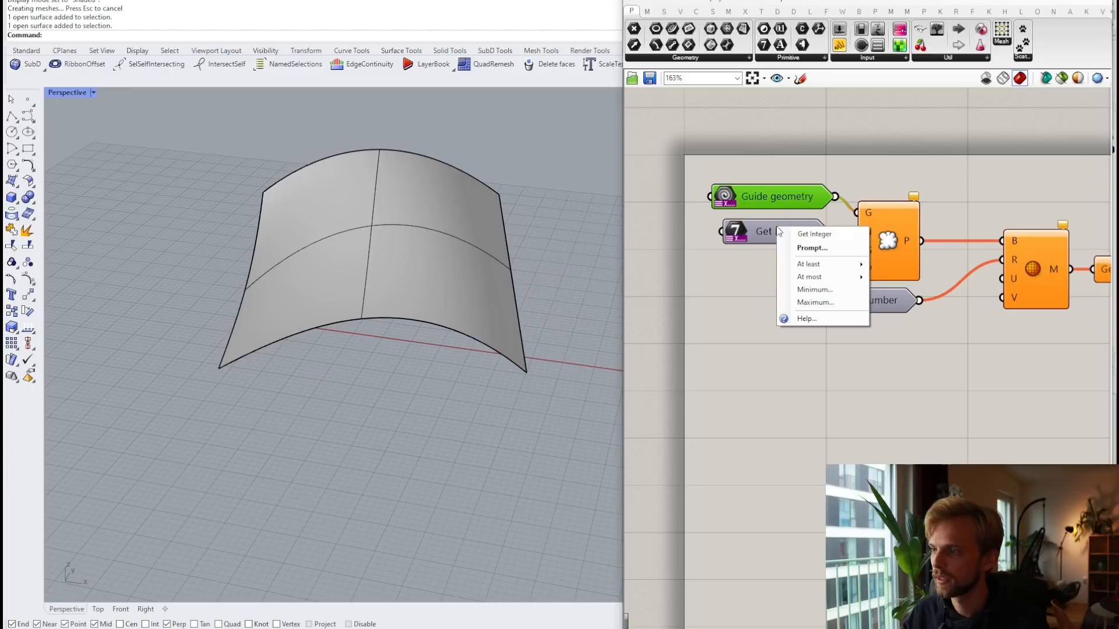
Step: Give Get Integer the prompt message 'How many balls do u want'
{"action": "left_click", "coordinate": [812, 247]}
{"action": "type", "text": "H"}
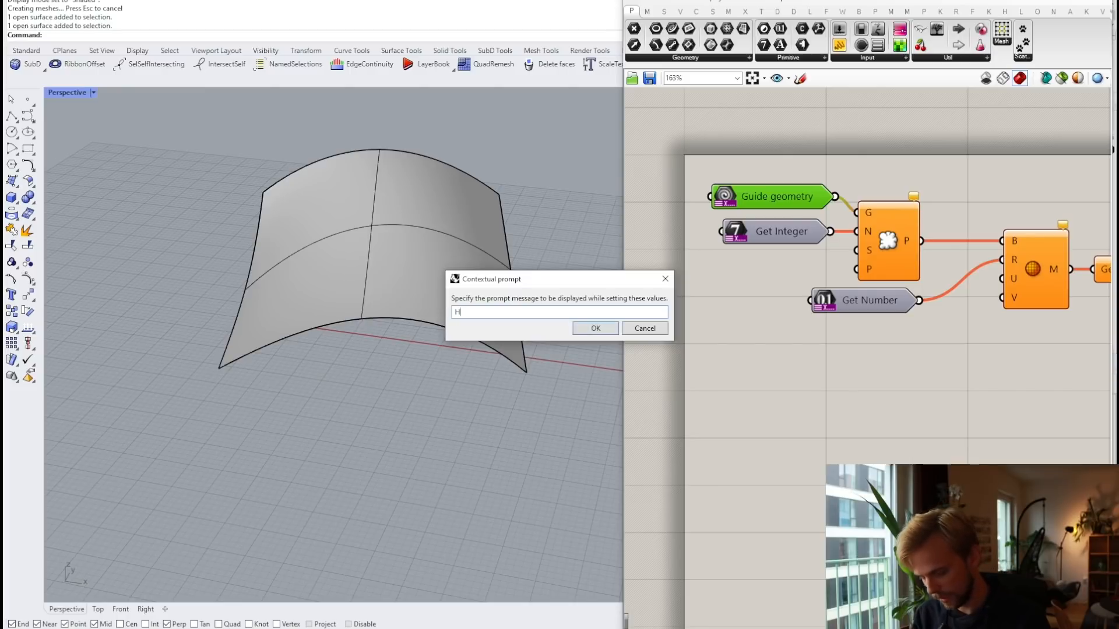
{"action": "type", "text": "ow many"}
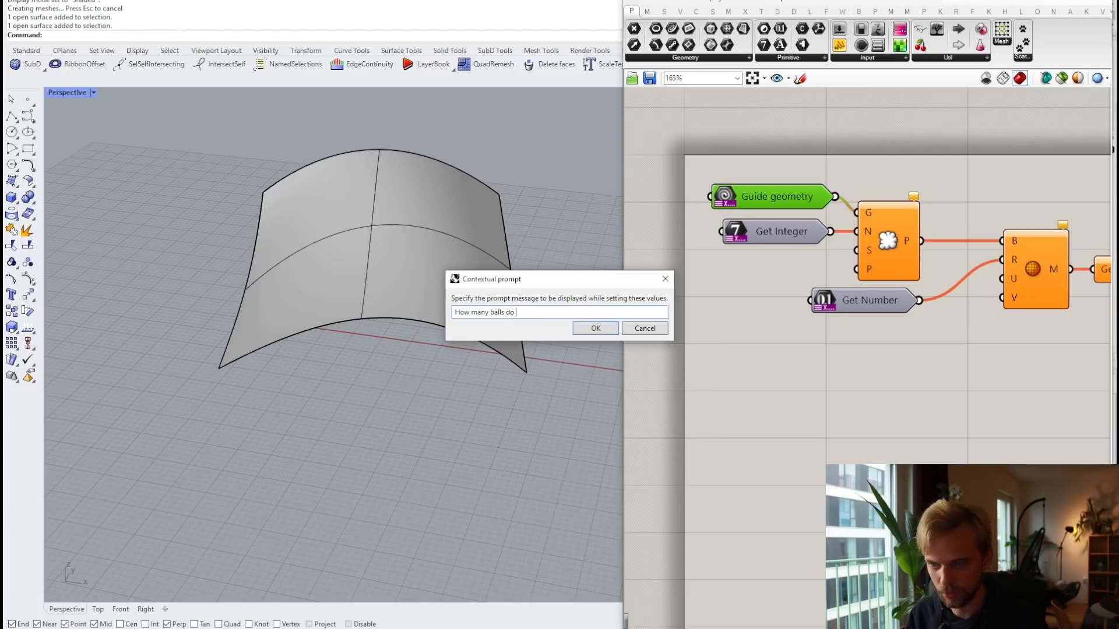
{"action": "type", "text": "balls do u want"}
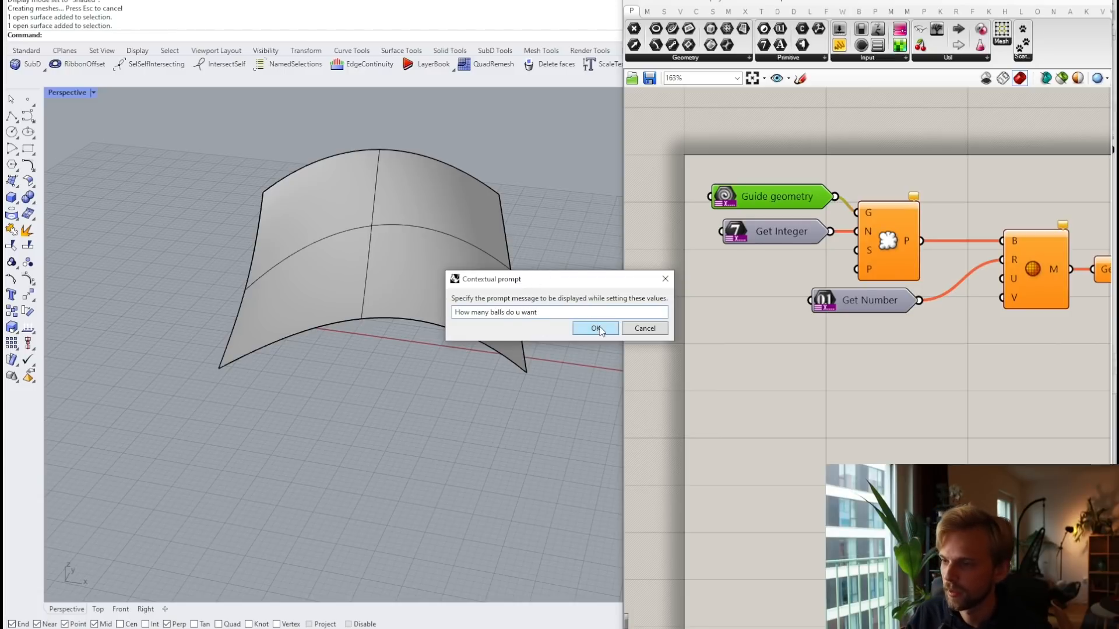
{"action": "left_click", "coordinate": [600, 329]}
Step: Limit Get Integer to at most 1 value
{"action": "right_click", "coordinate": [780, 237]}
{"action": "mouse_move", "coordinate": [816, 275]}
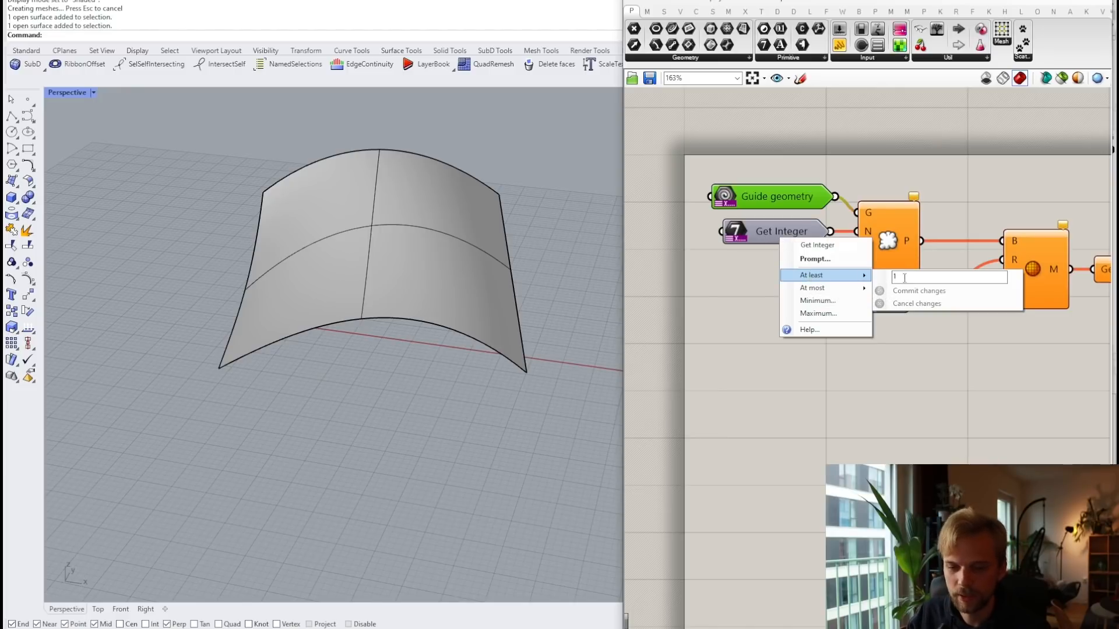
{"action": "mouse_move", "coordinate": [852, 292]}
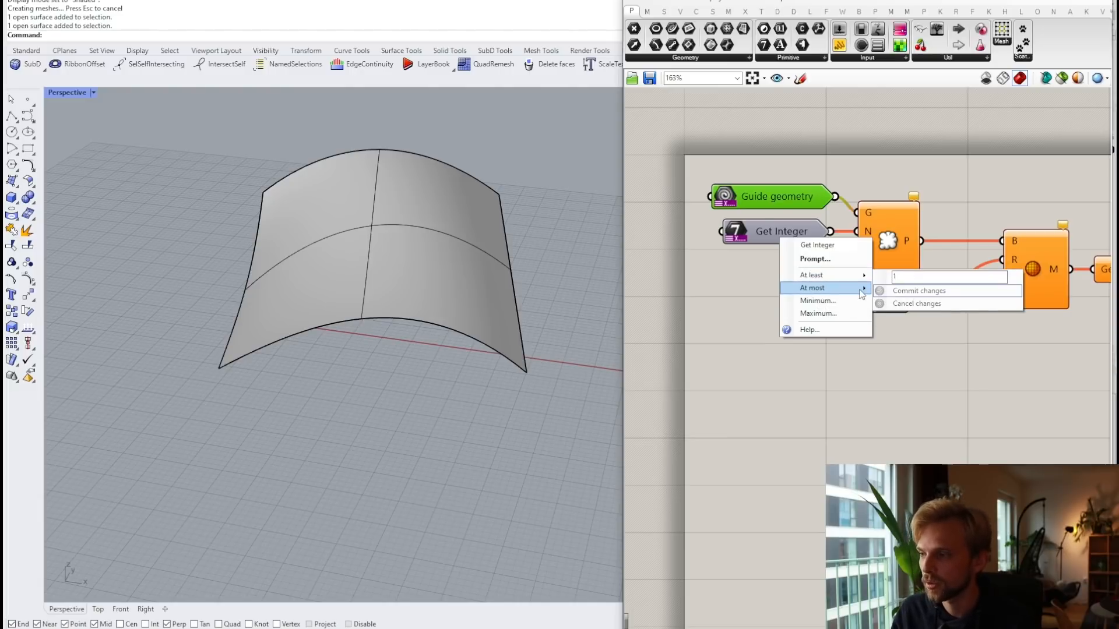
{"action": "left_click", "coordinate": [904, 290]}
{"action": "type", "text": "2"}
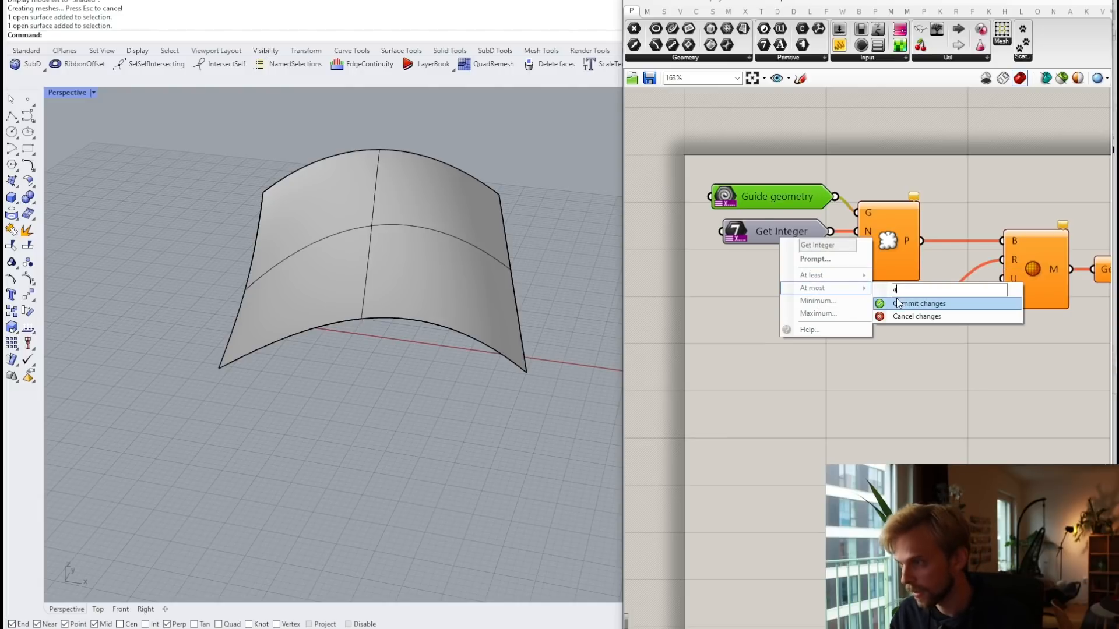
{"action": "key", "text": "Return"}
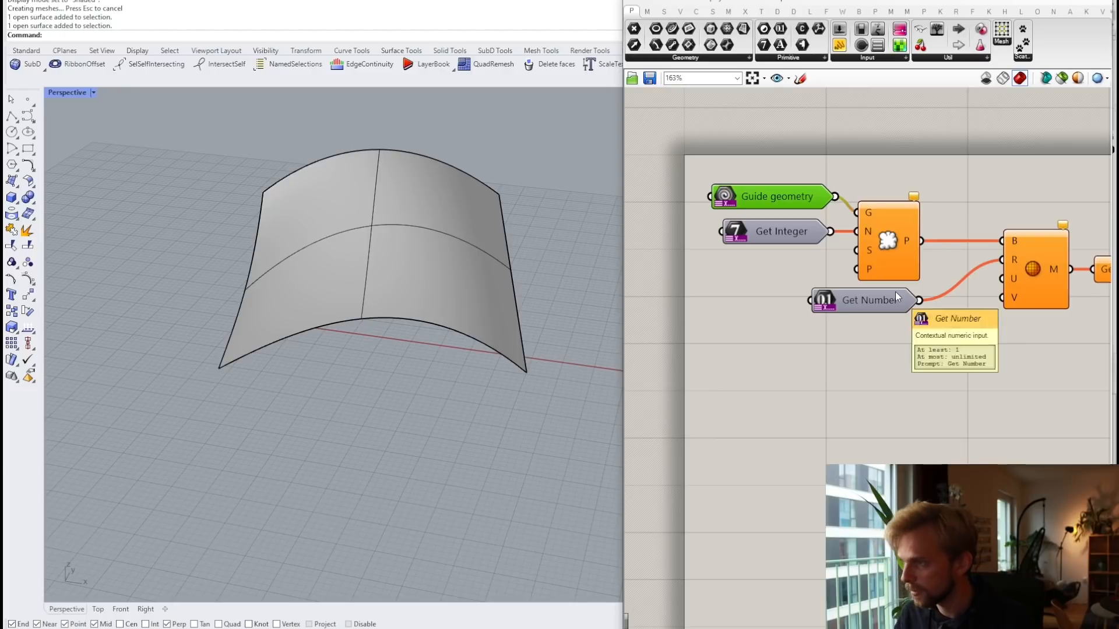
{"action": "right_click", "coordinate": [776, 236]}
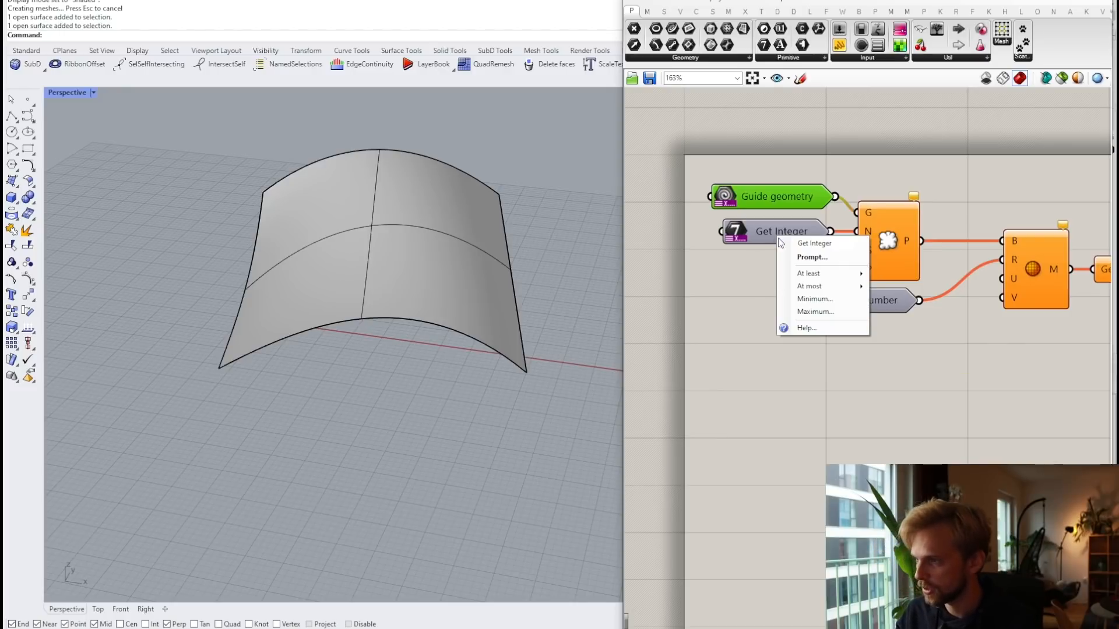
{"action": "mouse_move", "coordinate": [827, 286]}
{"action": "type", "text": "1"}
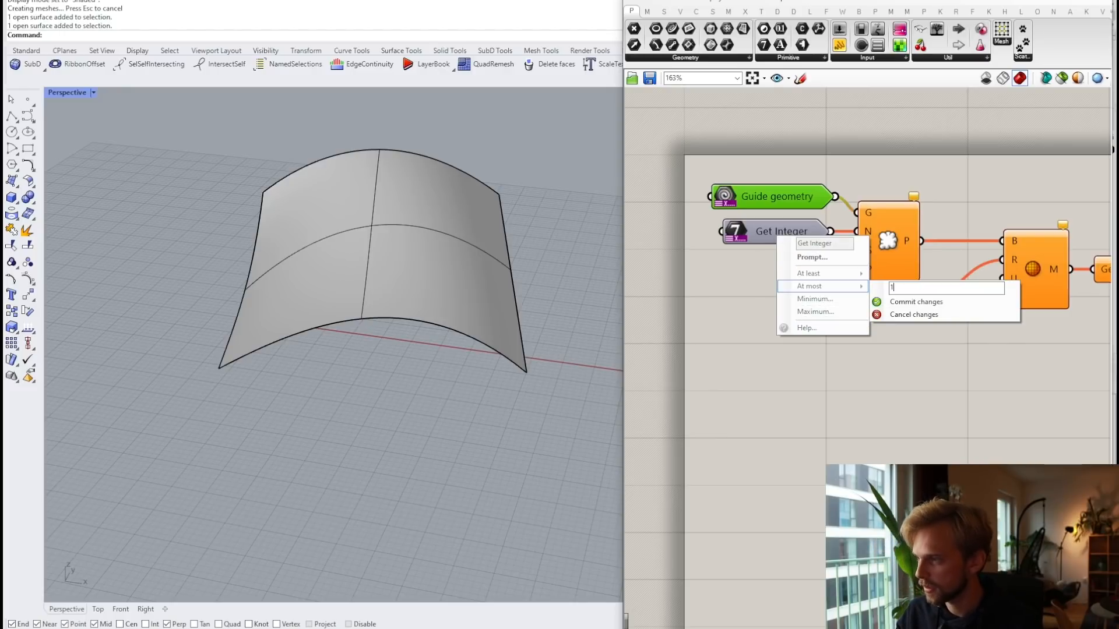
{"action": "left_click", "coordinate": [912, 302]}
Step: Set the Get Integer minimum to 1
{"action": "right_click", "coordinate": [768, 227]}
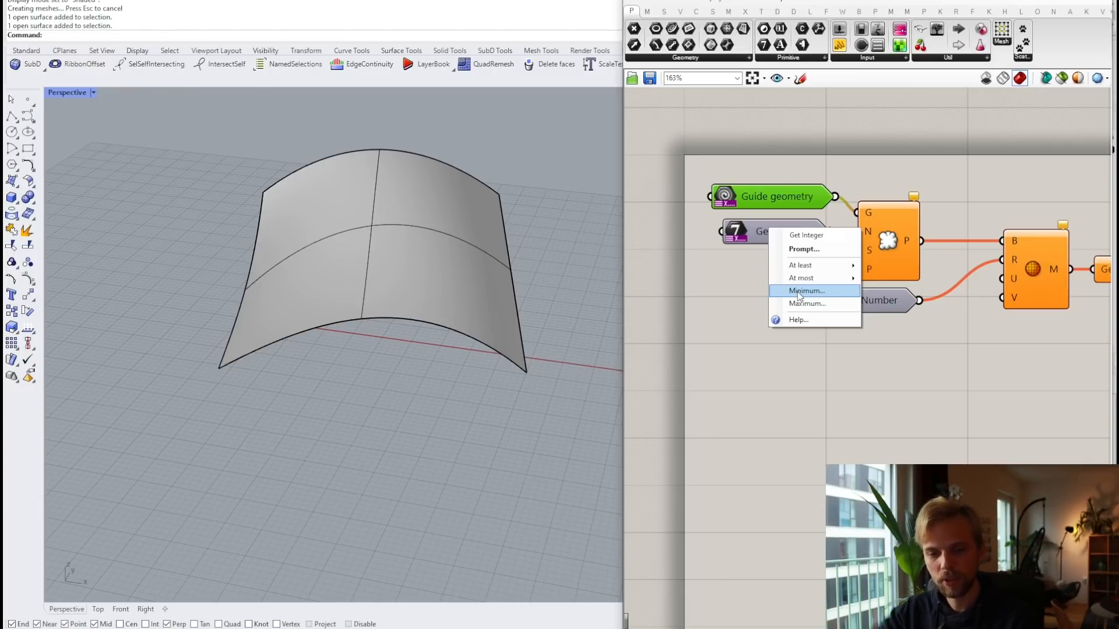
{"action": "left_click", "coordinate": [799, 292]}
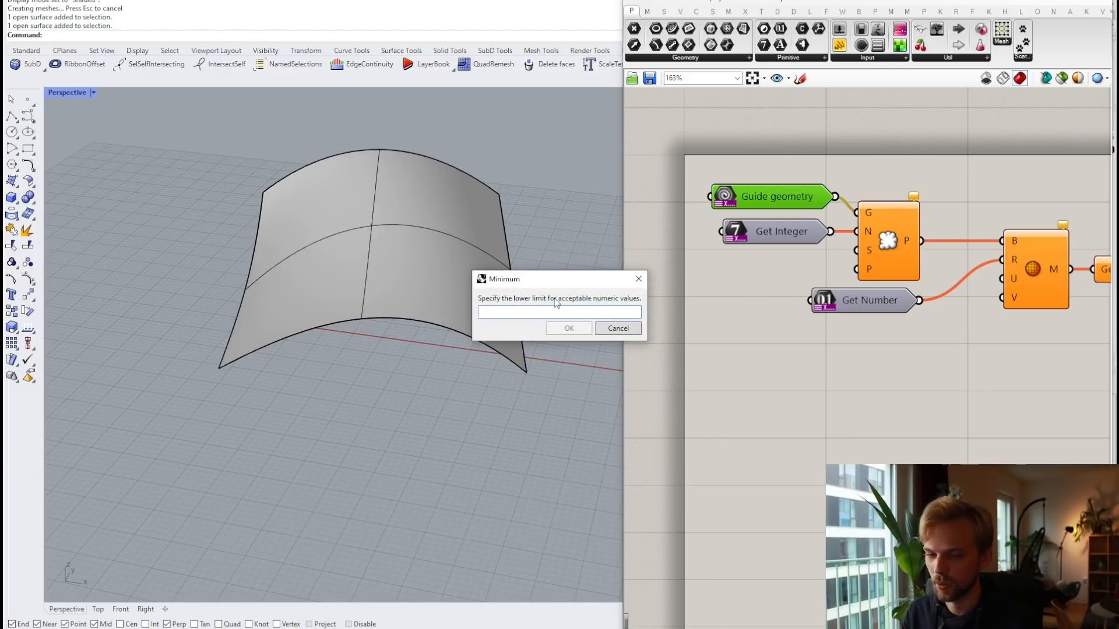
{"action": "type", "text": "1"}
{"action": "left_click", "coordinate": [572, 327]}
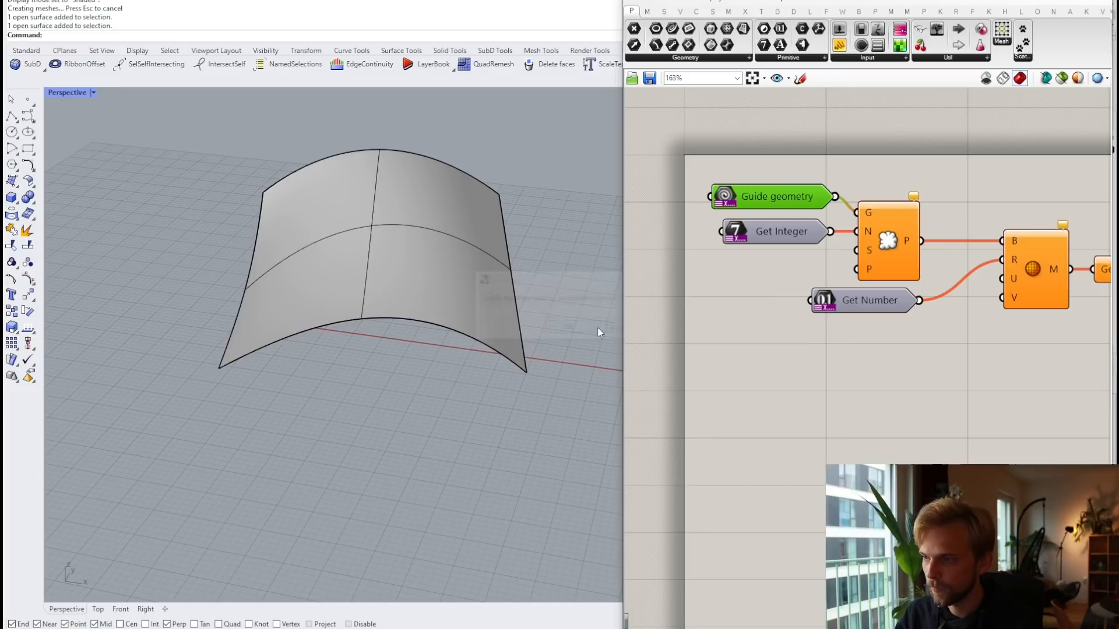
{"action": "right_click", "coordinate": [780, 229]}
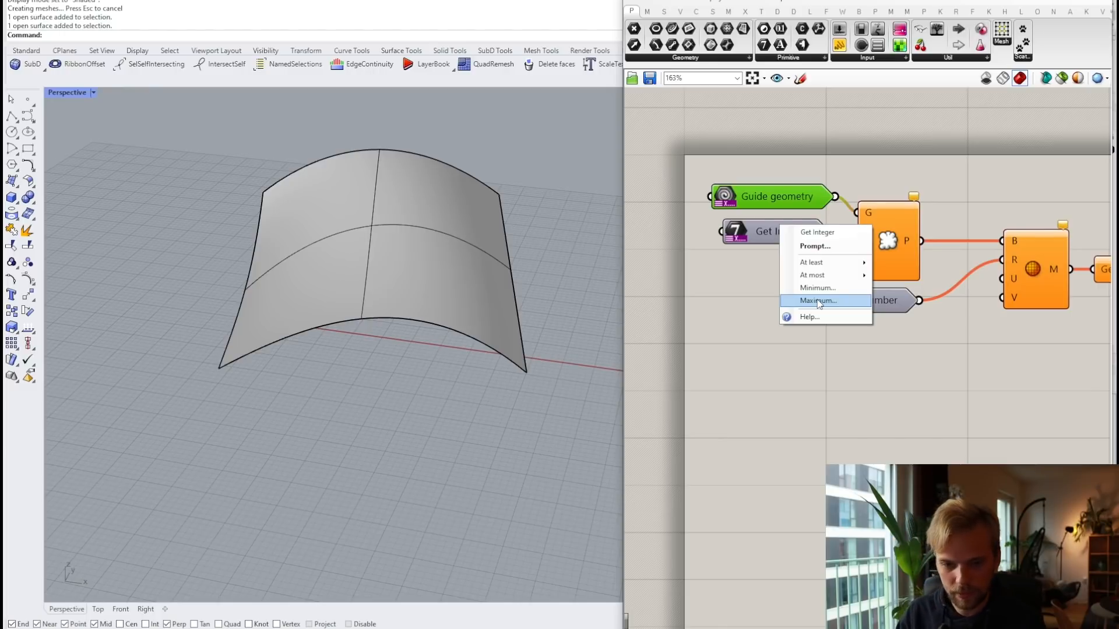
{"action": "left_click", "coordinate": [749, 361]}
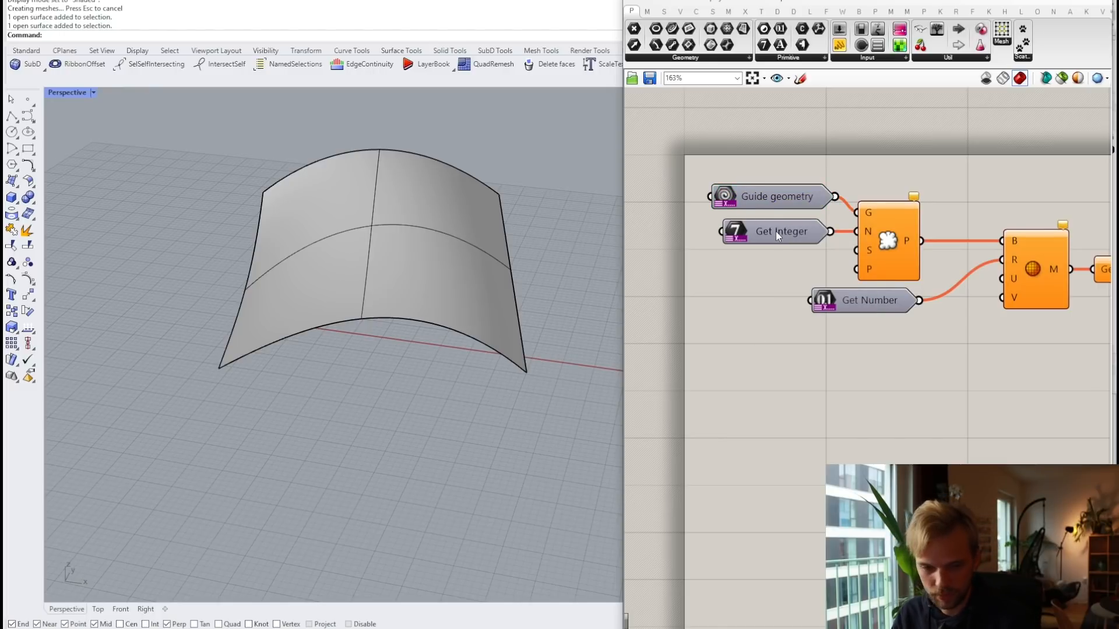
Step: Rename the Get Integer input to 'Amount of balls'
{"action": "left_click", "coordinate": [840, 264]}
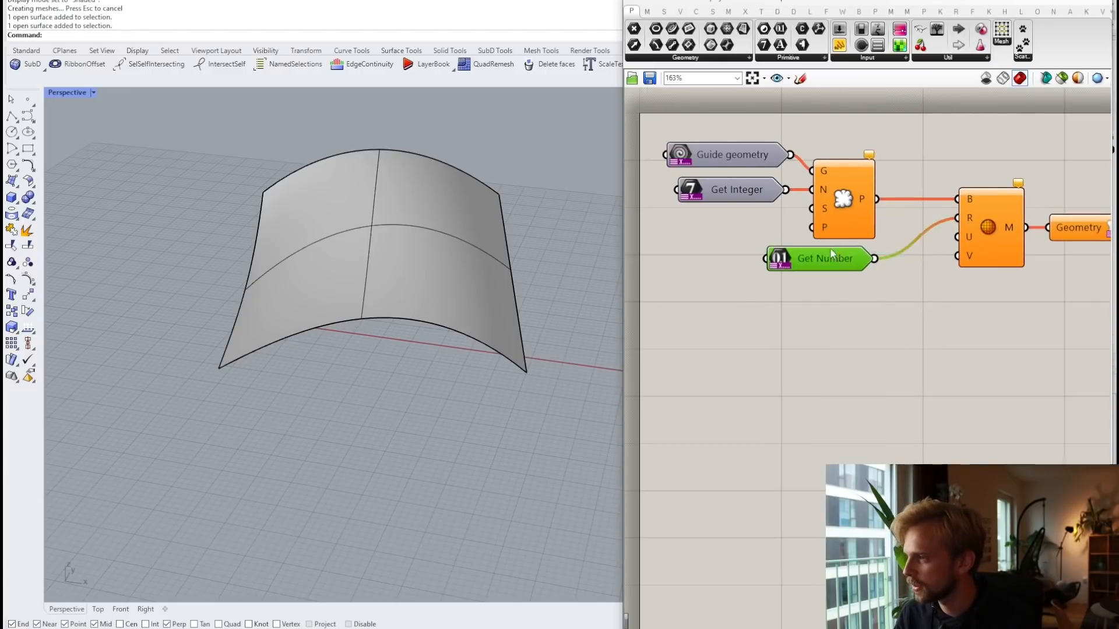
{"action": "left_click_drag", "start_coordinate": [863, 269], "coordinate": [854, 269]}
{"action": "right_click_drag", "start_coordinate": [847, 271], "coordinate": [804, 223]}
{"action": "right_click", "coordinate": [778, 219]}
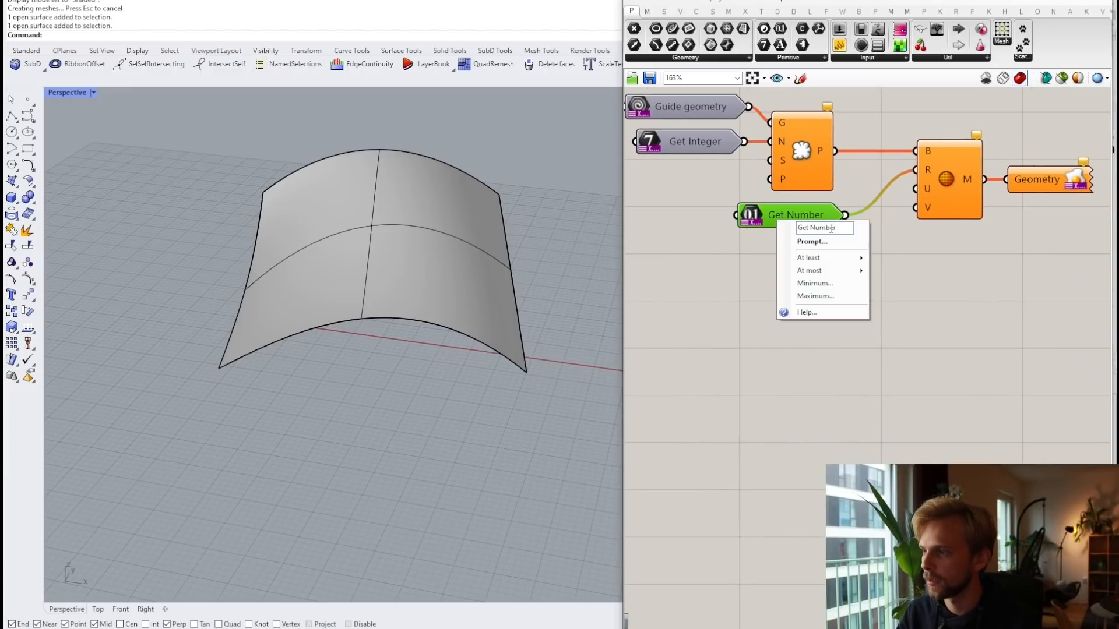
{"action": "left_click", "coordinate": [721, 230]}
{"action": "right_click_drag", "start_coordinate": [691, 141], "coordinate": [723, 184]}
{"action": "right_click", "coordinate": [723, 185]}
{"action": "left_click_drag", "start_coordinate": [777, 192], "coordinate": [696, 199]}
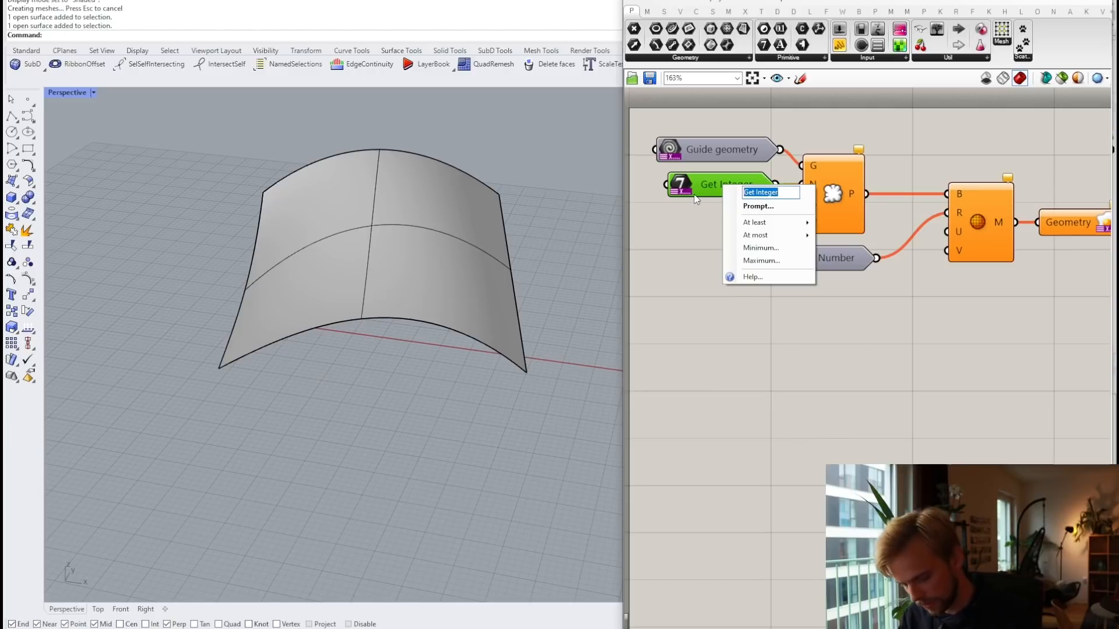
{"action": "type", "text": "Amount of"}
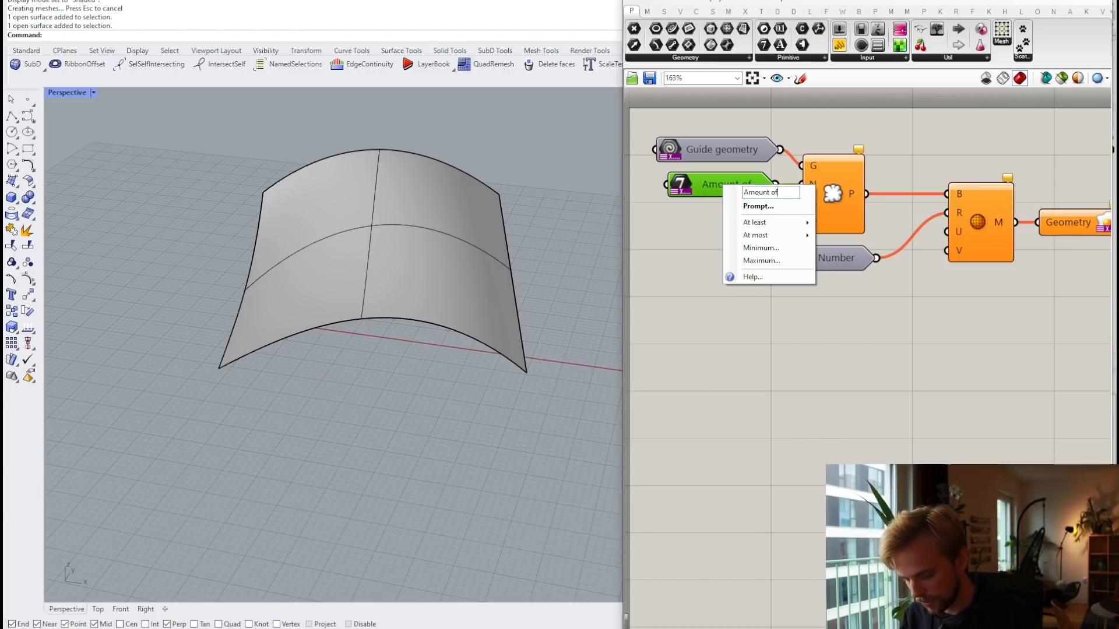
{"action": "type", "text": " balls"}
{"action": "left_click", "coordinate": [662, 274]}
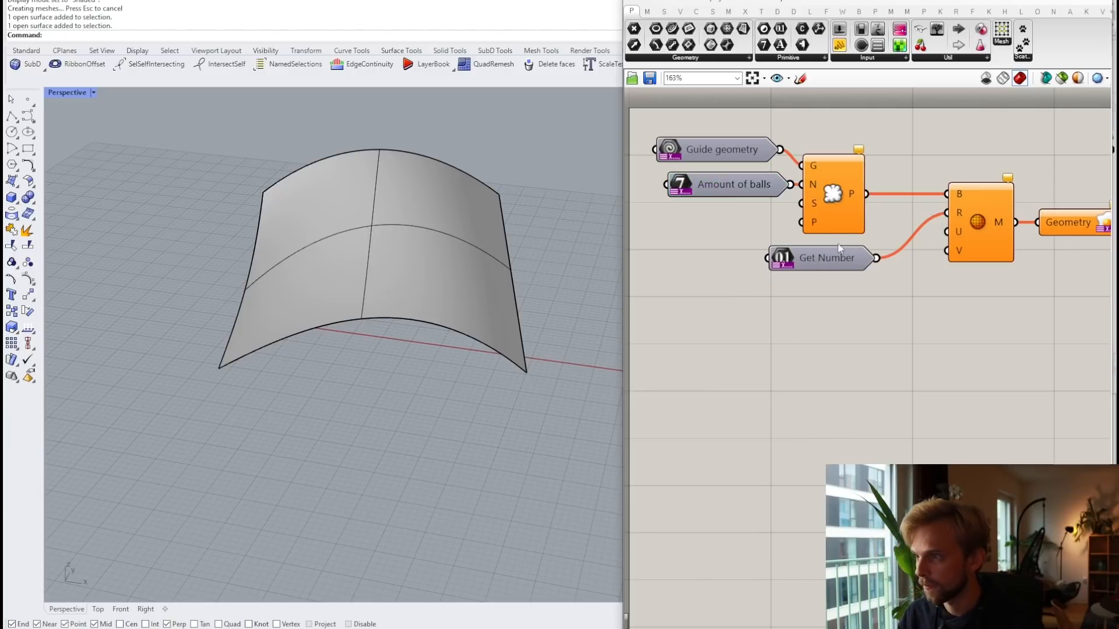
Step: Rename Get Number to 'Size of ballz' with the prompt 'How big are your balls'
{"action": "left_click", "coordinate": [816, 254]}
{"action": "right_click", "coordinate": [822, 258]}
{"action": "key", "text": "ctrl+a"}
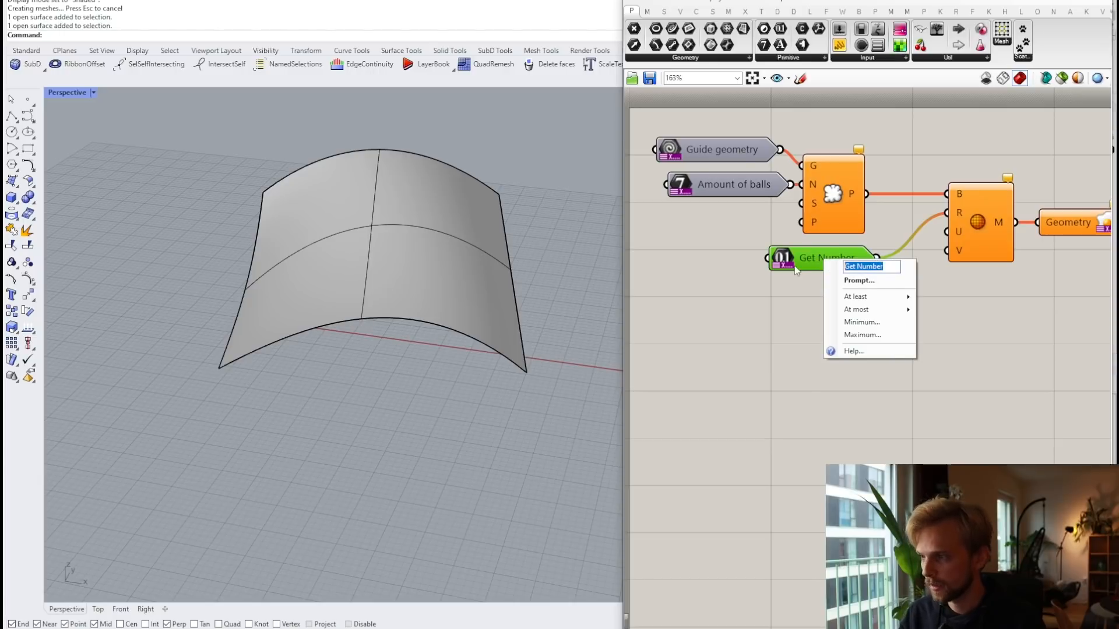
{"action": "type", "text": "Size of ba"}
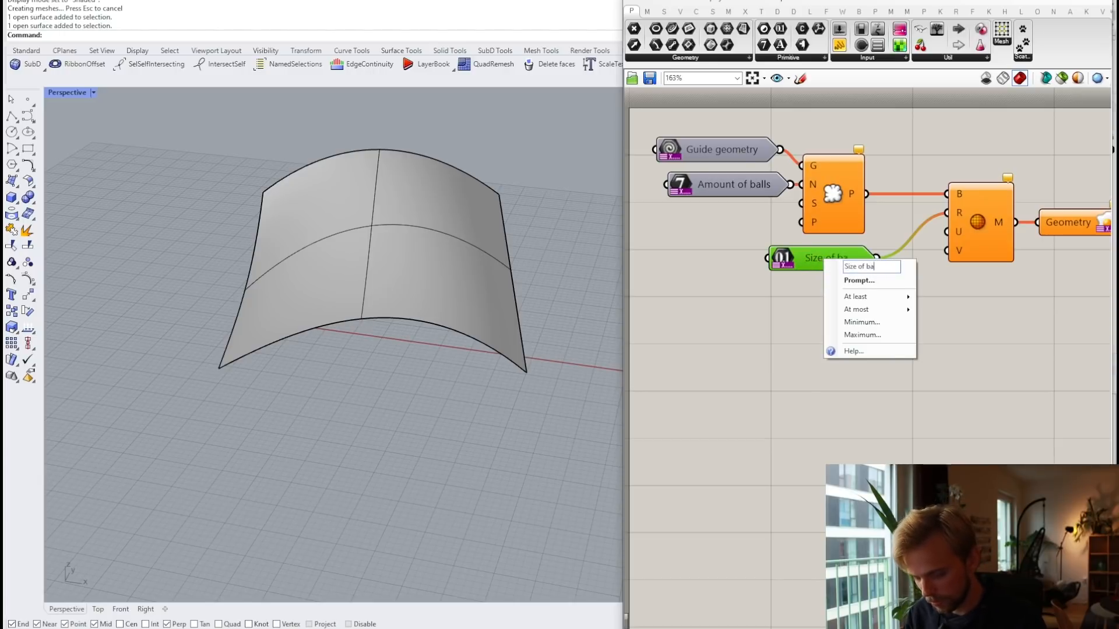
{"action": "type", "text": "llz"}
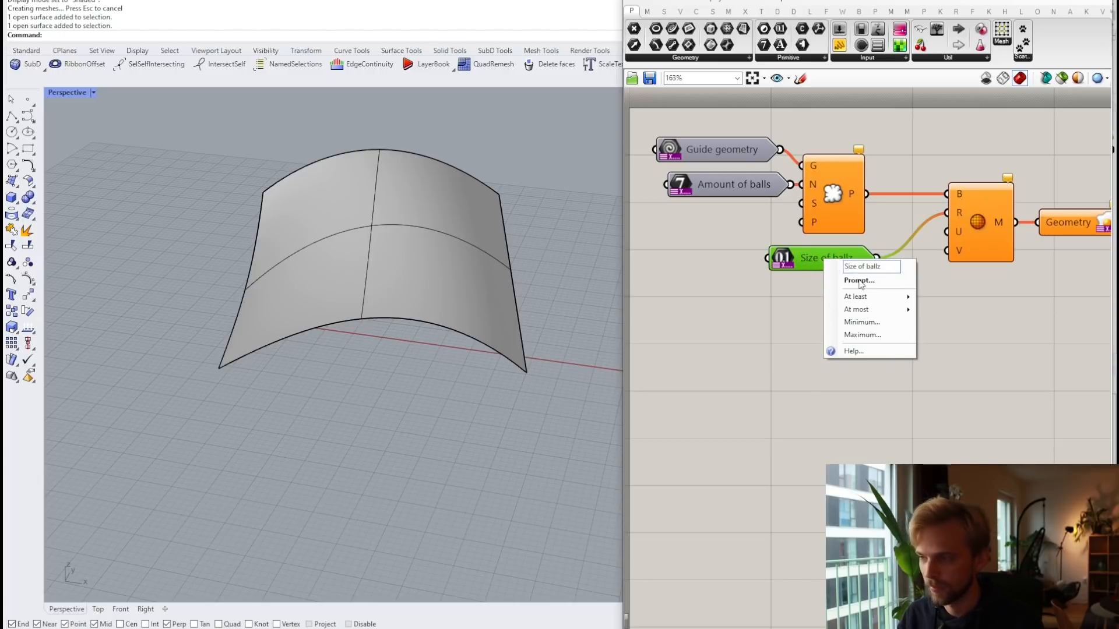
{"action": "left_click", "coordinate": [859, 280]}
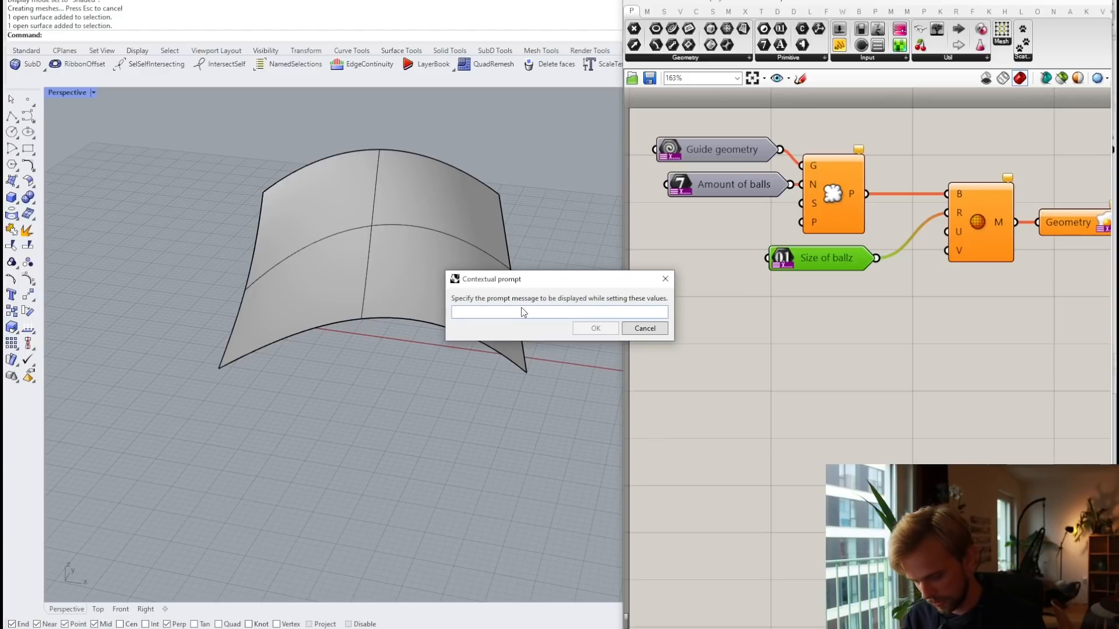
{"action": "type", "text": "How big are"}
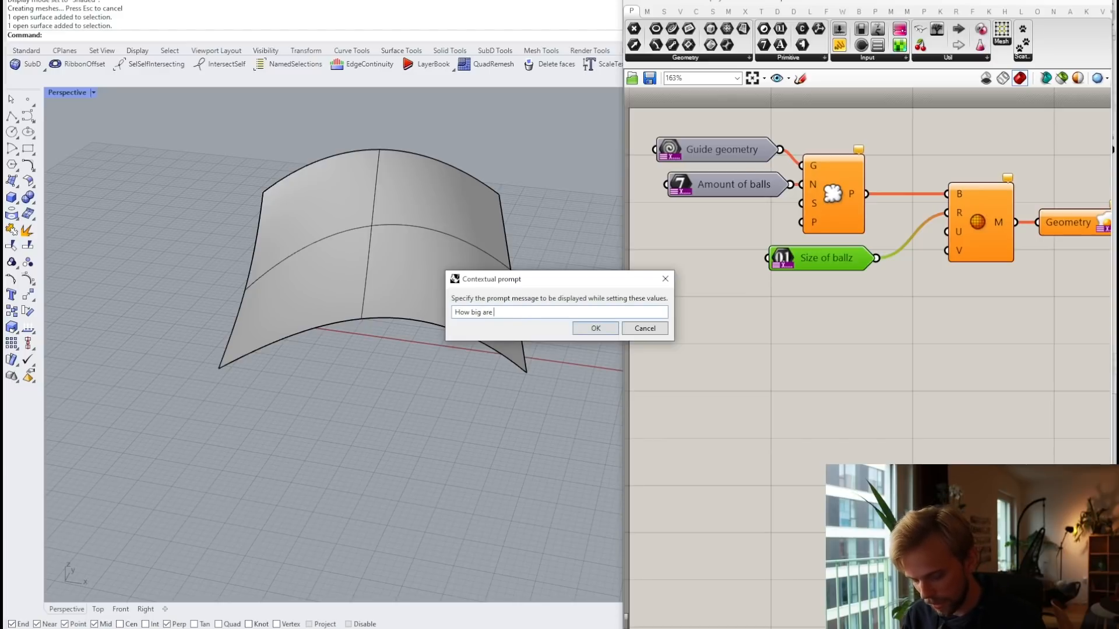
{"action": "type", "text": " your balls"}
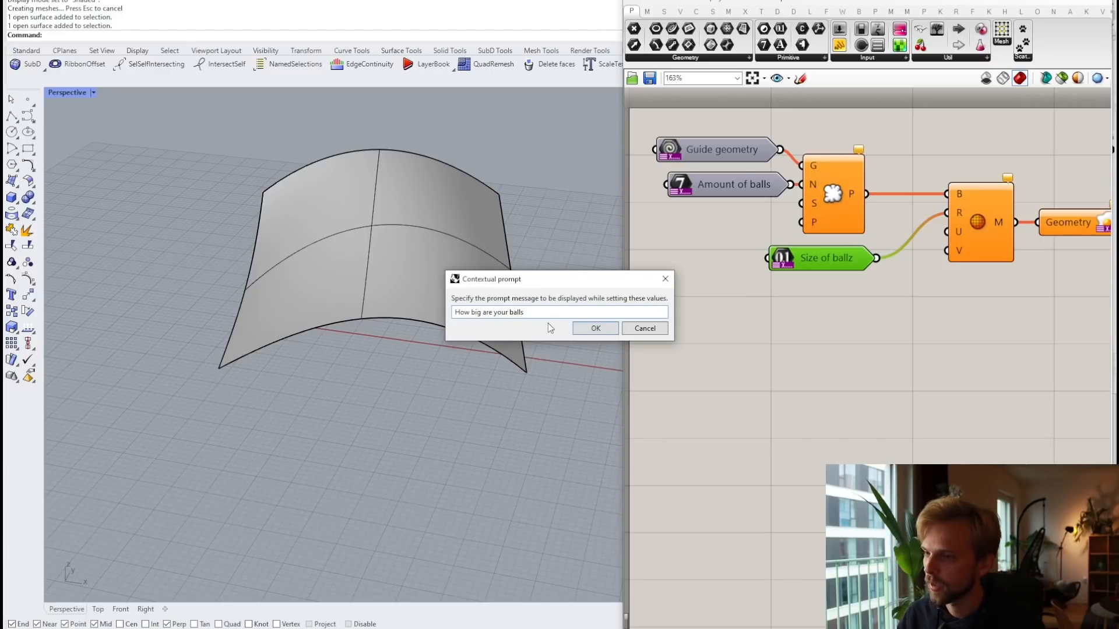
{"action": "left_click", "coordinate": [596, 328]}
{"action": "right_click", "coordinate": [832, 256]}
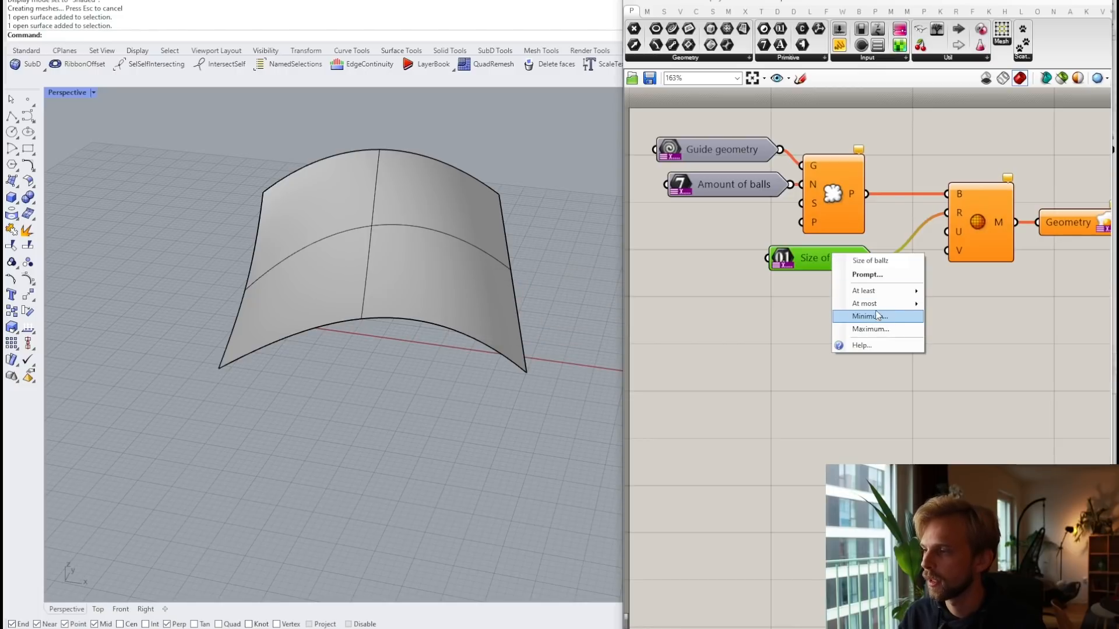
{"action": "mouse_move", "coordinate": [879, 292]}
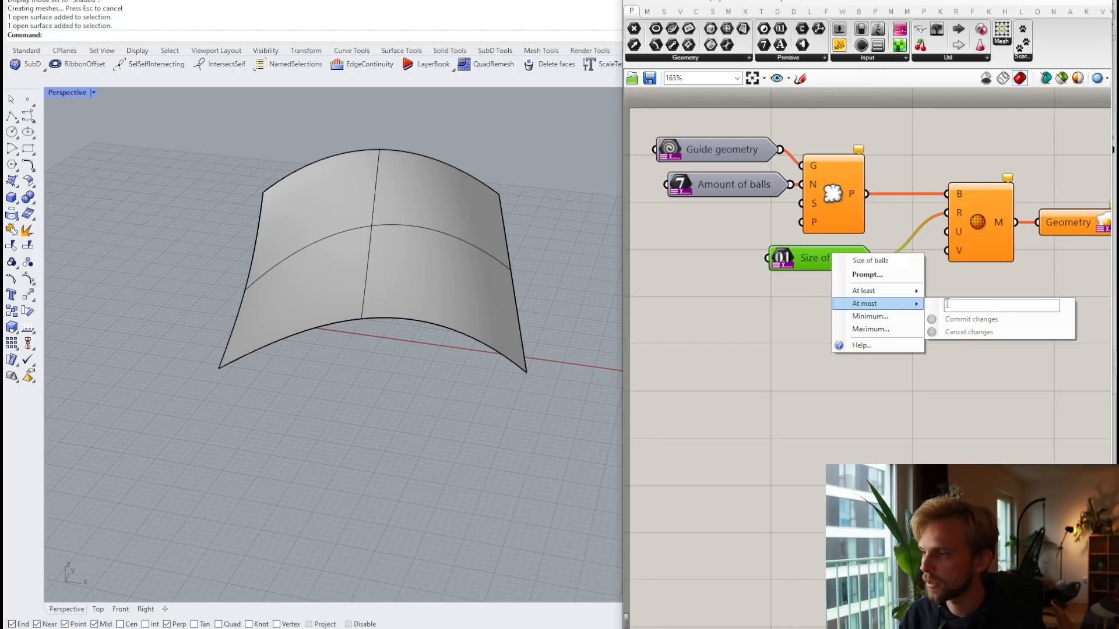
{"action": "left_click", "coordinate": [951, 304]}
Step: Set the Size of ballz minimum to 0.001, leaving the maximum unset
{"action": "left_click", "coordinate": [949, 319]}
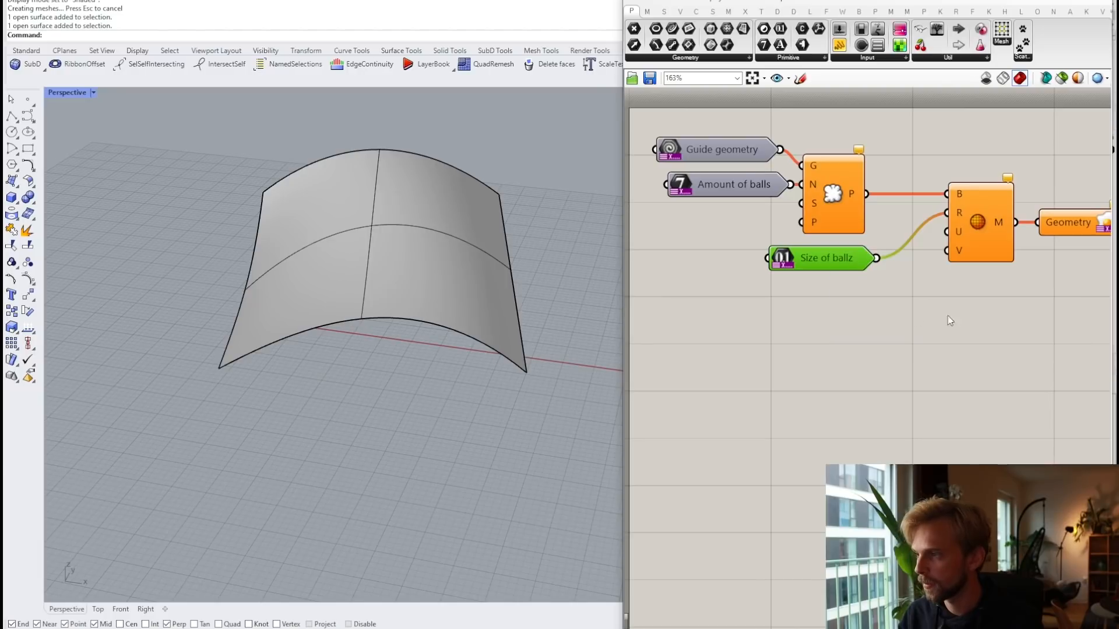
{"action": "right_click", "coordinate": [817, 268]}
{"action": "left_click", "coordinate": [850, 336]}
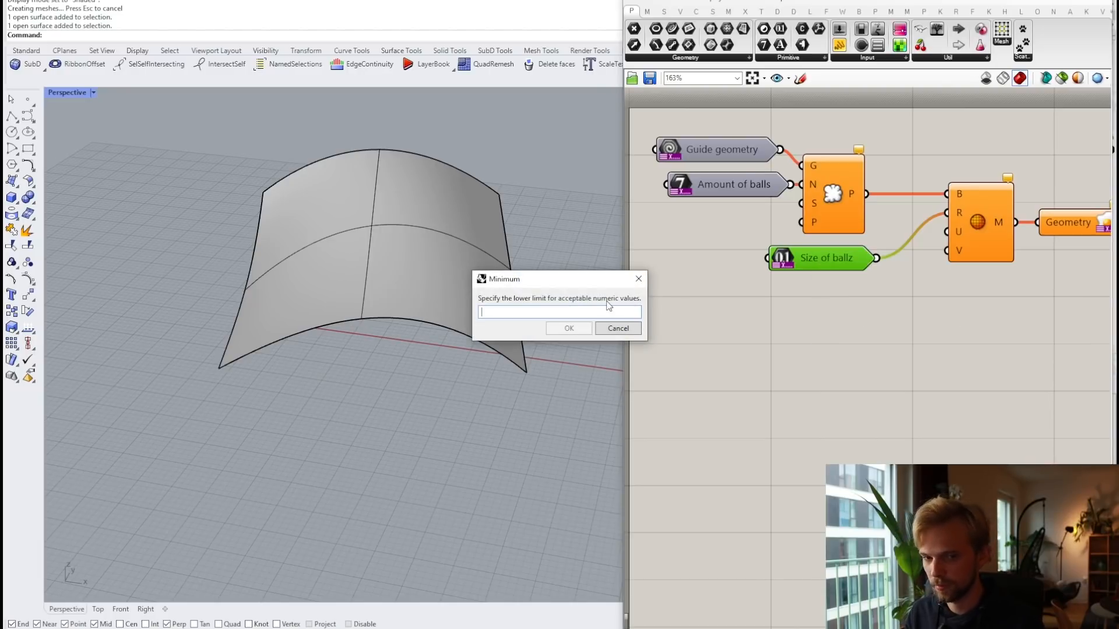
{"action": "type", "text": "0"}
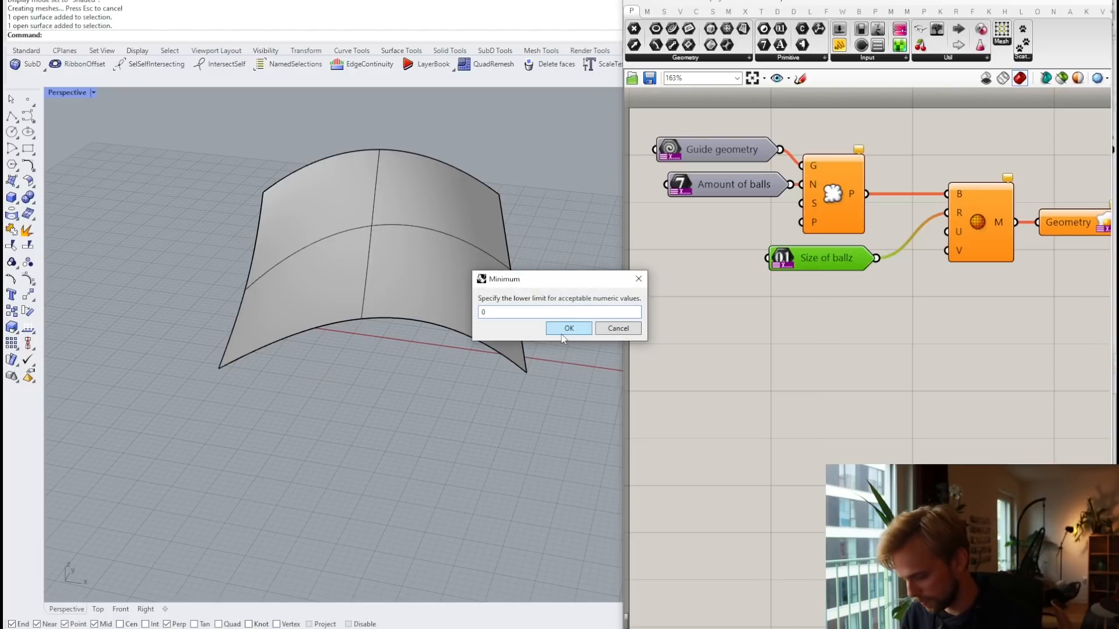
{"action": "type", "text": ".001"}
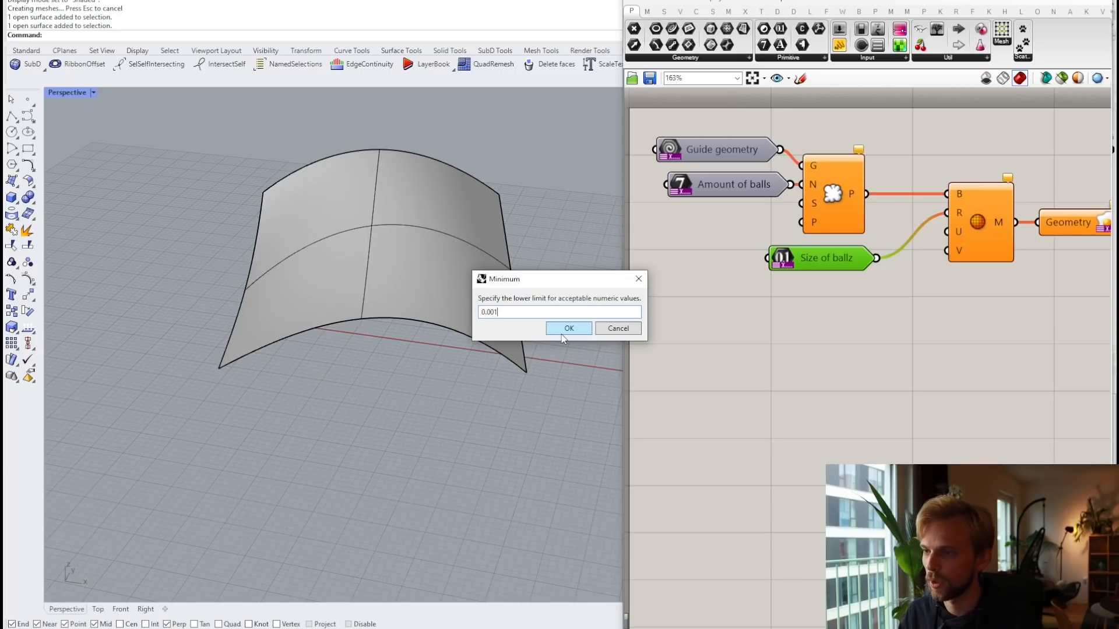
{"action": "left_click", "coordinate": [562, 334]}
{"action": "right_click", "coordinate": [827, 258]}
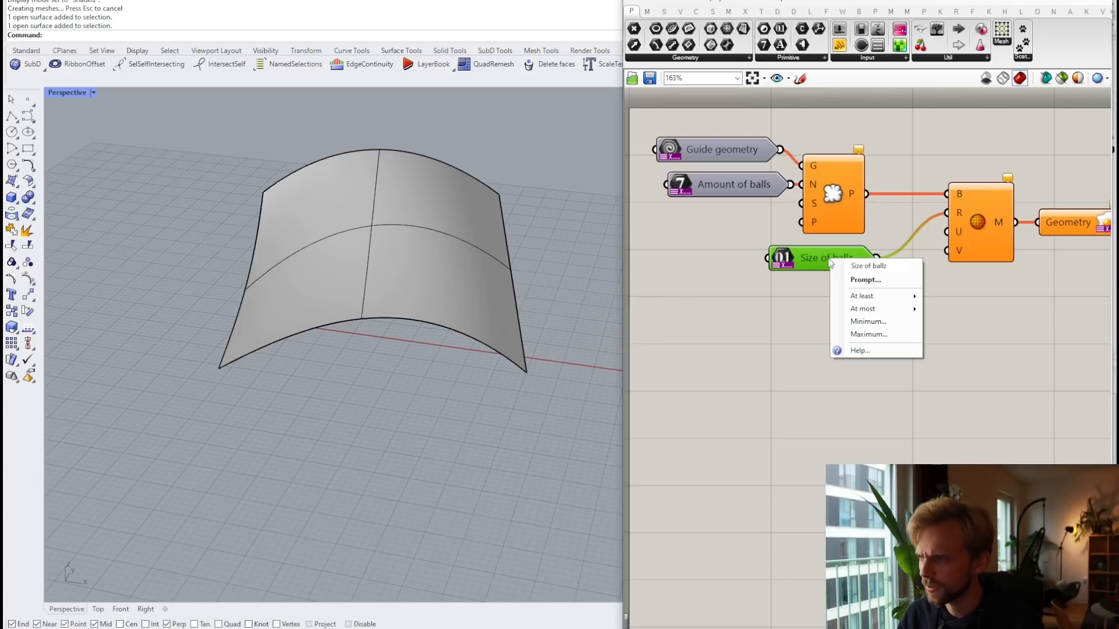
{"action": "left_click", "coordinate": [855, 338]}
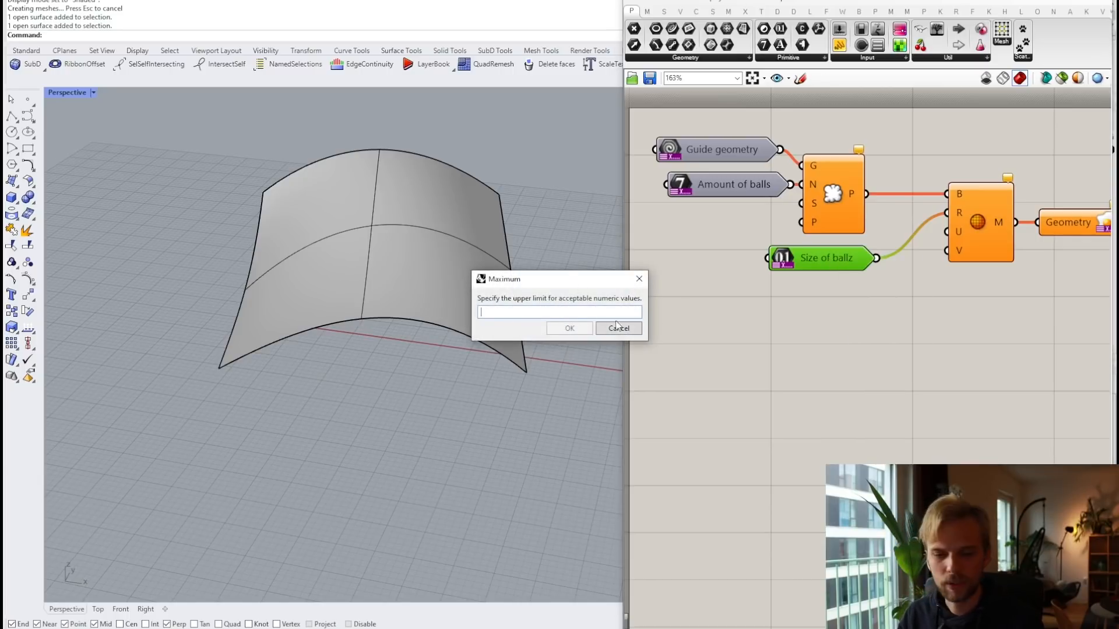
{"action": "left_click", "coordinate": [628, 330]}
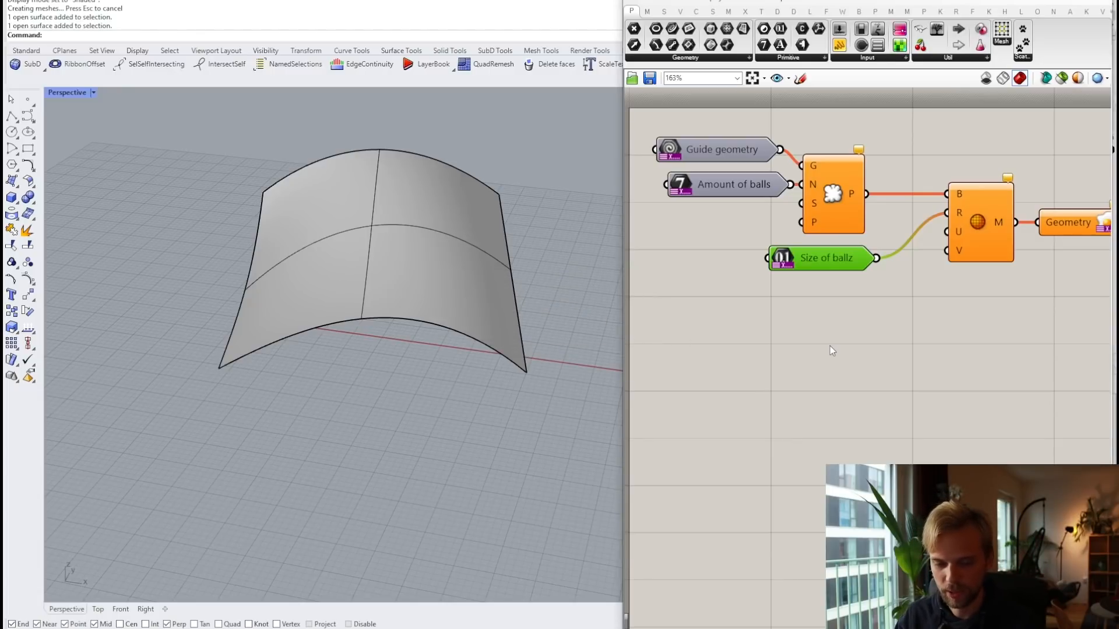
{"action": "scroll", "coordinate": [876, 344], "scroll_direction": "down", "scroll_amount": 2}
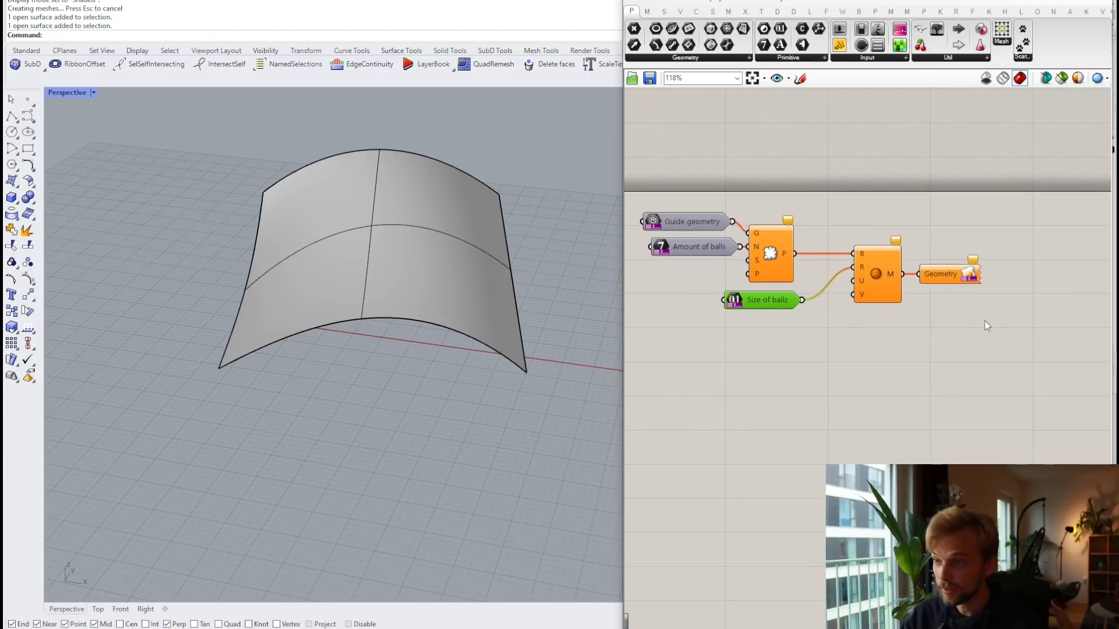
{"action": "scroll", "coordinate": [985, 321], "scroll_direction": "down", "scroll_amount": 2}
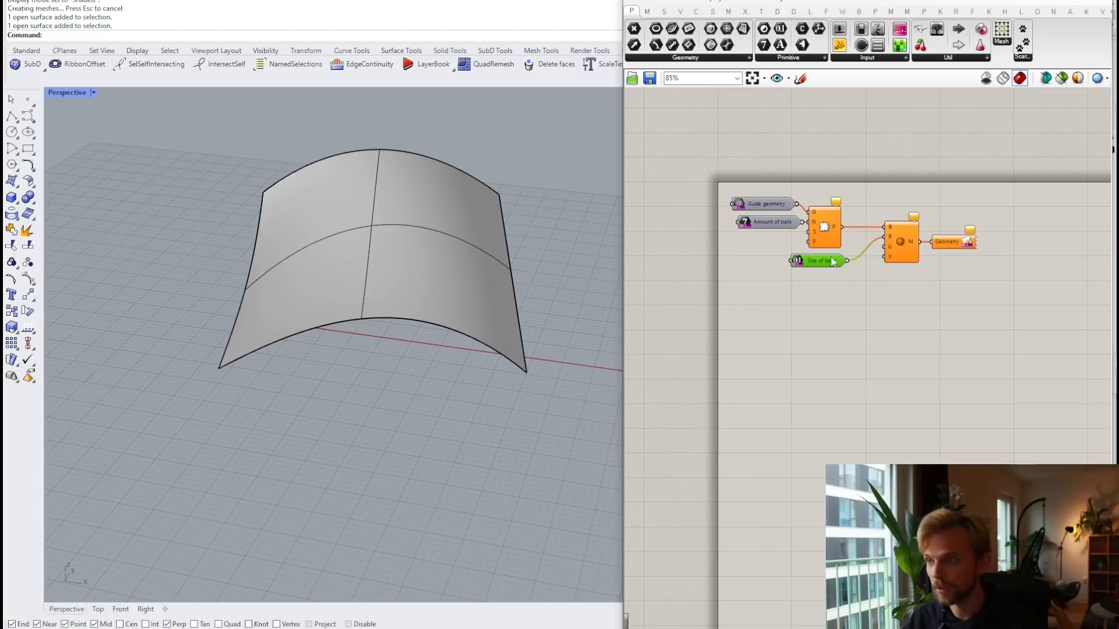
Step: Save the definition as the Grasshopper file 'balls' on the Desktop
{"action": "left_click", "coordinate": [633, 7]}
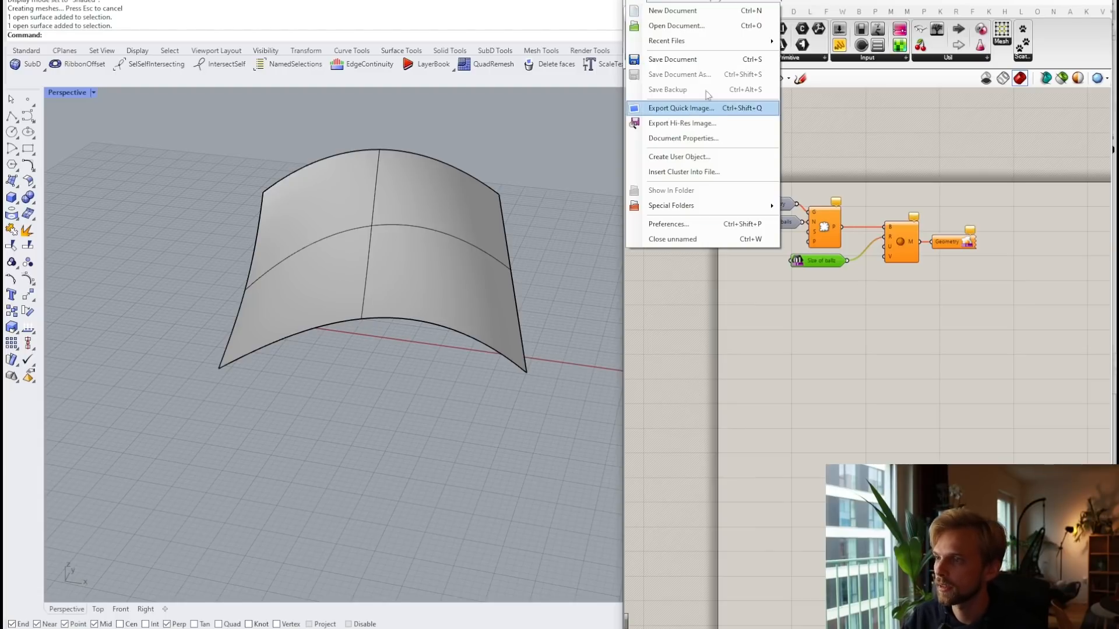
{"action": "left_click", "coordinate": [705, 60]}
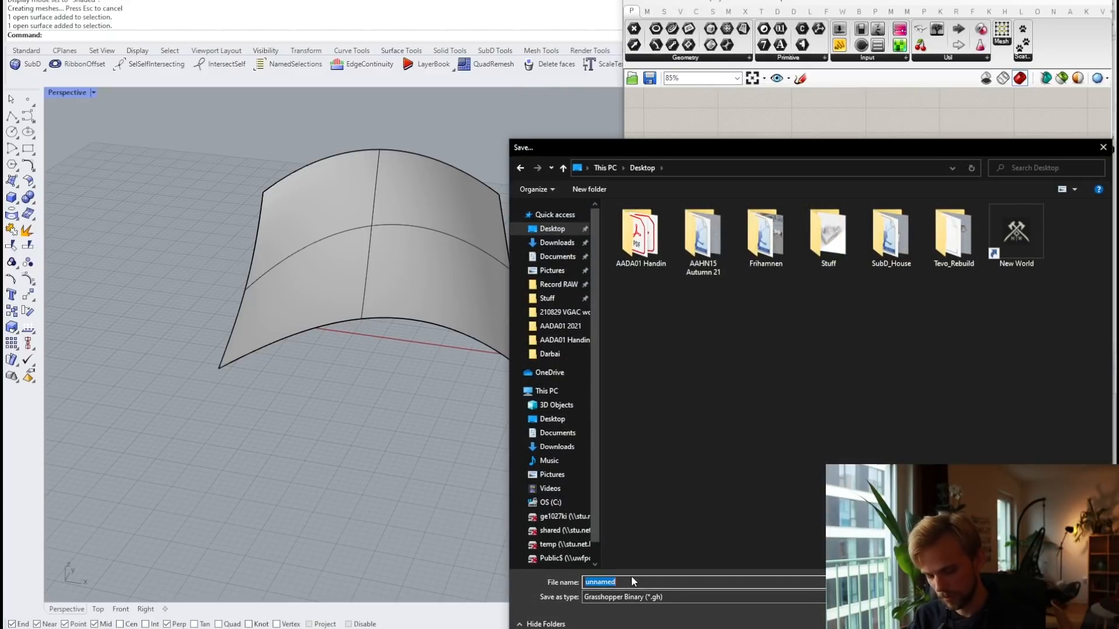
{"action": "type", "text": "balls"}
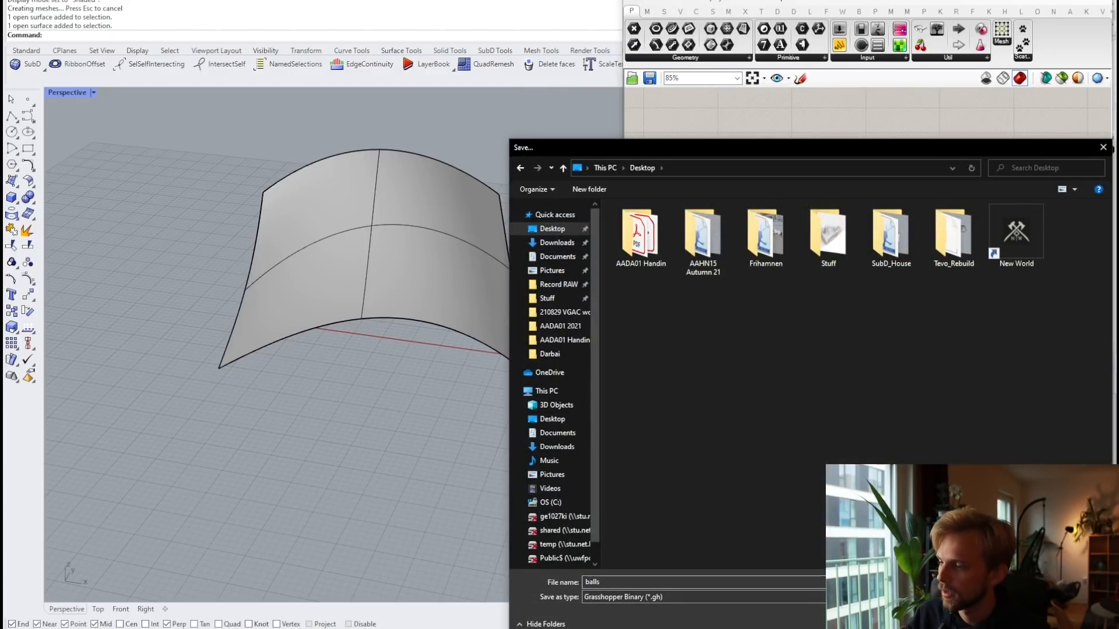
{"action": "key", "text": "Return"}
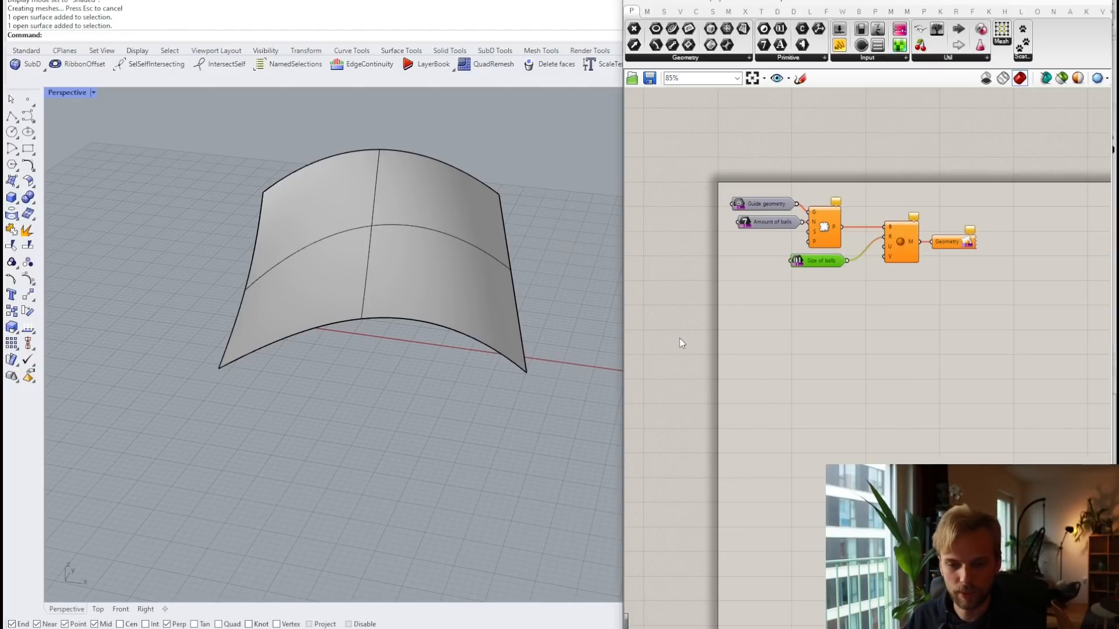
{"action": "left_click", "coordinate": [705, 258]}
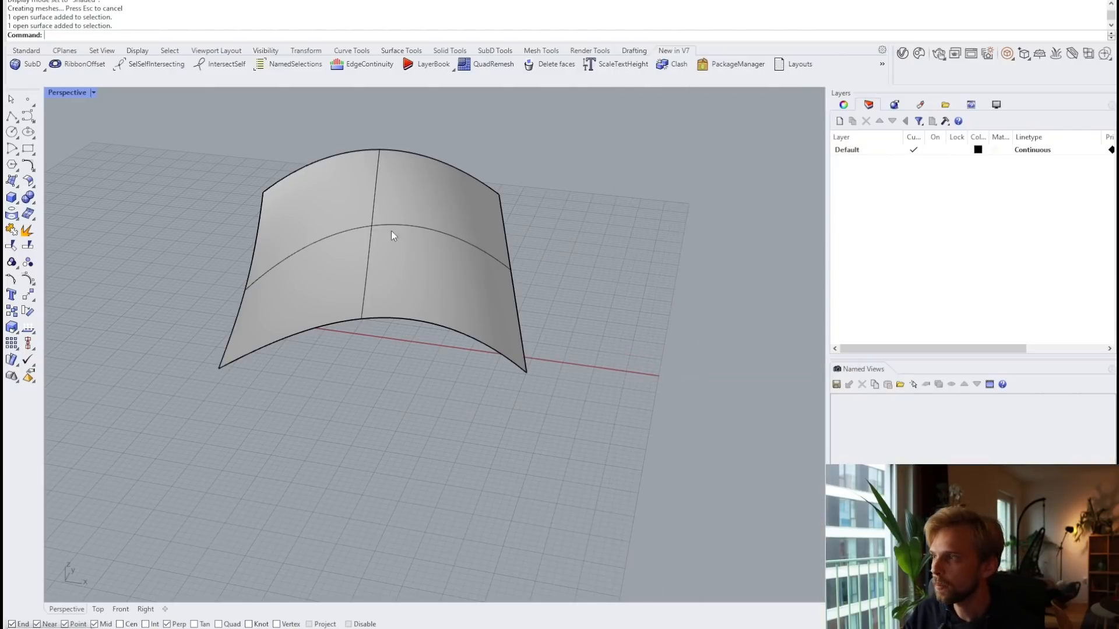
Step: Run GrasshopperPlayer and open the saved 'balls' definition
{"action": "right_click_drag", "start_coordinate": [391, 231], "coordinate": [422, 294]}
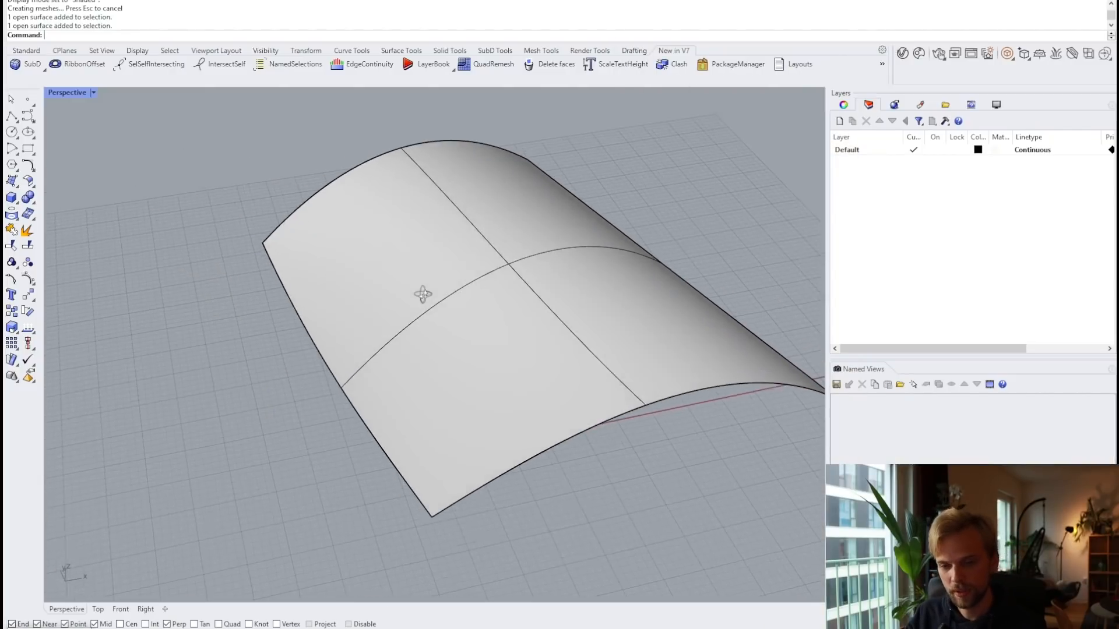
{"action": "scroll", "coordinate": [441, 276], "scroll_direction": "down", "scroll_amount": 3}
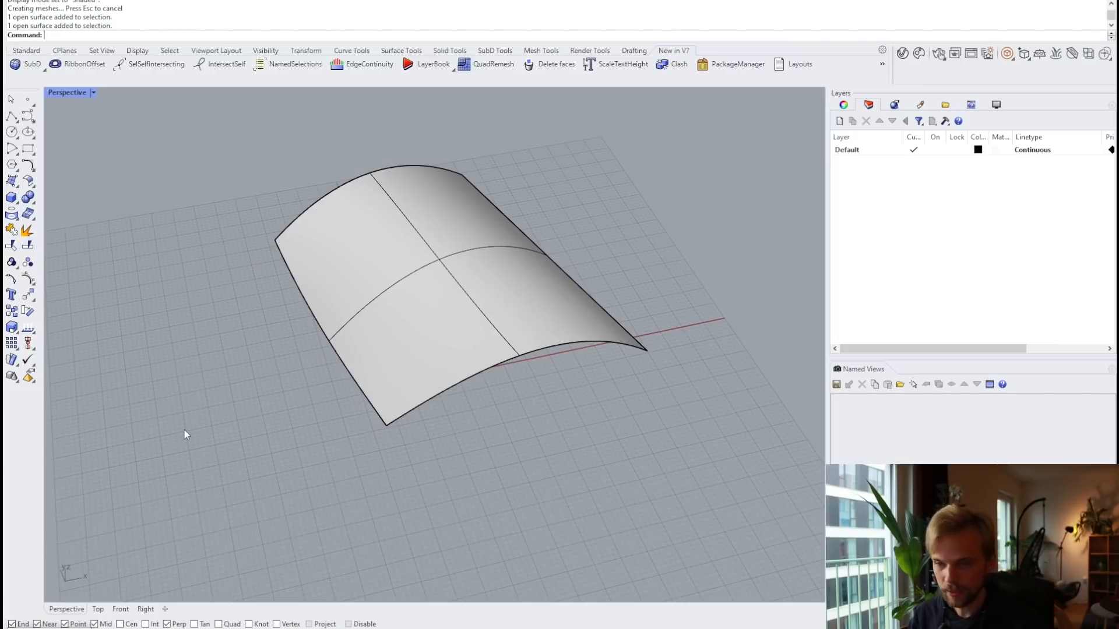
{"action": "type", "text": "Grasshopper"}
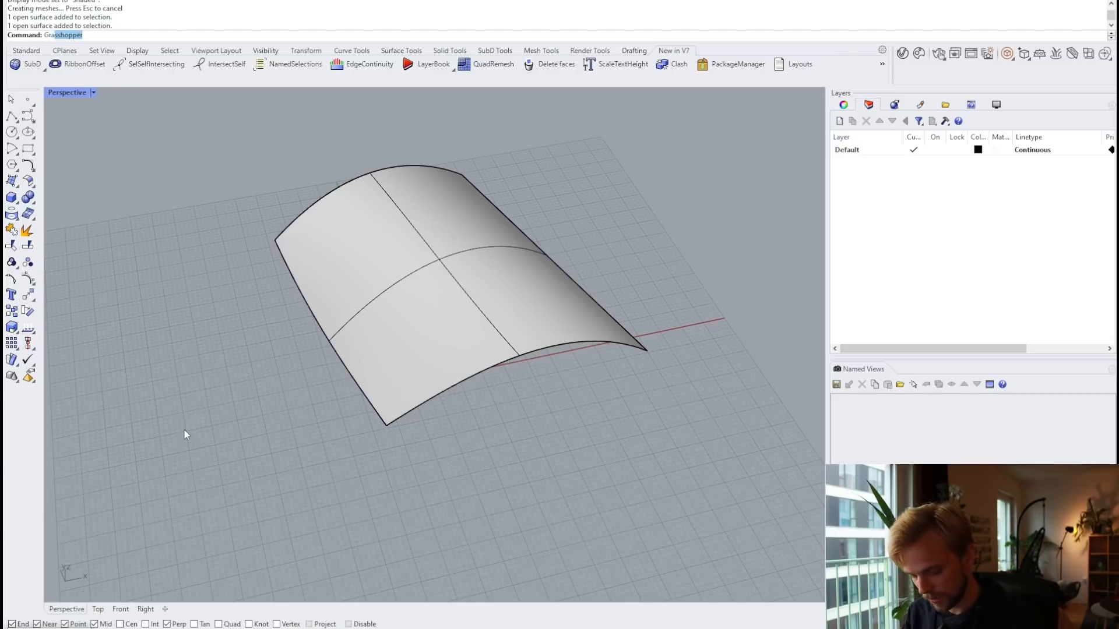
{"action": "type", "text": "Player"}
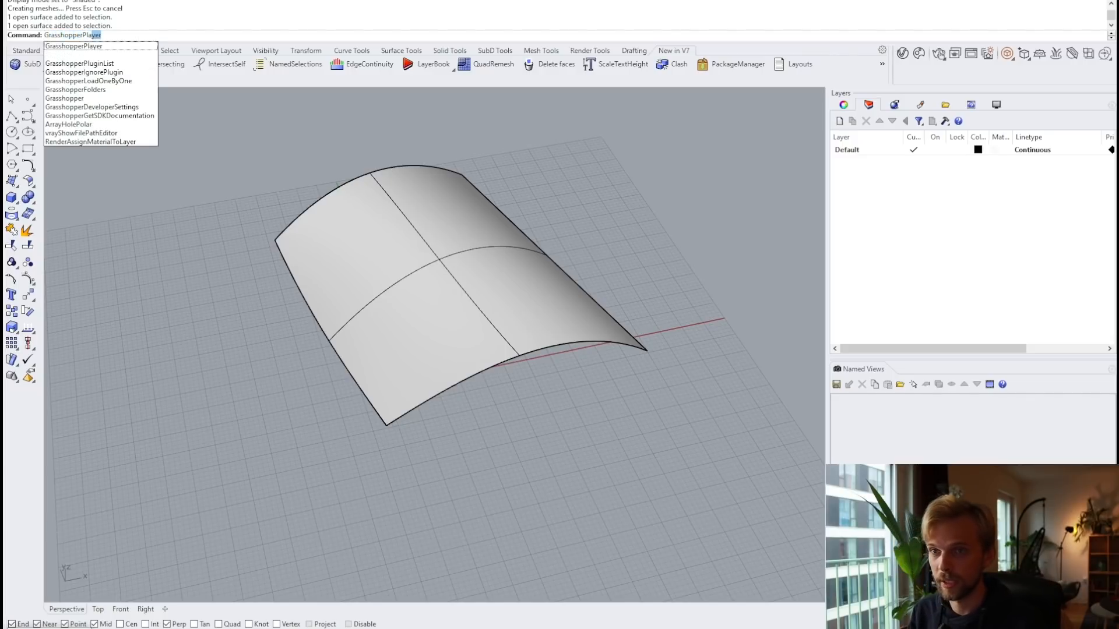
{"action": "key", "text": "Return"}
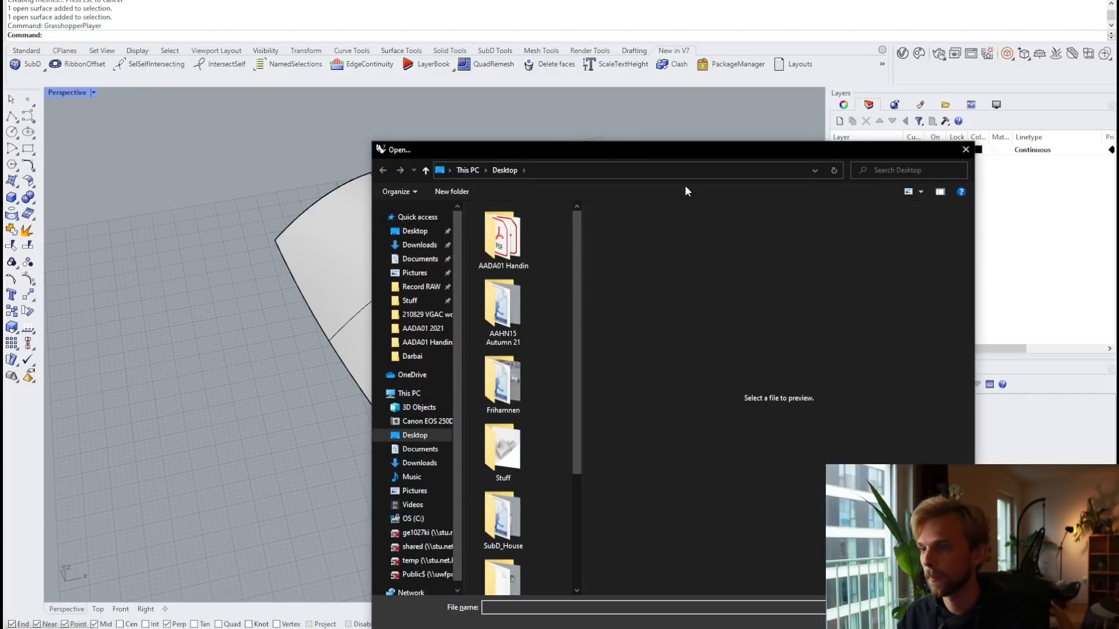
{"action": "left_click", "coordinate": [600, 149]}
{"action": "left_click_drag", "start_coordinate": [601, 149], "coordinate": [376, 50]}
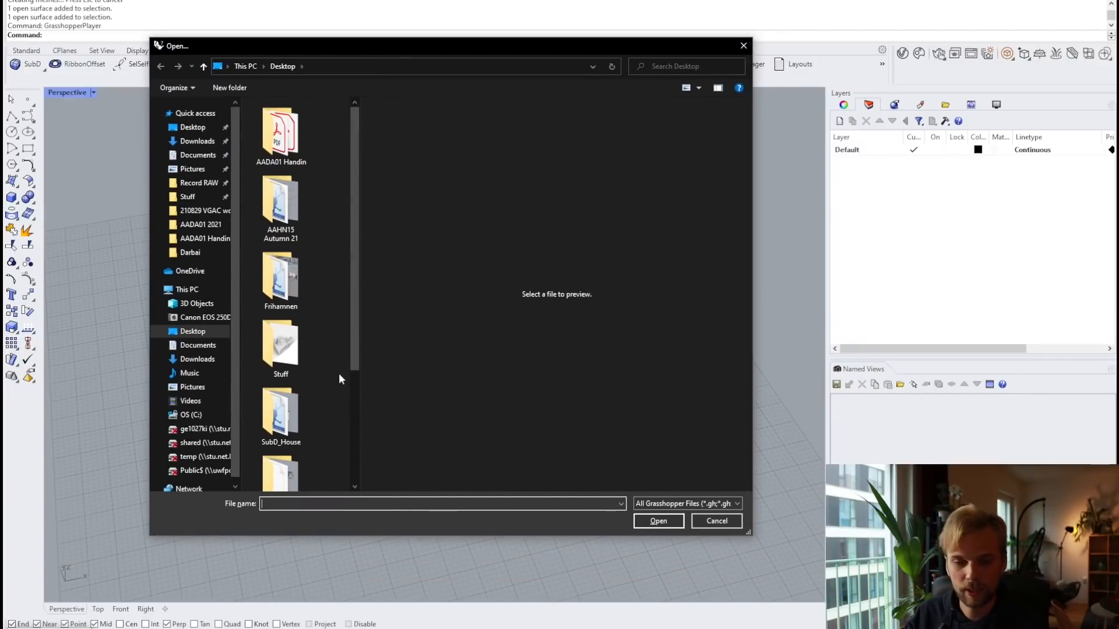
{"action": "scroll", "coordinate": [312, 387], "scroll_direction": "down", "scroll_amount": 2}
{"action": "left_click", "coordinate": [271, 377]}
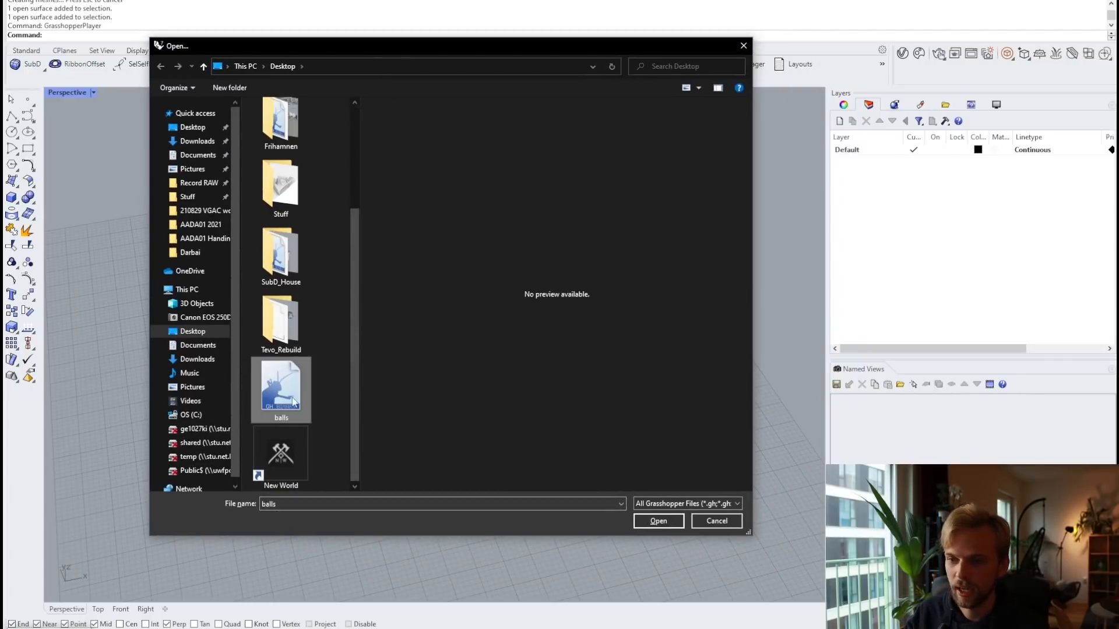
{"action": "left_click", "coordinate": [659, 521]}
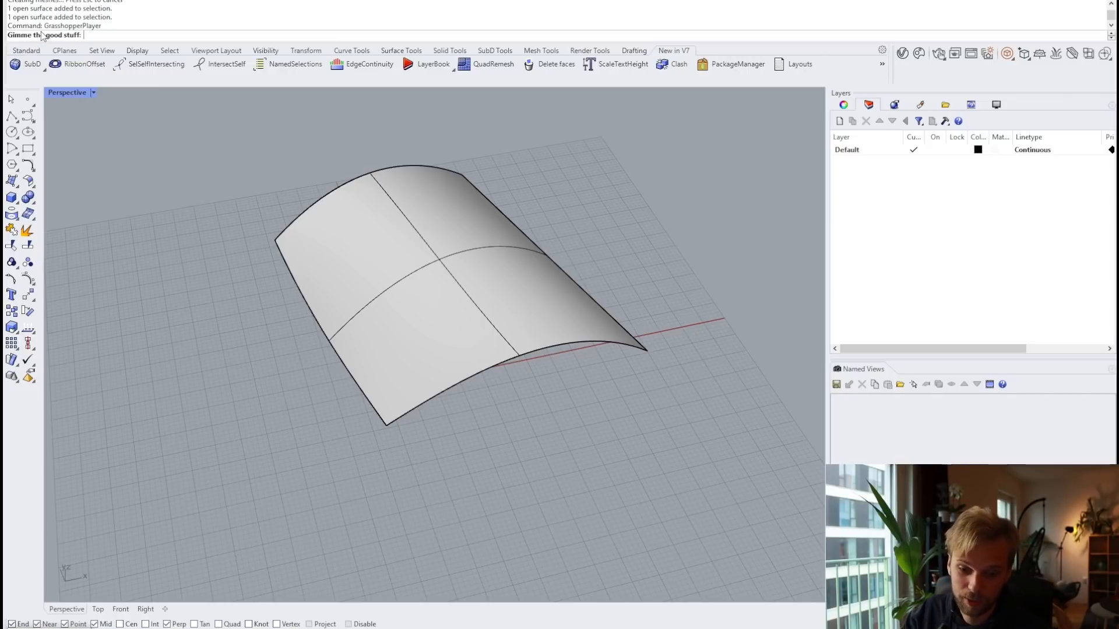
Step: Accept the first prompt and generate 200 balls of size 5 on the arched surface
{"action": "key", "text": "Return"}
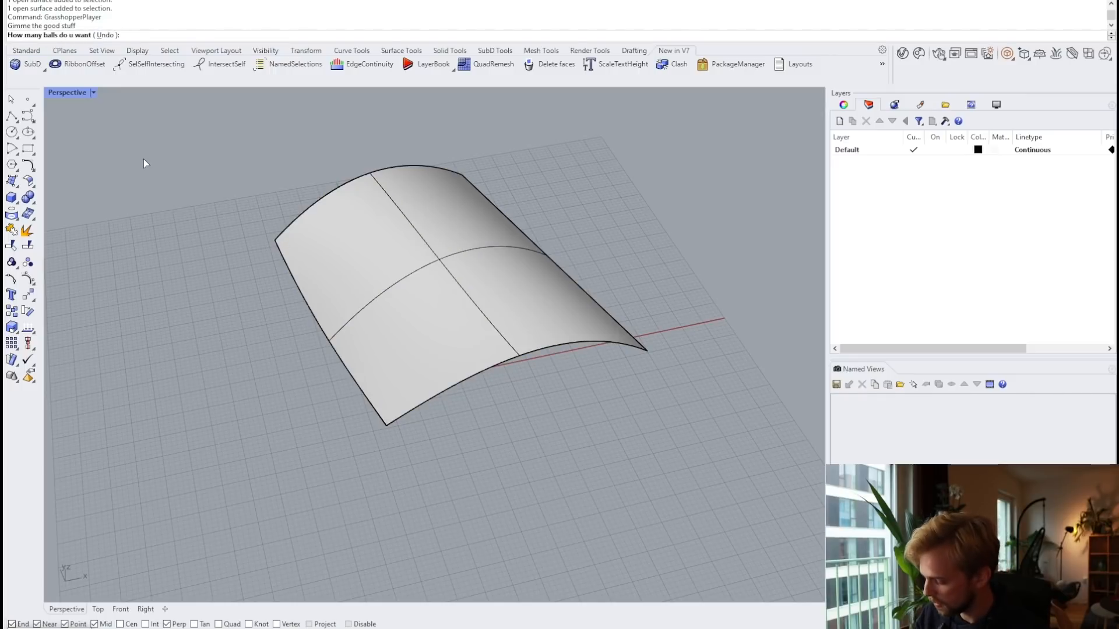
{"action": "type", "text": "200"}
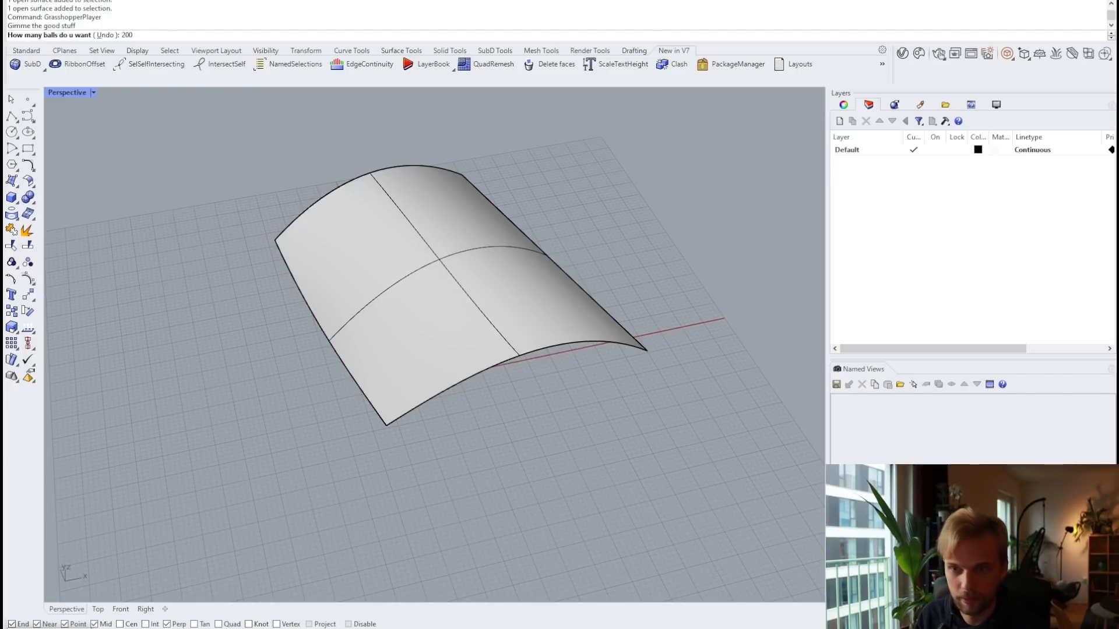
{"action": "key", "text": "Return"}
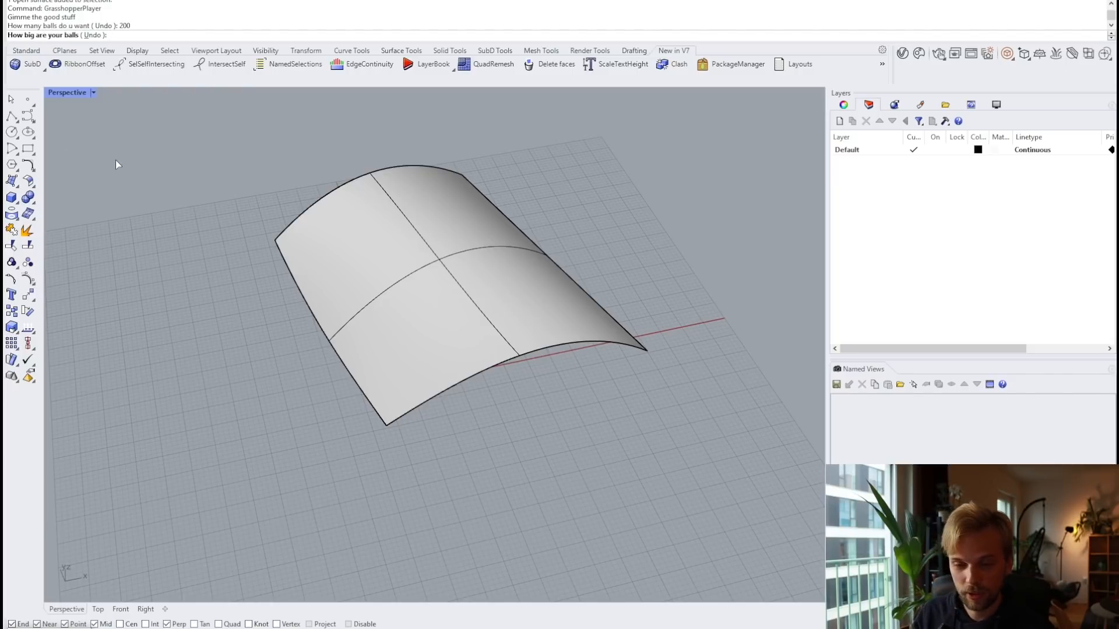
{"action": "type", "text": "5"}
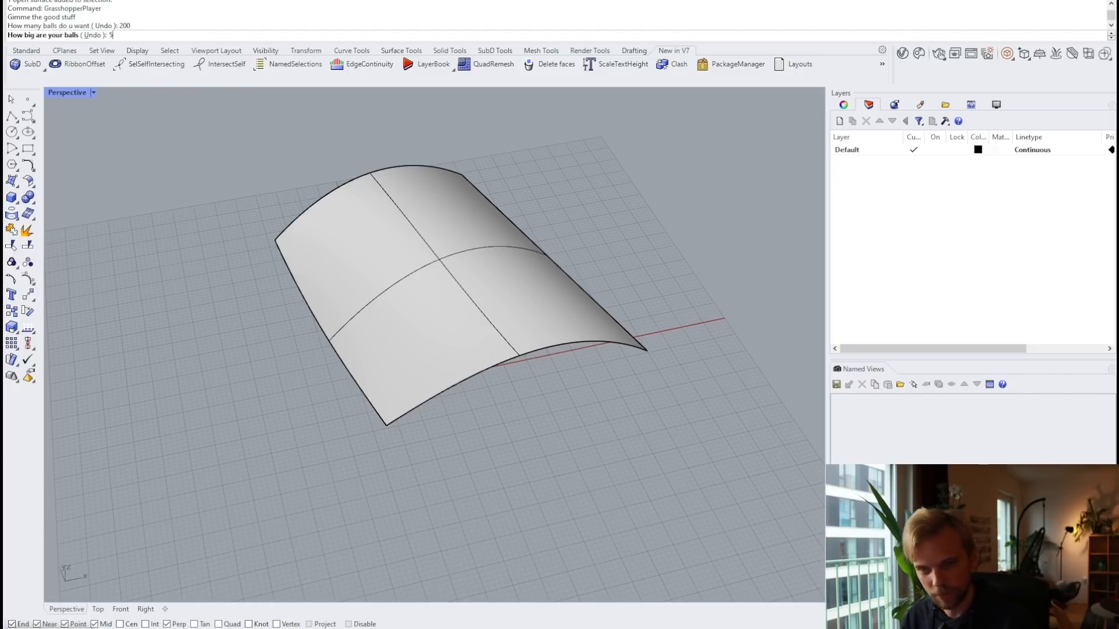
{"action": "key", "text": "Return"}
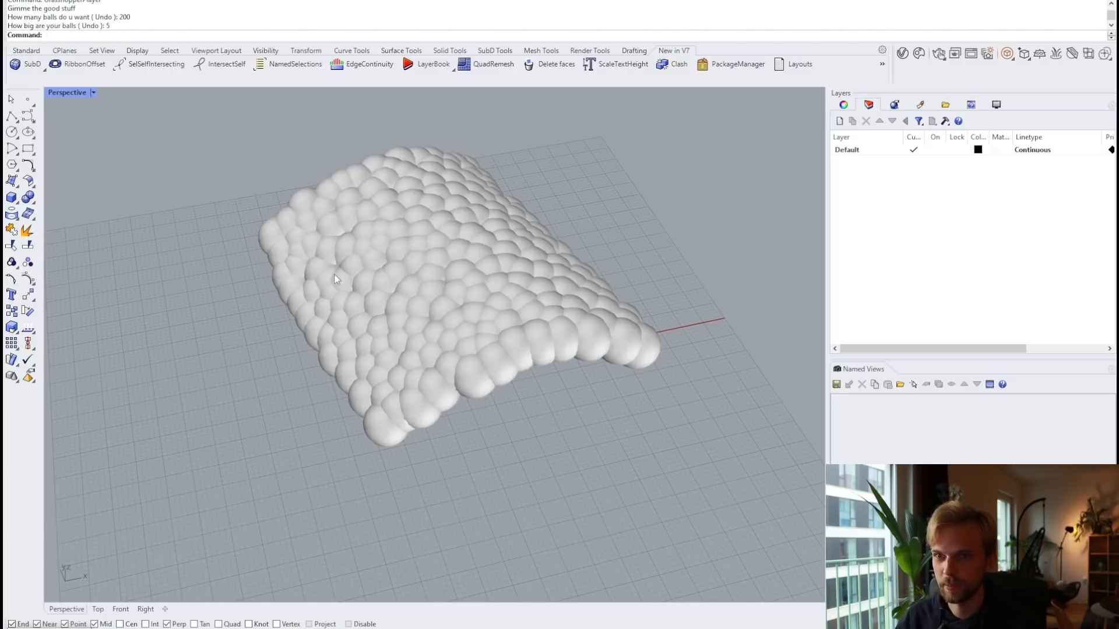
Step: Select a few of the generated spheres to inspect them
{"action": "left_click", "coordinate": [399, 219]}
{"action": "left_click", "coordinate": [253, 232]}
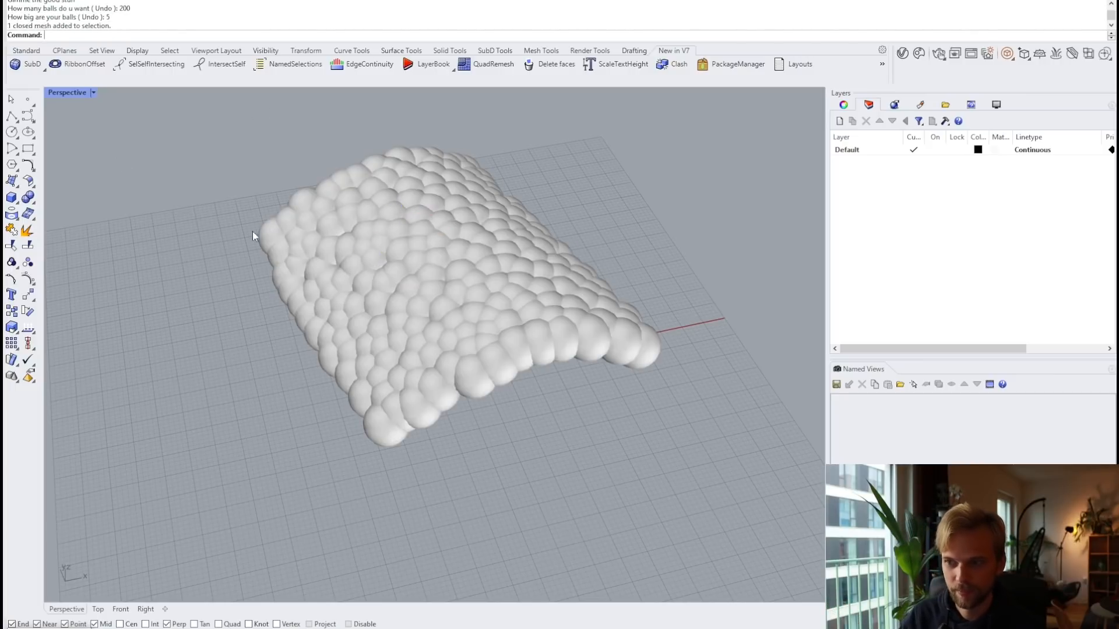
{"action": "left_click", "coordinate": [348, 283]}
Step: Select everything and delete the arched surface together with all 200 ball meshes
{"action": "left_click", "coordinate": [221, 201]}
{"action": "right_click_drag", "start_coordinate": [396, 381], "coordinate": [401, 351]}
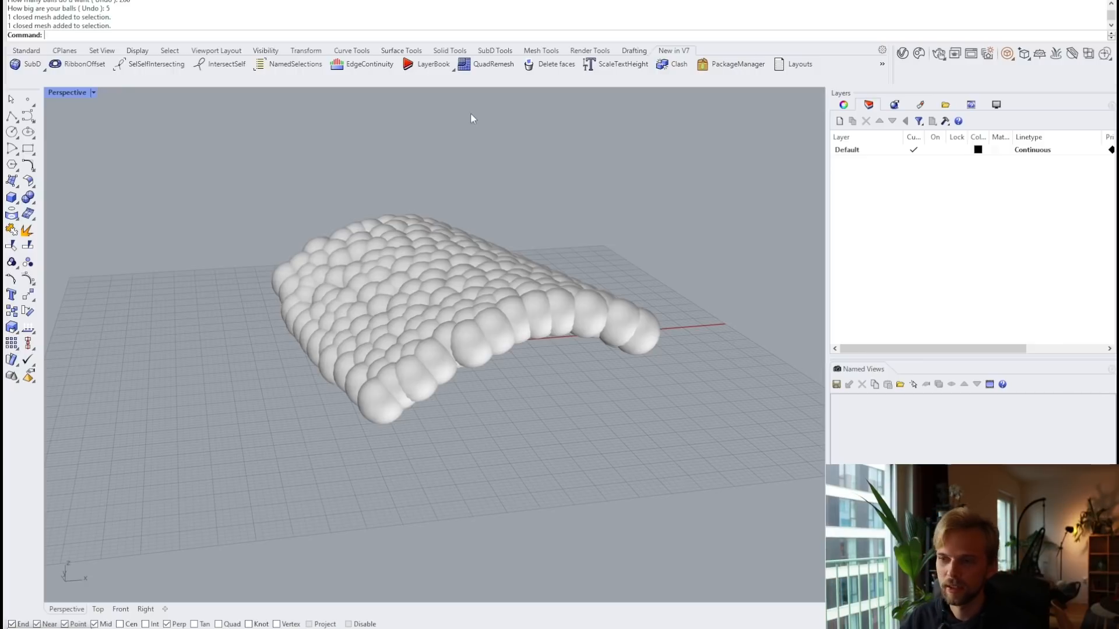
{"action": "right_click_drag", "start_coordinate": [507, 239], "coordinate": [446, 292]}
{"action": "key", "text": "ctrl+a"}
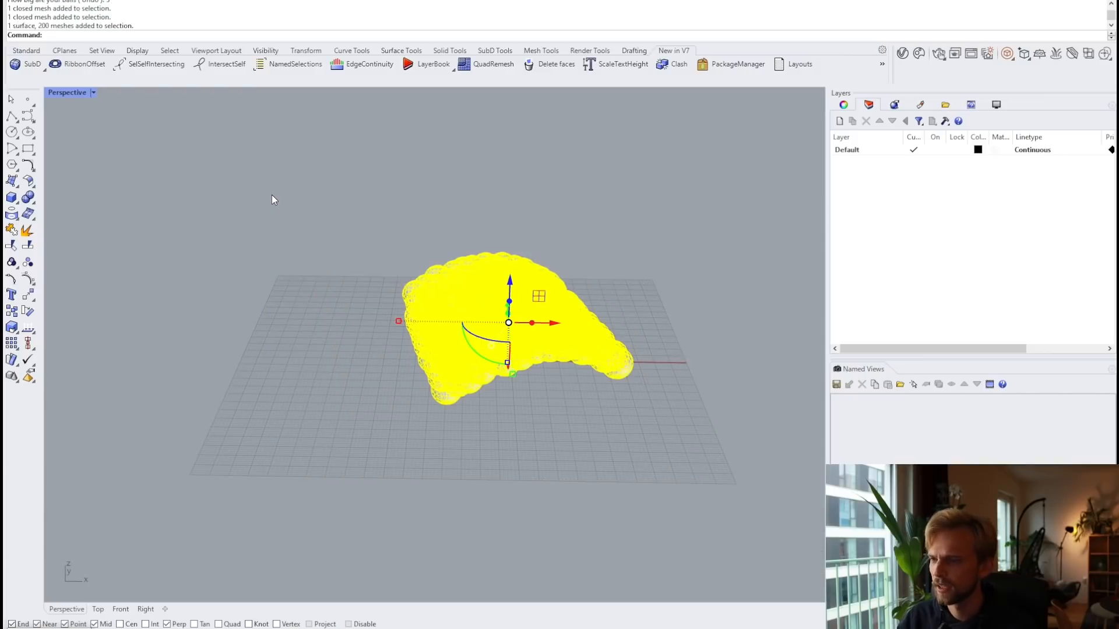
{"action": "key", "text": "Delete"}
{"action": "right_click_drag", "start_coordinate": [292, 498], "coordinate": [413, 368]}
{"action": "scroll", "coordinate": [432, 358], "scroll_direction": "down", "scroll_amount": 4}
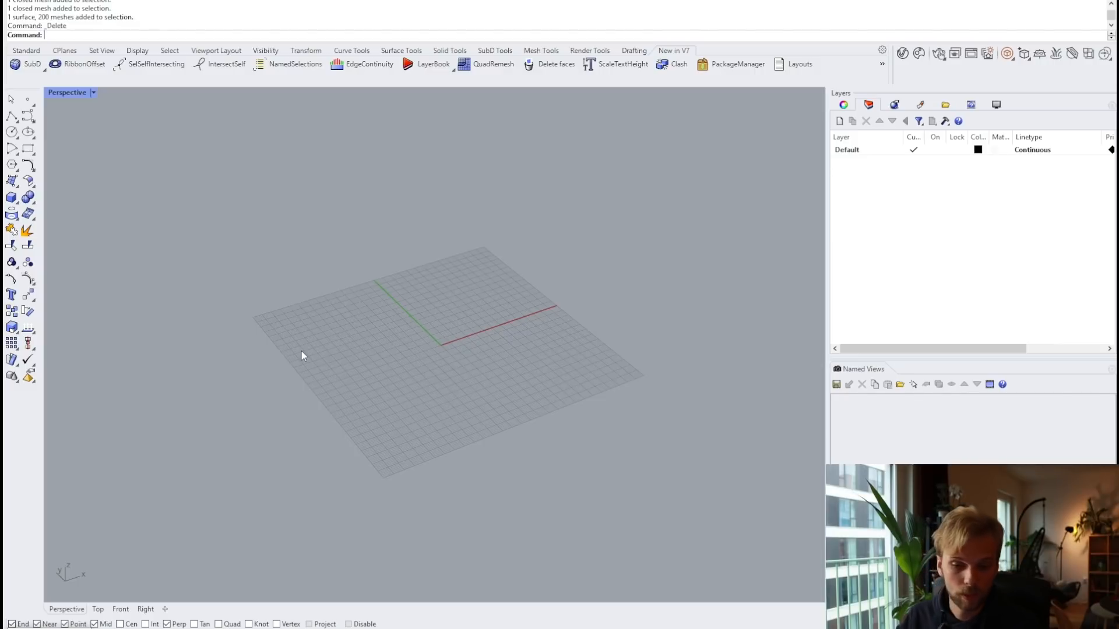
Step: Start a box at the origin with length 1000, then abandon it as too short
{"action": "scroll", "coordinate": [532, 341], "scroll_direction": "down", "scroll_amount": 4}
{"action": "right_click_drag", "start_coordinate": [519, 338], "coordinate": [509, 304], "text": "shift"}
{"action": "left_click", "coordinate": [11, 197]}
{"action": "type", "text": "0"}
{"action": "key", "text": "Return"}
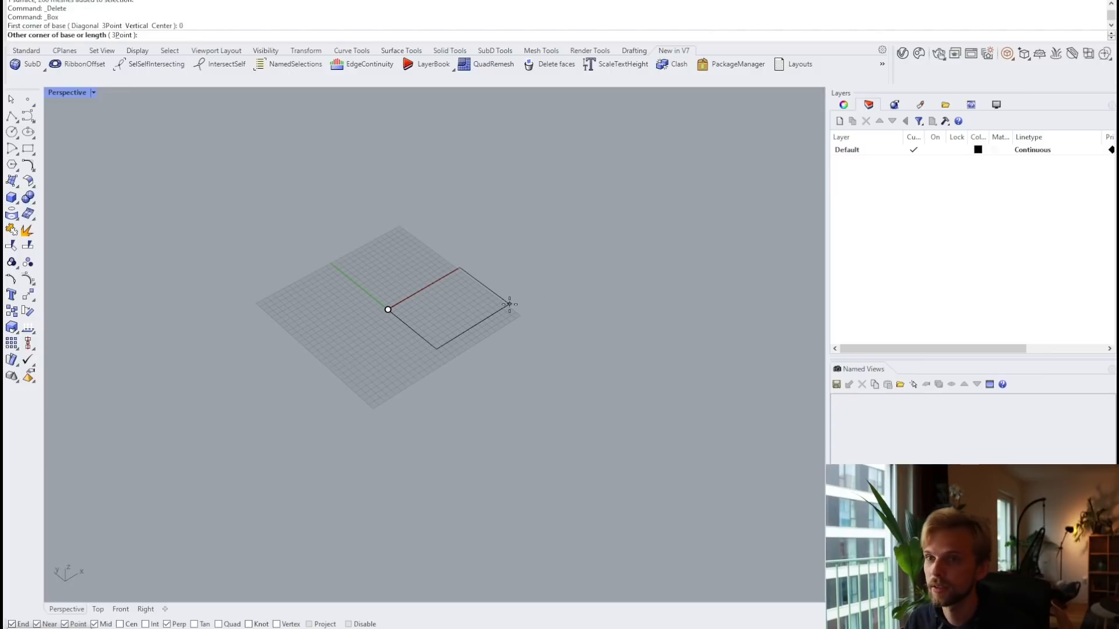
{"action": "type", "text": "1000"}
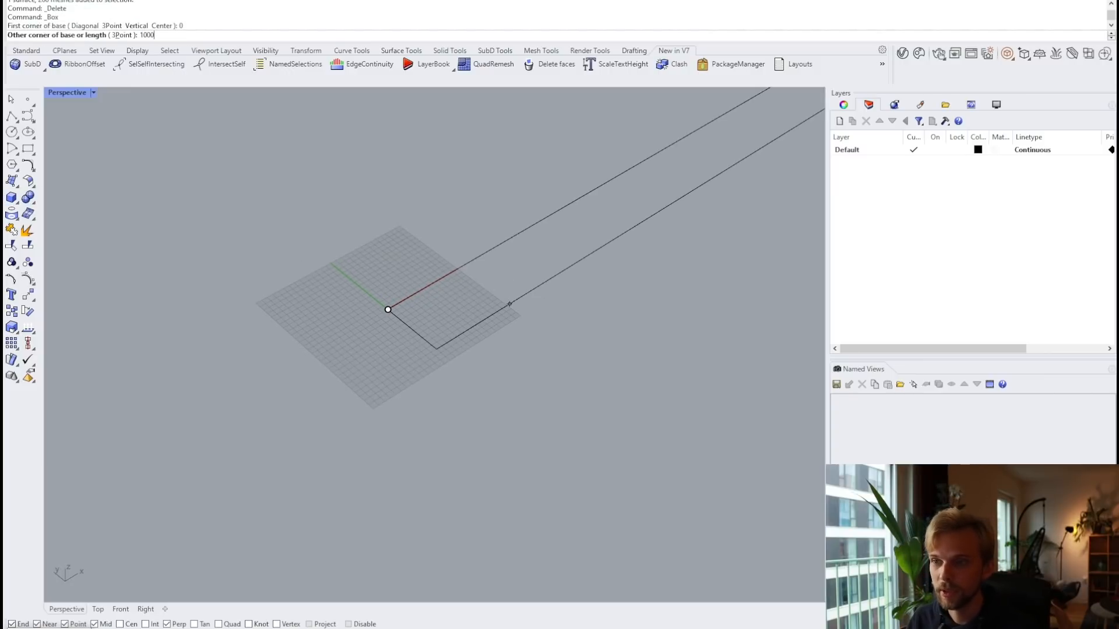
{"action": "key", "text": "Return"}
{"action": "key", "text": "Escape"}
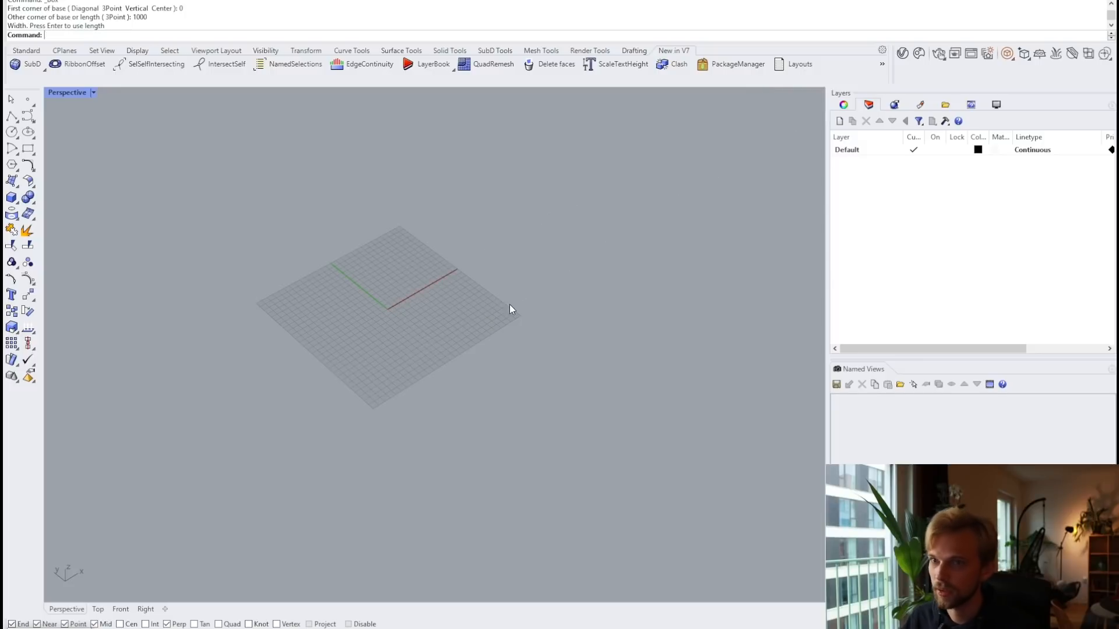
Step: Redraw the box from the origin at 10000 long, 4000 wide, 3000 high, and select it
{"action": "key", "text": "Return"}
{"action": "type", "text": "0"}
{"action": "key", "text": "Return"}
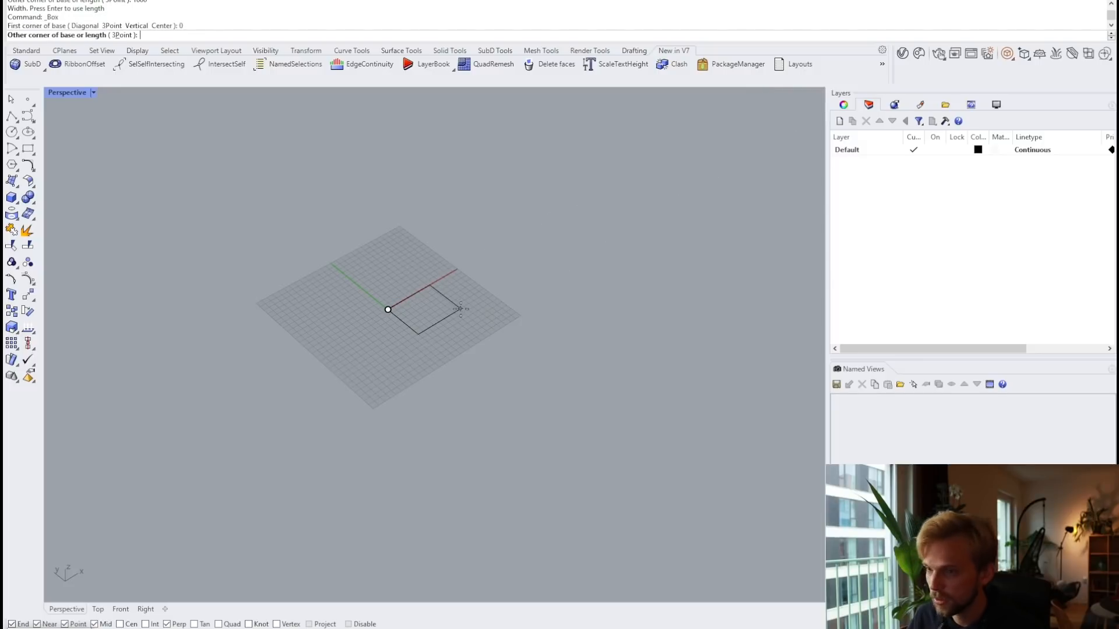
{"action": "type", "text": "10000"}
{"action": "key", "text": "Return"}
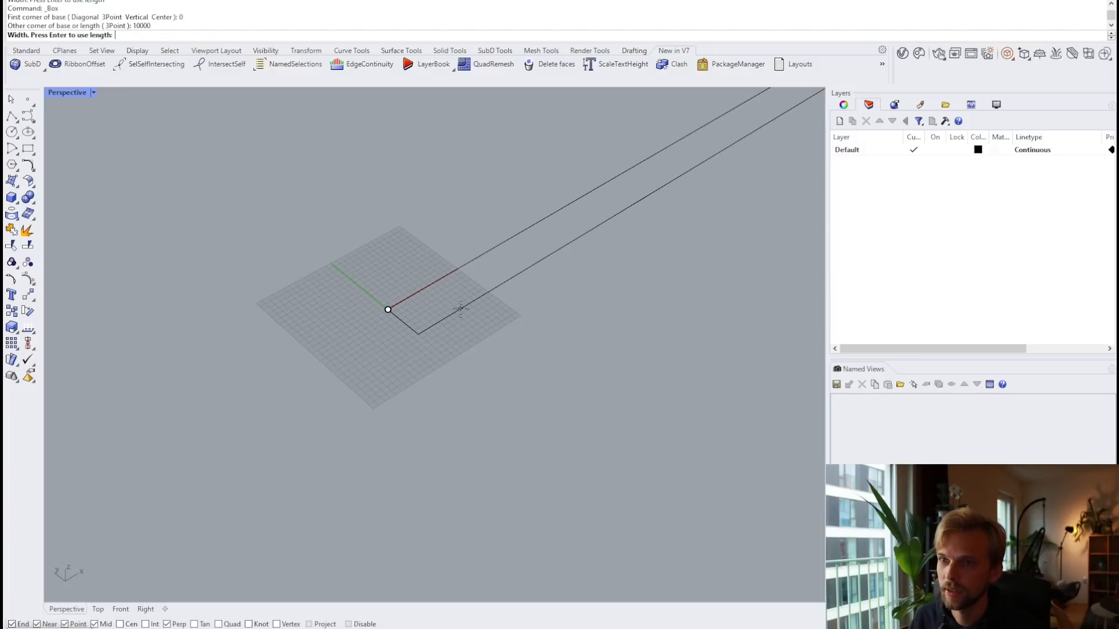
{"action": "type", "text": "5"}
{"action": "key", "text": "BackSpace"}
{"action": "type", "text": "4000"}
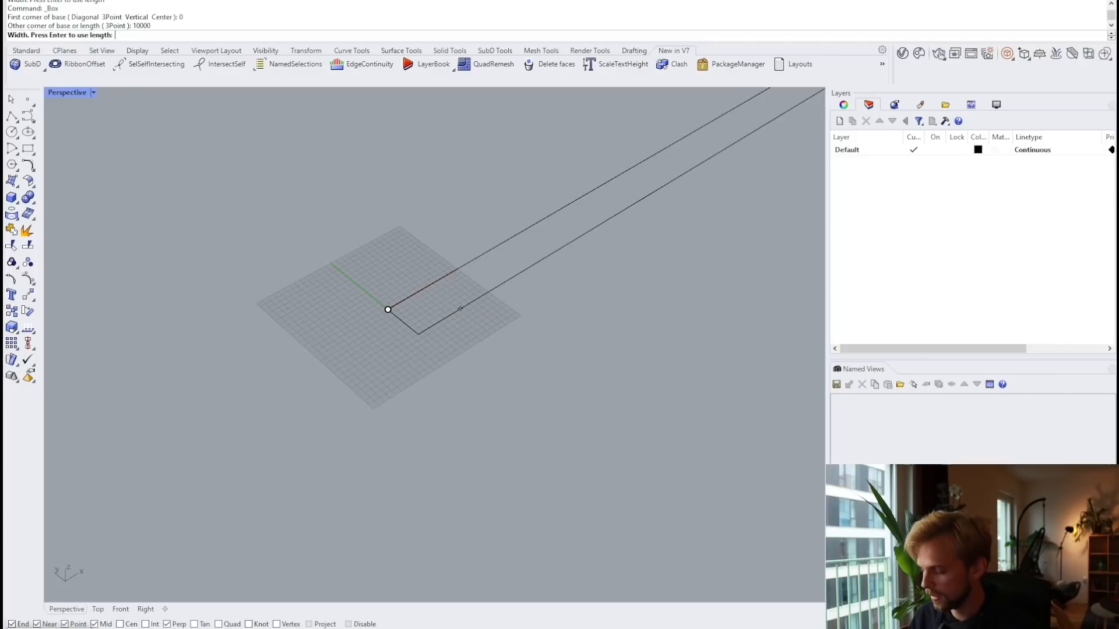
{"action": "key", "text": "Return"}
{"action": "type", "text": "3"}
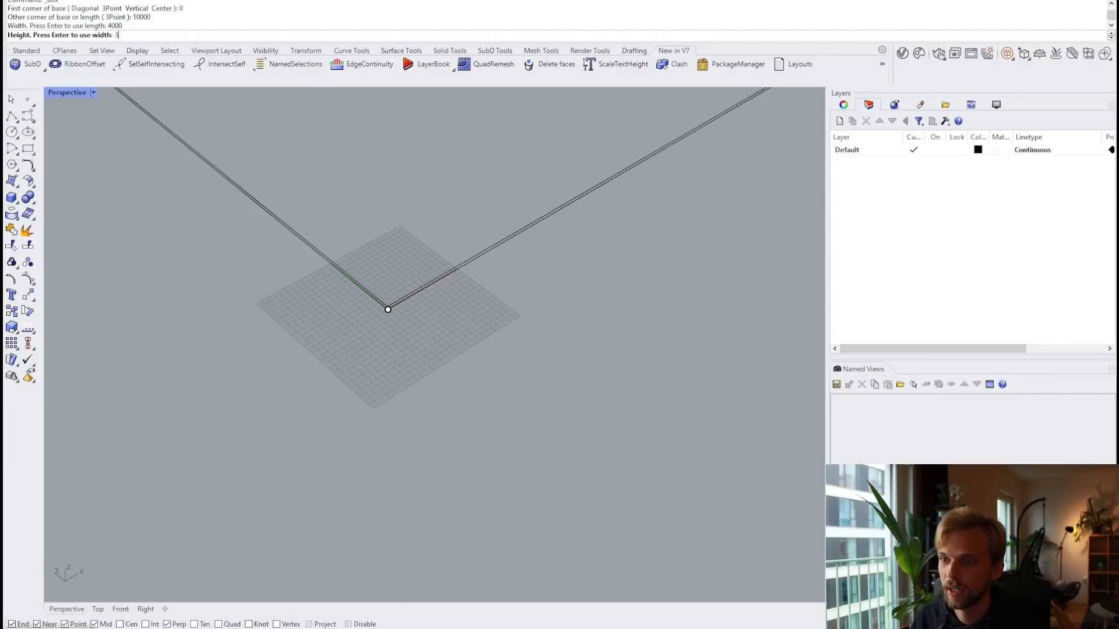
{"action": "type", "text": "000"}
{"action": "key", "text": "Return"}
{"action": "scroll", "coordinate": [397, 284], "scroll_direction": "down", "scroll_amount": 10}
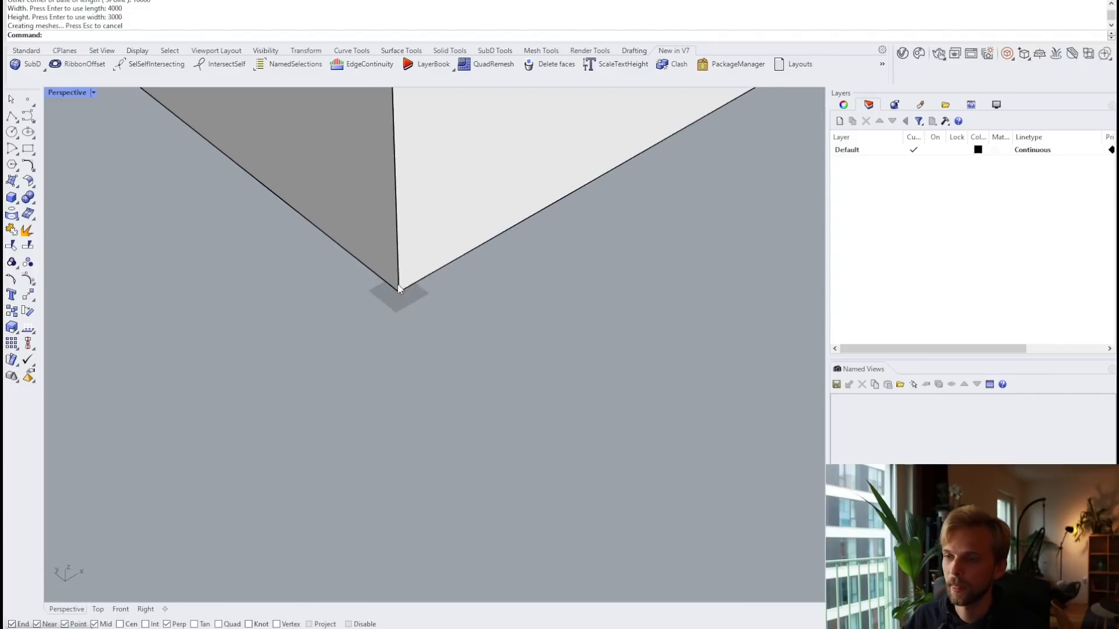
{"action": "scroll", "coordinate": [453, 223], "scroll_direction": "up", "scroll_amount": 10}
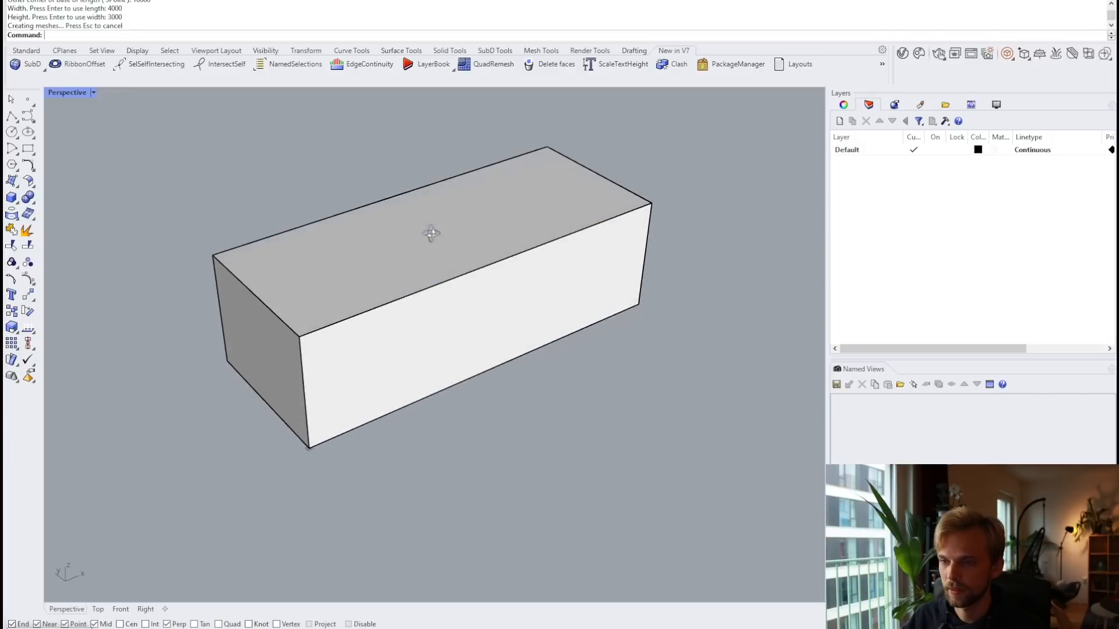
{"action": "left_click", "coordinate": [438, 260]}
Step: Copy the box upward and rotate the duplicate crosswise over the original
{"action": "right_click_drag", "start_coordinate": [438, 260], "coordinate": [457, 236]}
{"action": "left_click_drag", "start_coordinate": [458, 266], "coordinate": [459, 163], "text": "alt"}
{"action": "right_click_drag", "start_coordinate": [452, 185], "coordinate": [408, 228]}
{"action": "left_click_drag", "start_coordinate": [494, 214], "coordinate": [526, 209]}
{"action": "key", "text": "ctrl+z"}
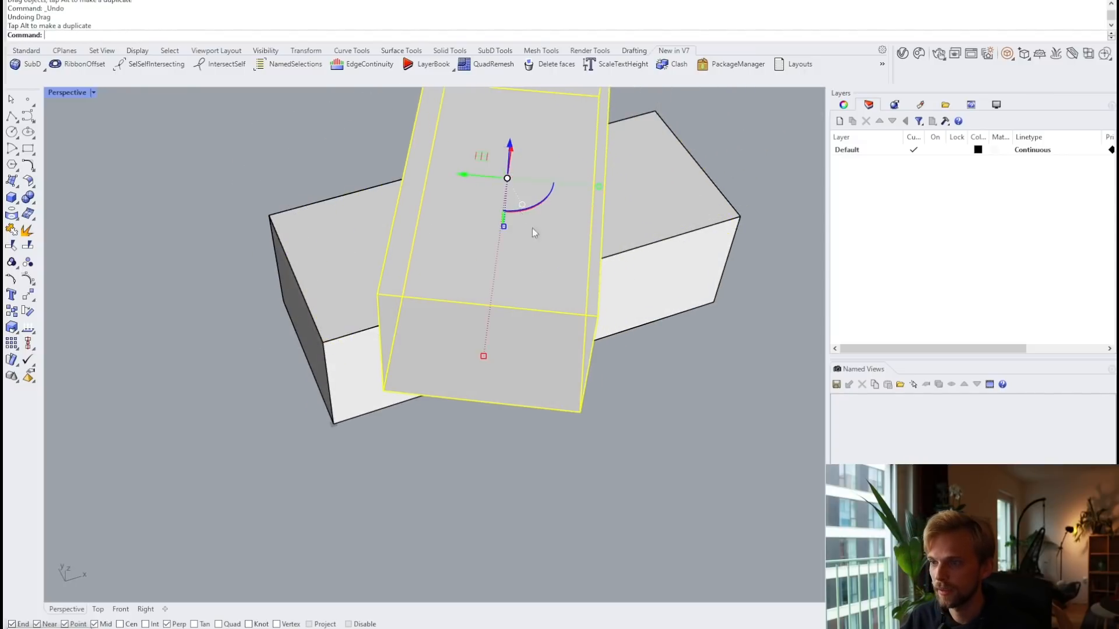
{"action": "left_click", "coordinate": [596, 378]}
{"action": "right_click_drag", "start_coordinate": [596, 379], "coordinate": [594, 293]}
Step: Select both boxes and merge them into one solid with BooleanUnion
{"action": "left_click", "coordinate": [445, 265]}
{"action": "right_click_drag", "start_coordinate": [445, 266], "coordinate": [313, 216]}
{"action": "left_click", "coordinate": [705, 352]}
{"action": "right_click_drag", "start_coordinate": [705, 352], "coordinate": [335, 250]}
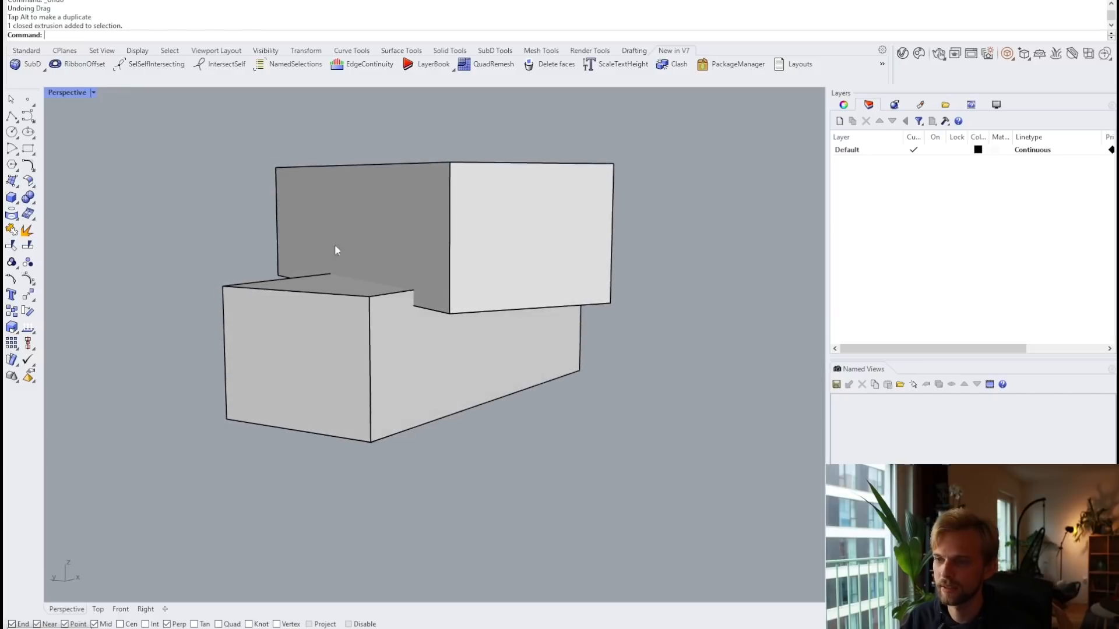
{"action": "left_click_drag", "start_coordinate": [526, 443], "coordinate": [362, 229]}
{"action": "type", "text": "booleanunion"}
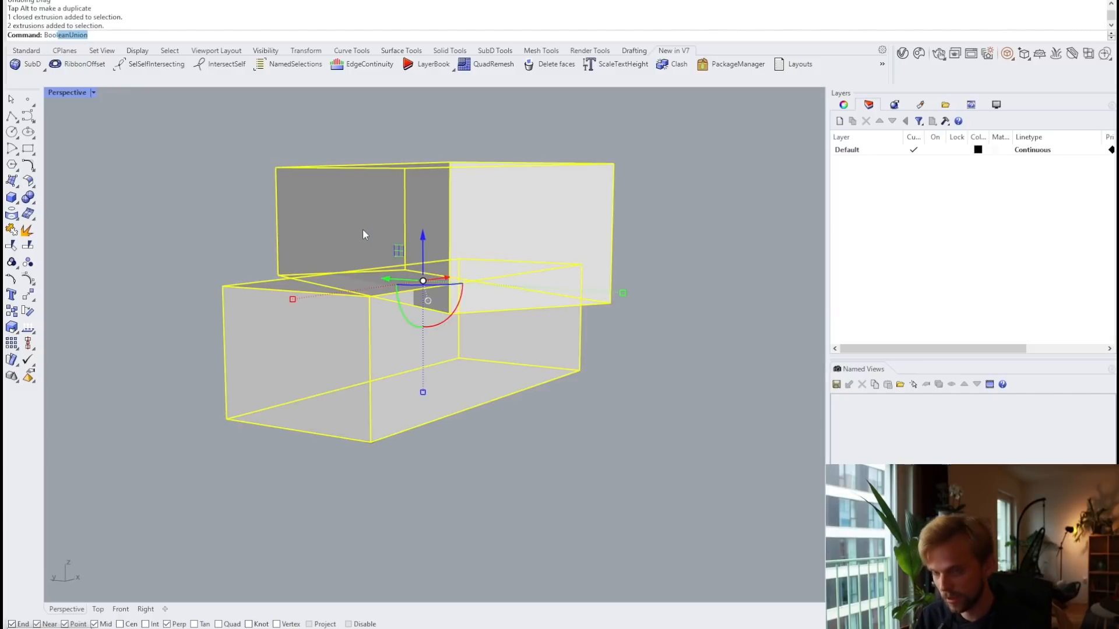
{"action": "key", "text": "Return"}
{"action": "mouse_move", "coordinate": [372, 237]}
{"action": "right_mouse_down"}
{"action": "mouse_move", "coordinate": [574, 259]}
{"action": "mouse_move", "coordinate": [150, 248]}
{"action": "mouse_move", "coordinate": [449, 243]}
{"action": "mouse_move", "coordinate": [350, 245]}
{"action": "mouse_move", "coordinate": [332, 225]}
{"action": "mouse_move", "coordinate": [493, 275]}
{"action": "mouse_move", "coordinate": [444, 282]}
{"action": "right_mouse_up"}
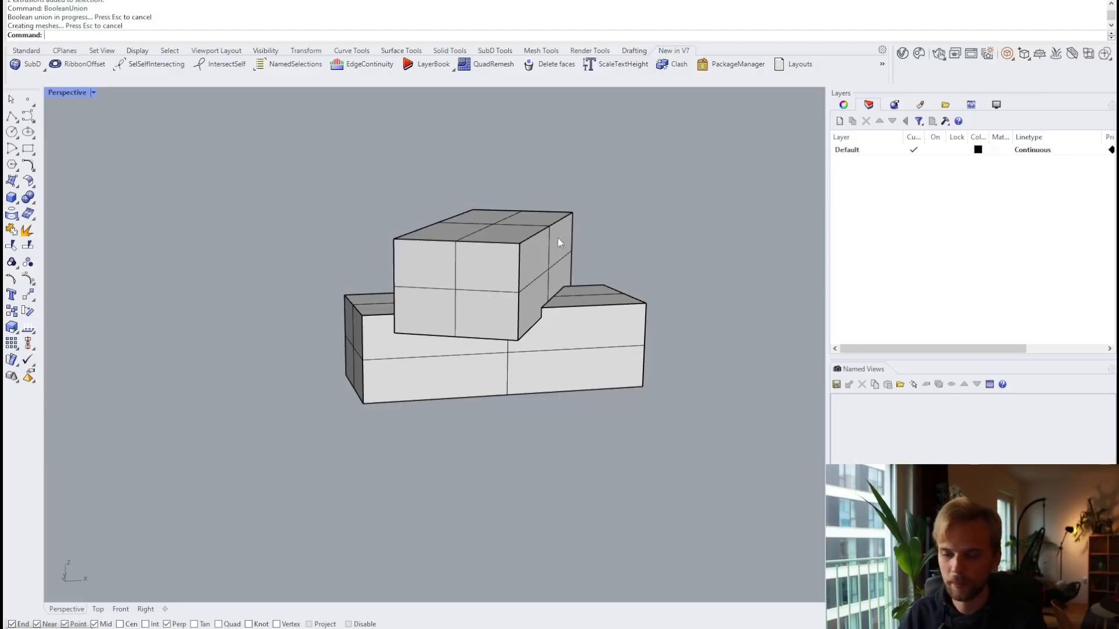
Step: Start the Shell command on the merged solid with a wall thickness of 300
{"action": "right_click_drag", "start_coordinate": [560, 237], "coordinate": [621, 245]}
{"action": "right_click_drag", "start_coordinate": [551, 270], "coordinate": [386, 208]}
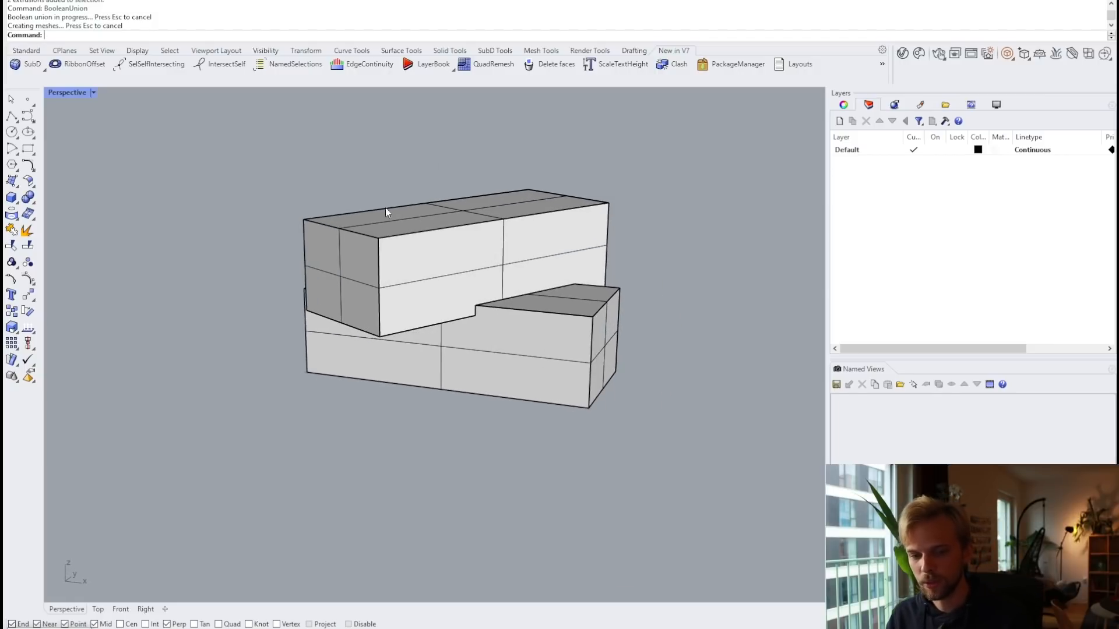
{"action": "mouse_move", "coordinate": [508, 250]}
{"action": "right_mouse_down"}
{"action": "mouse_move", "coordinate": [391, 248]}
{"action": "mouse_move", "coordinate": [452, 260]}
{"action": "mouse_move", "coordinate": [500, 253]}
{"action": "right_mouse_up"}
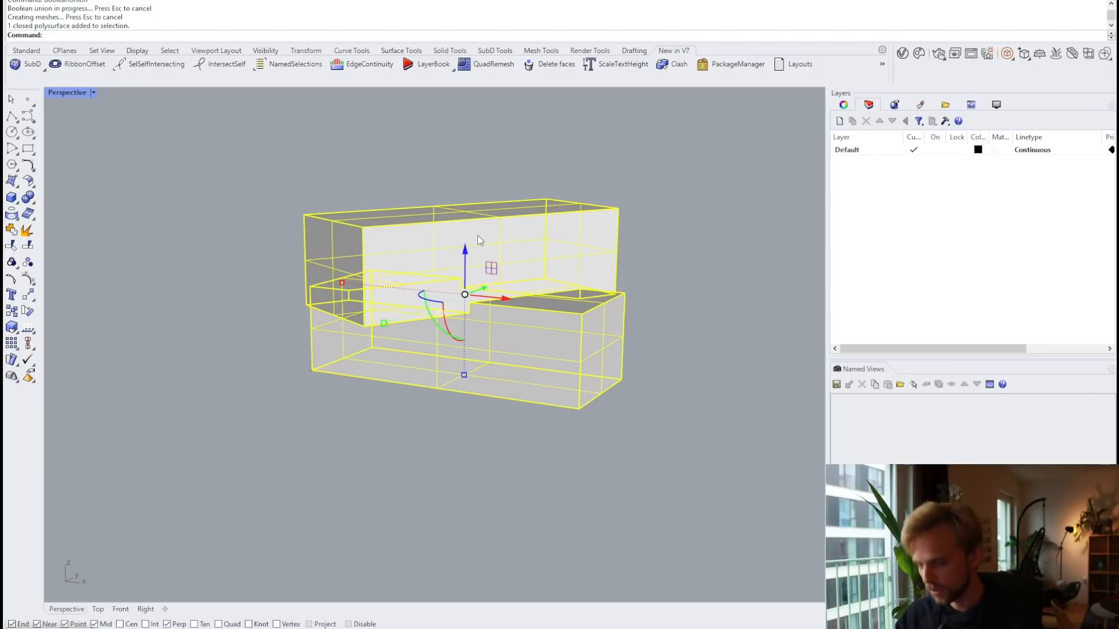
{"action": "key", "text": "Escape"}
{"action": "type", "text": "Shell"}
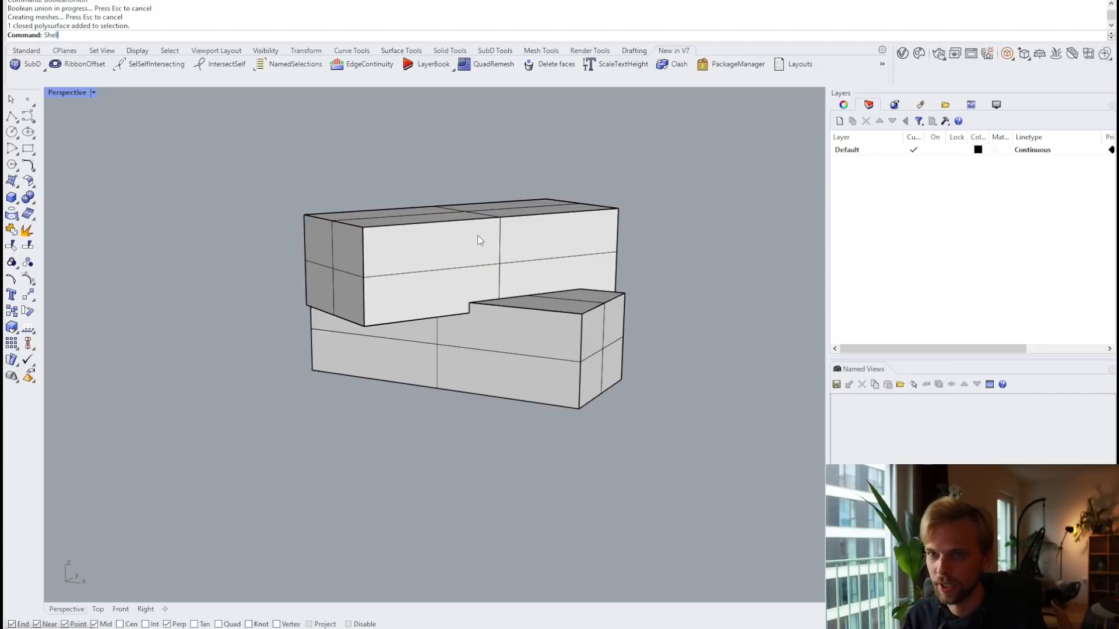
{"action": "key", "text": "Return"}
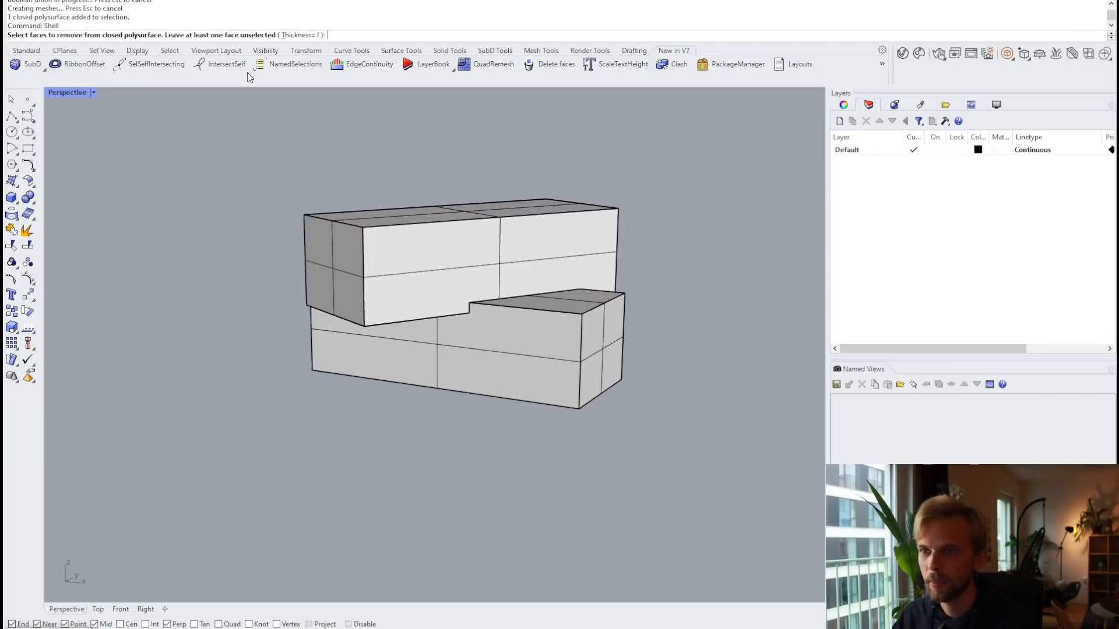
{"action": "left_click", "coordinate": [299, 35]}
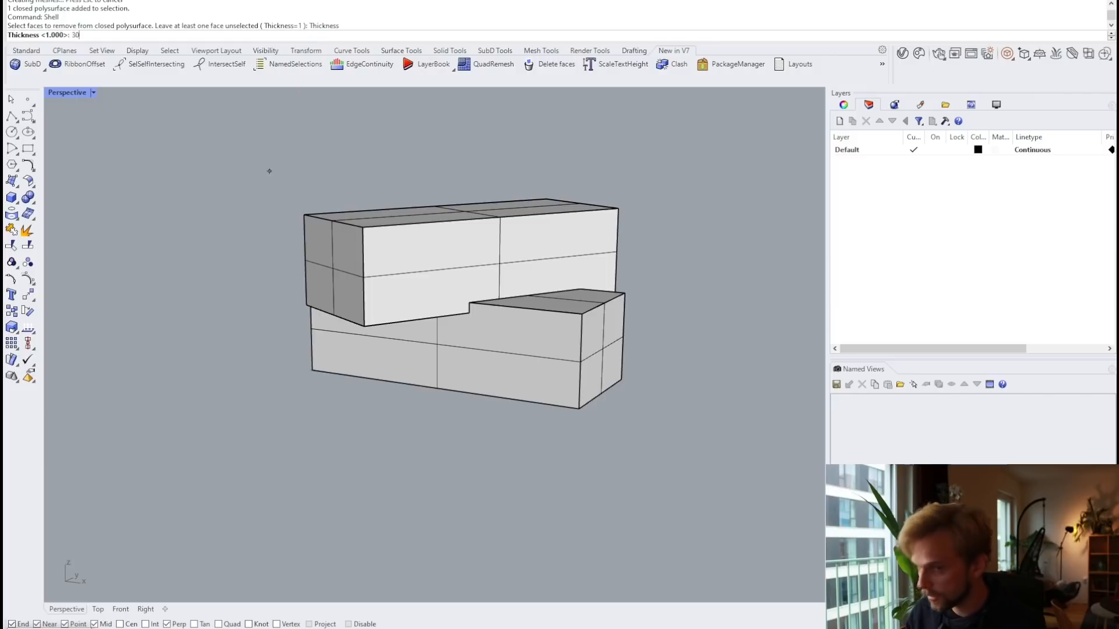
{"action": "type", "text": "300"}
{"action": "key", "text": "Return"}
Step: Pick the three end faces to leave open and complete the shell
{"action": "right_click_drag", "start_coordinate": [396, 154], "coordinate": [449, 206]}
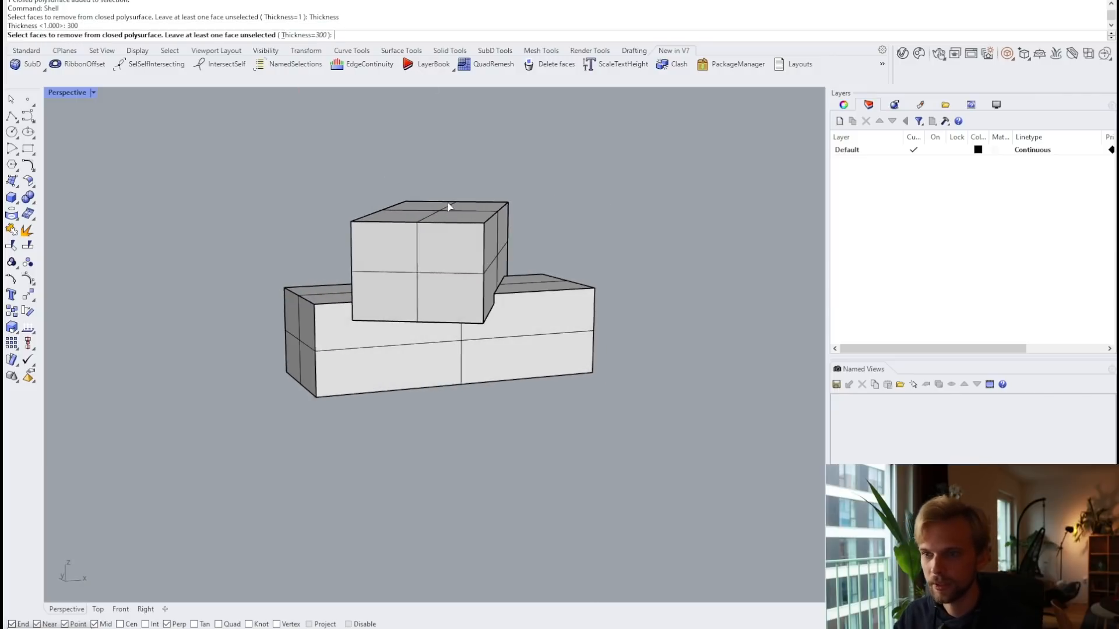
{"action": "left_click", "coordinate": [423, 270]}
{"action": "right_click_drag", "start_coordinate": [630, 259], "coordinate": [502, 318]}
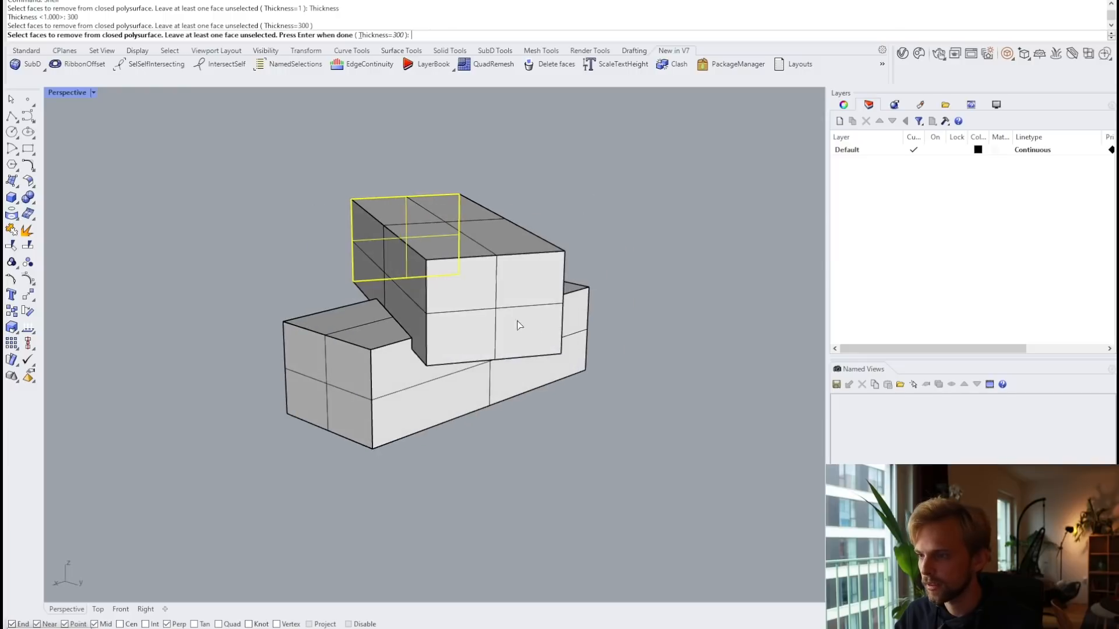
{"action": "left_click", "coordinate": [518, 322]}
{"action": "left_click", "coordinate": [383, 361]}
{"action": "right_click_drag", "start_coordinate": [378, 364], "coordinate": [342, 354]}
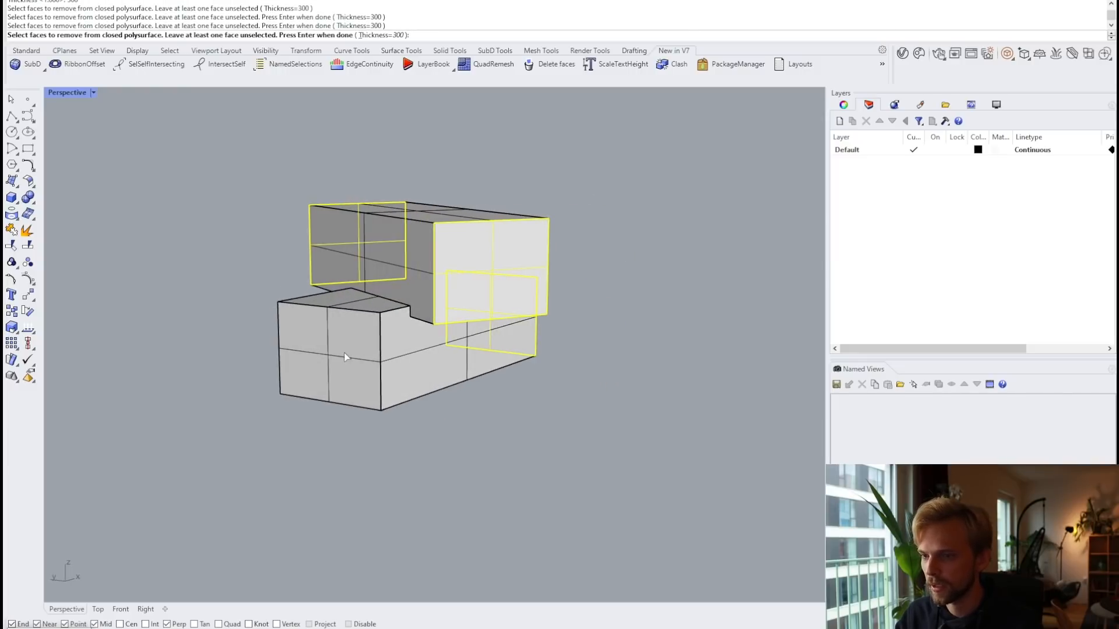
{"action": "key", "text": "Return"}
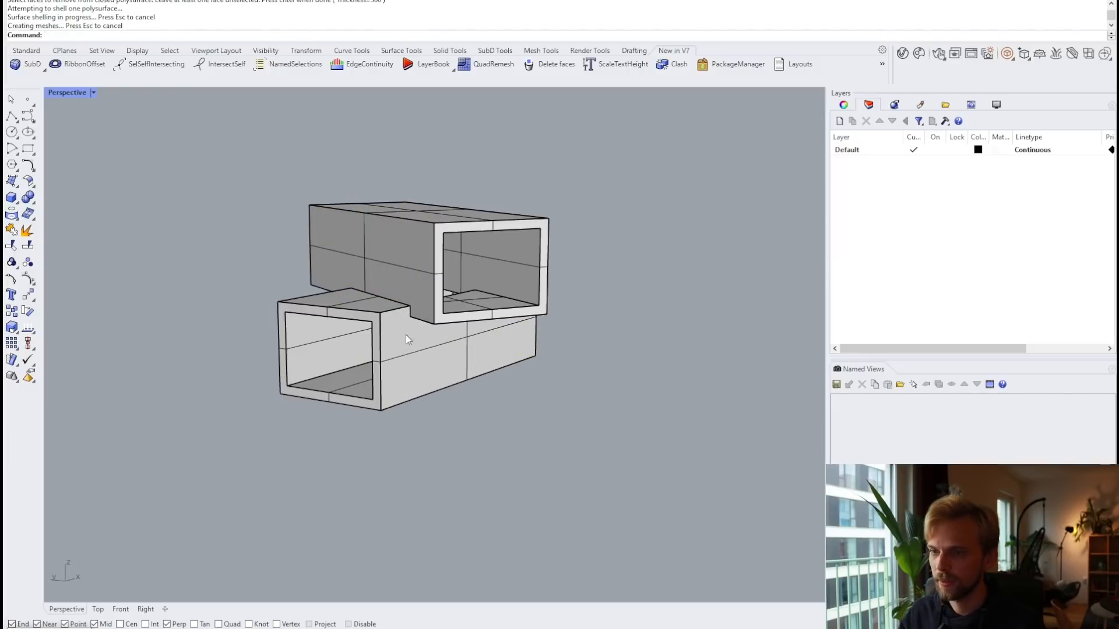
{"action": "right_click_drag", "start_coordinate": [405, 334], "coordinate": [520, 324]}
Step: Draw a new solid box beside the shelled tubes by picking two base corners and a height
{"action": "right_click_drag", "start_coordinate": [649, 310], "coordinate": [233, 268]}
{"action": "left_click", "coordinate": [11, 211]}
{"action": "left_click", "coordinate": [12, 199]}
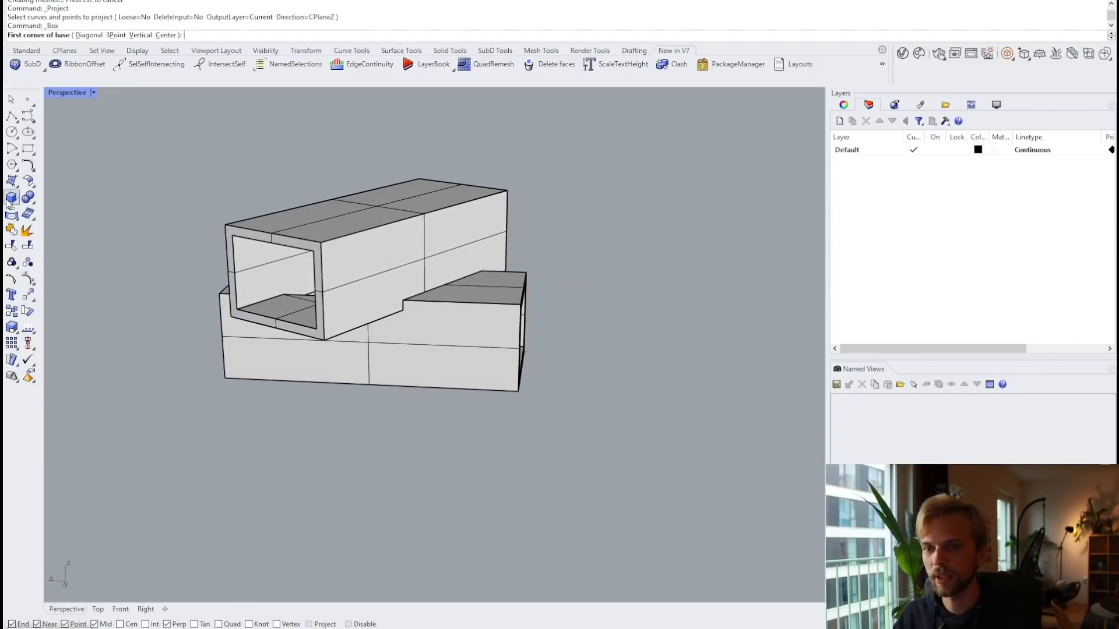
{"action": "right_click_drag", "start_coordinate": [484, 315], "coordinate": [335, 327]}
{"action": "scroll", "coordinate": [503, 359], "scroll_direction": "up", "scroll_amount": 3}
{"action": "left_click", "coordinate": [533, 377]}
{"action": "mouse_move", "coordinate": [533, 378]}
{"action": "right_mouse_down"}
{"action": "mouse_move", "coordinate": [618, 382]}
{"action": "mouse_move", "coordinate": [537, 373]}
{"action": "right_mouse_up"}
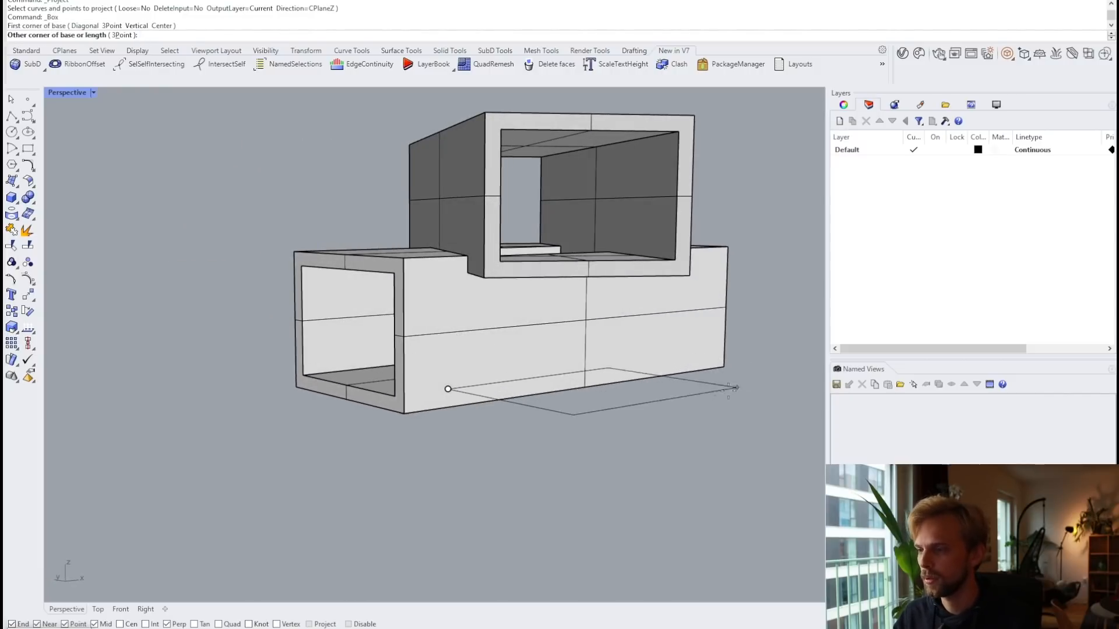
{"action": "left_click", "coordinate": [697, 391]}
{"action": "left_click", "coordinate": [699, 299]}
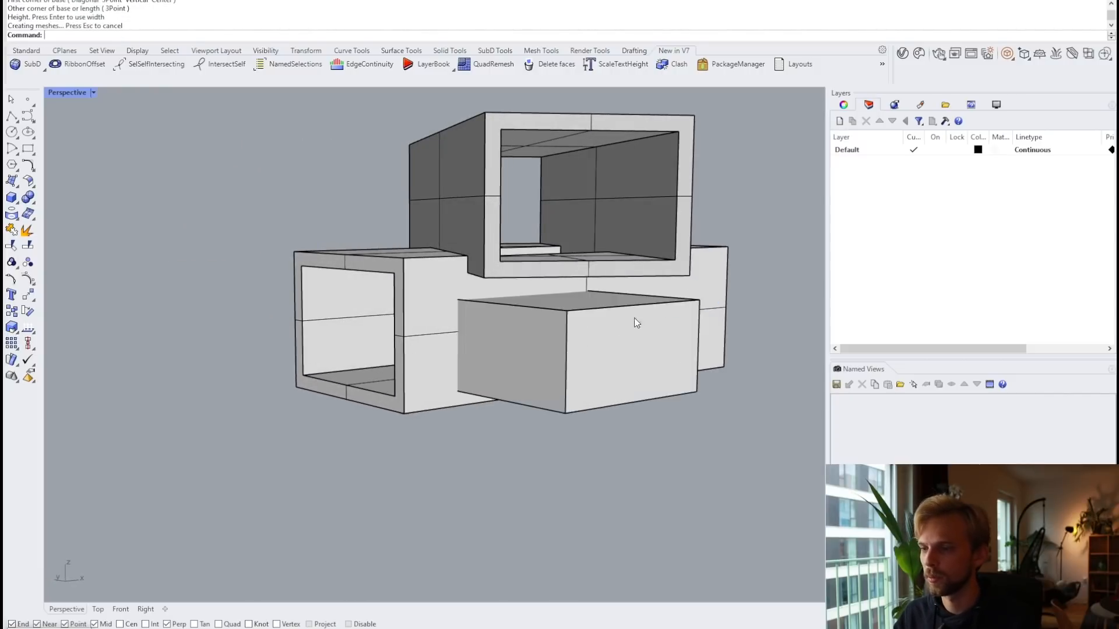
Step: Duplicate the box alongside the original and narrow the copy with the gumball
{"action": "right_click_drag", "start_coordinate": [634, 317], "coordinate": [670, 343]}
{"action": "left_click", "coordinate": [533, 322]}
{"action": "right_click_drag", "start_coordinate": [534, 322], "coordinate": [469, 379]}
{"action": "left_click_drag", "start_coordinate": [467, 373], "coordinate": [665, 390], "text": "alt"}
{"action": "left_click_drag", "start_coordinate": [722, 452], "coordinate": [702, 397]}
{"action": "left_click", "coordinate": [626, 402]}
{"action": "key", "text": "Escape"}
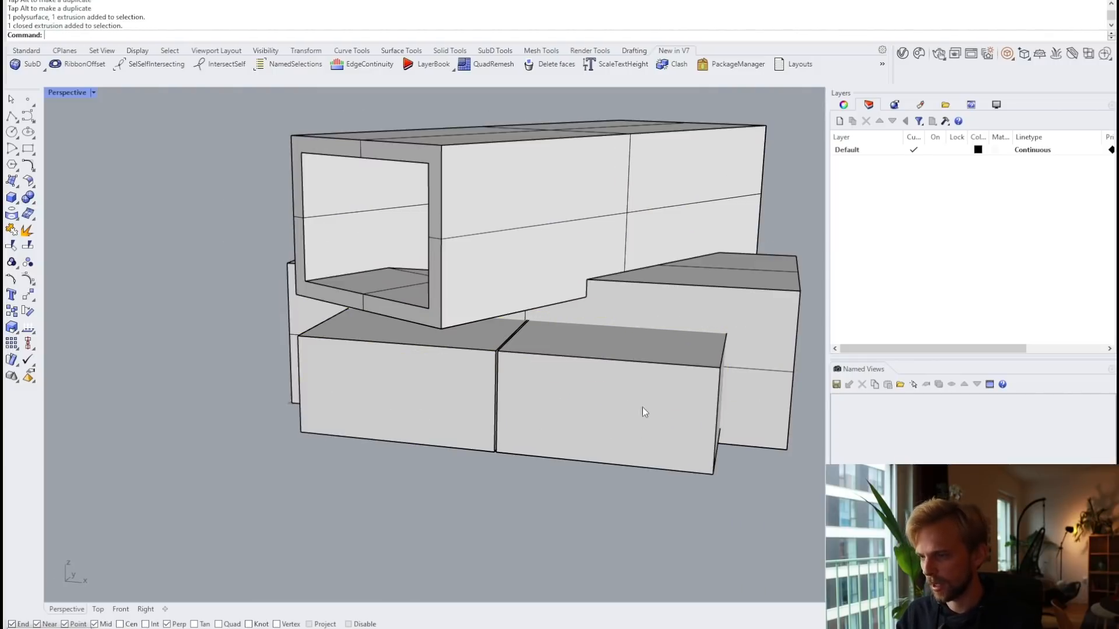
{"action": "left_click", "coordinate": [644, 410]}
{"action": "right_click_drag", "start_coordinate": [647, 413], "coordinate": [573, 381], "text": "shift"}
{"action": "left_click_drag", "start_coordinate": [442, 343], "coordinate": [471, 296]}
{"action": "left_click", "coordinate": [515, 433]}
Step: Move the two boxes into place and duplicate both to the right
{"action": "left_click", "coordinate": [509, 408]}
{"action": "left_click", "coordinate": [376, 363], "text": "shift"}
{"action": "right_click_drag", "start_coordinate": [471, 297], "coordinate": [397, 284]}
{"action": "scroll", "coordinate": [383, 320], "scroll_direction": "down", "scroll_amount": 4}
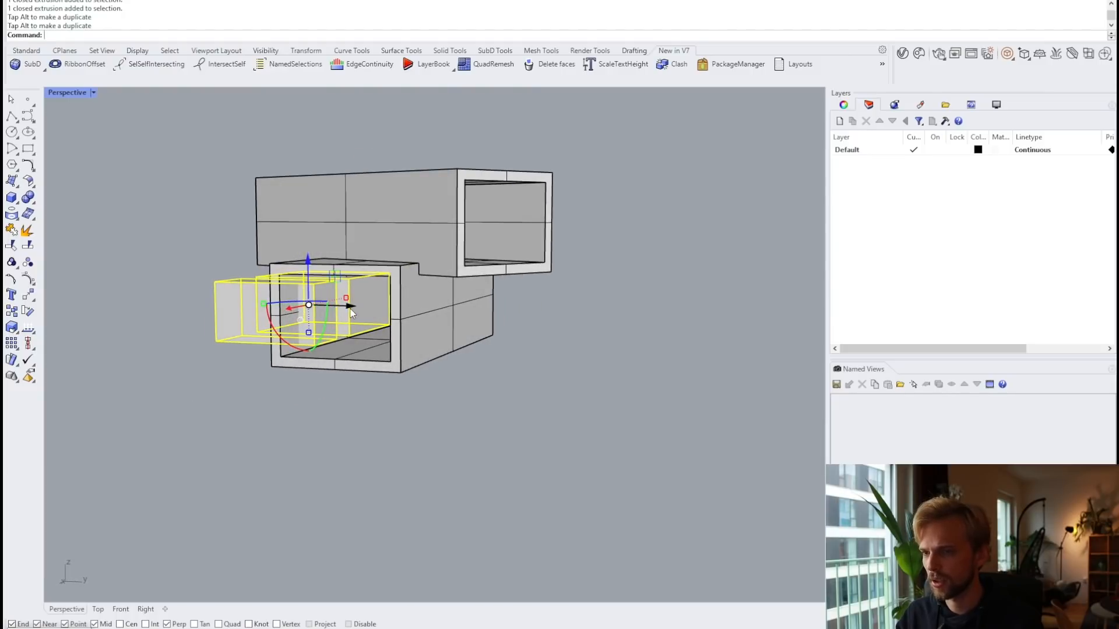
{"action": "left_click_drag", "start_coordinate": [350, 306], "coordinate": [502, 337], "text": "alt"}
{"action": "left_click", "coordinate": [536, 349]}
Step: Narrow the right box and shorten the left box's height
{"action": "right_click_drag", "start_coordinate": [536, 350], "coordinate": [382, 360]}
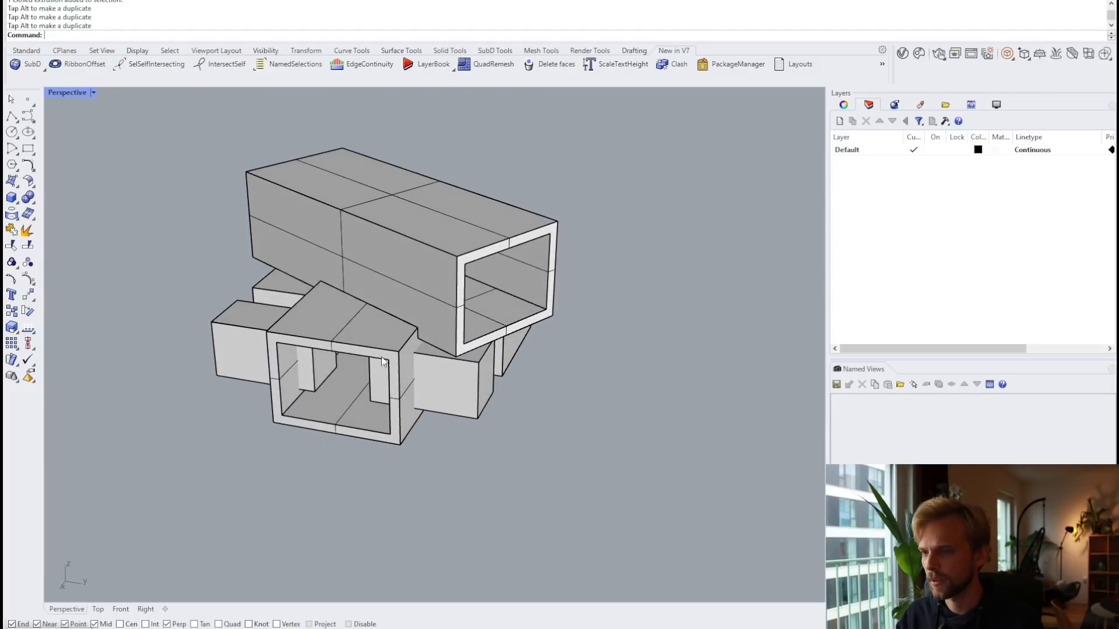
{"action": "right_click_drag", "start_coordinate": [548, 372], "coordinate": [475, 328]}
{"action": "left_click", "coordinate": [475, 328]}
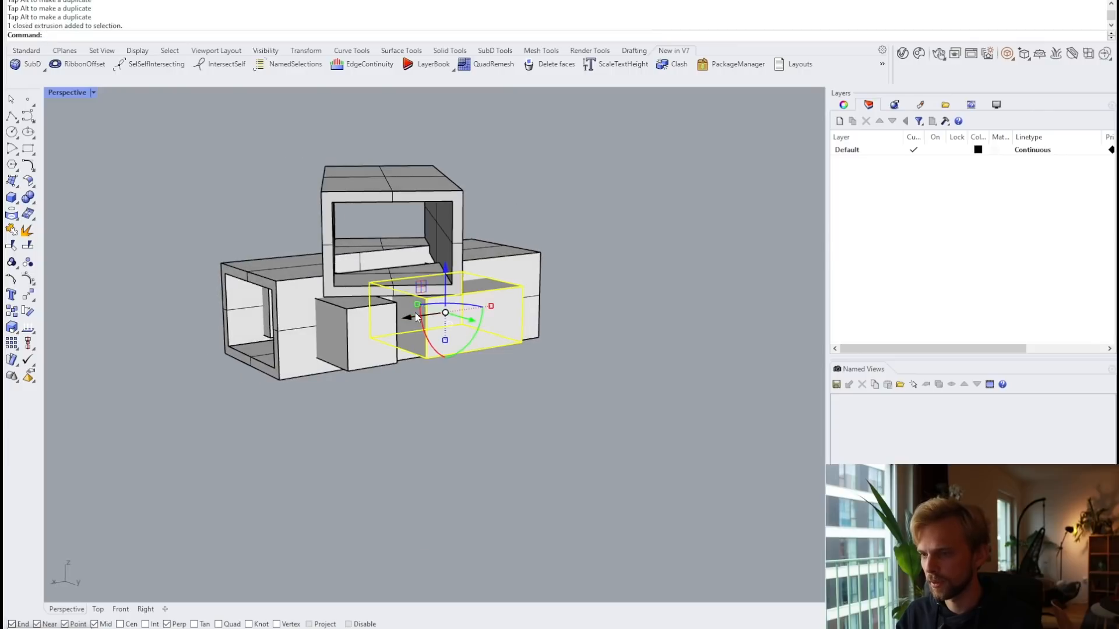
{"action": "left_click_drag", "start_coordinate": [492, 306], "coordinate": [473, 311]}
{"action": "left_click", "coordinate": [359, 340]}
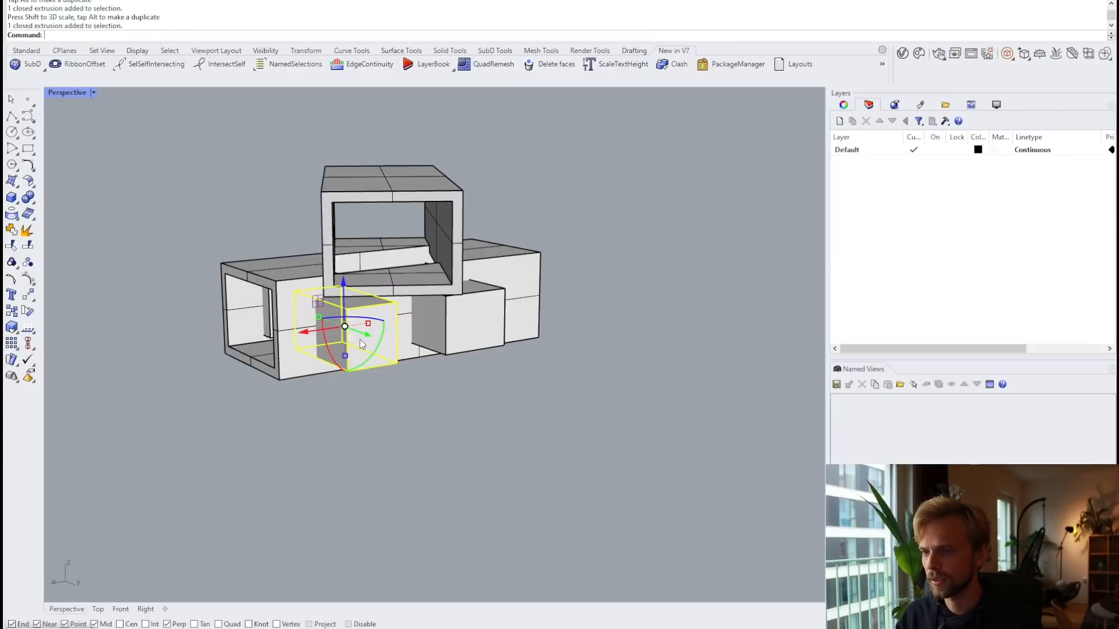
{"action": "left_click_drag", "start_coordinate": [345, 356], "coordinate": [344, 346]}
{"action": "left_click", "coordinate": [452, 422]}
Step: Copy the left box up onto the long tube, then delete the extra copy
{"action": "right_click_drag", "start_coordinate": [376, 361], "coordinate": [523, 376]}
{"action": "right_click_drag", "start_coordinate": [311, 346], "coordinate": [351, 336]}
{"action": "left_click", "coordinate": [371, 342]}
{"action": "left_click_drag", "start_coordinate": [351, 338], "coordinate": [362, 259]}
{"action": "key", "text": "alt"}
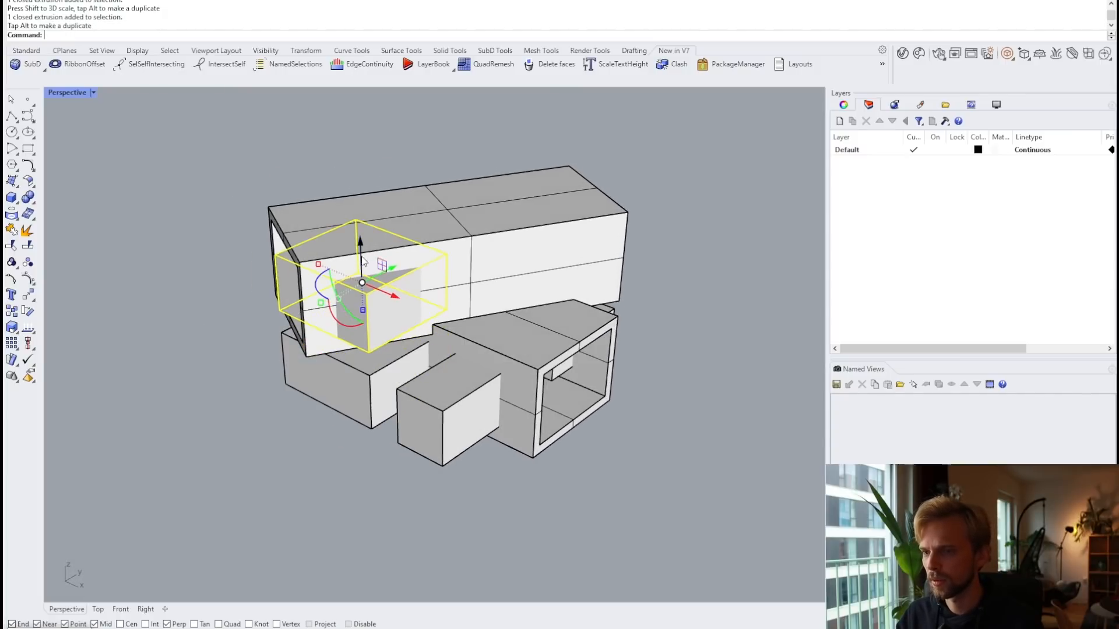
{"action": "key", "text": "Delete"}
{"action": "right_click_drag", "start_coordinate": [360, 260], "coordinate": [409, 269]}
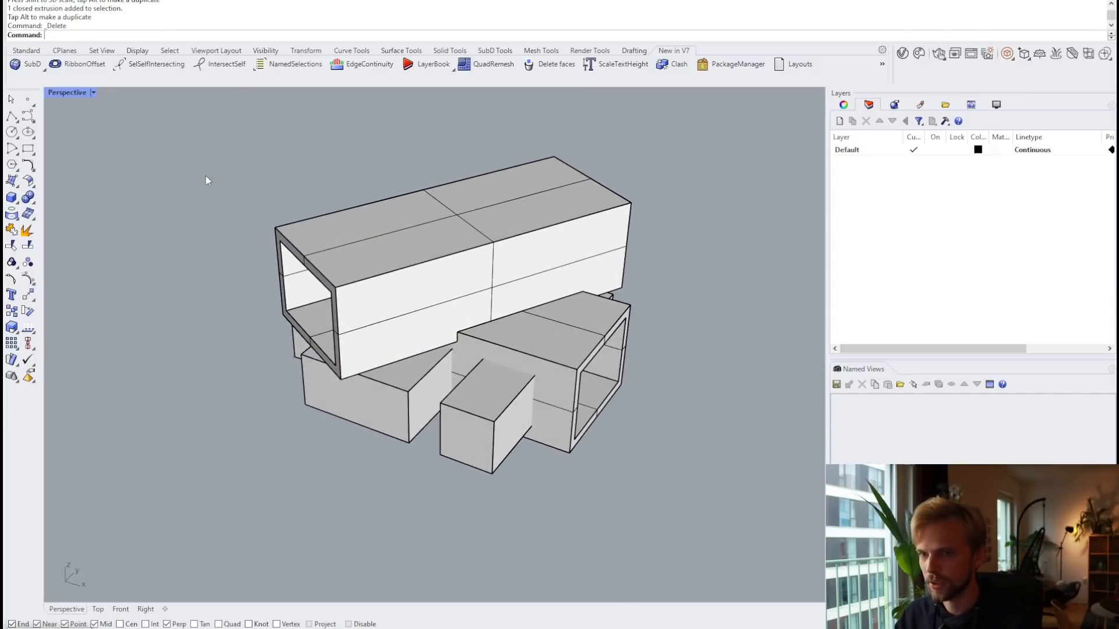
Step: Draw a box from an edge inside the long upper tube
{"action": "left_click", "coordinate": [11, 197]}
{"action": "right_click_drag", "start_coordinate": [190, 280], "coordinate": [260, 263]}
{"action": "left_click", "coordinate": [116, 35]}
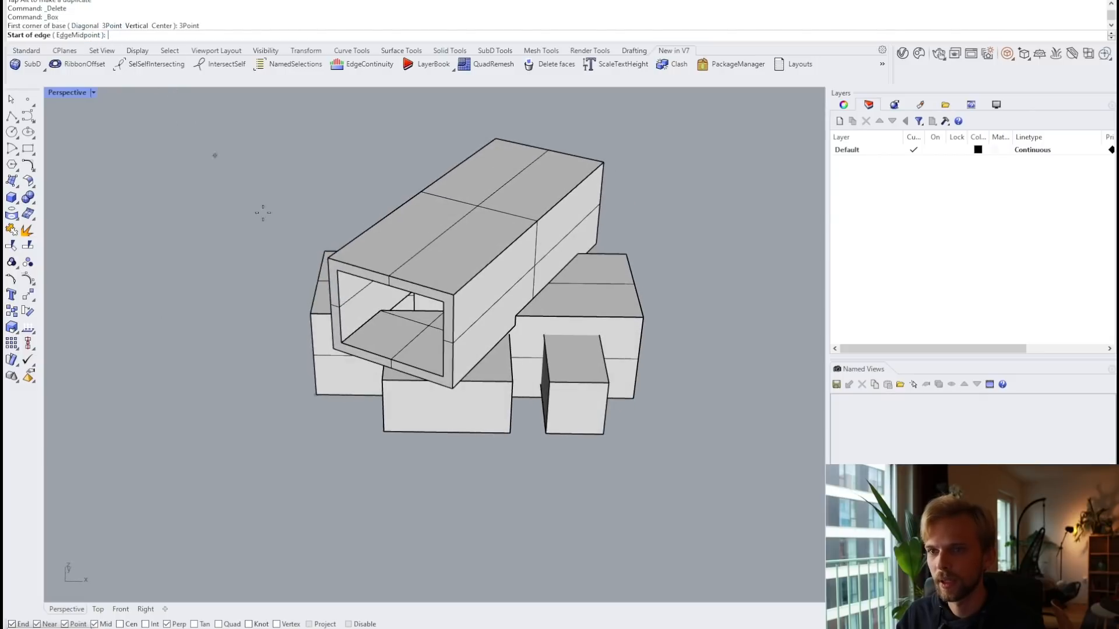
{"action": "left_click", "coordinate": [341, 342]}
{"action": "left_click", "coordinate": [383, 356]}
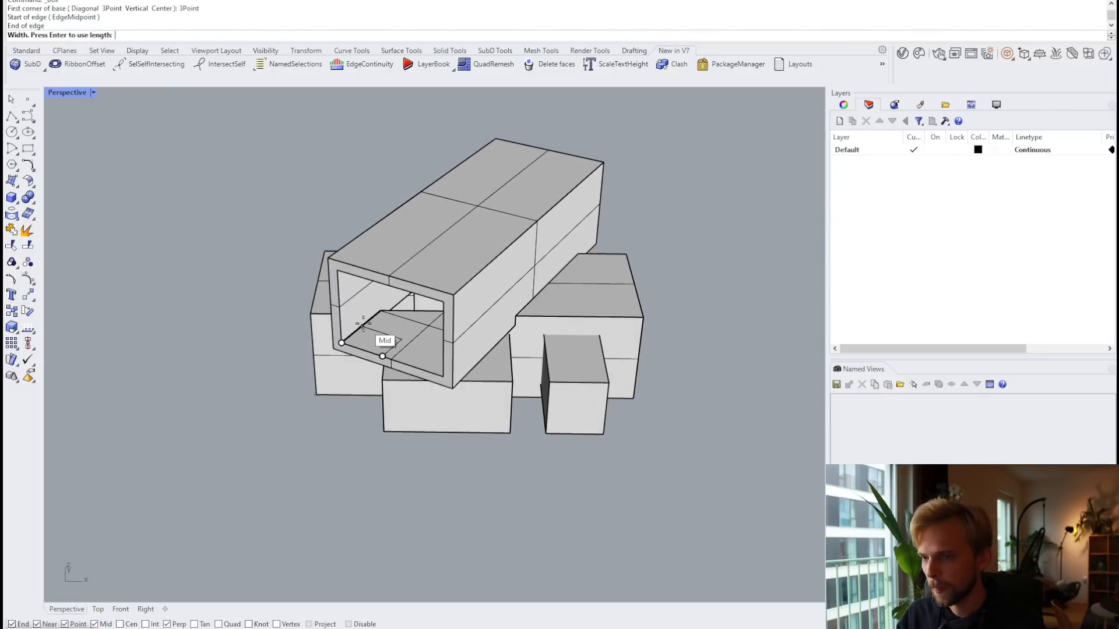
{"action": "left_click", "coordinate": [362, 326]}
{"action": "left_click", "coordinate": [366, 279]}
Step: Move the new box upward into the tube's facade wall
{"action": "left_click", "coordinate": [367, 316]}
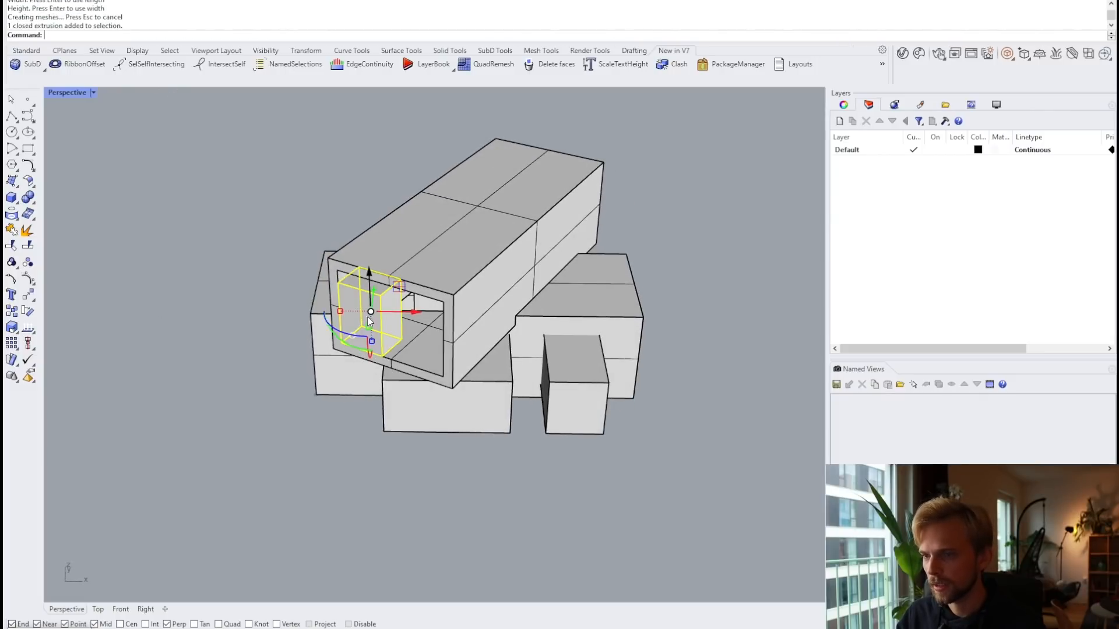
{"action": "right_click_drag", "start_coordinate": [378, 316], "coordinate": [415, 341]}
{"action": "scroll", "coordinate": [431, 345], "scroll_direction": "up", "scroll_amount": 3}
{"action": "left_click_drag", "start_coordinate": [436, 344], "coordinate": [410, 227]}
Step: Widen the box with Scale1D so it spans more of the wall
{"action": "right_click_drag", "start_coordinate": [409, 274], "coordinate": [534, 233]}
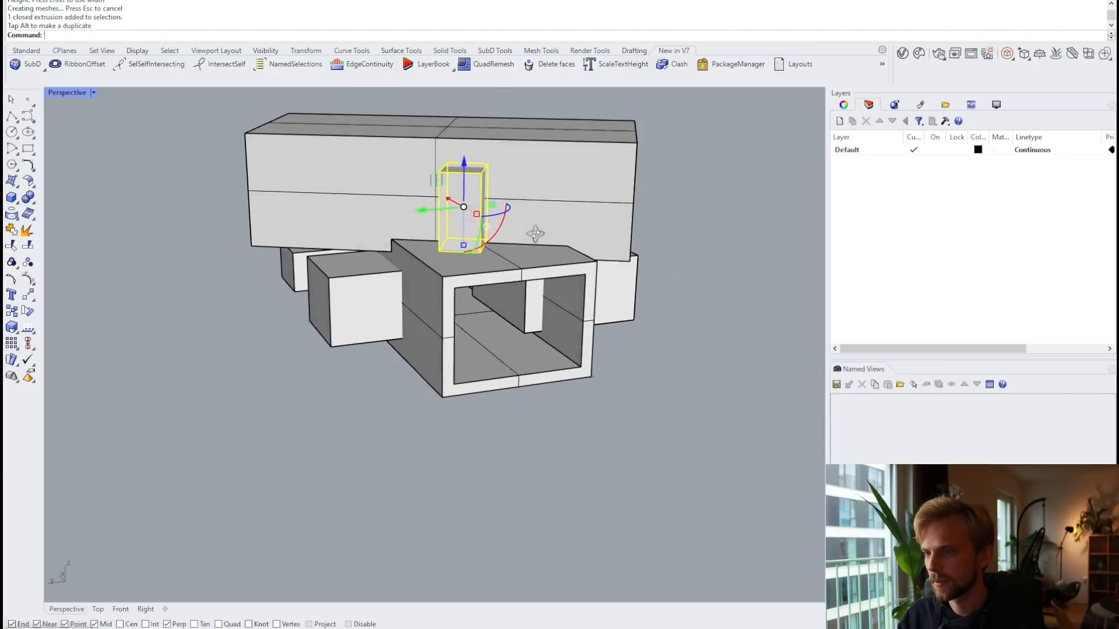
{"action": "scroll", "coordinate": [447, 206], "scroll_direction": "up", "scroll_amount": 5}
{"action": "key", "text": "Escape"}
{"action": "right_click_drag", "start_coordinate": [460, 215], "coordinate": [460, 253]}
{"action": "left_click", "coordinate": [459, 225]}
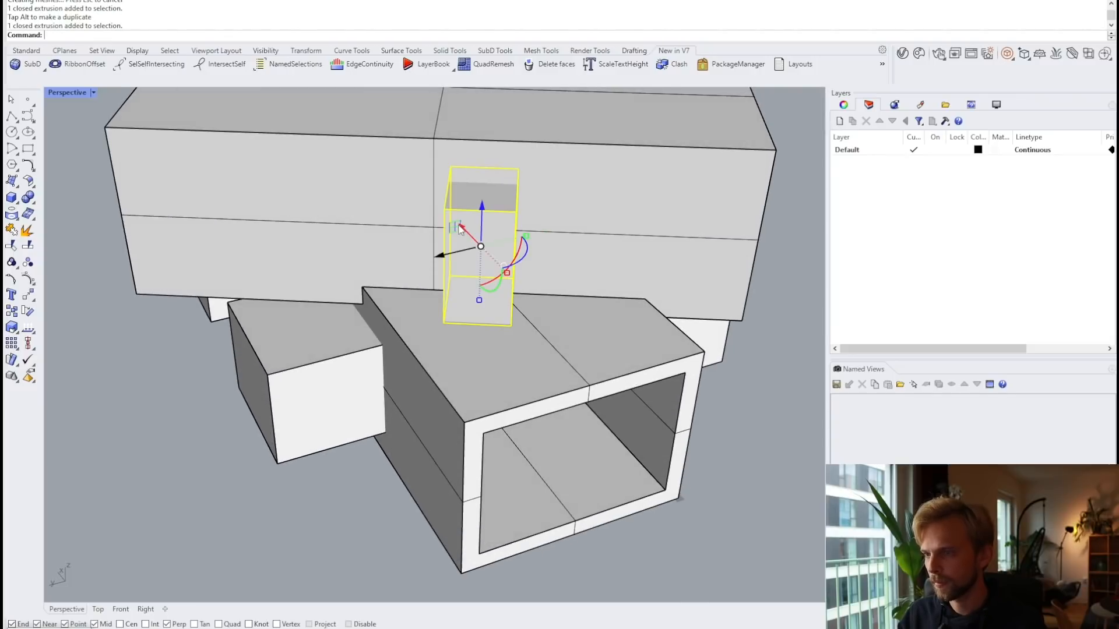
{"action": "type", "text": "Scla"}
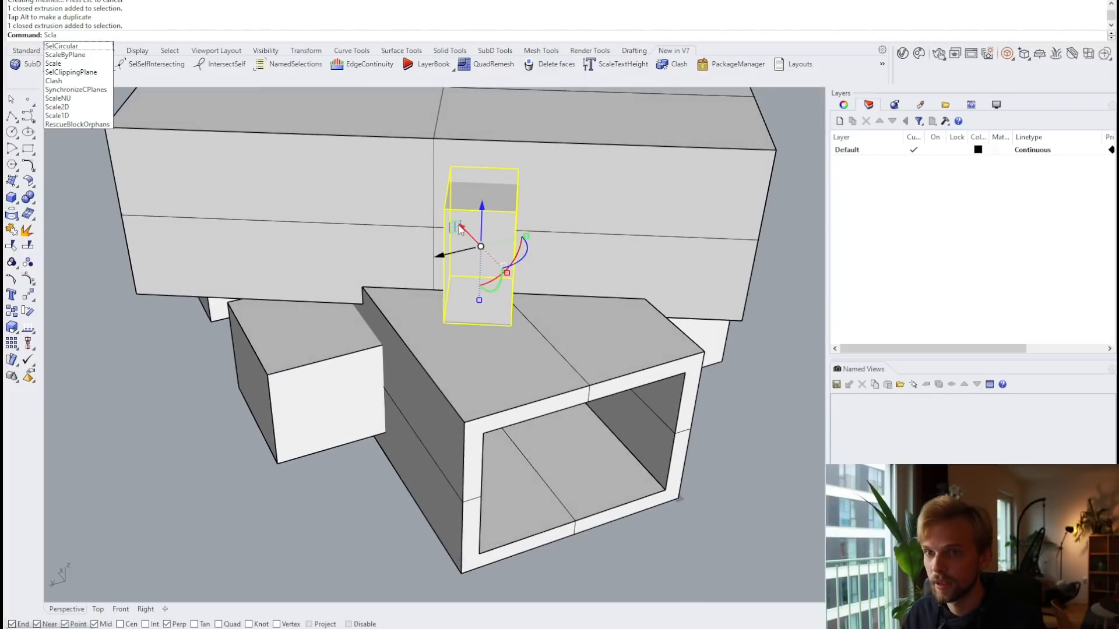
{"action": "key", "text": "BackSpace"}
{"action": "key", "text": "BackSpace"}
{"action": "type", "text": "ale1D"}
{"action": "key", "text": "Return"}
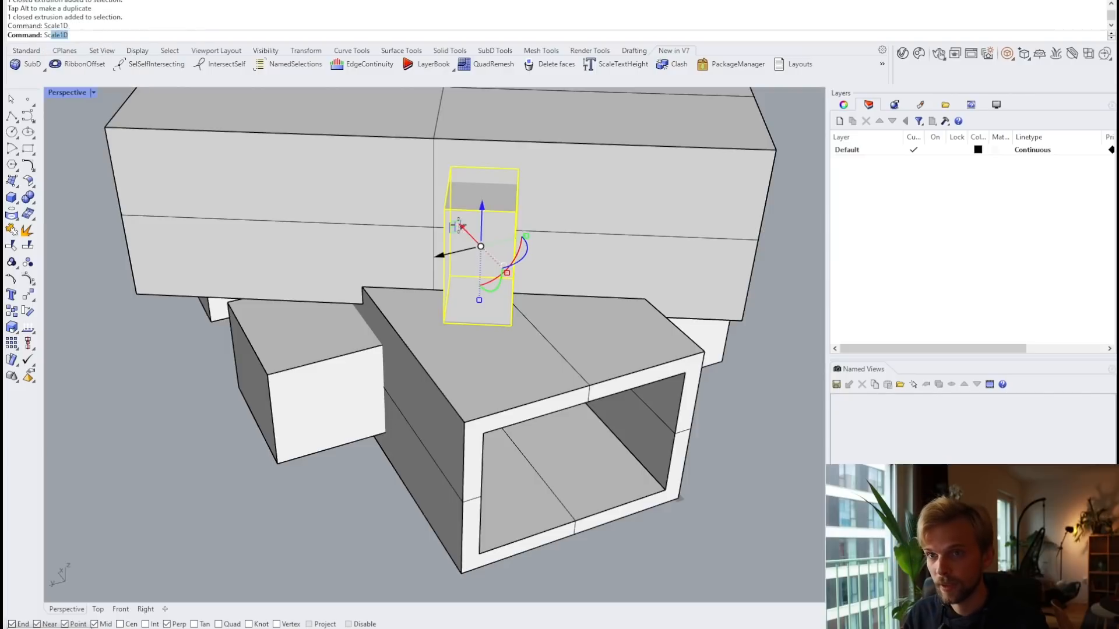
{"action": "left_click", "coordinate": [481, 210]}
{"action": "left_click", "coordinate": [445, 207]}
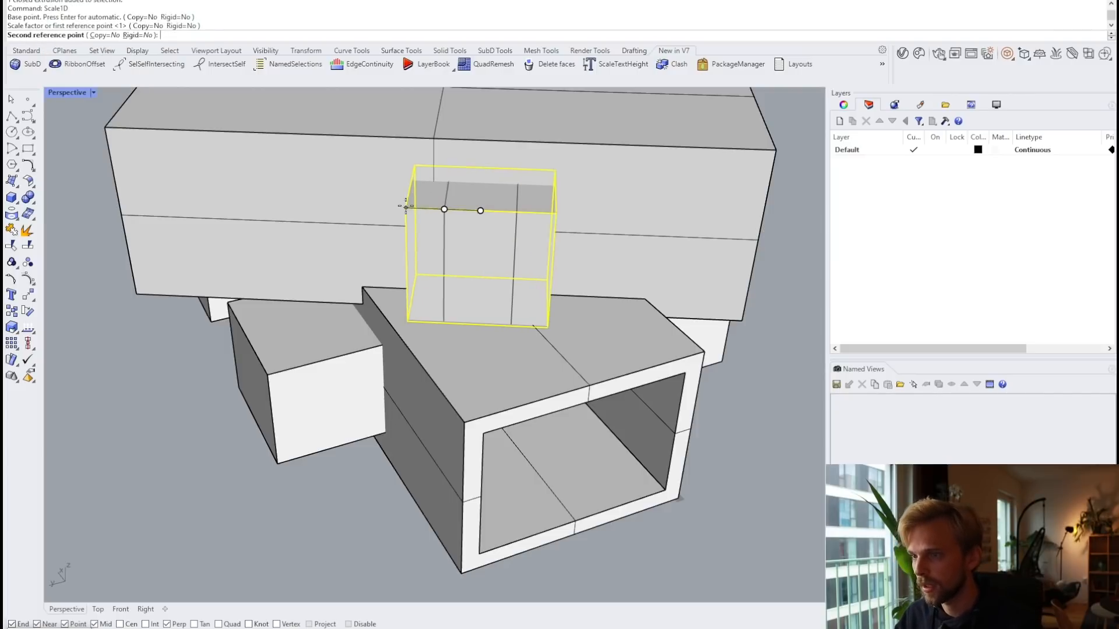
{"action": "left_click", "coordinate": [400, 207]}
Step: Raise the widened box slightly with the Gumball Z arrow
{"action": "key", "text": "Escape"}
{"action": "left_click", "coordinate": [497, 232]}
{"action": "right_click_drag", "start_coordinate": [497, 232], "coordinate": [471, 192]}
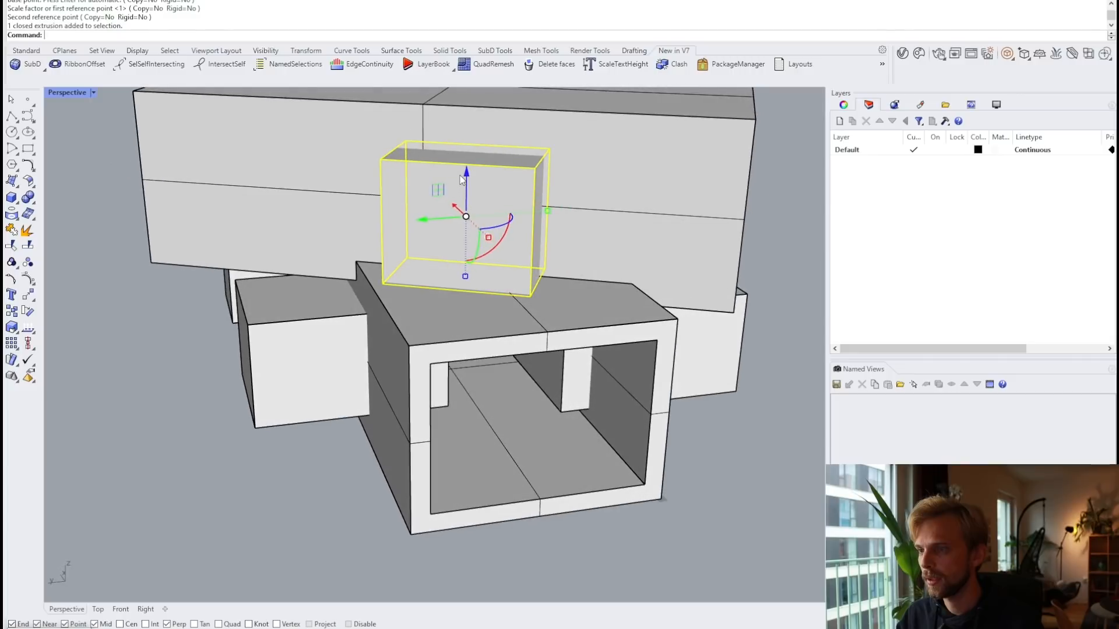
{"action": "left_click_drag", "start_coordinate": [466, 175], "coordinate": [470, 152]}
{"action": "key", "text": "Escape"}
Step: Select the large massing polysurface from a front-left view
{"action": "right_click_drag", "start_coordinate": [572, 198], "coordinate": [385, 180]}
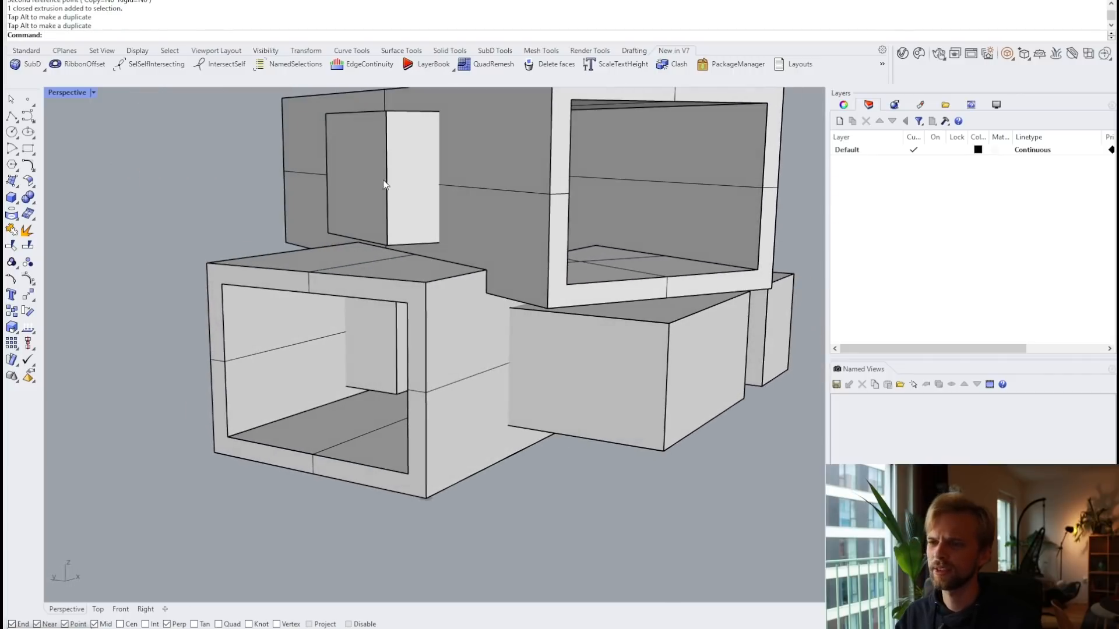
{"action": "right_click_drag", "start_coordinate": [442, 231], "coordinate": [350, 239]}
{"action": "scroll", "coordinate": [499, 237], "scroll_direction": "down", "scroll_amount": 5}
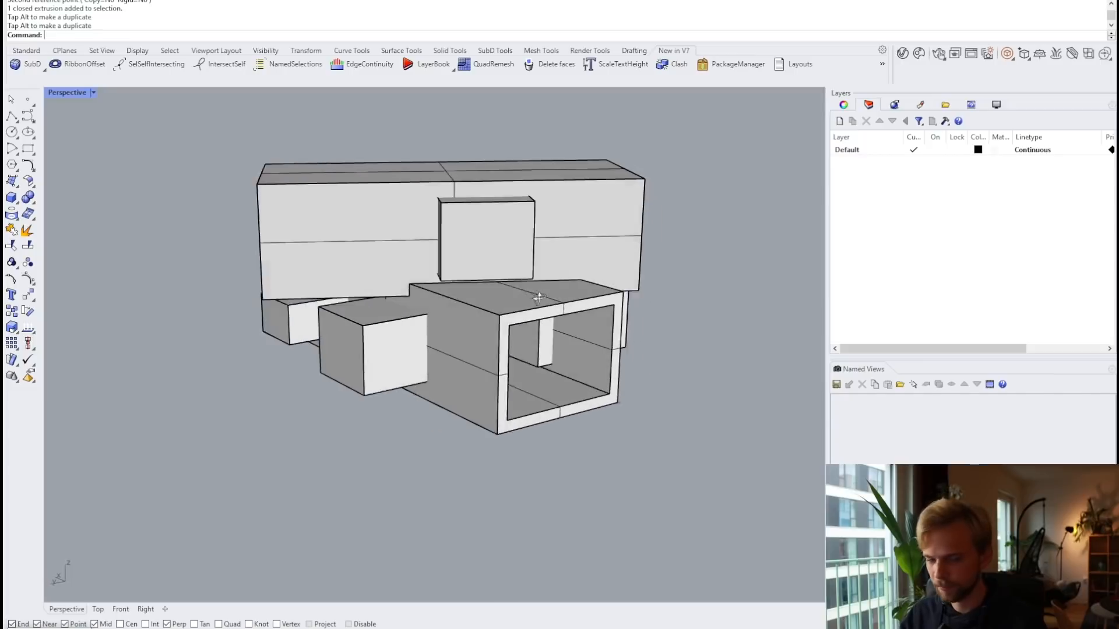
{"action": "left_click", "coordinate": [333, 229]}
Step: Start BooleanDifference with the upper and lower shells as the bodies to cut
{"action": "type", "text": "Boo"}
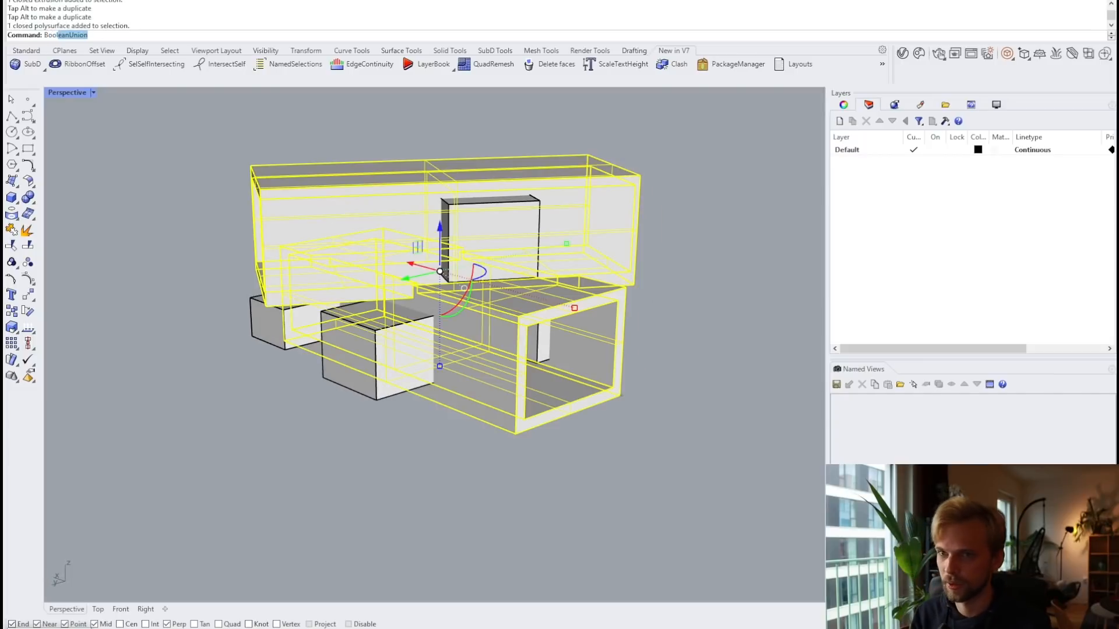
{"action": "type", "text": "l"}
{"action": "key", "text": "Return"}
{"action": "key", "text": "Escape"}
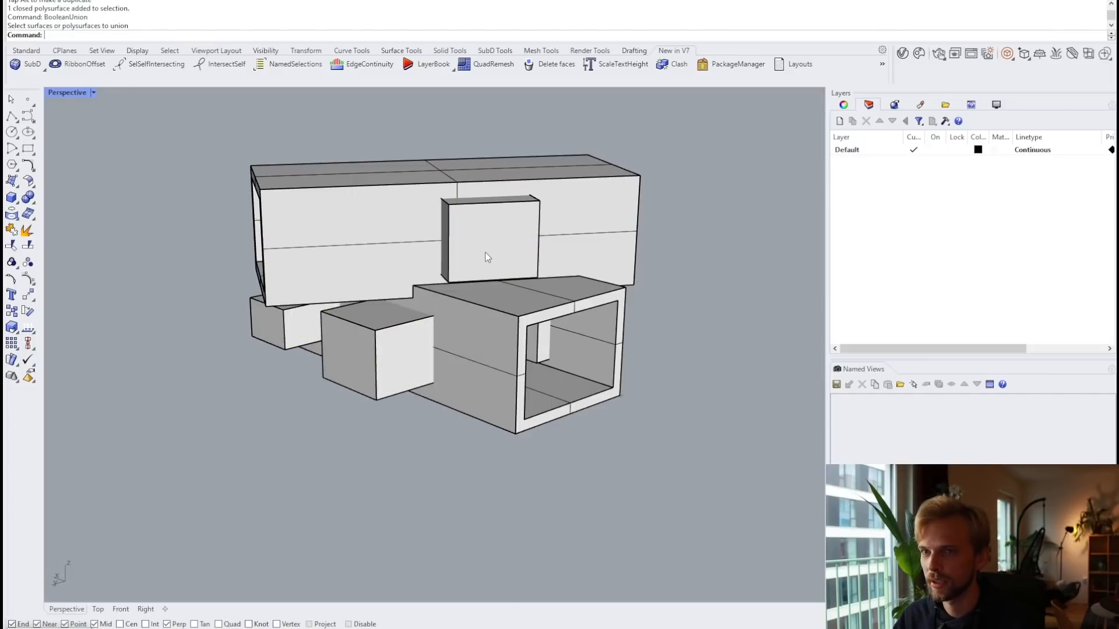
{"action": "type", "text": "BooleanDifference"}
{"action": "key", "text": "Return"}
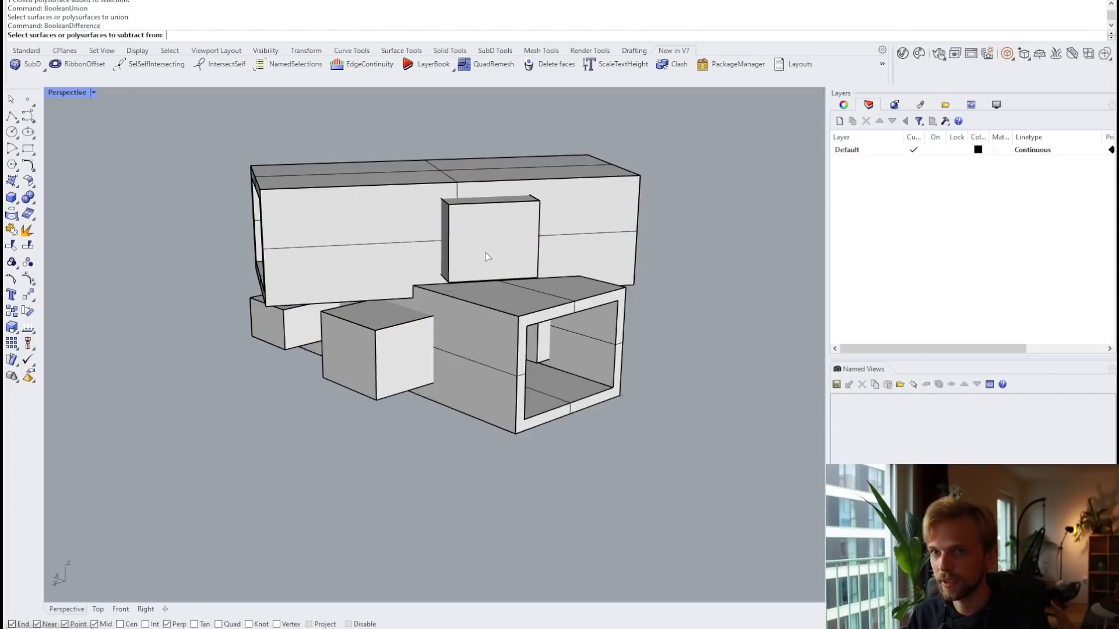
{"action": "left_click", "coordinate": [376, 227]}
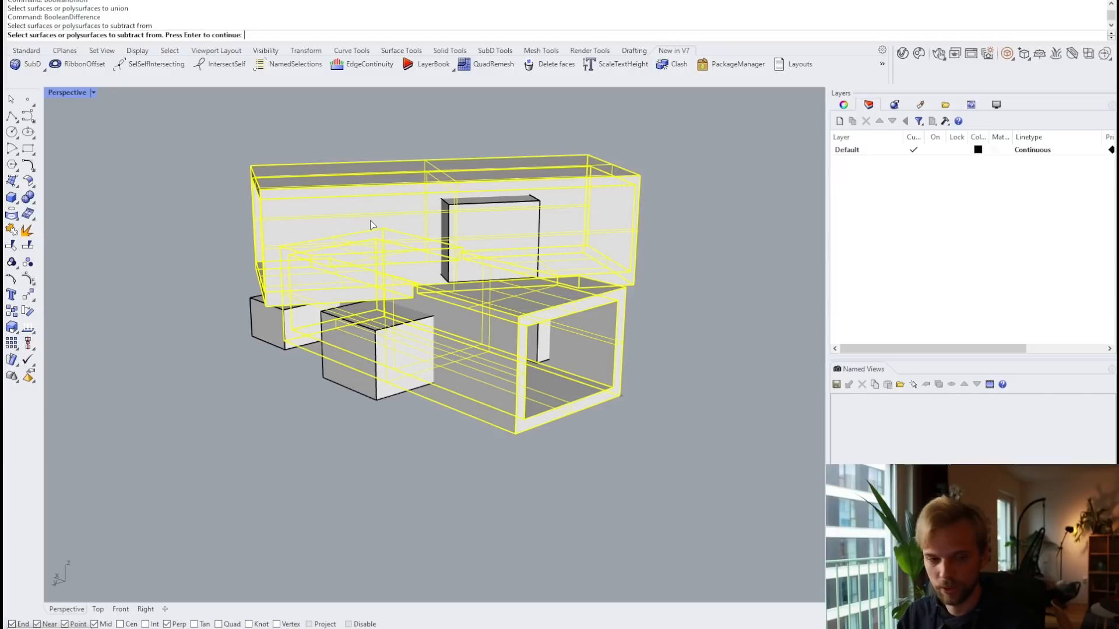
{"action": "key", "text": "Return"}
{"action": "left_click", "coordinate": [511, 225]}
Step: Subtract the four small boxes to cut the window openings
{"action": "left_click", "coordinate": [389, 341]}
{"action": "left_click", "coordinate": [304, 332]}
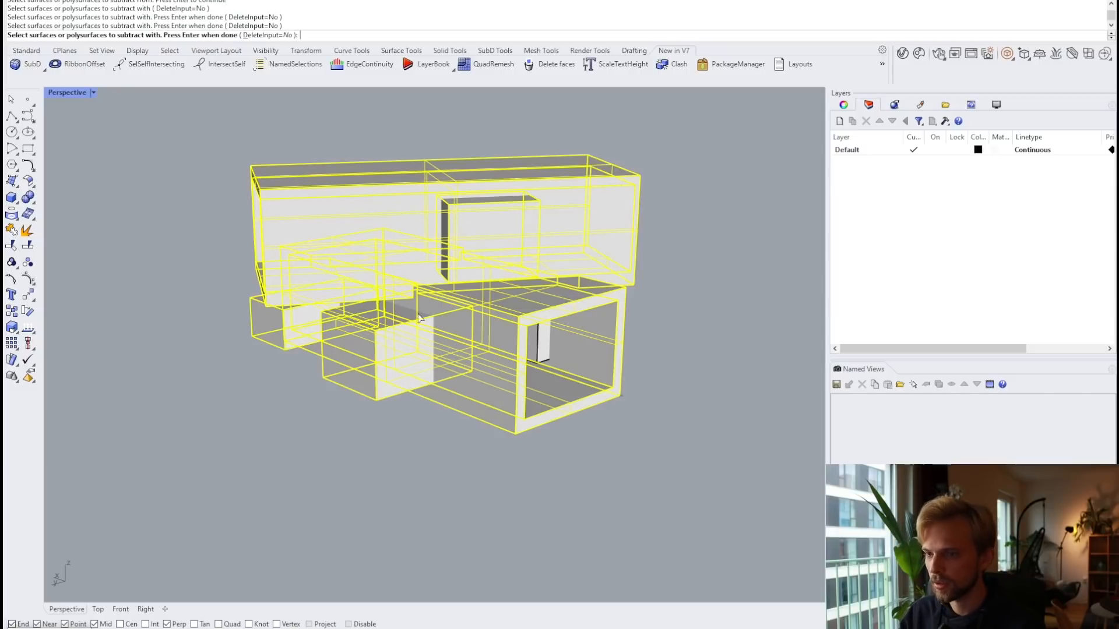
{"action": "right_click_drag", "start_coordinate": [304, 332], "coordinate": [521, 338]}
{"action": "left_click", "coordinate": [603, 320]}
{"action": "right_click_drag", "start_coordinate": [604, 320], "coordinate": [666, 349]}
{"action": "left_click", "coordinate": [666, 349]}
{"action": "key", "text": "Return"}
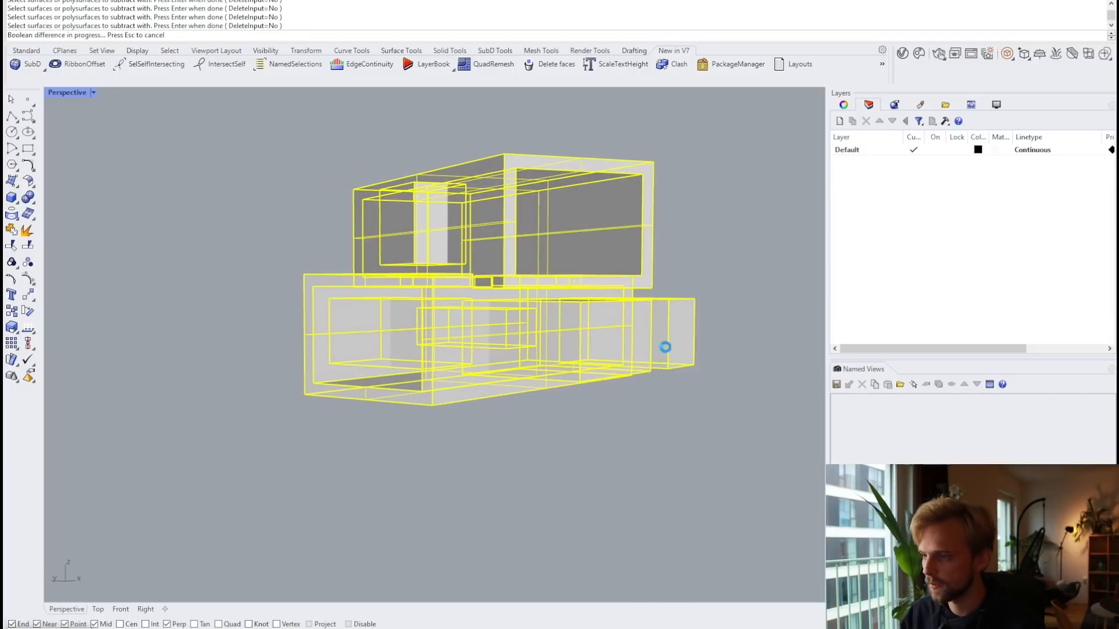
Step: Delete the leftover box on the right and select two solid boxes left in openings
{"action": "left_click", "coordinate": [645, 333]}
{"action": "key", "text": "Delete"}
{"action": "left_click", "coordinate": [390, 326]}
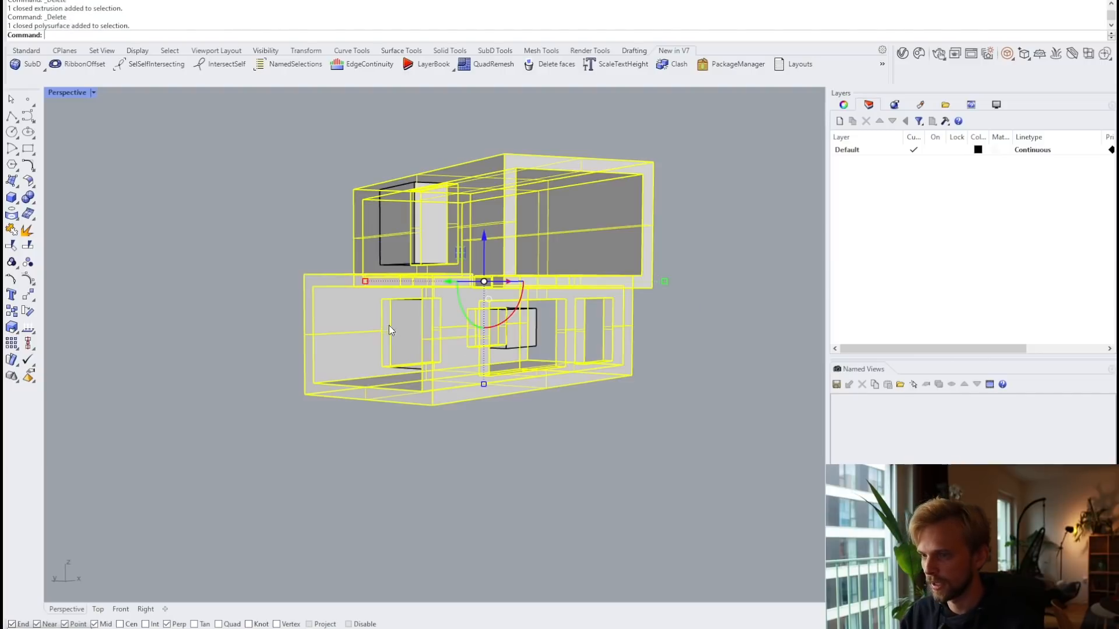
{"action": "left_click", "coordinate": [403, 323], "text": "shift"}
Step: Delete the remaining solid boxes sitting in the window openings
{"action": "key", "text": "Delete"}
{"action": "scroll", "coordinate": [520, 326], "scroll_direction": "up", "scroll_amount": 4}
{"action": "left_click", "coordinate": [506, 326]}
{"action": "key", "text": "Delete"}
{"action": "left_click", "coordinate": [345, 191]}
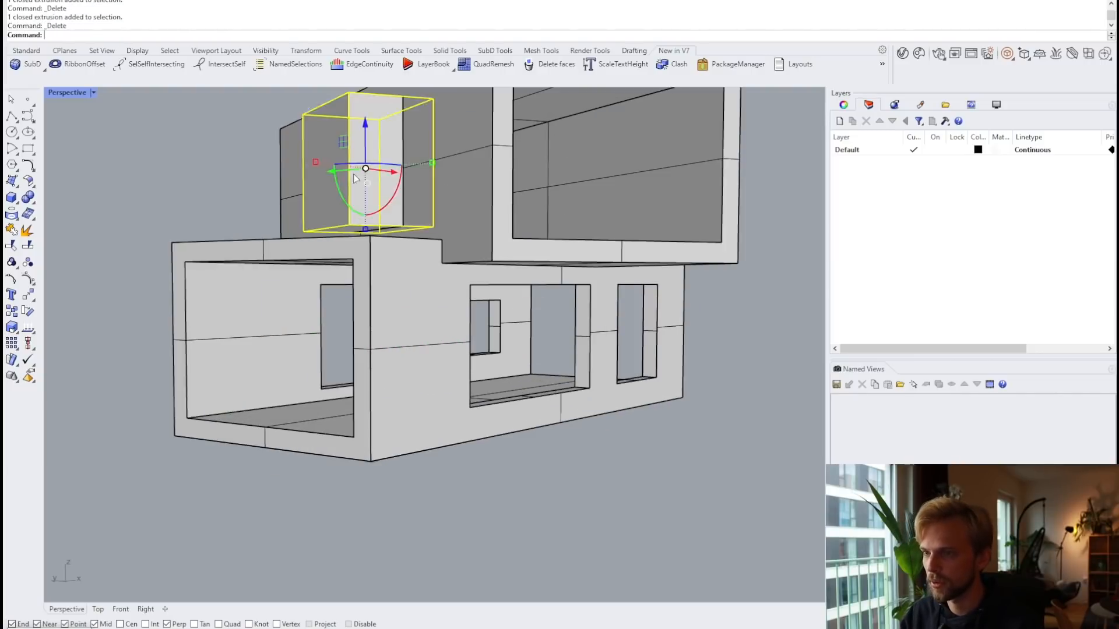
{"action": "key", "text": "Delete"}
{"action": "scroll", "coordinate": [373, 195], "scroll_direction": "down", "scroll_amount": 4}
Step: Orbit around the building to check the openings from both sides
{"action": "right_click_drag", "start_coordinate": [468, 223], "coordinate": [585, 244]}
{"action": "scroll", "coordinate": [608, 240], "scroll_direction": "down", "scroll_amount": 4}
{"action": "scroll", "coordinate": [583, 245], "scroll_direction": "up", "scroll_amount": 2}
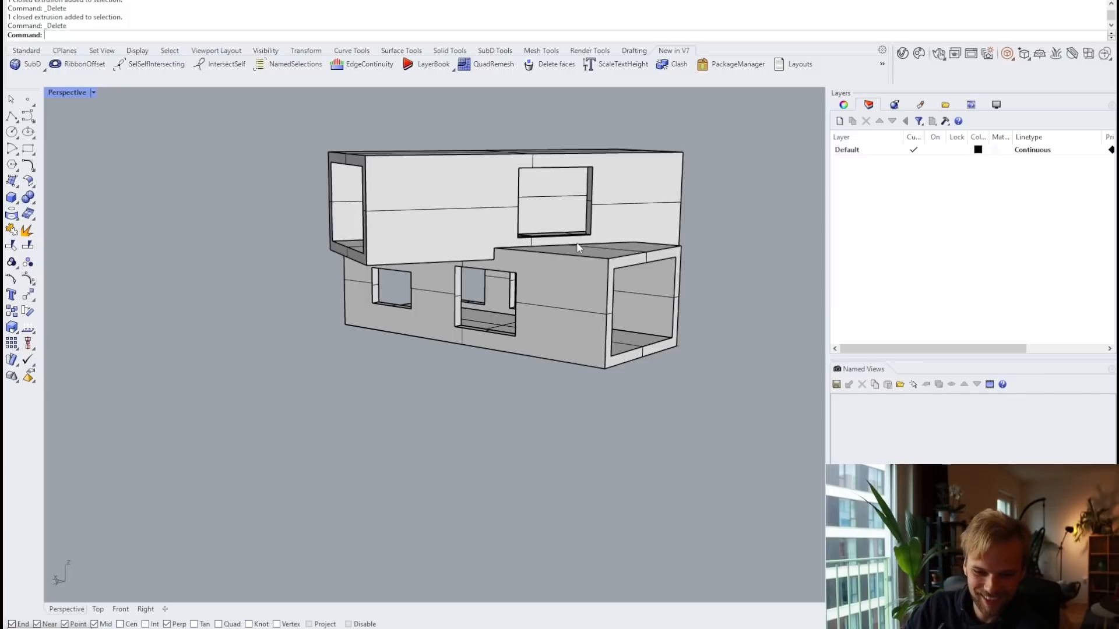
{"action": "right_click_drag", "start_coordinate": [585, 246], "coordinate": [385, 316]}
{"action": "scroll", "coordinate": [333, 215], "scroll_direction": "up", "scroll_amount": 2}
{"action": "scroll", "coordinate": [403, 166], "scroll_direction": "up", "scroll_amount": 3}
{"action": "scroll", "coordinate": [475, 251], "scroll_direction": "down", "scroll_amount": 4}
{"action": "scroll", "coordinate": [385, 315], "scroll_direction": "up", "scroll_amount": 2}
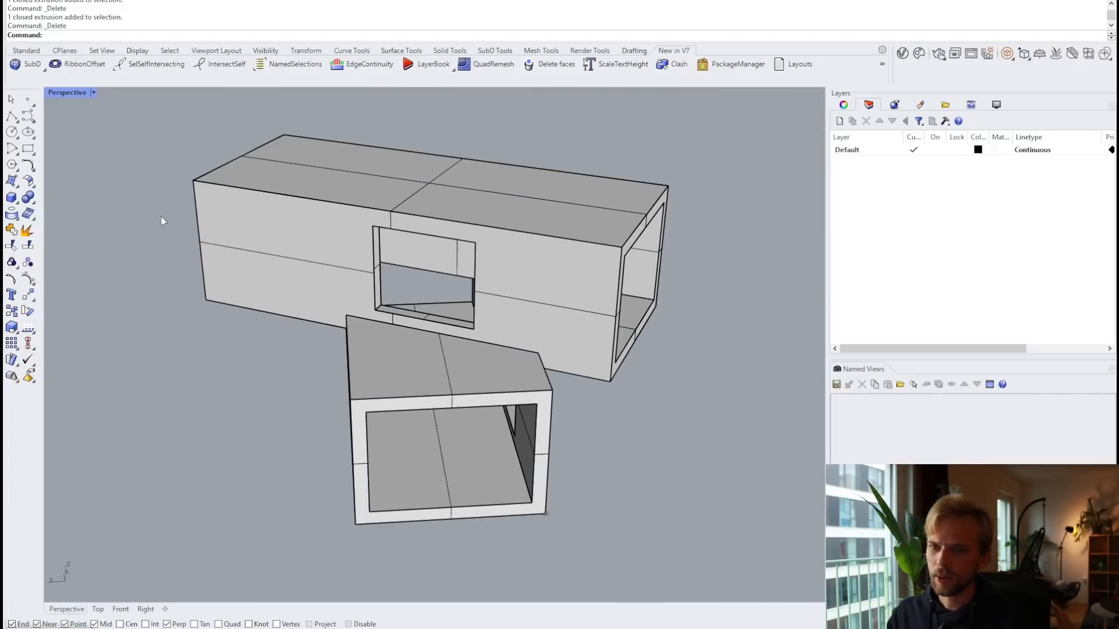
Step: Draw a 3-point rectangle across the upper shell's window opening
{"action": "left_click", "coordinate": [28, 149]}
{"action": "left_click", "coordinate": [96, 35]}
{"action": "scroll", "coordinate": [373, 308], "scroll_direction": "up", "scroll_amount": 4}
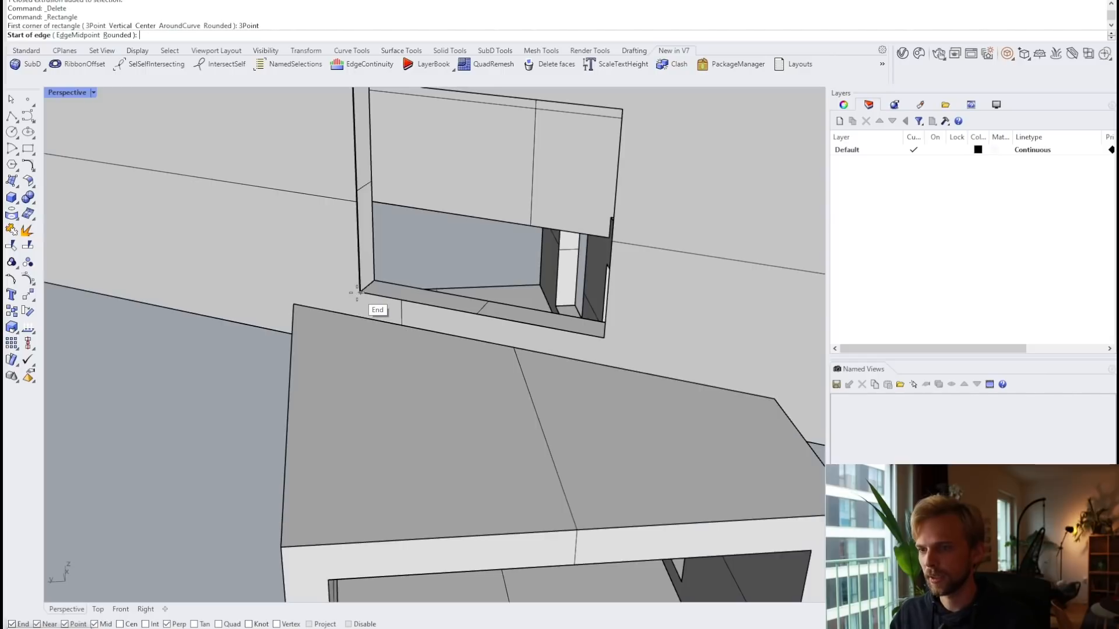
{"action": "left_click", "coordinate": [359, 292]}
{"action": "scroll", "coordinate": [373, 292], "scroll_direction": "down", "scroll_amount": 5}
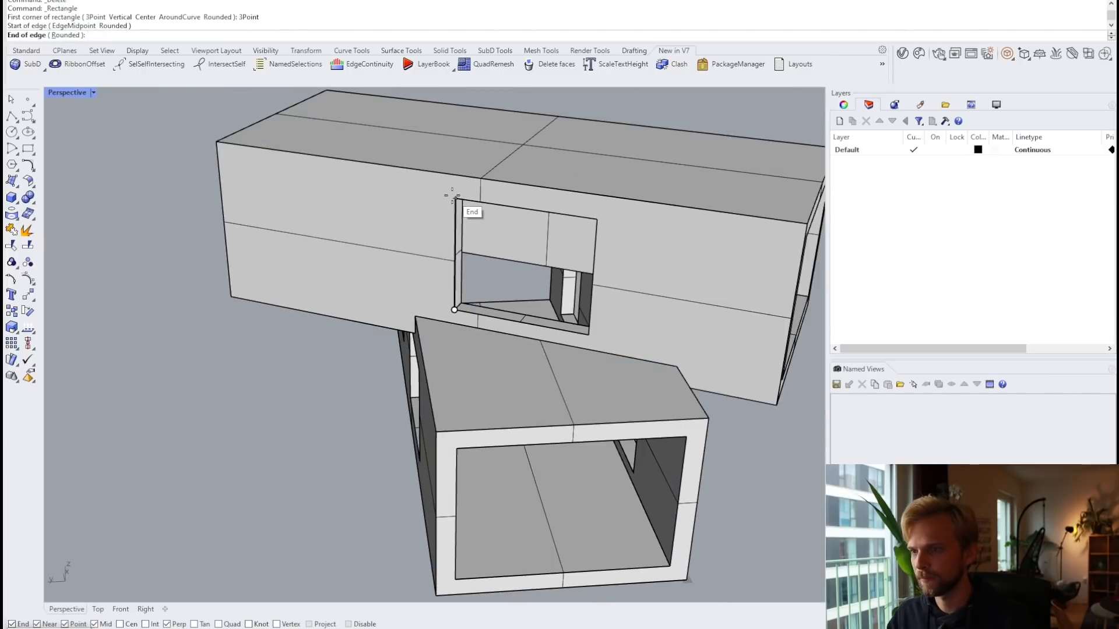
{"action": "left_click", "coordinate": [453, 197]}
{"action": "left_click", "coordinate": [595, 220]}
Step: Narrow the rectangle to a single pane's width with Scale1D
{"action": "left_click", "coordinate": [569, 217]}
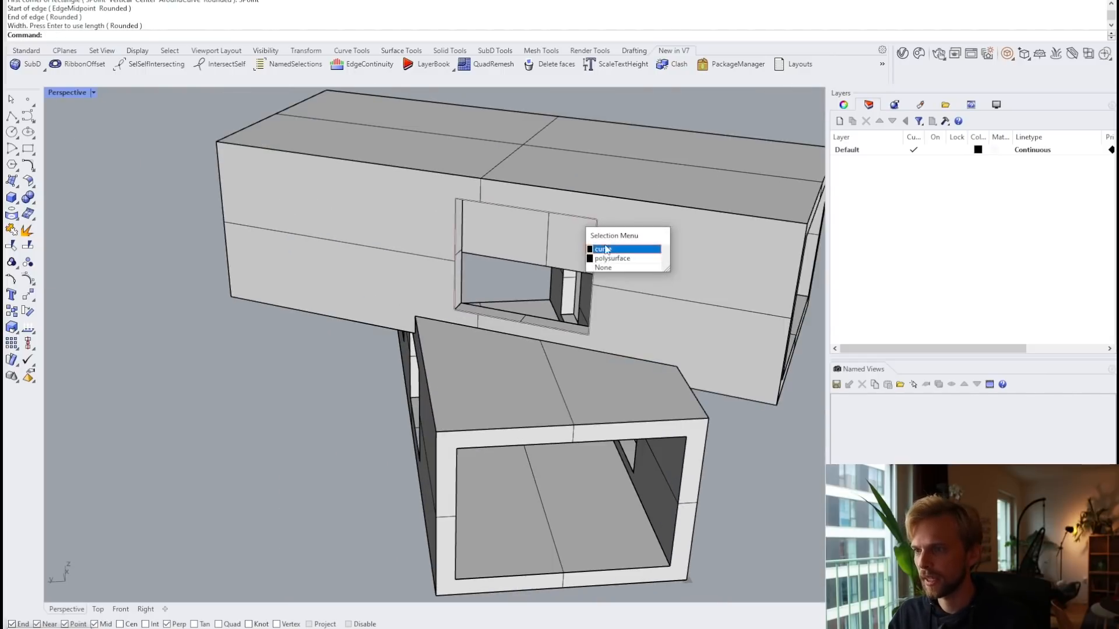
{"action": "left_click", "coordinate": [607, 250]}
{"action": "type", "text": "Scale"}
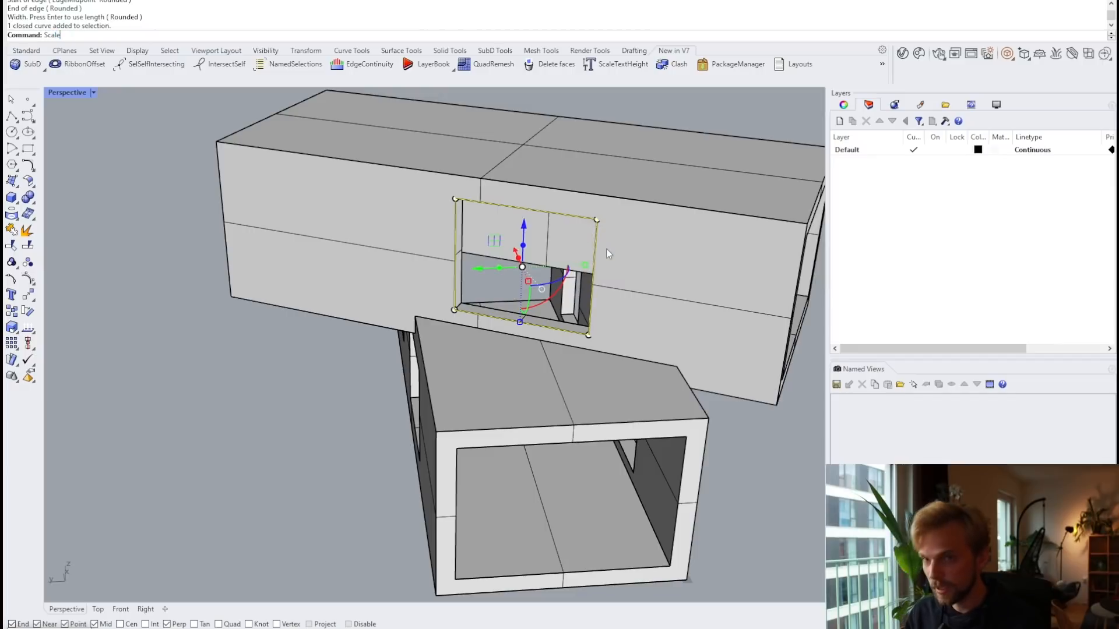
{"action": "type", "text": "1D"}
{"action": "key", "text": "Return"}
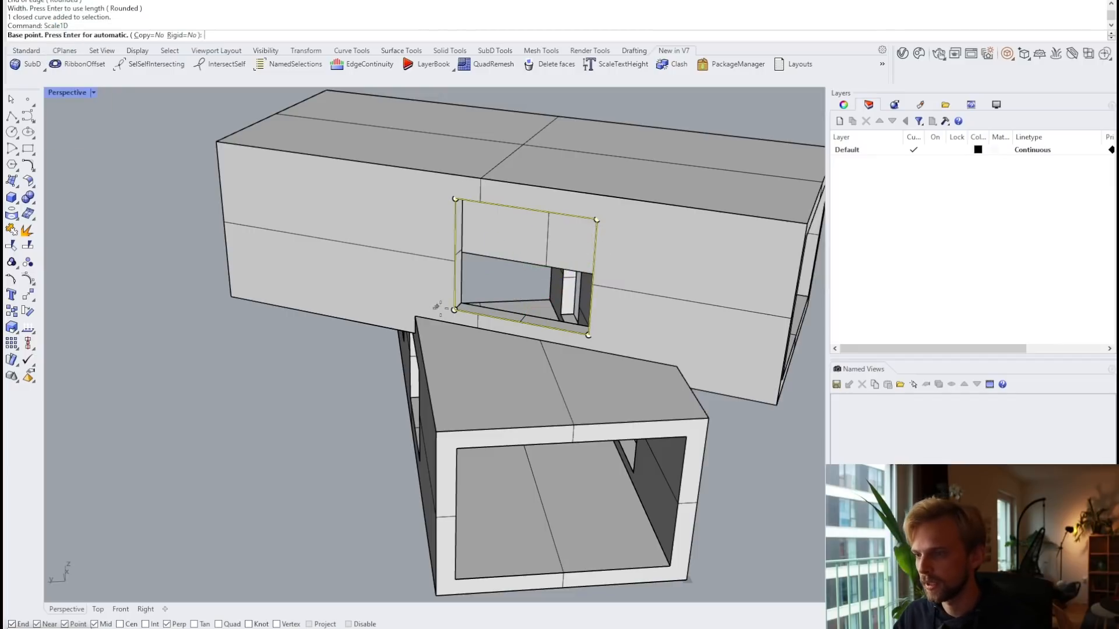
{"action": "left_click", "coordinate": [454, 310]}
{"action": "key", "text": "Escape"}
{"action": "key", "text": "Return"}
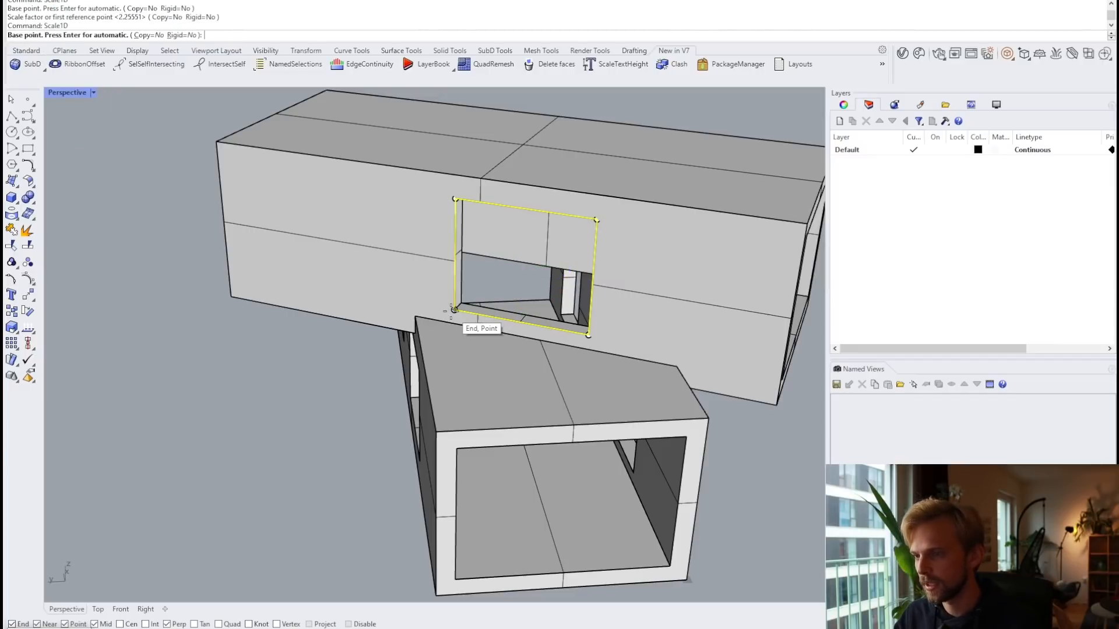
{"action": "left_click", "coordinate": [454, 310]}
{"action": "left_click", "coordinate": [589, 335]}
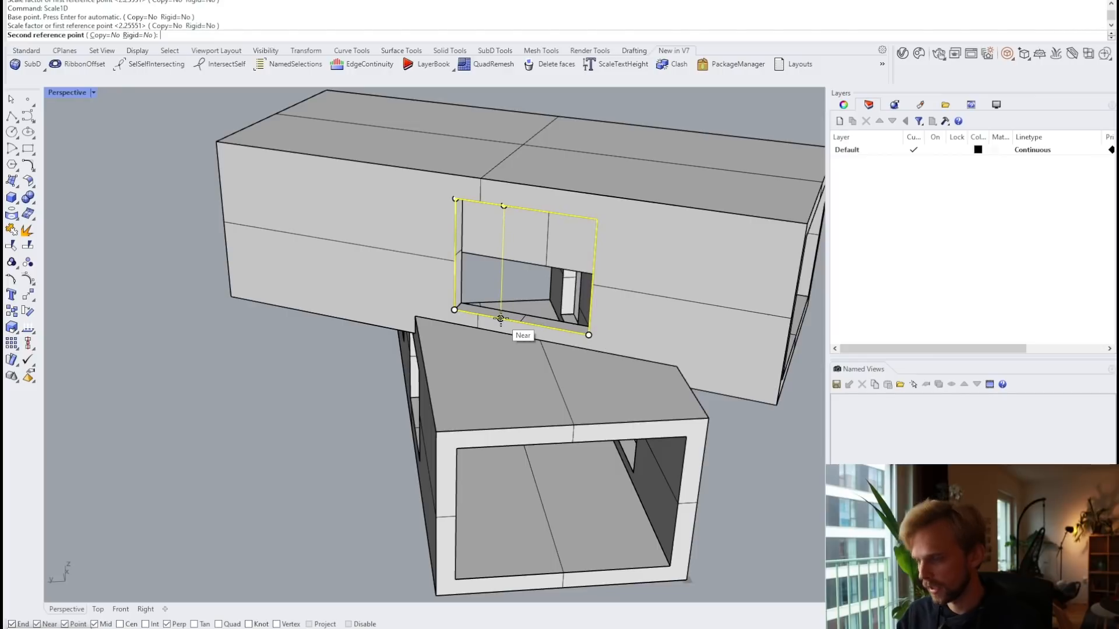
{"action": "type", "text": "1000"}
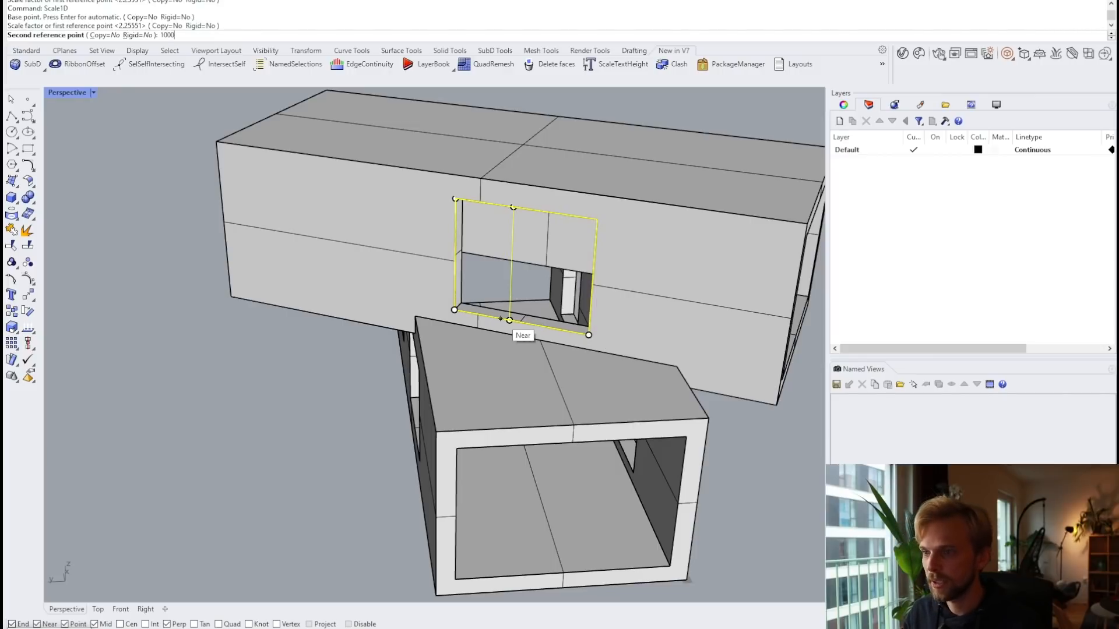
{"action": "left_click", "coordinate": [501, 319]}
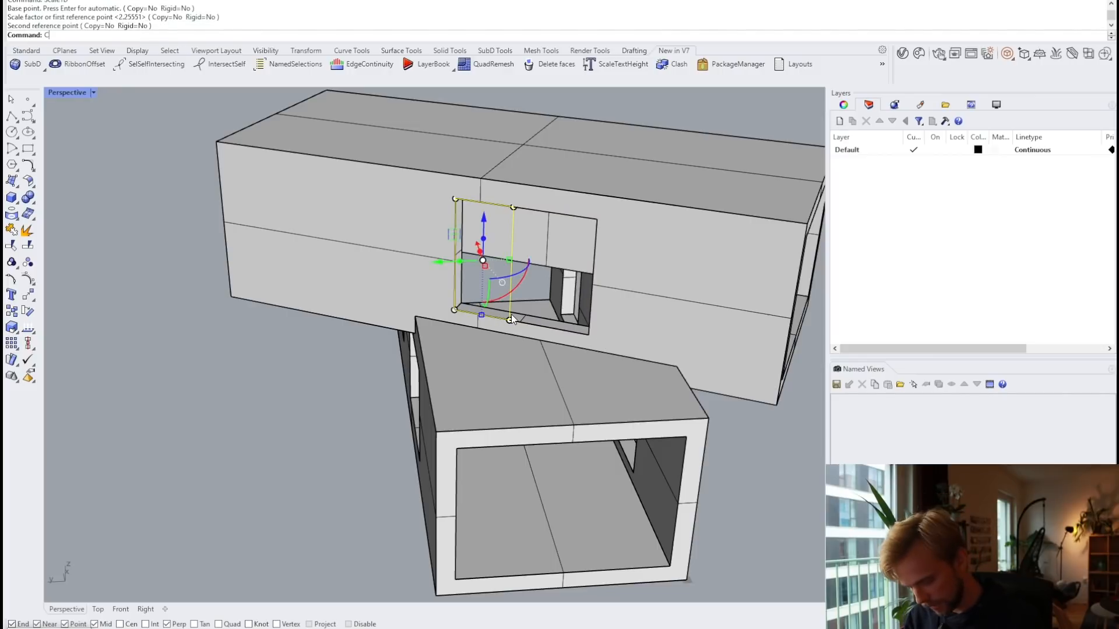
Step: Copy the pane rectangle beside the original as the second pane
{"action": "type", "text": "Copy"}
{"action": "key", "text": "Return"}
{"action": "scroll", "coordinate": [452, 307], "scroll_direction": "up", "scroll_amount": 3}
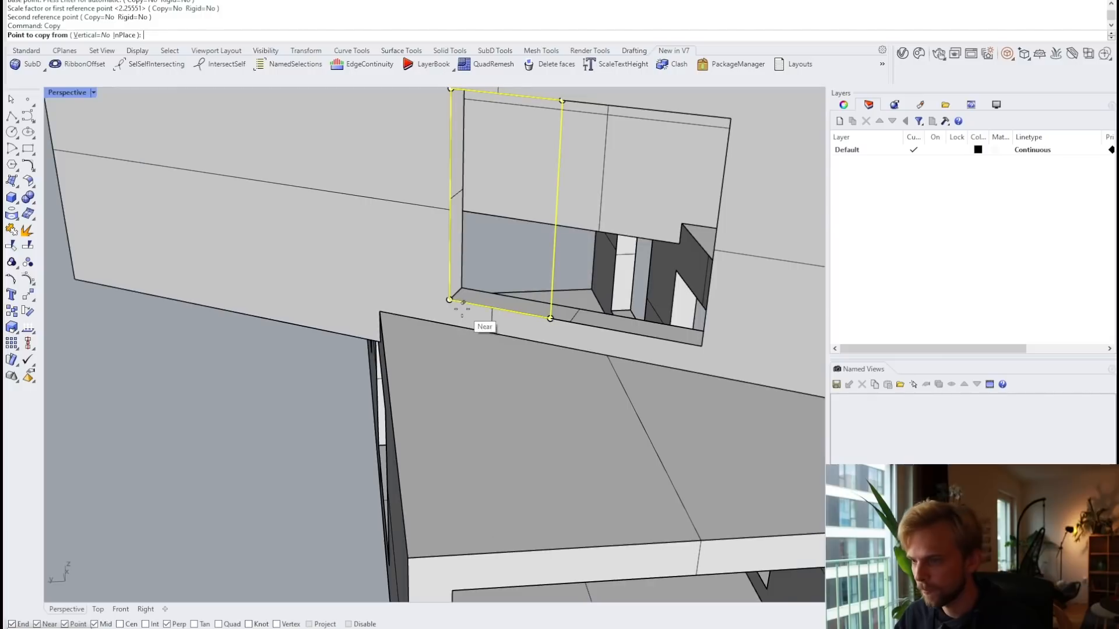
{"action": "left_click", "coordinate": [449, 300]}
{"action": "left_click", "coordinate": [550, 318]}
{"action": "key", "text": "Return"}
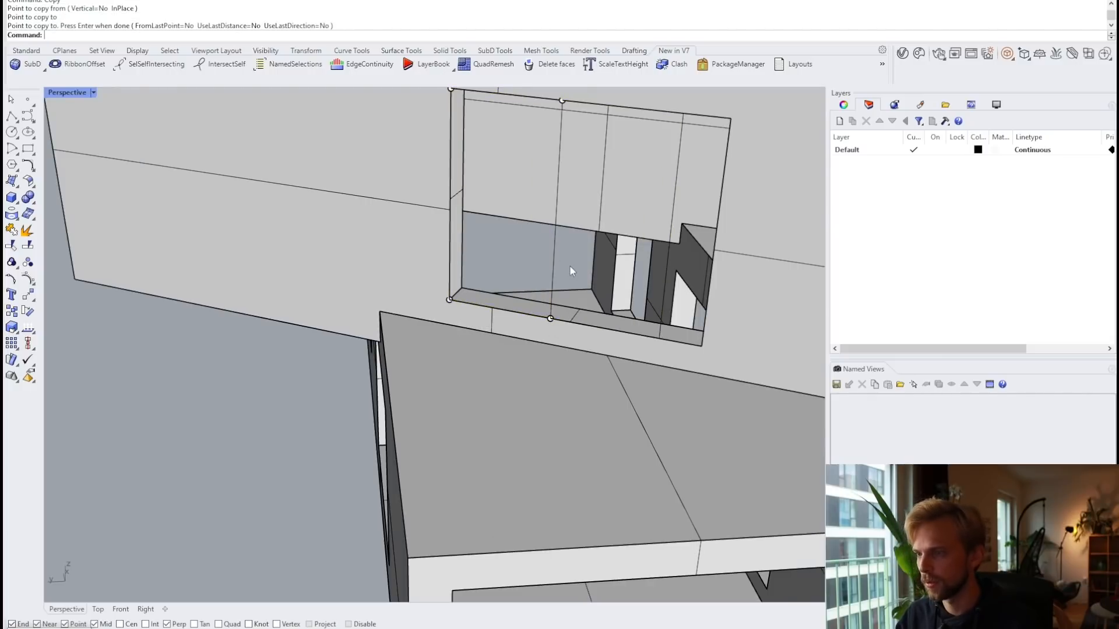
Step: Stretch both pane rectangles with Scale1D to the opening's right edge
{"action": "left_click_drag", "start_coordinate": [569, 267], "coordinate": [530, 251]}
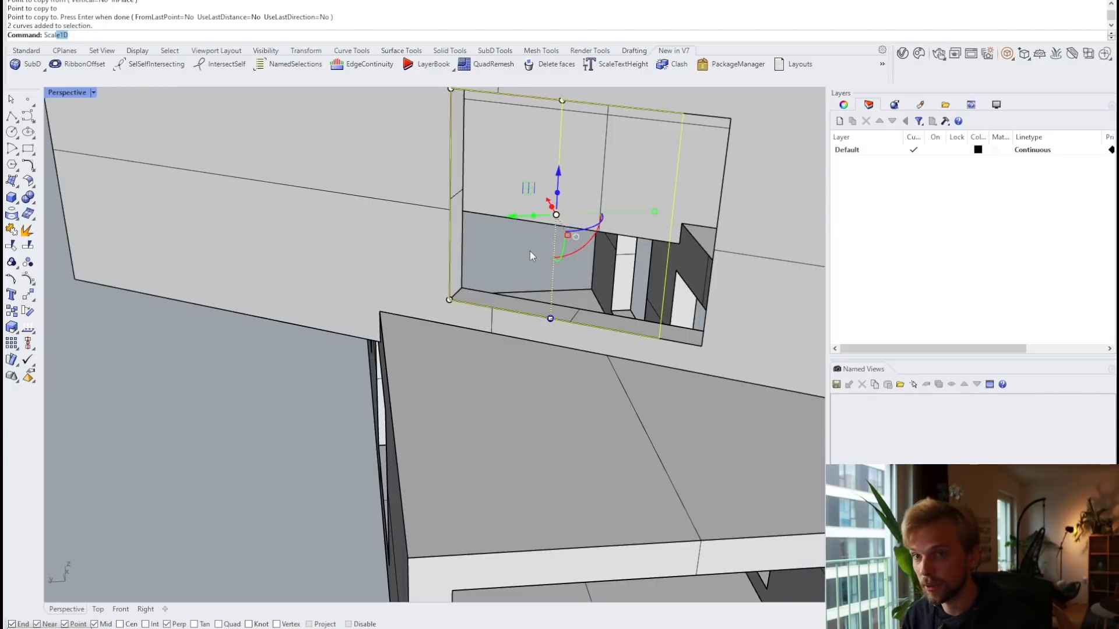
{"action": "type", "text": "Scal"}
{"action": "key", "text": "Return"}
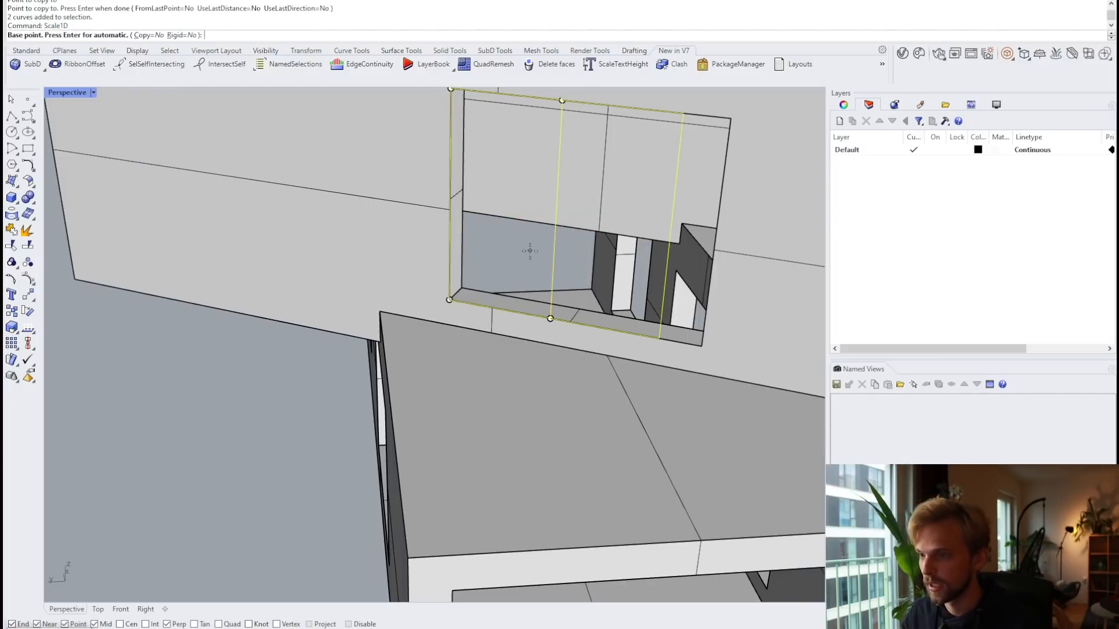
{"action": "left_click", "coordinate": [450, 300]}
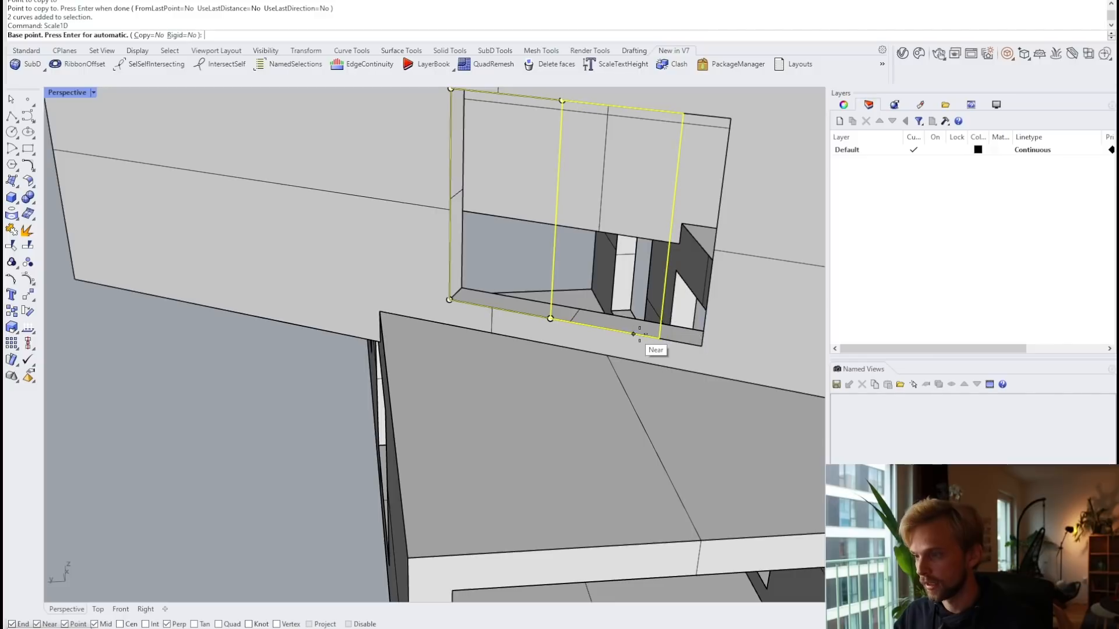
{"action": "left_click", "coordinate": [702, 346]}
{"action": "key", "text": "Escape"}
{"action": "key", "text": "Return"}
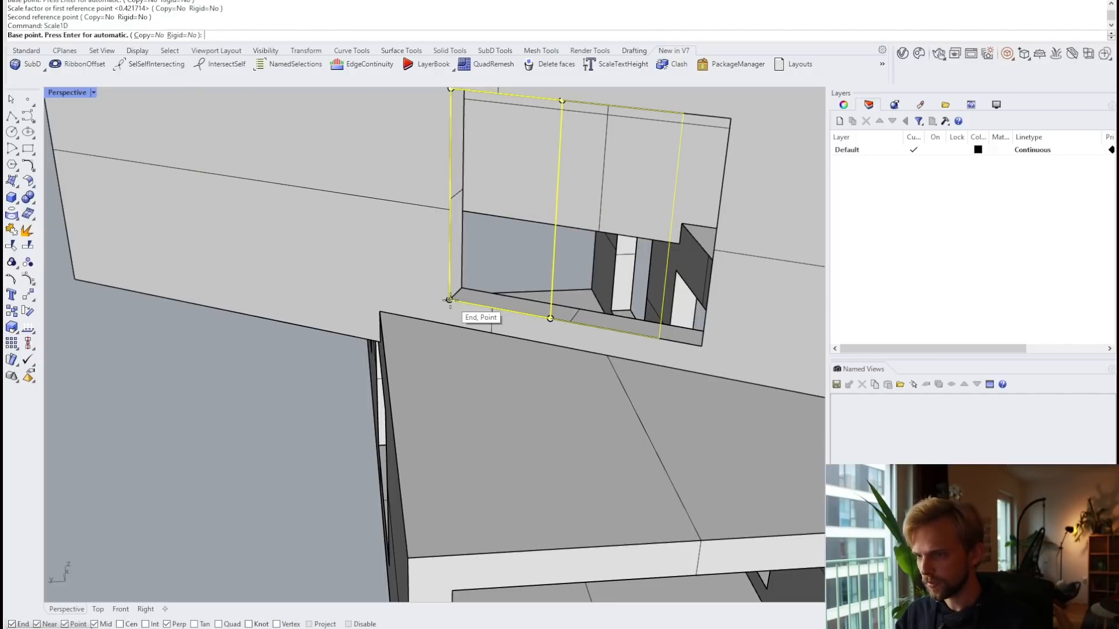
{"action": "left_click", "coordinate": [449, 300]}
{"action": "left_click", "coordinate": [659, 338]}
{"action": "left_click", "coordinate": [701, 346]}
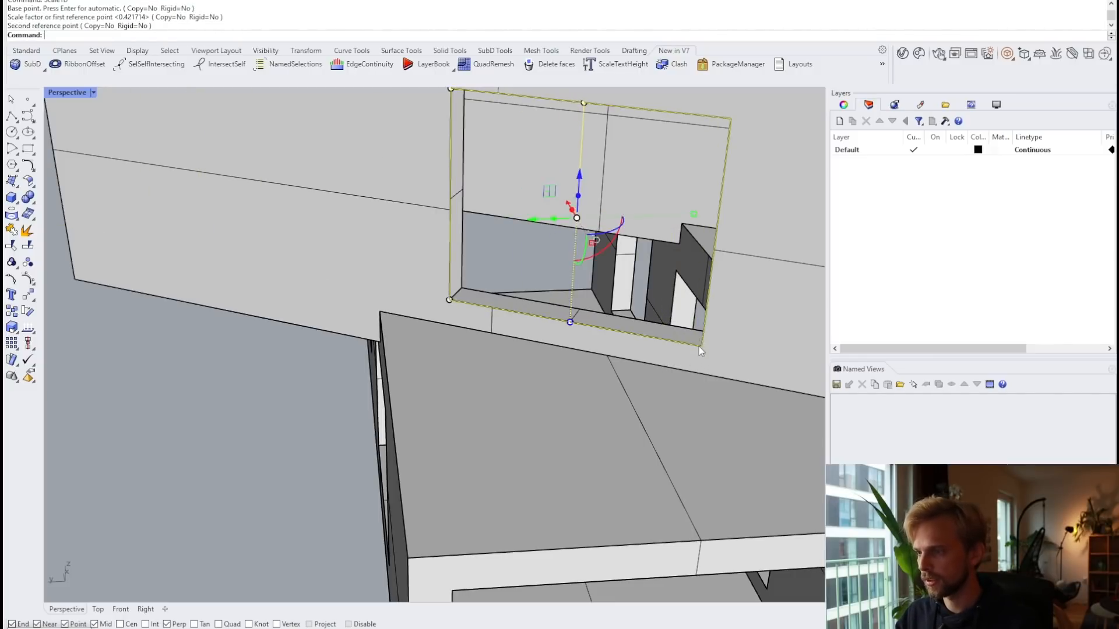
{"action": "key", "text": "Escape"}
{"action": "scroll", "coordinate": [616, 276], "scroll_direction": "up", "scroll_amount": 5}
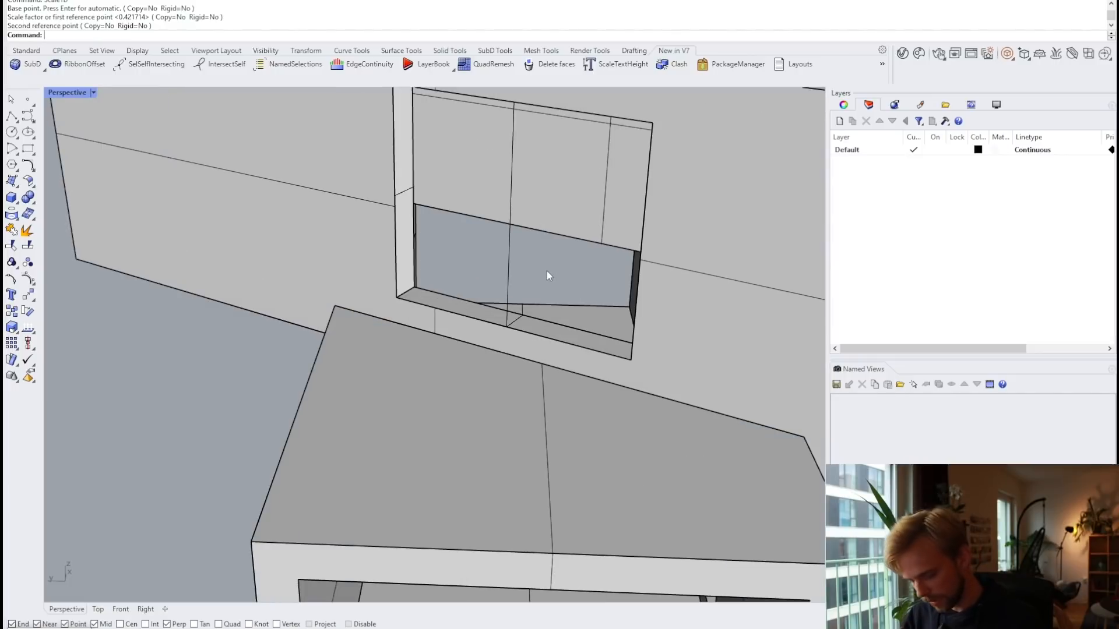
Step: Offset the left pane's outline inward by 30
{"action": "type", "text": "Of"}
{"action": "key", "text": "Return"}
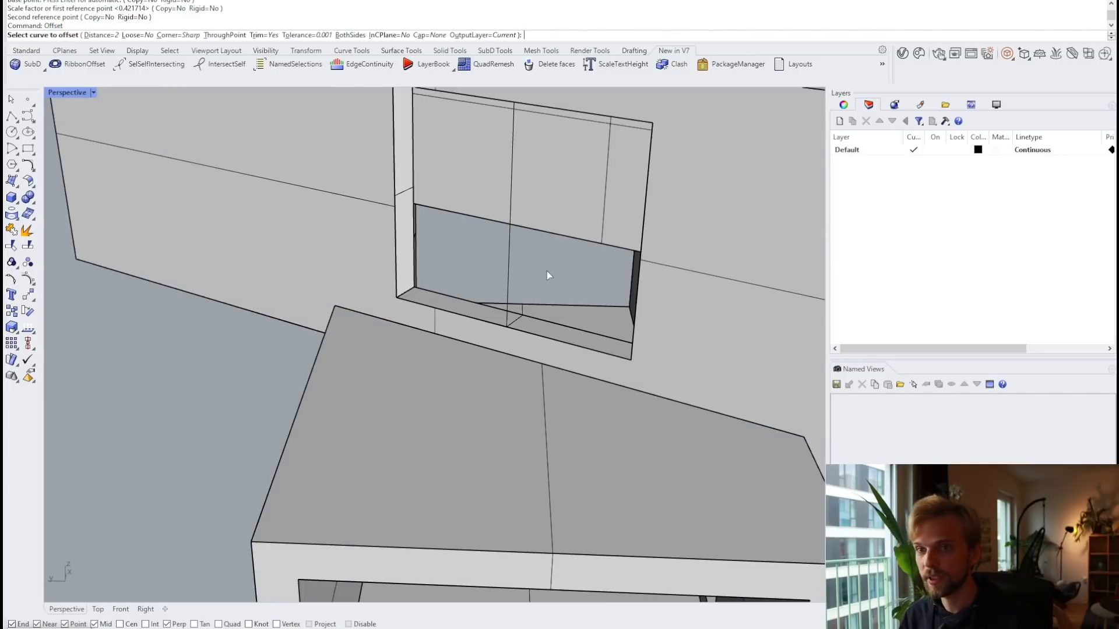
{"action": "left_click", "coordinate": [438, 315]}
{"action": "left_click", "coordinate": [482, 339]}
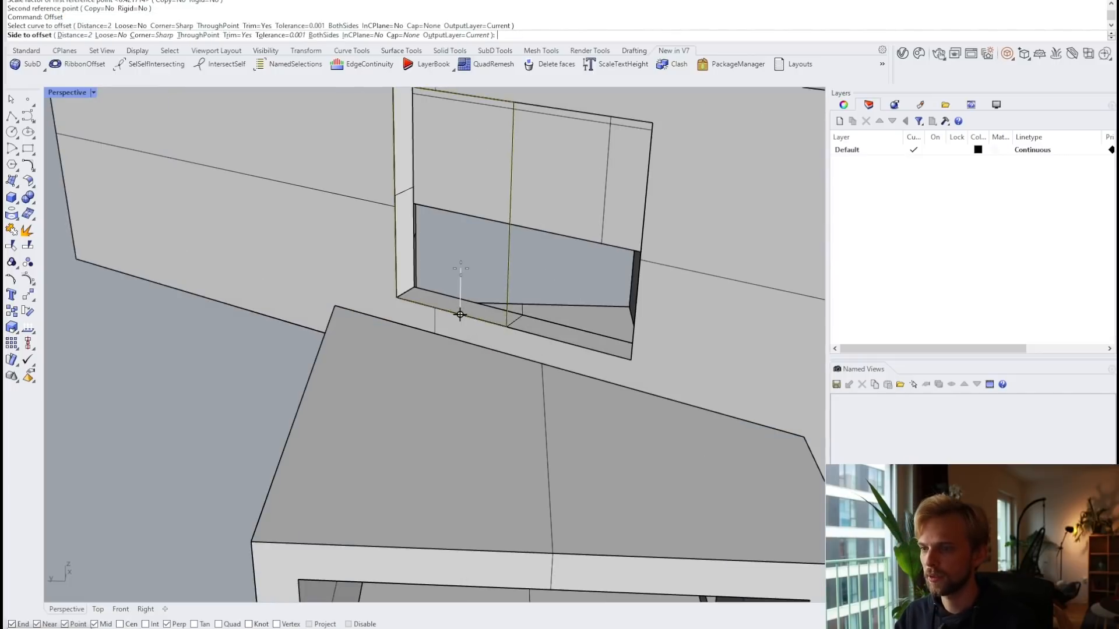
{"action": "type", "text": "3"}
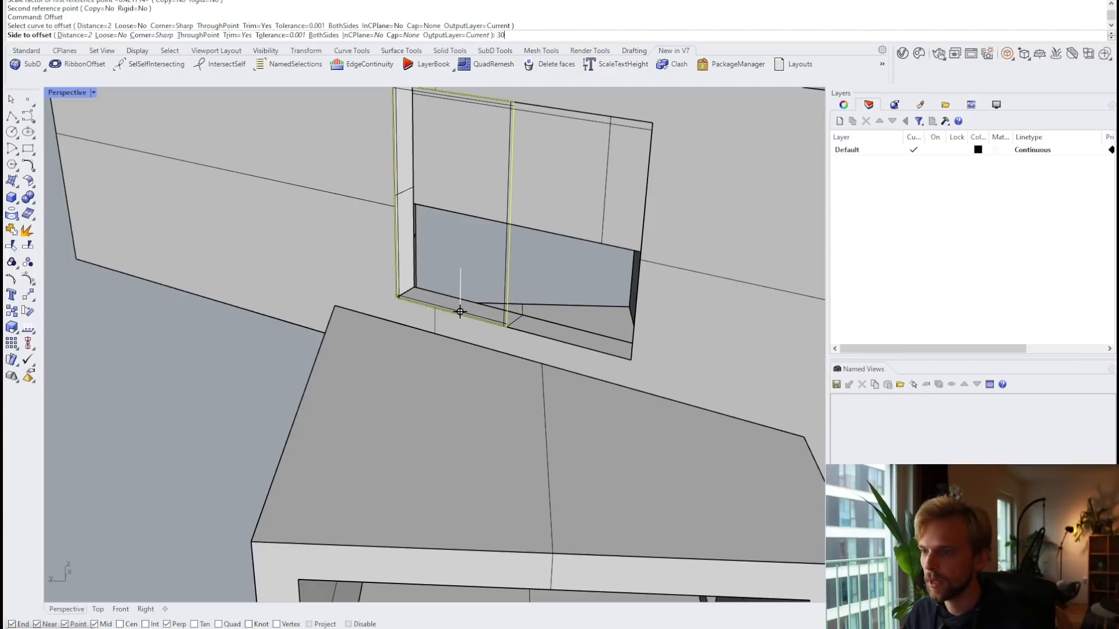
{"action": "type", "text": "0"}
{"action": "key", "text": "Return"}
Step: Lock the building massing so it can no longer be picked
{"action": "left_click", "coordinate": [555, 334]}
{"action": "key", "text": "Escape"}
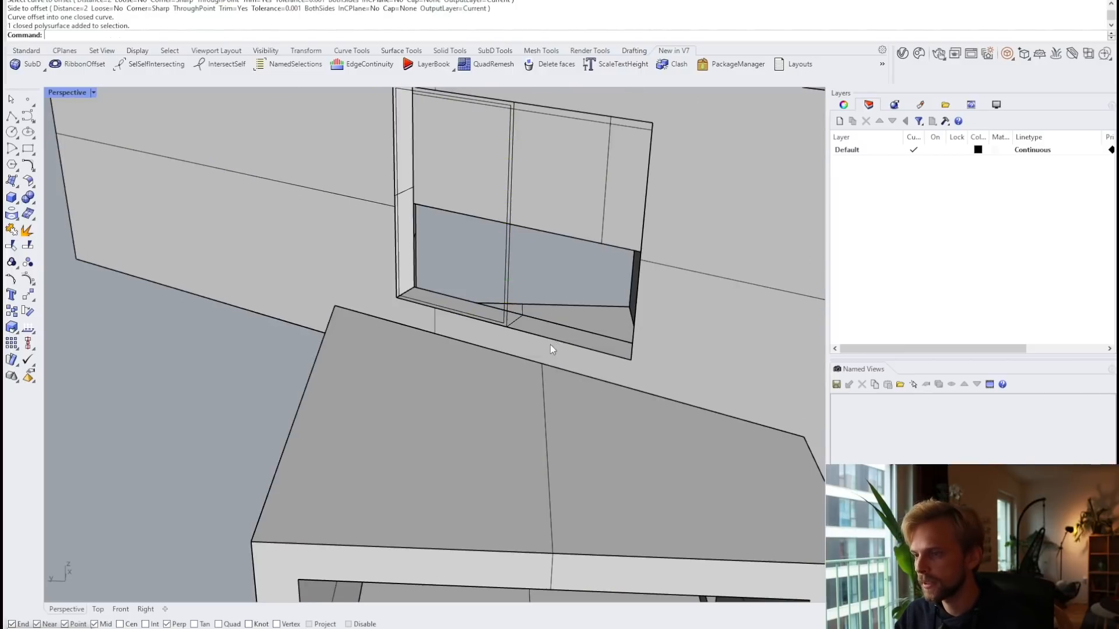
{"action": "left_click", "coordinate": [550, 345]}
{"action": "key", "text": "Delete"}
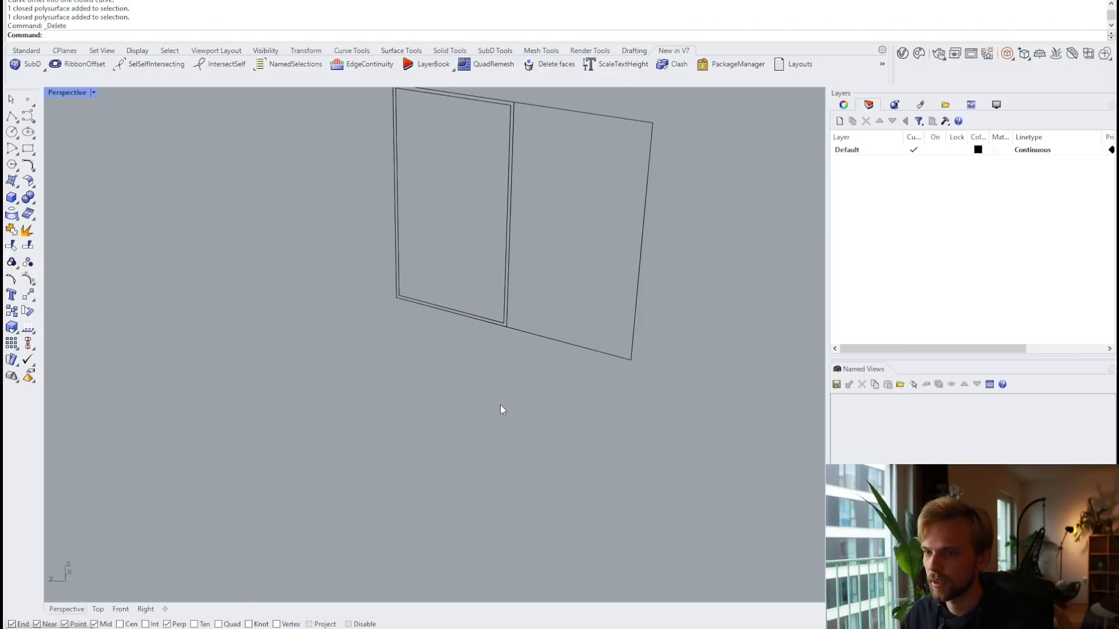
{"action": "key", "text": "ctrl+z"}
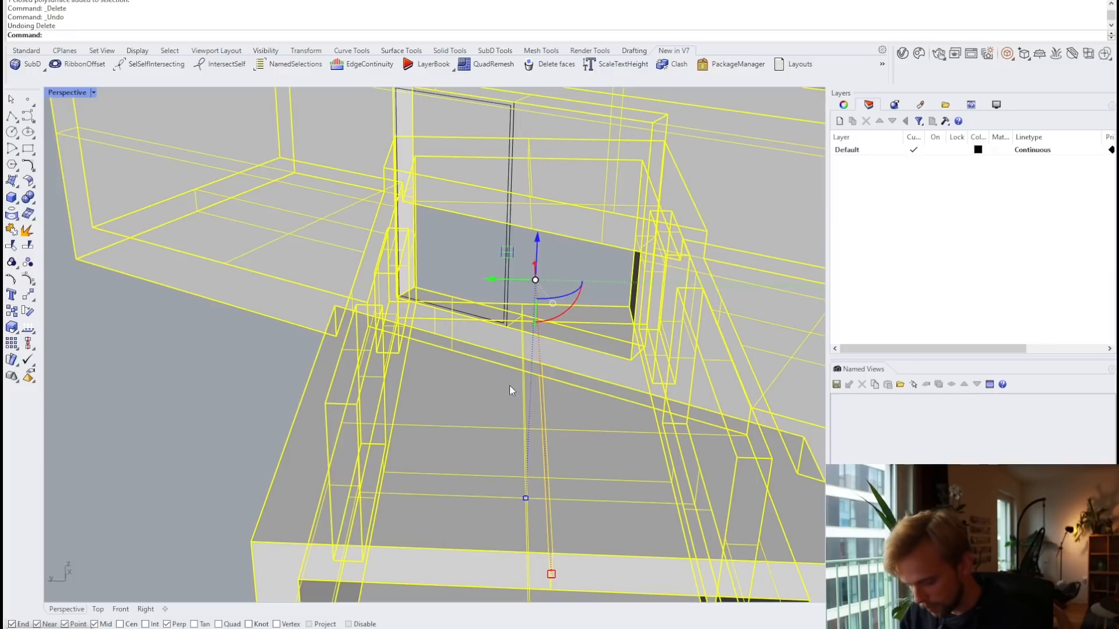
{"action": "type", "text": "Lock"}
{"action": "key", "text": "Return"}
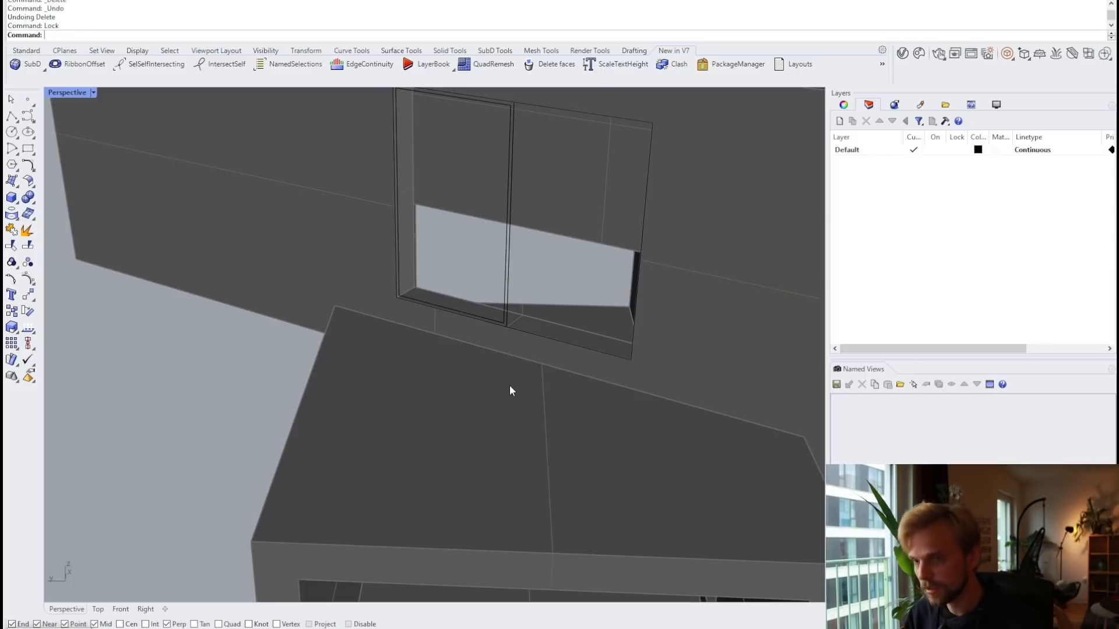
Step: Offset the second pane's outline inward and crossing-select the four frame curves
{"action": "left_click", "coordinate": [554, 337]}
{"action": "key", "text": "Return"}
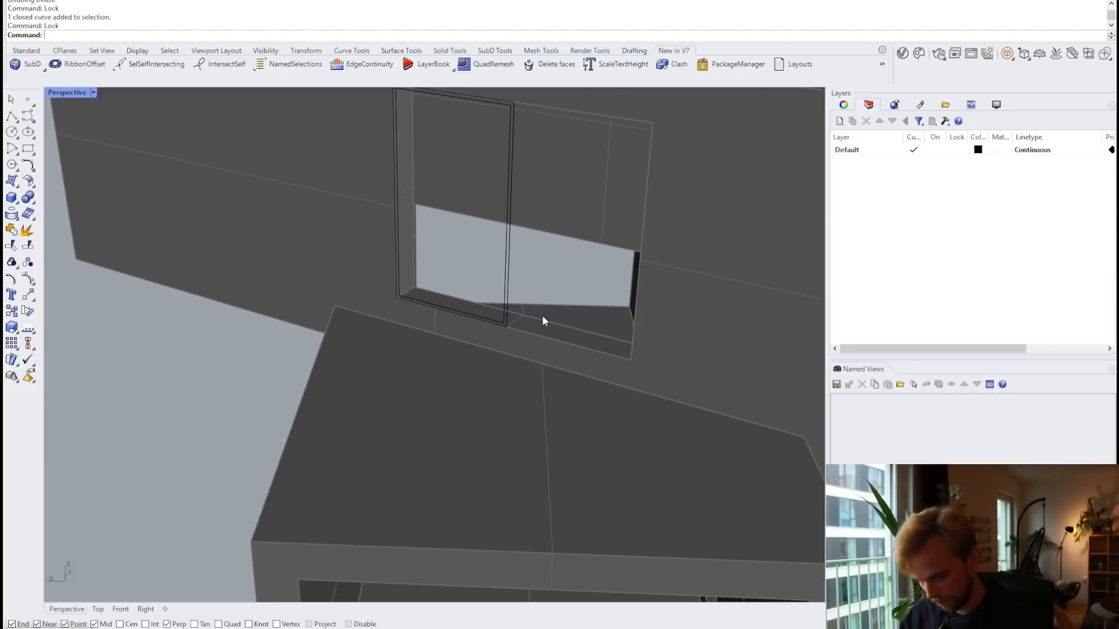
{"action": "key", "text": "ctrl+z"}
{"action": "left_click", "coordinate": [544, 336]}
{"action": "type", "text": "Offset"}
{"action": "key", "text": "Return"}
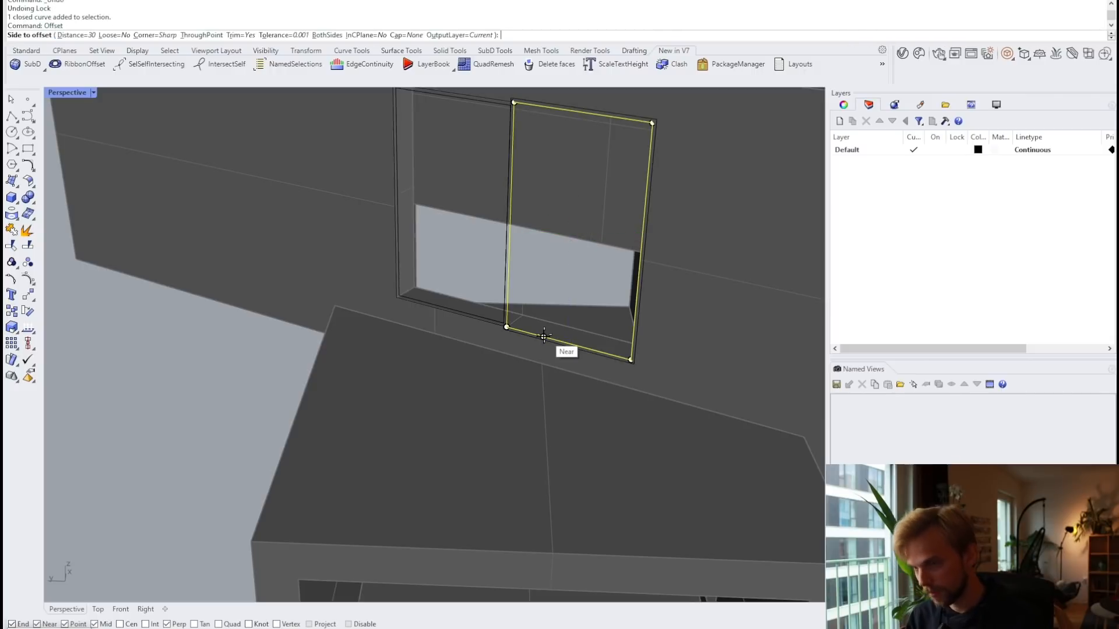
{"action": "scroll", "coordinate": [562, 300], "scroll_direction": "up", "scroll_amount": 5}
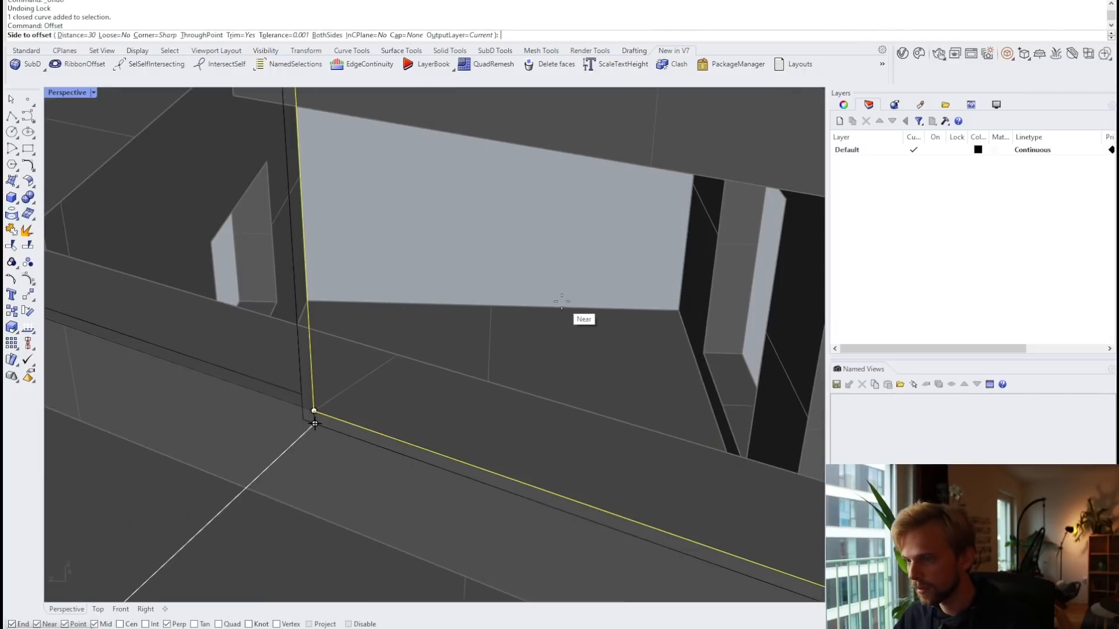
{"action": "left_click", "coordinate": [539, 274]}
{"action": "scroll", "coordinate": [477, 268], "scroll_direction": "down", "scroll_amount": 5}
{"action": "left_click_drag", "start_coordinate": [513, 262], "coordinate": [440, 238]}
Step: Fill the window frame curves with a flat planar surface
{"action": "type", "text": "PlanarSrf"}
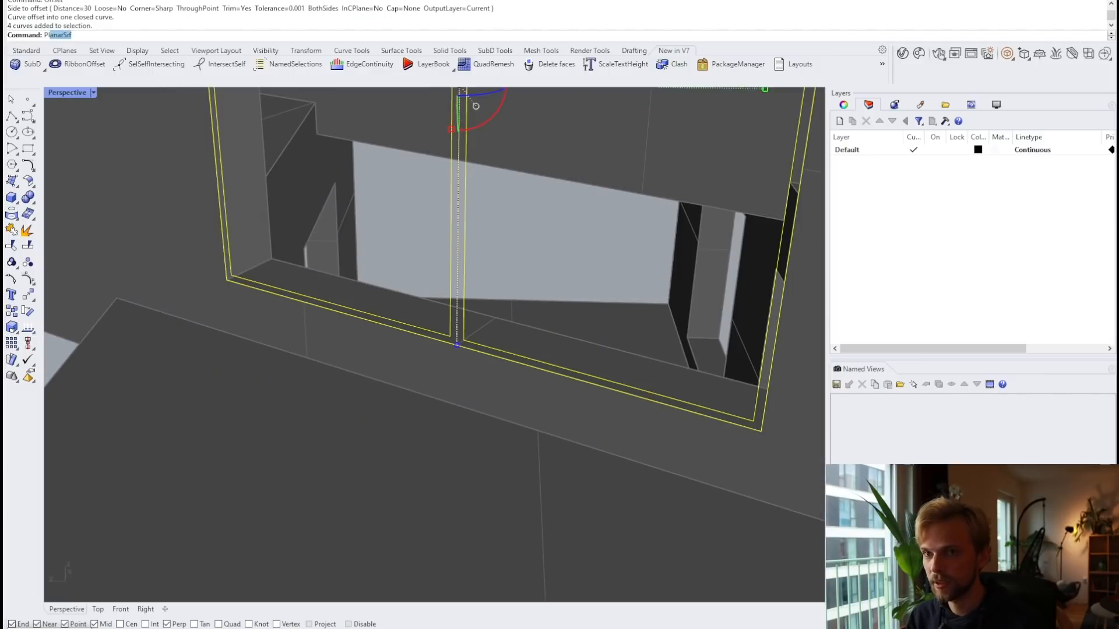
{"action": "key", "text": "Return"}
{"action": "scroll", "coordinate": [443, 344], "scroll_direction": "up", "scroll_amount": 5}
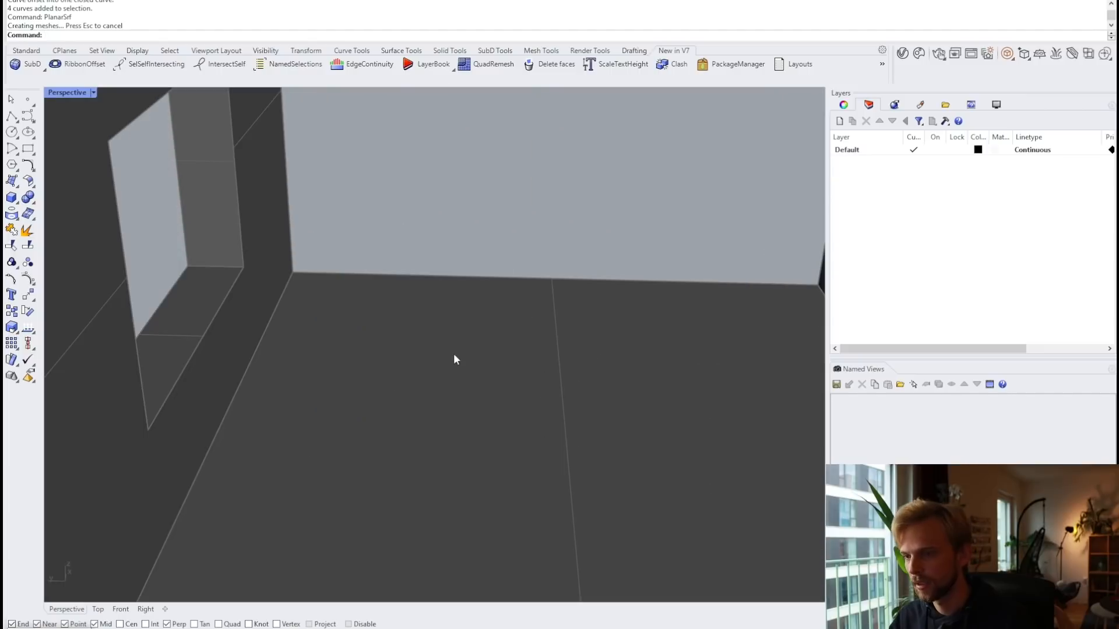
{"action": "scroll", "coordinate": [454, 355], "scroll_direction": "down", "scroll_amount": 3}
Step: Pick the two inner pane outline curves and fill them with planar glass surfaces
{"action": "left_click", "coordinate": [424, 328]}
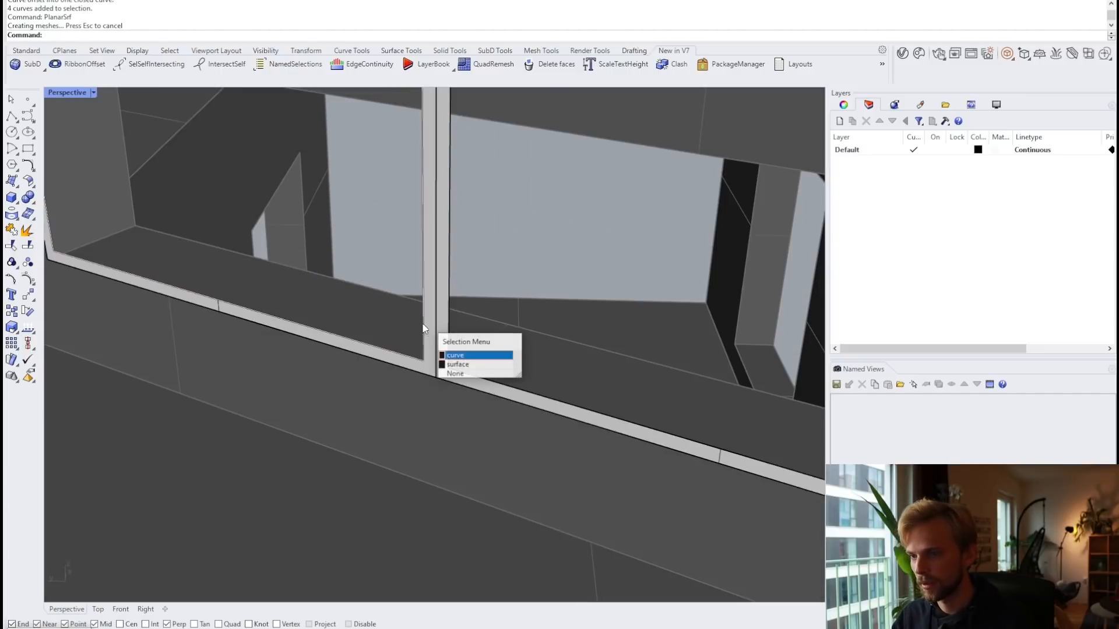
{"action": "left_click", "coordinate": [456, 355]}
{"action": "left_click", "coordinate": [450, 289]}
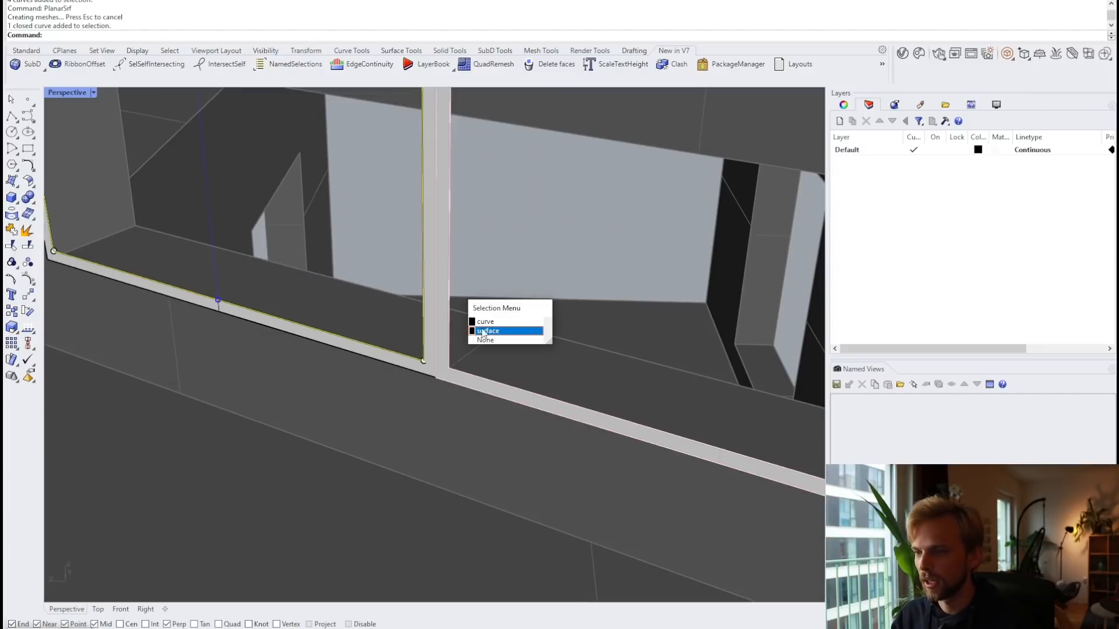
{"action": "left_click", "coordinate": [484, 322]}
{"action": "scroll", "coordinate": [484, 322], "scroll_direction": "down", "scroll_amount": 5}
{"action": "right_click_drag", "start_coordinate": [485, 325], "coordinate": [472, 354], "text": "shift"}
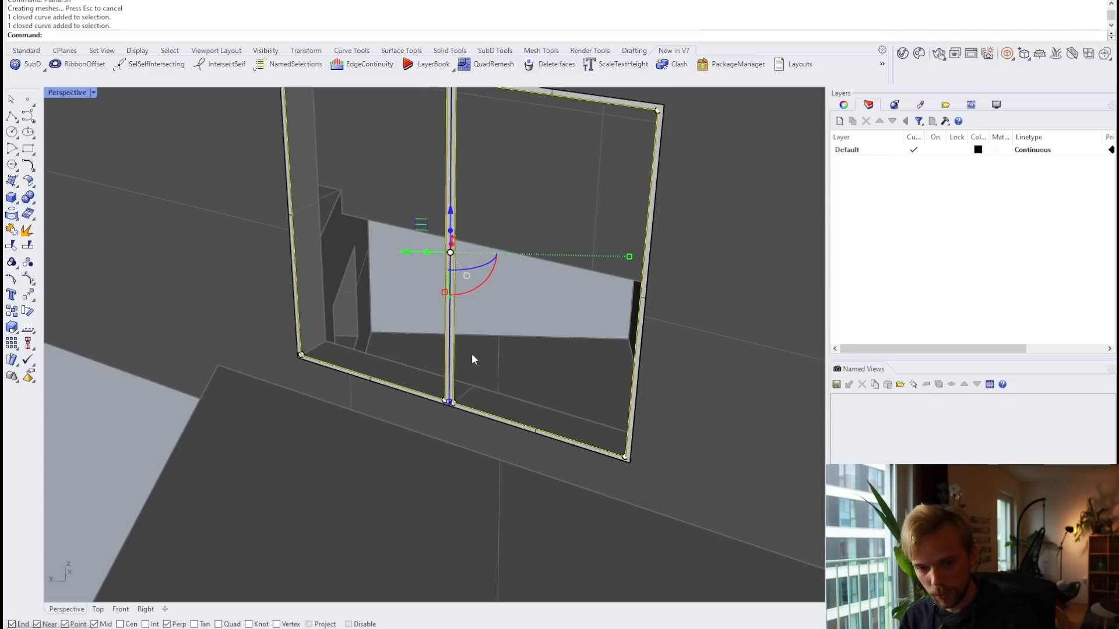
{"action": "type", "text": "Offset"}
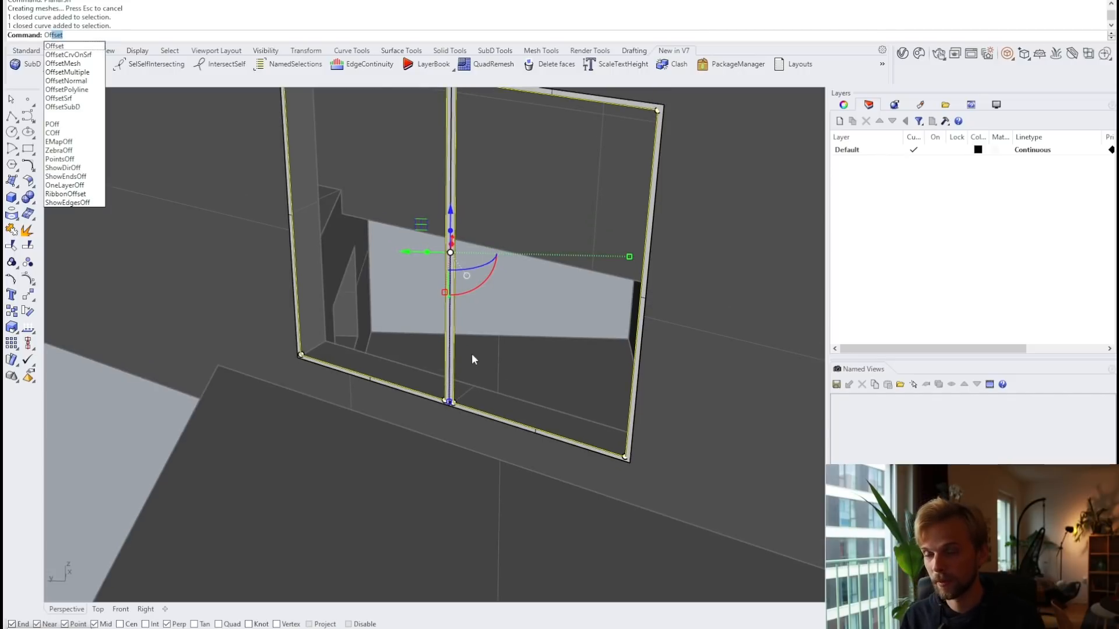
{"action": "key", "text": "Escape"}
{"action": "type", "text": "PlanarSrf"}
{"action": "key", "text": "Return"}
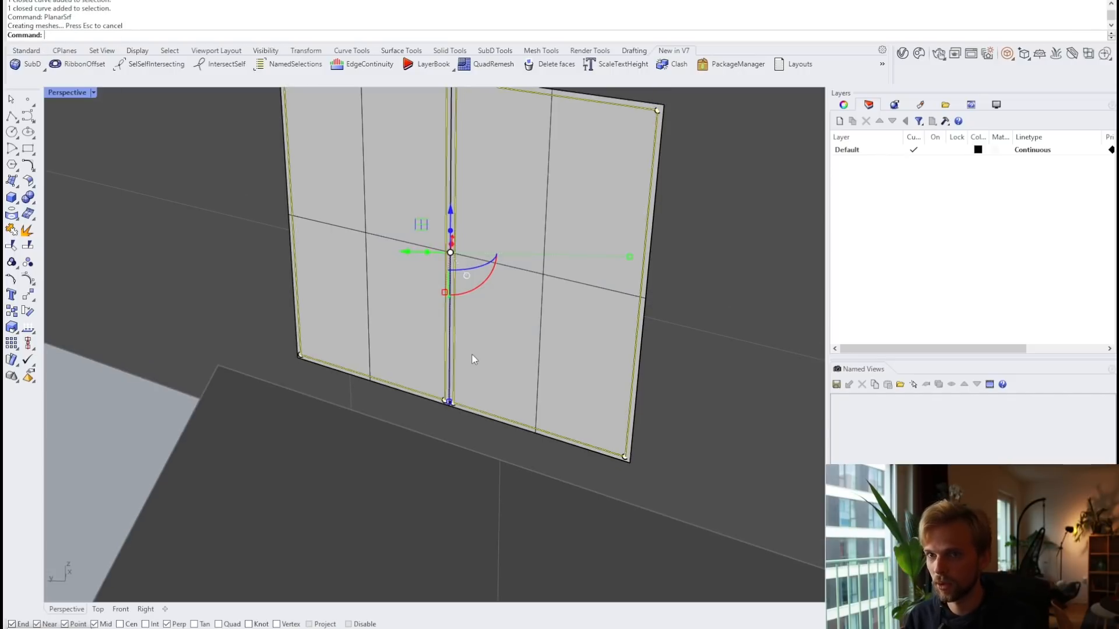
Step: Select the left and right glass surfaces
{"action": "key", "text": "Escape"}
{"action": "left_click", "coordinate": [369, 295]}
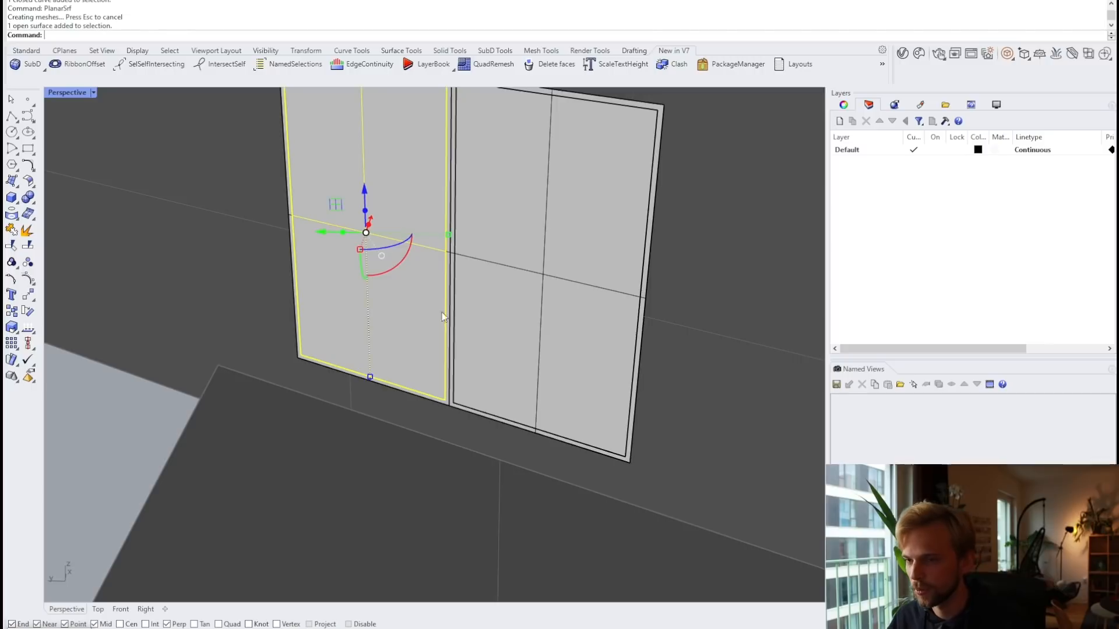
{"action": "left_click", "coordinate": [538, 294], "text": "shift"}
Step: Offset the two glass panes into solids 20 thick
{"action": "type", "text": "O"}
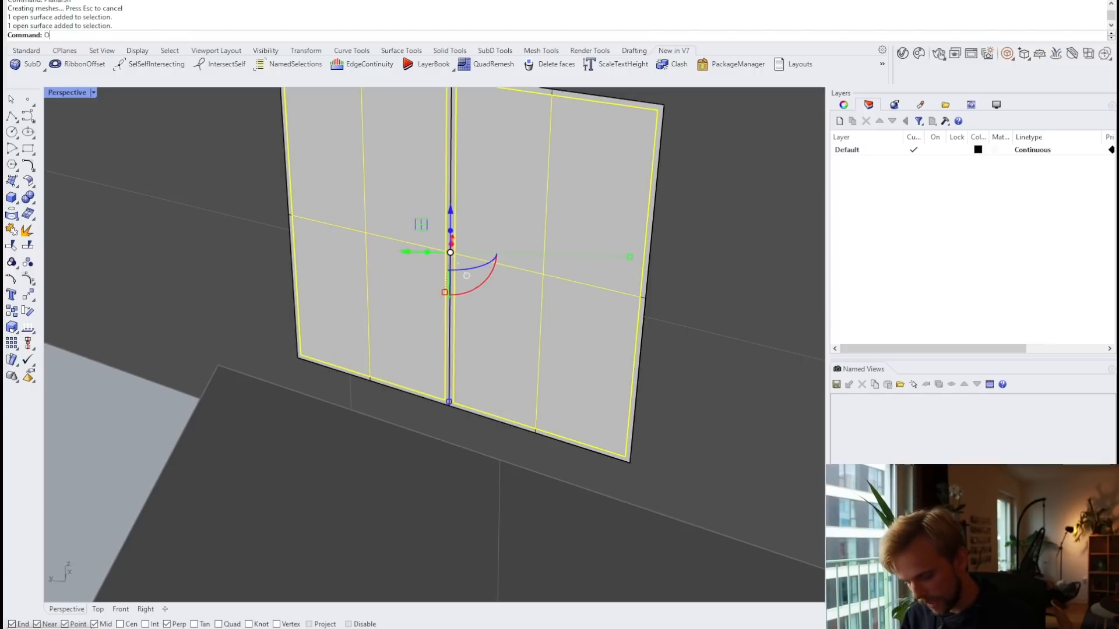
{"action": "type", "text": "ffsetSrf"}
{"action": "key", "text": "Return"}
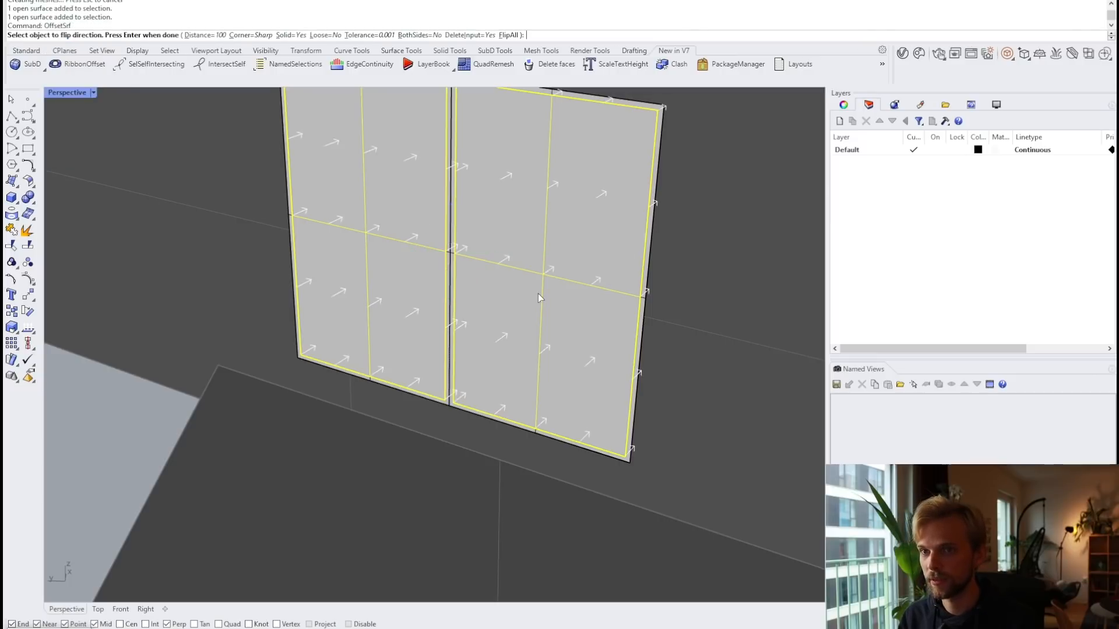
{"action": "type", "text": "0.0"}
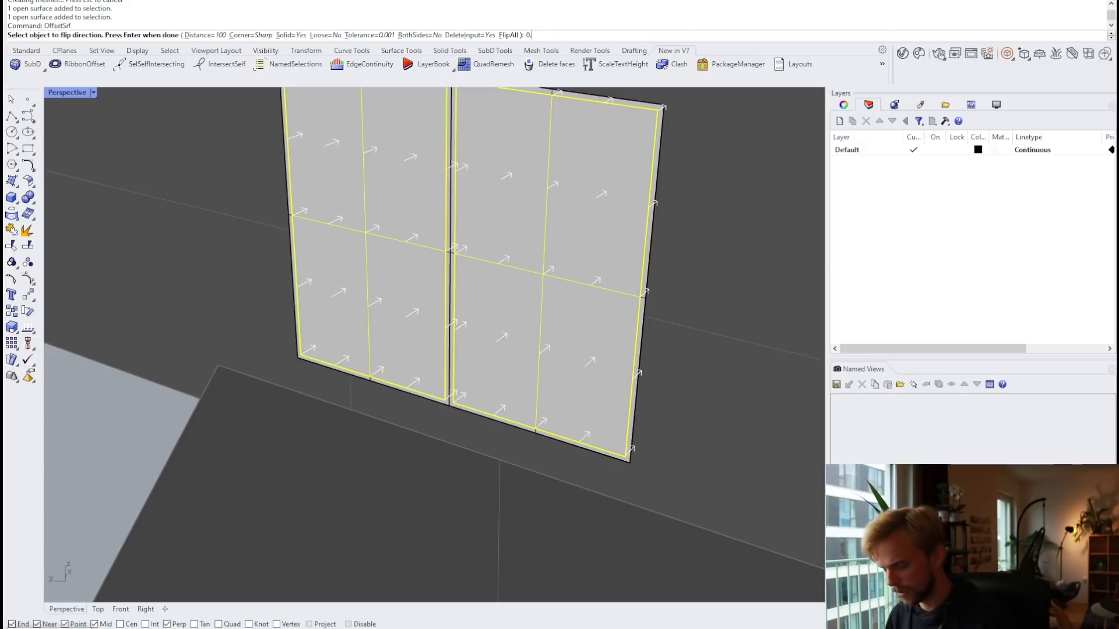
{"action": "key", "text": "BackSpace"}
{"action": "key", "text": "BackSpace"}
{"action": "key", "text": "BackSpace"}
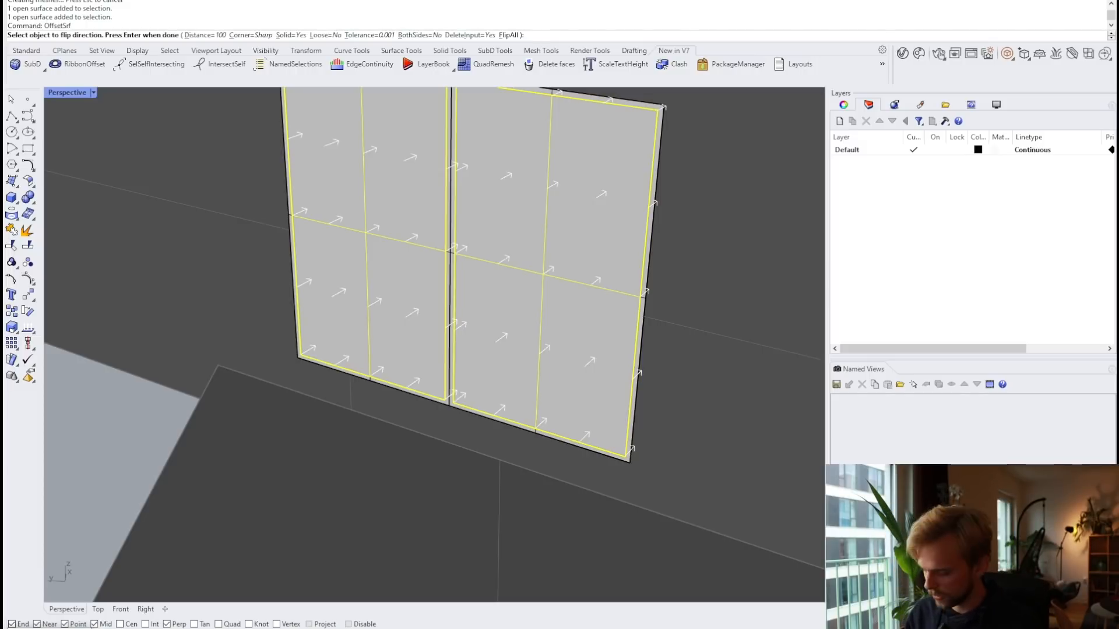
{"action": "key", "text": "Return"}
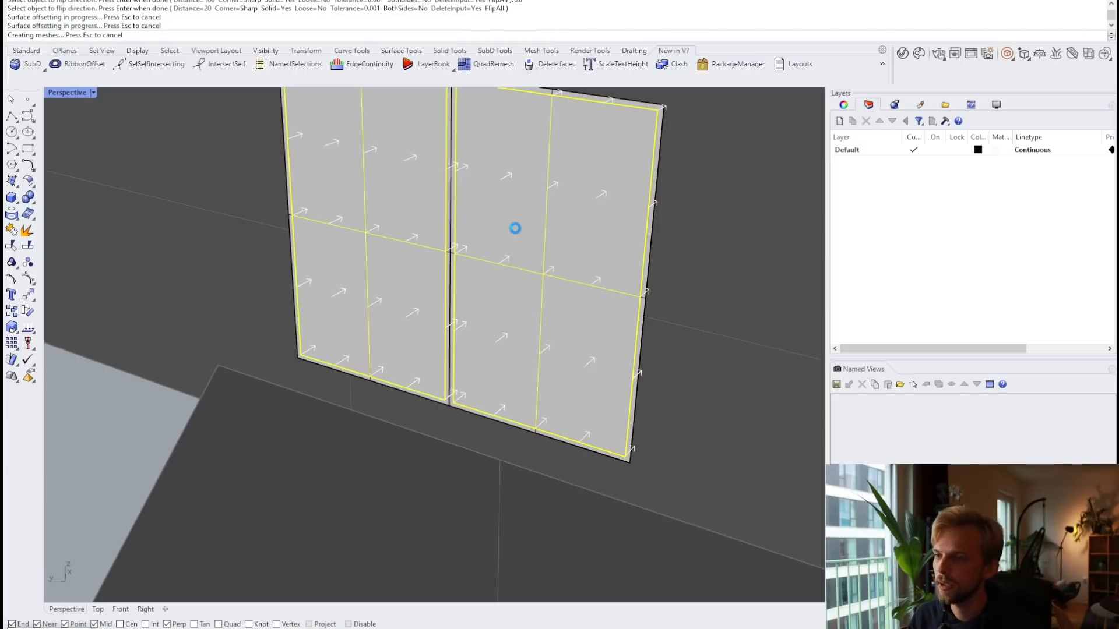
Step: Offset both window frame surfaces into a solid 100 thick
{"action": "scroll", "coordinate": [441, 207], "scroll_direction": "up", "scroll_amount": 3}
{"action": "scroll", "coordinate": [441, 207], "scroll_direction": "up", "scroll_amount": 2}
{"action": "left_click", "coordinate": [452, 225]}
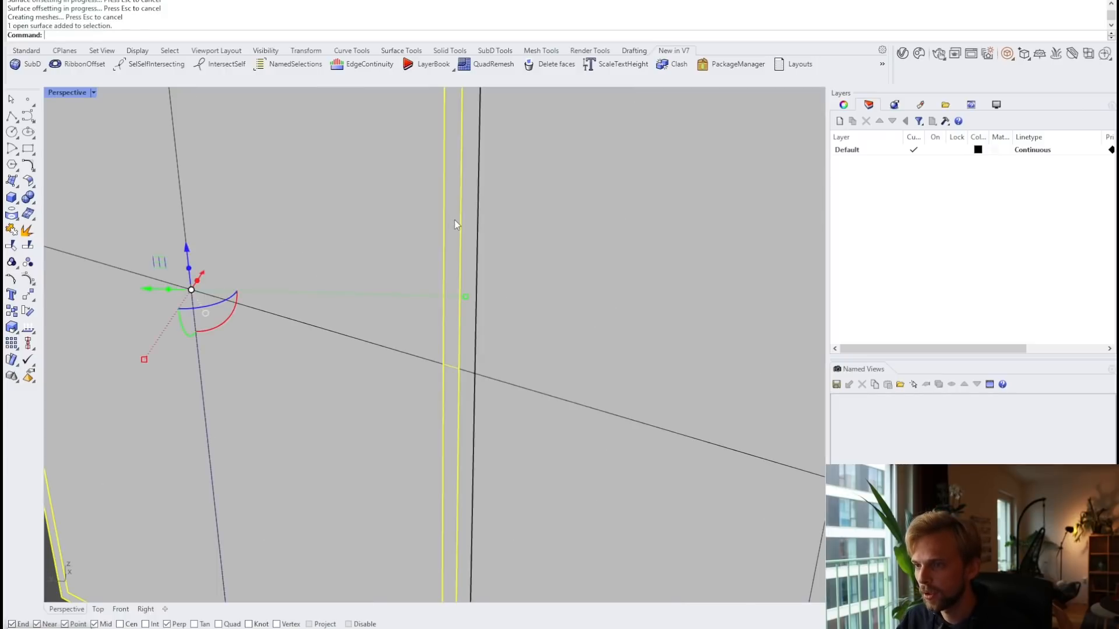
{"action": "scroll", "coordinate": [466, 230], "scroll_direction": "up", "scroll_amount": 1}
{"action": "left_click", "coordinate": [479, 227]}
{"action": "scroll", "coordinate": [483, 216], "scroll_direction": "down", "scroll_amount": 2}
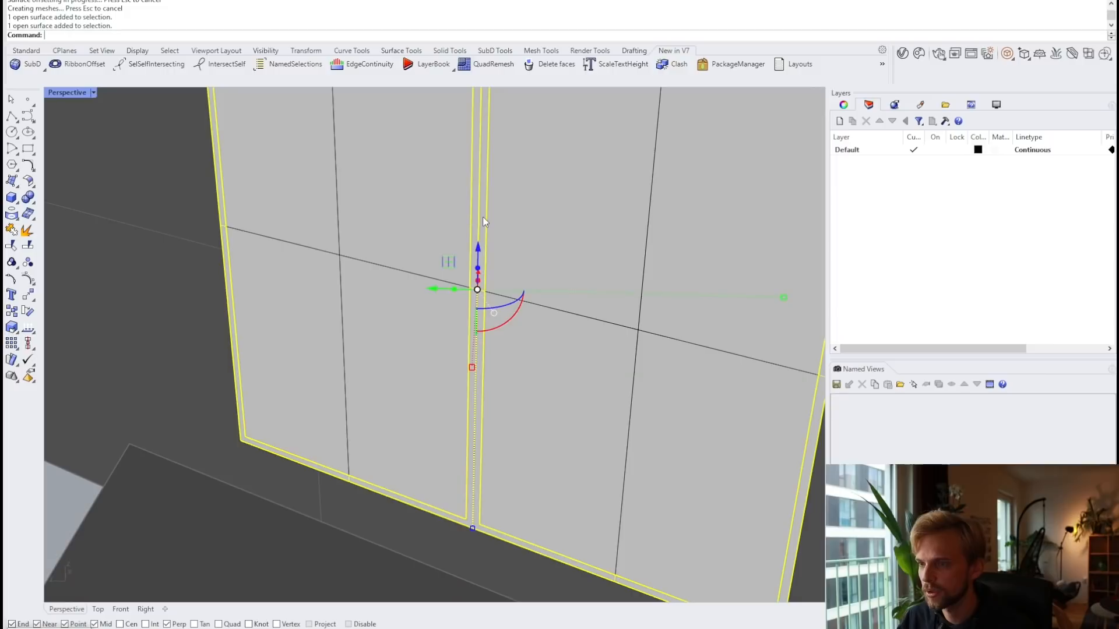
{"action": "type", "text": "offsetsrf"}
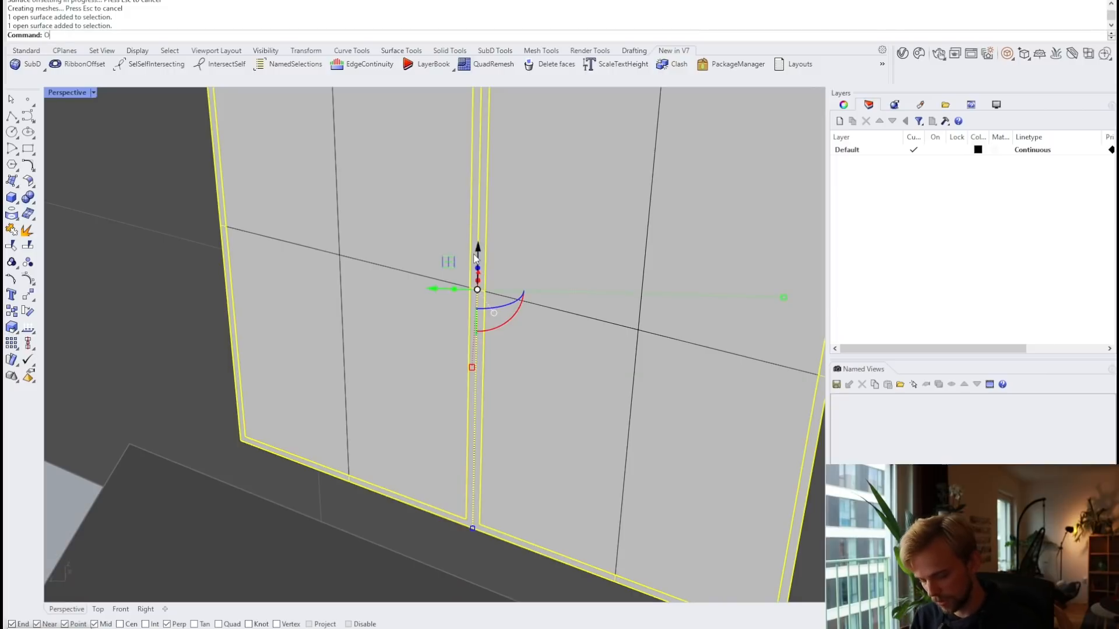
{"action": "key", "text": "Return"}
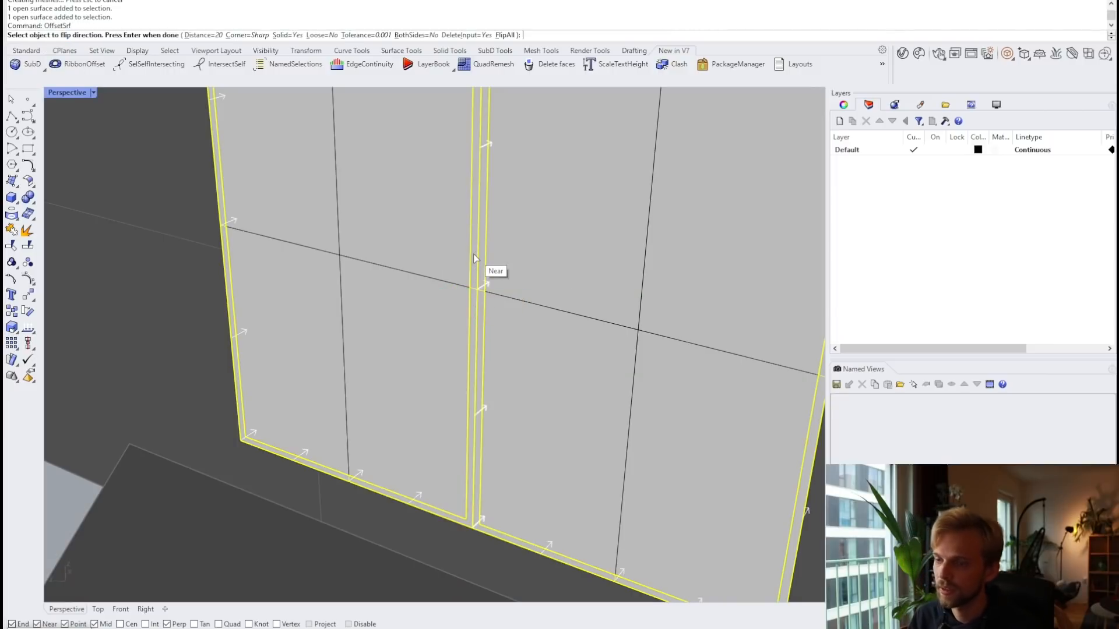
{"action": "type", "text": "100"}
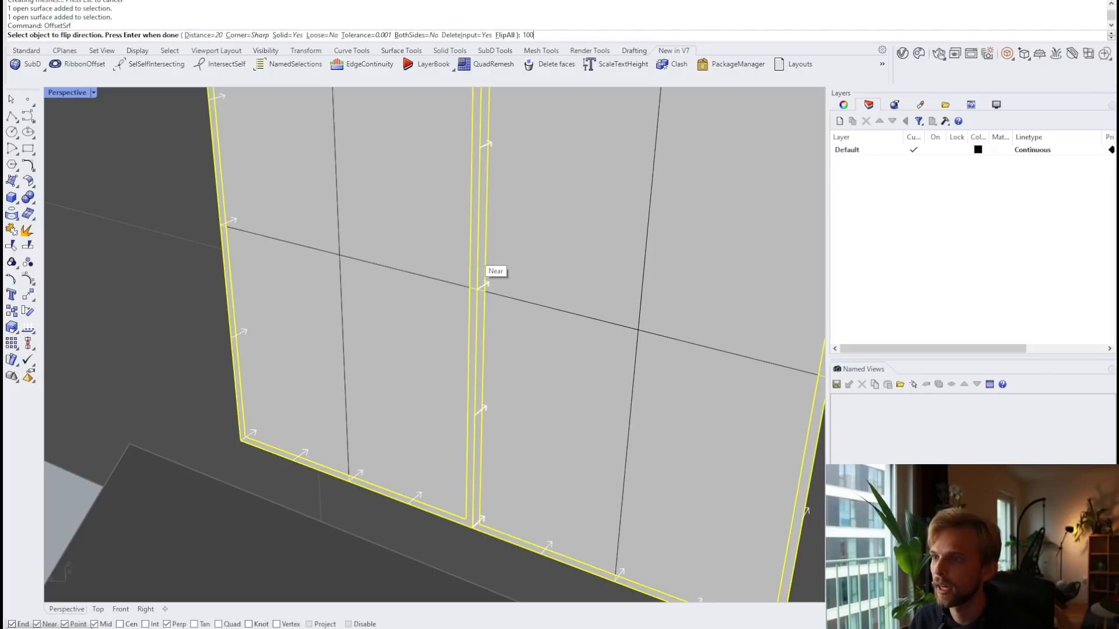
{"action": "key", "text": "Return"}
{"action": "key", "text": "Return"}
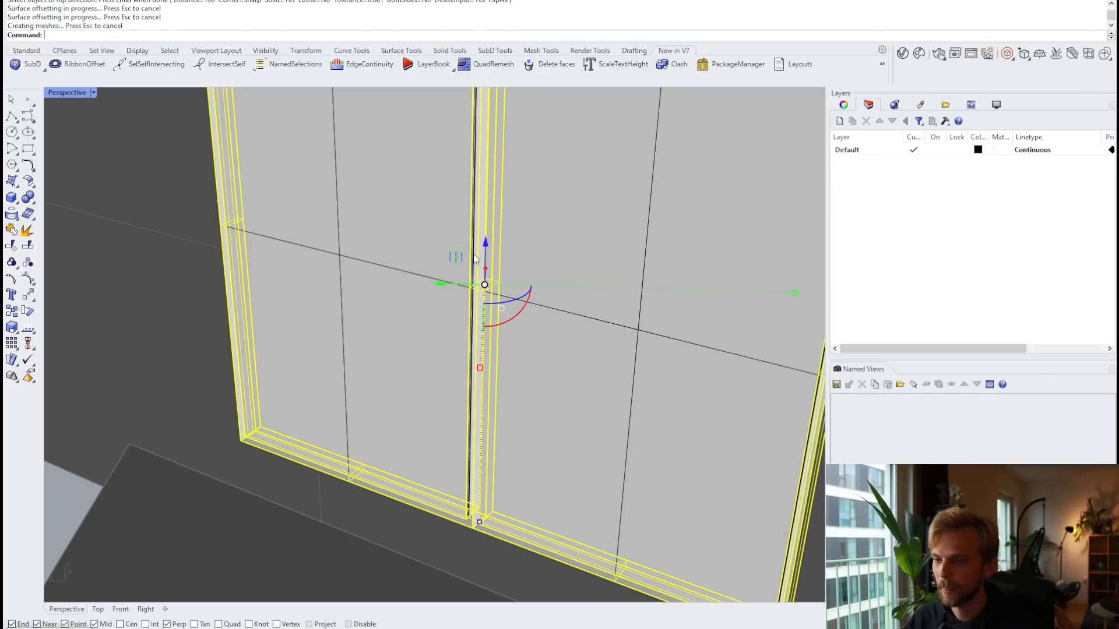
Step: Select the left and right glass panes and start the Move command (M)
{"action": "left_click", "coordinate": [353, 259]}
{"action": "left_click", "coordinate": [557, 296], "text": "shift"}
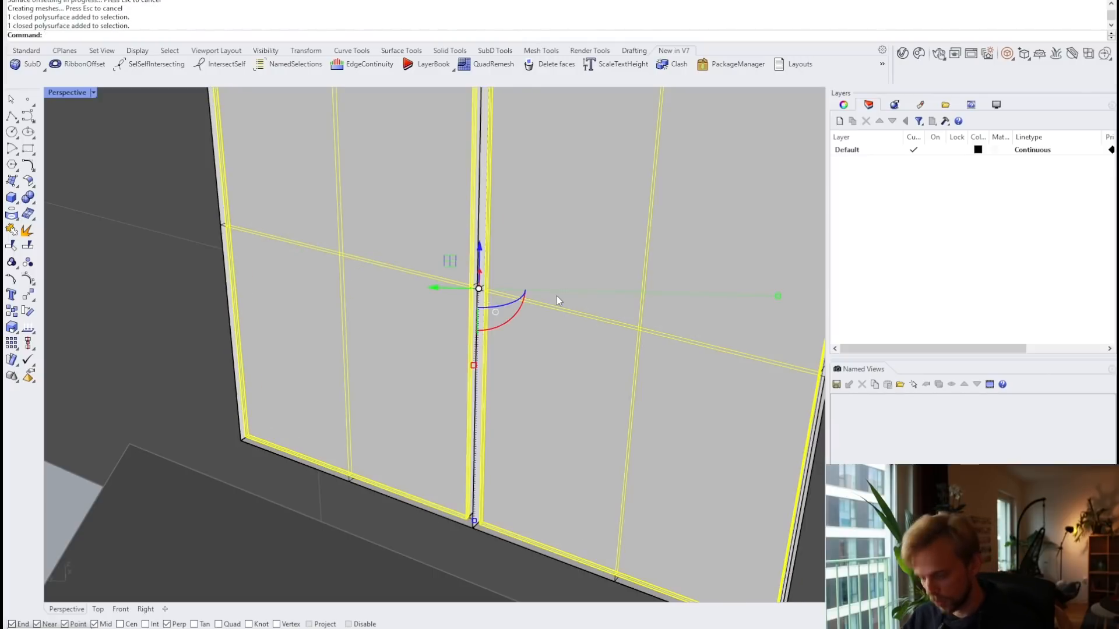
{"action": "type", "text": "M"}
{"action": "key", "text": "Return"}
{"action": "scroll", "coordinate": [247, 443], "scroll_direction": "up", "scroll_amount": 3}
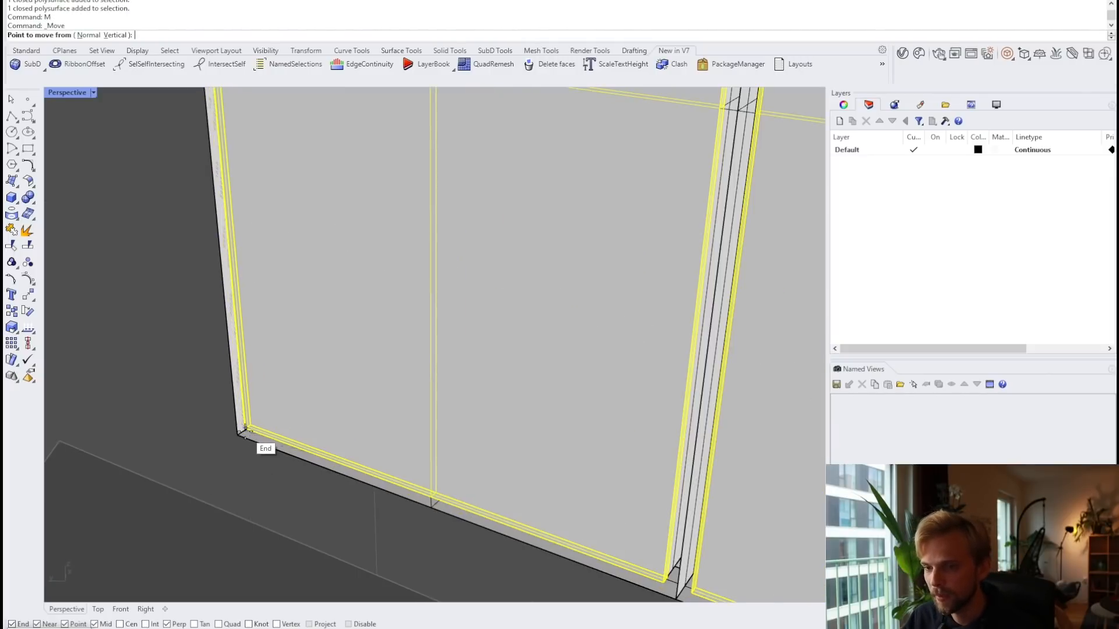
Step: Snap the panes from their bottom corner onto the frame corner
{"action": "scroll", "coordinate": [245, 431], "scroll_direction": "down", "scroll_amount": 3}
{"action": "left_click", "coordinate": [250, 426]}
{"action": "left_click", "coordinate": [269, 412]}
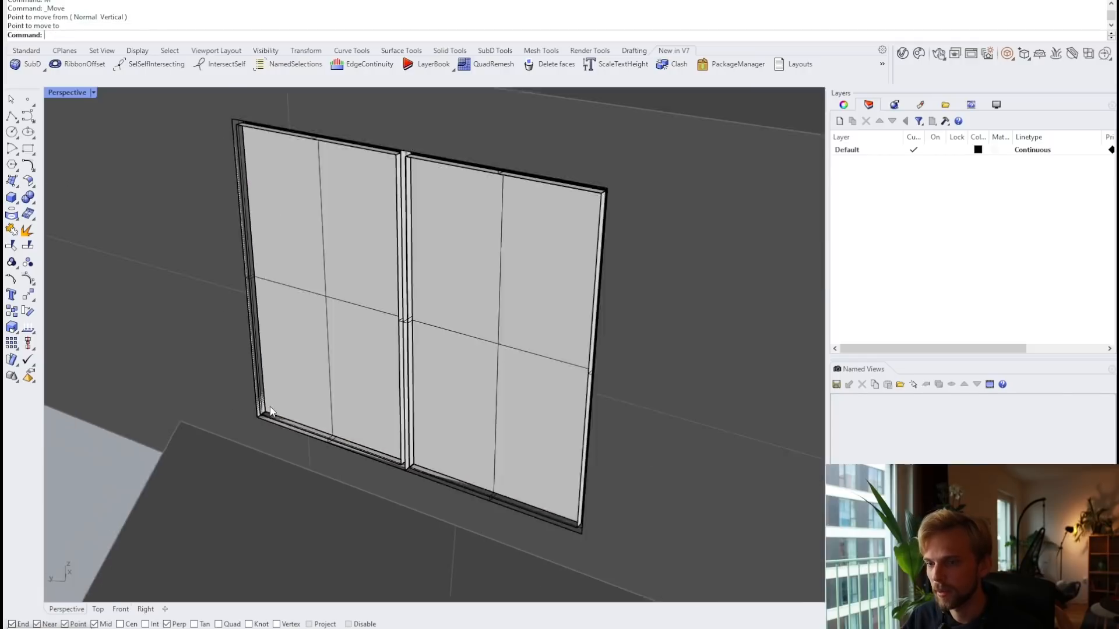
Step: Orbit around the building to check the finished window assembly
{"action": "scroll", "coordinate": [270, 407], "scroll_direction": "down", "scroll_amount": 4}
{"action": "right_click_drag", "start_coordinate": [340, 298], "coordinate": [359, 326]}
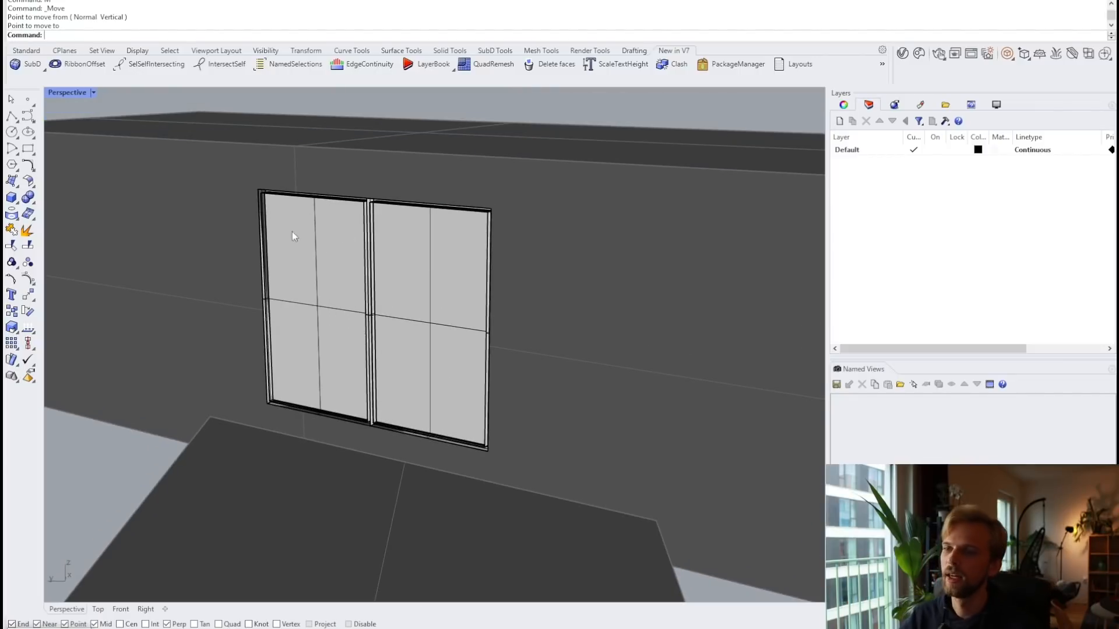
{"action": "scroll", "coordinate": [407, 299], "scroll_direction": "down", "scroll_amount": 5}
{"action": "left_click_drag", "start_coordinate": [279, 143], "coordinate": [580, 413]}
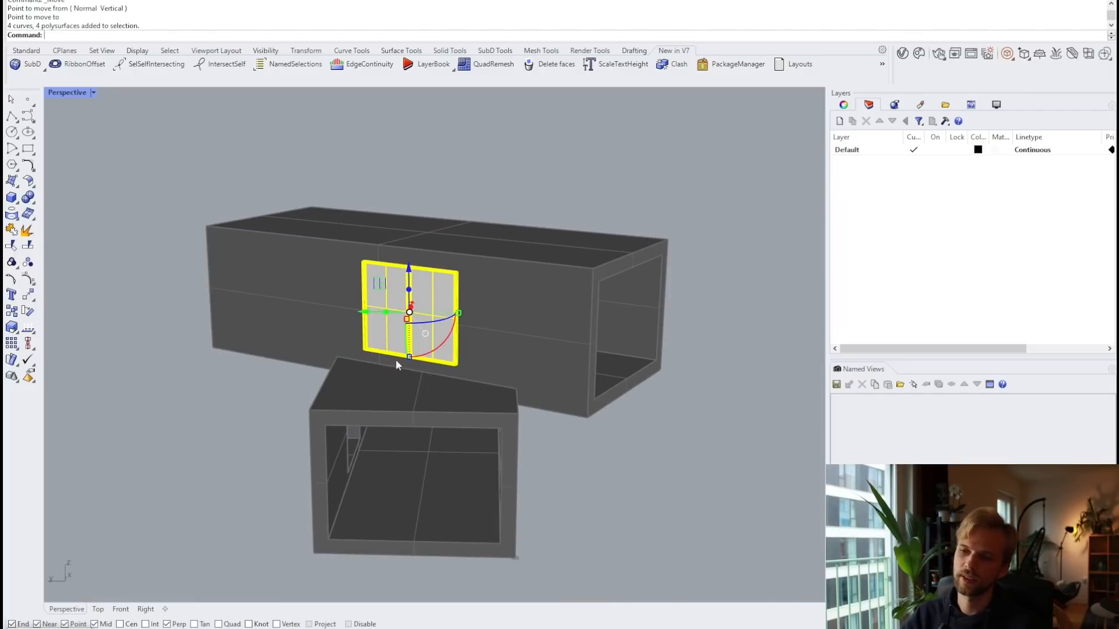
{"action": "right_click_drag", "start_coordinate": [396, 363], "coordinate": [569, 292]}
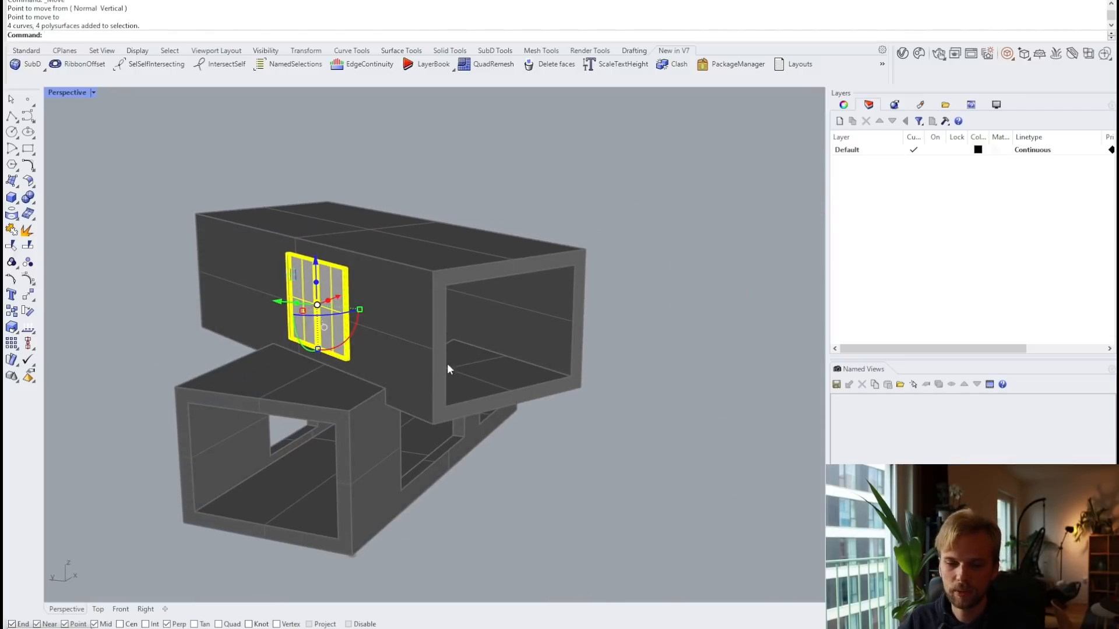
{"action": "right_click_drag", "start_coordinate": [296, 365], "coordinate": [313, 352]}
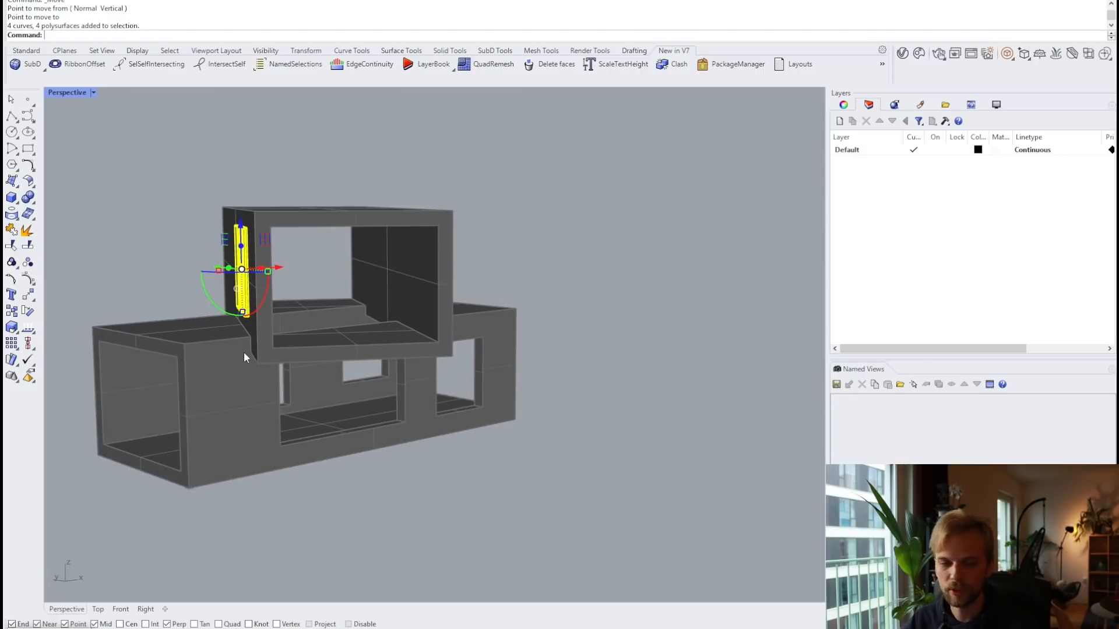
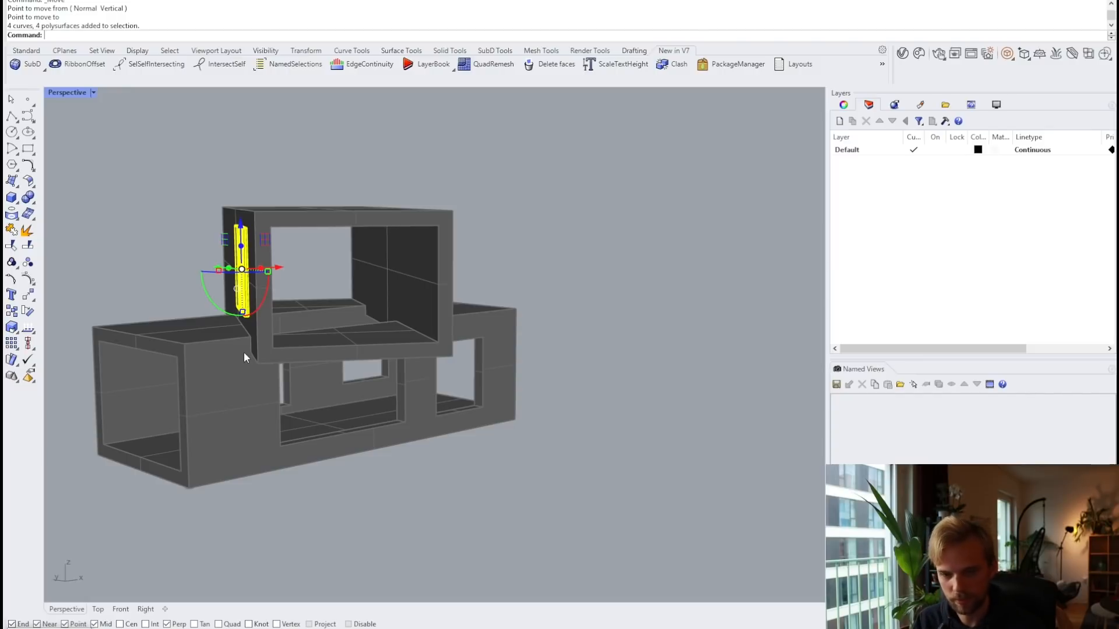
Step: Delete the leftover vertical slab and bring up Grasshopper with the old ball-count definition selected
{"action": "key", "text": "Delete"}
{"action": "right_click_drag", "start_coordinate": [244, 351], "coordinate": [313, 321]}
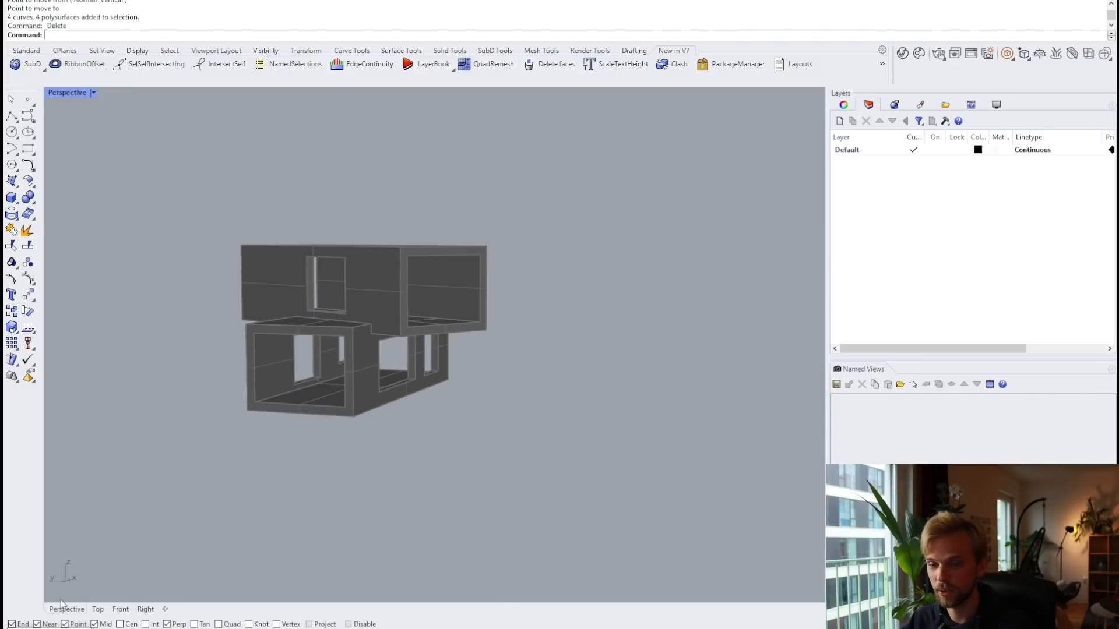
{"action": "left_click", "coordinate": [59, 628]}
{"action": "left_click_drag", "start_coordinate": [993, 341], "coordinate": [627, 134]}
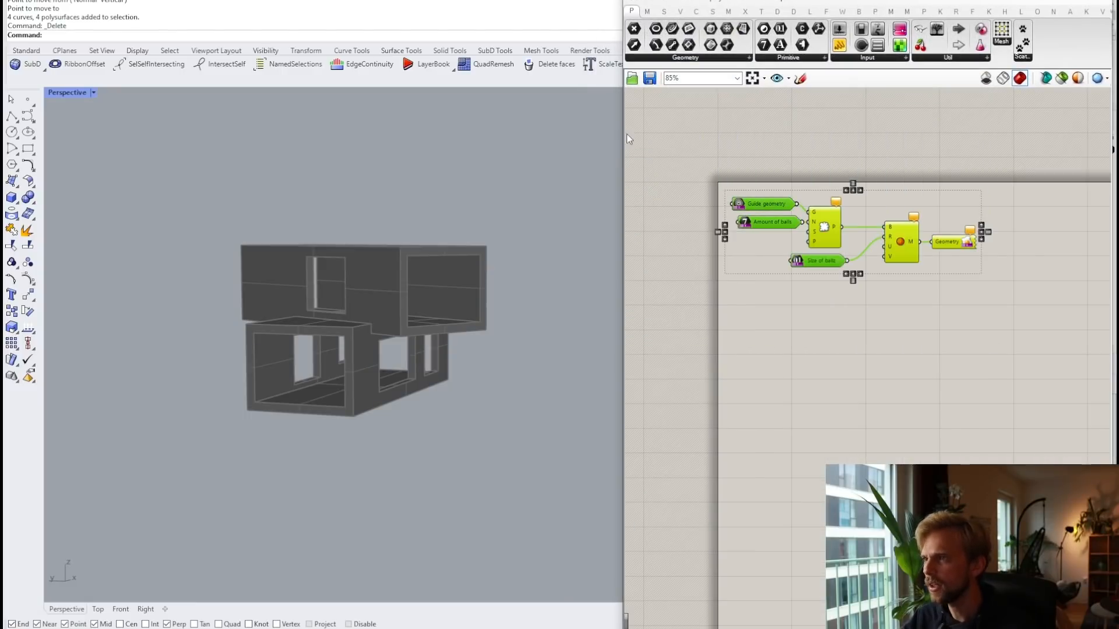
Step: Start a new blank Grasshopper document, clearing the old ball-count definition
{"action": "left_click", "coordinate": [636, 1]}
{"action": "left_click", "coordinate": [655, 13]}
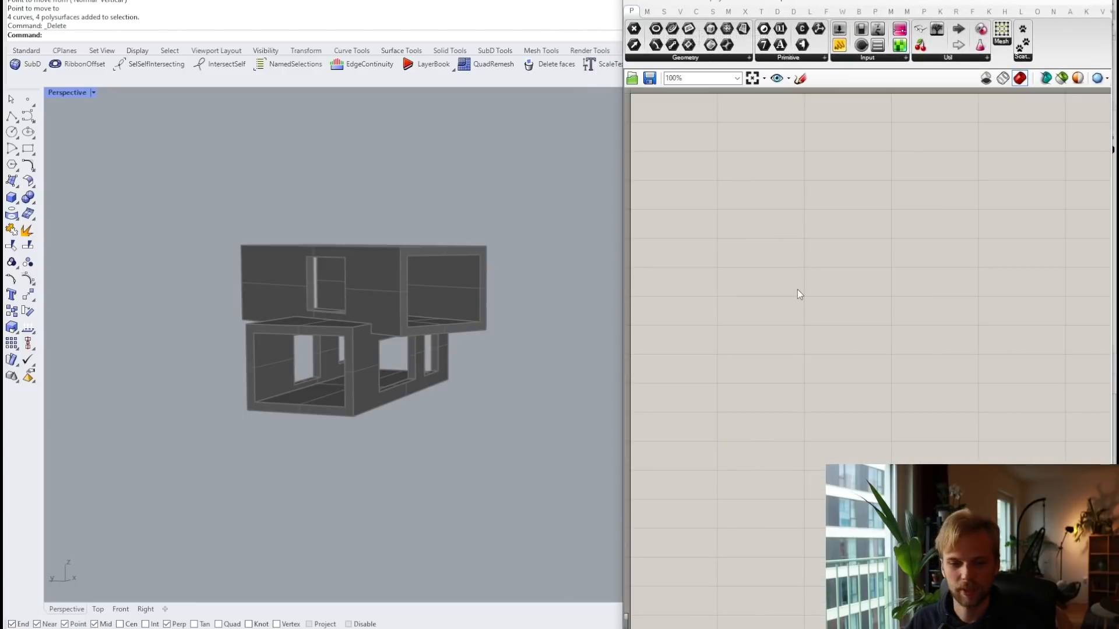
{"action": "right_click_drag", "start_coordinate": [797, 289], "coordinate": [818, 301]}
{"action": "scroll", "coordinate": [409, 260], "scroll_direction": "up", "scroll_amount": 2}
{"action": "right_click_drag", "start_coordinate": [409, 260], "coordinate": [334, 308]}
Step: Place a Curve parameter on the empty canvas by searching 'curve'
{"action": "double_click", "coordinate": [736, 211]}
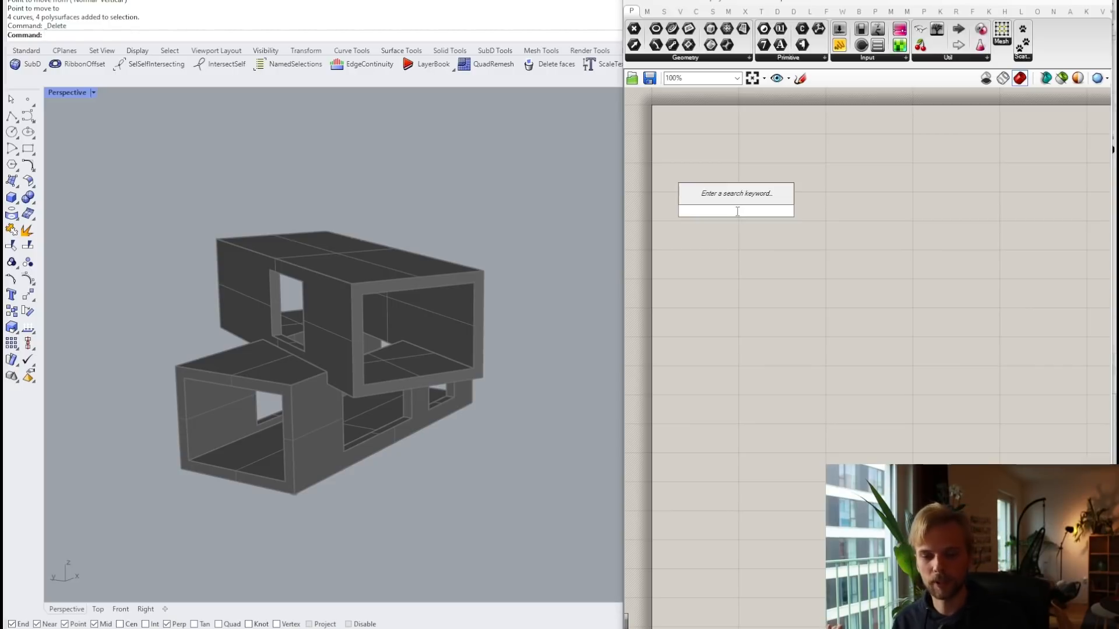
{"action": "type", "text": "curve"}
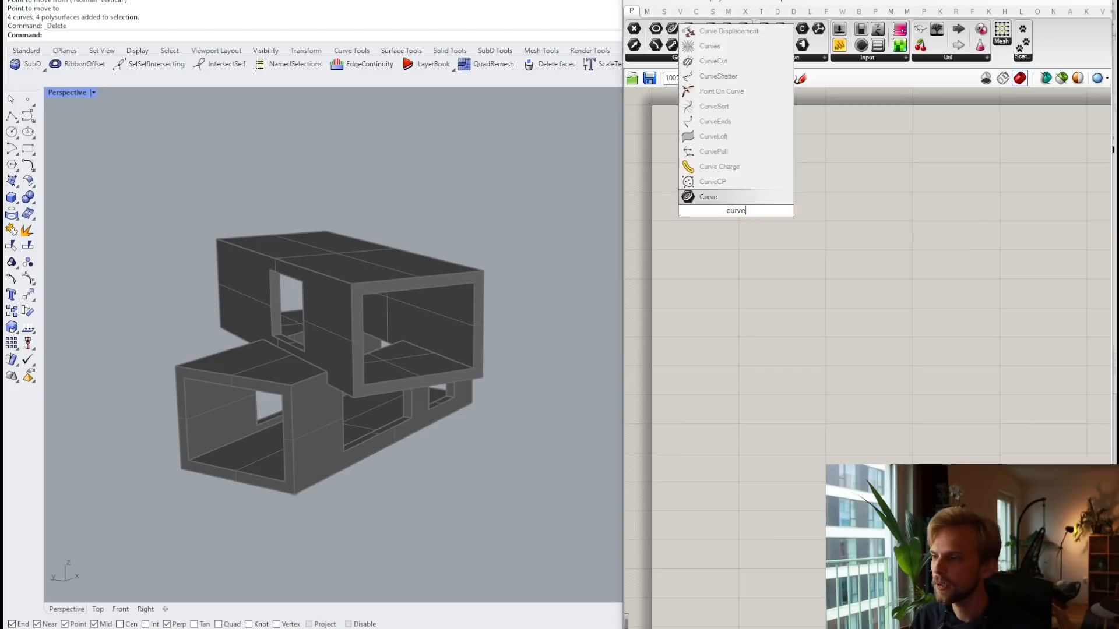
{"action": "key", "text": "Return"}
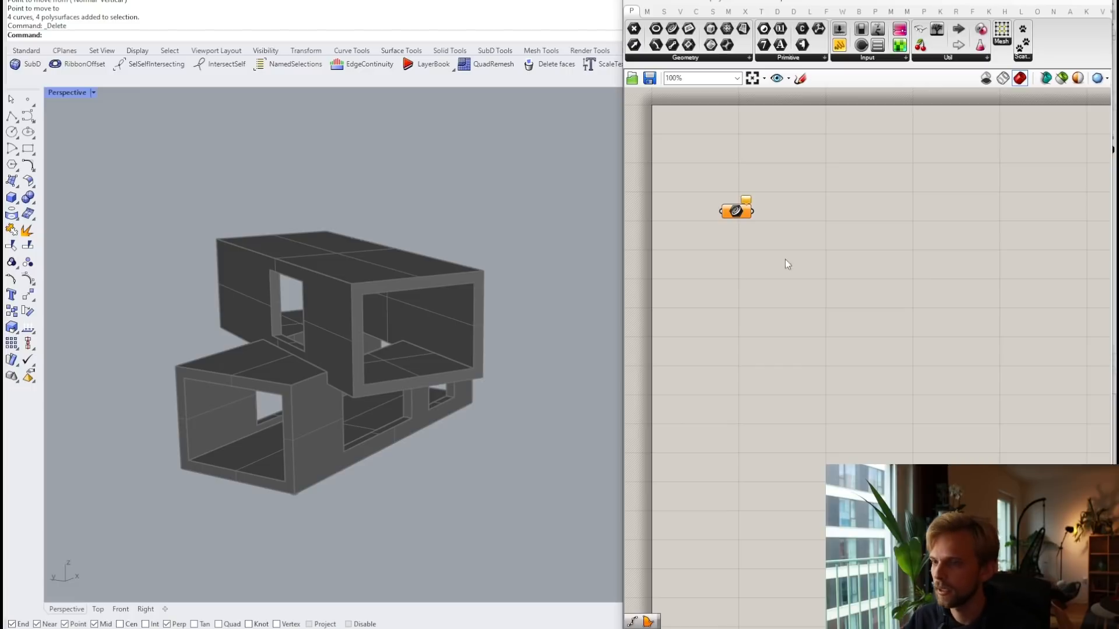
Step: Trace the small upper window with a 3-point rectangle snapped to its corners
{"action": "left_click", "coordinate": [740, 211]}
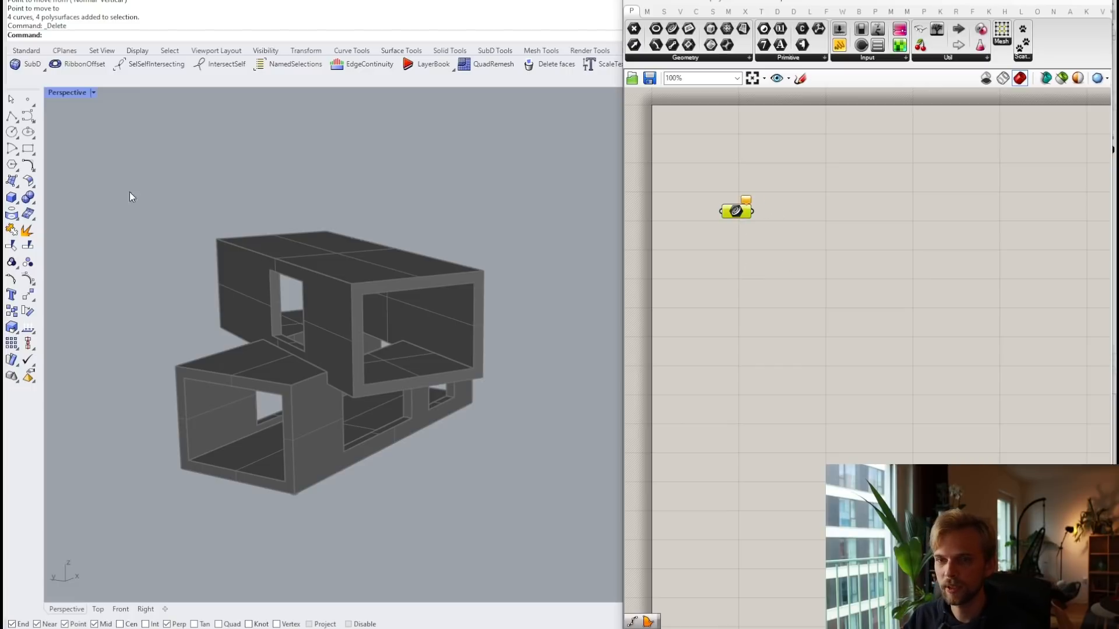
{"action": "left_click", "coordinate": [28, 149]}
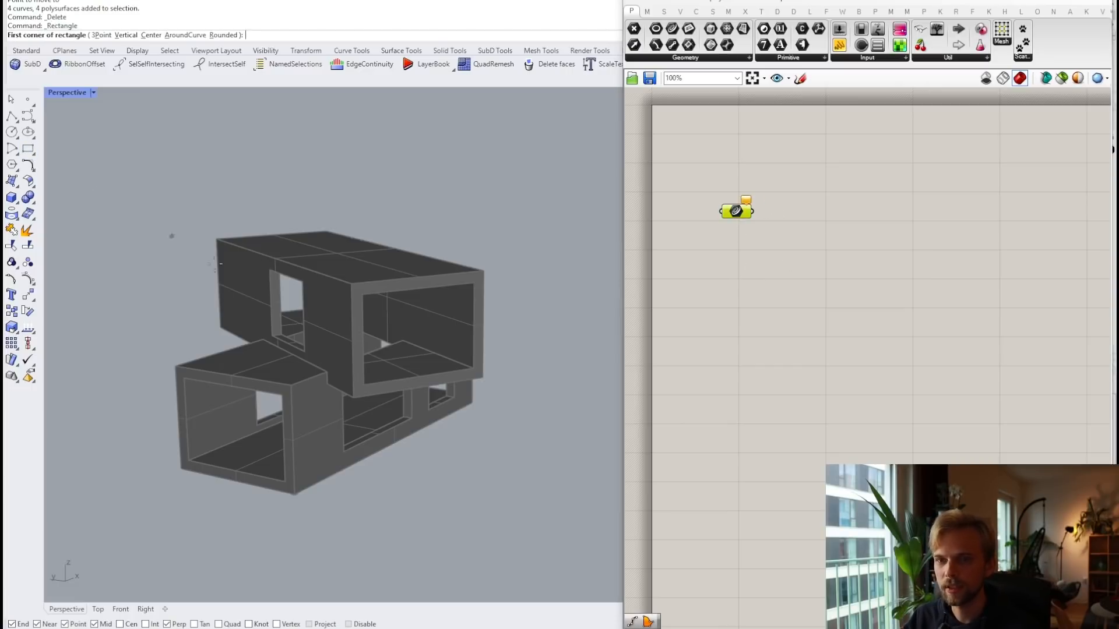
{"action": "scroll", "coordinate": [271, 338], "scroll_direction": "up", "scroll_amount": 3}
{"action": "left_click", "coordinate": [272, 337]}
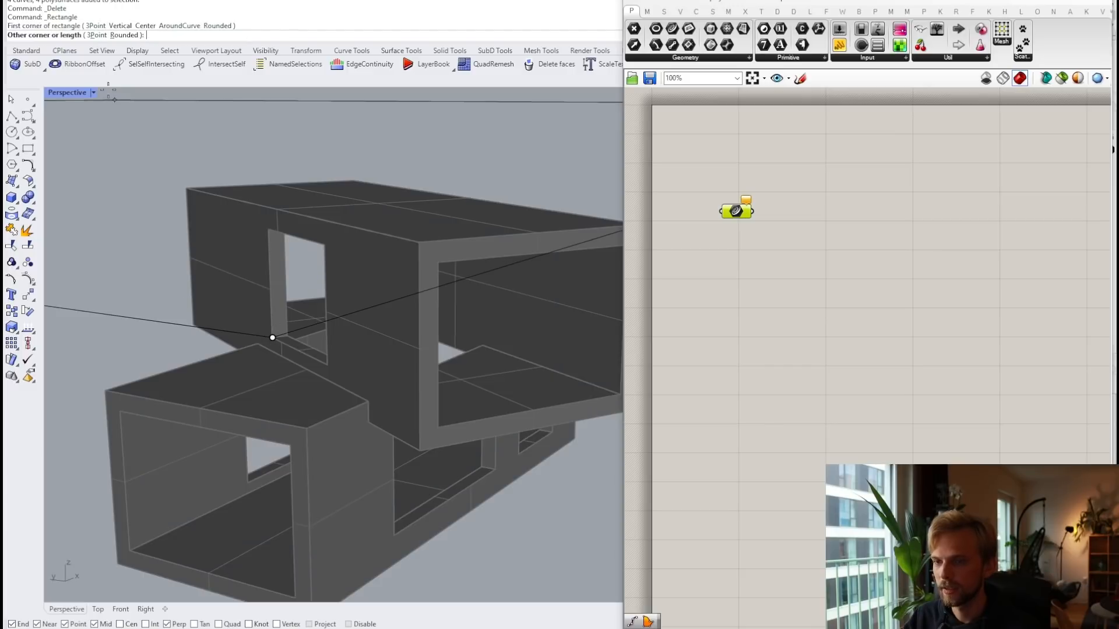
{"action": "left_click", "coordinate": [95, 35]}
{"action": "left_click", "coordinate": [268, 229]}
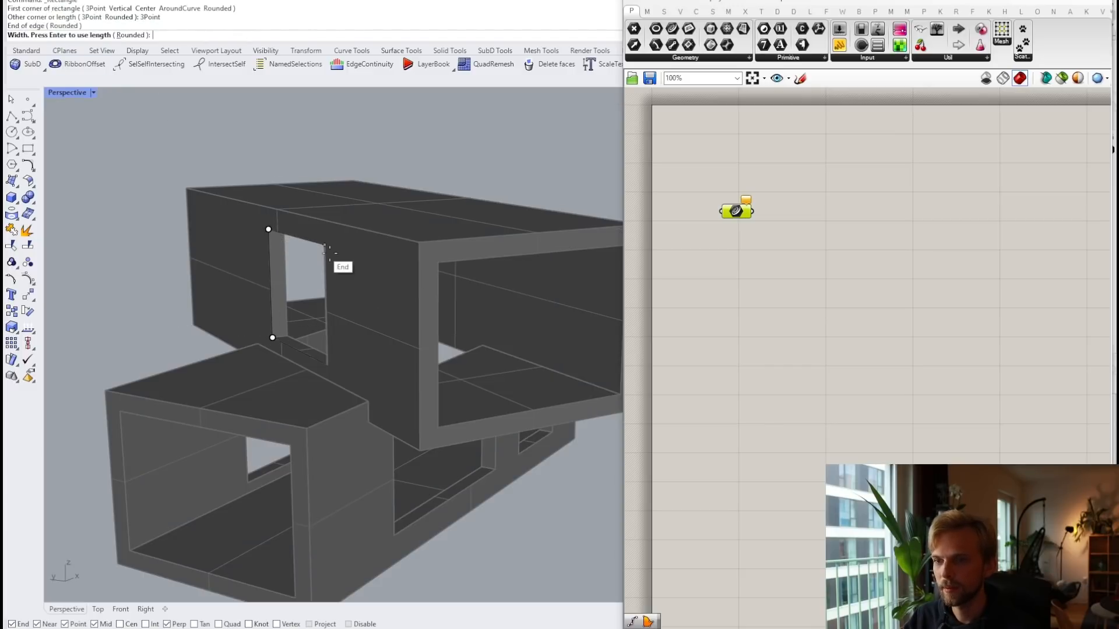
{"action": "left_click", "coordinate": [329, 251]}
{"action": "scroll", "coordinate": [360, 268], "scroll_direction": "down", "scroll_amount": 2}
Step: Trace the upper box's big end opening with another rectangle
{"action": "right_click", "coordinate": [431, 383]}
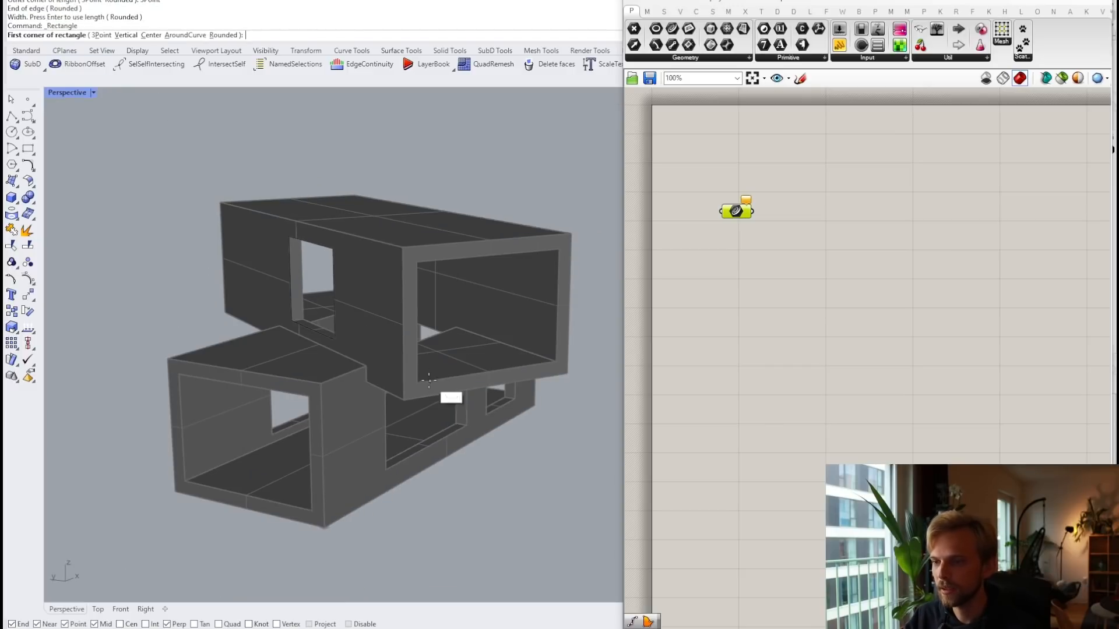
{"action": "left_click", "coordinate": [28, 149]}
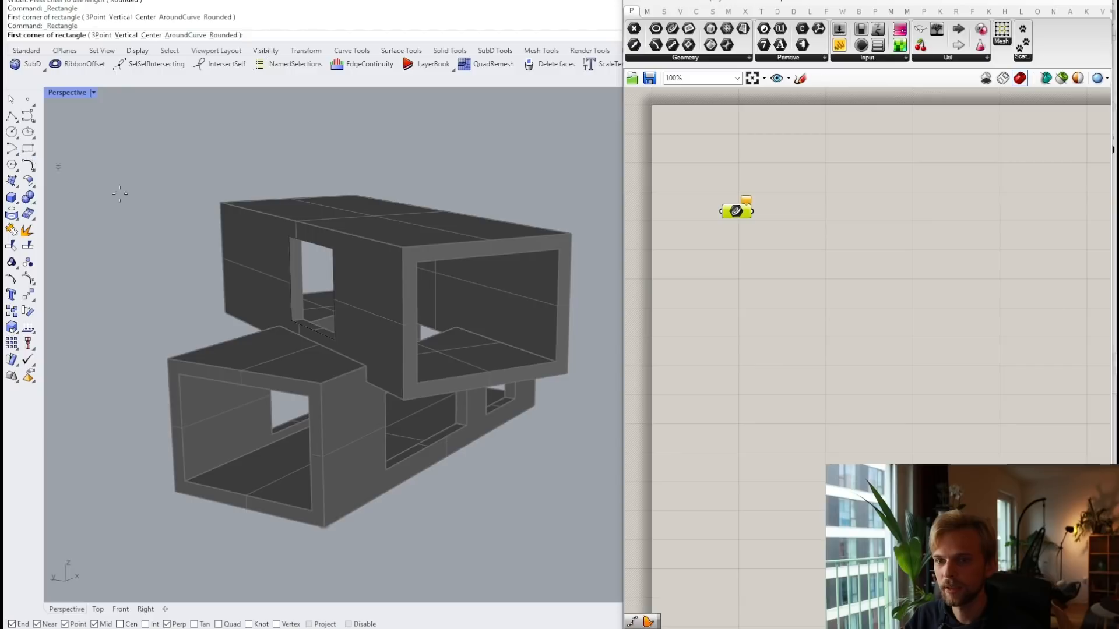
{"action": "left_click", "coordinate": [417, 383]}
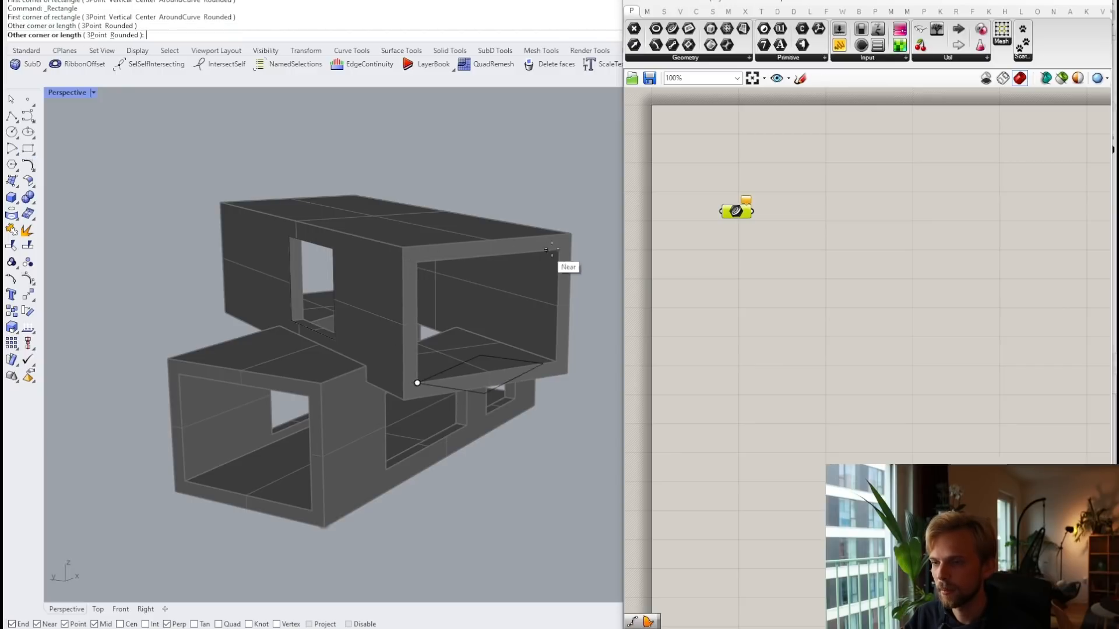
{"action": "left_click", "coordinate": [95, 36]}
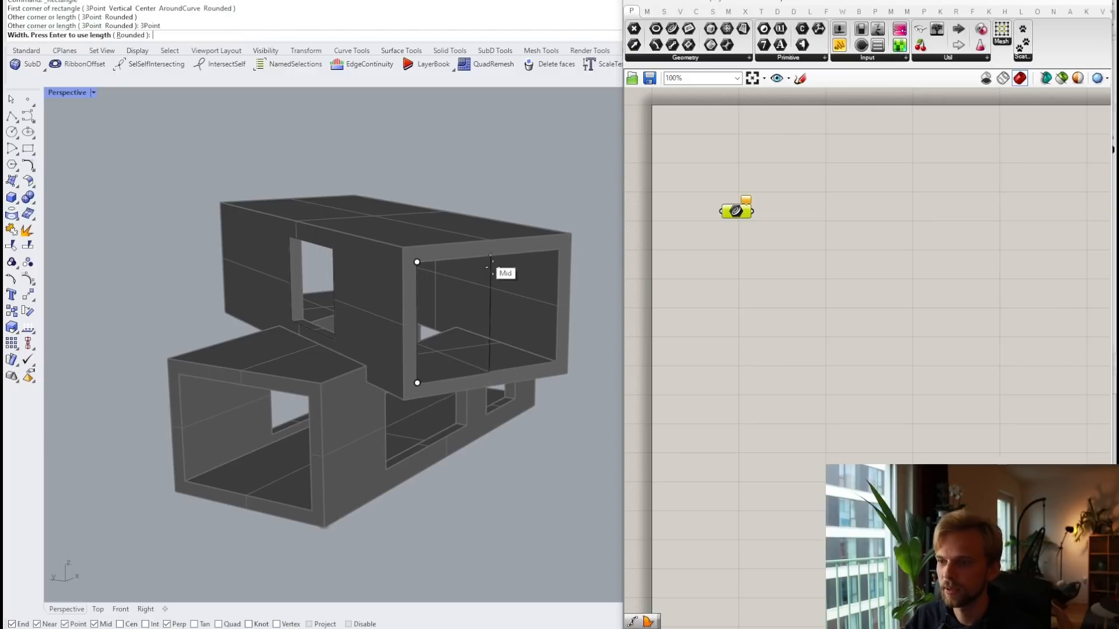
{"action": "key", "text": "Escape"}
{"action": "scroll", "coordinate": [352, 463], "scroll_direction": "up", "scroll_amount": 3}
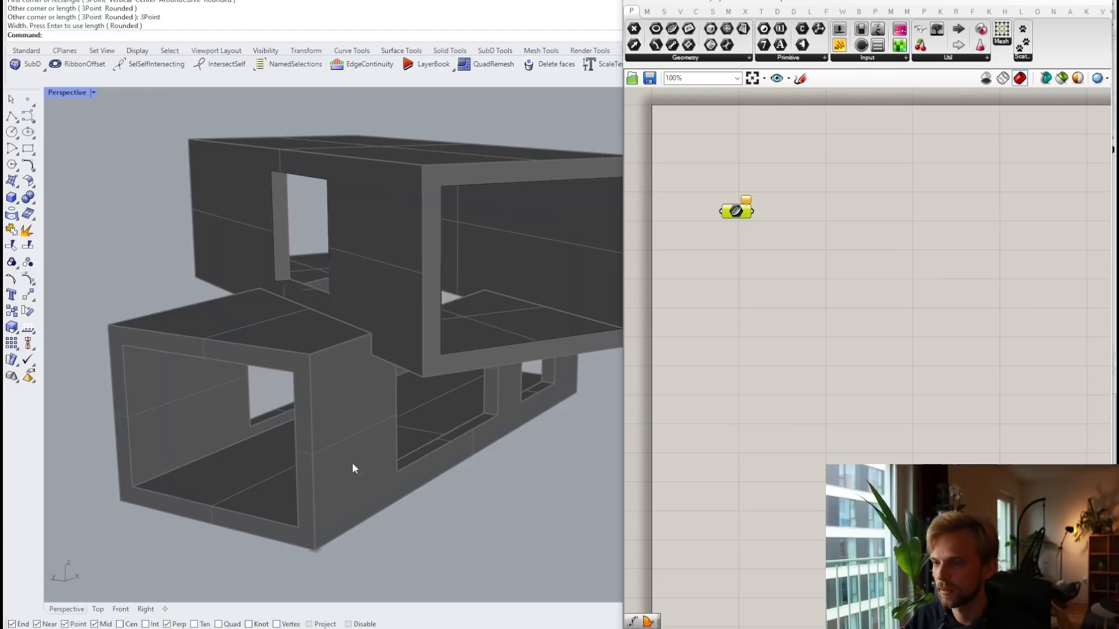
{"action": "right_click_drag", "start_coordinate": [352, 463], "coordinate": [229, 403]}
{"action": "scroll", "coordinate": [128, 371], "scroll_direction": "up", "scroll_amount": 4}
Step: Trace the lower box's end opening with a 3-point rectangle, then select all three rectangles
{"action": "right_click", "coordinate": [130, 374]}
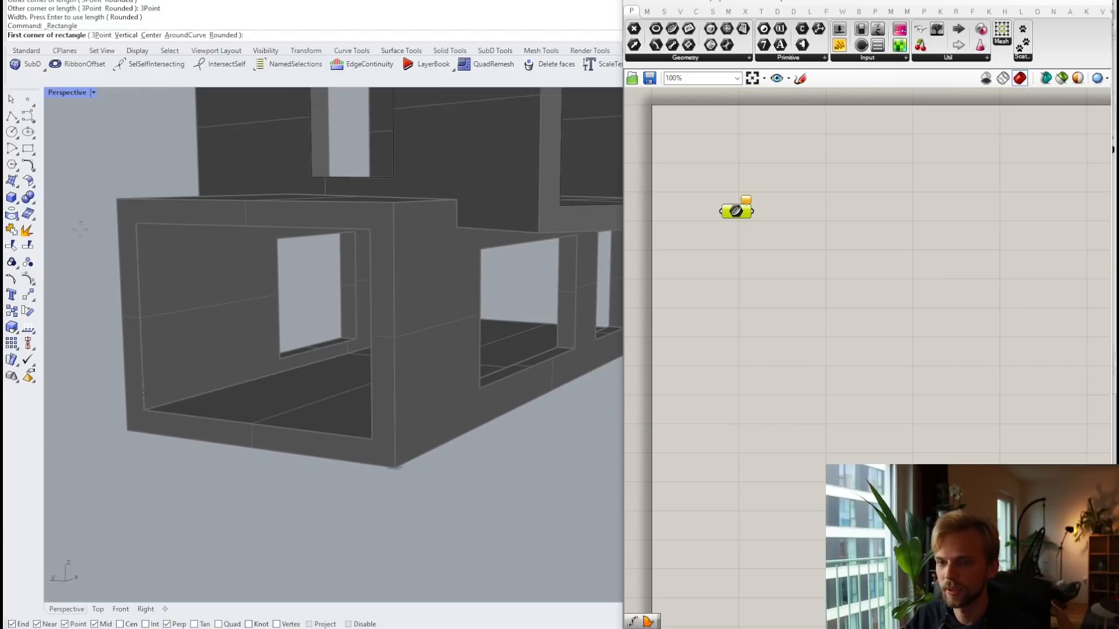
{"action": "left_click", "coordinate": [102, 36]}
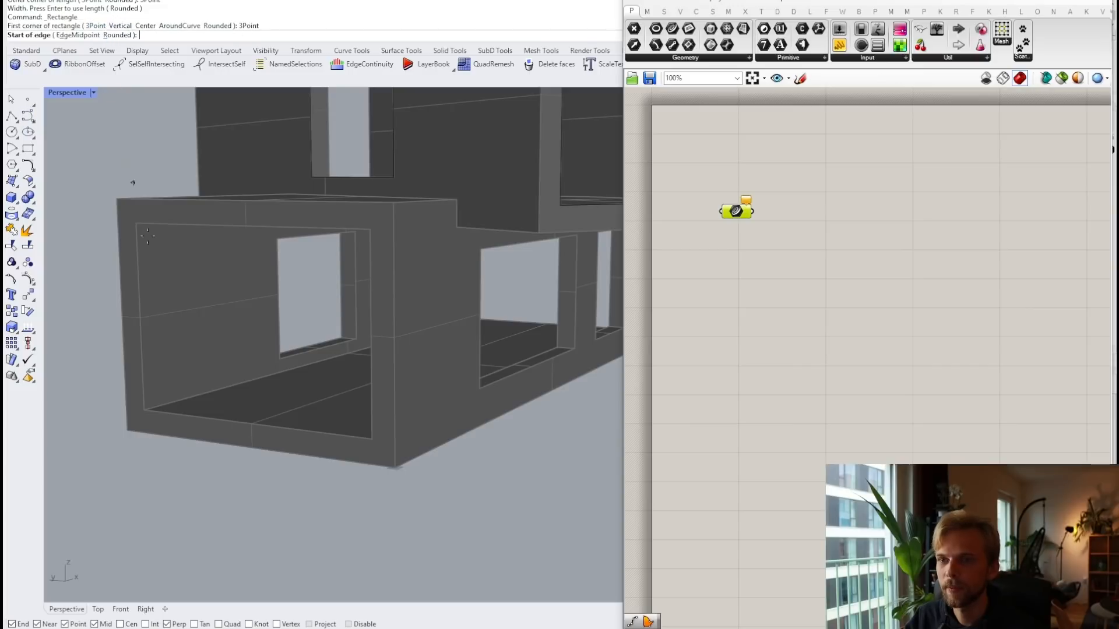
{"action": "left_click", "coordinate": [144, 410]}
{"action": "left_click", "coordinate": [135, 224]}
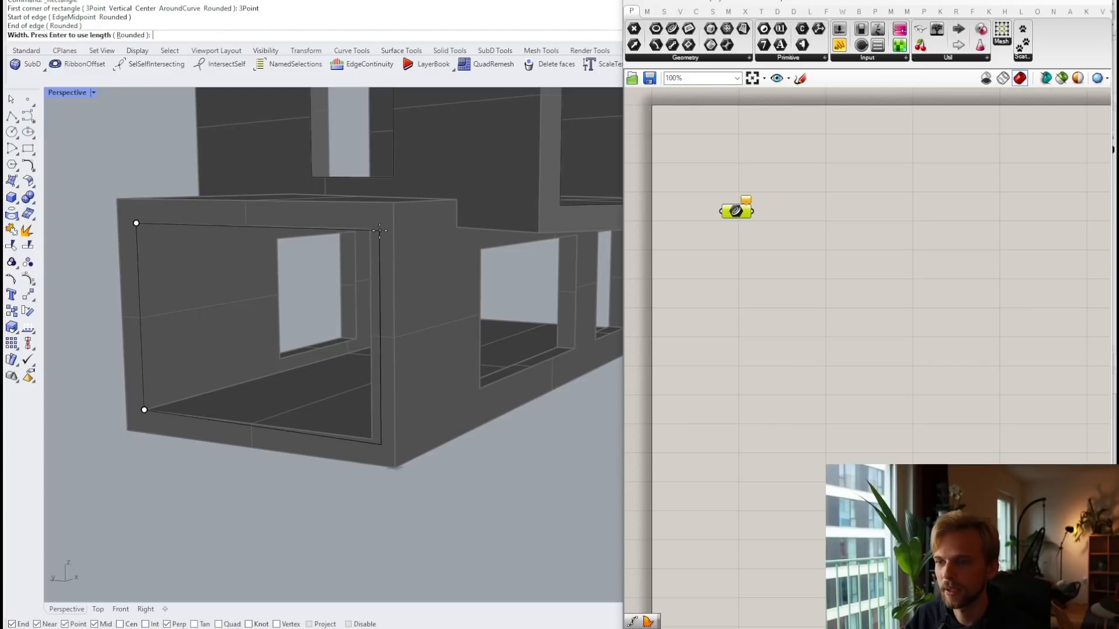
{"action": "left_click", "coordinate": [387, 229]}
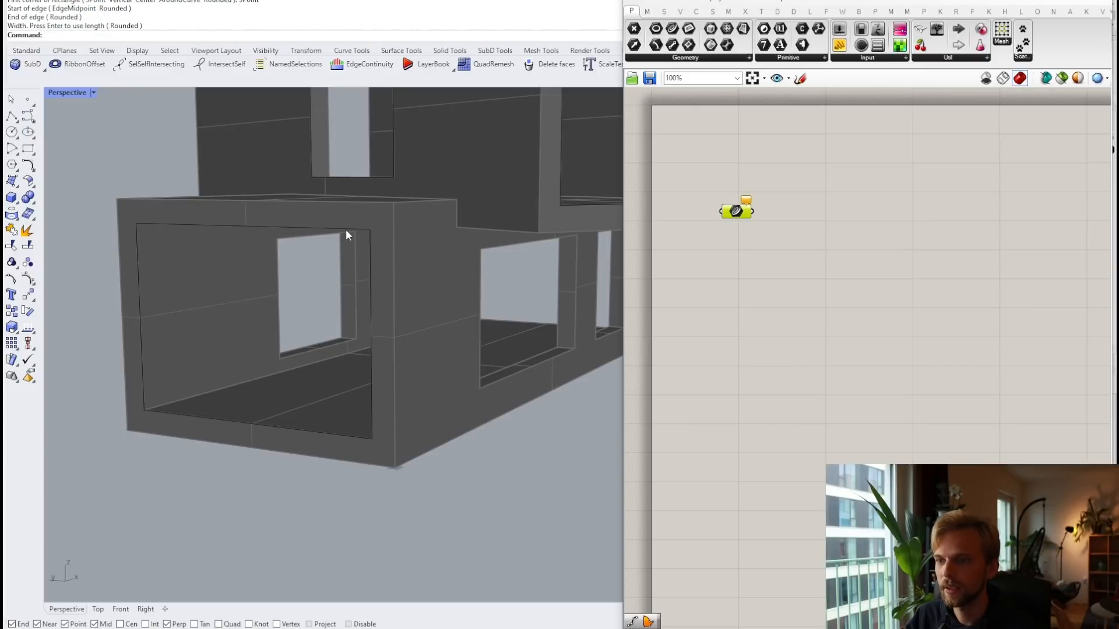
{"action": "left_click", "coordinate": [374, 179], "text": "shift"}
{"action": "left_click", "coordinate": [575, 203], "text": "shift"}
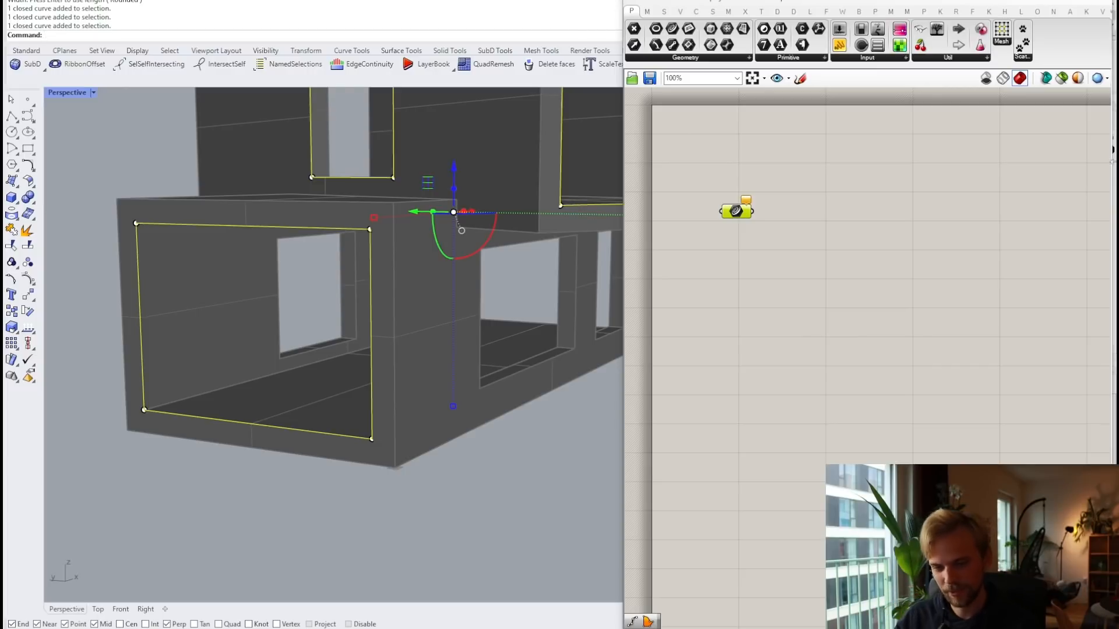
{"action": "right_click_drag", "start_coordinate": [490, 205], "coordinate": [394, 292]}
{"action": "scroll", "coordinate": [457, 238], "scroll_direction": "down", "scroll_amount": 4}
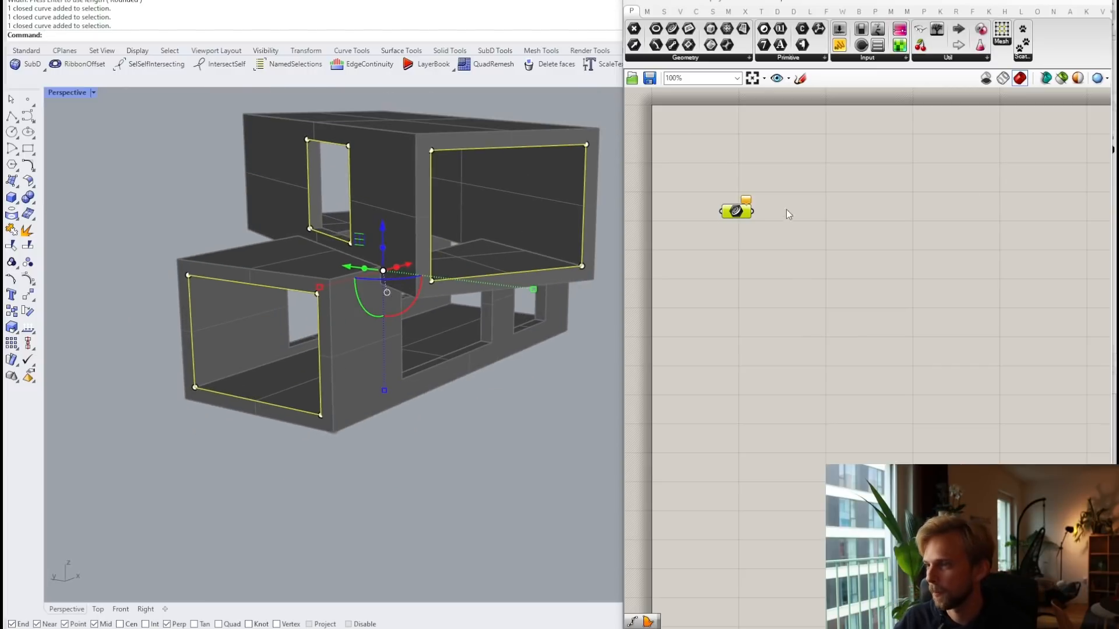
Step: Reference the three rectangles into the Curve parameter with Set Multiple Curves and reposition it
{"action": "right_click", "coordinate": [738, 217]}
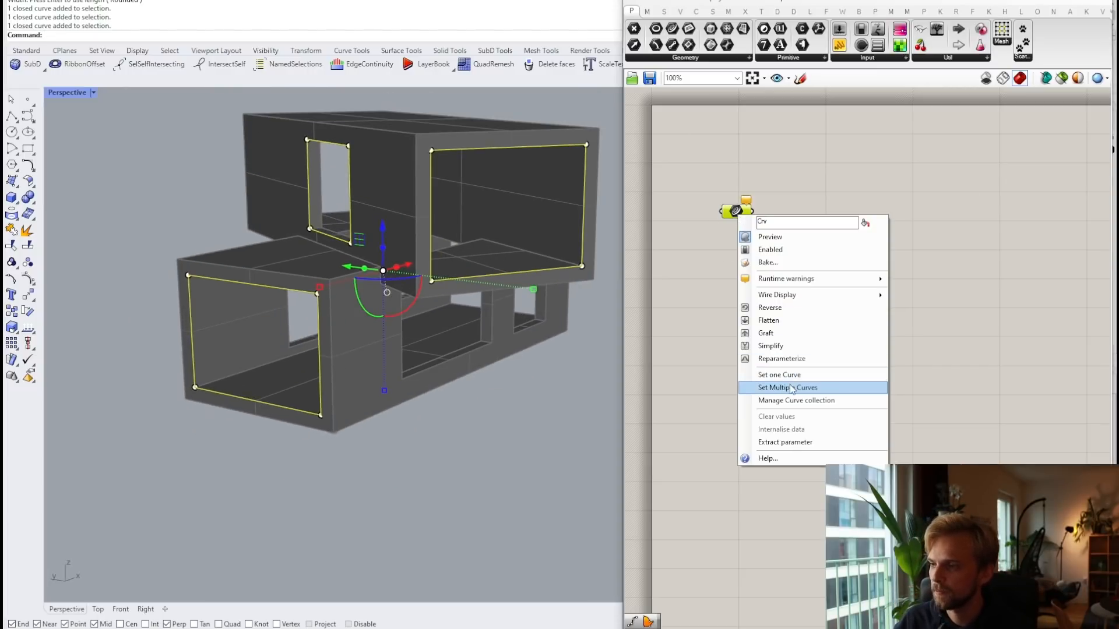
{"action": "left_click", "coordinate": [760, 387]}
{"action": "left_click", "coordinate": [528, 430]}
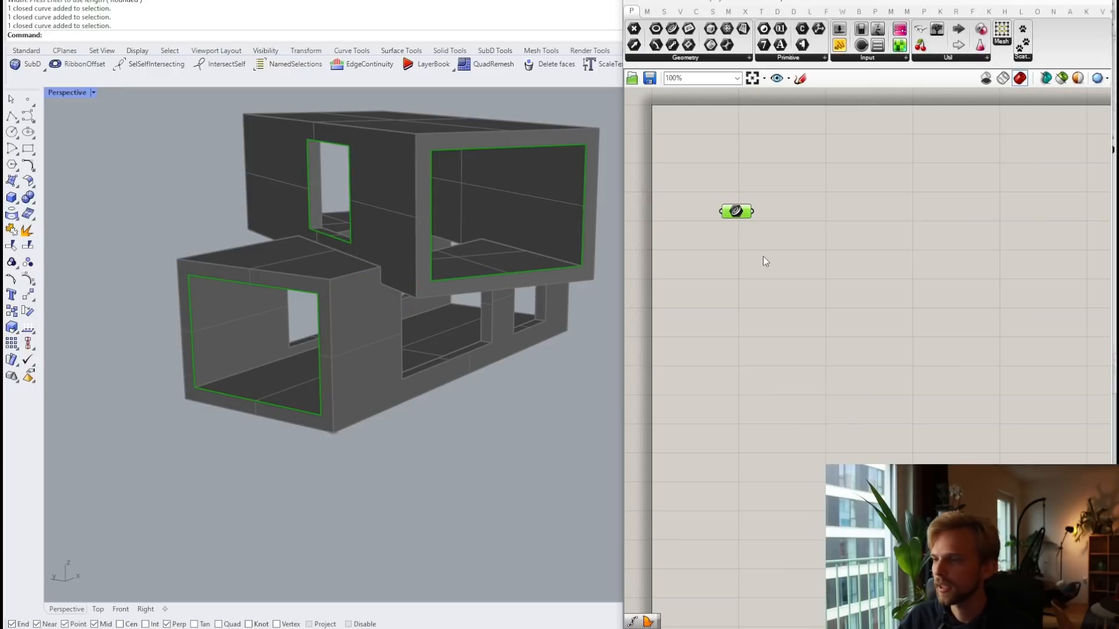
{"action": "left_click_drag", "start_coordinate": [738, 212], "coordinate": [777, 252]}
{"action": "left_click", "coordinate": [835, 190]}
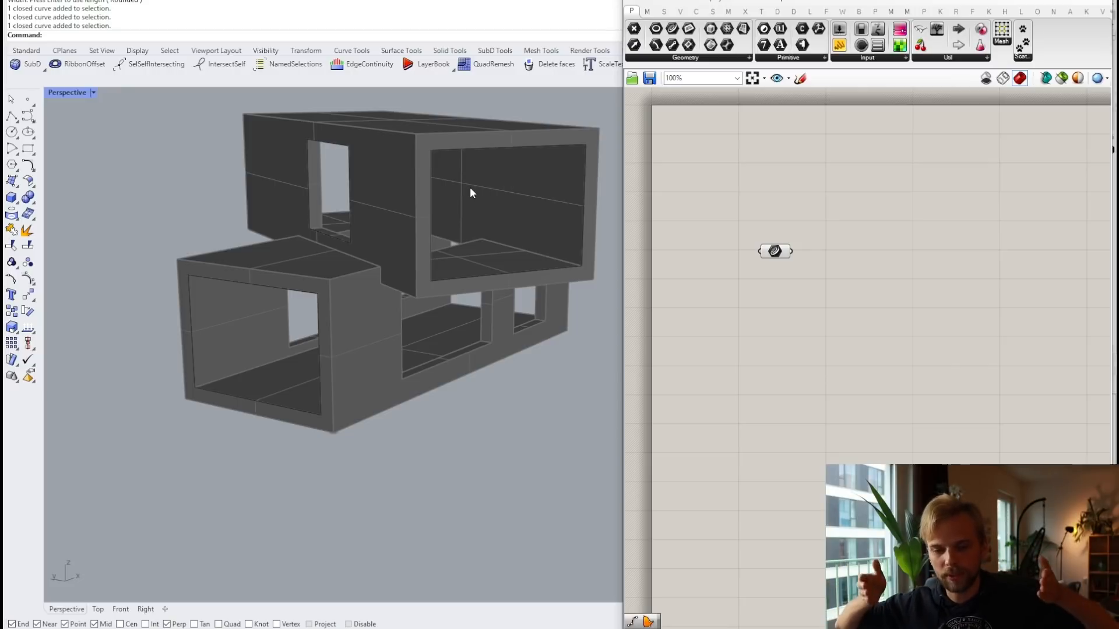
Step: Select and inspect the big opening rectangle in the viewport
{"action": "left_click", "coordinate": [459, 146]}
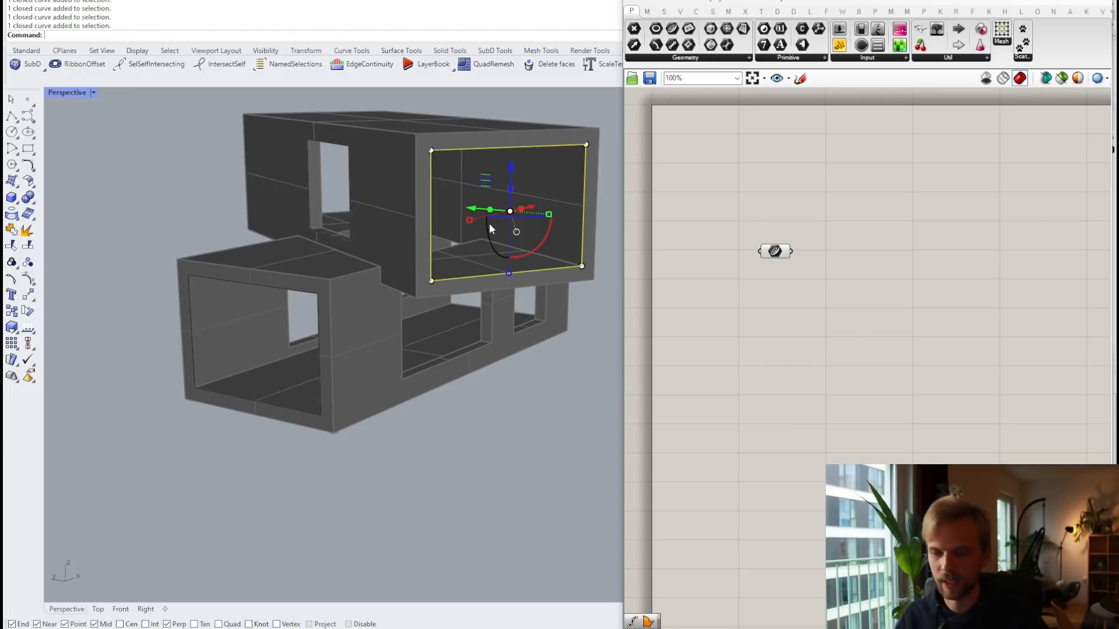
{"action": "scroll", "coordinate": [502, 219], "scroll_direction": "up", "scroll_amount": 4}
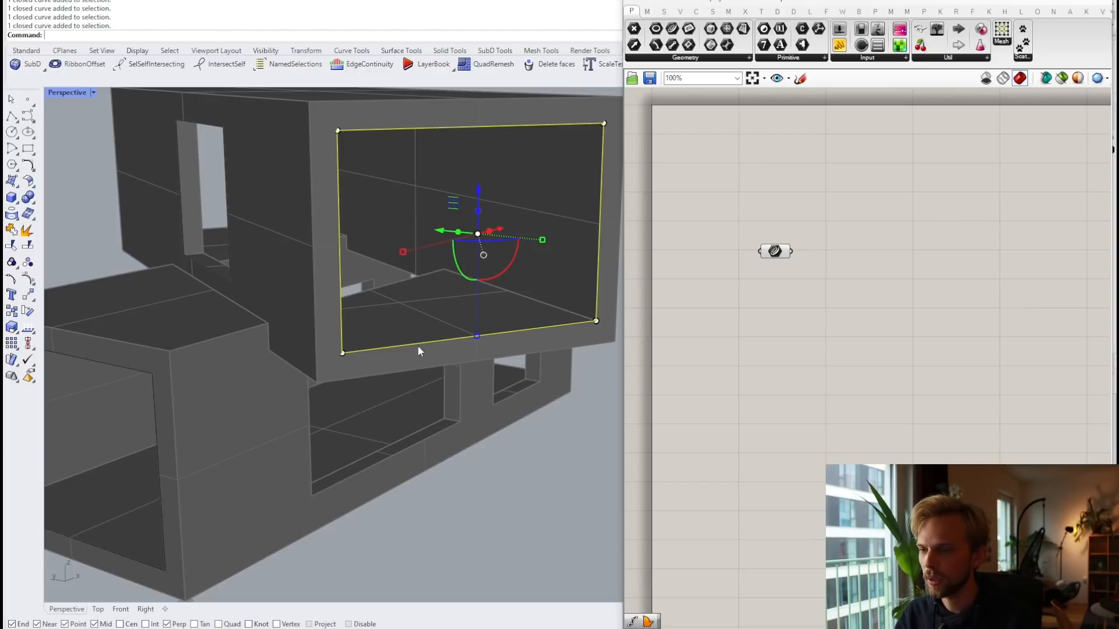
{"action": "left_click", "coordinate": [818, 300]}
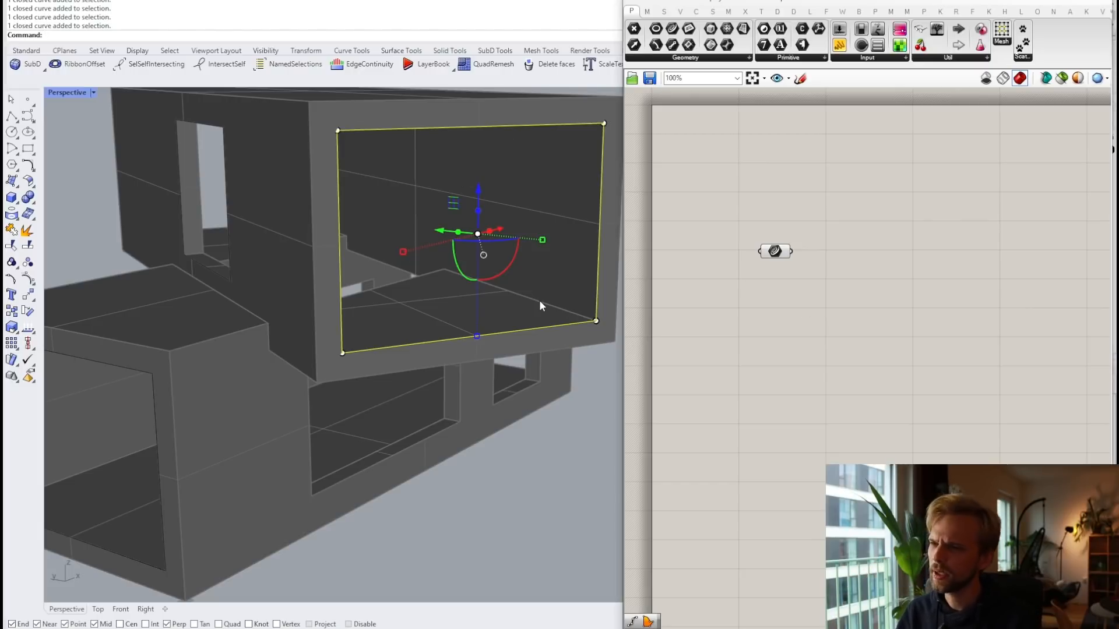
{"action": "left_click", "coordinate": [421, 178]}
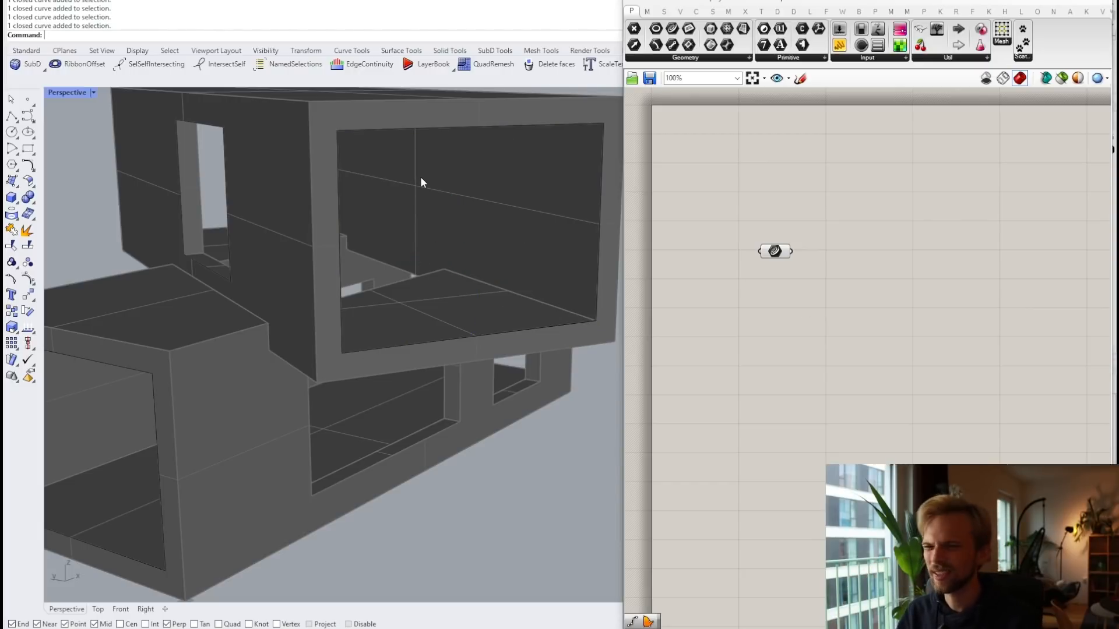
{"action": "left_click", "coordinate": [345, 239]}
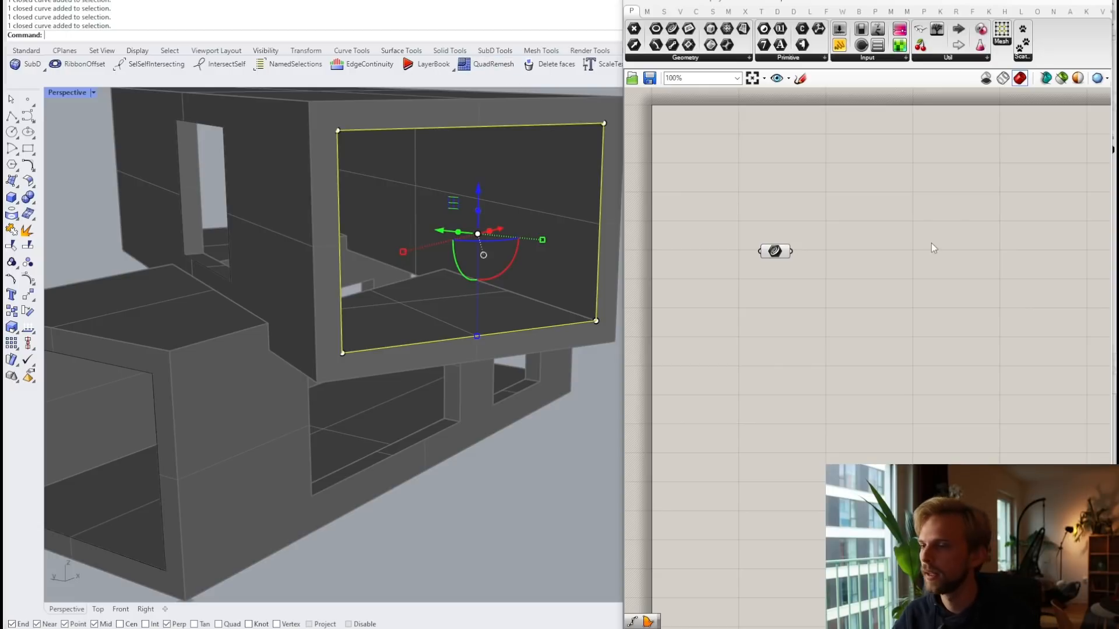
Step: Clear the curve selection and reposition the Curve parameter on the canvas
{"action": "key", "text": "Escape"}
{"action": "right_click_drag", "start_coordinate": [734, 275], "coordinate": [729, 248]}
{"action": "left_click_drag", "start_coordinate": [770, 226], "coordinate": [769, 189]}
{"action": "right_click_drag", "start_coordinate": [751, 153], "coordinate": [760, 284]}
{"action": "left_click_drag", "start_coordinate": [776, 318], "coordinate": [751, 257]}
{"action": "left_click", "coordinate": [786, 291]}
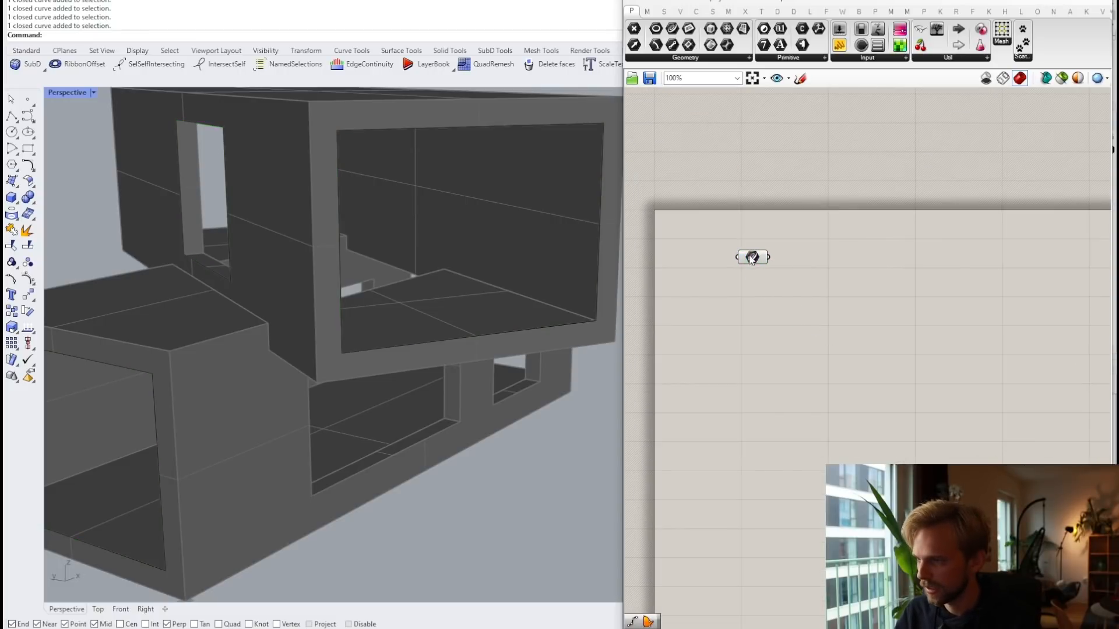
{"action": "left_click_drag", "start_coordinate": [750, 257], "coordinate": [752, 277]}
{"action": "left_click", "coordinate": [853, 389]}
{"action": "right_click_drag", "start_coordinate": [841, 355], "coordinate": [826, 313]}
Step: Add an Explode component and wire the Curve parameter into its C input
{"action": "double_click", "coordinate": [822, 290]}
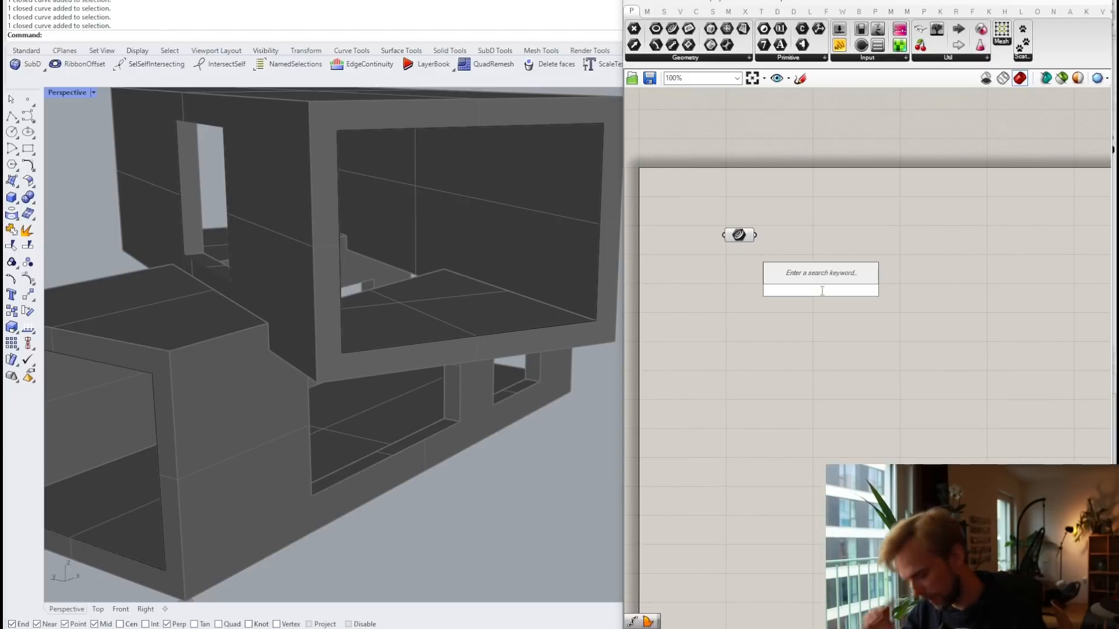
{"action": "type", "text": "explode"}
{"action": "key", "text": "Return"}
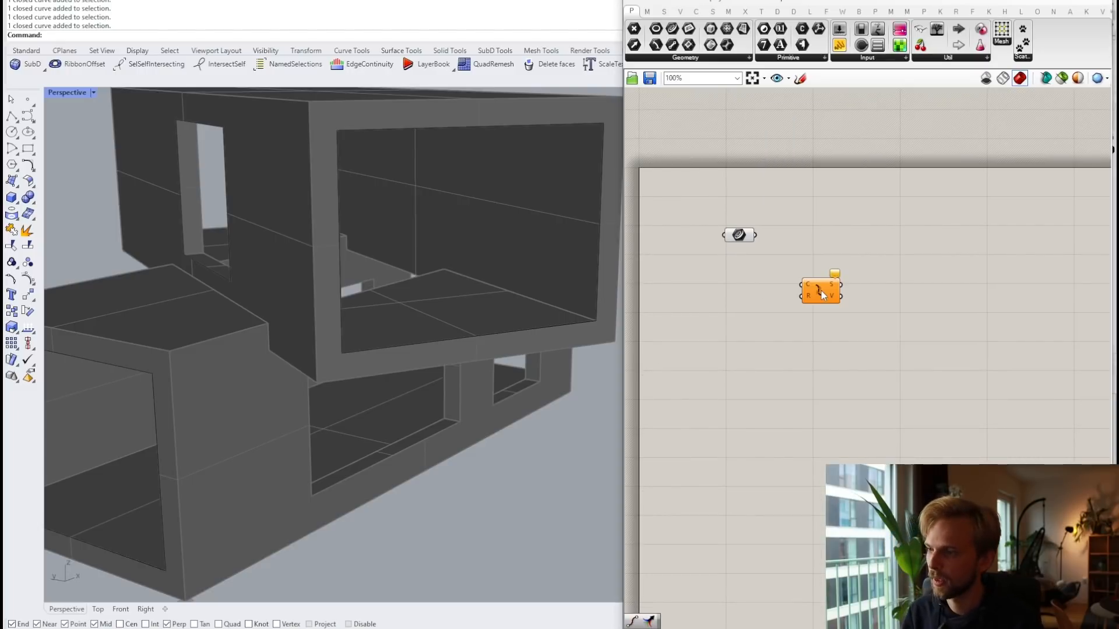
{"action": "scroll", "coordinate": [752, 239], "scroll_direction": "up", "scroll_amount": 3}
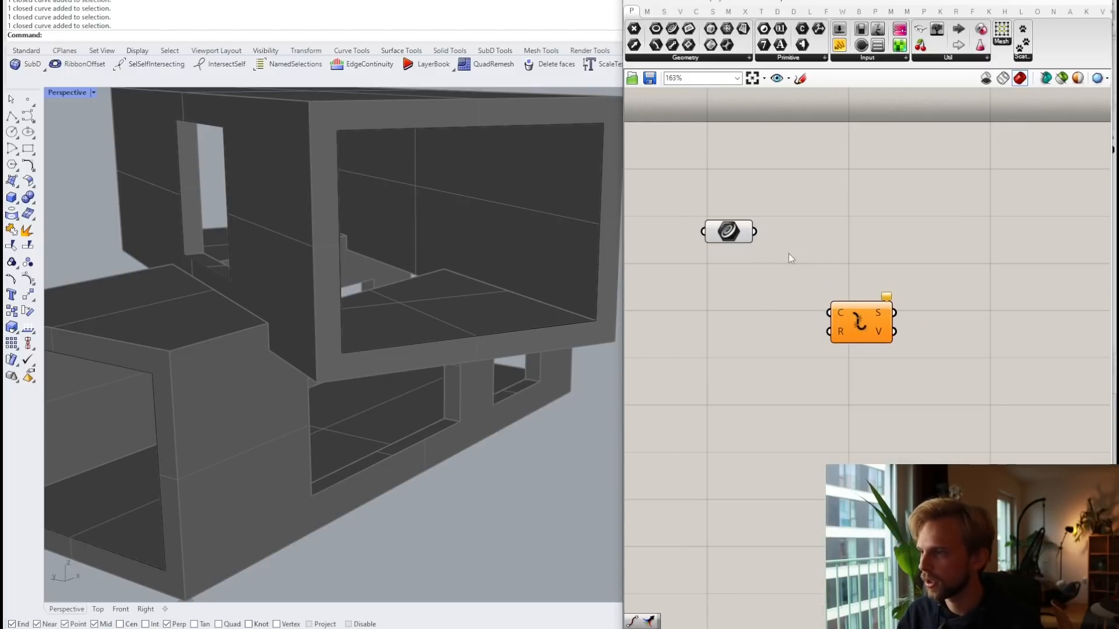
{"action": "left_click_drag", "start_coordinate": [756, 232], "coordinate": [833, 317]}
{"action": "left_click_drag", "start_coordinate": [858, 324], "coordinate": [840, 244]}
Step: Add a Bifocals component to label component names and recenter Curve and Explode
{"action": "right_click_drag", "start_coordinate": [752, 153], "coordinate": [852, 274]}
{"action": "double_click", "coordinate": [852, 274]}
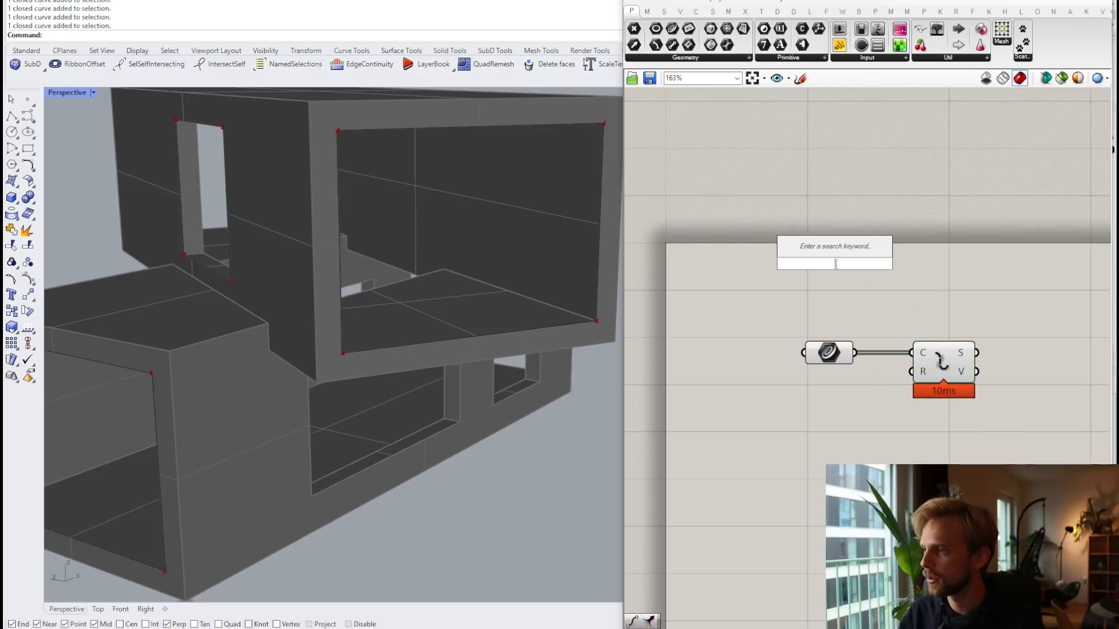
{"action": "type", "text": "bifo"}
{"action": "key", "text": "Return"}
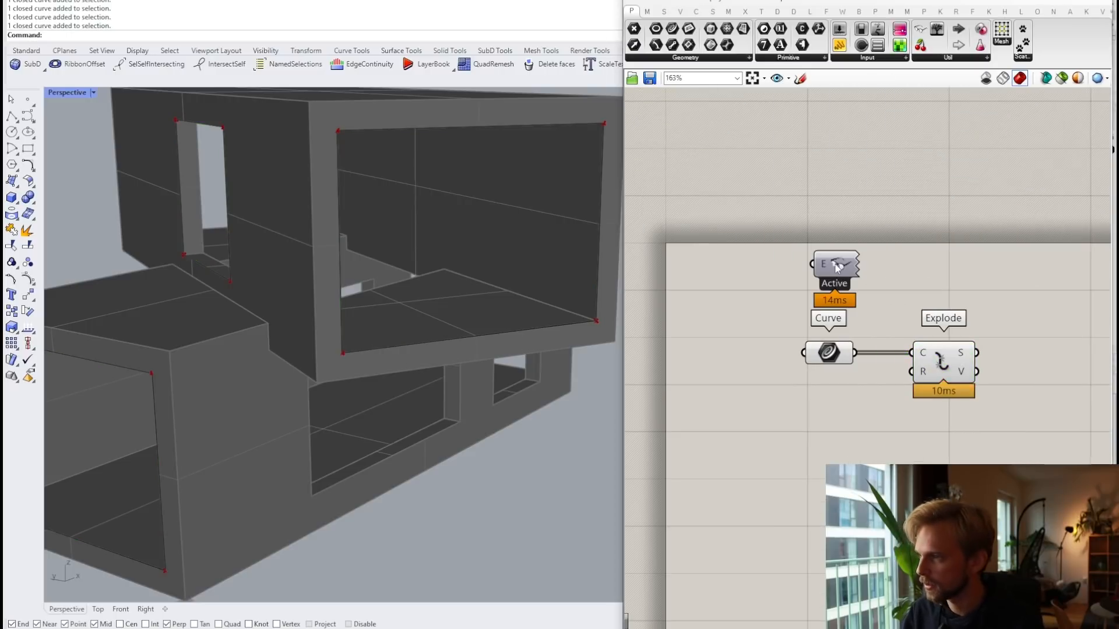
{"action": "left_click_drag", "start_coordinate": [837, 267], "coordinate": [687, 185]}
{"action": "right_click_drag", "start_coordinate": [965, 294], "coordinate": [901, 240]}
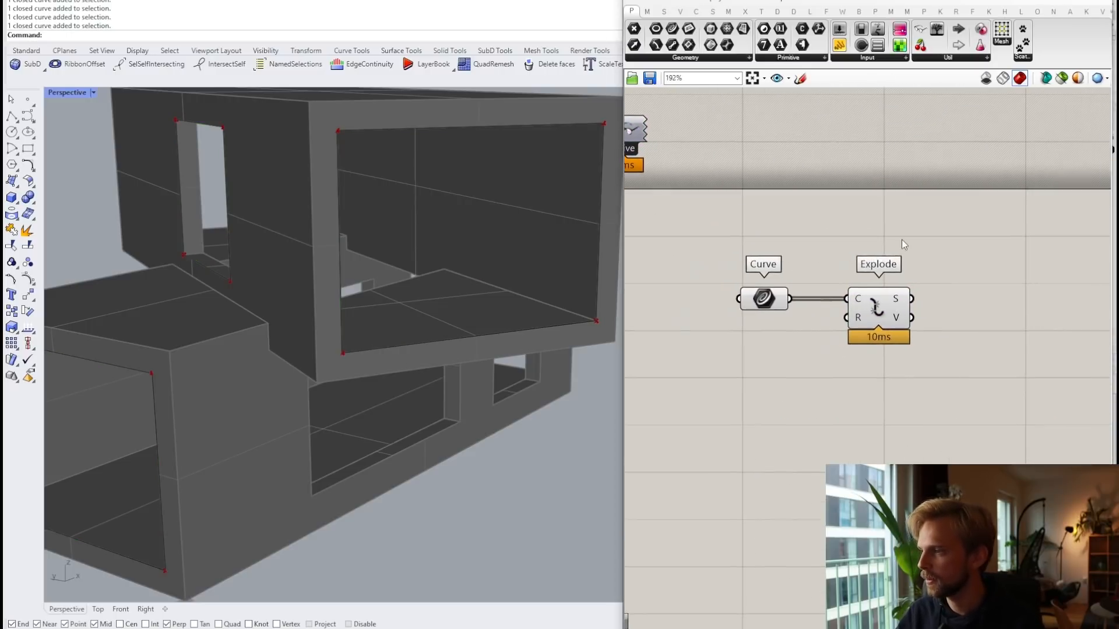
{"action": "scroll", "coordinate": [901, 239], "scroll_direction": "up", "scroll_amount": 2}
{"action": "scroll", "coordinate": [868, 280], "scroll_direction": "down", "scroll_amount": 1}
{"action": "scroll", "coordinate": [813, 319], "scroll_direction": "down", "scroll_amount": 2}
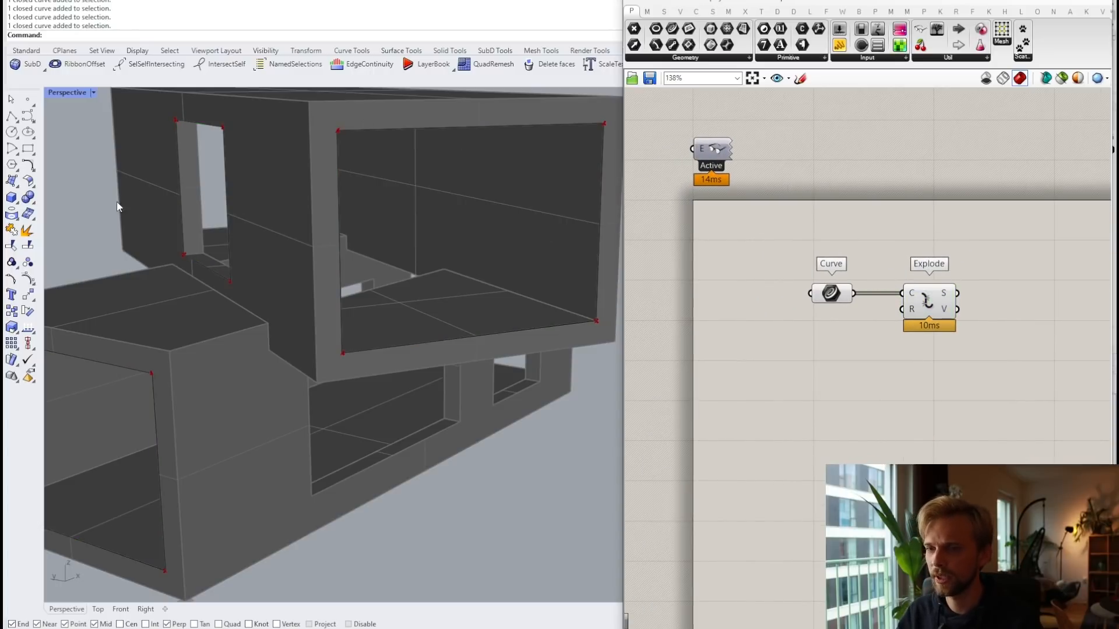
{"action": "right_click_drag", "start_coordinate": [972, 324], "coordinate": [834, 254]}
{"action": "scroll", "coordinate": [877, 273], "scroll_direction": "up", "scroll_amount": 1}
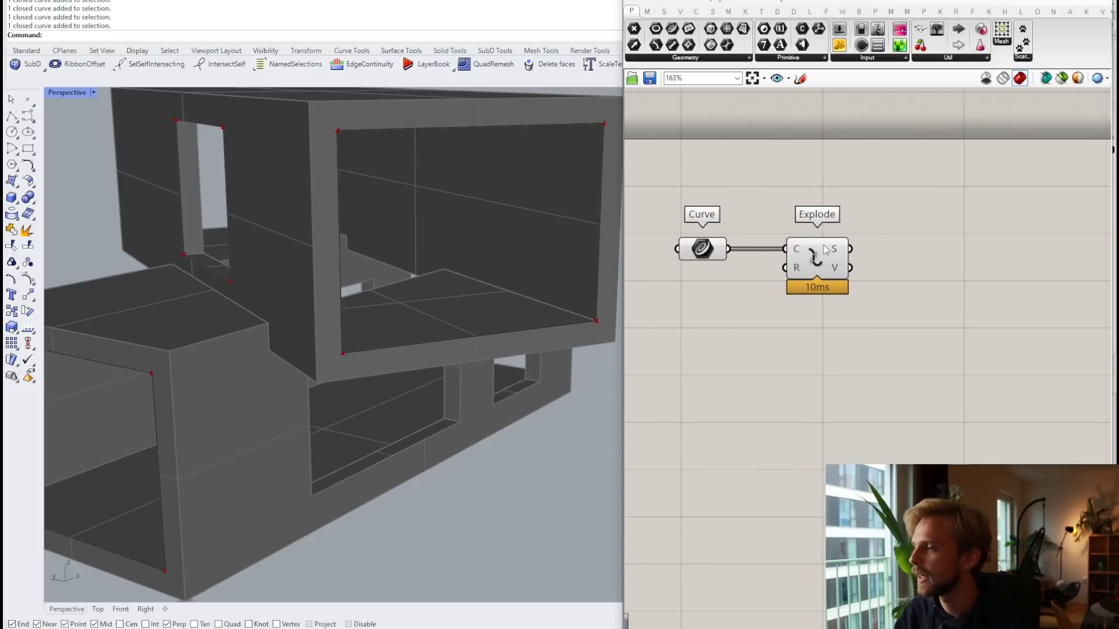
{"action": "double_click", "coordinate": [963, 254]}
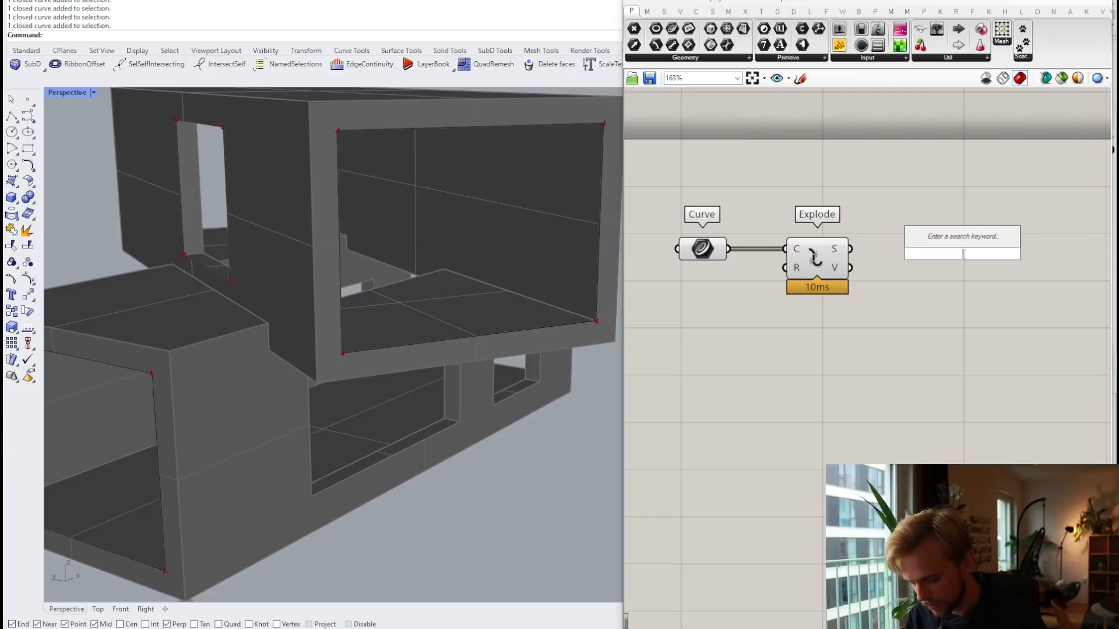
Step: Add Evaluate Curve and feed Explode's segments into its C input
{"action": "type", "text": "eval"}
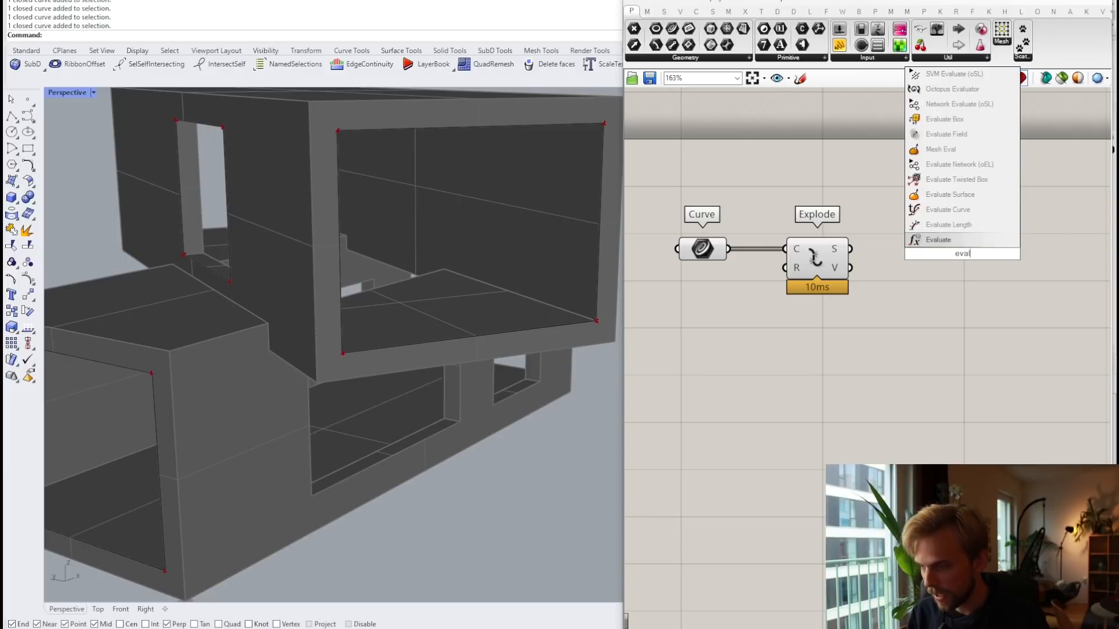
{"action": "key", "text": "Up"}
{"action": "key", "text": "Up"}
{"action": "key", "text": "Return"}
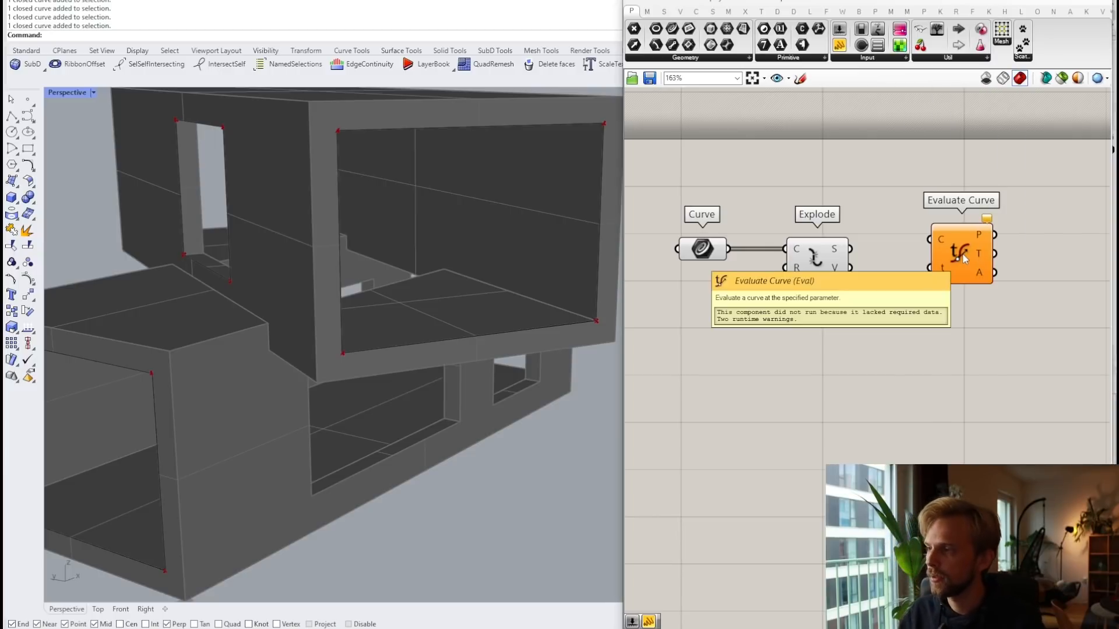
{"action": "scroll", "coordinate": [950, 249], "scroll_direction": "up", "scroll_amount": 2}
{"action": "left_click_drag", "start_coordinate": [817, 250], "coordinate": [900, 351]}
{"action": "left_click", "coordinate": [874, 359]}
{"action": "right_click_drag", "start_coordinate": [874, 359], "coordinate": [916, 319]}
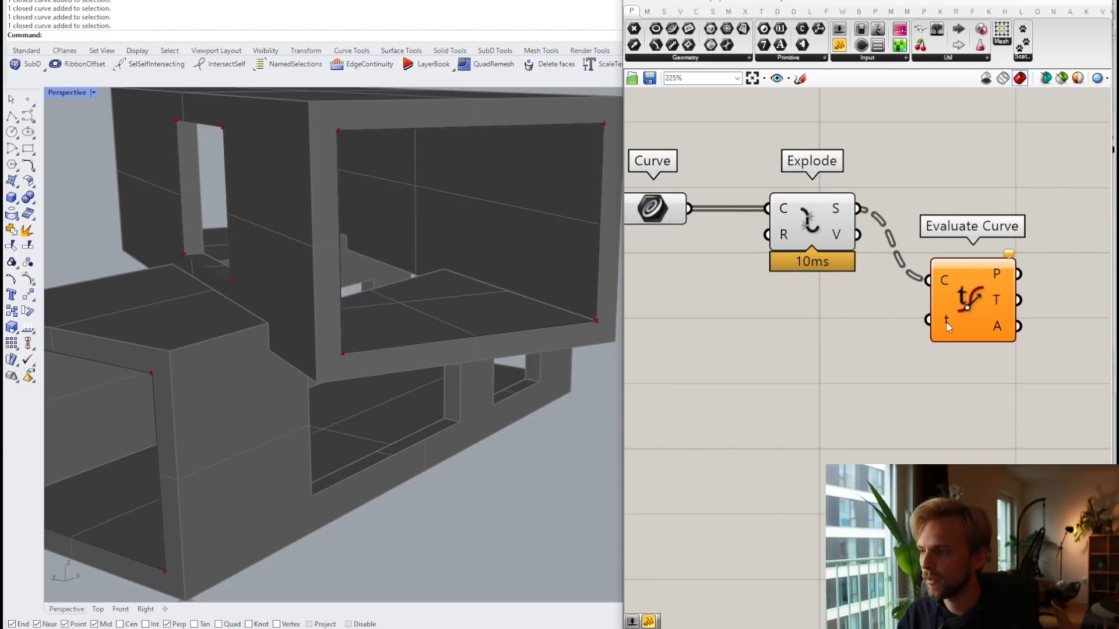
Step: Try a 0.5 number slider on the t input, then delete it
{"action": "double_click", "coordinate": [778, 336]}
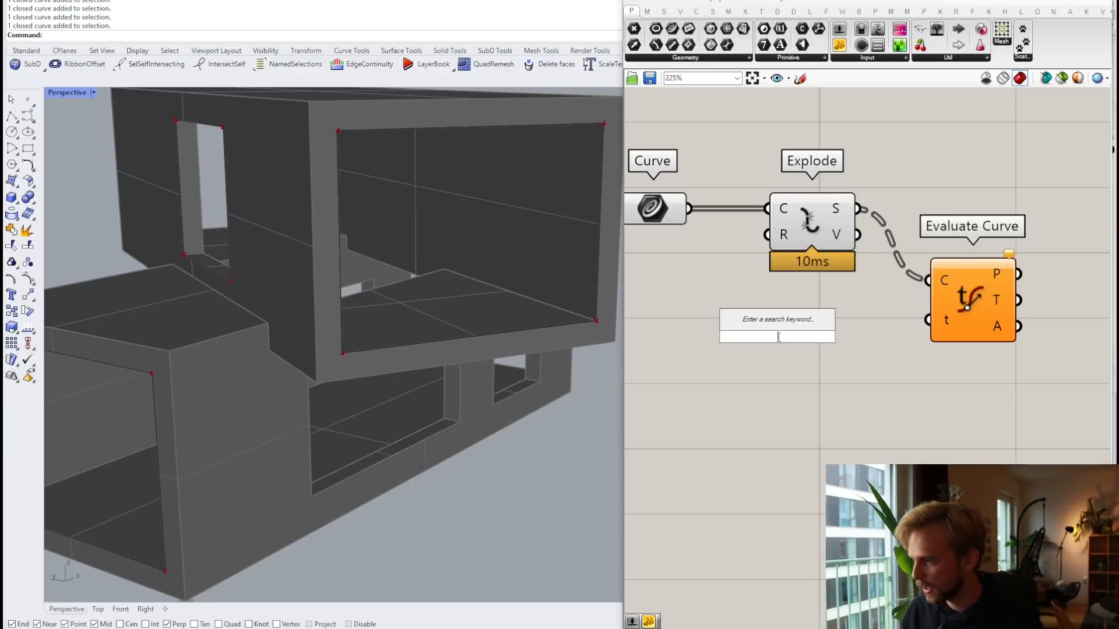
{"action": "type", "text": "0.5"}
{"action": "key", "text": "Return"}
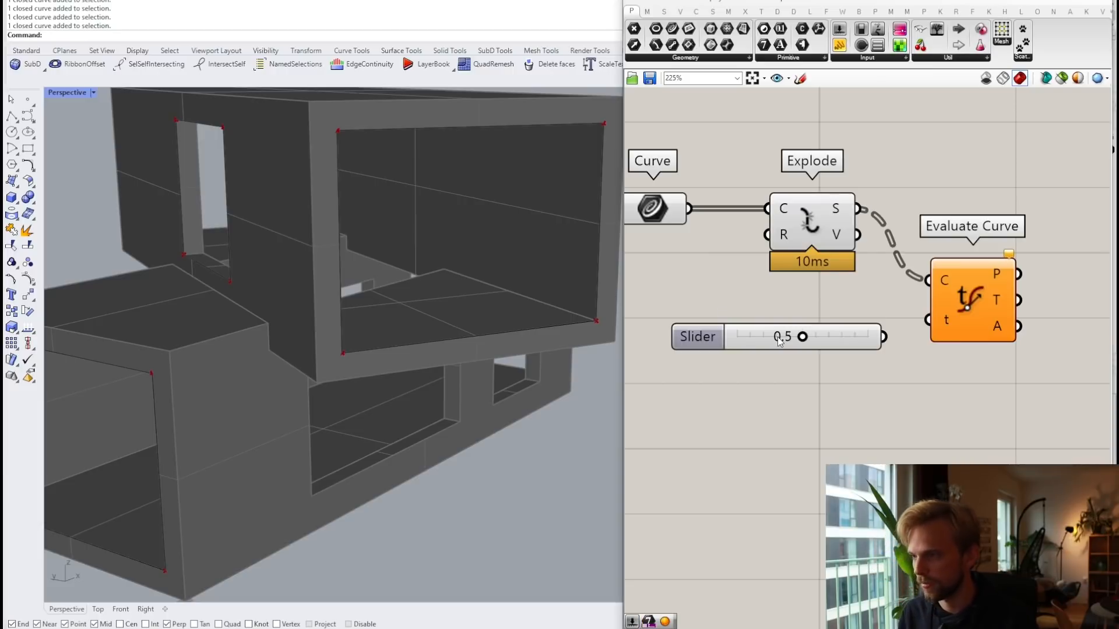
{"action": "left_click_drag", "start_coordinate": [883, 337], "coordinate": [928, 319]}
{"action": "left_click_drag", "start_coordinate": [706, 336], "coordinate": [705, 319]}
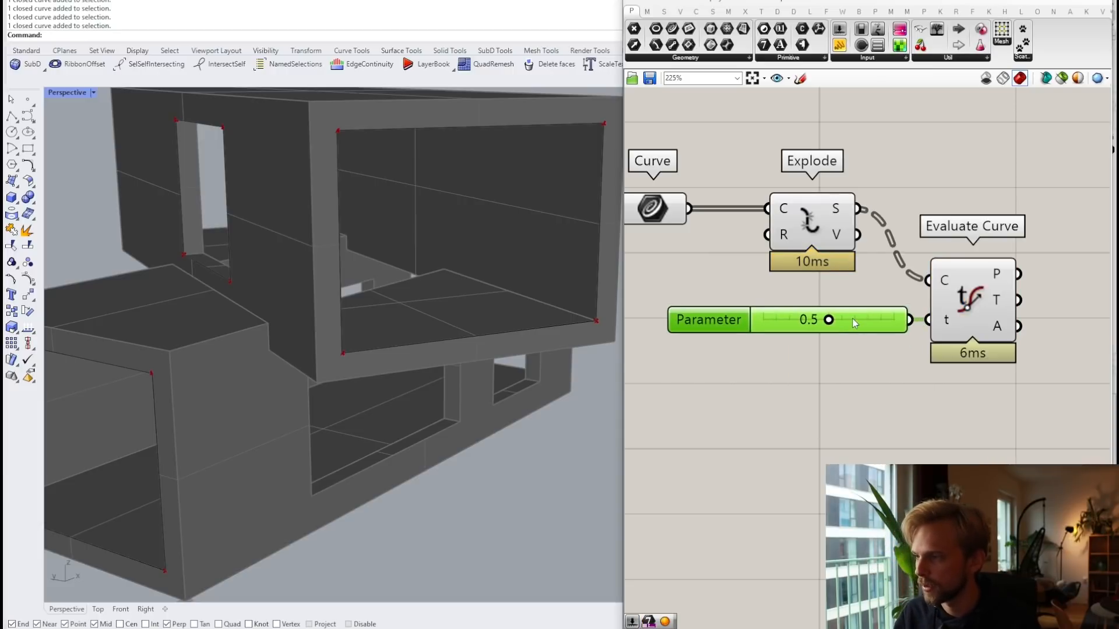
{"action": "left_click", "coordinate": [818, 383]}
{"action": "left_click", "coordinate": [853, 318]}
{"action": "key", "text": "Delete"}
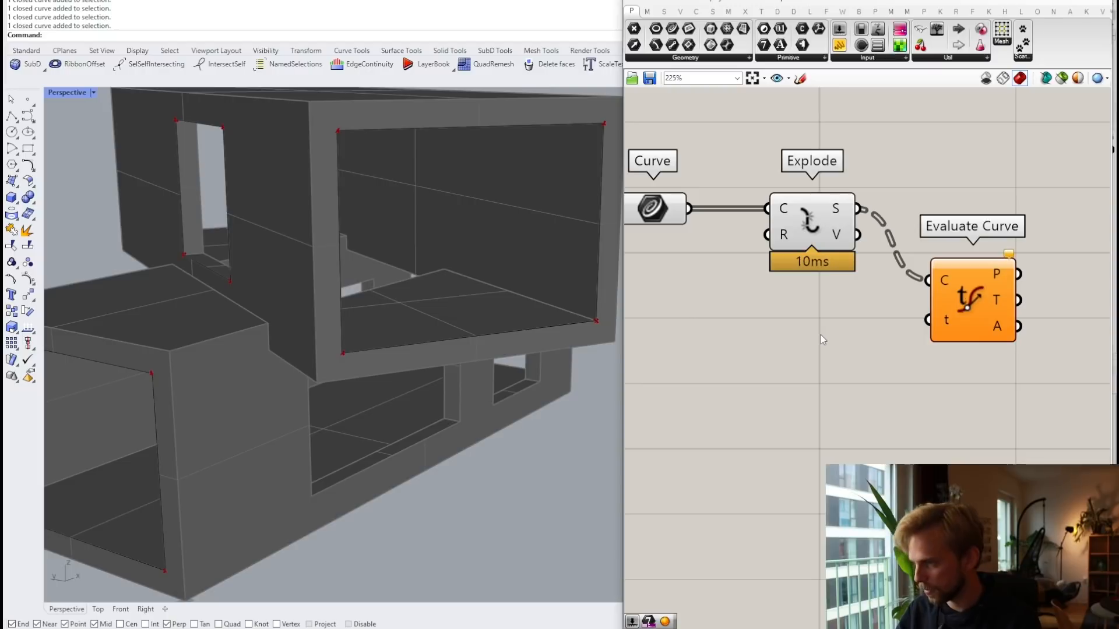
Step: Create a '//0.5' panel and wire it into Evaluate Curve's t input
{"action": "double_click", "coordinate": [820, 334]}
{"action": "type", "text": "//0.5"}
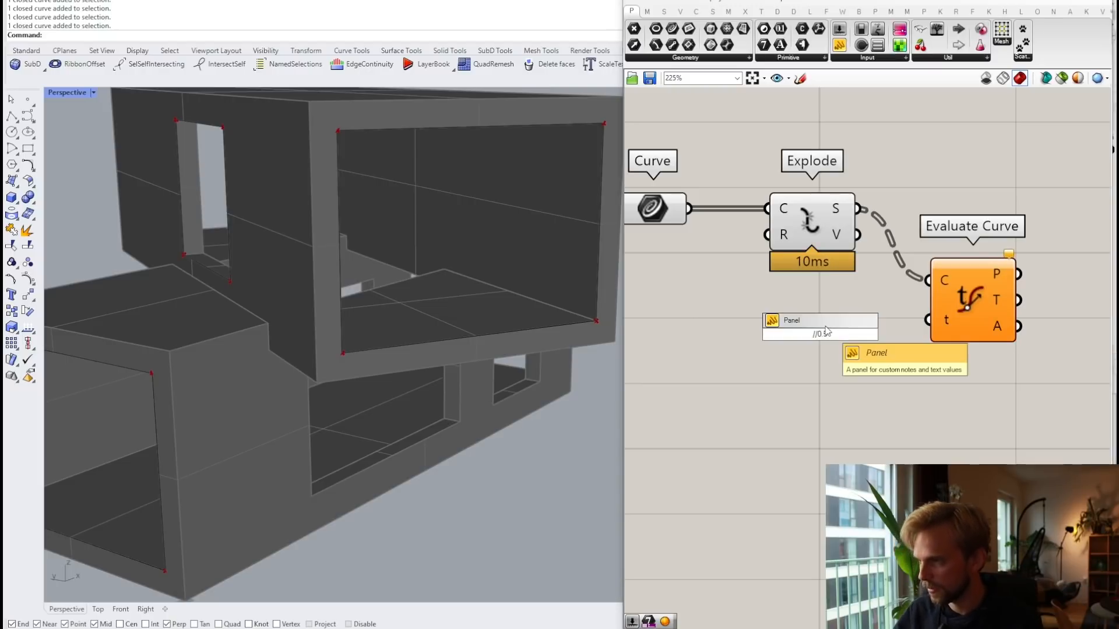
{"action": "key", "text": "Return"}
{"action": "mouse_move", "coordinate": [851, 333]}
{"action": "left_mouse_down"}
{"action": "mouse_move", "coordinate": [928, 319]}
{"action": "mouse_move", "coordinate": [827, 341]}
{"action": "mouse_move", "coordinate": [868, 328]}
{"action": "left_mouse_up"}
{"action": "scroll", "coordinate": [856, 356], "scroll_direction": "down", "scroll_amount": 3}
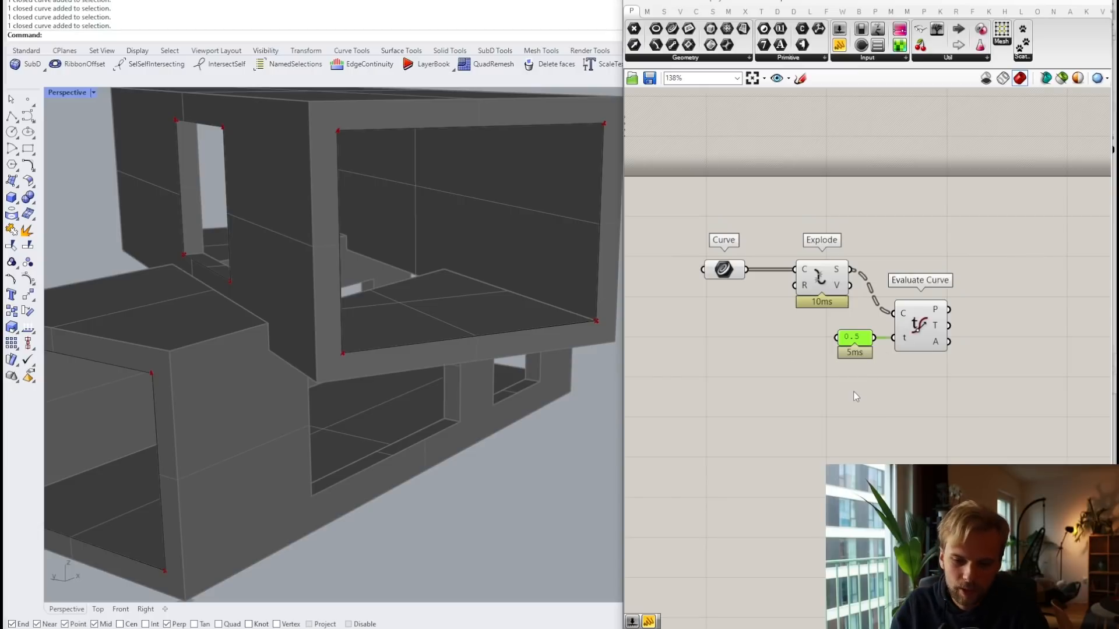
{"action": "scroll", "coordinate": [914, 371], "scroll_direction": "up", "scroll_amount": 4}
Step: Reposition the 0.5 panel and Evaluate Curve, checking the tangent output
{"action": "left_click_drag", "start_coordinate": [972, 394], "coordinate": [816, 295]}
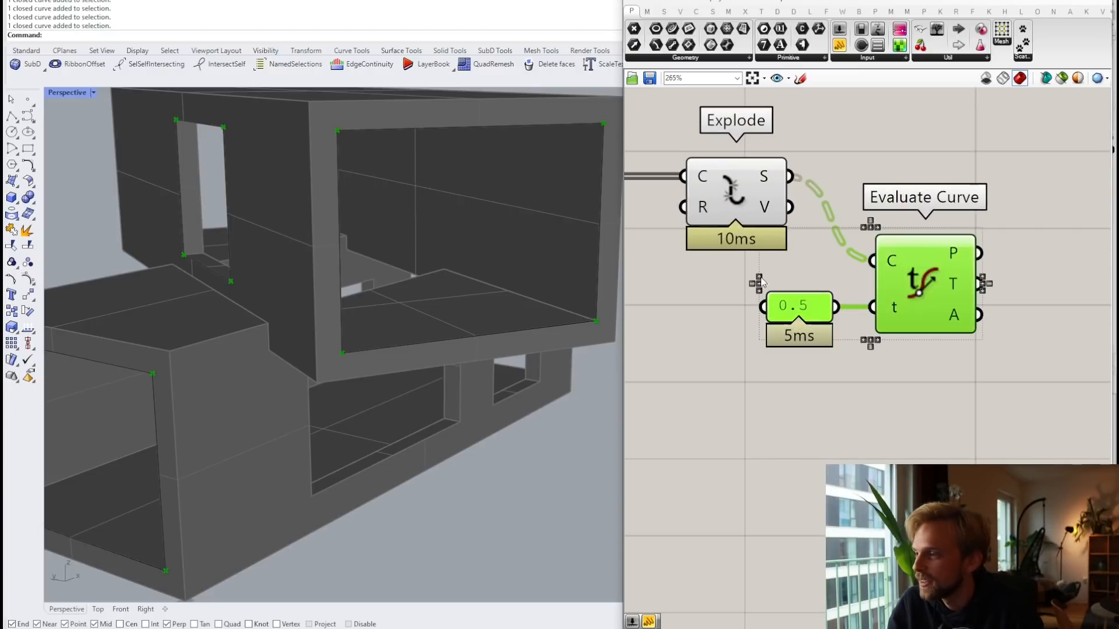
{"action": "left_click_drag", "start_coordinate": [926, 293], "coordinate": [921, 269]}
{"action": "left_click", "coordinate": [1001, 351]}
{"action": "right_click_drag", "start_coordinate": [1001, 351], "coordinate": [961, 367]}
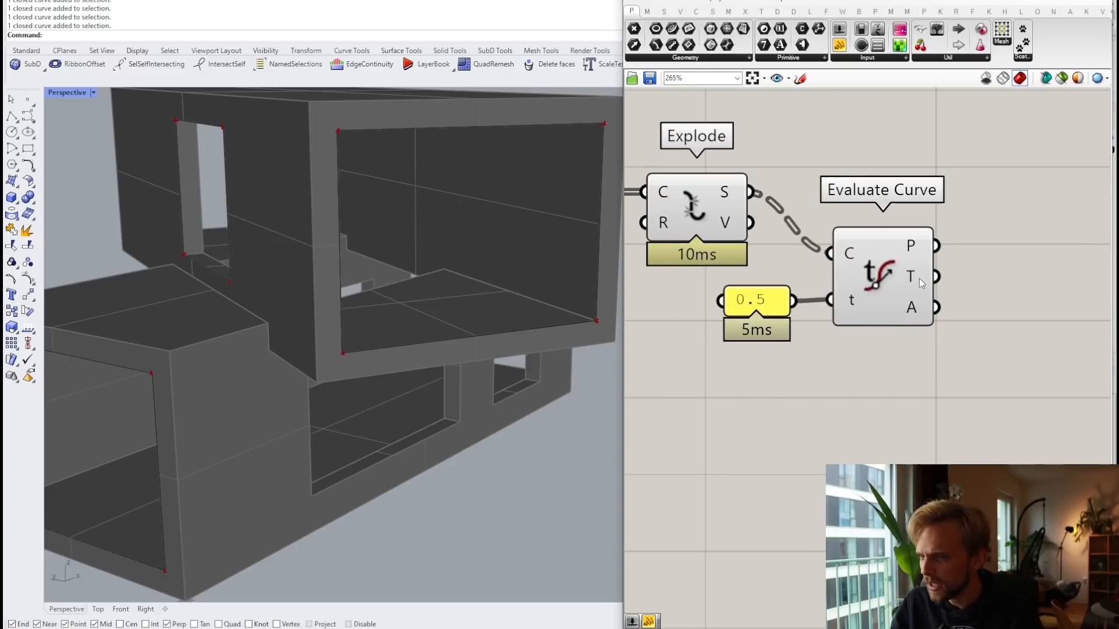
{"action": "mouse_move", "coordinate": [918, 281]}
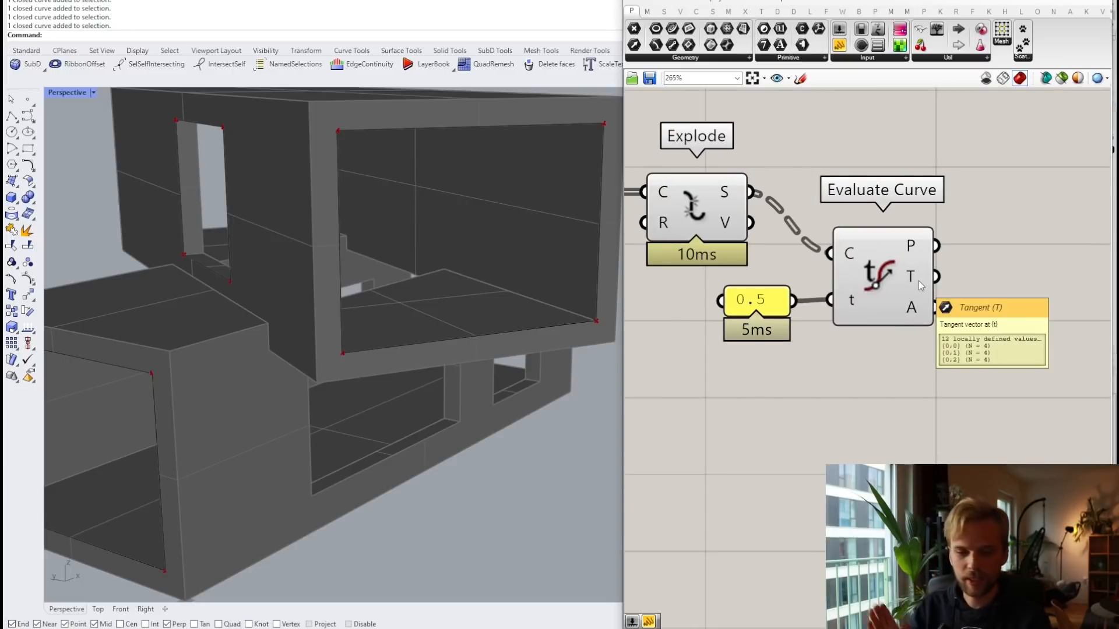
{"action": "right_click_drag", "start_coordinate": [966, 331], "coordinate": [906, 327]}
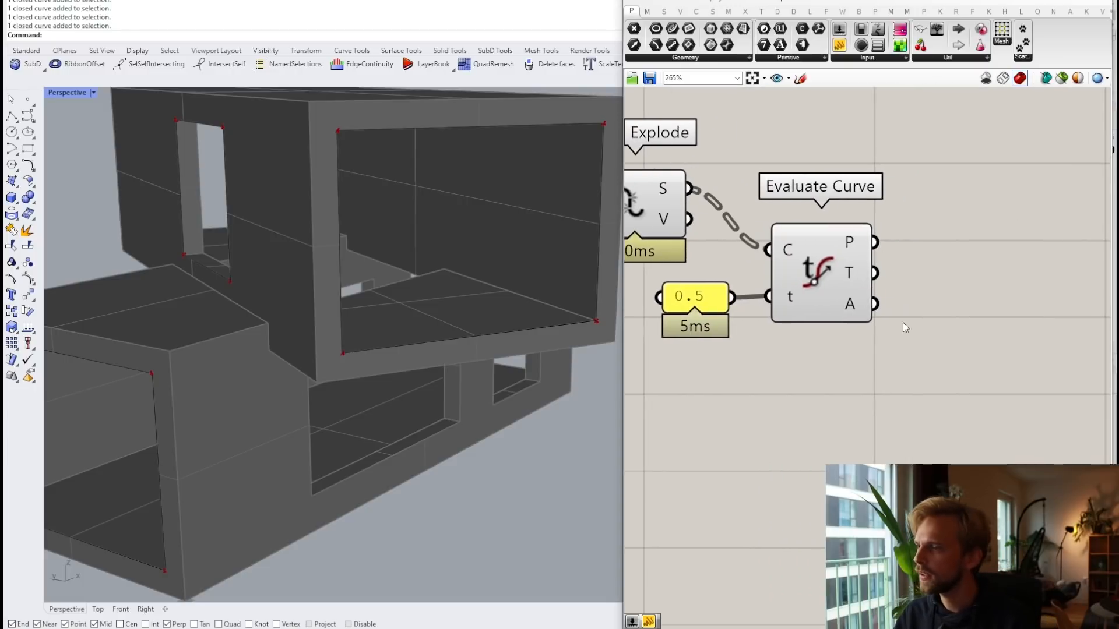
{"action": "left_click_drag", "start_coordinate": [904, 416], "coordinate": [643, 284]}
{"action": "left_click_drag", "start_coordinate": [815, 277], "coordinate": [790, 378]}
{"action": "left_click", "coordinate": [941, 408]}
{"action": "right_click_drag", "start_coordinate": [940, 408], "coordinate": [947, 324]}
{"action": "scroll", "coordinate": [840, 290], "scroll_direction": "up", "scroll_amount": 1}
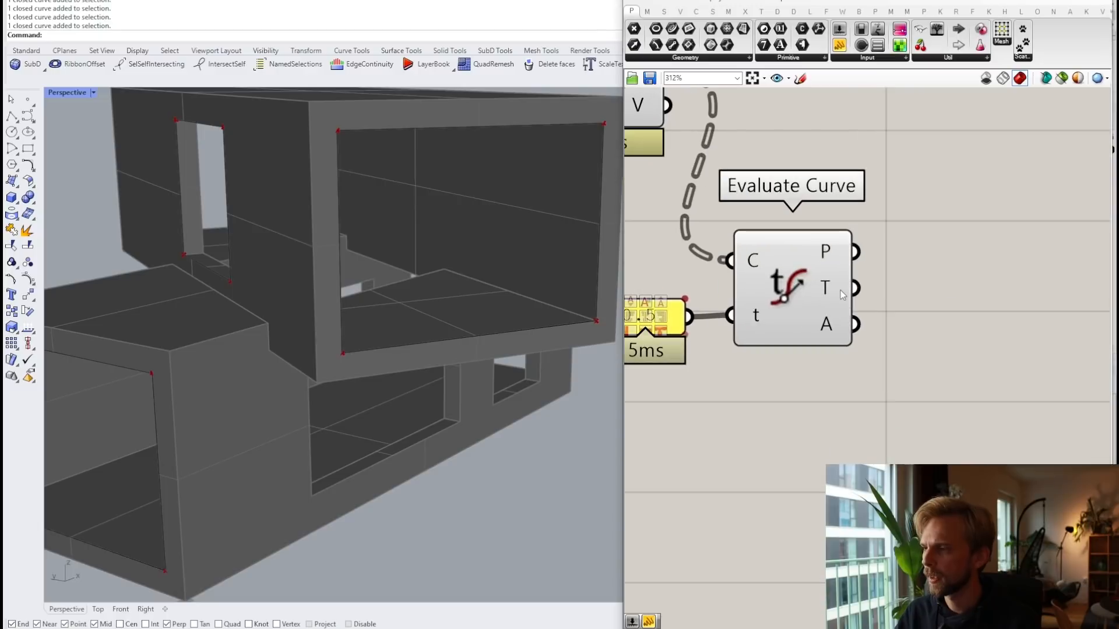
Step: Add Deconstruct Vector and feed Evaluate Curve's tangents into its V input
{"action": "double_click", "coordinate": [936, 305]}
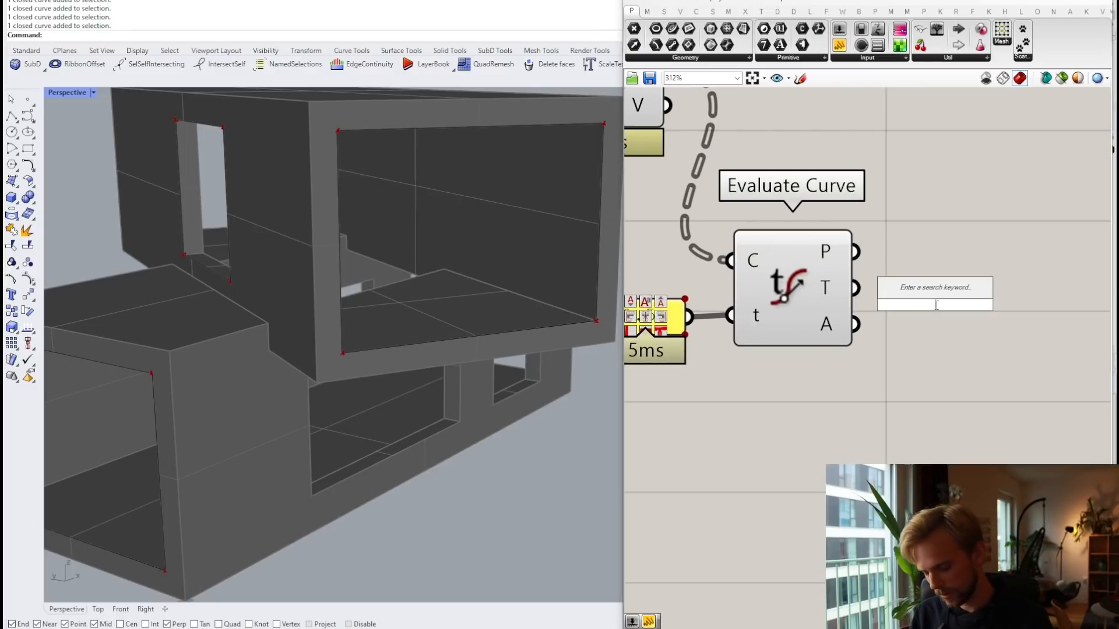
{"action": "type", "text": "decons"}
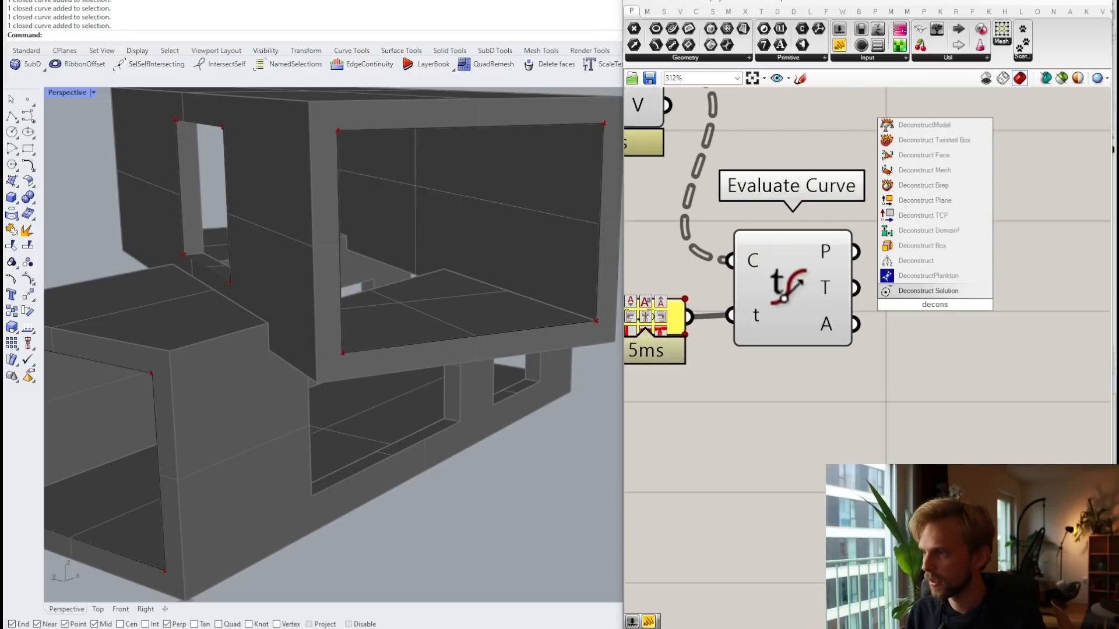
{"action": "type", "text": "truct vec"}
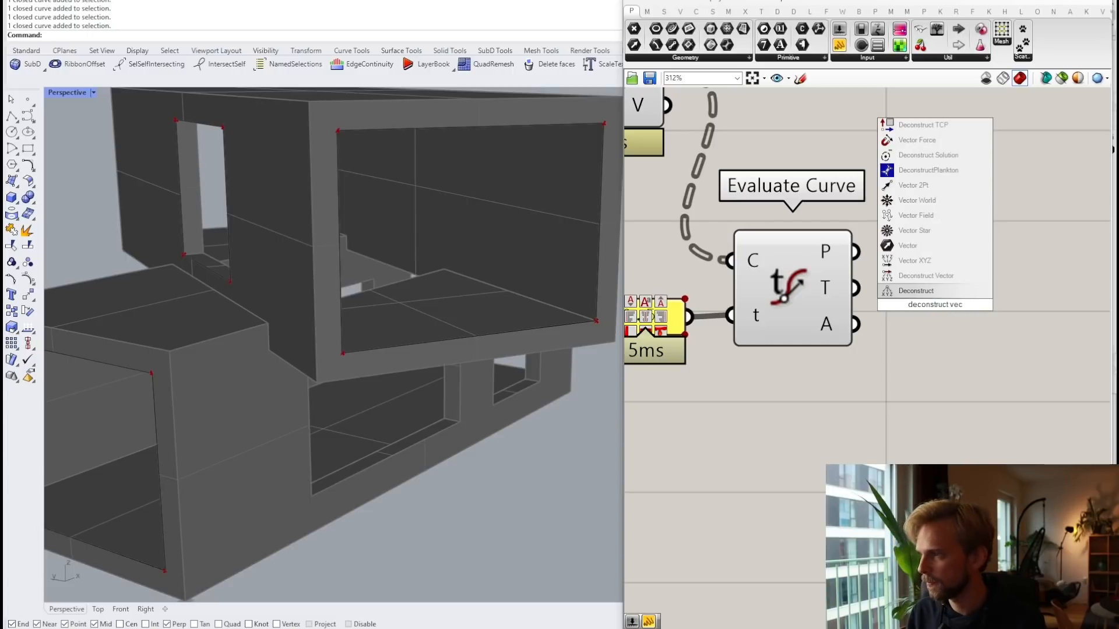
{"action": "left_click", "coordinate": [931, 278]}
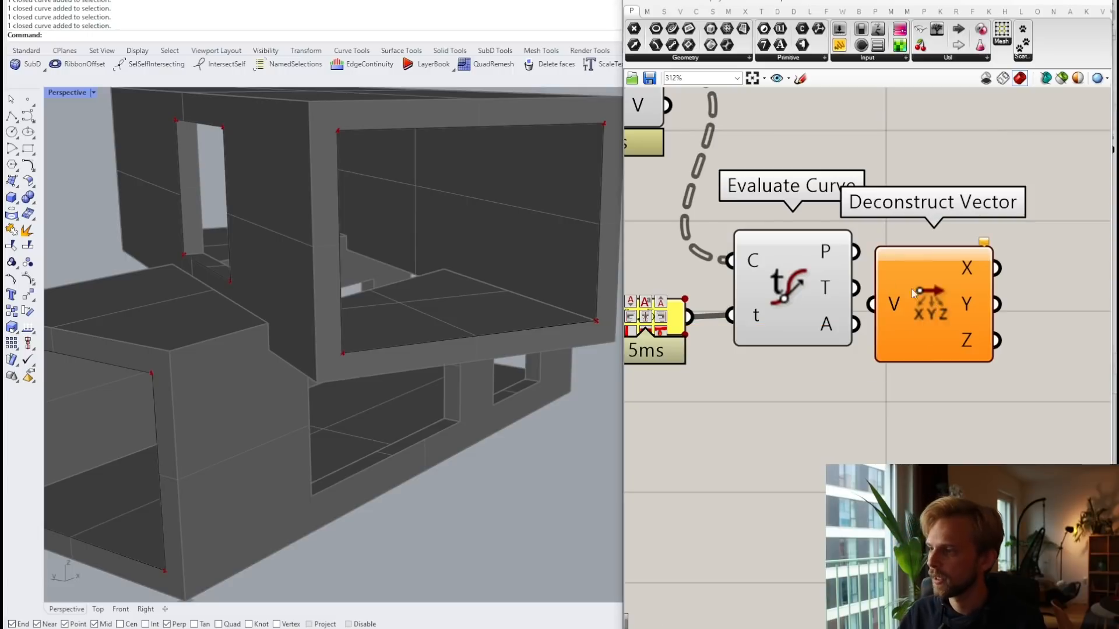
{"action": "left_click_drag", "start_coordinate": [857, 288], "coordinate": [948, 302]}
{"action": "right_click_drag", "start_coordinate": [1018, 343], "coordinate": [821, 261]}
Step: Show the Z output in a panel, revealing 12 values in three branches
{"action": "double_click", "coordinate": [854, 371]}
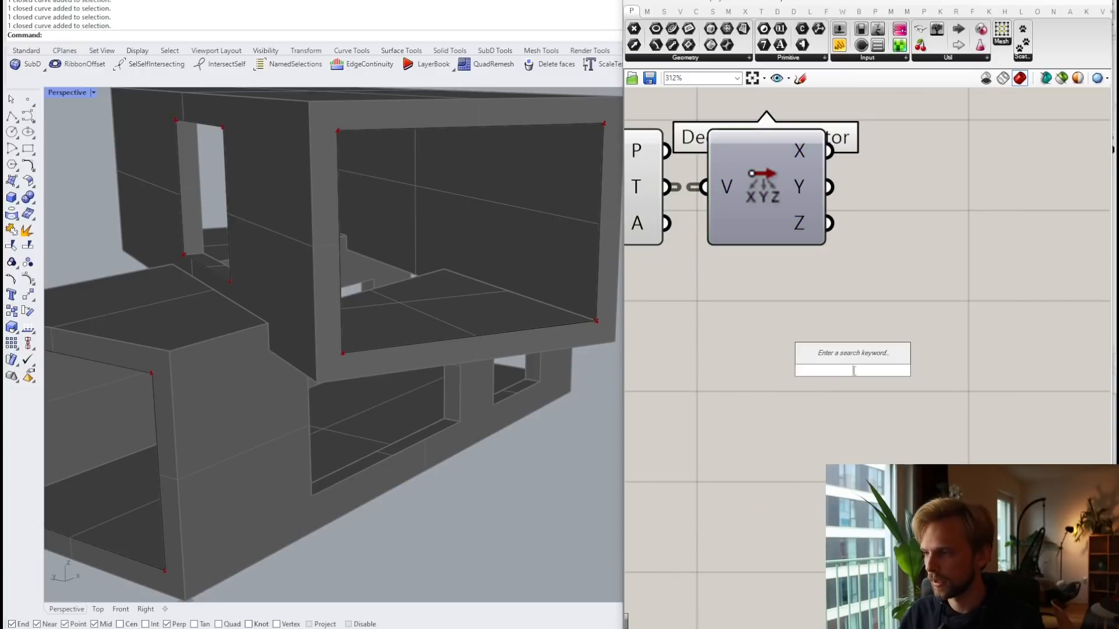
{"action": "type", "text": "//"}
{"action": "key", "text": "Return"}
{"action": "left_click_drag", "start_coordinate": [830, 223], "coordinate": [703, 368]}
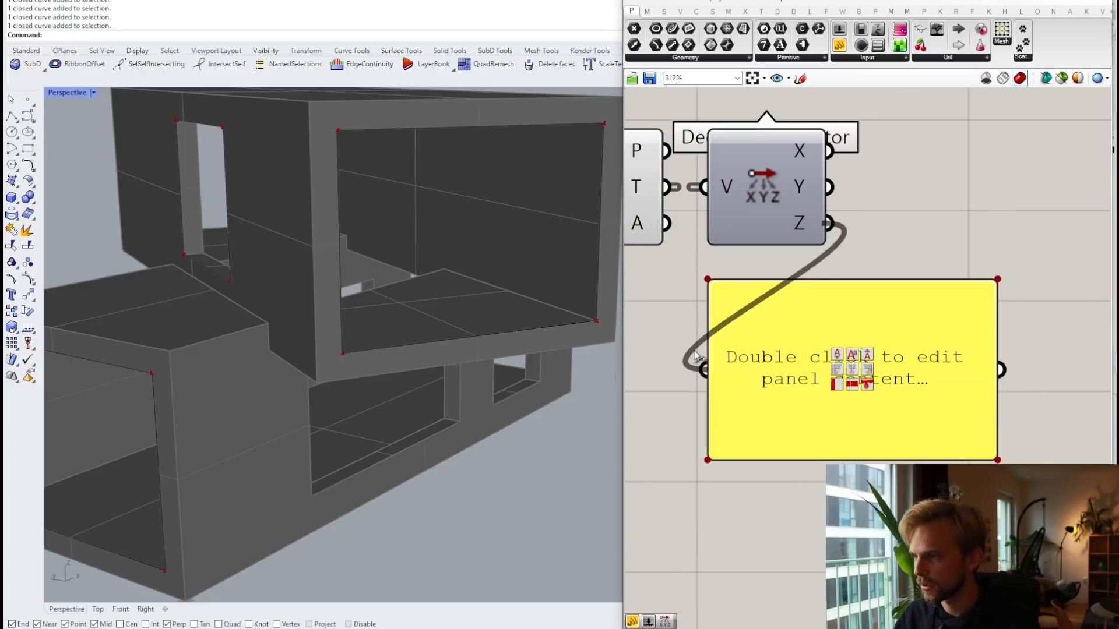
{"action": "left_click_drag", "start_coordinate": [774, 385], "coordinate": [874, 366]}
{"action": "scroll", "coordinate": [873, 366], "scroll_direction": "down", "scroll_amount": 2}
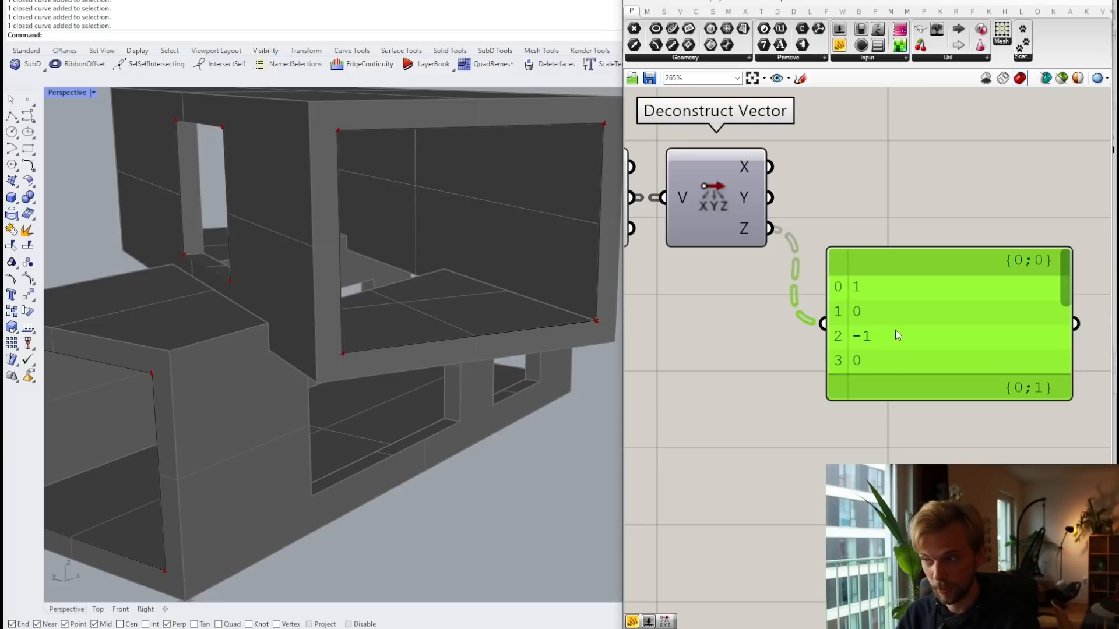
Step: Delete the value panel and move Deconstruct Vector down
{"action": "key", "text": "Delete"}
{"action": "scroll", "coordinate": [895, 330], "scroll_direction": "down", "scroll_amount": 2}
{"action": "left_click_drag", "start_coordinate": [750, 232], "coordinate": [783, 308]}
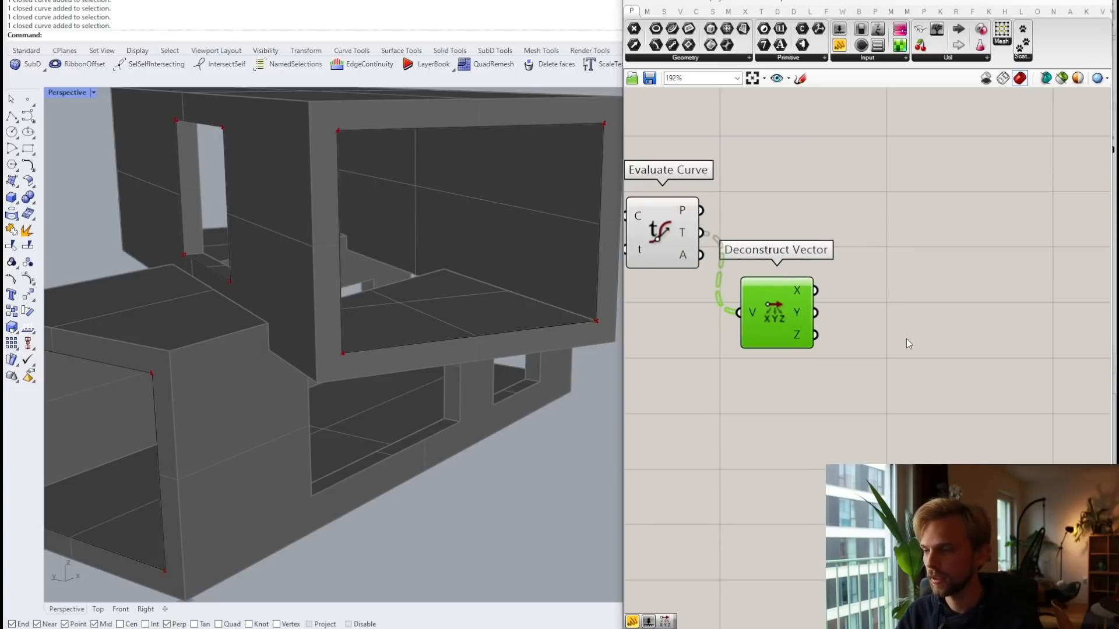
{"action": "double_click", "coordinate": [907, 338]}
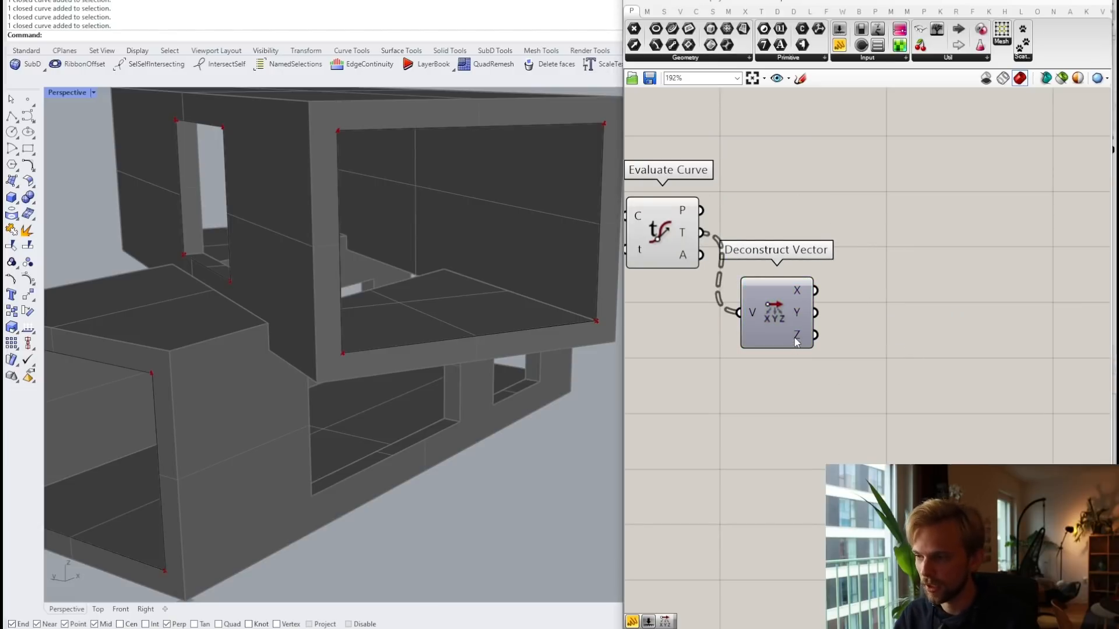
{"action": "mouse_move", "coordinate": [795, 340]}
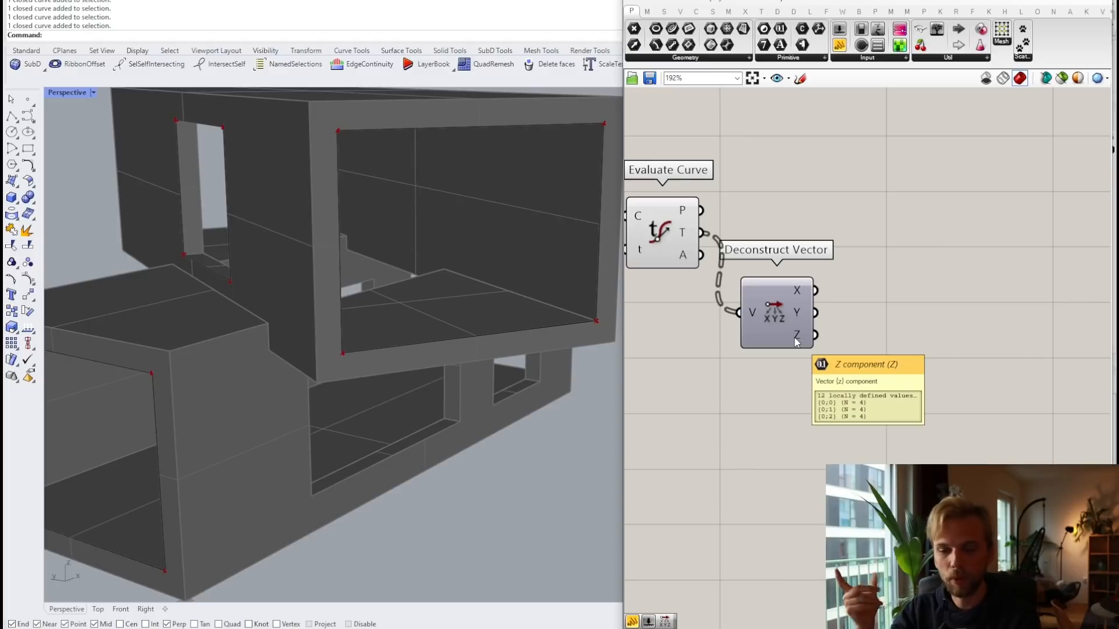
Step: Add a Larger Than component and wire the tangent Z values into its A input
{"action": "double_click", "coordinate": [902, 340]}
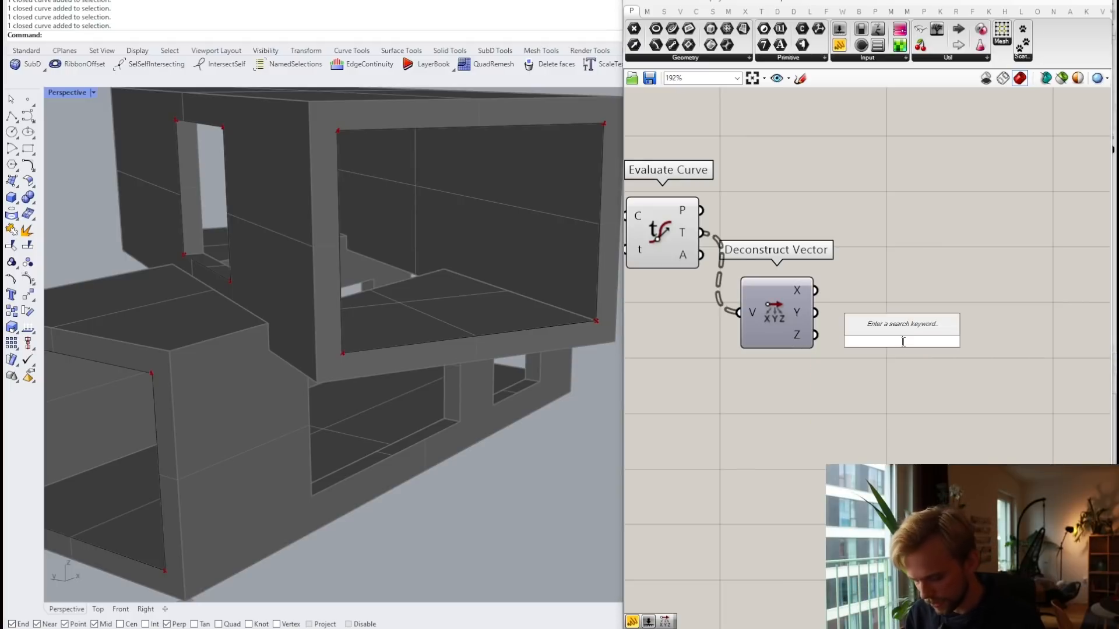
{"action": "type", "text": ">"}
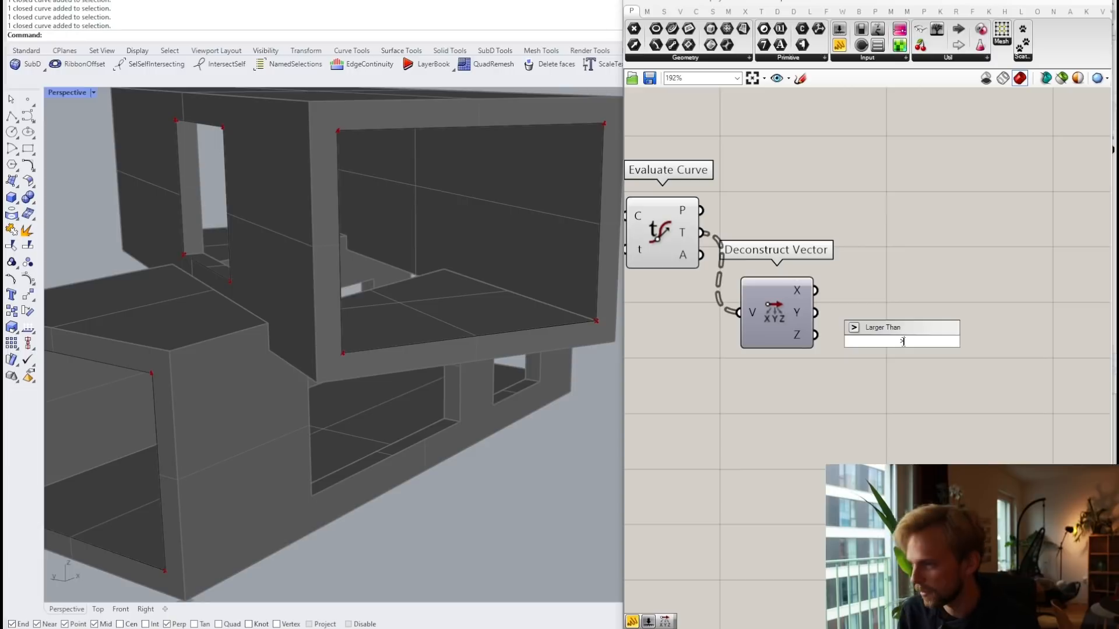
{"action": "key", "text": "Return"}
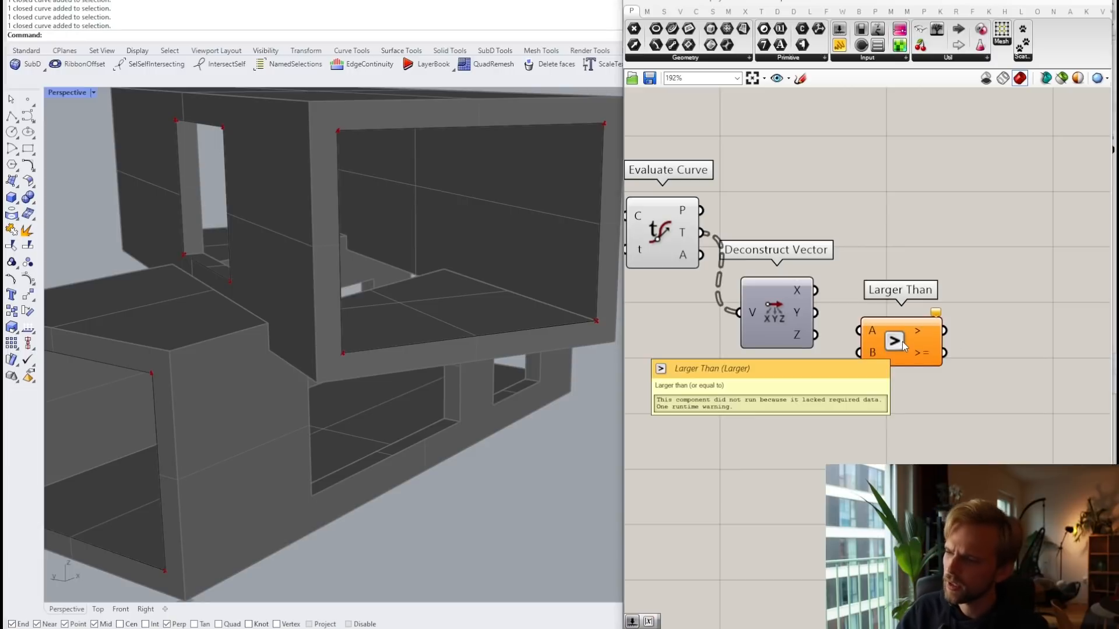
{"action": "left_click_drag", "start_coordinate": [815, 334], "coordinate": [907, 350]}
Step: Try a 0.001 number slider as the second number, then delete it
{"action": "double_click", "coordinate": [770, 416]}
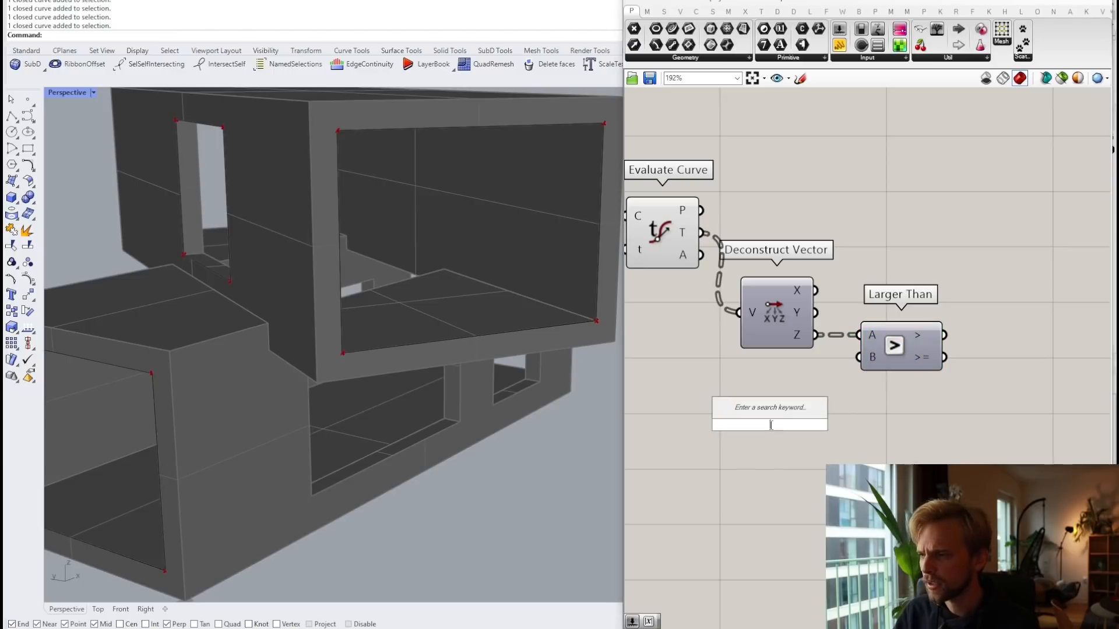
{"action": "type", "text": "0.00"}
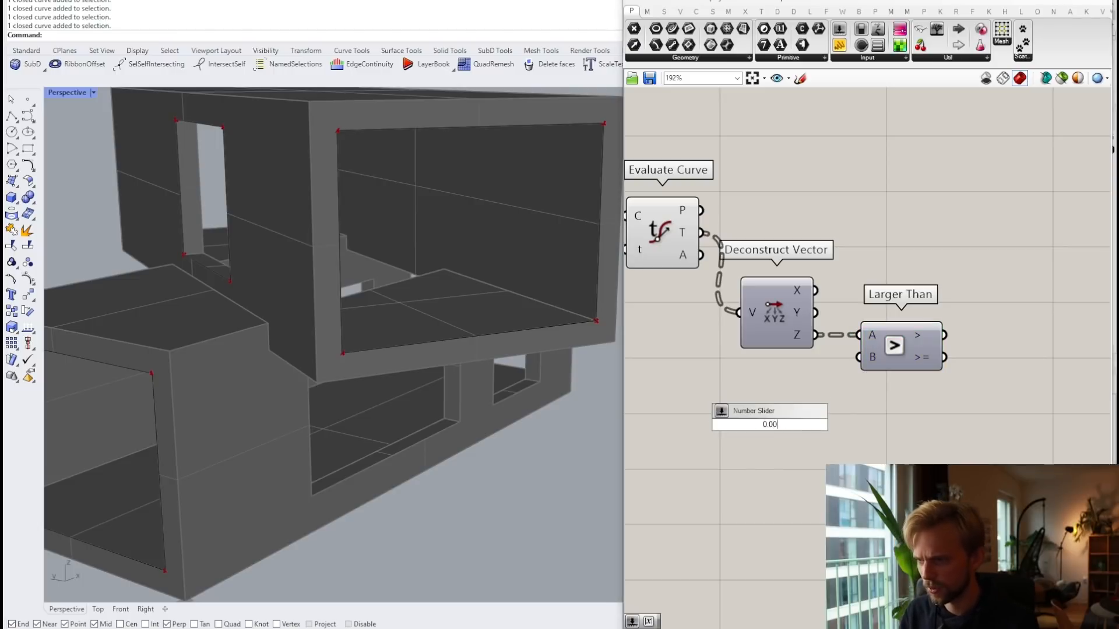
{"action": "type", "text": "1"}
{"action": "key", "text": "Return"}
{"action": "left_click_drag", "start_coordinate": [808, 429], "coordinate": [859, 358]}
{"action": "left_click_drag", "start_coordinate": [771, 369], "coordinate": [744, 403]}
{"action": "key", "text": "Delete"}
Step: Create a 0.001 panel, wire it into Larger Than's B input, and tidy the layout
{"action": "double_click", "coordinate": [735, 437]}
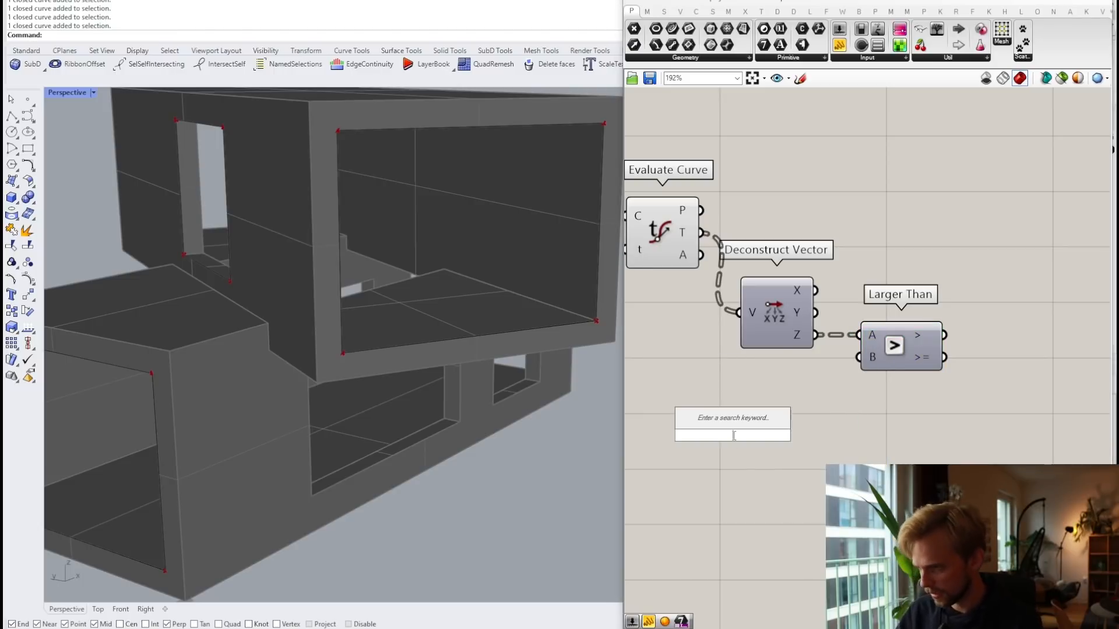
{"action": "type", "text": "//0.001"}
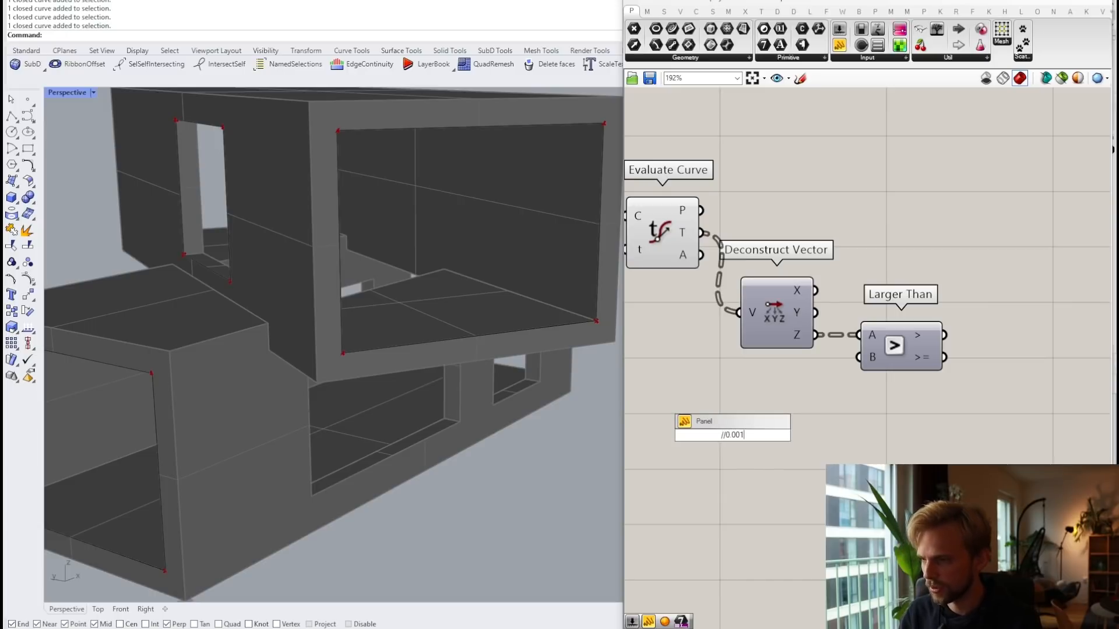
{"action": "key", "text": "Return"}
{"action": "left_click_drag", "start_coordinate": [756, 438], "coordinate": [858, 357]}
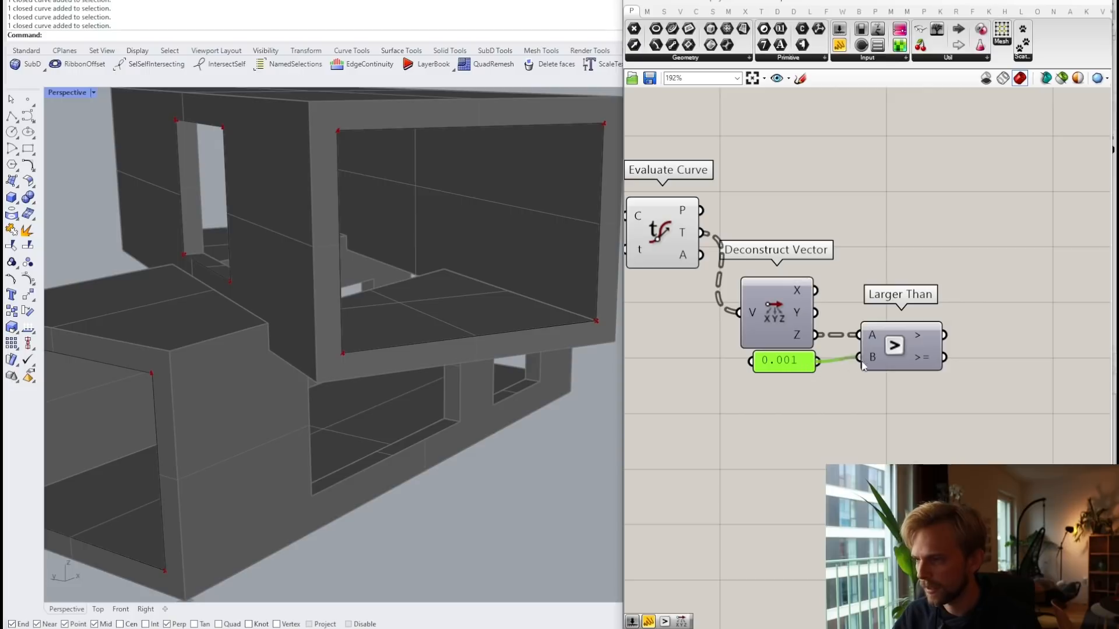
{"action": "left_click_drag", "start_coordinate": [779, 364], "coordinate": [781, 371]}
{"action": "left_click", "coordinate": [924, 266]}
{"action": "left_click_drag", "start_coordinate": [910, 347], "coordinate": [894, 353]}
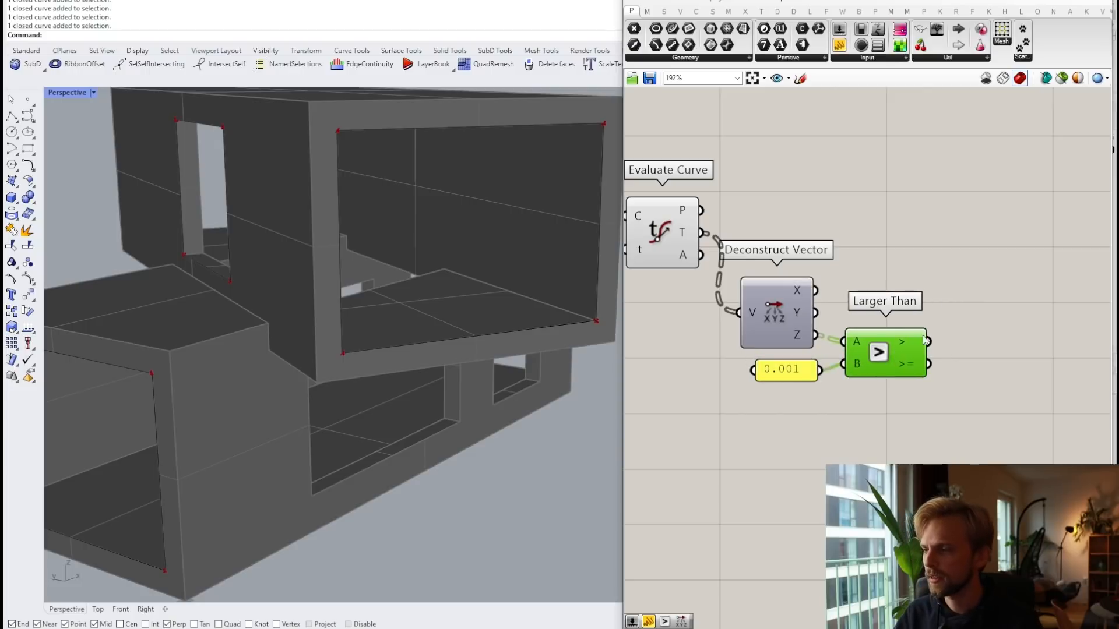
{"action": "scroll", "coordinate": [791, 226], "scroll_direction": "down", "scroll_amount": 2}
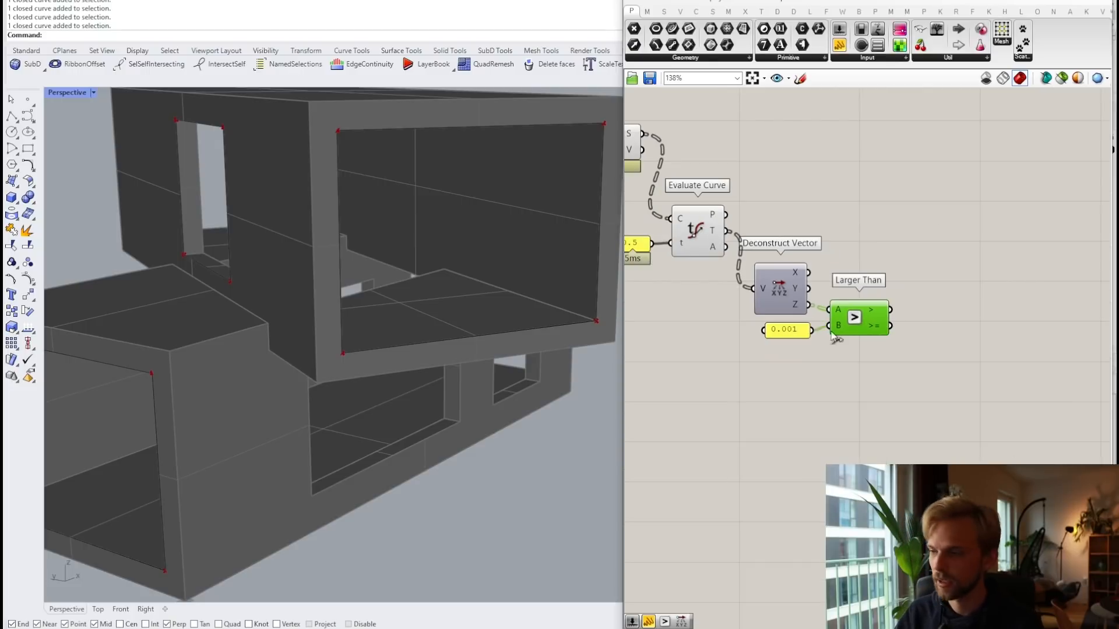
{"action": "left_click_drag", "start_coordinate": [939, 419], "coordinate": [982, 190]}
Step: Add Cull Pattern with Explode's segments as the list and the Larger Than result as the pattern
{"action": "double_click", "coordinate": [873, 163]}
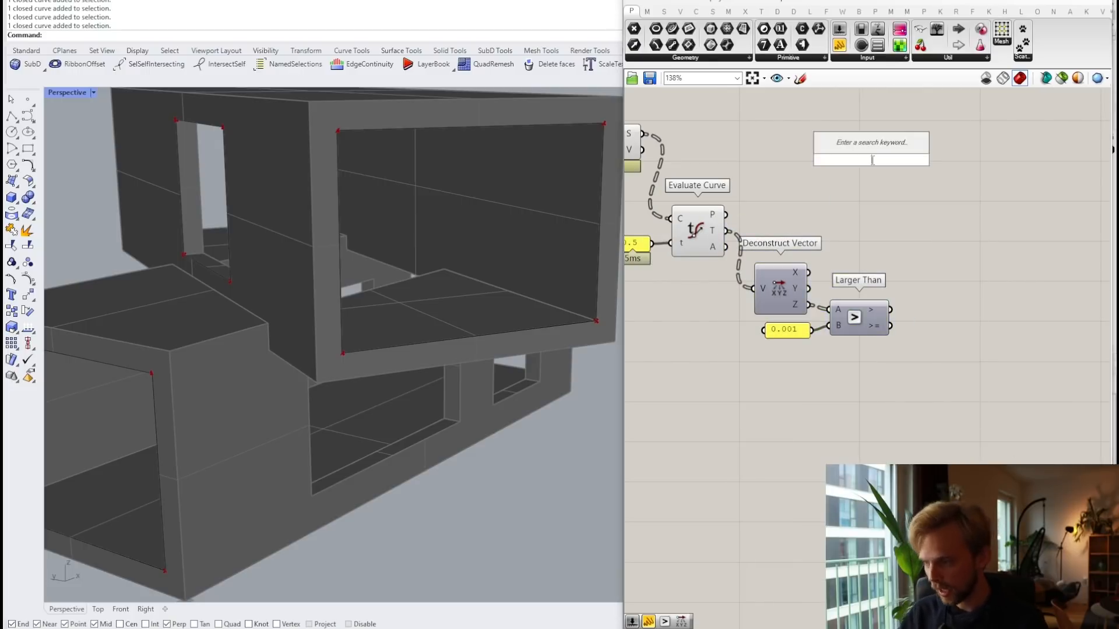
{"action": "type", "text": "cu"}
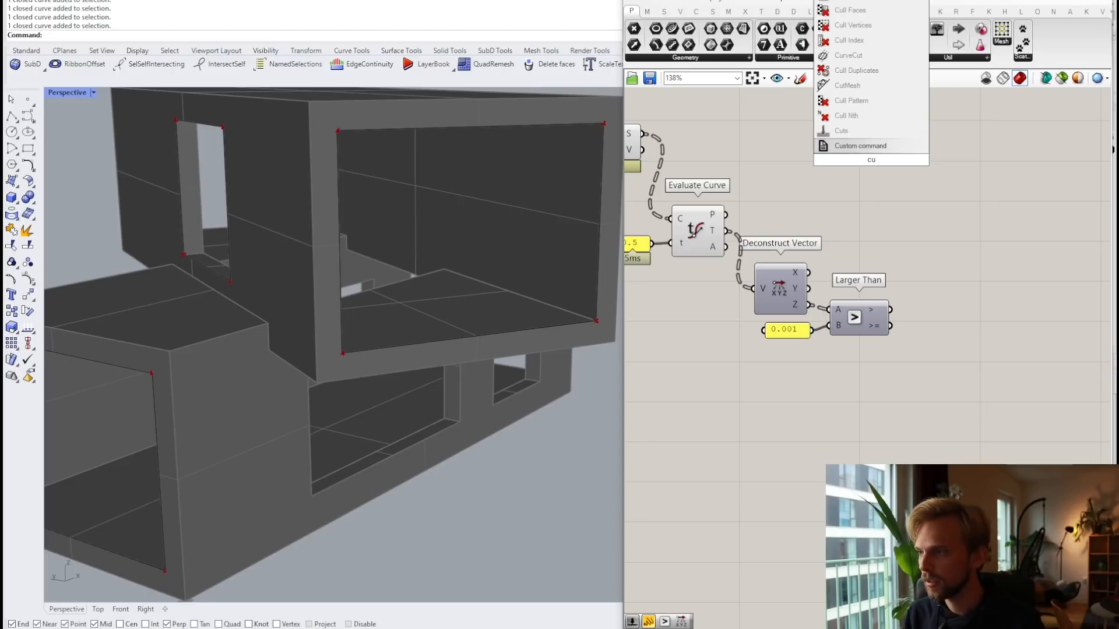
{"action": "type", "text": "ll pa"}
{"action": "key", "text": "Up"}
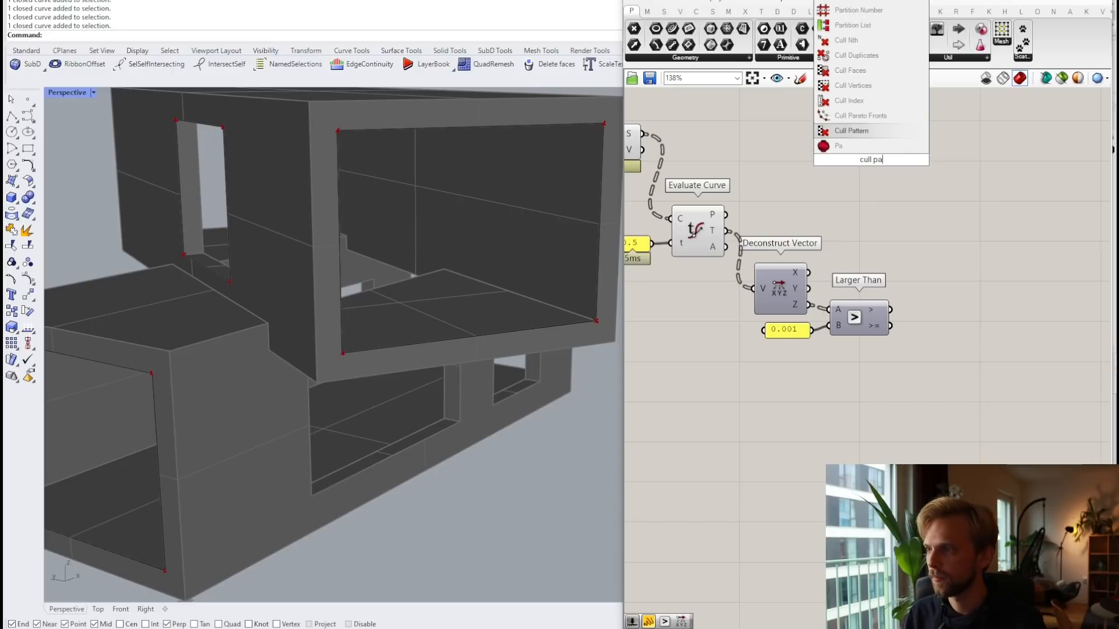
{"action": "key", "text": "Return"}
{"action": "right_click_drag", "start_coordinate": [819, 184], "coordinate": [896, 183]}
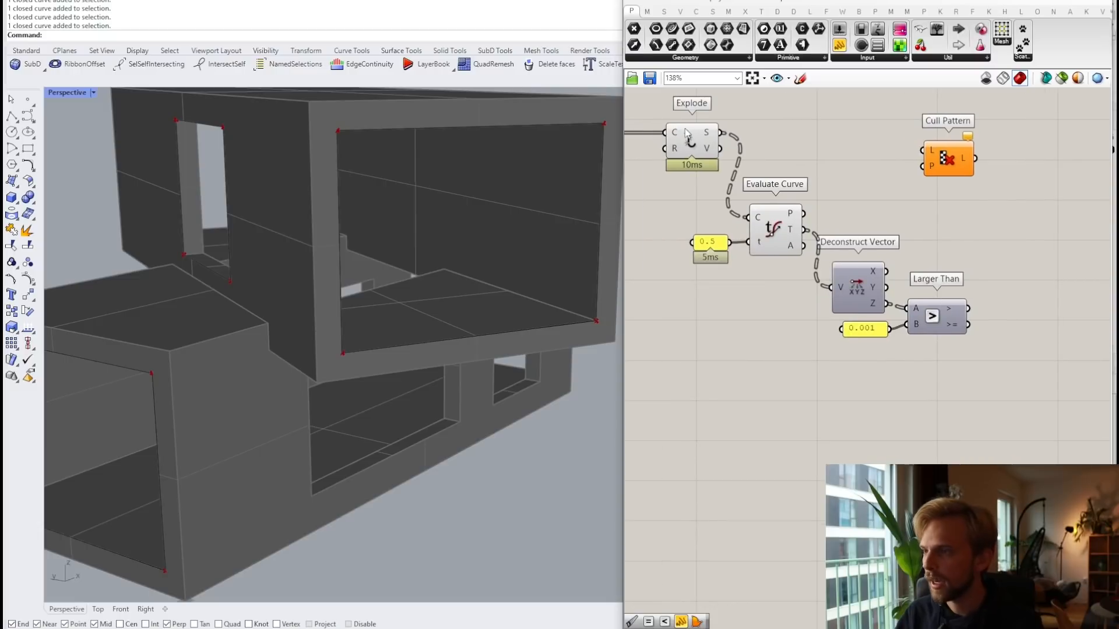
{"action": "left_click_drag", "start_coordinate": [685, 129], "coordinate": [909, 150]}
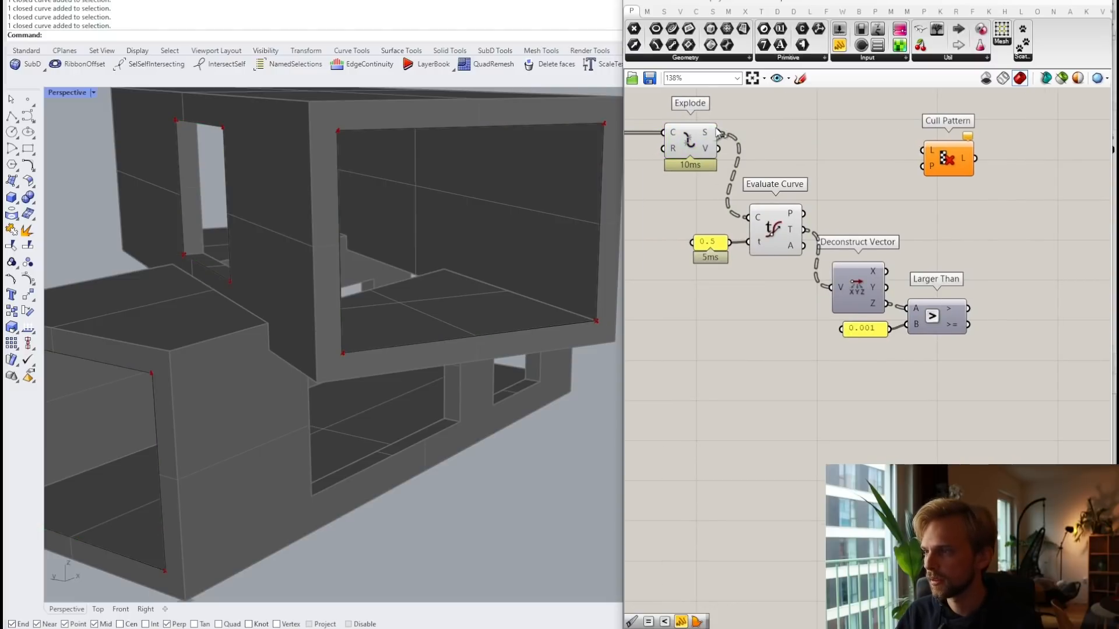
{"action": "left_click_drag", "start_coordinate": [719, 133], "coordinate": [925, 151]}
{"action": "left_click_drag", "start_coordinate": [946, 158], "coordinate": [992, 147]}
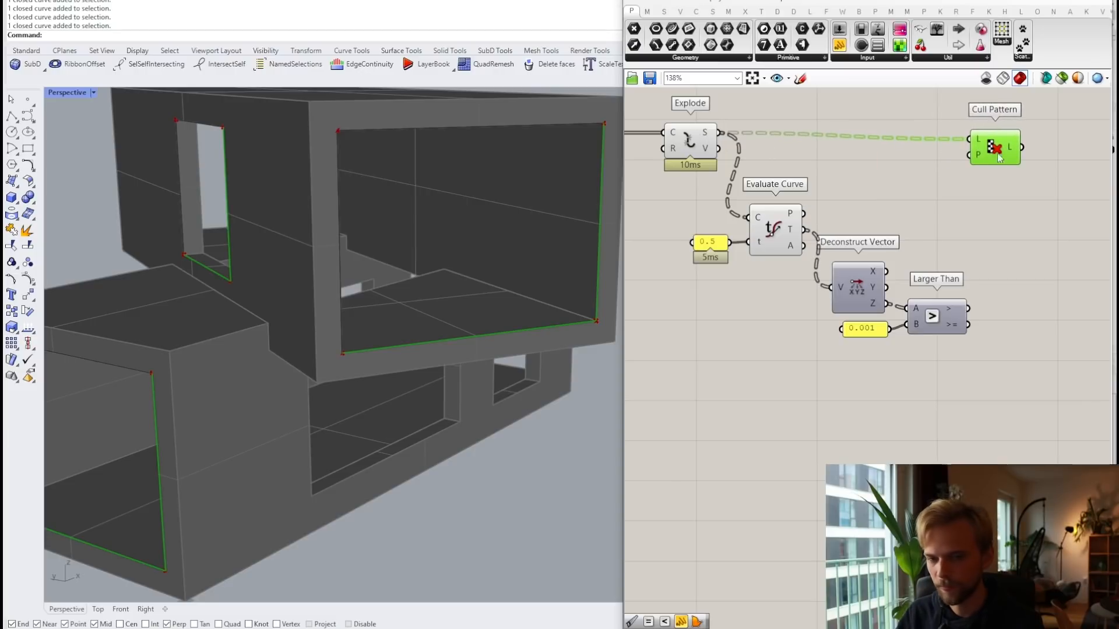
{"action": "left_click_drag", "start_coordinate": [999, 158], "coordinate": [1033, 151]}
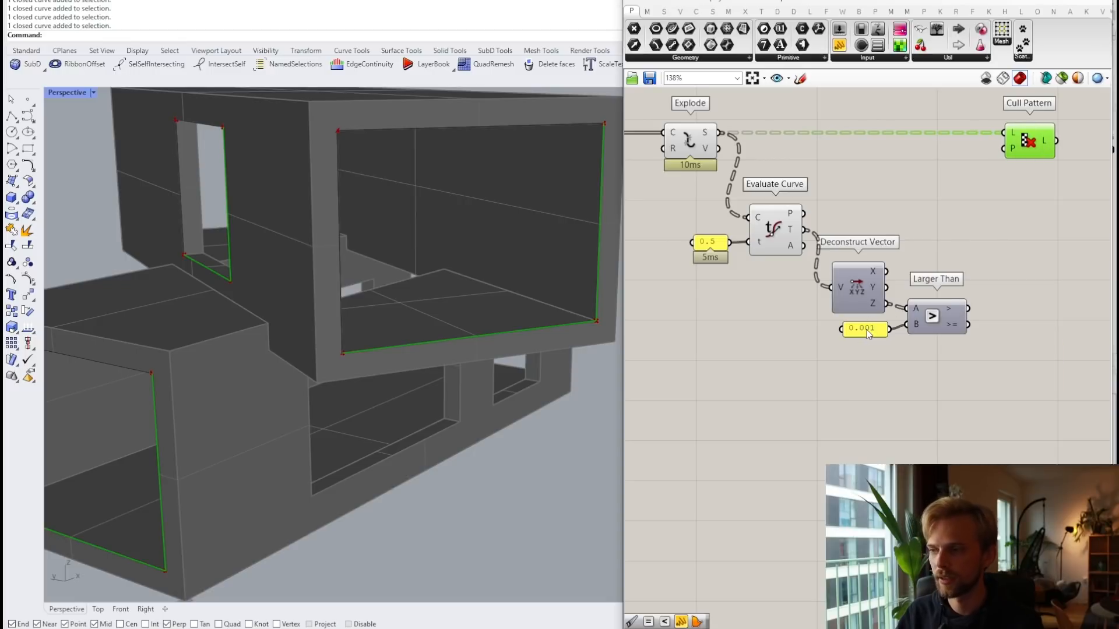
{"action": "left_click_drag", "start_coordinate": [970, 313], "coordinate": [1030, 150]}
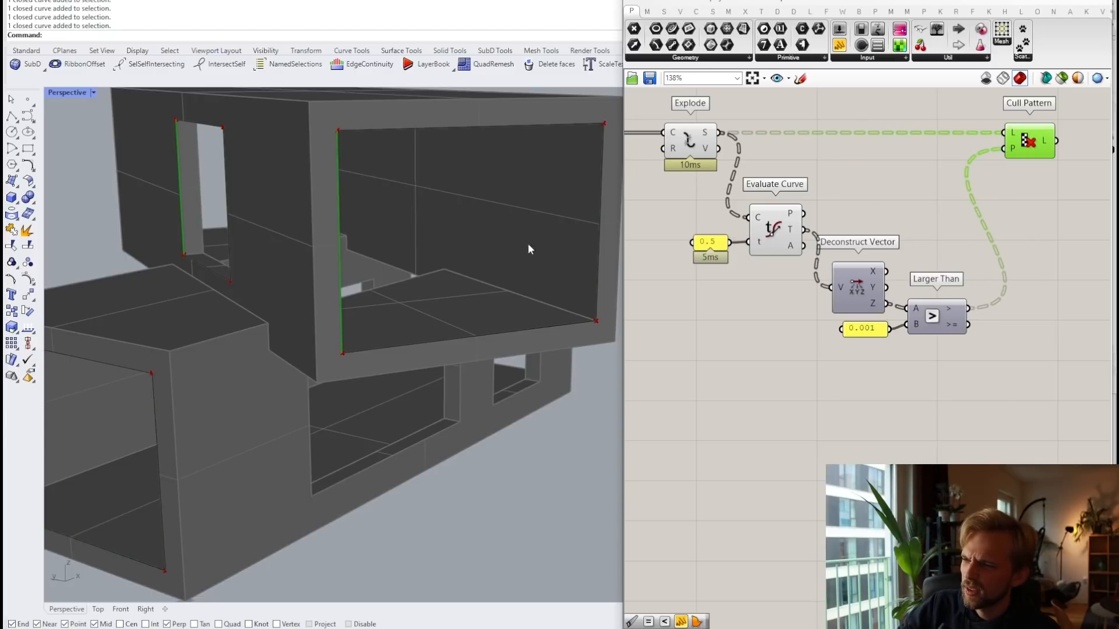
Step: Replace Larger Than with a Smaller Than fed by Z and 0.001, driving Cull Pattern
{"action": "left_click", "coordinate": [940, 317]}
{"action": "key", "text": "Delete"}
{"action": "double_click", "coordinate": [943, 318]}
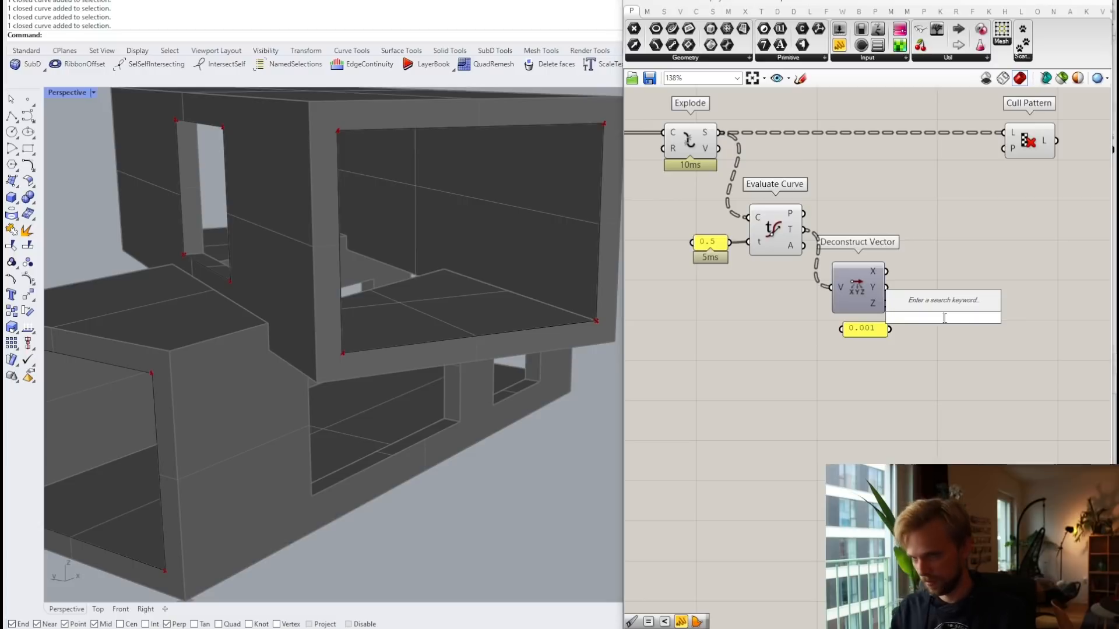
{"action": "type", "text": "smaller"}
{"action": "key", "text": "Return"}
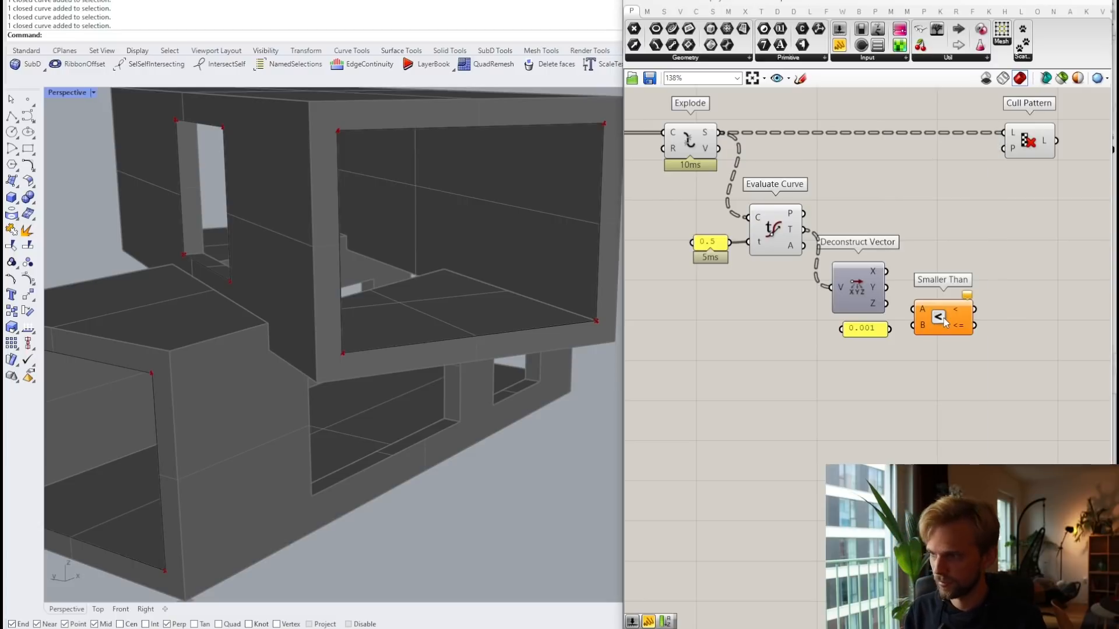
{"action": "mouse_move", "coordinate": [886, 304]}
{"action": "left_mouse_down"}
{"action": "mouse_move", "coordinate": [912, 310]}
{"action": "mouse_move", "coordinate": [900, 338]}
{"action": "mouse_move", "coordinate": [913, 325]}
{"action": "mouse_move", "coordinate": [952, 333]}
{"action": "mouse_move", "coordinate": [1008, 150]}
{"action": "left_mouse_up"}
{"action": "left_click", "coordinate": [1028, 149]}
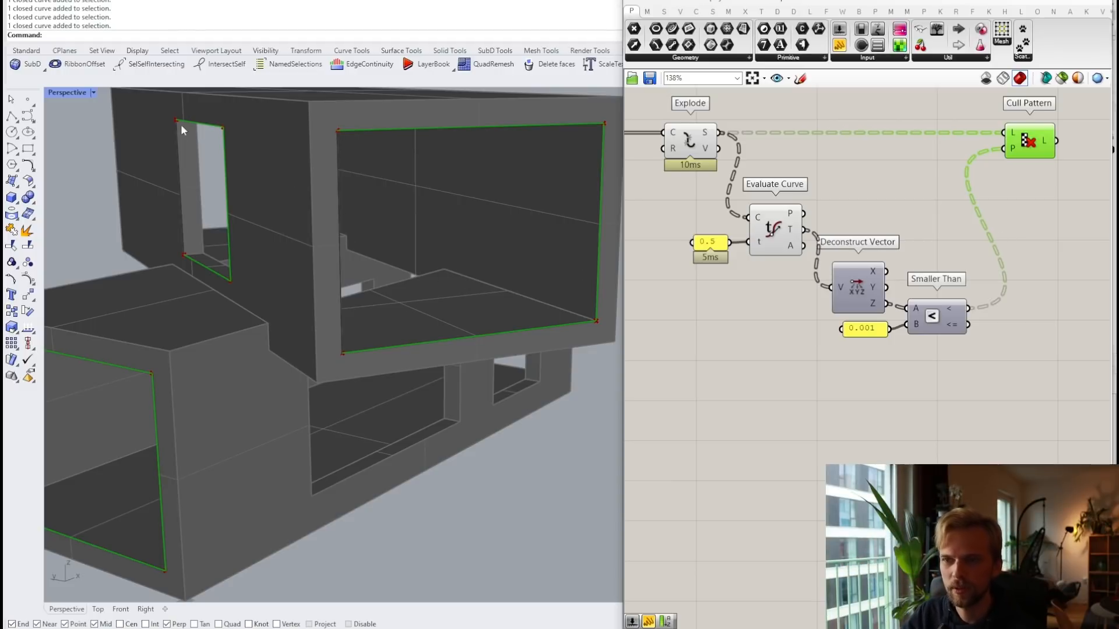
Step: Orbit the model to check the kept opening edges, then rearrange the 0.001 panel and Smaller Than
{"action": "right_click_drag", "start_coordinate": [176, 296], "coordinate": [206, 291]}
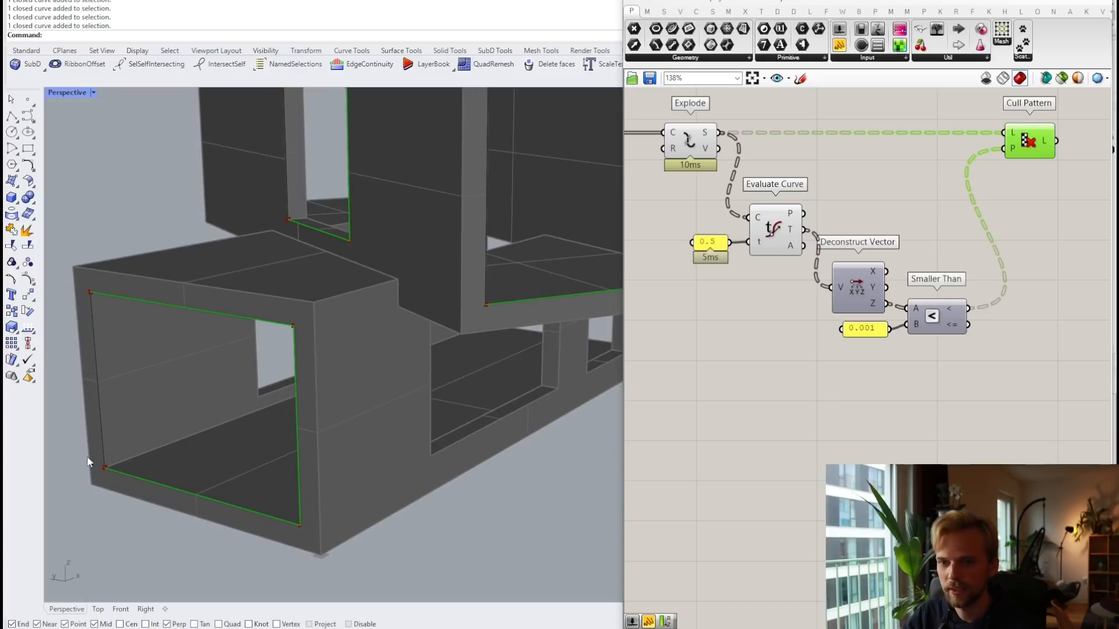
{"action": "right_click_drag", "start_coordinate": [118, 456], "coordinate": [262, 292]}
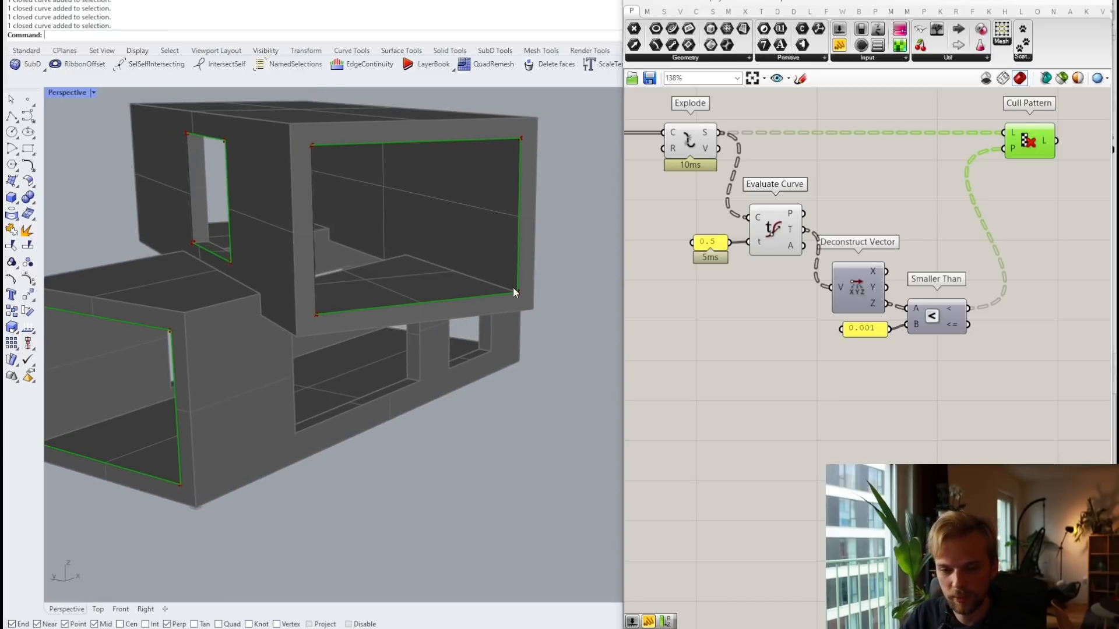
{"action": "scroll", "coordinate": [944, 320], "scroll_direction": "up", "scroll_amount": 1}
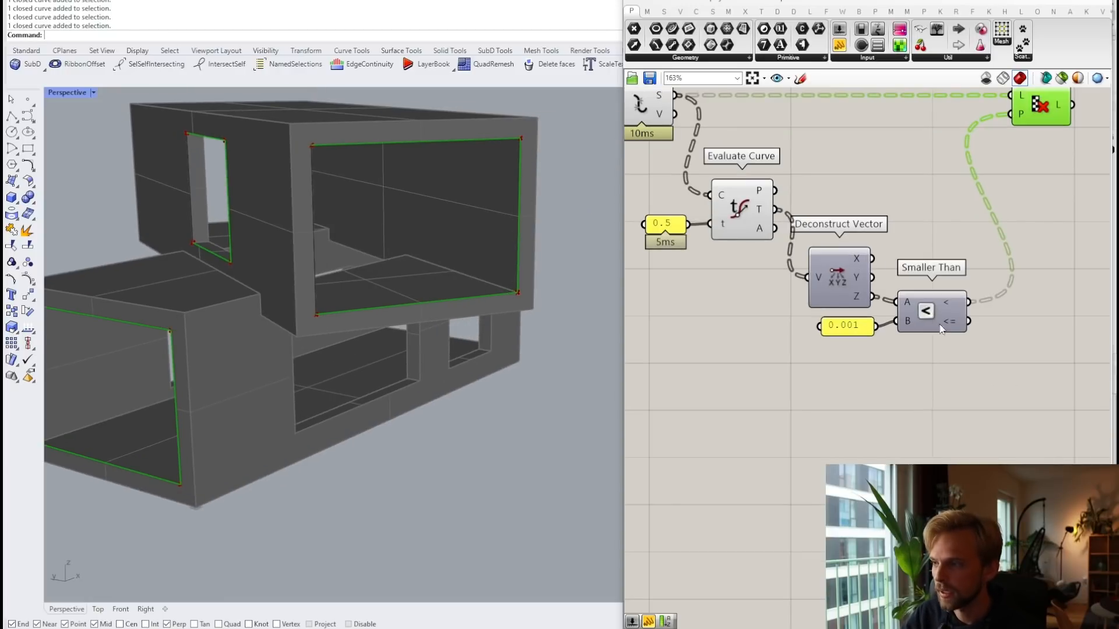
{"action": "left_click", "coordinate": [935, 321]}
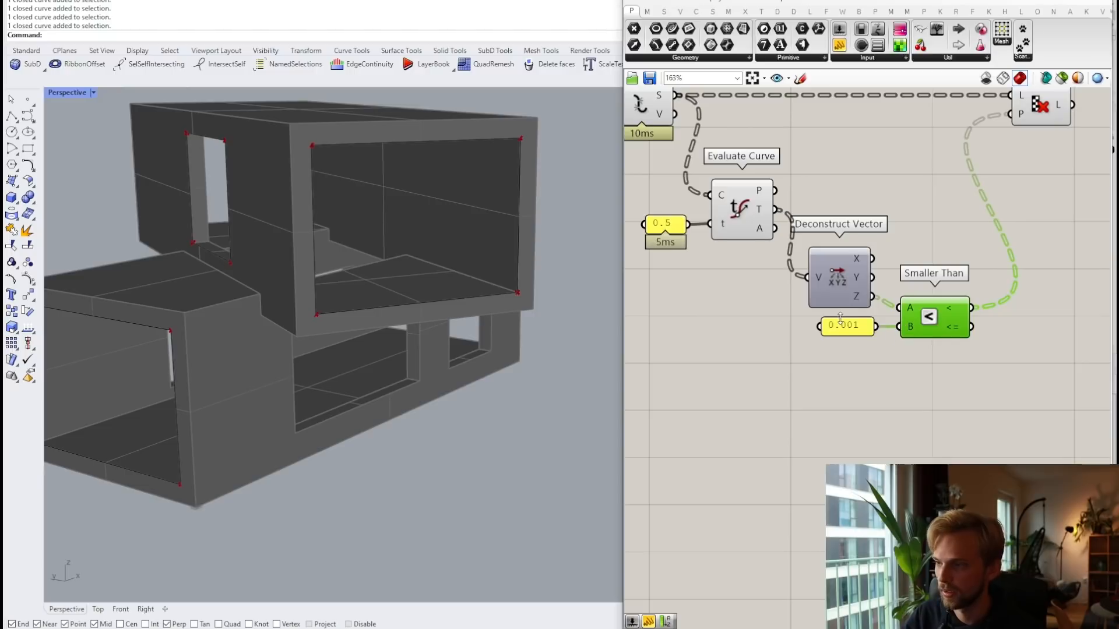
{"action": "left_click_drag", "start_coordinate": [845, 328], "coordinate": [833, 328]}
{"action": "left_click", "coordinate": [855, 399]}
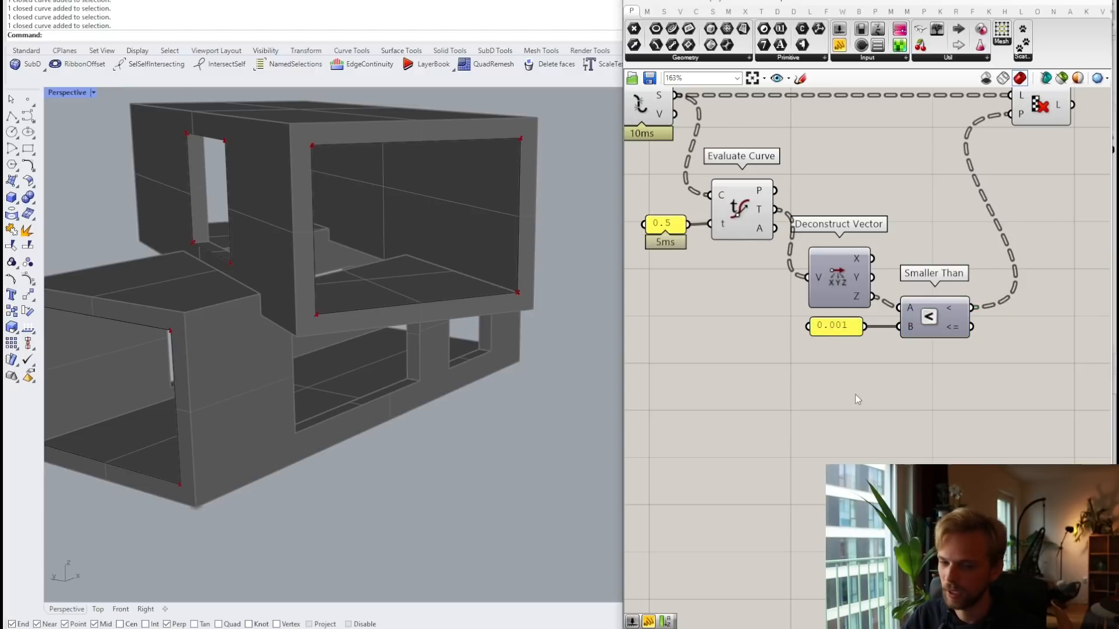
{"action": "right_click_drag", "start_coordinate": [901, 390], "coordinate": [844, 353]}
{"action": "left_click_drag", "start_coordinate": [953, 371], "coordinate": [740, 281]}
{"action": "left_click_drag", "start_coordinate": [900, 295], "coordinate": [1002, 285]}
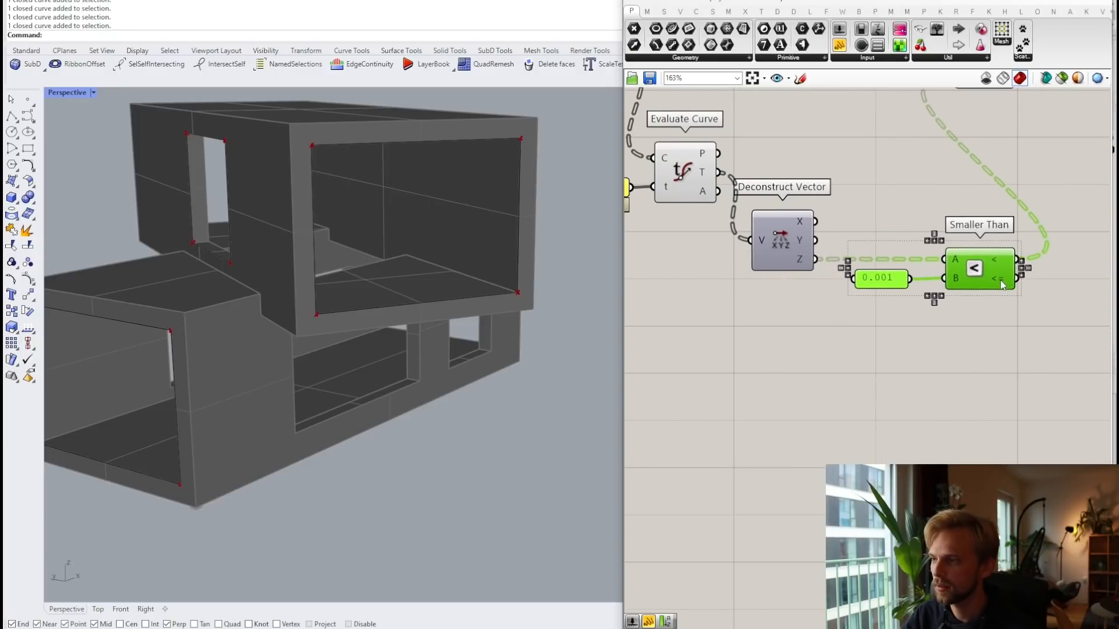
{"action": "left_click", "coordinate": [943, 315]}
{"action": "right_click_drag", "start_coordinate": [939, 315], "coordinate": [906, 302]}
Step: Add a second Smaller Than below the first and wire the Z value into its A input
{"action": "double_click", "coordinate": [901, 320]}
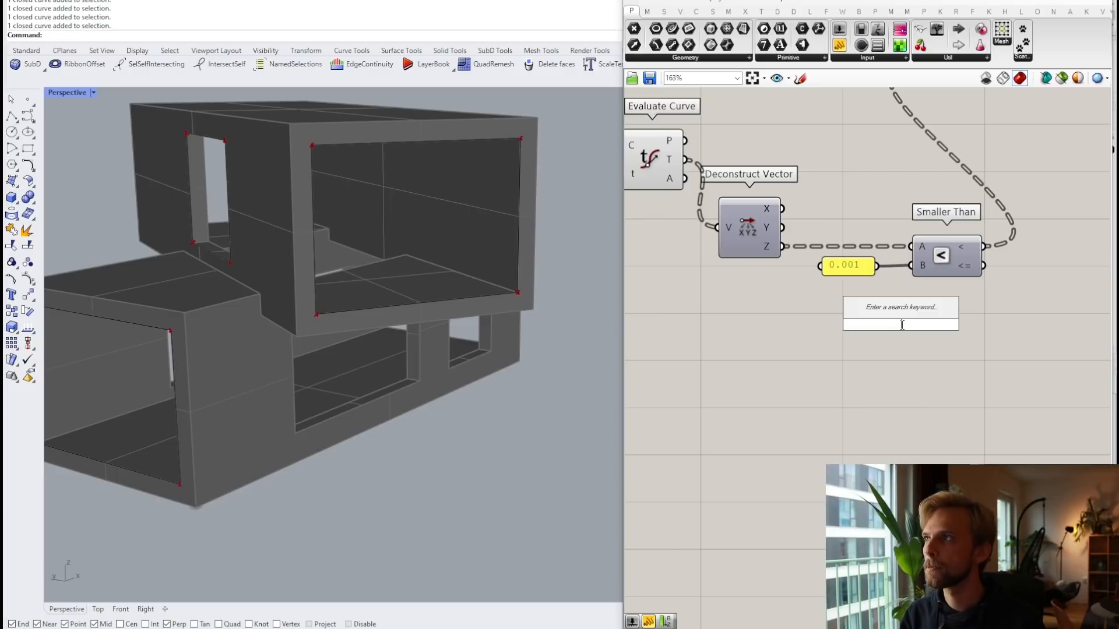
{"action": "type", "text": "sm."}
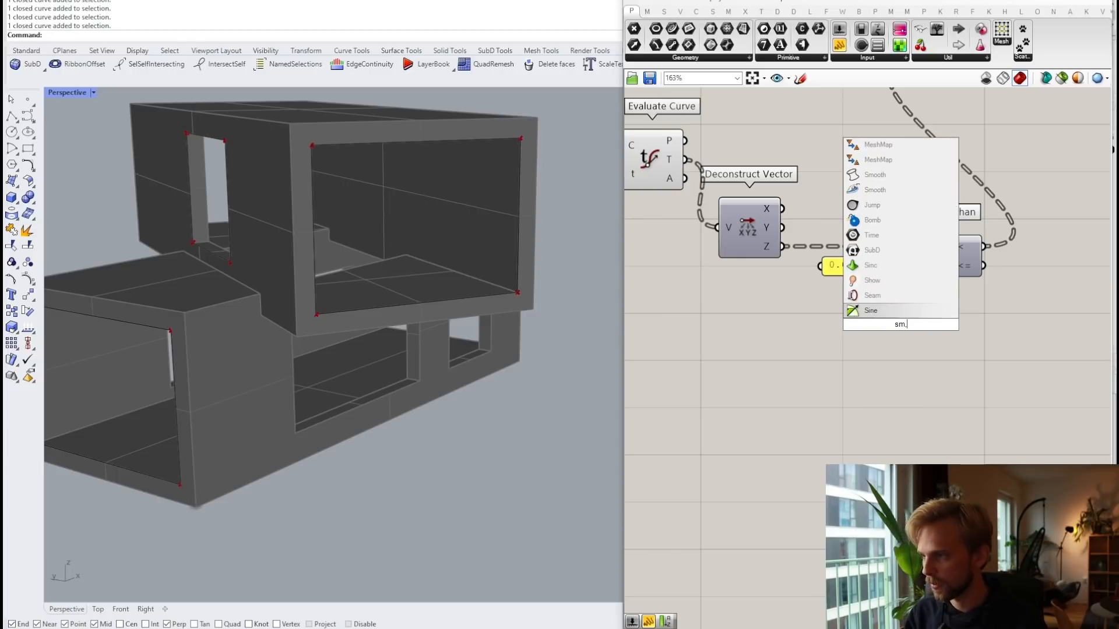
{"action": "key", "text": "BackSpace"}
{"action": "type", "text": "all"}
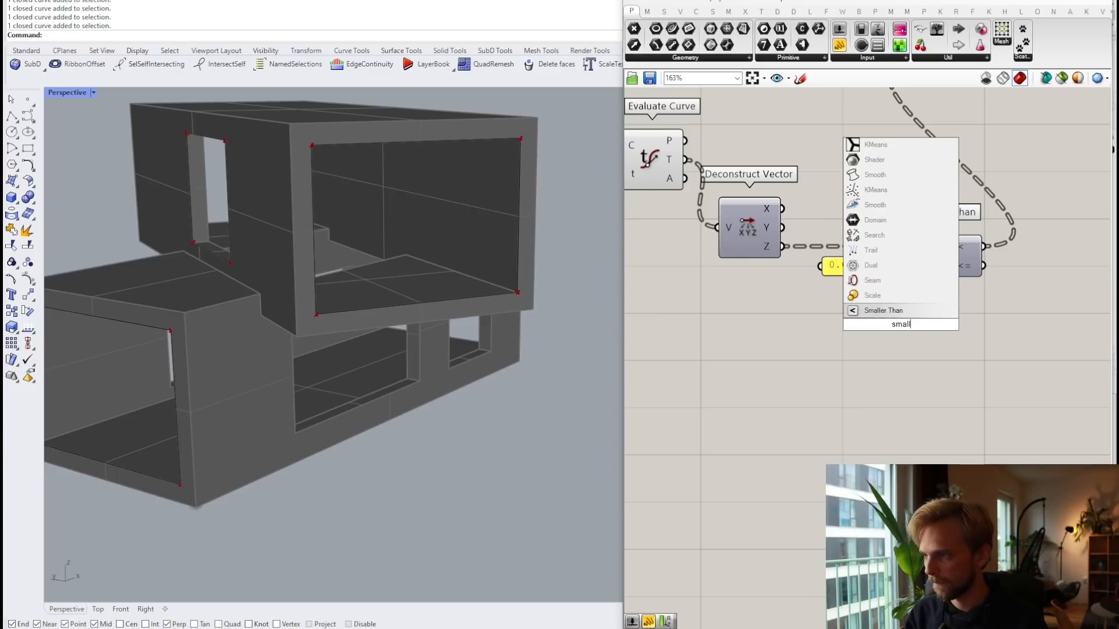
{"action": "key", "text": "Return"}
{"action": "left_click_drag", "start_coordinate": [915, 323], "coordinate": [959, 352]}
{"action": "left_click_drag", "start_coordinate": [784, 247], "coordinate": [911, 345]}
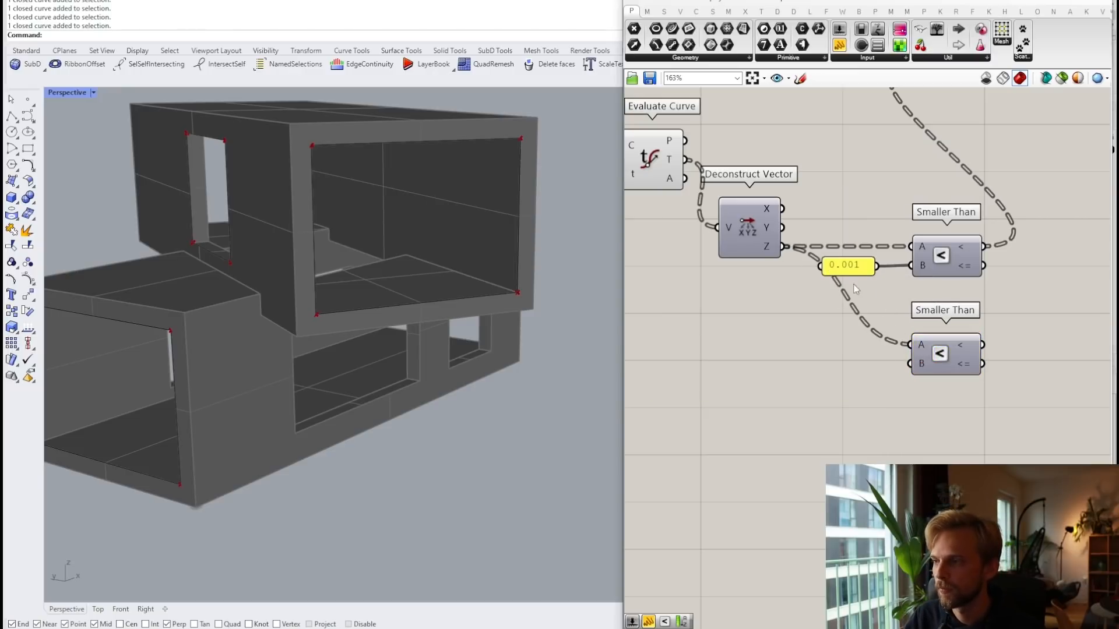
Step: Add a Negative component fed by 0.001 and wire the −0.001 into the lower Smaller Than's B
{"action": "left_click_drag", "start_coordinate": [845, 271], "coordinate": [744, 278]}
{"action": "double_click", "coordinate": [777, 329]}
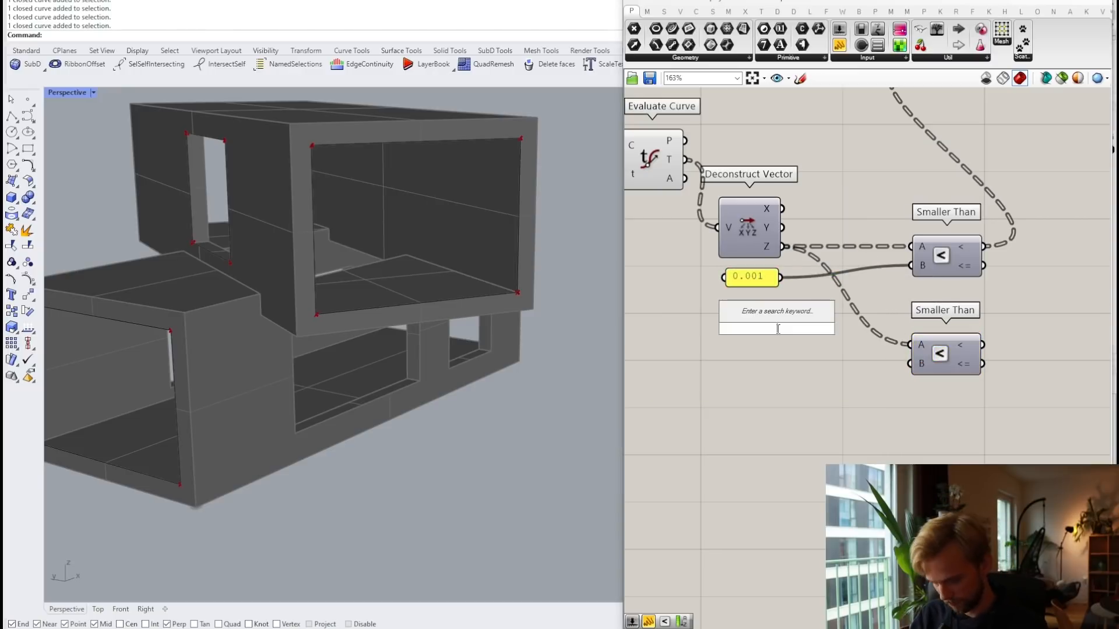
{"action": "type", "text": "neg"}
{"action": "key", "text": "Return"}
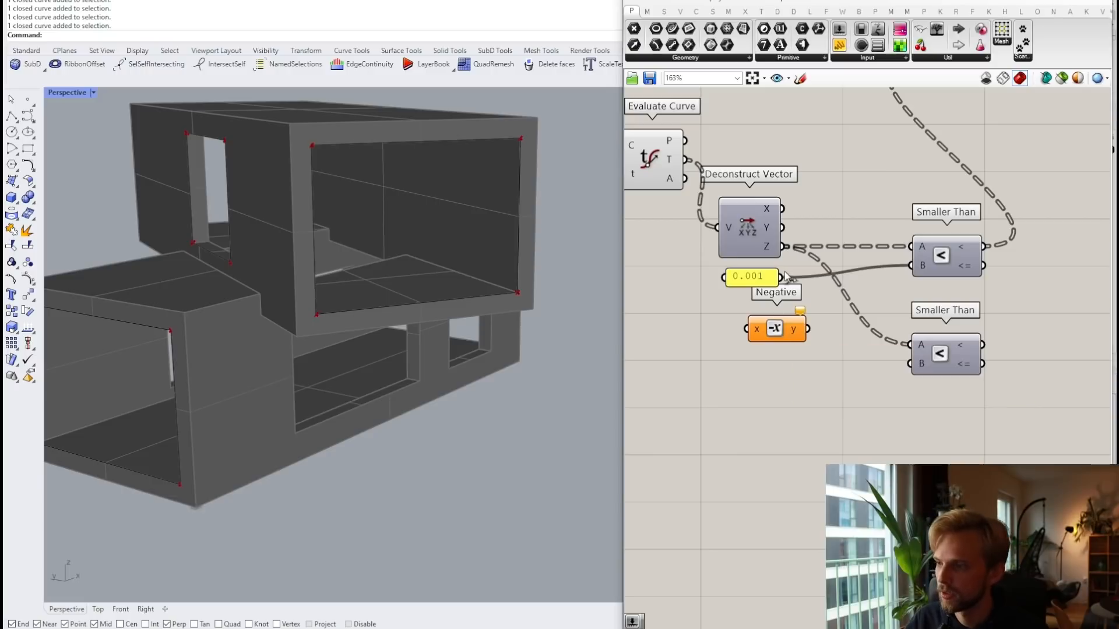
{"action": "left_click_drag", "start_coordinate": [782, 276], "coordinate": [910, 364]}
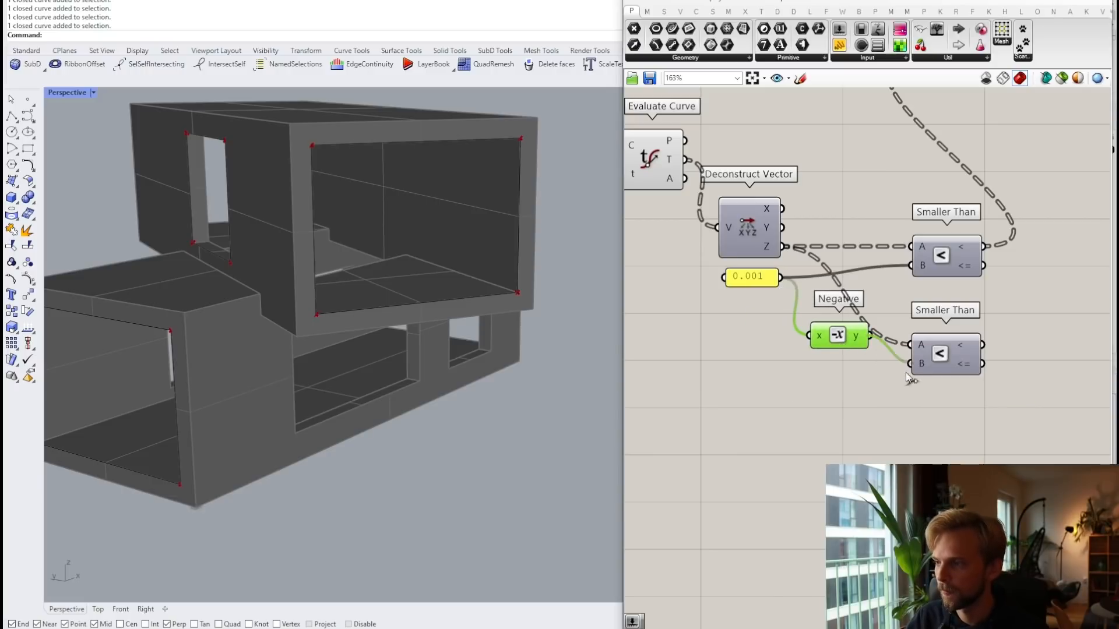
{"action": "left_click_drag", "start_coordinate": [844, 340], "coordinate": [840, 367]}
{"action": "right_click_drag", "start_coordinate": [1033, 312], "coordinate": [966, 306]}
{"action": "left_click", "coordinate": [957, 305]}
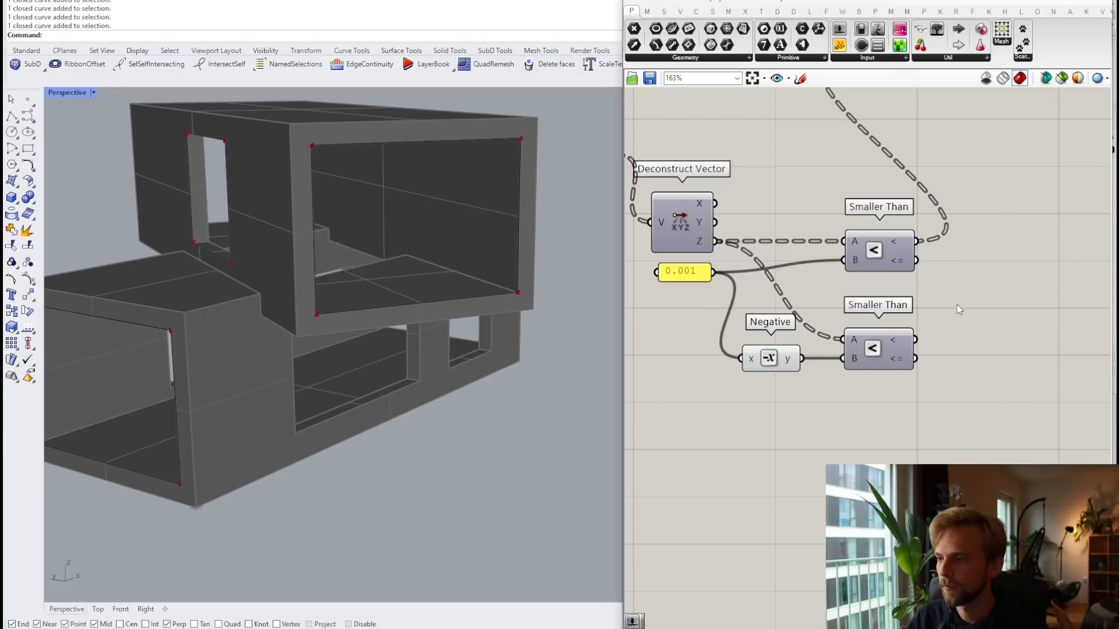
{"action": "scroll", "coordinate": [698, 287], "scroll_direction": "up", "scroll_amount": 2}
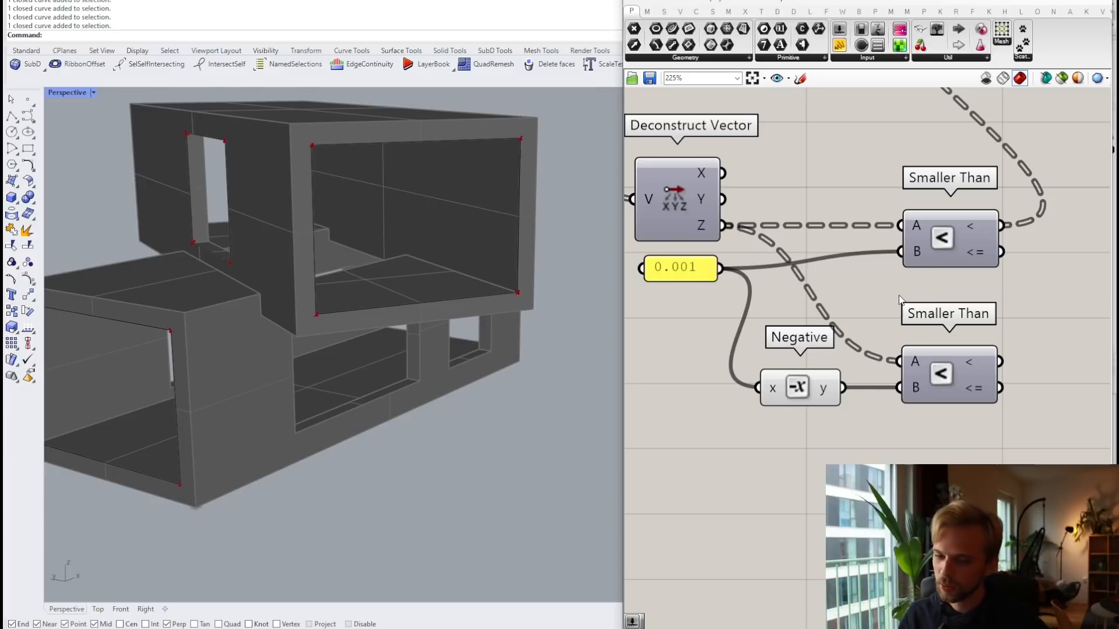
{"action": "scroll", "coordinate": [883, 288], "scroll_direction": "down", "scroll_amount": 2}
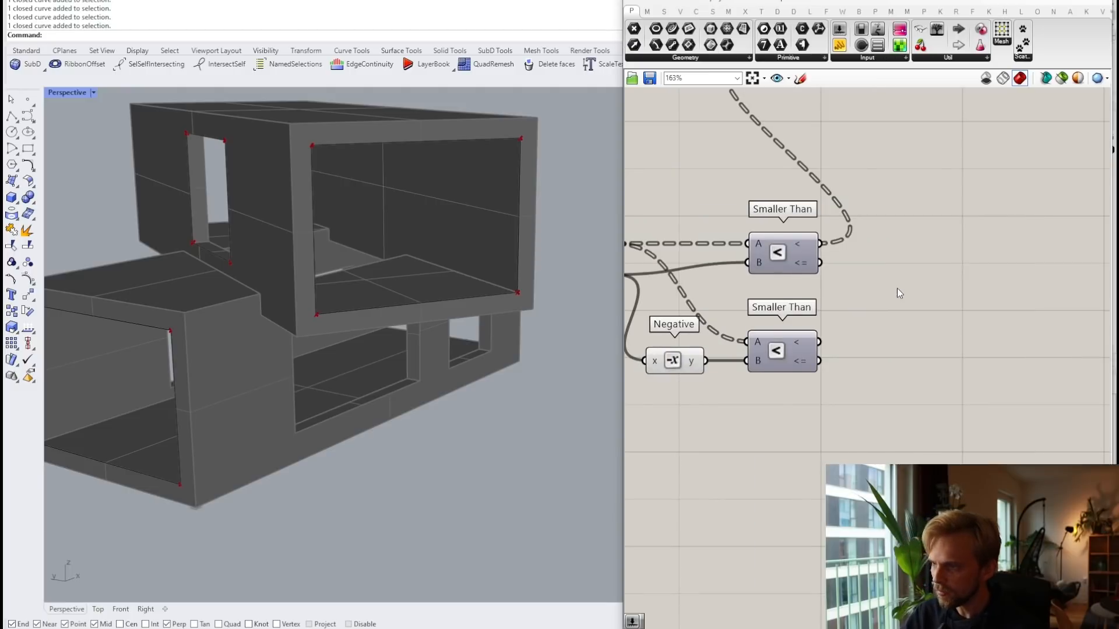
{"action": "right_click_drag", "start_coordinate": [897, 287], "coordinate": [953, 289]}
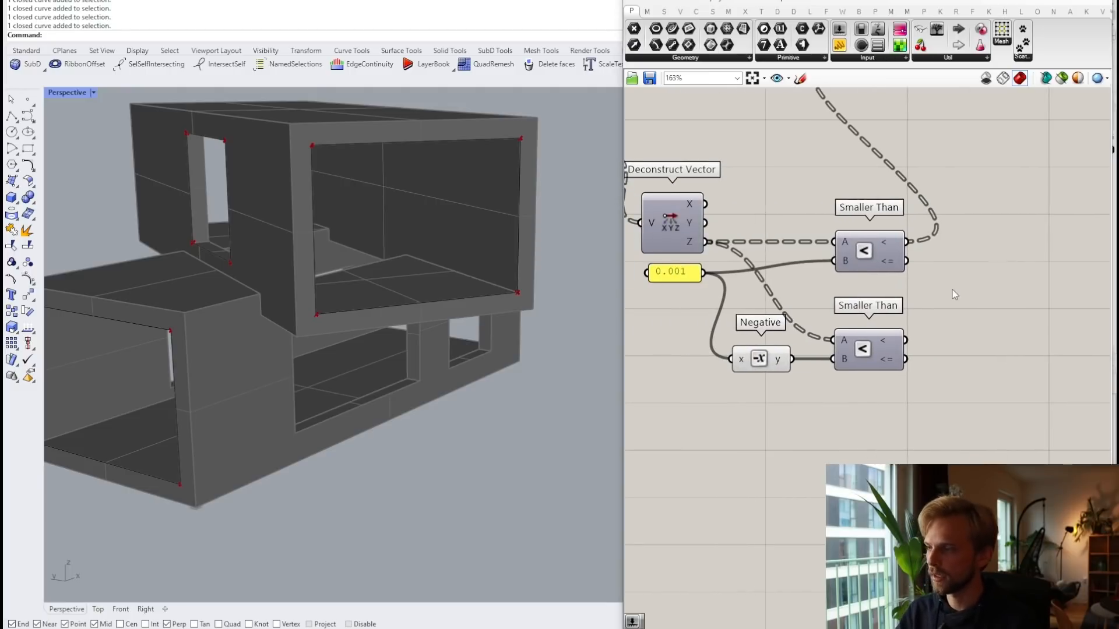
{"action": "left_click", "coordinate": [880, 236]}
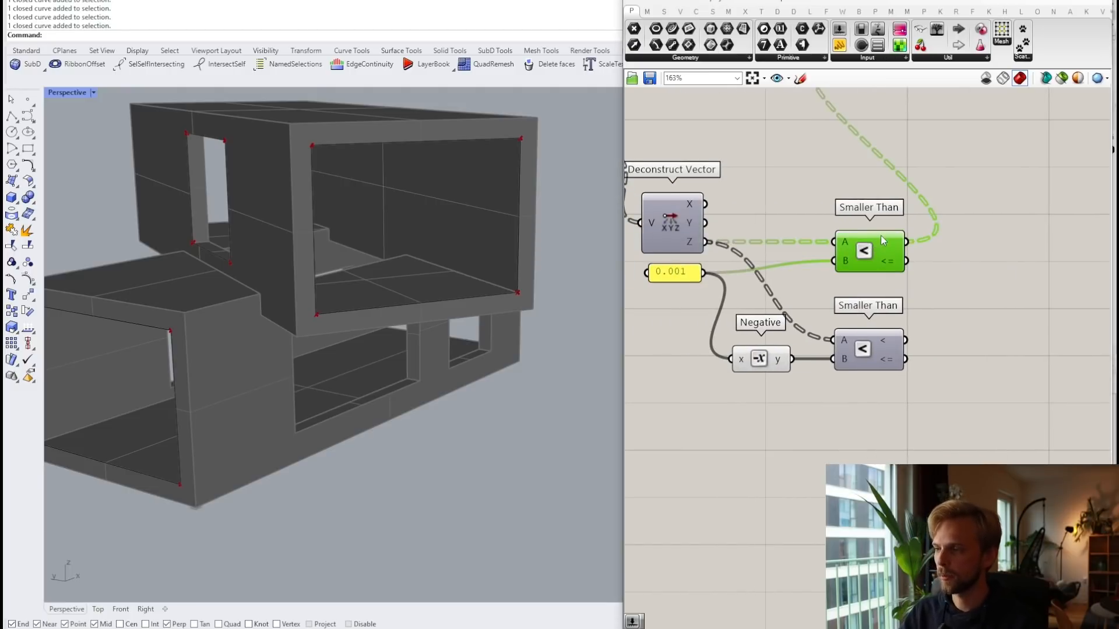
Step: Combine both Smaller Than results with a Gate Or and use it as Cull Pattern's pattern
{"action": "double_click", "coordinate": [928, 285]}
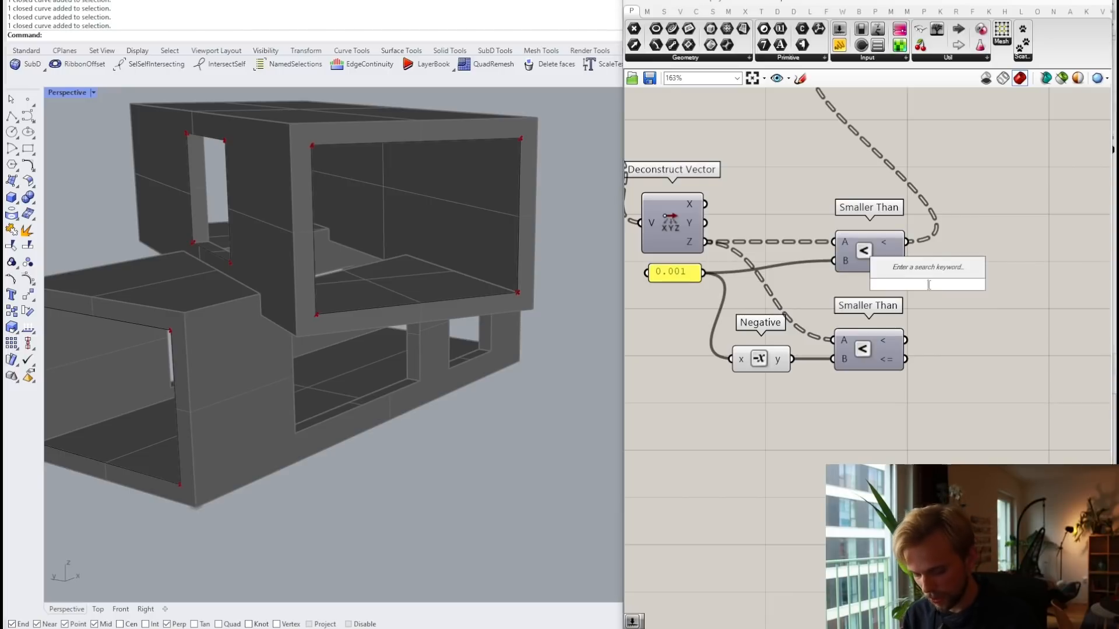
{"action": "type", "text": "or"}
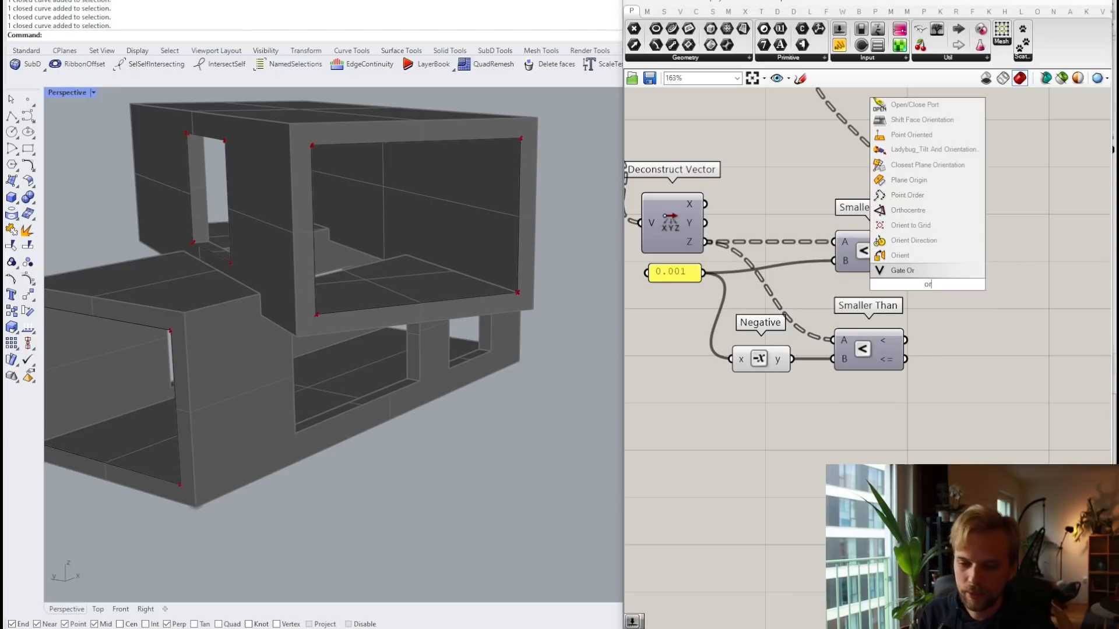
{"action": "key", "text": "Return"}
{"action": "left_click_drag", "start_coordinate": [939, 289], "coordinate": [1012, 304]}
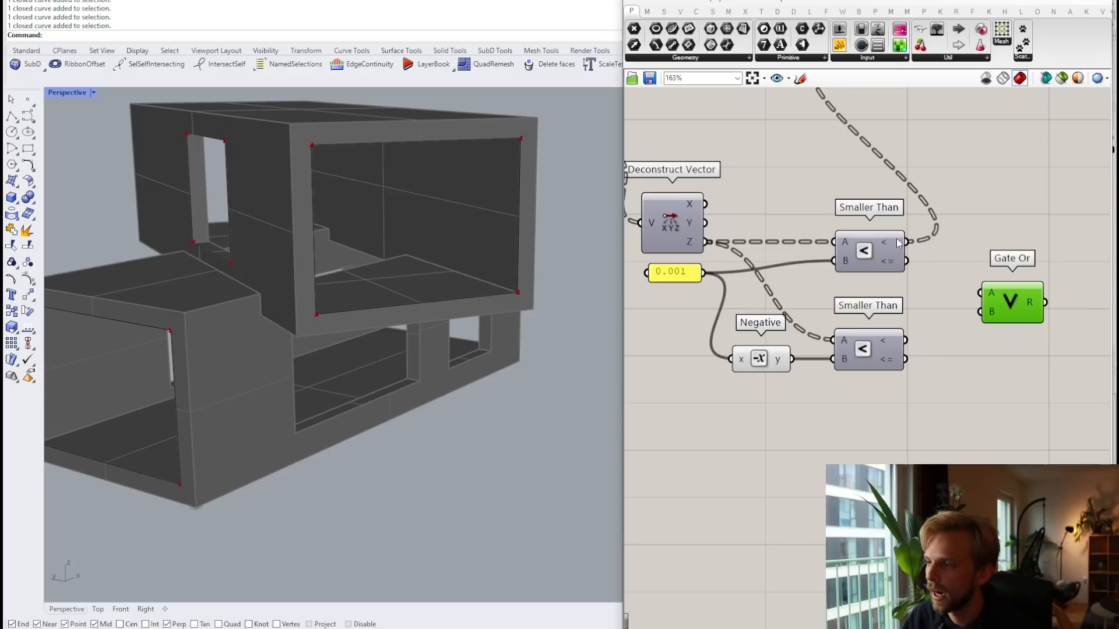
{"action": "left_click_drag", "start_coordinate": [906, 242], "coordinate": [981, 294]}
{"action": "left_click_drag", "start_coordinate": [906, 341], "coordinate": [969, 288]}
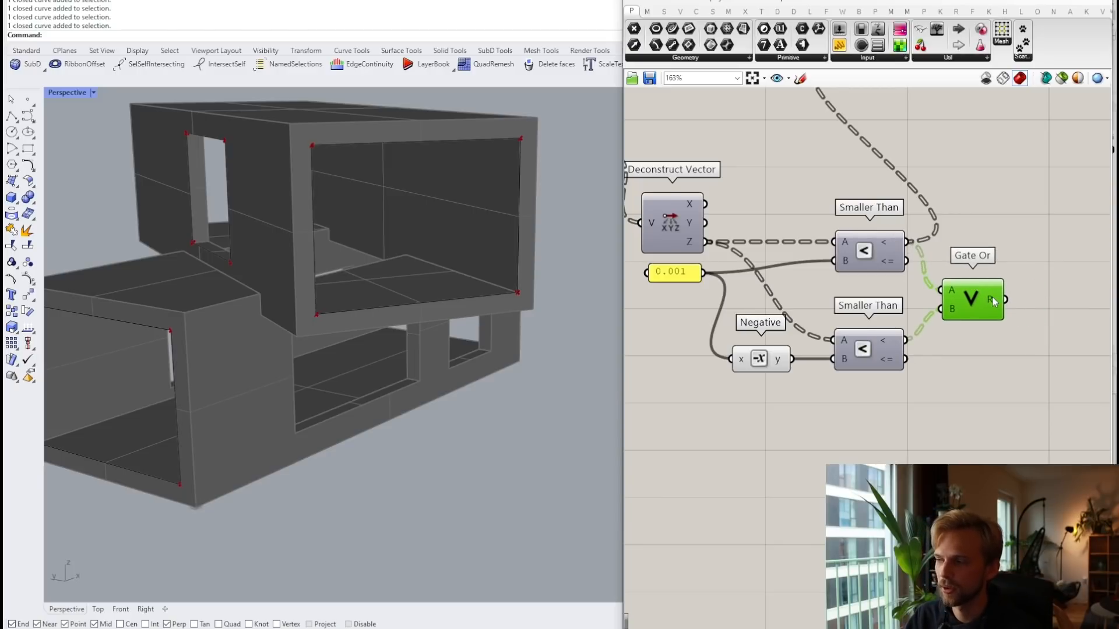
{"action": "scroll", "coordinate": [1052, 541], "scroll_direction": "down", "scroll_amount": 3}
{"action": "left_click_drag", "start_coordinate": [1017, 366], "coordinate": [902, 196]}
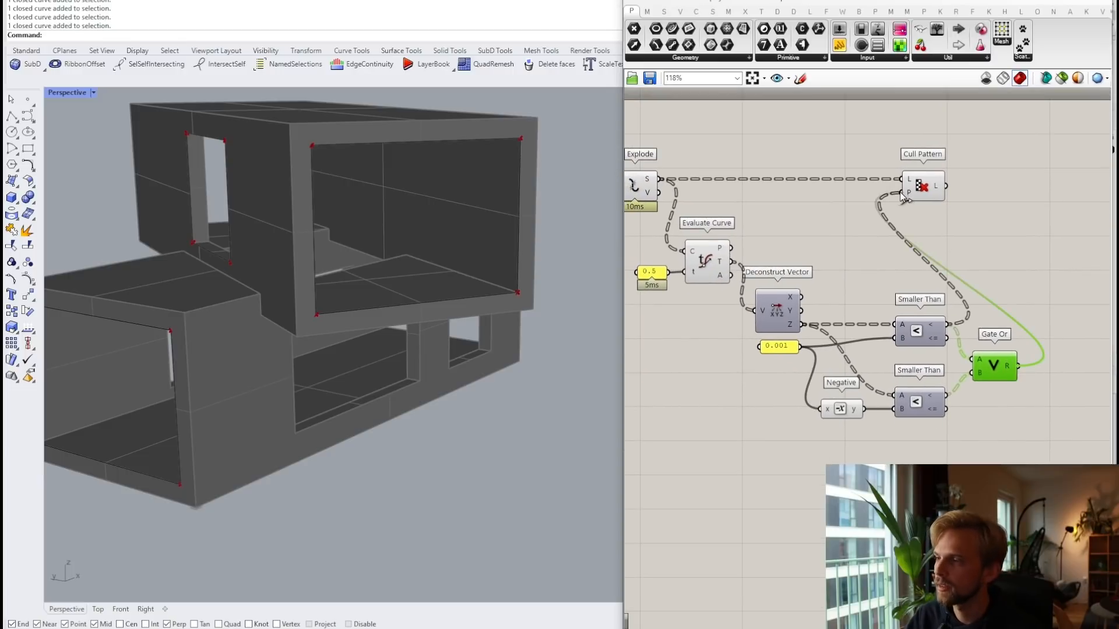
{"action": "left_click", "coordinate": [922, 186]}
{"action": "left_click", "coordinate": [1029, 276]}
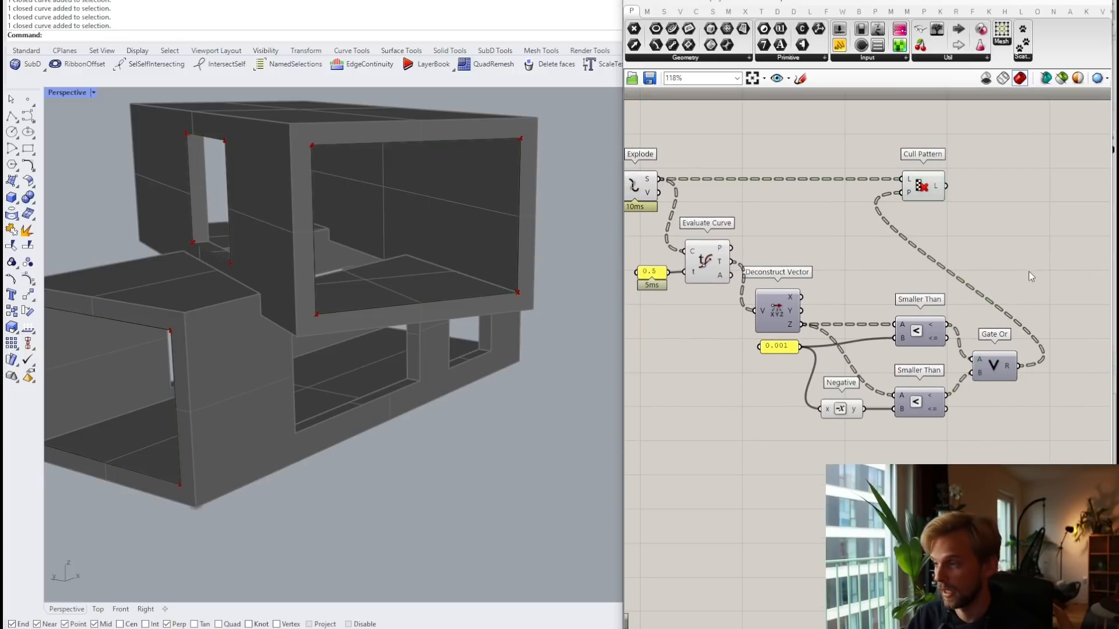
Step: Inspect each comparison's True/False values in a Panel, then delete the panel and Gate Or
{"action": "scroll", "coordinate": [971, 390], "scroll_direction": "up", "scroll_amount": 2}
{"action": "mouse_move", "coordinate": [1018, 360]}
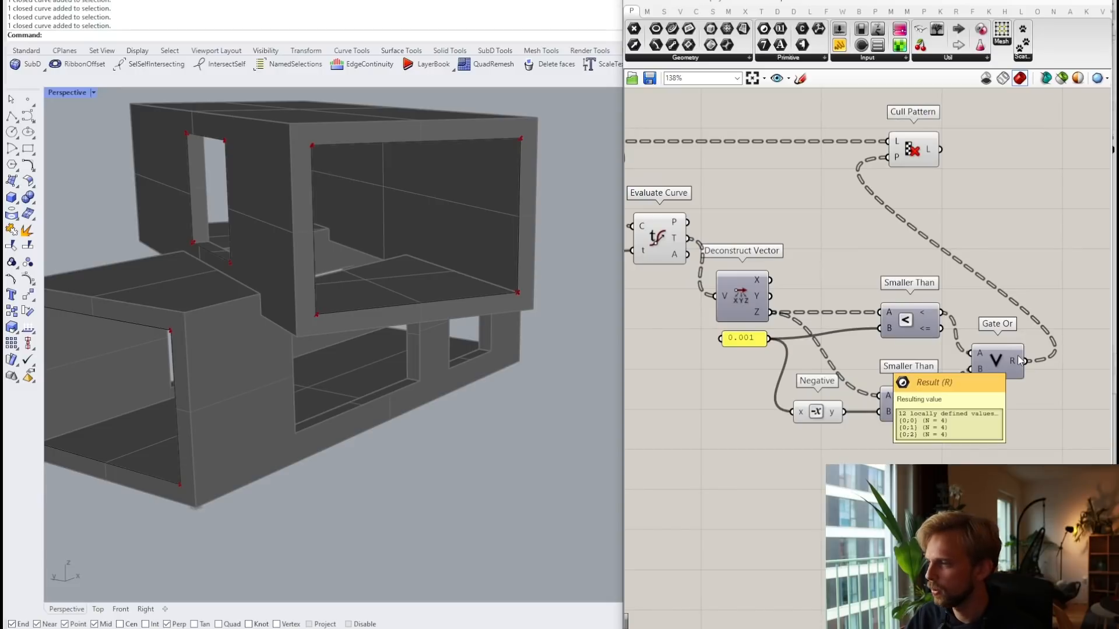
{"action": "mouse_move", "coordinate": [923, 400]}
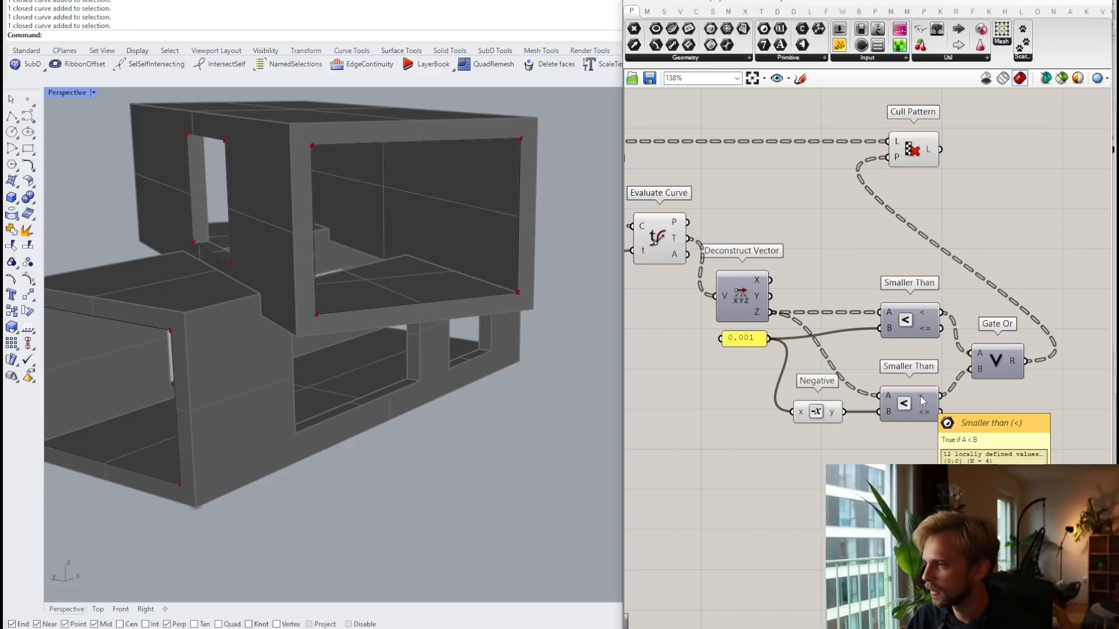
{"action": "double_click", "coordinate": [977, 444]}
{"action": "type", "text": "panel"}
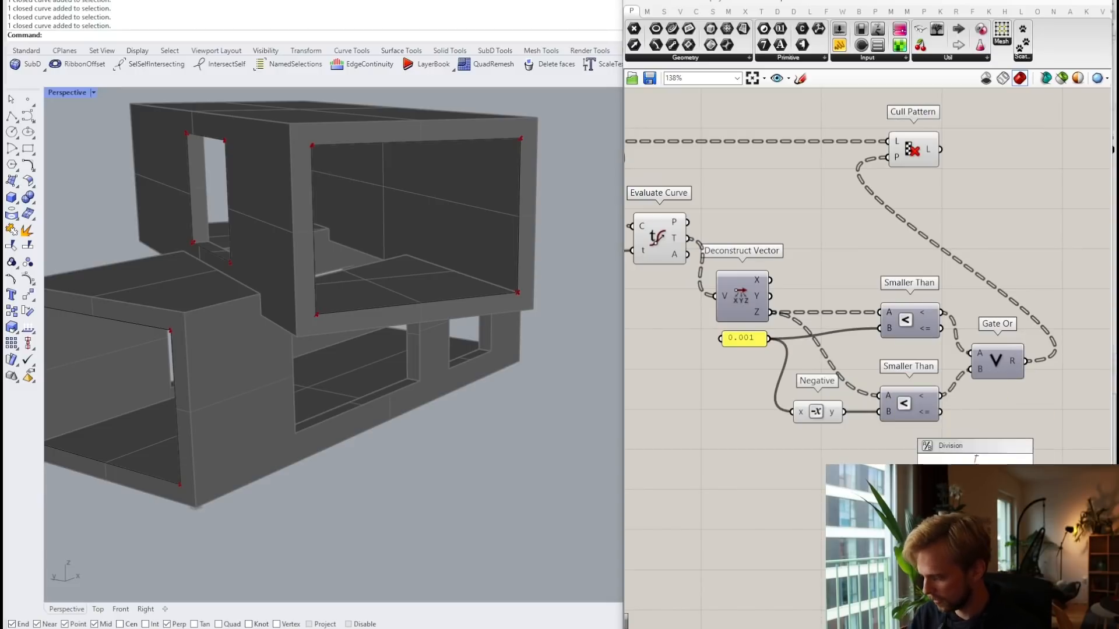
{"action": "key", "text": "Return"}
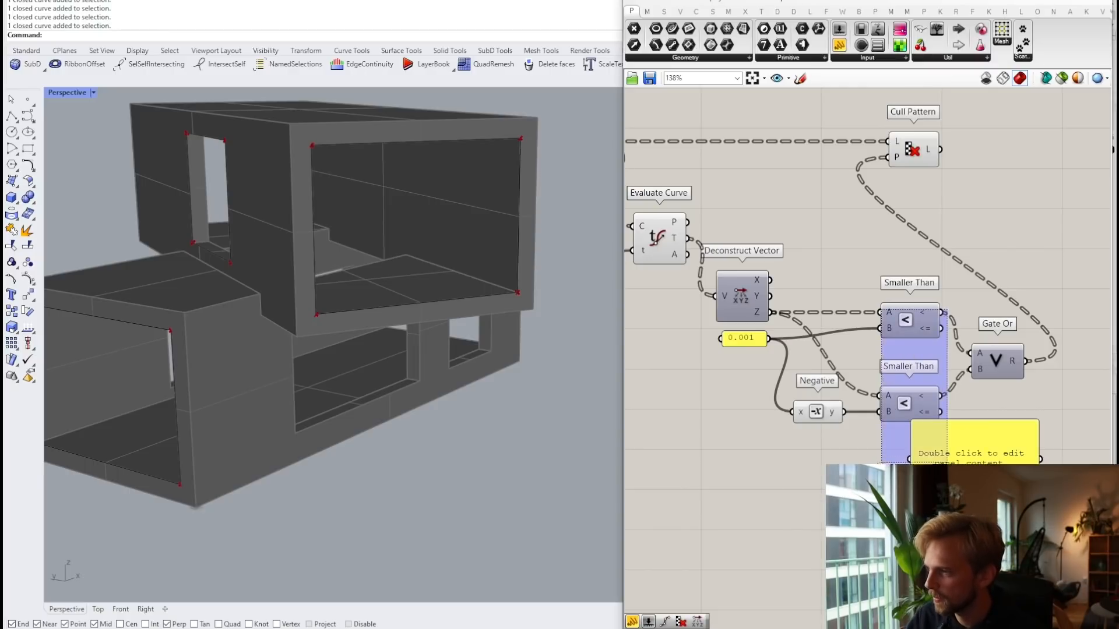
{"action": "left_click_drag", "start_coordinate": [941, 313], "coordinate": [991, 430]}
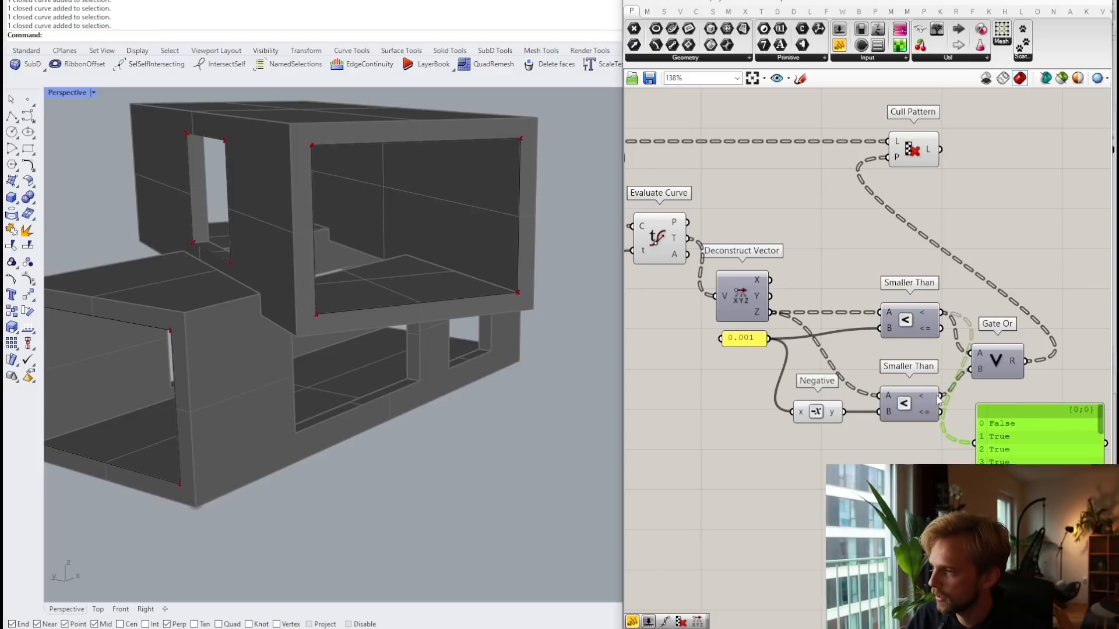
{"action": "left_click_drag", "start_coordinate": [940, 396], "coordinate": [985, 452]}
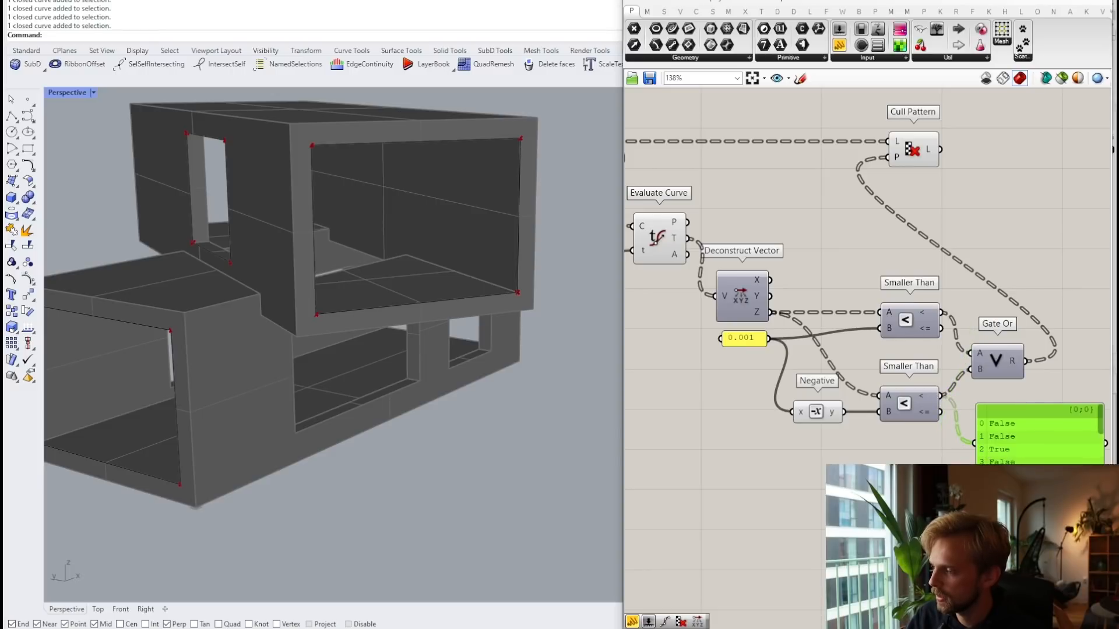
{"action": "key", "text": "Delete"}
{"action": "left_click", "coordinate": [998, 360]}
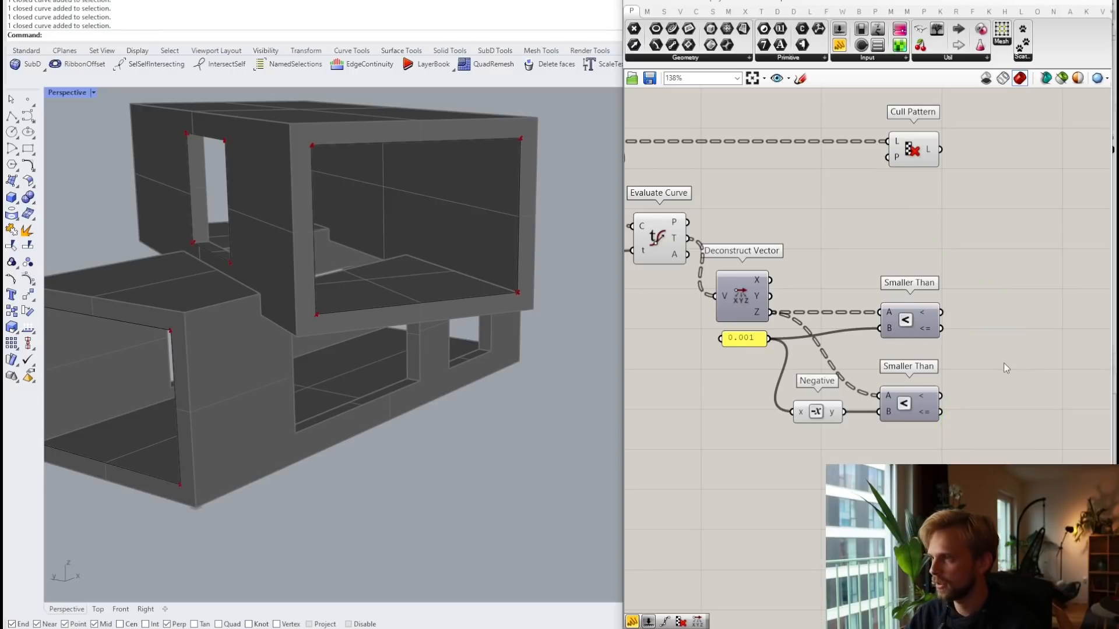
{"action": "key", "text": "Delete"}
Step: Try a Gate And of both comparisons as Cull Pattern's pattern, then delete it
{"action": "double_click", "coordinate": [1005, 363]}
{"action": "type", "text": "and"}
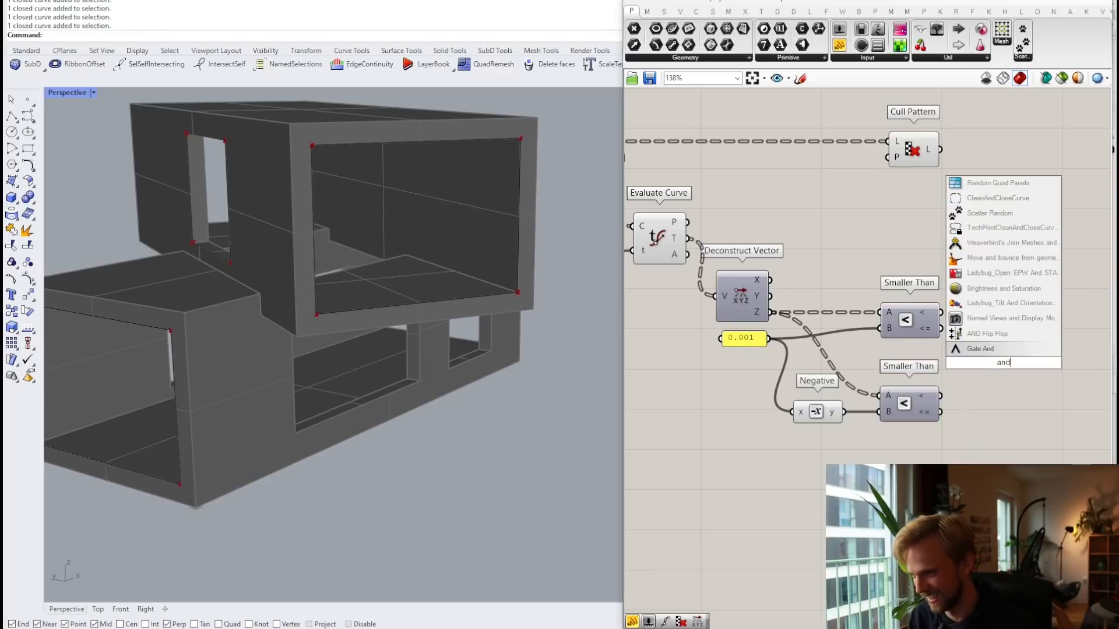
{"action": "key", "text": "Return"}
{"action": "left_click_drag", "start_coordinate": [941, 312], "coordinate": [976, 354]}
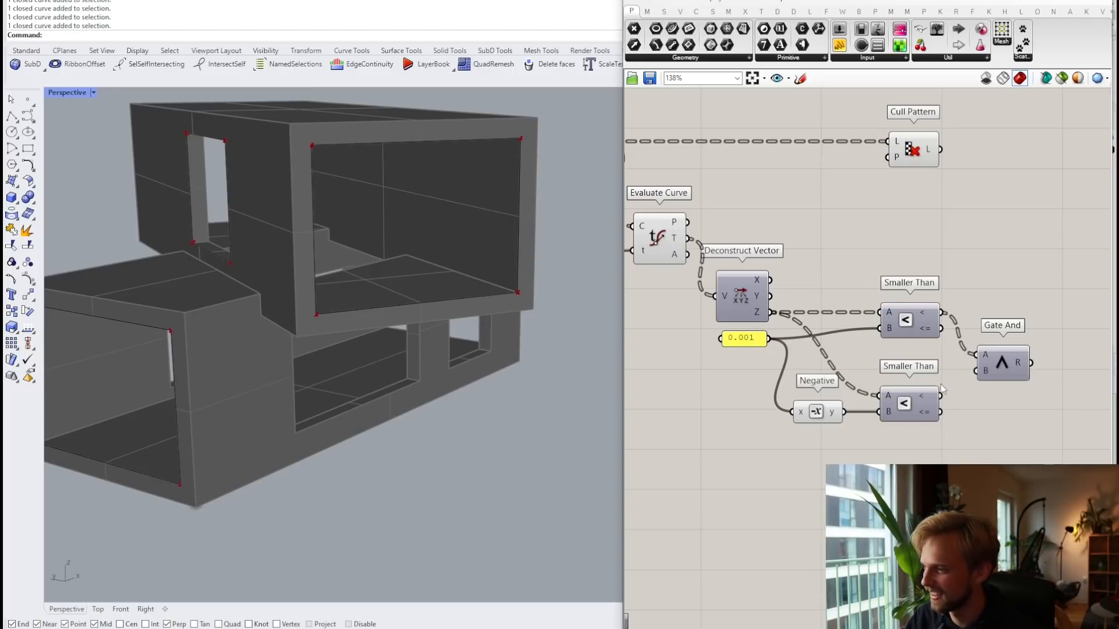
{"action": "left_click_drag", "start_coordinate": [940, 396], "coordinate": [889, 157]}
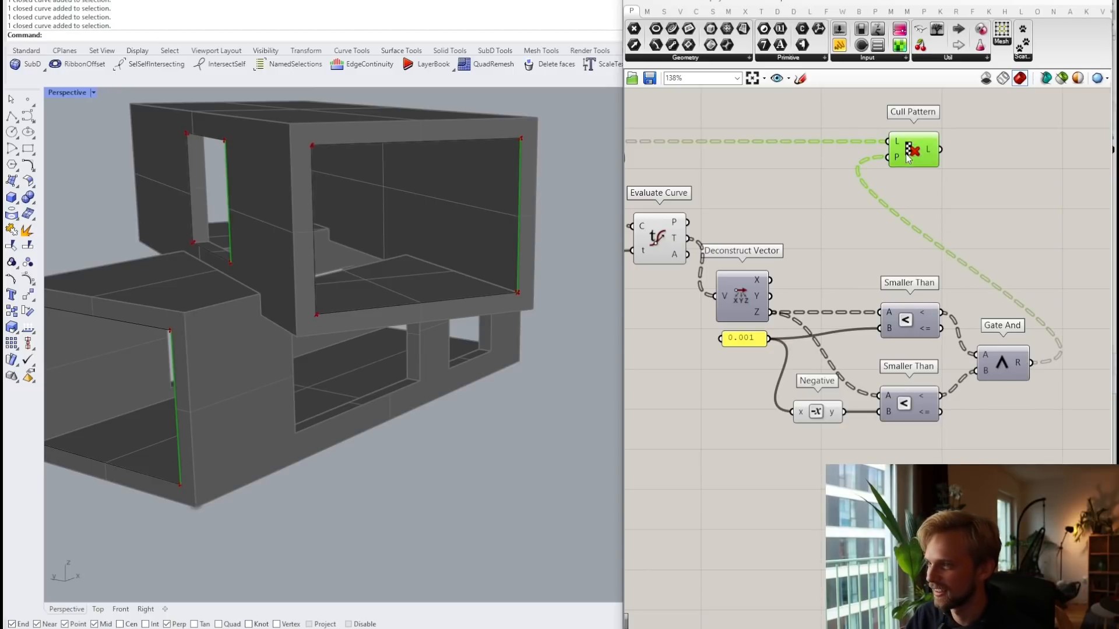
{"action": "left_click", "coordinate": [1003, 365]}
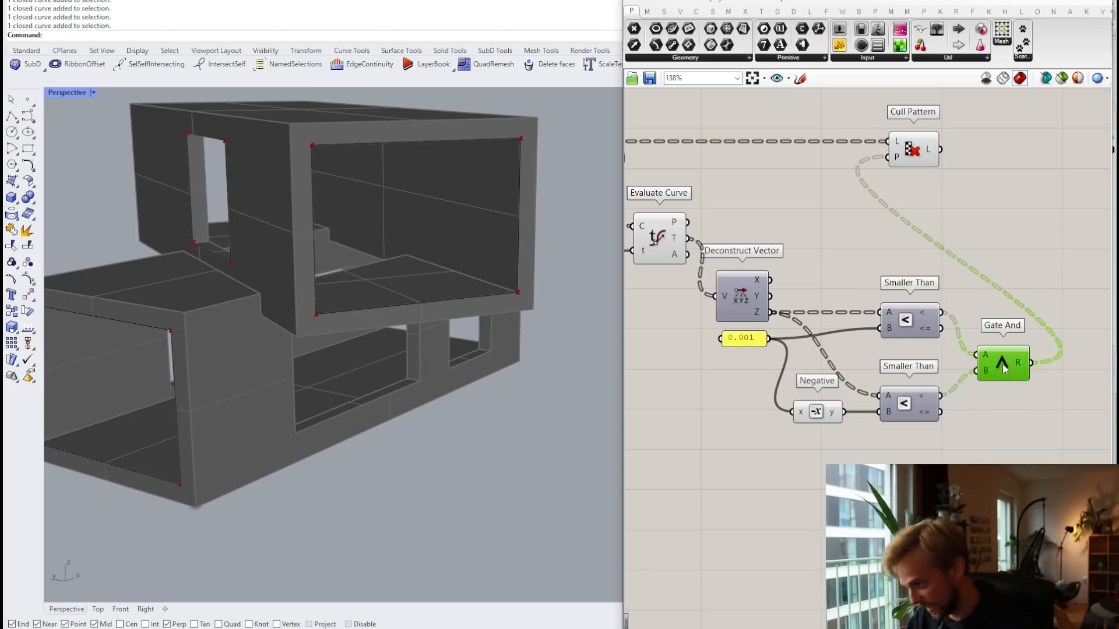
{"action": "key", "text": "Delete"}
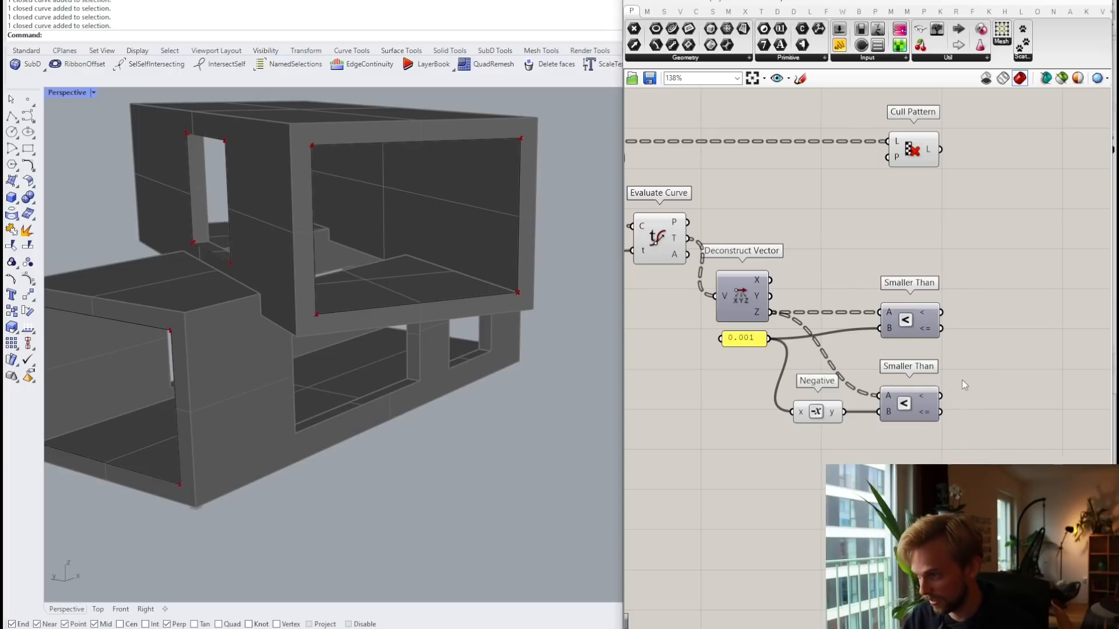
Step: Delete both Smaller Than comparison components
{"action": "mouse_move", "coordinate": [930, 312]}
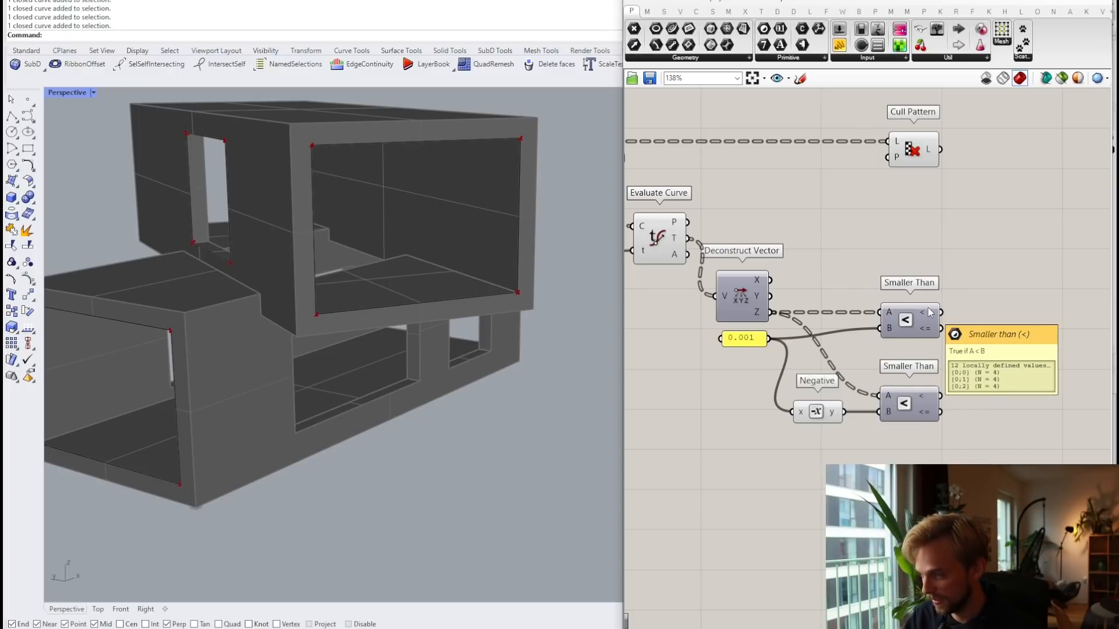
{"action": "left_click", "coordinate": [897, 321]}
{"action": "key", "text": "Delete"}
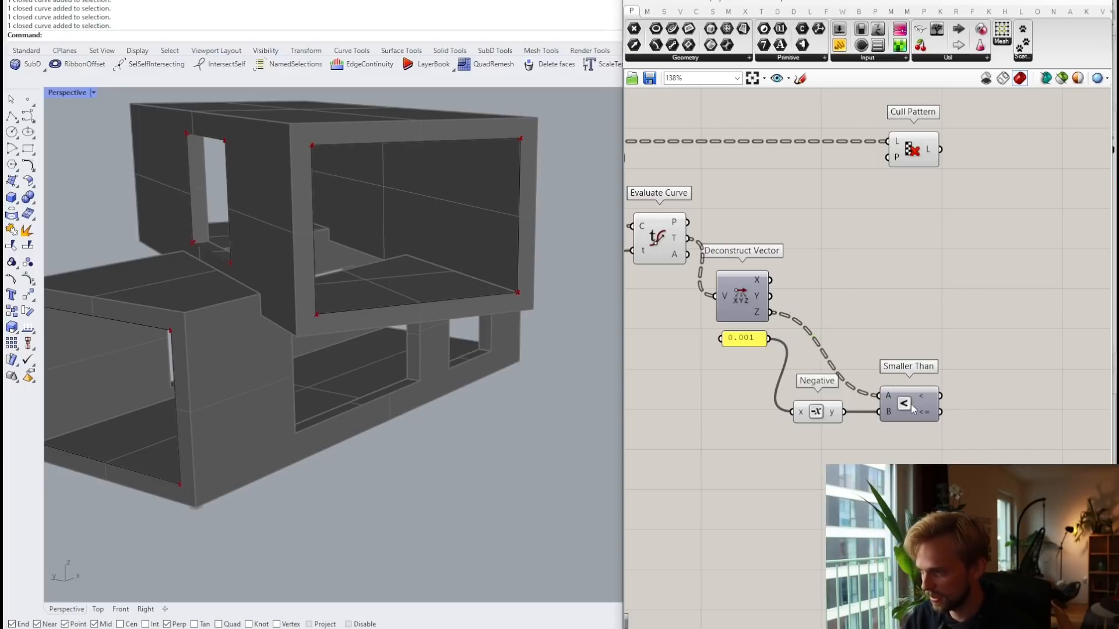
{"action": "left_click", "coordinate": [911, 406]}
{"action": "key", "text": "Delete"}
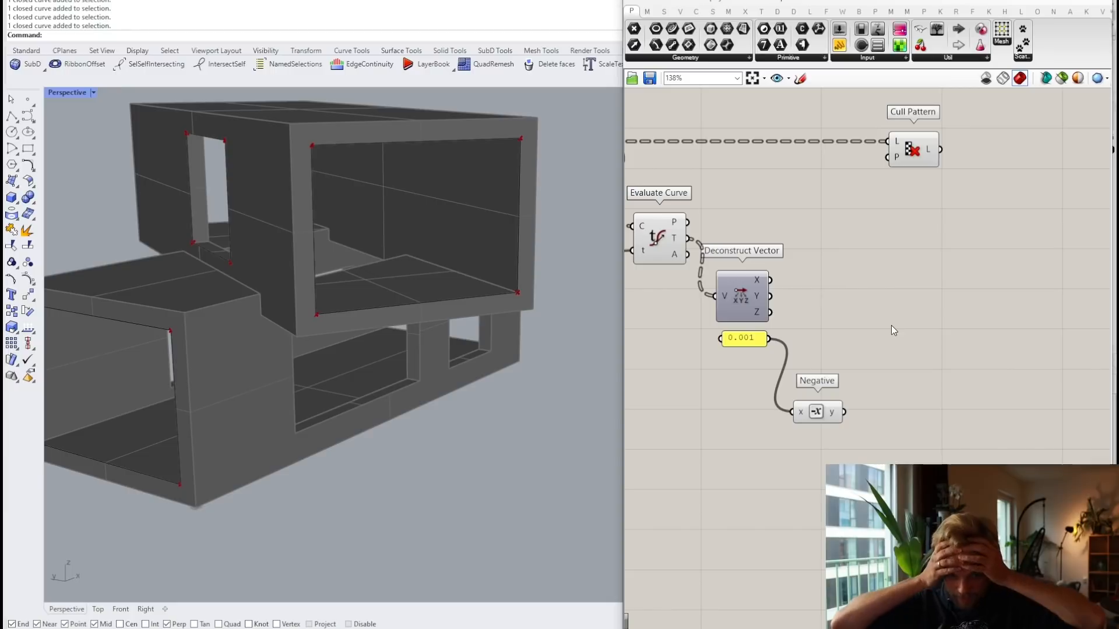
Step: Add a Larger Than with the Z value in A and the 0.001 panel in B
{"action": "double_click", "coordinate": [892, 329]}
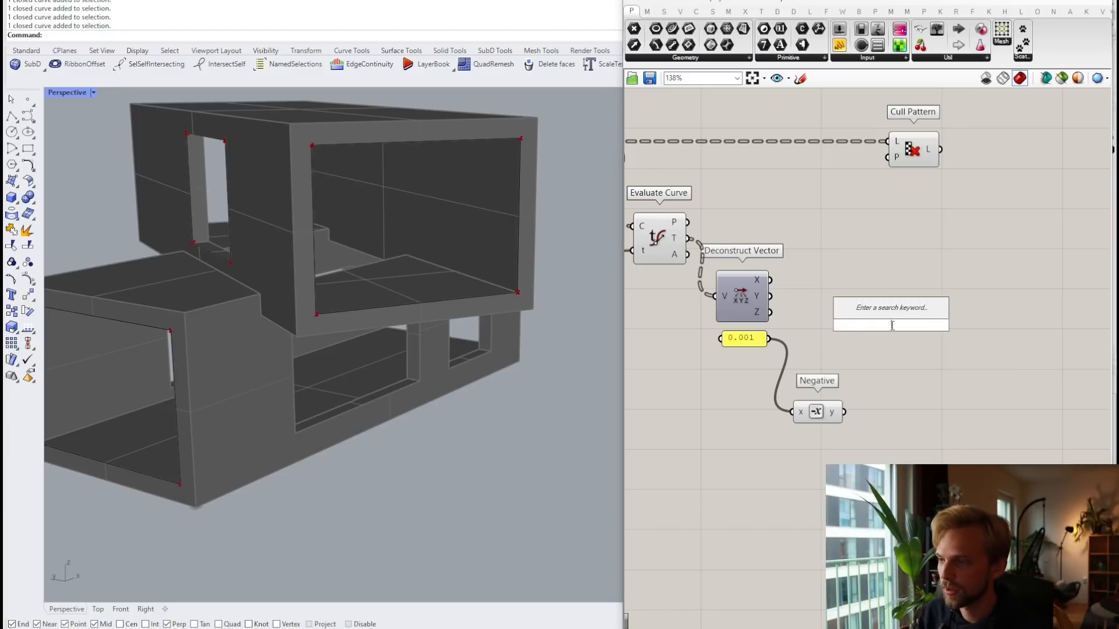
{"action": "type", "text": "lar"}
{"action": "key", "text": "Return"}
{"action": "left_click_drag", "start_coordinate": [893, 327], "coordinate": [877, 328]}
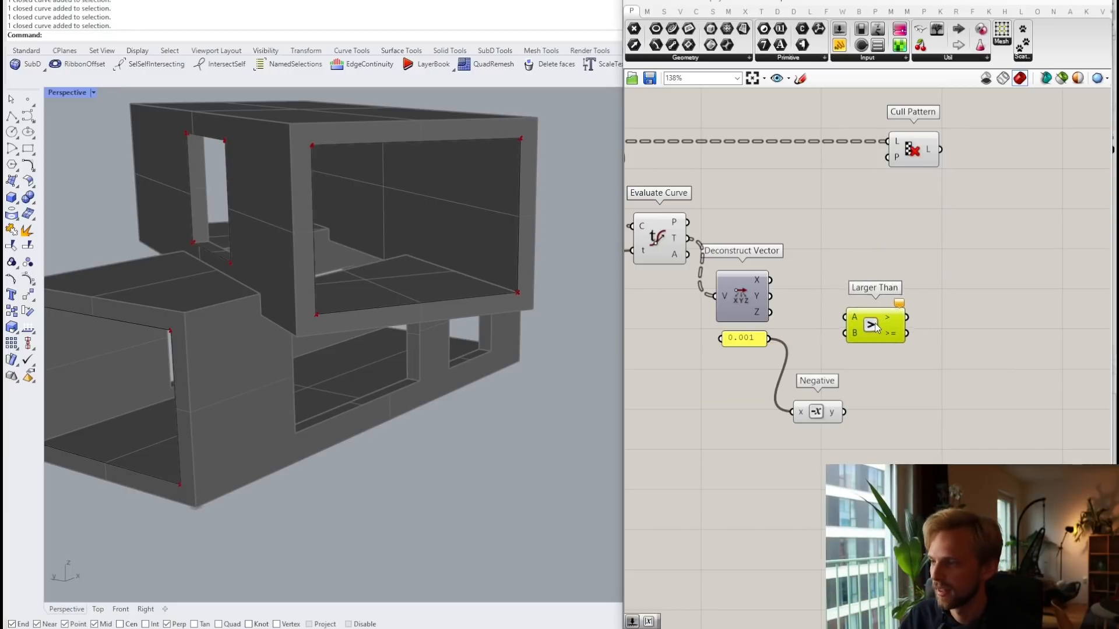
{"action": "scroll", "coordinate": [763, 311], "scroll_direction": "up", "scroll_amount": 3}
{"action": "left_click_drag", "start_coordinate": [777, 319], "coordinate": [927, 335]}
{"action": "left_click_drag", "start_coordinate": [732, 366], "coordinate": [889, 345]}
{"action": "left_click_drag", "start_coordinate": [940, 344], "coordinate": [1004, 339]}
{"action": "left_click", "coordinate": [1002, 390]}
{"action": "right_click_drag", "start_coordinate": [1002, 390], "coordinate": [954, 348]}
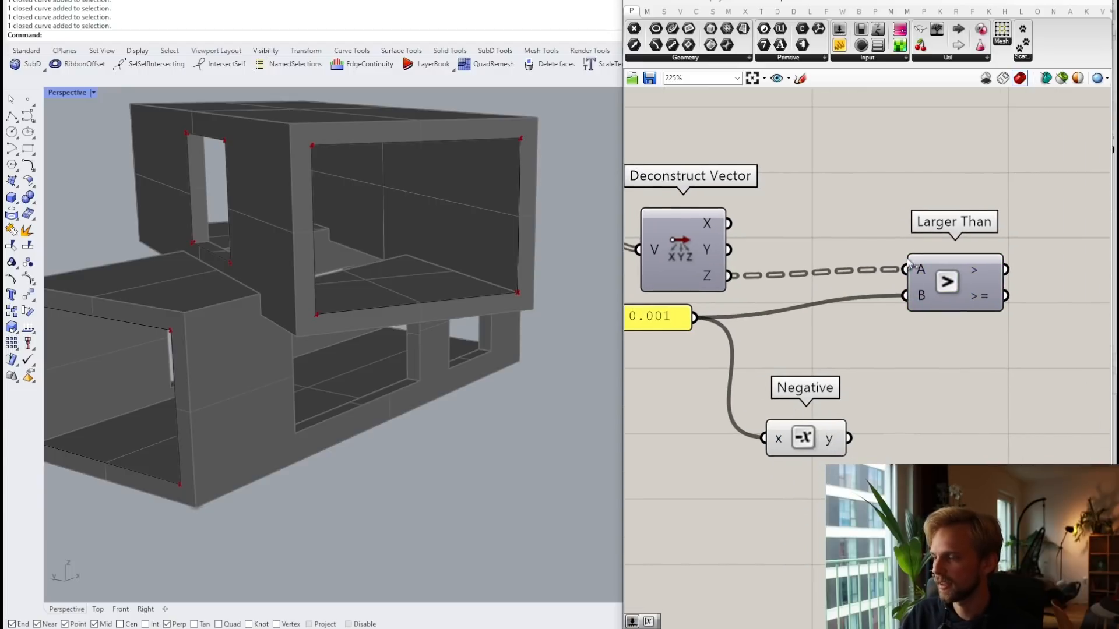
{"action": "scroll", "coordinate": [845, 624], "scroll_direction": "down", "scroll_amount": 3}
Step: Wire the Larger Than result into Cull Pattern's P input and invert that input
{"action": "left_click_drag", "start_coordinate": [961, 368], "coordinate": [900, 190]}
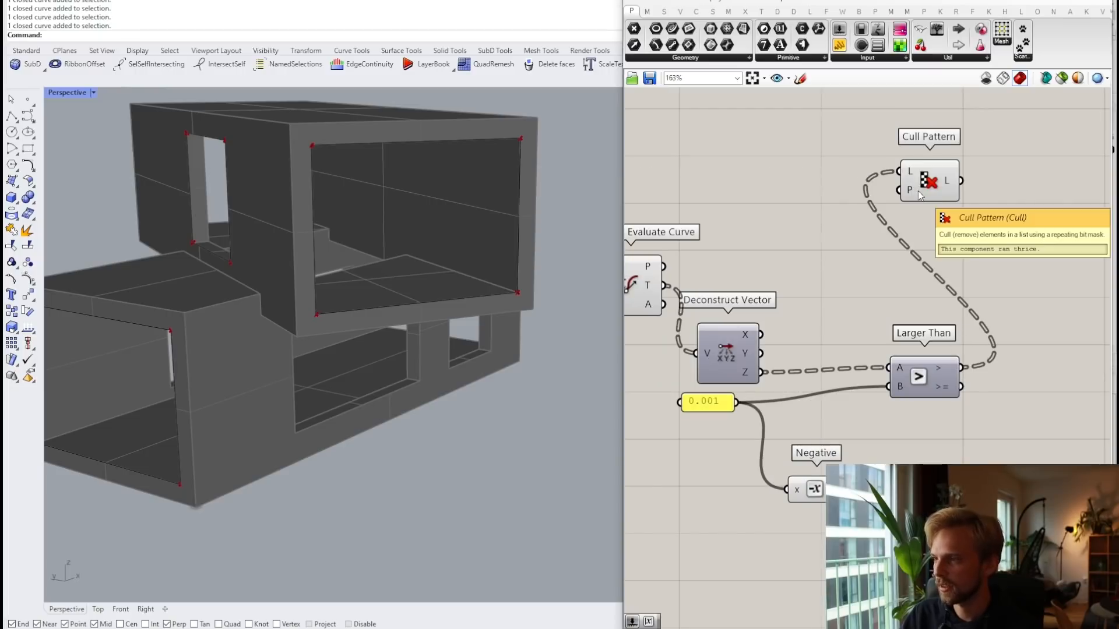
{"action": "key", "text": "ctrl+z"}
{"action": "left_click_drag", "start_coordinate": [961, 367], "coordinate": [899, 190]}
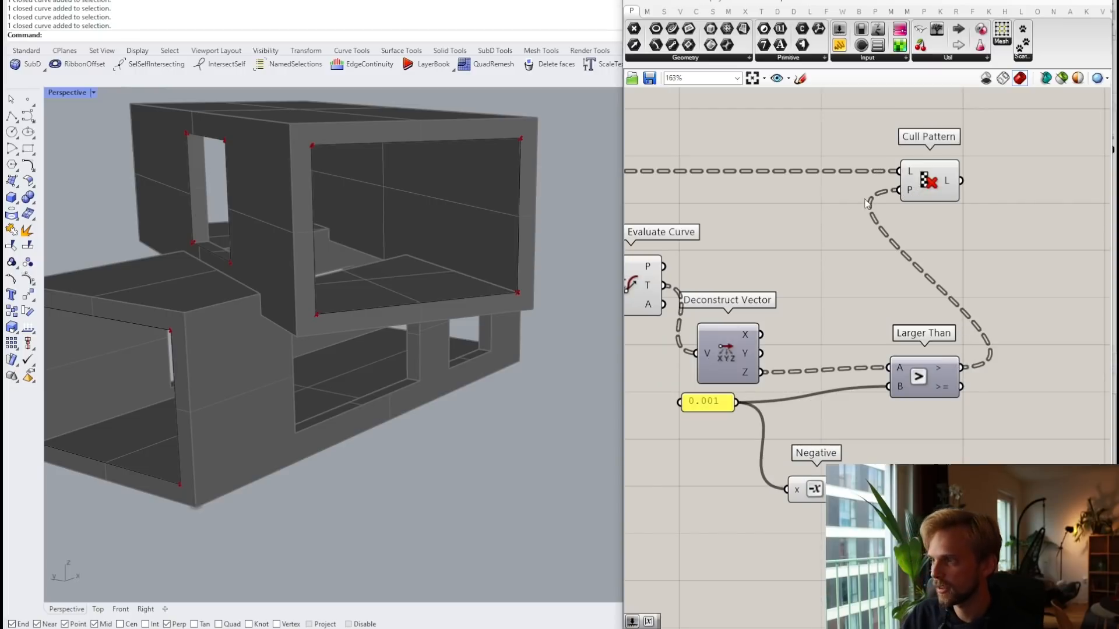
{"action": "left_click", "coordinate": [931, 199]}
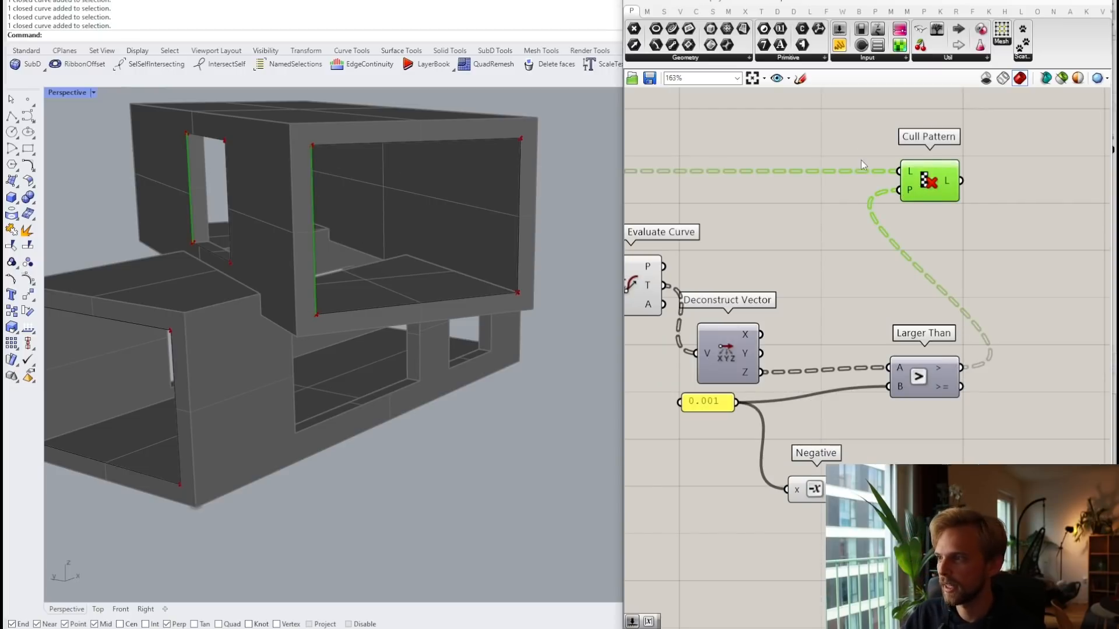
{"action": "right_click", "coordinate": [909, 191]}
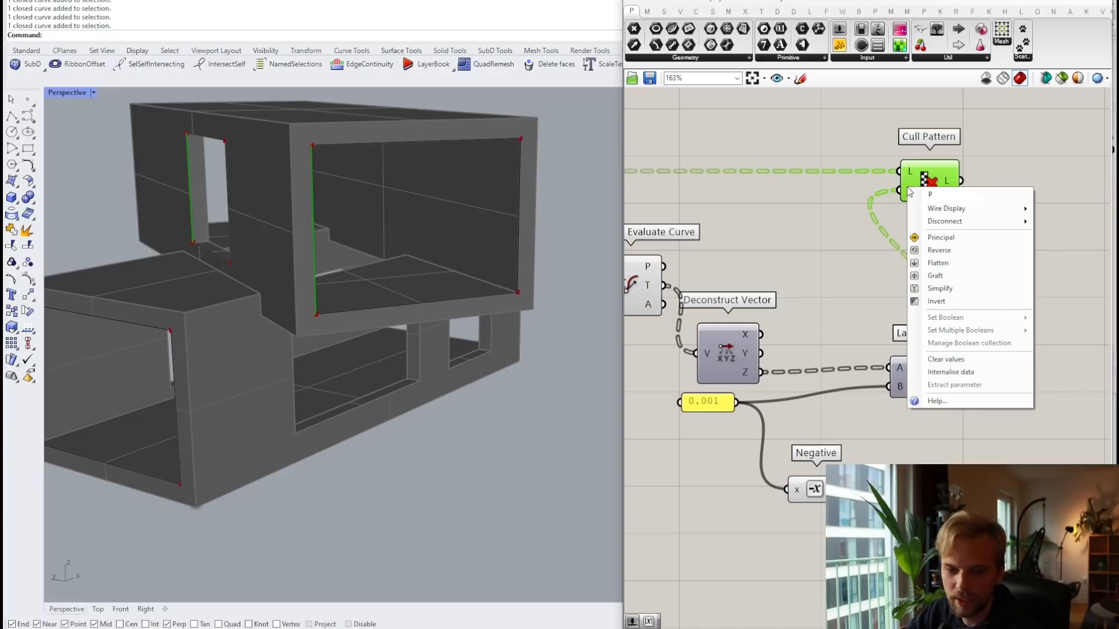
{"action": "left_click", "coordinate": [949, 302]}
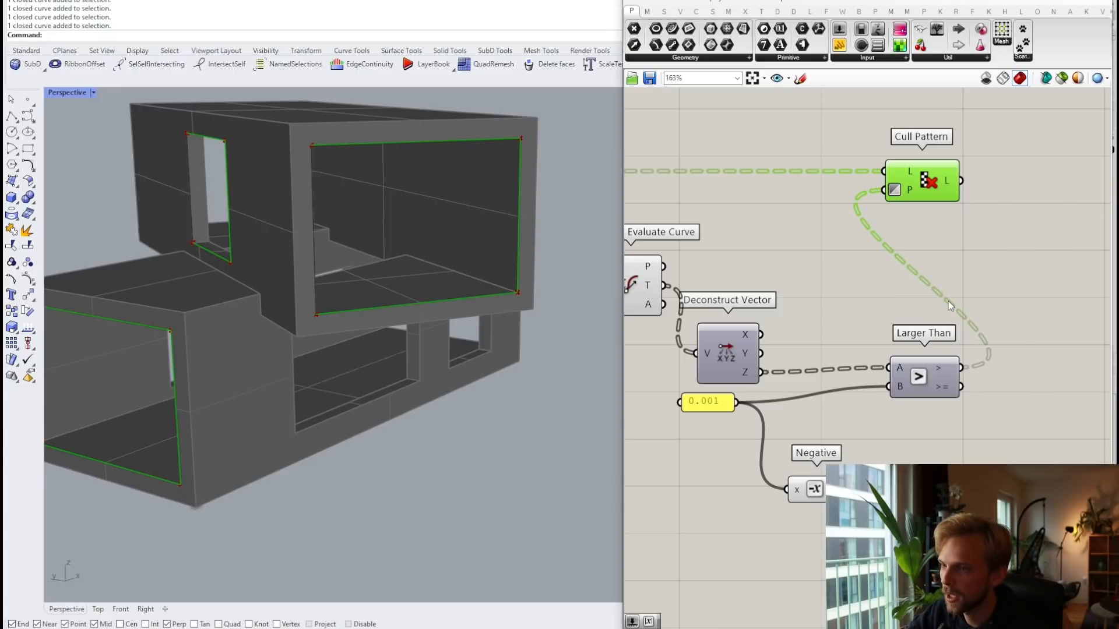
{"action": "right_click", "coordinate": [910, 192]}
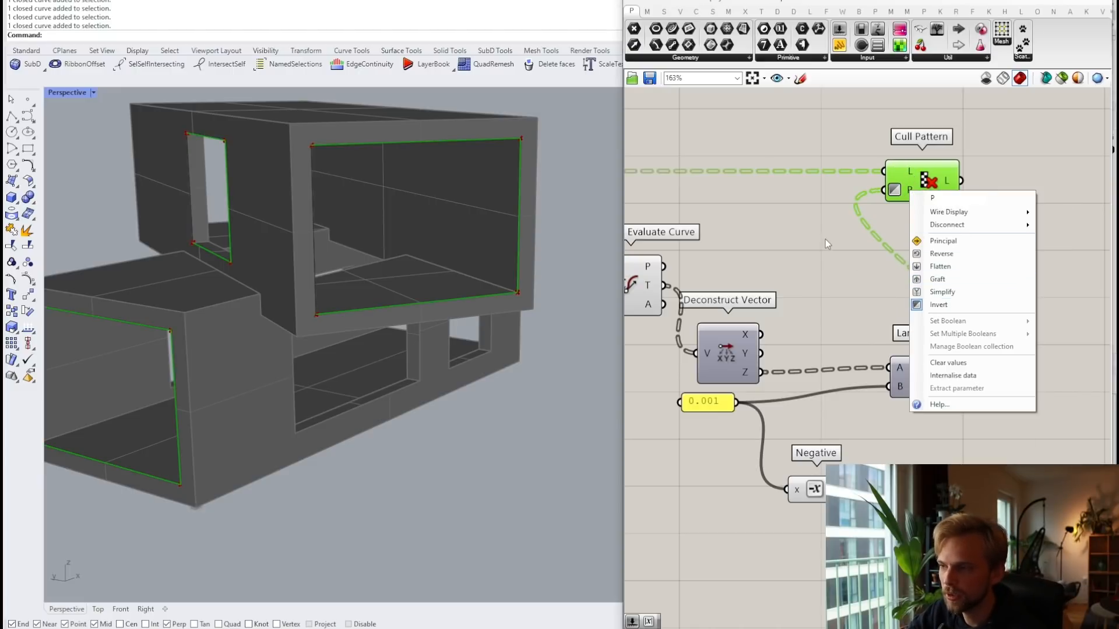
{"action": "left_click", "coordinate": [826, 242]}
{"action": "left_click", "coordinate": [929, 169]}
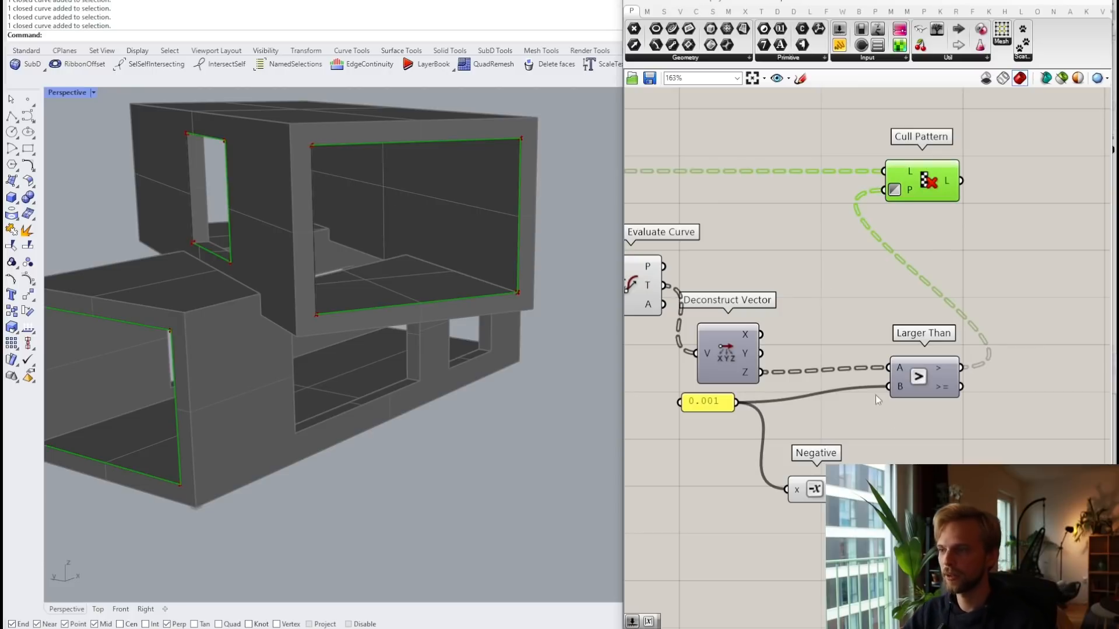
{"action": "left_click_drag", "start_coordinate": [814, 489], "coordinate": [799, 473]}
{"action": "left_click", "coordinate": [920, 445]}
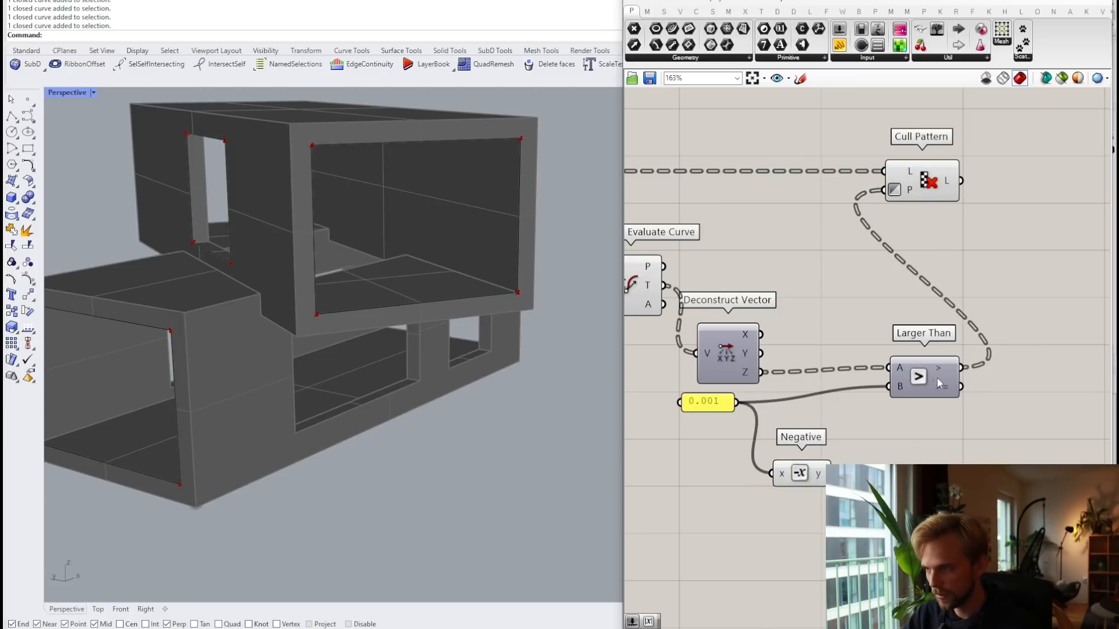
Step: Add a panel showing Larger Than's True/False result beside it
{"action": "double_click", "coordinate": [973, 432]}
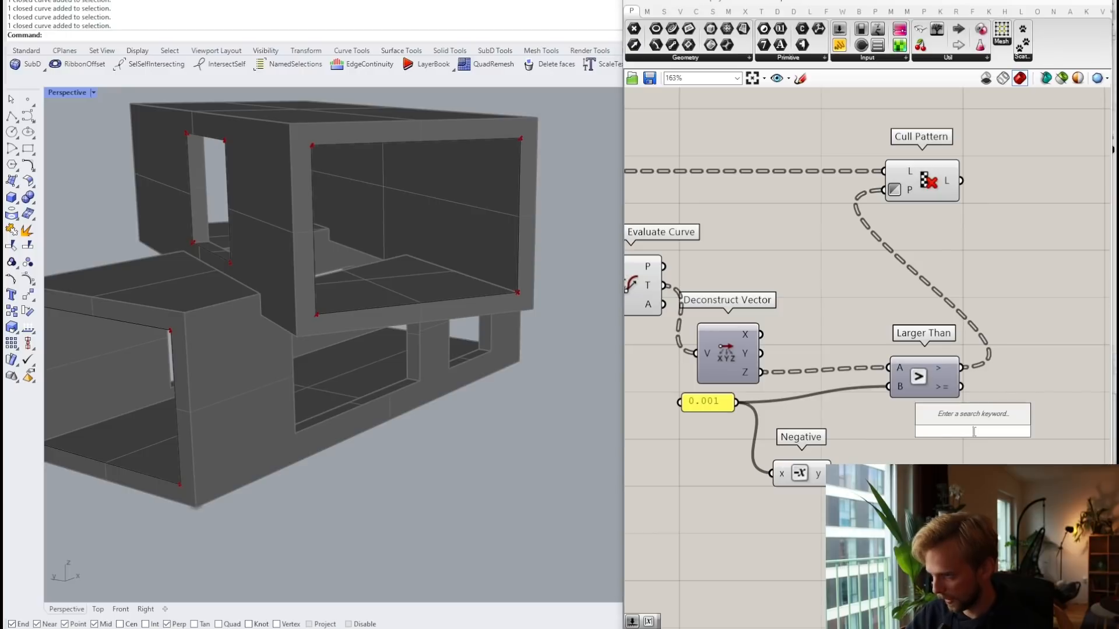
{"action": "type", "text": "\""}
{"action": "key", "text": "Return"}
{"action": "left_click_drag", "start_coordinate": [974, 418], "coordinate": [1094, 395]}
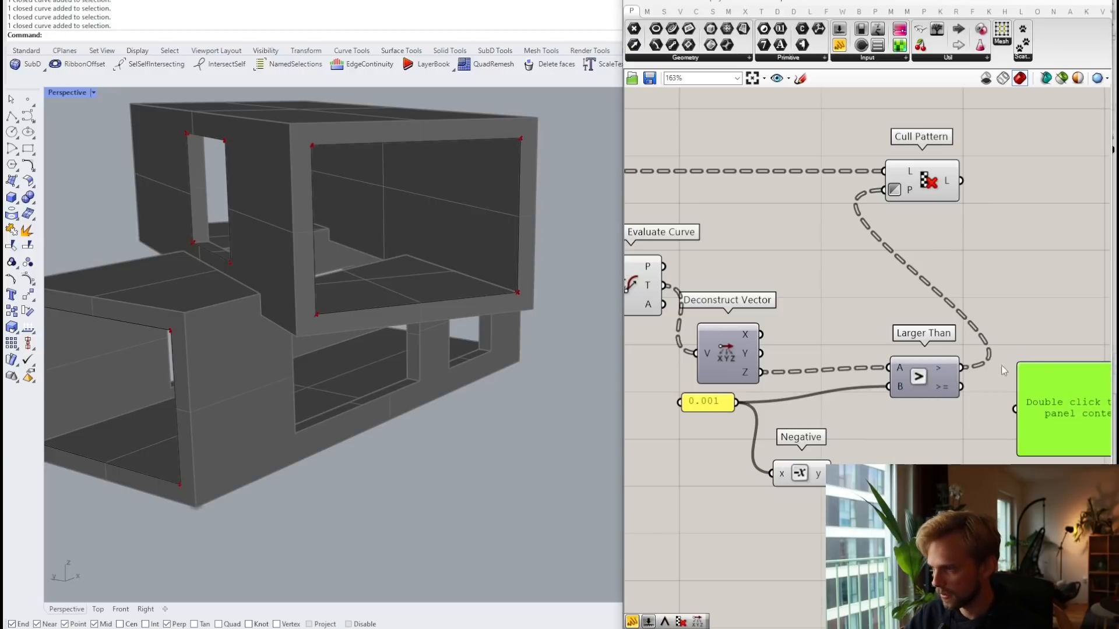
{"action": "left_click_drag", "start_coordinate": [964, 371], "coordinate": [1016, 409]}
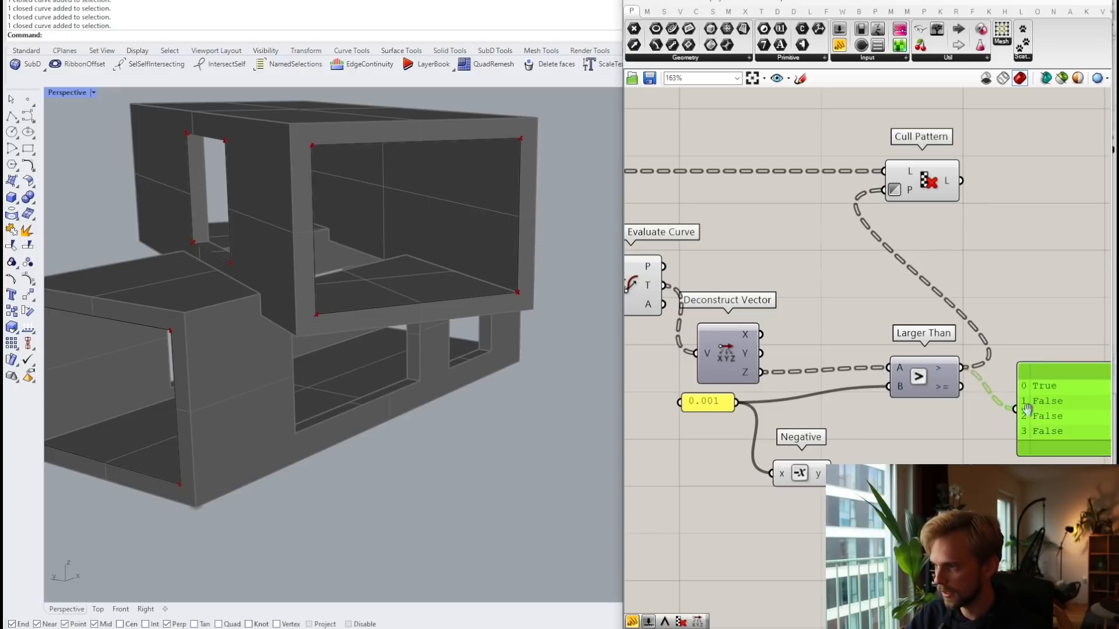
{"action": "right_click_drag", "start_coordinate": [1044, 380], "coordinate": [943, 340]}
{"action": "left_click_drag", "start_coordinate": [944, 405], "coordinate": [1003, 358]}
{"action": "right_click_drag", "start_coordinate": [849, 424], "coordinate": [893, 403]}
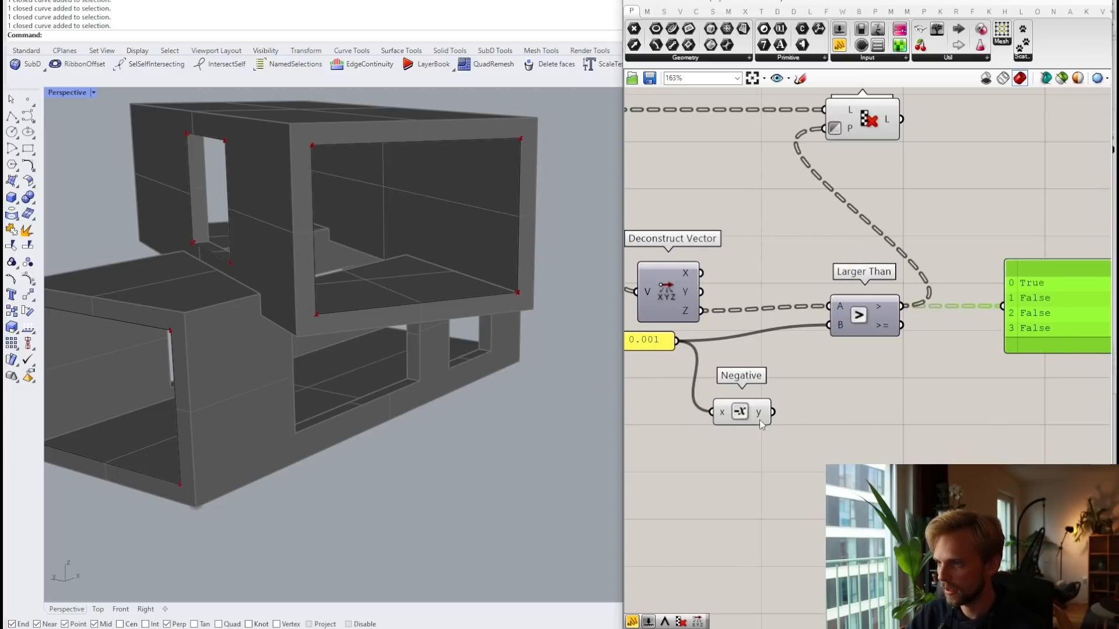
Step: Add a Smaller Than component testing tangent Z against −0.001 below Larger Than
{"action": "double_click", "coordinate": [888, 424]}
{"action": "type", "text": "smaller"}
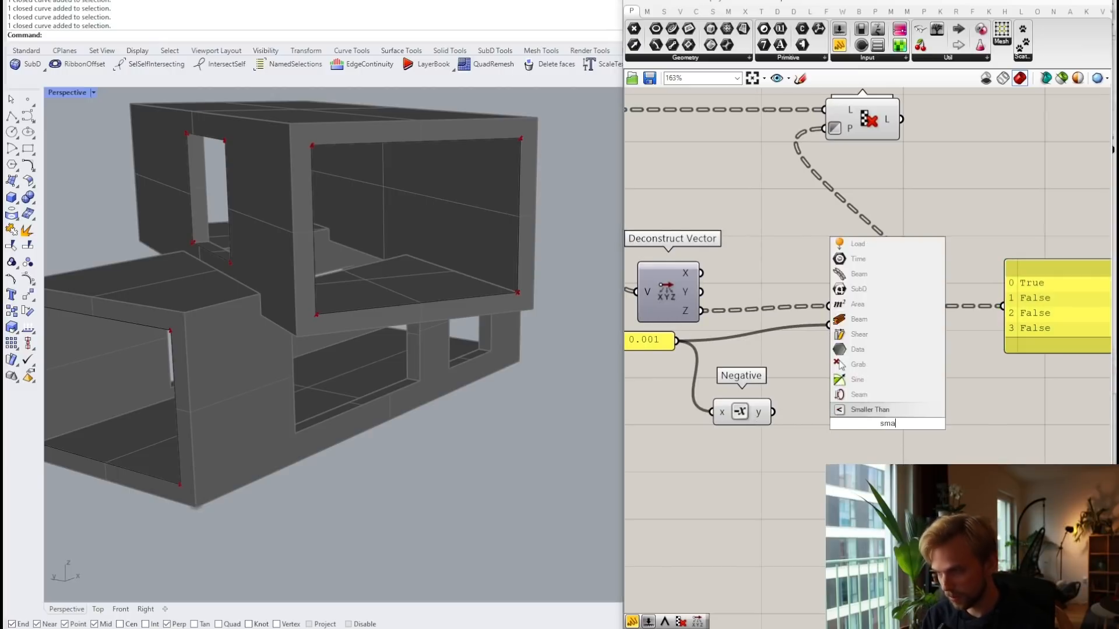
{"action": "key", "text": "Return"}
{"action": "left_click_drag", "start_coordinate": [866, 402], "coordinate": [858, 404]}
{"action": "left_click", "coordinate": [774, 341]}
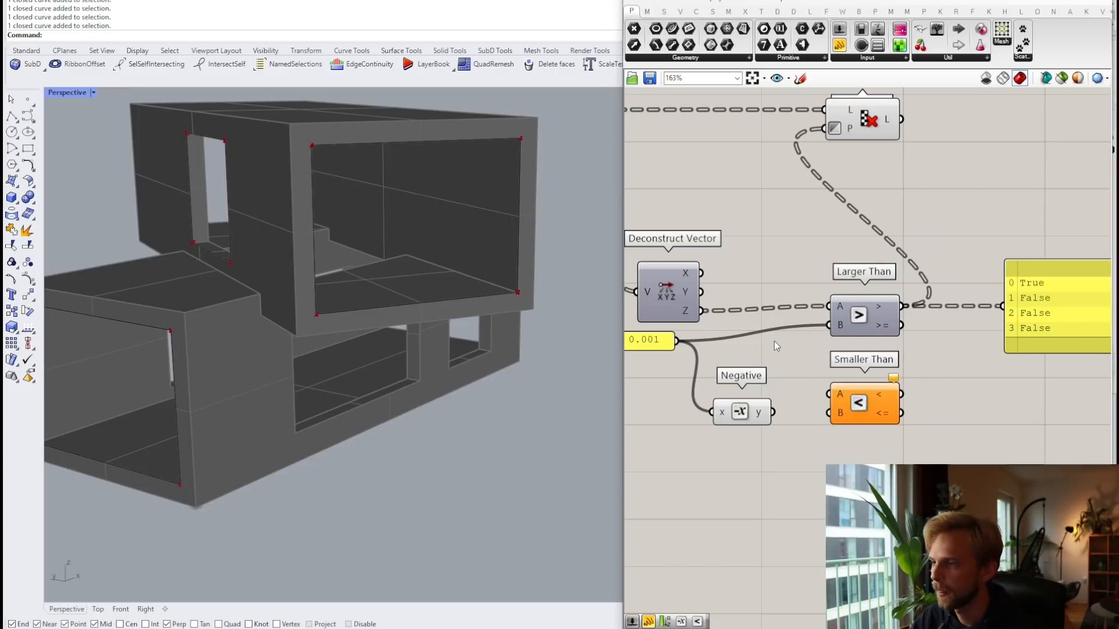
{"action": "left_click_drag", "start_coordinate": [701, 311], "coordinate": [837, 421]}
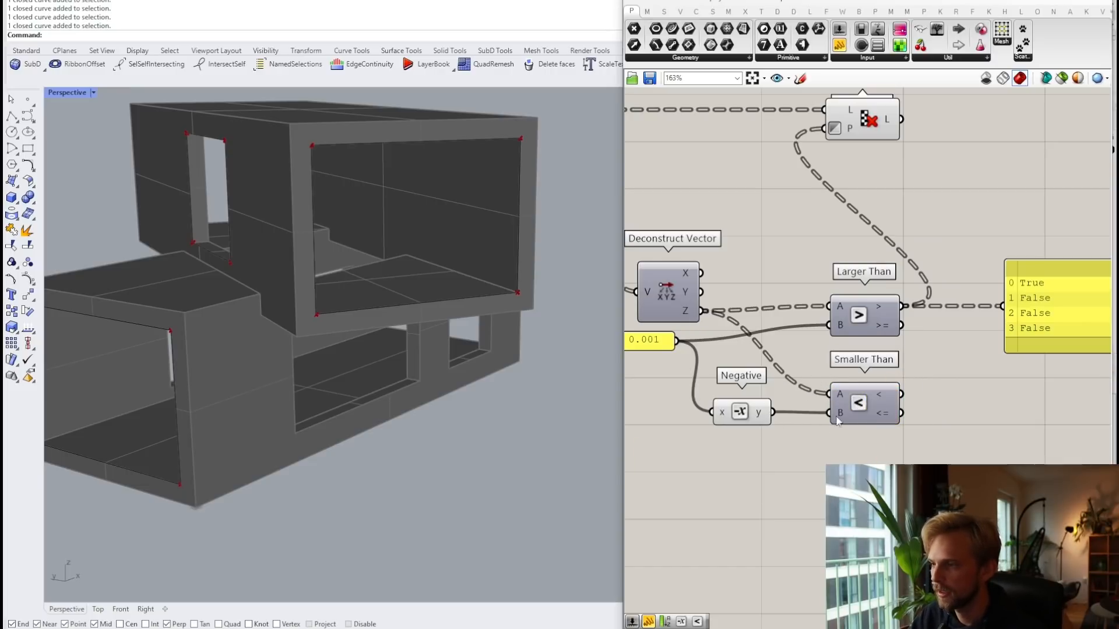
{"action": "left_click", "coordinate": [867, 406]}
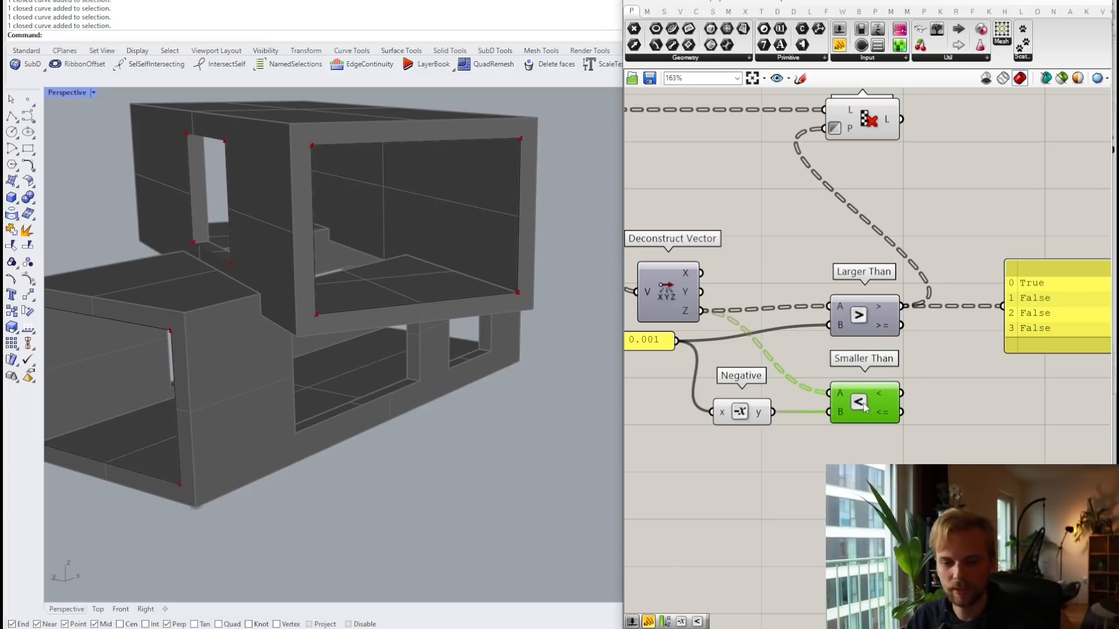
{"action": "left_click_drag", "start_coordinate": [876, 409], "coordinate": [873, 408]}
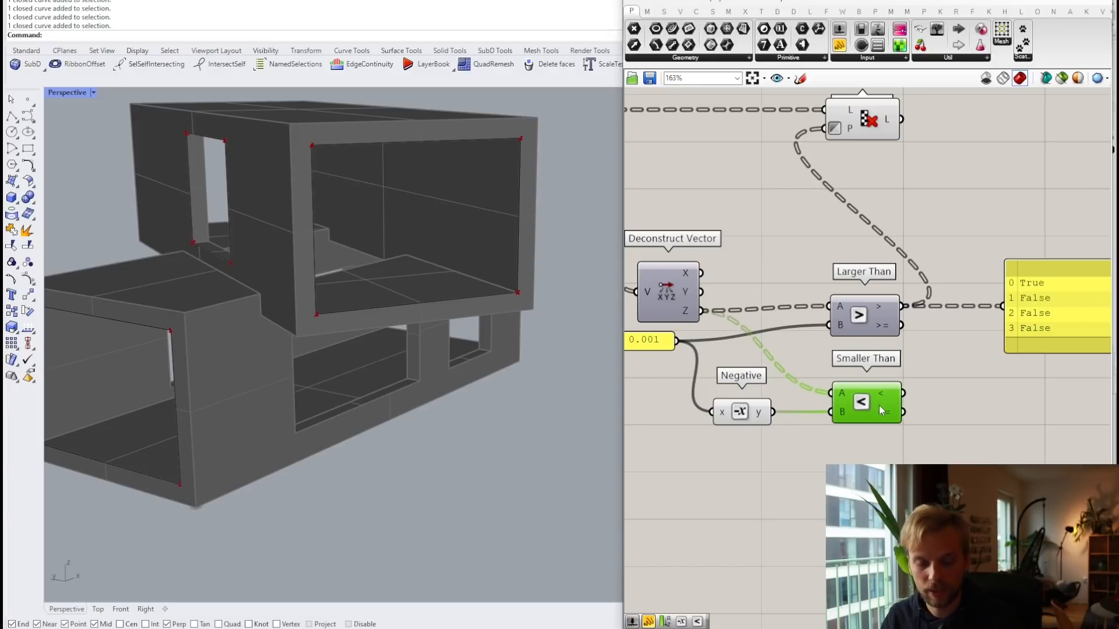
{"action": "right_click_drag", "start_coordinate": [779, 404], "coordinate": [819, 397]}
{"action": "left_click", "coordinate": [998, 362]}
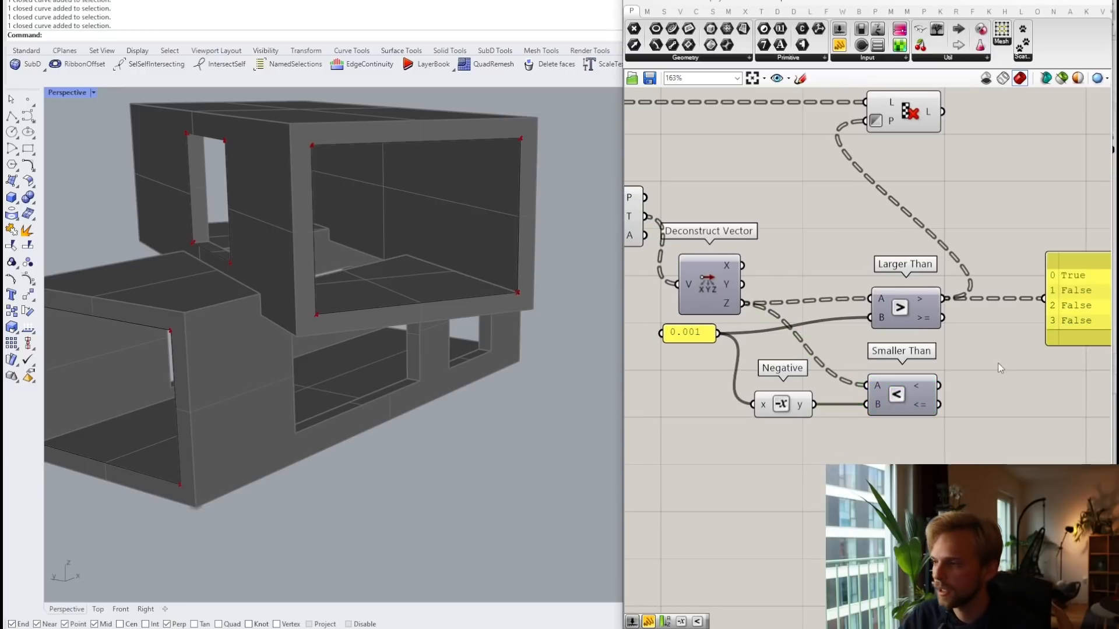
{"action": "right_click_drag", "start_coordinate": [947, 405], "coordinate": [865, 405]}
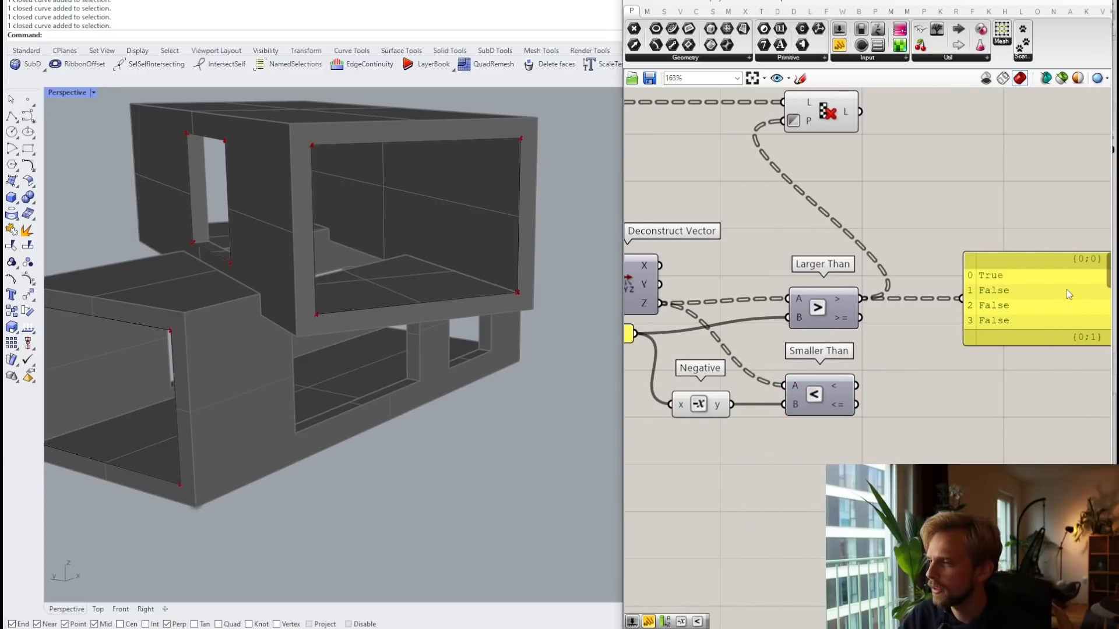
Step: Copy the panel to show Smaller Than's True/False result and align both panels
{"action": "left_click", "coordinate": [1047, 307]}
{"action": "left_click_drag", "start_coordinate": [1027, 310], "coordinate": [1044, 437], "text": "alt"}
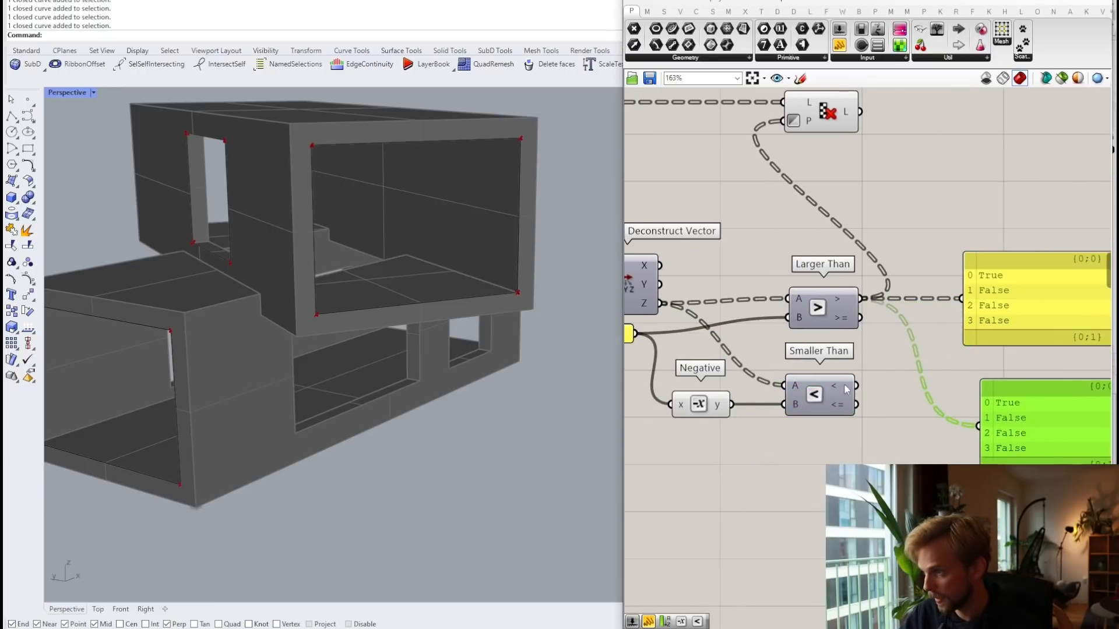
{"action": "left_click_drag", "start_coordinate": [856, 386], "coordinate": [981, 427]}
{"action": "left_click_drag", "start_coordinate": [1024, 432], "coordinate": [1008, 409]}
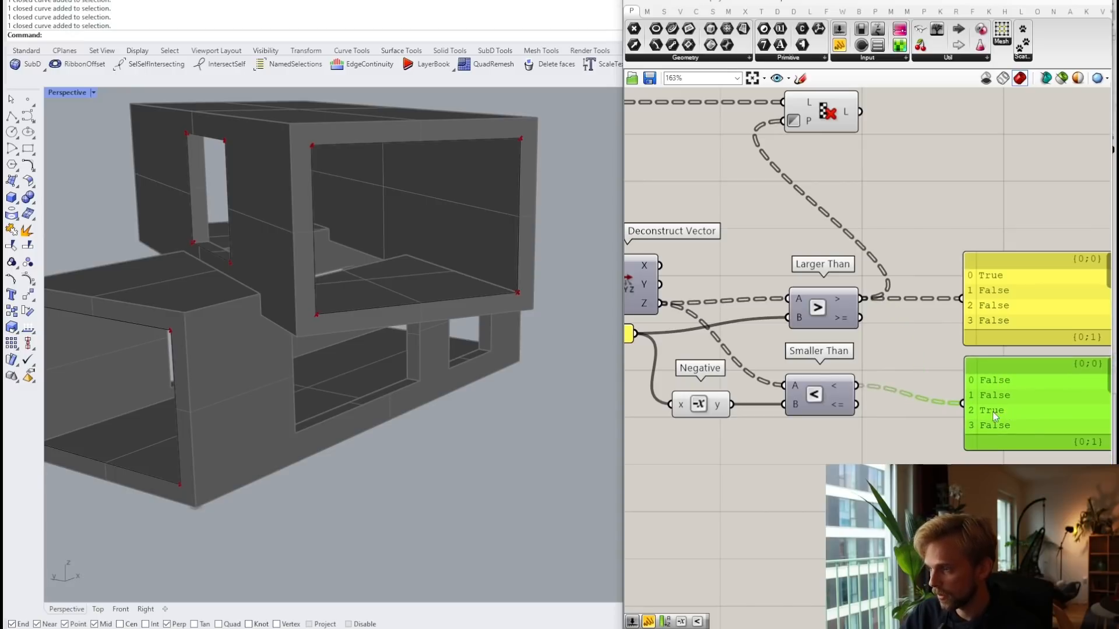
{"action": "right_click_drag", "start_coordinate": [969, 374], "coordinate": [851, 346]}
{"action": "left_click_drag", "start_coordinate": [910, 473], "coordinate": [886, 274]}
{"action": "left_click_drag", "start_coordinate": [901, 281], "coordinate": [963, 279]}
Step: Combine Larger Than and Smaller Than results with a Gate Or, keeping one result panel
{"action": "double_click", "coordinate": [811, 322]}
{"action": "type", "text": "or"}
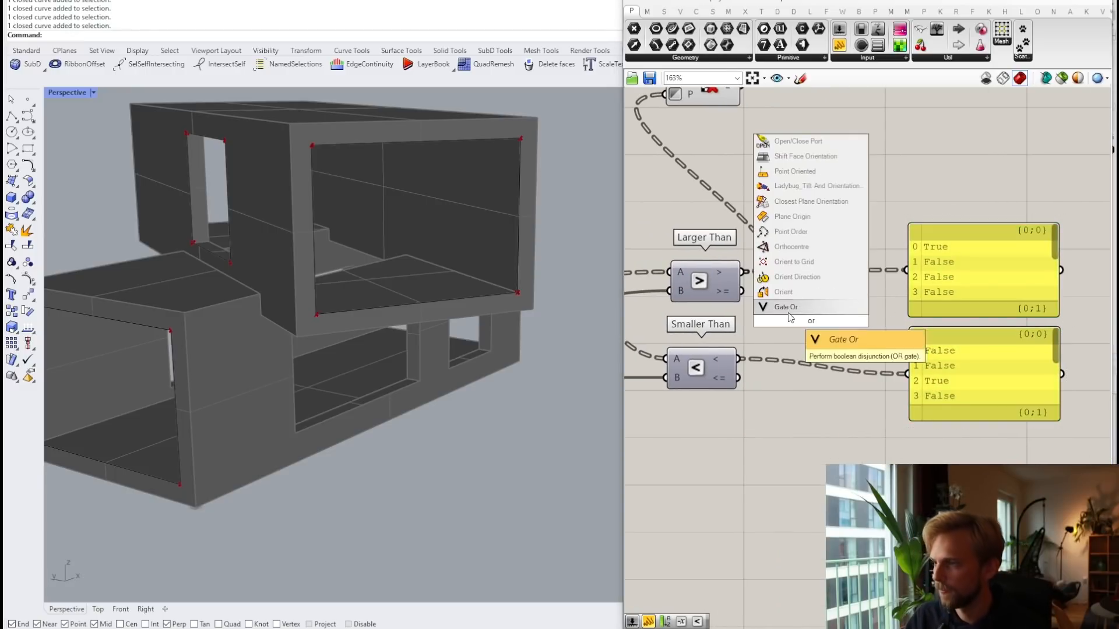
{"action": "left_click", "coordinate": [788, 309]}
{"action": "left_click_drag", "start_coordinate": [745, 272], "coordinate": [779, 312]}
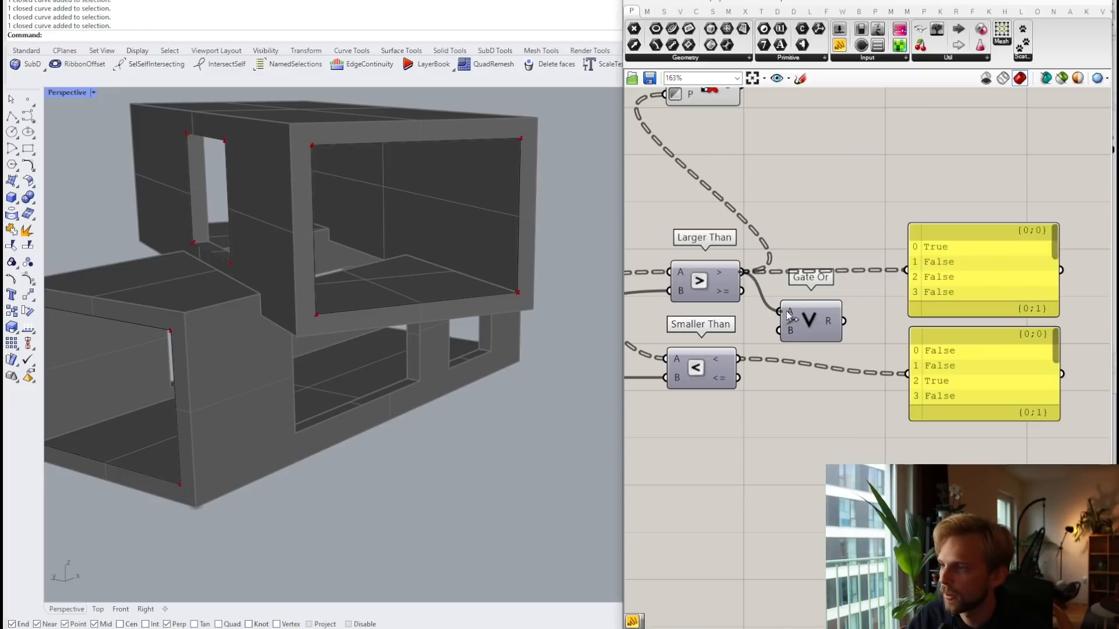
{"action": "left_click_drag", "start_coordinate": [738, 359], "coordinate": [778, 330]}
{"action": "left_click_drag", "start_coordinate": [844, 321], "coordinate": [906, 270]}
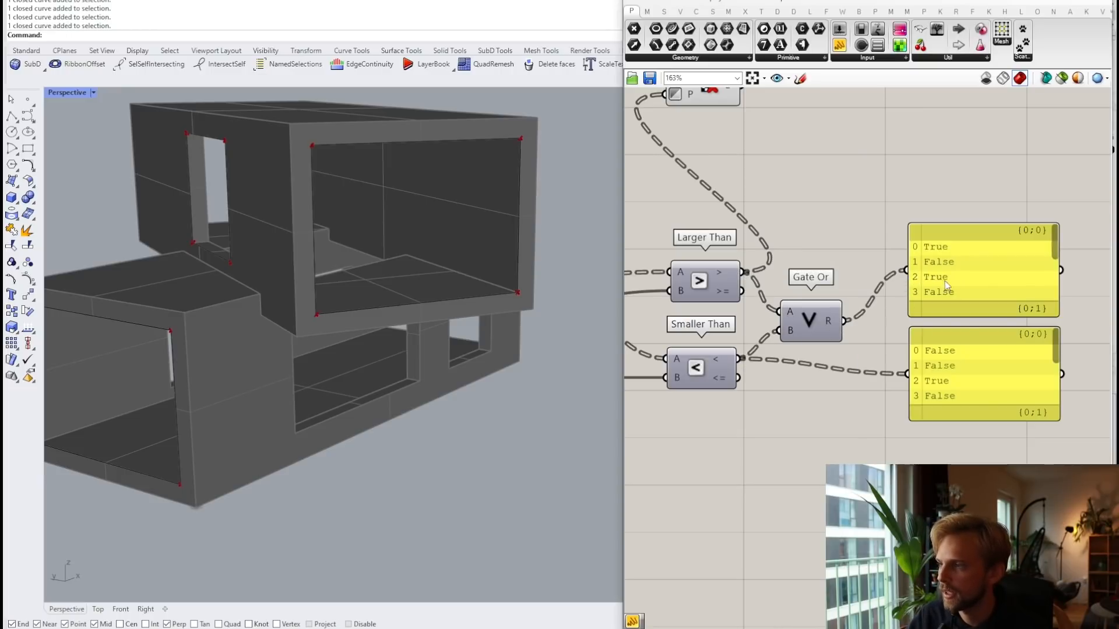
{"action": "left_click", "coordinate": [943, 366]}
{"action": "key", "text": "Delete"}
Step: Rearrange Cull Pattern and Larger Than so the Gate Or result feeds Cull Pattern
{"action": "right_click_drag", "start_coordinate": [794, 281], "coordinate": [854, 411]}
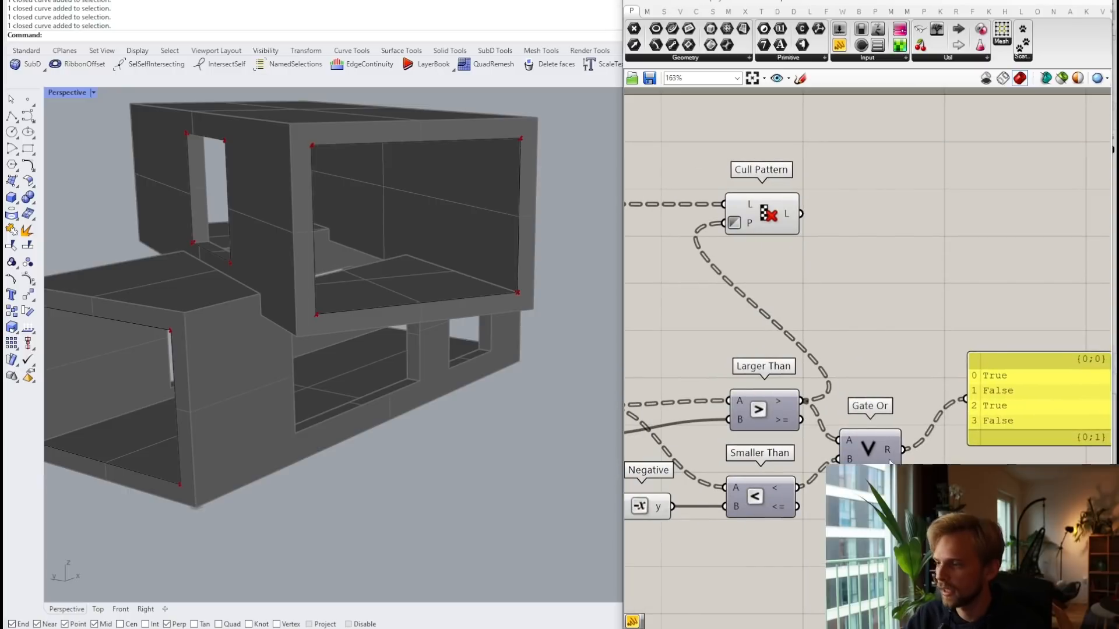
{"action": "left_click_drag", "start_coordinate": [764, 214], "coordinate": [859, 220]}
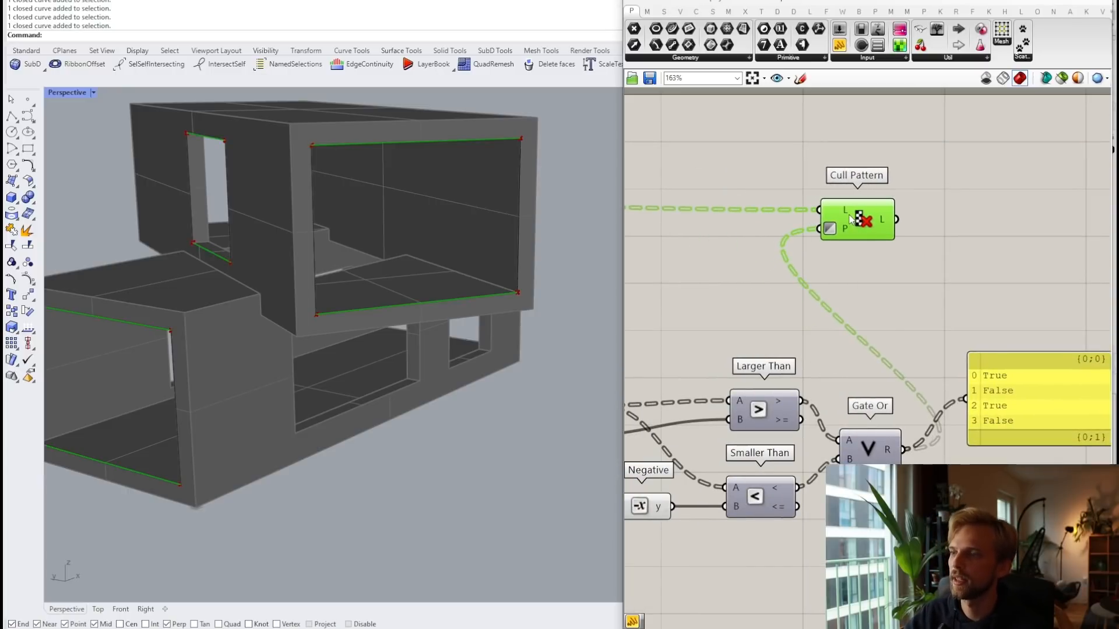
{"action": "left_click", "coordinate": [1041, 425]}
{"action": "scroll", "coordinate": [750, 301], "scroll_direction": "down", "scroll_amount": 3}
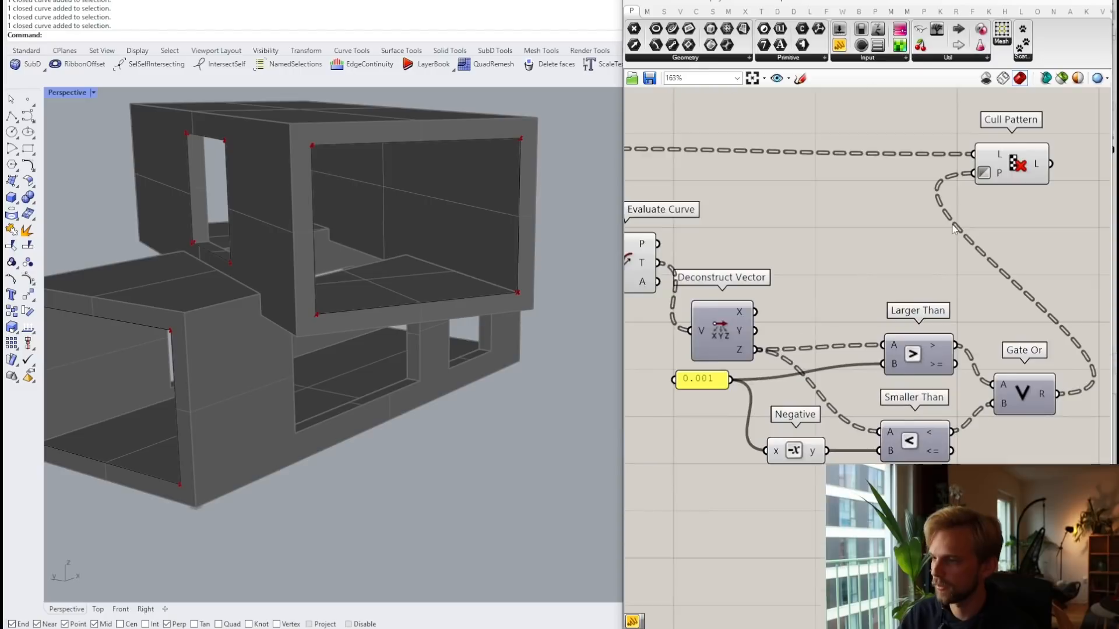
{"action": "scroll", "coordinate": [918, 303], "scroll_direction": "up", "scroll_amount": 3}
{"action": "left_click", "coordinate": [915, 303]}
{"action": "left_click_drag", "start_coordinate": [920, 301], "coordinate": [921, 304]}
{"action": "scroll", "coordinate": [921, 305], "scroll_direction": "down", "scroll_amount": 3}
{"action": "right_click_drag", "start_coordinate": [930, 286], "coordinate": [860, 324]}
{"action": "left_click_drag", "start_coordinate": [914, 221], "coordinate": [975, 215]}
{"action": "left_click", "coordinate": [892, 235]}
{"action": "scroll", "coordinate": [893, 235], "scroll_direction": "down", "scroll_amount": 2}
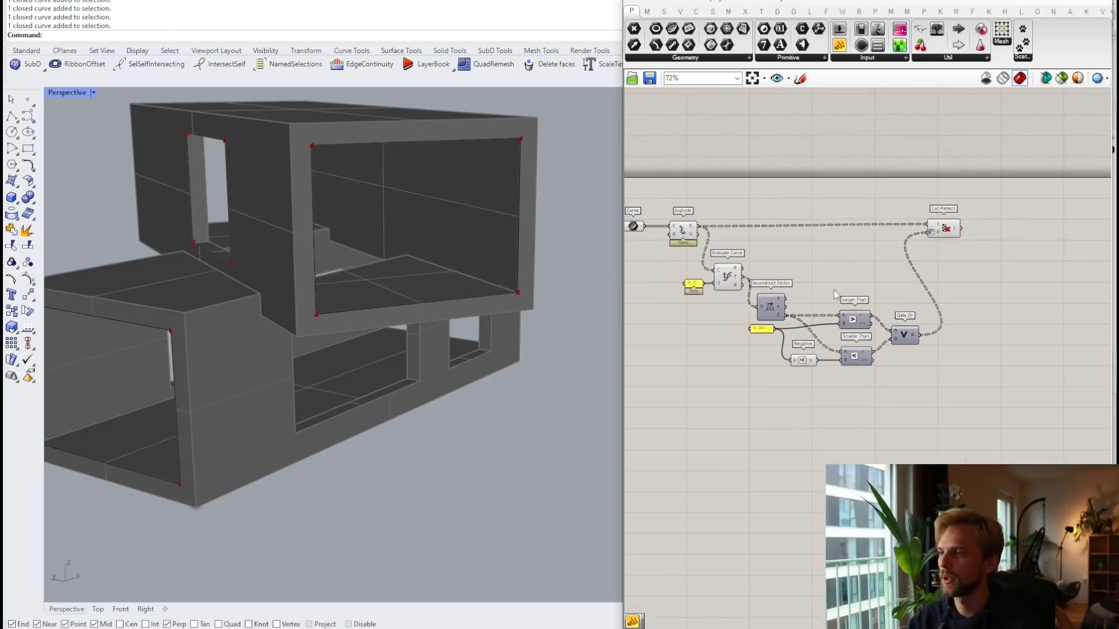
Step: Turn off preview for the nine edge-filtering components
{"action": "left_click_drag", "start_coordinate": [970, 454], "coordinate": [715, 209]}
{"action": "middle_click", "coordinate": [752, 211]}
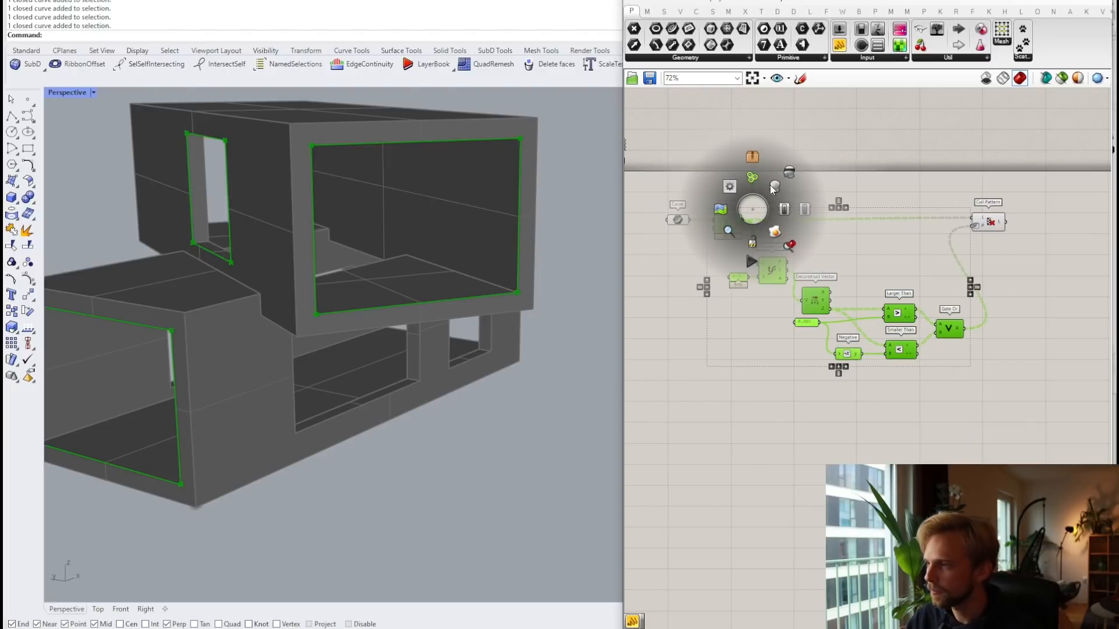
{"action": "left_click", "coordinate": [789, 172]}
{"action": "left_click", "coordinate": [1013, 326]}
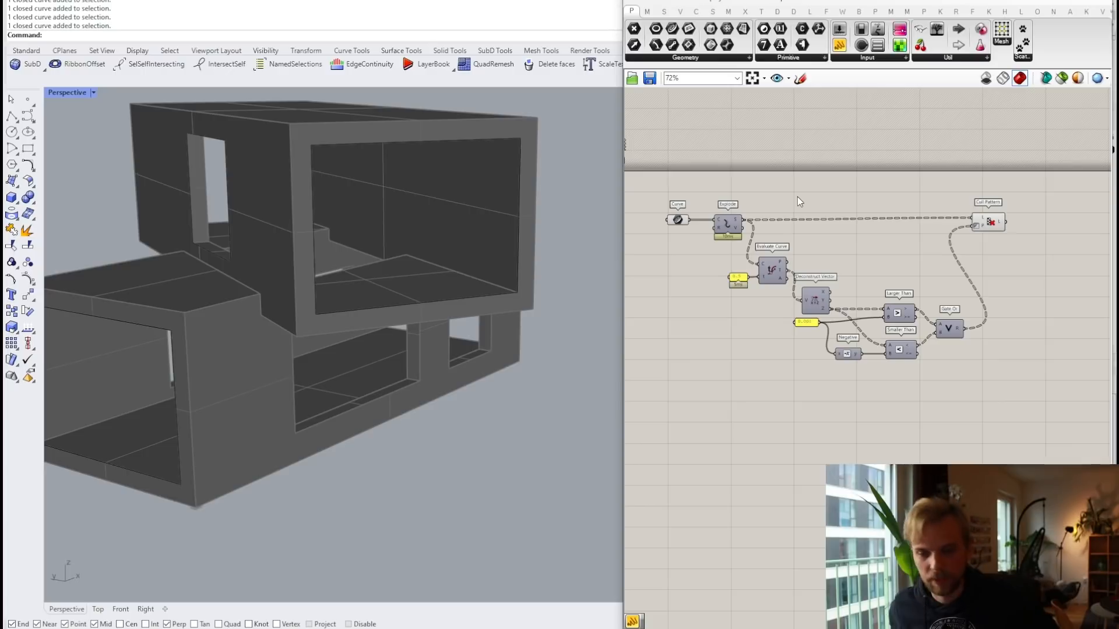
Step: Select Cull Pattern to view the kept horizontal opening edges
{"action": "left_click", "coordinate": [966, 225]}
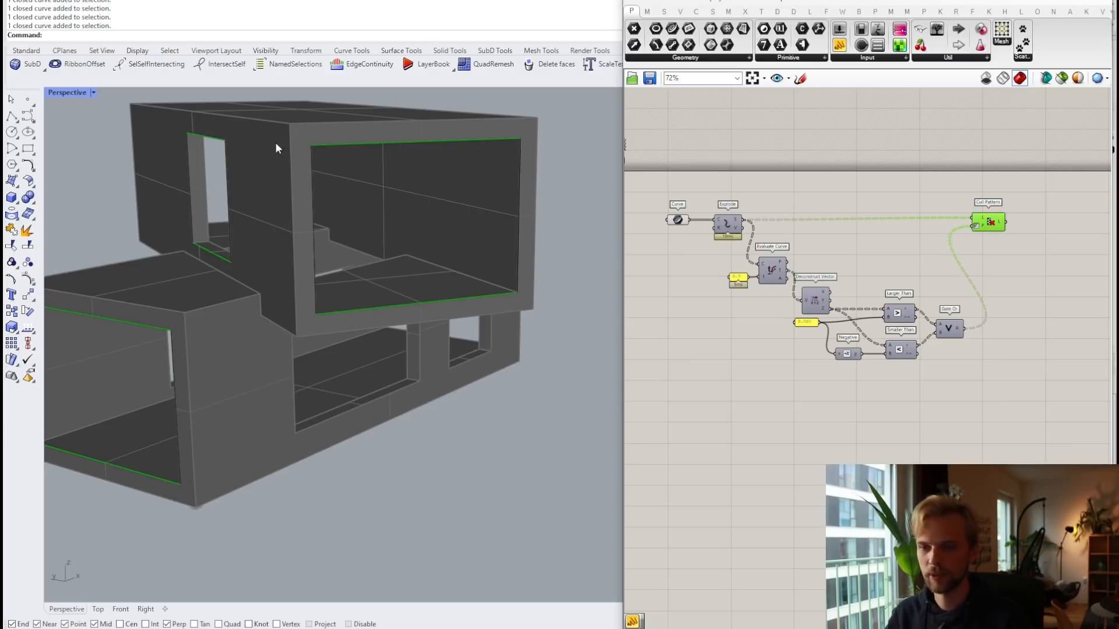
{"action": "right_click_drag", "start_coordinate": [908, 254], "coordinate": [769, 259]}
{"action": "scroll", "coordinate": [856, 246], "scroll_direction": "up", "scroll_amount": 2}
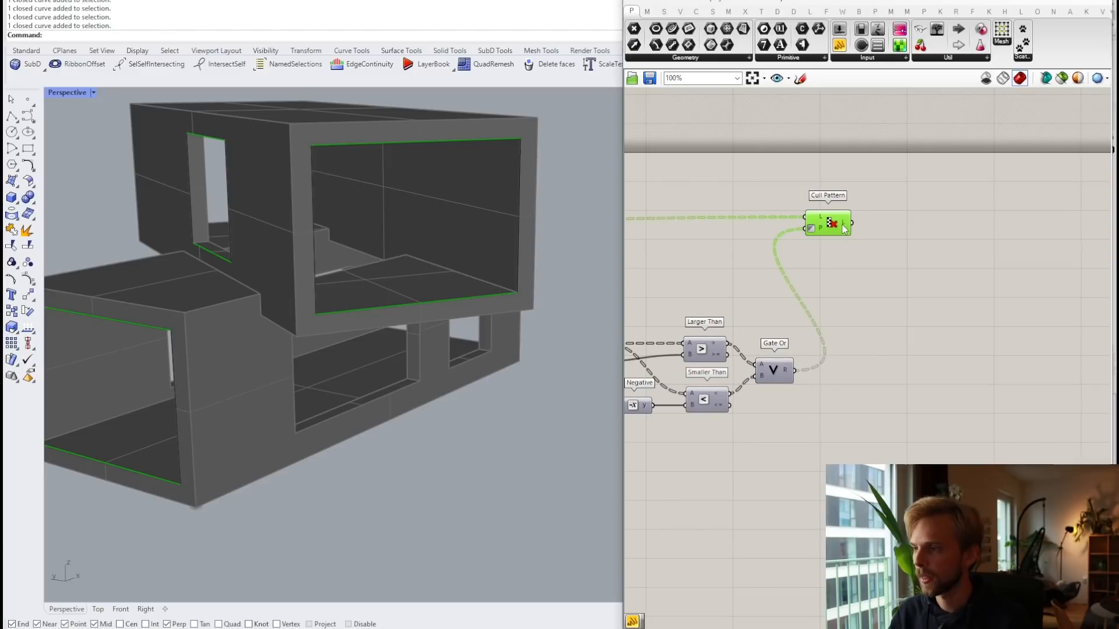
{"action": "right_click_drag", "start_coordinate": [913, 263], "coordinate": [863, 260]}
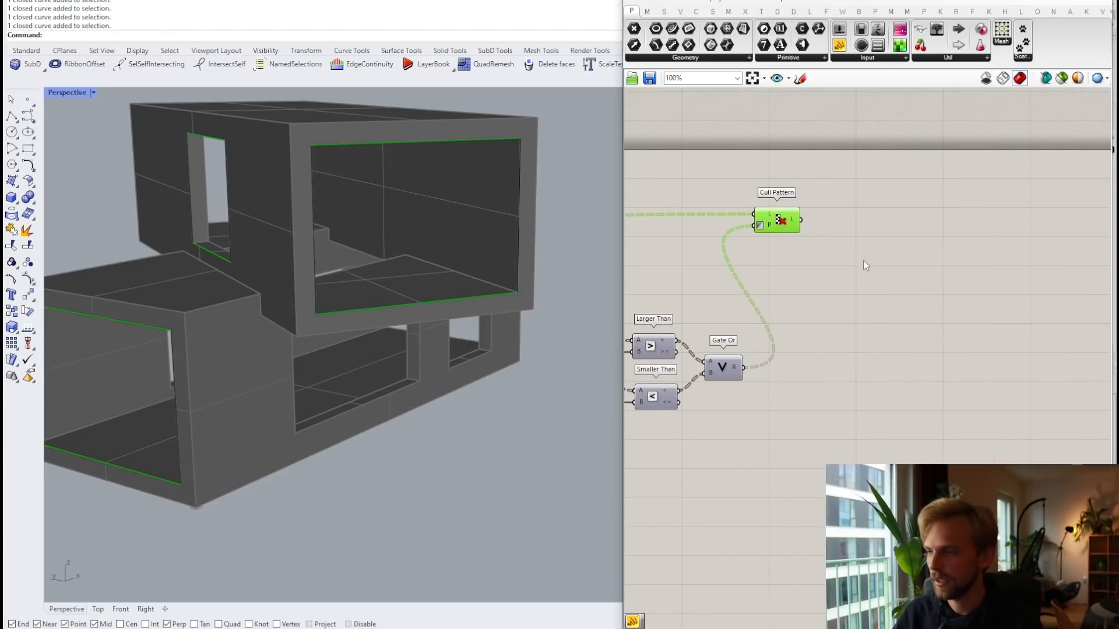
{"action": "left_click", "coordinate": [884, 264]}
Step: Add a Divide Curve fed by Cull Pattern's edges, splitting each into 10 segments
{"action": "double_click", "coordinate": [884, 263]}
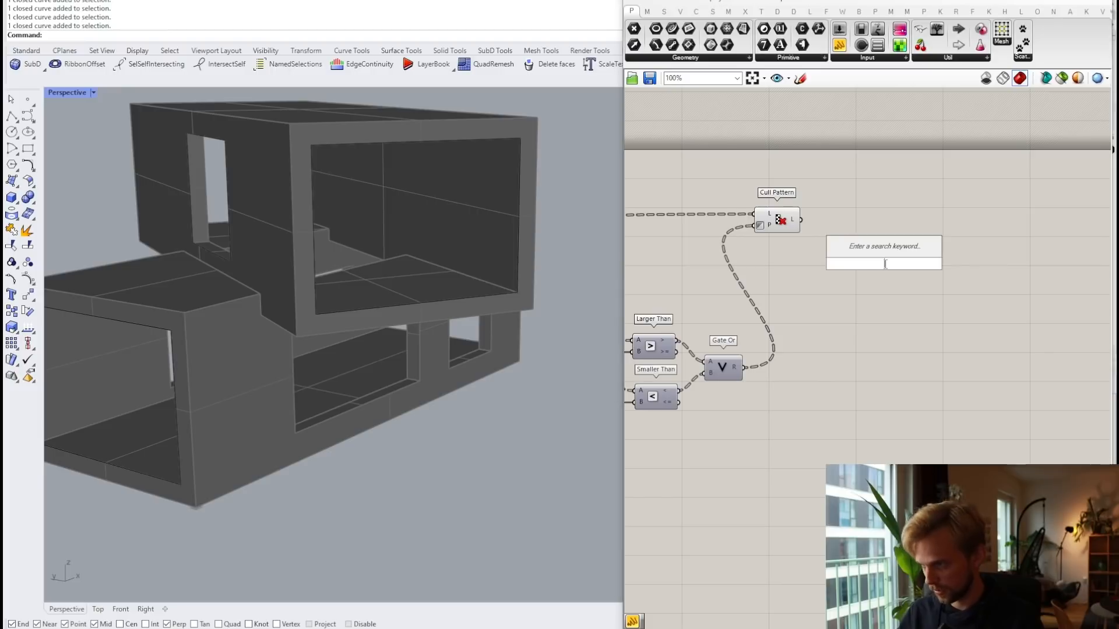
{"action": "type", "text": "divide cu"}
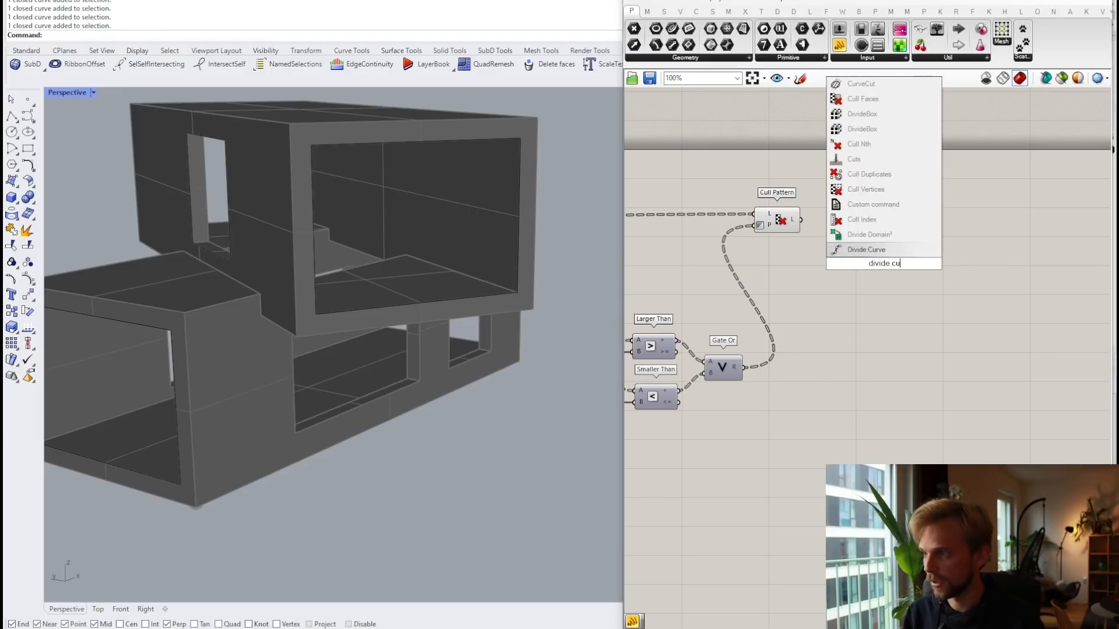
{"action": "key", "text": "Return"}
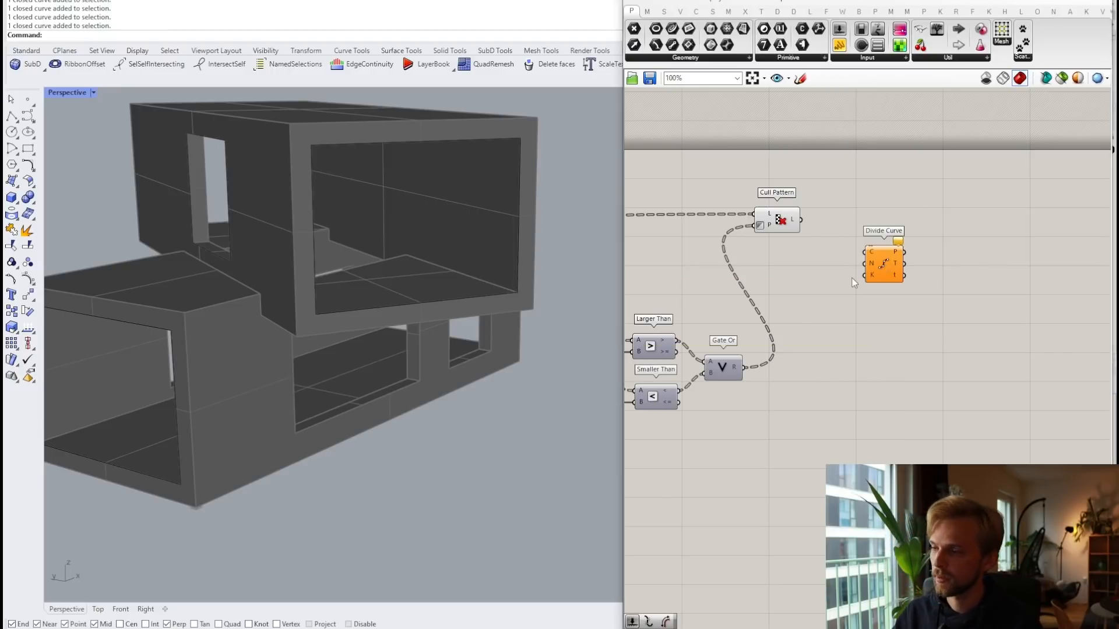
{"action": "scroll", "coordinate": [812, 256], "scroll_direction": "up", "scroll_amount": 2}
{"action": "left_click_drag", "start_coordinate": [796, 206], "coordinate": [932, 226]}
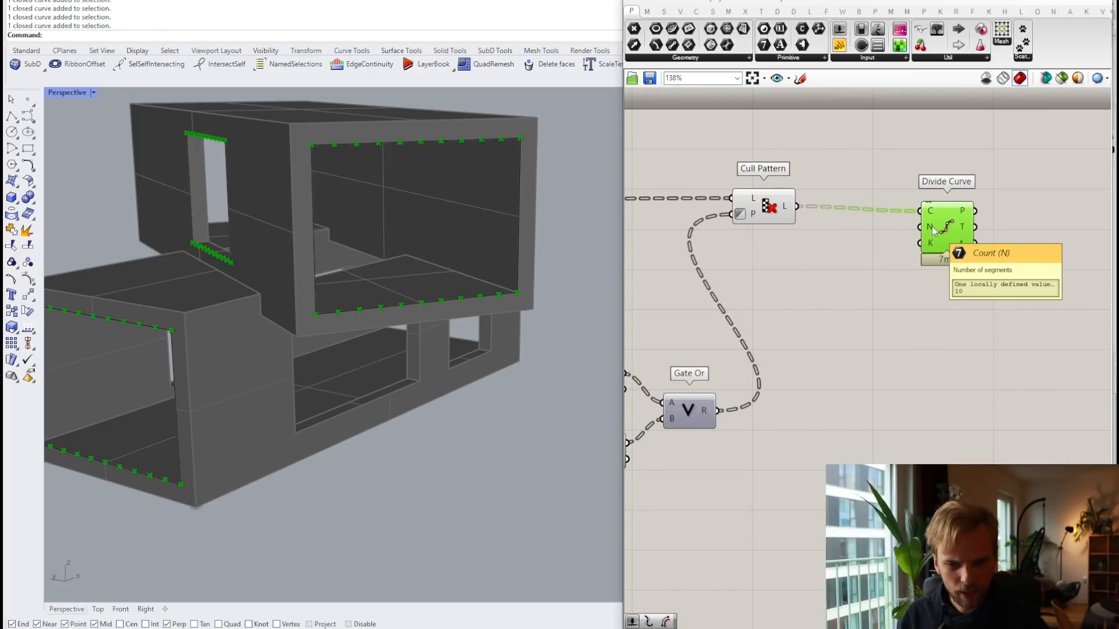
{"action": "left_click_drag", "start_coordinate": [932, 226], "coordinate": [1024, 210]}
{"action": "left_click", "coordinate": [927, 262]}
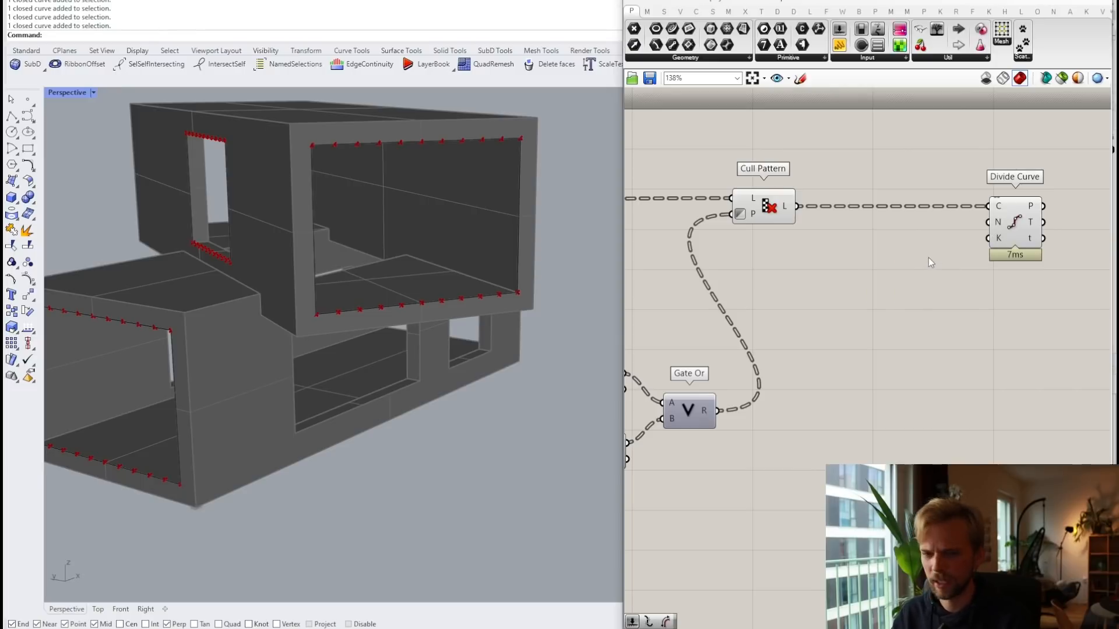
Step: Add a Length component measuring the culled opening edges
{"action": "double_click", "coordinate": [900, 285]}
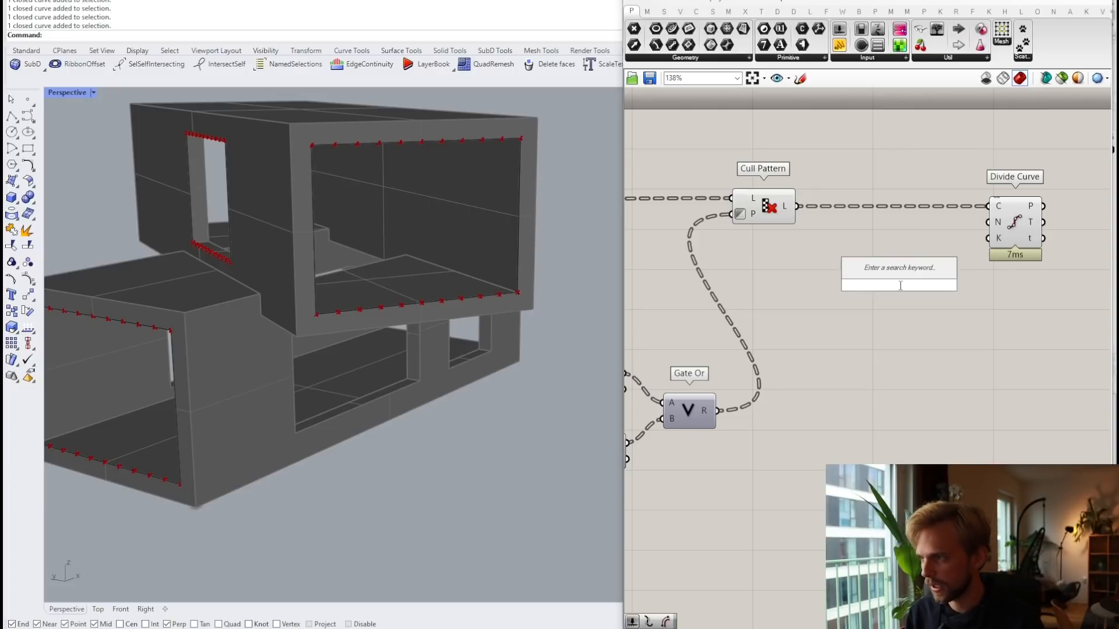
{"action": "type", "text": "leng"}
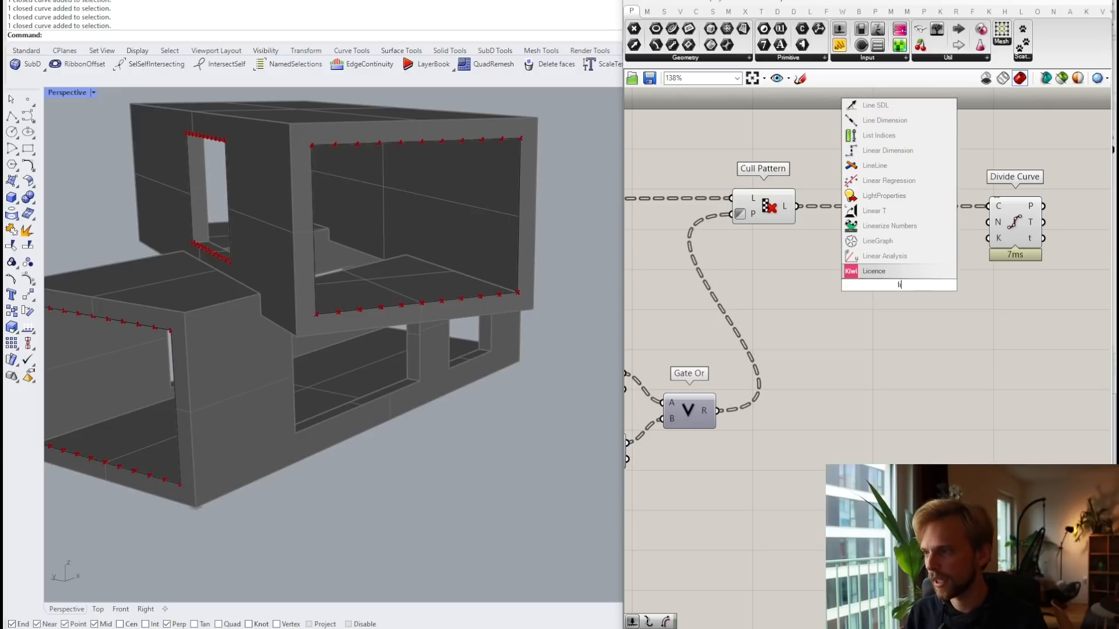
{"action": "key", "text": "Up"}
{"action": "key", "text": "Up"}
{"action": "key", "text": "Up"}
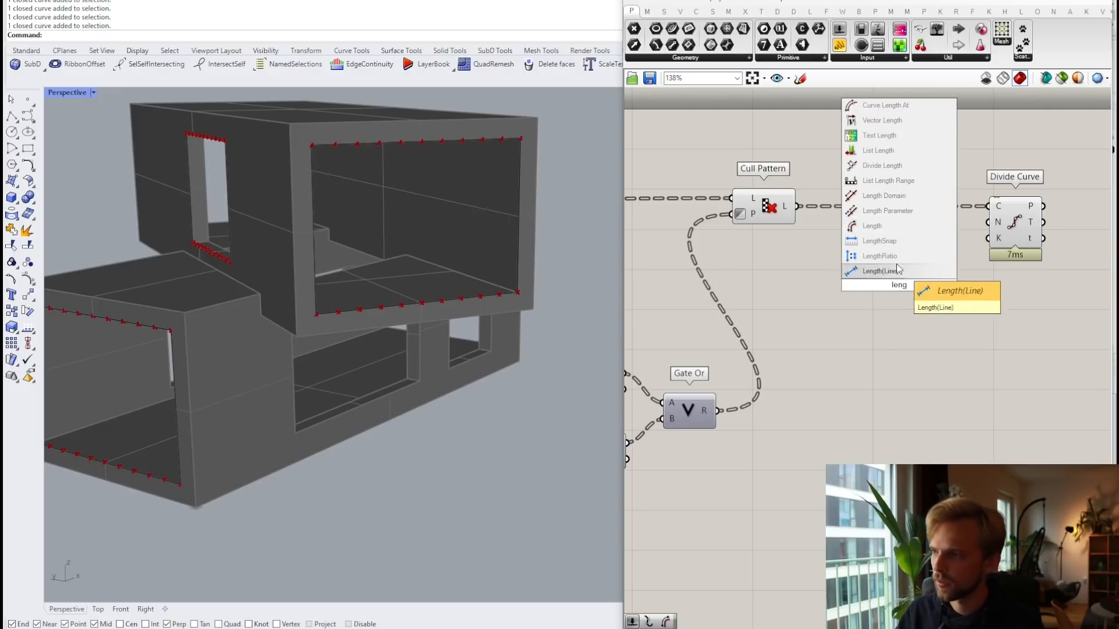
{"action": "left_click", "coordinate": [875, 226]}
{"action": "left_click_drag", "start_coordinate": [797, 206], "coordinate": [866, 258]}
Step: Feed the edge lengths into a new Division component's A input and tidy the layout
{"action": "double_click", "coordinate": [890, 320]}
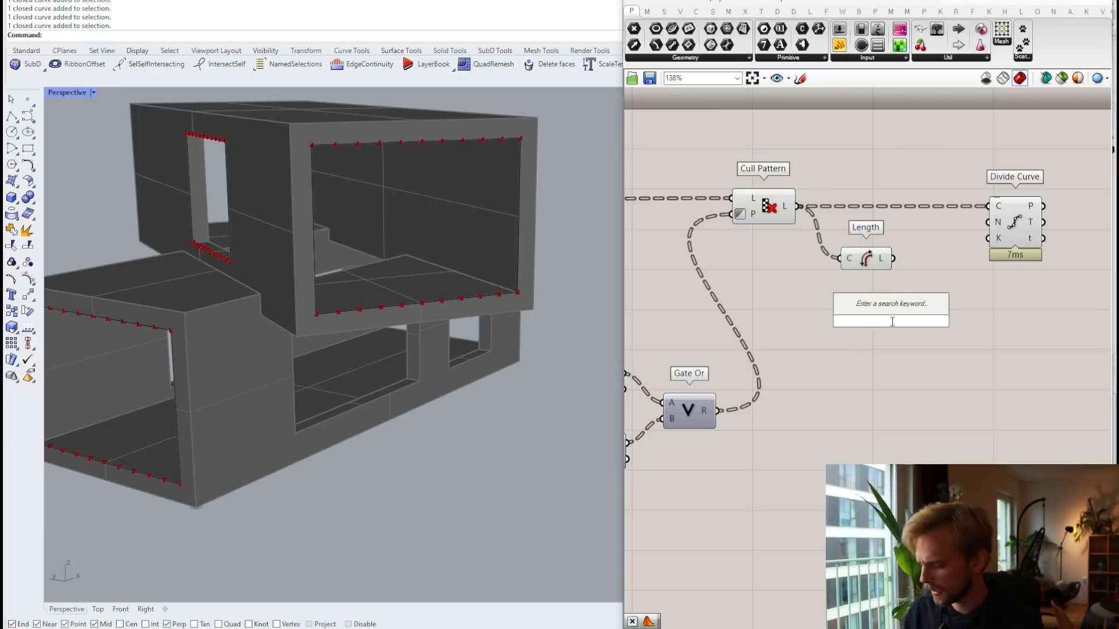
{"action": "type", "text": "division"}
{"action": "key", "text": "Return"}
{"action": "left_click_drag", "start_coordinate": [894, 259], "coordinate": [969, 332]}
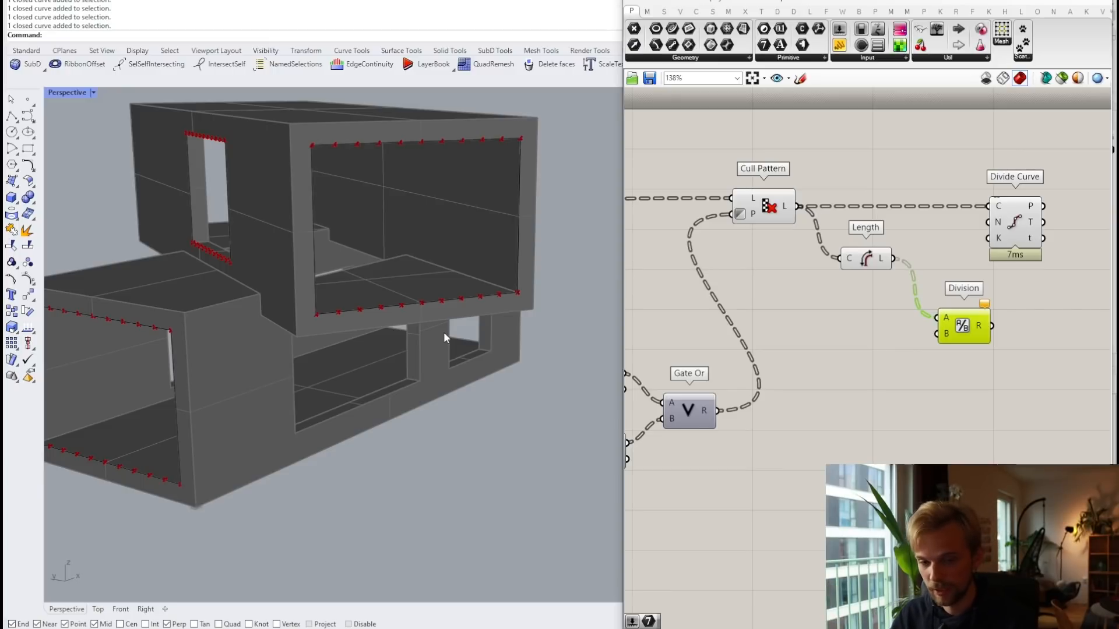
{"action": "right_click_drag", "start_coordinate": [905, 329], "coordinate": [846, 285]}
{"action": "scroll", "coordinate": [845, 283], "scroll_direction": "up", "scroll_amount": 2}
{"action": "right_click_drag", "start_coordinate": [926, 184], "coordinate": [849, 239]}
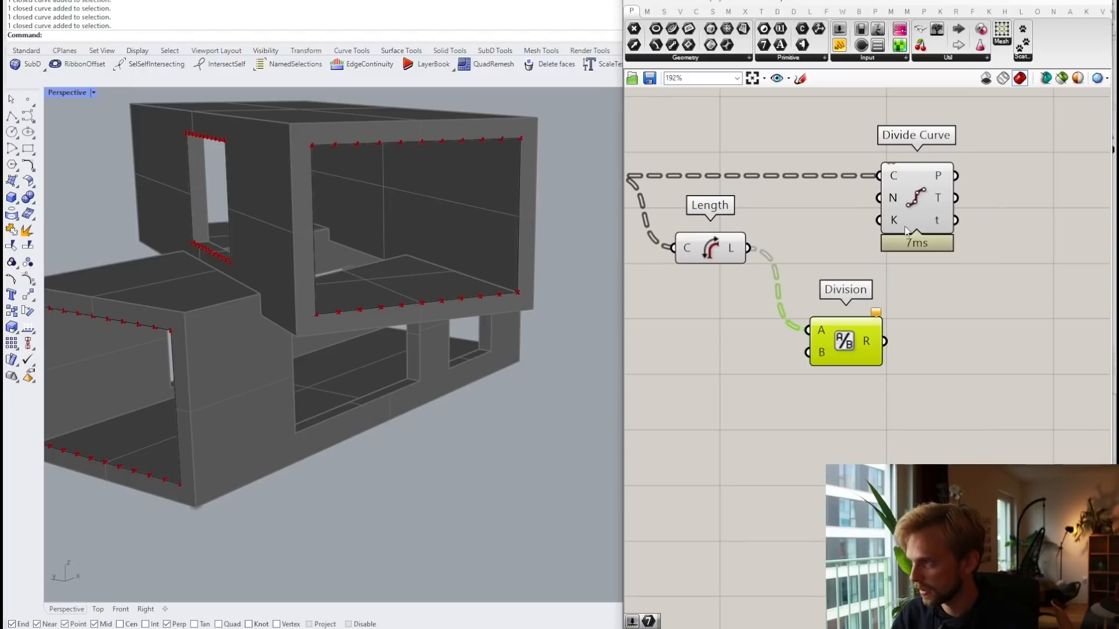
{"action": "left_click_drag", "start_coordinate": [917, 224], "coordinate": [1067, 228]}
{"action": "left_click_drag", "start_coordinate": [836, 343], "coordinate": [836, 260]}
{"action": "right_click_drag", "start_coordinate": [817, 369], "coordinate": [898, 340]}
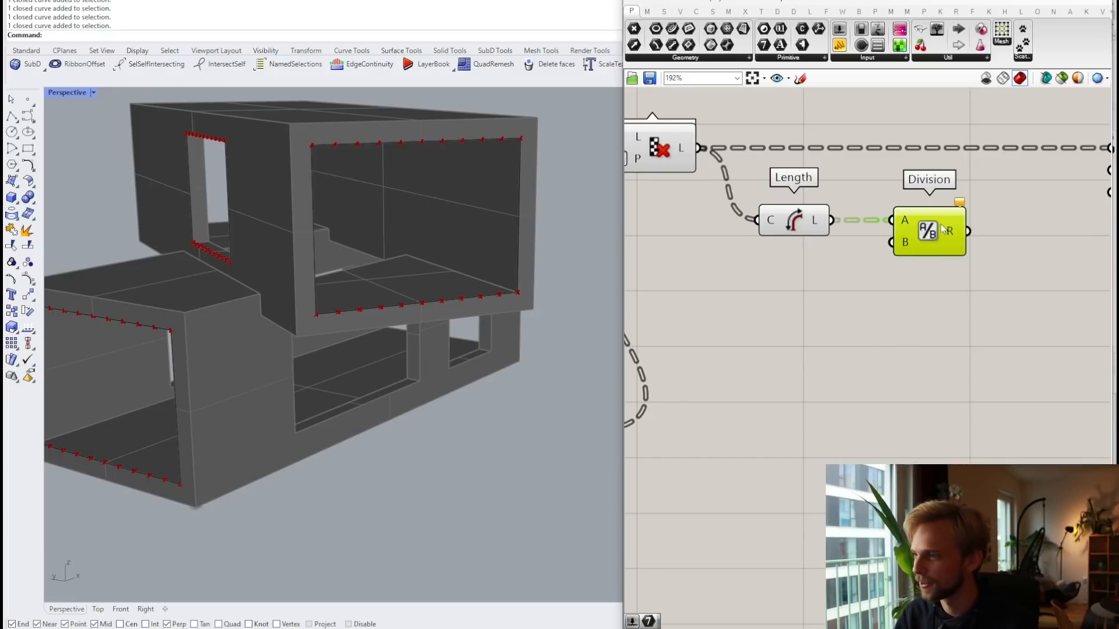
Step: Add a panel near Length to read the edge values
{"action": "left_click_drag", "start_coordinate": [774, 218], "coordinate": [758, 378]}
{"action": "double_click", "coordinate": [807, 315]}
{"action": "type", "text": "panel"}
{"action": "key", "text": "Return"}
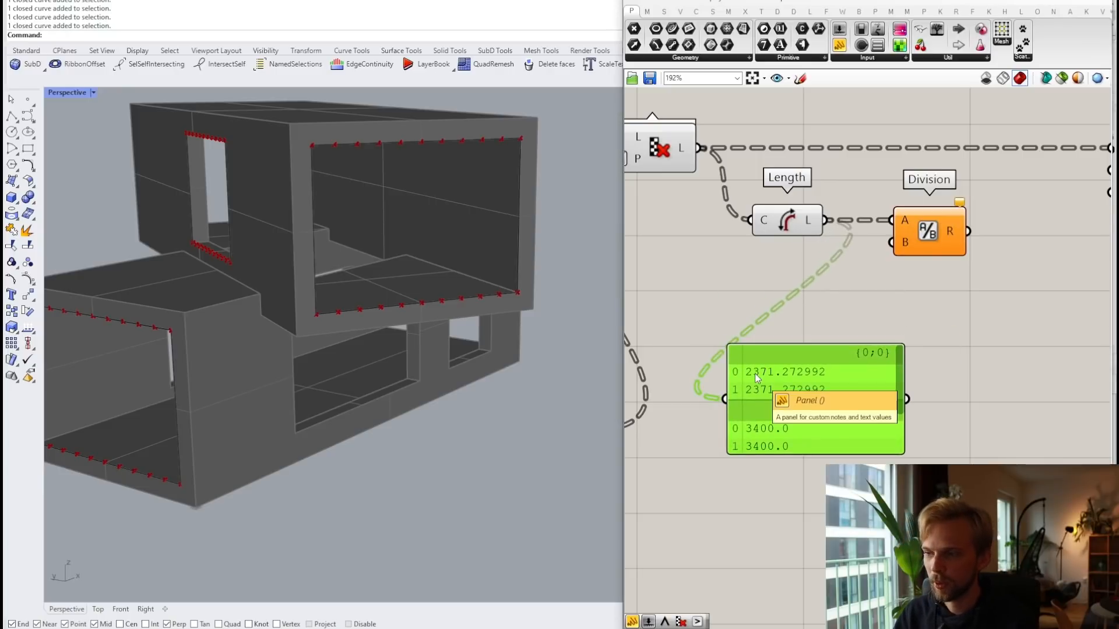
{"action": "left_click_drag", "start_coordinate": [774, 389], "coordinate": [795, 441]}
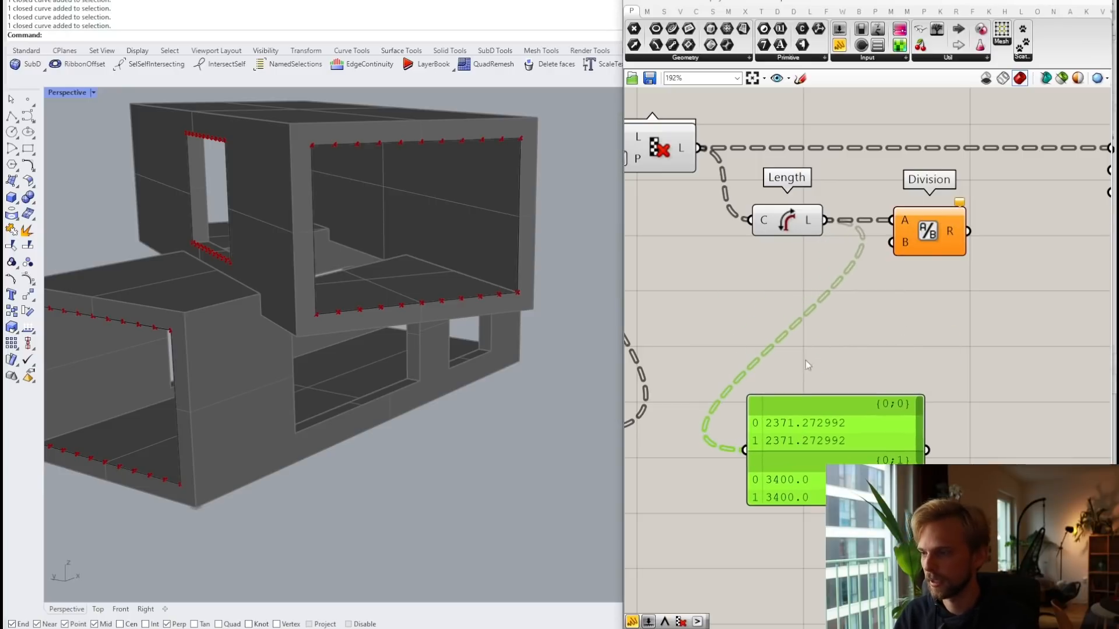
Step: Wire a 1100 number slider into Division's B and show Division's results in the panel
{"action": "double_click", "coordinate": [708, 279]}
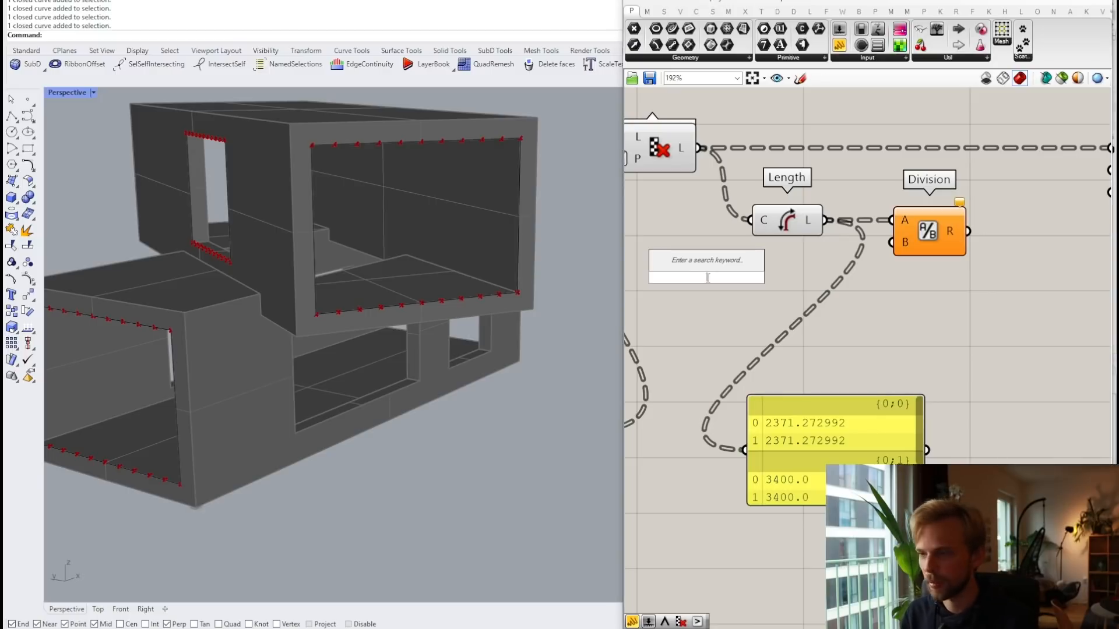
{"action": "type", "text": "1100"}
{"action": "key", "text": "Return"}
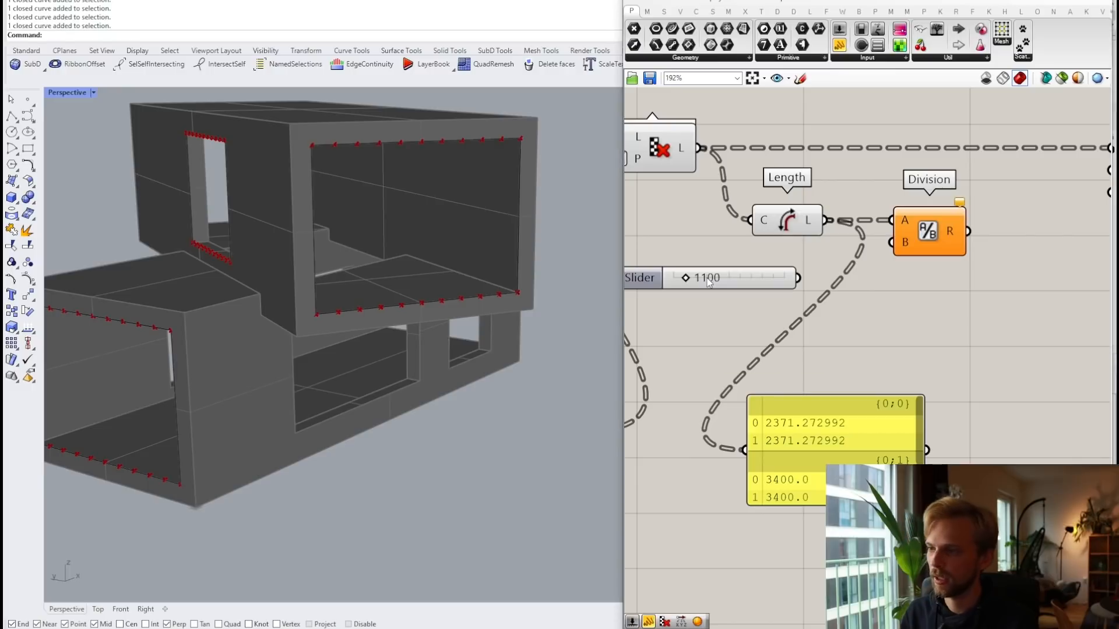
{"action": "left_click_drag", "start_coordinate": [707, 276], "coordinate": [891, 242]}
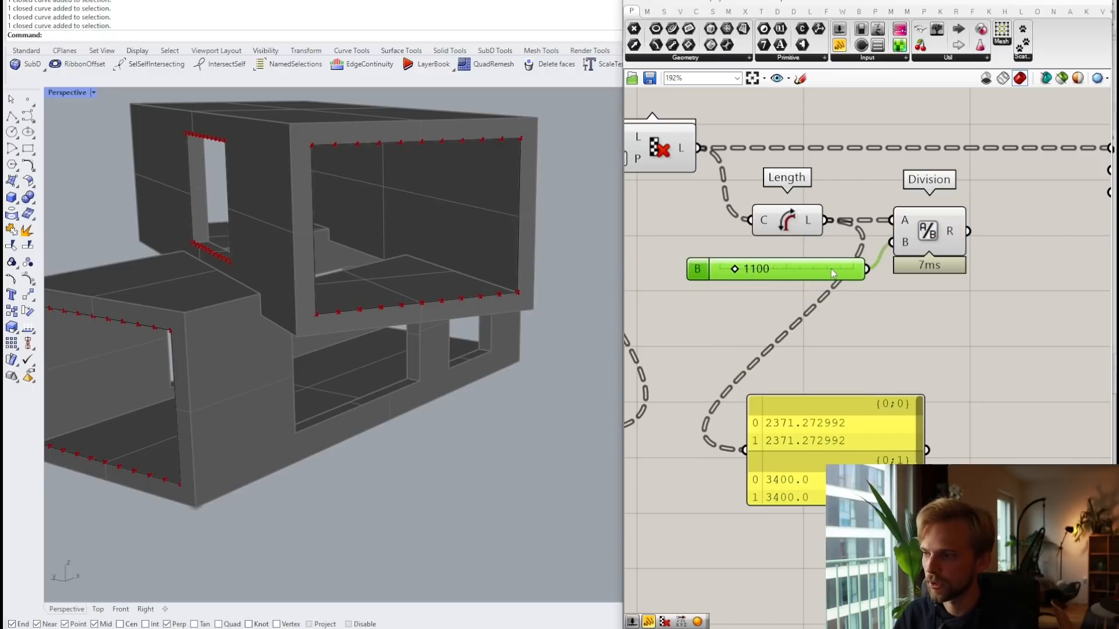
{"action": "left_click_drag", "start_coordinate": [827, 269], "coordinate": [808, 249]}
{"action": "left_click_drag", "start_coordinate": [872, 419], "coordinate": [966, 400]}
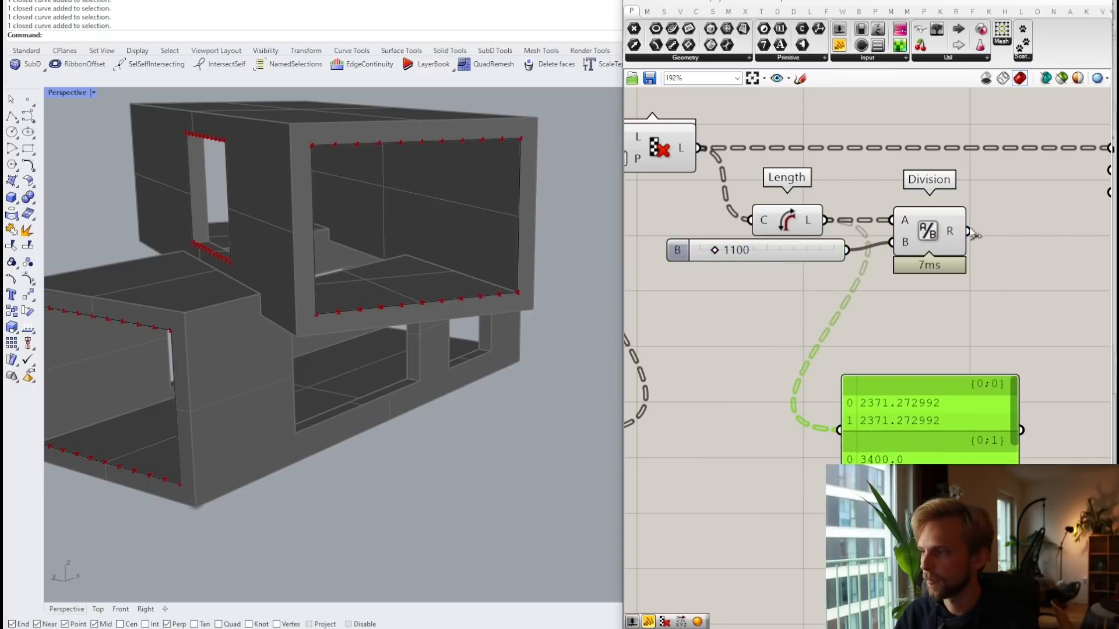
{"action": "left_click_drag", "start_coordinate": [968, 232], "coordinate": [839, 430]}
{"action": "right_click_drag", "start_coordinate": [893, 411], "coordinate": [767, 361]}
{"action": "left_click_drag", "start_coordinate": [767, 362], "coordinate": [853, 338]}
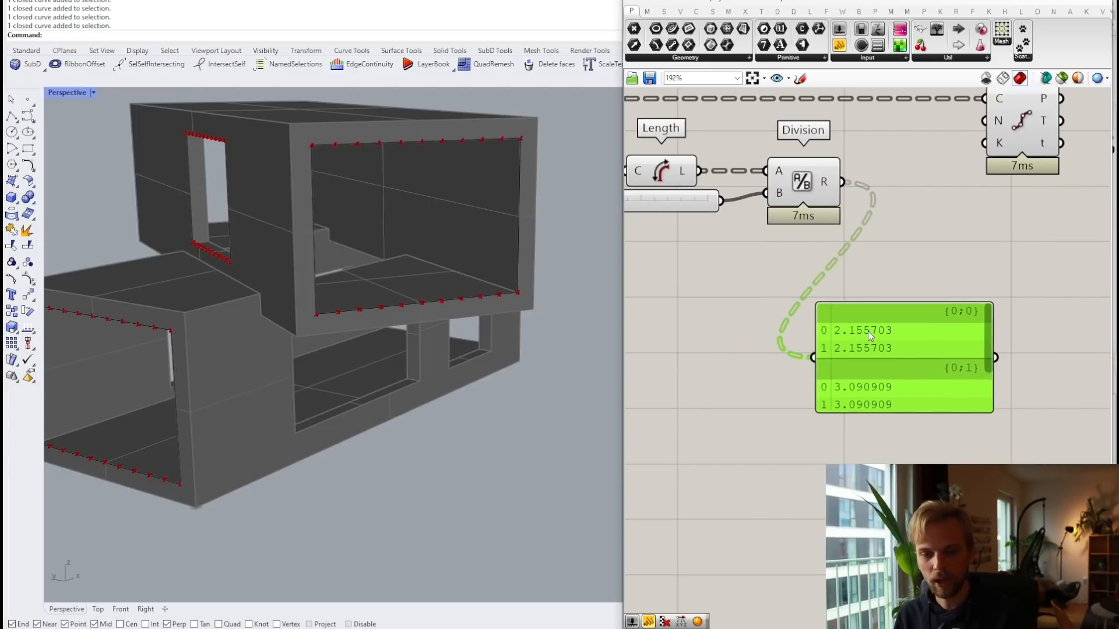
Step: Review the results such as 2.155703 and 3.090909, then delete the panel
{"action": "right_click_drag", "start_coordinate": [713, 268], "coordinate": [846, 273]}
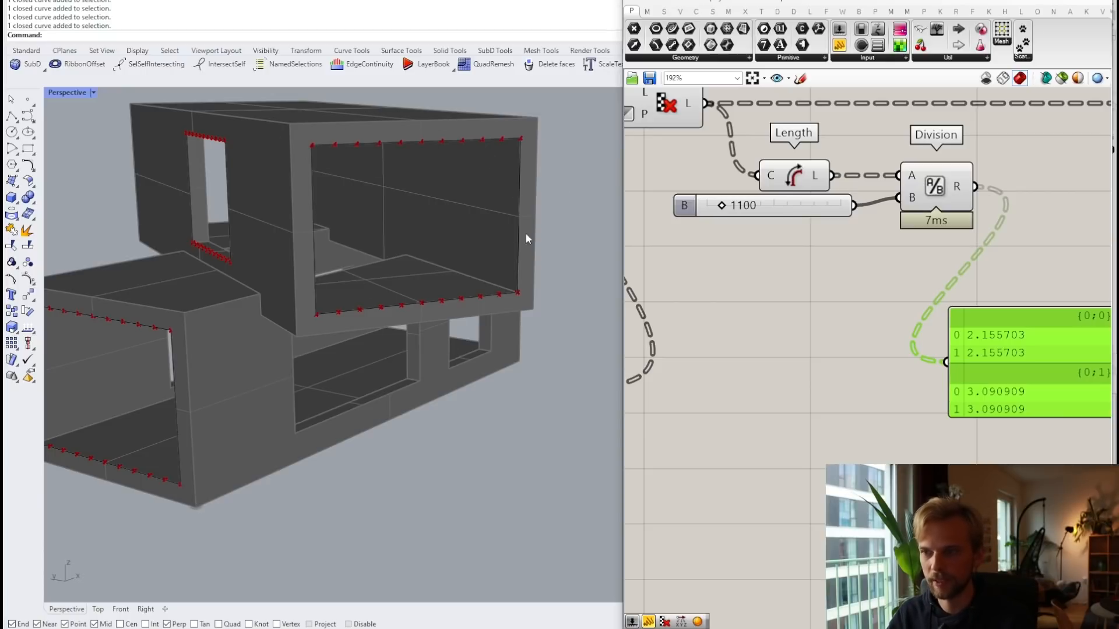
{"action": "right_click_drag", "start_coordinate": [977, 303], "coordinate": [718, 274]}
{"action": "right_click_drag", "start_coordinate": [805, 226], "coordinate": [981, 244]}
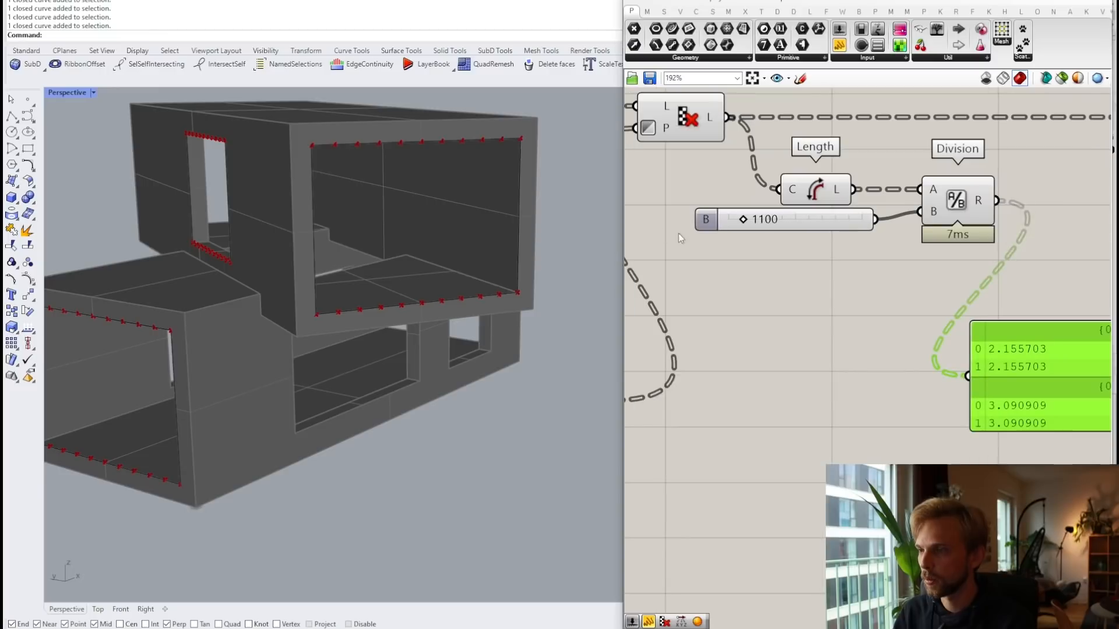
{"action": "left_click", "coordinate": [773, 218]}
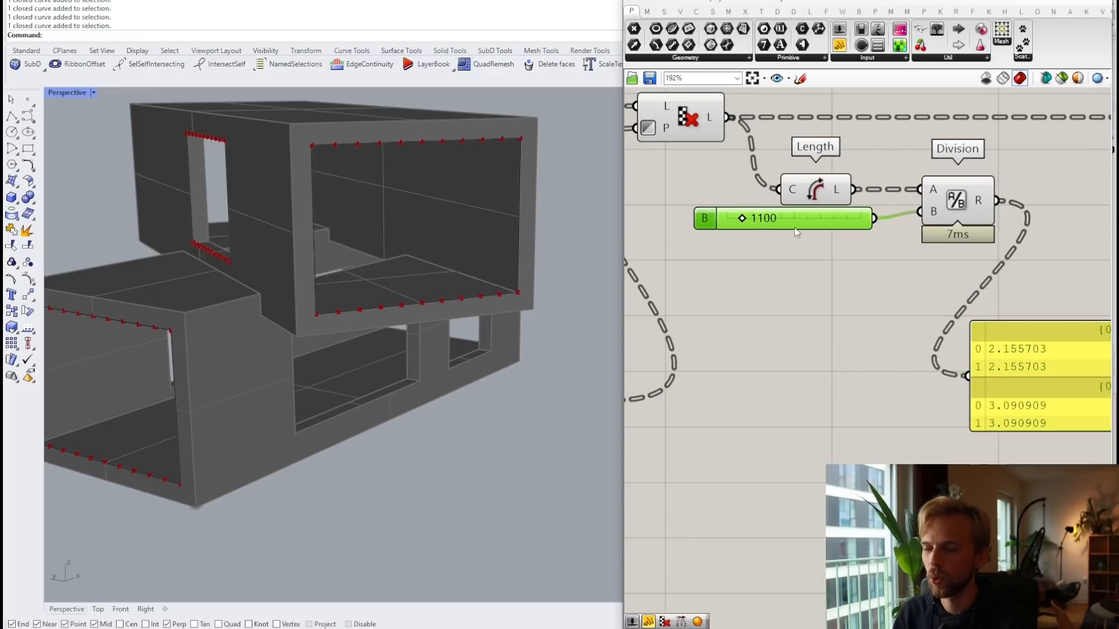
{"action": "right_click_drag", "start_coordinate": [926, 269], "coordinate": [792, 250]}
{"action": "left_click", "coordinate": [933, 367]}
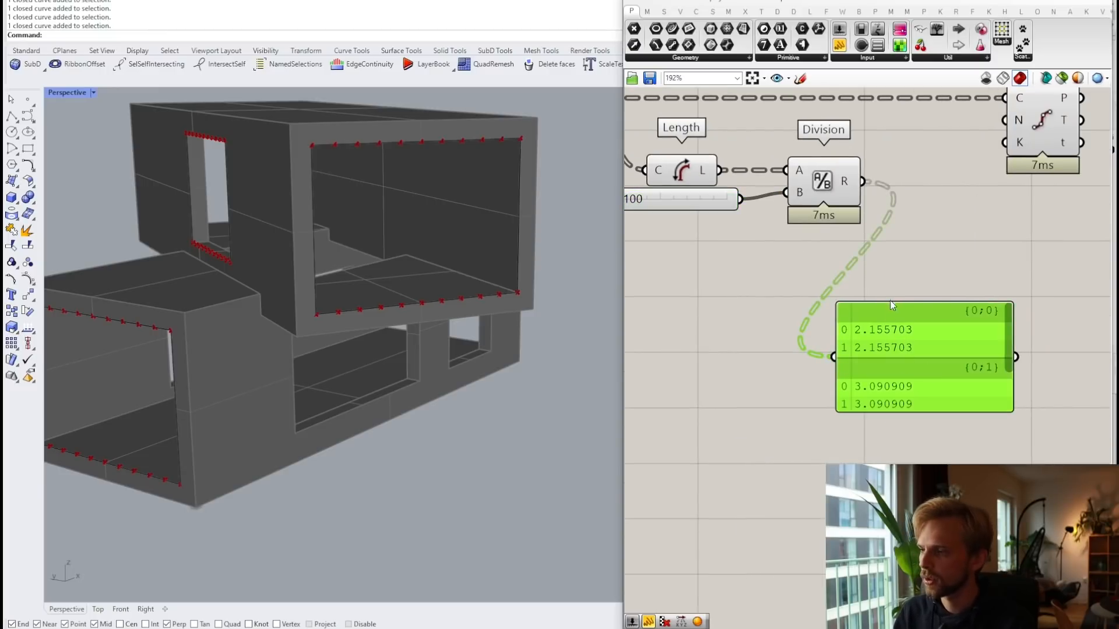
{"action": "key", "text": "Delete"}
{"action": "double_click", "coordinate": [912, 250]}
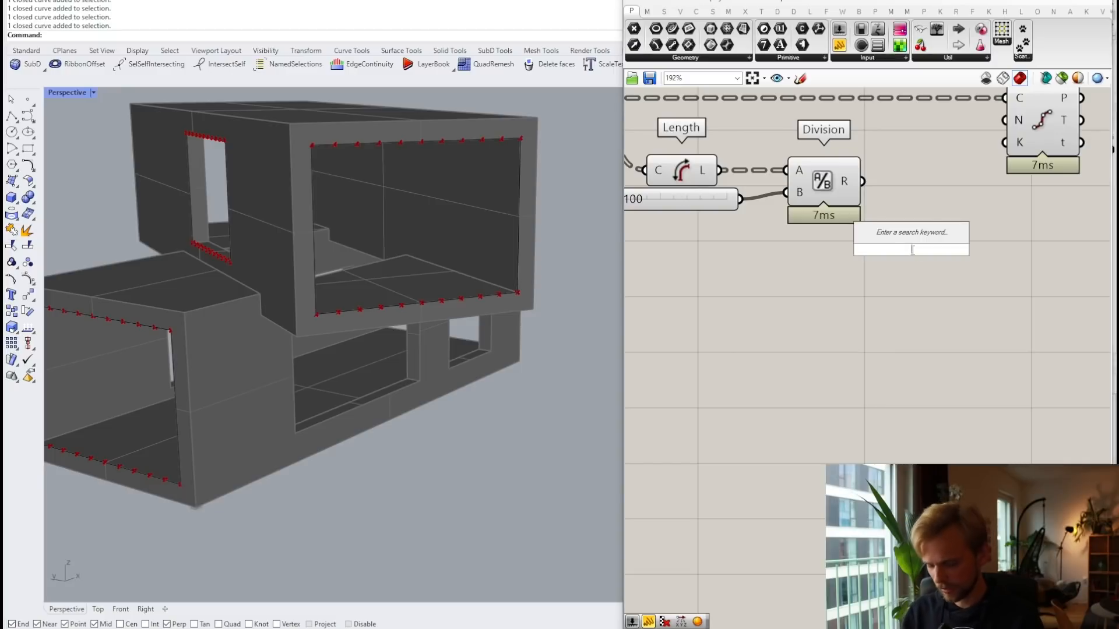
{"action": "right_click_drag", "start_coordinate": [1024, 124], "coordinate": [929, 192]}
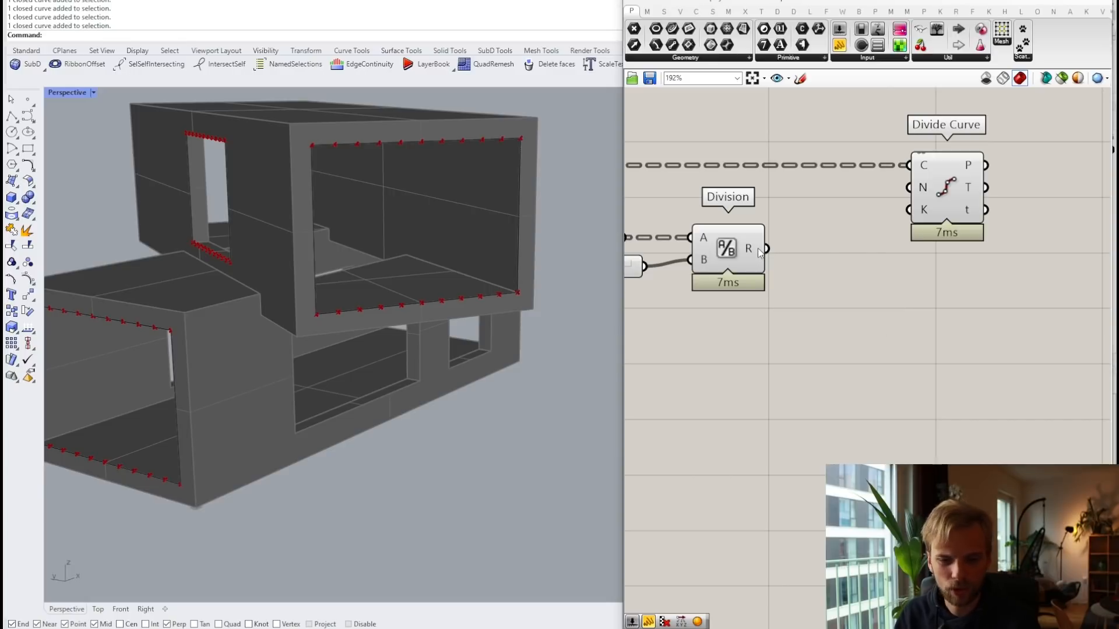
Step: Add an Integer rounding Division's results and show the counts in a panel
{"action": "double_click", "coordinate": [816, 382]}
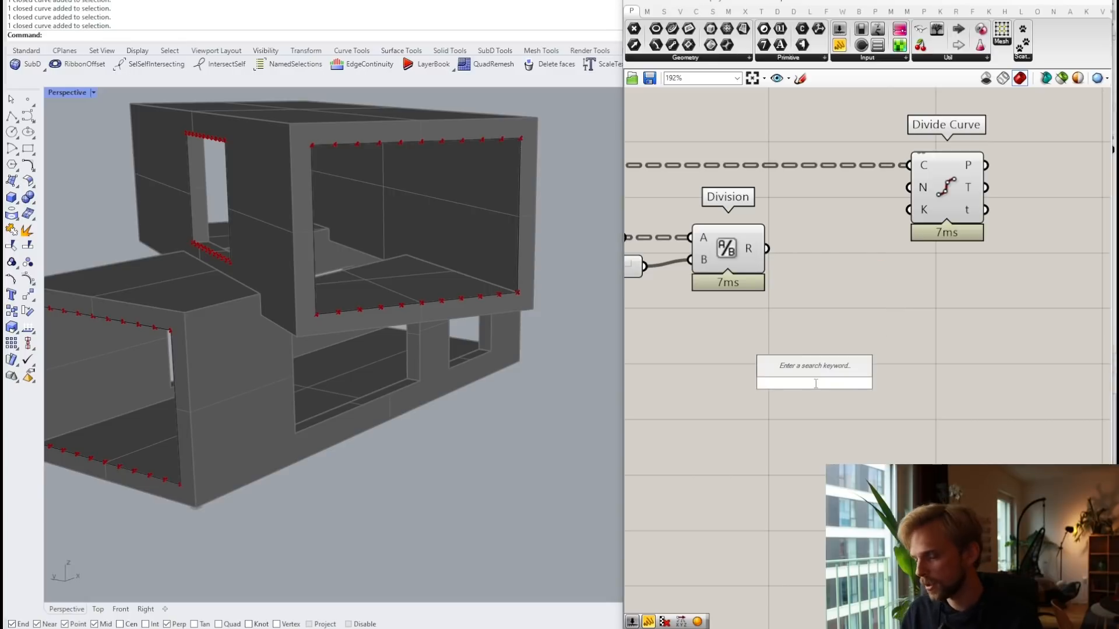
{"action": "type", "text": "i"}
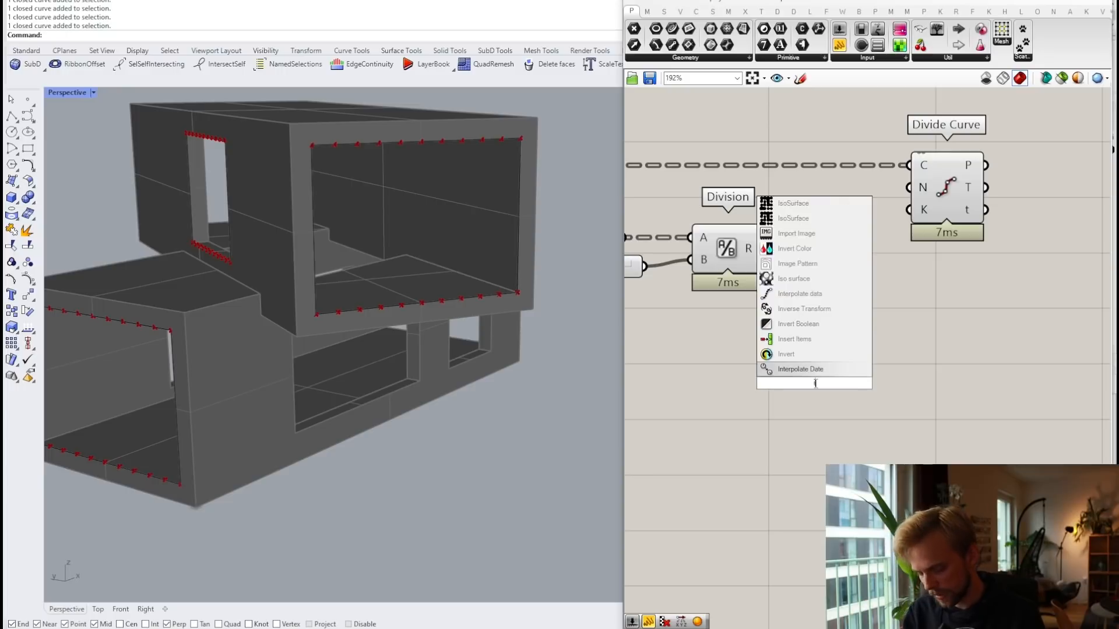
{"action": "type", "text": "nte"}
{"action": "left_click", "coordinate": [818, 296]}
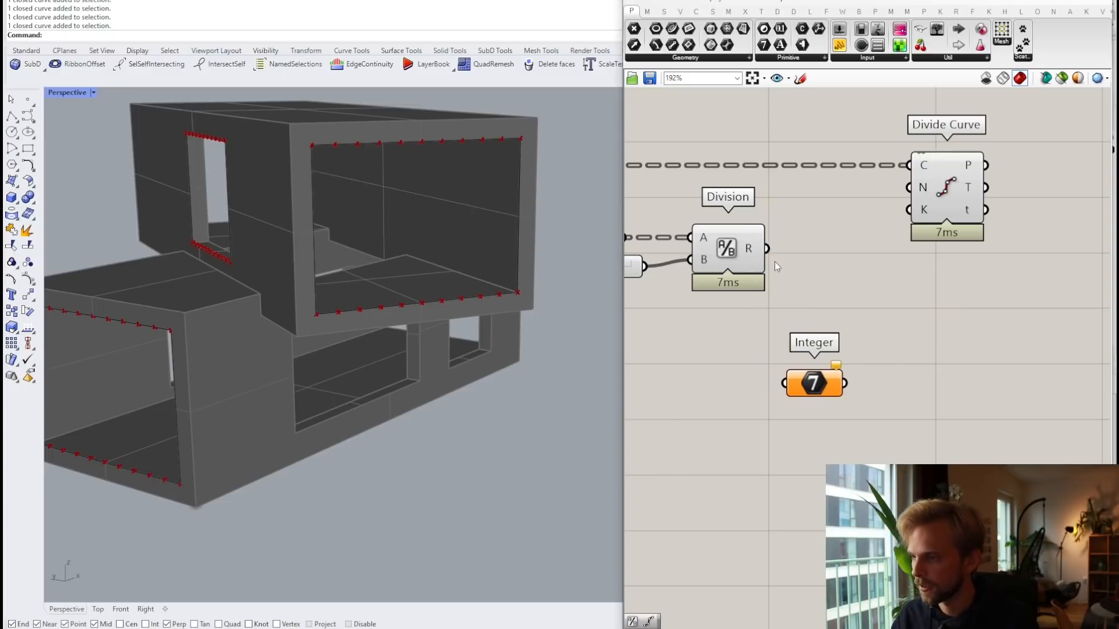
{"action": "left_click_drag", "start_coordinate": [767, 249], "coordinate": [833, 265]}
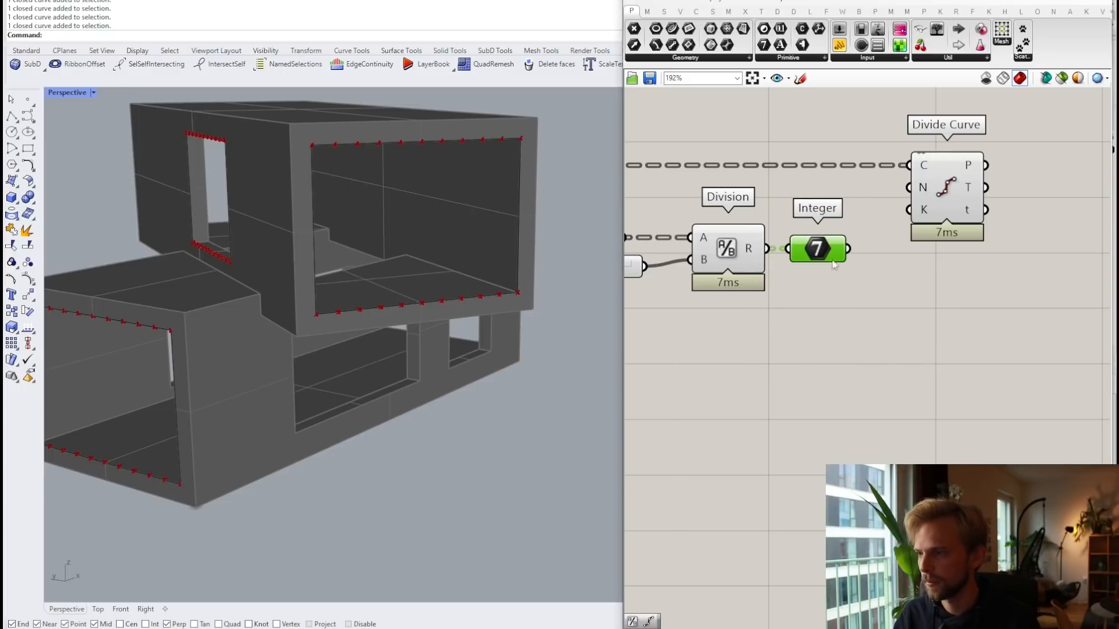
{"action": "double_click", "coordinate": [856, 354]}
{"action": "type", "text": "\""}
{"action": "key", "text": "Return"}
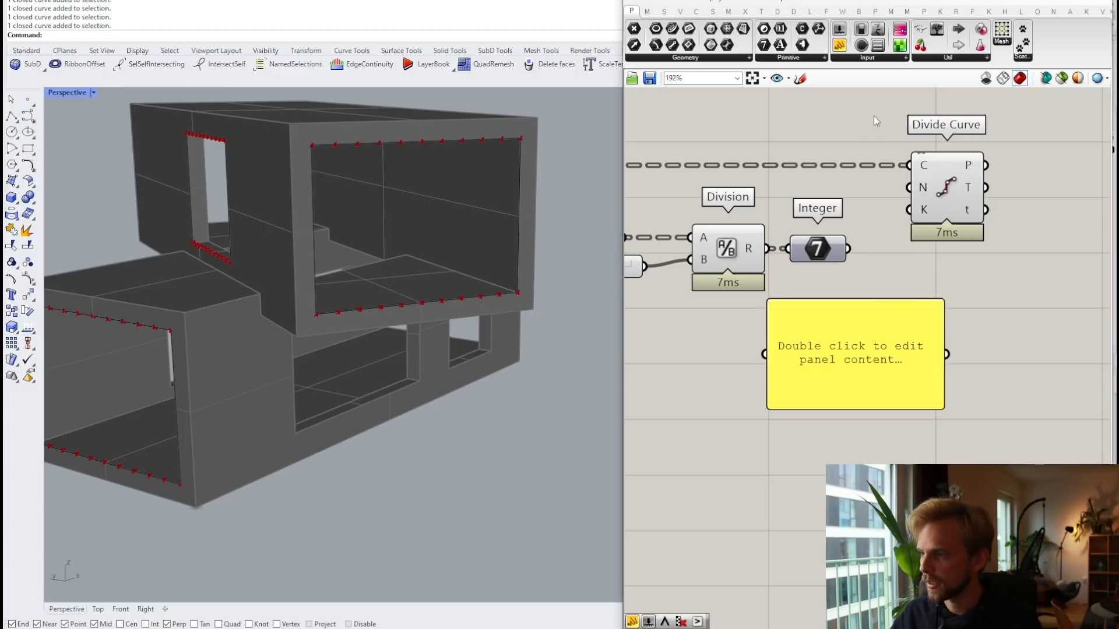
{"action": "left_click_drag", "start_coordinate": [849, 249], "coordinate": [764, 354]}
{"action": "right_click_drag", "start_coordinate": [842, 324], "coordinate": [835, 266]}
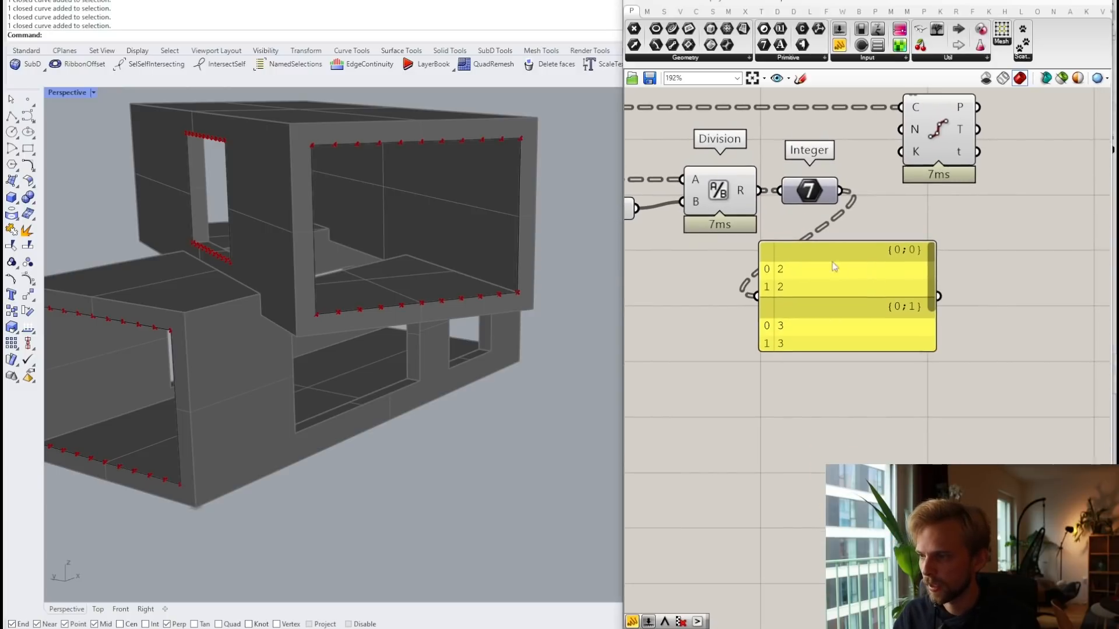
{"action": "left_click_drag", "start_coordinate": [802, 278], "coordinate": [830, 336]}
Step: Drive Divide Curve's count with the rounded integers and enlarge the panel to show branch {0;2}
{"action": "left_click_drag", "start_coordinate": [841, 191], "coordinate": [914, 130]}
{"action": "left_click", "coordinate": [944, 135]}
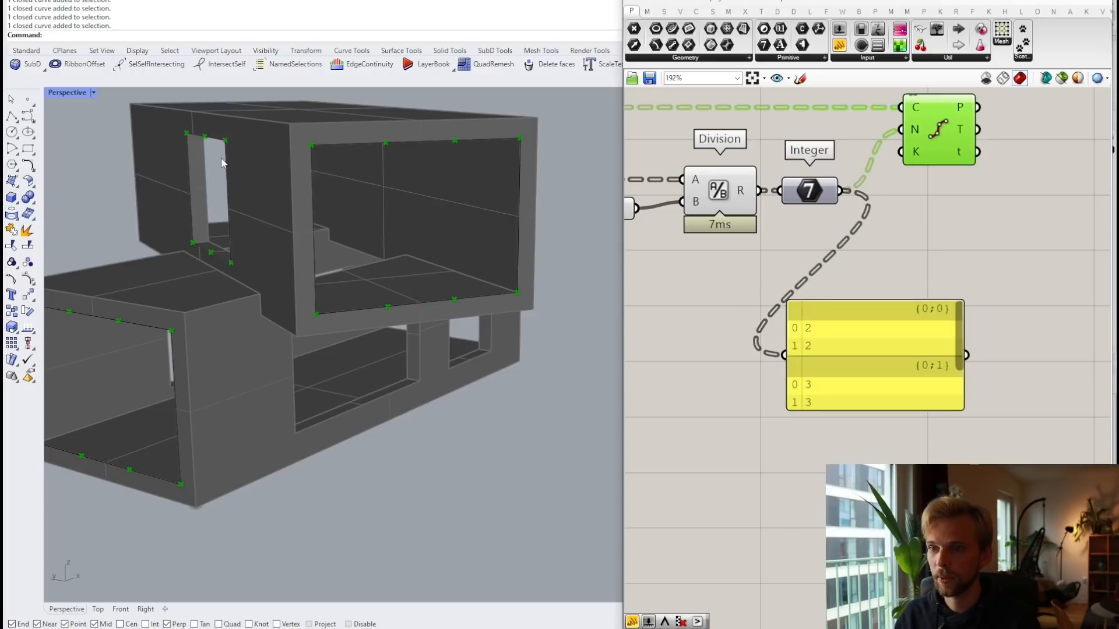
{"action": "right_click_drag", "start_coordinate": [222, 162], "coordinate": [300, 168]}
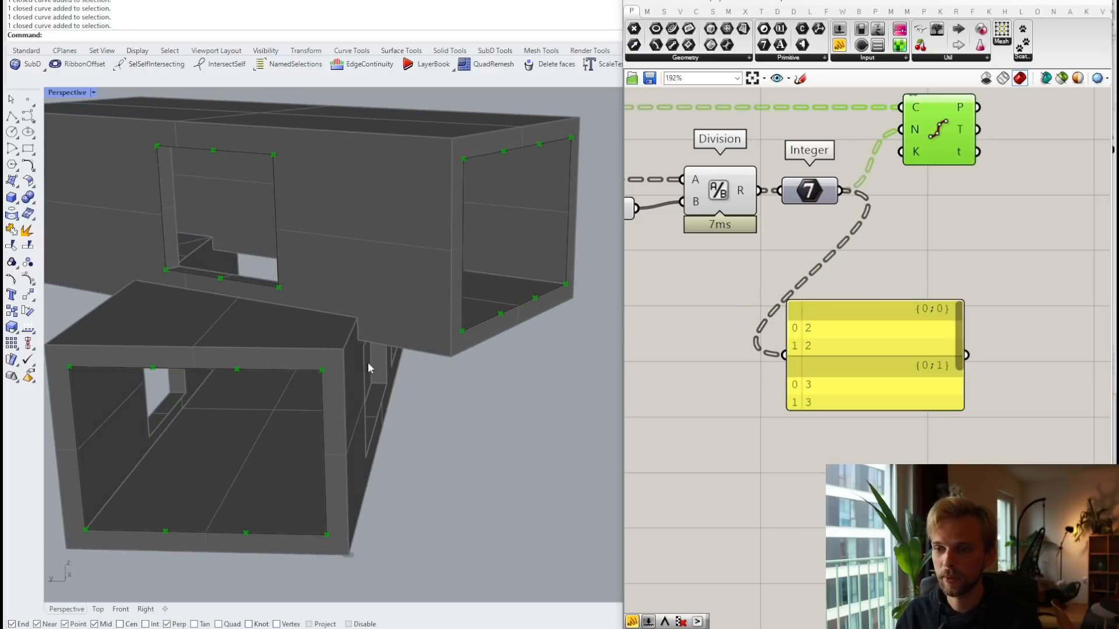
{"action": "right_click_drag", "start_coordinate": [873, 303], "coordinate": [862, 205]}
{"action": "left_click", "coordinate": [837, 330]}
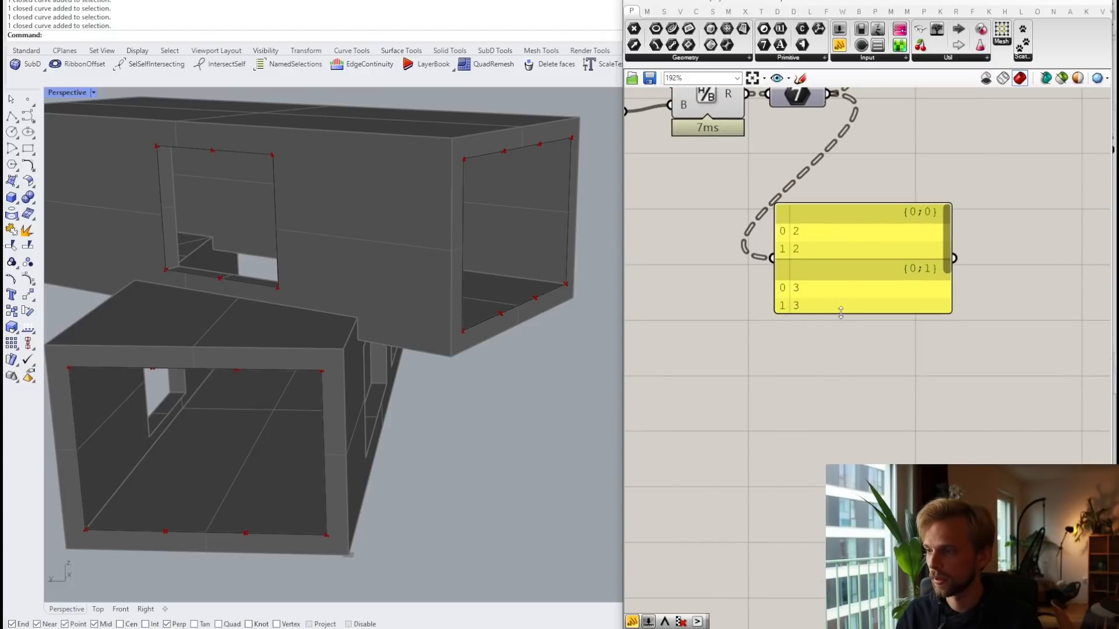
{"action": "left_click_drag", "start_coordinate": [841, 313], "coordinate": [852, 418]}
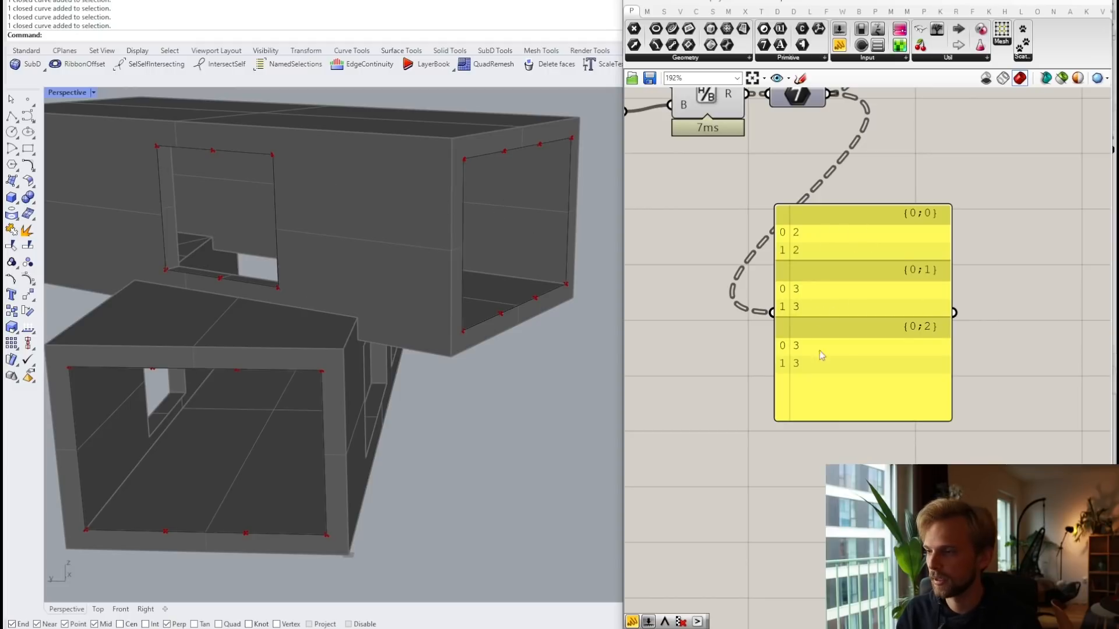
Step: Delete the count panel and zoom out over the definition
{"action": "left_click", "coordinate": [808, 287]}
{"action": "key", "text": "Delete"}
{"action": "right_click_drag", "start_coordinate": [758, 205], "coordinate": [880, 343]}
{"action": "scroll", "coordinate": [881, 343], "scroll_direction": "down", "scroll_amount": 2}
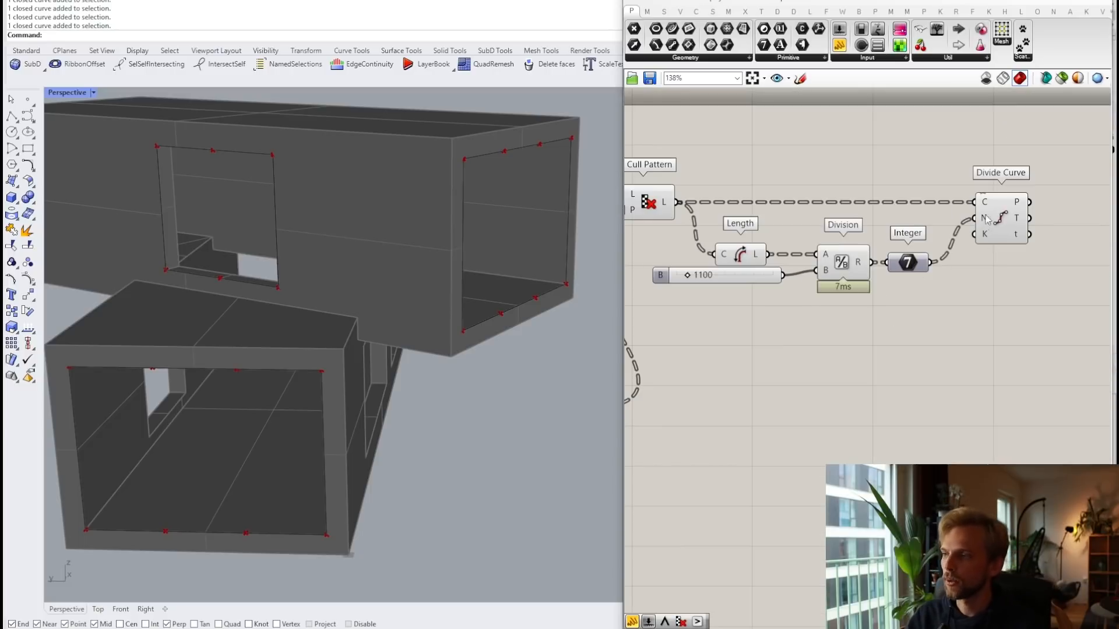
{"action": "mouse_move", "coordinate": [1019, 225]}
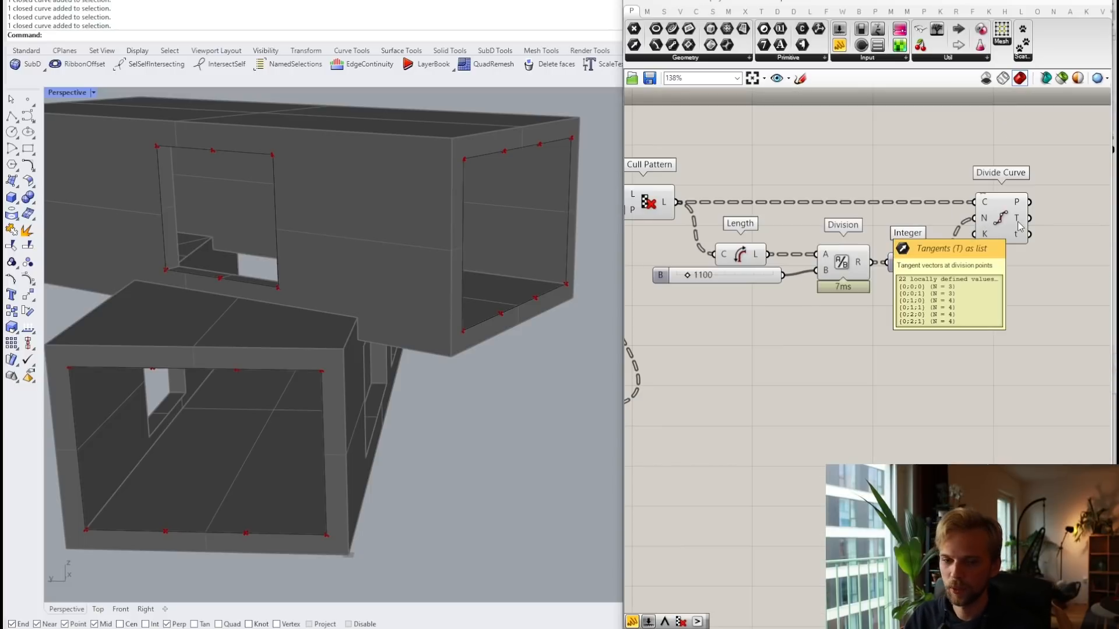
{"action": "right_click_drag", "start_coordinate": [914, 336], "coordinate": [981, 340]}
Step: Turn off preview for the five helper components
{"action": "left_click_drag", "start_coordinate": [1001, 358], "coordinate": [671, 159]}
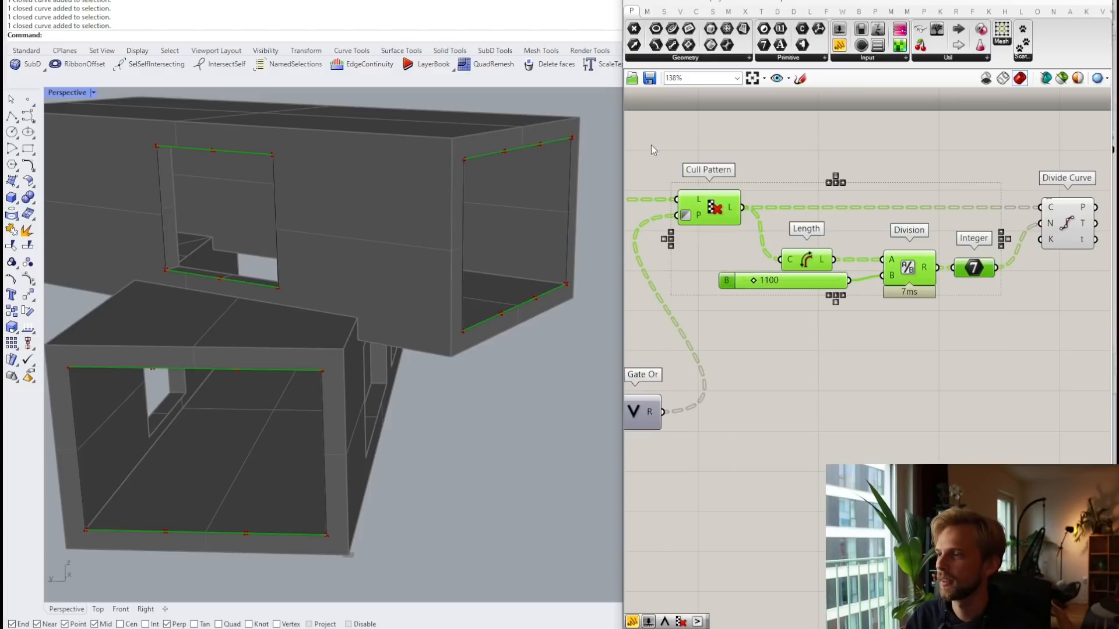
{"action": "middle_click", "coordinate": [672, 147]}
{"action": "left_click", "coordinate": [700, 114]}
{"action": "left_click", "coordinate": [897, 164]}
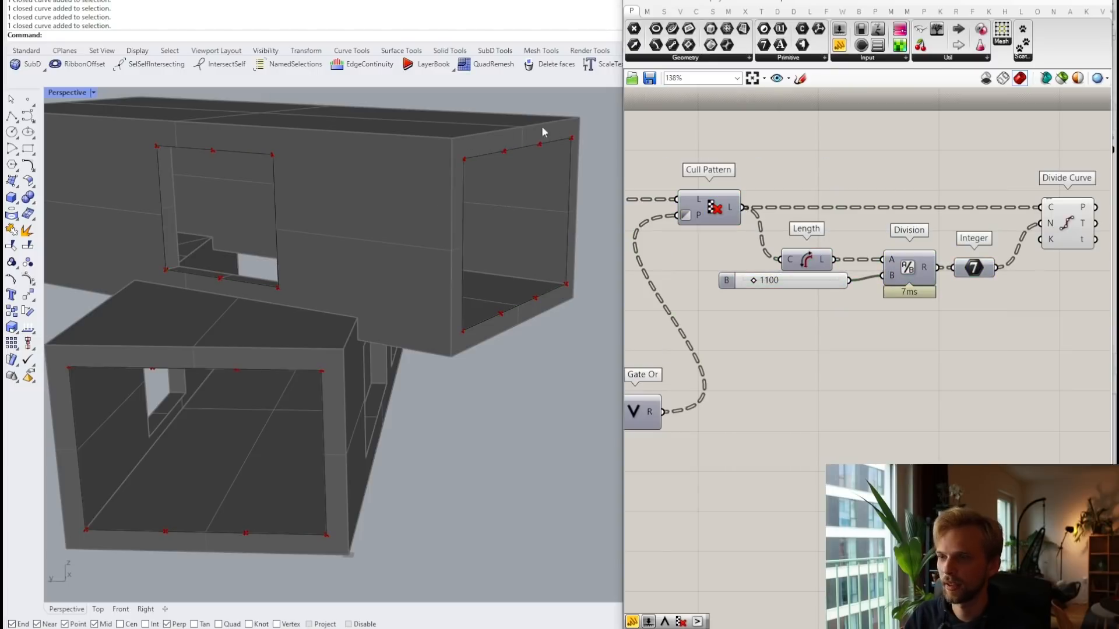
{"action": "right_click_drag", "start_coordinate": [993, 244], "coordinate": [933, 253]}
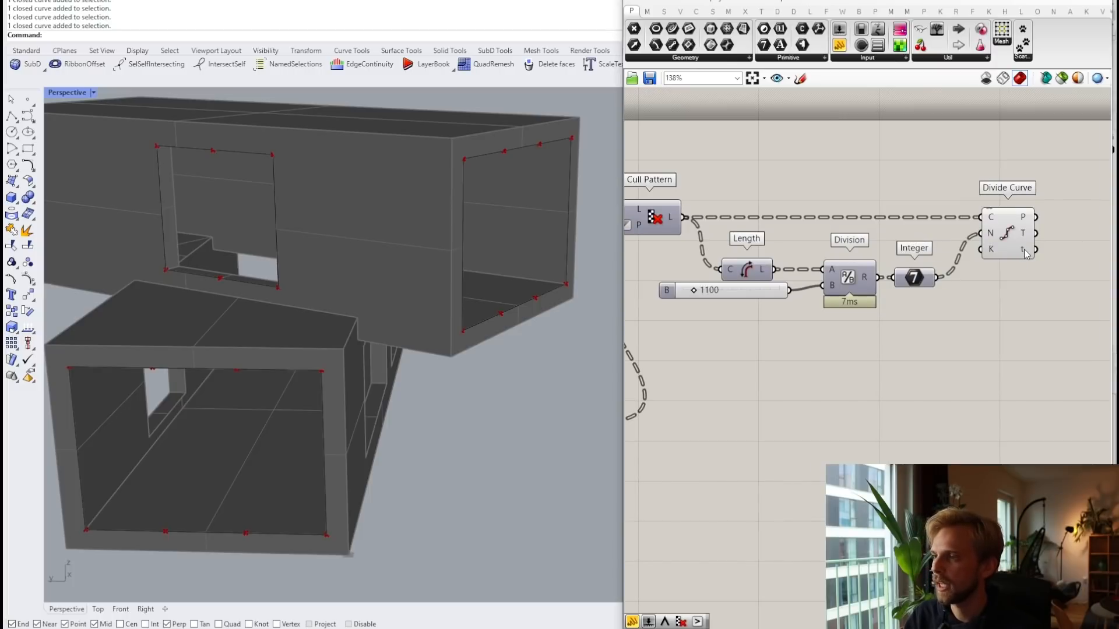
{"action": "mouse_move", "coordinate": [1026, 254]}
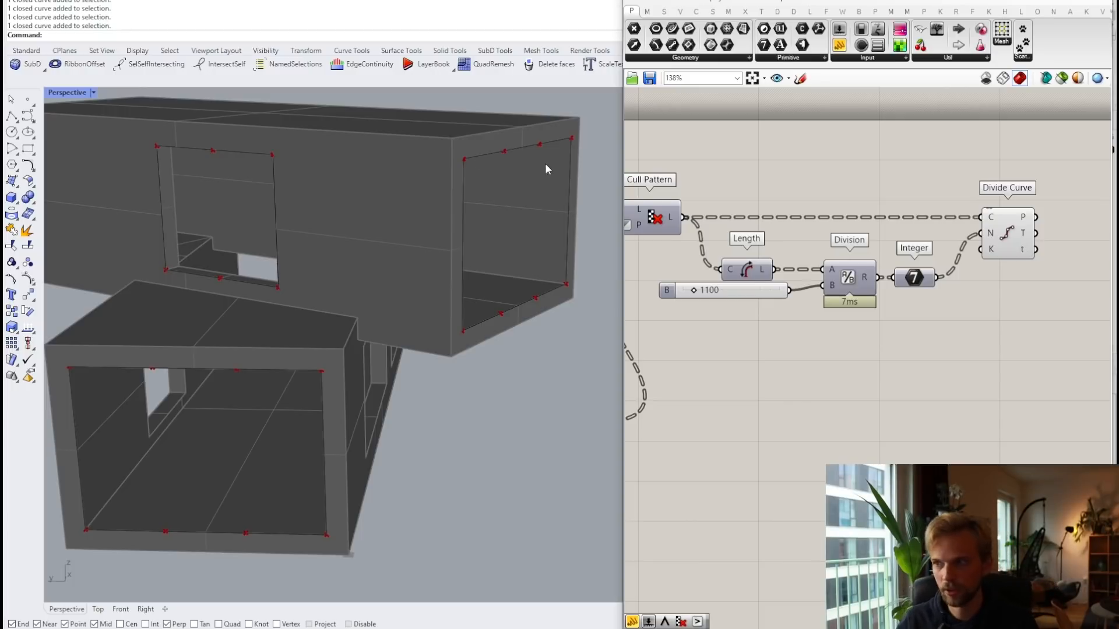
{"action": "scroll", "coordinate": [445, 163], "scroll_direction": "up", "scroll_amount": 5}
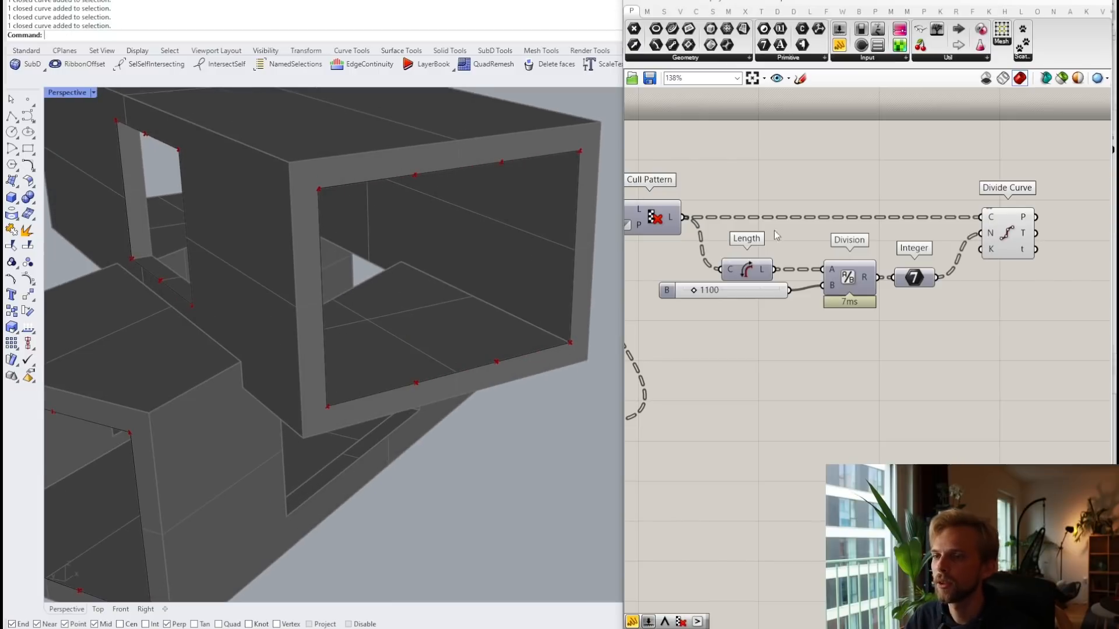
Step: Move the five division components down and right to tidy the layout
{"action": "left_click_drag", "start_coordinate": [1083, 371], "coordinate": [636, 157]}
{"action": "left_click", "coordinate": [1086, 377]}
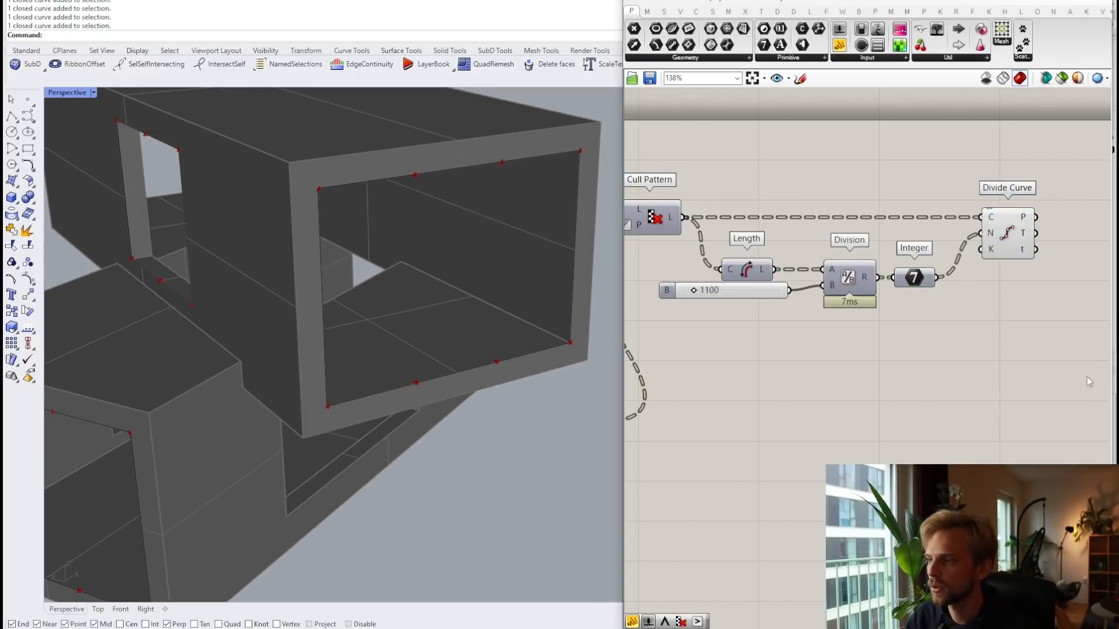
{"action": "left_click_drag", "start_coordinate": [1086, 376], "coordinate": [735, 157]}
{"action": "left_click_drag", "start_coordinate": [1019, 244], "coordinate": [1033, 299]}
{"action": "left_click", "coordinate": [962, 208]}
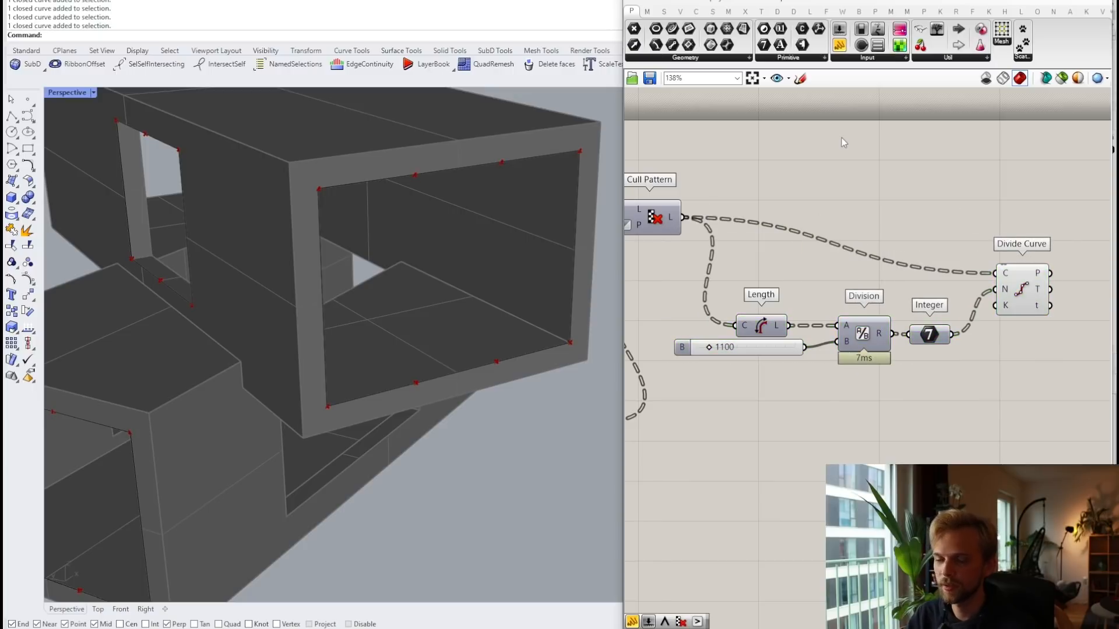
{"action": "double_click", "coordinate": [884, 134]}
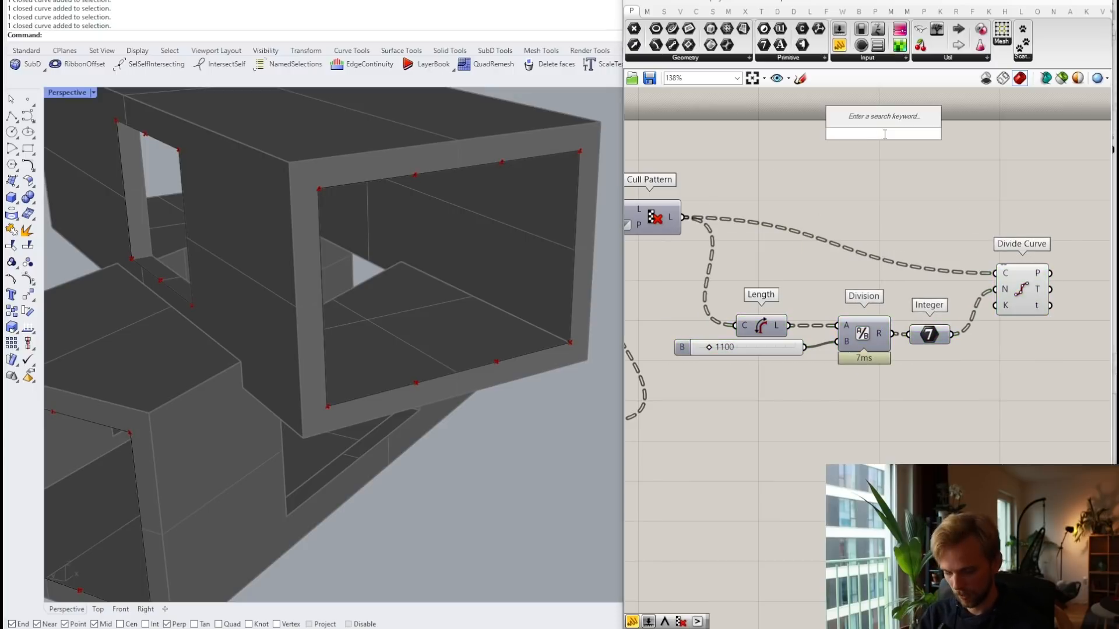
Step: Add a Shatter component fed by Cull Pattern's L edges and Divide Curve's t parameters
{"action": "type", "text": "shatter"}
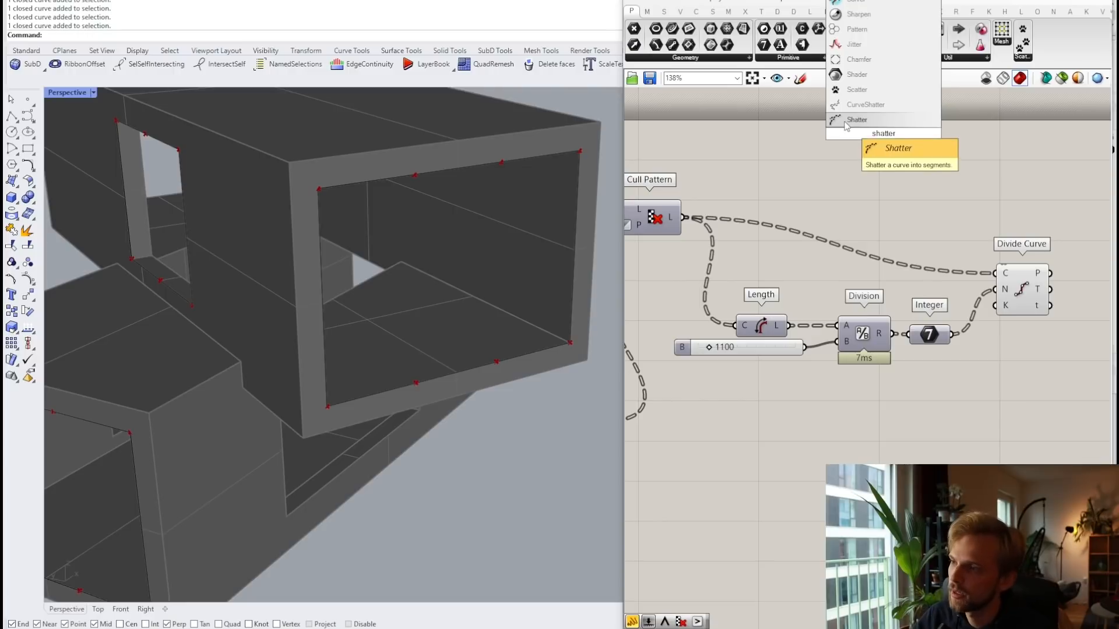
{"action": "left_click", "coordinate": [855, 120]}
{"action": "left_click_drag", "start_coordinate": [883, 133], "coordinate": [889, 198]}
{"action": "left_click_drag", "start_coordinate": [686, 217], "coordinate": [1032, 219]}
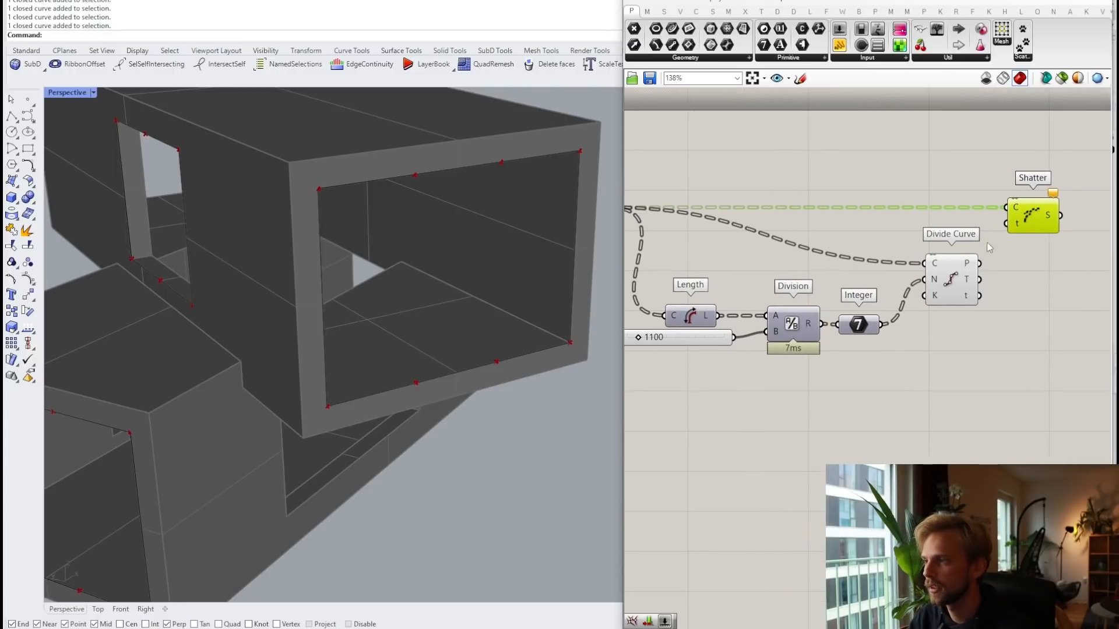
{"action": "left_click_drag", "start_coordinate": [980, 295], "coordinate": [1011, 232]}
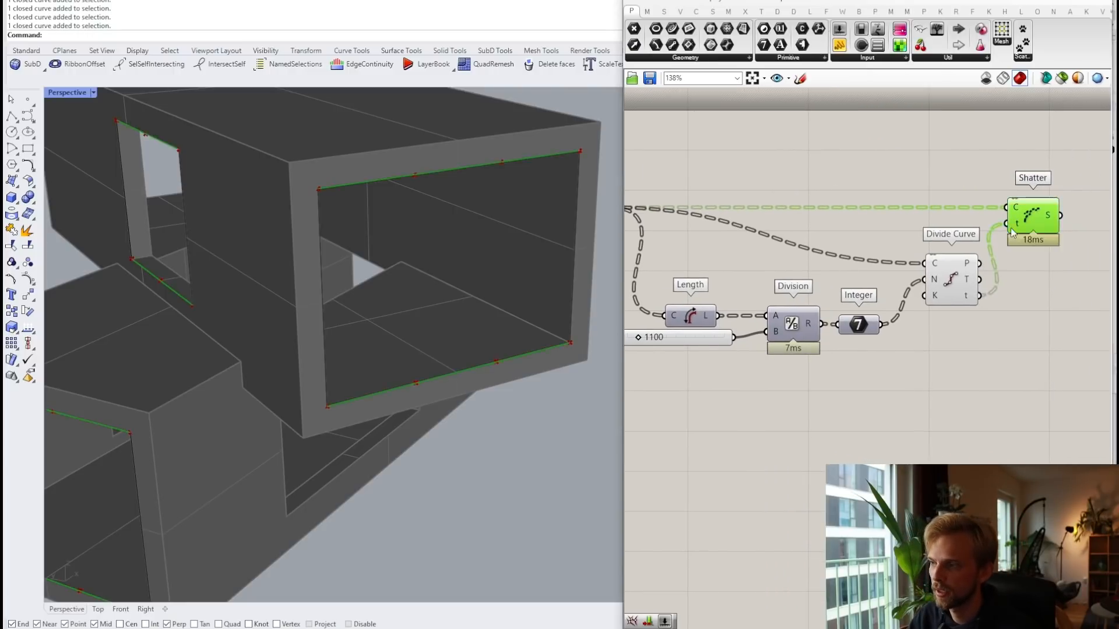
{"action": "scroll", "coordinate": [1012, 232], "scroll_direction": "down", "scroll_amount": 5}
Step: Turn off Divide Curve's preview so Shatter's 24 segments stand out
{"action": "left_click", "coordinate": [874, 193]}
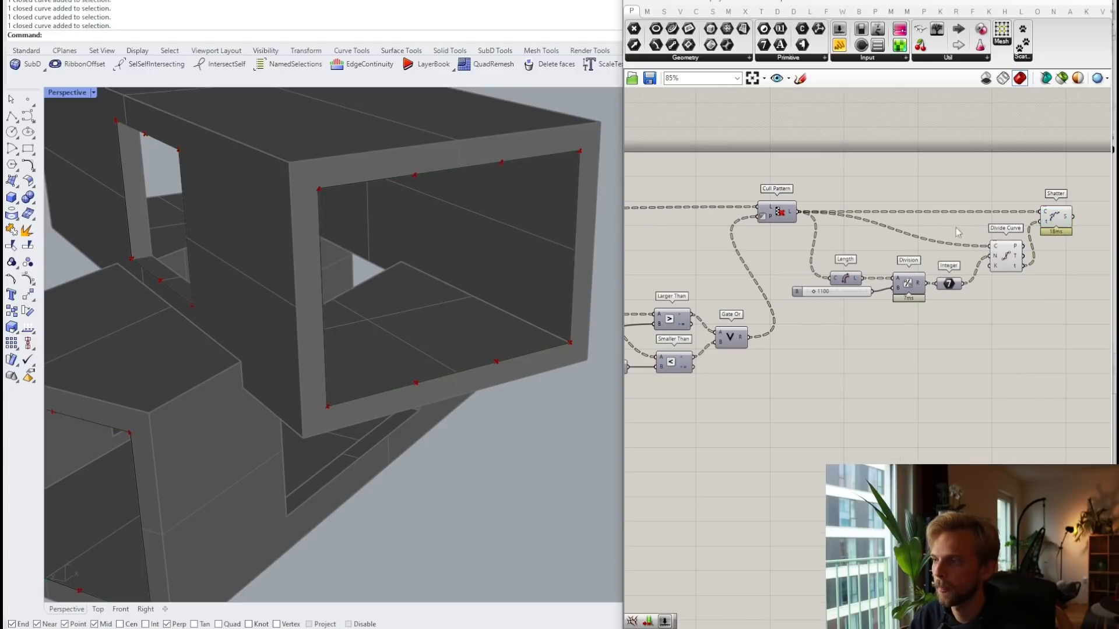
{"action": "left_click_drag", "start_coordinate": [978, 315], "coordinate": [918, 232]}
{"action": "left_click_drag", "start_coordinate": [1030, 284], "coordinate": [972, 229]}
{"action": "middle_click", "coordinate": [972, 229]}
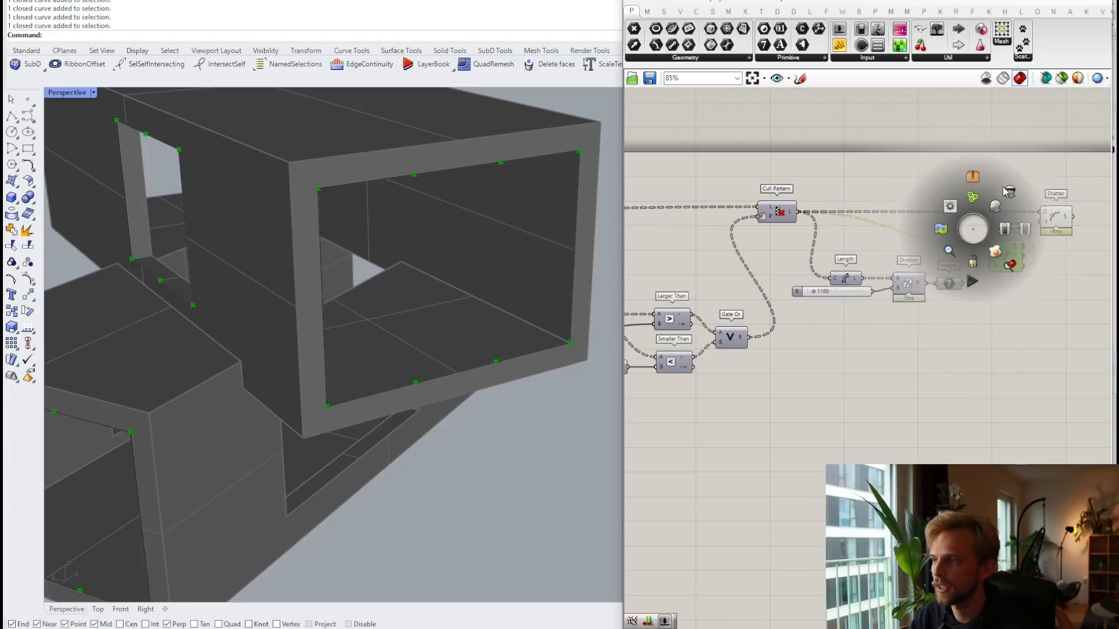
{"action": "left_click", "coordinate": [1011, 193]}
{"action": "right_click_drag", "start_coordinate": [1065, 203], "coordinate": [999, 190]}
{"action": "left_click", "coordinate": [999, 204]}
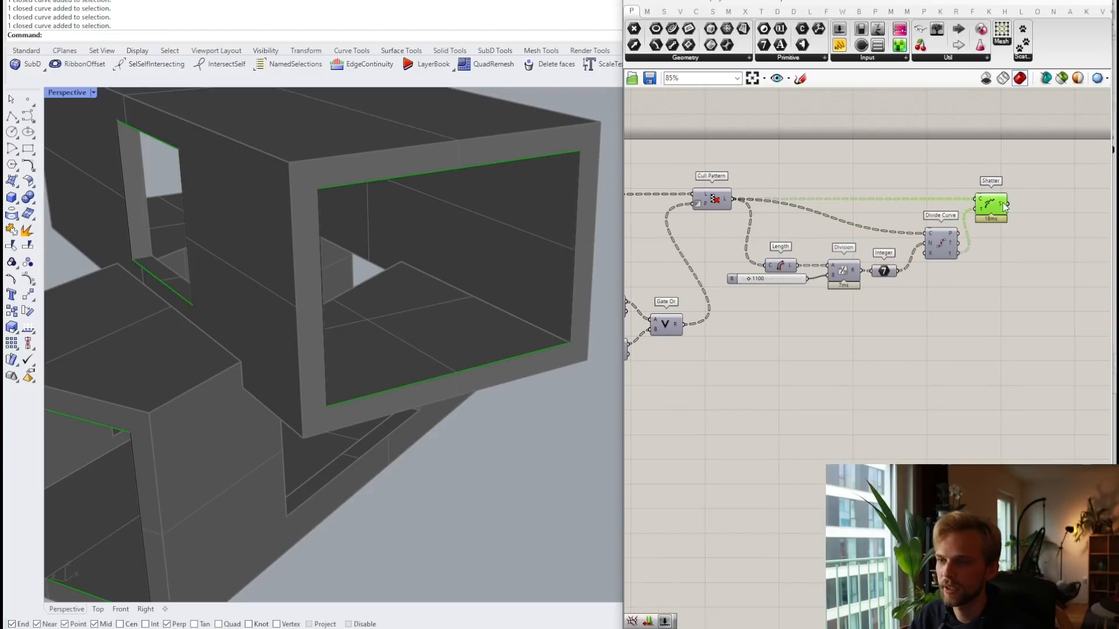
{"action": "mouse_move", "coordinate": [1003, 203]}
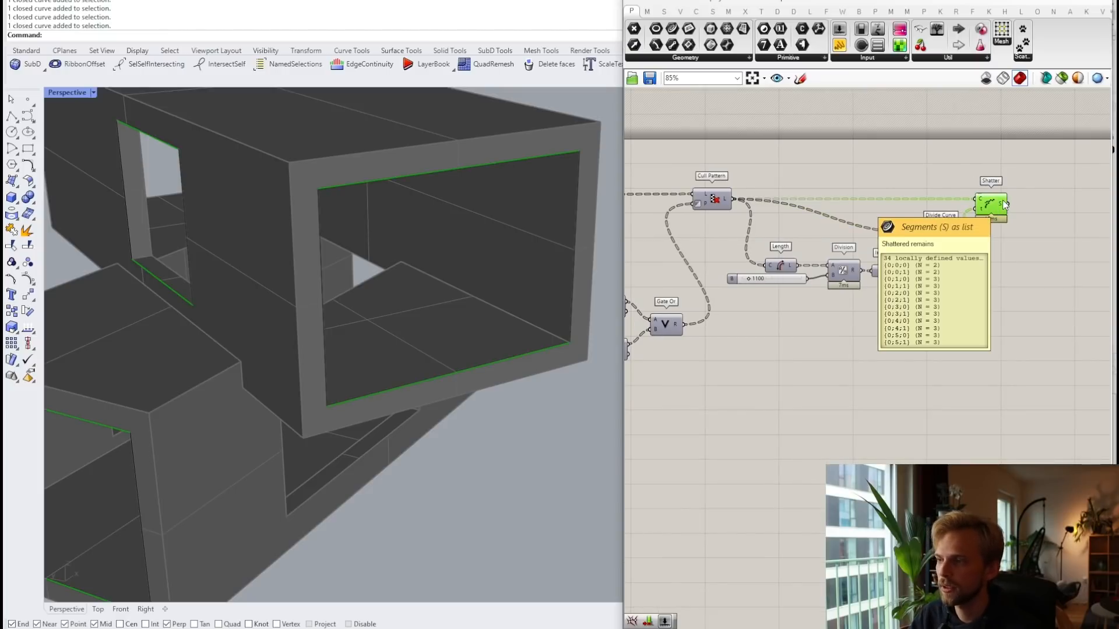
Step: Add a Panel and wire Shatter's S output into it
{"action": "double_click", "coordinate": [1001, 309]}
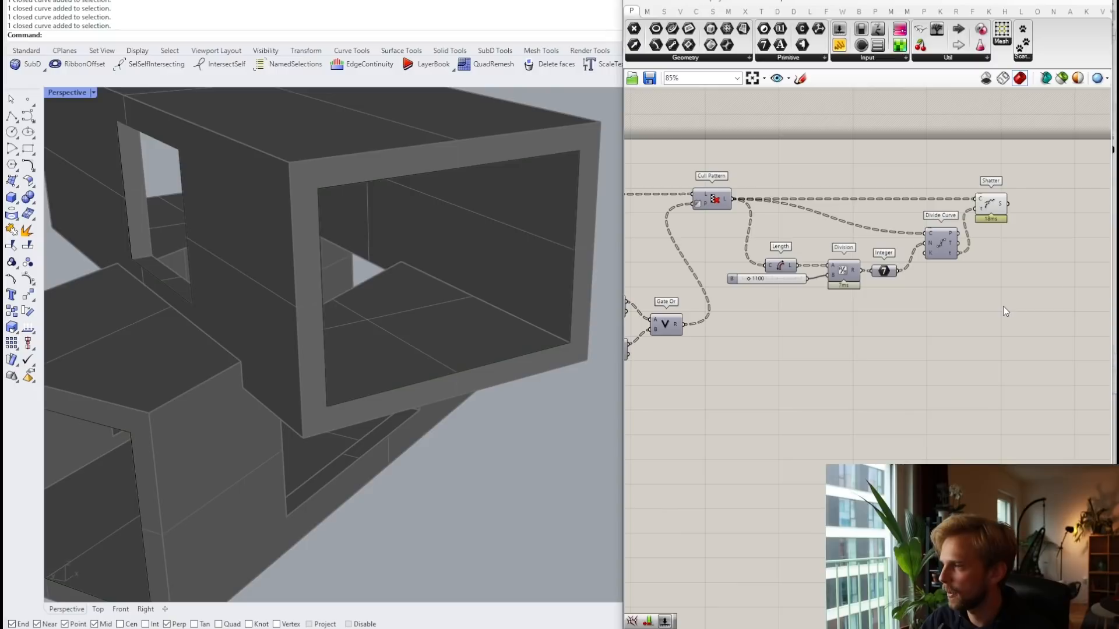
{"action": "type", "text": "panel"}
{"action": "key", "text": "Return"}
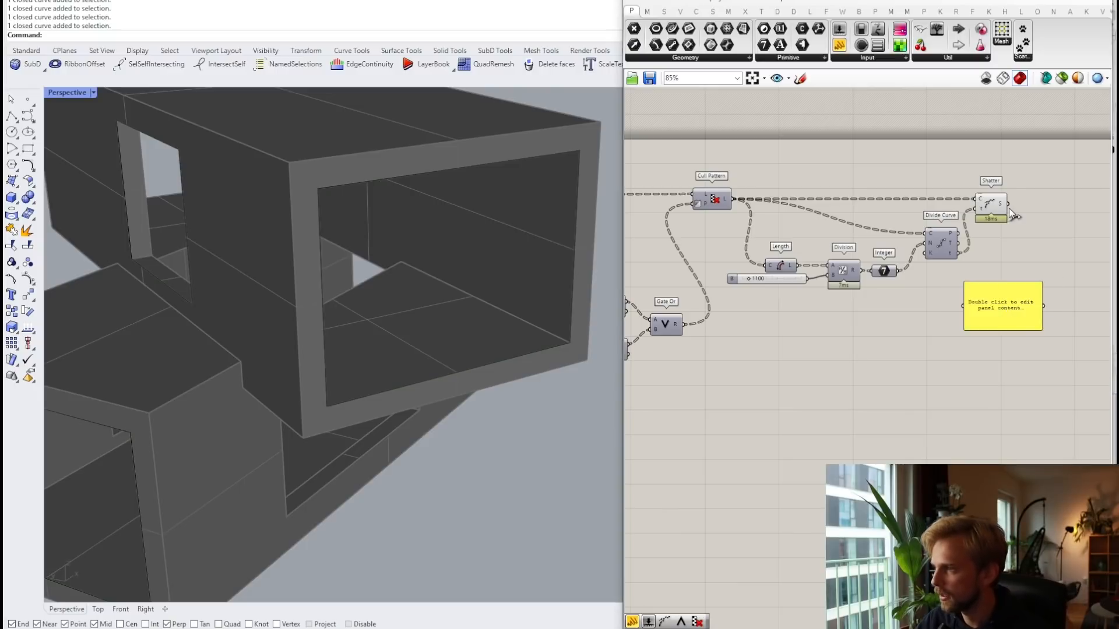
{"action": "left_click_drag", "start_coordinate": [1007, 204], "coordinate": [963, 305]}
Step: Move the panel below Shatter and stretch it to reveal branches like {0;0;0} and {0;1;0}
{"action": "right_click_drag", "start_coordinate": [998, 303], "coordinate": [865, 298]}
{"action": "left_click_drag", "start_coordinate": [871, 296], "coordinate": [919, 317]}
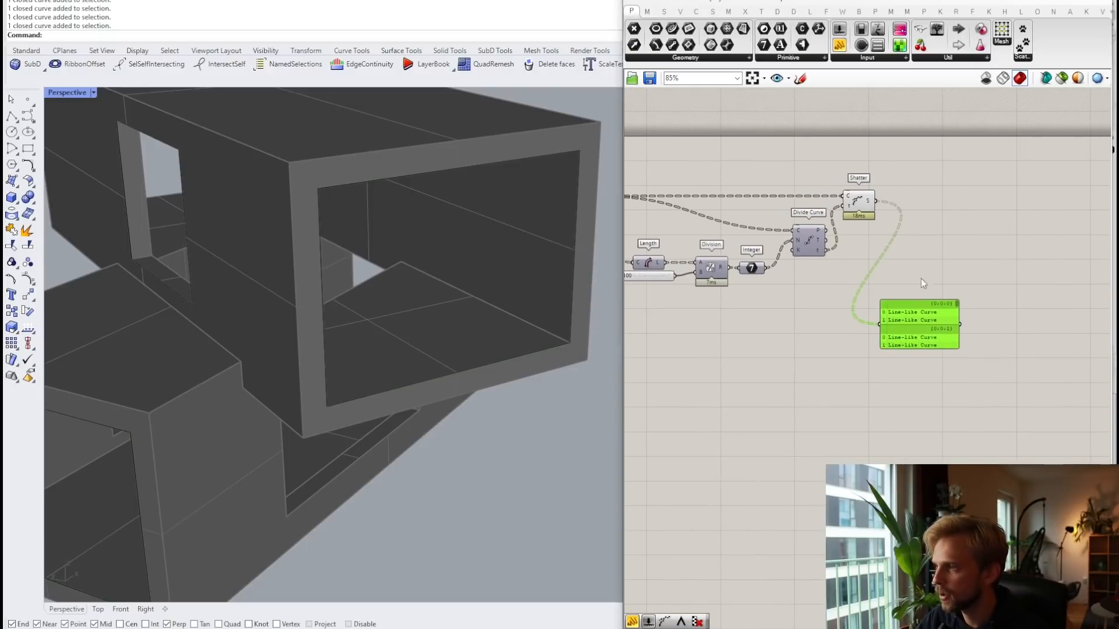
{"action": "scroll", "coordinate": [923, 332], "scroll_direction": "up", "scroll_amount": 3}
{"action": "left_click_drag", "start_coordinate": [927, 360], "coordinate": [927, 594]}
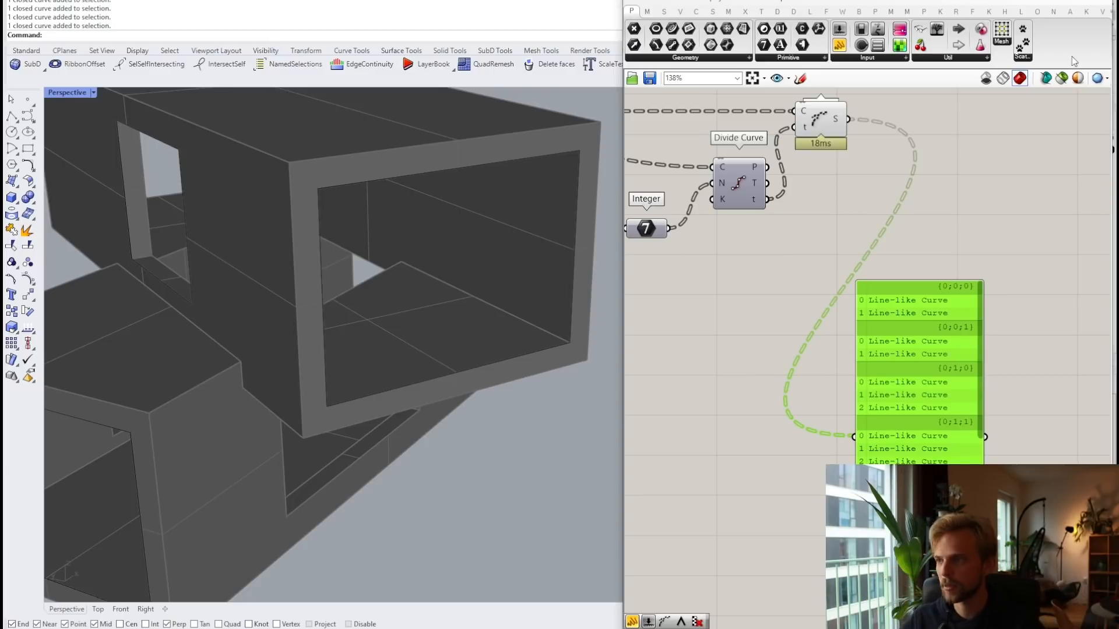
{"action": "right_click_drag", "start_coordinate": [972, 130], "coordinate": [971, 200]}
{"action": "left_click", "coordinate": [882, 58]}
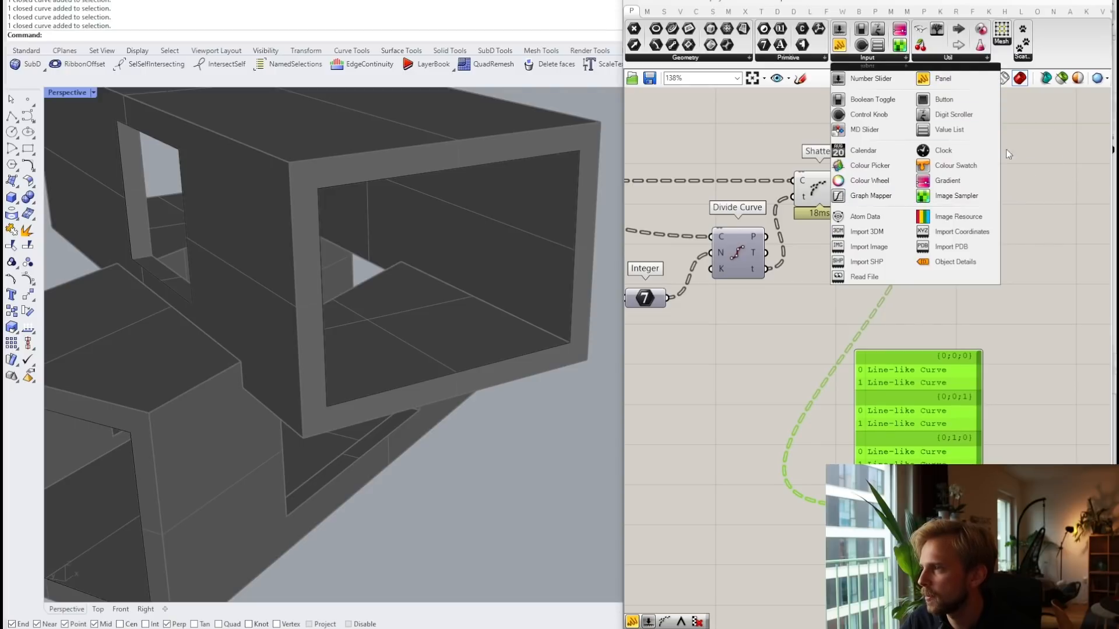
Step: Place a Param Viewer from Params > Util, wired to Shatter's S output, showing its tree diagram
{"action": "left_click", "coordinate": [943, 56]}
{"action": "left_click", "coordinate": [986, 79]}
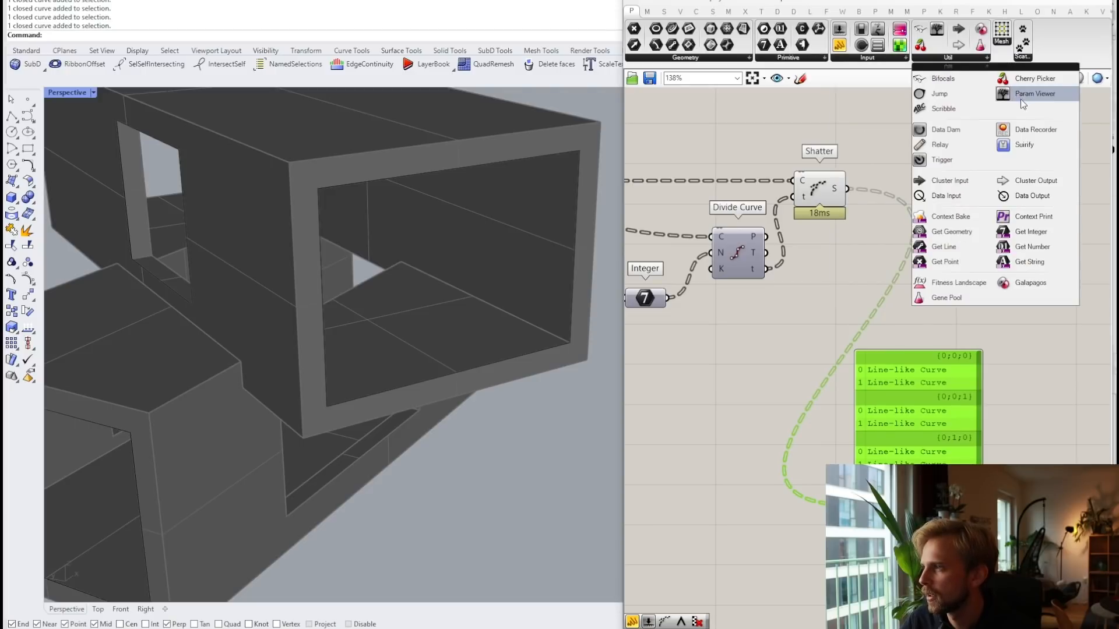
{"action": "left_click", "coordinate": [940, 162]}
{"action": "left_click_drag", "start_coordinate": [847, 189], "coordinate": [858, 157]}
{"action": "double_click", "coordinate": [922, 163]}
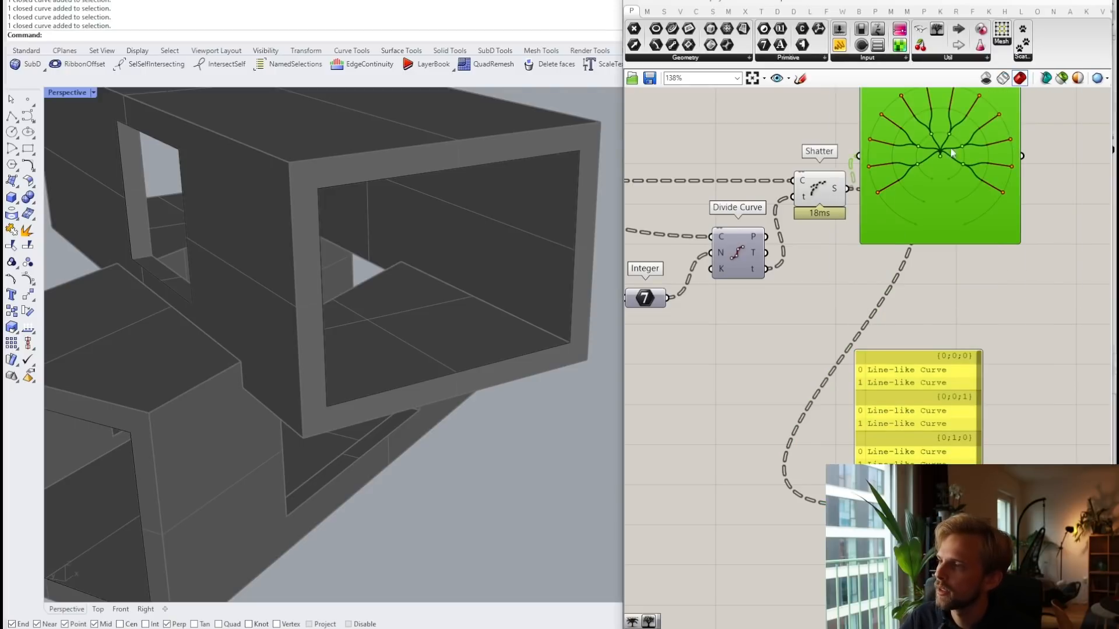
Step: Reposition the Param Viewer and bring the Cull Pattern component into view
{"action": "right_click_drag", "start_coordinate": [934, 166], "coordinate": [889, 274]}
{"action": "left_click_drag", "start_coordinate": [889, 274], "coordinate": [974, 274]}
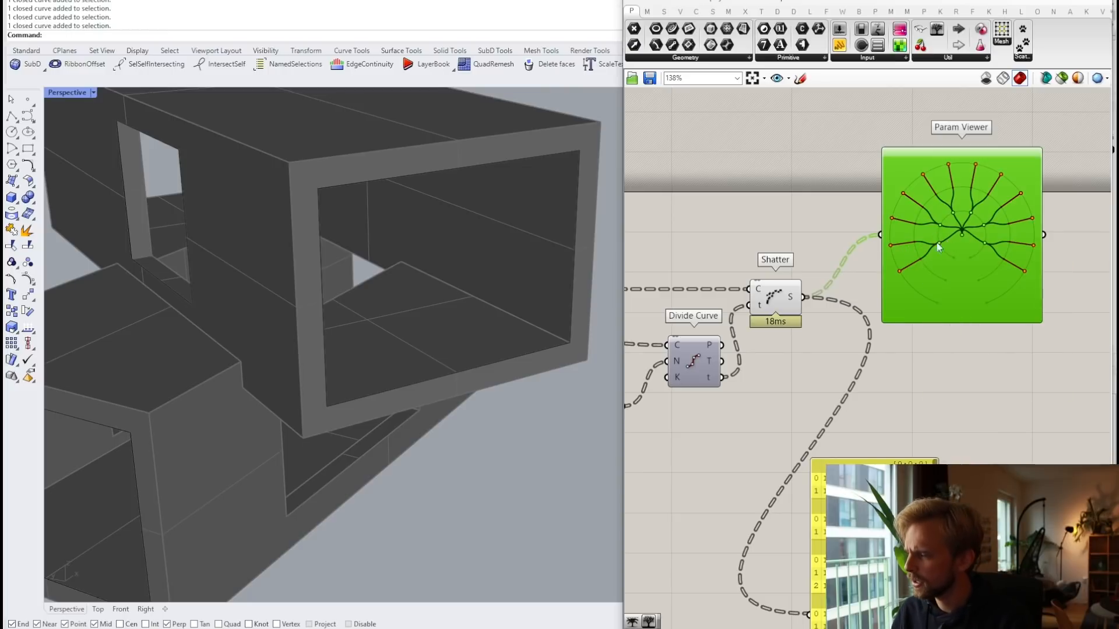
{"action": "mouse_move", "coordinate": [796, 299]}
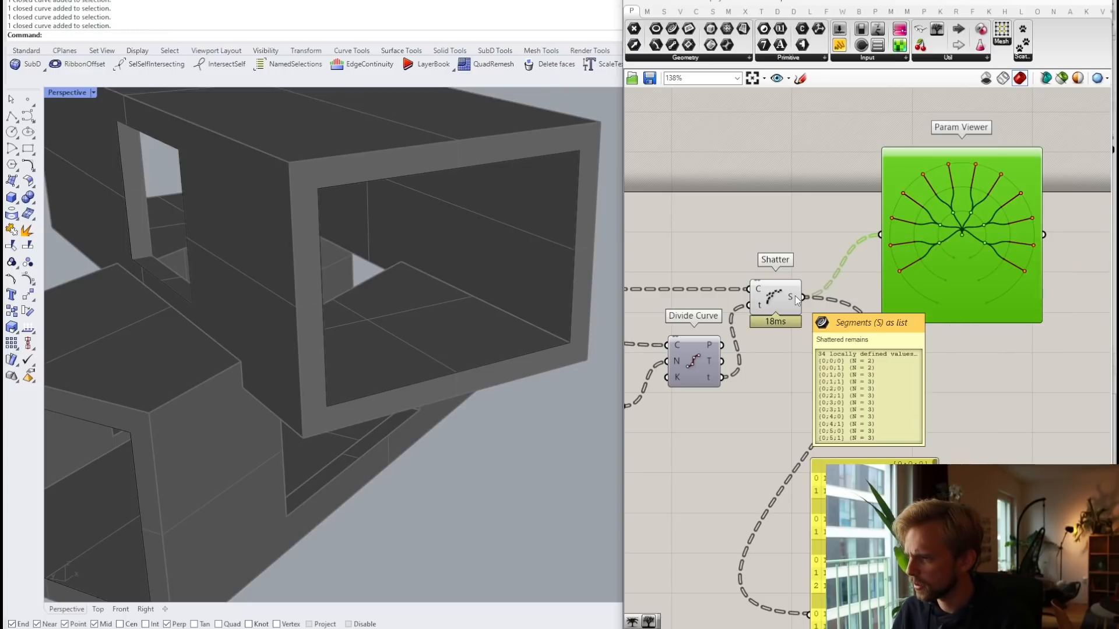
{"action": "scroll", "coordinate": [864, 302], "scroll_direction": "down", "scroll_amount": 3}
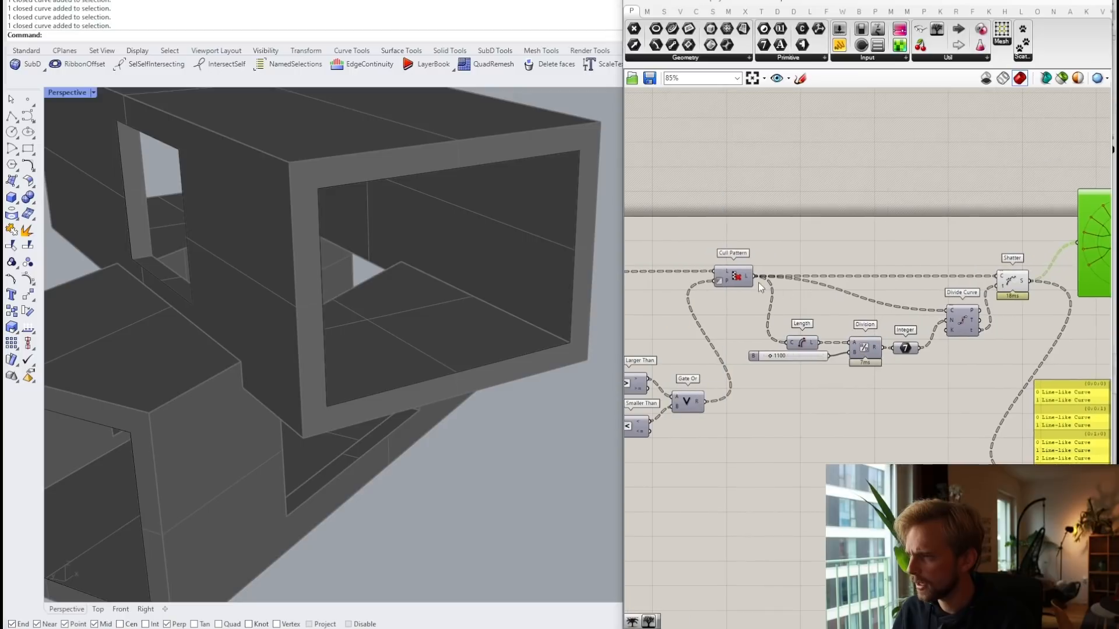
{"action": "right_click_drag", "start_coordinate": [901, 281], "coordinate": [711, 281]}
{"action": "scroll", "coordinate": [924, 242], "scroll_direction": "up", "scroll_amount": 1}
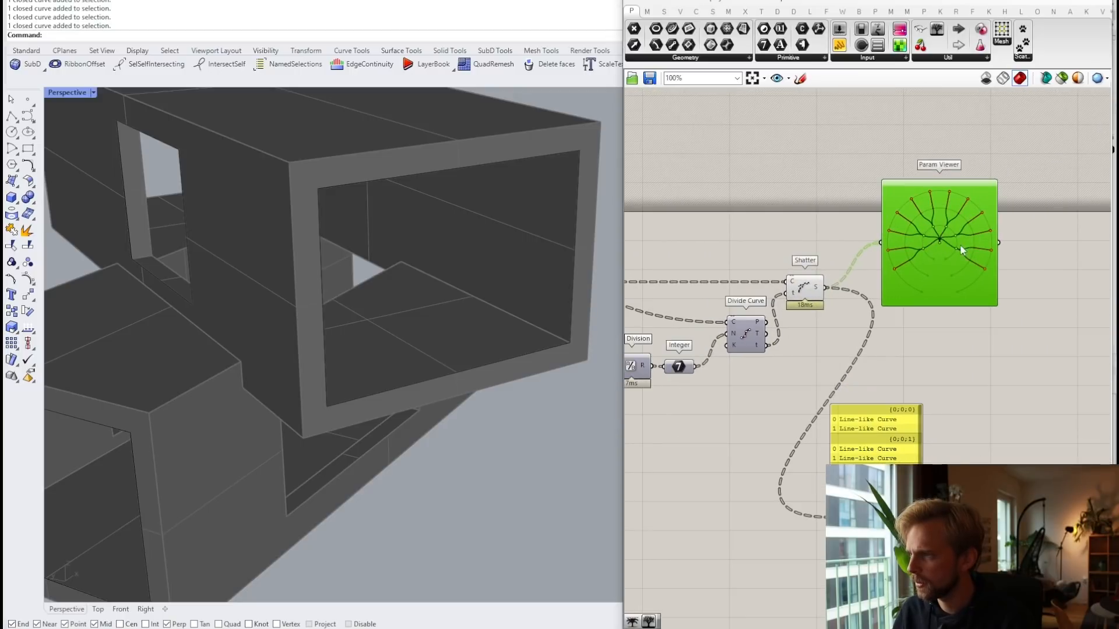
{"action": "scroll", "coordinate": [901, 257], "scroll_direction": "down", "scroll_amount": 1}
{"action": "right_click_drag", "start_coordinate": [890, 257], "coordinate": [1023, 226]}
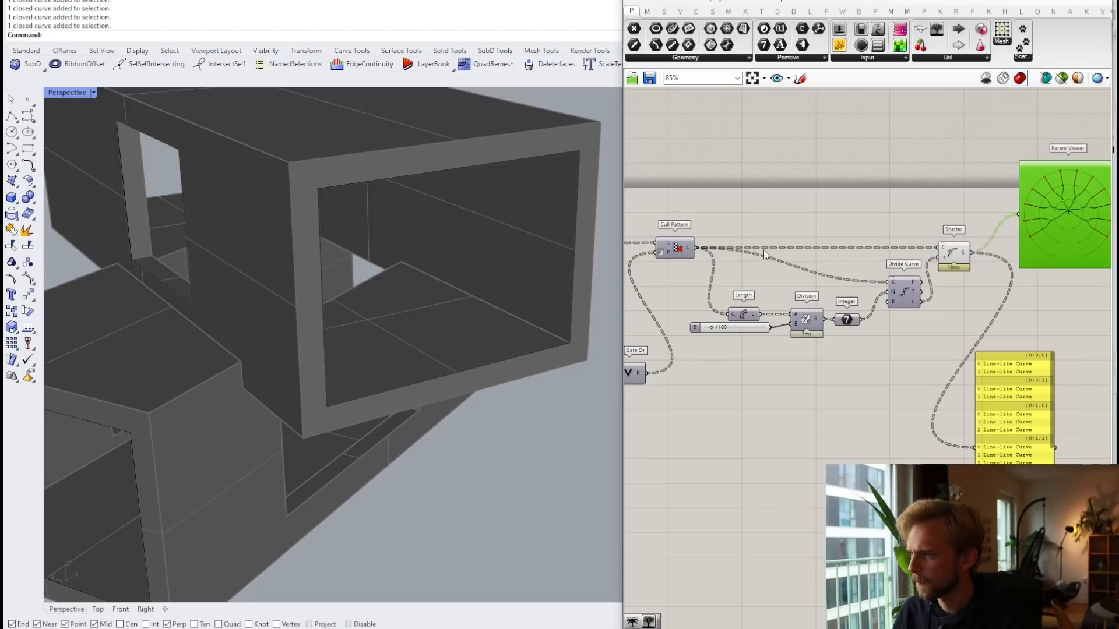
Step: Apply Simplify to Cull Pattern's L output to shorten the data paths
{"action": "right_click", "coordinate": [690, 251]}
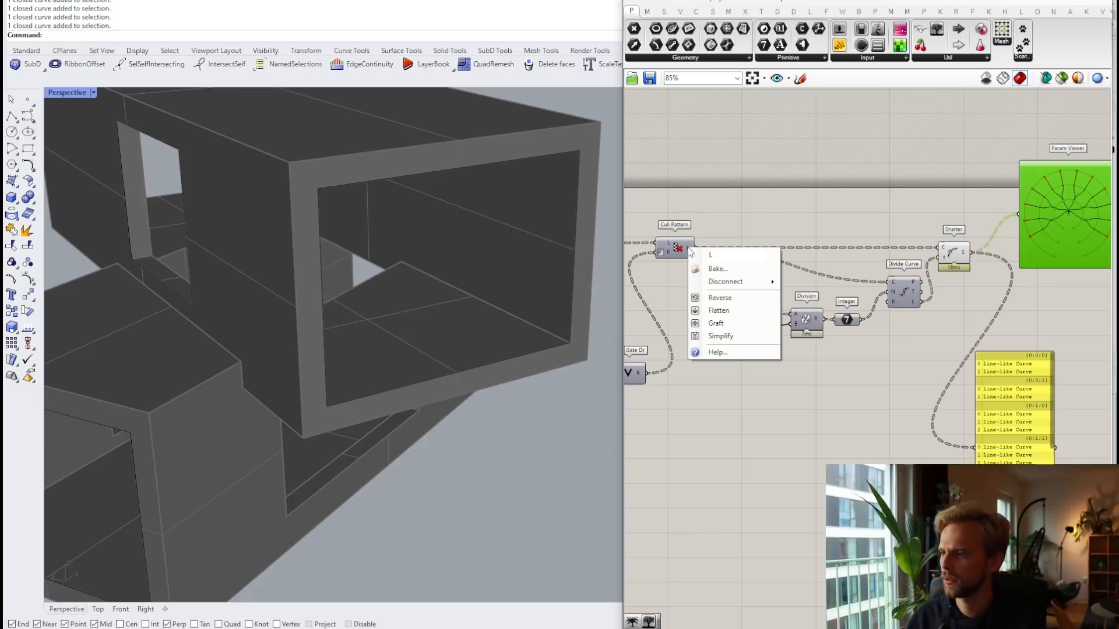
{"action": "left_click", "coordinate": [720, 336]}
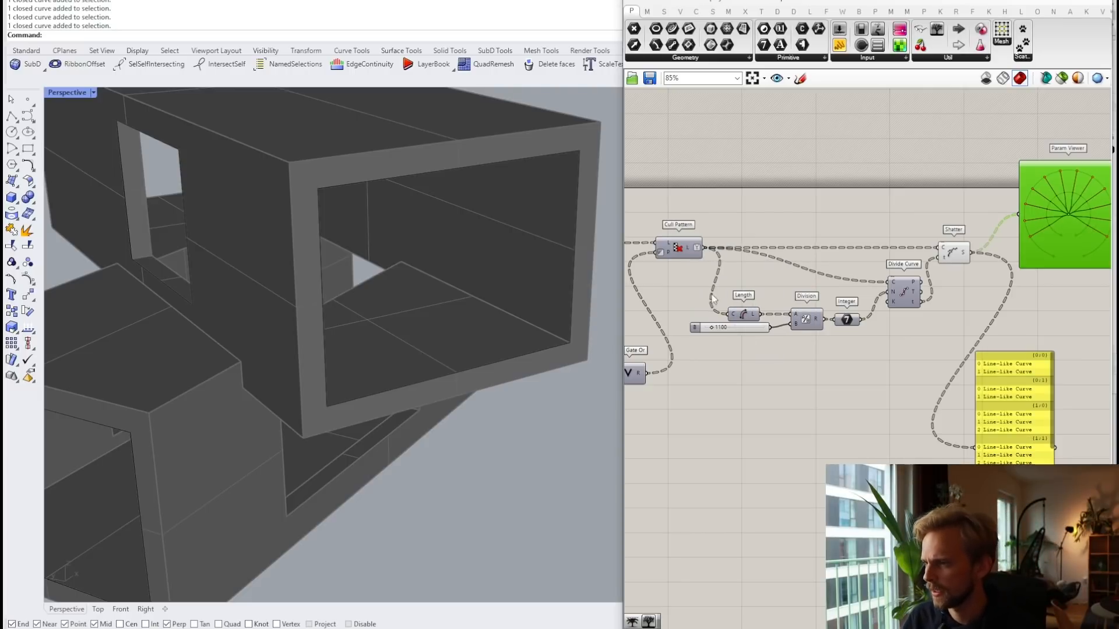
{"action": "right_click", "coordinate": [689, 251]}
{"action": "scroll", "coordinate": [699, 256], "scroll_direction": "up", "scroll_amount": 3}
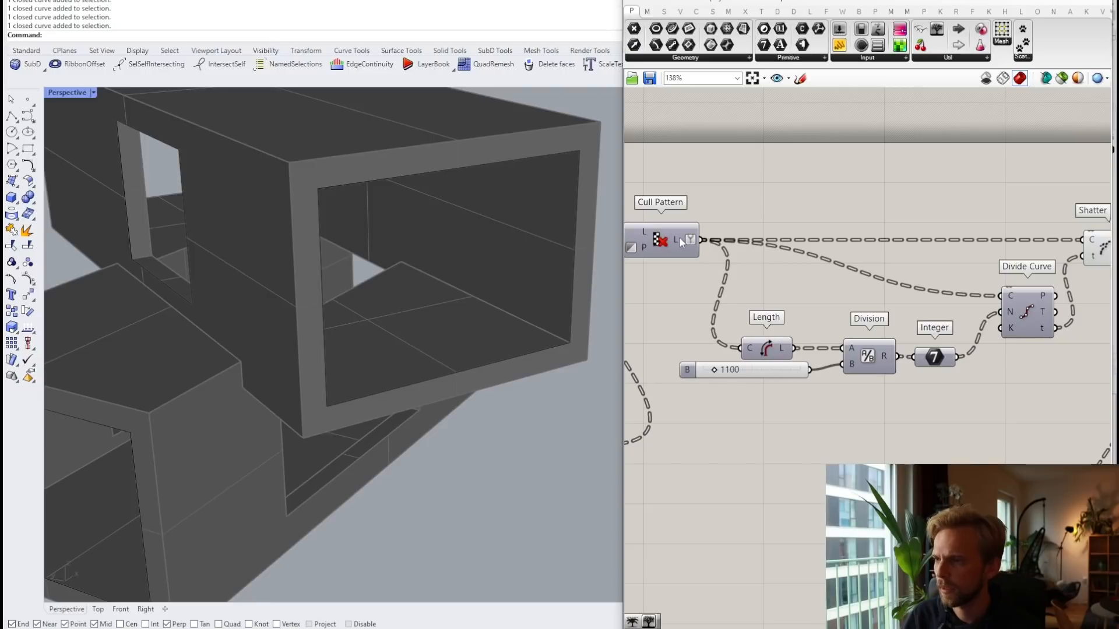
{"action": "mouse_move", "coordinate": [680, 238]}
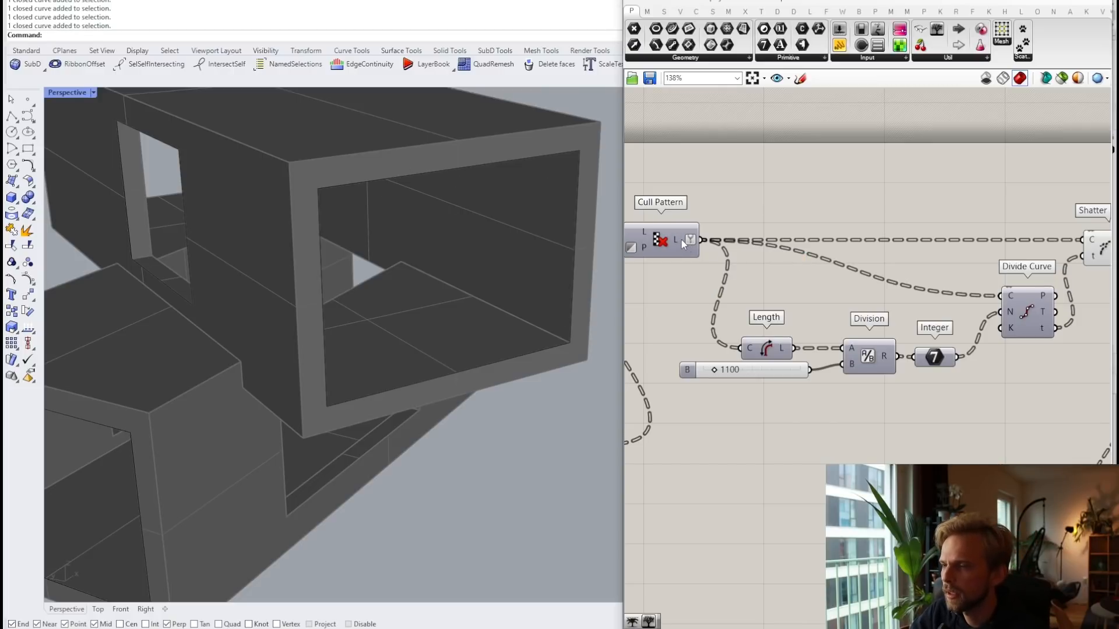
{"action": "scroll", "coordinate": [681, 240], "scroll_direction": "down", "scroll_amount": 3}
Step: Move the Param Viewer up beside Shatter
{"action": "right_click_drag", "start_coordinate": [1040, 233], "coordinate": [945, 231]}
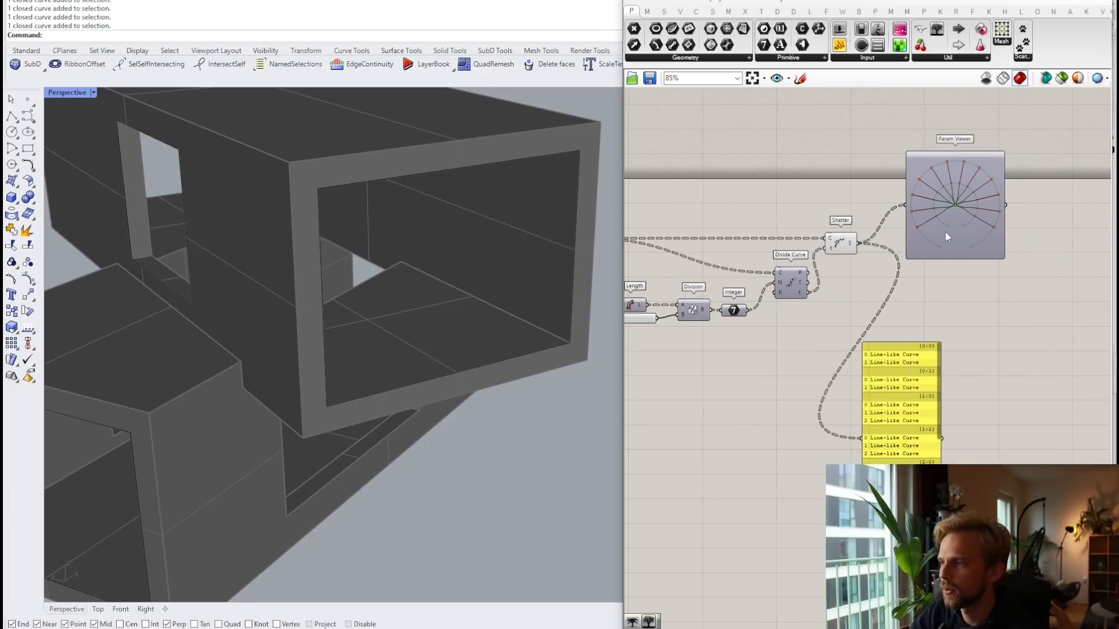
{"action": "left_click_drag", "start_coordinate": [945, 231], "coordinate": [1010, 194]}
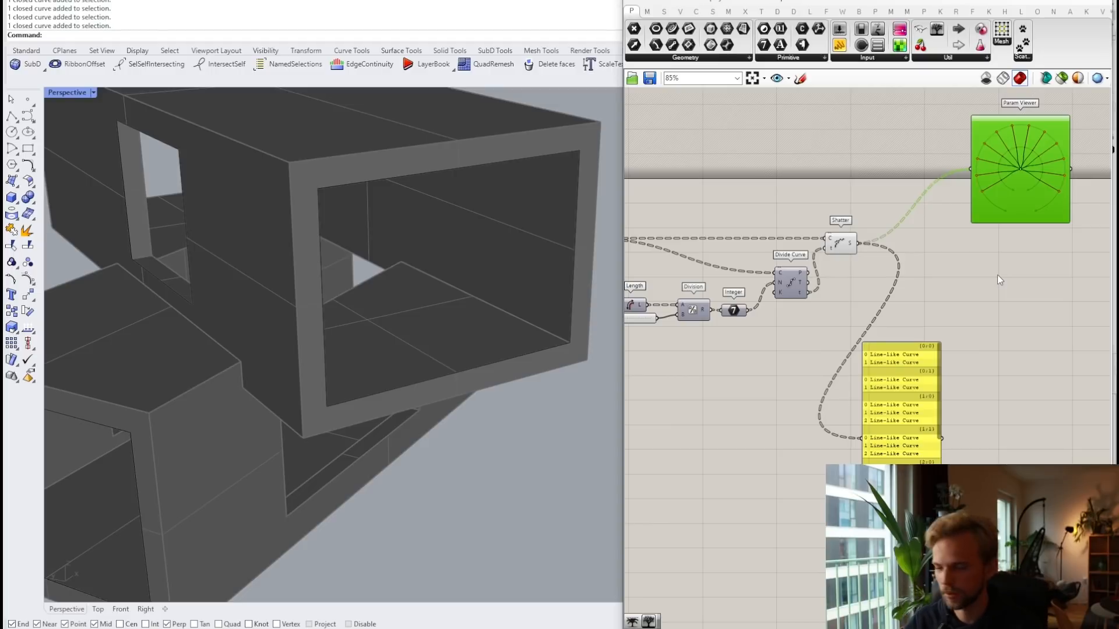
{"action": "left_click_drag", "start_coordinate": [1025, 179], "coordinate": [972, 162]}
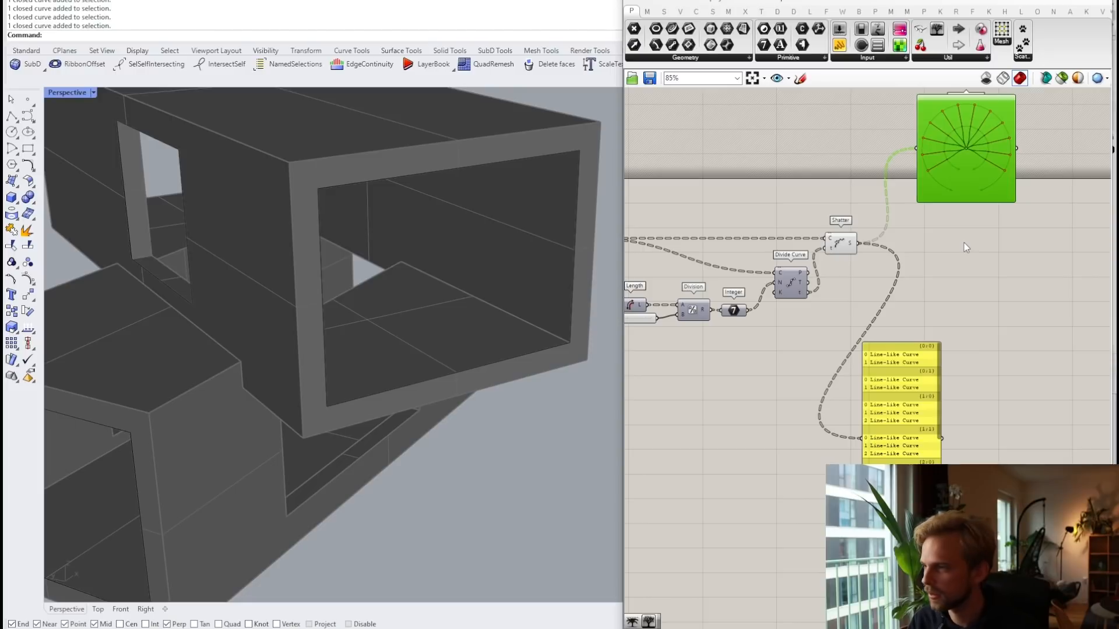
{"action": "scroll", "coordinate": [981, 219], "scroll_direction": "up", "scroll_amount": 1}
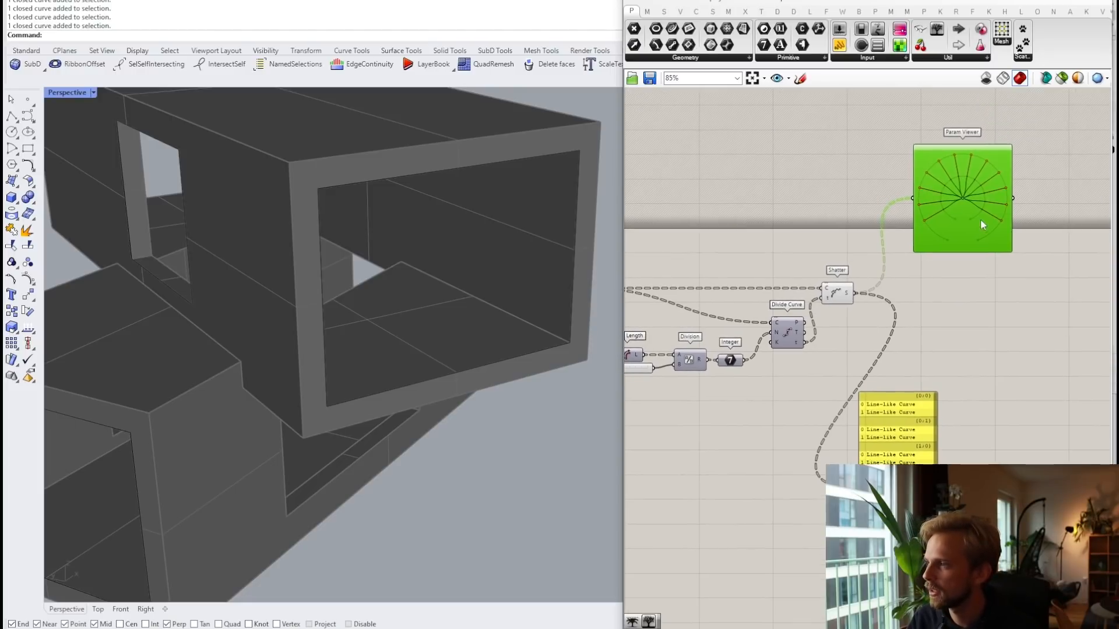
Step: Place a Path Mapper from the Sets tab's Tree dropdown beside Shatter
{"action": "double_click", "coordinate": [952, 330]}
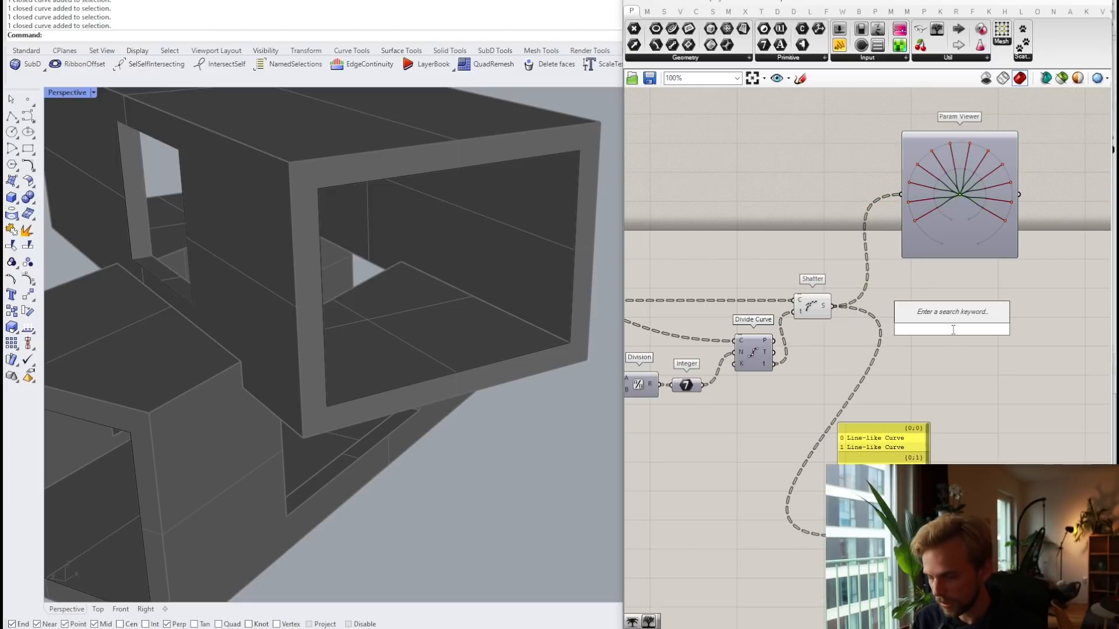
{"action": "left_click", "coordinate": [940, 58]}
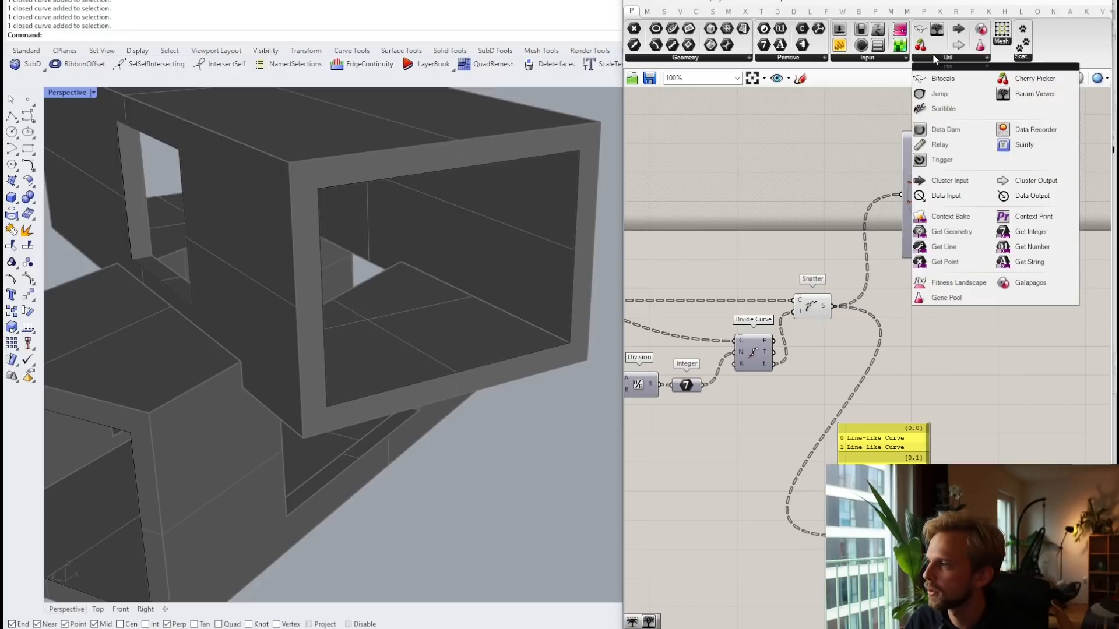
{"action": "left_click", "coordinate": [667, 11]}
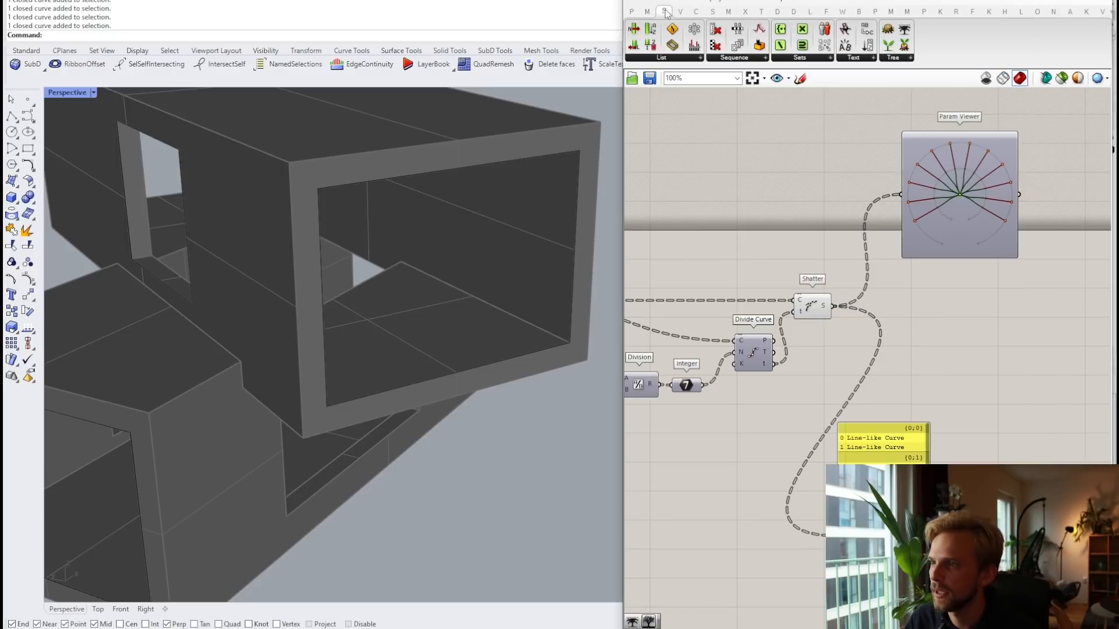
{"action": "left_click", "coordinate": [649, 12]}
{"action": "left_click", "coordinate": [674, 12]}
{"action": "left_click", "coordinate": [664, 12]}
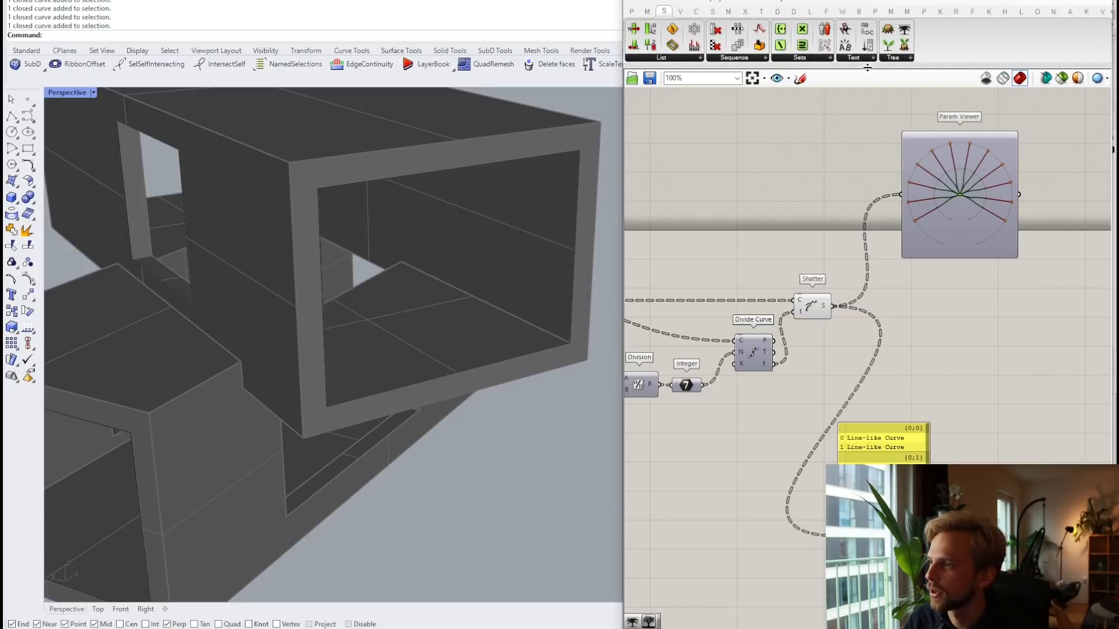
{"action": "left_click", "coordinate": [901, 58]}
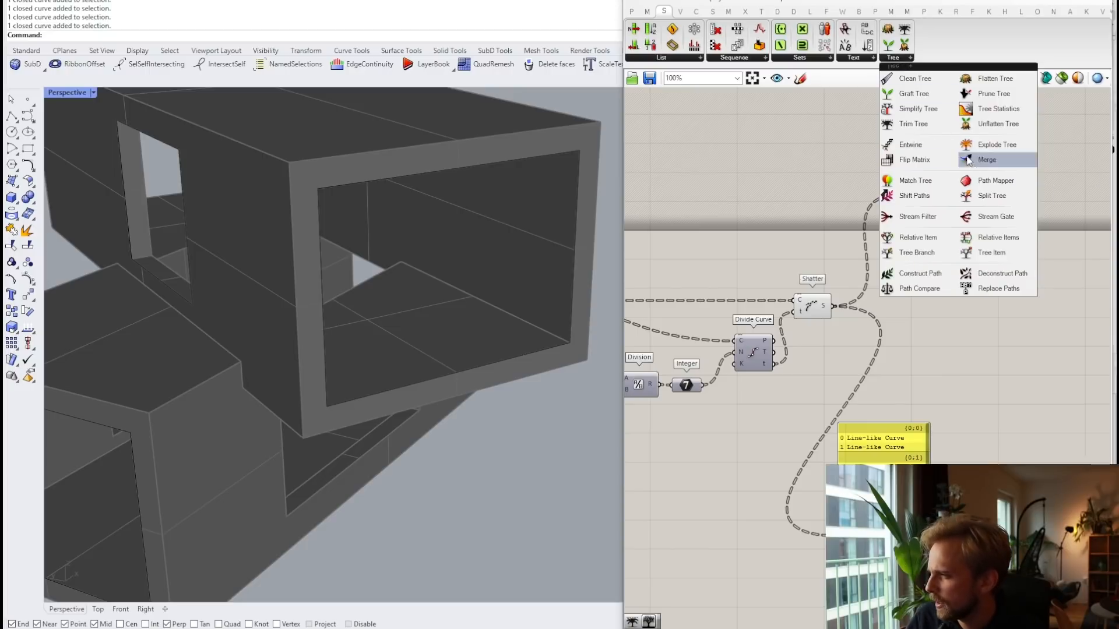
{"action": "left_click", "coordinate": [985, 186]}
{"action": "left_click", "coordinate": [912, 316]}
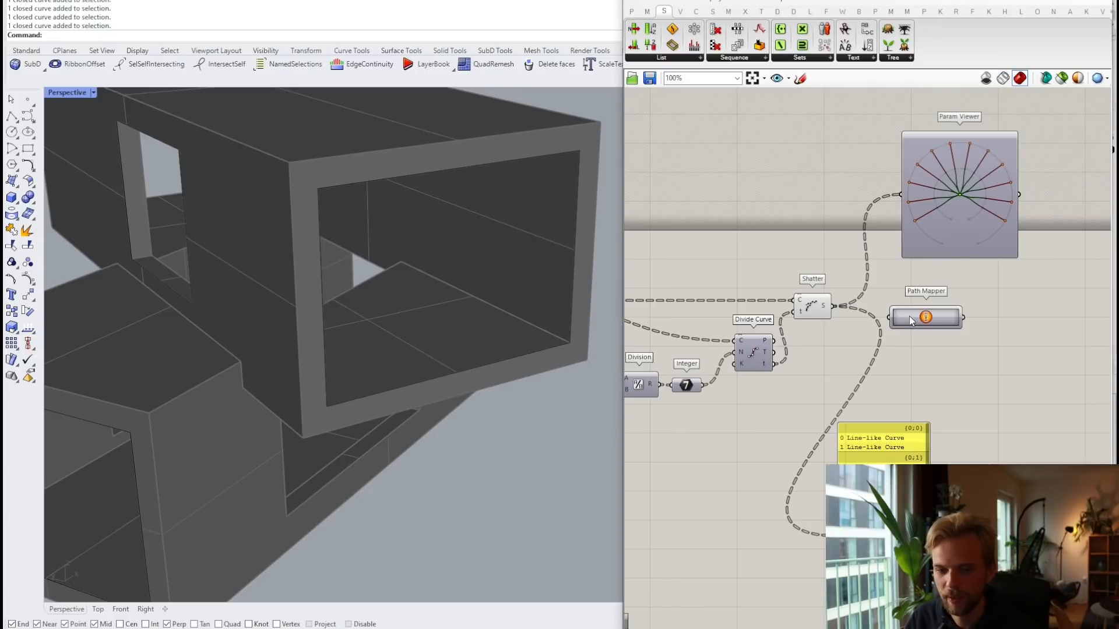
{"action": "scroll", "coordinate": [910, 316], "scroll_direction": "up", "scroll_amount": 2}
Step: Feed Shatter's S into the Path Mapper and apply Create Reverse Mapping to reverse each branch
{"action": "right_click", "coordinate": [932, 317]}
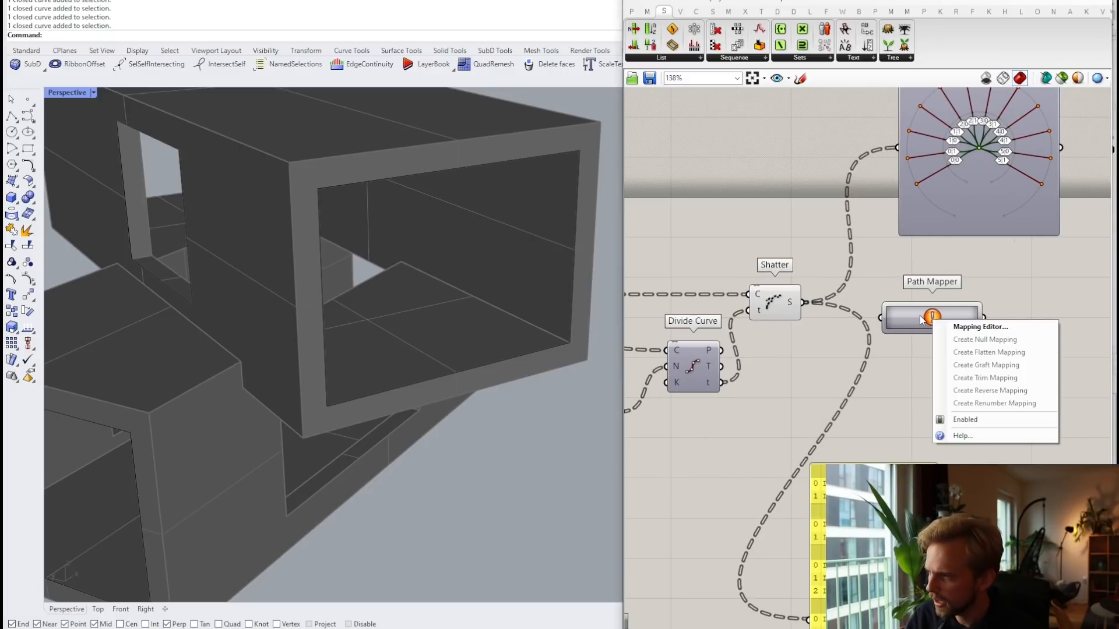
{"action": "left_click", "coordinate": [980, 327]}
{"action": "left_click", "coordinate": [1002, 415]}
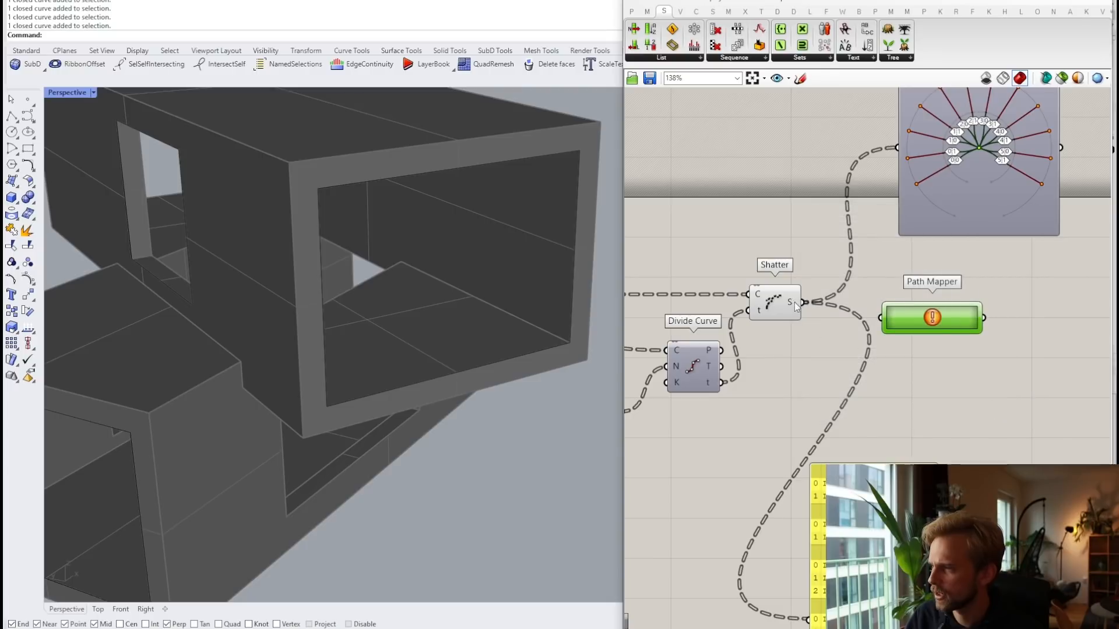
{"action": "left_click_drag", "start_coordinate": [801, 303], "coordinate": [915, 299]}
{"action": "right_click", "coordinate": [914, 300]}
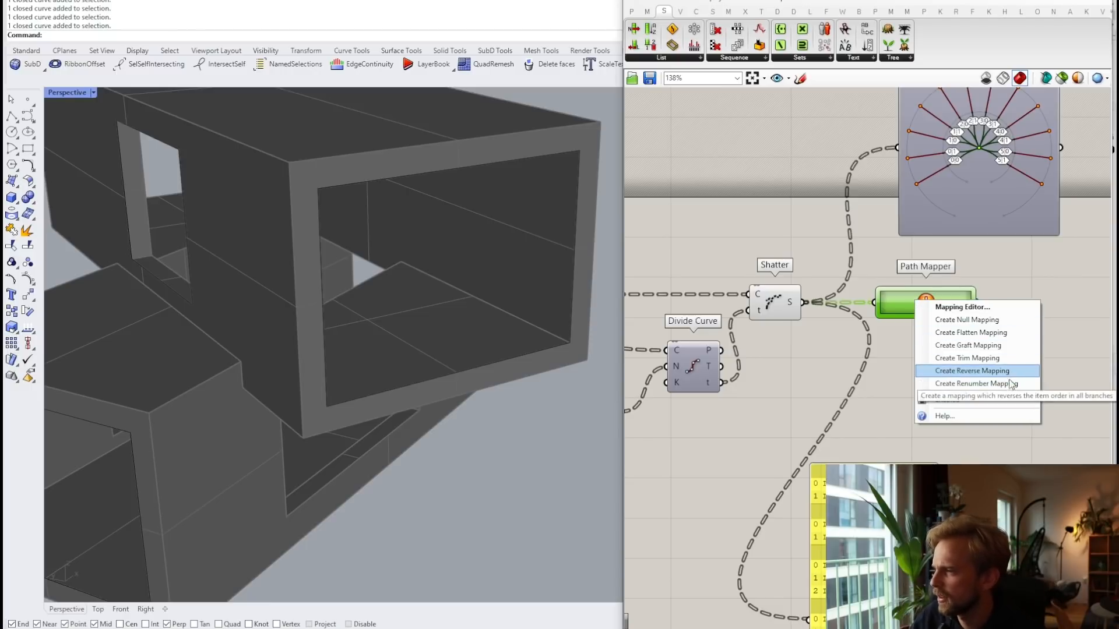
{"action": "left_click", "coordinate": [991, 371]}
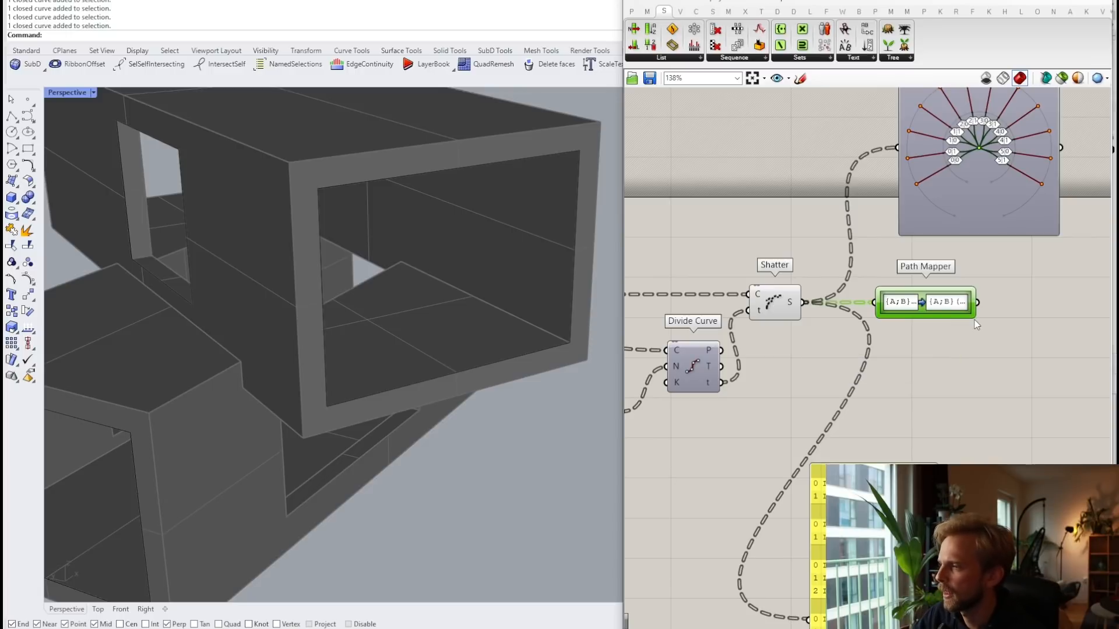
Step: Widen the Path Mapper to show {A;B}(item_count - 1 - i) and place the data panel beneath it
{"action": "left_click_drag", "start_coordinate": [977, 315], "coordinate": [1104, 315]}
{"action": "right_click_drag", "start_coordinate": [986, 309], "coordinate": [927, 312]}
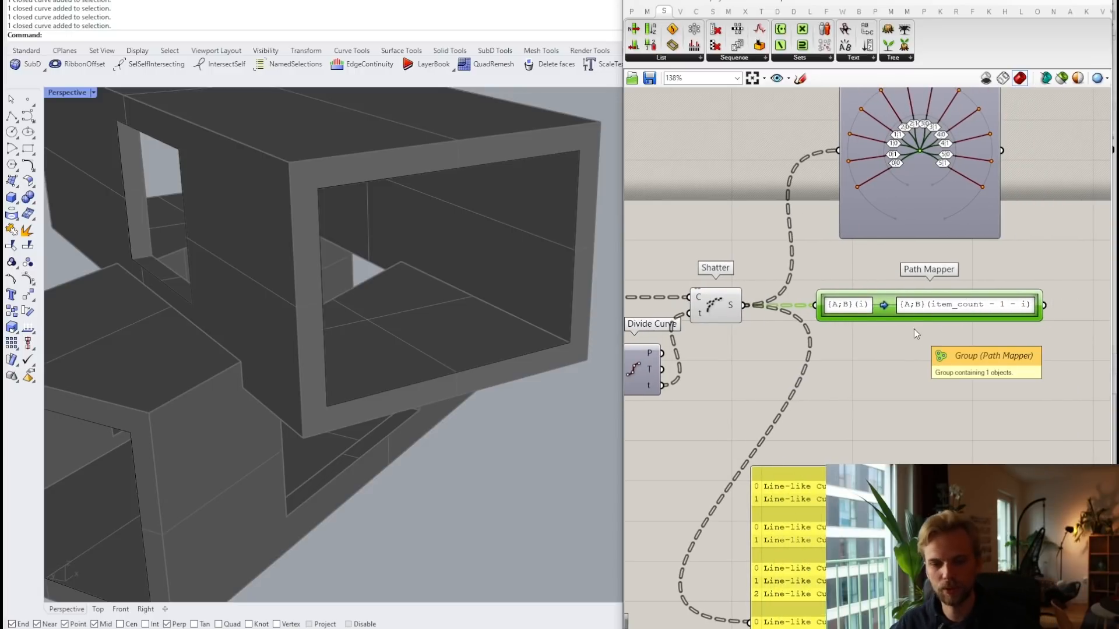
{"action": "right_click_drag", "start_coordinate": [797, 546], "coordinate": [798, 438]}
{"action": "left_click_drag", "start_coordinate": [809, 440], "coordinate": [883, 308]}
{"action": "right_click_drag", "start_coordinate": [883, 300], "coordinate": [853, 383]}
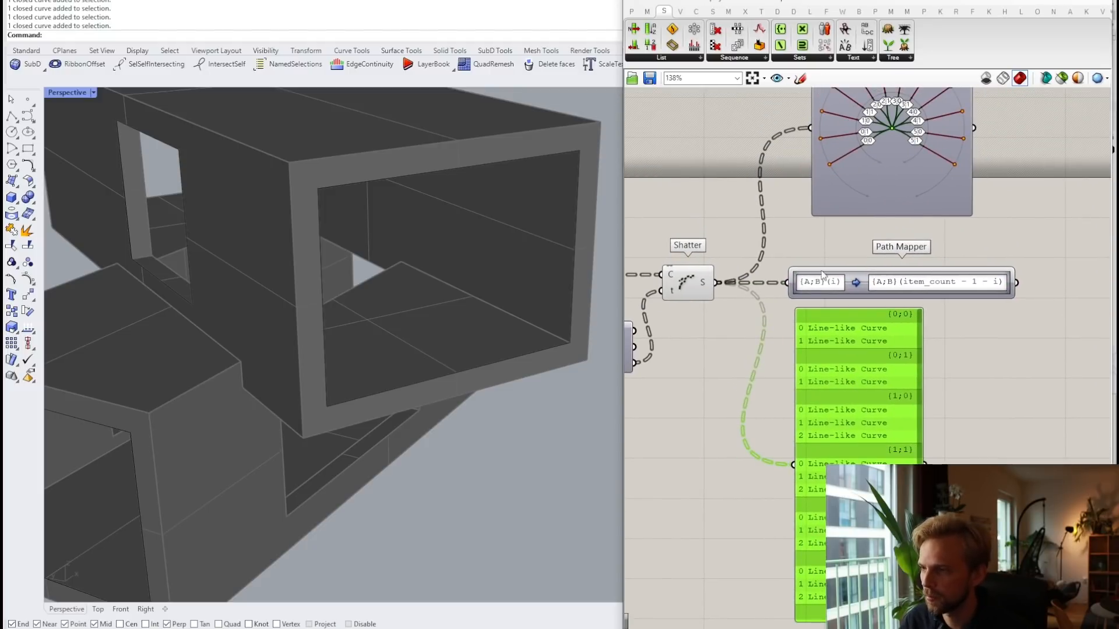
{"action": "right_click_drag", "start_coordinate": [784, 267], "coordinate": [785, 303]}
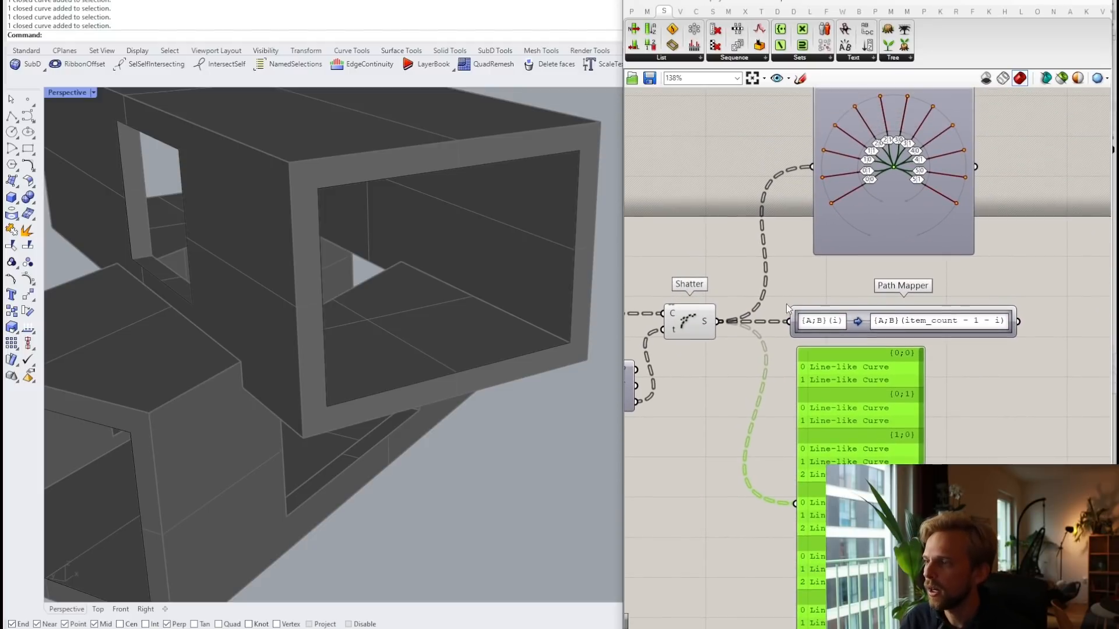
{"action": "scroll", "coordinate": [787, 301], "scroll_direction": "up", "scroll_amount": 1}
{"action": "right_click_drag", "start_coordinate": [856, 379], "coordinate": [812, 294]}
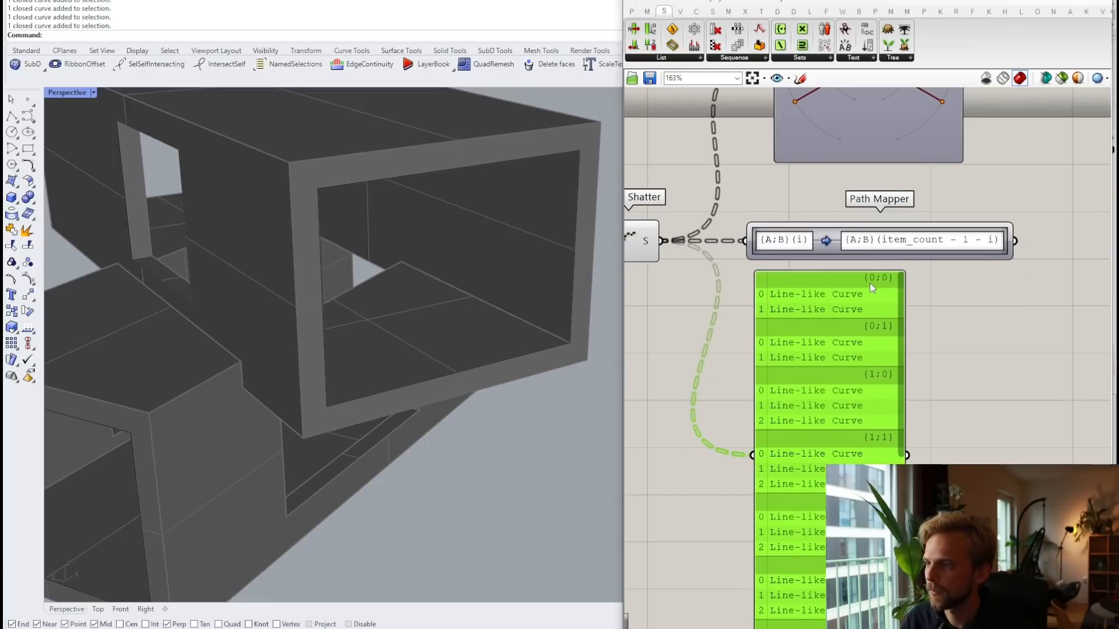
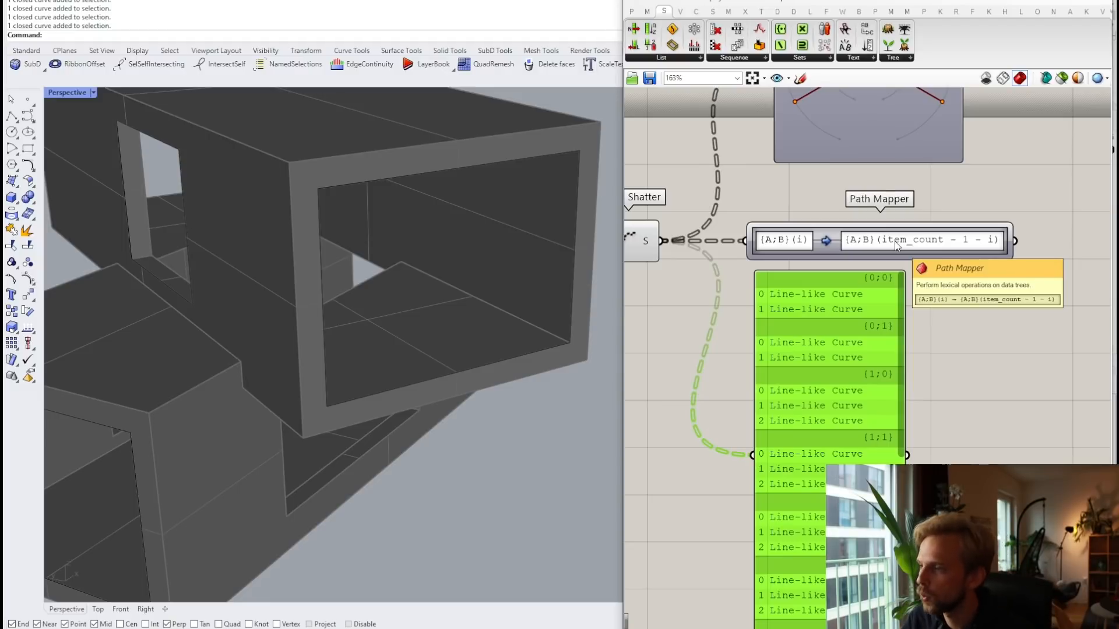
Step: Rewrite the Path Mapper target from {A;B}(item_count - 1 - i) to {A;i}(B)
{"action": "double_click", "coordinate": [896, 245]}
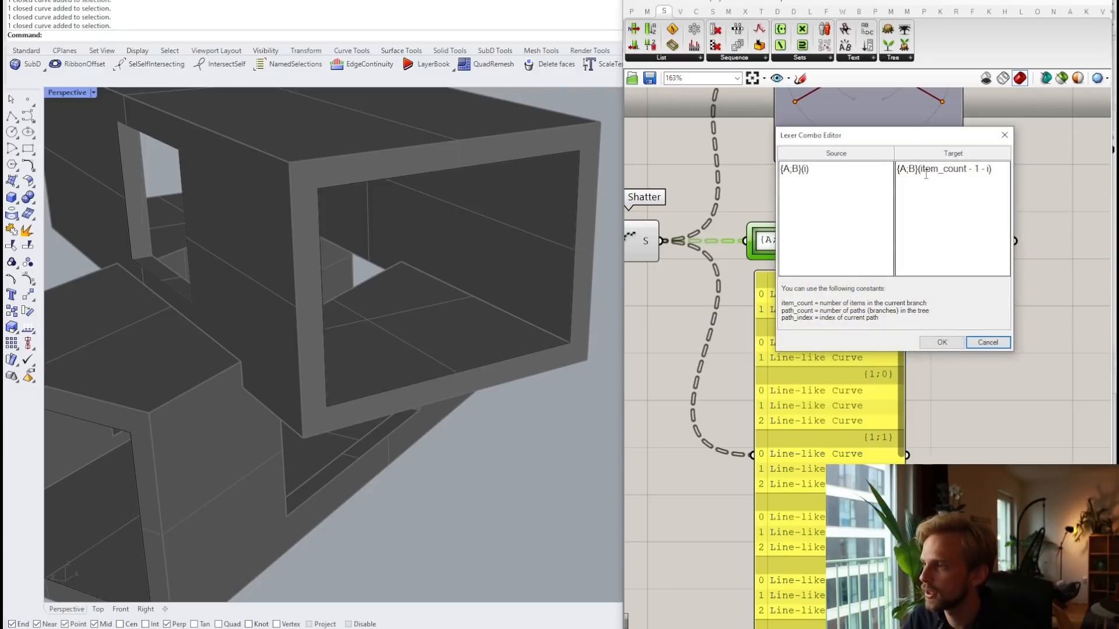
{"action": "left_click_drag", "start_coordinate": [921, 169], "coordinate": [1003, 172]}
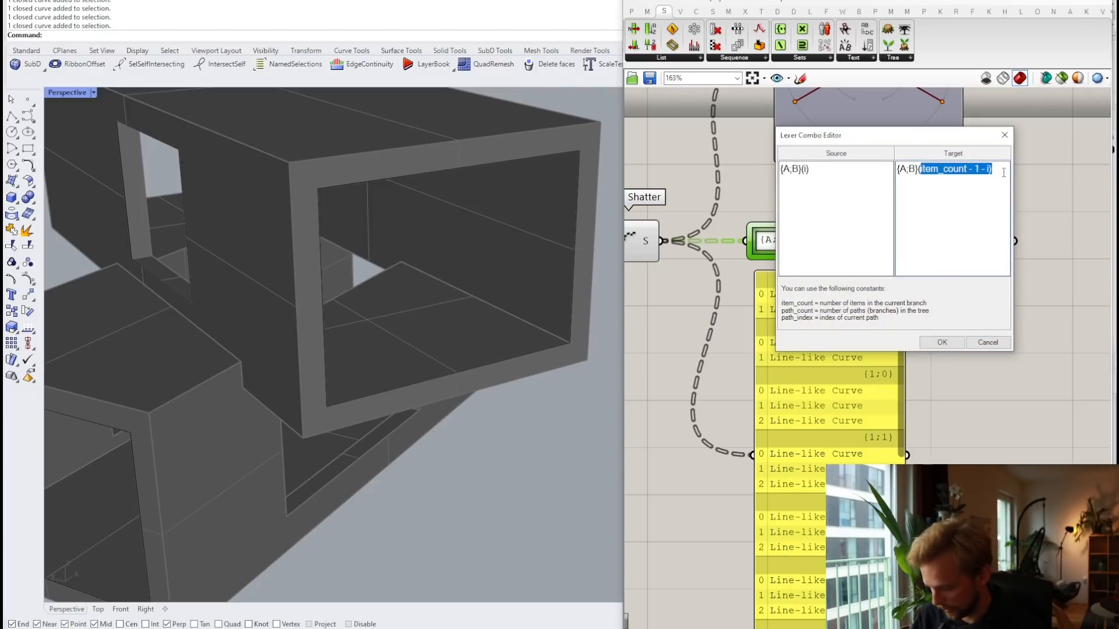
{"action": "key", "text": "Left"}
{"action": "key", "text": "Delete"}
{"action": "key", "text": "Delete"}
{"action": "key", "text": "Delete"}
{"action": "key", "text": "Delete"}
{"action": "key", "text": "Delete"}
{"action": "key", "text": "Delete"}
{"action": "key", "text": "Delete"}
{"action": "key", "text": "Delete"}
{"action": "key", "text": "Delete"}
{"action": "key", "text": "Delete"}
{"action": "key", "text": "Delete"}
{"action": "key", "text": "Delete"}
{"action": "key", "text": "Delete"}
{"action": "key", "text": "Delete"}
{"action": "key", "text": "Delete"}
{"action": "key", "text": "Delete"}
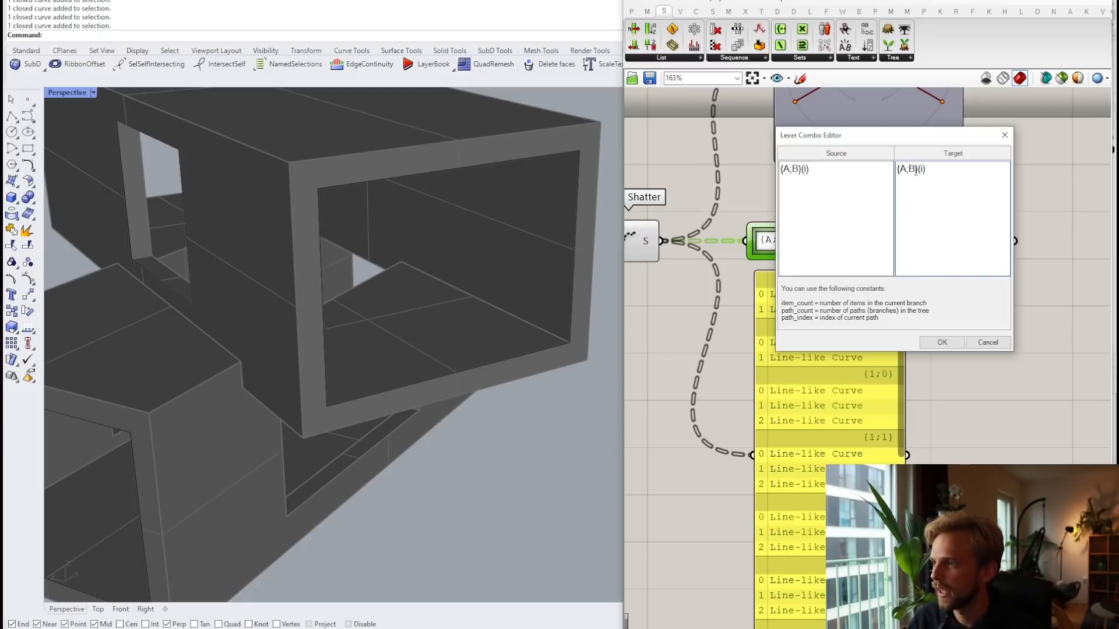
{"action": "key", "text": "BackSpace"}
{"action": "type", "text": "i"}
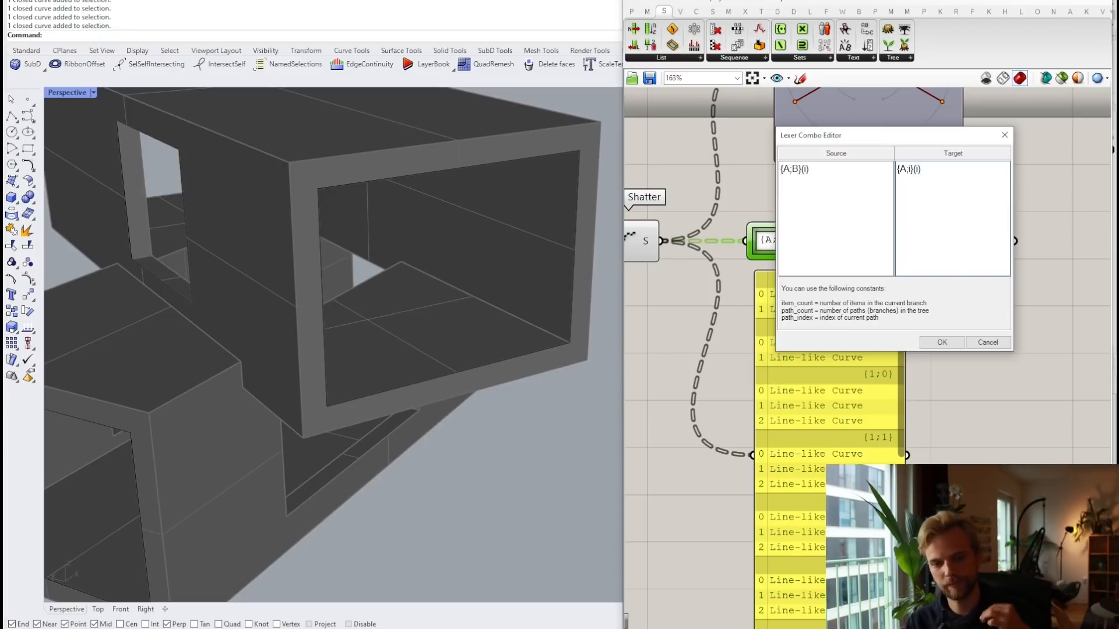
{"action": "key", "text": "Right"}
{"action": "key", "text": "Right"}
{"action": "key", "text": "Right"}
{"action": "key", "text": "BackSpace"}
{"action": "type", "text": "B"}
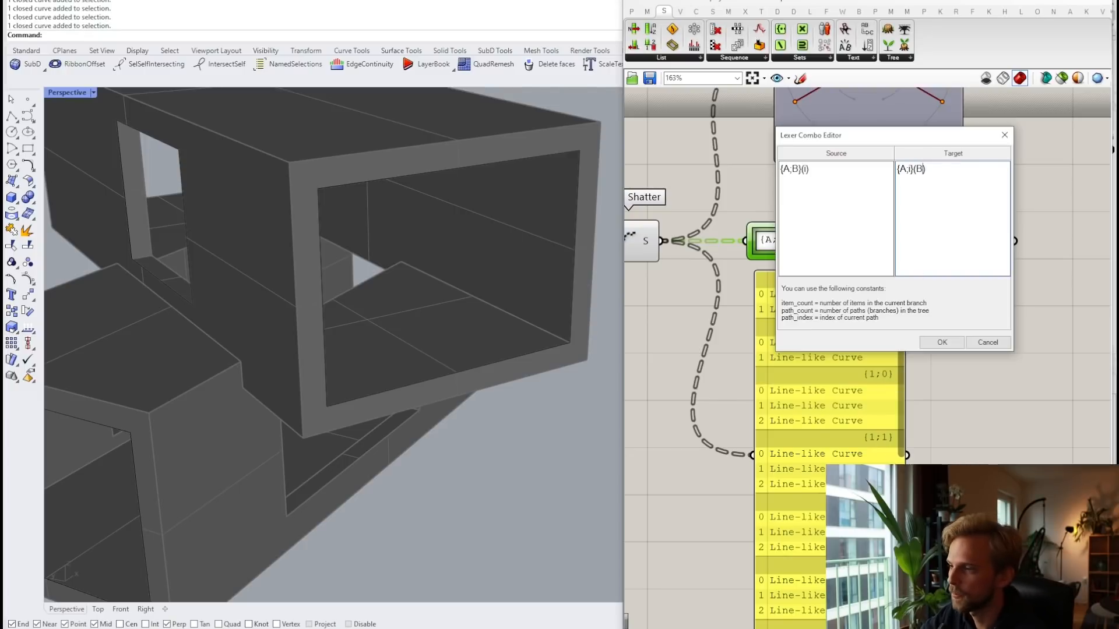
{"action": "left_click", "coordinate": [938, 343]}
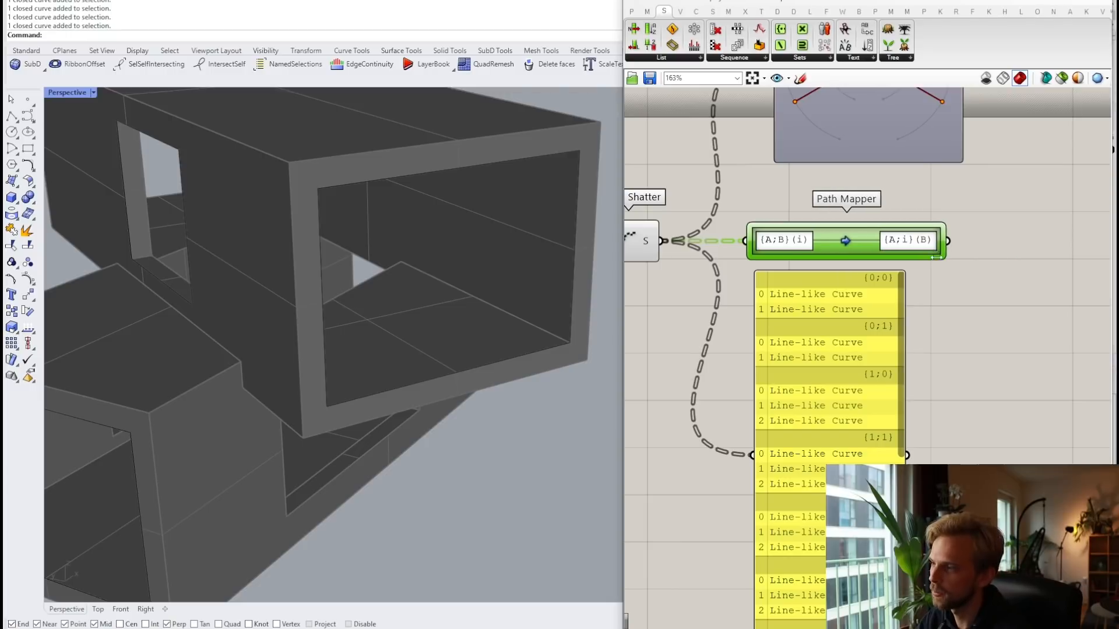
Step: Delete the old yellow panel and Param Viewer, and tuck the Path Mapper beside Shatter
{"action": "left_click_drag", "start_coordinate": [937, 257], "coordinate": [894, 257]}
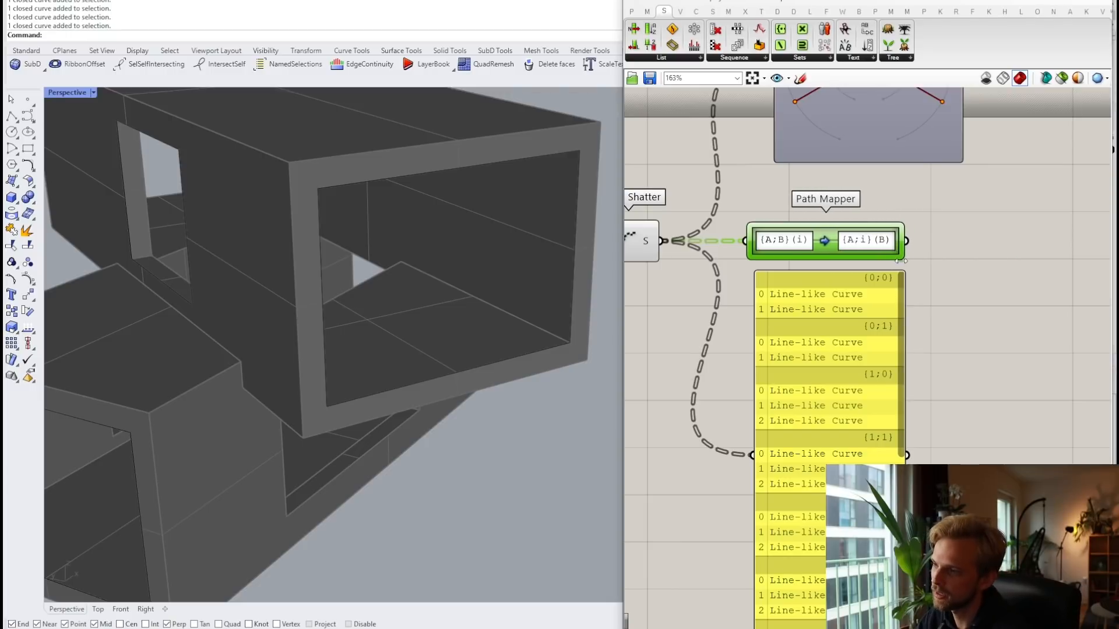
{"action": "left_click", "coordinate": [855, 322]}
{"action": "key", "text": "Delete"}
{"action": "scroll", "coordinate": [798, 302], "scroll_direction": "down", "scroll_amount": 2}
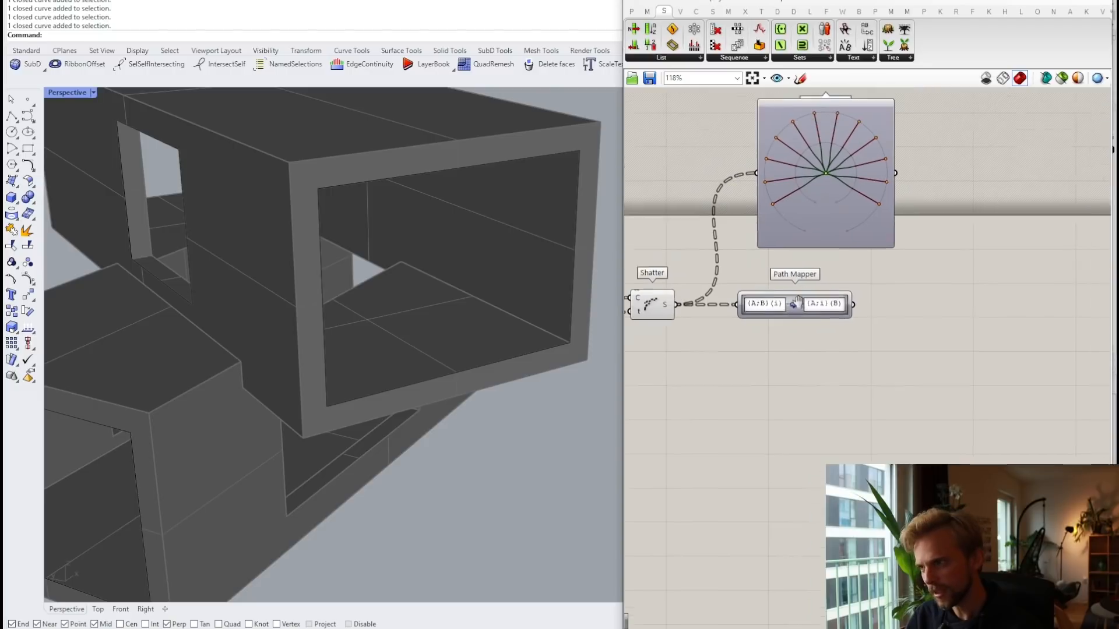
{"action": "right_click_drag", "start_coordinate": [799, 301], "coordinate": [784, 323]}
{"action": "left_click", "coordinate": [814, 205]}
{"action": "key", "text": "Delete"}
{"action": "left_click_drag", "start_coordinate": [784, 333], "coordinate": [750, 333]}
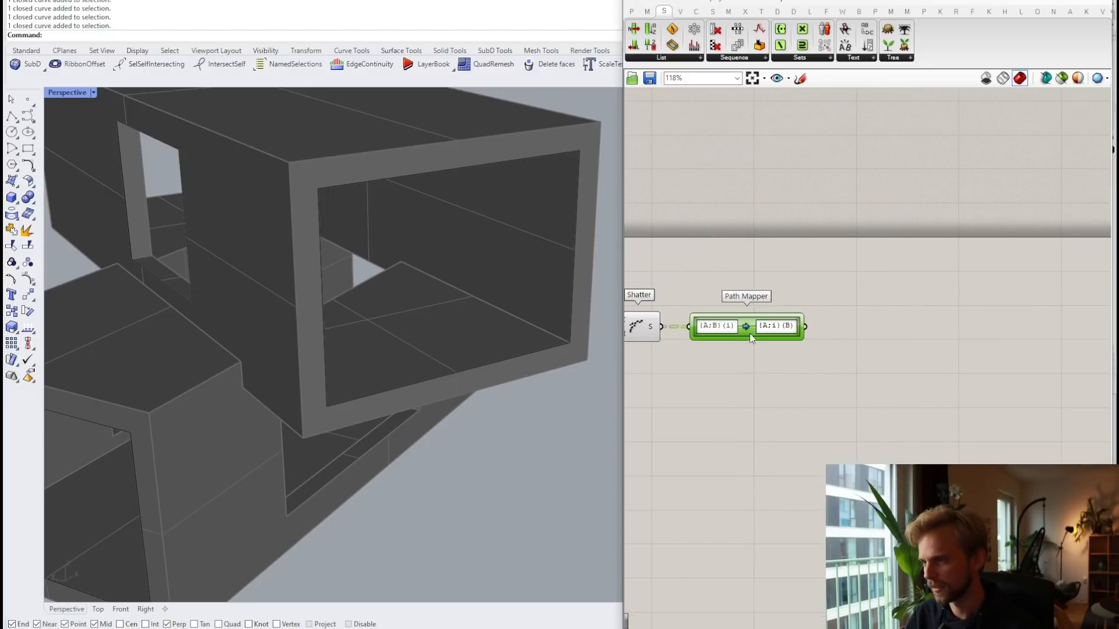
{"action": "left_click", "coordinate": [740, 383]}
Step: Check the Path Mapper output in a temporary panel, then delete that panel
{"action": "scroll", "coordinate": [727, 335], "scroll_direction": "up", "scroll_amount": 3}
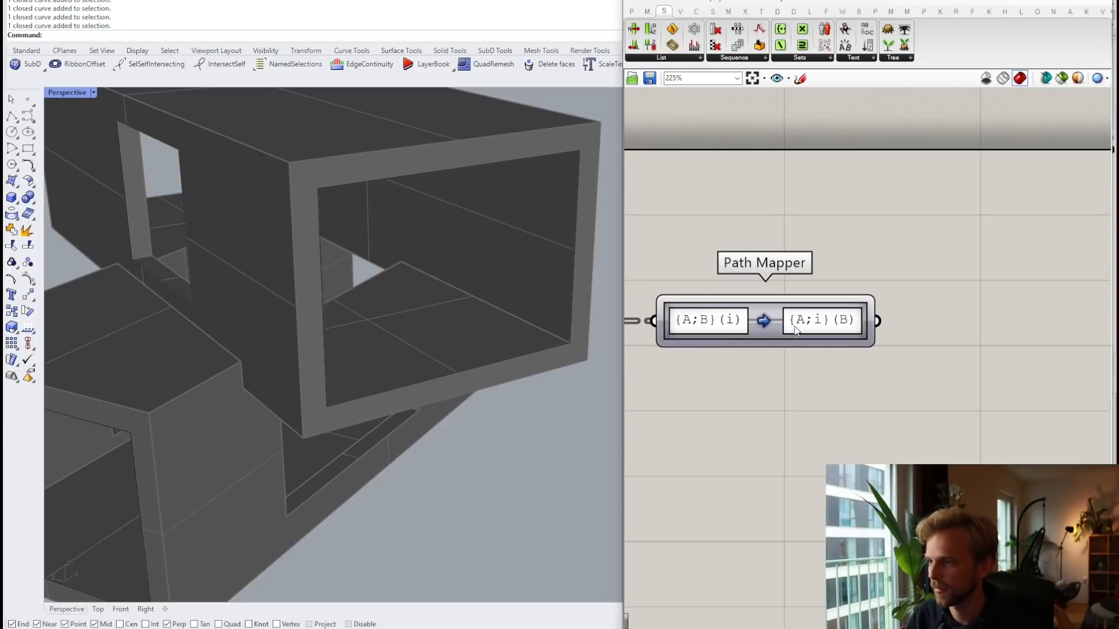
{"action": "scroll", "coordinate": [824, 344], "scroll_direction": "down", "scroll_amount": 2}
{"action": "double_click", "coordinate": [859, 397]}
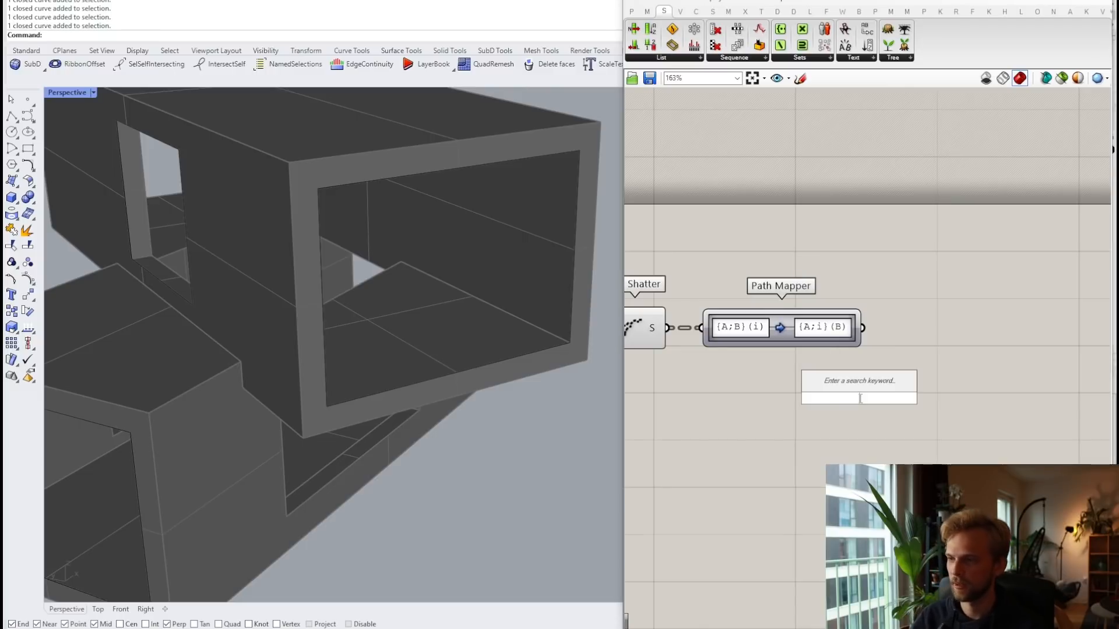
{"action": "scroll", "coordinate": [795, 421], "scroll_direction": "down", "scroll_amount": 1}
{"action": "double_click", "coordinate": [874, 382]}
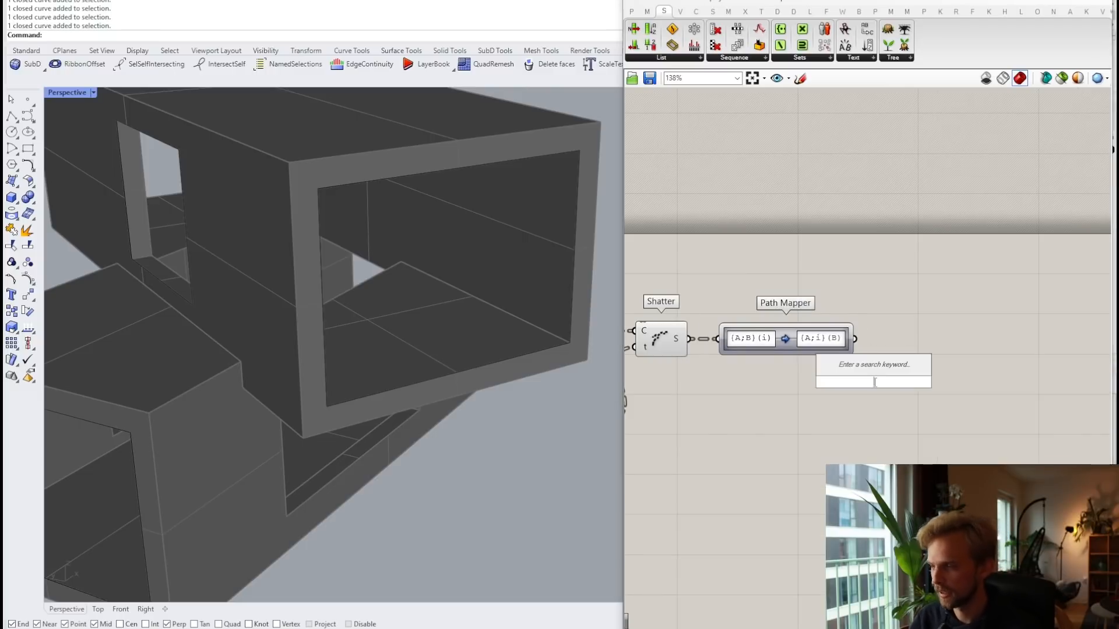
{"action": "type", "text": "panel"}
{"action": "key", "text": "Return"}
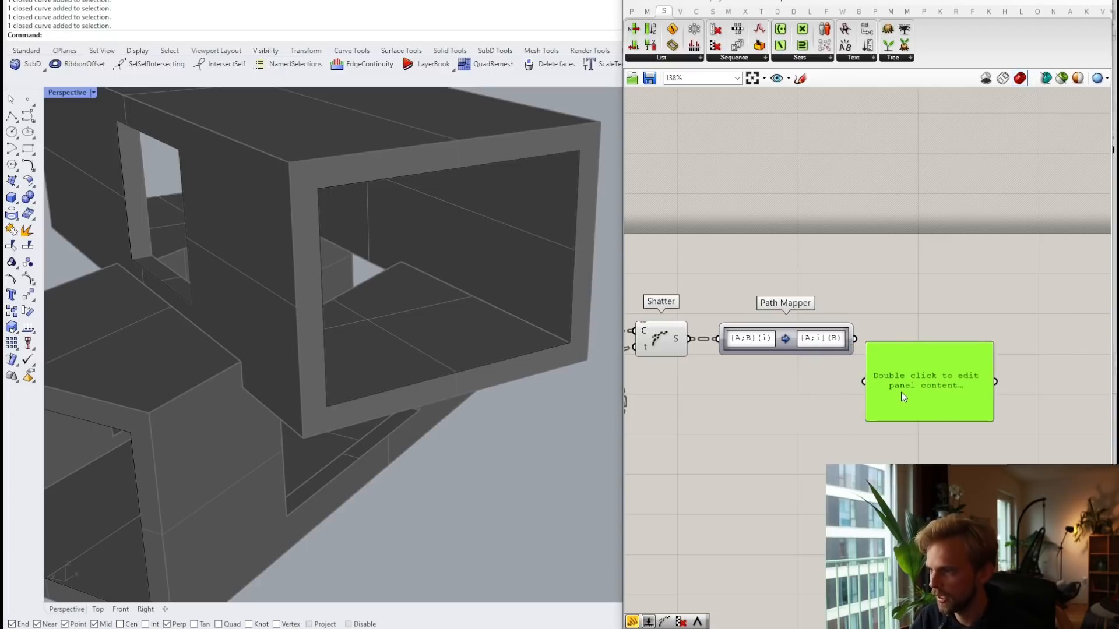
{"action": "left_click_drag", "start_coordinate": [859, 337], "coordinate": [927, 466]}
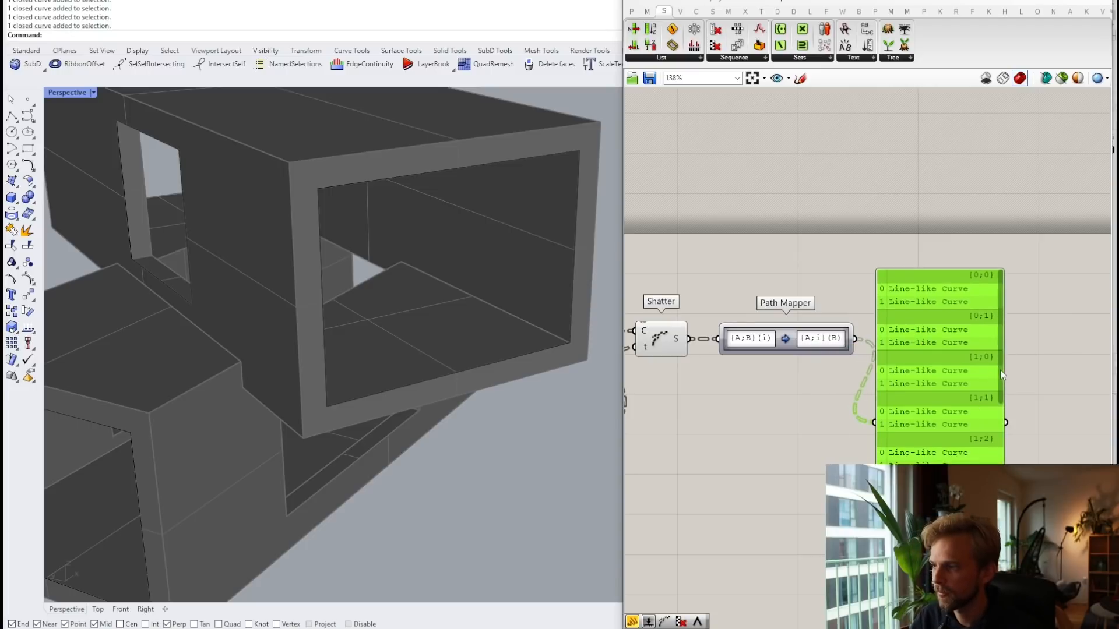
{"action": "scroll", "coordinate": [1000, 370], "scroll_direction": "down", "scroll_amount": 5}
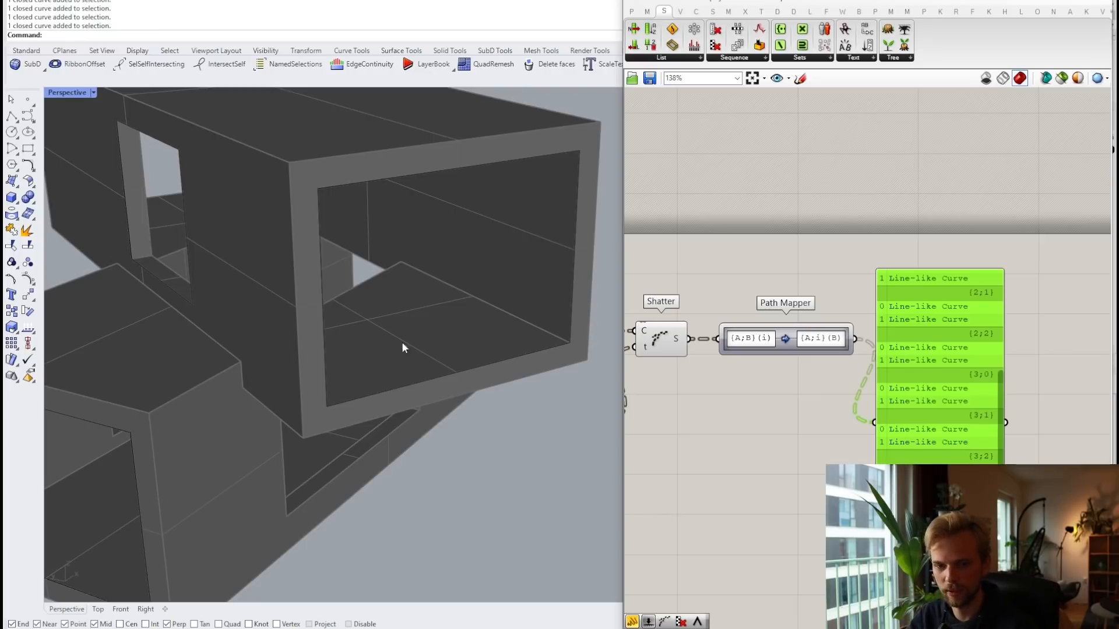
{"action": "key", "text": "Delete"}
Step: Add a Loft component beside the Path Mapper
{"action": "double_click", "coordinate": [955, 357]}
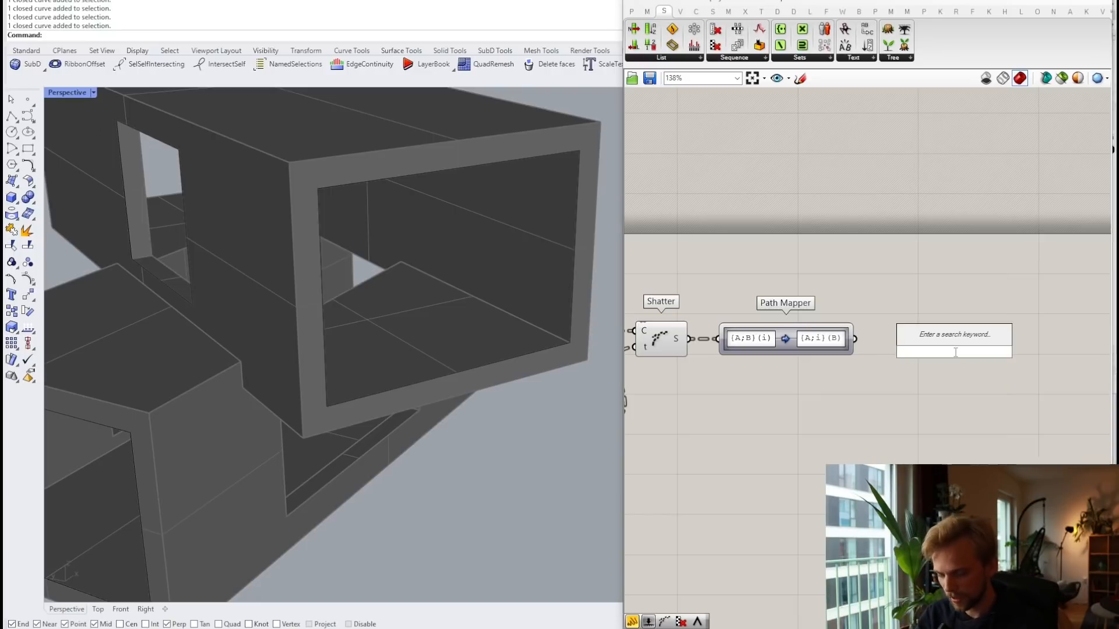
{"action": "type", "text": "loft"}
{"action": "key", "text": "Return"}
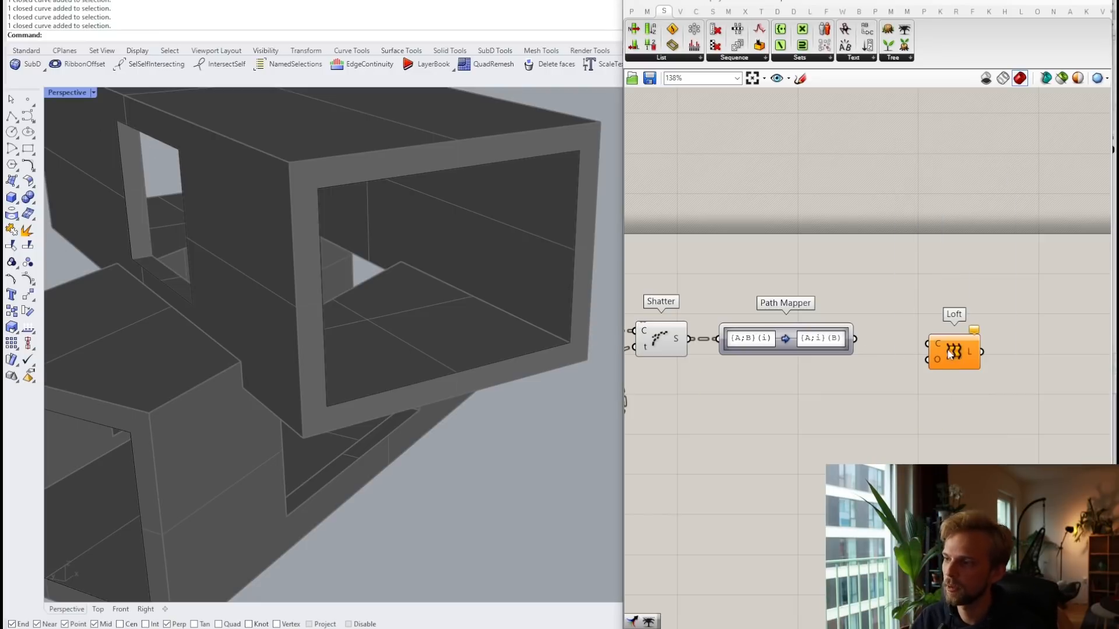
{"action": "scroll", "coordinate": [851, 327], "scroll_direction": "up", "scroll_amount": 1}
Step: Wire the Path Mapper output into Loft's C input to preview the hourglass surfaces
{"action": "left_click_drag", "start_coordinate": [856, 340], "coordinate": [943, 353]}
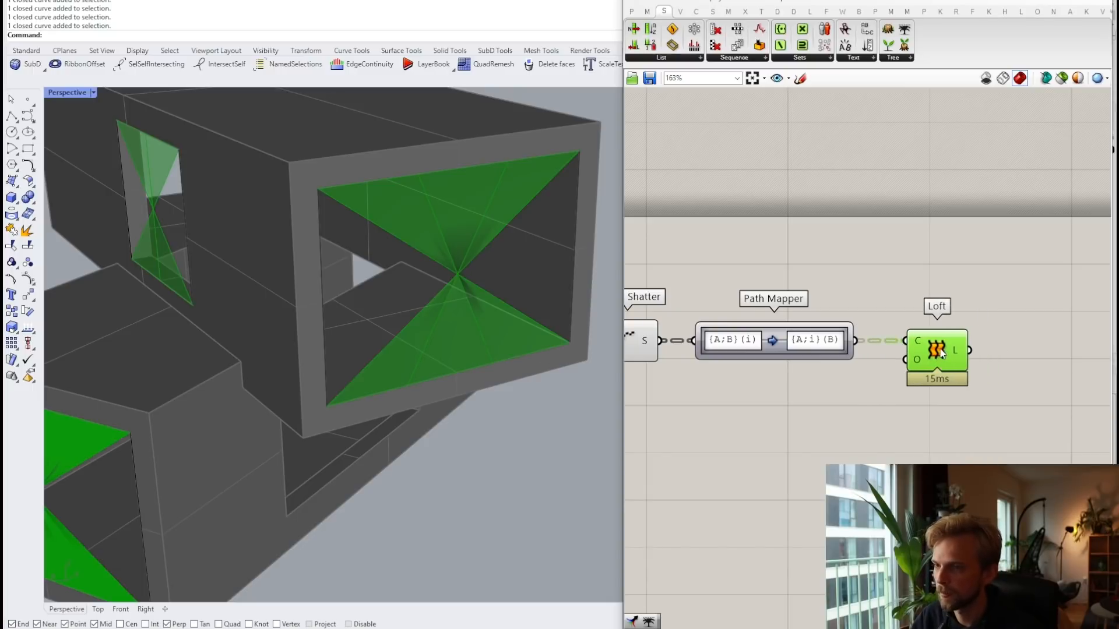
{"action": "left_click", "coordinate": [919, 278]}
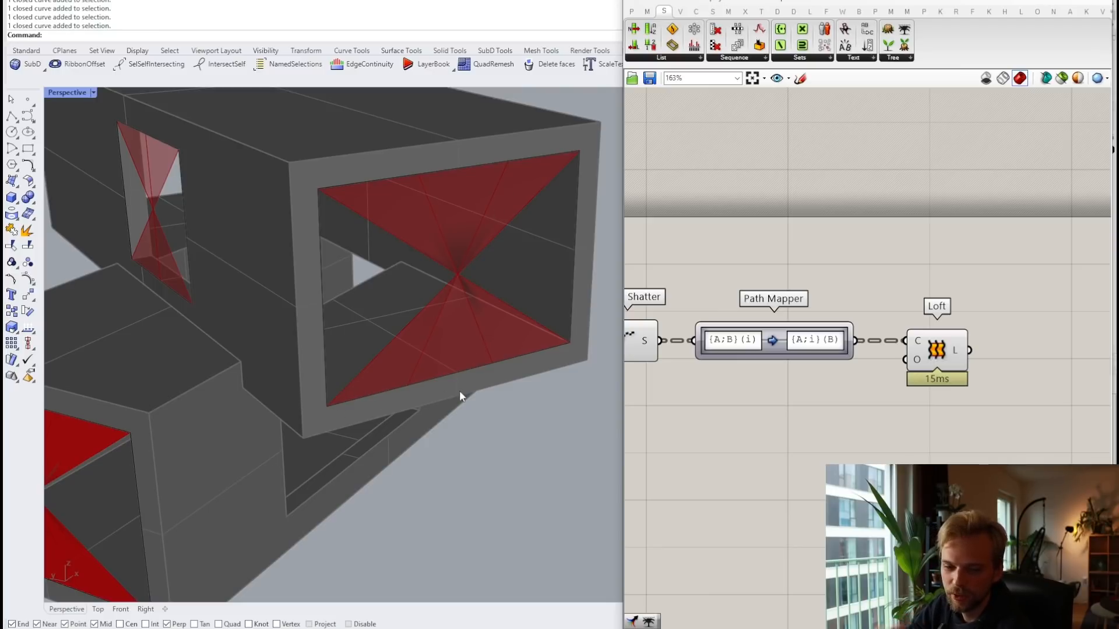
Step: Reposition the Curve and Explode components to open up space upstream
{"action": "scroll", "coordinate": [939, 355], "scroll_direction": "down", "scroll_amount": 3}
{"action": "right_click_drag", "start_coordinate": [710, 323], "coordinate": [887, 288]}
{"action": "scroll", "coordinate": [887, 288], "scroll_direction": "down", "scroll_amount": 3}
{"action": "right_click_drag", "start_coordinate": [654, 284], "coordinate": [774, 298]}
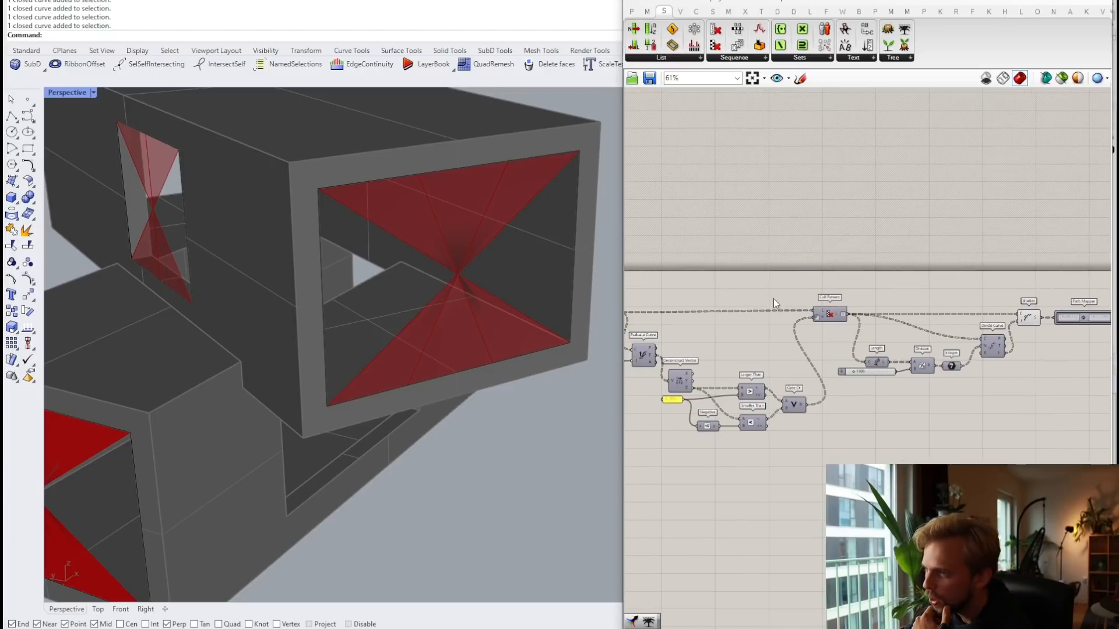
{"action": "right_click_drag", "start_coordinate": [672, 332], "coordinate": [793, 329]}
{"action": "scroll", "coordinate": [718, 306], "scroll_direction": "up", "scroll_amount": 5}
{"action": "right_click_drag", "start_coordinate": [718, 306], "coordinate": [810, 312]}
{"action": "left_click_drag", "start_coordinate": [843, 386], "coordinate": [758, 308]}
{"action": "left_click_drag", "start_coordinate": [834, 319], "coordinate": [728, 319]}
{"action": "left_click", "coordinate": [745, 308]}
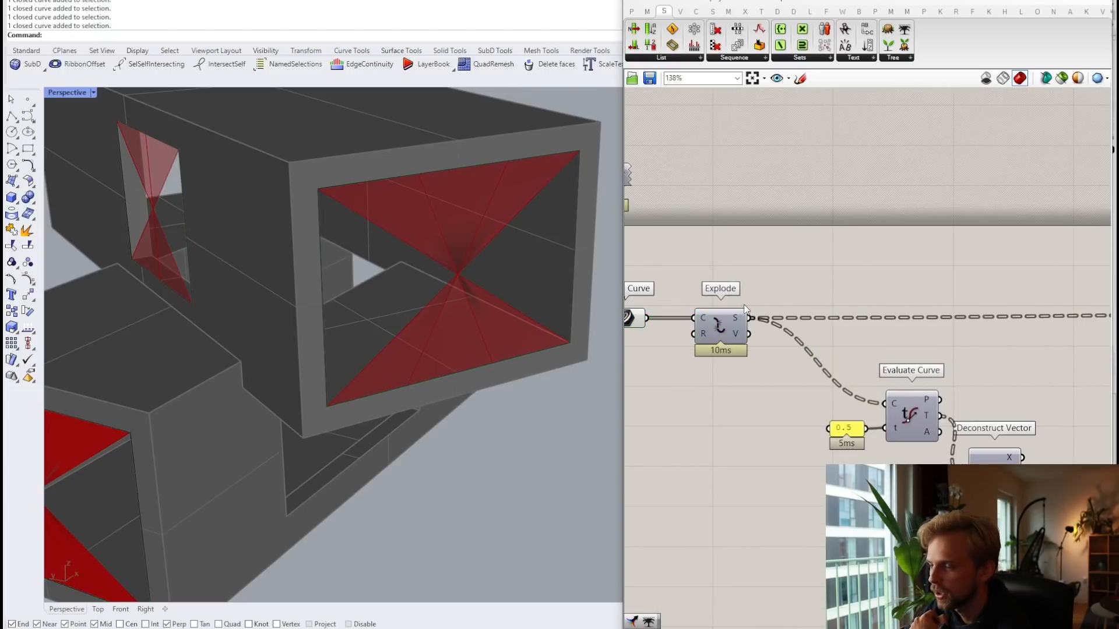
{"action": "scroll", "coordinate": [744, 308], "scroll_direction": "down", "scroll_amount": 2}
{"action": "left_click_drag", "start_coordinate": [637, 284], "coordinate": [751, 385]}
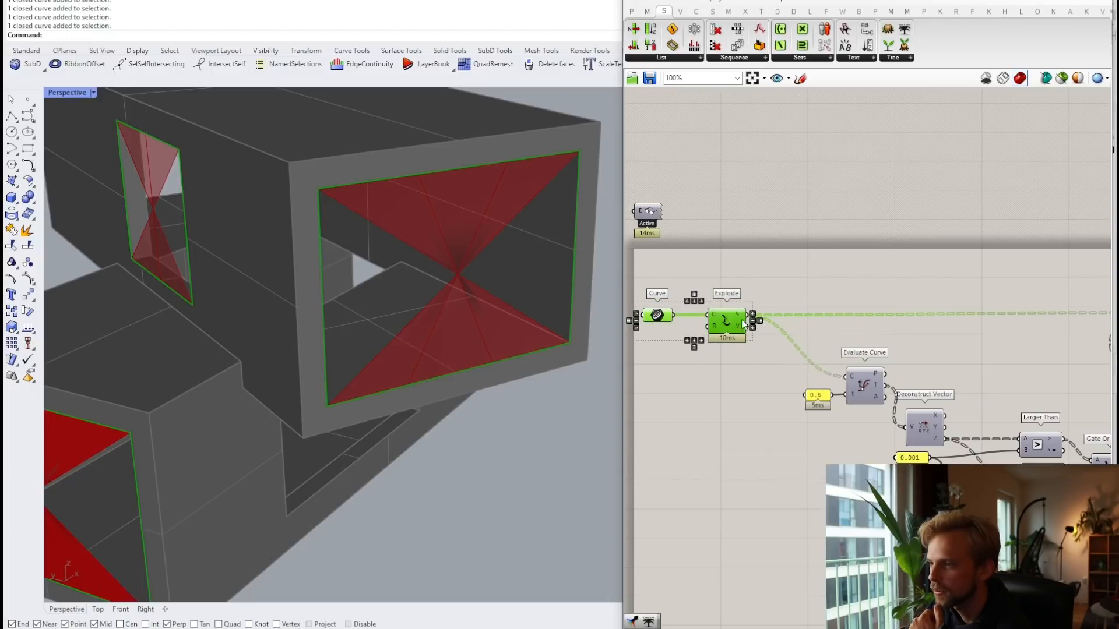
{"action": "left_click_drag", "start_coordinate": [729, 323], "coordinate": [785, 322]}
{"action": "scroll", "coordinate": [843, 326], "scroll_direction": "down", "scroll_amount": 3}
{"action": "scroll", "coordinate": [914, 315], "scroll_direction": "up", "scroll_amount": 6}
Step: Move the eight components after Cull Pattern away from it
{"action": "right_click_drag", "start_coordinate": [1000, 344], "coordinate": [815, 320]}
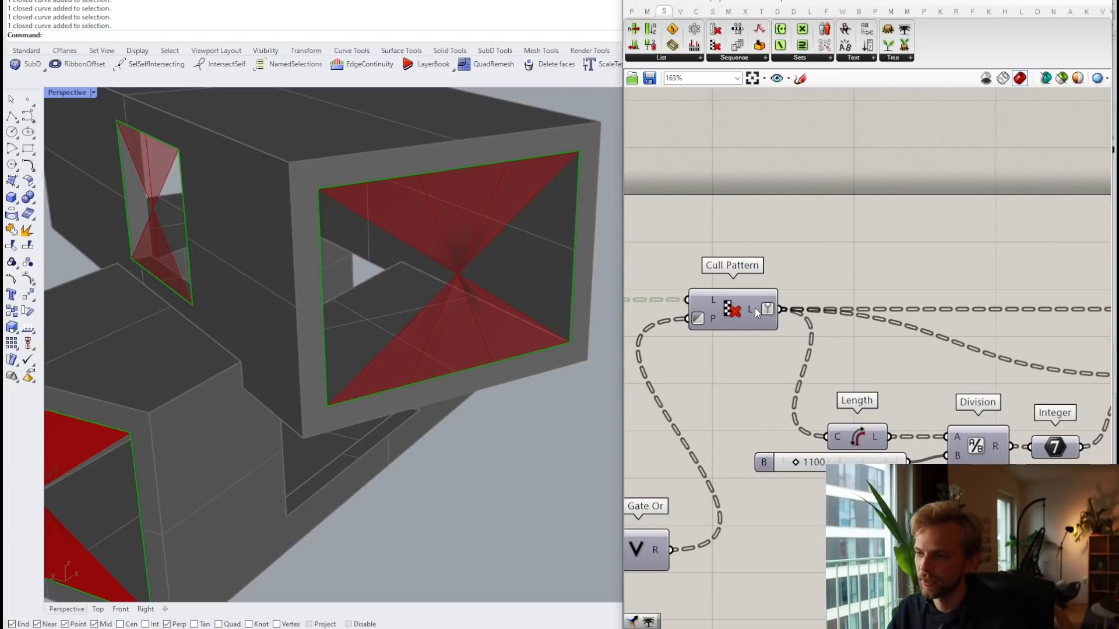
{"action": "scroll", "coordinate": [754, 308], "scroll_direction": "down", "scroll_amount": 4}
{"action": "left_click_drag", "start_coordinate": [1059, 418], "coordinate": [687, 274]}
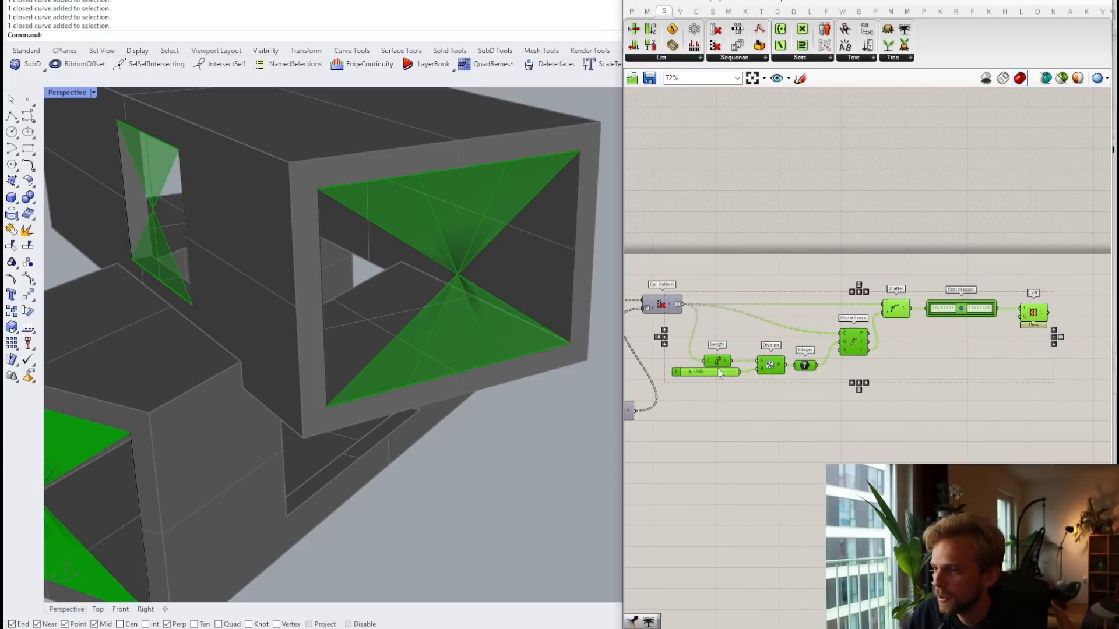
{"action": "scroll", "coordinate": [719, 372], "scroll_direction": "up", "scroll_amount": 3}
{"action": "left_click_drag", "start_coordinate": [716, 354], "coordinate": [847, 355]}
{"action": "left_click", "coordinate": [730, 224]}
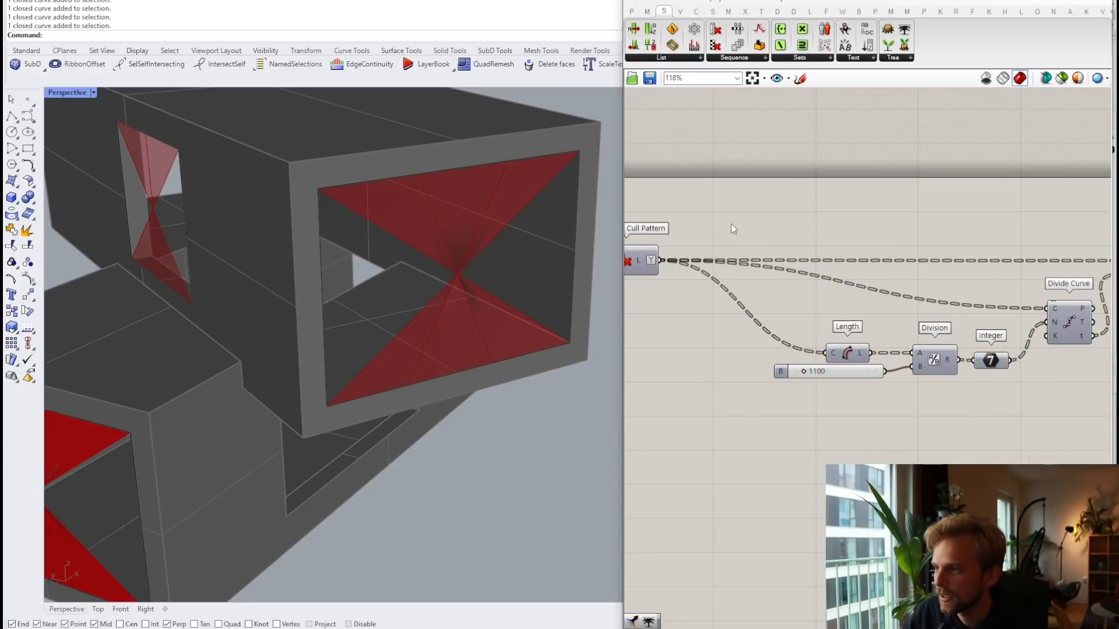
Step: Preview Cull Pattern's output to see which window frame edges it keeps
{"action": "right_click_drag", "start_coordinate": [631, 247], "coordinate": [750, 322]}
{"action": "scroll", "coordinate": [751, 323], "scroll_direction": "up", "scroll_amount": 3}
{"action": "mouse_move", "coordinate": [765, 344]}
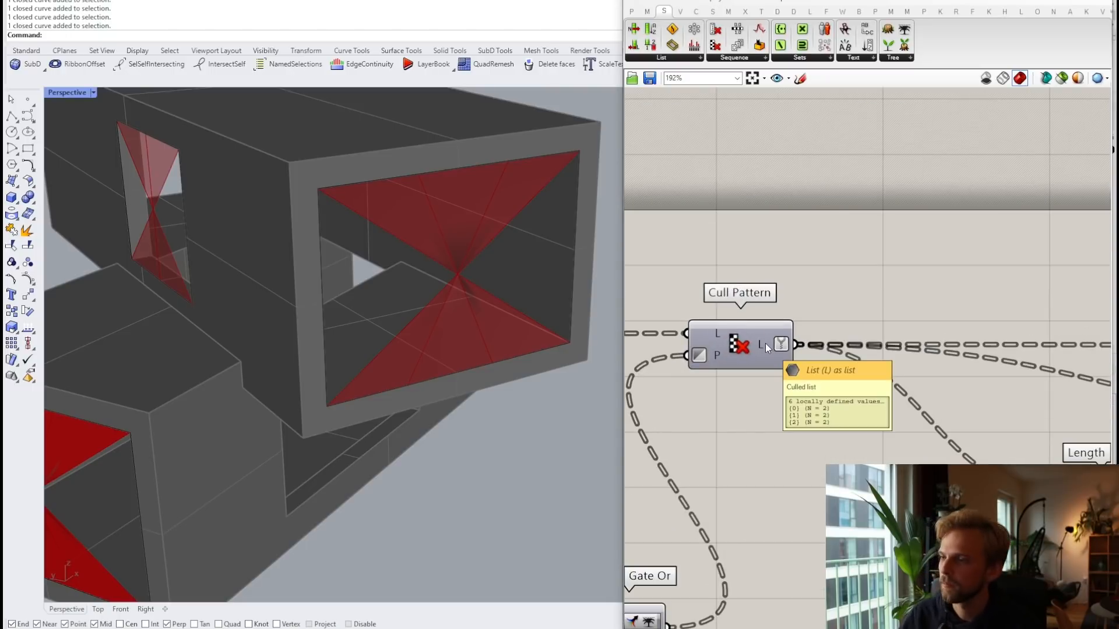
{"action": "right_click_drag", "start_coordinate": [736, 342], "coordinate": [810, 322]}
{"action": "left_click", "coordinate": [812, 320]}
{"action": "middle_click", "coordinate": [822, 313]}
{"action": "left_click", "coordinate": [846, 300]}
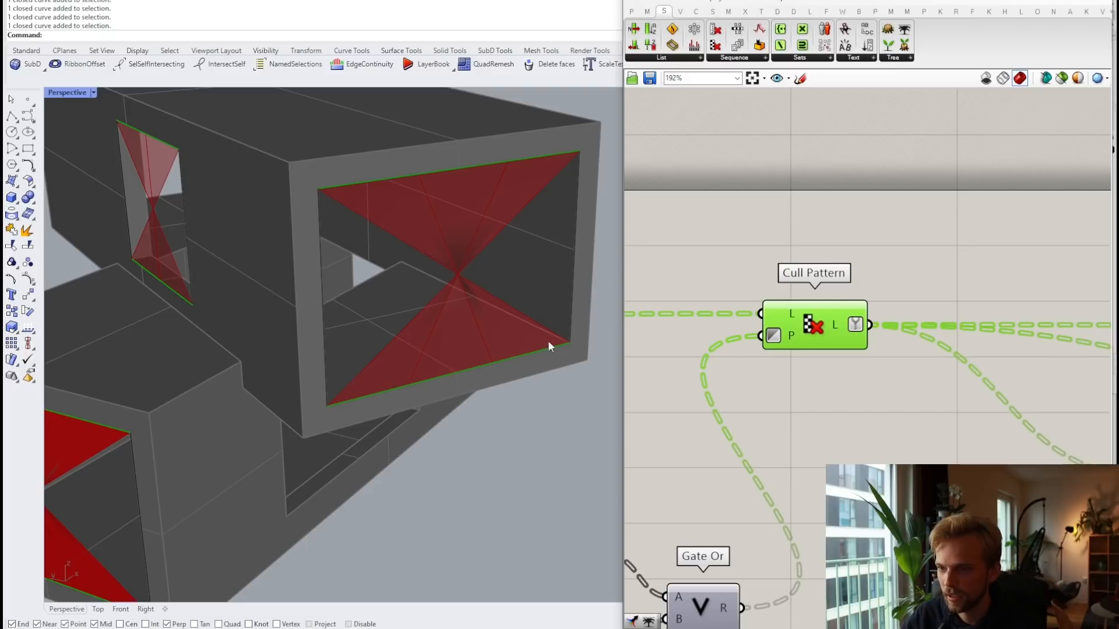
{"action": "left_click", "coordinate": [879, 229]}
{"action": "right_click_drag", "start_coordinate": [878, 233], "coordinate": [834, 239]}
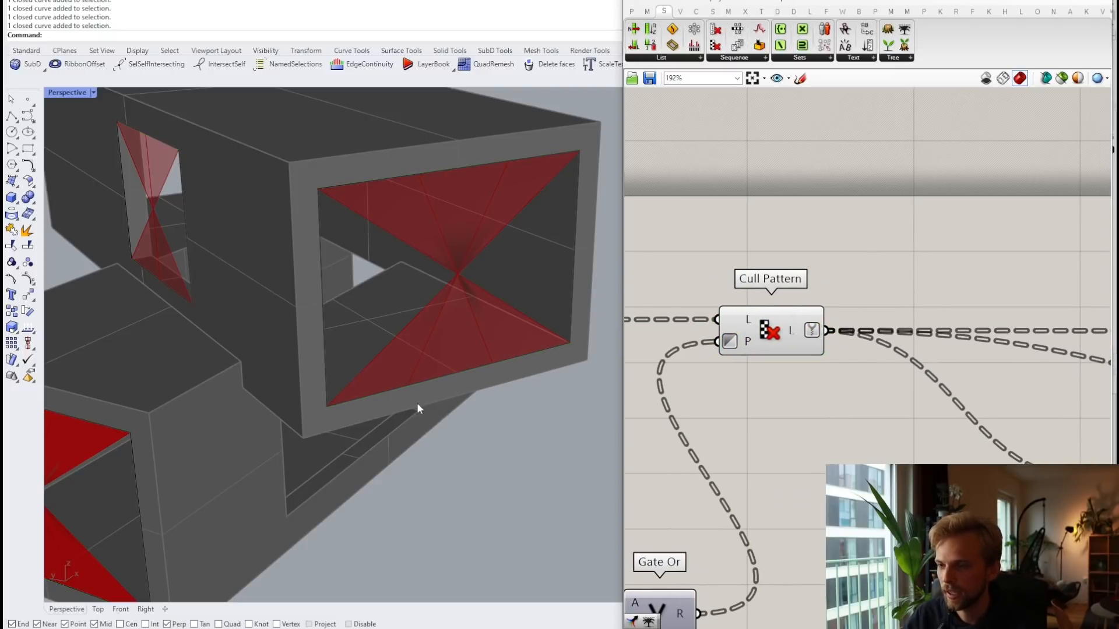
Step: Add a List Item component fed by the culled curves
{"action": "double_click", "coordinate": [877, 246]}
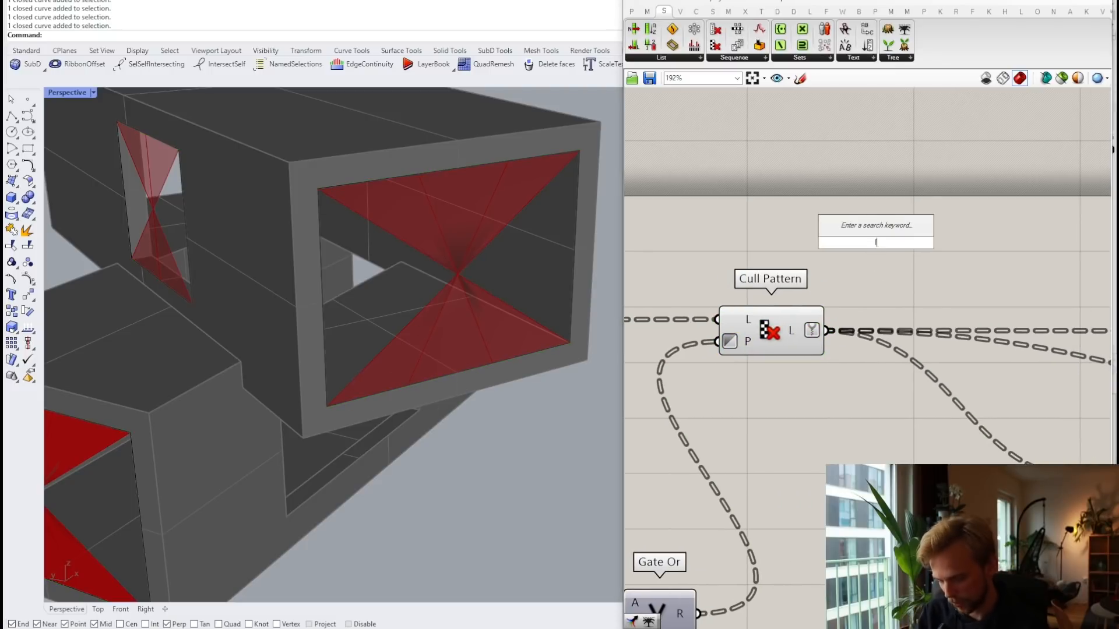
{"action": "type", "text": "list item"}
{"action": "key", "text": "Return"}
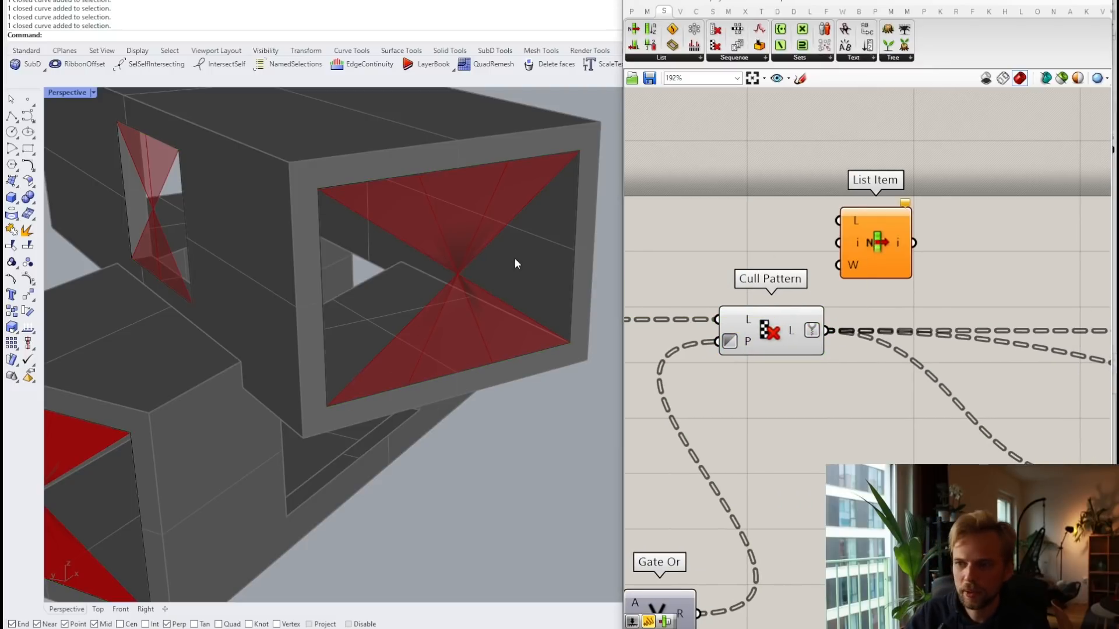
{"action": "left_click_drag", "start_coordinate": [828, 331], "coordinate": [884, 296]}
{"action": "left_click", "coordinate": [877, 244]}
{"action": "scroll", "coordinate": [880, 236], "scroll_direction": "up", "scroll_amount": 4}
{"action": "scroll", "coordinate": [914, 292], "scroll_direction": "up", "scroll_amount": 3}
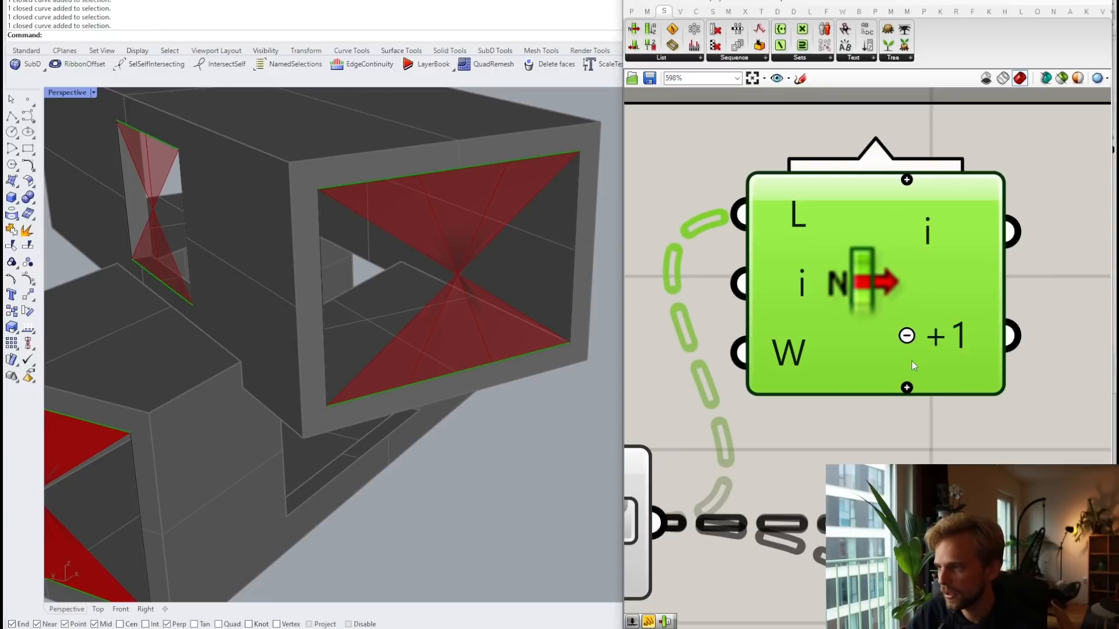
{"action": "scroll", "coordinate": [935, 306], "scroll_direction": "down", "scroll_amount": 3}
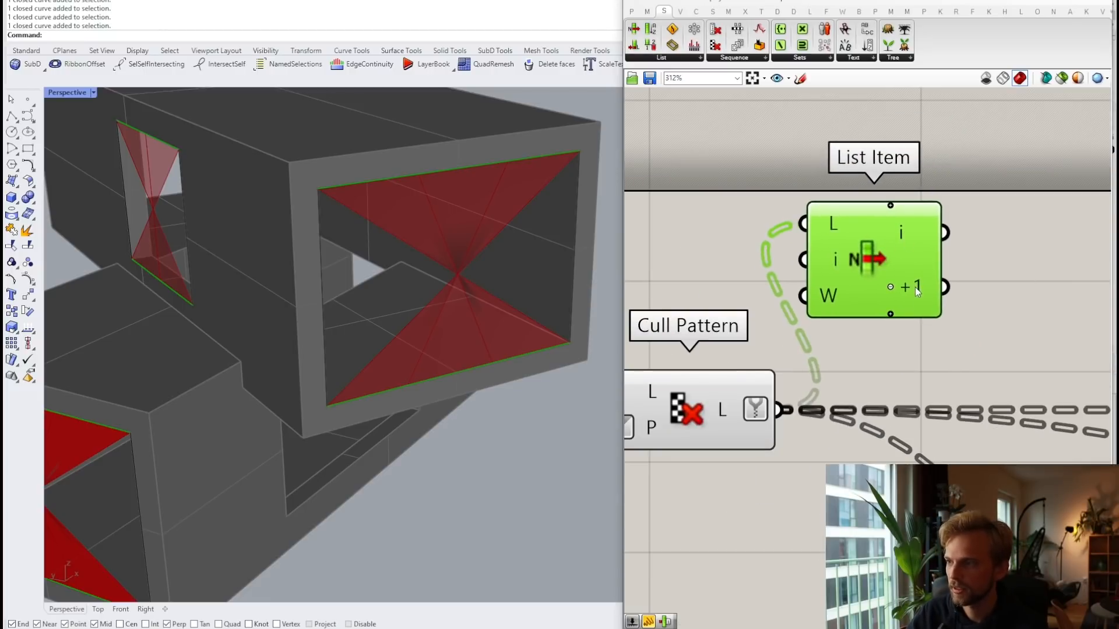
Step: Add Flip Curve beside List Item, taking the next curve item
{"action": "mouse_move", "coordinate": [915, 287]}
{"action": "right_click_drag", "start_coordinate": [915, 287], "coordinate": [811, 274]}
{"action": "double_click", "coordinate": [879, 269]}
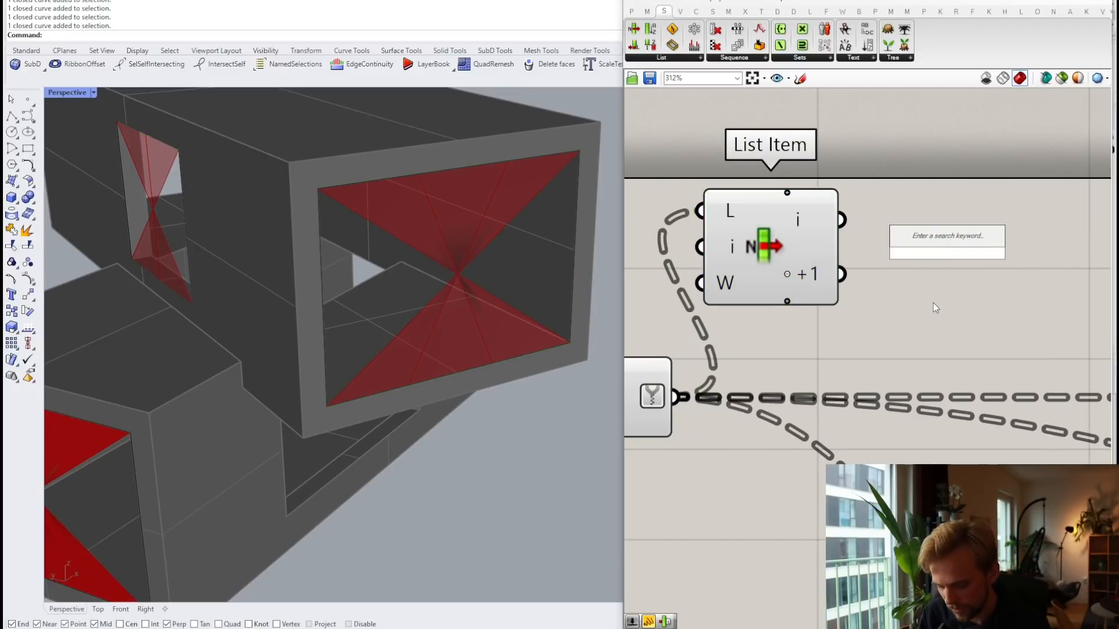
{"action": "type", "text": "flip"}
{"action": "key", "text": "Up"}
{"action": "key", "text": "Up"}
{"action": "key", "text": "Return"}
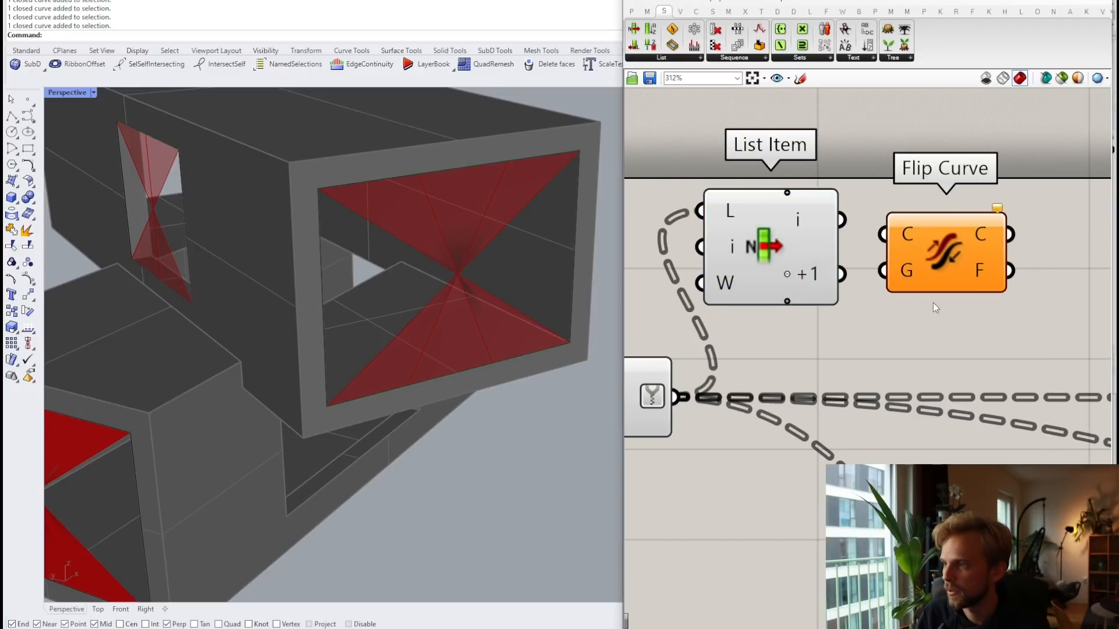
{"action": "left_click_drag", "start_coordinate": [840, 280], "coordinate": [883, 303]}
{"action": "left_click_drag", "start_coordinate": [945, 318], "coordinate": [954, 288]}
Step: Add a Merge taking the current curve item and the flipped curves
{"action": "right_click_drag", "start_coordinate": [1043, 270], "coordinate": [868, 270]}
{"action": "scroll", "coordinate": [867, 270], "scroll_direction": "down", "scroll_amount": 1}
{"action": "double_click", "coordinate": [946, 236]}
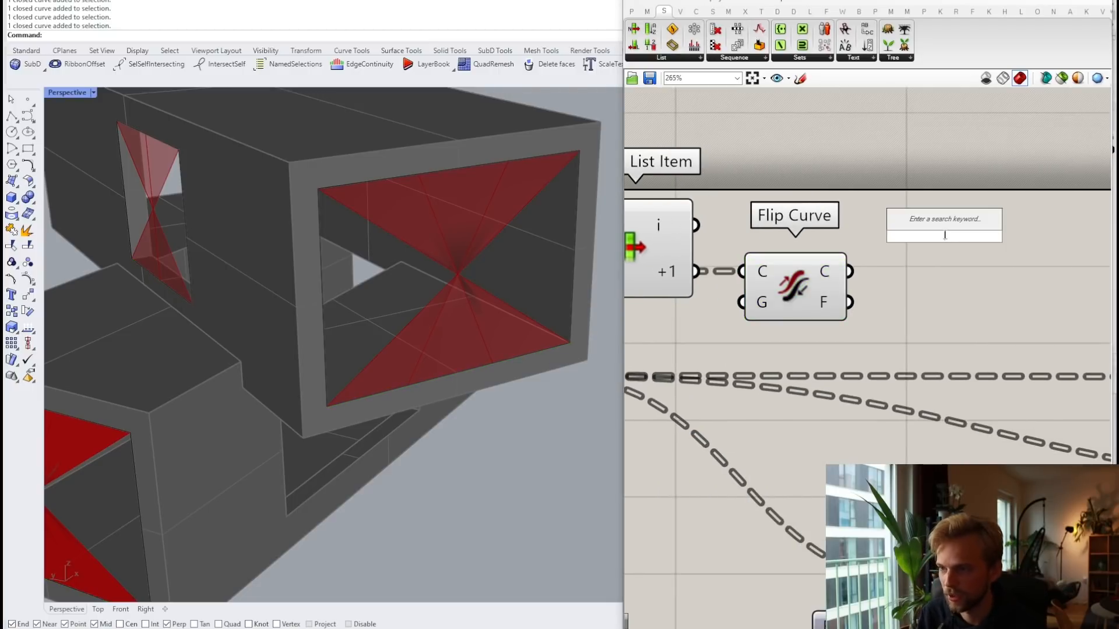
{"action": "type", "text": "merge"}
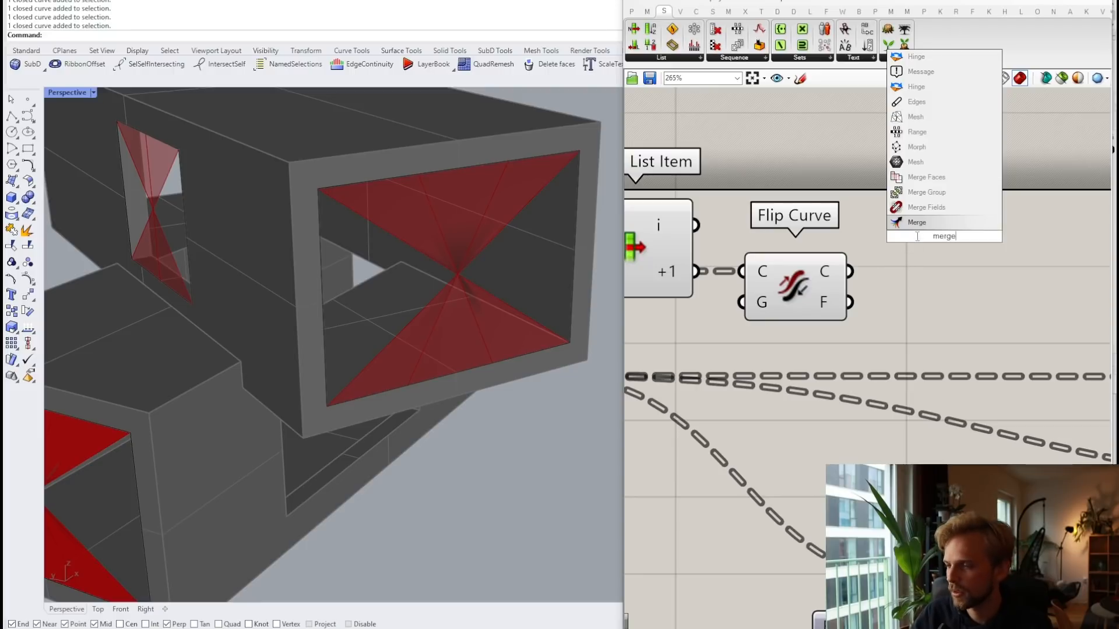
{"action": "left_click", "coordinate": [921, 223]}
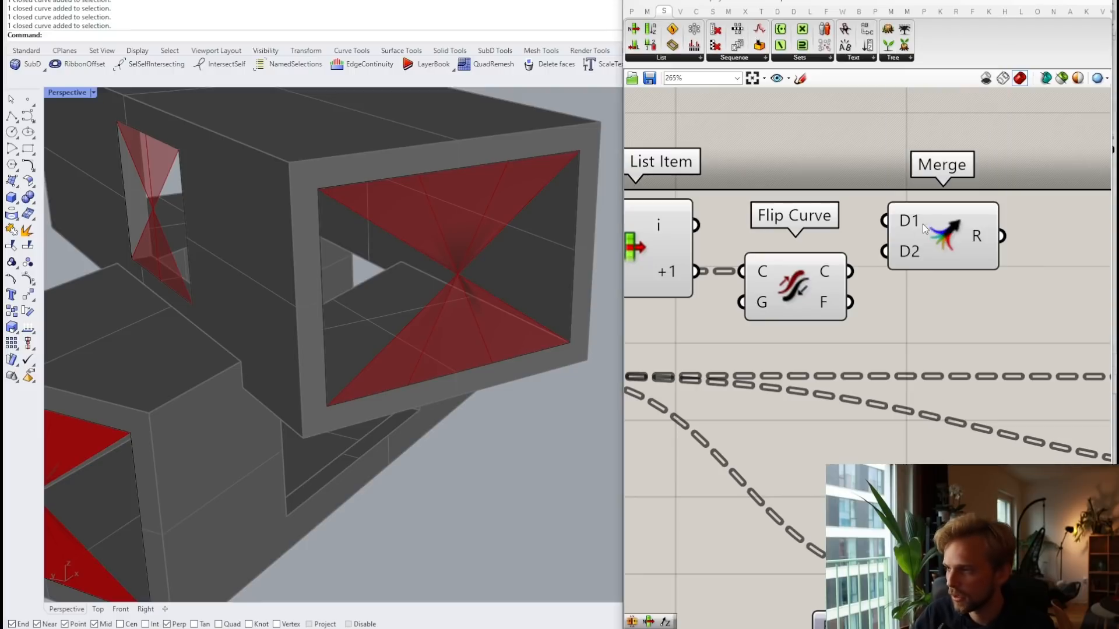
{"action": "left_click_drag", "start_coordinate": [689, 229], "coordinate": [928, 242]}
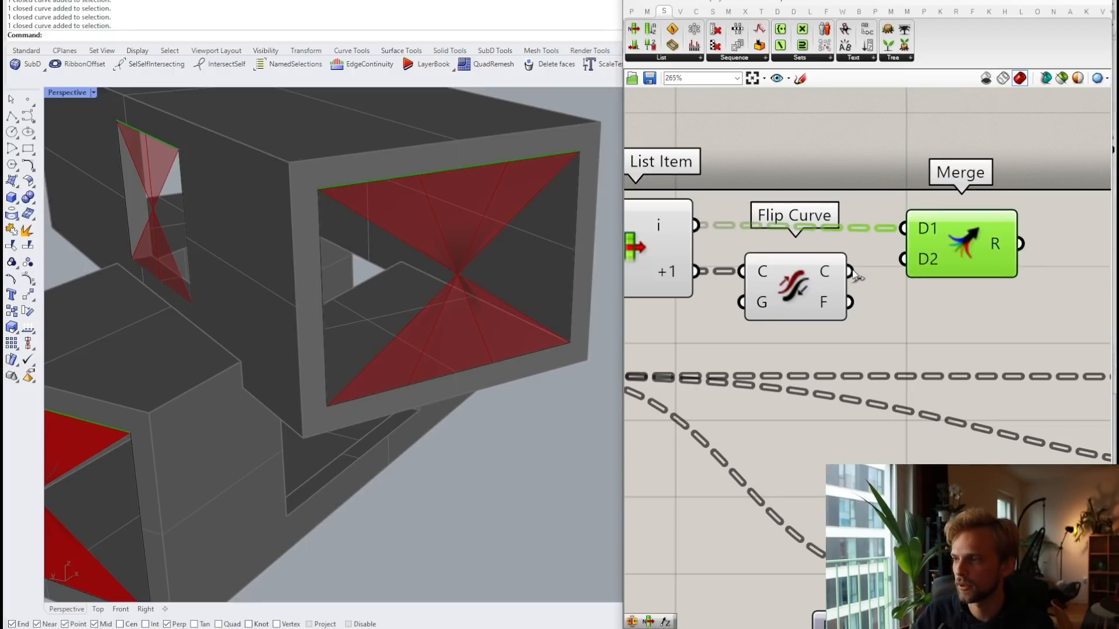
{"action": "left_click_drag", "start_coordinate": [850, 271], "coordinate": [903, 259]}
{"action": "scroll", "coordinate": [952, 278], "scroll_direction": "up", "scroll_amount": 3}
Step: Remove Merge's third input and reroute Cull Pattern's outgoing wires
{"action": "left_click", "coordinate": [927, 288]}
{"action": "scroll", "coordinate": [938, 292], "scroll_direction": "down", "scroll_amount": 2}
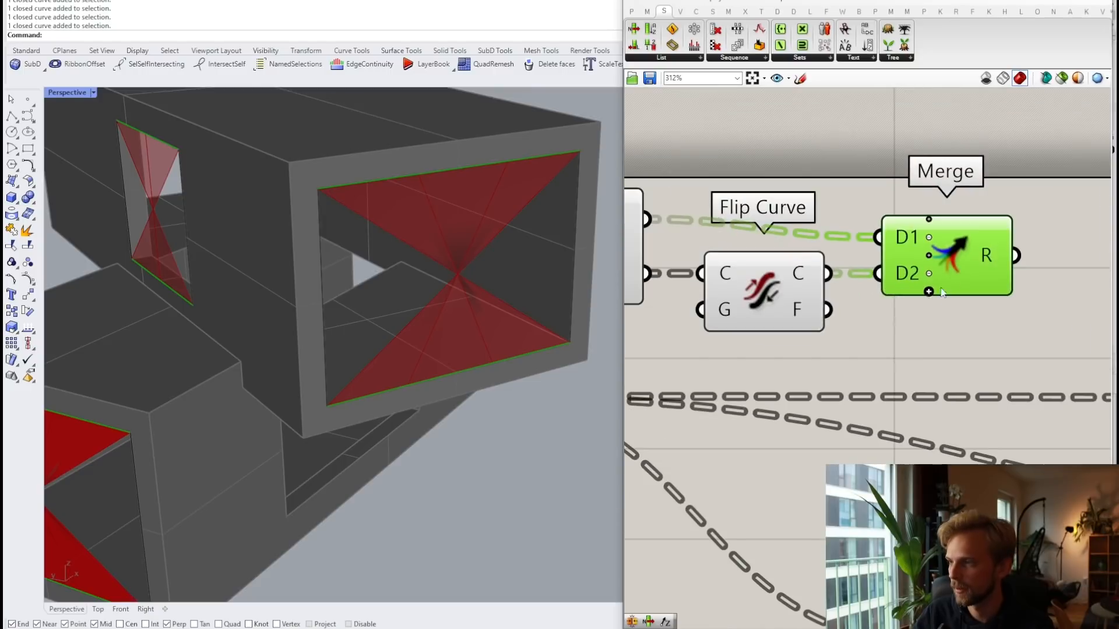
{"action": "scroll", "coordinate": [939, 286], "scroll_direction": "down", "scroll_amount": 2}
{"action": "left_click", "coordinate": [814, 280]}
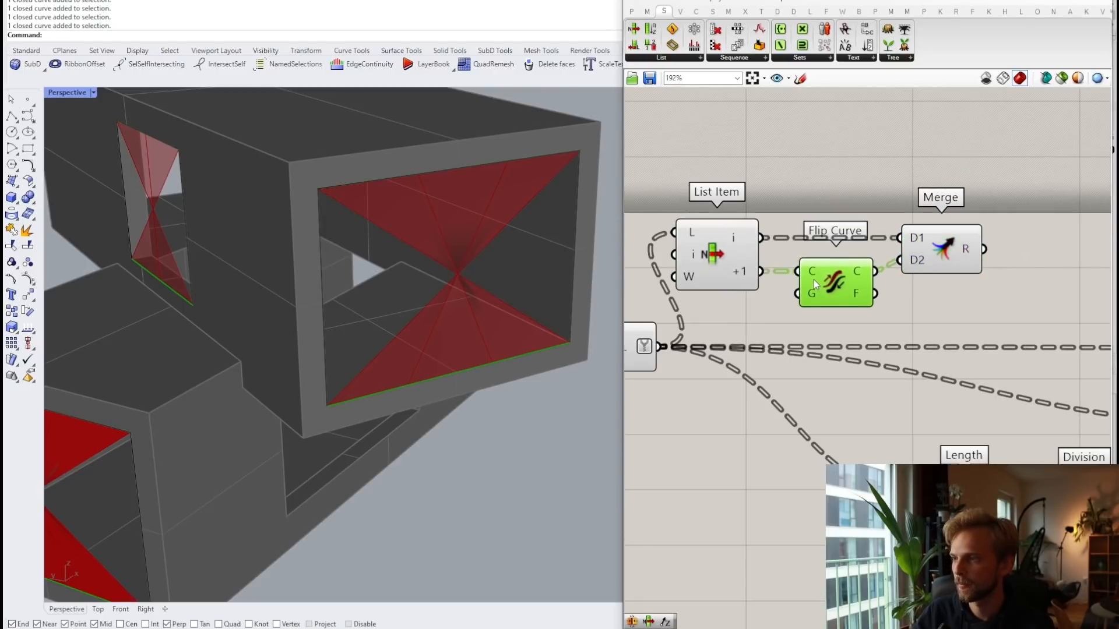
{"action": "scroll", "coordinate": [888, 267], "scroll_direction": "down", "scroll_amount": 2}
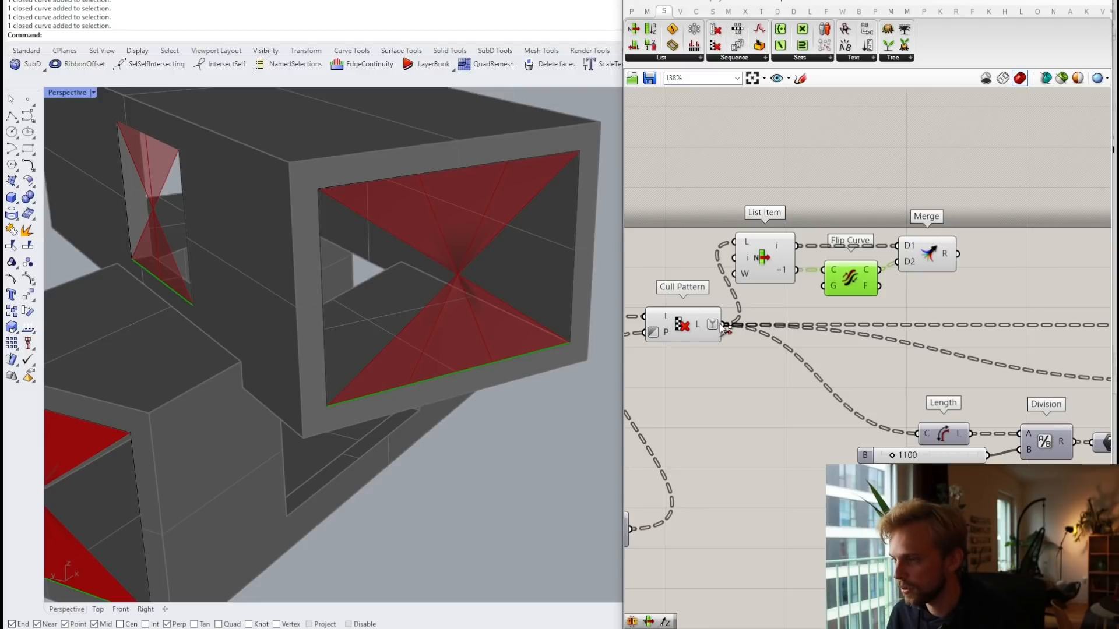
{"action": "left_click_drag", "start_coordinate": [724, 325], "coordinate": [959, 255], "text": "ctrl+shift"}
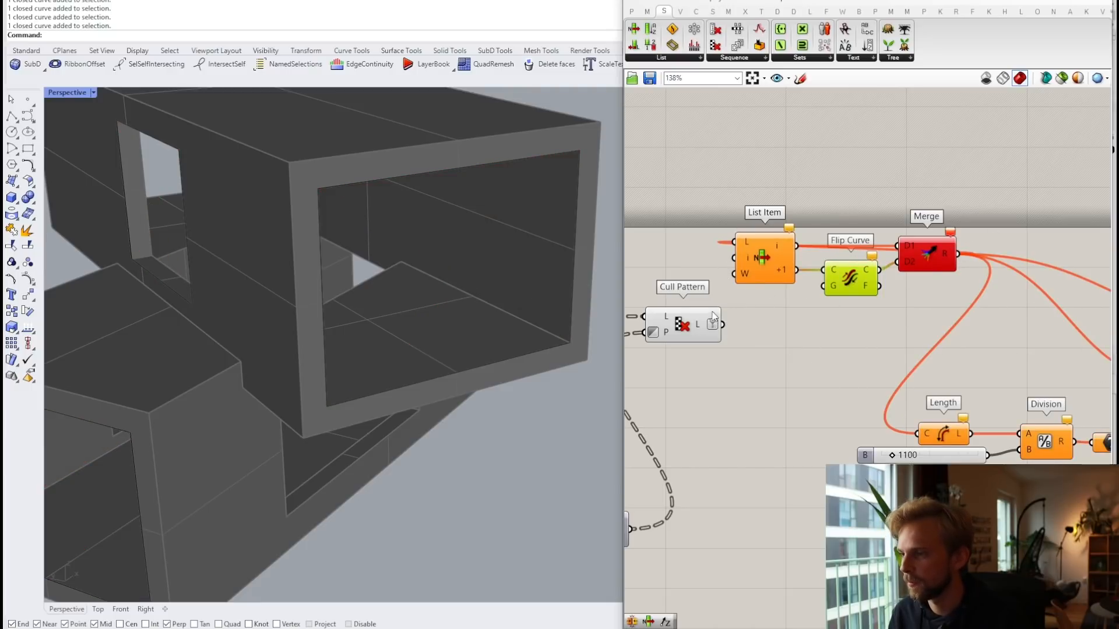
{"action": "left_click_drag", "start_coordinate": [723, 324], "coordinate": [681, 275]}
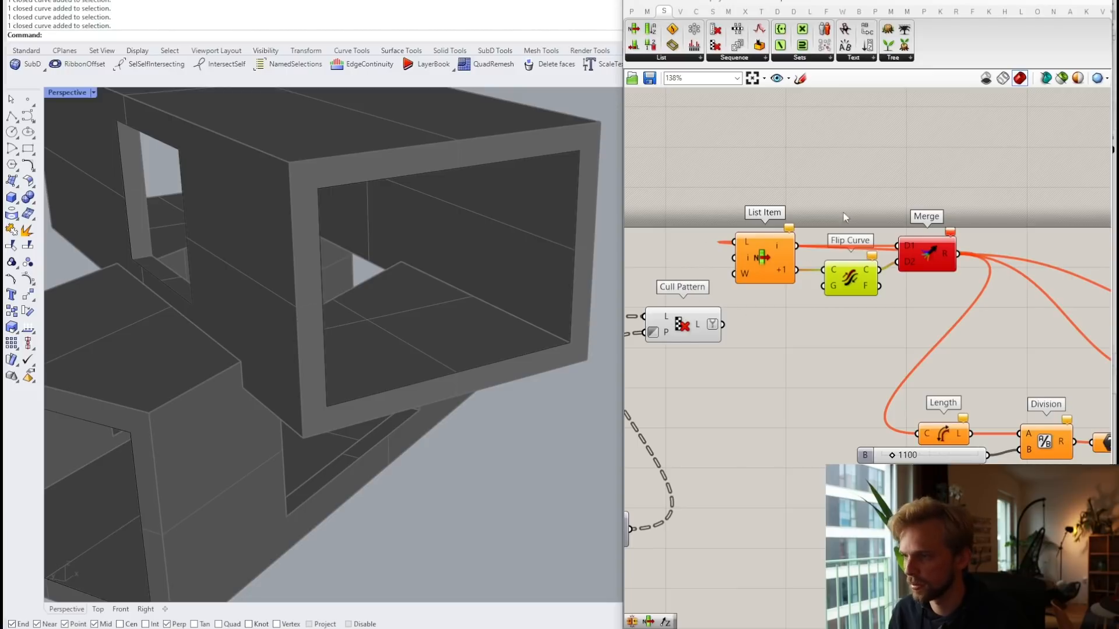
Step: Reconnect Cull Pattern's L output to List Item's L input
{"action": "left_click_drag", "start_coordinate": [724, 324], "coordinate": [746, 243]}
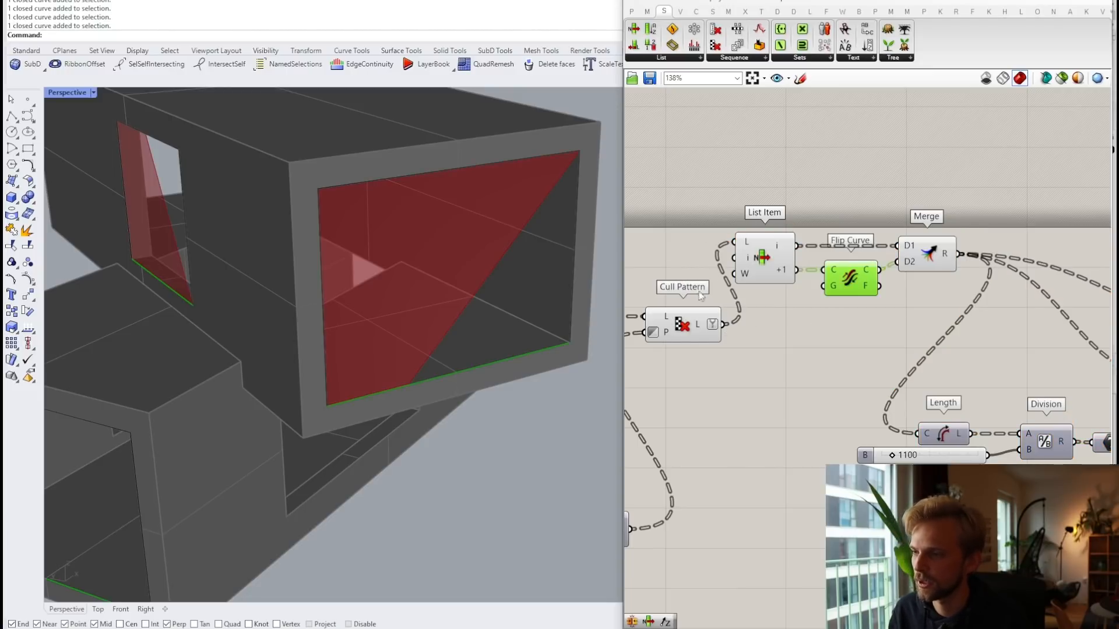
{"action": "left_click", "coordinate": [724, 183]}
{"action": "scroll", "coordinate": [725, 183], "scroll_direction": "down", "scroll_amount": 5}
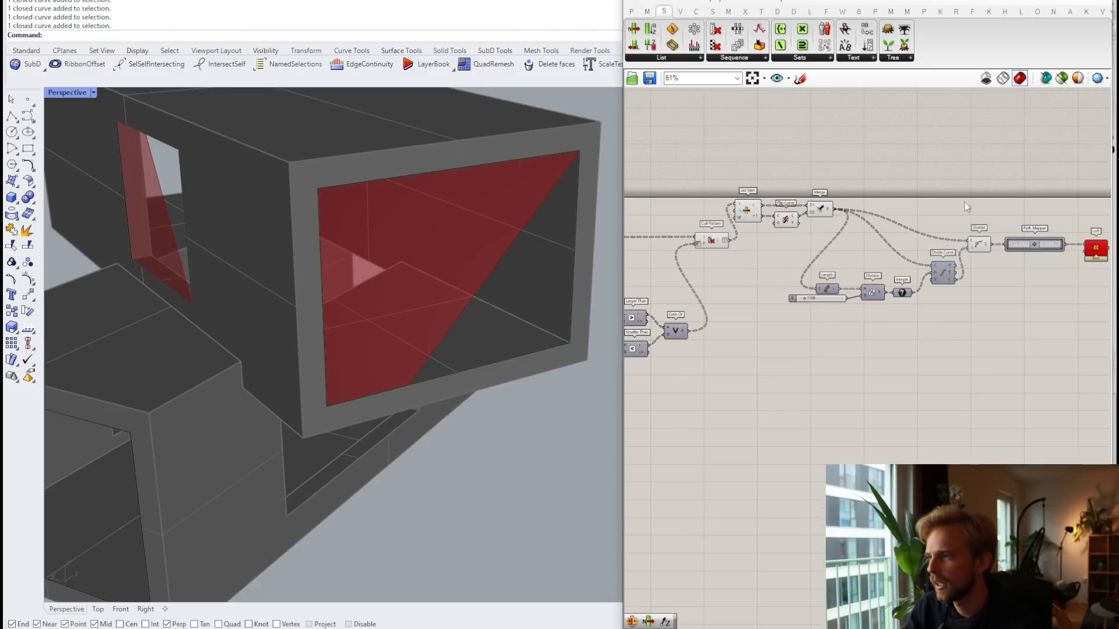
{"action": "right_click_drag", "start_coordinate": [956, 209], "coordinate": [890, 220]}
{"action": "scroll", "coordinate": [890, 219], "scroll_direction": "up", "scroll_amount": 3}
{"action": "scroll", "coordinate": [823, 233], "scroll_direction": "down", "scroll_amount": 2}
{"action": "right_click_drag", "start_coordinate": [729, 223], "coordinate": [832, 243]}
{"action": "scroll", "coordinate": [831, 243], "scroll_direction": "up", "scroll_amount": 3}
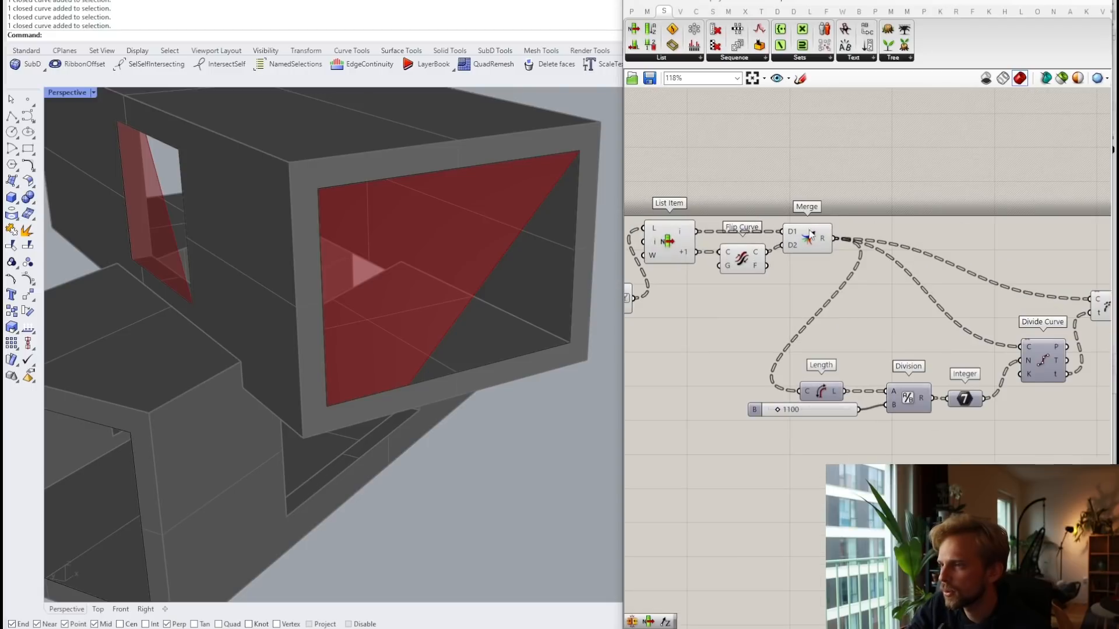
Step: Select List Item, Flip Curve, Merge and Cull Pattern together
{"action": "mouse_move", "coordinate": [822, 241]}
{"action": "scroll", "coordinate": [769, 251], "scroll_direction": "down", "scroll_amount": 3}
{"action": "right_click_drag", "start_coordinate": [673, 282], "coordinate": [795, 290]}
{"action": "scroll", "coordinate": [794, 290], "scroll_direction": "up", "scroll_amount": 2}
{"action": "left_click_drag", "start_coordinate": [1017, 310], "coordinate": [754, 189]}
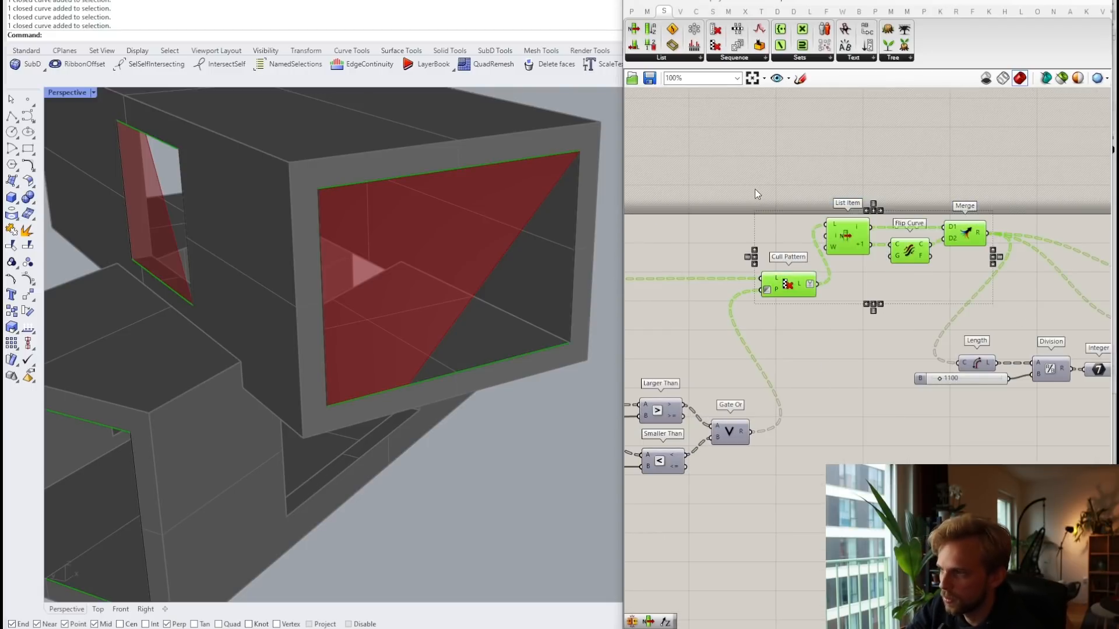
{"action": "middle_click", "coordinate": [754, 189]}
{"action": "left_click", "coordinate": [795, 147]}
Step: Inspect the Merge, Shatter and Divide Curve outputs to check the regenerated data
{"action": "right_click_drag", "start_coordinate": [985, 285], "coordinate": [757, 242]}
{"action": "right_click_drag", "start_coordinate": [996, 253], "coordinate": [896, 250]}
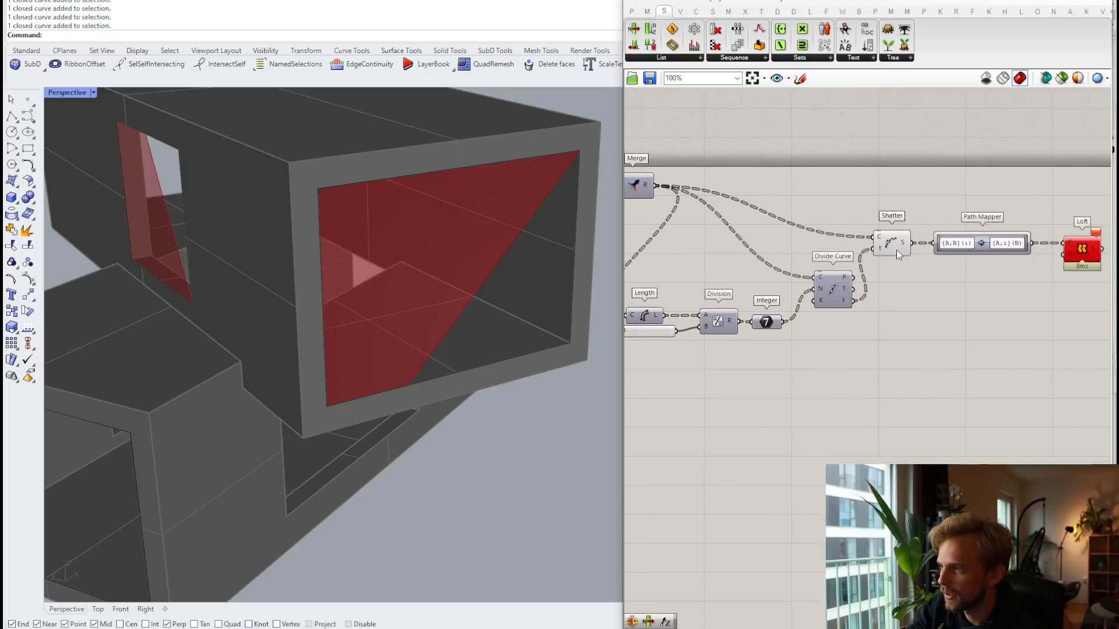
{"action": "scroll", "coordinate": [897, 250], "scroll_direction": "up", "scroll_amount": 3}
{"action": "mouse_move", "coordinate": [914, 241]}
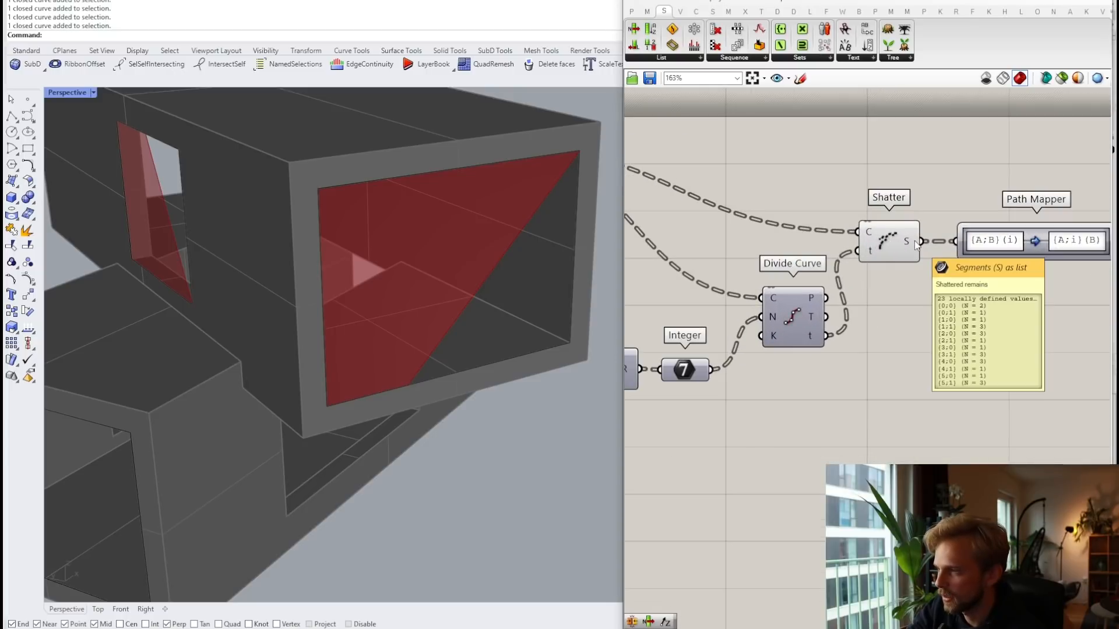
{"action": "right_click_drag", "start_coordinate": [807, 327], "coordinate": [917, 287]}
{"action": "right_click_drag", "start_coordinate": [791, 293], "coordinate": [1003, 342]}
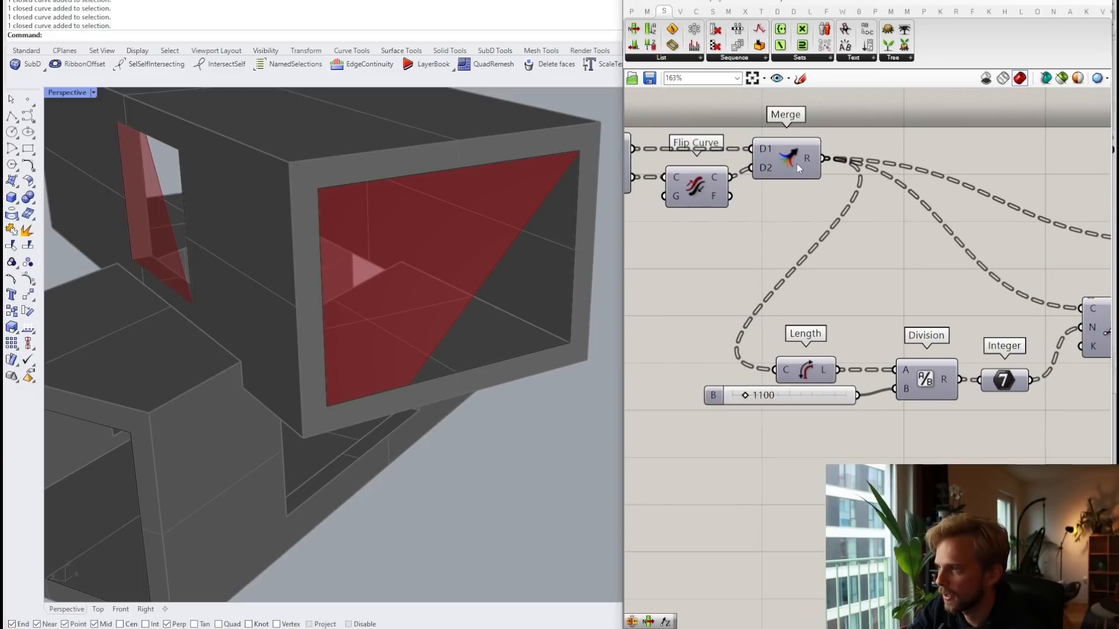
{"action": "mouse_move", "coordinate": [808, 156]}
{"action": "right_click_drag", "start_coordinate": [886, 316], "coordinate": [711, 293]}
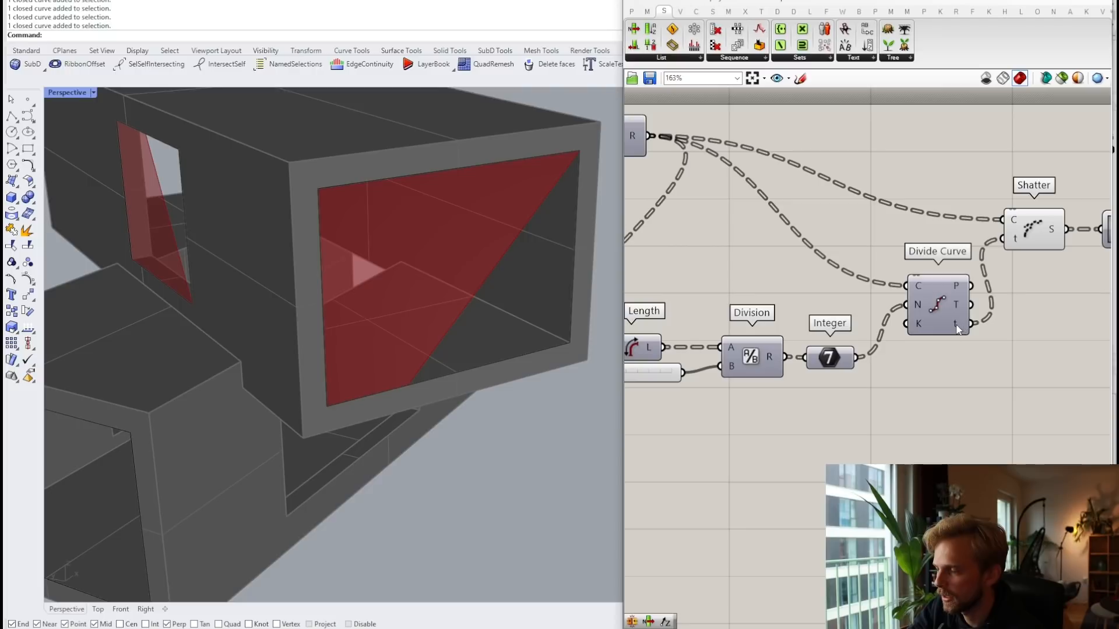
{"action": "mouse_move", "coordinate": [958, 330]}
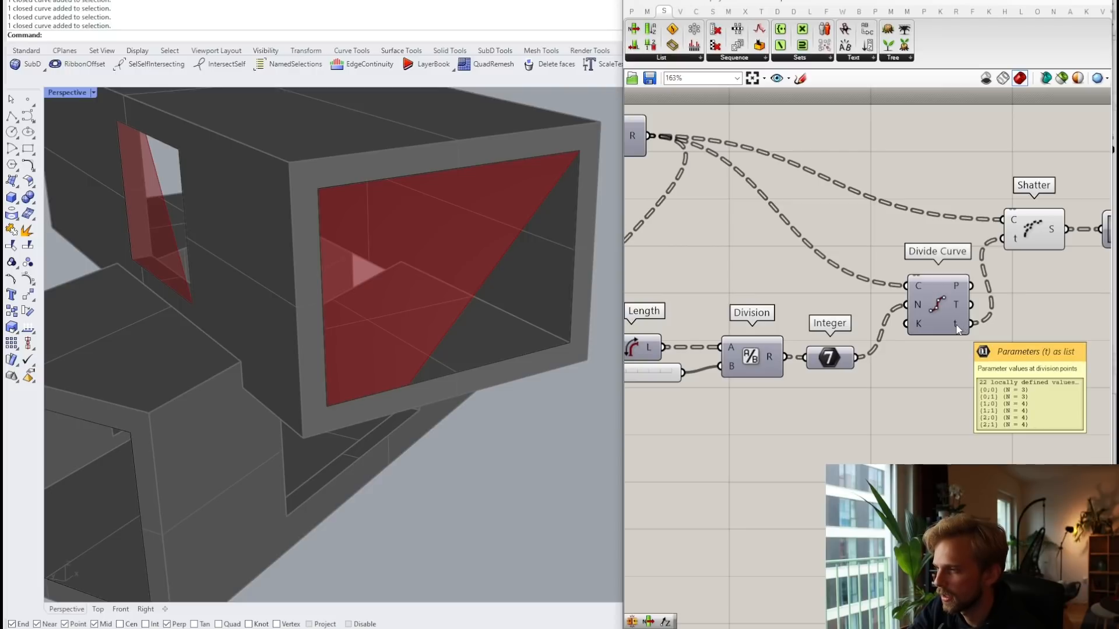
{"action": "scroll", "coordinate": [907, 303], "scroll_direction": "down", "scroll_amount": 3}
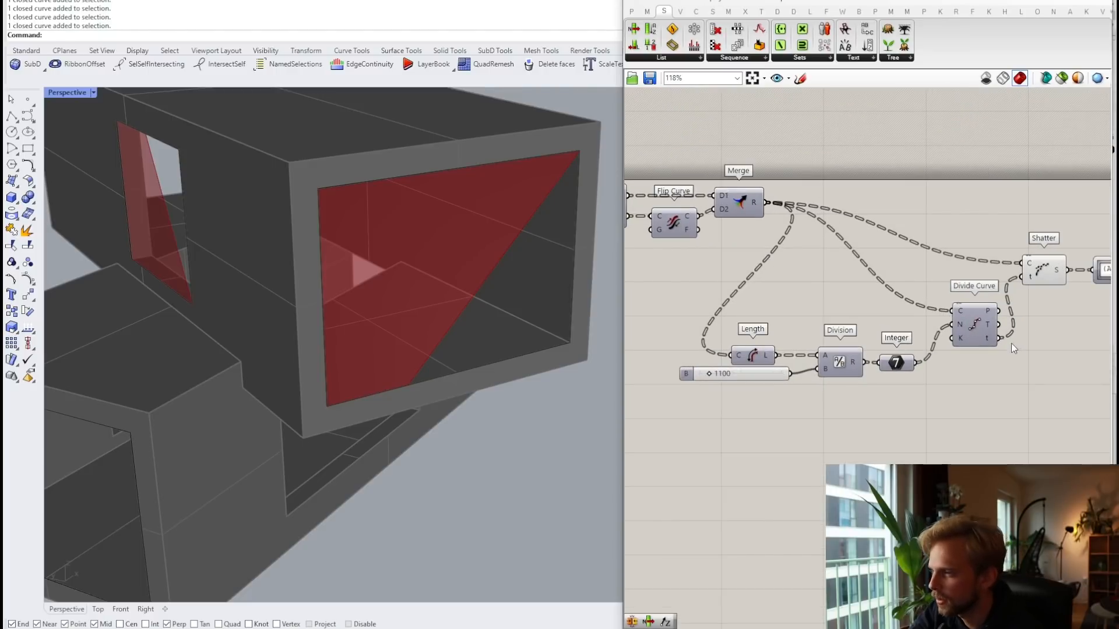
Step: Toggle Reparameterize on Shatter's curve input on, then back off
{"action": "right_click", "coordinate": [1028, 266]}
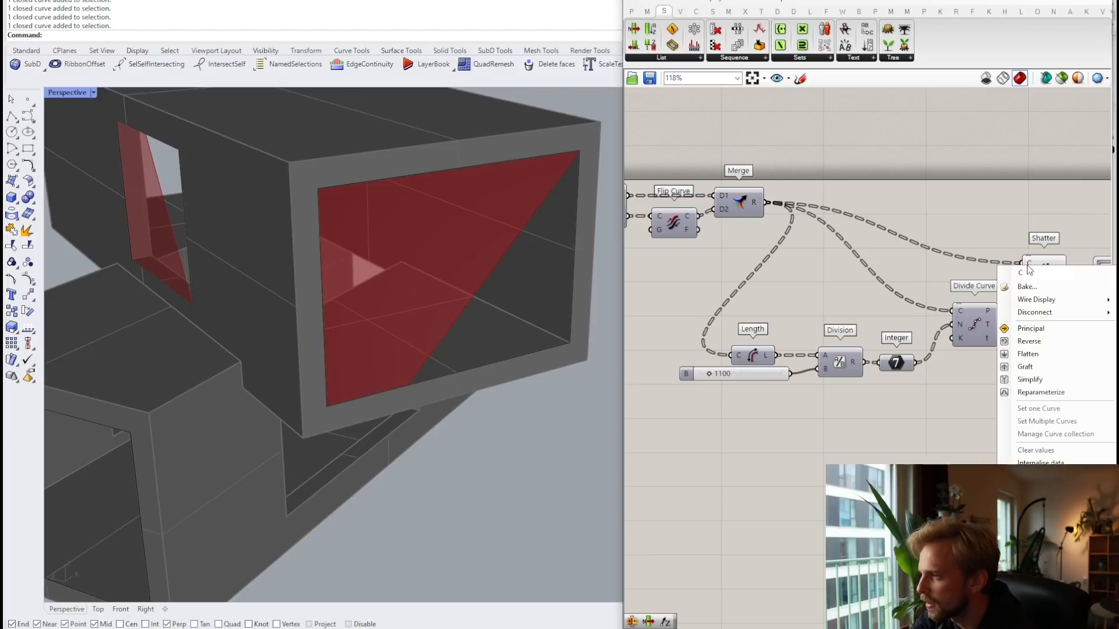
{"action": "left_click", "coordinate": [1038, 393]}
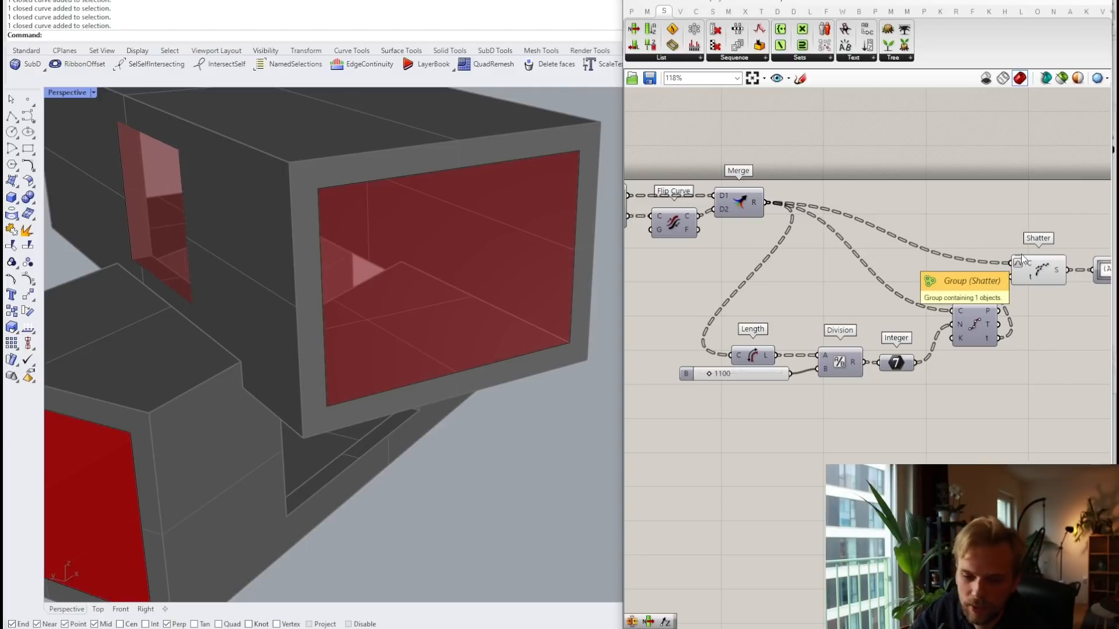
{"action": "right_click", "coordinate": [1017, 262]}
{"action": "left_click", "coordinate": [1039, 391]}
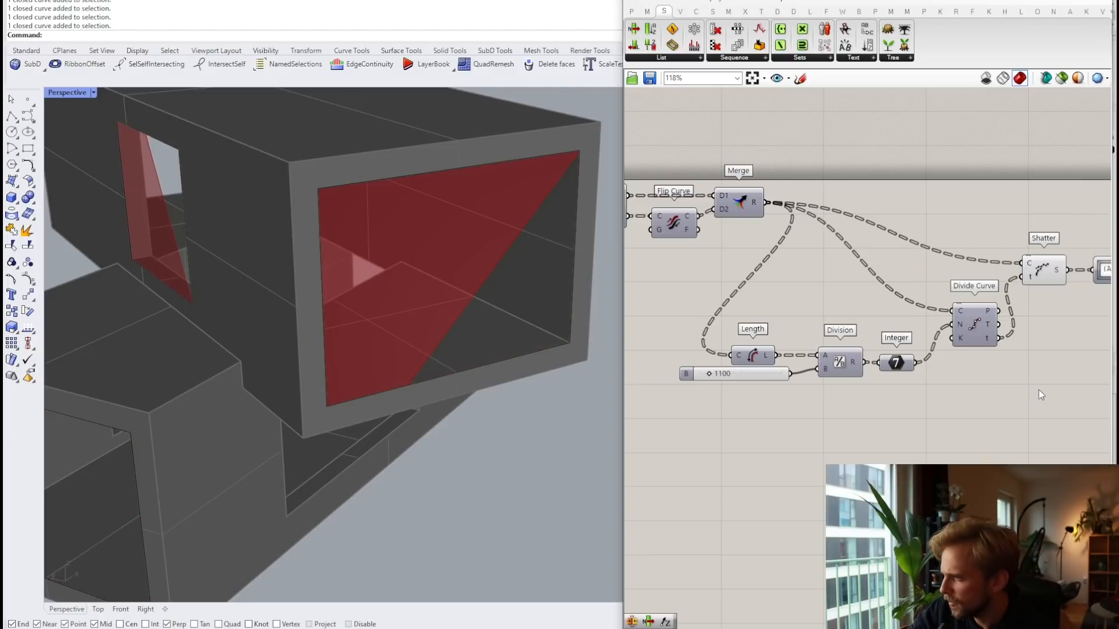
Step: Add a Panel showing Divide Curve's t values and enlarge it to list every branch
{"action": "right_click_drag", "start_coordinate": [1039, 390], "coordinate": [938, 360]}
{"action": "double_click", "coordinate": [882, 367]}
{"action": "type", "text": "panel"}
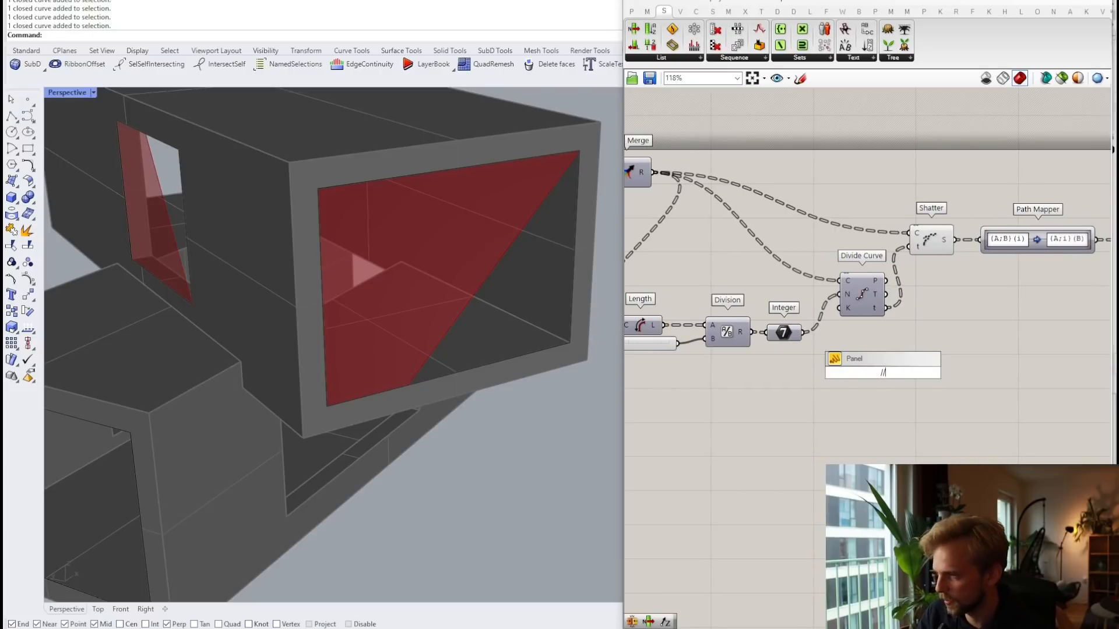
{"action": "key", "text": "Return"}
{"action": "left_click_drag", "start_coordinate": [887, 308], "coordinate": [828, 374]}
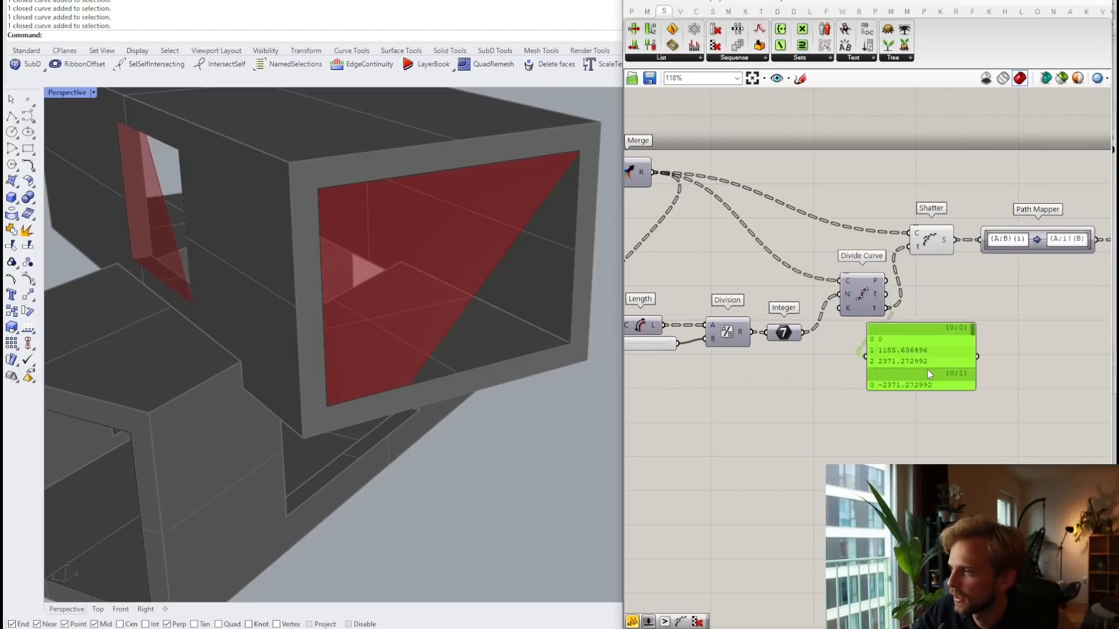
{"action": "scroll", "coordinate": [921, 356], "scroll_direction": "up", "scroll_amount": 3}
{"action": "left_click_drag", "start_coordinate": [914, 398], "coordinate": [918, 467]}
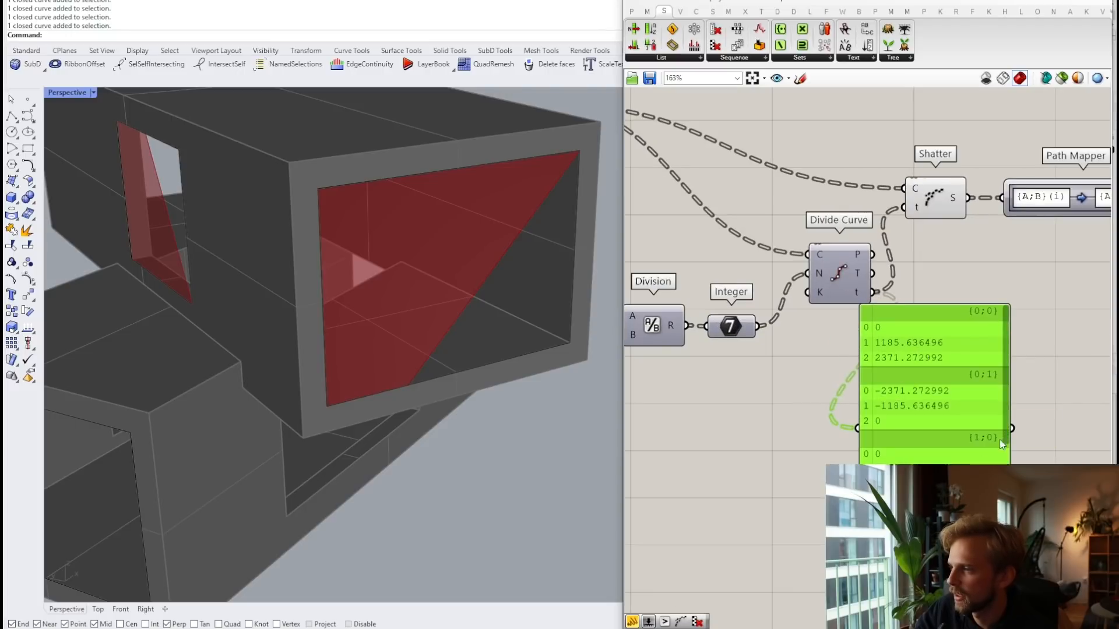
{"action": "left_click_drag", "start_coordinate": [1008, 424], "coordinate": [1008, 531]}
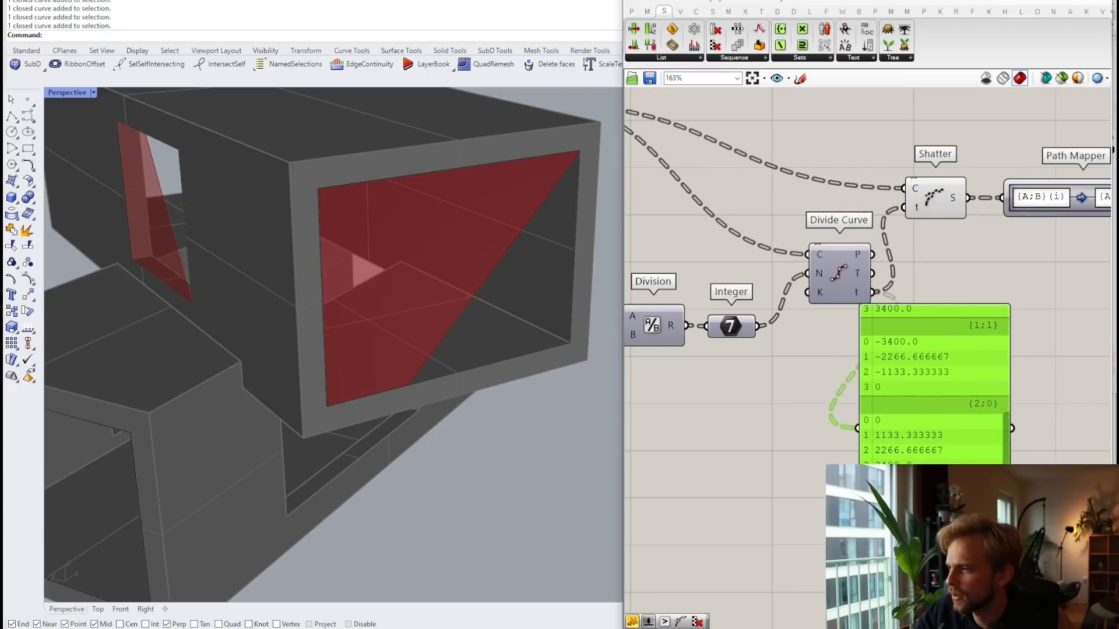
{"action": "left_click_drag", "start_coordinate": [927, 379], "coordinate": [1009, 339]}
{"action": "scroll", "coordinate": [918, 305], "scroll_direction": "down", "scroll_amount": 3}
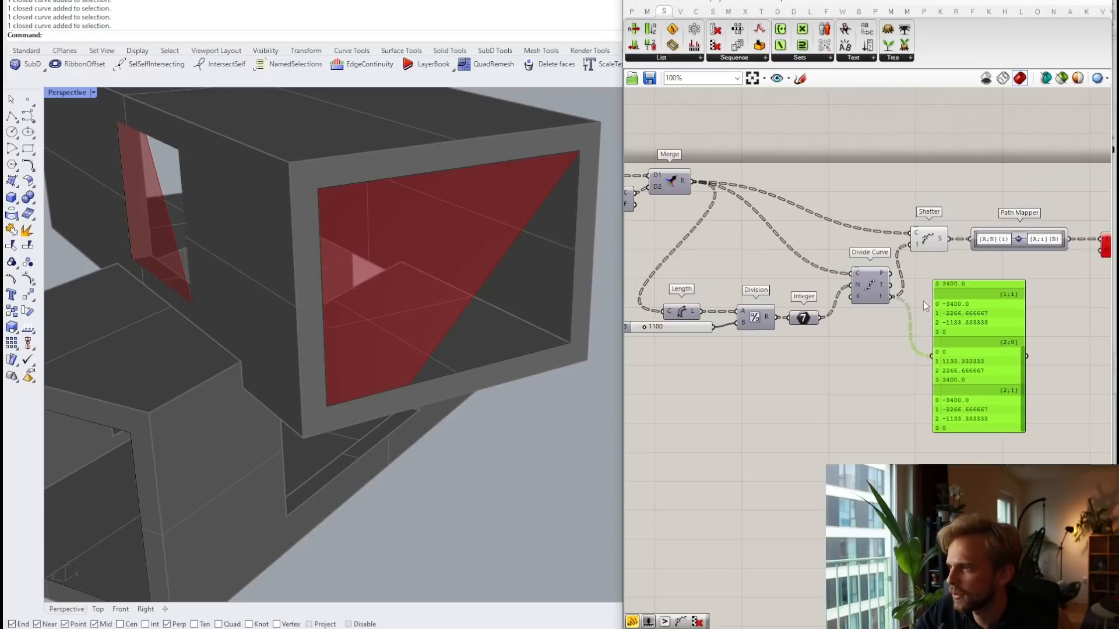
{"action": "scroll", "coordinate": [936, 278], "scroll_direction": "up", "scroll_amount": 2}
Step: Dismiss the Loft error and check the options on Shatter's t input and Divide Curve's t output
{"action": "mouse_move", "coordinate": [973, 260]}
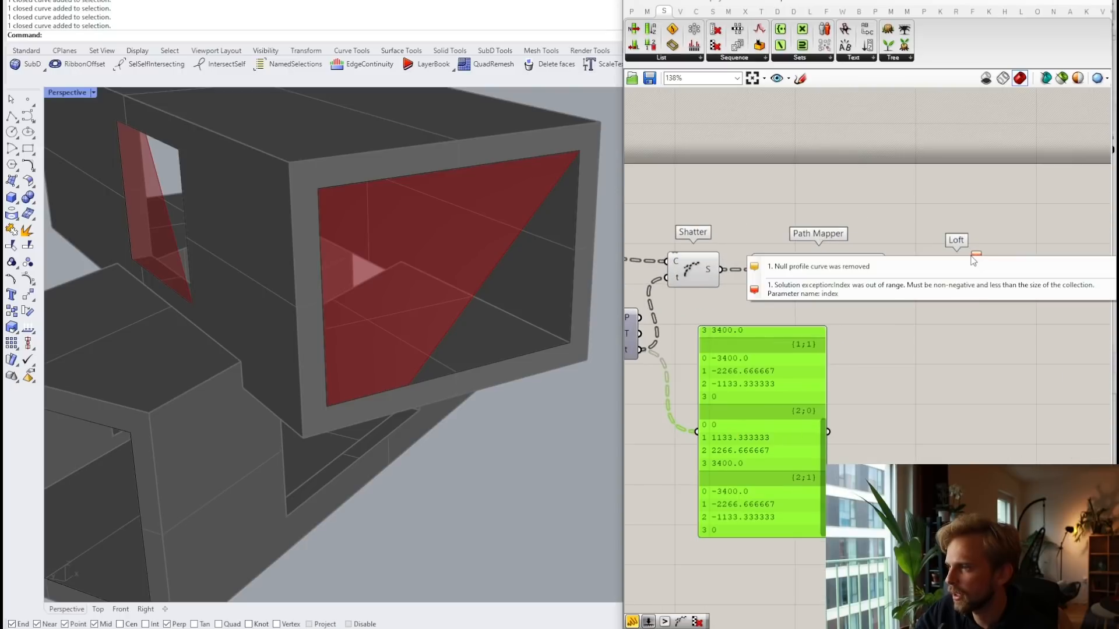
{"action": "left_click", "coordinate": [879, 209]}
{"action": "right_click_drag", "start_coordinate": [676, 280], "coordinate": [723, 273]}
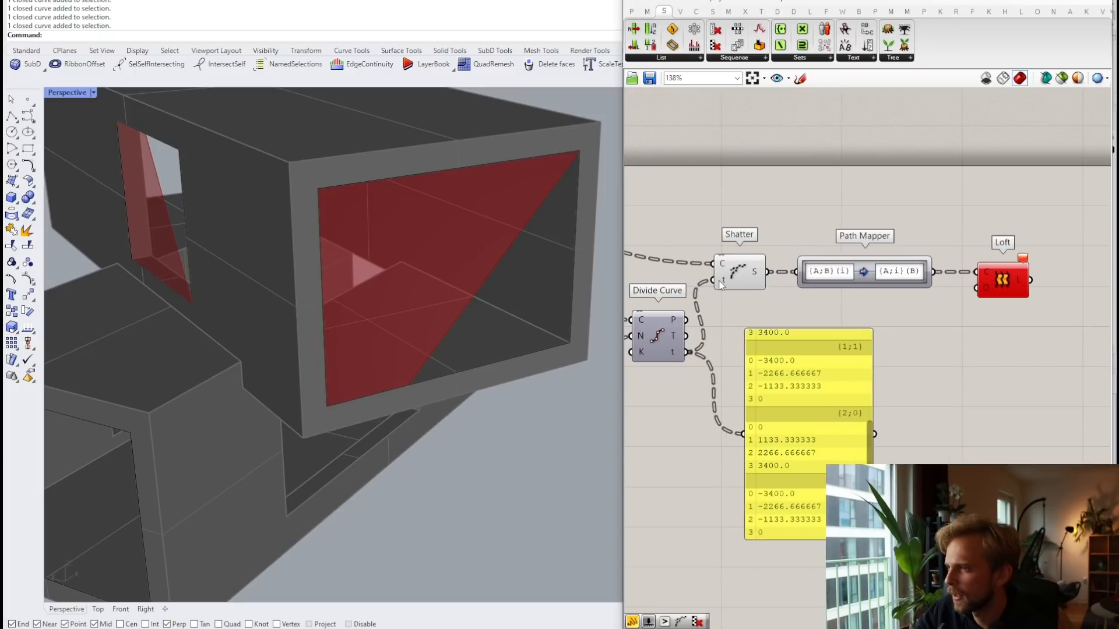
{"action": "right_click", "coordinate": [721, 284]}
{"action": "left_click", "coordinate": [682, 401]}
{"action": "right_click", "coordinate": [681, 351]}
Step: Reparameterize Shatter's curve input again, then turn it off and recheck Loft's error
{"action": "right_click", "coordinate": [722, 262]}
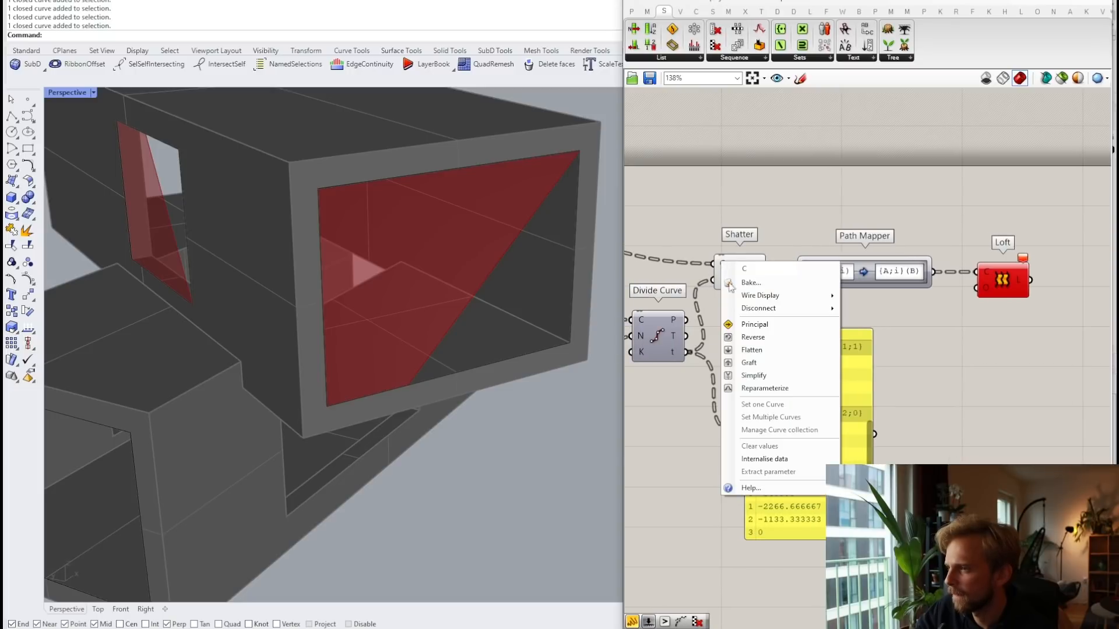
{"action": "left_click", "coordinate": [763, 388]}
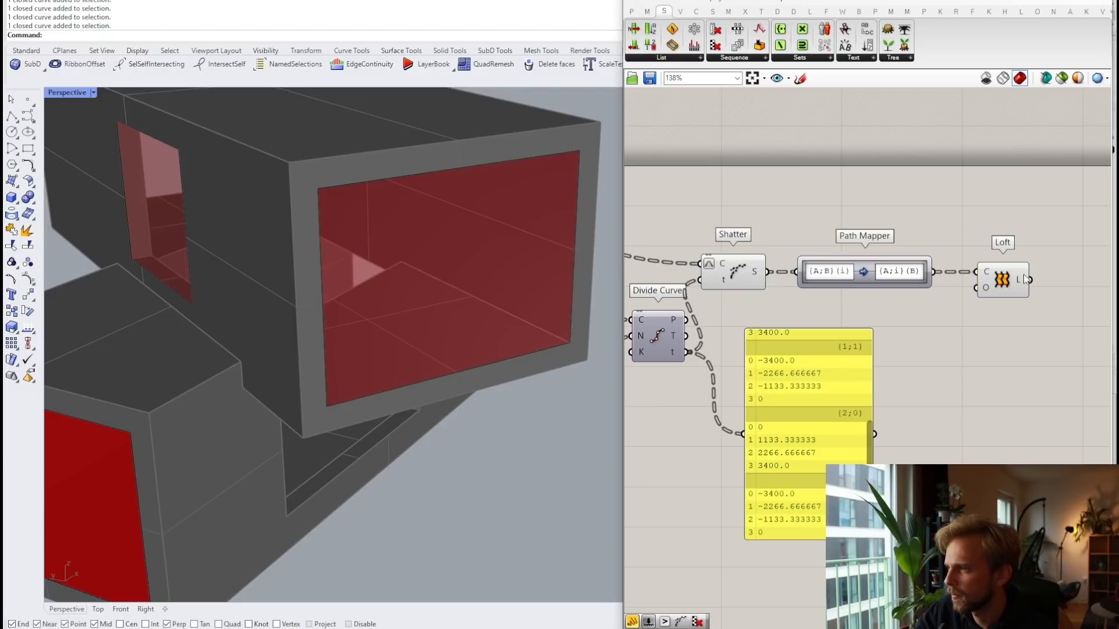
{"action": "mouse_move", "coordinate": [1020, 278]}
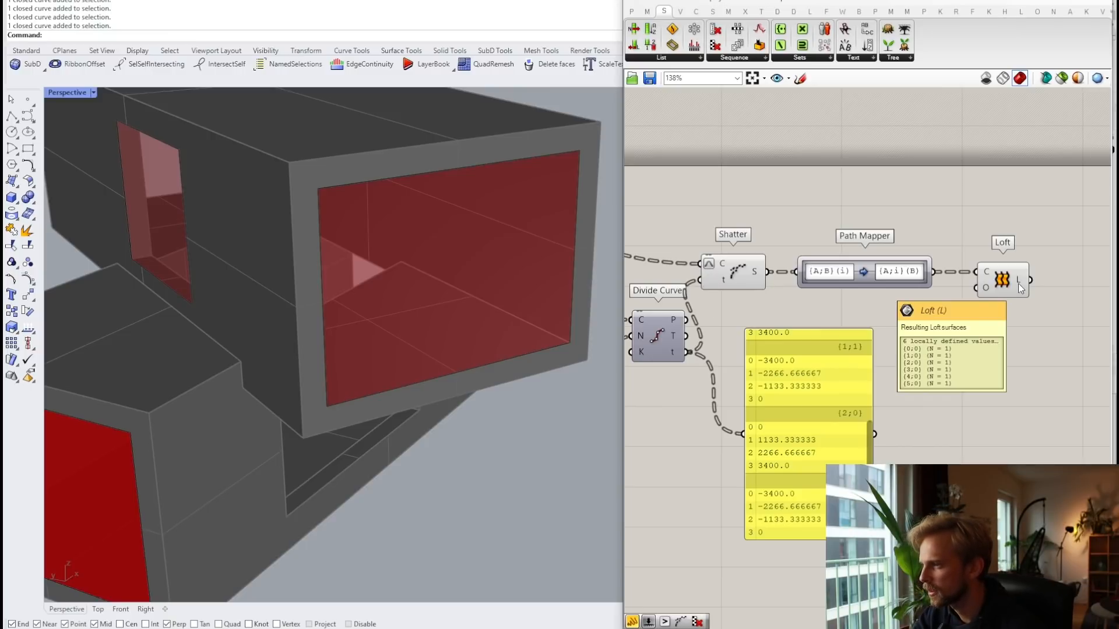
{"action": "right_click_drag", "start_coordinate": [709, 264], "coordinate": [775, 272]}
{"action": "right_click", "coordinate": [775, 272]}
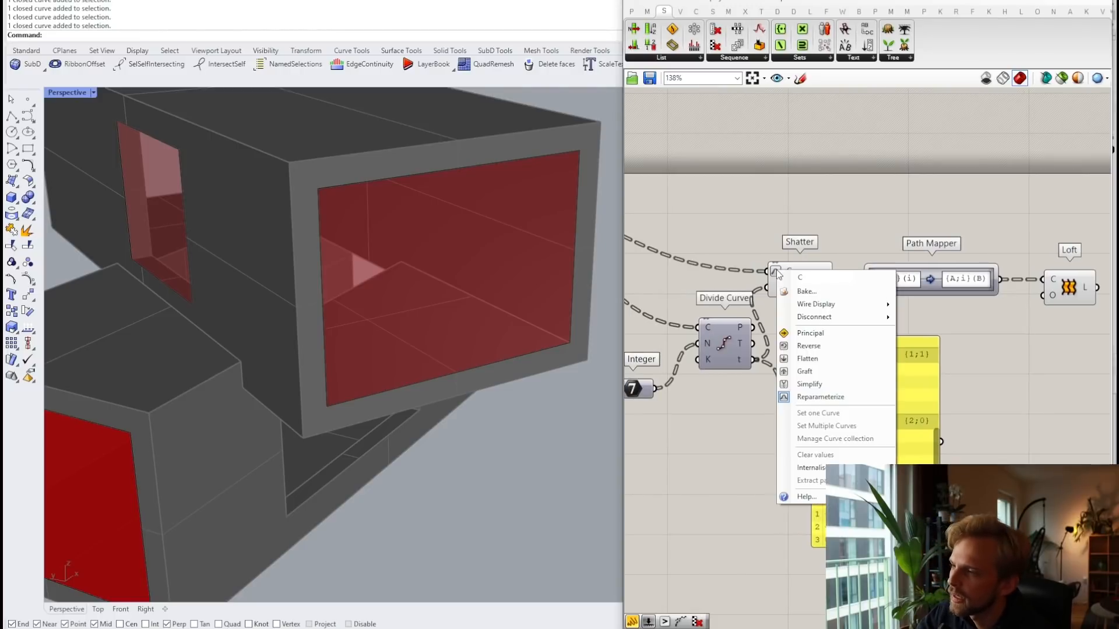
{"action": "left_click", "coordinate": [813, 397]}
{"action": "mouse_move", "coordinate": [825, 277]}
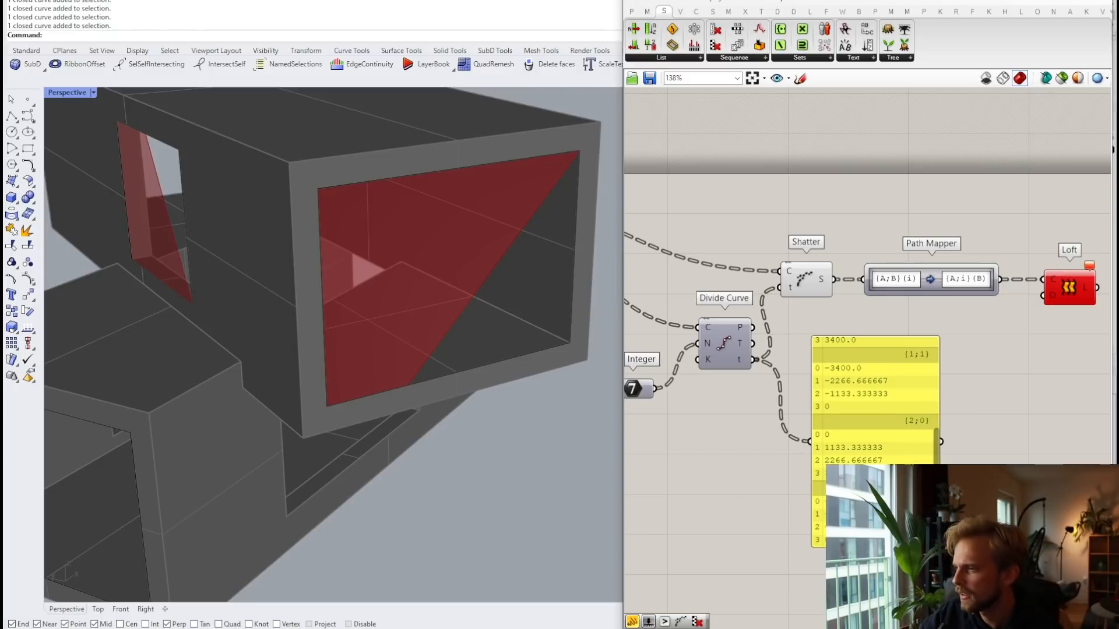
{"action": "scroll", "coordinate": [874, 408], "scroll_direction": "up", "scroll_amount": 2}
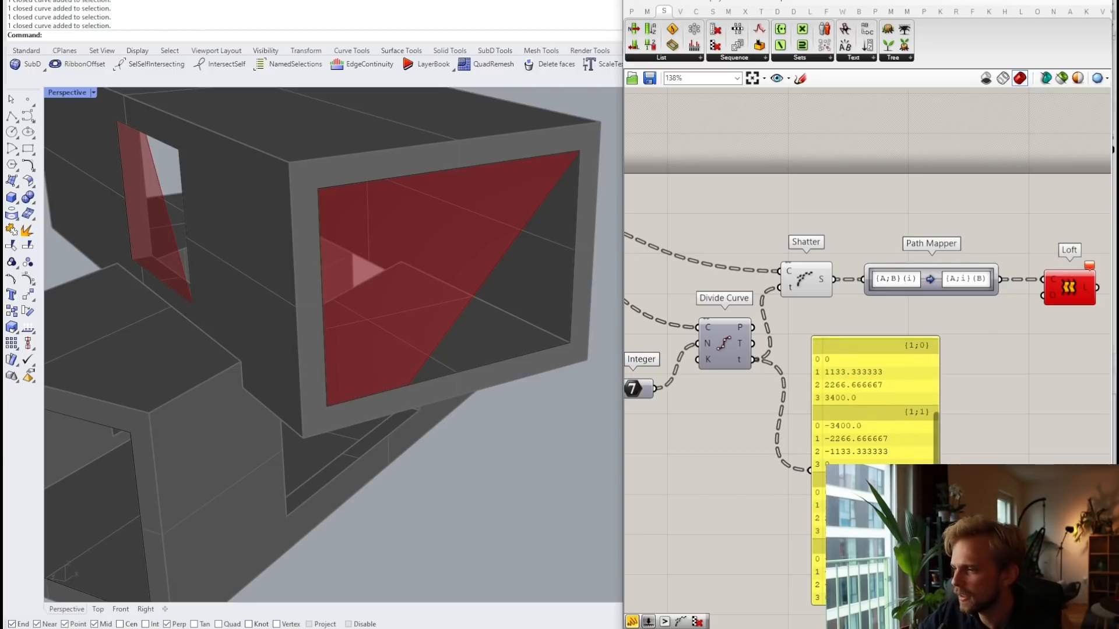
Step: Feed Length from Cull Pattern instead of Merge
{"action": "right_click_drag", "start_coordinate": [745, 503], "coordinate": [890, 486]}
{"action": "scroll", "coordinate": [856, 428], "scroll_direction": "down", "scroll_amount": 2}
{"action": "right_click_drag", "start_coordinate": [780, 378], "coordinate": [829, 383]}
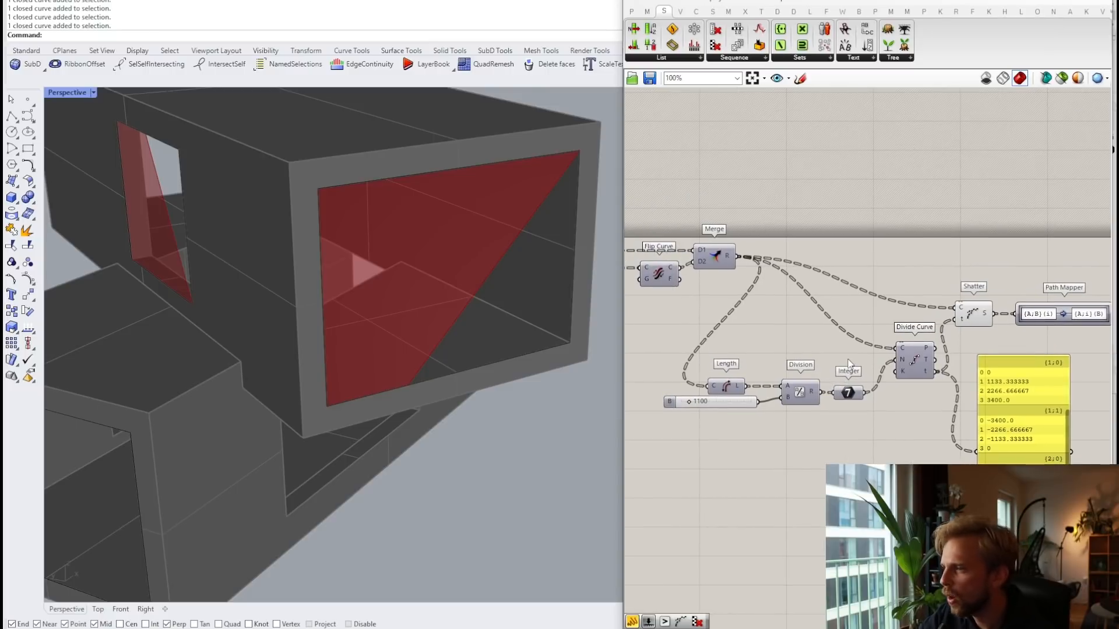
{"action": "right_click_drag", "start_coordinate": [849, 363], "coordinate": [948, 344]}
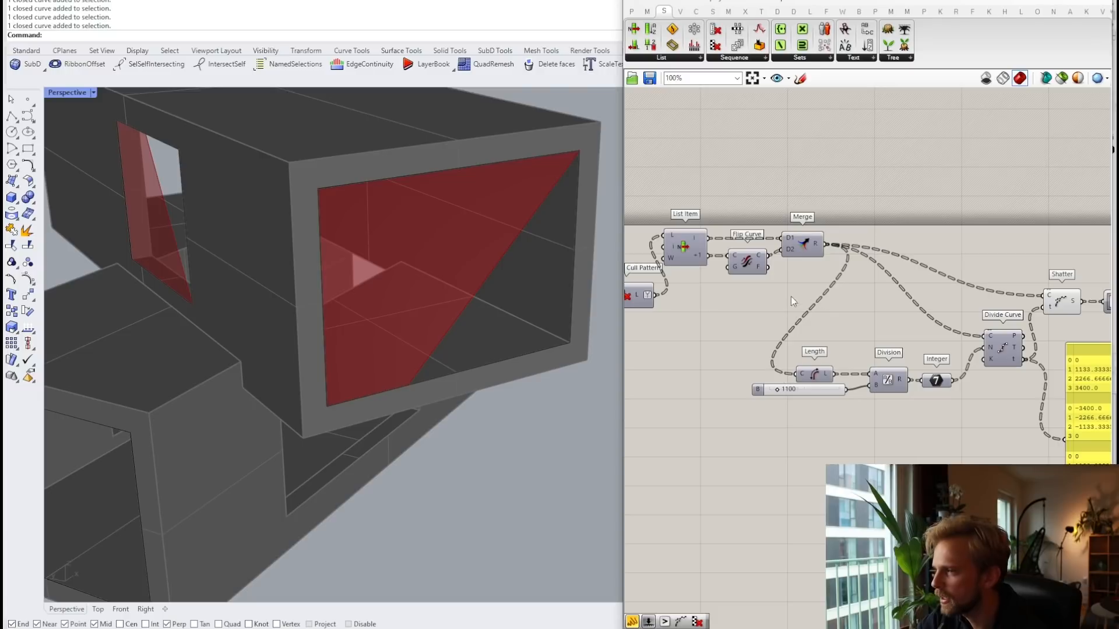
{"action": "scroll", "coordinate": [687, 297], "scroll_direction": "down", "scroll_amount": 2}
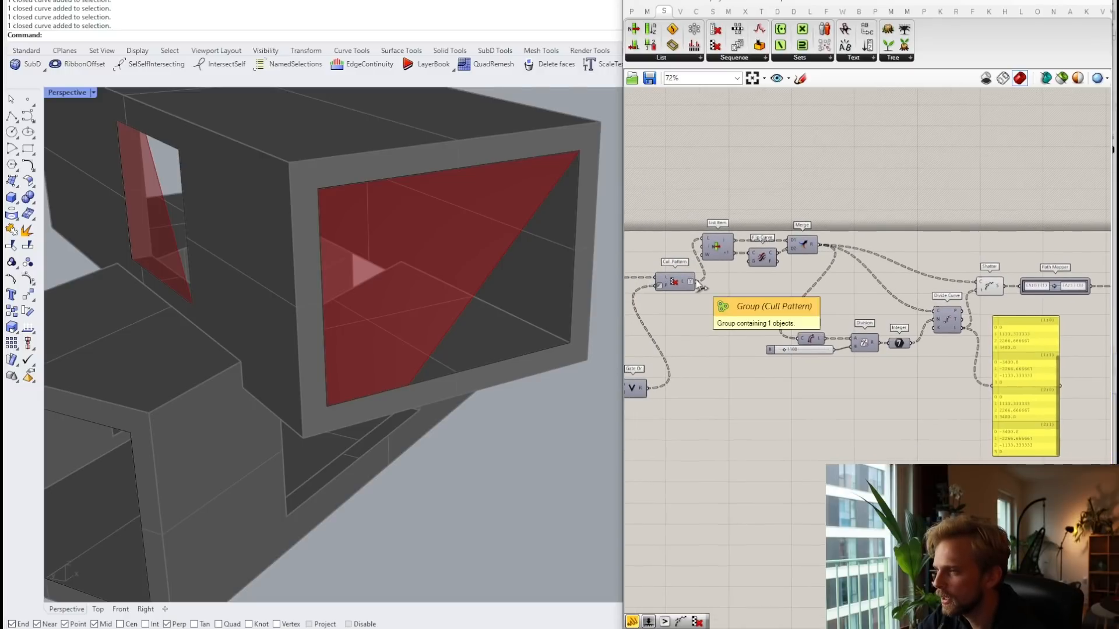
{"action": "left_click_drag", "start_coordinate": [694, 282], "coordinate": [939, 313]}
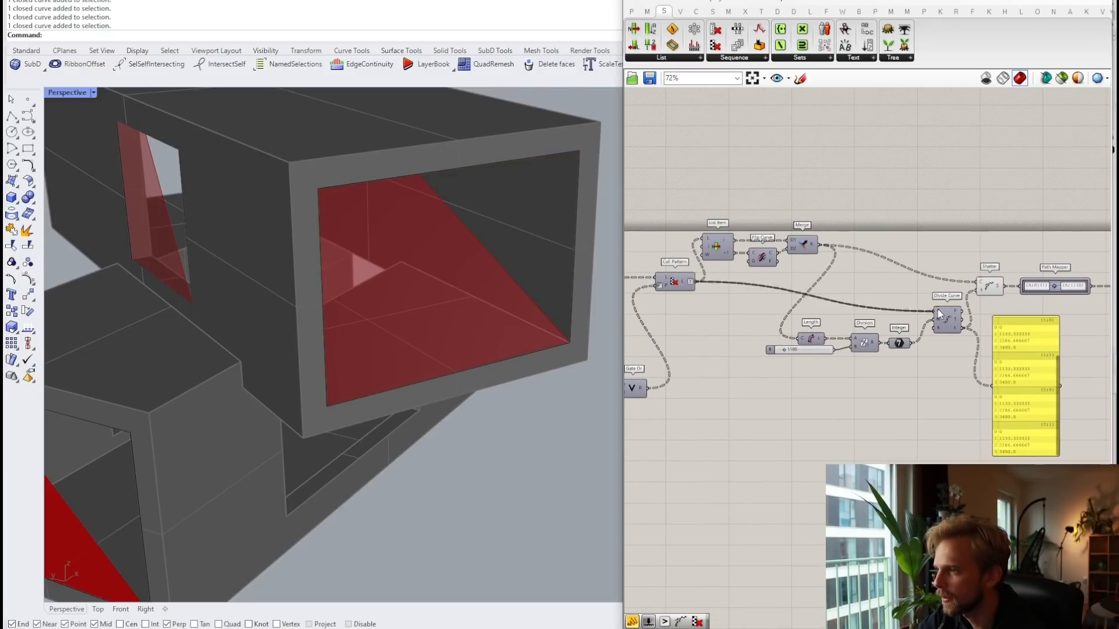
{"action": "right_click_drag", "start_coordinate": [864, 334], "coordinate": [799, 319]}
{"action": "right_click_drag", "start_coordinate": [702, 308], "coordinate": [750, 310]}
{"action": "left_click_drag", "start_coordinate": [686, 271], "coordinate": [783, 326]}
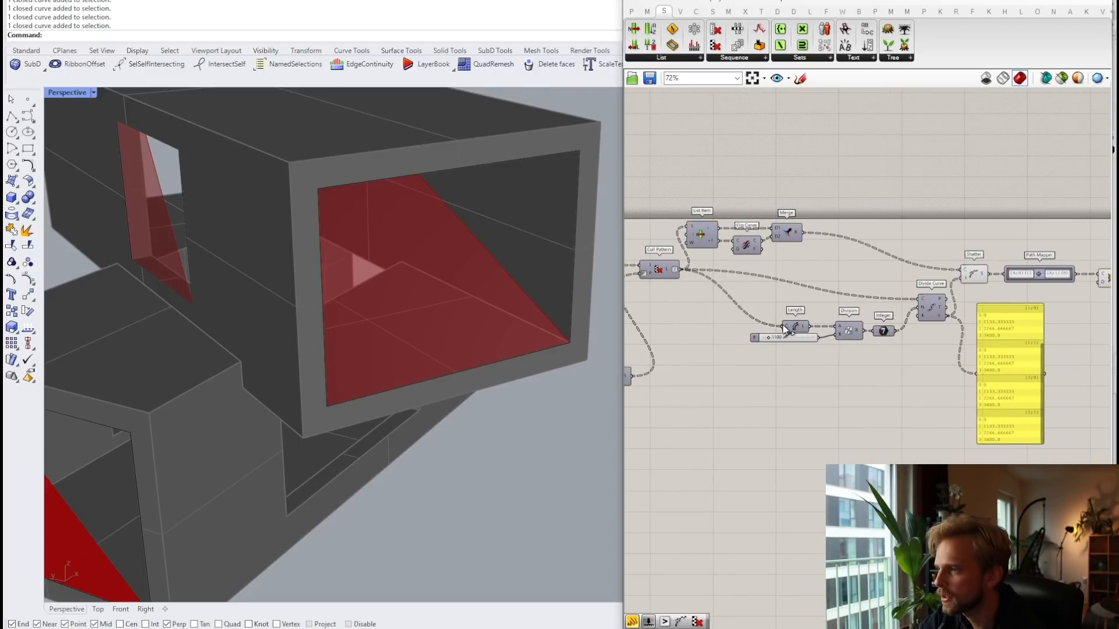
Step: Wire Merge's output into Divide Curve and back into Length instead of Cull Pattern
{"action": "right_click_drag", "start_coordinate": [928, 355], "coordinate": [838, 330]}
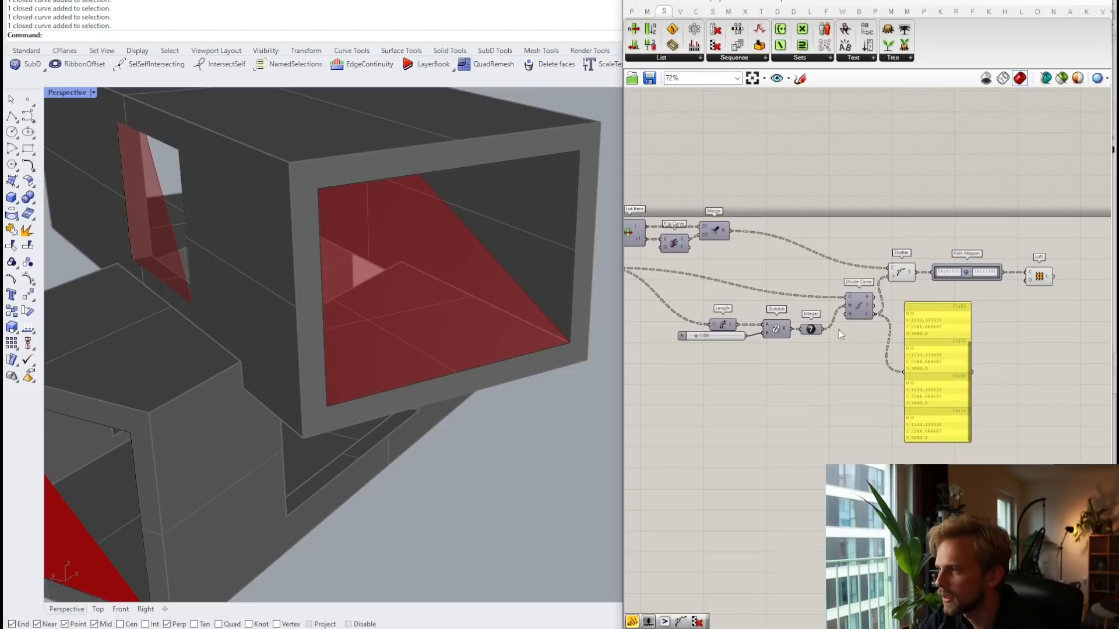
{"action": "left_click_drag", "start_coordinate": [729, 230], "coordinate": [848, 297]}
{"action": "right_click_drag", "start_coordinate": [717, 286], "coordinate": [781, 284]}
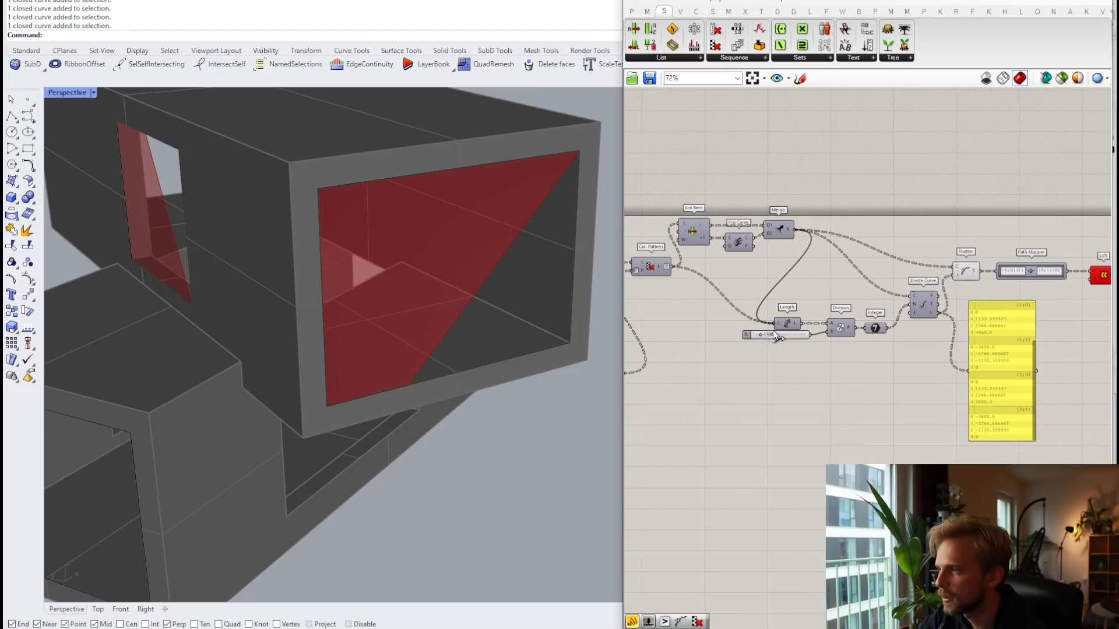
{"action": "left_click_drag", "start_coordinate": [773, 330], "coordinate": [772, 330]}
{"action": "right_click_drag", "start_coordinate": [925, 396], "coordinate": [864, 416]}
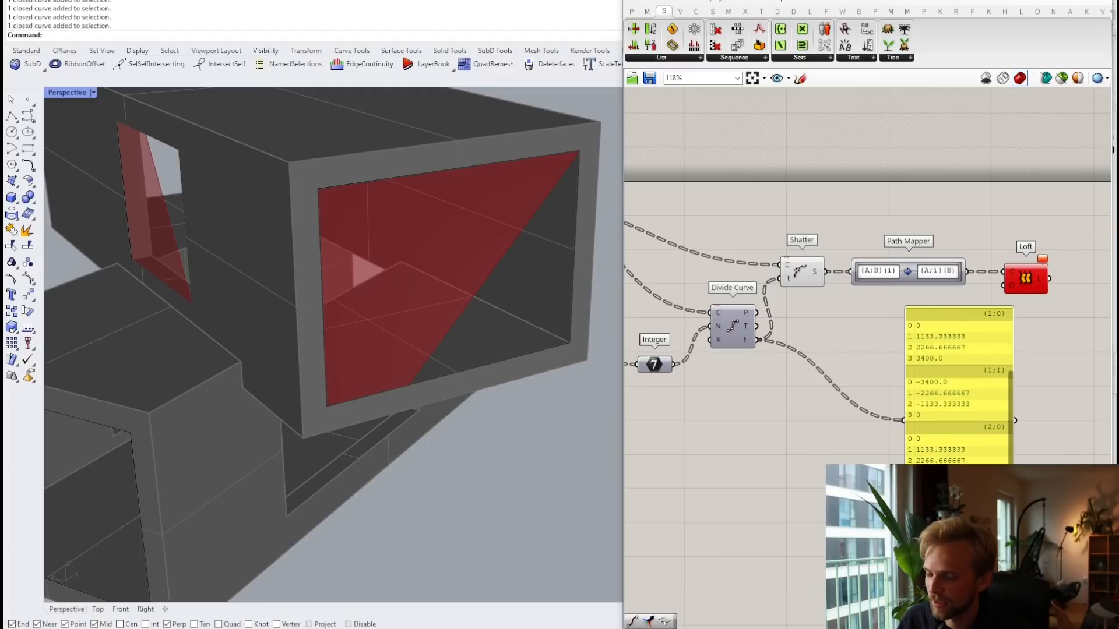
Step: Rearrange List Item, Flip Curve and Merge more neatly beside the data panel
{"action": "left_click_drag", "start_coordinate": [912, 516], "coordinate": [917, 479]}
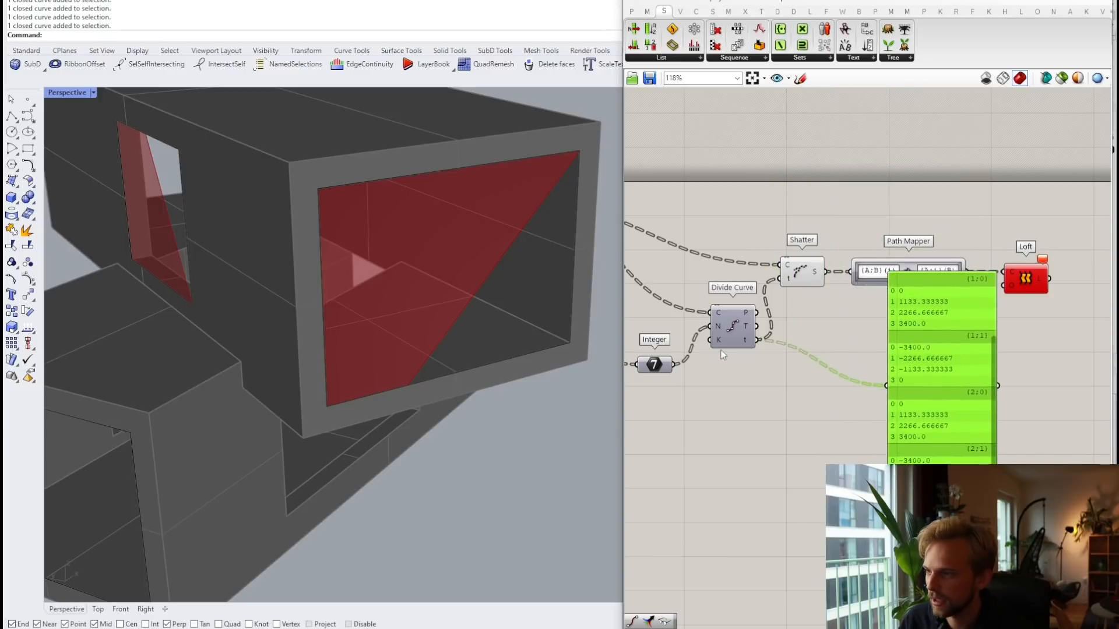
{"action": "scroll", "coordinate": [917, 479], "scroll_direction": "down", "scroll_amount": 4}
{"action": "right_click_drag", "start_coordinate": [673, 363], "coordinate": [804, 366]}
{"action": "scroll", "coordinate": [804, 366], "scroll_direction": "up", "scroll_amount": 3}
{"action": "left_click_drag", "start_coordinate": [782, 338], "coordinate": [777, 333]}
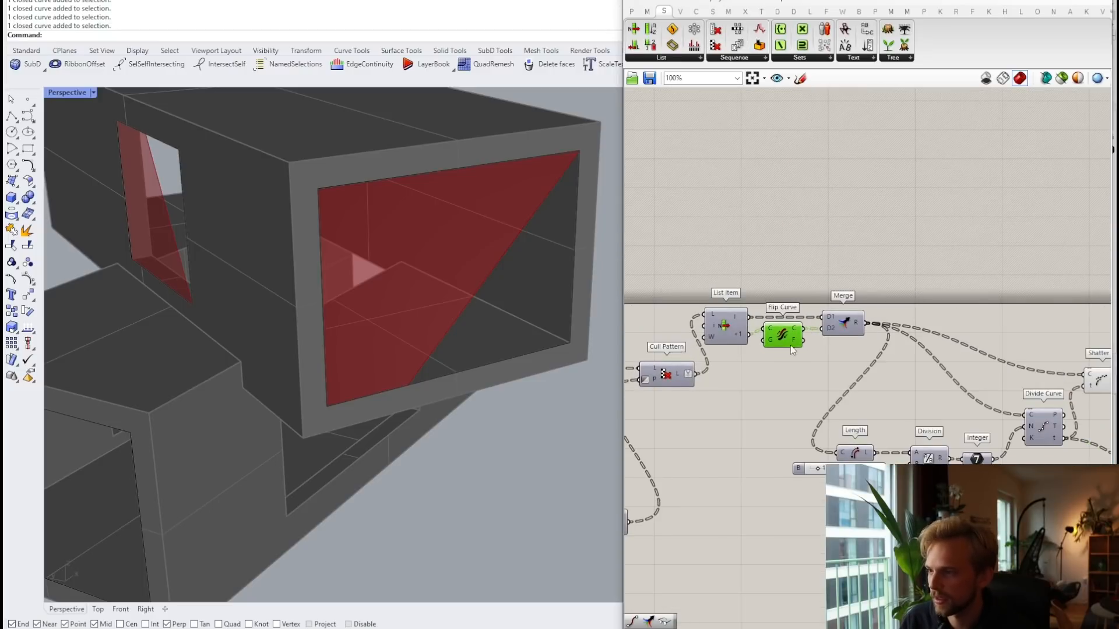
{"action": "left_click_drag", "start_coordinate": [933, 410], "coordinate": [760, 366]}
{"action": "left_click", "coordinate": [934, 407]}
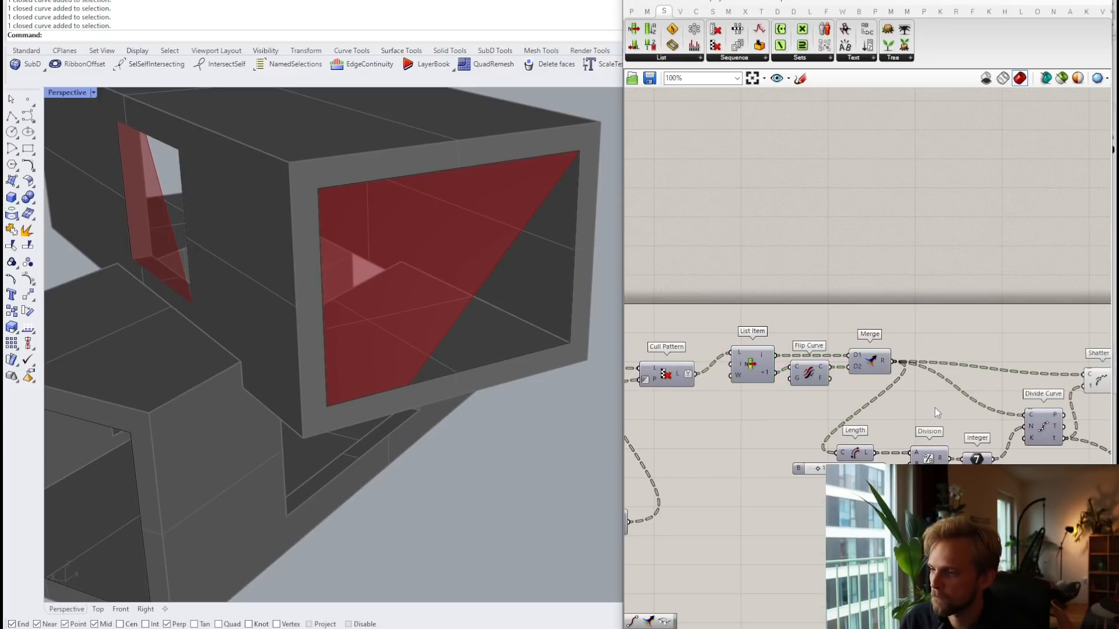
{"action": "right_click_drag", "start_coordinate": [1006, 395], "coordinate": [722, 297]}
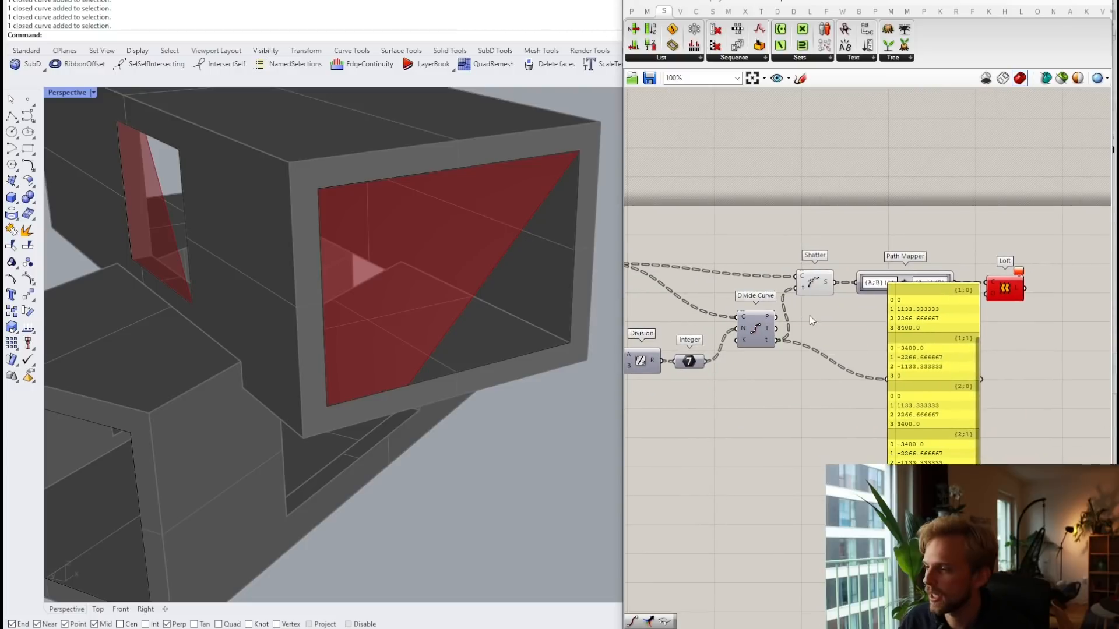
Step: Preview Shatter's output curves and move the data panel up-left out of the way
{"action": "right_click_drag", "start_coordinate": [811, 284], "coordinate": [775, 305]}
{"action": "left_click", "coordinate": [775, 305]}
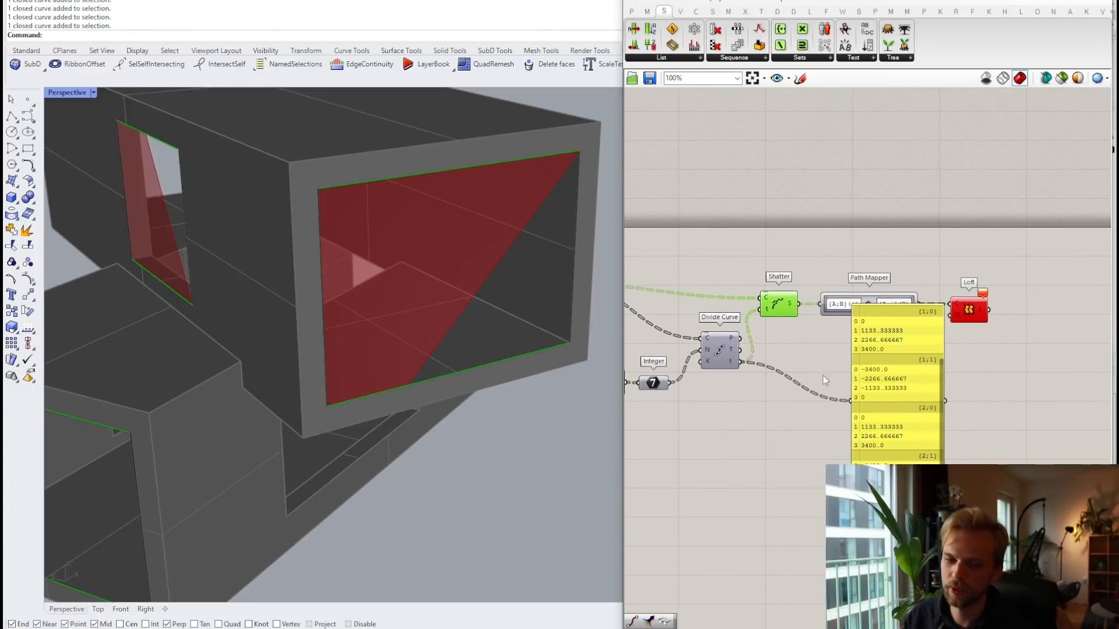
{"action": "left_click_drag", "start_coordinate": [890, 380], "coordinate": [863, 135]}
{"action": "right_click_drag", "start_coordinate": [685, 318], "coordinate": [794, 325]}
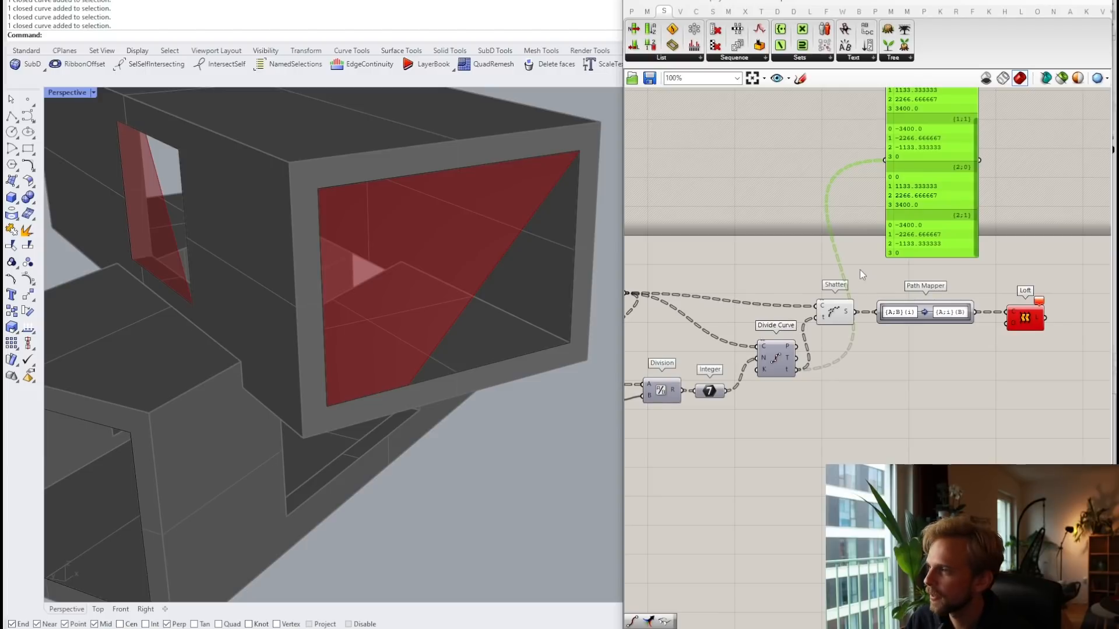
Step: Delete the data panel and Shatter, and shift Path Mapper and Loft to the right
{"action": "key", "text": "Delete"}
{"action": "left_click", "coordinate": [834, 314]}
{"action": "key", "text": "Delete"}
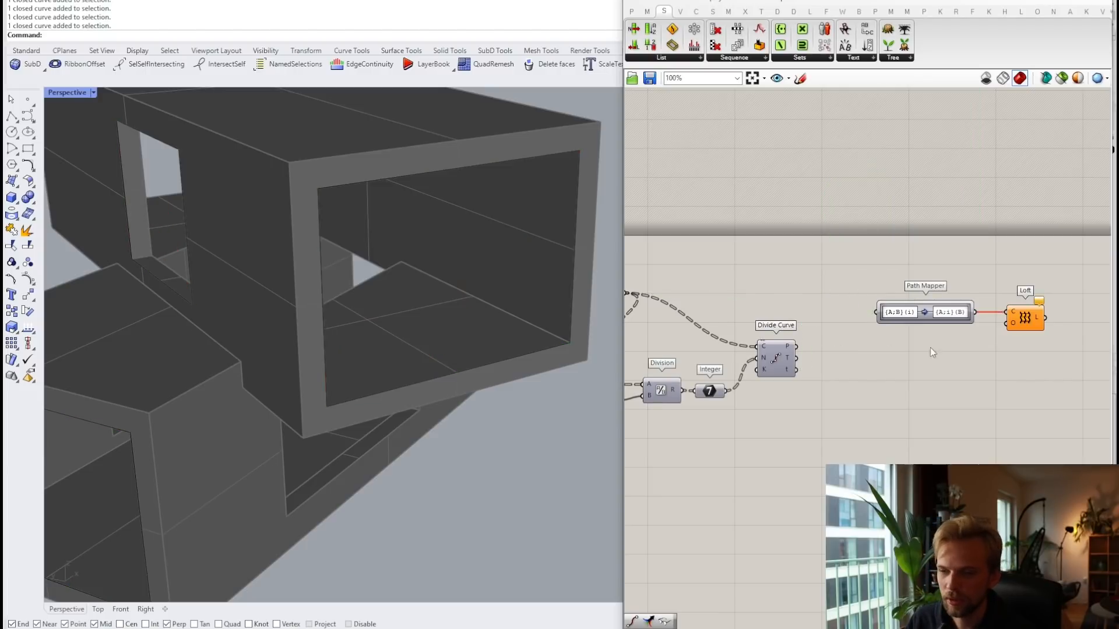
{"action": "left_click_drag", "start_coordinate": [1044, 371], "coordinate": [950, 312]}
{"action": "left_click", "coordinate": [808, 286]}
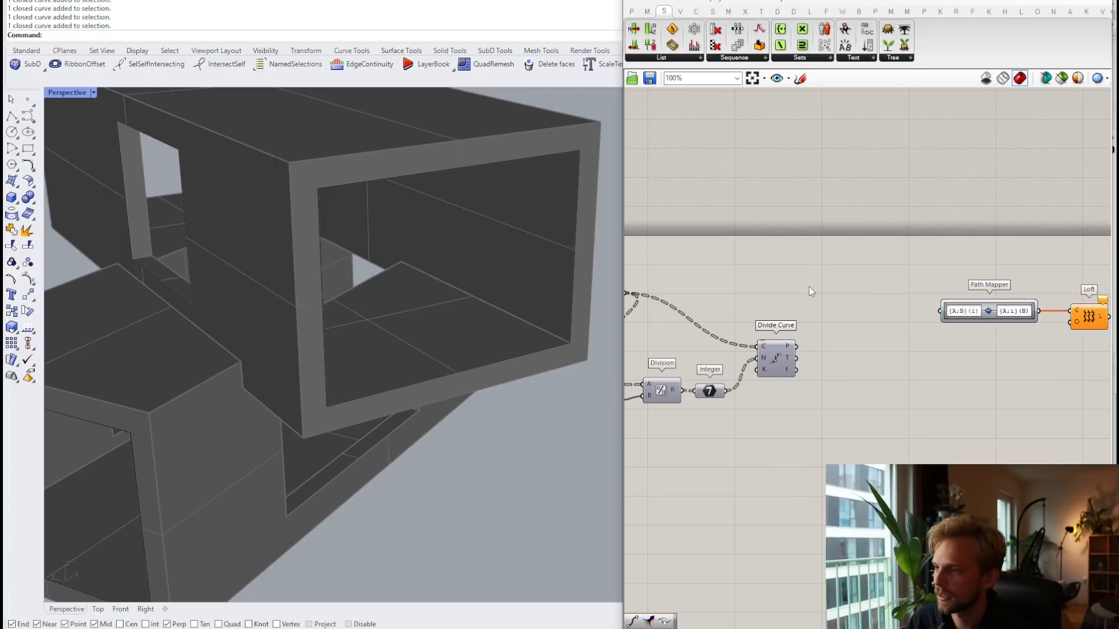
Step: Add a PolyLine component fed by Divide Curve's division points
{"action": "double_click", "coordinate": [858, 305]}
{"action": "type", "text": "polyli"}
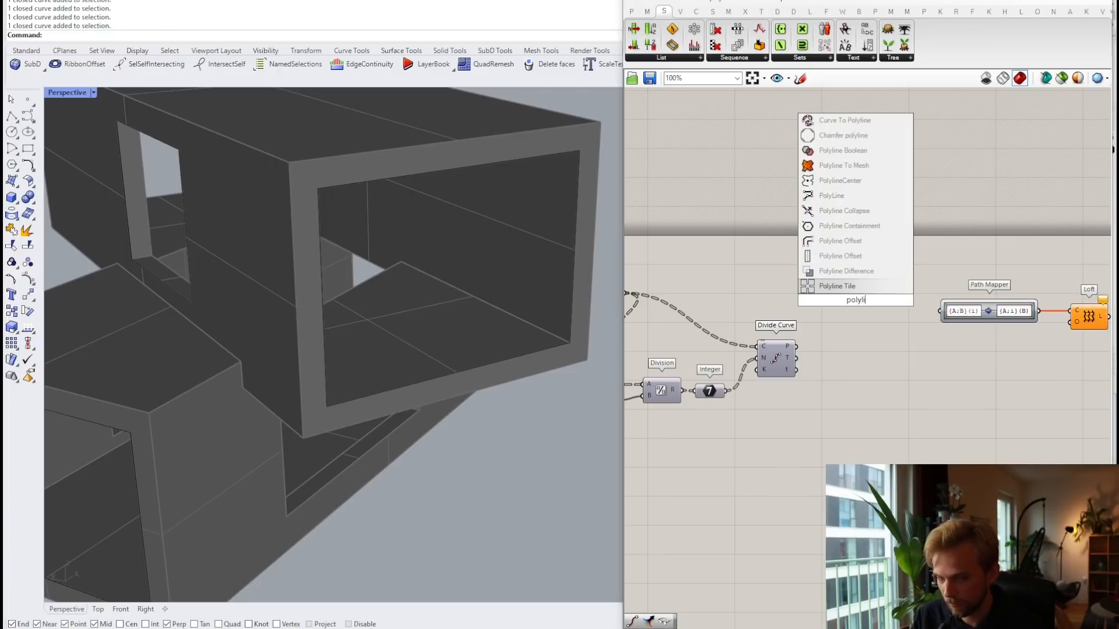
{"action": "type", "text": "n"}
{"action": "key", "text": "Up"}
{"action": "key", "text": "Up"}
{"action": "key", "text": "Up"}
{"action": "key", "text": "Up"}
{"action": "key", "text": "Up"}
{"action": "key", "text": "Up"}
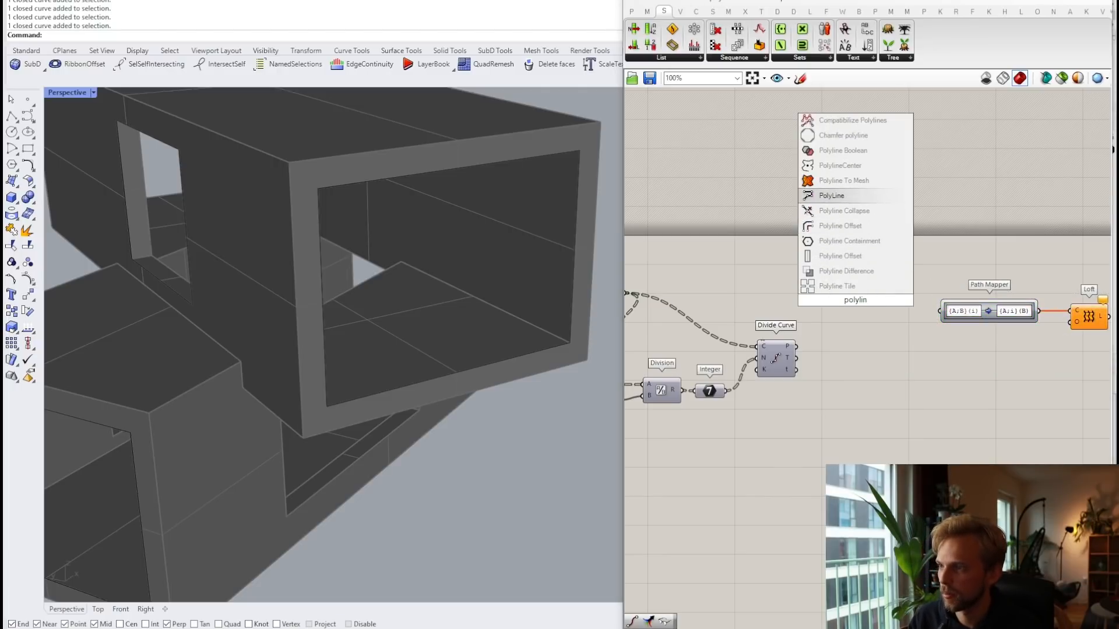
{"action": "key", "text": "Return"}
{"action": "left_click", "coordinate": [775, 354]}
{"action": "middle_click", "coordinate": [775, 354]}
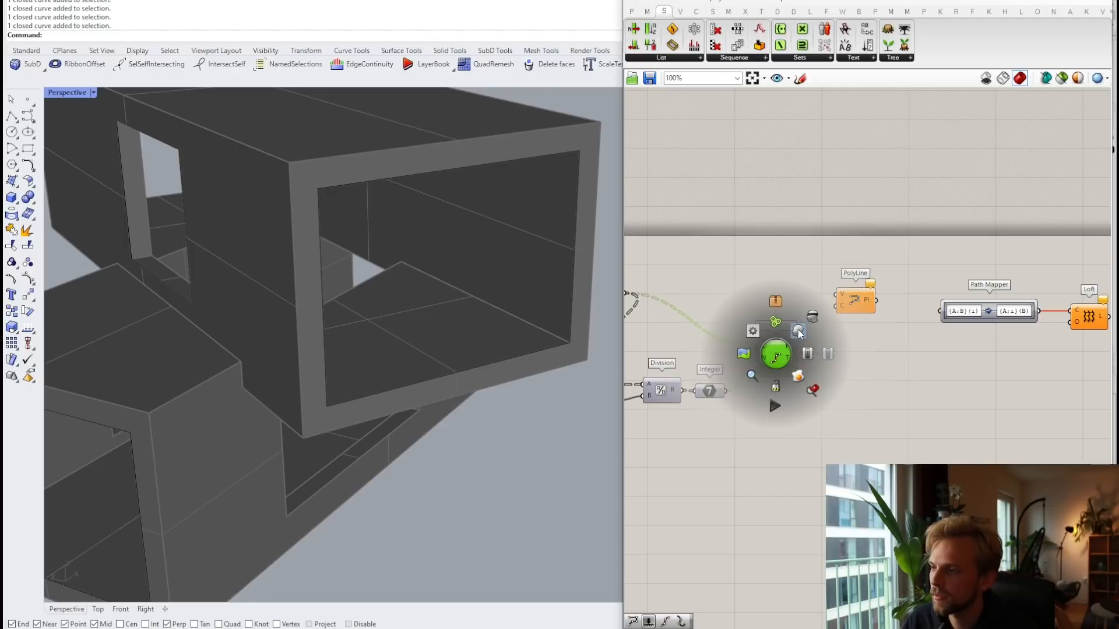
{"action": "left_click", "coordinate": [798, 332]}
{"action": "left_click", "coordinate": [740, 303]}
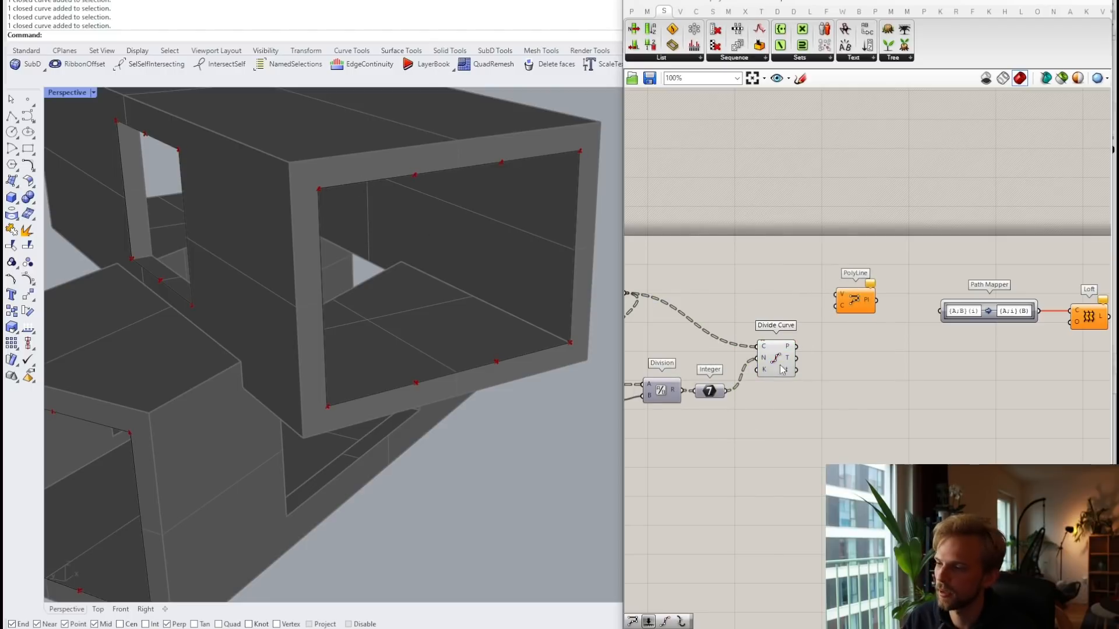
{"action": "mouse_move", "coordinate": [796, 346]}
{"action": "left_mouse_down"}
{"action": "mouse_move", "coordinate": [838, 295]}
{"action": "mouse_move", "coordinate": [843, 357]}
{"action": "left_mouse_up"}
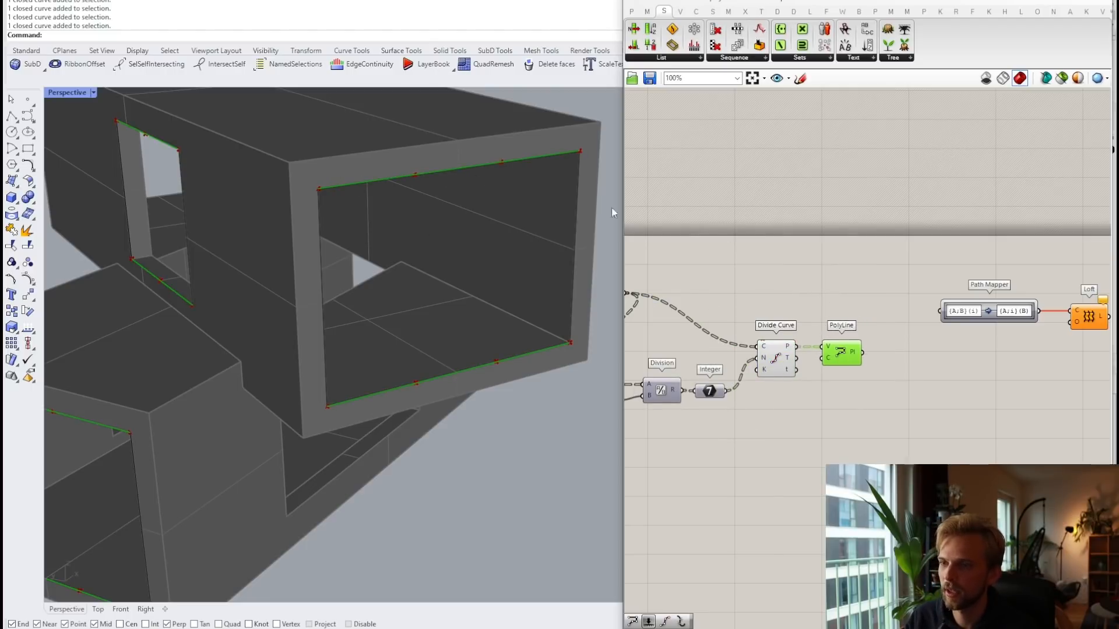
Step: Explode the polylines and feed the exploded segments into the Path Mapper
{"action": "right_click_drag", "start_coordinate": [883, 336], "coordinate": [799, 301]}
{"action": "double_click", "coordinate": [812, 319]}
{"action": "type", "text": "explode"}
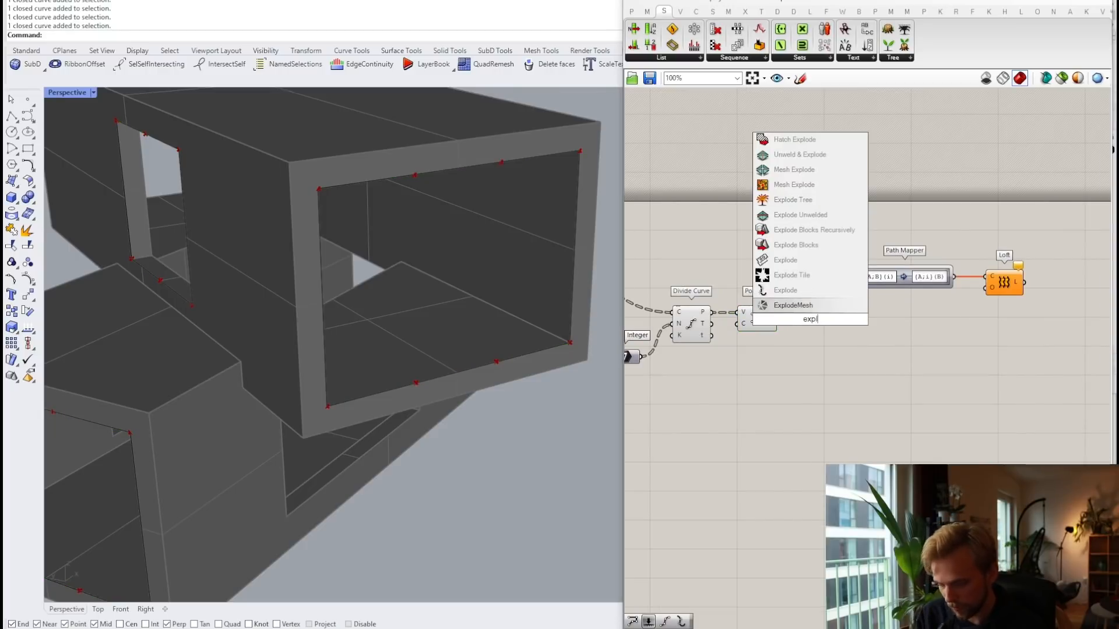
{"action": "key", "text": "Return"}
{"action": "scroll", "coordinate": [750, 320], "scroll_direction": "up", "scroll_amount": 2}
{"action": "left_click_drag", "start_coordinate": [792, 317], "coordinate": [809, 316]}
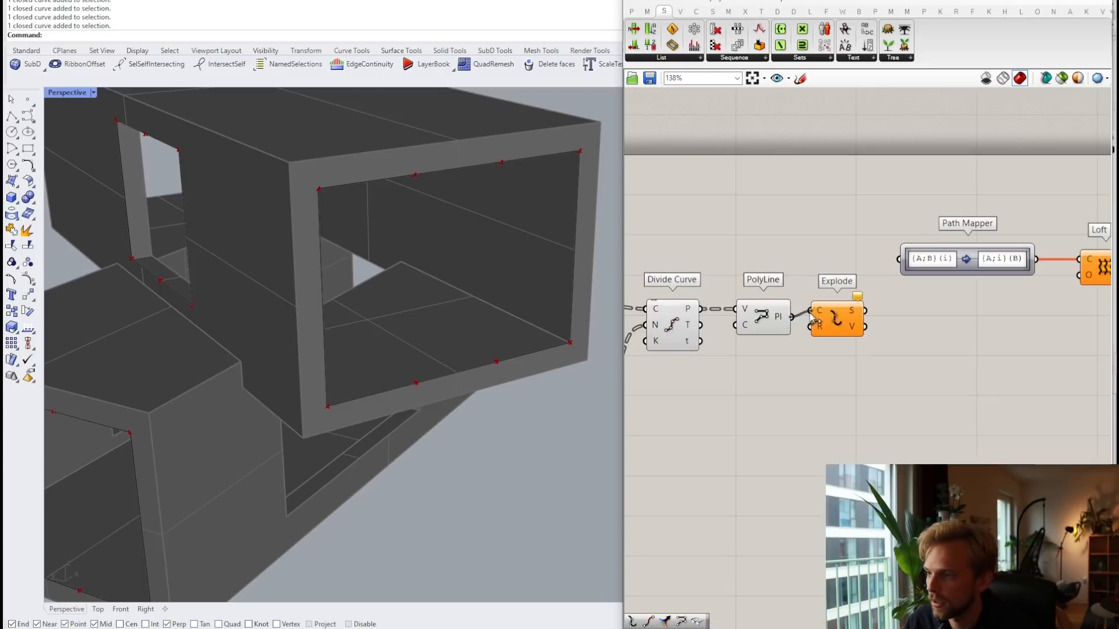
{"action": "left_click", "coordinate": [845, 326]}
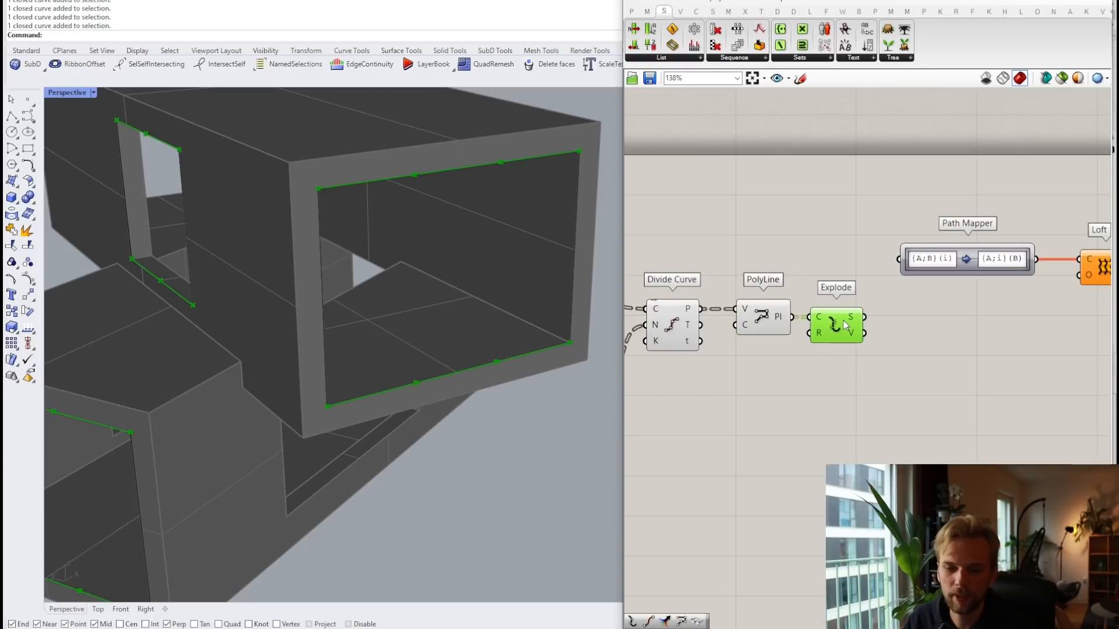
{"action": "left_click_drag", "start_coordinate": [864, 316], "coordinate": [912, 259]}
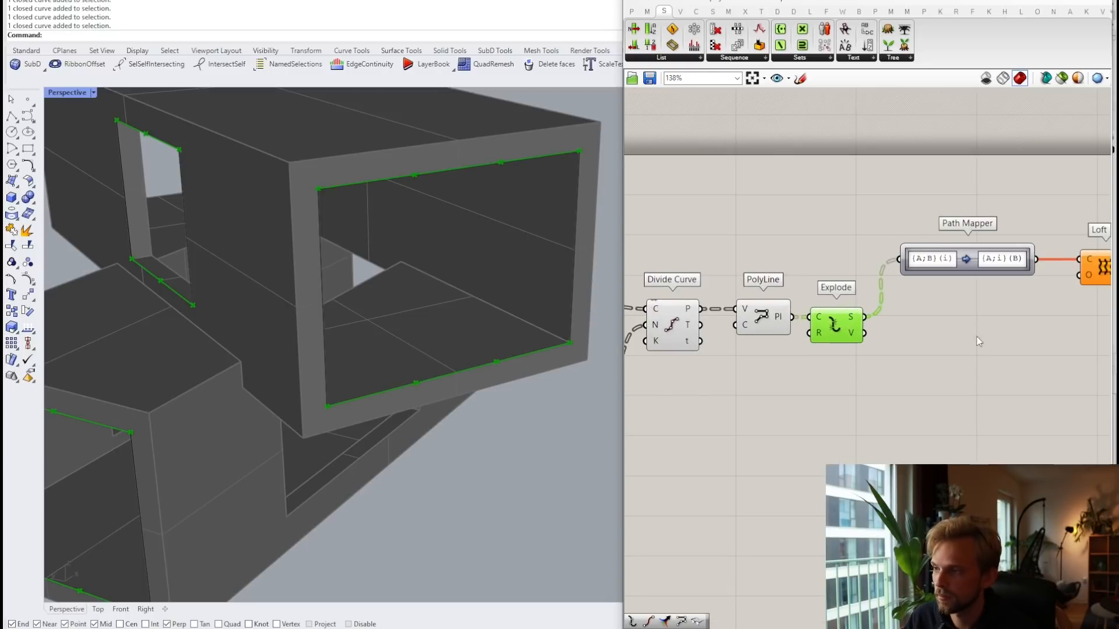
Step: Hide the preview of Divide Curve and PolyLine
{"action": "right_click_drag", "start_coordinate": [957, 334], "coordinate": [876, 341]}
{"action": "scroll", "coordinate": [882, 341], "scroll_direction": "down", "scroll_amount": 2}
{"action": "left_click", "coordinate": [842, 360]}
{"action": "scroll", "coordinate": [773, 347], "scroll_direction": "up", "scroll_amount": 1}
{"action": "right_click_drag", "start_coordinate": [773, 347], "coordinate": [916, 320]}
{"action": "scroll", "coordinate": [916, 320], "scroll_direction": "down", "scroll_amount": 2}
{"action": "left_click_drag", "start_coordinate": [894, 365], "coordinate": [799, 238]}
{"action": "middle_click", "coordinate": [799, 239]}
{"action": "left_click", "coordinate": [842, 205]}
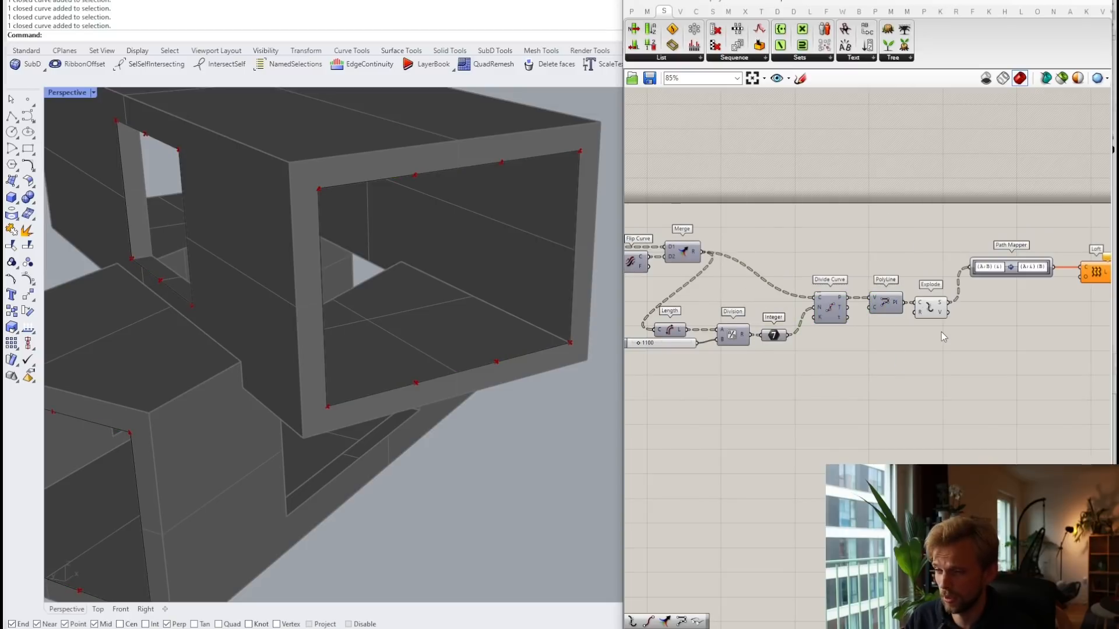
{"action": "scroll", "coordinate": [942, 331], "scroll_direction": "up", "scroll_amount": 4}
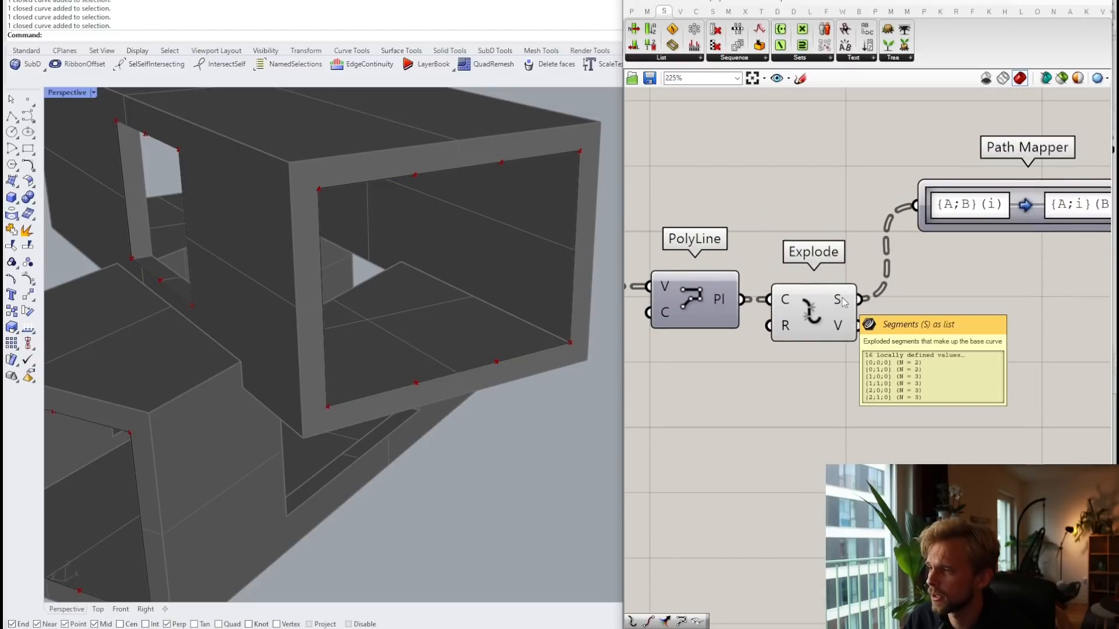
Step: Set Explode's segments output to Simplify so the loft fills each window
{"action": "right_click", "coordinate": [844, 301]}
{"action": "left_click", "coordinate": [830, 219]}
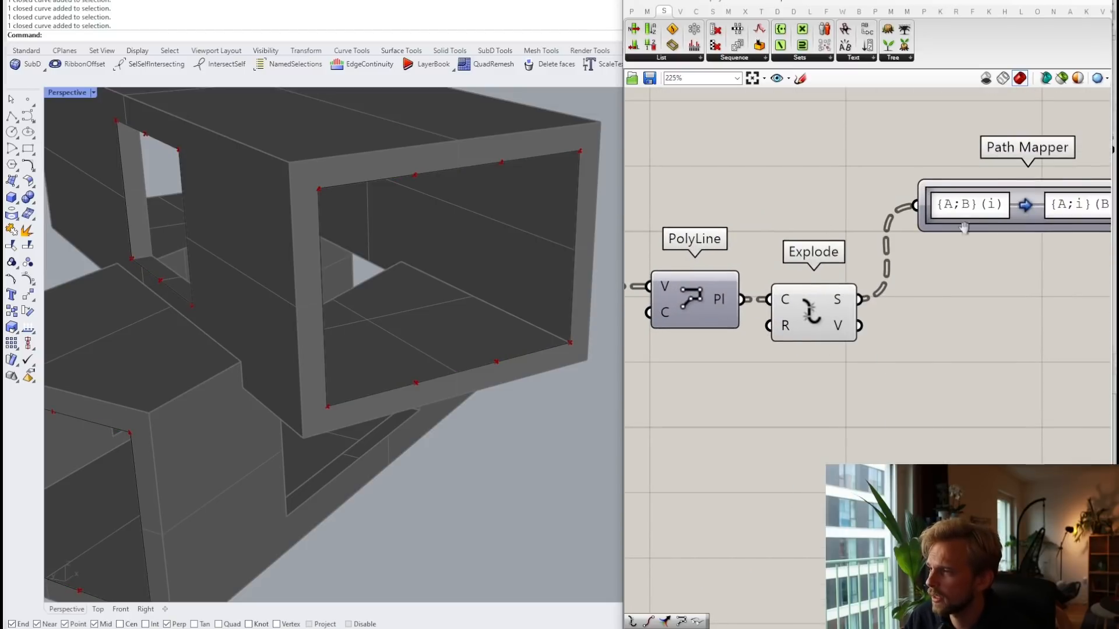
{"action": "right_click_drag", "start_coordinate": [964, 228], "coordinate": [817, 273]}
{"action": "right_click_drag", "start_coordinate": [726, 312], "coordinate": [786, 264]}
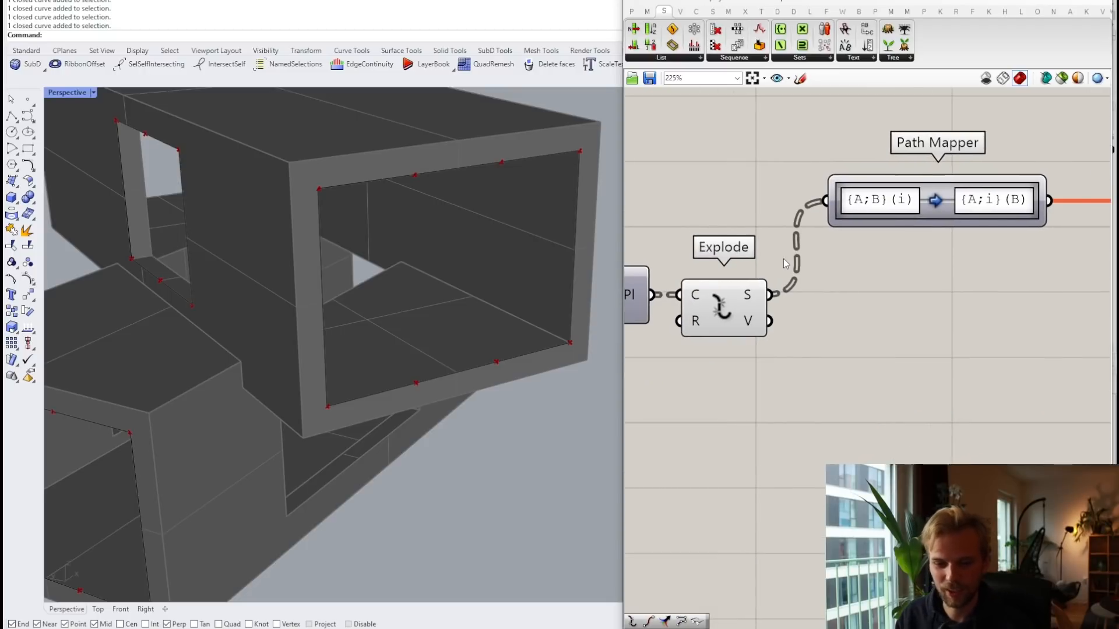
{"action": "mouse_move", "coordinate": [750, 302]}
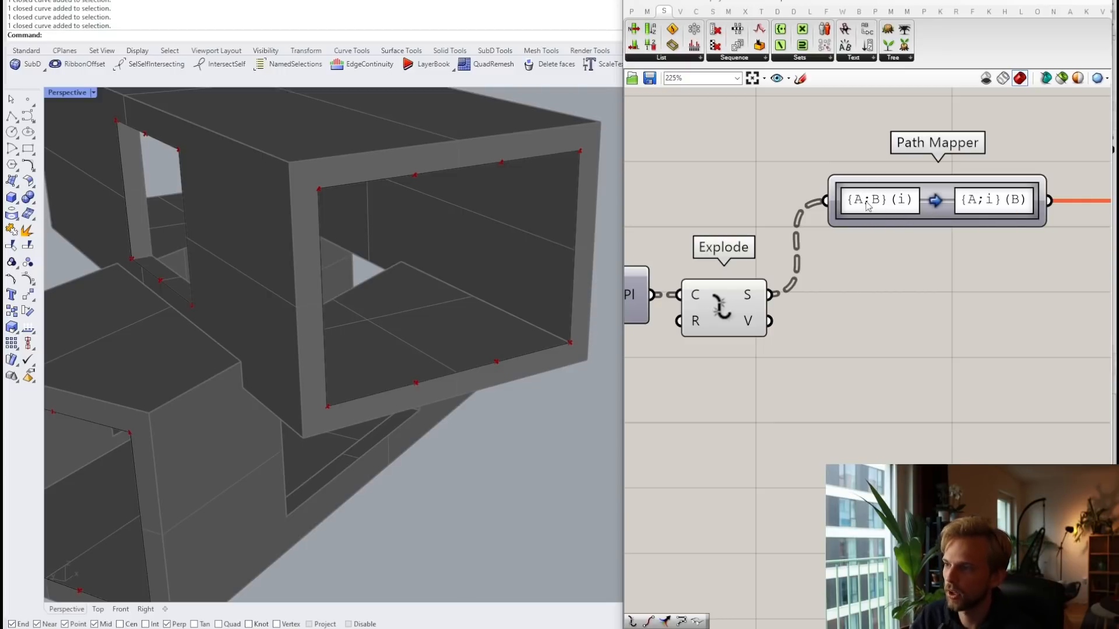
{"action": "right_click", "coordinate": [756, 300]}
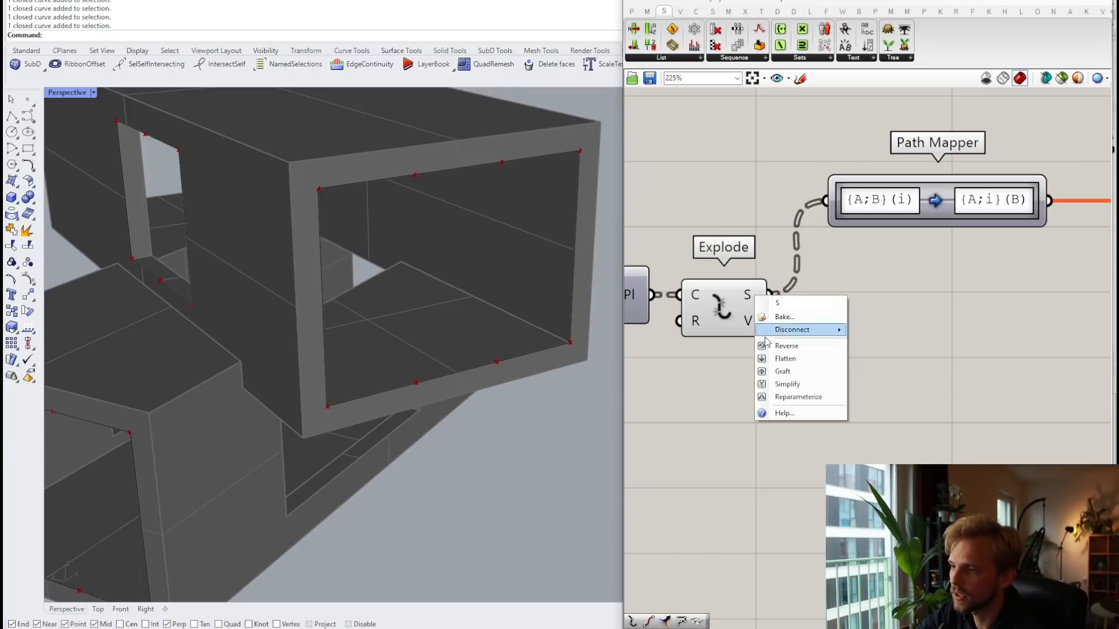
{"action": "left_click", "coordinate": [786, 384]}
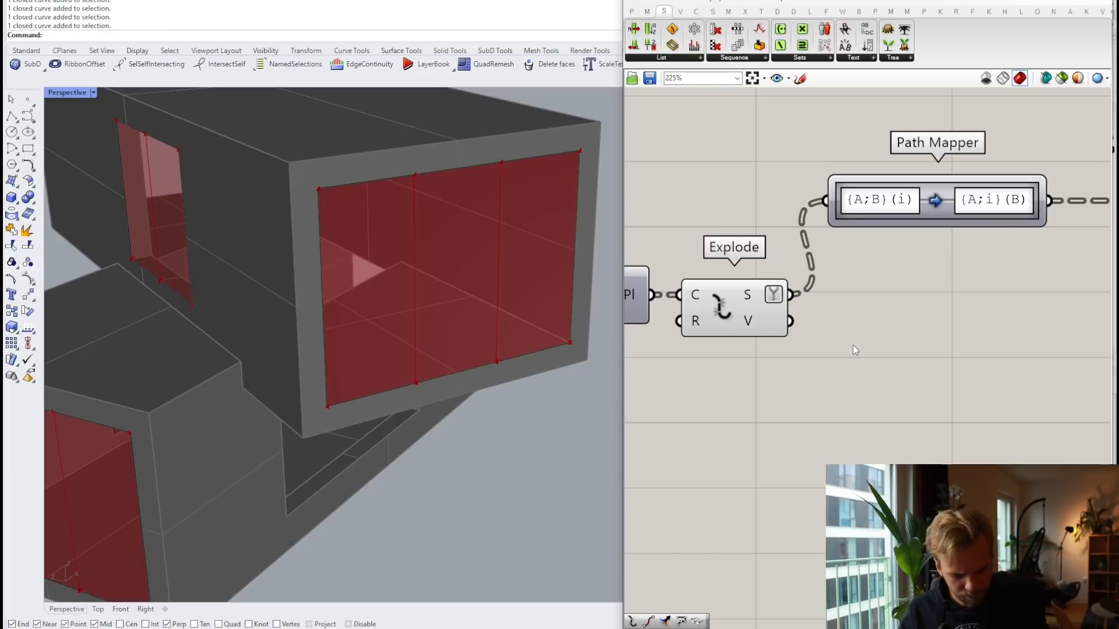
Step: Turn off the preview of Divide Curve and PolyLine
{"action": "scroll", "coordinate": [906, 331], "scroll_direction": "down", "scroll_amount": 5}
{"action": "left_click_drag", "start_coordinate": [864, 374], "coordinate": [798, 270]}
{"action": "middle_click", "coordinate": [800, 268]}
{"action": "left_click", "coordinate": [838, 231]}
{"action": "left_click", "coordinate": [968, 267]}
Step: Add a Brep Edges component fed by Loft's surfaces and place it beside Loft
{"action": "right_click_drag", "start_coordinate": [1005, 300], "coordinate": [814, 252]}
{"action": "scroll", "coordinate": [814, 252], "scroll_direction": "up", "scroll_amount": 4}
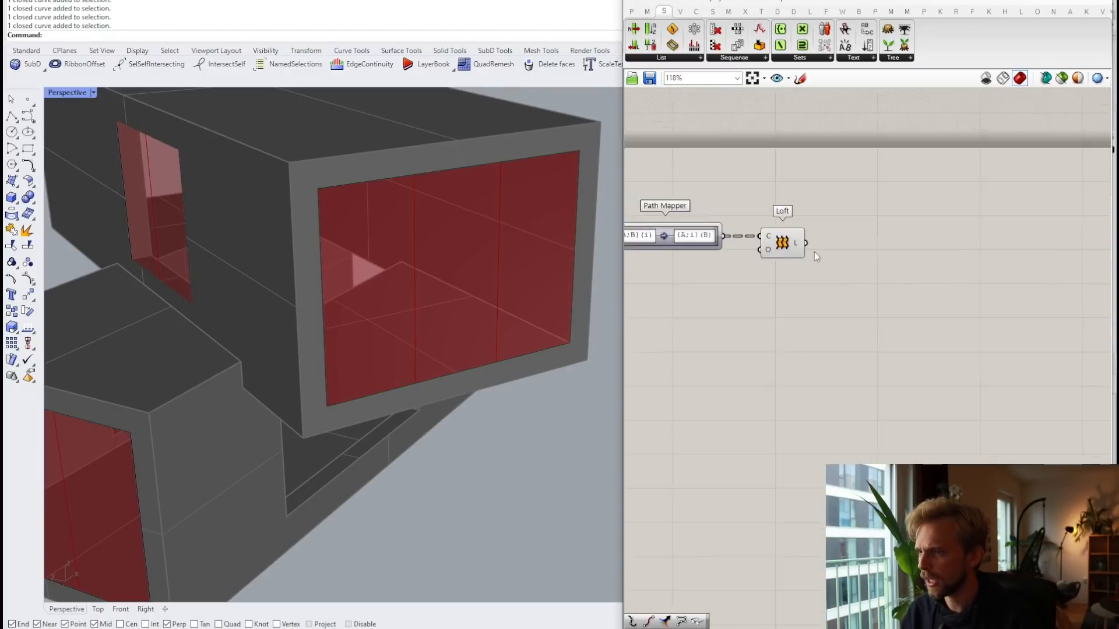
{"action": "left_click", "coordinate": [764, 244]}
{"action": "left_click", "coordinate": [828, 340]}
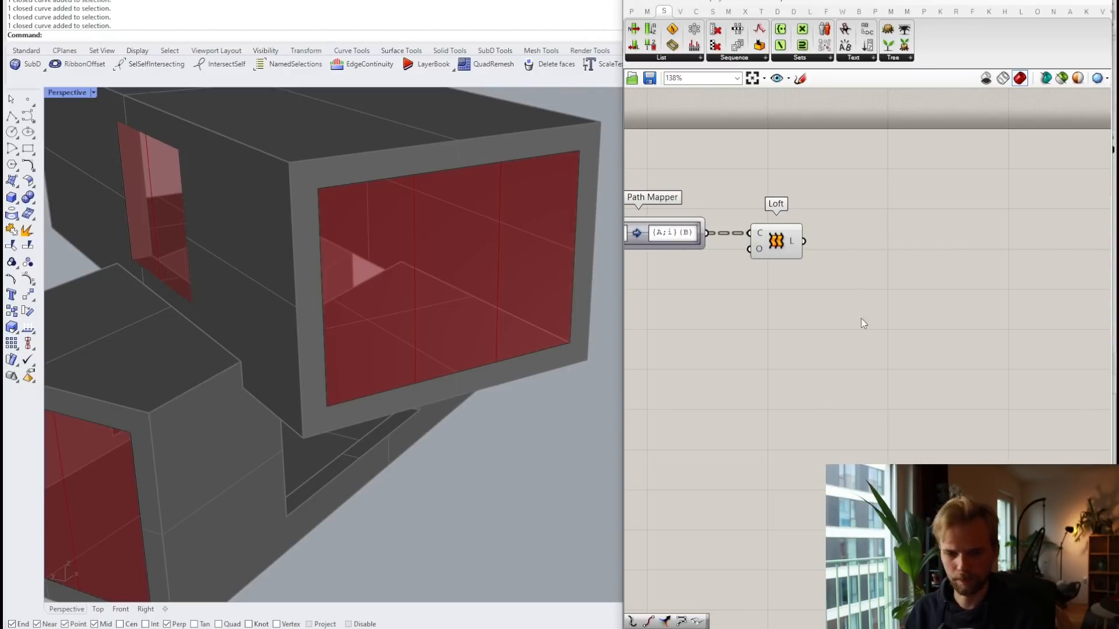
{"action": "scroll", "coordinate": [828, 339], "scroll_direction": "up", "scroll_amount": 3}
{"action": "double_click", "coordinate": [796, 266]}
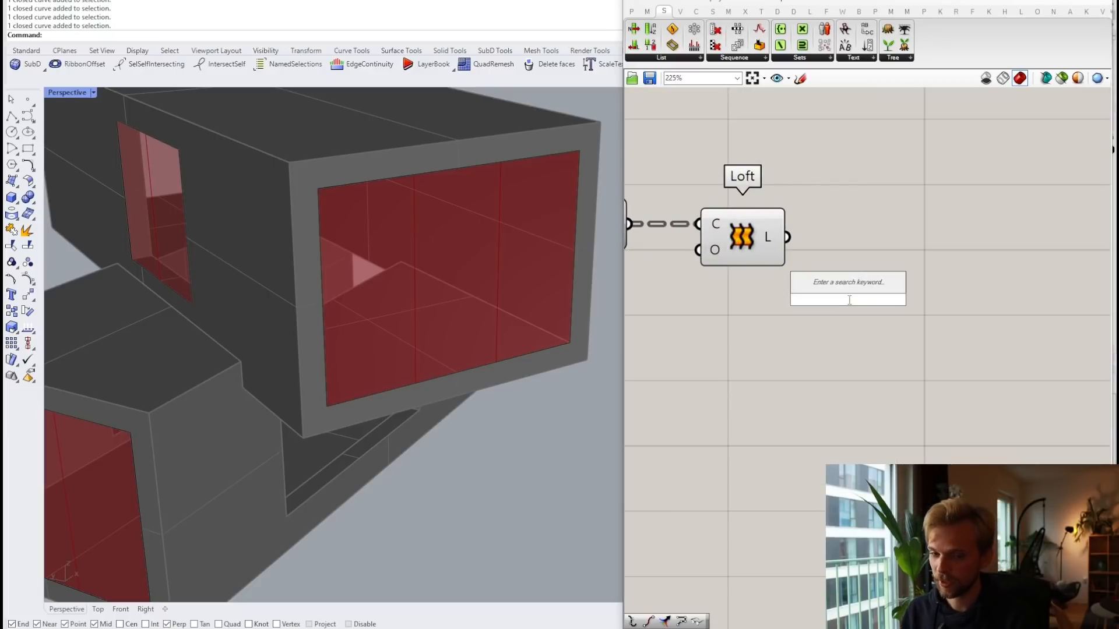
{"action": "type", "text": "edges"}
{"action": "key", "text": "Up"}
{"action": "key", "text": "Up"}
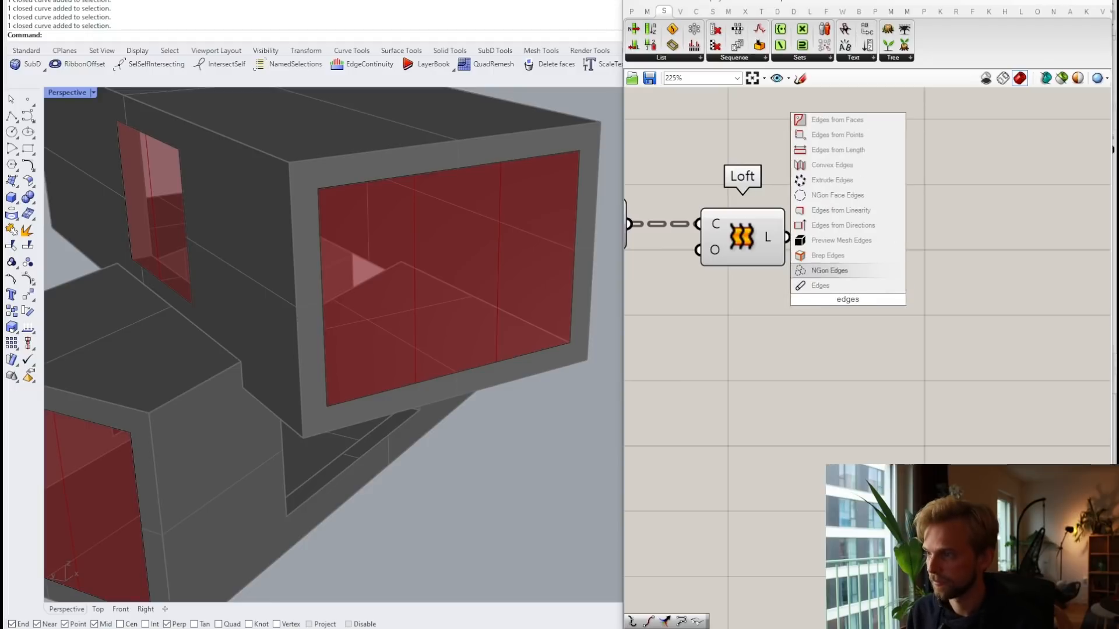
{"action": "key", "text": "Return"}
{"action": "scroll", "coordinate": [821, 242], "scroll_direction": "up", "scroll_amount": 1}
{"action": "left_click_drag", "start_coordinate": [781, 236], "coordinate": [793, 309]}
{"action": "left_click_drag", "start_coordinate": [834, 308], "coordinate": [875, 235]}
{"action": "left_click", "coordinate": [767, 179]}
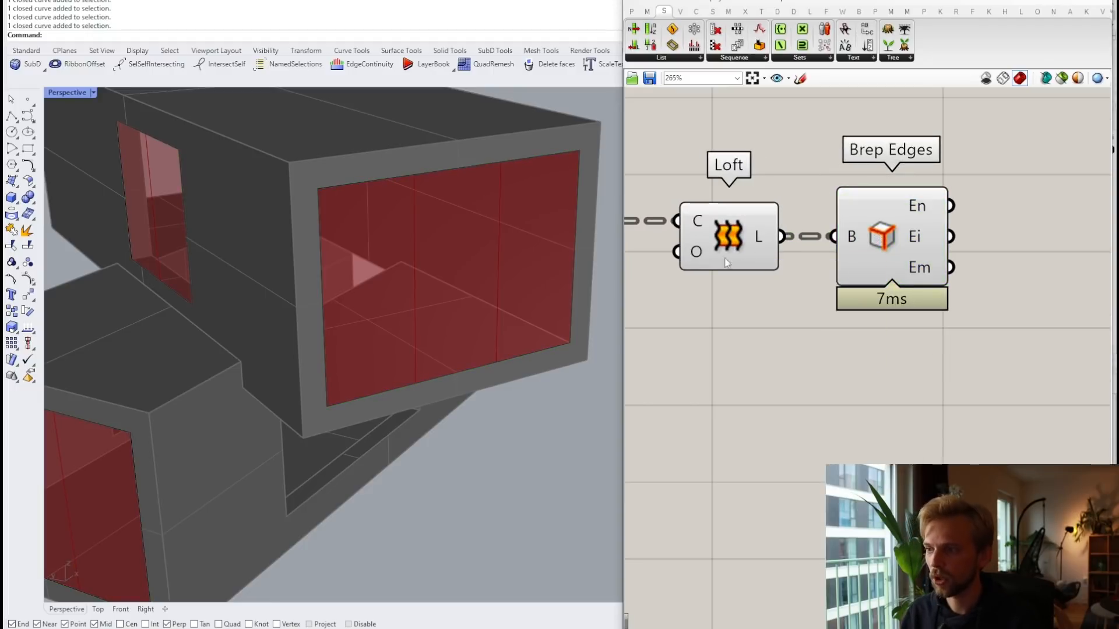
Step: Orbit the Rhino viewport frontally and inspect the right window's lofted surface
{"action": "scroll", "coordinate": [402, 270], "scroll_direction": "up", "scroll_amount": 5}
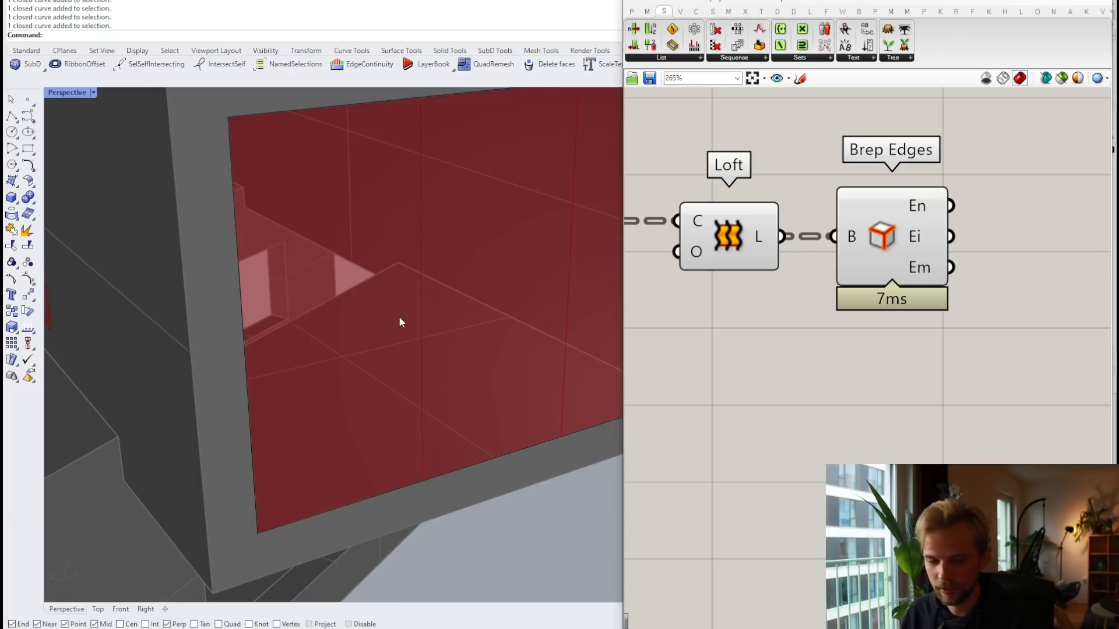
{"action": "scroll", "coordinate": [400, 269], "scroll_direction": "down", "scroll_amount": 4}
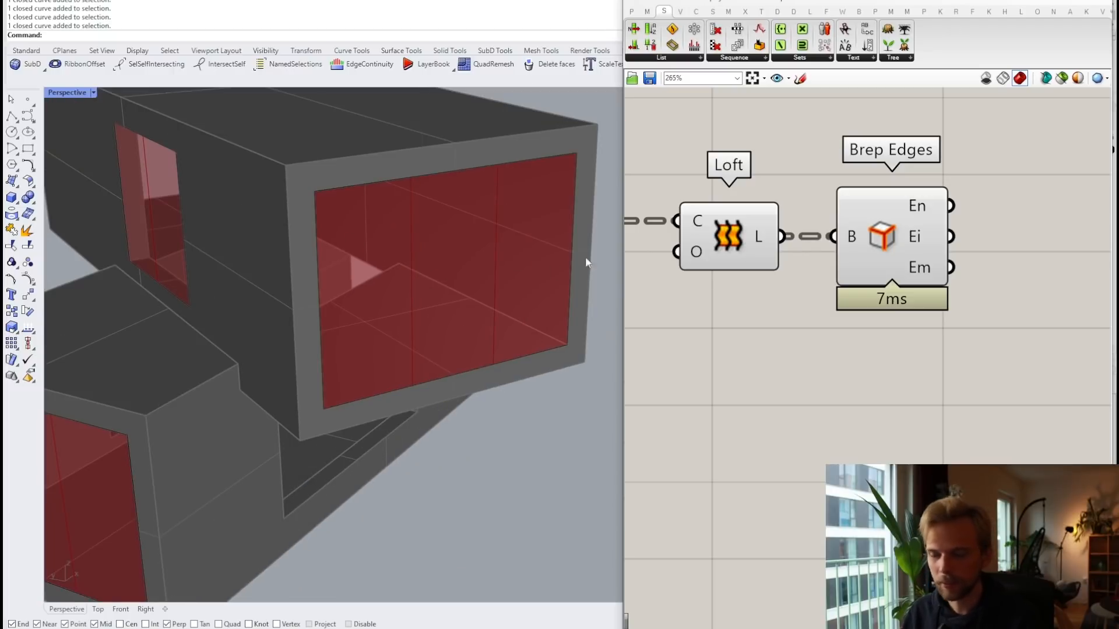
{"action": "scroll", "coordinate": [449, 234], "scroll_direction": "down", "scroll_amount": 5}
{"action": "right_click_drag", "start_coordinate": [407, 220], "coordinate": [387, 239]}
{"action": "scroll", "coordinate": [416, 185], "scroll_direction": "up", "scroll_amount": 2}
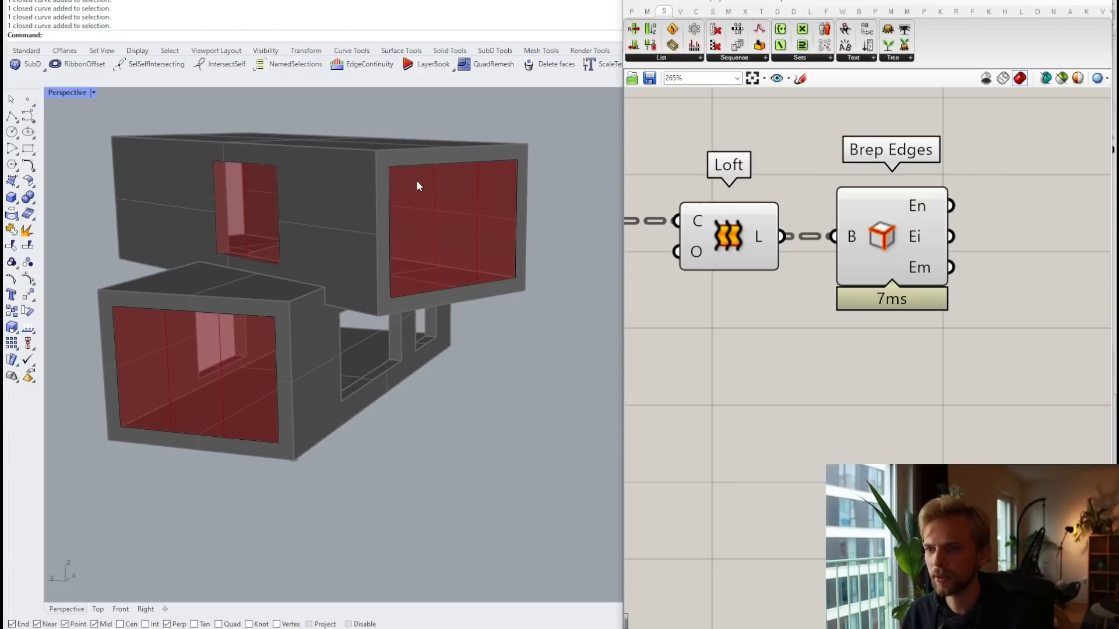
{"action": "scroll", "coordinate": [417, 184], "scroll_direction": "up", "scroll_amount": 3}
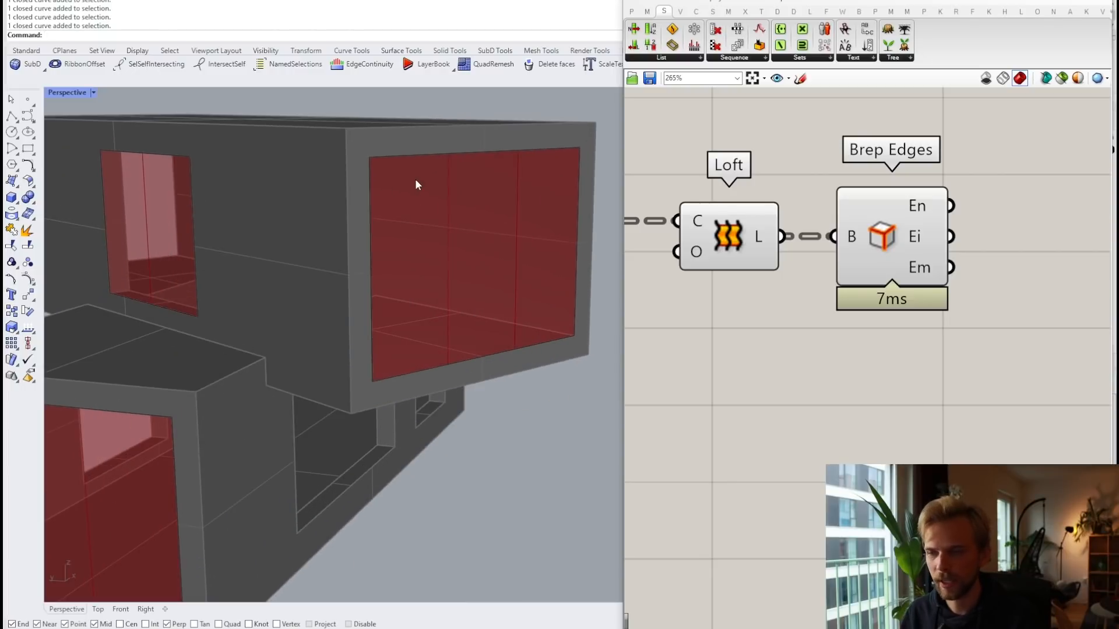
{"action": "scroll", "coordinate": [460, 251], "scroll_direction": "down", "scroll_amount": 3}
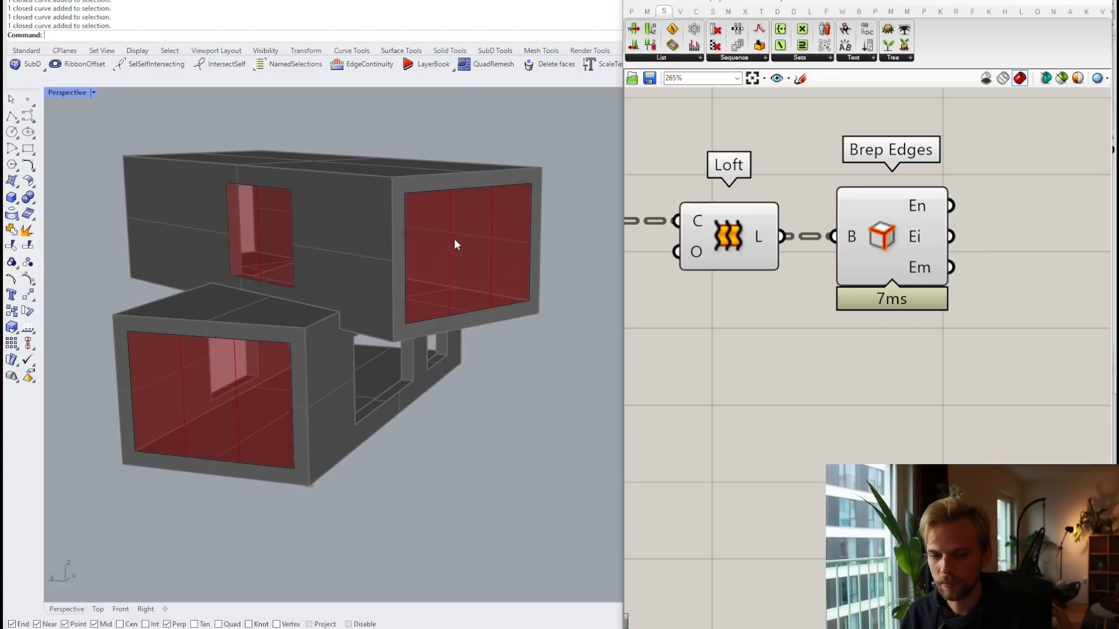
{"action": "left_click", "coordinate": [456, 188]}
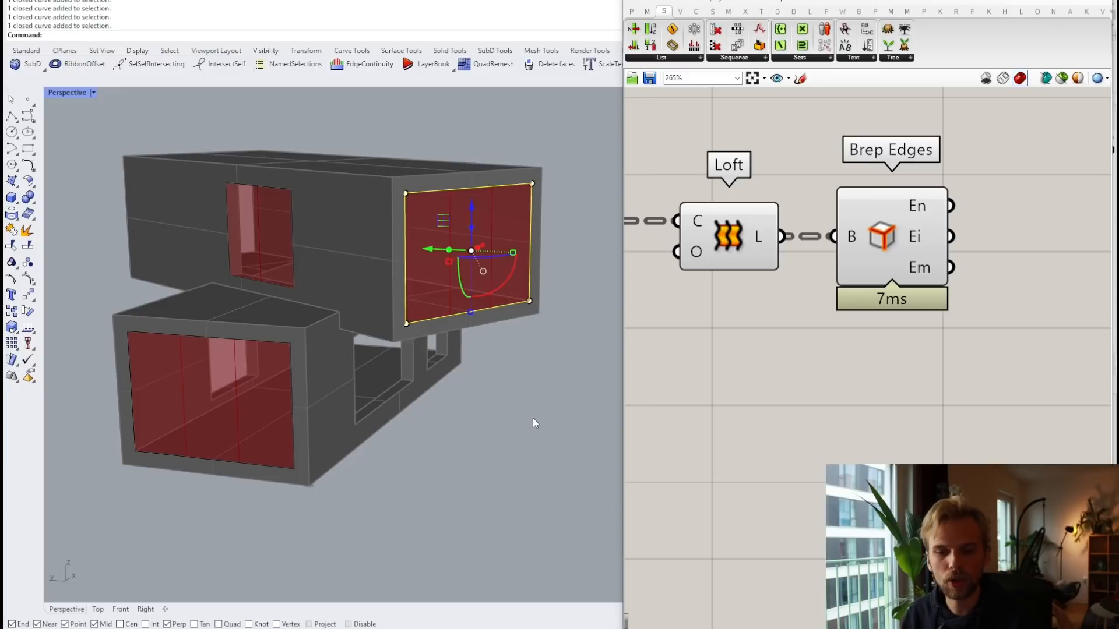
{"action": "key", "text": "Escape"}
Step: Flatten the Loft output and arrange the Brep Edges component to preview the extracted edges
{"action": "right_click", "coordinate": [762, 236]}
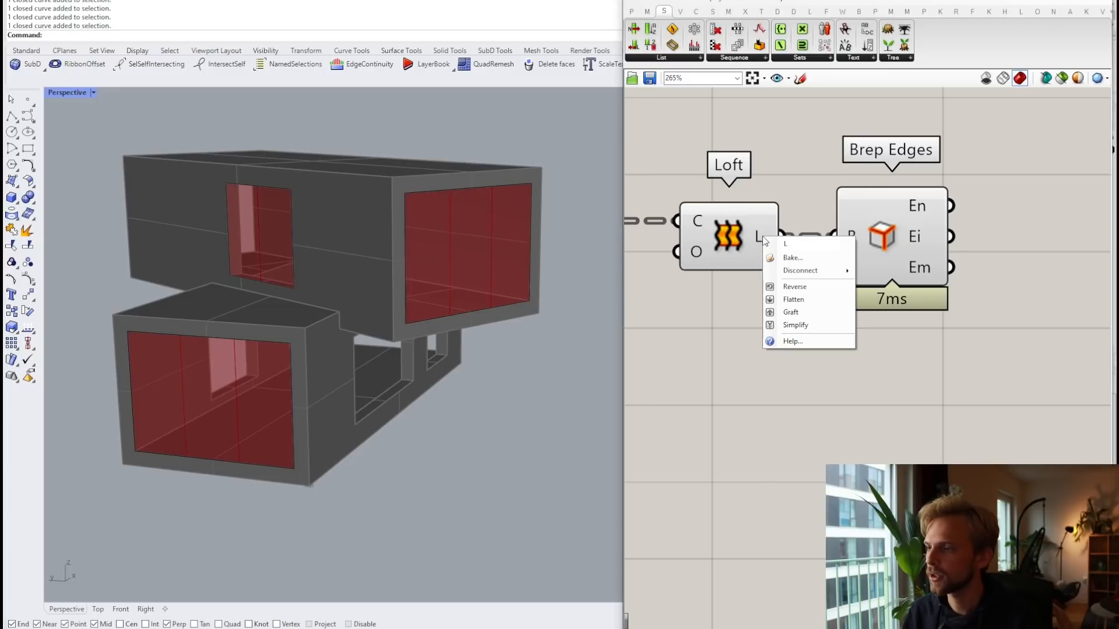
{"action": "left_click", "coordinate": [796, 295]}
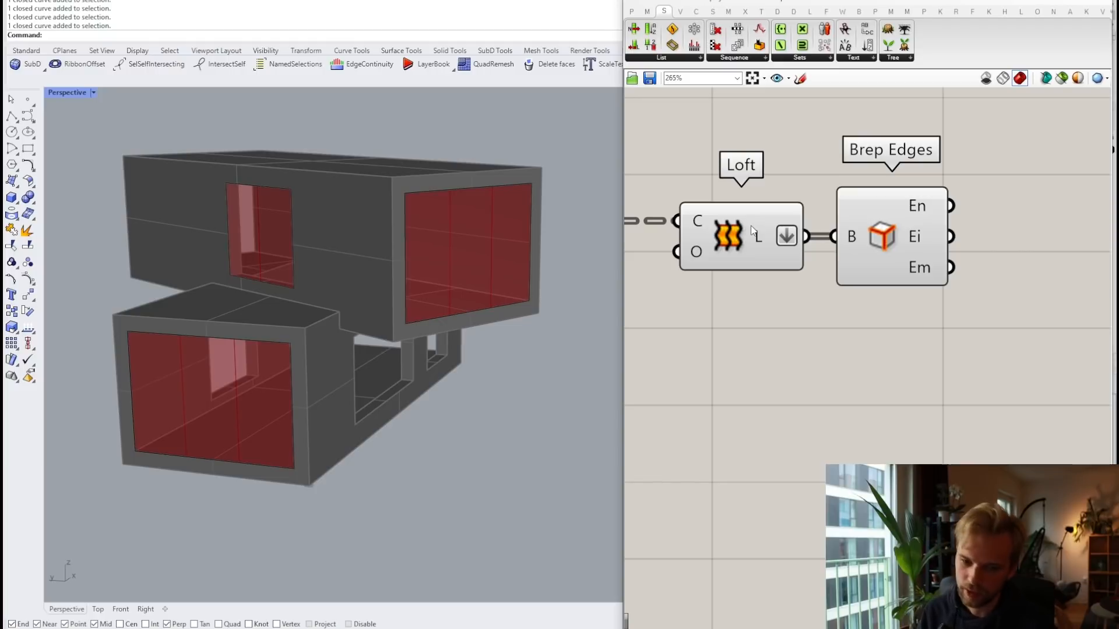
{"action": "left_click_drag", "start_coordinate": [874, 232], "coordinate": [916, 232]}
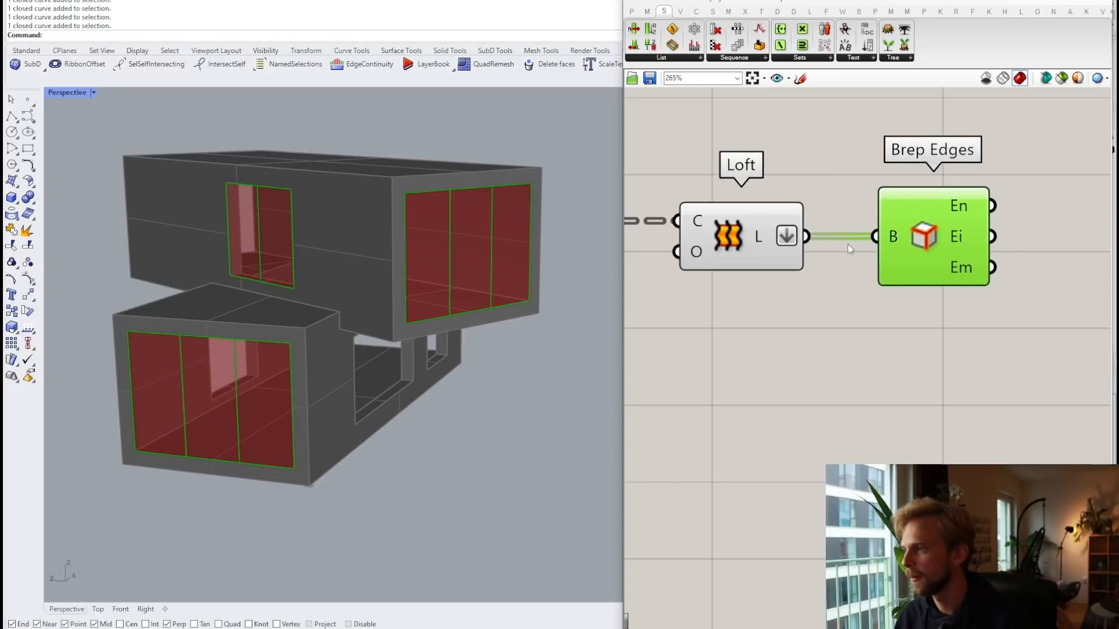
{"action": "left_click", "coordinate": [757, 243]}
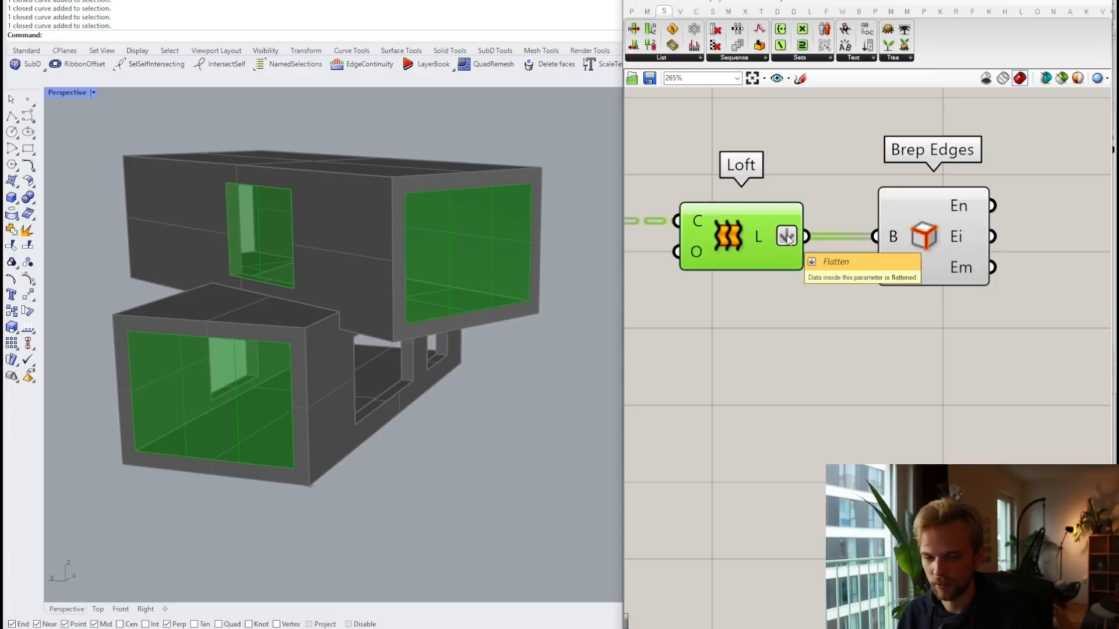
{"action": "left_click", "coordinate": [921, 227]}
{"action": "left_click_drag", "start_coordinate": [919, 226], "coordinate": [928, 226]}
{"action": "right_click_drag", "start_coordinate": [1004, 221], "coordinate": [809, 235]}
{"action": "left_click", "coordinate": [913, 232]}
Step: Add a Join Curves component and feed Brep Edges' naked edges into it
{"action": "scroll", "coordinate": [787, 219], "scroll_direction": "up", "scroll_amount": 2}
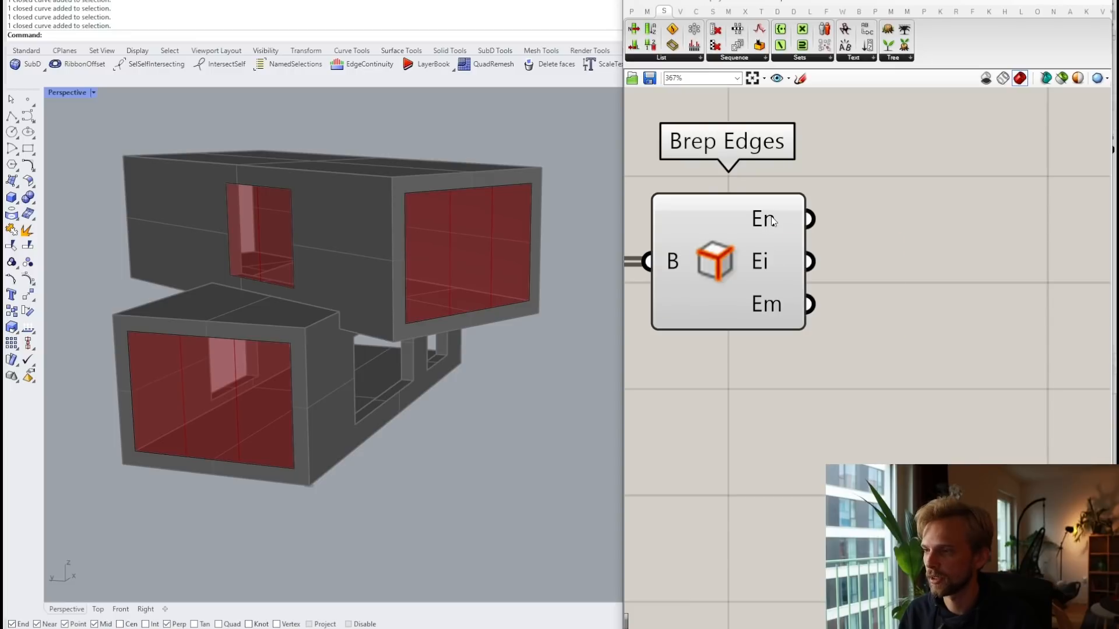
{"action": "mouse_move", "coordinate": [772, 221]}
{"action": "double_click", "coordinate": [905, 204]}
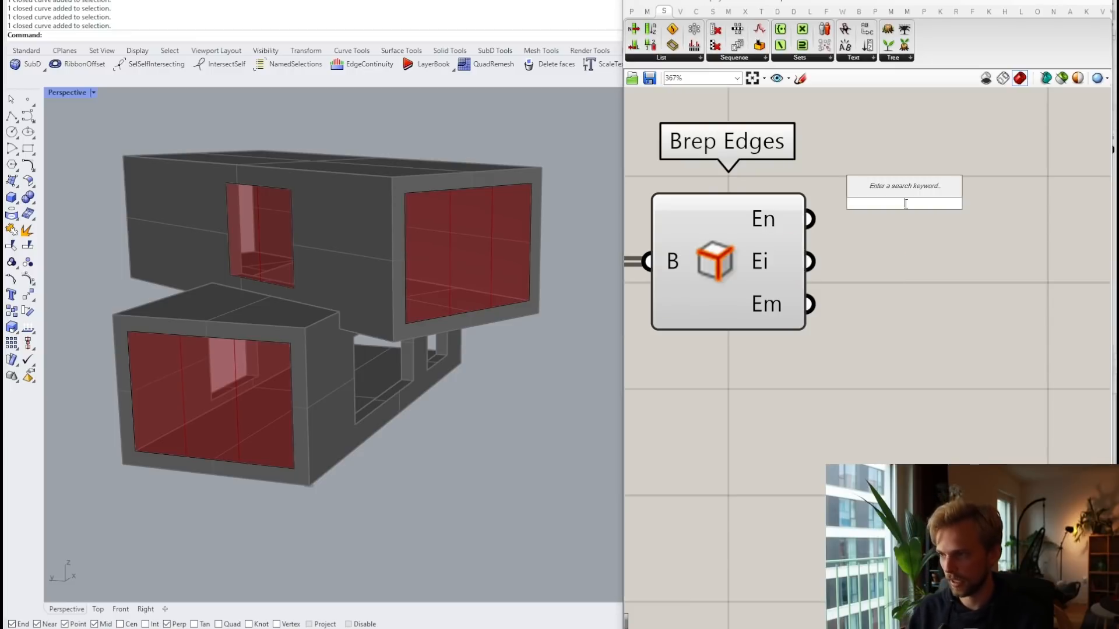
{"action": "type", "text": "join"}
{"action": "key", "text": "Up"}
{"action": "key", "text": "Return"}
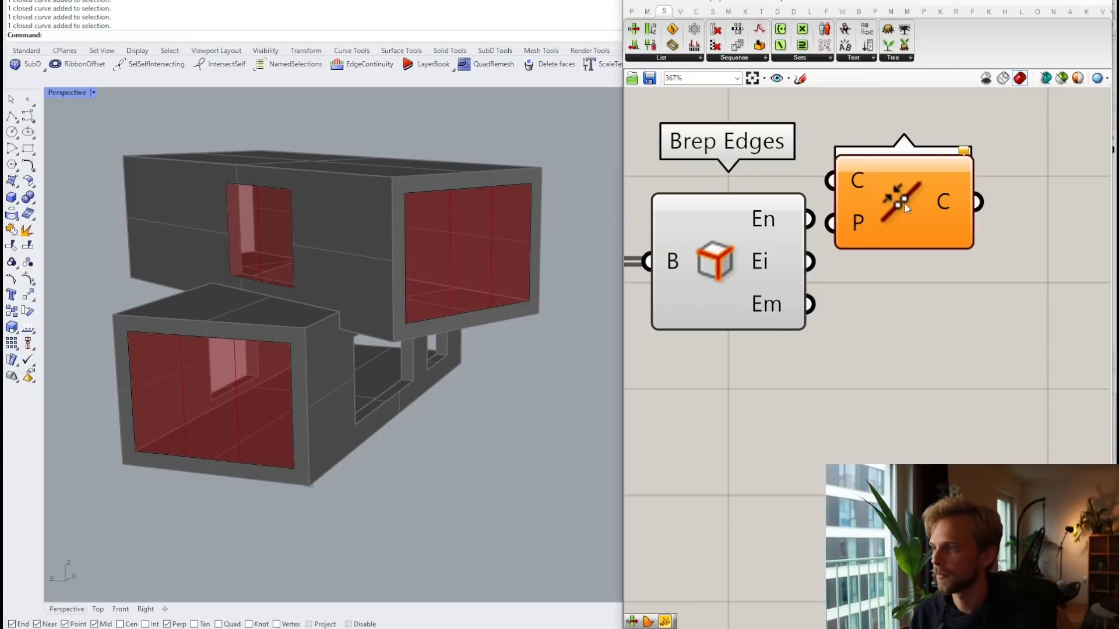
{"action": "left_click_drag", "start_coordinate": [810, 219], "coordinate": [848, 186]}
{"action": "left_click_drag", "start_coordinate": [897, 216], "coordinate": [915, 236]}
{"action": "left_click", "coordinate": [898, 152]}
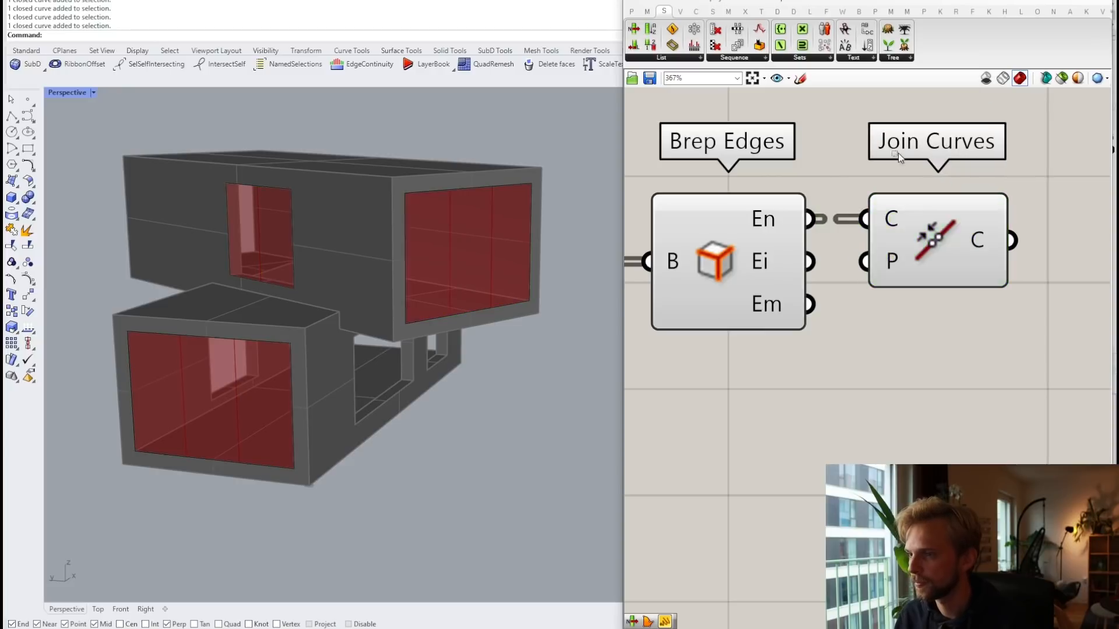
Step: Flatten Join Curves' output into one list, then select Loft and Brep Edges
{"action": "scroll", "coordinate": [900, 156], "scroll_direction": "down", "scroll_amount": 3}
{"action": "mouse_move", "coordinate": [946, 198]}
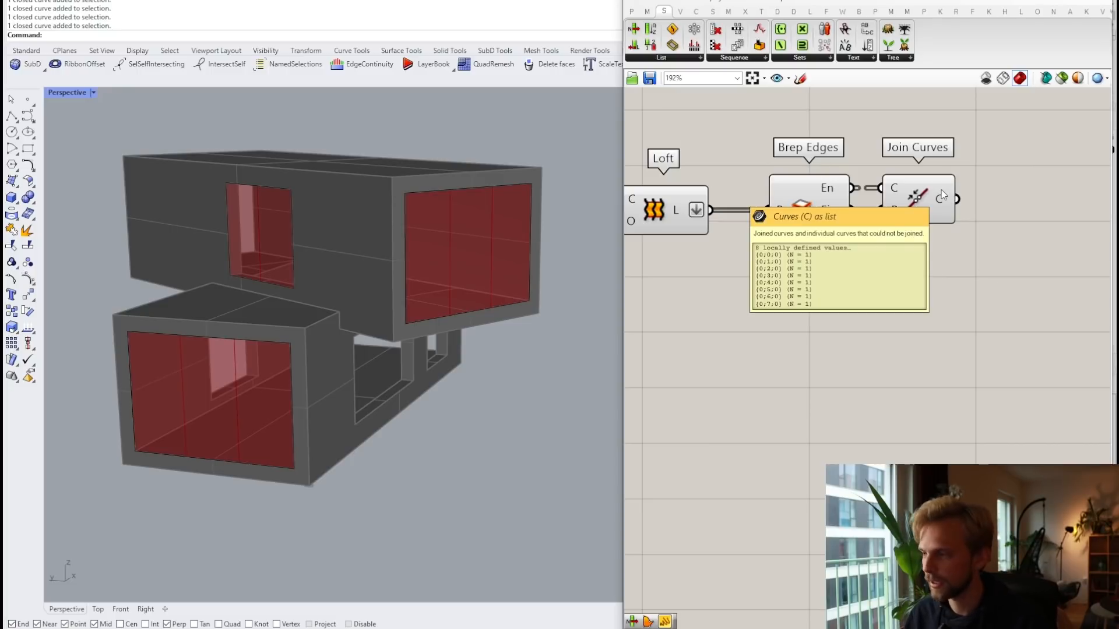
{"action": "right_click", "coordinate": [943, 198]}
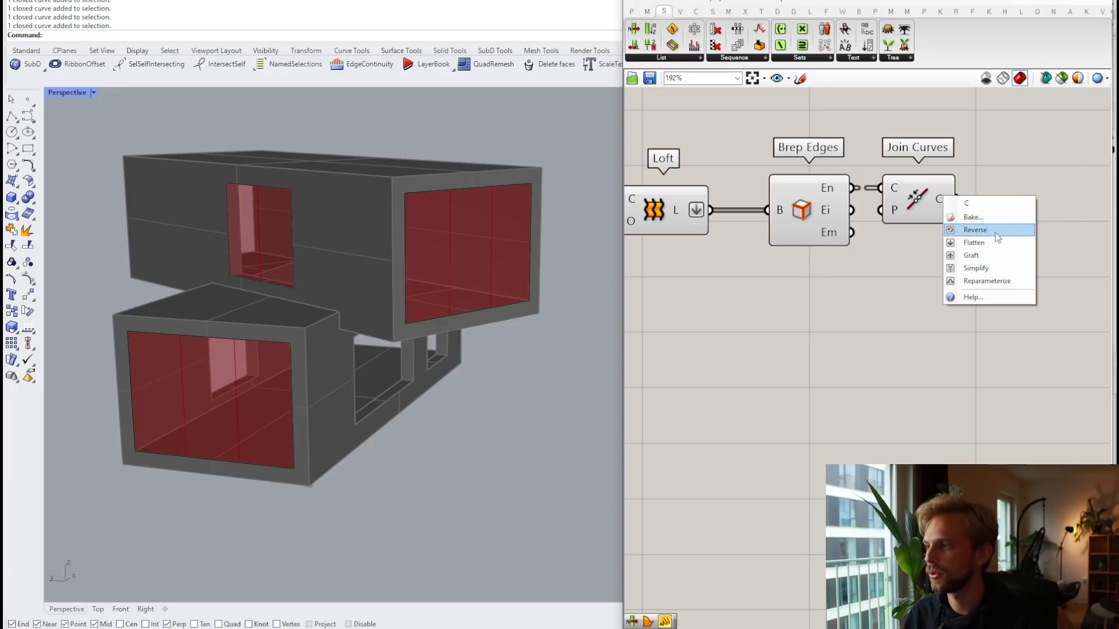
{"action": "left_click", "coordinate": [989, 242]}
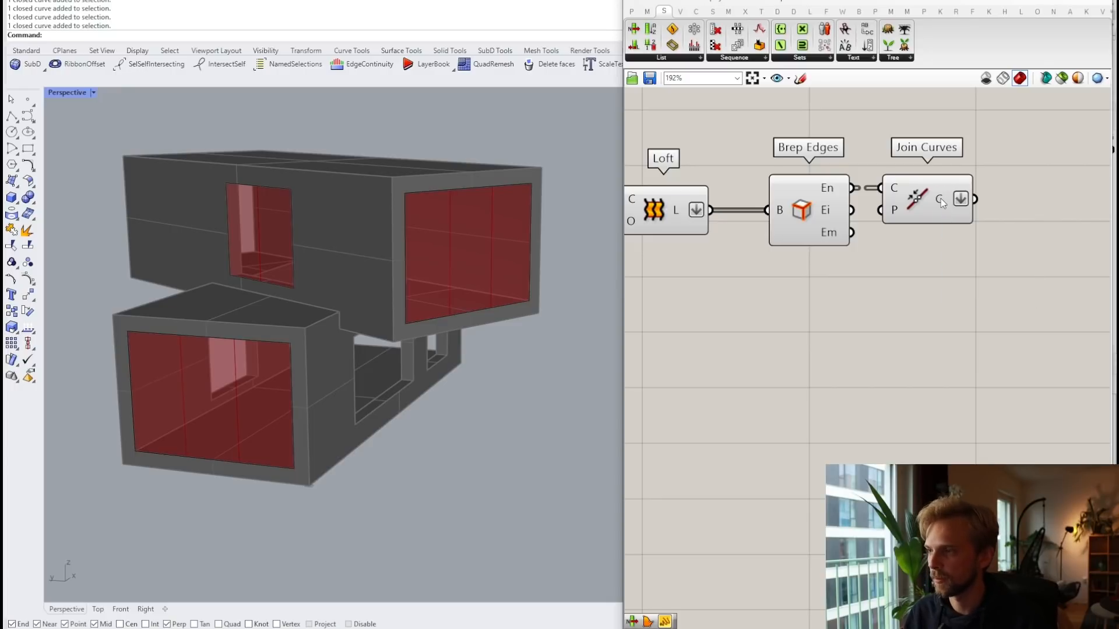
{"action": "mouse_move", "coordinate": [941, 198]}
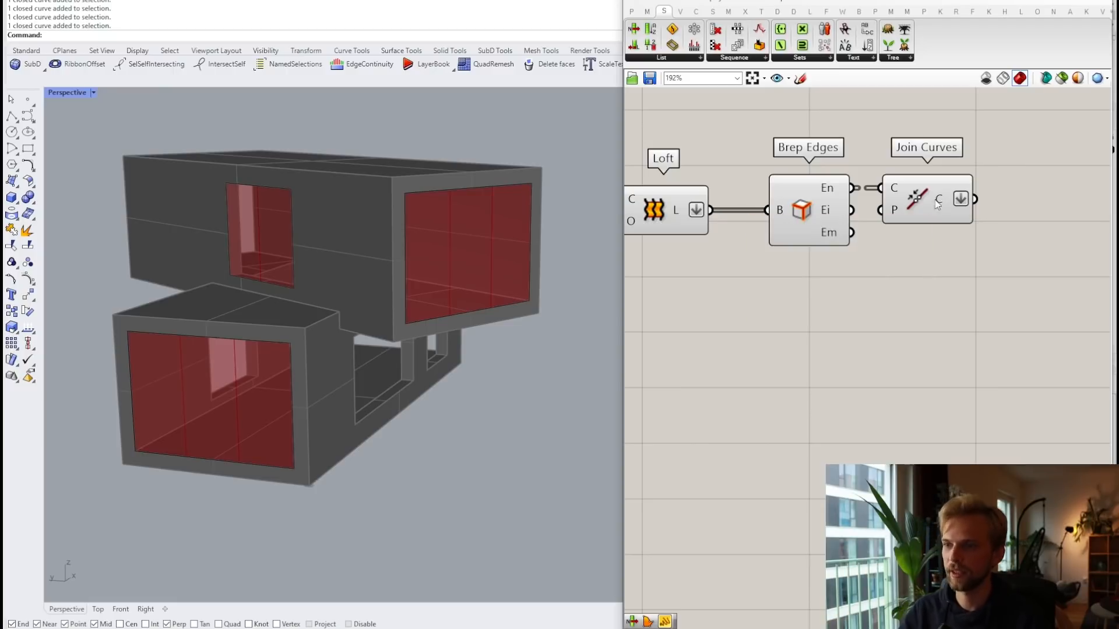
{"action": "scroll", "coordinate": [787, 219], "scroll_direction": "down", "scroll_amount": 2}
{"action": "right_click_drag", "start_coordinate": [782, 222], "coordinate": [843, 221]}
{"action": "left_click_drag", "start_coordinate": [884, 295], "coordinate": [757, 173]}
{"action": "middle_click", "coordinate": [755, 173]}
Step: Hide the Loft and Brep Edges previews and bring the whole definition into view
{"action": "left_click", "coordinate": [793, 137]}
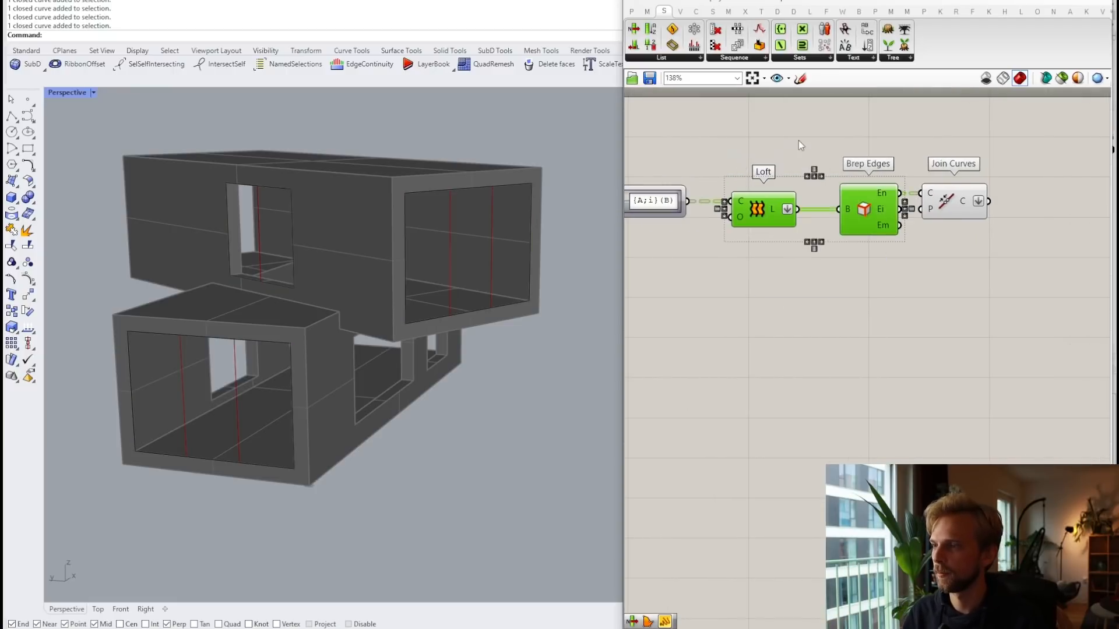
{"action": "left_click", "coordinate": [957, 225]}
{"action": "right_click_drag", "start_coordinate": [957, 225], "coordinate": [847, 217]}
{"action": "scroll", "coordinate": [847, 216], "scroll_direction": "up", "scroll_amount": 3}
{"action": "left_click", "coordinate": [849, 201]}
{"action": "scroll", "coordinate": [769, 244], "scroll_direction": "down", "scroll_amount": 8}
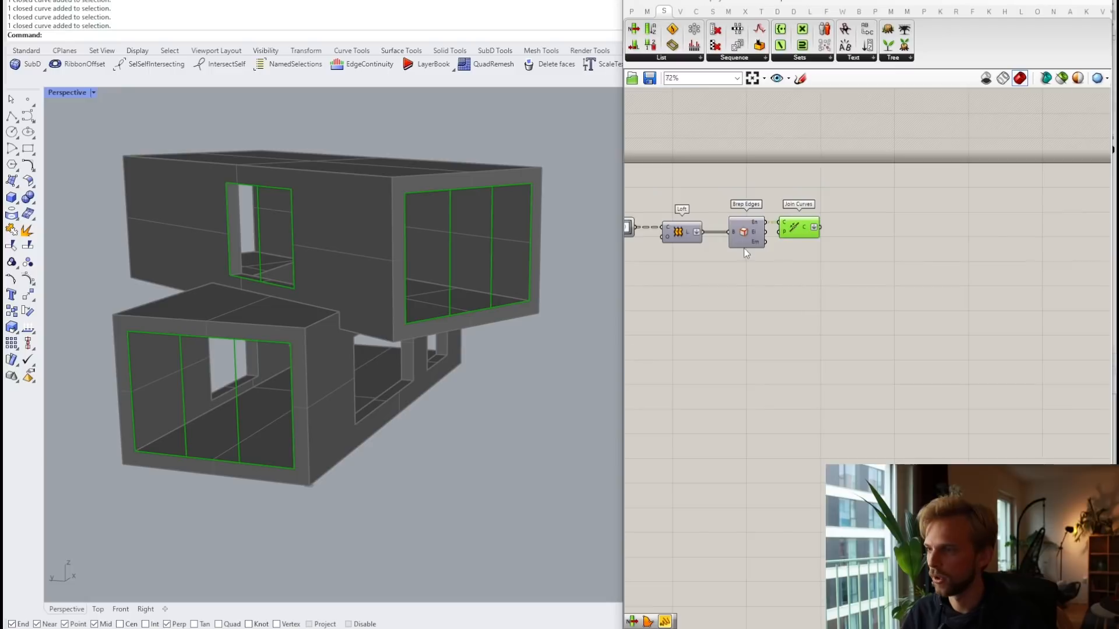
{"action": "right_click_drag", "start_coordinate": [741, 260], "coordinate": [922, 256]}
{"action": "scroll", "coordinate": [922, 255], "scroll_direction": "down", "scroll_amount": 3}
{"action": "right_click_drag", "start_coordinate": [842, 241], "coordinate": [958, 230]}
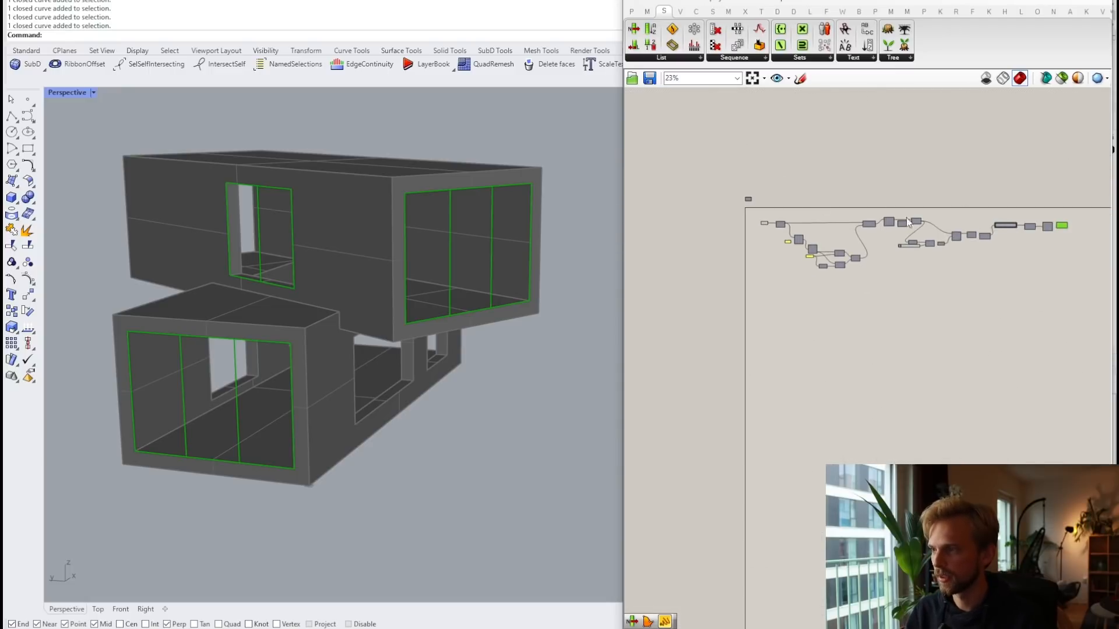
{"action": "scroll", "coordinate": [876, 254], "scroll_direction": "up", "scroll_amount": 10}
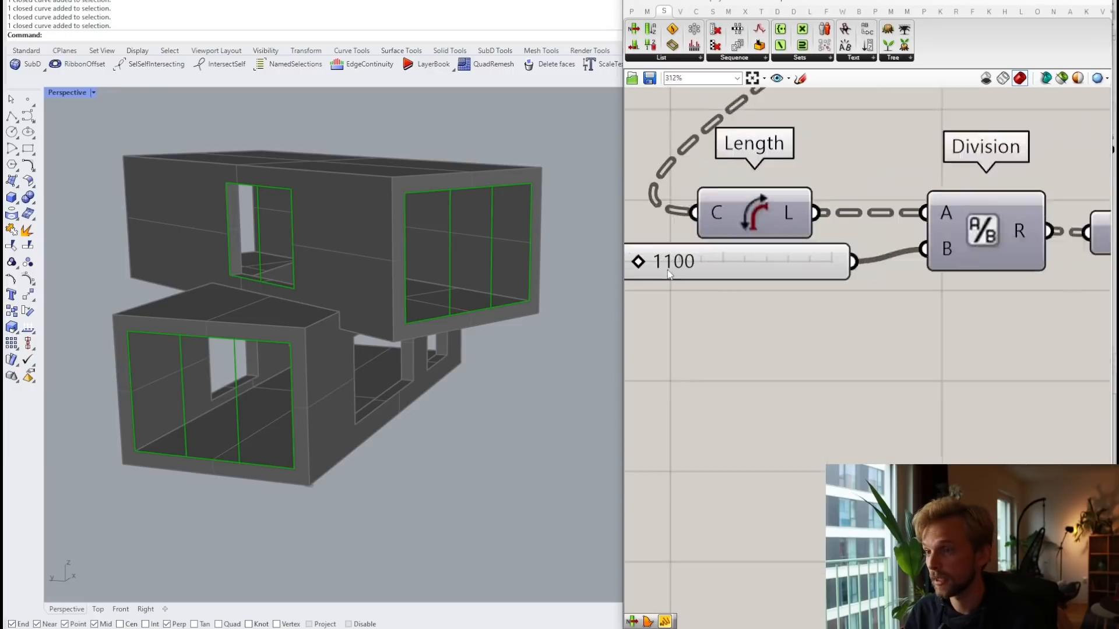
{"action": "scroll", "coordinate": [669, 274], "scroll_direction": "up", "scroll_amount": 3}
Step: Try division slider values, then set the slider's minimum to 200 in its settings
{"action": "left_click_drag", "start_coordinate": [726, 242], "coordinate": [685, 245]}
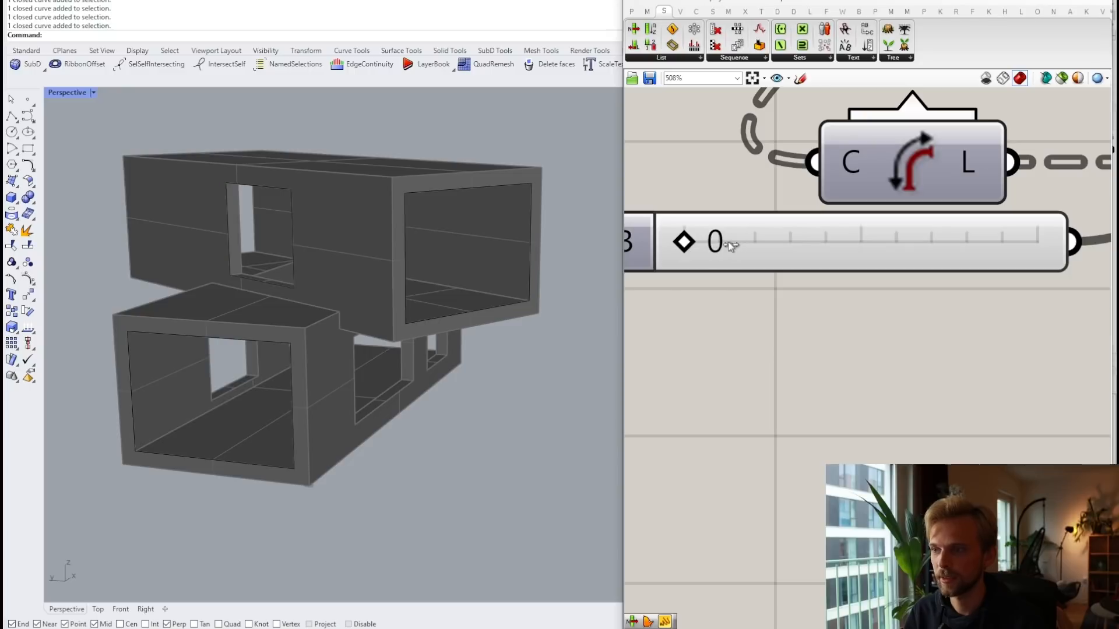
{"action": "key", "text": "ctrl+z"}
{"action": "key", "text": "ctrl+z"}
{"action": "right_click_drag", "start_coordinate": [759, 297], "coordinate": [858, 252]}
{"action": "left_click", "coordinate": [884, 267]}
{"action": "right_click", "coordinate": [883, 267]}
{"action": "left_click", "coordinate": [932, 318]}
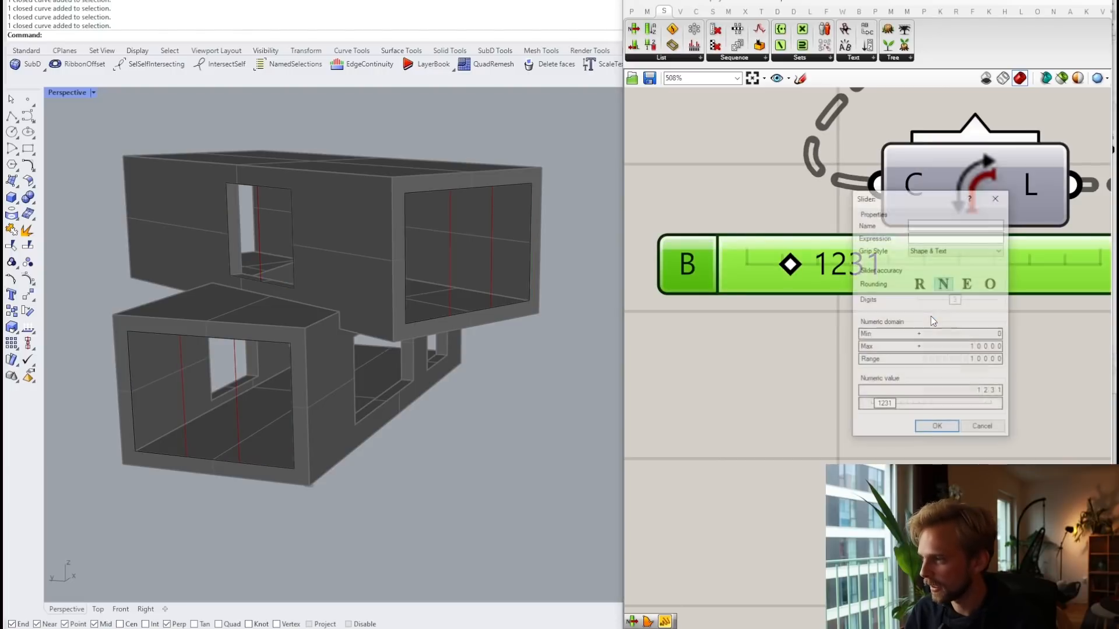
{"action": "double_click", "coordinate": [961, 334]}
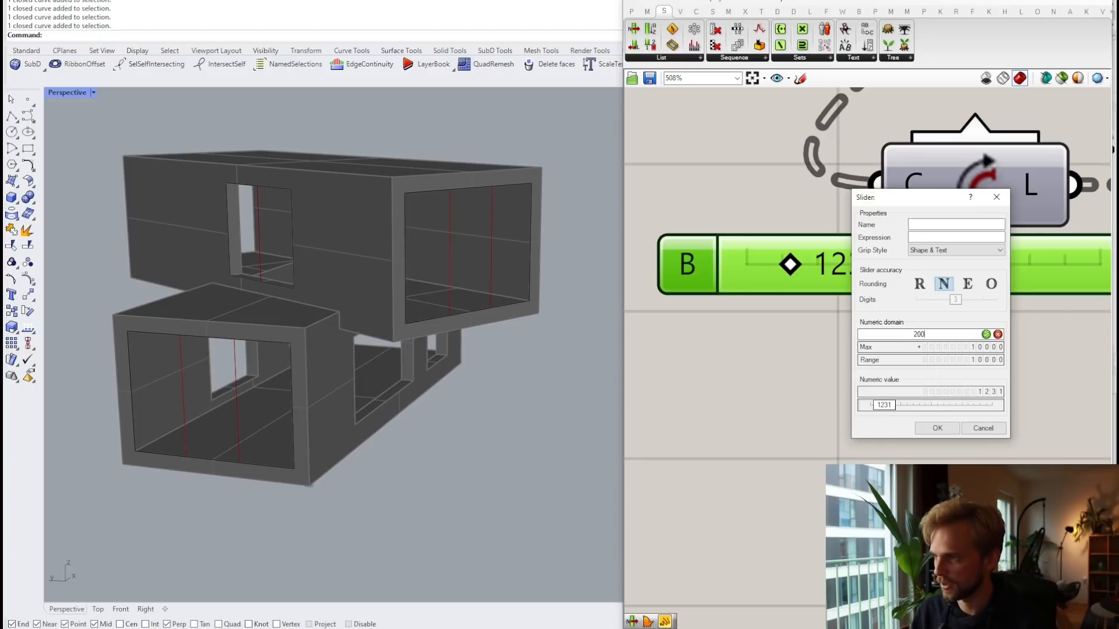
{"action": "type", "text": "200"}
{"action": "left_click", "coordinate": [985, 334]}
{"action": "left_click", "coordinate": [937, 428]}
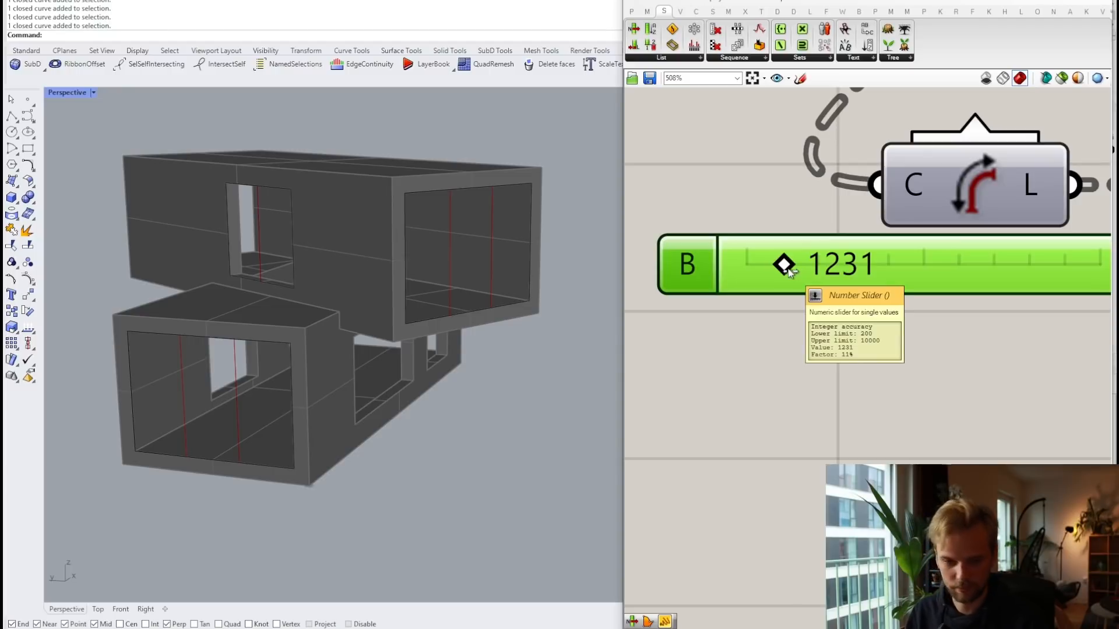
Step: Lower the division slider to 845, leaving two vertical divisions per window
{"action": "mouse_move", "coordinate": [788, 268]}
{"action": "left_mouse_down"}
{"action": "mouse_move", "coordinate": [751, 265]}
{"action": "mouse_move", "coordinate": [785, 271]}
{"action": "left_mouse_up"}
{"action": "scroll", "coordinate": [847, 325], "scroll_direction": "down", "scroll_amount": 5}
{"action": "scroll", "coordinate": [959, 267], "scroll_direction": "down", "scroll_amount": 4}
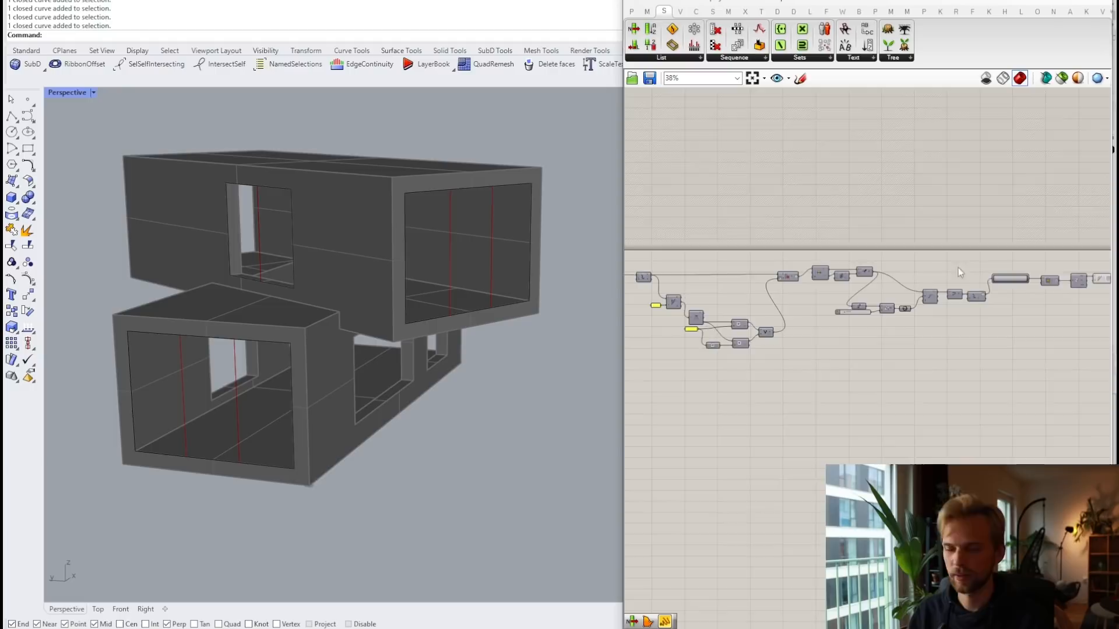
{"action": "scroll", "coordinate": [1000, 268], "scroll_direction": "up", "scroll_amount": 3}
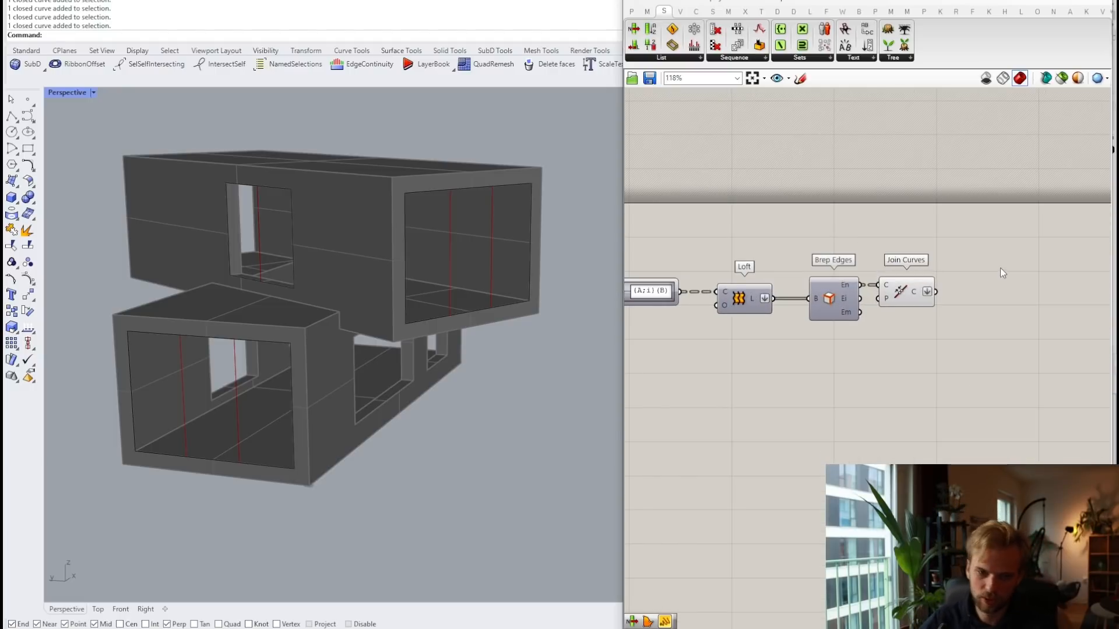
{"action": "scroll", "coordinate": [1000, 268], "scroll_direction": "up", "scroll_amount": 1}
{"action": "scroll", "coordinate": [813, 307], "scroll_direction": "up", "scroll_amount": 4}
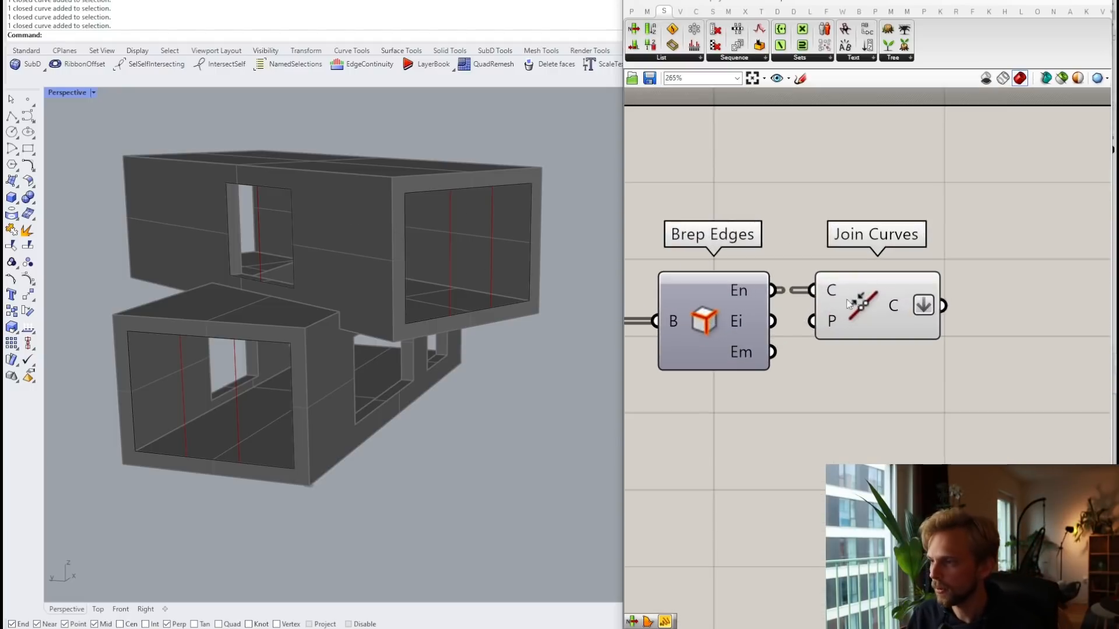
{"action": "left_click", "coordinate": [870, 313]}
{"action": "right_click_drag", "start_coordinate": [984, 378], "coordinate": [816, 291]}
Step: Add an Offset Curve component and feed the joined curves into its curve input
{"action": "double_click", "coordinate": [853, 362]}
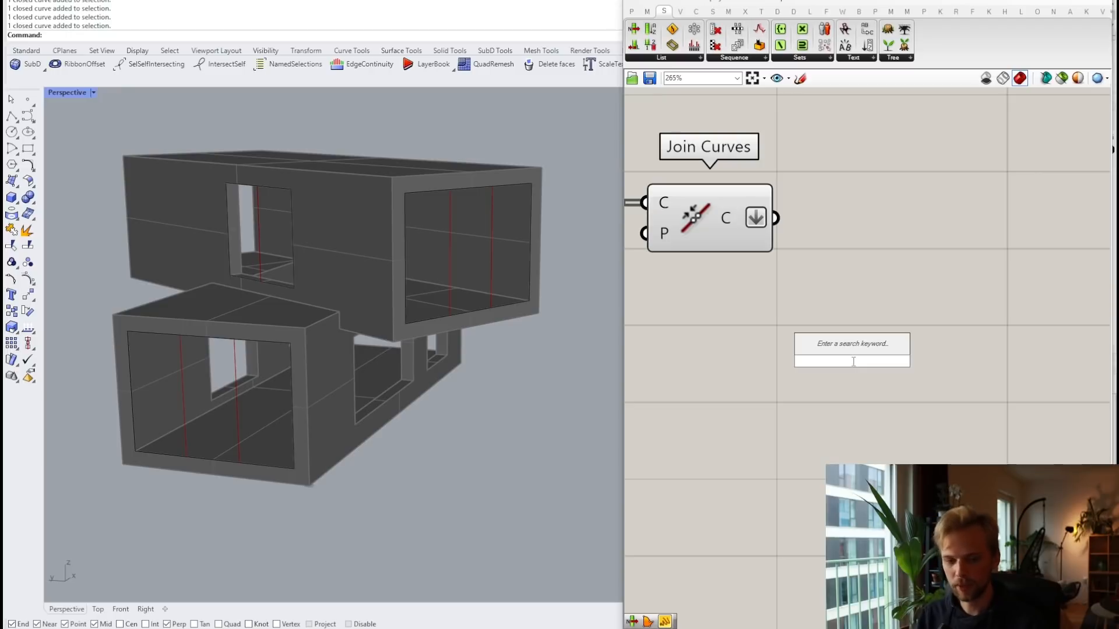
{"action": "type", "text": "offset"}
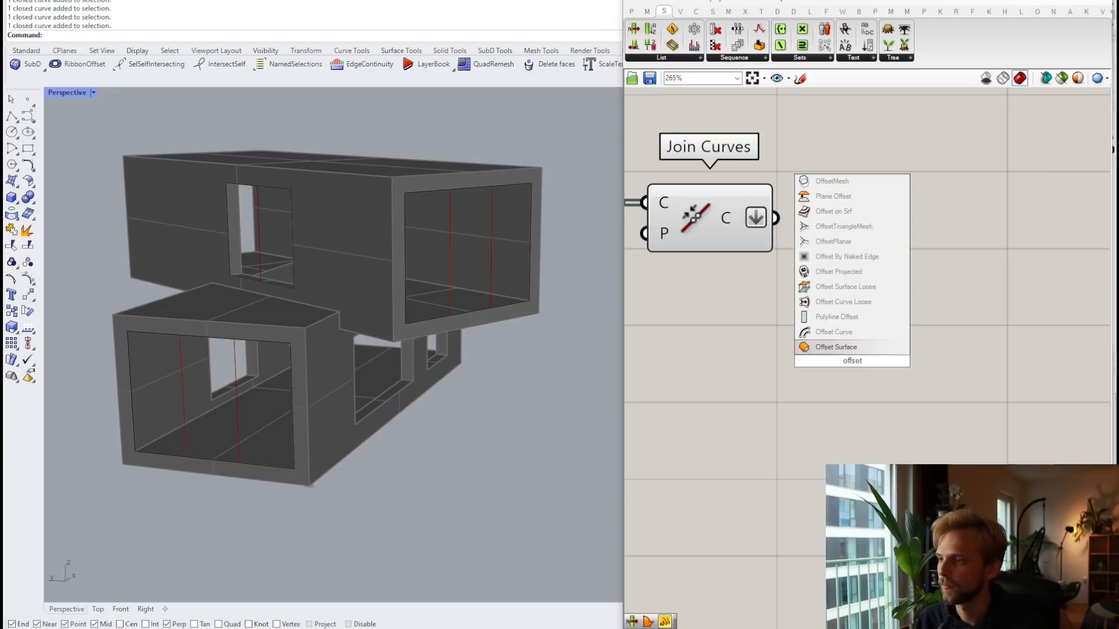
{"action": "left_click", "coordinate": [837, 332]}
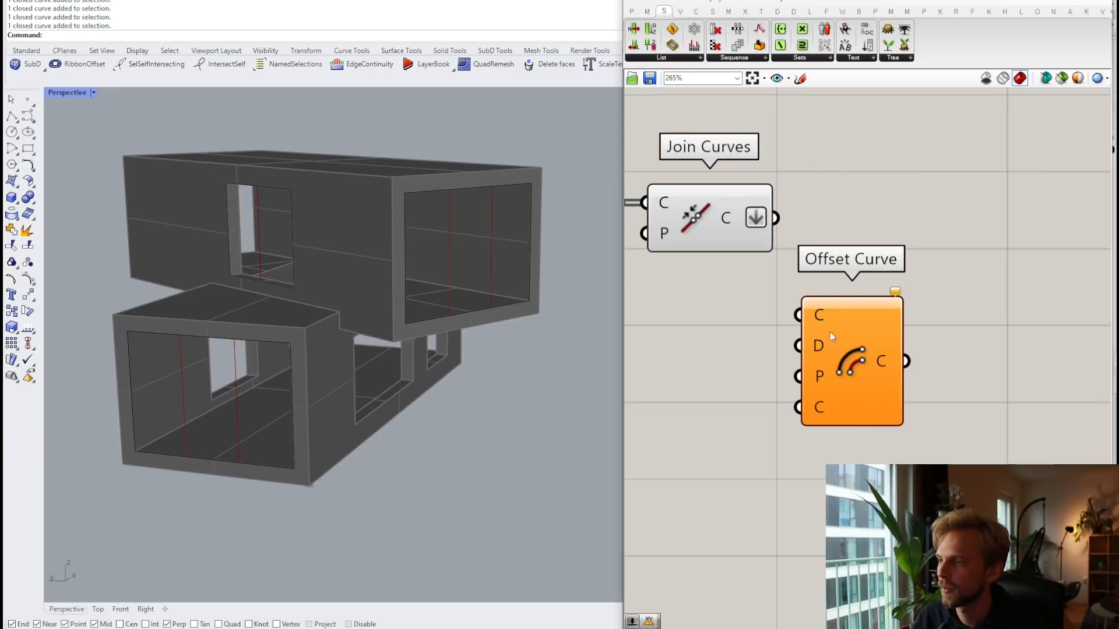
{"action": "left_click_drag", "start_coordinate": [773, 218], "coordinate": [809, 334]}
{"action": "key", "text": "ctrl+z"}
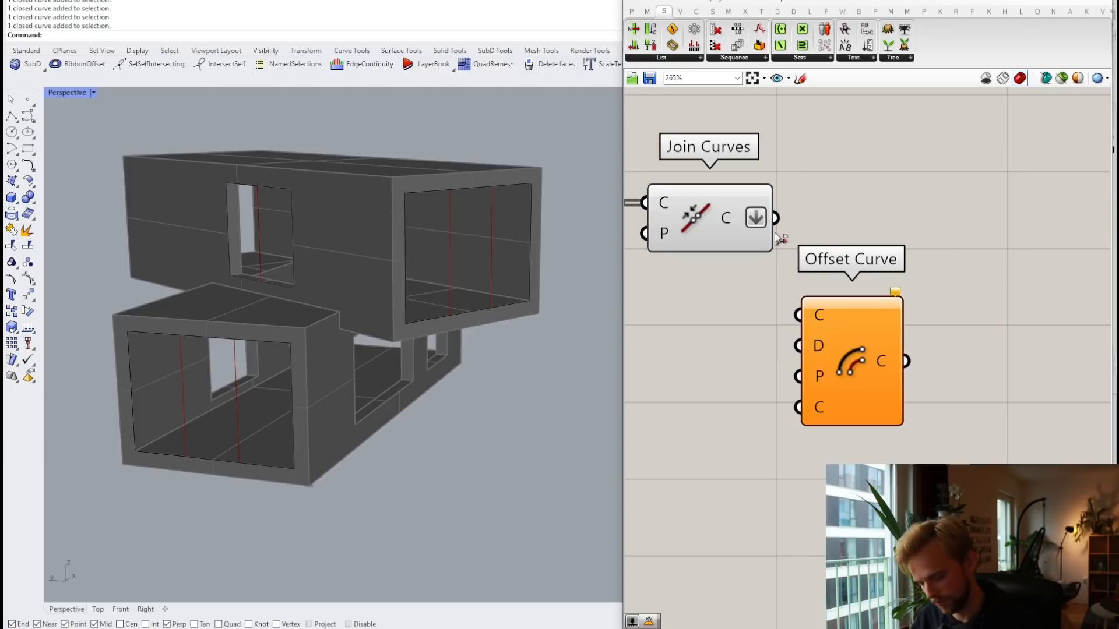
{"action": "left_click_drag", "start_coordinate": [776, 218], "coordinate": [798, 315]}
{"action": "left_click_drag", "start_coordinate": [851, 353], "coordinate": [918, 339]}
{"action": "left_click", "coordinate": [780, 243]}
{"action": "scroll", "coordinate": [779, 197], "scroll_direction": "up", "scroll_amount": 4}
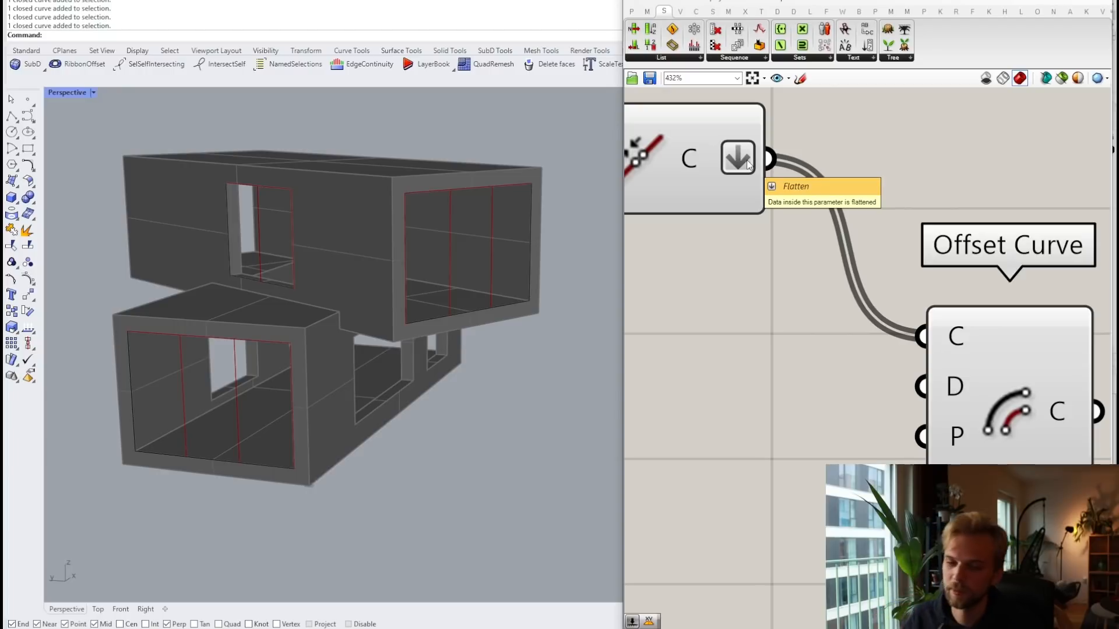
Step: Unflatten Join Curves' output and graft it so each curve gets its own branch
{"action": "right_click_drag", "start_coordinate": [749, 165], "coordinate": [902, 267]}
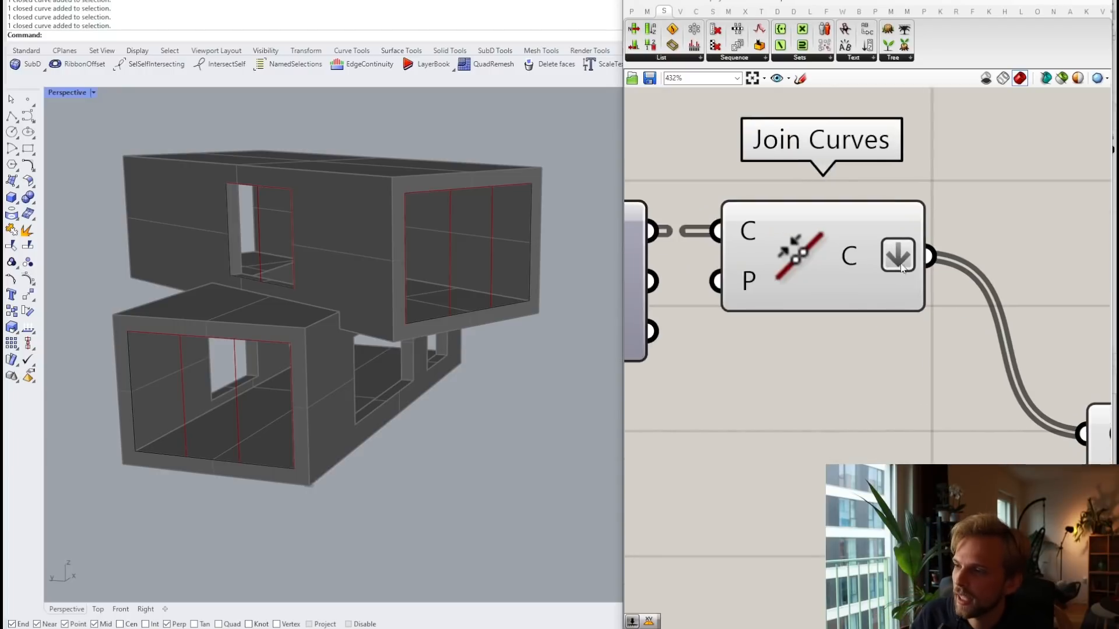
{"action": "scroll", "coordinate": [903, 266], "scroll_direction": "down", "scroll_amount": 2}
{"action": "right_click", "coordinate": [895, 261]}
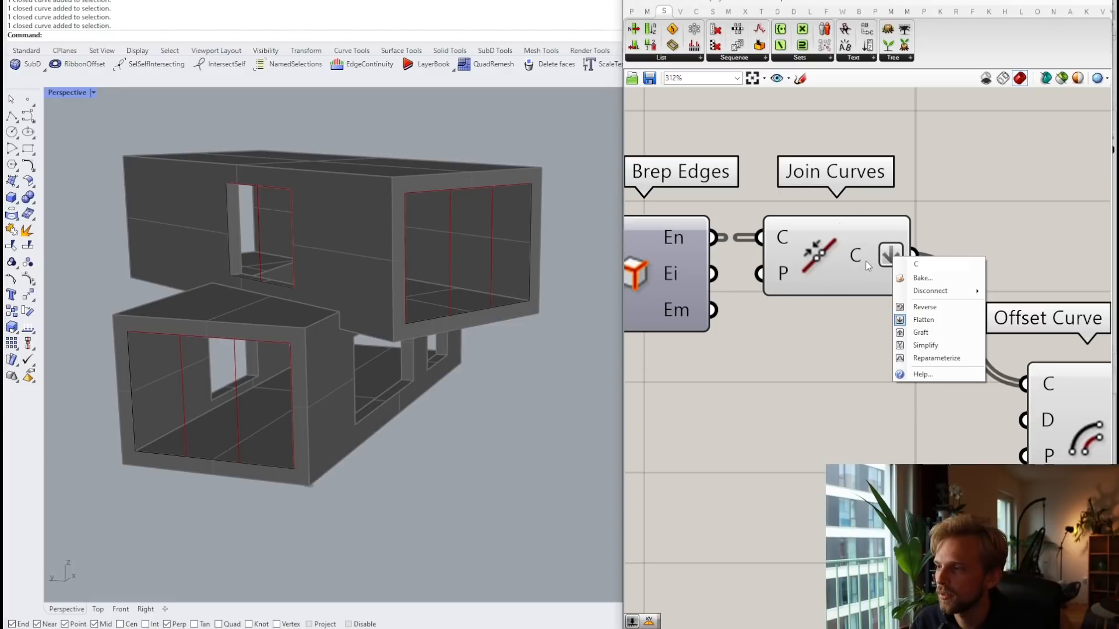
{"action": "left_click", "coordinate": [924, 320]}
{"action": "scroll", "coordinate": [866, 283], "scroll_direction": "down", "scroll_amount": 4}
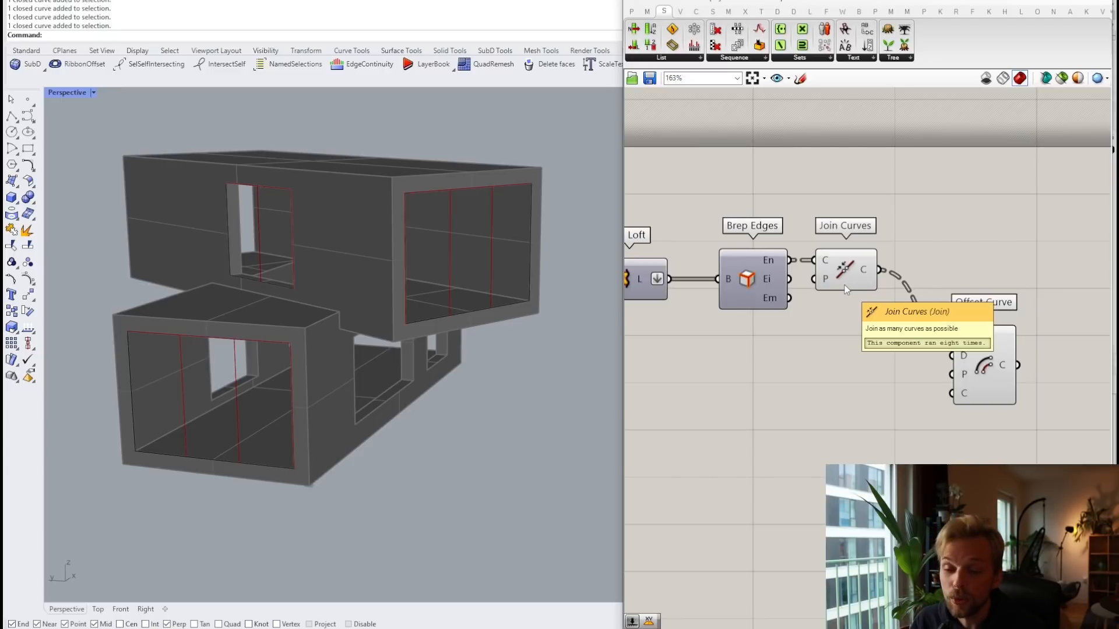
{"action": "scroll", "coordinate": [850, 276], "scroll_direction": "up", "scroll_amount": 3}
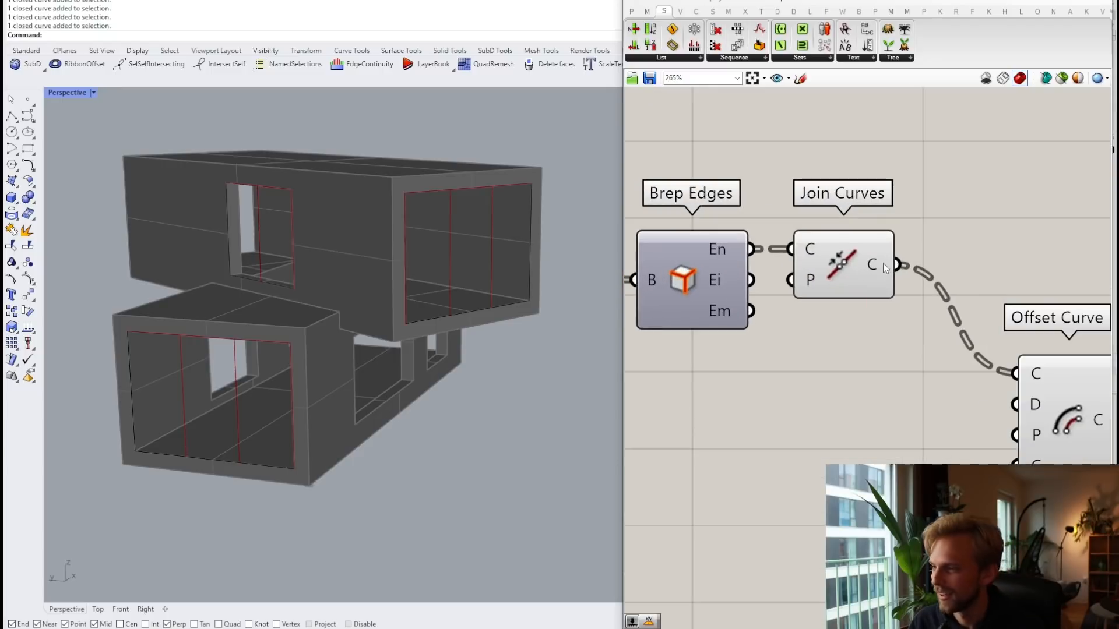
{"action": "right_click", "coordinate": [873, 272]}
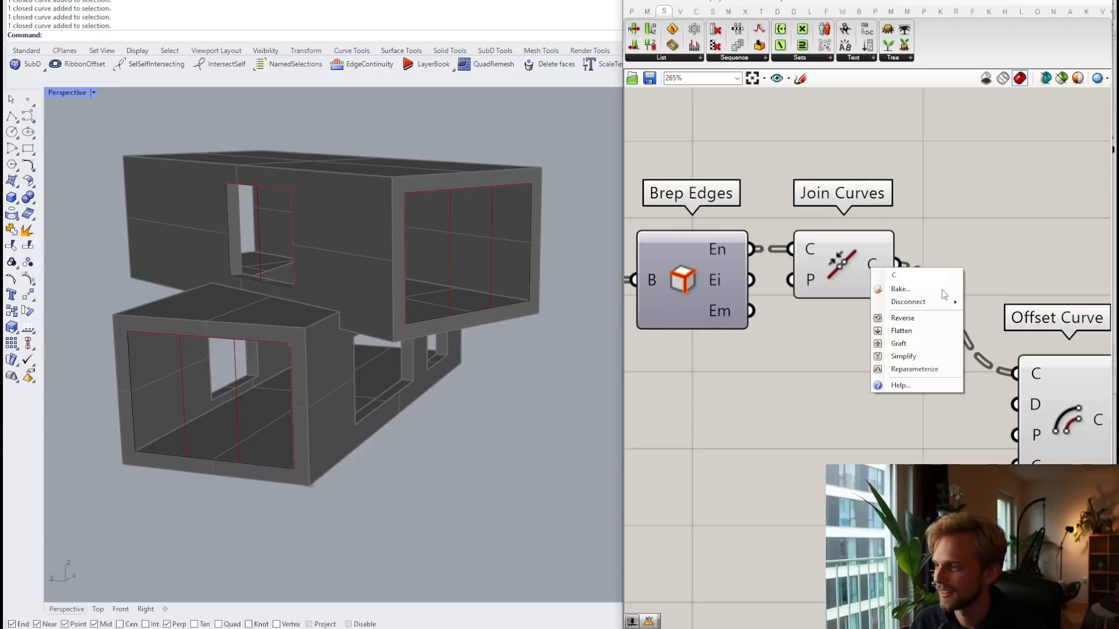
{"action": "left_click", "coordinate": [905, 356]}
{"action": "mouse_move", "coordinate": [871, 271]}
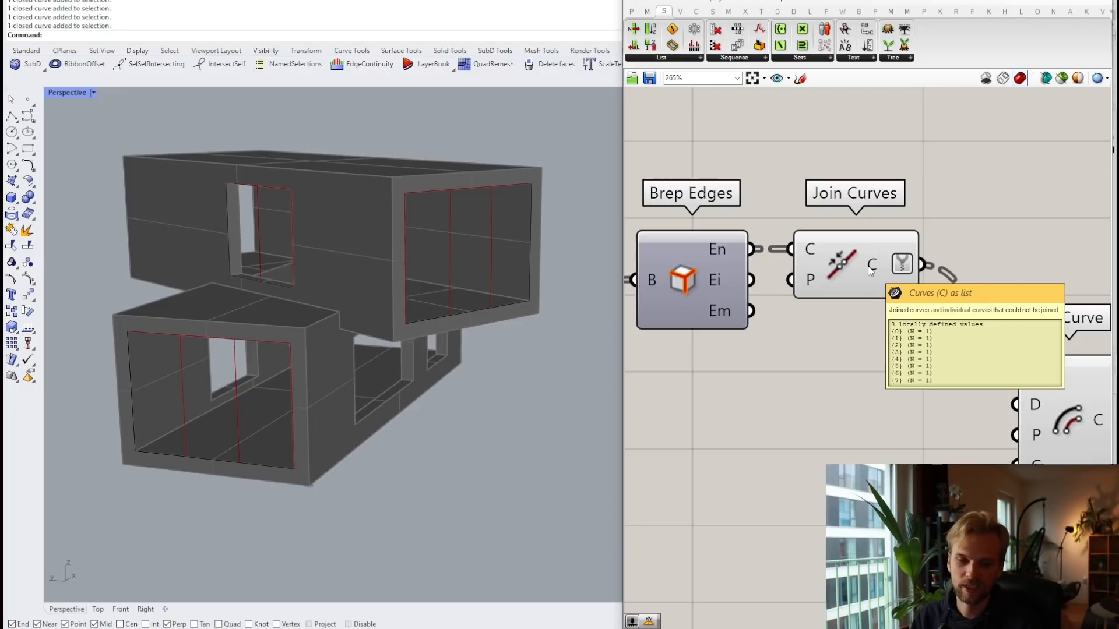
Step: Shift Offset Curve slightly right and bring its inputs into view
{"action": "scroll", "coordinate": [897, 326], "scroll_direction": "down", "scroll_amount": 2}
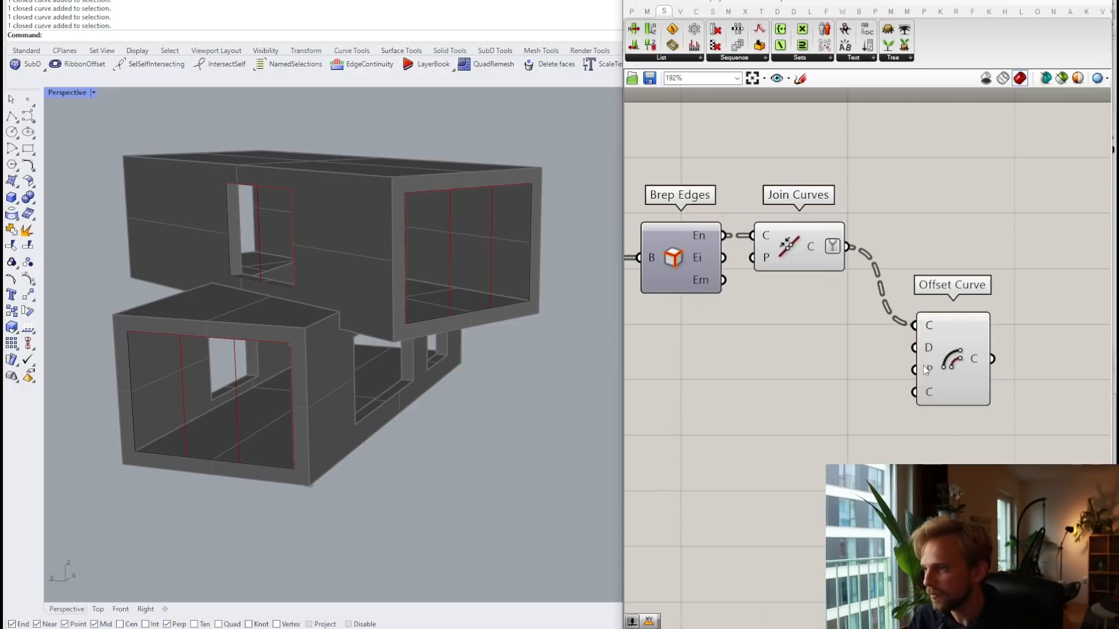
{"action": "left_click", "coordinate": [872, 294]}
{"action": "left_click_drag", "start_coordinate": [873, 293], "coordinate": [901, 297]}
{"action": "right_click_drag", "start_coordinate": [697, 320], "coordinate": [788, 299]}
{"action": "left_click", "coordinate": [788, 300]}
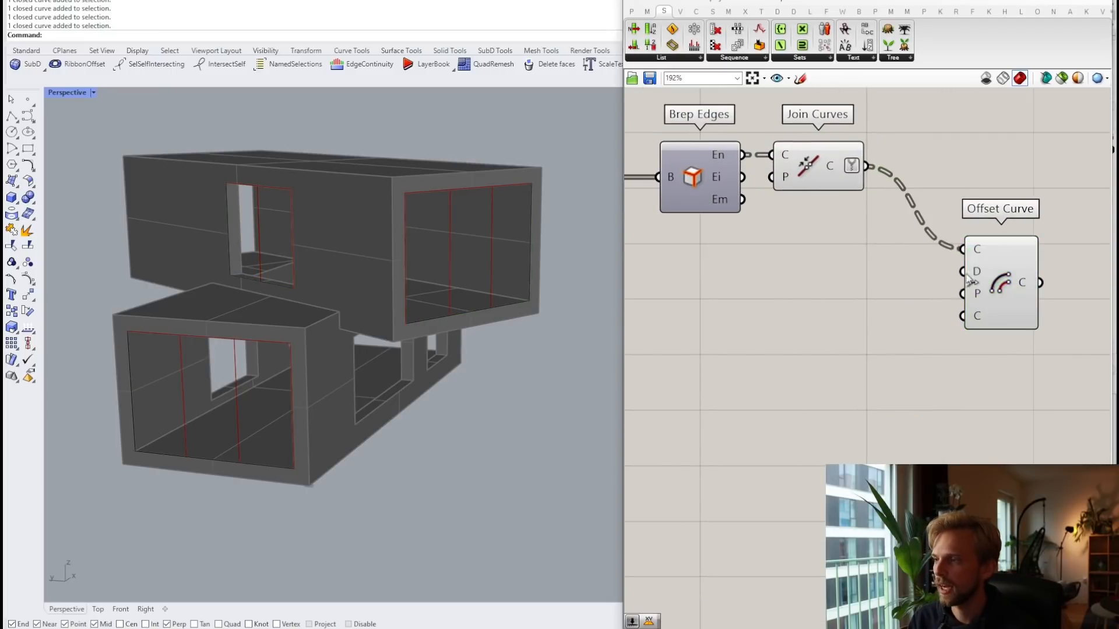
{"action": "mouse_move", "coordinate": [975, 271]}
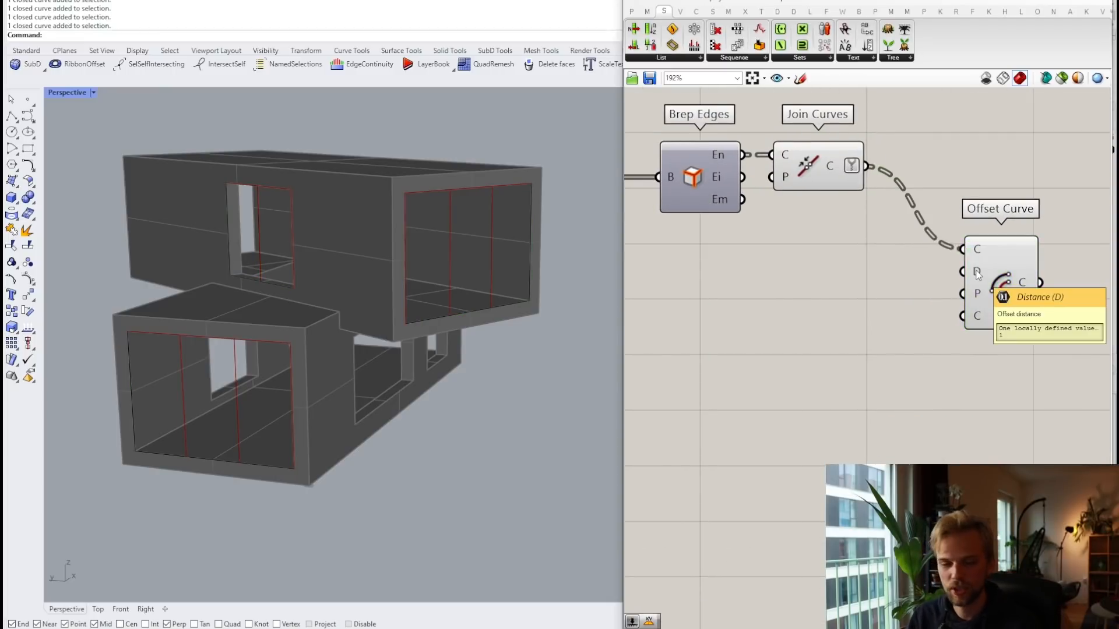
Step: Create a number slider set to 30 and wire it into Offset Curve's Distance
{"action": "double_click", "coordinate": [794, 319]}
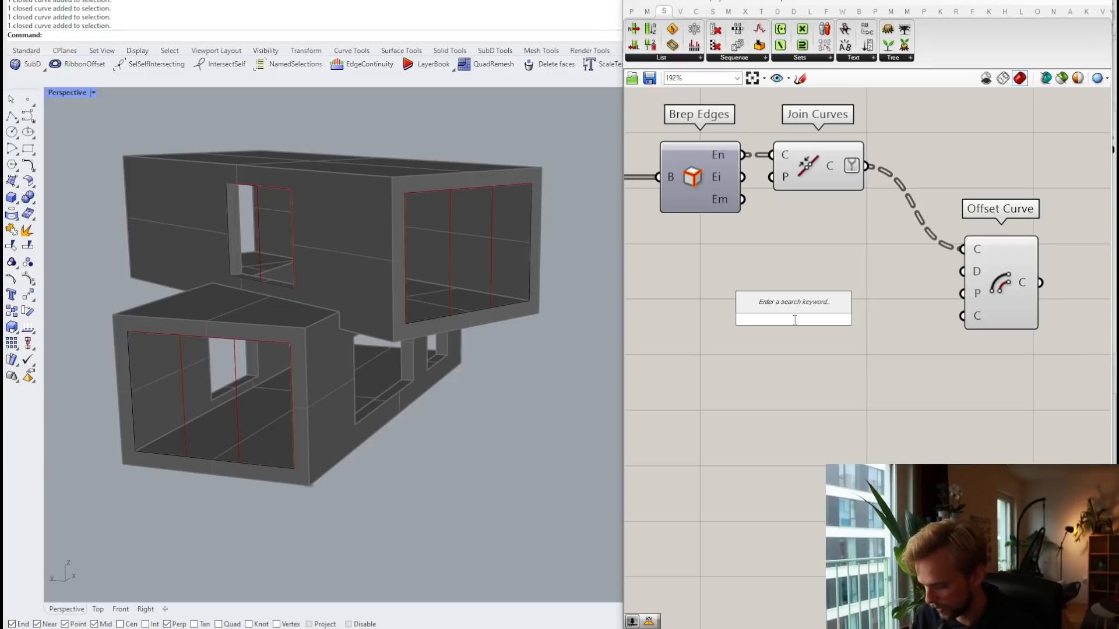
{"action": "type", "text": "30"}
{"action": "key", "text": "Return"}
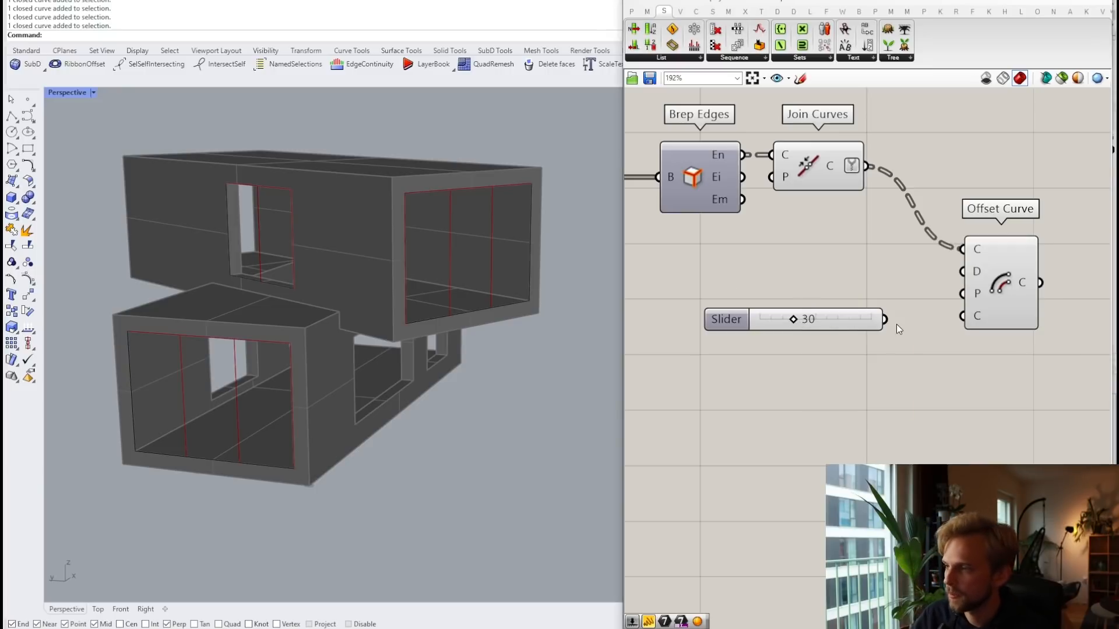
{"action": "left_click_drag", "start_coordinate": [896, 324], "coordinate": [903, 265]}
{"action": "scroll", "coordinate": [392, 177], "scroll_direction": "up", "scroll_amount": 3}
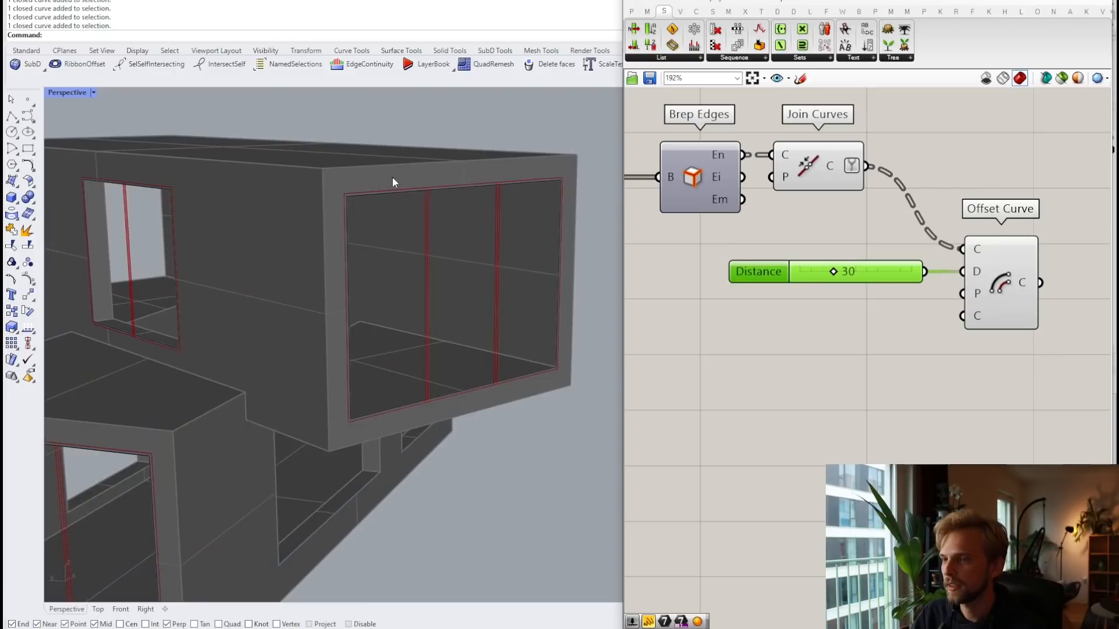
{"action": "scroll", "coordinate": [393, 177], "scroll_direction": "up", "scroll_amount": 3}
{"action": "scroll", "coordinate": [485, 194], "scroll_direction": "down", "scroll_amount": 9}
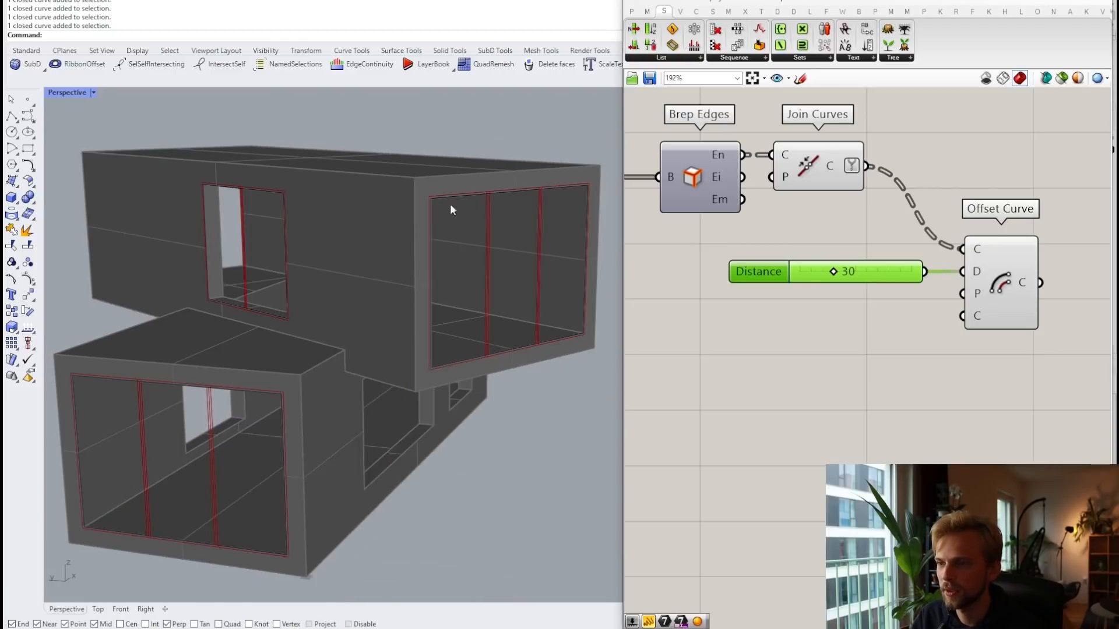
{"action": "scroll", "coordinate": [293, 176], "scroll_direction": "up", "scroll_amount": 5}
{"action": "scroll", "coordinate": [326, 234], "scroll_direction": "down", "scroll_amount": 5}
{"action": "scroll", "coordinate": [254, 286], "scroll_direction": "up", "scroll_amount": 4}
{"action": "scroll", "coordinate": [254, 291], "scroll_direction": "up", "scroll_amount": 3}
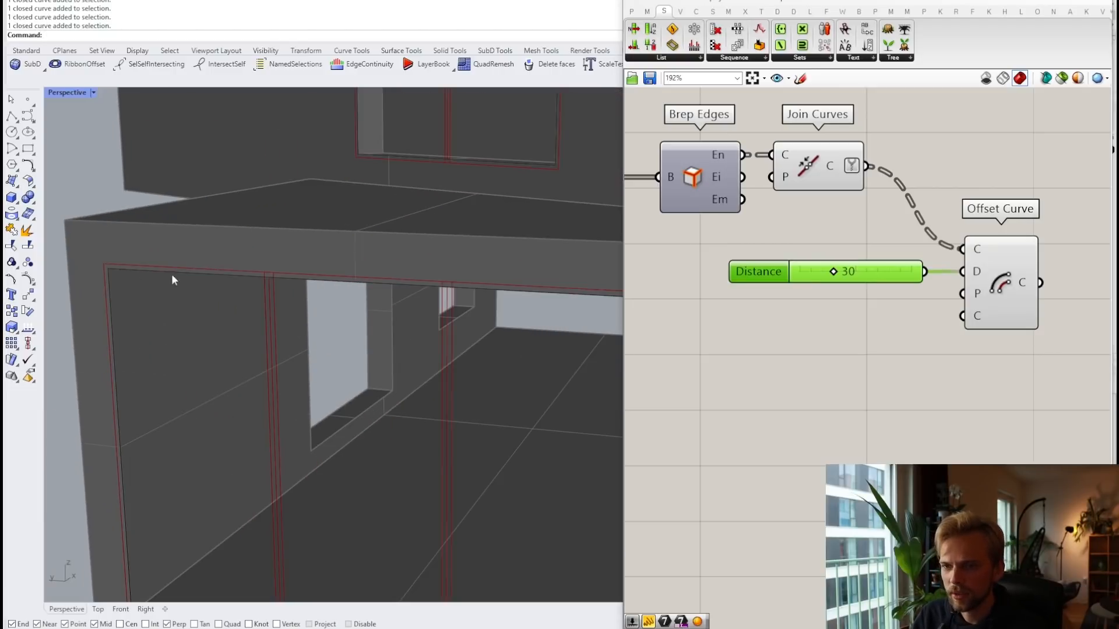
{"action": "scroll", "coordinate": [288, 276], "scroll_direction": "down", "scroll_amount": 2}
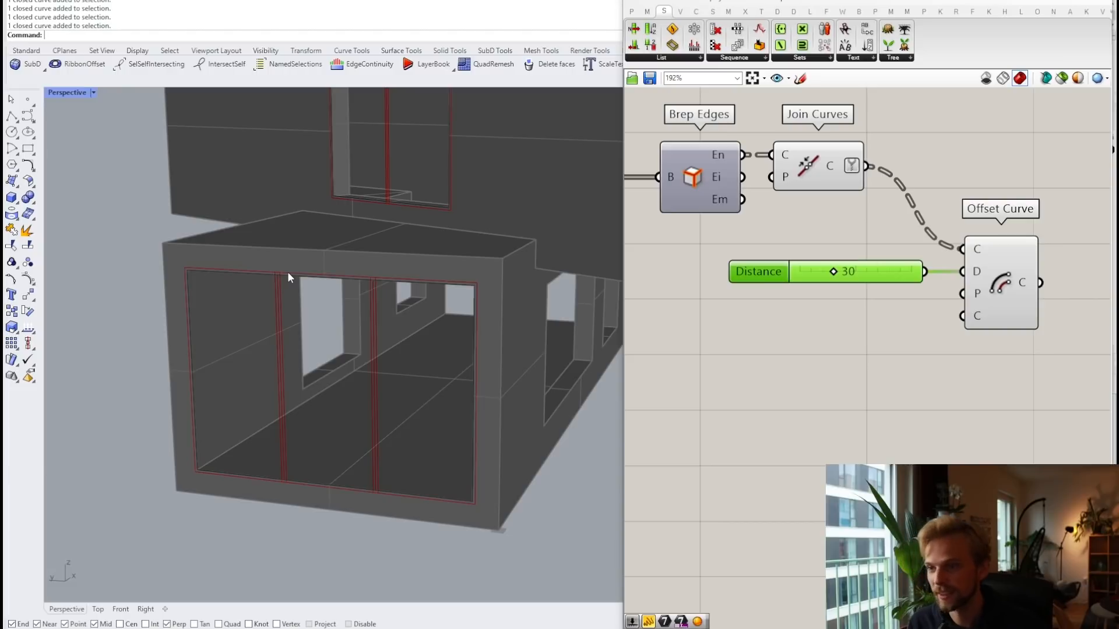
Step: Run Flip twice on the lower box's front window frame curve
{"action": "left_click", "coordinate": [295, 274]}
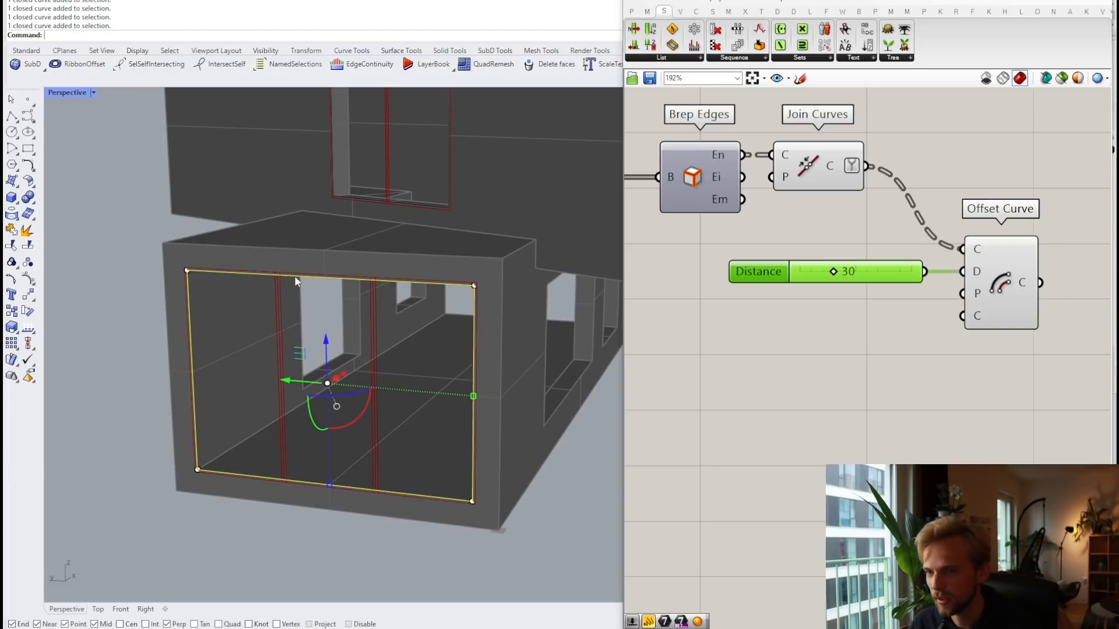
{"action": "type", "text": "Flip"}
{"action": "key", "text": "Return"}
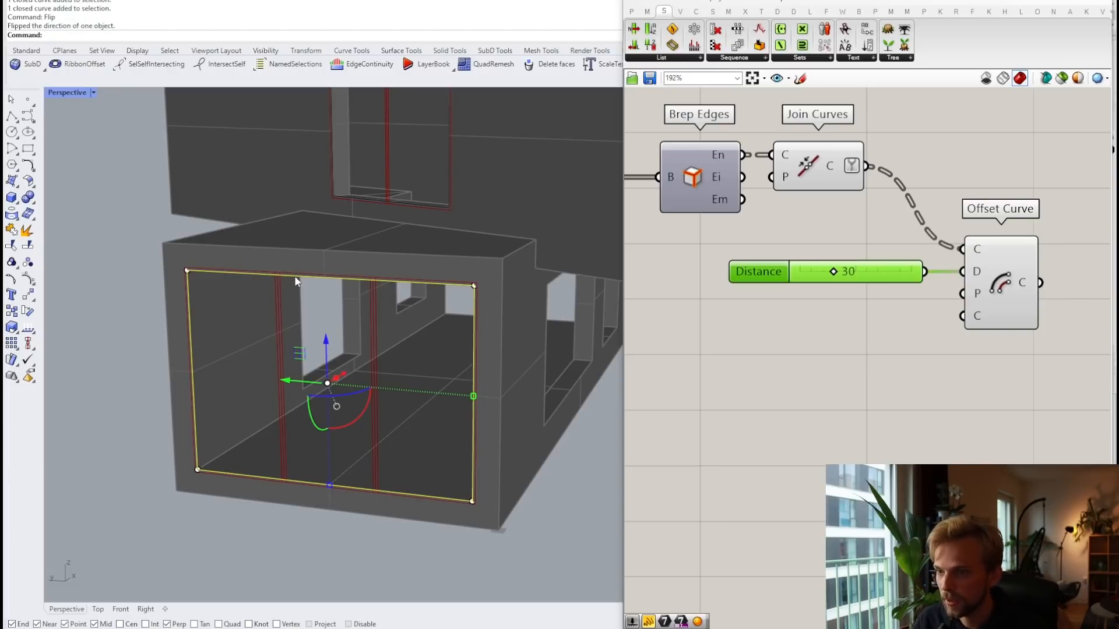
{"action": "key", "text": "Return"}
{"action": "key", "text": "Escape"}
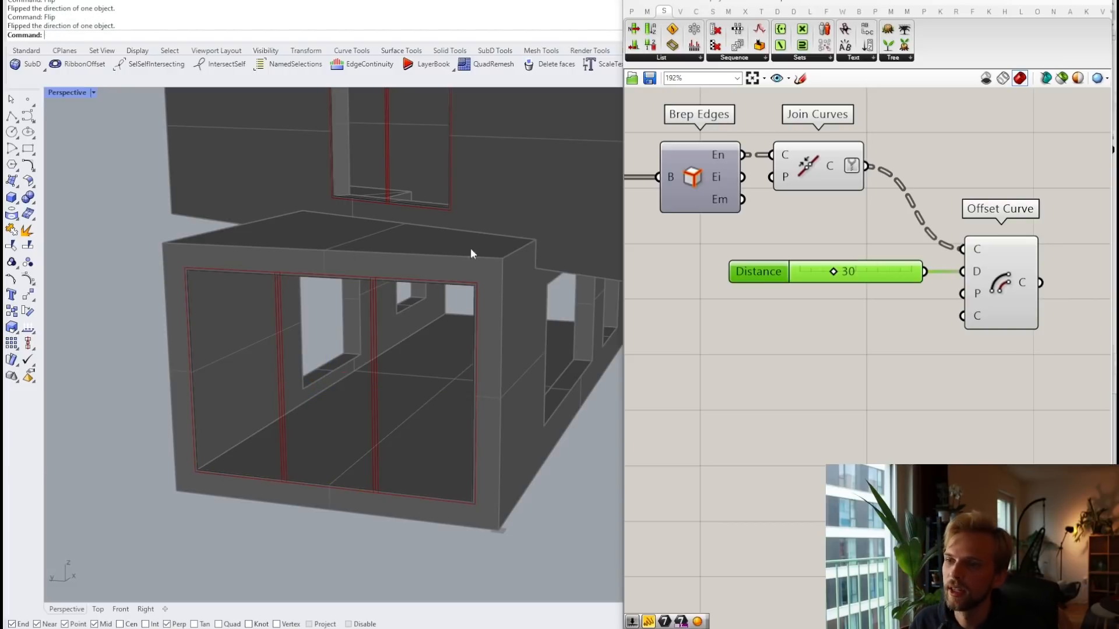
Step: Rearrange Offset Curve and the 30 slider so they sit apart on the canvas
{"action": "scroll", "coordinate": [466, 262], "scroll_direction": "up", "scroll_amount": 3}
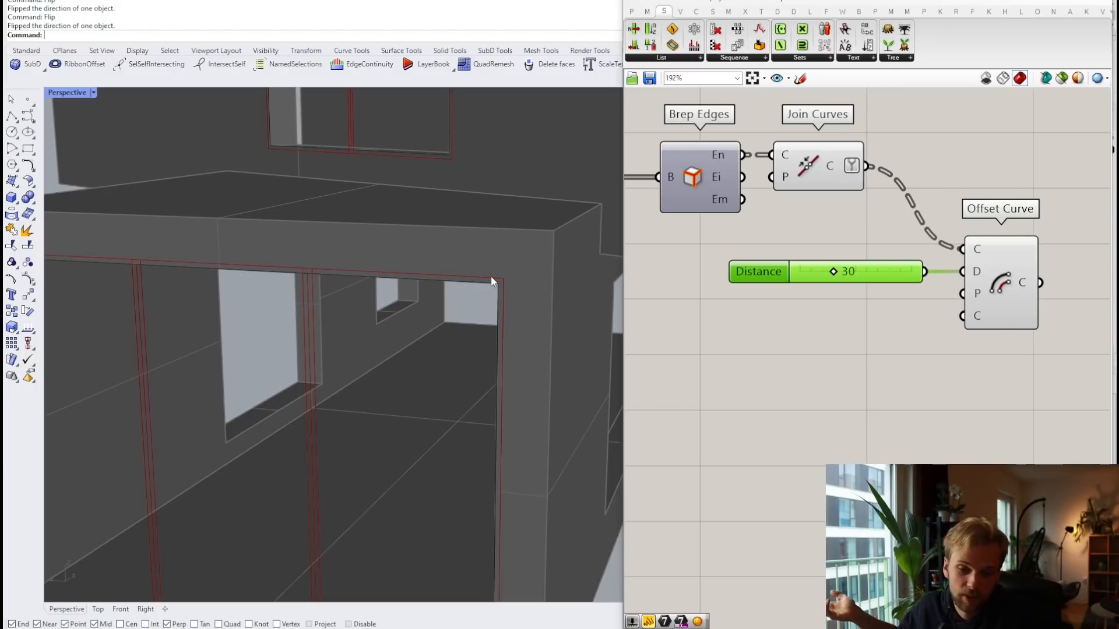
{"action": "right_click_drag", "start_coordinate": [964, 337], "coordinate": [833, 306]}
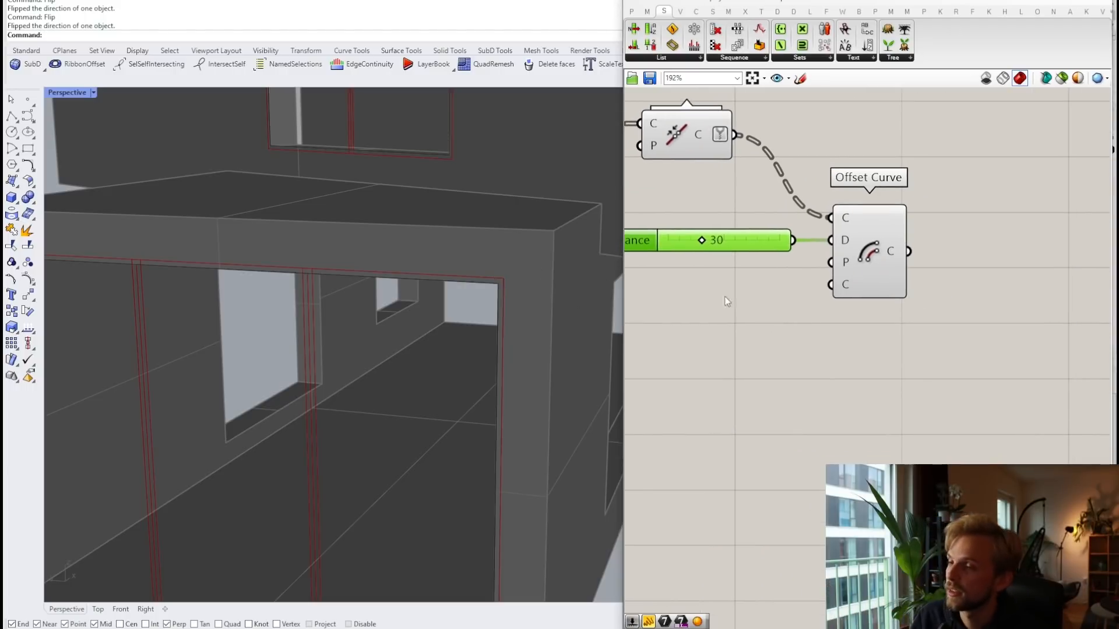
{"action": "scroll", "coordinate": [303, 287], "scroll_direction": "down", "scroll_amount": 5}
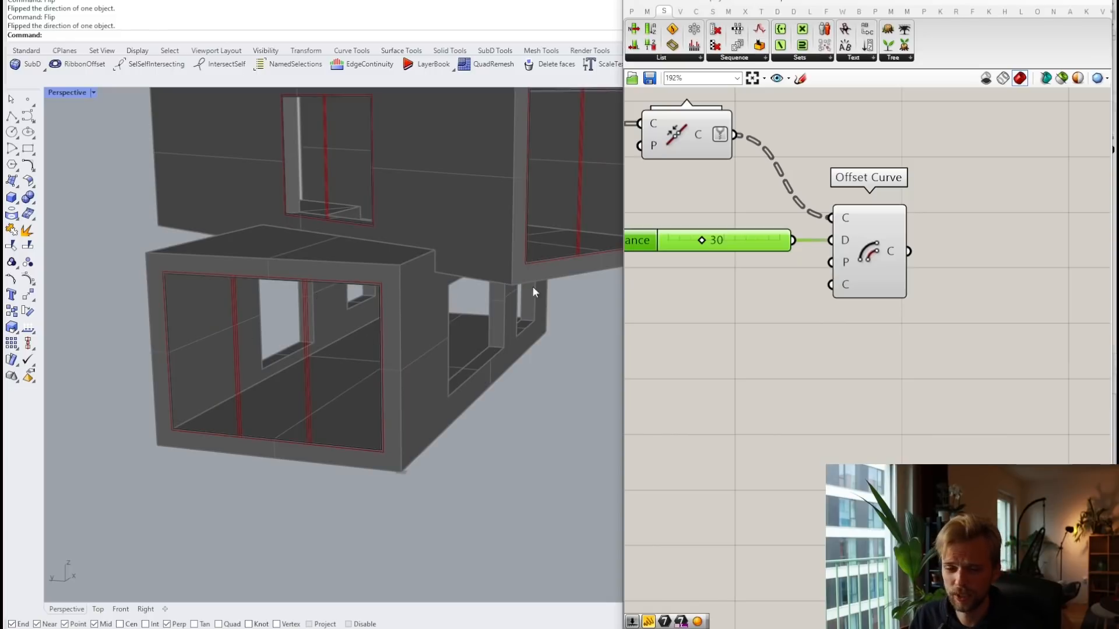
{"action": "scroll", "coordinate": [962, 256], "scroll_direction": "up", "scroll_amount": 3}
{"action": "left_click", "coordinate": [830, 254]}
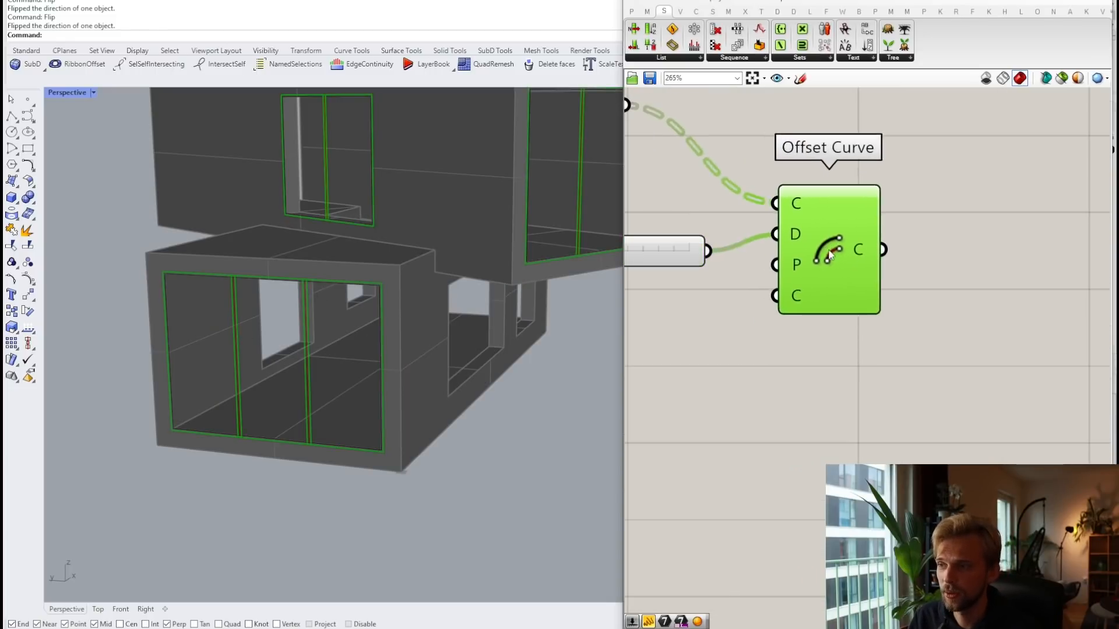
{"action": "left_click_drag", "start_coordinate": [830, 254], "coordinate": [936, 272]}
{"action": "right_click_drag", "start_coordinate": [739, 335], "coordinate": [838, 307]}
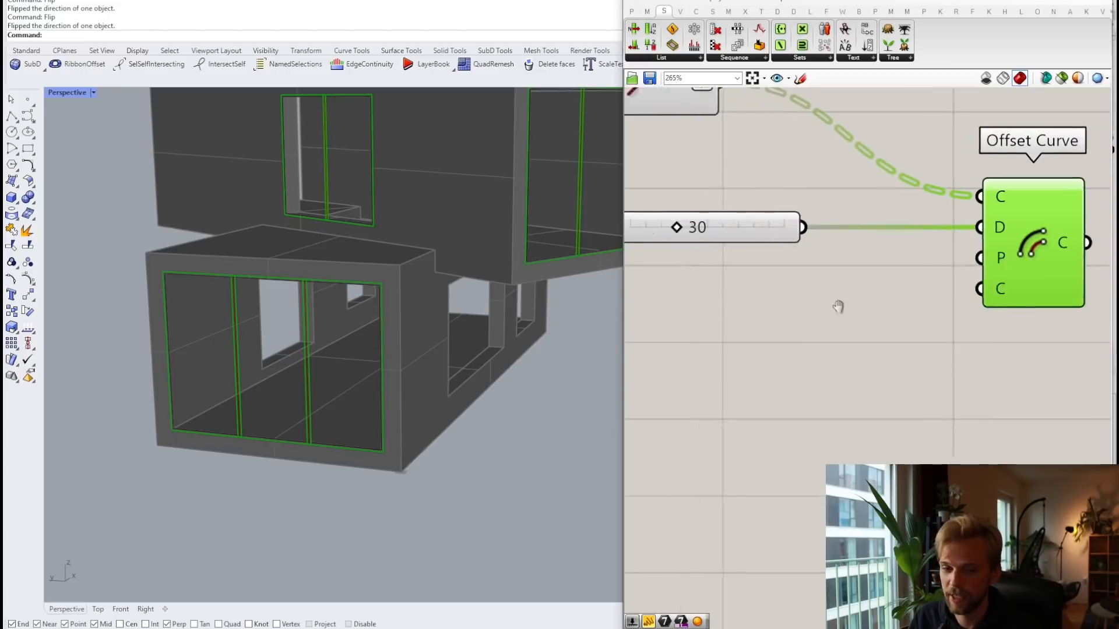
{"action": "left_click_drag", "start_coordinate": [792, 227], "coordinate": [751, 226]}
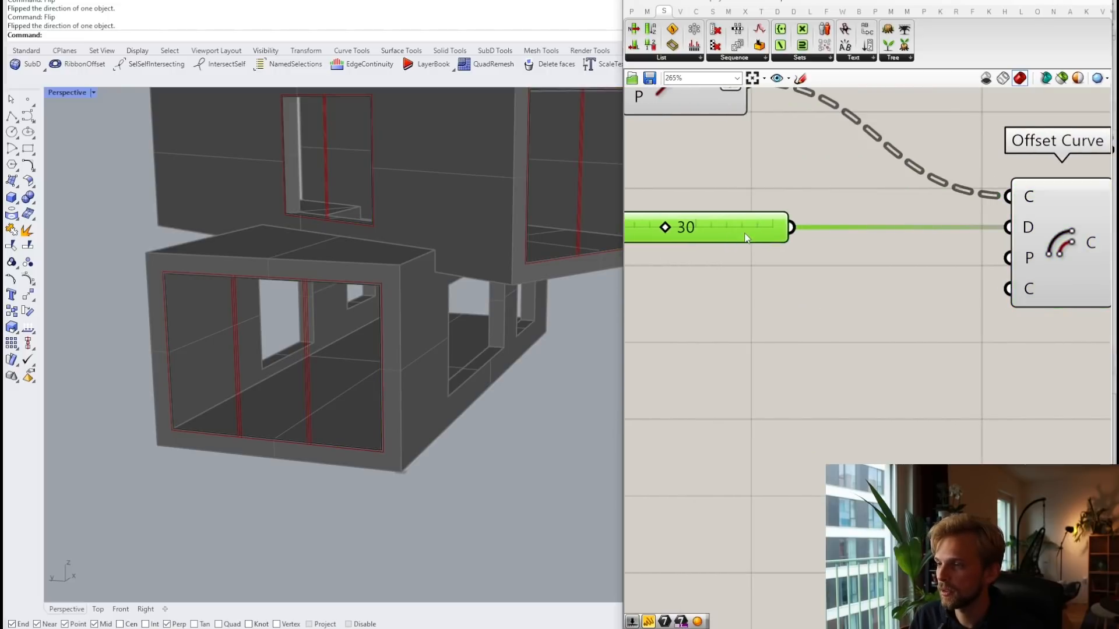
Step: Negate the 30 slider with a Negative component and use it as Offset Curve's Distance
{"action": "double_click", "coordinate": [770, 298]}
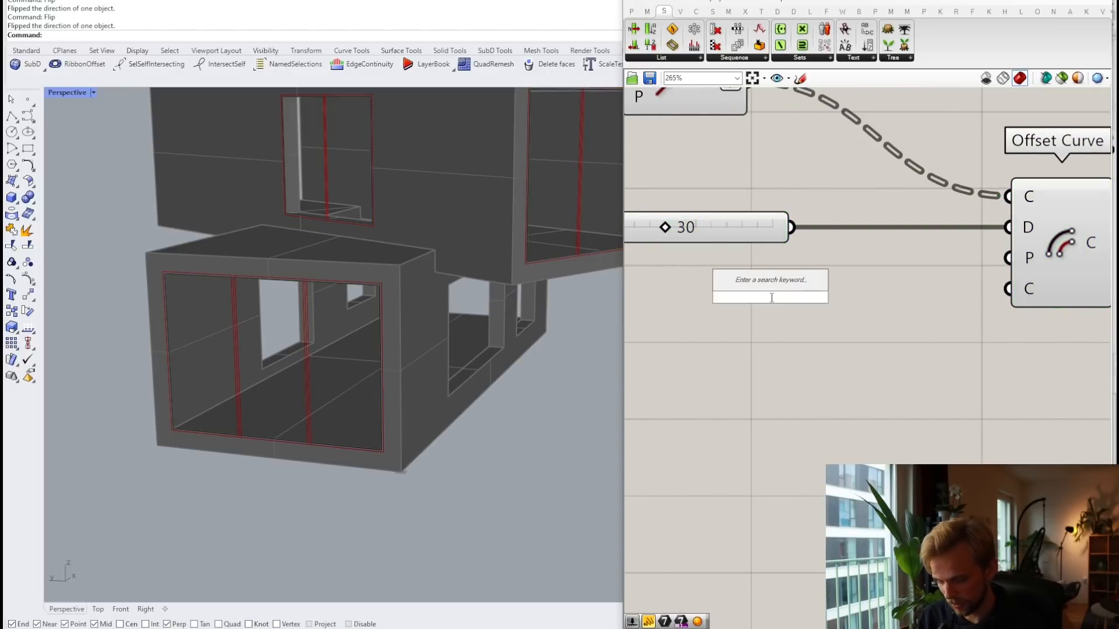
{"action": "type", "text": "negative"}
{"action": "key", "text": "Return"}
{"action": "left_click_drag", "start_coordinate": [795, 287], "coordinate": [874, 275]}
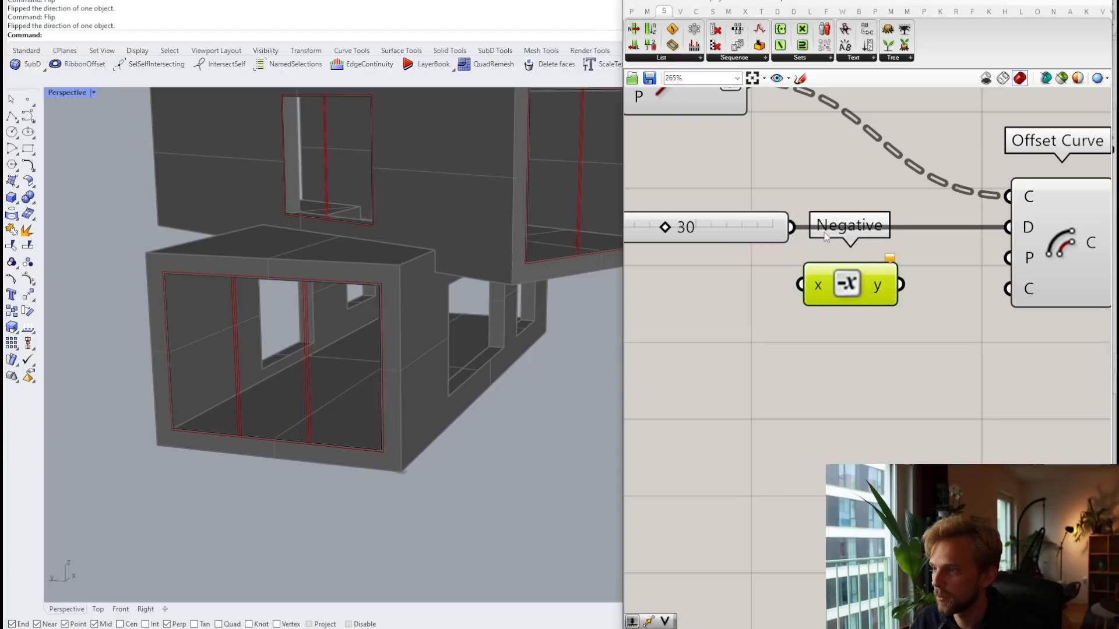
{"action": "left_click_drag", "start_coordinate": [791, 227], "coordinate": [800, 285]}
{"action": "left_click_drag", "start_coordinate": [902, 286], "coordinate": [1008, 227]}
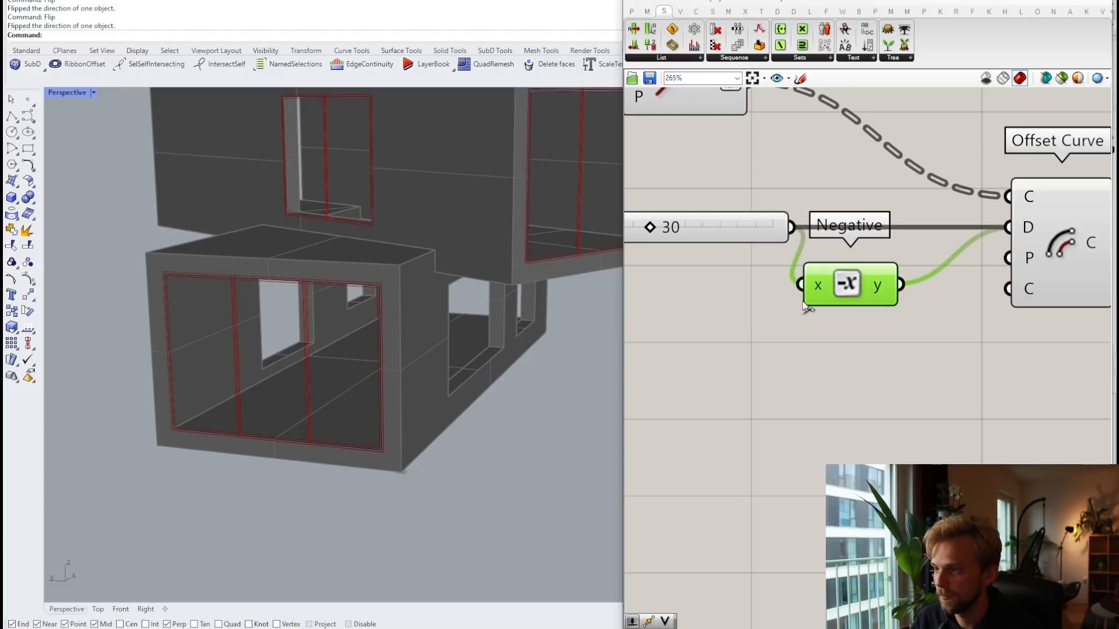
{"action": "scroll", "coordinate": [798, 301], "scroll_direction": "down", "scroll_amount": 2}
{"action": "left_click_drag", "start_coordinate": [855, 284], "coordinate": [883, 279]}
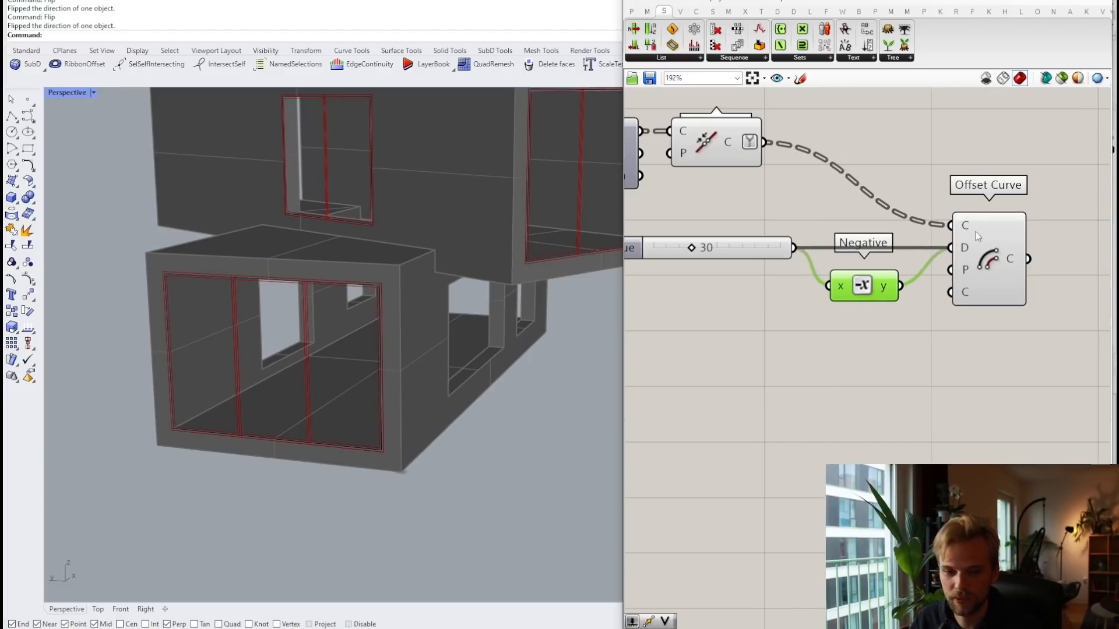
{"action": "mouse_move", "coordinate": [966, 247]}
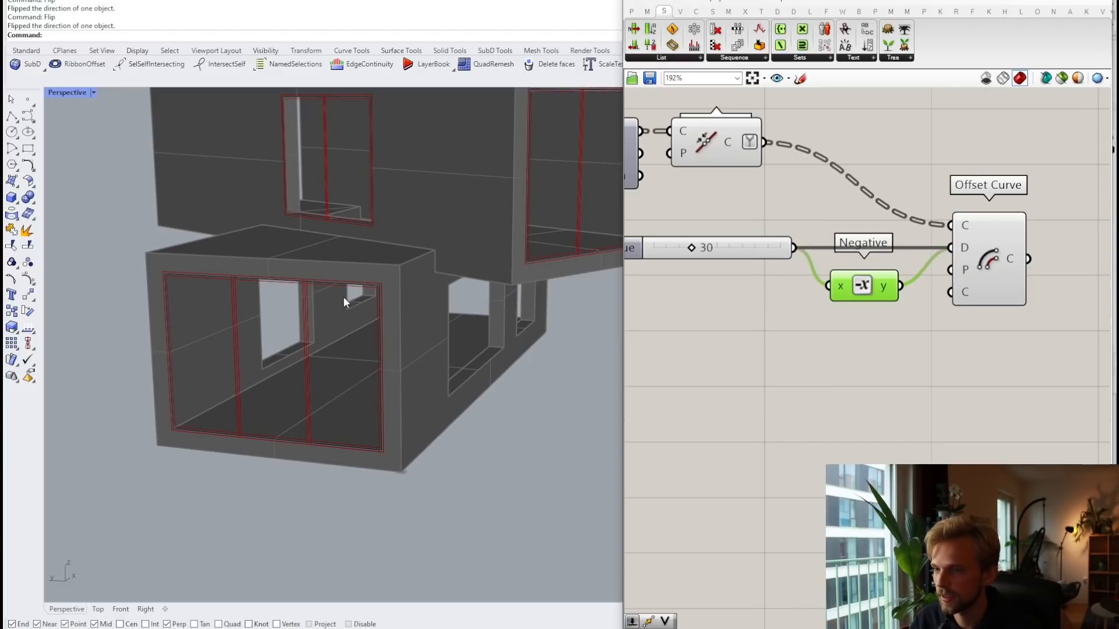
{"action": "scroll", "coordinate": [344, 296], "scroll_direction": "up", "scroll_amount": 3}
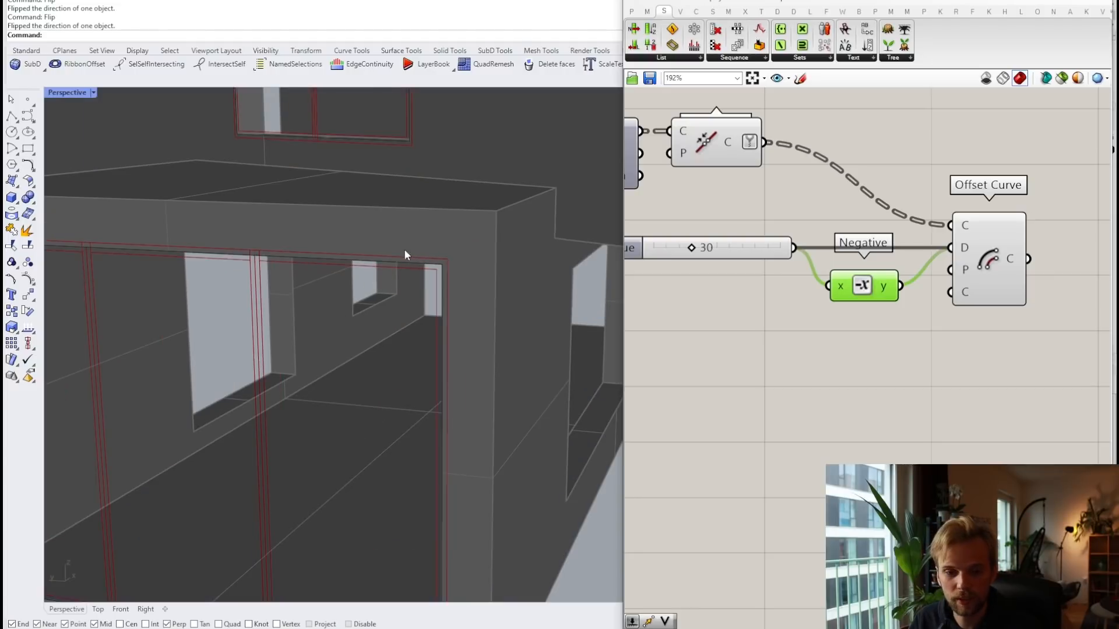
{"action": "scroll", "coordinate": [813, 332], "scroll_direction": "down", "scroll_amount": 2}
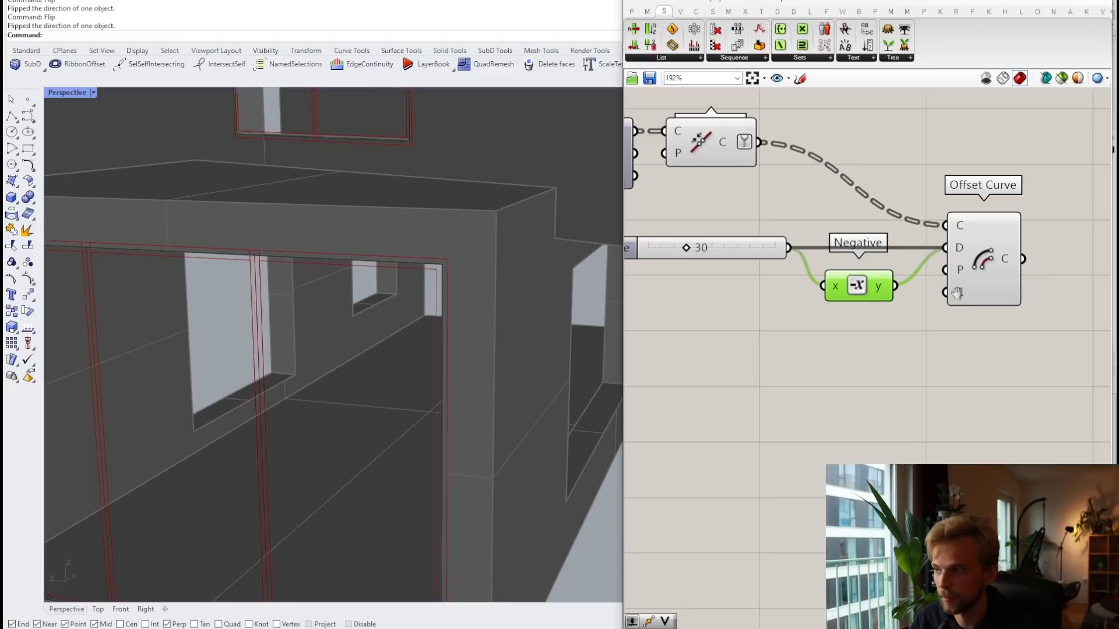
Step: Add a Length component and feed Offset Curve's output curves into it
{"action": "right_click_drag", "start_coordinate": [1022, 355], "coordinate": [891, 348]}
{"action": "double_click", "coordinate": [891, 348]}
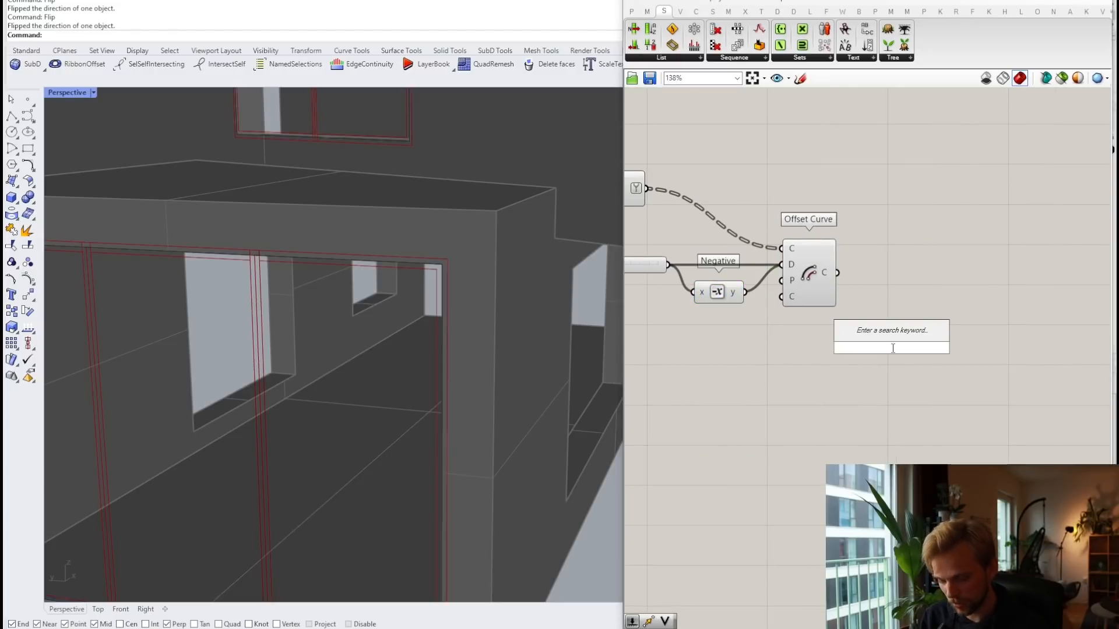
{"action": "type", "text": "len"}
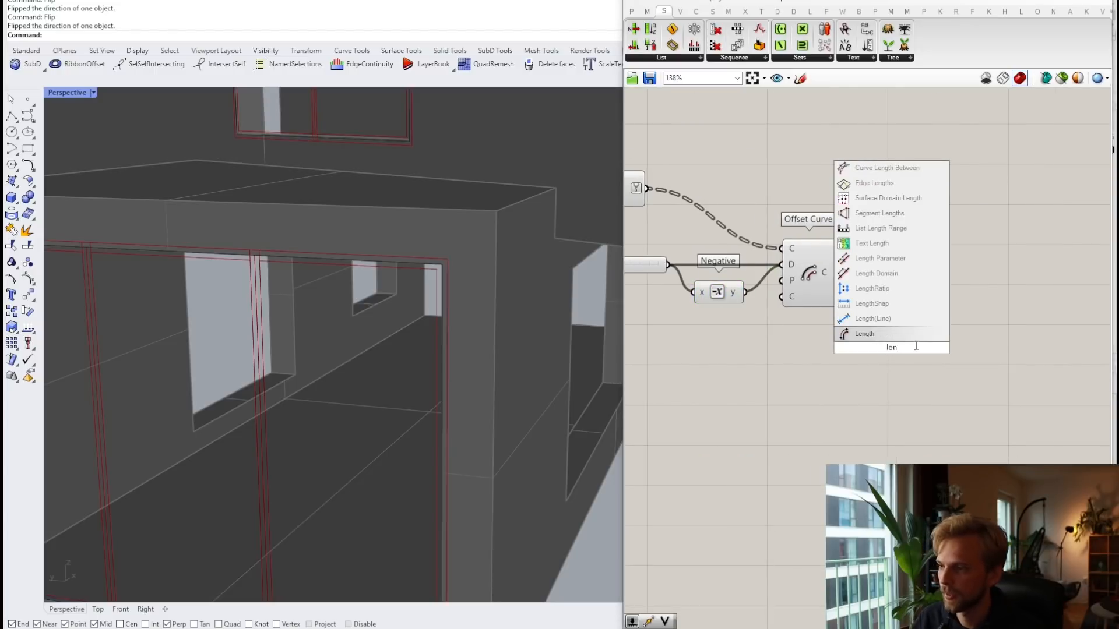
{"action": "left_click", "coordinate": [877, 335]}
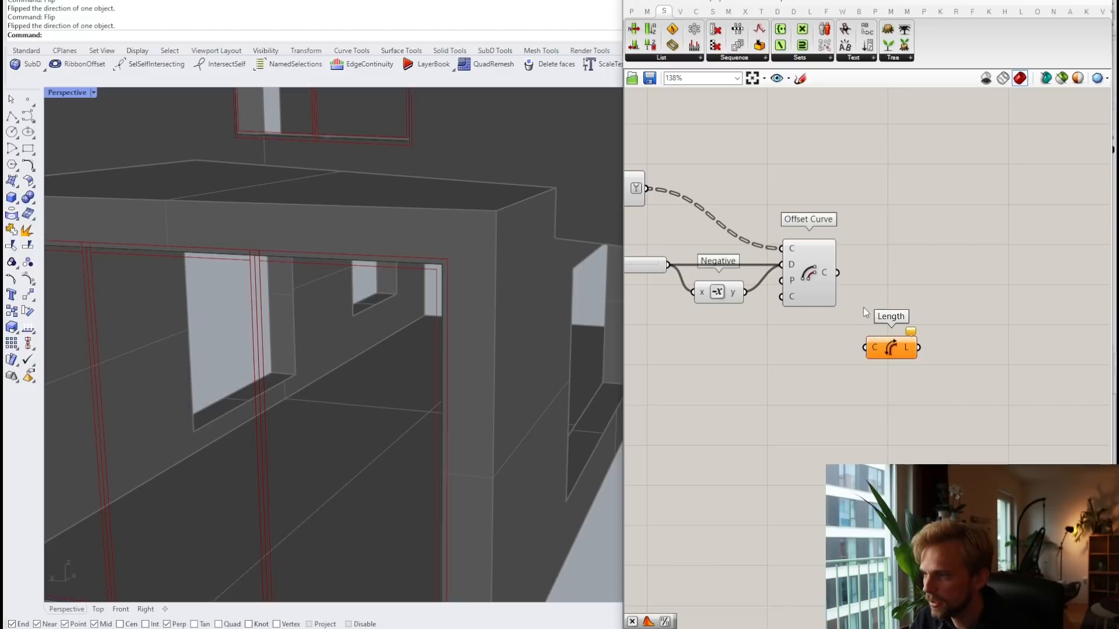
{"action": "left_click_drag", "start_coordinate": [837, 284], "coordinate": [890, 276]}
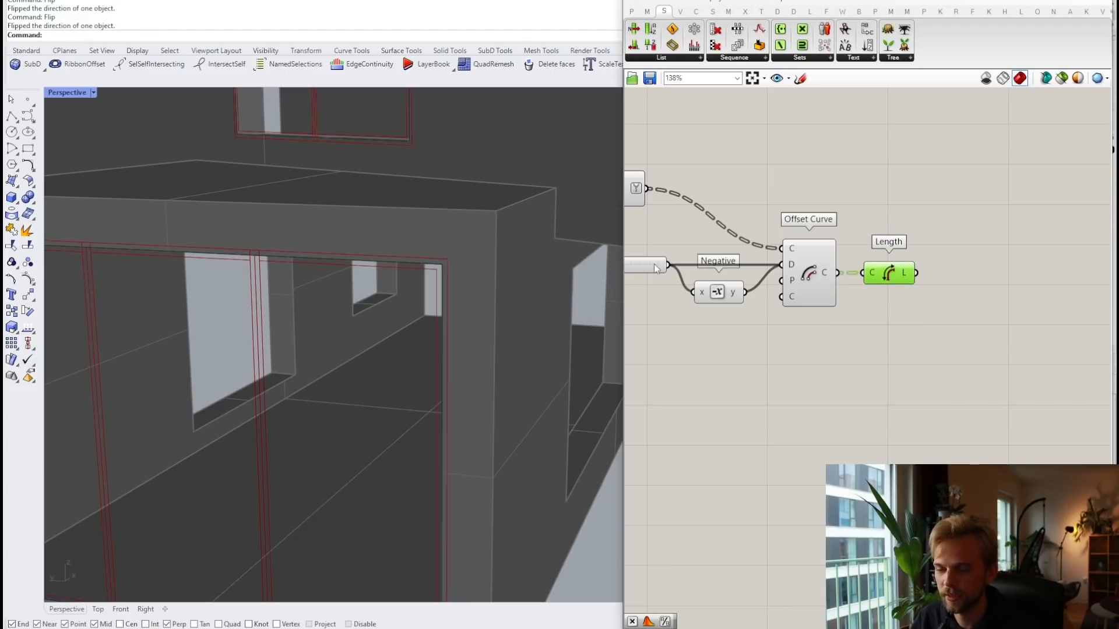
{"action": "double_click", "coordinate": [891, 353]}
{"action": "type", "text": "panel"}
{"action": "key", "text": "Return"}
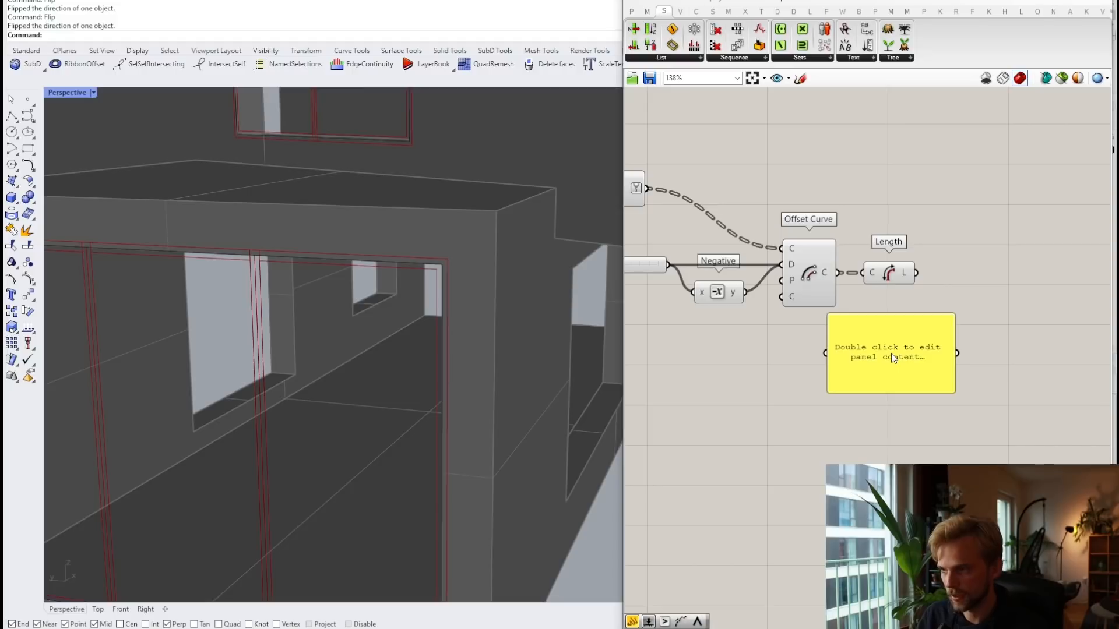
{"action": "left_click_drag", "start_coordinate": [916, 272], "coordinate": [878, 364]}
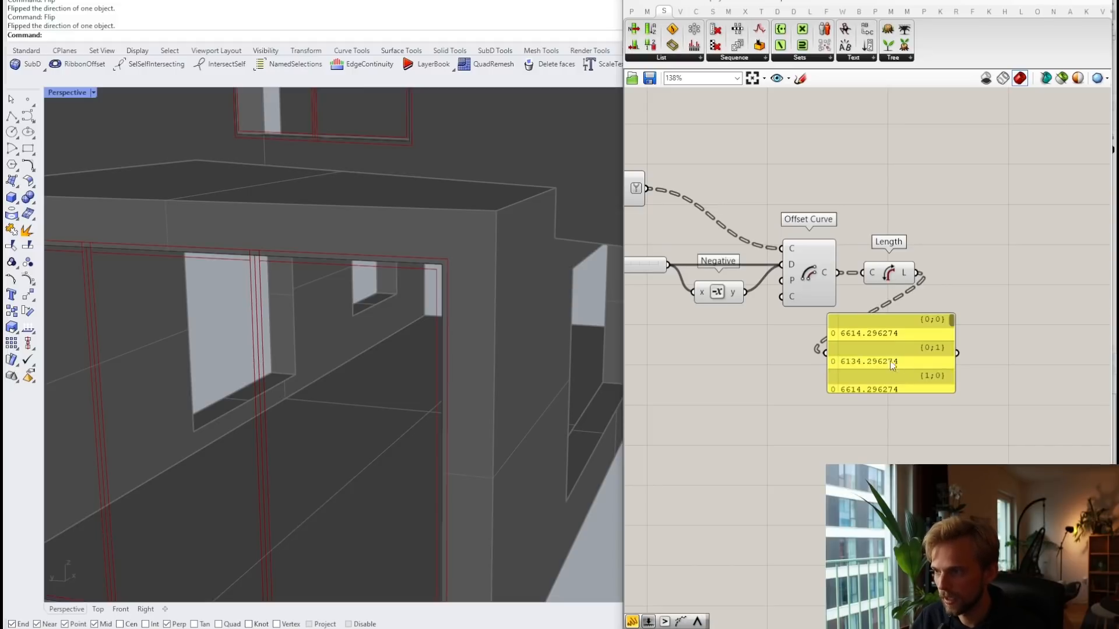
{"action": "left_click_drag", "start_coordinate": [921, 394], "coordinate": [921, 494]}
{"action": "scroll", "coordinate": [933, 338], "scroll_direction": "up", "scroll_amount": 2}
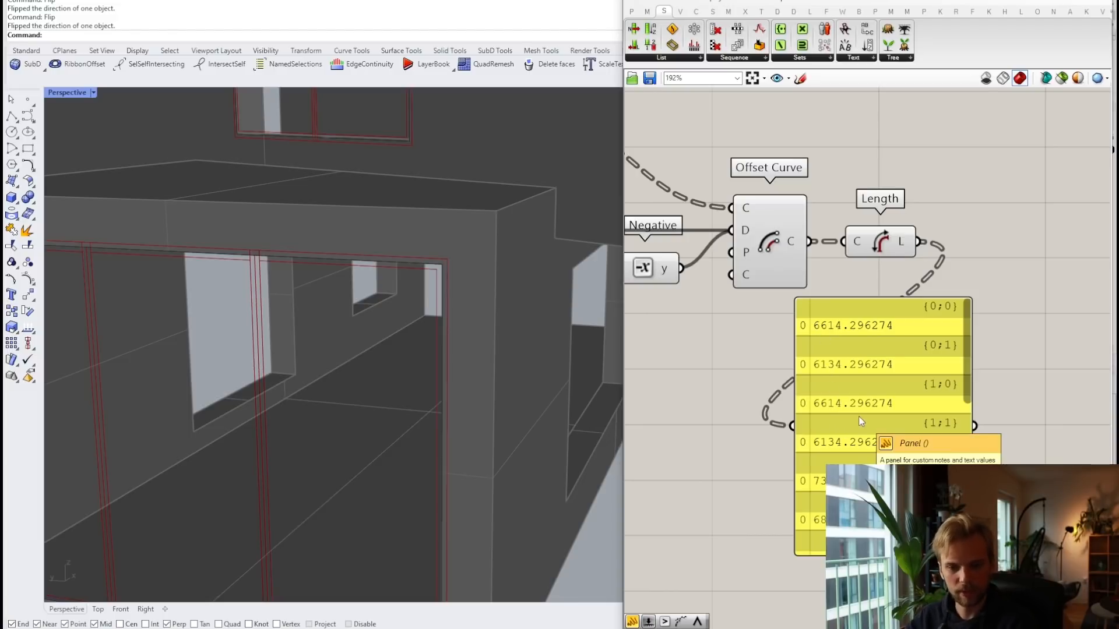
{"action": "left_click_drag", "start_coordinate": [876, 353], "coordinate": [986, 370]}
{"action": "scroll", "coordinate": [984, 369], "scroll_direction": "down", "scroll_amount": 4}
{"action": "right_click_drag", "start_coordinate": [962, 361], "coordinate": [946, 361]}
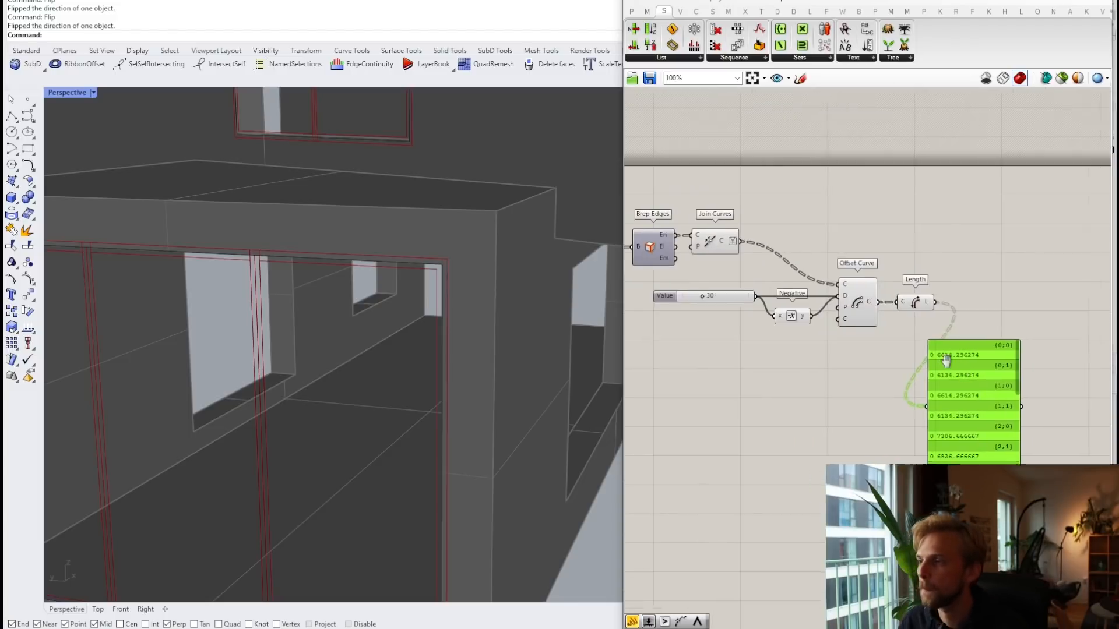
{"action": "scroll", "coordinate": [896, 365], "scroll_direction": "up", "scroll_amount": 3}
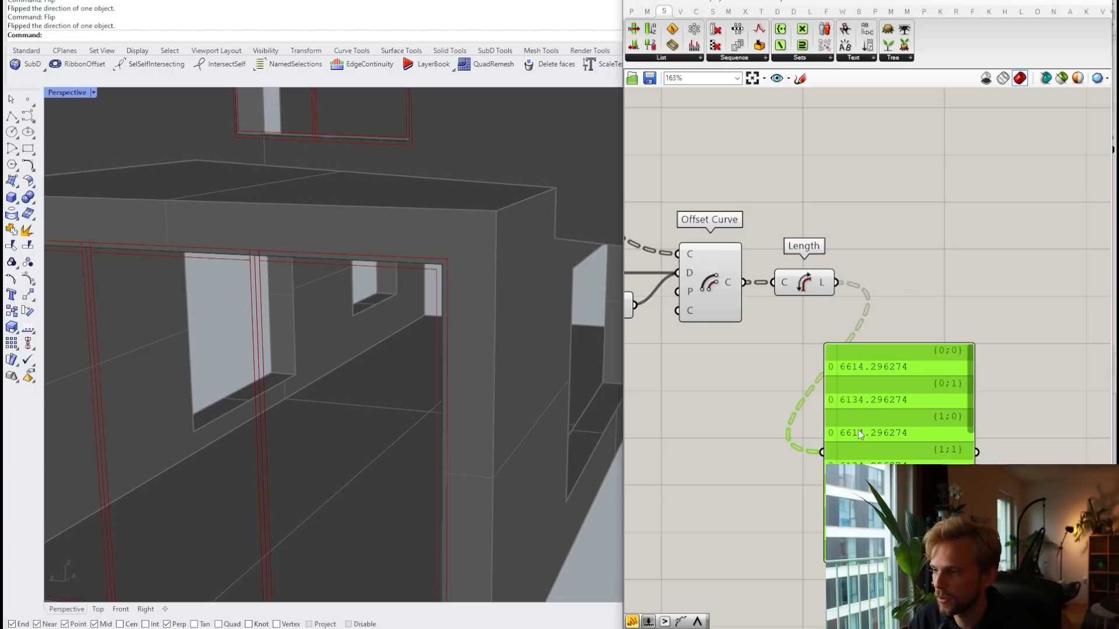
{"action": "left_click_drag", "start_coordinate": [865, 438], "coordinate": [982, 371]}
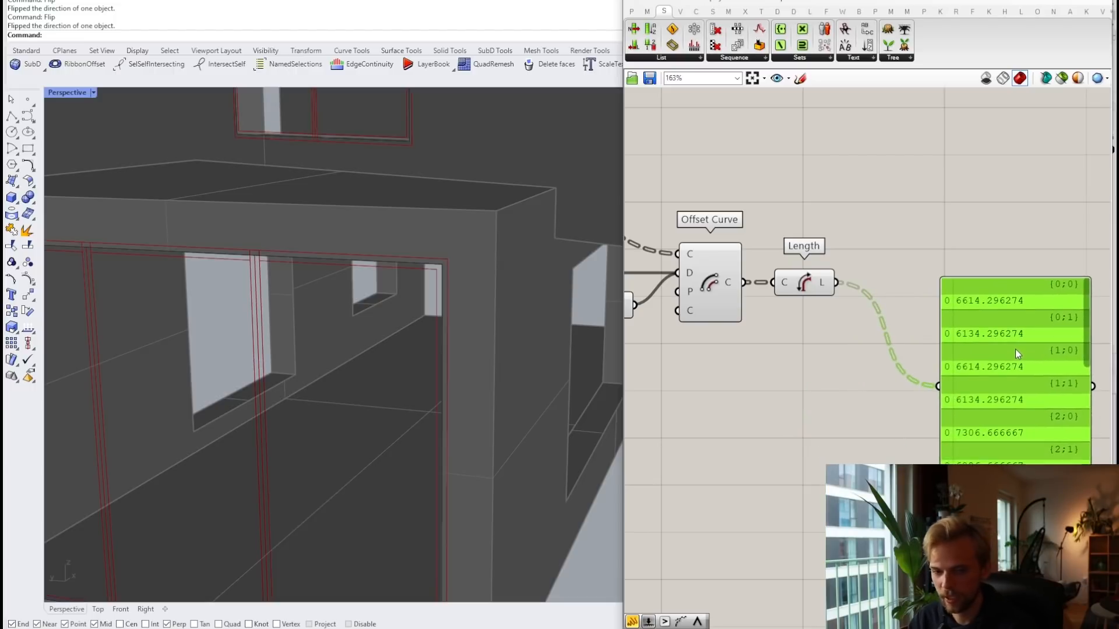
{"action": "key", "text": "Delete"}
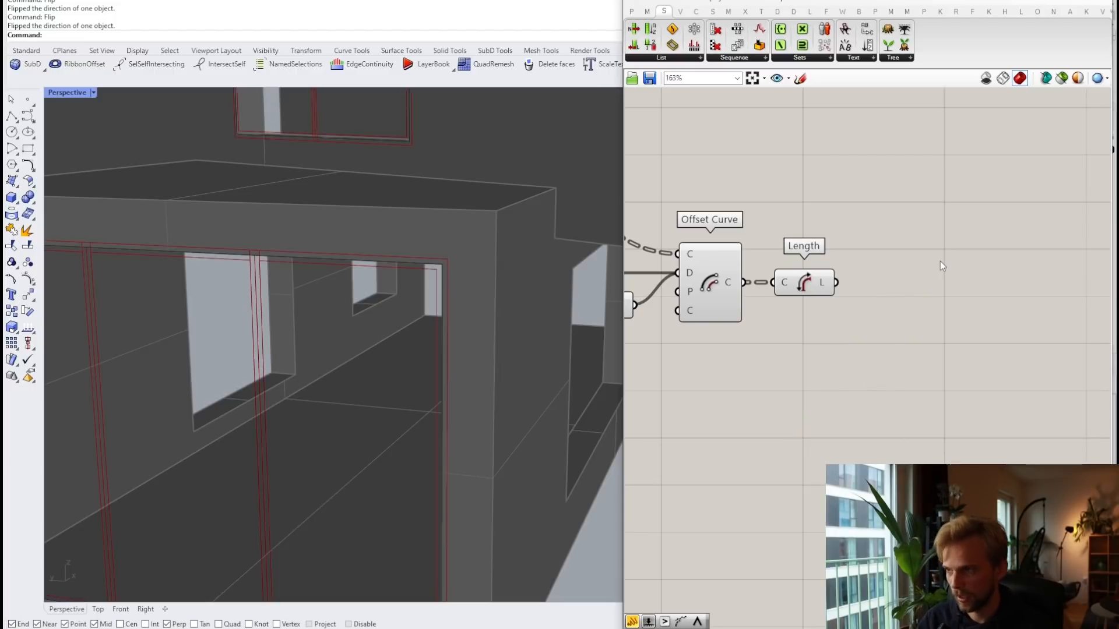
Step: Add a Trim Tree component beside Length, fed by Length's L output
{"action": "double_click", "coordinate": [939, 261]}
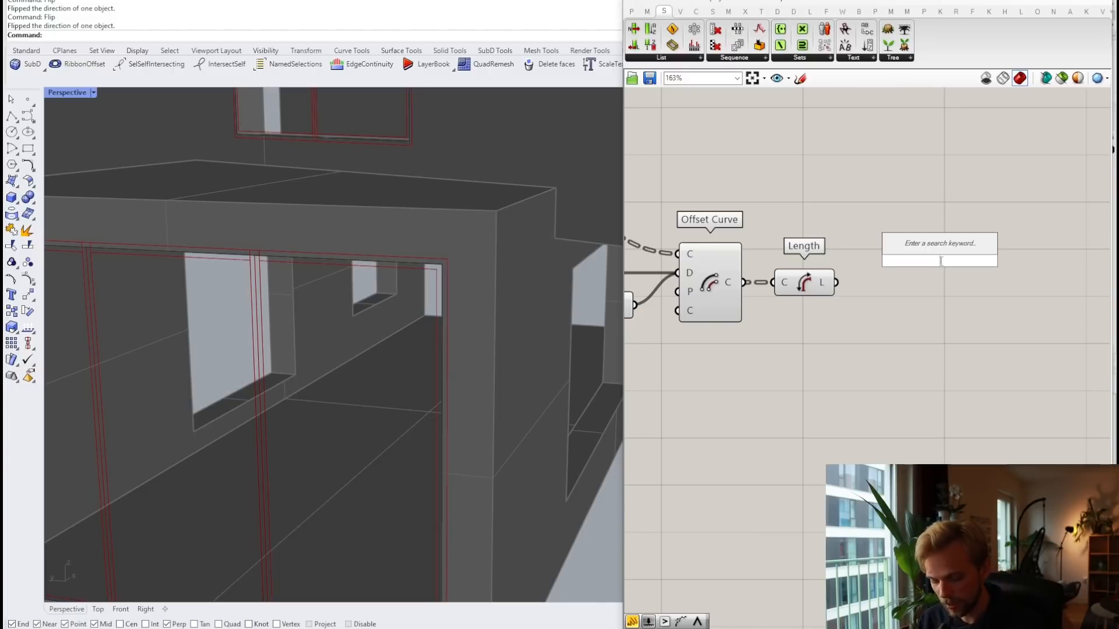
{"action": "type", "text": "trim tree"}
{"action": "key", "text": "Return"}
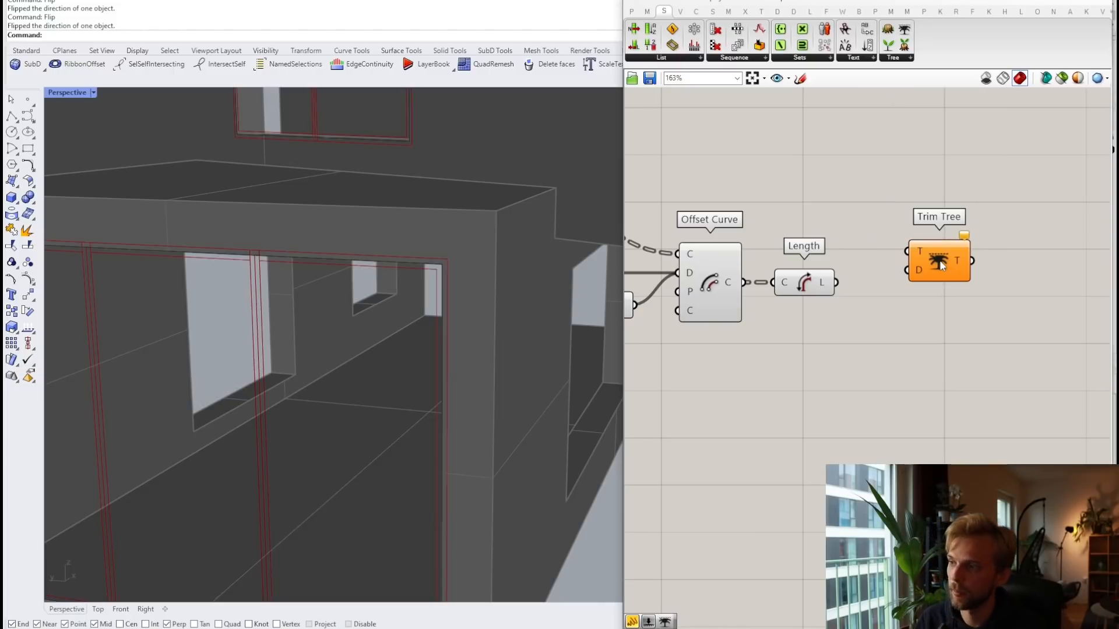
{"action": "left_click_drag", "start_coordinate": [940, 262], "coordinate": [898, 315]}
{"action": "scroll", "coordinate": [837, 289], "scroll_direction": "up", "scroll_amount": 1}
{"action": "left_click_drag", "start_coordinate": [836, 281], "coordinate": [905, 284]}
{"action": "right_click_drag", "start_coordinate": [963, 292], "coordinate": [826, 299]}
{"action": "left_click", "coordinate": [864, 310]}
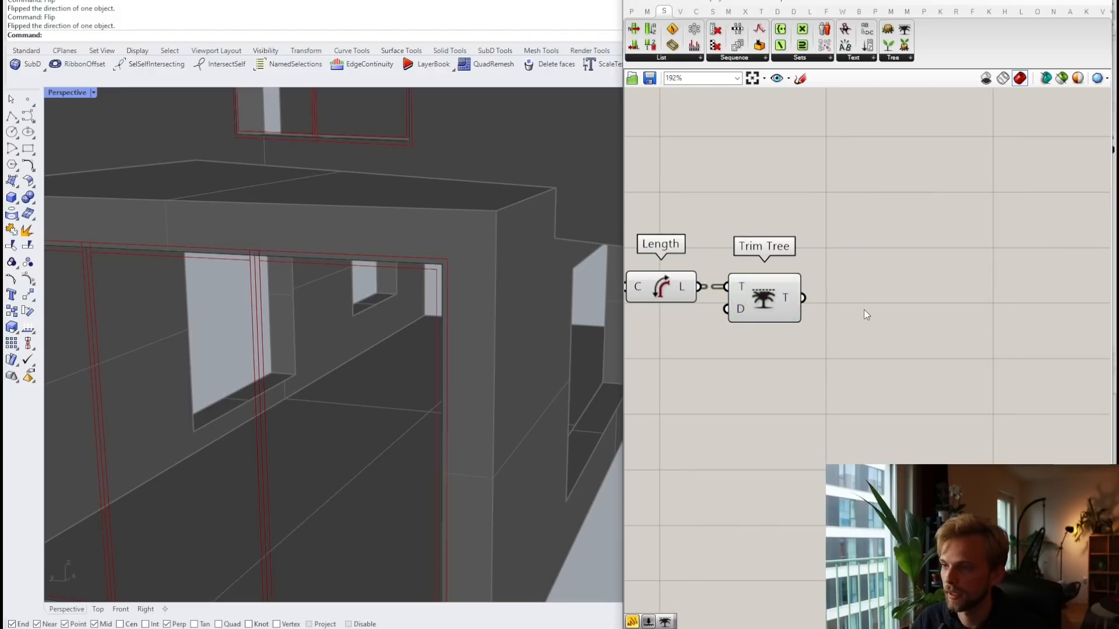
Step: Delete a mistakenly placed Division component and add a Panel right of Trim Tree
{"action": "double_click", "coordinate": [887, 288]}
{"action": "type", "text": "division"}
{"action": "key", "text": "Return"}
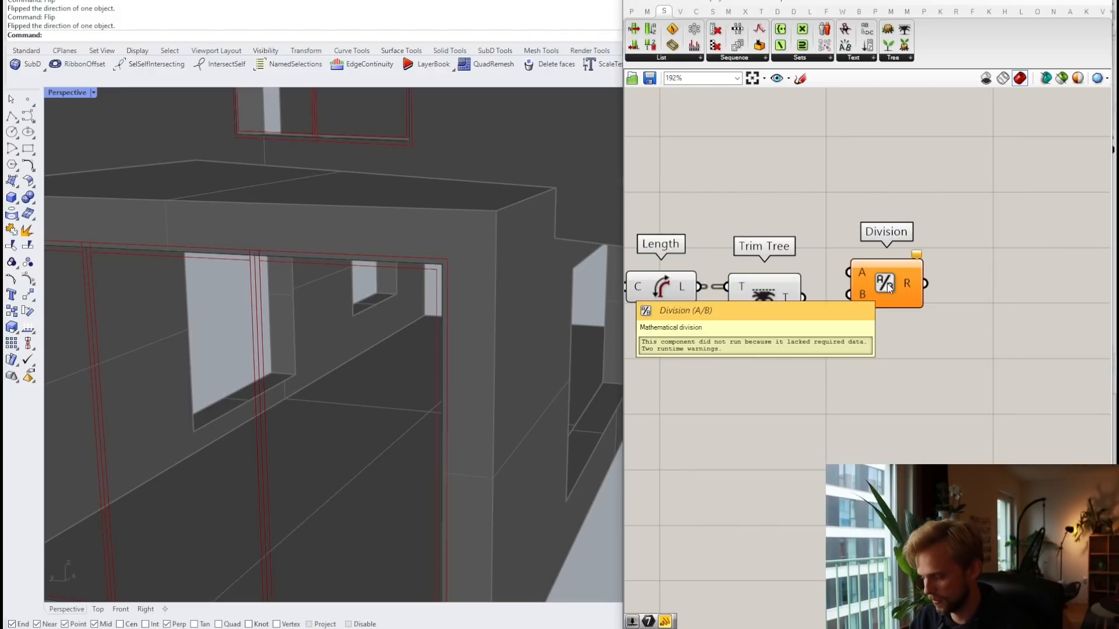
{"action": "left_click", "coordinate": [879, 284]}
{"action": "key", "text": "Delete"}
{"action": "double_click", "coordinate": [880, 283]}
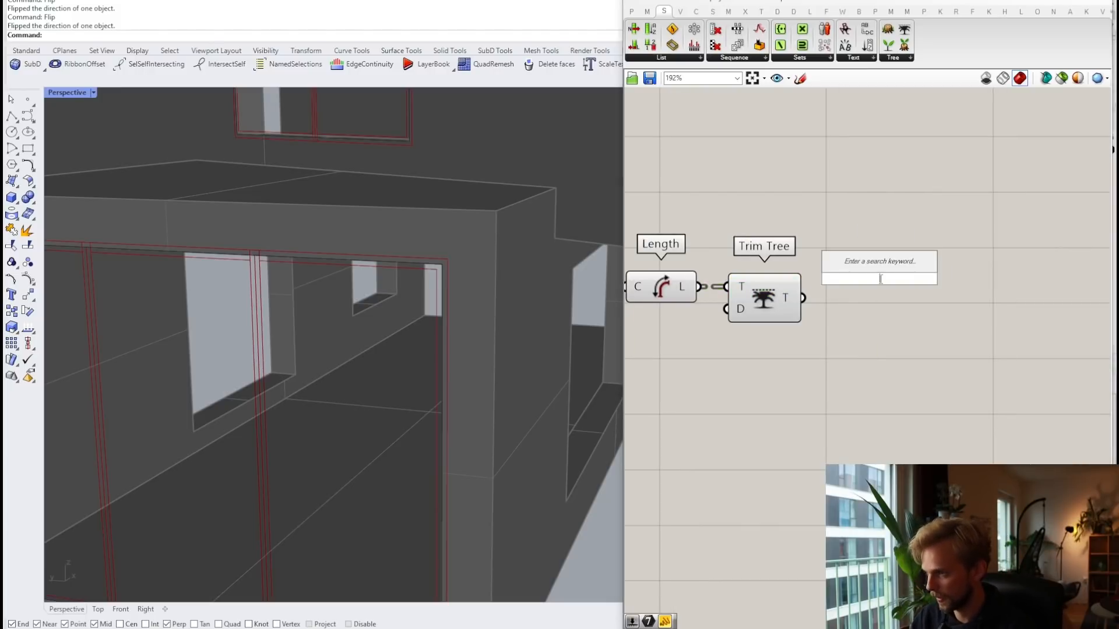
{"action": "type", "text": "panel"}
{"action": "key", "text": "Return"}
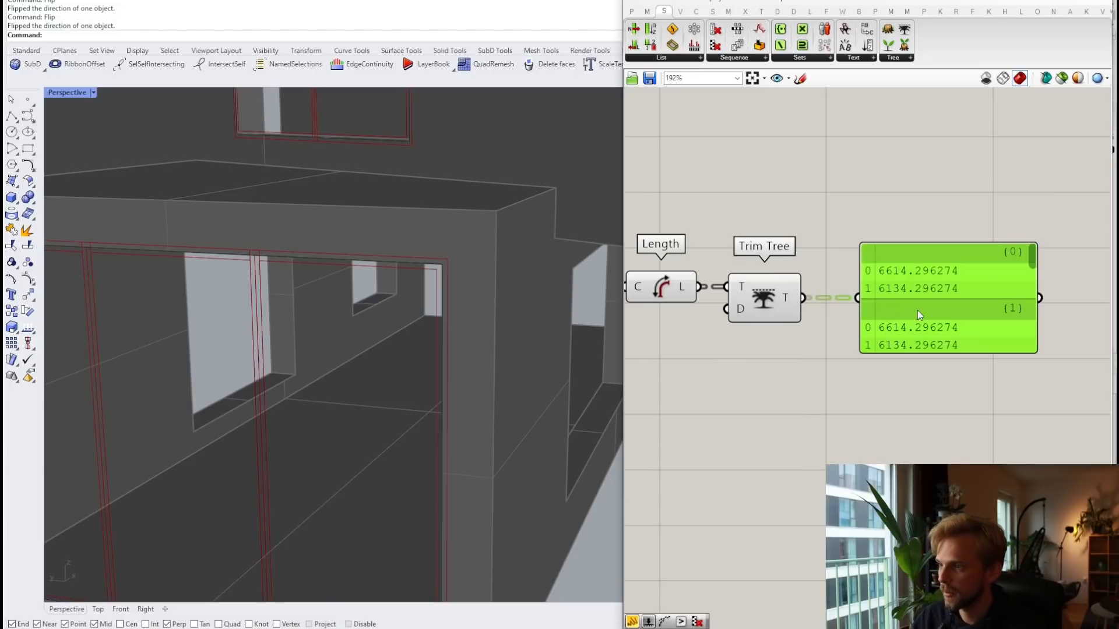
{"action": "left_click_drag", "start_coordinate": [897, 295], "coordinate": [989, 301]}
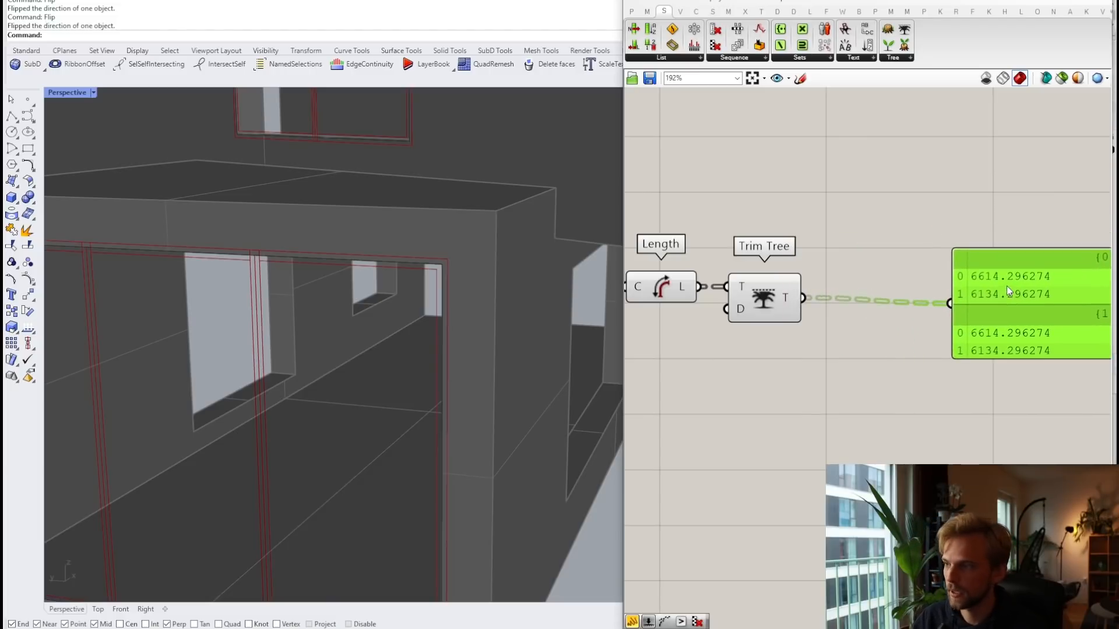
Step: Add Sort List keyed by the trimmed lengths and show its sorted output in the panel
{"action": "double_click", "coordinate": [852, 175]}
{"action": "type", "text": "sort"}
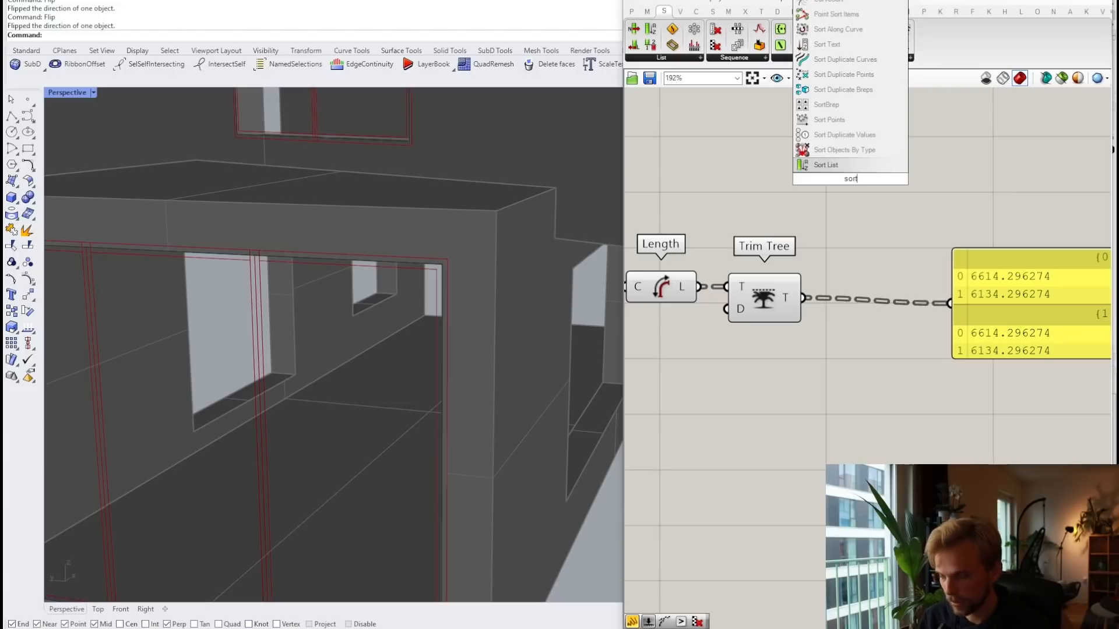
{"action": "key", "text": "Return"}
{"action": "left_click_drag", "start_coordinate": [866, 164], "coordinate": [905, 249]}
{"action": "left_click_drag", "start_coordinate": [804, 299], "coordinate": [850, 252]}
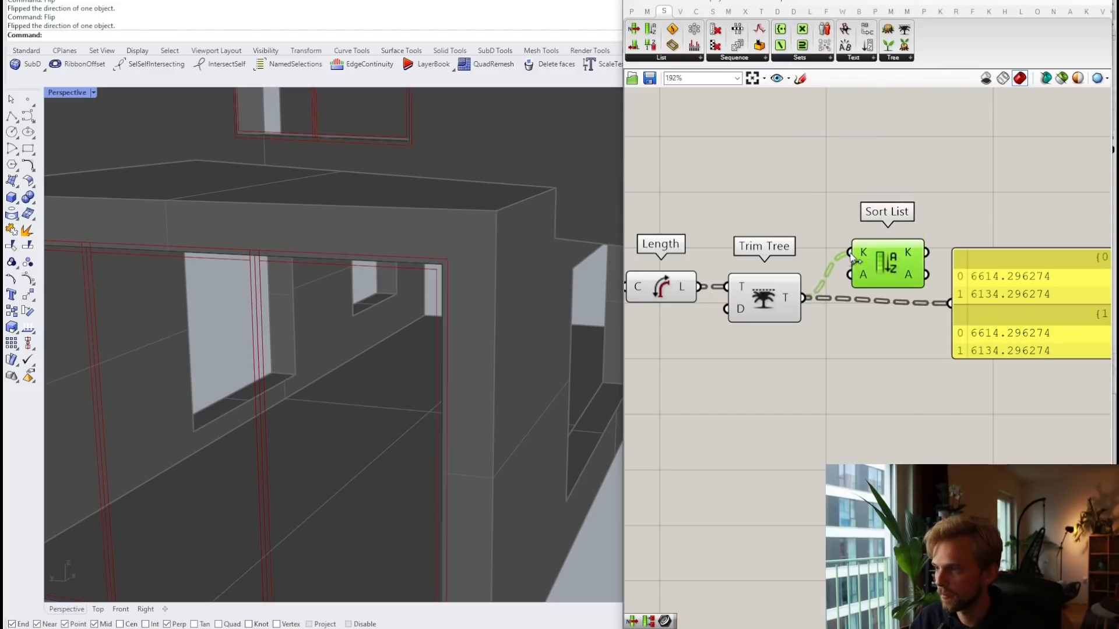
{"action": "left_click", "coordinate": [966, 303]}
{"action": "left_click_drag", "start_coordinate": [927, 252], "coordinate": [949, 304]}
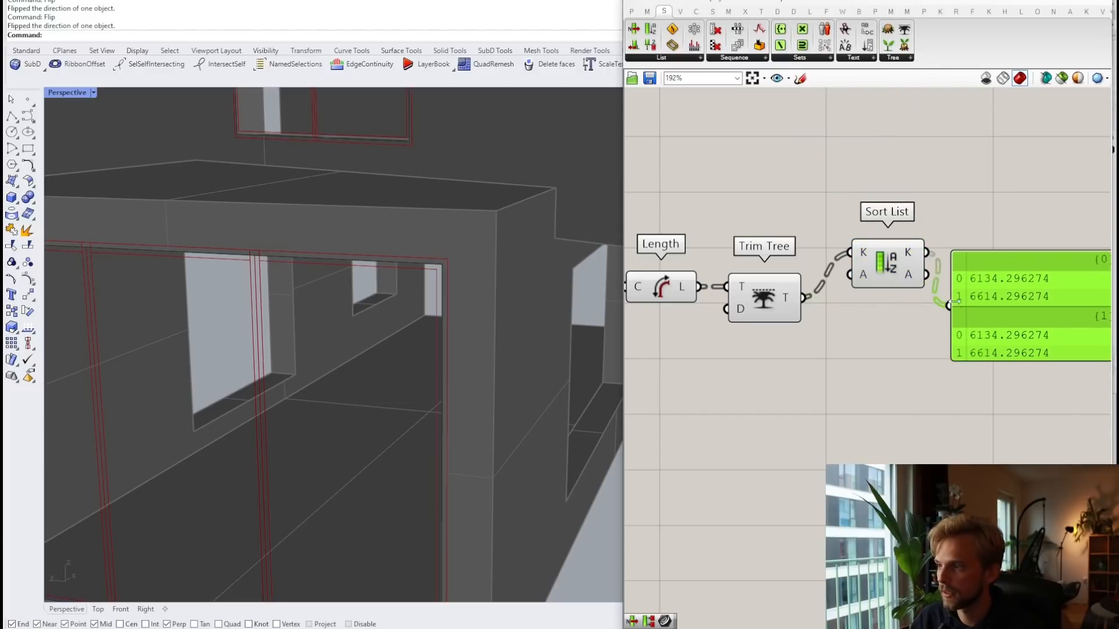
{"action": "left_click_drag", "start_coordinate": [887, 265], "coordinate": [891, 221]}
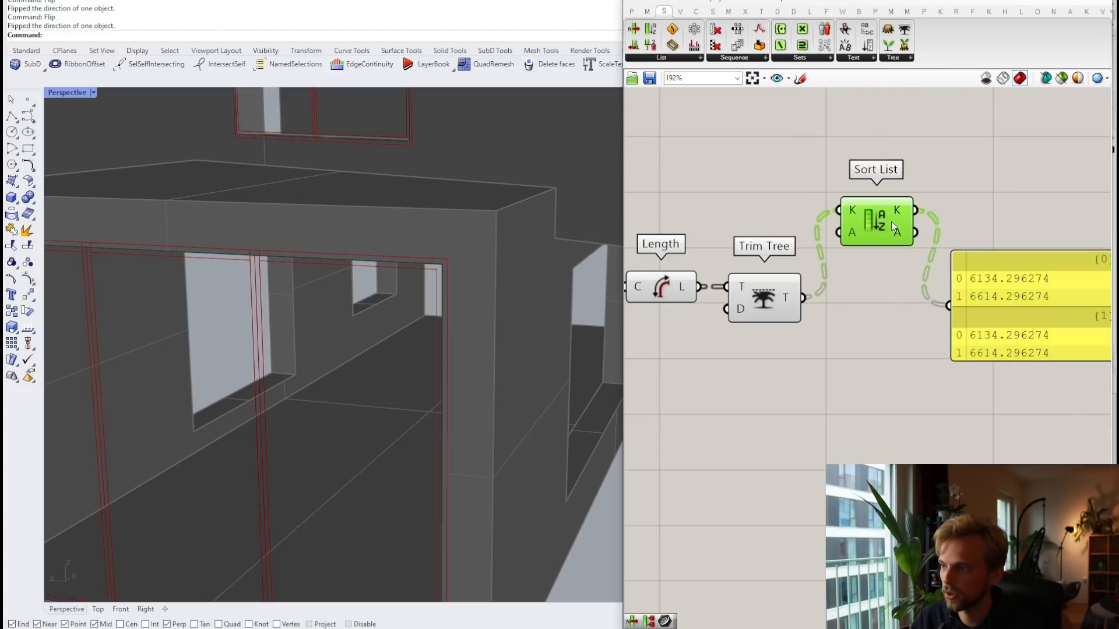
{"action": "scroll", "coordinate": [792, 201], "scroll_direction": "down", "scroll_amount": 2}
{"action": "right_click_drag", "start_coordinate": [729, 236], "coordinate": [840, 243]}
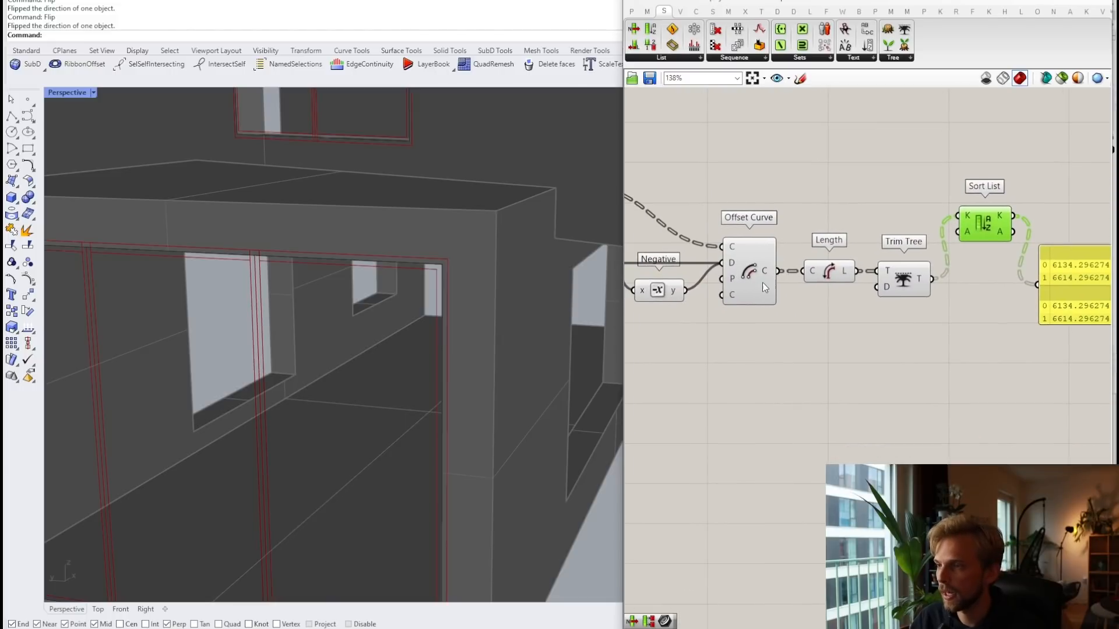
Step: Feed the offset curves directly into Trim Tree and wire Length into Sort List's keys
{"action": "left_click_drag", "start_coordinate": [933, 320], "coordinate": [843, 322]}
{"action": "left_click", "coordinate": [831, 354]}
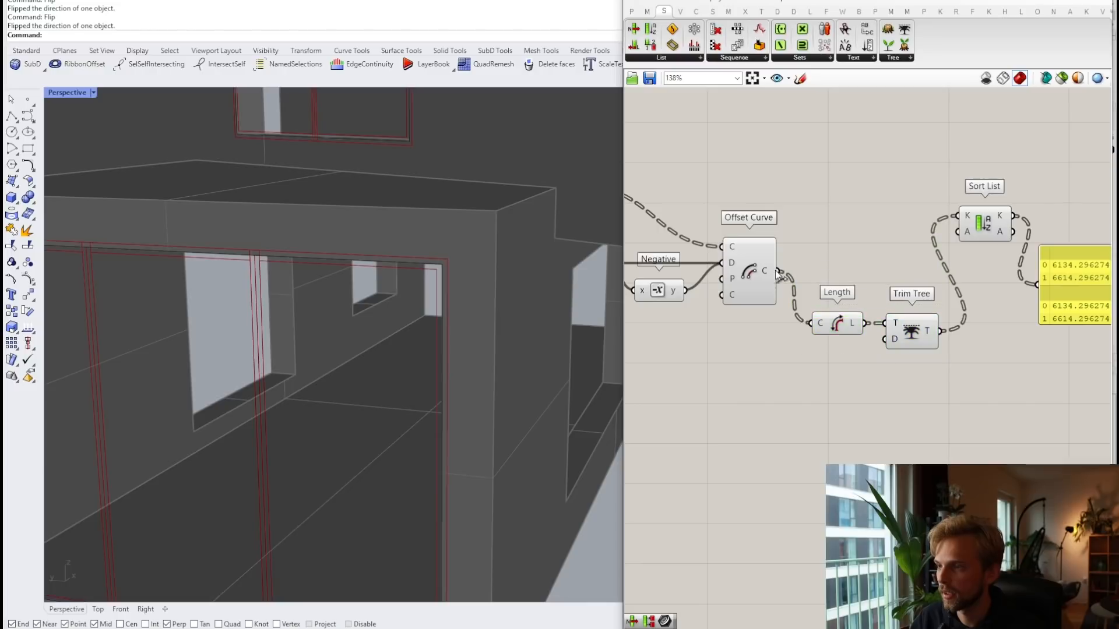
{"action": "mouse_move", "coordinate": [774, 271]}
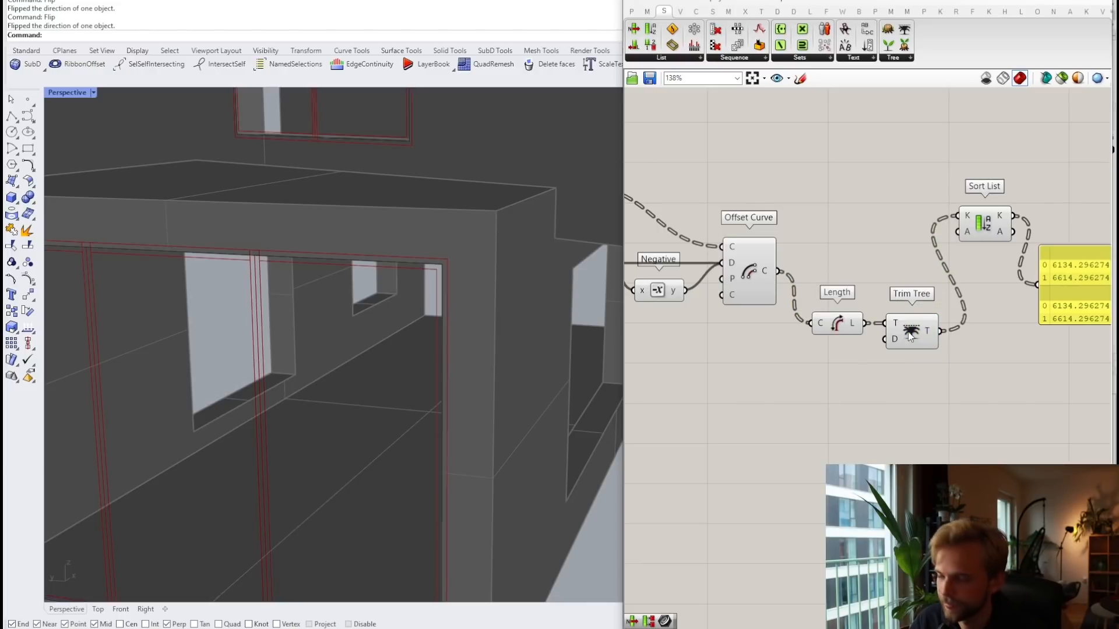
{"action": "left_click_drag", "start_coordinate": [909, 333], "coordinate": [852, 309]}
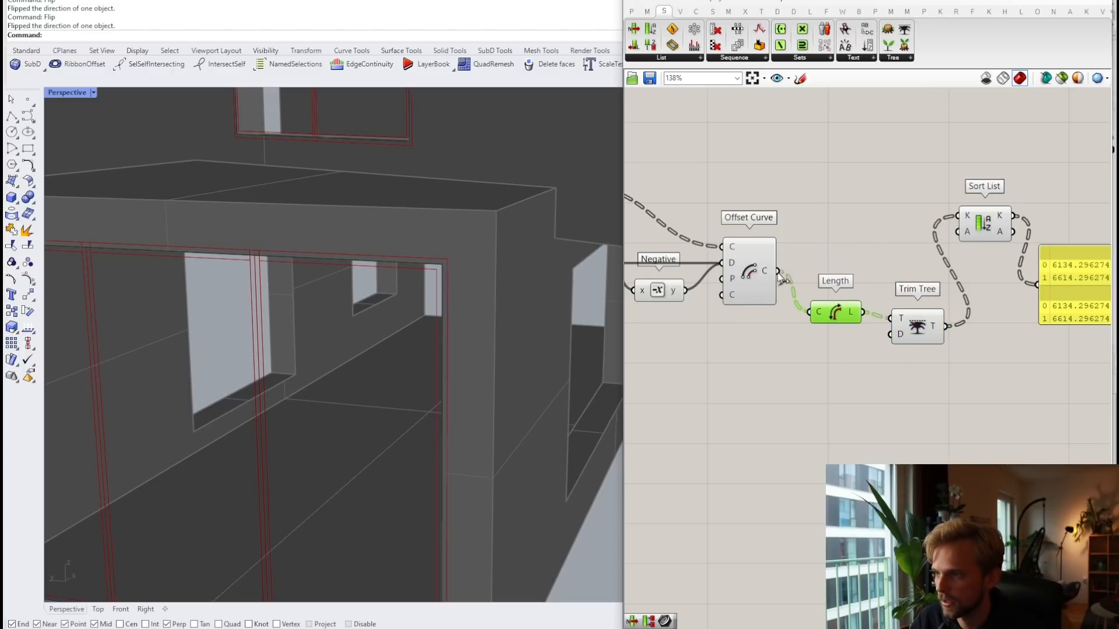
{"action": "left_click_drag", "start_coordinate": [778, 271], "coordinate": [837, 272]}
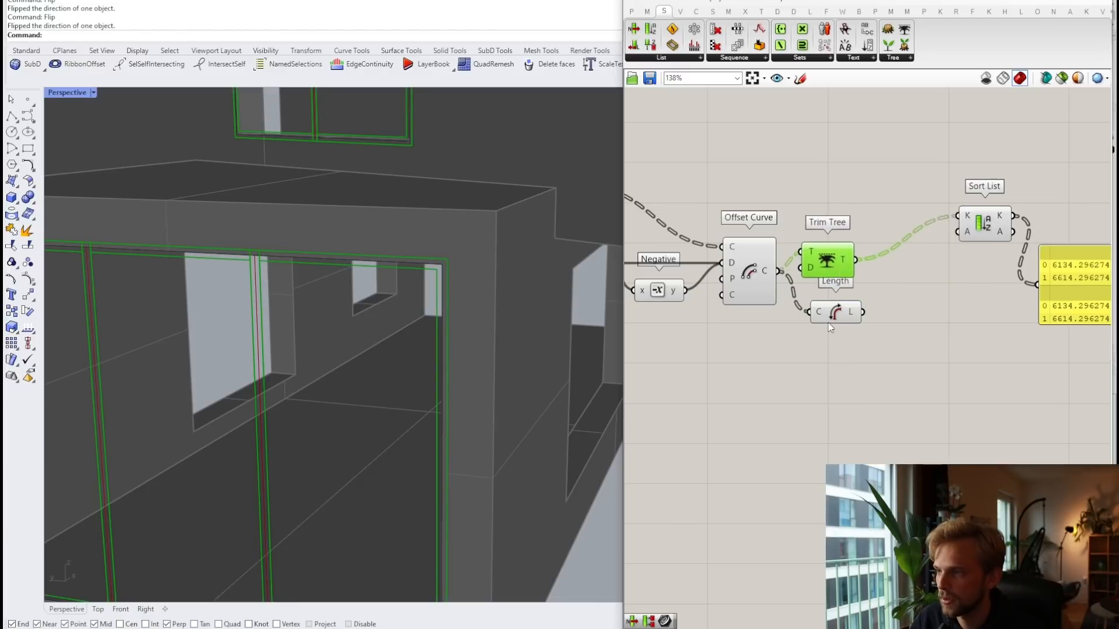
{"action": "left_click_drag", "start_coordinate": [829, 320], "coordinate": [899, 310]}
{"action": "mouse_move", "coordinate": [840, 252]}
{"action": "left_mouse_down"}
{"action": "mouse_move", "coordinate": [859, 278]}
{"action": "mouse_move", "coordinate": [833, 267]}
{"action": "left_mouse_up"}
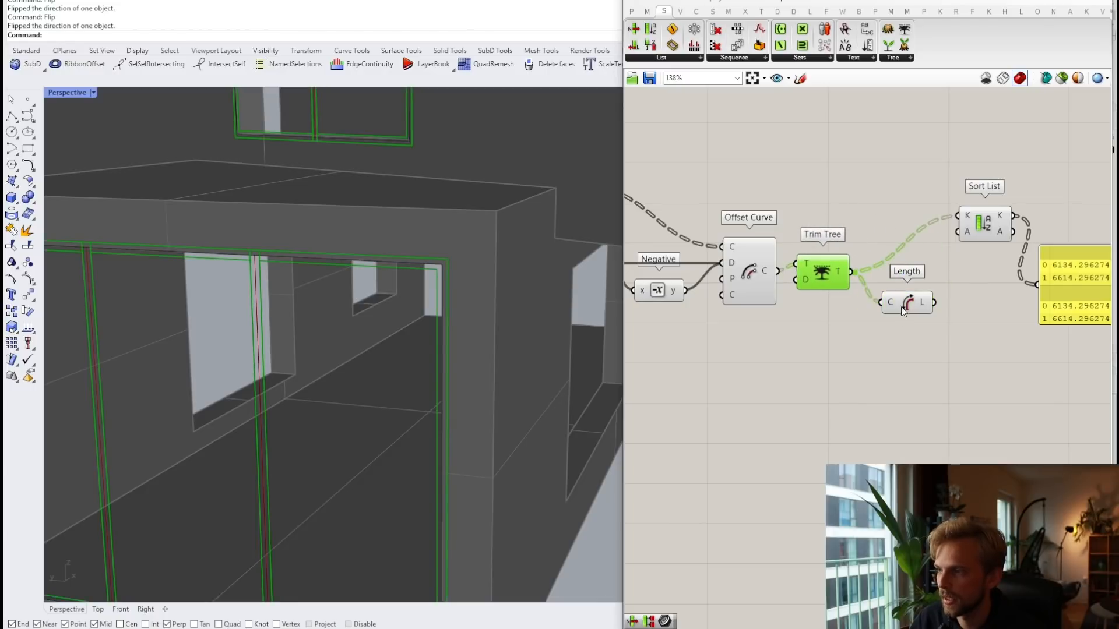
{"action": "left_click_drag", "start_coordinate": [907, 302], "coordinate": [958, 216]}
{"action": "left_click_drag", "start_coordinate": [867, 207], "coordinate": [896, 218]}
{"action": "left_click", "coordinate": [878, 246]}
Step: Attach the trimmed curves to Sort List's A input and show the sorted curves in the panel
{"action": "scroll", "coordinate": [865, 277], "scroll_direction": "up", "scroll_amount": 1}
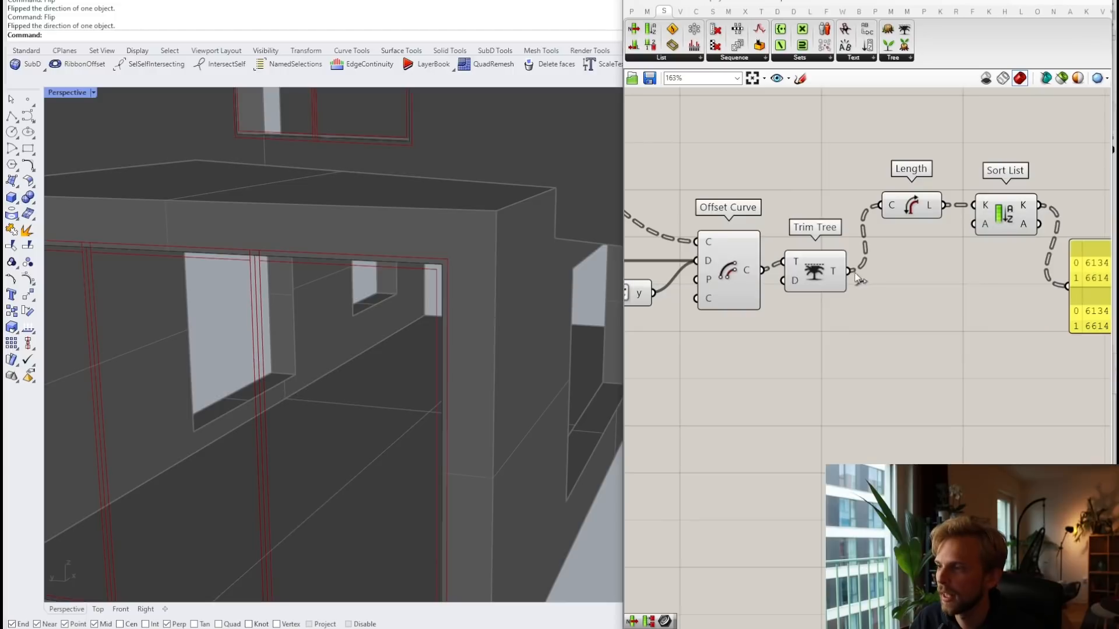
{"action": "left_click_drag", "start_coordinate": [849, 272], "coordinate": [975, 225]}
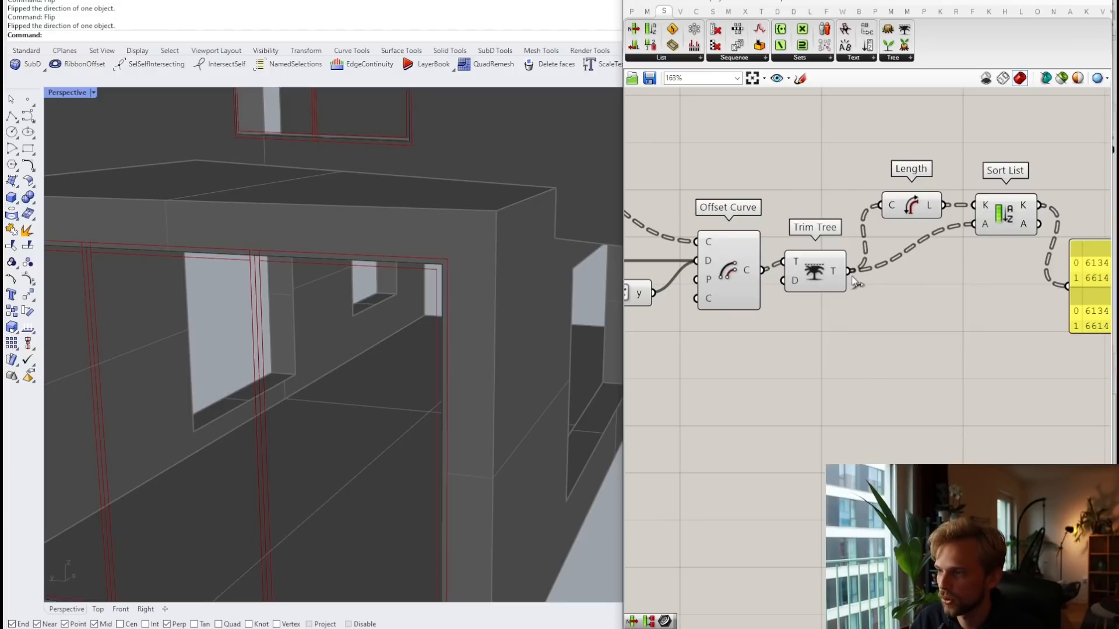
{"action": "right_click_drag", "start_coordinate": [912, 208], "coordinate": [855, 208]}
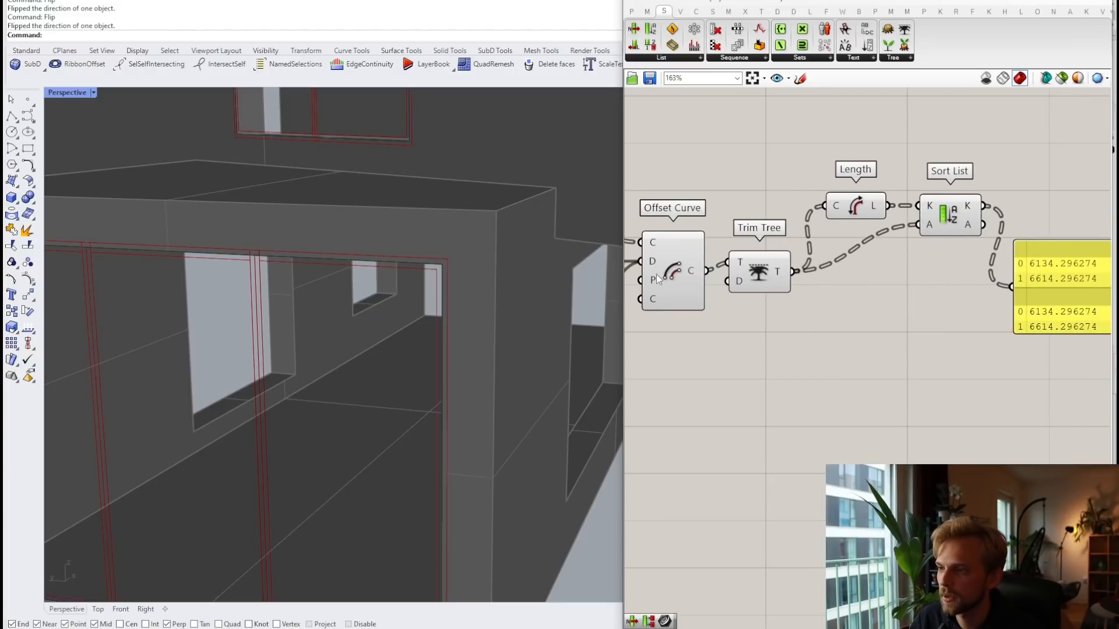
{"action": "right_click_drag", "start_coordinate": [880, 307], "coordinate": [779, 304]}
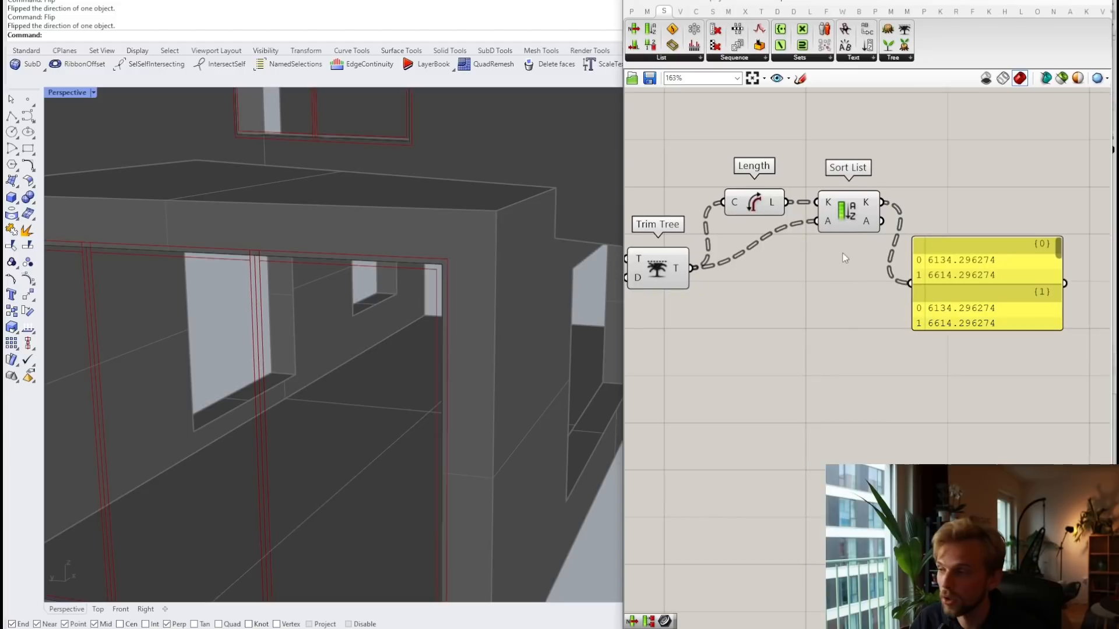
{"action": "left_click_drag", "start_coordinate": [879, 223], "coordinate": [927, 292]}
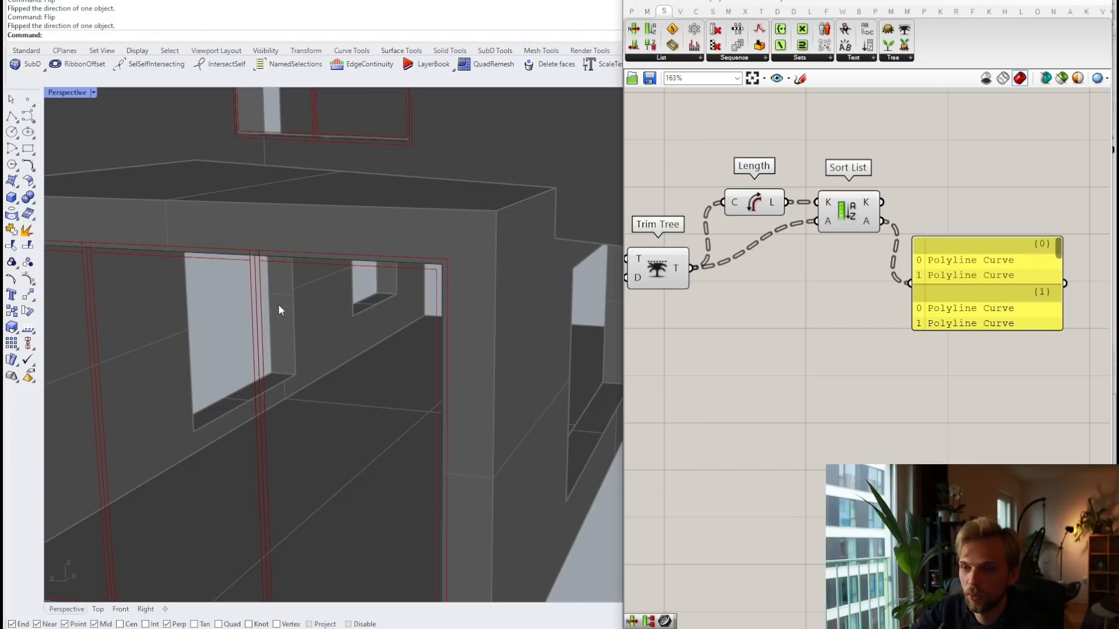
{"action": "left_click", "coordinate": [953, 290]}
Step: Replace the panel with a List Item component whose list input takes Sort List's sorted curves
{"action": "key", "text": "Delete"}
{"action": "double_click", "coordinate": [952, 290]}
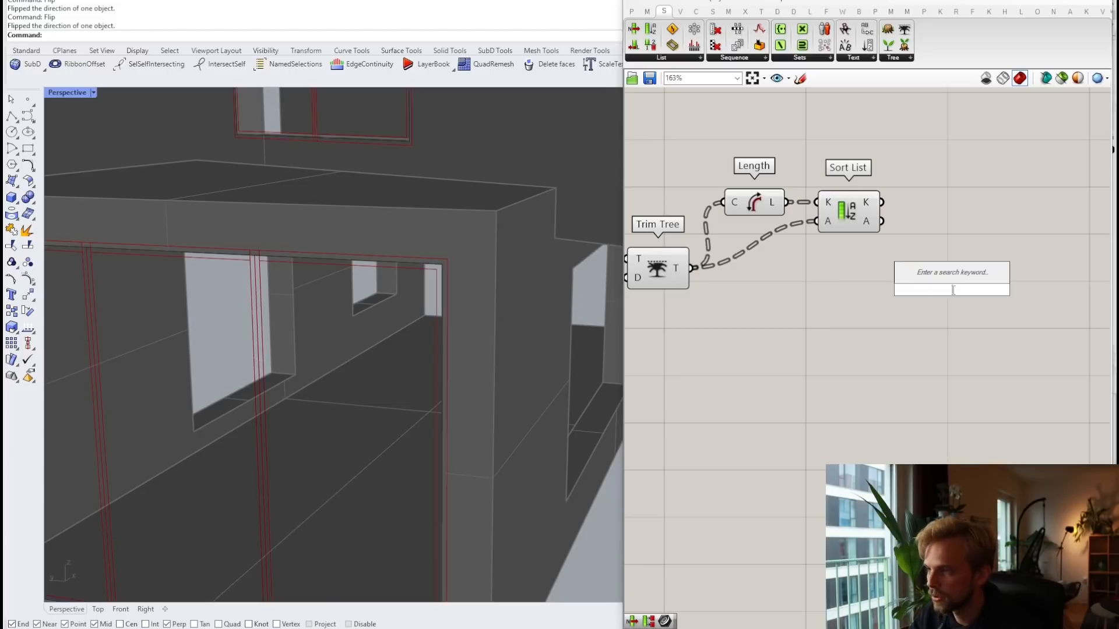
{"action": "type", "text": "list item"}
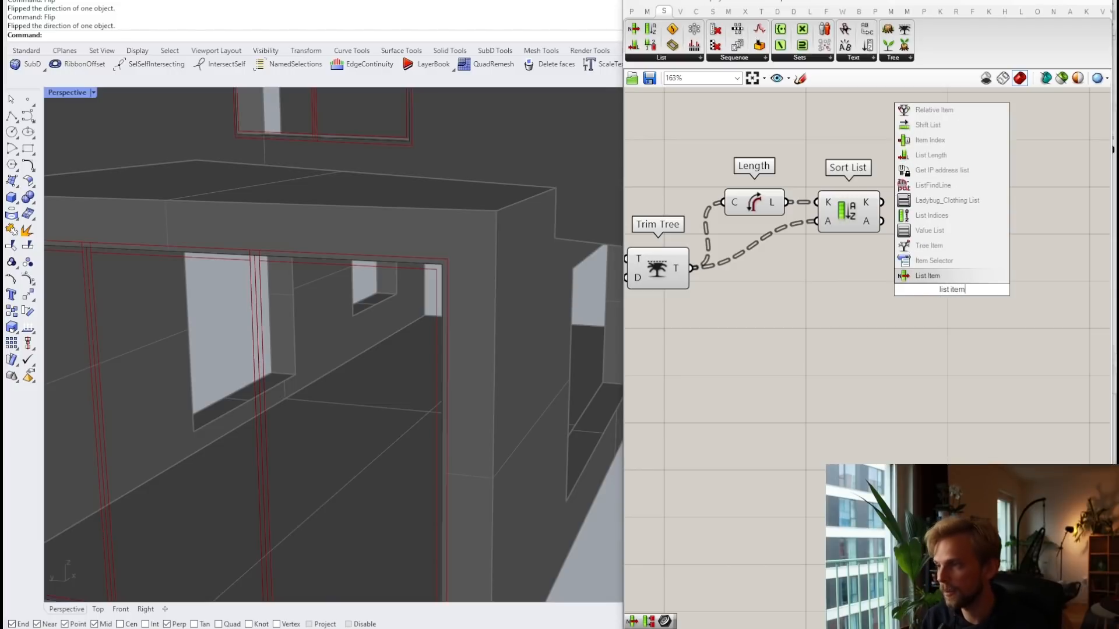
{"action": "key", "text": "Return"}
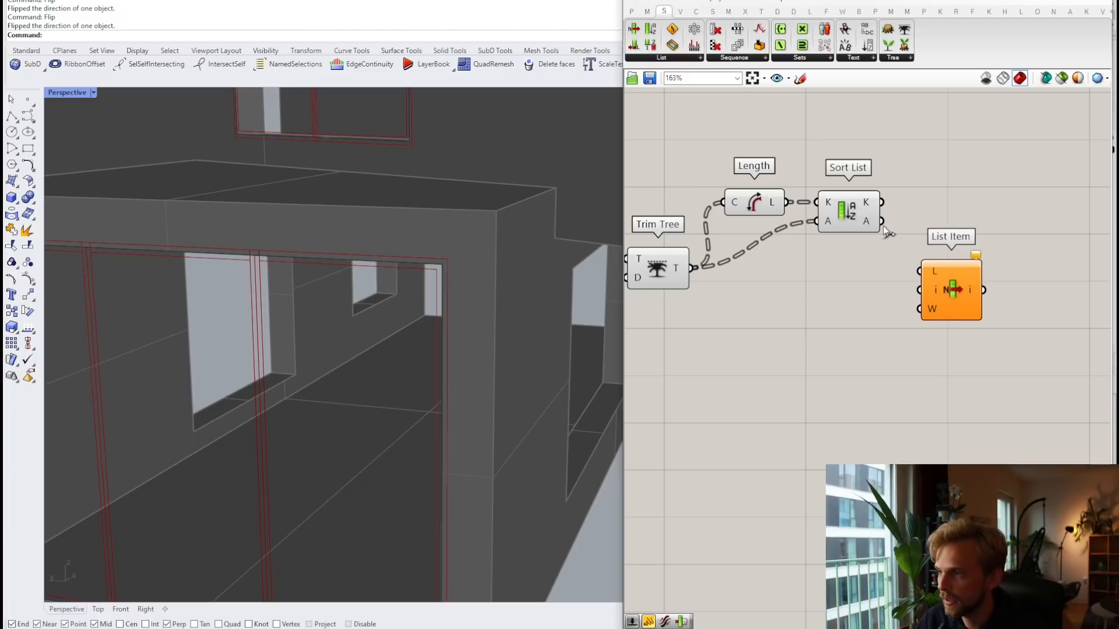
{"action": "left_click_drag", "start_coordinate": [882, 221], "coordinate": [920, 290]}
{"action": "key", "text": "ctrl+z"}
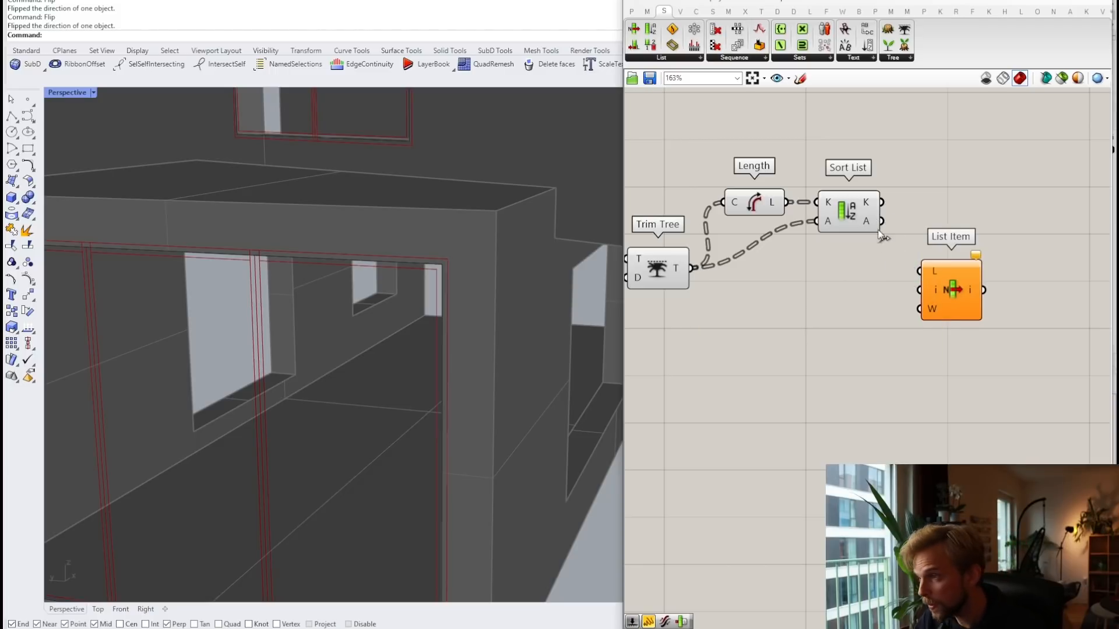
{"action": "mouse_move", "coordinate": [883, 221]}
{"action": "left_mouse_down"}
{"action": "mouse_move", "coordinate": [922, 289]}
{"action": "mouse_move", "coordinate": [920, 271]}
{"action": "mouse_move", "coordinate": [949, 240]}
{"action": "left_mouse_up"}
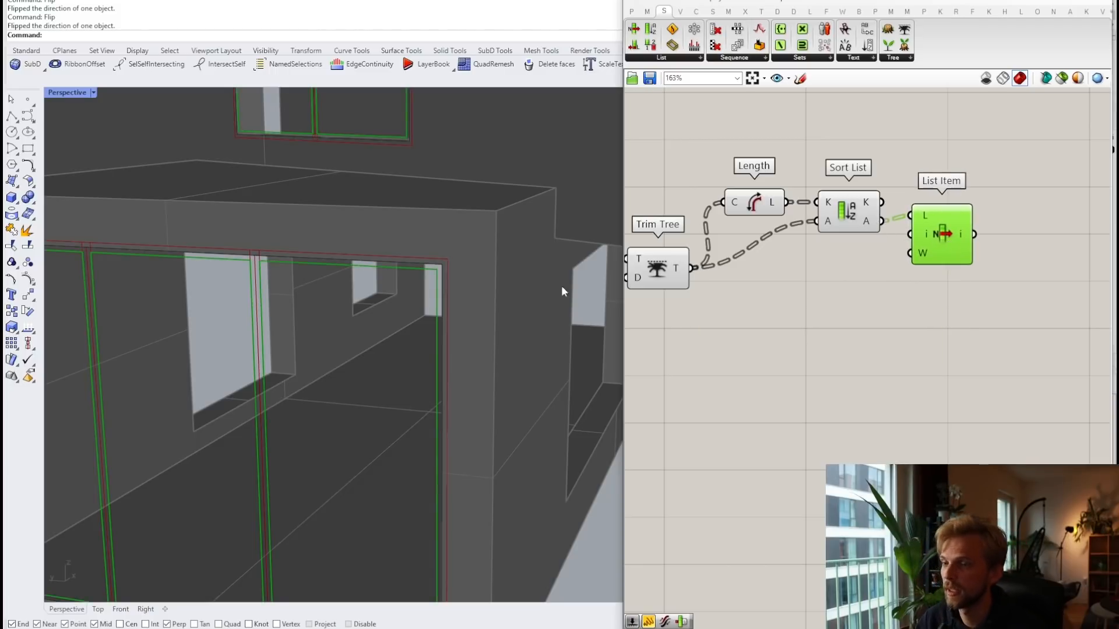
Step: Select the upstream Negative, Offset Curve, Trim Tree, Length and Sort List components
{"action": "right_click_drag", "start_coordinate": [561, 286], "coordinate": [316, 306]}
{"action": "scroll", "coordinate": [316, 313], "scroll_direction": "down", "scroll_amount": 3}
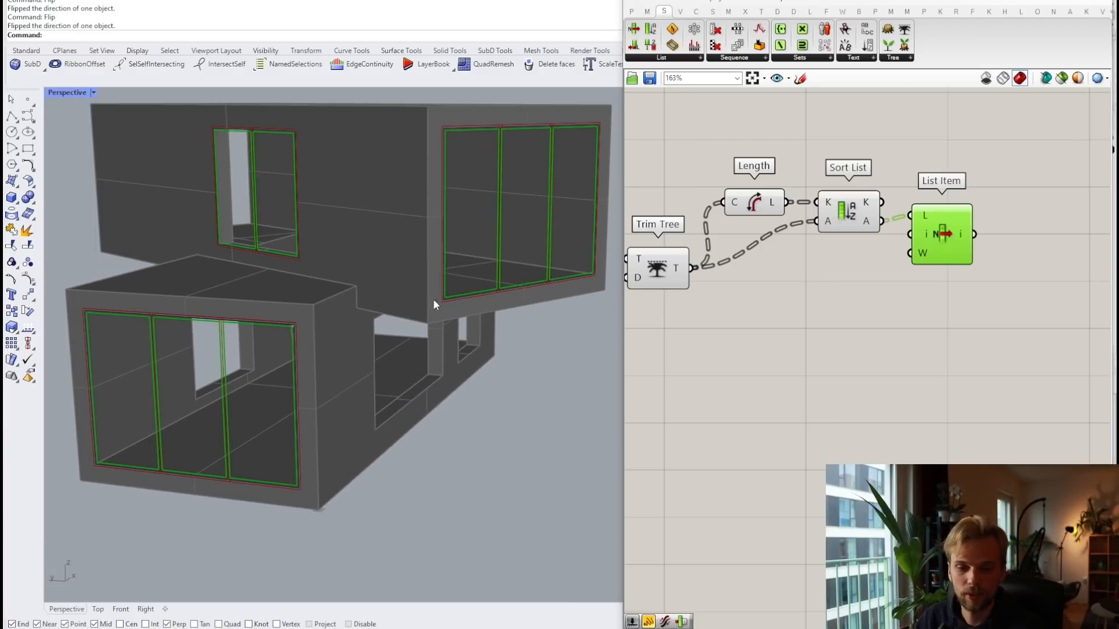
{"action": "scroll", "coordinate": [827, 270], "scroll_direction": "down", "scroll_amount": 2}
{"action": "right_click_drag", "start_coordinate": [781, 264], "coordinate": [906, 287]}
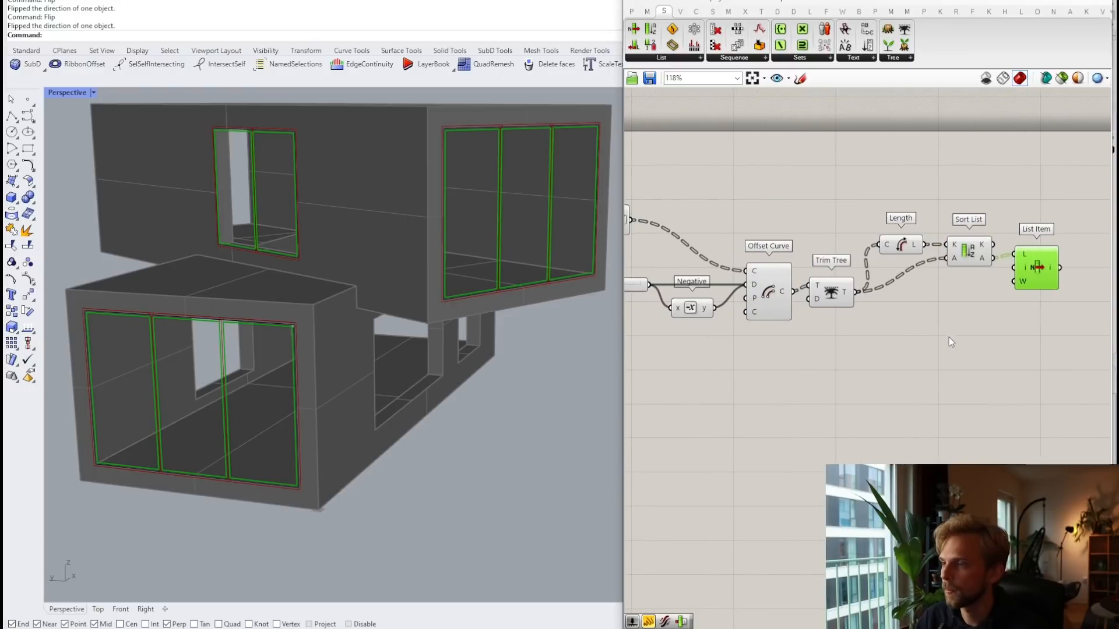
{"action": "right_click_drag", "start_coordinate": [908, 335], "coordinate": [944, 320]}
{"action": "scroll", "coordinate": [956, 314], "scroll_direction": "down", "scroll_amount": 2}
{"action": "left_click_drag", "start_coordinate": [1001, 343], "coordinate": [768, 213]}
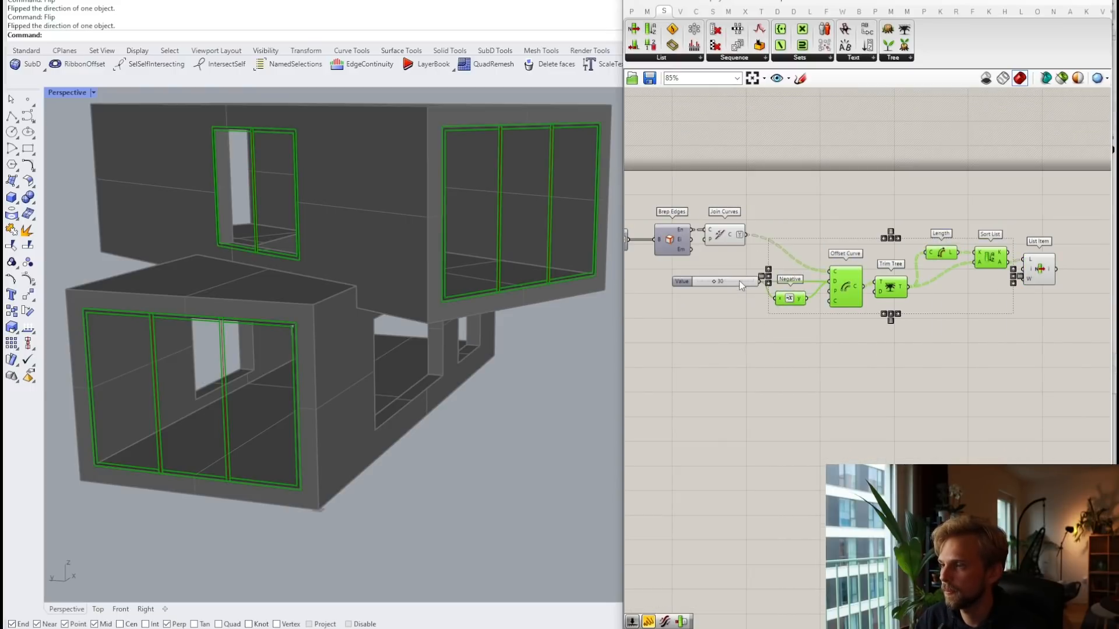
{"action": "left_click", "coordinate": [739, 281], "text": "shift"}
{"action": "left_click", "coordinate": [933, 317]}
{"action": "left_click_drag", "start_coordinate": [1017, 330], "coordinate": [887, 223]}
{"action": "scroll", "coordinate": [775, 307], "scroll_direction": "up", "scroll_amount": 2}
{"action": "left_click", "coordinate": [776, 304], "text": "shift"}
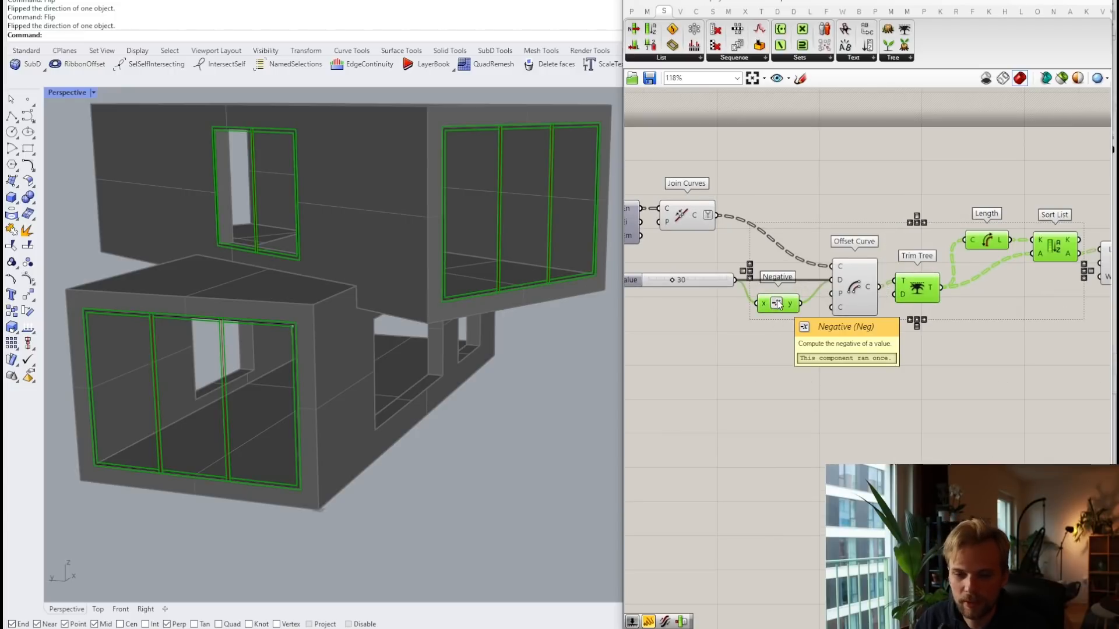
{"action": "right_click_drag", "start_coordinate": [972, 343], "coordinate": [928, 329]}
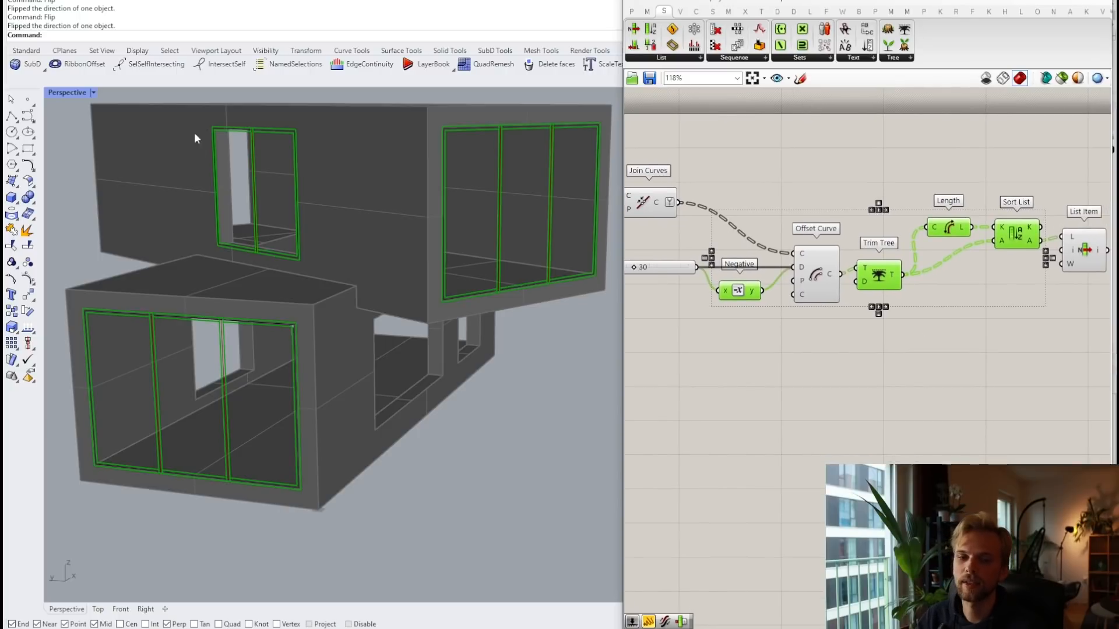
Step: Turn off the upstream components' preview and check the curves List Item returns
{"action": "left_click", "coordinate": [841, 364]}
{"action": "scroll", "coordinate": [840, 365], "scroll_direction": "down", "scroll_amount": 3}
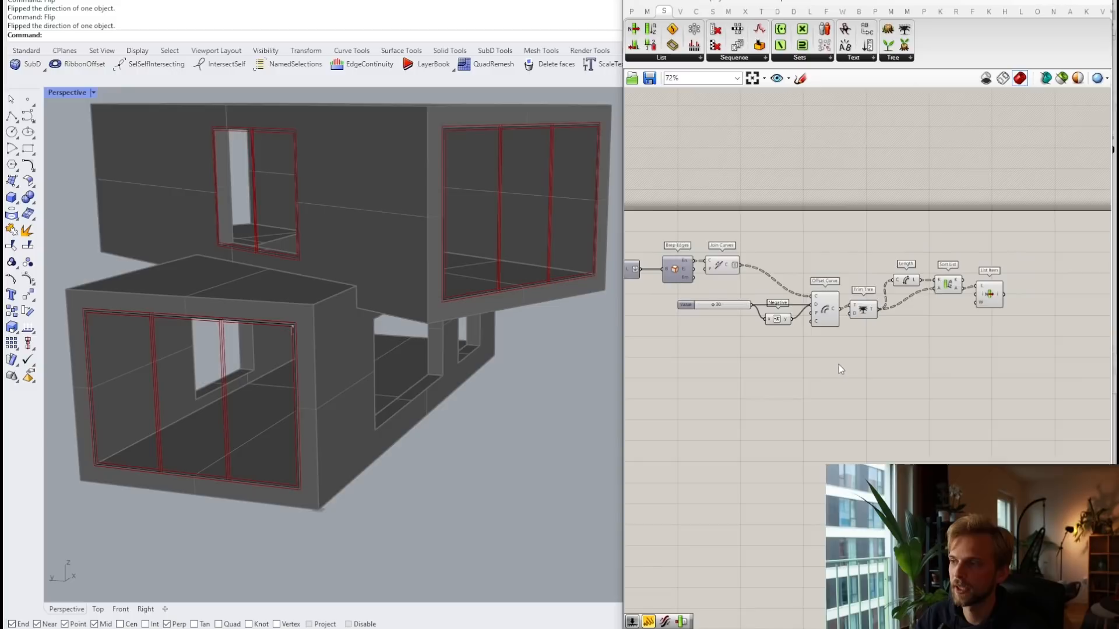
{"action": "left_click_drag", "start_coordinate": [1020, 369], "coordinate": [758, 229]}
{"action": "middle_click", "coordinate": [754, 227]}
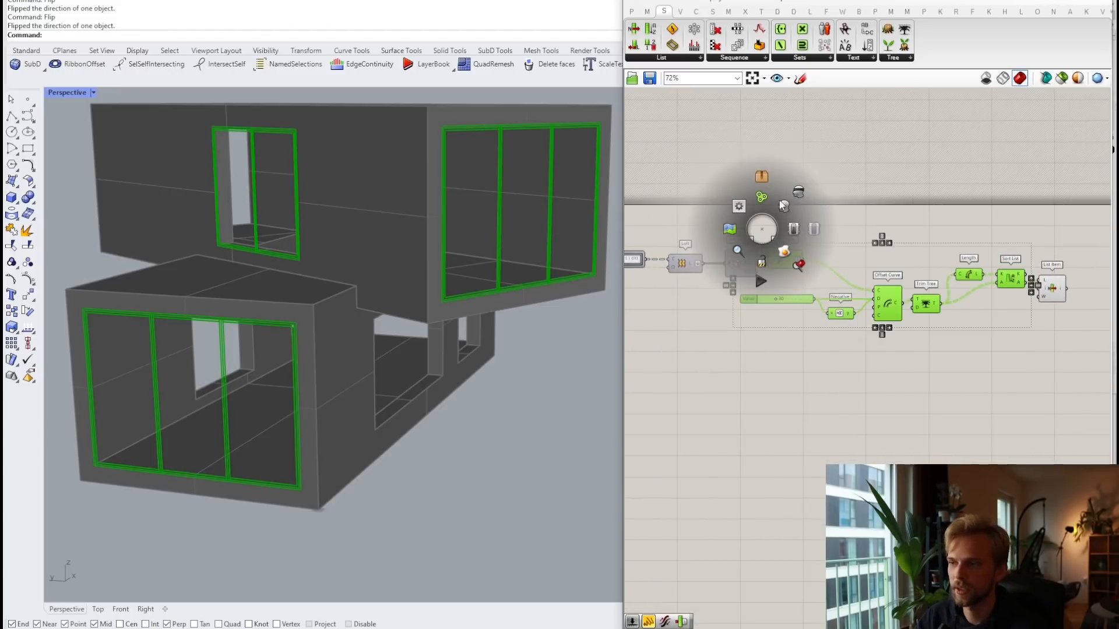
{"action": "left_click", "coordinate": [798, 194]}
{"action": "left_click", "coordinate": [804, 191]}
{"action": "scroll", "coordinate": [963, 299], "scroll_direction": "up", "scroll_amount": 3}
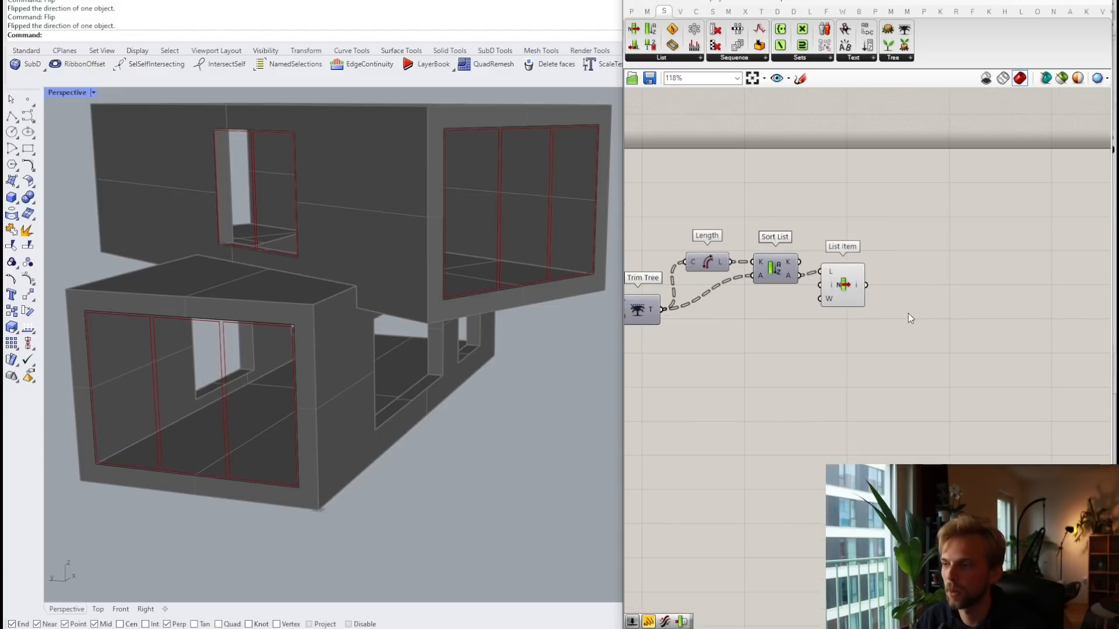
{"action": "left_click", "coordinate": [845, 287]}
{"action": "left_click", "coordinate": [921, 296]}
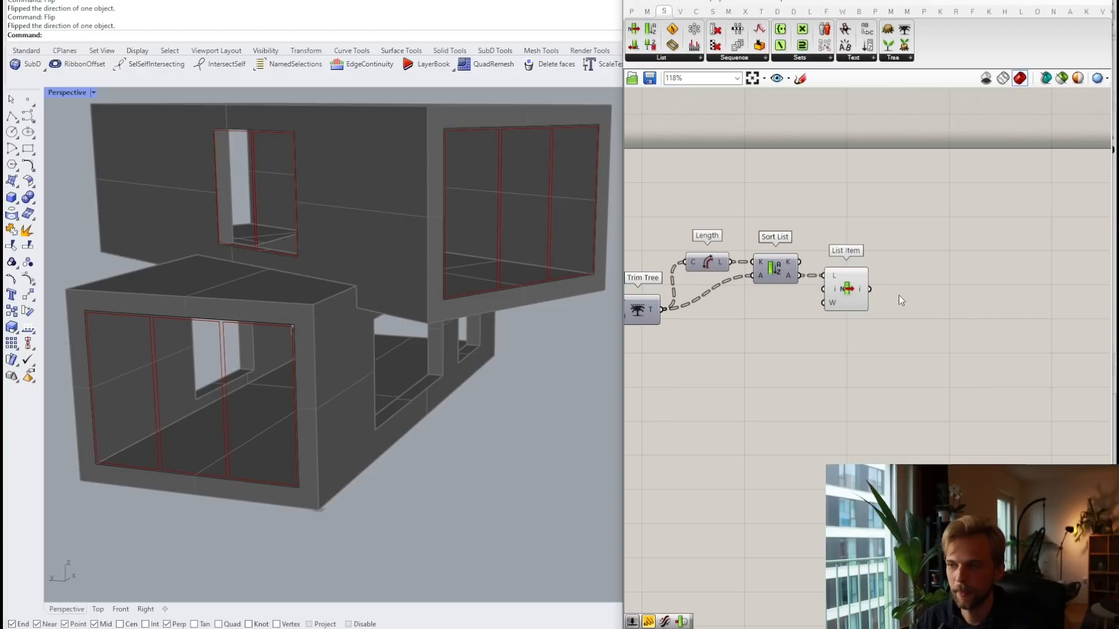
{"action": "mouse_move", "coordinate": [861, 289]}
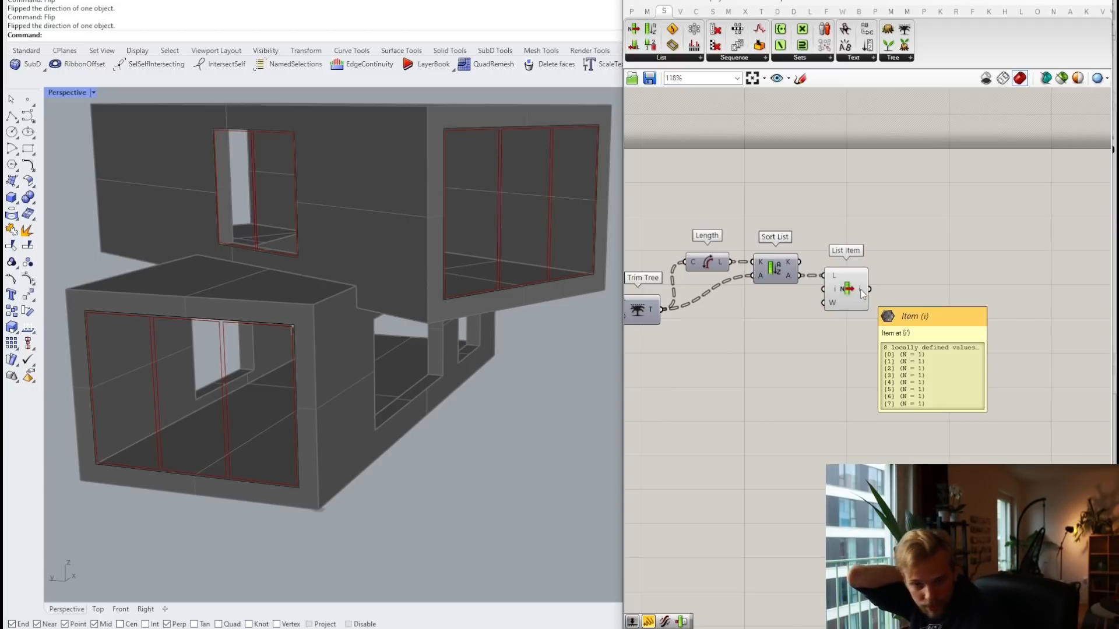
Step: Inspect the Join Curves output and shift the definition to free up space
{"action": "right_click_drag", "start_coordinate": [759, 330], "coordinate": [969, 418]}
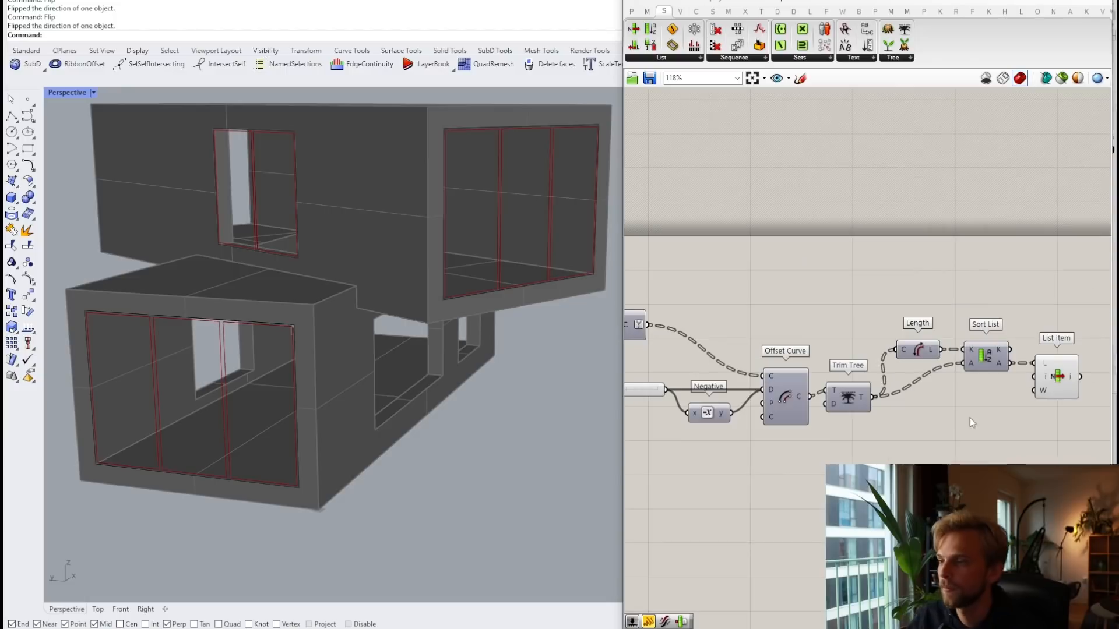
{"action": "right_click_drag", "start_coordinate": [652, 307], "coordinate": [730, 291]}
{"action": "left_click", "coordinate": [697, 309]}
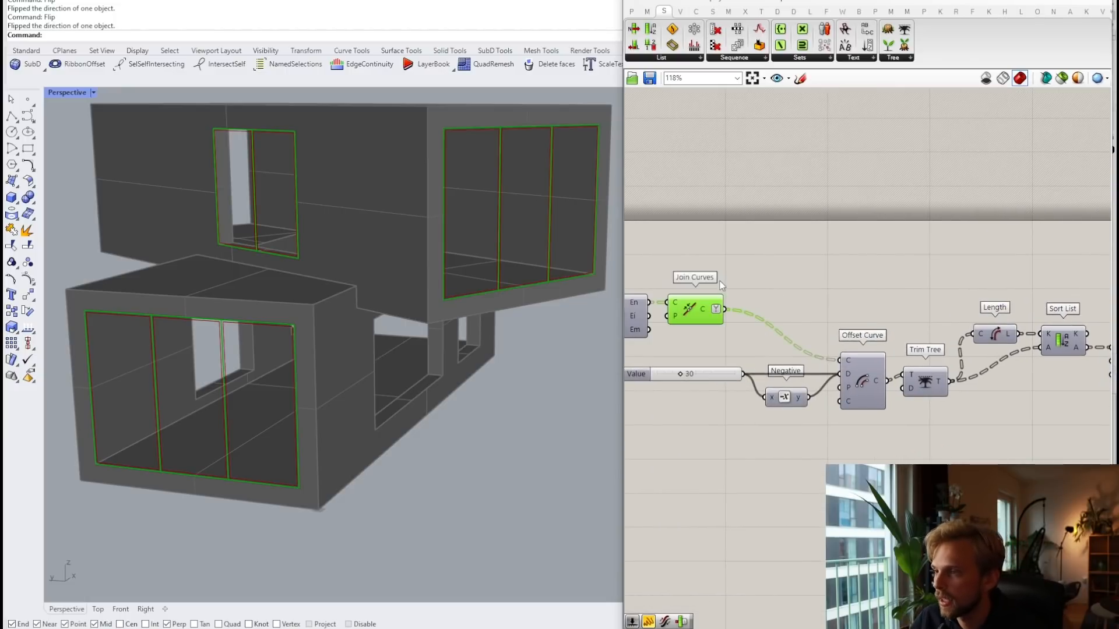
{"action": "right_click_drag", "start_coordinate": [887, 286], "coordinate": [777, 224]}
{"action": "scroll", "coordinate": [778, 224], "scroll_direction": "down", "scroll_amount": 2}
{"action": "left_click_drag", "start_coordinate": [1005, 371], "coordinate": [654, 260]}
{"action": "right_click_drag", "start_coordinate": [856, 261], "coordinate": [849, 311]}
{"action": "left_click", "coordinate": [676, 238]}
{"action": "scroll", "coordinate": [676, 238], "scroll_direction": "up", "scroll_amount": 4}
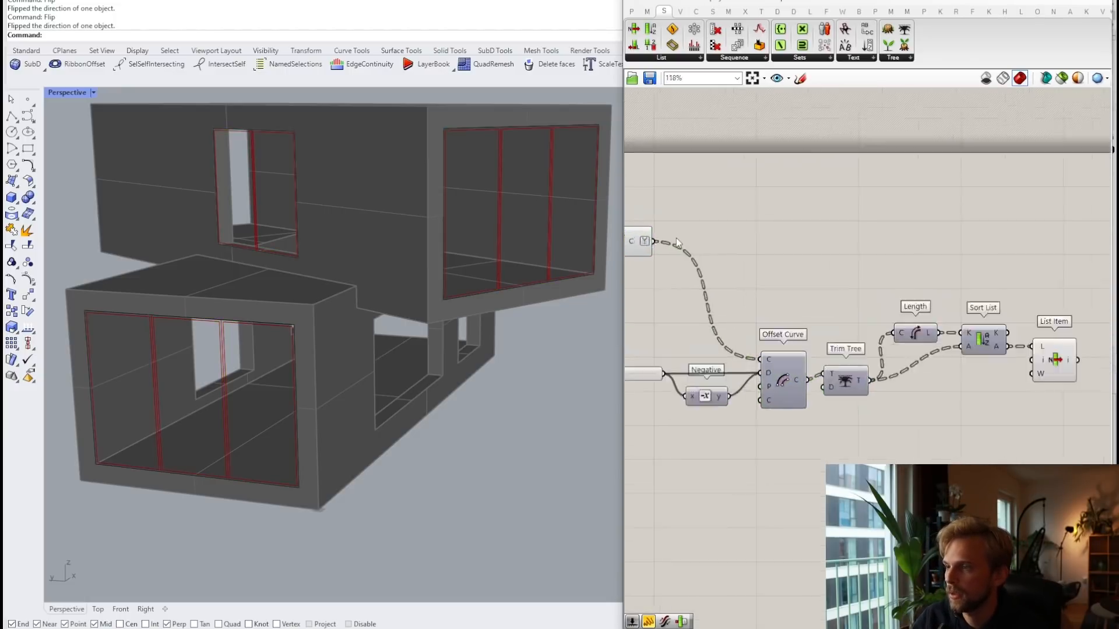
Step: Add a Curve parameter fed by the Join Curves output
{"action": "double_click", "coordinate": [813, 242]}
{"action": "type", "text": "c"}
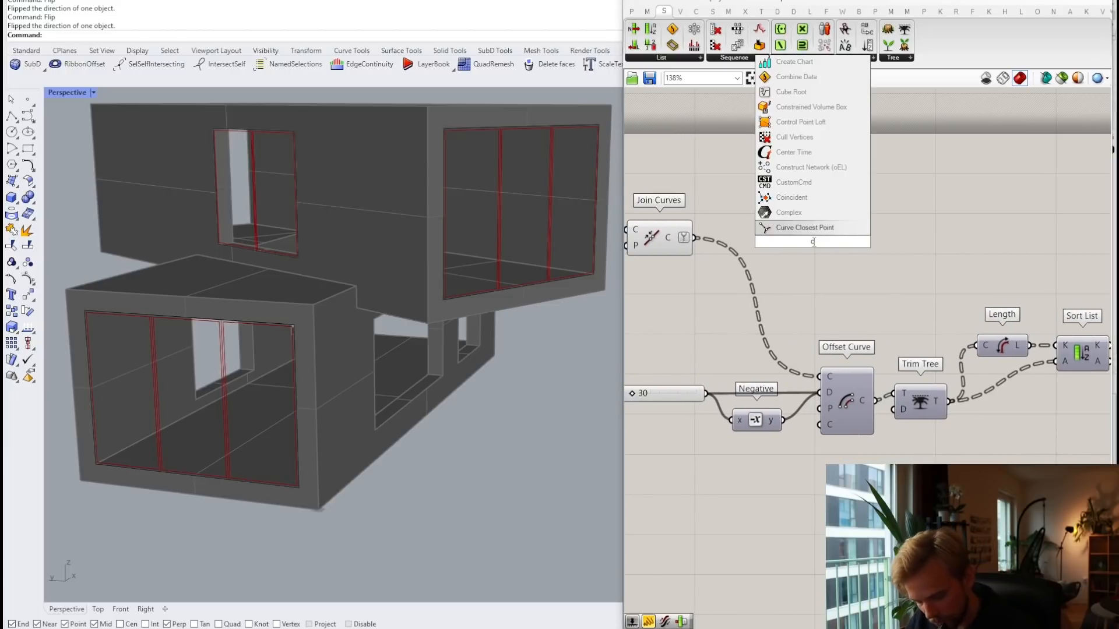
{"action": "type", "text": "urve"}
{"action": "key", "text": "Return"}
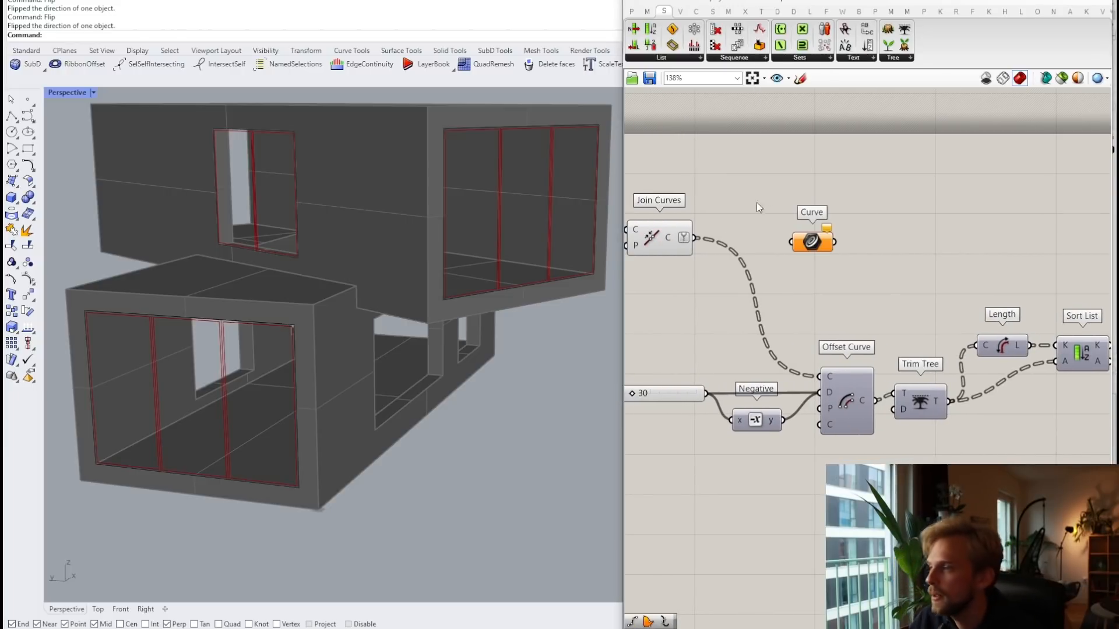
{"action": "left_click_drag", "start_coordinate": [695, 240], "coordinate": [970, 240]}
{"action": "scroll", "coordinate": [752, 226], "scroll_direction": "down", "scroll_amount": 5}
{"action": "left_click", "coordinate": [898, 201]}
Step: Turn off the Join Curves preview and tidy the view around Curve and List Item
{"action": "left_click", "coordinate": [693, 233]}
{"action": "middle_click", "coordinate": [693, 228]}
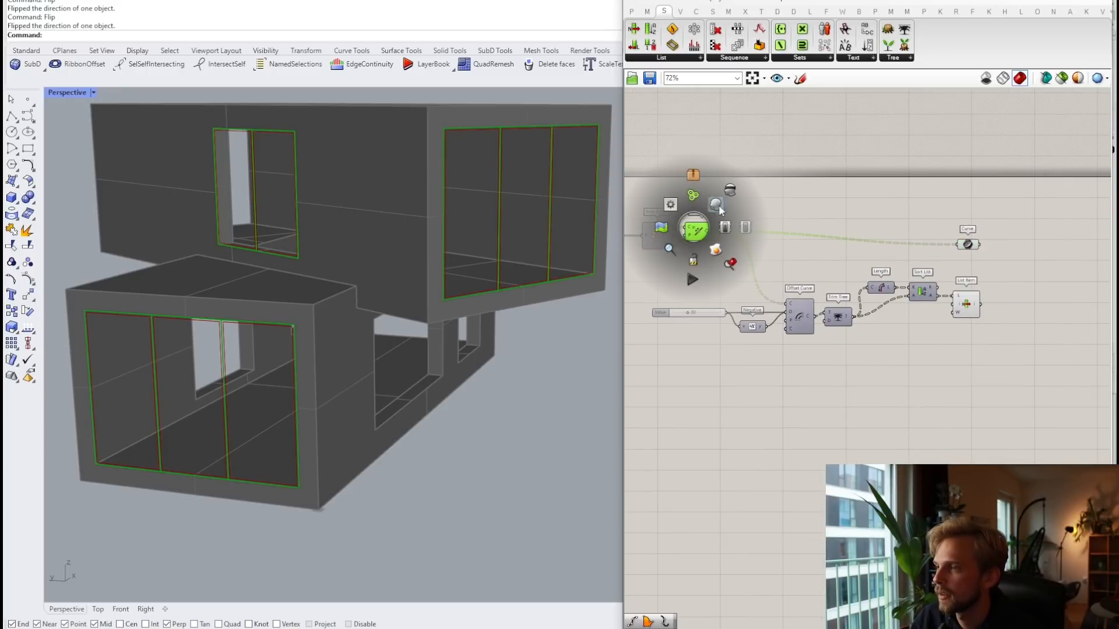
{"action": "left_click", "coordinate": [722, 200]}
{"action": "left_click", "coordinate": [850, 204]}
{"action": "right_click_drag", "start_coordinate": [991, 246], "coordinate": [844, 211]}
{"action": "scroll", "coordinate": [843, 211], "scroll_direction": "up", "scroll_amount": 4}
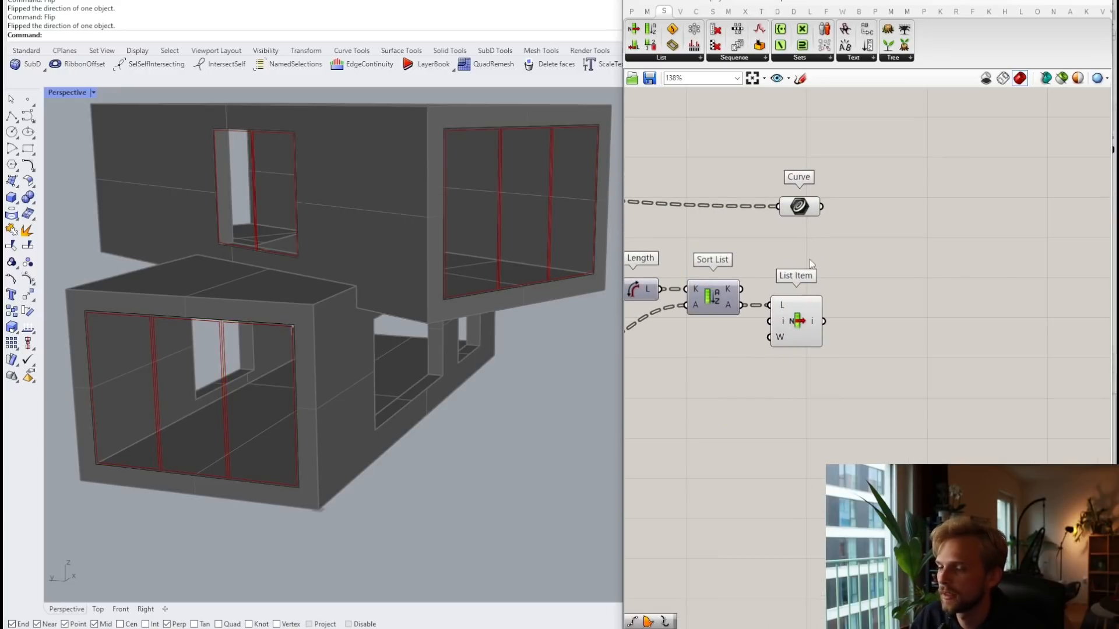
{"action": "right_click_drag", "start_coordinate": [911, 262], "coordinate": [880, 253]}
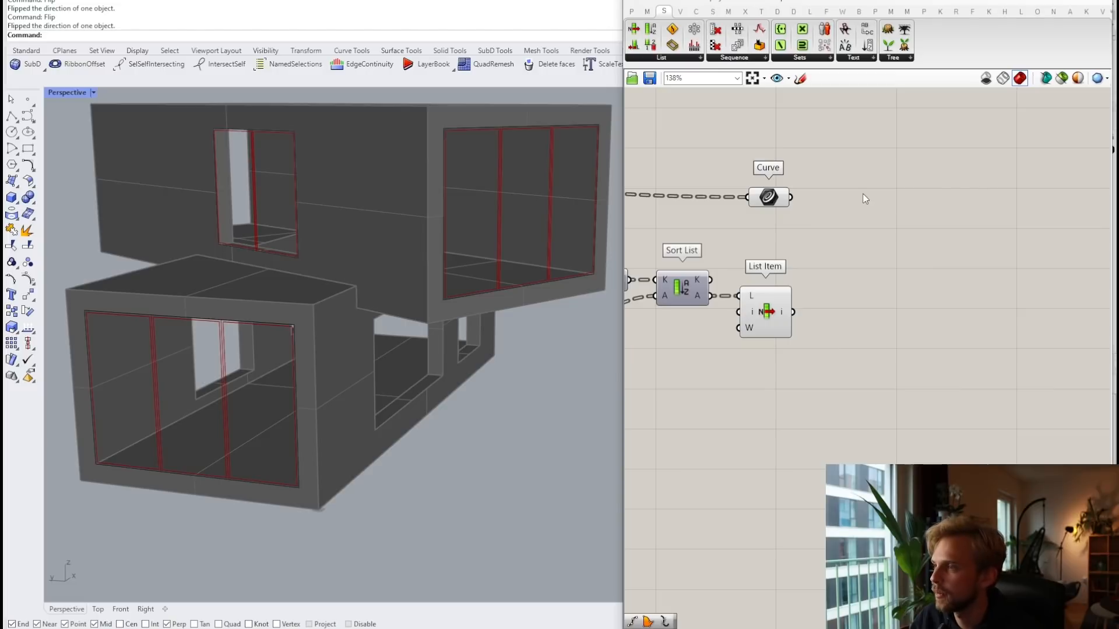
Step: Merge the Curve parameter (D1) and List Item output (D2) into one Merge component
{"action": "double_click", "coordinate": [892, 221]}
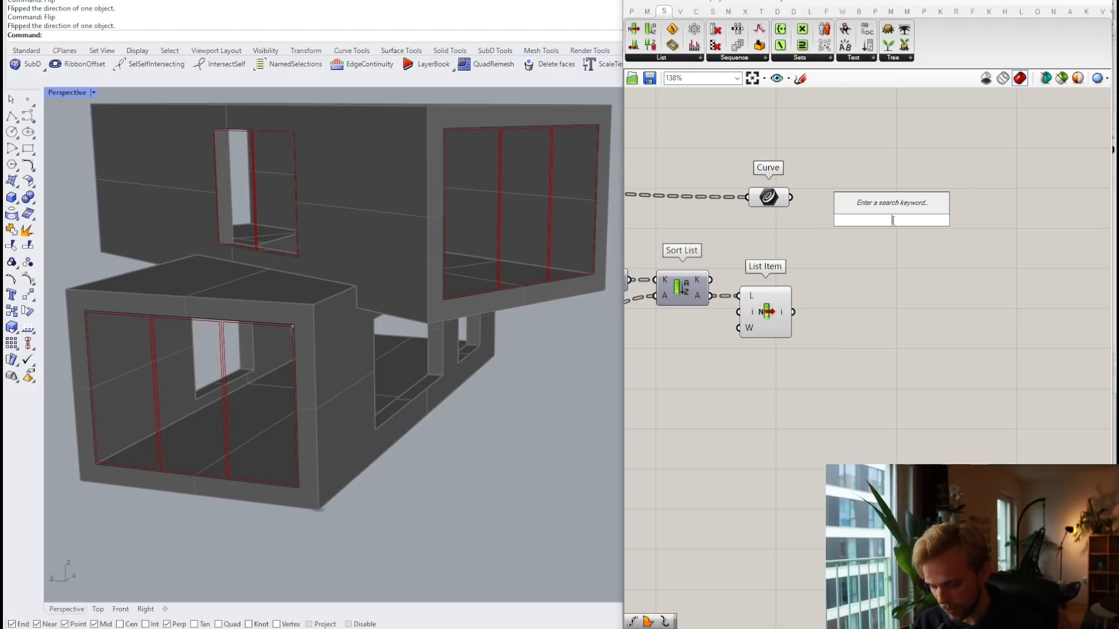
{"action": "type", "text": "merge"}
{"action": "key", "text": "Return"}
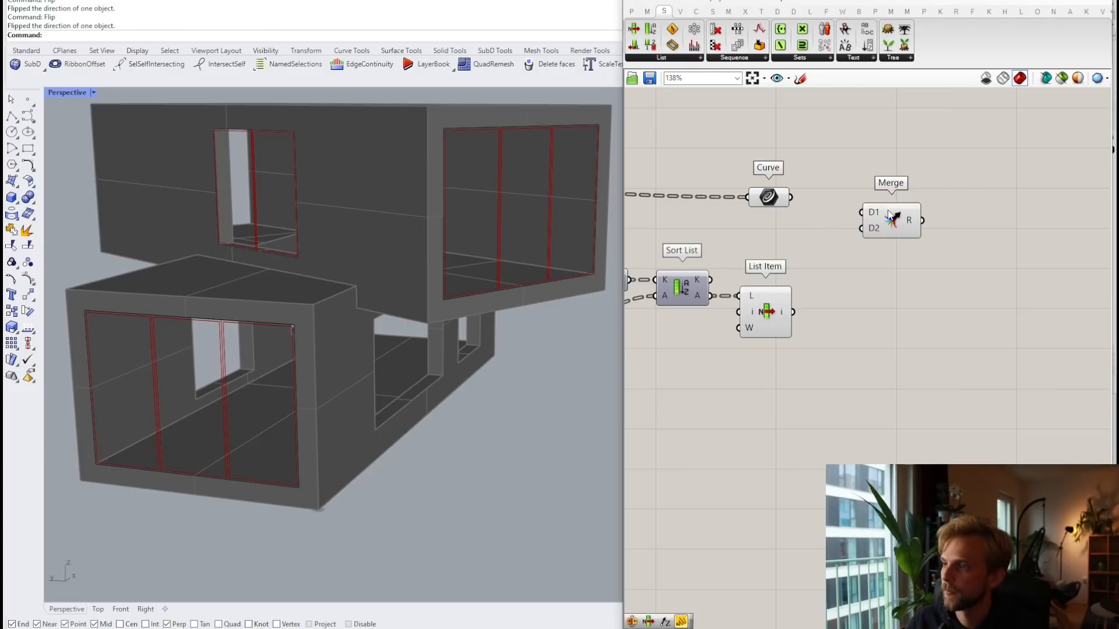
{"action": "left_click_drag", "start_coordinate": [792, 197], "coordinate": [861, 212]}
{"action": "left_click_drag", "start_coordinate": [793, 312], "coordinate": [914, 207]}
{"action": "left_click", "coordinate": [882, 243]}
{"action": "scroll", "coordinate": [875, 251], "scroll_direction": "up", "scroll_amount": 5}
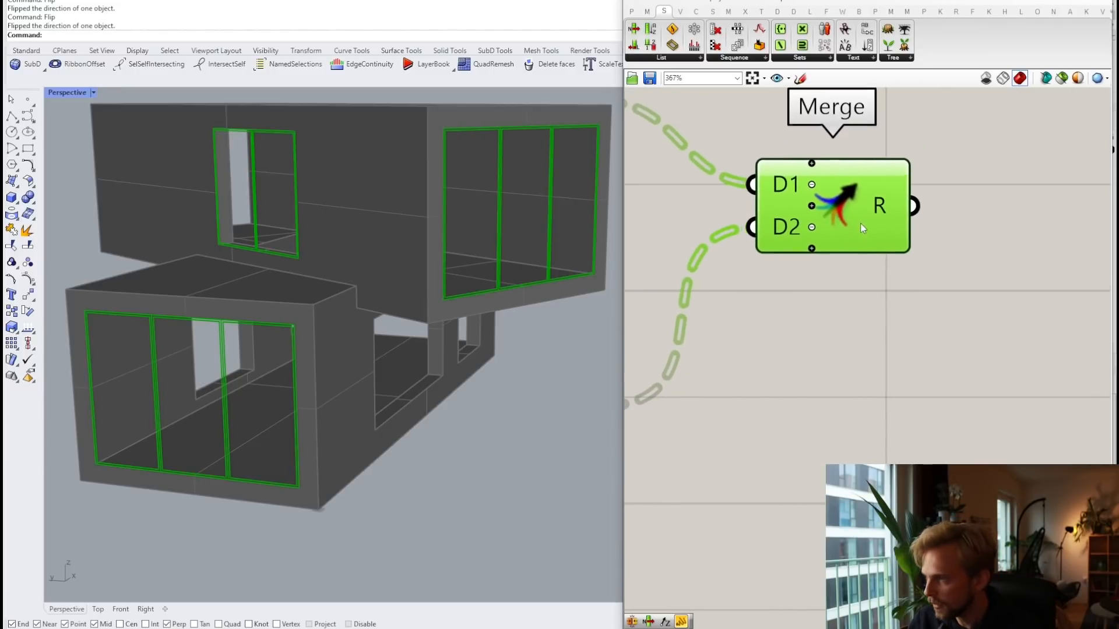
{"action": "scroll", "coordinate": [925, 247], "scroll_direction": "down", "scroll_amount": 3}
{"action": "left_click", "coordinate": [911, 304]}
Step: Add Boundary Surfaces fed by the merged curves, filling the windows with surfaces
{"action": "double_click", "coordinate": [911, 305]}
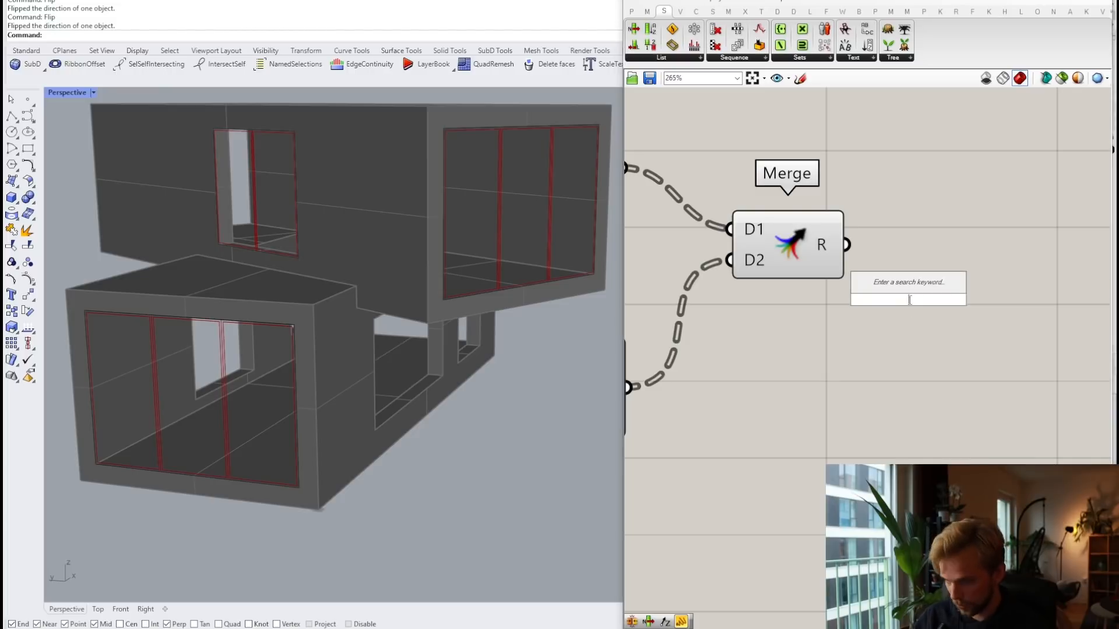
{"action": "type", "text": "boundary su"}
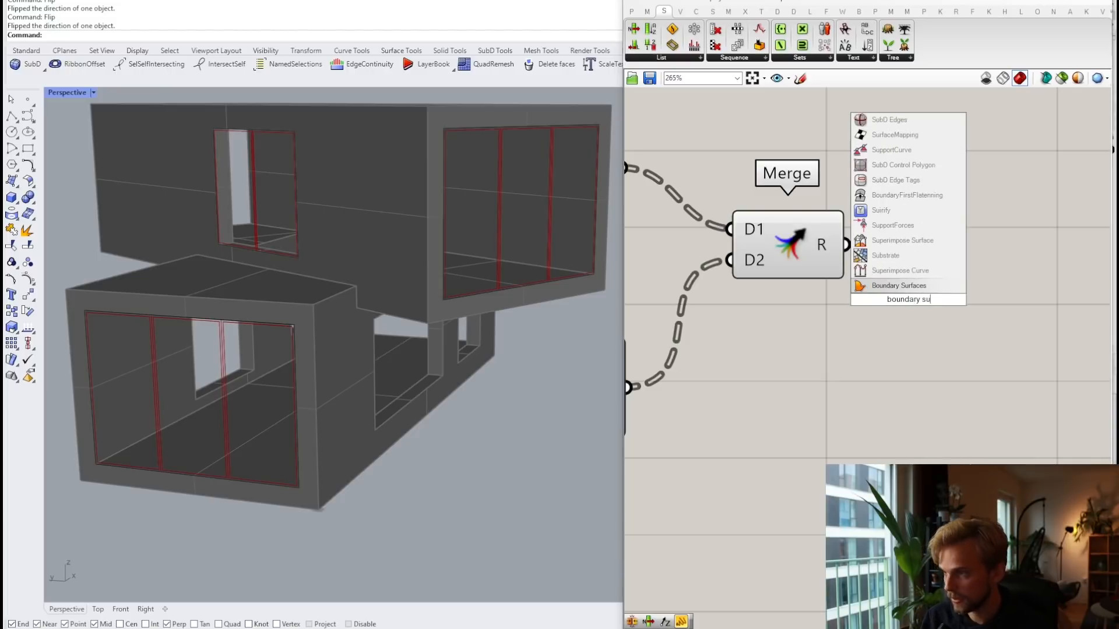
{"action": "key", "text": "Return"}
{"action": "left_click_drag", "start_coordinate": [853, 250], "coordinate": [919, 248]}
{"action": "left_click", "coordinate": [899, 136]}
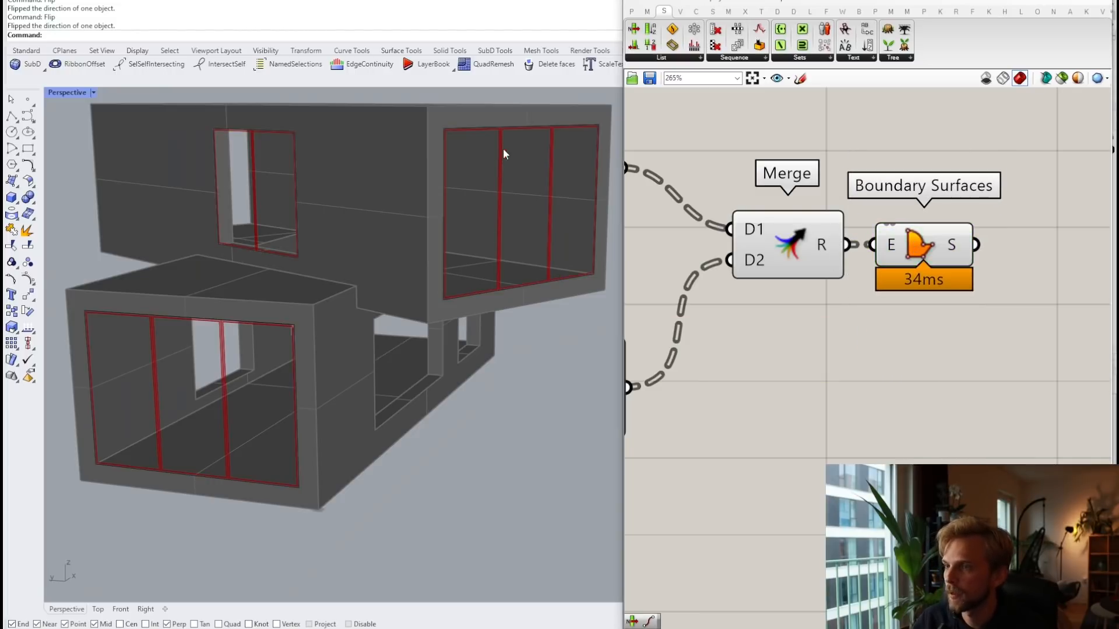
{"action": "scroll", "coordinate": [502, 148], "scroll_direction": "up", "scroll_amount": 8}
{"action": "right_click_drag", "start_coordinate": [479, 171], "coordinate": [438, 175]}
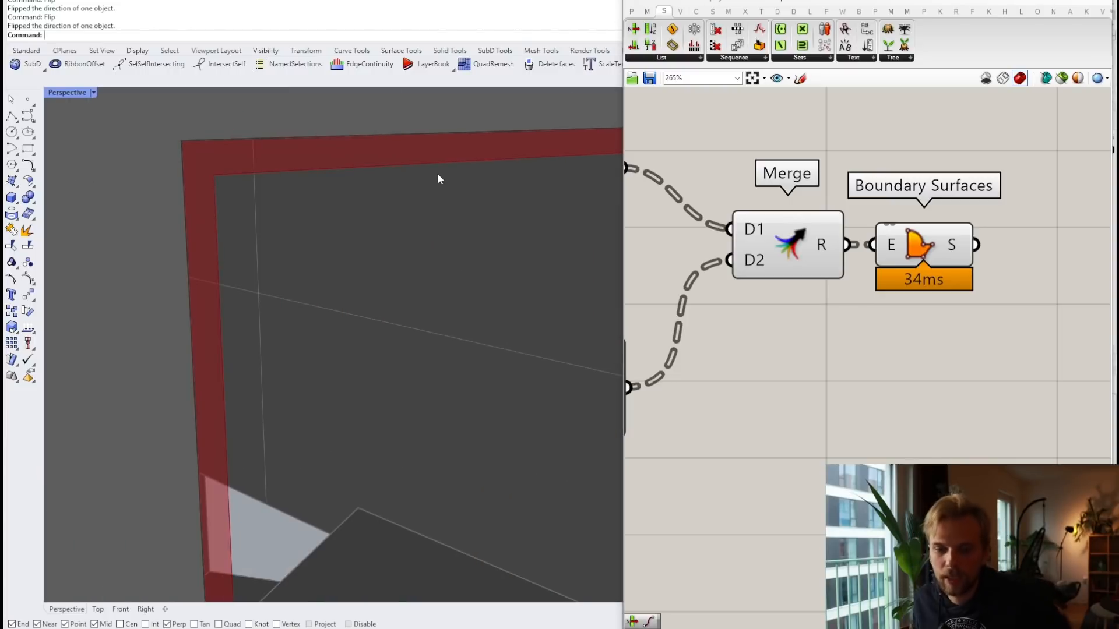
{"action": "scroll", "coordinate": [271, 160], "scroll_direction": "down", "scroll_amount": 6}
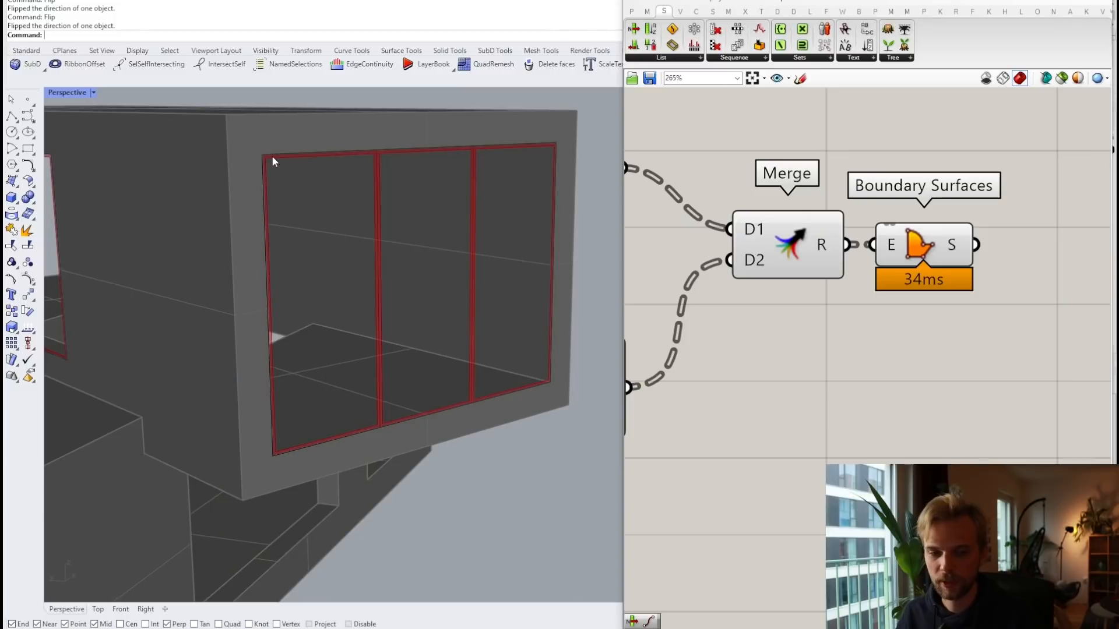
{"action": "scroll", "coordinate": [880, 309], "scroll_direction": "down", "scroll_amount": 2}
Step: Copy Boundary Surfaces and feed the List Item curves into the copy's E input
{"action": "left_click", "coordinate": [944, 237]}
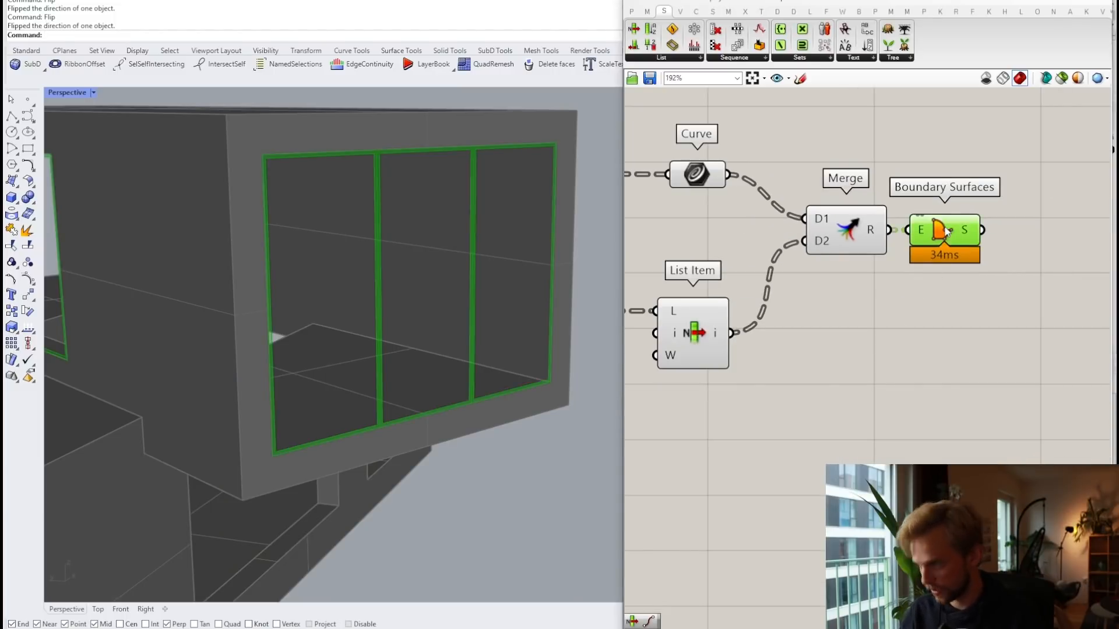
{"action": "left_click_drag", "start_coordinate": [944, 237], "coordinate": [943, 358], "text": "alt"}
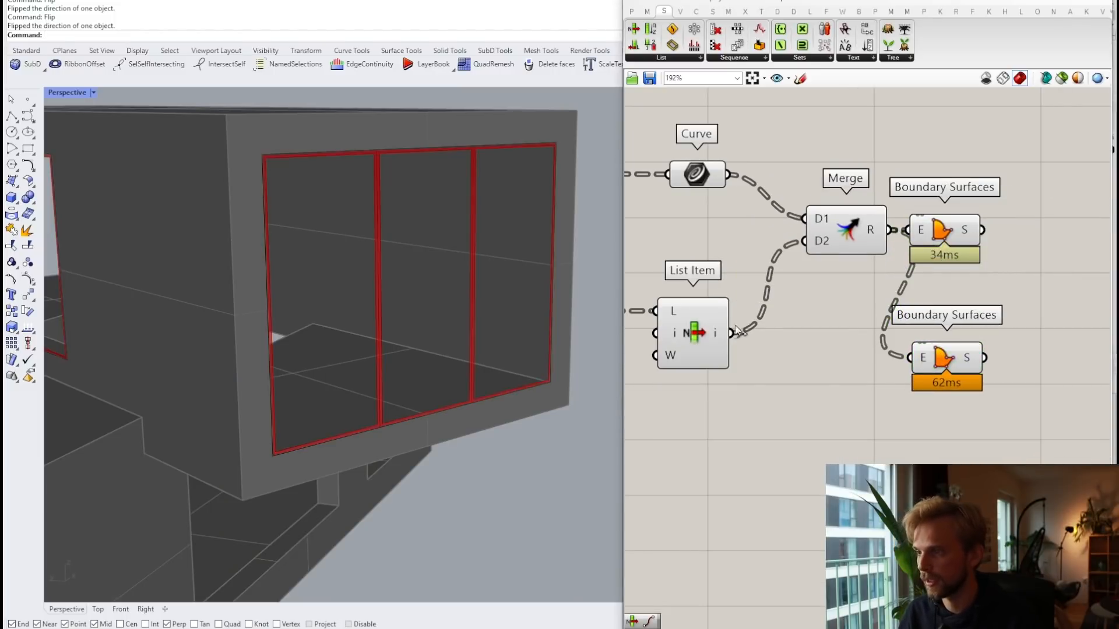
{"action": "left_click", "coordinate": [683, 336]}
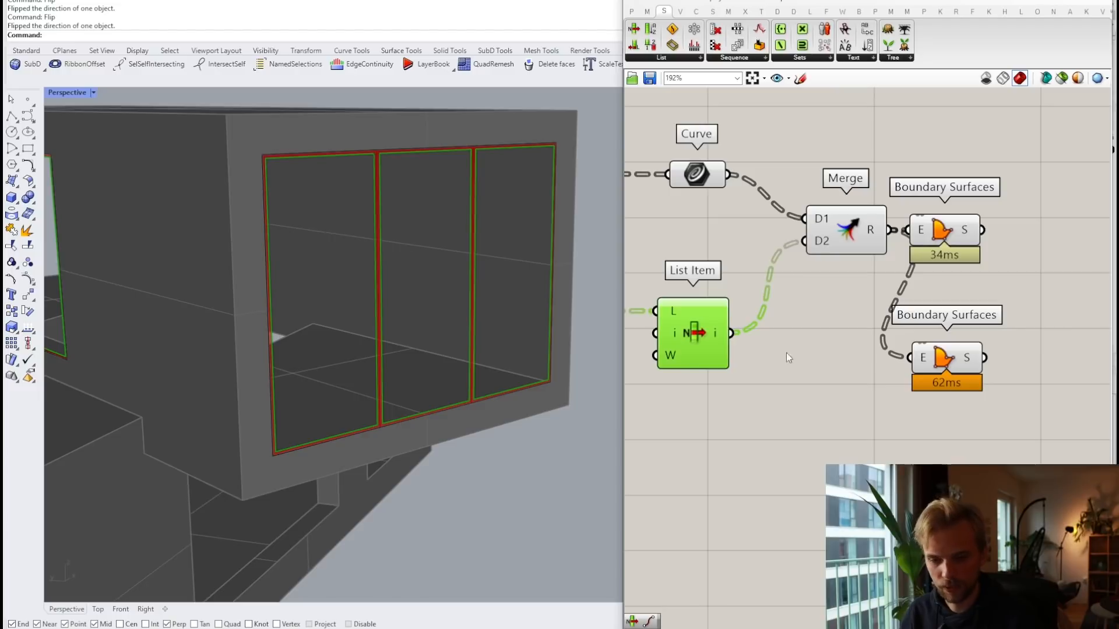
{"action": "left_click_drag", "start_coordinate": [730, 334], "coordinate": [910, 357]}
{"action": "left_click_drag", "start_coordinate": [947, 362], "coordinate": [950, 338]}
{"action": "left_click", "coordinate": [916, 370]}
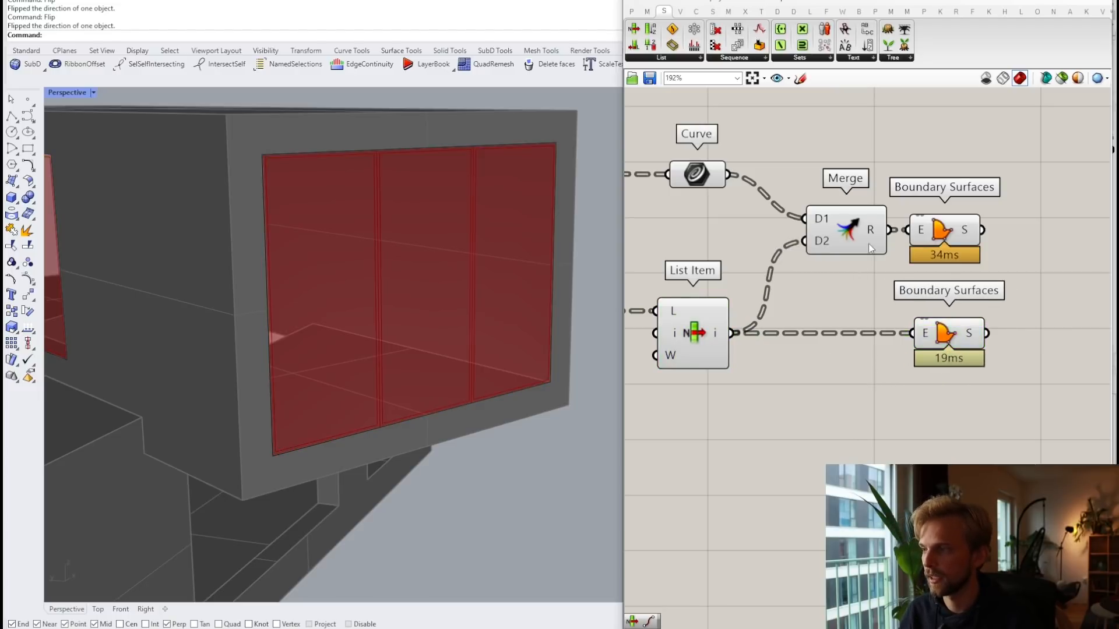
Step: Apply a quick-menu action to Curve, List Item and Merge, then preview the lower Boundary Surfaces' panels
{"action": "left_click_drag", "start_coordinate": [853, 312], "coordinate": [774, 246]}
{"action": "scroll", "coordinate": [794, 348], "scroll_direction": "down", "scroll_amount": 2}
{"action": "left_click_drag", "start_coordinate": [848, 416], "coordinate": [672, 184]}
{"action": "middle_click", "coordinate": [706, 186]}
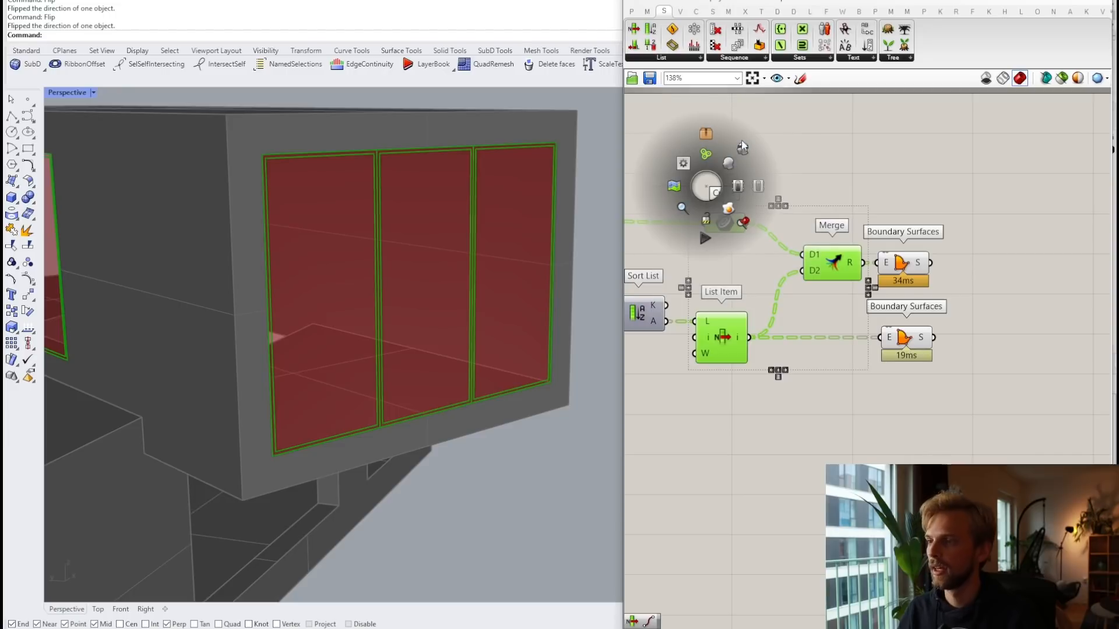
{"action": "left_click", "coordinate": [740, 150]}
{"action": "left_click_drag", "start_coordinate": [981, 408], "coordinate": [903, 255]}
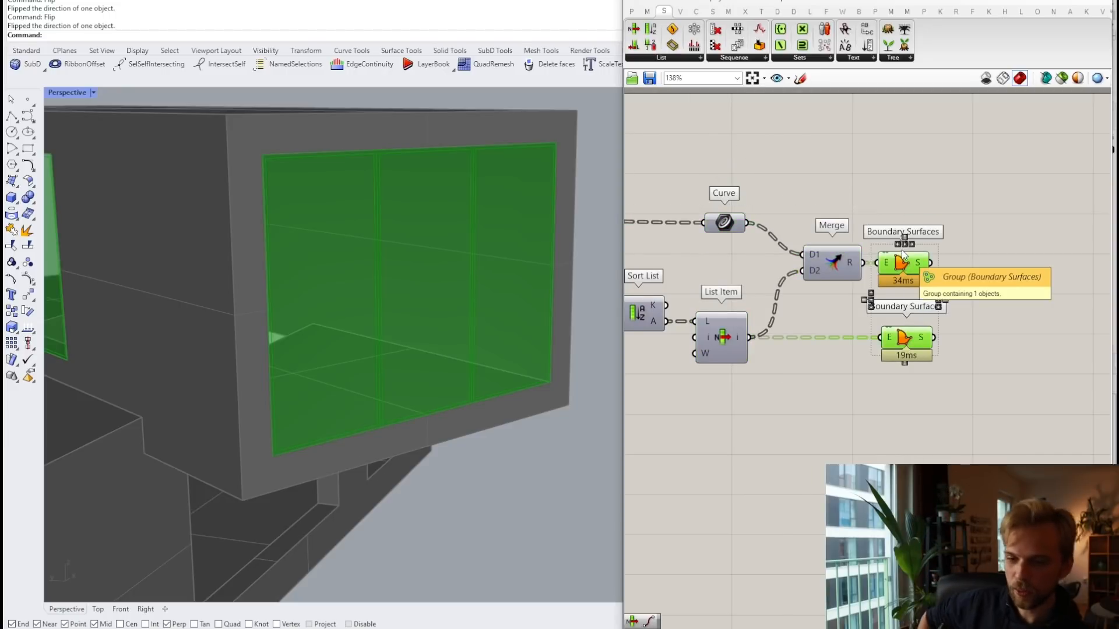
{"action": "left_click", "coordinate": [874, 187]}
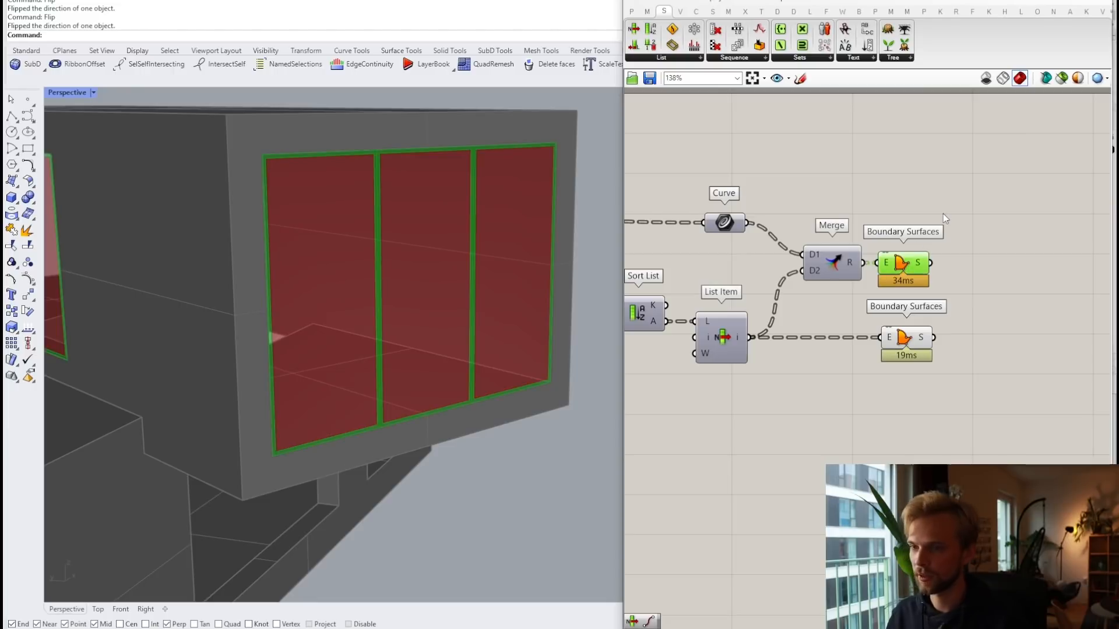
{"action": "left_click", "coordinate": [884, 357]}
{"action": "left_click", "coordinate": [1006, 332]}
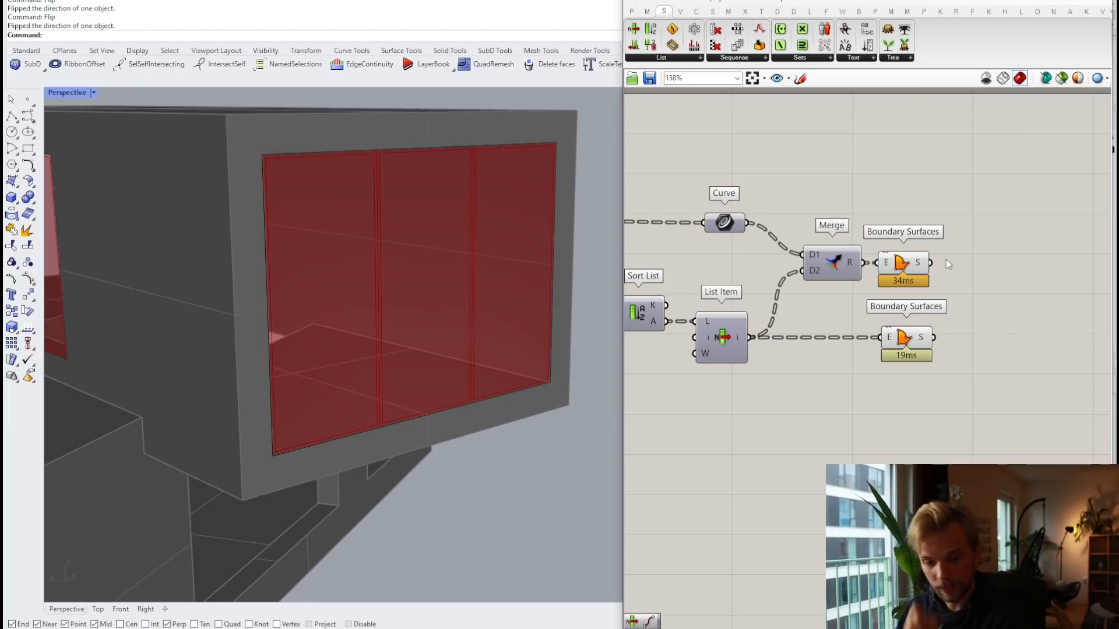
Step: Add an Extrude component and wire the Boundary Surfaces output into its B input
{"action": "left_click", "coordinate": [1022, 249]}
{"action": "right_click_drag", "start_coordinate": [1022, 250], "coordinate": [933, 233]}
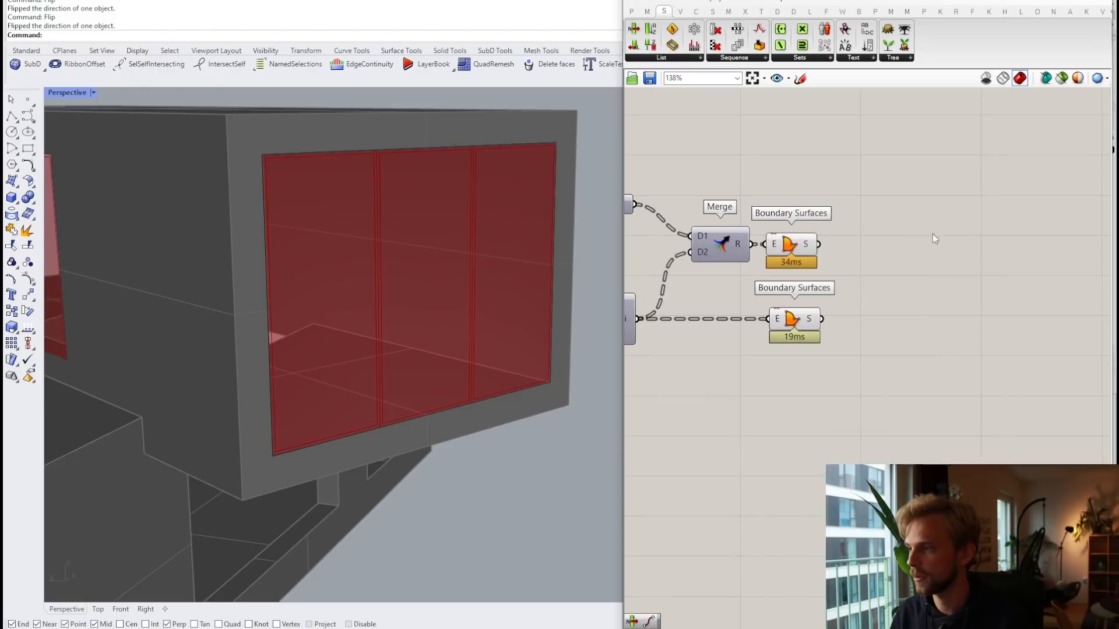
{"action": "double_click", "coordinate": [952, 232]}
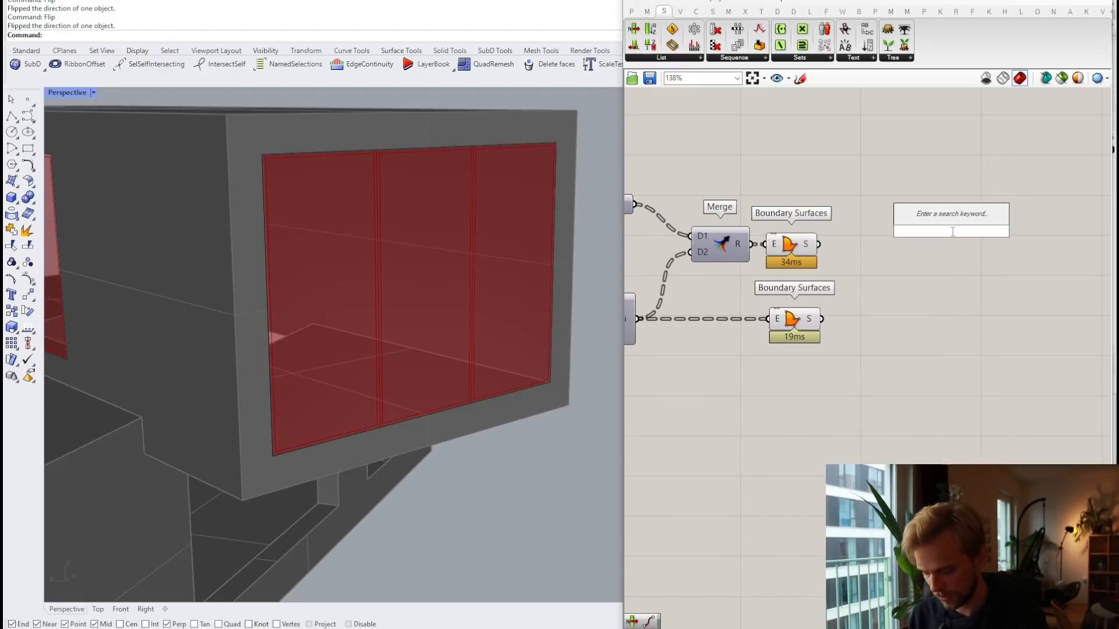
{"action": "type", "text": "extrude"}
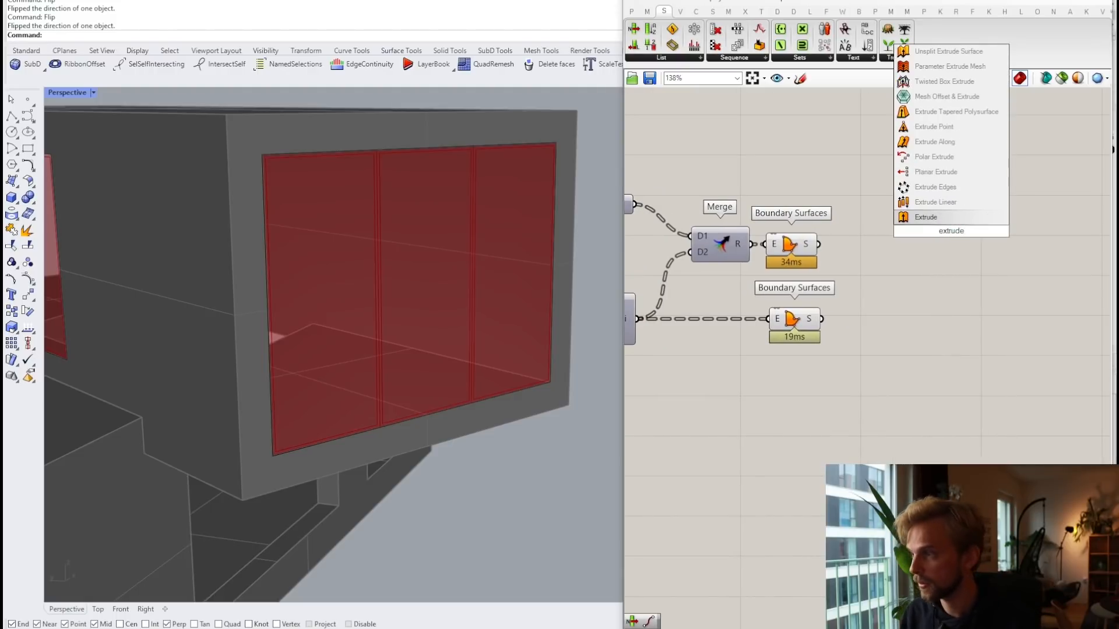
{"action": "key", "text": "Return"}
{"action": "scroll", "coordinate": [796, 223], "scroll_direction": "up", "scroll_amount": 3}
{"action": "left_click_drag", "start_coordinate": [835, 257], "coordinate": [1049, 284]}
Step: Tidy the layout, aligning Extrude with its wire and moving the lower Boundary Surfaces down
{"action": "right_click_drag", "start_coordinate": [1050, 283], "coordinate": [882, 233]}
{"action": "left_click_drag", "start_coordinate": [883, 232], "coordinate": [993, 226]}
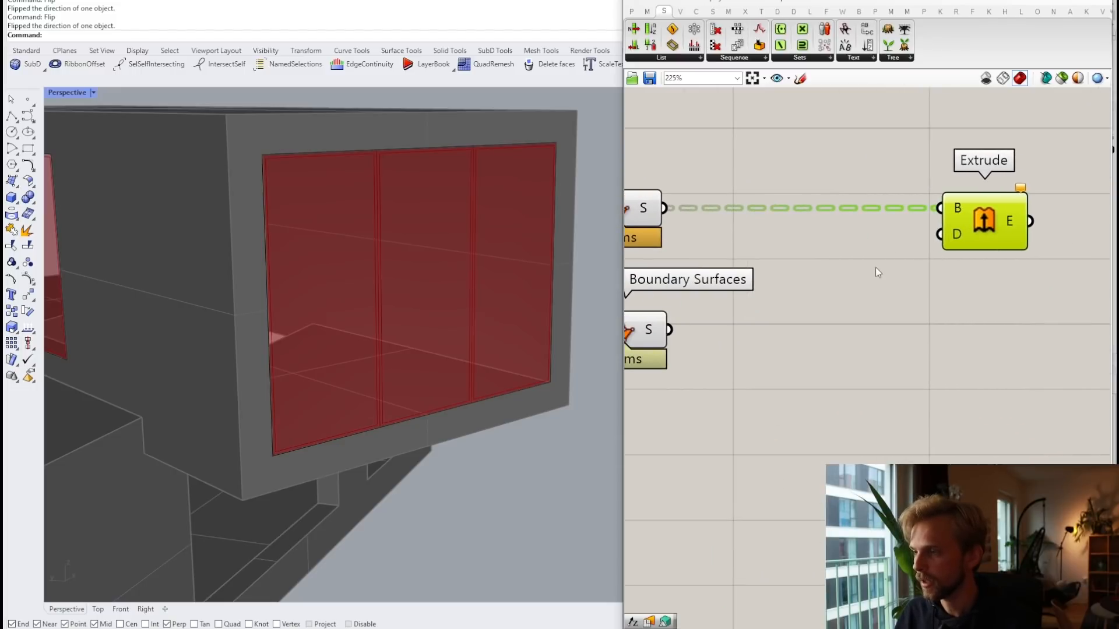
{"action": "left_click", "coordinate": [875, 267]}
{"action": "right_click_drag", "start_coordinate": [875, 268], "coordinate": [959, 221]}
{"action": "left_click_drag", "start_coordinate": [708, 288], "coordinate": [704, 365]}
{"action": "left_click", "coordinate": [847, 239]}
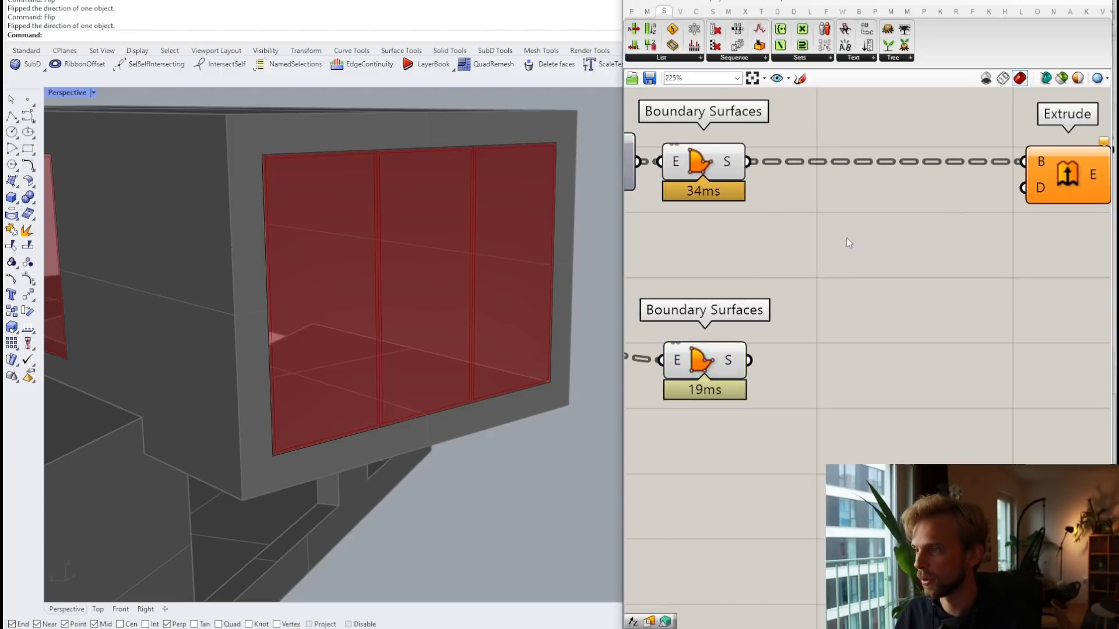
{"action": "double_click", "coordinate": [847, 239]}
{"action": "left_click", "coordinate": [782, 213]}
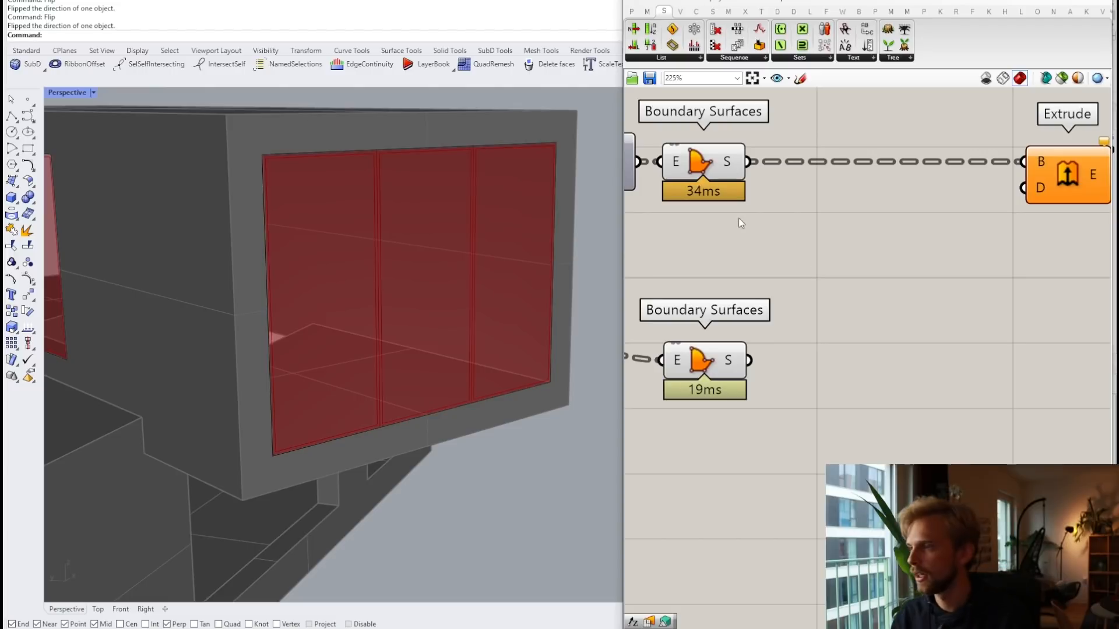
Step: Add an Is Planar component fed by the boundary surfaces
{"action": "double_click", "coordinate": [830, 231]}
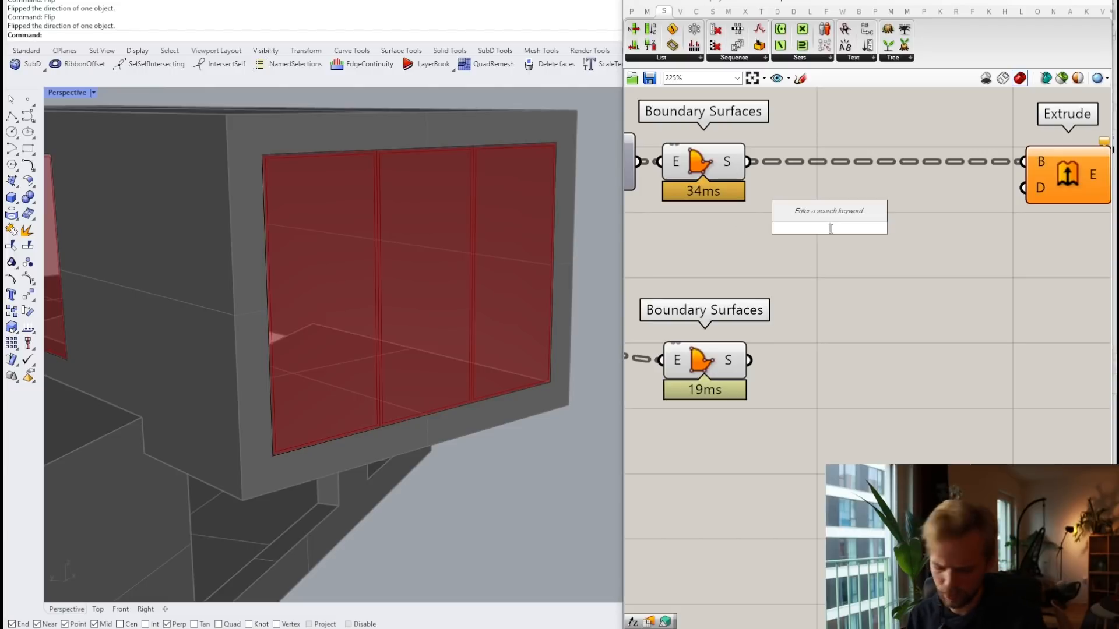
{"action": "type", "text": "plana"}
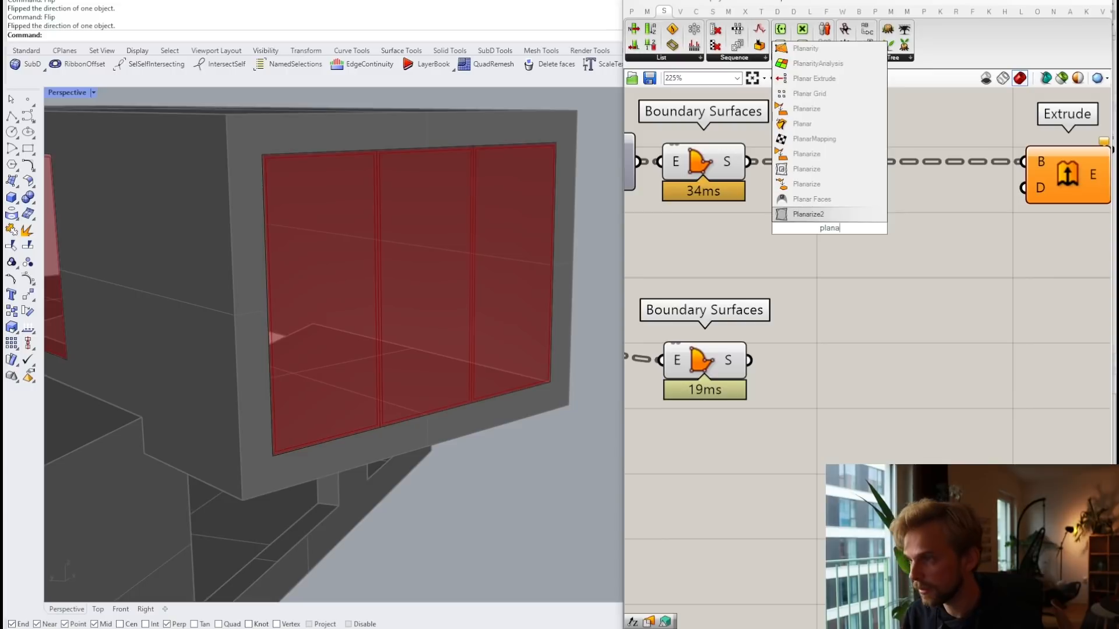
{"action": "key", "text": "BackSpace"}
{"action": "key", "text": "BackSpace"}
{"action": "key", "text": "BackSpace"}
{"action": "key", "text": "BackSpace"}
{"action": "key", "text": "BackSpace"}
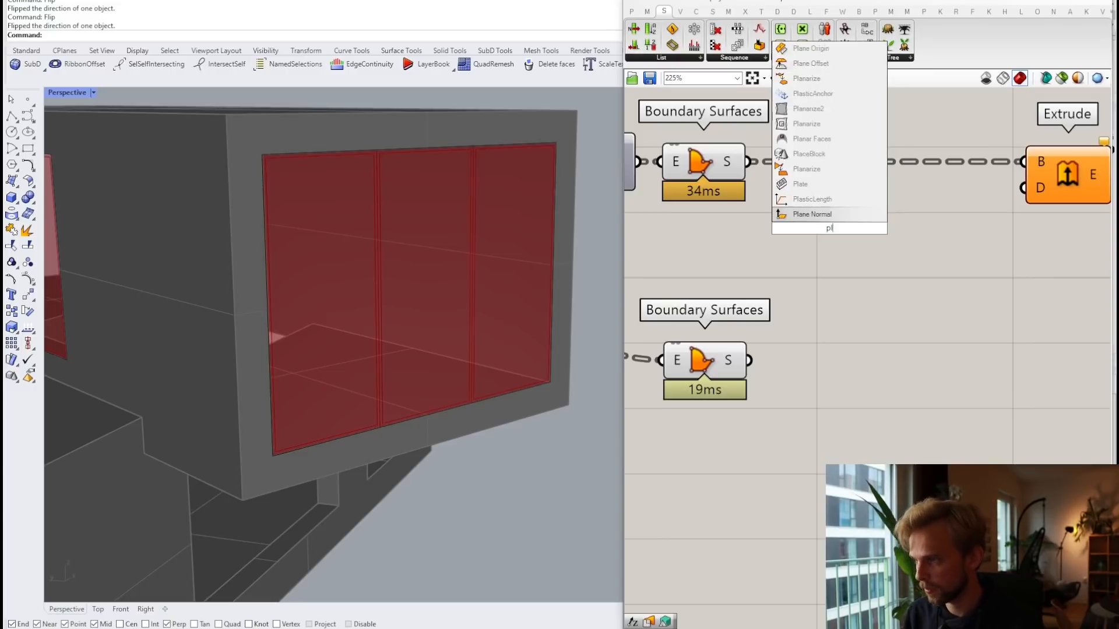
{"action": "type", "text": "is plan"}
{"action": "key", "text": "Return"}
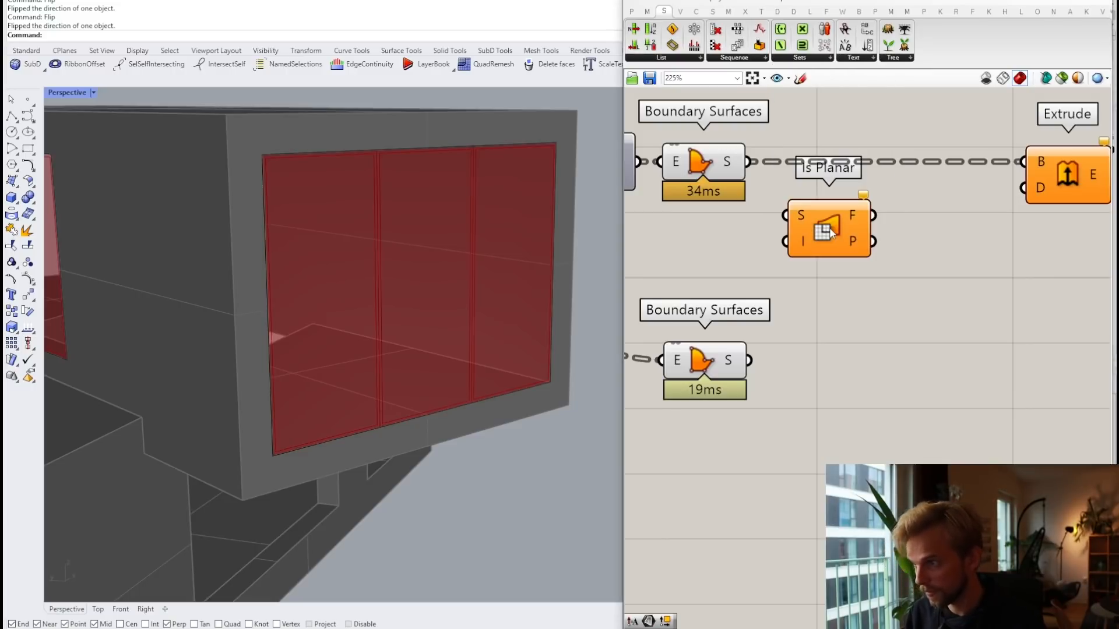
{"action": "left_click_drag", "start_coordinate": [750, 169], "coordinate": [801, 247]}
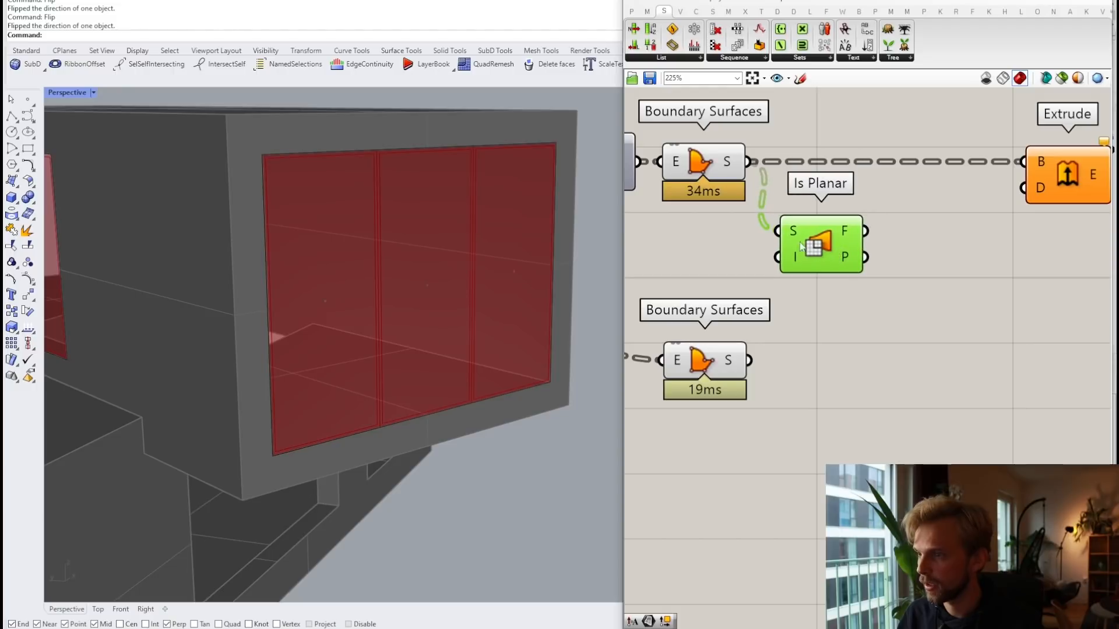
Step: Add an Amplitude component and wire Is Planar's P planes into its V input
{"action": "mouse_move", "coordinate": [849, 270]}
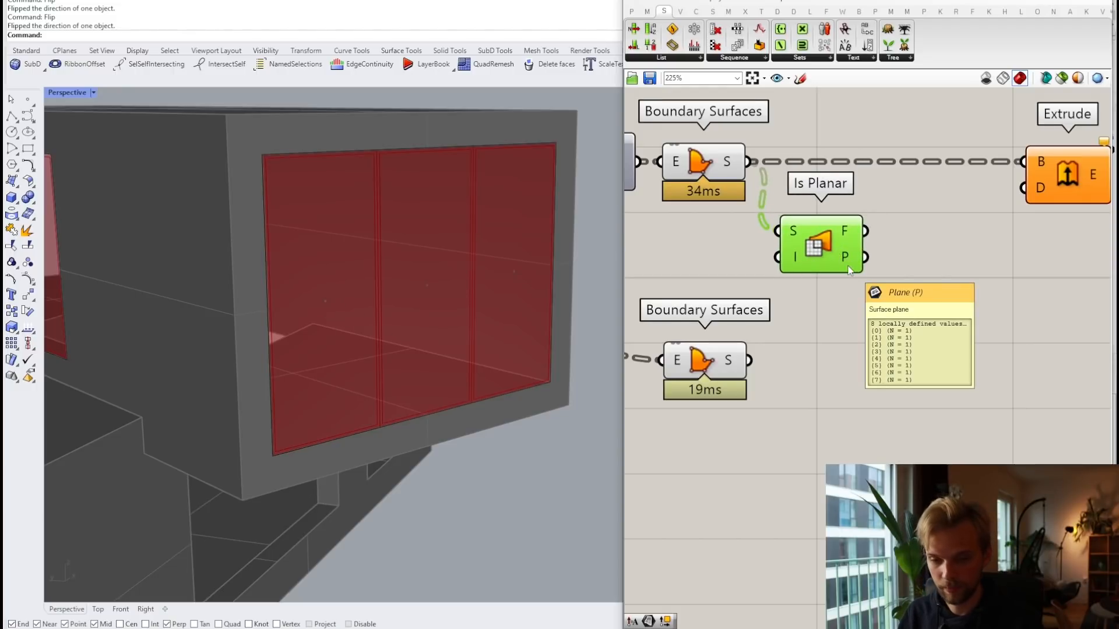
{"action": "right_click_drag", "start_coordinate": [946, 273], "coordinate": [830, 267]}
{"action": "left_click_drag", "start_coordinate": [960, 179], "coordinate": [1016, 171]}
{"action": "double_click", "coordinate": [850, 249]}
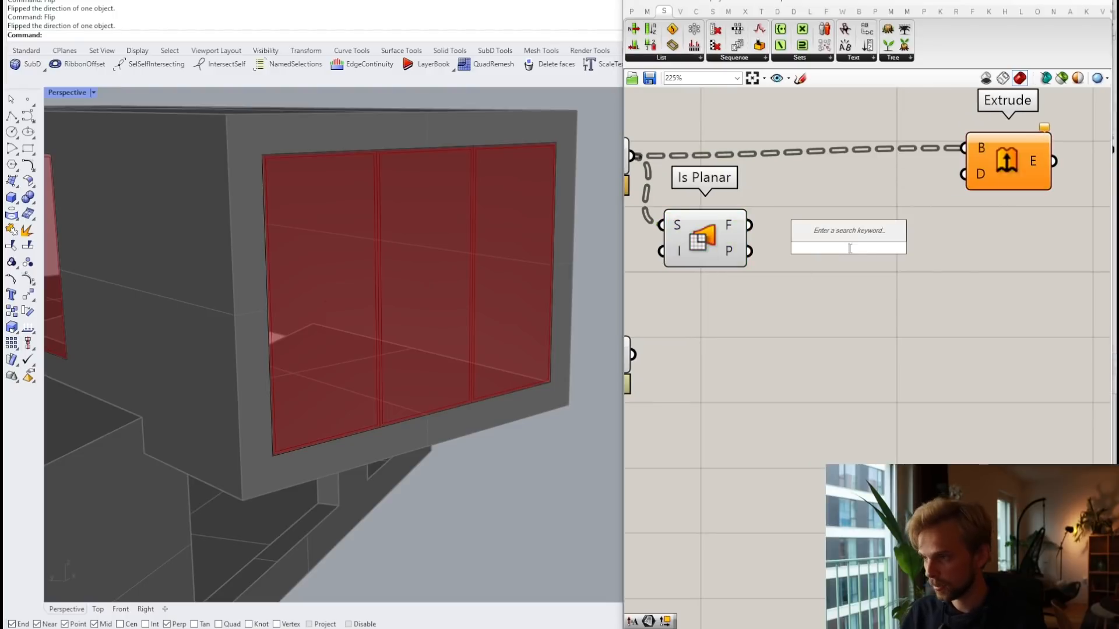
{"action": "type", "text": "amplitude"}
{"action": "key", "text": "Return"}
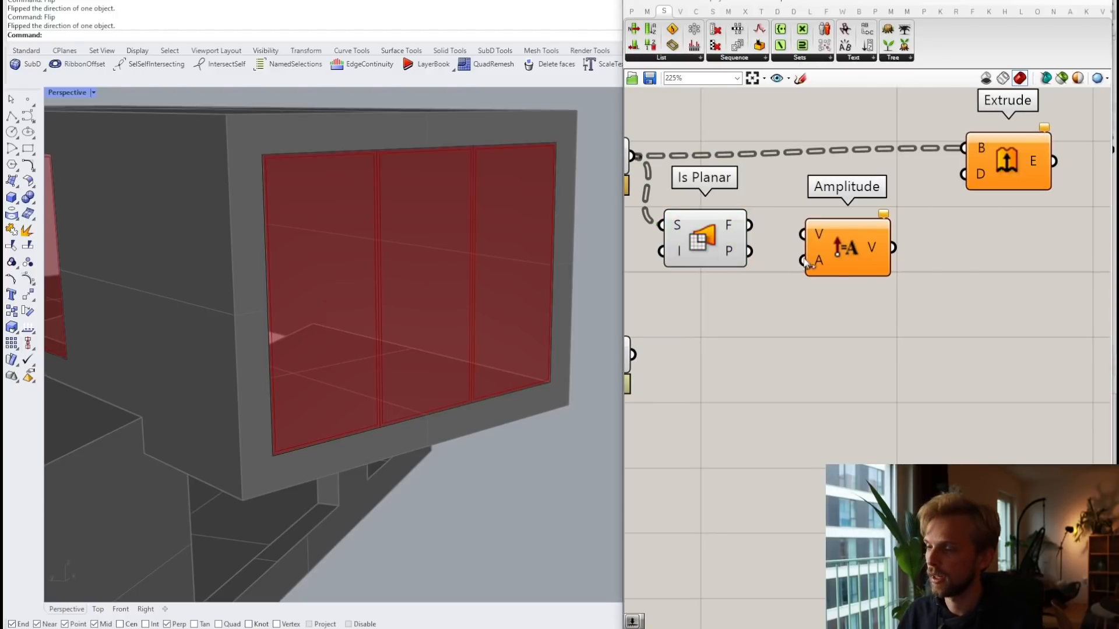
{"action": "left_click_drag", "start_coordinate": [757, 256], "coordinate": [866, 268]}
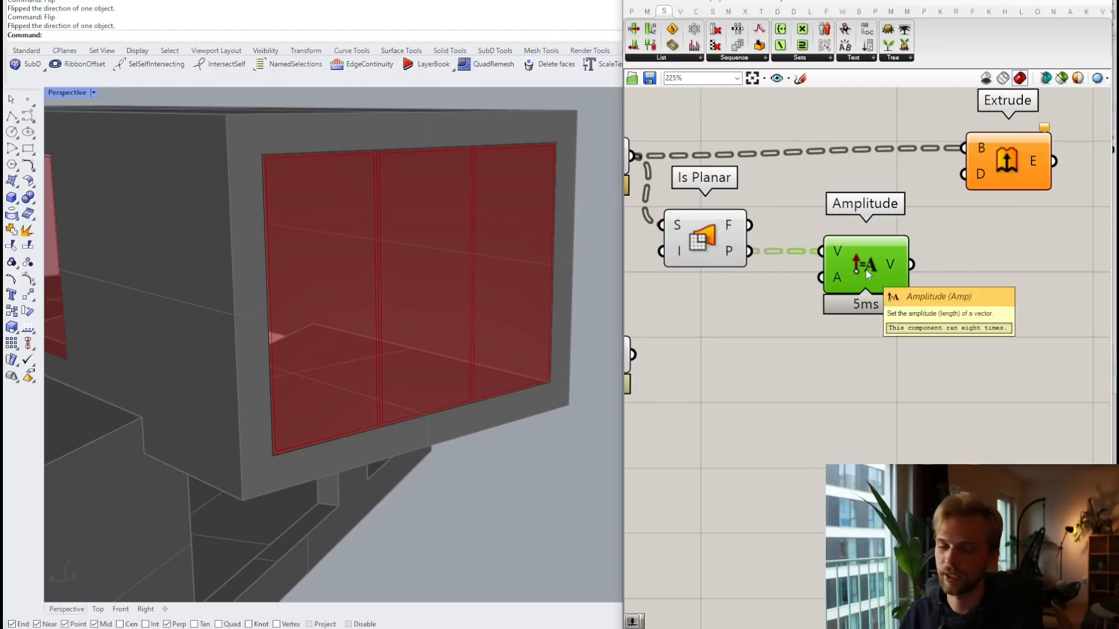
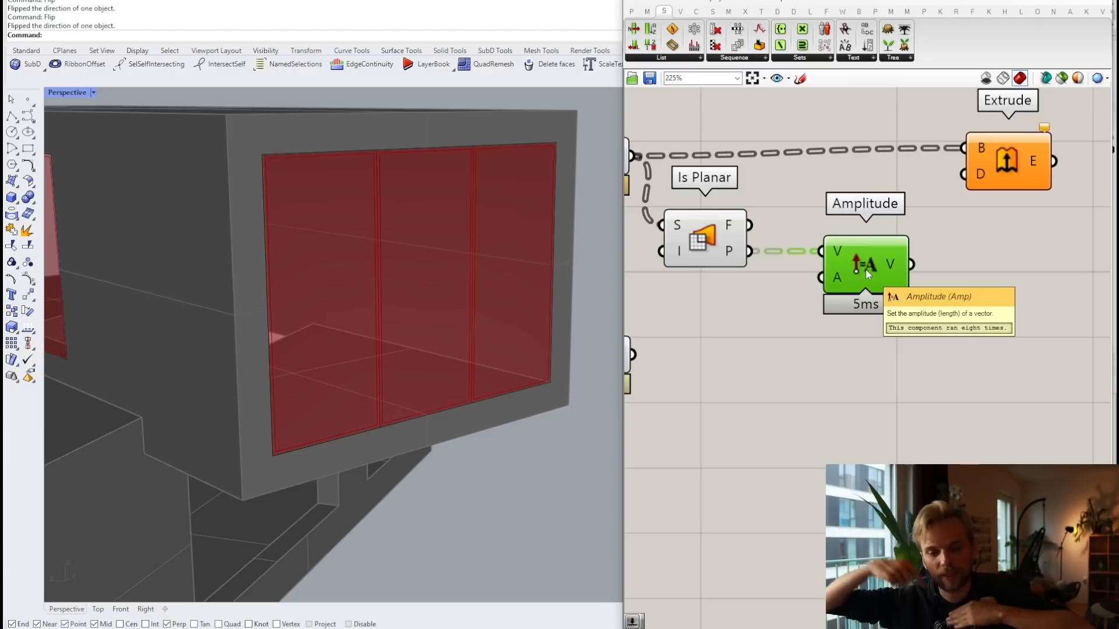
Step: Move Is Planar closer to Amplitude and reposition the Boundary Surfaces component
{"action": "right_click_drag", "start_coordinate": [659, 221], "coordinate": [725, 231]}
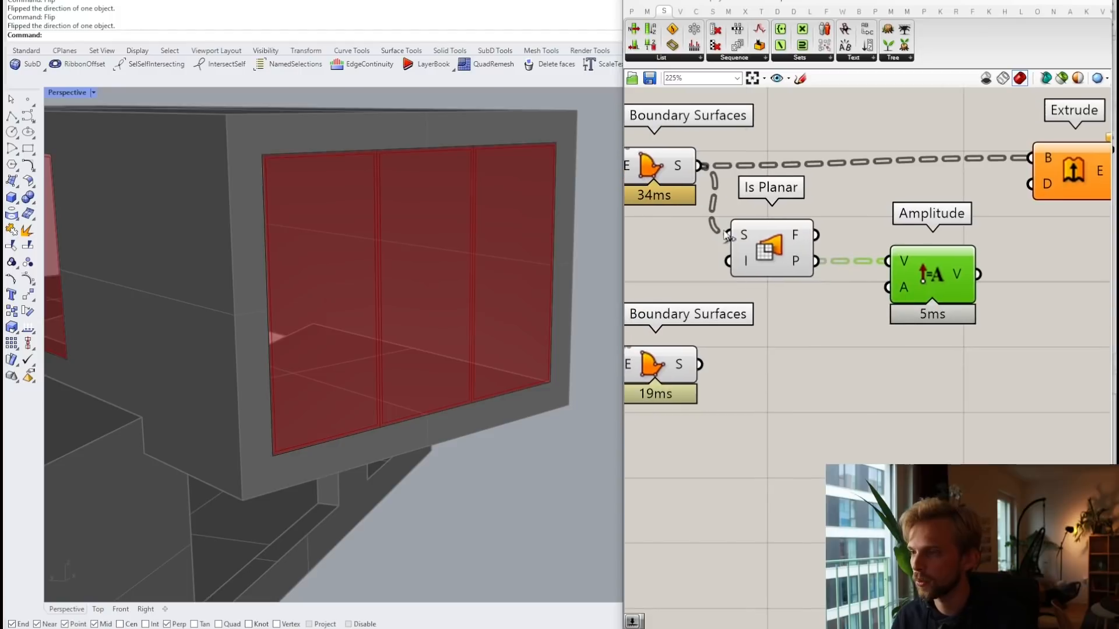
{"action": "left_click_drag", "start_coordinate": [759, 246], "coordinate": [794, 242]}
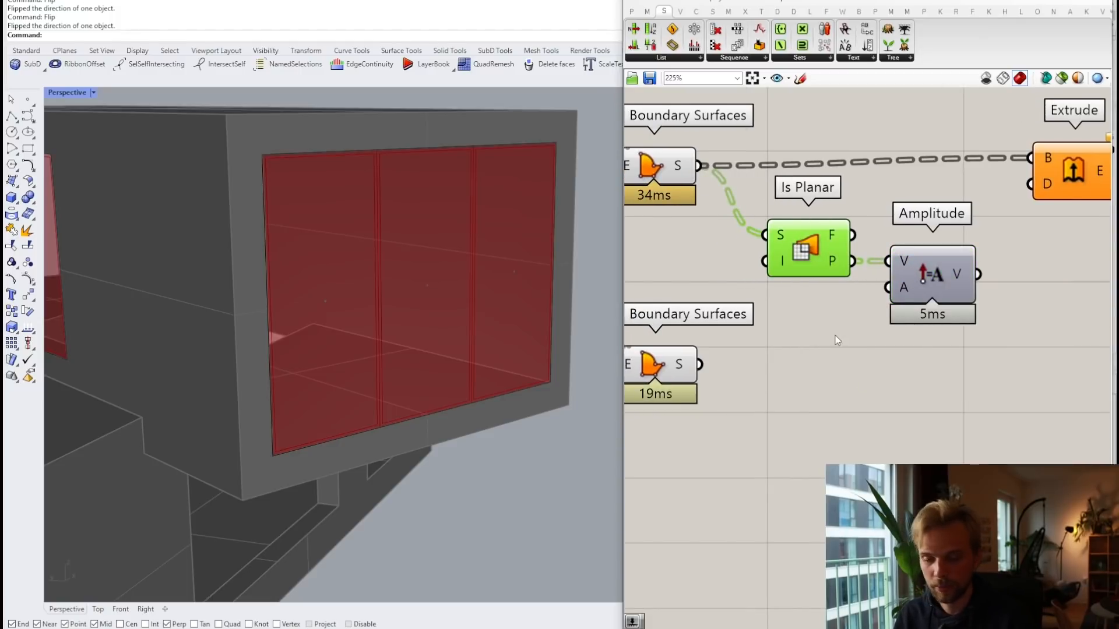
{"action": "right_click_drag", "start_coordinate": [658, 367], "coordinate": [672, 316]}
{"action": "left_click_drag", "start_coordinate": [670, 313], "coordinate": [683, 364]}
{"action": "left_click", "coordinate": [830, 292]}
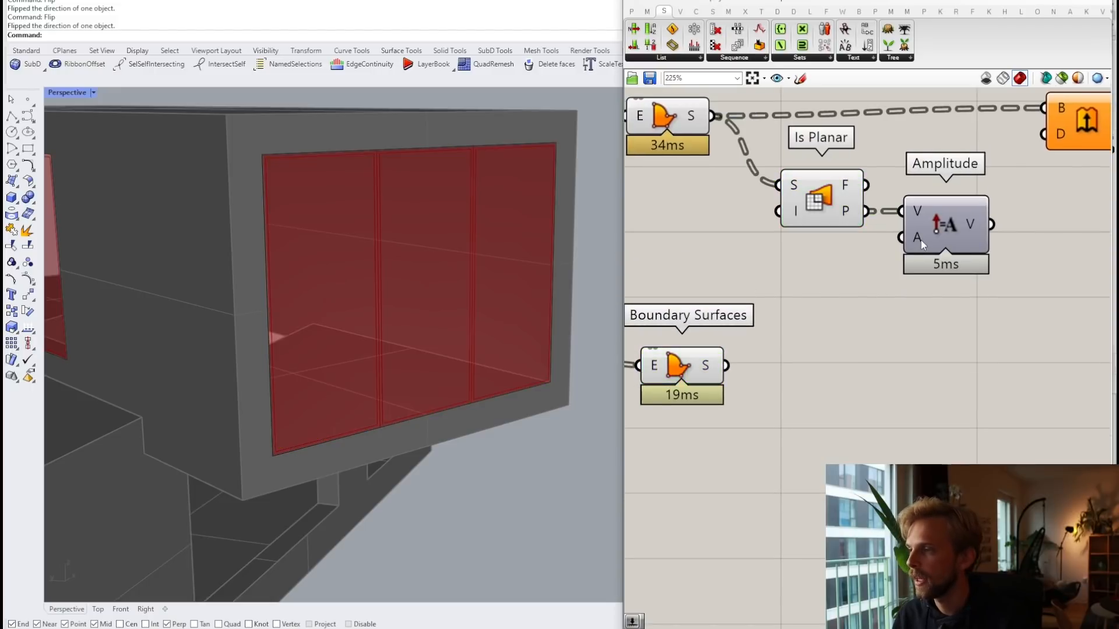
Step: Feed a 100 number slider into Amplitude's A, and the scaled vector into Extrude's direction
{"action": "double_click", "coordinate": [703, 276]}
{"action": "type", "text": "100"}
{"action": "key", "text": "Return"}
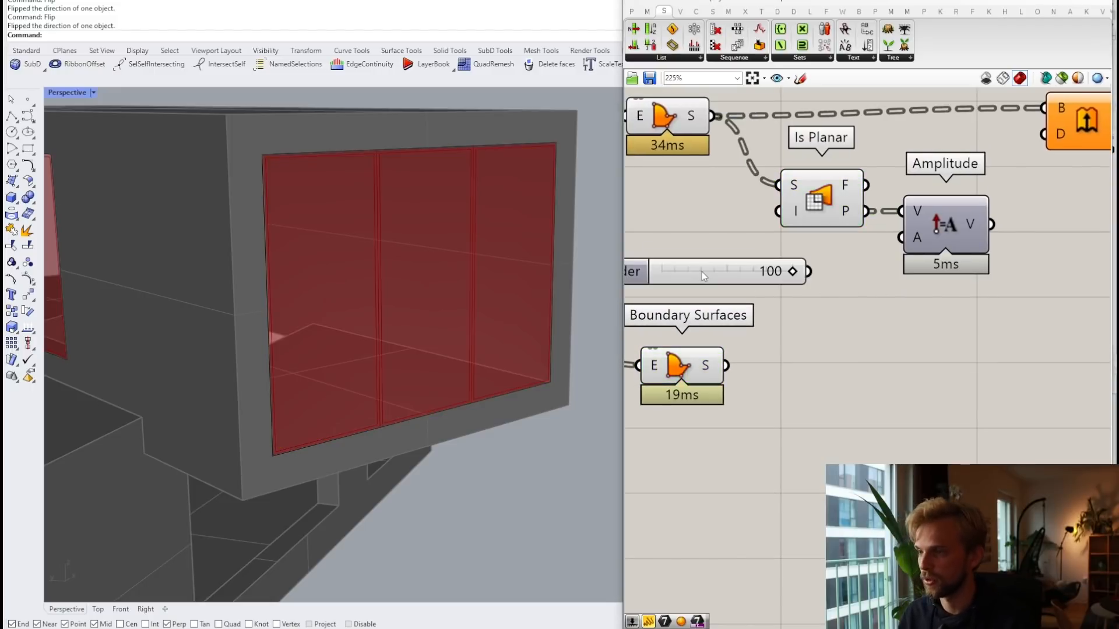
{"action": "left_click_drag", "start_coordinate": [816, 270], "coordinate": [901, 238]}
{"action": "right_click_drag", "start_coordinate": [963, 240], "coordinate": [882, 298]}
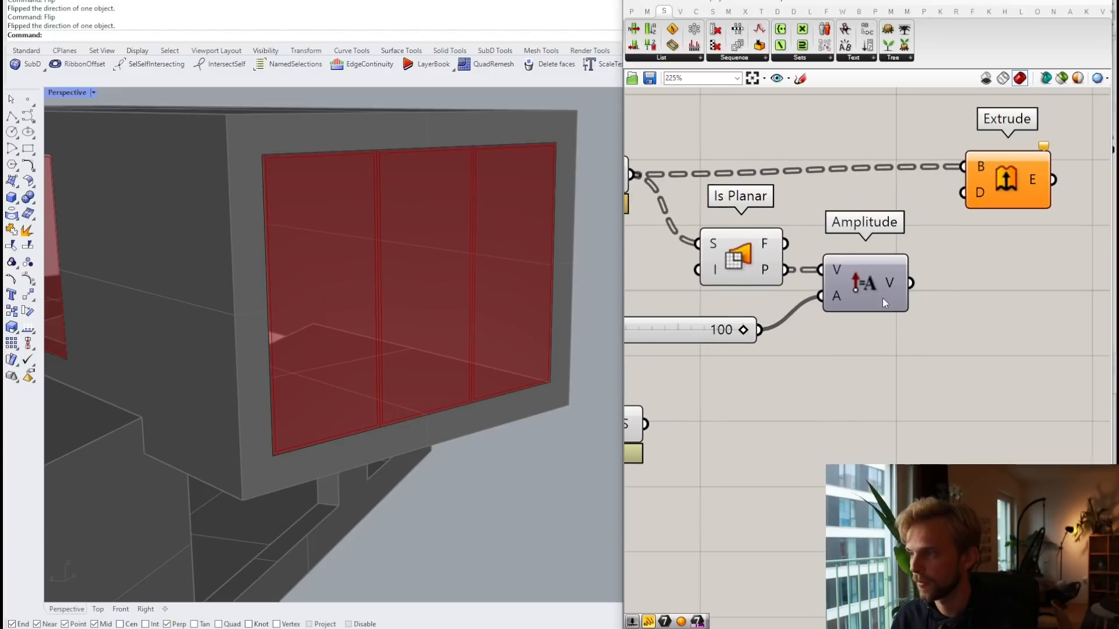
{"action": "left_click_drag", "start_coordinate": [910, 283], "coordinate": [981, 197]}
{"action": "right_click_drag", "start_coordinate": [282, 317], "coordinate": [349, 287]}
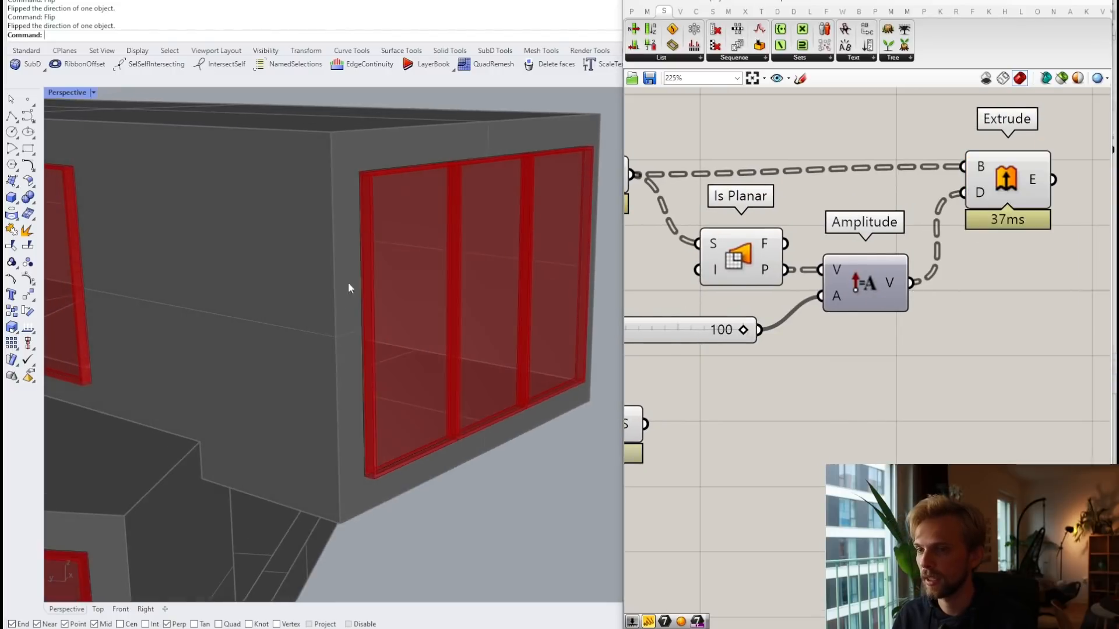
{"action": "scroll", "coordinate": [371, 174], "scroll_direction": "up", "scroll_amount": 6}
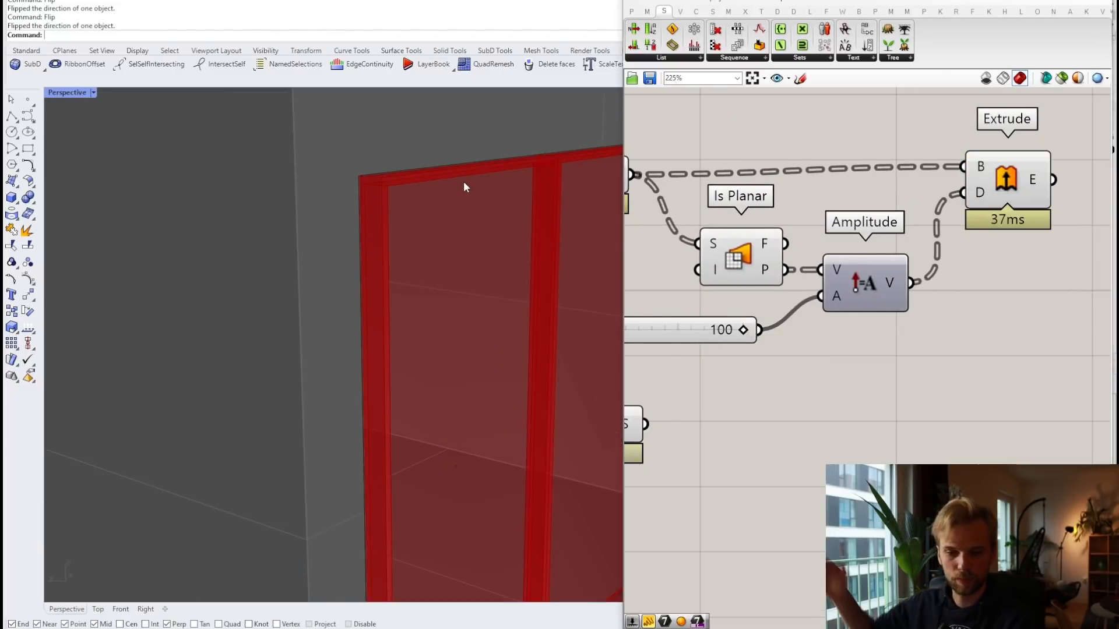
{"action": "scroll", "coordinate": [896, 226], "scroll_direction": "down", "scroll_amount": 2}
{"action": "right_click_drag", "start_coordinate": [897, 227], "coordinate": [996, 246]}
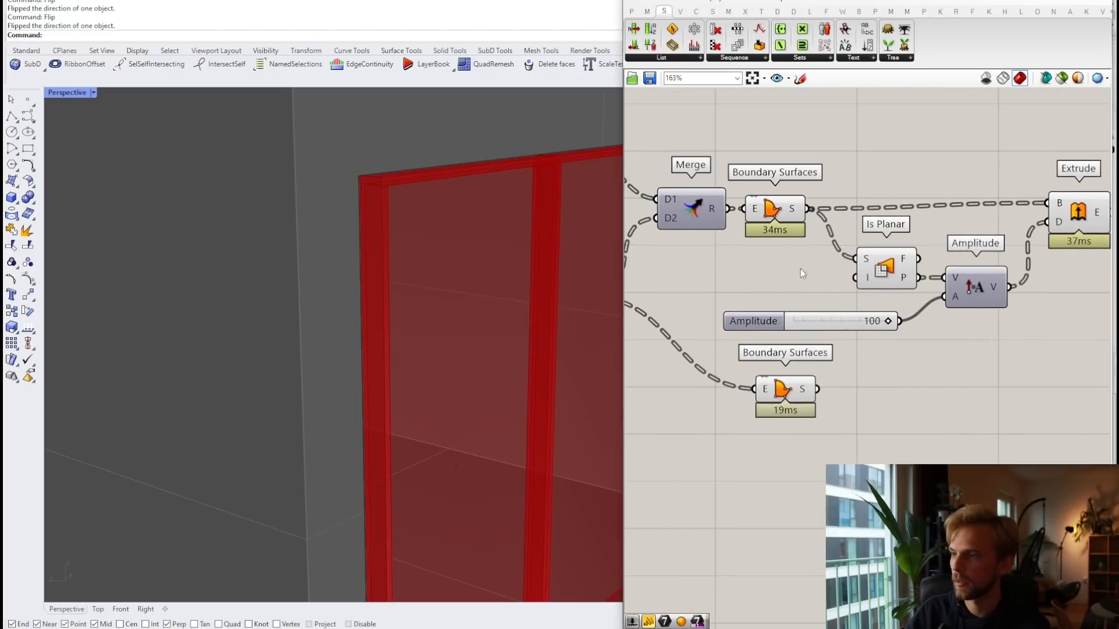
{"action": "scroll", "coordinate": [803, 267], "scroll_direction": "up", "scroll_amount": 1}
{"action": "left_click_drag", "start_coordinate": [870, 330], "coordinate": [886, 310]}
Step: Turn off the upper Boundary Surfaces preview so only the thickened panels show
{"action": "left_click_drag", "start_coordinate": [801, 250], "coordinate": [734, 143]}
{"action": "middle_click", "coordinate": [733, 142]}
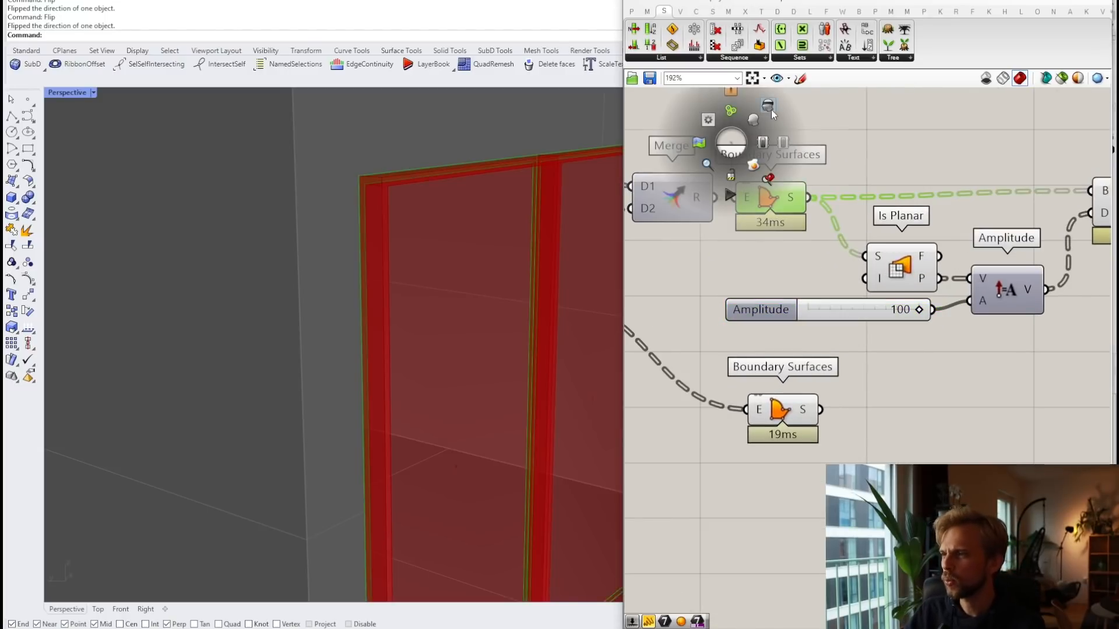
{"action": "left_click", "coordinate": [770, 107]}
{"action": "left_click", "coordinate": [835, 119]}
{"action": "scroll", "coordinate": [363, 193], "scroll_direction": "up", "scroll_amount": 4}
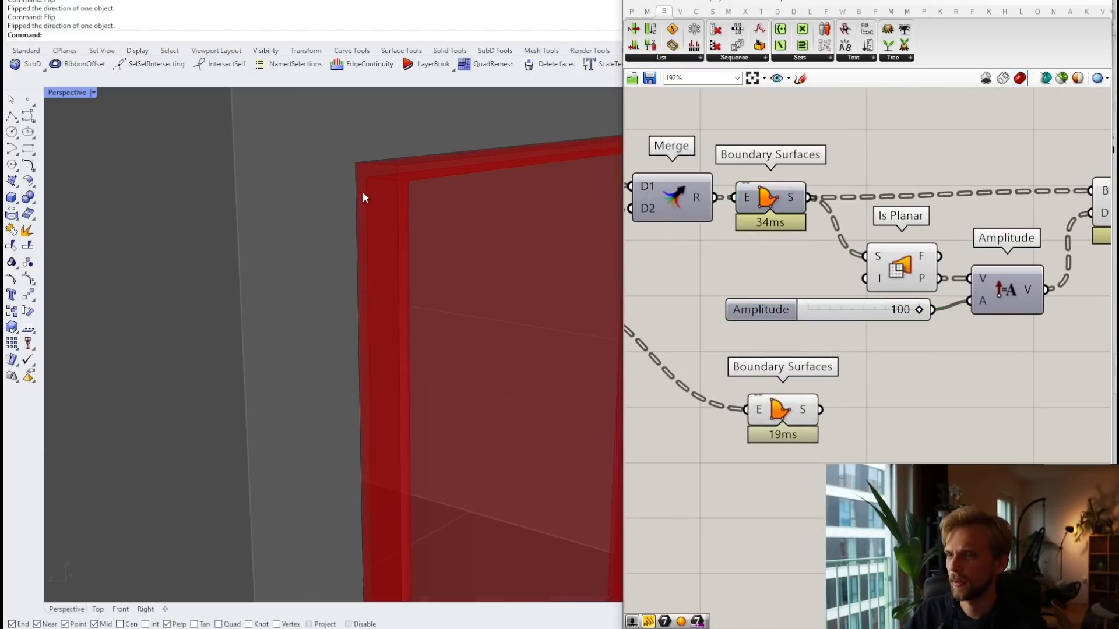
{"action": "left_click", "coordinate": [366, 159]}
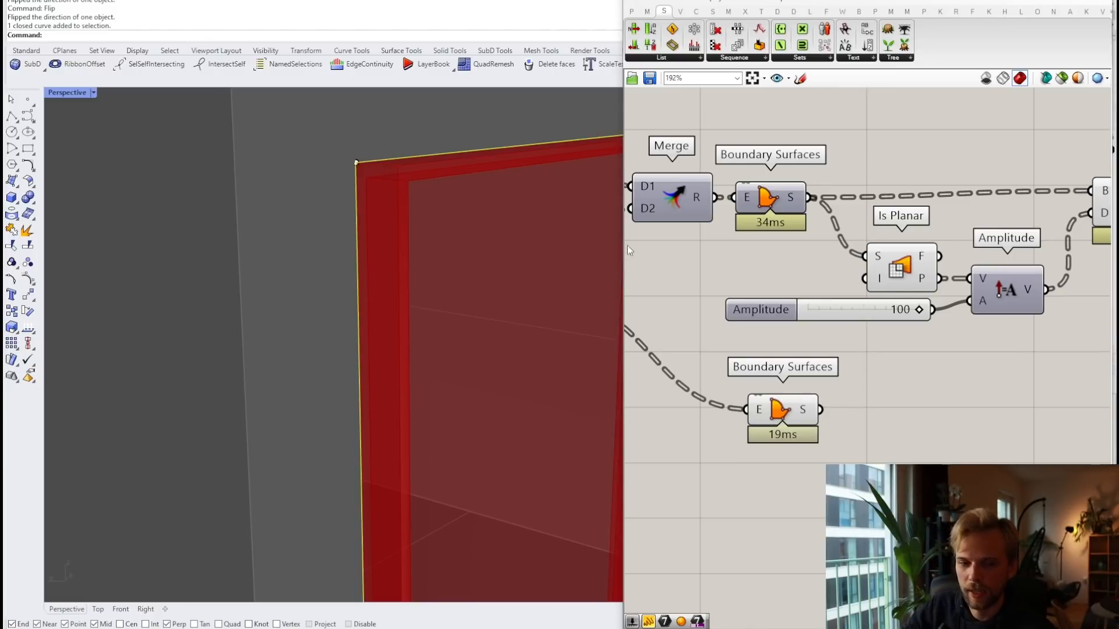
{"action": "scroll", "coordinate": [628, 246], "scroll_direction": "down", "scroll_amount": 5}
Step: Add a Move component and feed the extruded panes into it
{"action": "scroll", "coordinate": [934, 285], "scroll_direction": "up", "scroll_amount": 2}
{"action": "double_click", "coordinate": [935, 285]}
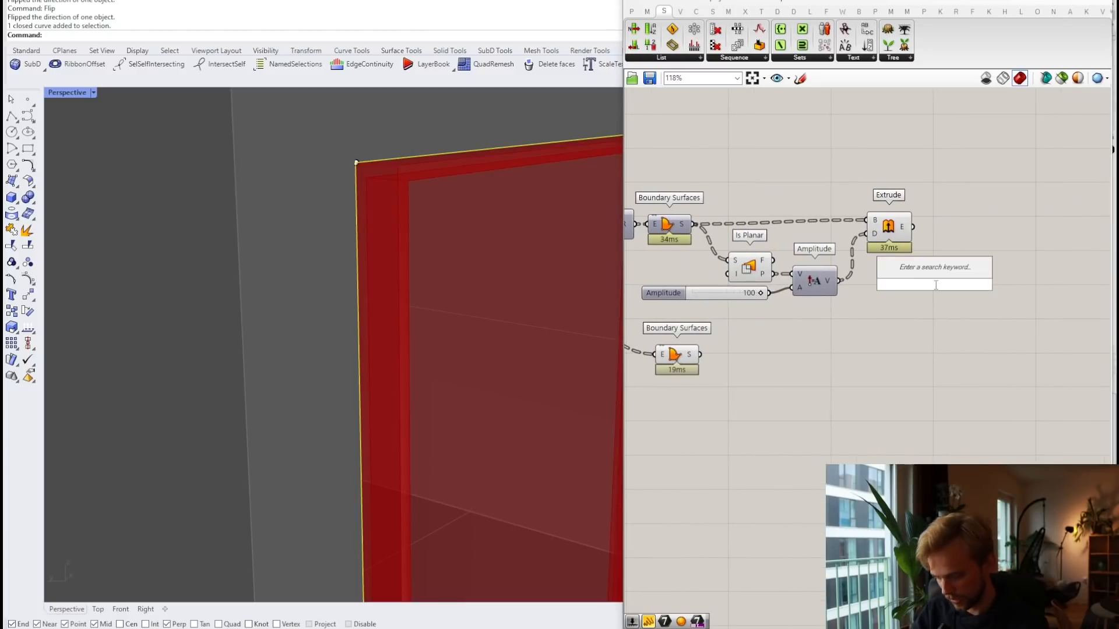
{"action": "type", "text": "move"}
{"action": "key", "text": "Return"}
{"action": "scroll", "coordinate": [922, 264], "scroll_direction": "up", "scroll_amount": 1}
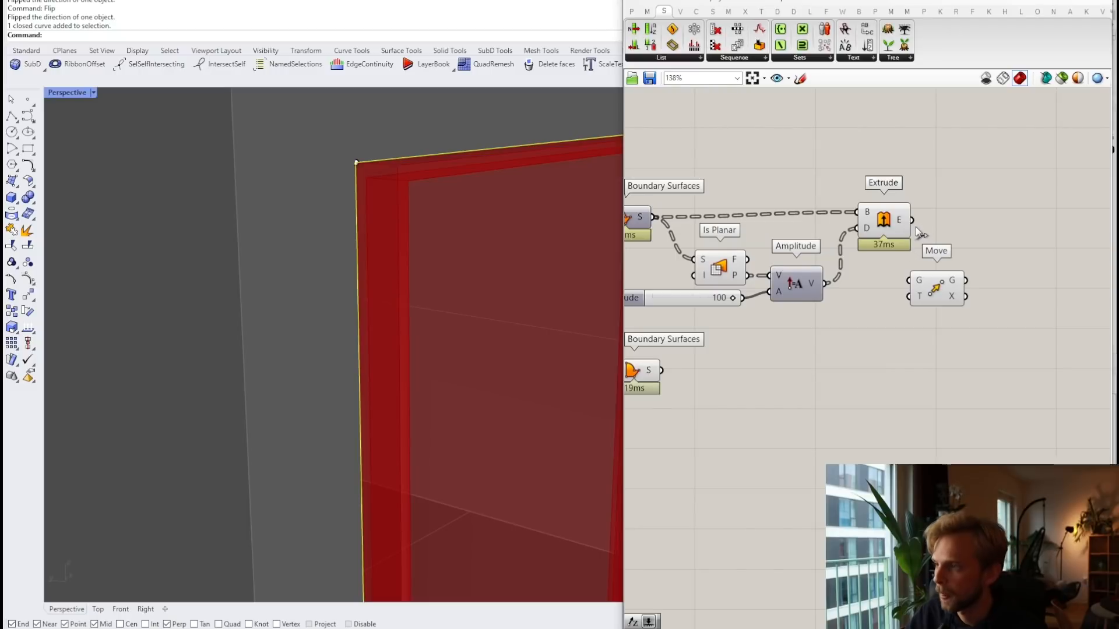
{"action": "left_click_drag", "start_coordinate": [913, 221], "coordinate": [986, 268]}
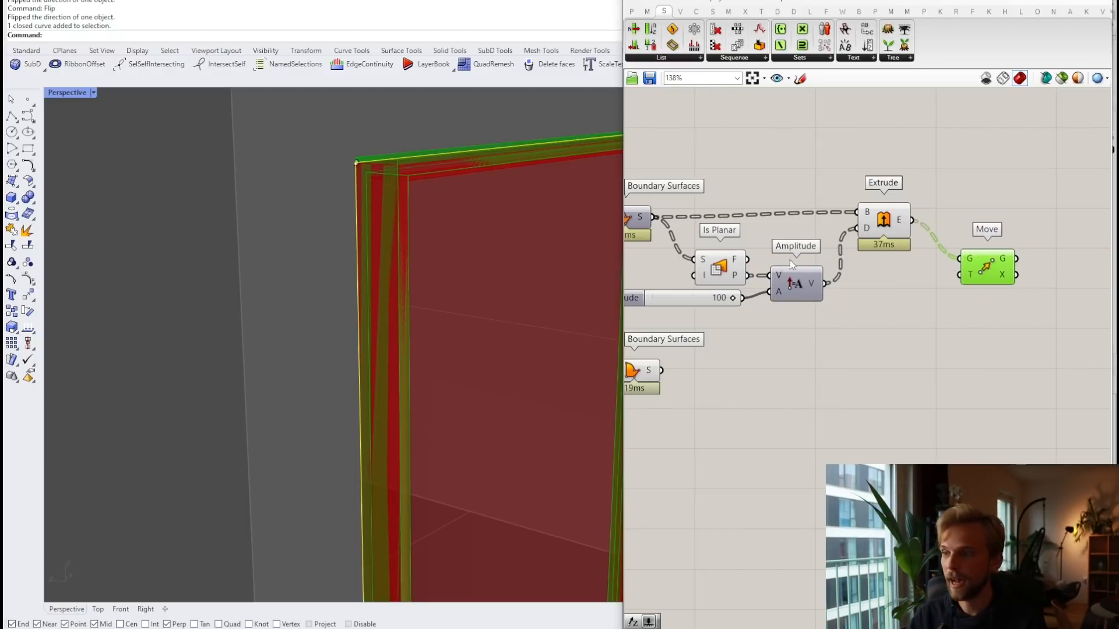
Step: Make room beside Amplitude and place a Division component after it
{"action": "right_click_drag", "start_coordinate": [699, 320], "coordinate": [761, 296]}
{"action": "left_click", "coordinate": [861, 278]}
{"action": "left_click_drag", "start_coordinate": [861, 278], "coordinate": [867, 271]}
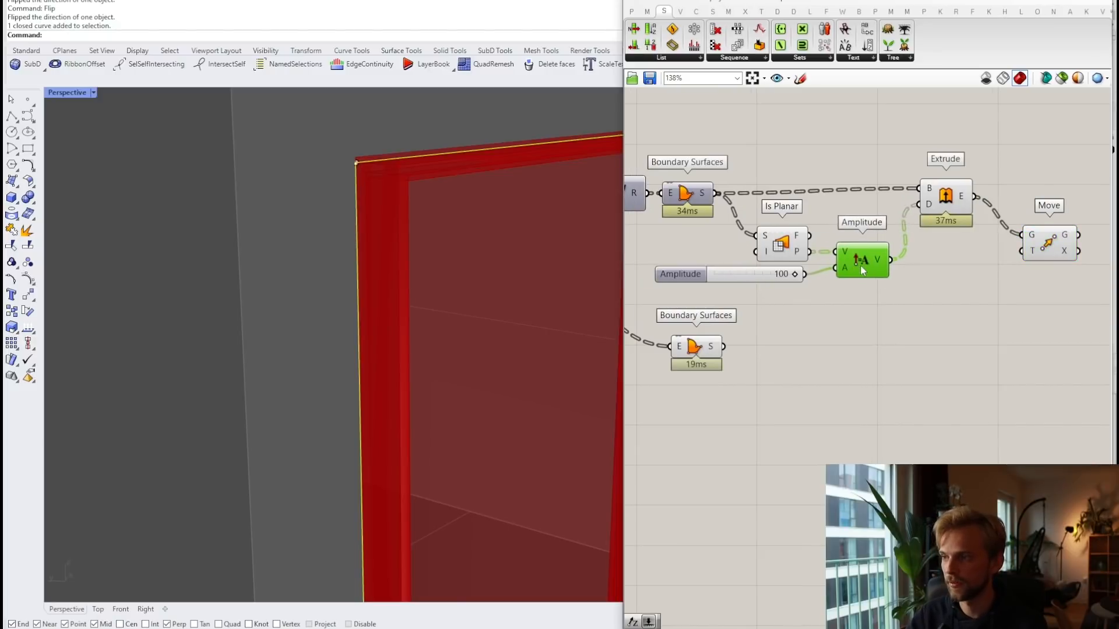
{"action": "double_click", "coordinate": [957, 283]}
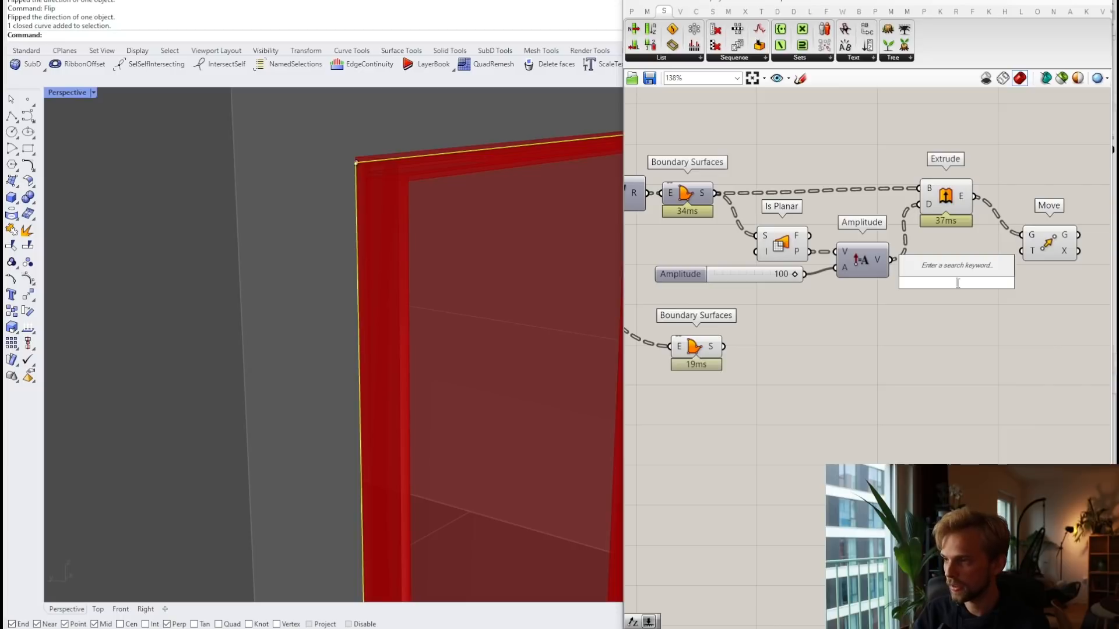
{"action": "type", "text": "/"}
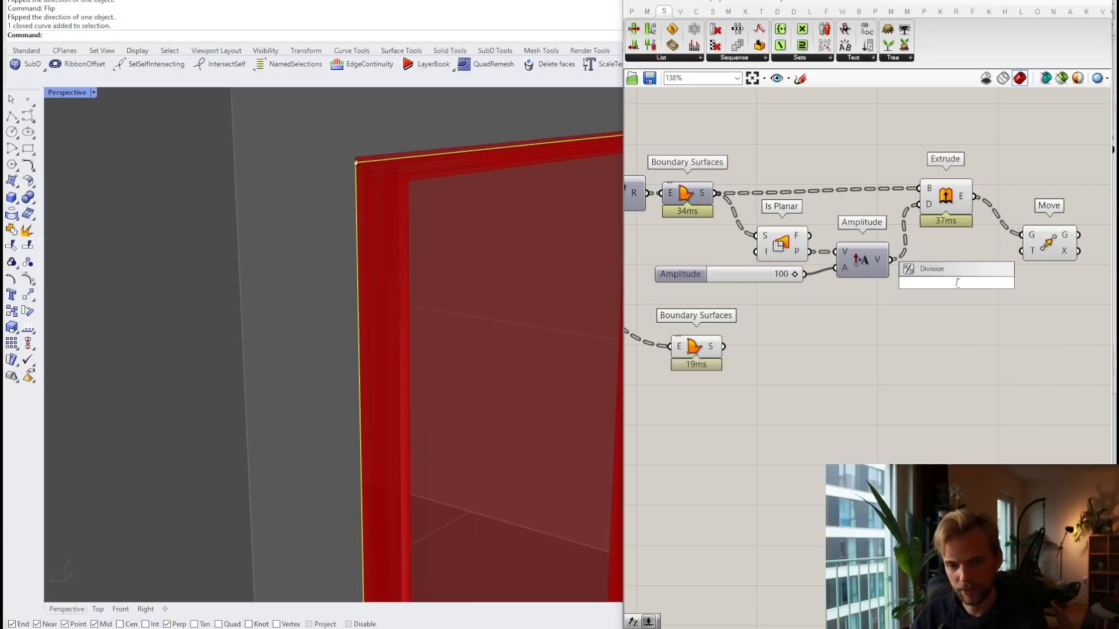
{"action": "key", "text": "Return"}
{"action": "scroll", "coordinate": [950, 289], "scroll_direction": "up", "scroll_amount": 2}
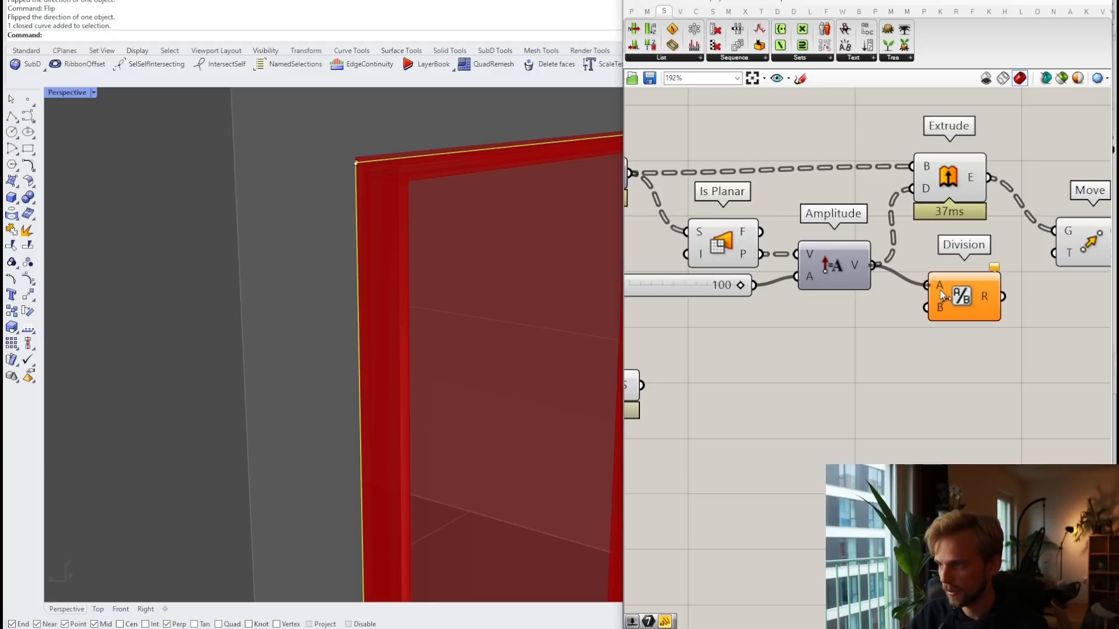
{"action": "left_click_drag", "start_coordinate": [941, 295], "coordinate": [960, 274]}
Step: Create a -2 panel and divide the extrusion vector by it for the Move
{"action": "double_click", "coordinate": [914, 332]}
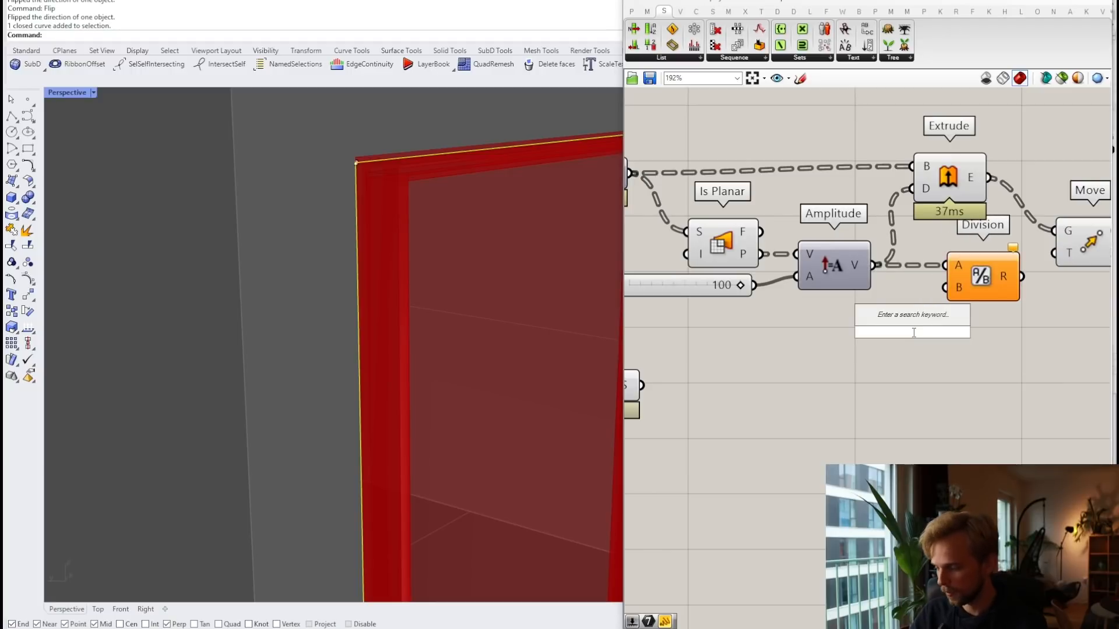
{"action": "type", "text": "-"}
{"action": "key", "text": "BackSpace"}
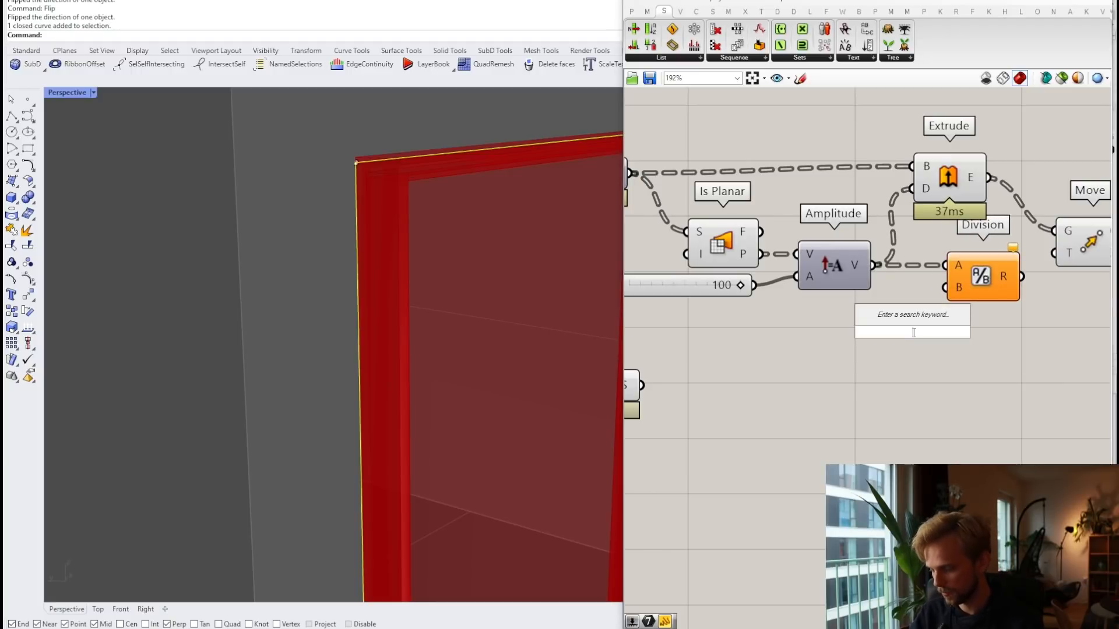
{"action": "type", "text": "//2"}
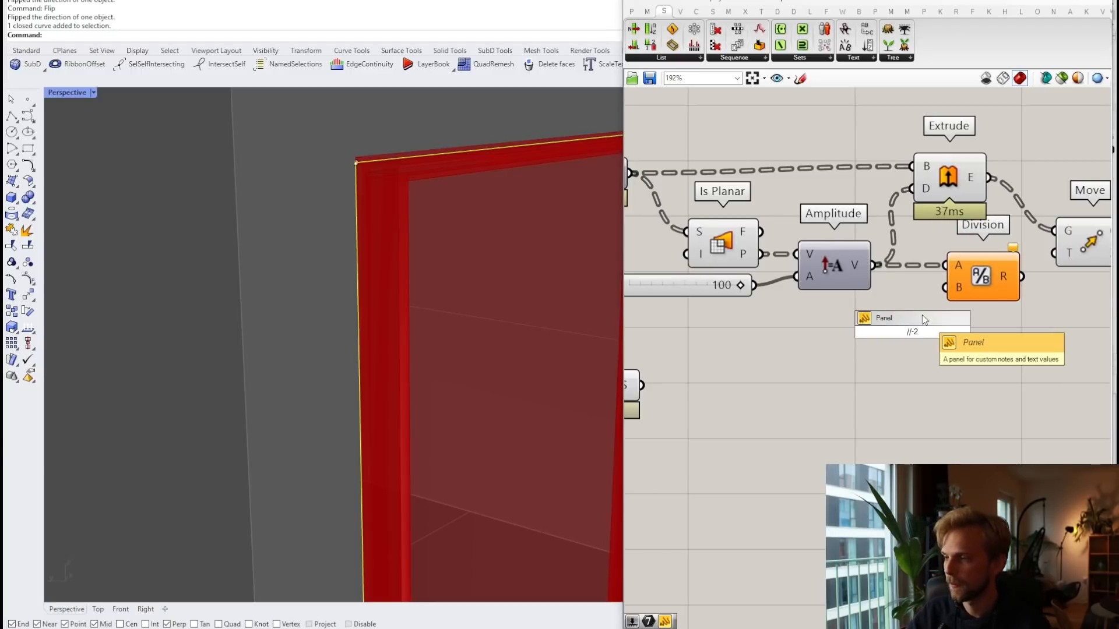
{"action": "key", "text": "Return"}
{"action": "left_click_drag", "start_coordinate": [935, 332], "coordinate": [907, 295]}
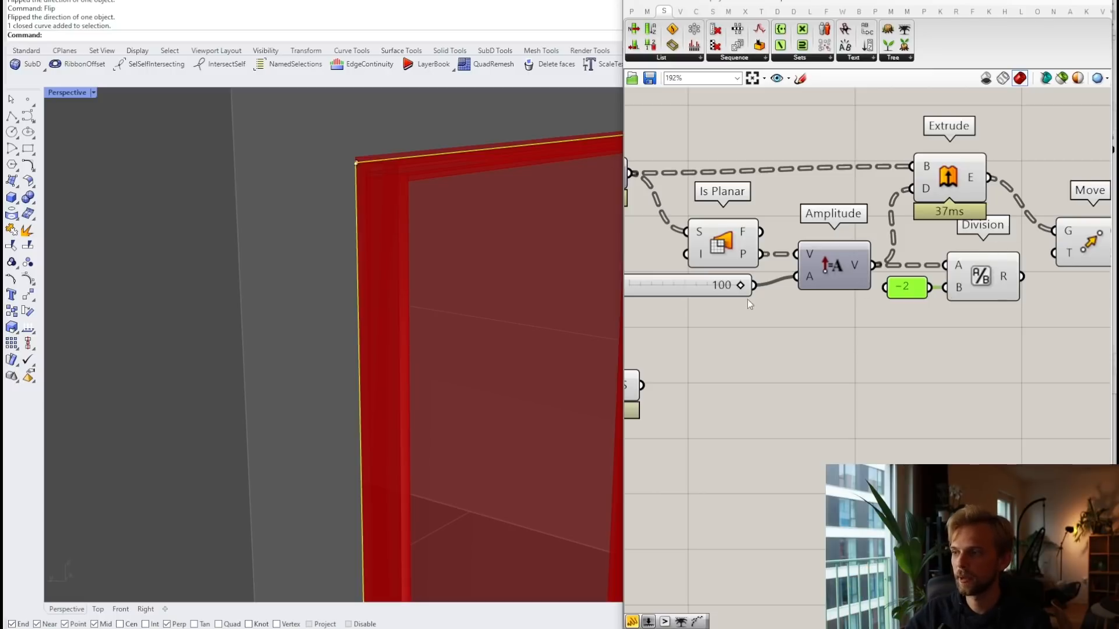
{"action": "right_click_drag", "start_coordinate": [912, 274], "coordinate": [828, 290]}
{"action": "right_click_drag", "start_coordinate": [748, 284], "coordinate": [816, 294]}
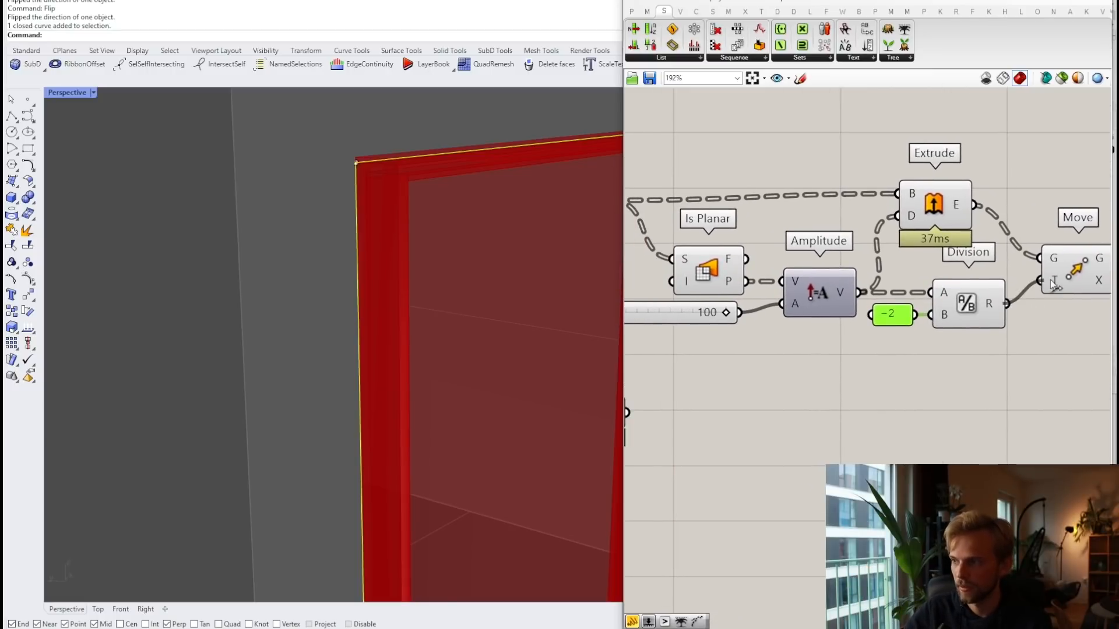
Step: Hide the preview of the six thickness components
{"action": "scroll", "coordinate": [919, 281], "scroll_direction": "down", "scroll_amount": 3}
{"action": "left_click_drag", "start_coordinate": [955, 354], "coordinate": [767, 181]}
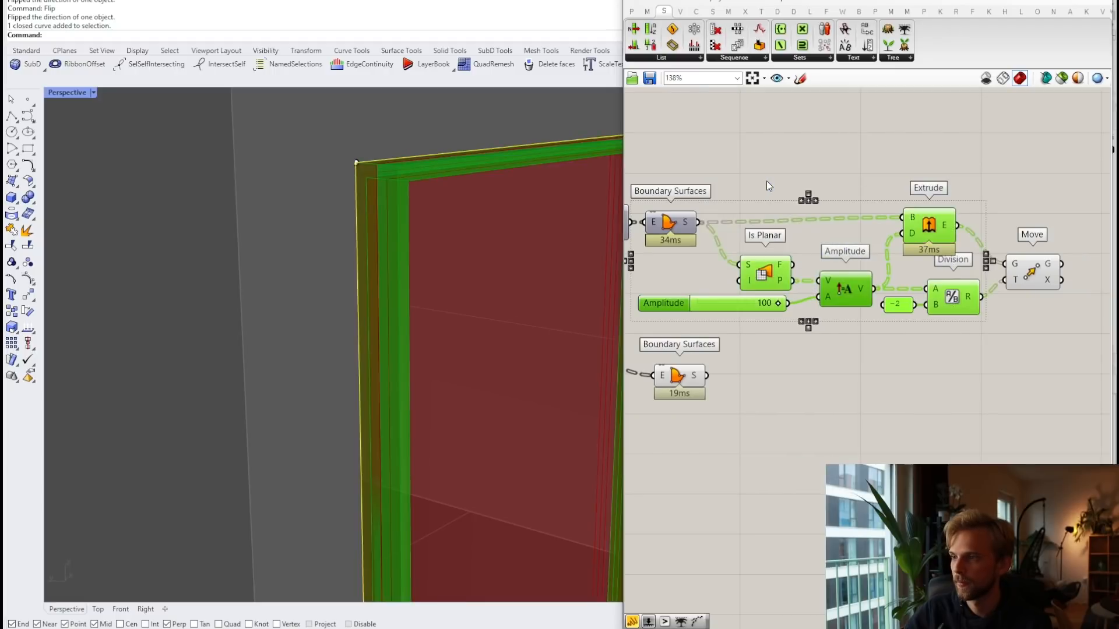
{"action": "middle_click", "coordinate": [767, 181]}
{"action": "left_click", "coordinate": [800, 142]}
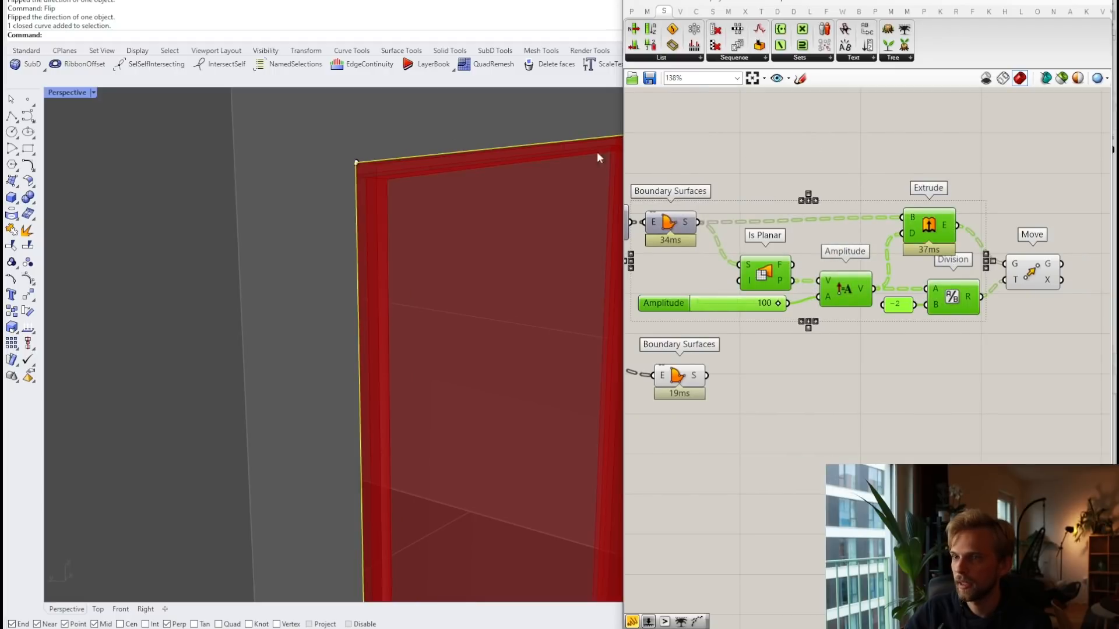
Step: Select the window's rectangle curve and orbit toward the red window frame
{"action": "left_click", "coordinate": [419, 155]}
{"action": "left_click", "coordinate": [481, 189]}
{"action": "scroll", "coordinate": [470, 194], "scroll_direction": "down", "scroll_amount": 5}
{"action": "key", "text": "Escape"}
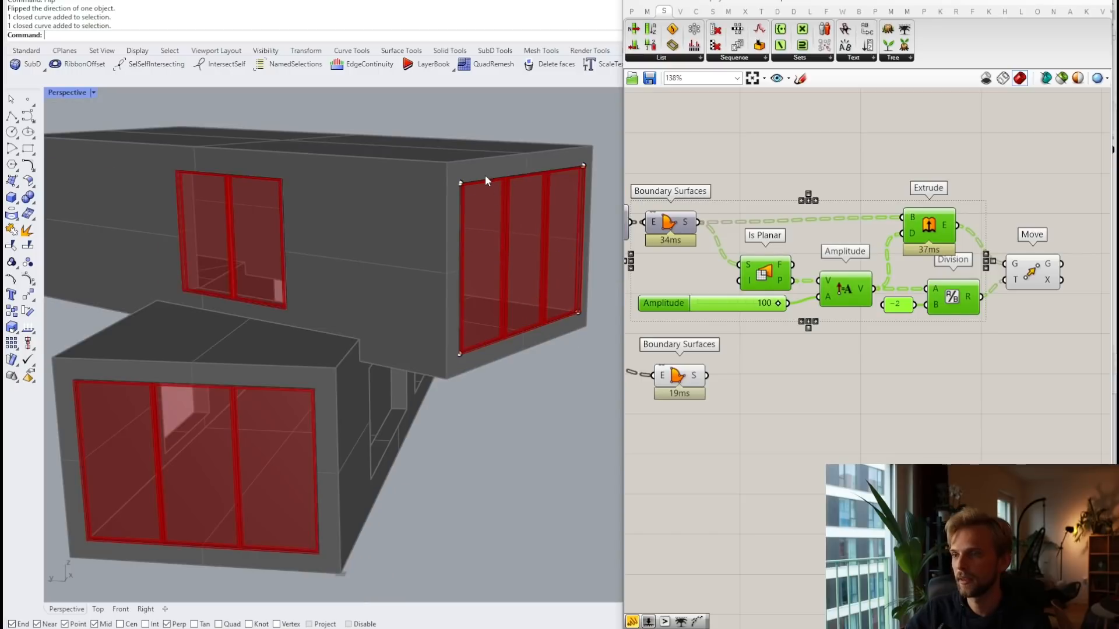
{"action": "left_click", "coordinate": [507, 176]}
{"action": "scroll", "coordinate": [507, 176], "scroll_direction": "down", "scroll_amount": 6}
{"action": "right_click_drag", "start_coordinate": [542, 219], "coordinate": [527, 237], "text": "shift"}
{"action": "left_click_drag", "start_coordinate": [442, 246], "coordinate": [539, 264]}
{"action": "key", "text": "Escape"}
{"action": "scroll", "coordinate": [563, 205], "scroll_direction": "up", "scroll_amount": 8}
{"action": "right_click_drag", "start_coordinate": [570, 350], "coordinate": [569, 199]}
{"action": "scroll", "coordinate": [345, 200], "scroll_direction": "up", "scroll_amount": 3}
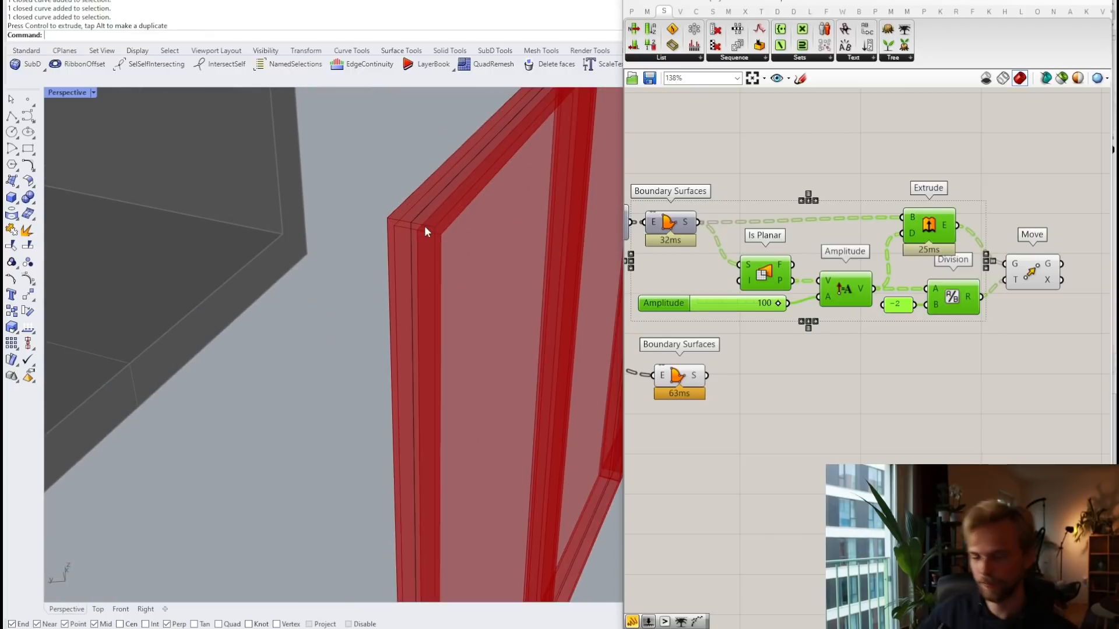
{"action": "scroll", "coordinate": [868, 324], "scroll_direction": "down", "scroll_amount": 1}
Step: Move the lower Boundary Surfaces aside and select the frame's Extrude, Is Planar and Amplitude
{"action": "left_click", "coordinate": [777, 359]}
{"action": "right_click_drag", "start_coordinate": [778, 359], "coordinate": [856, 291]}
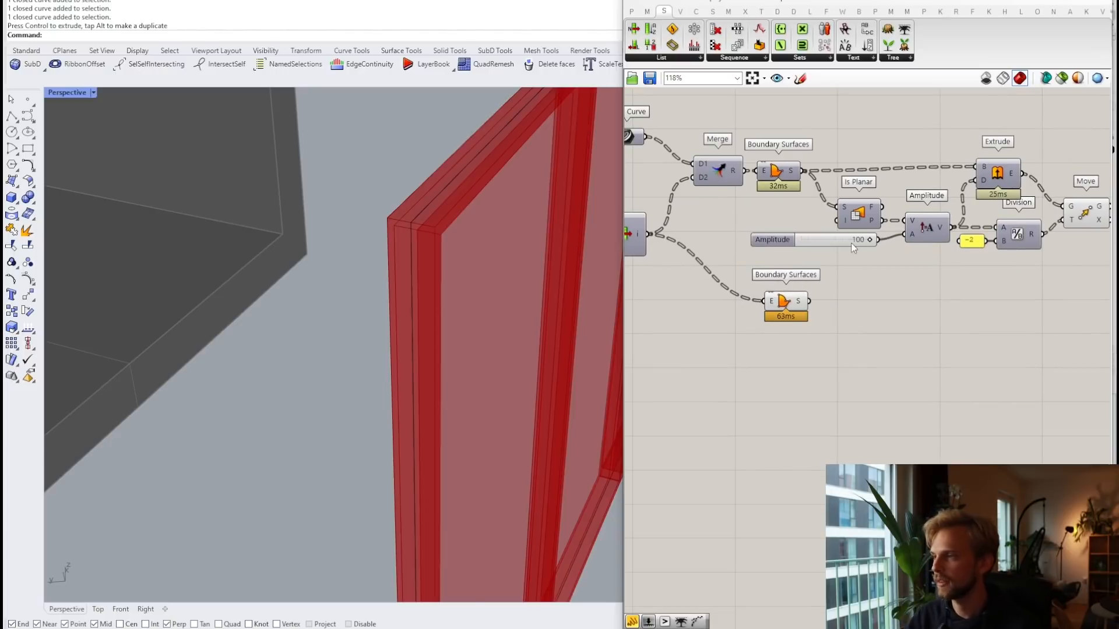
{"action": "left_click_drag", "start_coordinate": [782, 304], "coordinate": [781, 368]}
{"action": "left_click", "coordinate": [828, 297]}
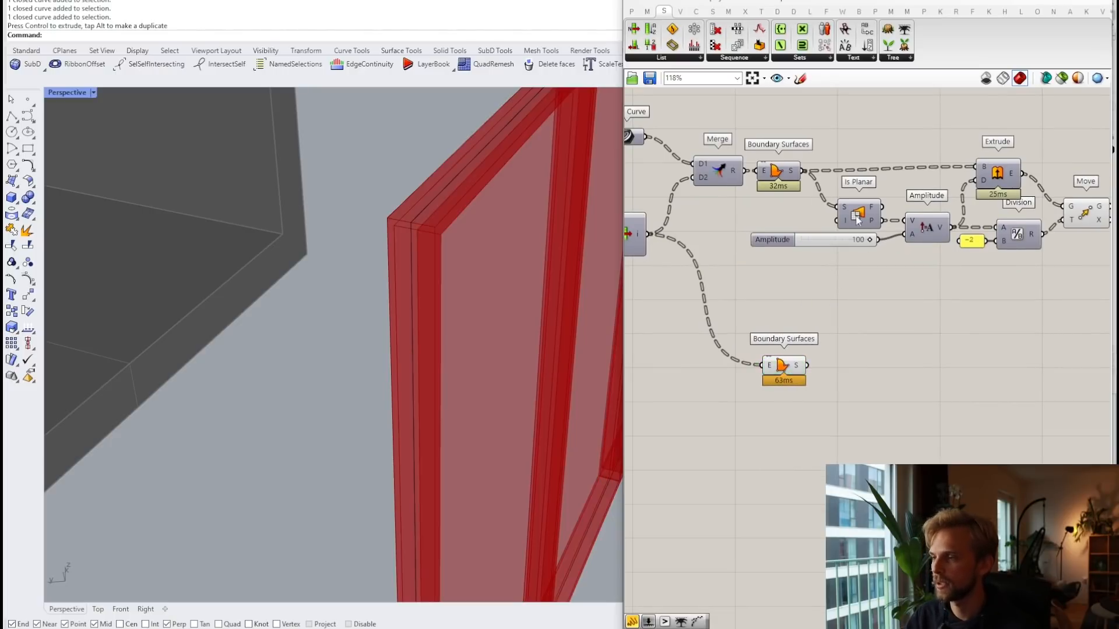
{"action": "left_click", "coordinate": [998, 173]}
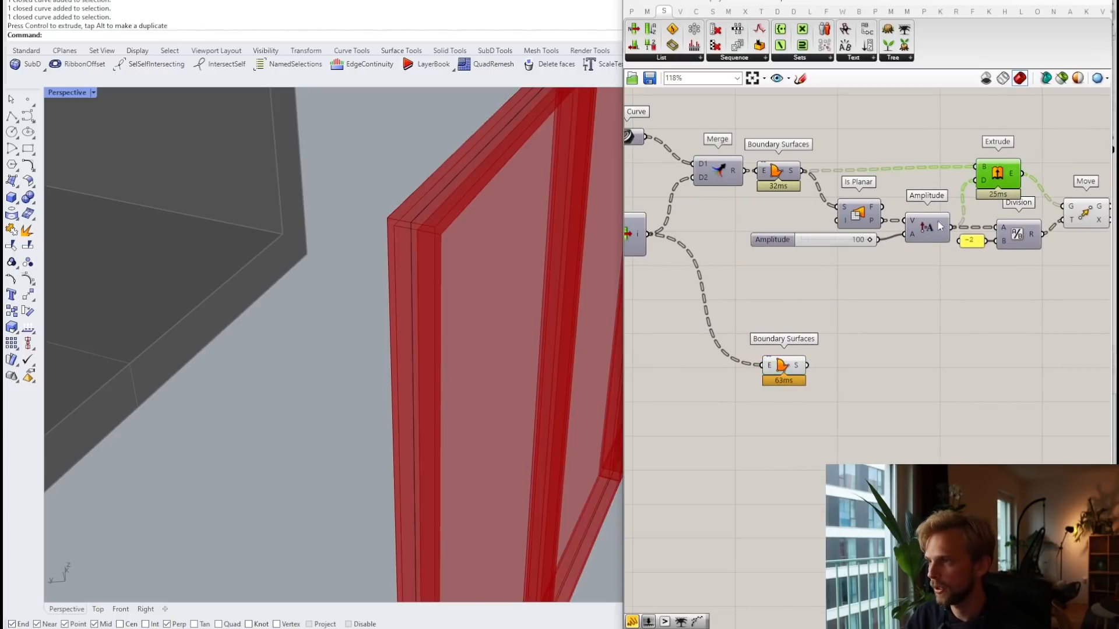
{"action": "left_click", "coordinate": [866, 222], "text": "shift"}
{"action": "left_click", "coordinate": [935, 227], "text": "shift"}
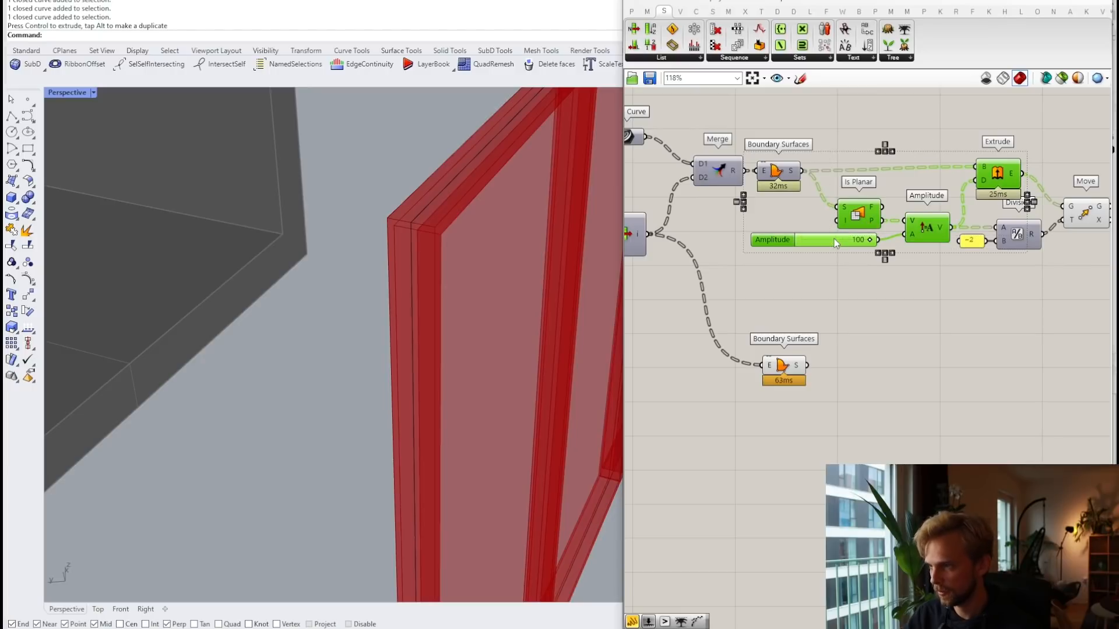
Step: Add an Extrude component fed by the glass boundary surface
{"action": "double_click", "coordinate": [886, 357]}
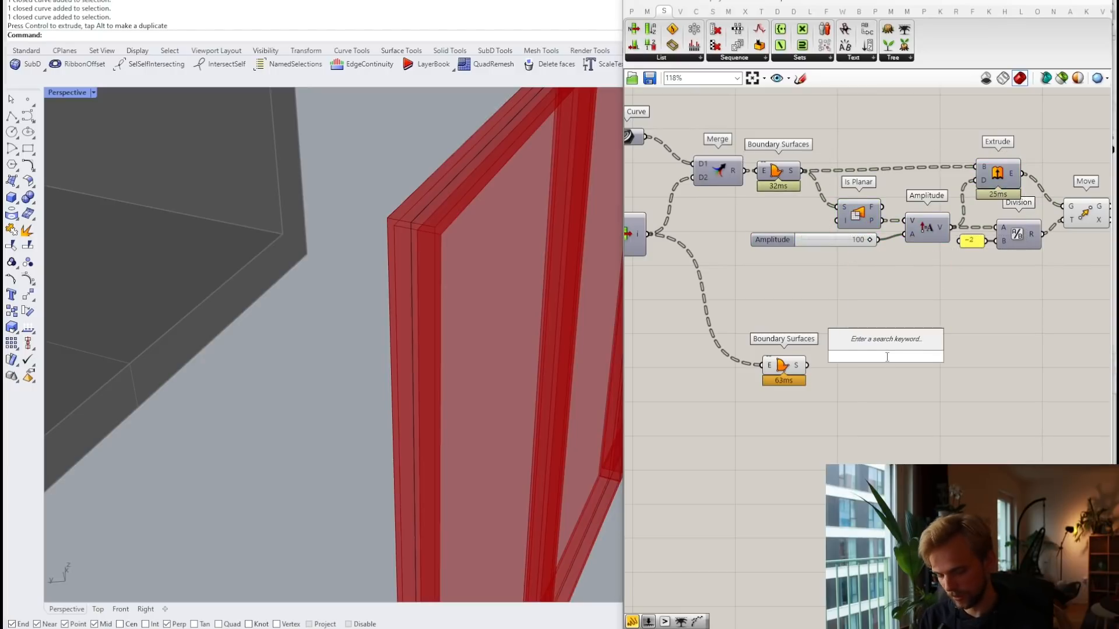
{"action": "type", "text": "extru"}
{"action": "key", "text": "Up"}
{"action": "key", "text": "Up"}
{"action": "key", "text": "Return"}
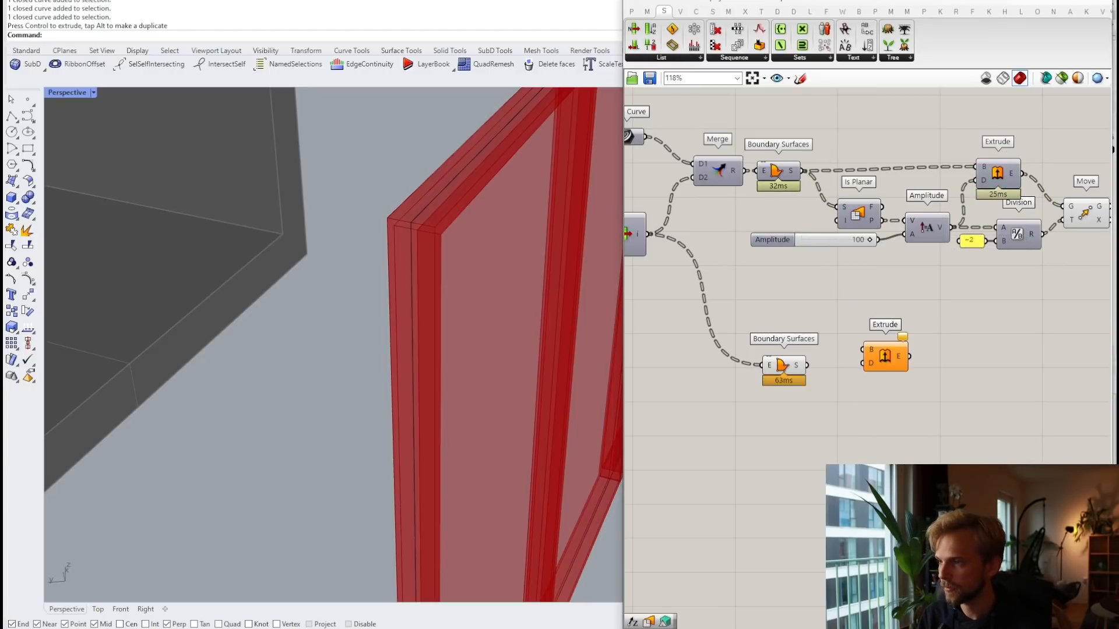
{"action": "left_click_drag", "start_coordinate": [807, 365], "coordinate": [863, 350]}
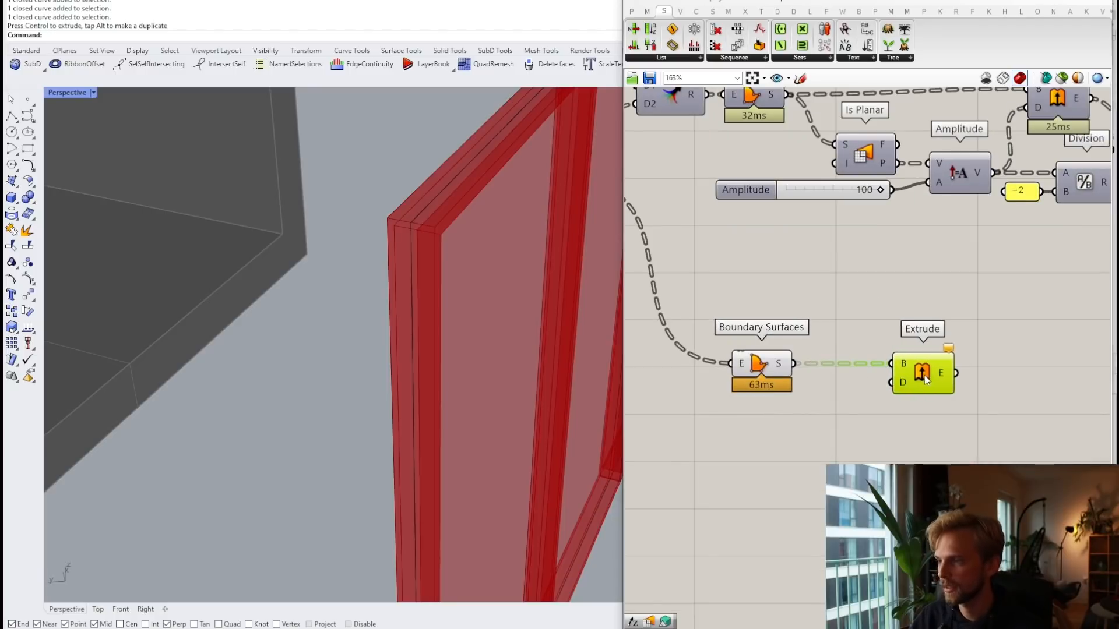
{"action": "scroll", "coordinate": [842, 370], "scroll_direction": "up", "scroll_amount": 3}
Step: Add an Is Planar component on the glass surface, discarding a stray Unit Z
{"action": "double_click", "coordinate": [843, 452]}
{"action": "type", "text": "unit z"}
{"action": "key", "text": "Return"}
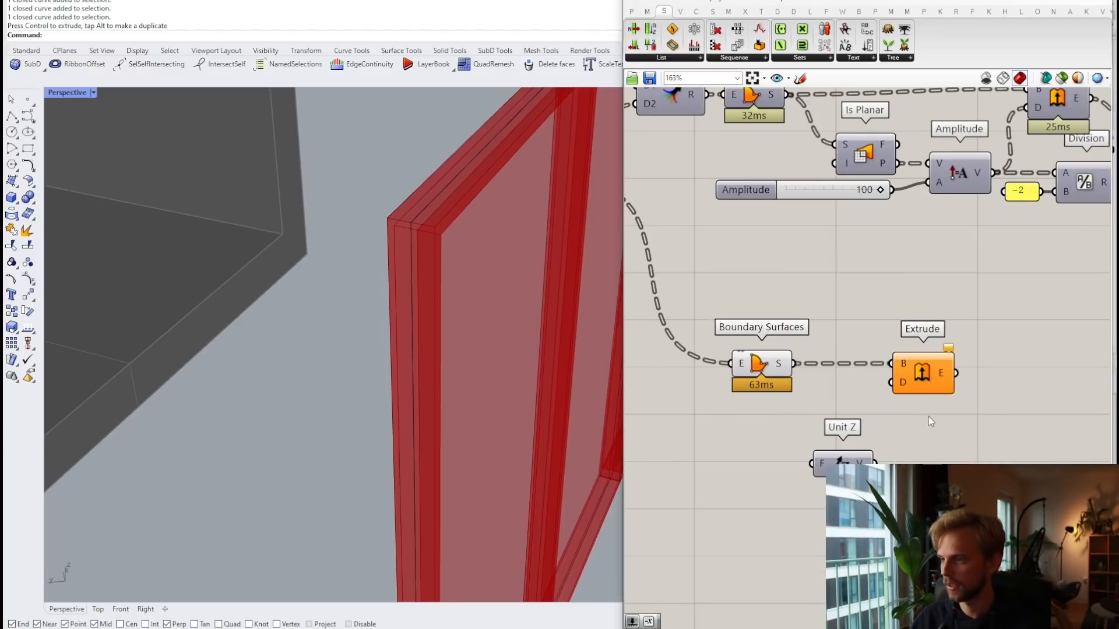
{"action": "left_click", "coordinate": [838, 461]}
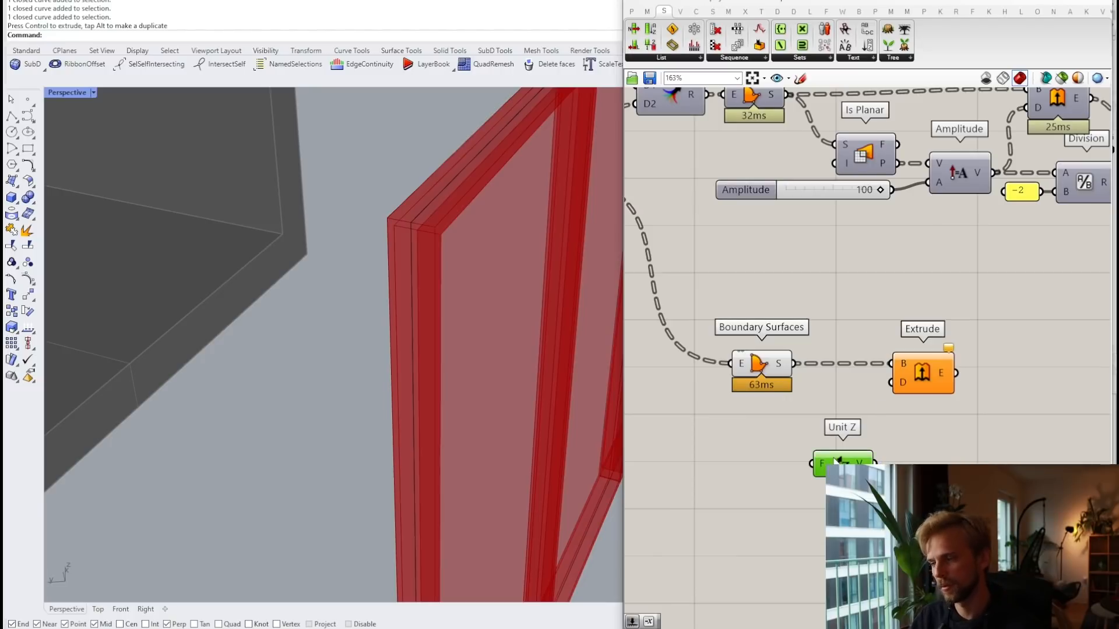
{"action": "key", "text": "Delete"}
{"action": "double_click", "coordinate": [834, 461]}
{"action": "type", "text": "is"}
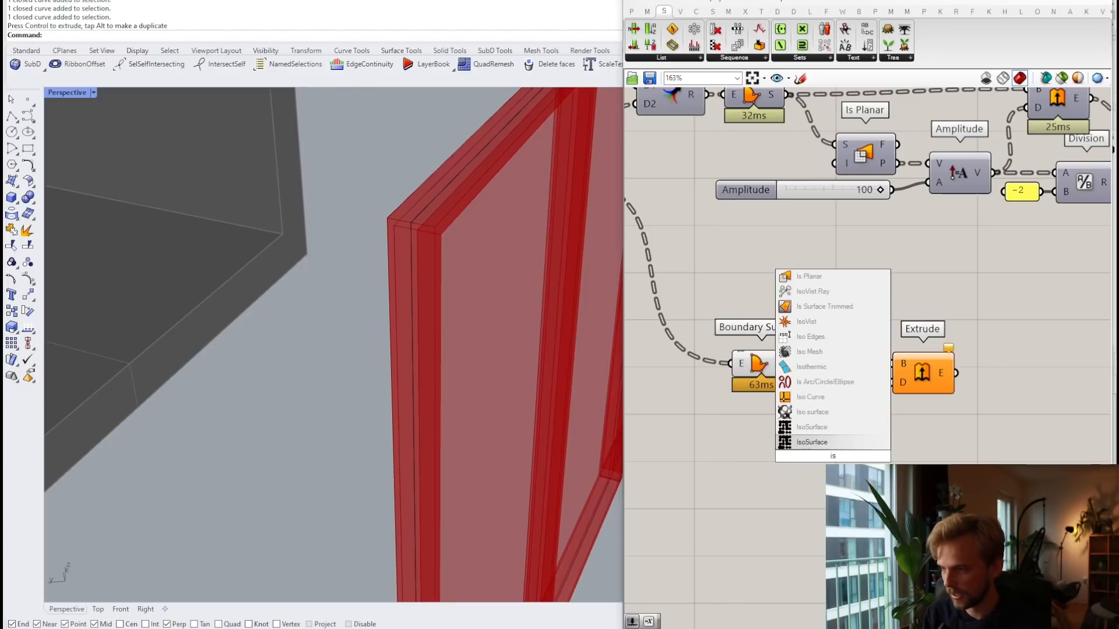
{"action": "type", "text": " p"}
{"action": "key", "text": "Up"}
{"action": "key", "text": "Up"}
{"action": "key", "text": "Return"}
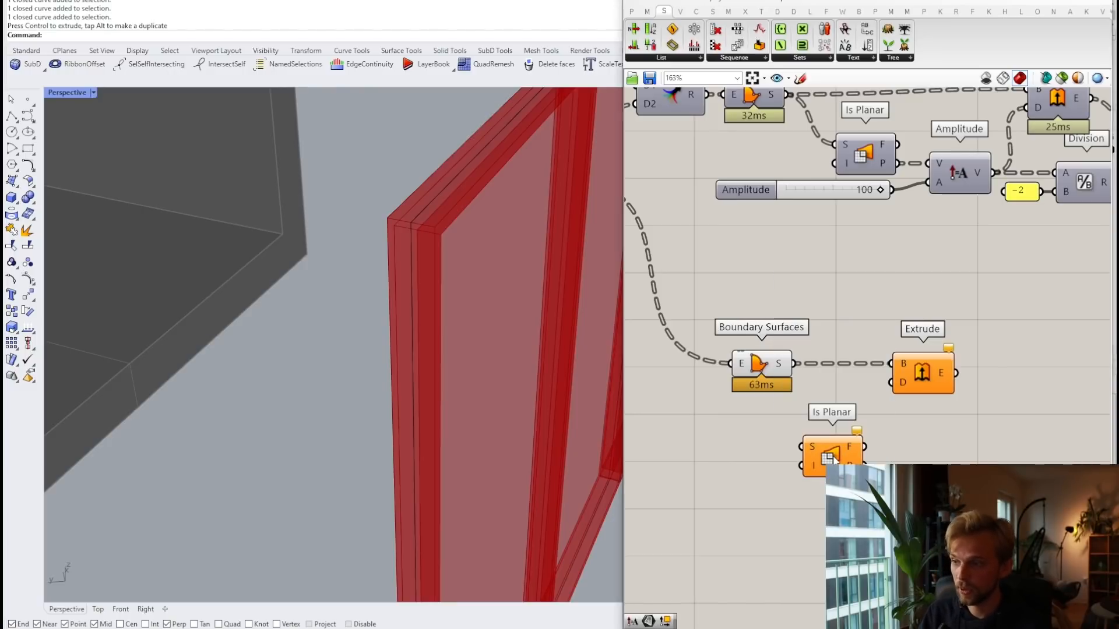
{"action": "left_click_drag", "start_coordinate": [794, 364], "coordinate": [844, 433]}
Step: Add Amplitude on the glass surface normal with a 20 slider as glass thickness
{"action": "double_click", "coordinate": [973, 434]}
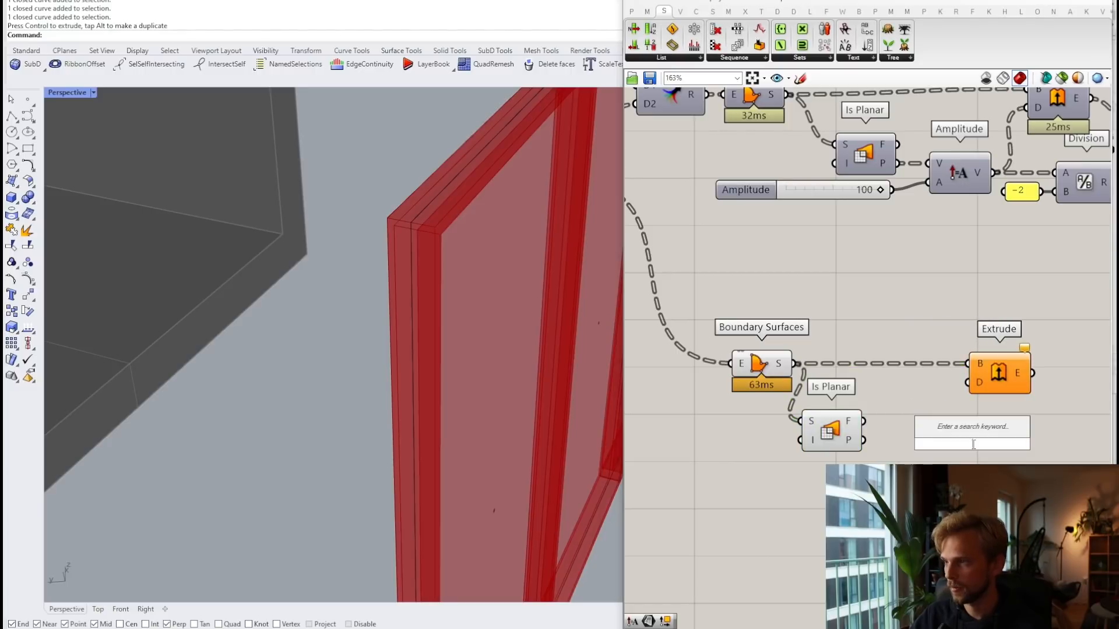
{"action": "type", "text": "amp"}
{"action": "key", "text": "Return"}
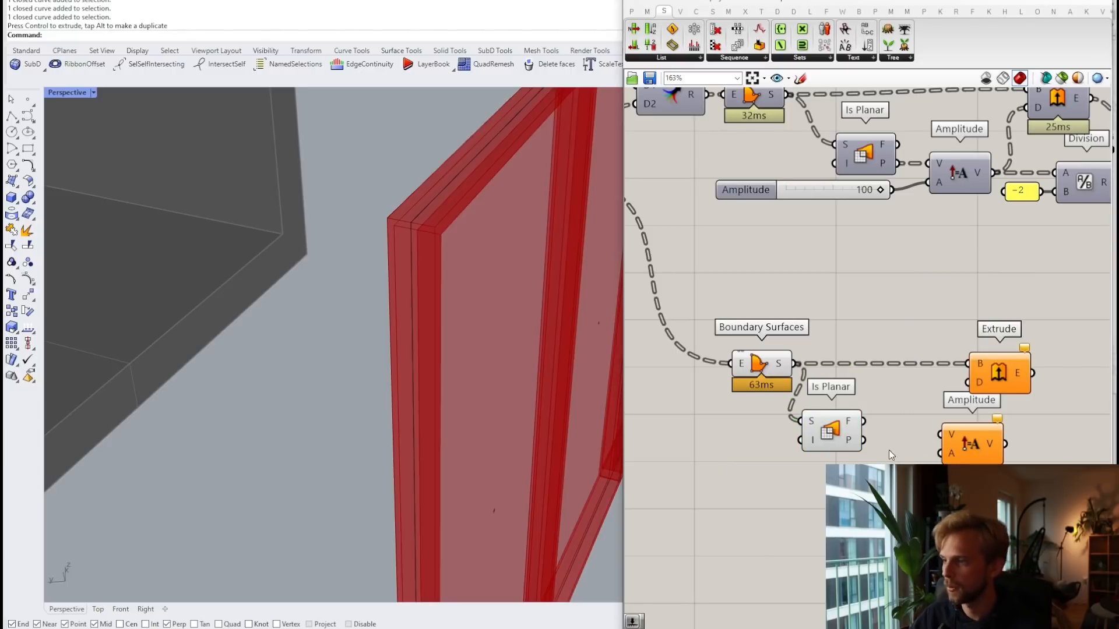
{"action": "left_click_drag", "start_coordinate": [863, 440], "coordinate": [939, 435]}
{"action": "left_click_drag", "start_coordinate": [972, 444], "coordinate": [968, 383]}
{"action": "double_click", "coordinate": [759, 502]}
{"action": "type", "text": "20"}
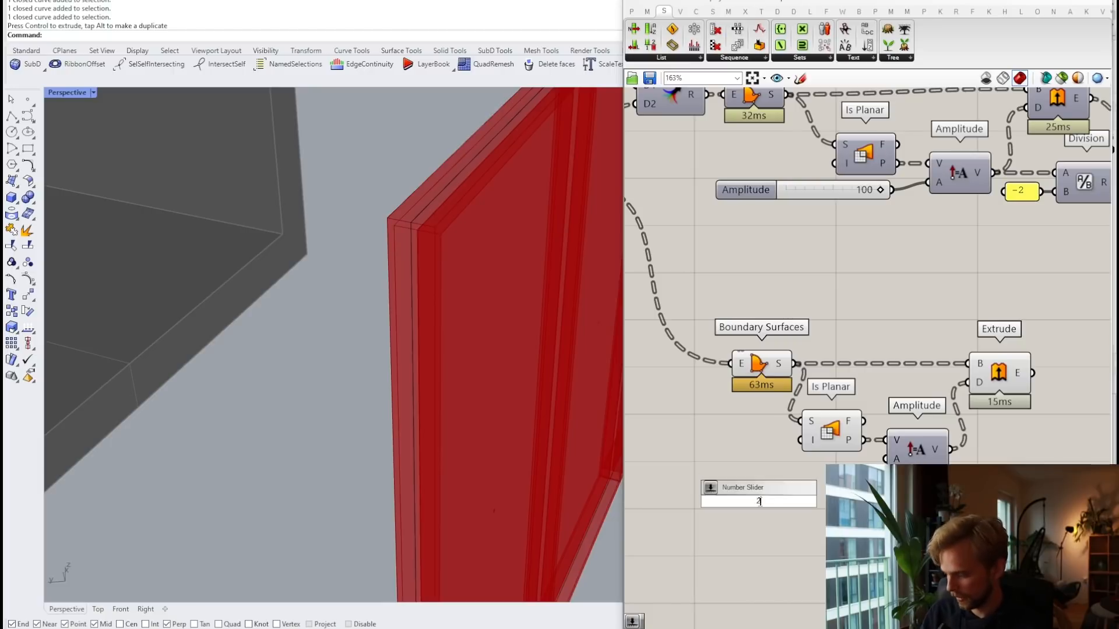
{"action": "key", "text": "Return"}
{"action": "left_click_drag", "start_coordinate": [835, 502], "coordinate": [886, 458]}
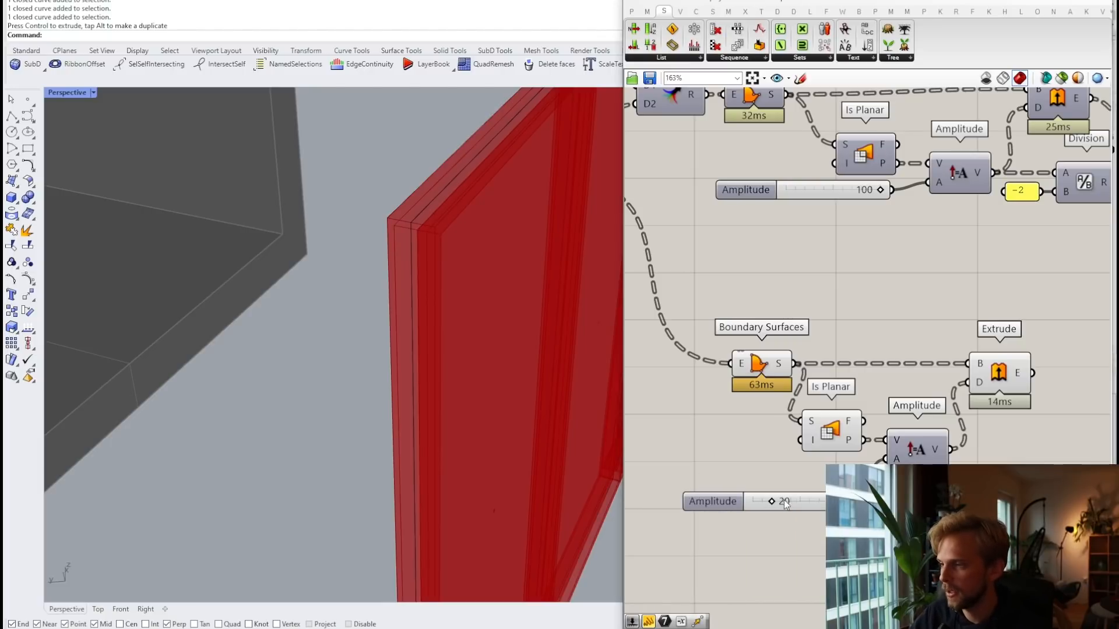
{"action": "left_click_drag", "start_coordinate": [785, 501], "coordinate": [790, 482]}
{"action": "scroll", "coordinate": [818, 455], "scroll_direction": "down", "scroll_amount": 3}
Step: Add a glass Move whose translation comes from a copied Division by -2
{"action": "double_click", "coordinate": [965, 429]}
{"action": "type", "text": "move"}
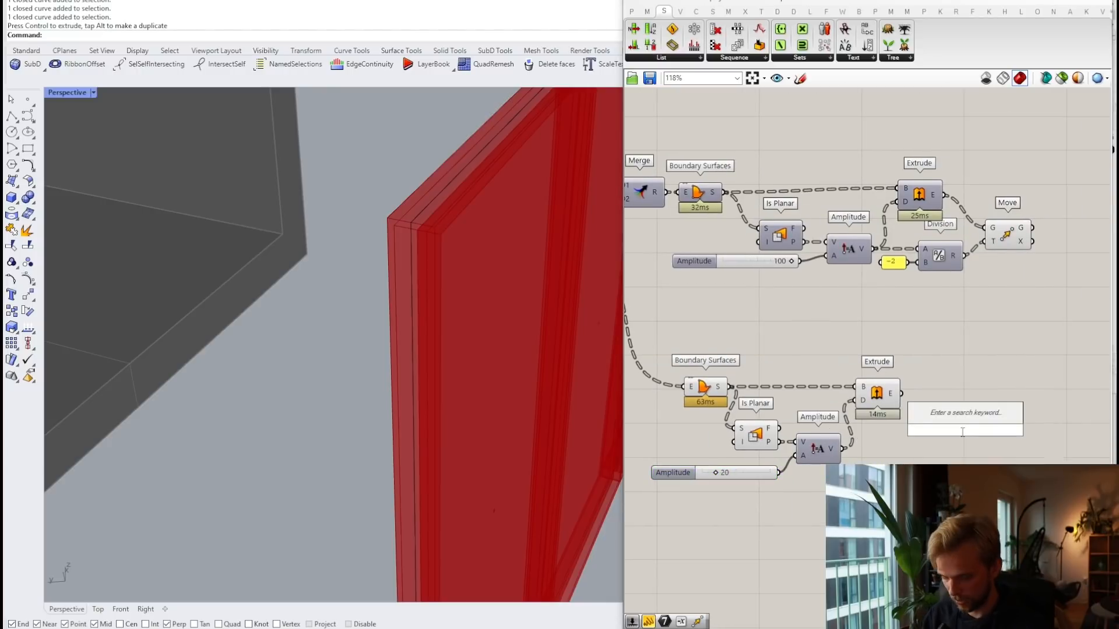
{"action": "key", "text": "Return"}
{"action": "scroll", "coordinate": [921, 303], "scroll_direction": "up", "scroll_amount": 2}
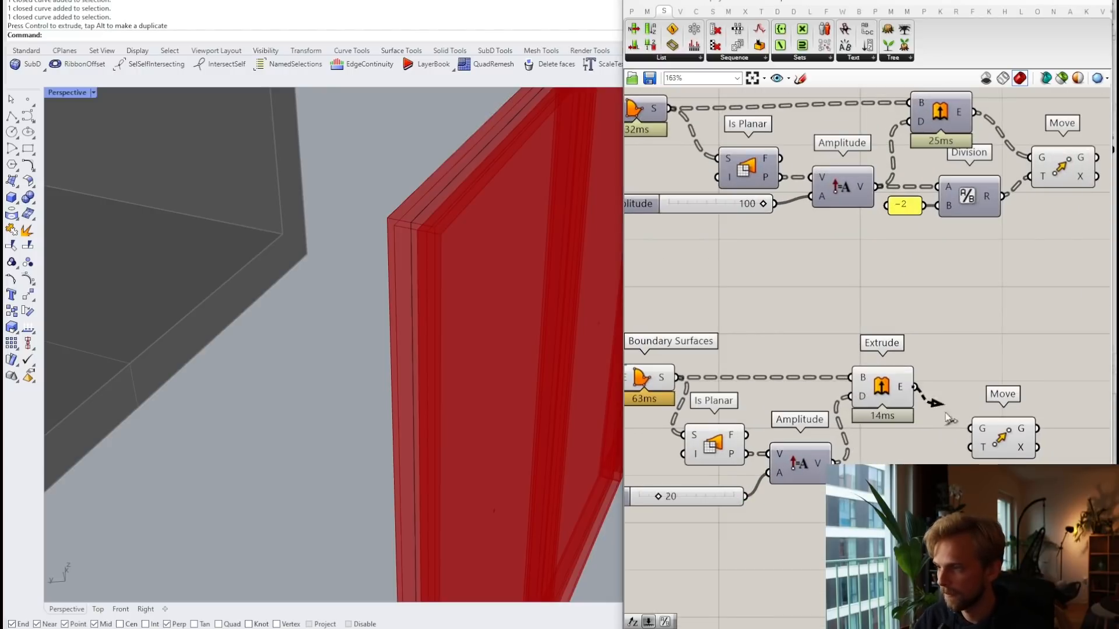
{"action": "left_click_drag", "start_coordinate": [968, 231], "coordinate": [889, 503]}
{"action": "key", "text": "ctrl+c"}
{"action": "key", "text": "ctrl+v"}
{"action": "scroll", "coordinate": [891, 459], "scroll_direction": "up", "scroll_amount": 2}
{"action": "left_click", "coordinate": [867, 433]}
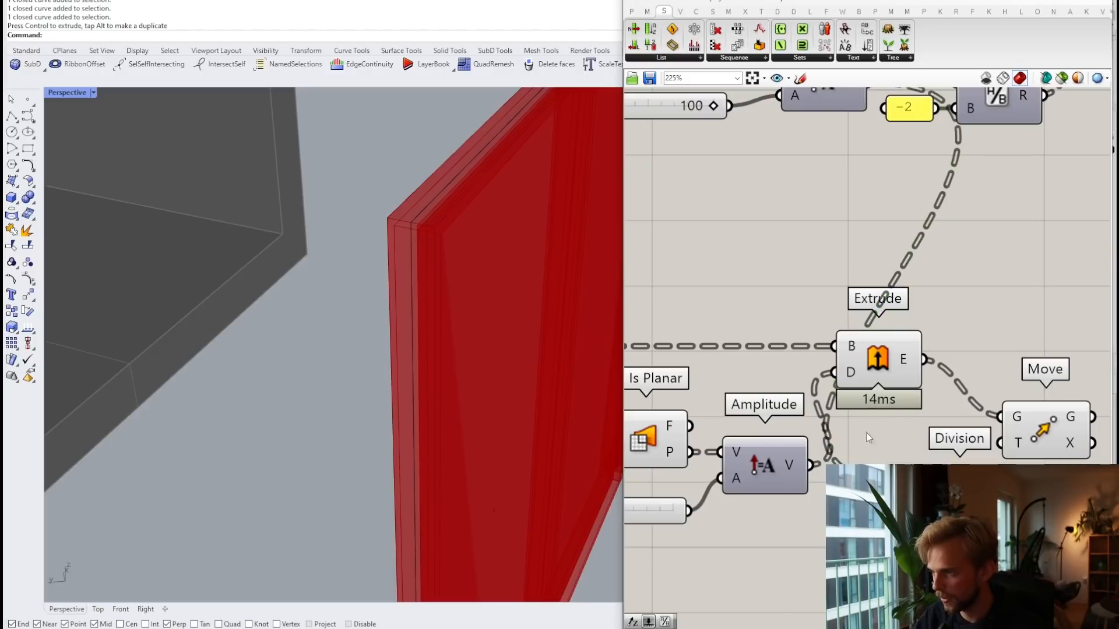
{"action": "left_click_drag", "start_coordinate": [811, 465], "coordinate": [916, 486]}
{"action": "left_click_drag", "start_coordinate": [1006, 499], "coordinate": [1025, 447]}
{"action": "left_click_drag", "start_coordinate": [1033, 427], "coordinate": [1077, 418]}
{"action": "scroll", "coordinate": [1061, 399], "scroll_direction": "down", "scroll_amount": 3}
Step: Hide the preview of the glass helper components
{"action": "left_click", "coordinate": [1001, 352]}
{"action": "scroll", "coordinate": [1002, 350], "scroll_direction": "down", "scroll_amount": 3}
{"action": "left_click_drag", "start_coordinate": [996, 481], "coordinate": [779, 314]}
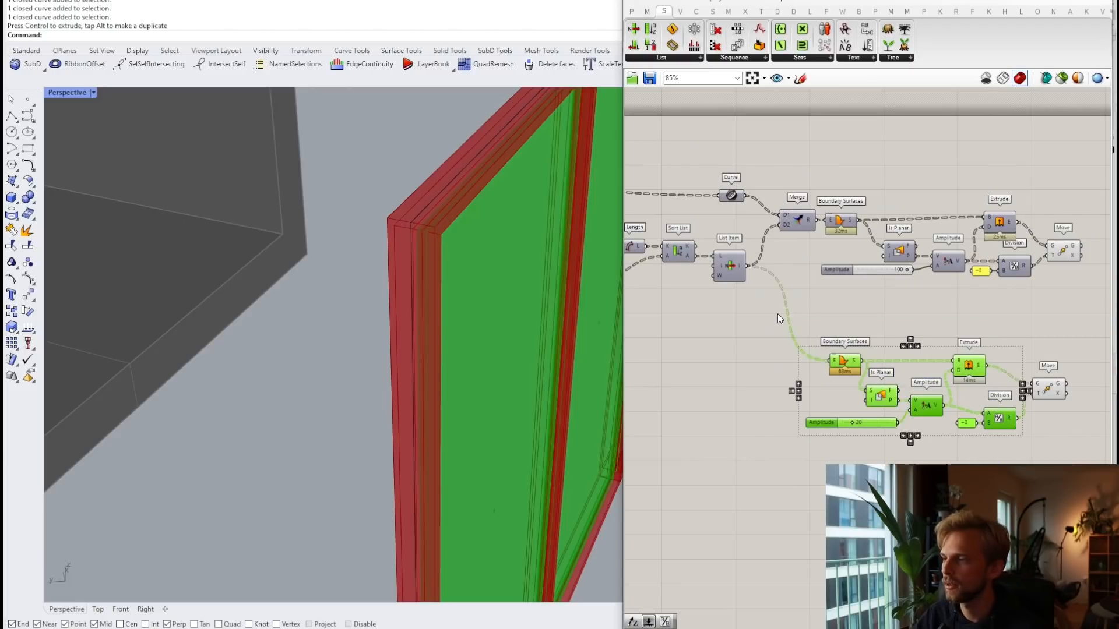
{"action": "middle_click", "coordinate": [777, 314]}
{"action": "left_click", "coordinate": [813, 276]}
Step: Move the glass components up beside the frame branch
{"action": "left_click", "coordinate": [916, 337]}
{"action": "scroll", "coordinate": [916, 337], "scroll_direction": "down", "scroll_amount": 2}
{"action": "right_click_drag", "start_coordinate": [916, 337], "coordinate": [821, 370]}
{"action": "scroll", "coordinate": [942, 387], "scroll_direction": "up", "scroll_amount": 2}
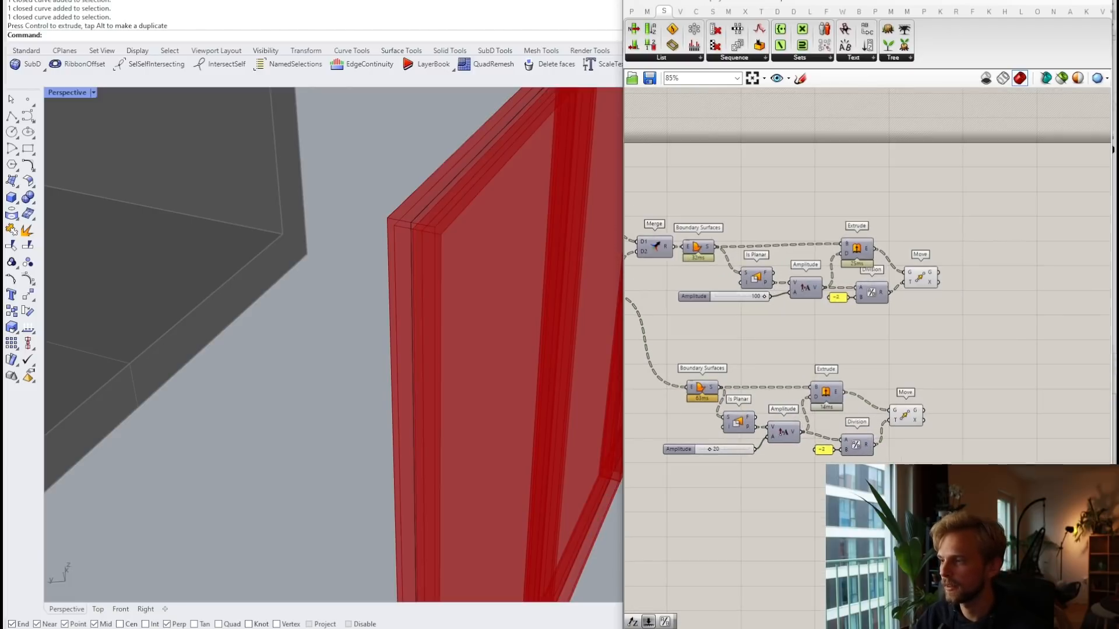
{"action": "left_click_drag", "start_coordinate": [953, 485], "coordinate": [709, 344]}
{"action": "left_click", "coordinate": [965, 309]}
{"action": "right_click_drag", "start_coordinate": [950, 282], "coordinate": [884, 313]}
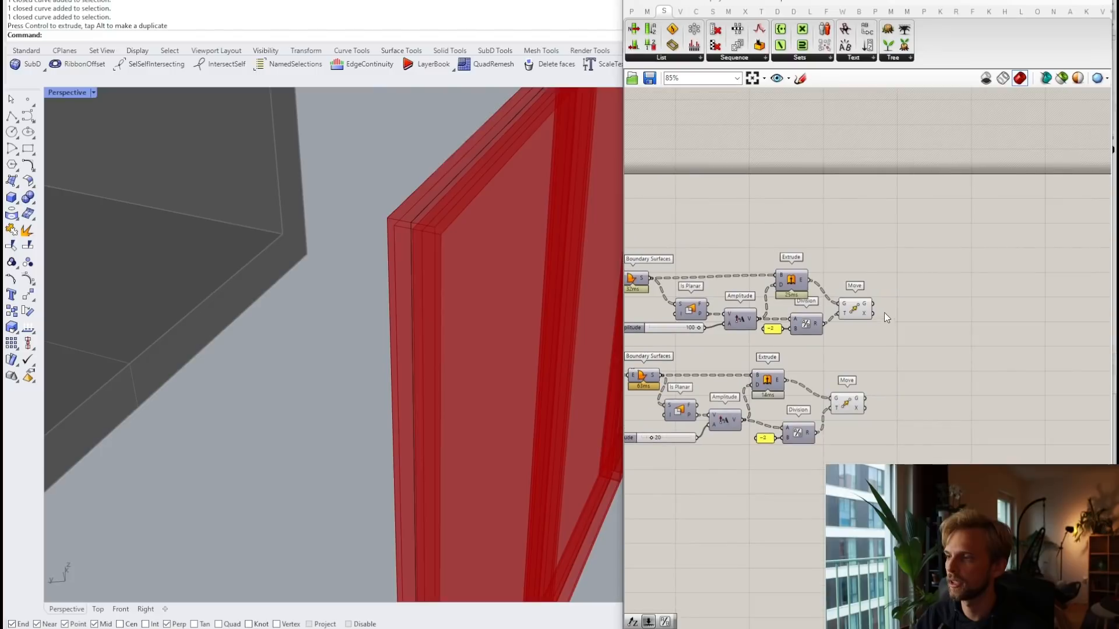
Step: Highlight the glass and frame Move outputs in Rhino to check the panes sit inside the frame
{"action": "left_click_drag", "start_coordinate": [837, 410], "coordinate": [857, 402]}
{"action": "scroll", "coordinate": [497, 260], "scroll_direction": "down", "scroll_amount": 5}
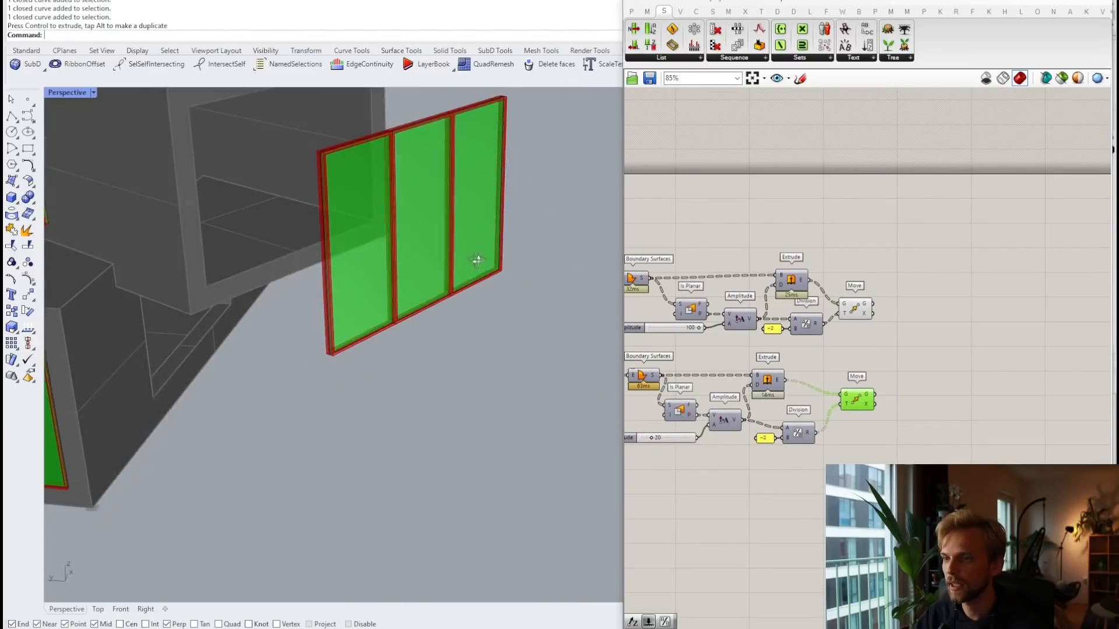
{"action": "left_click", "coordinate": [857, 309]}
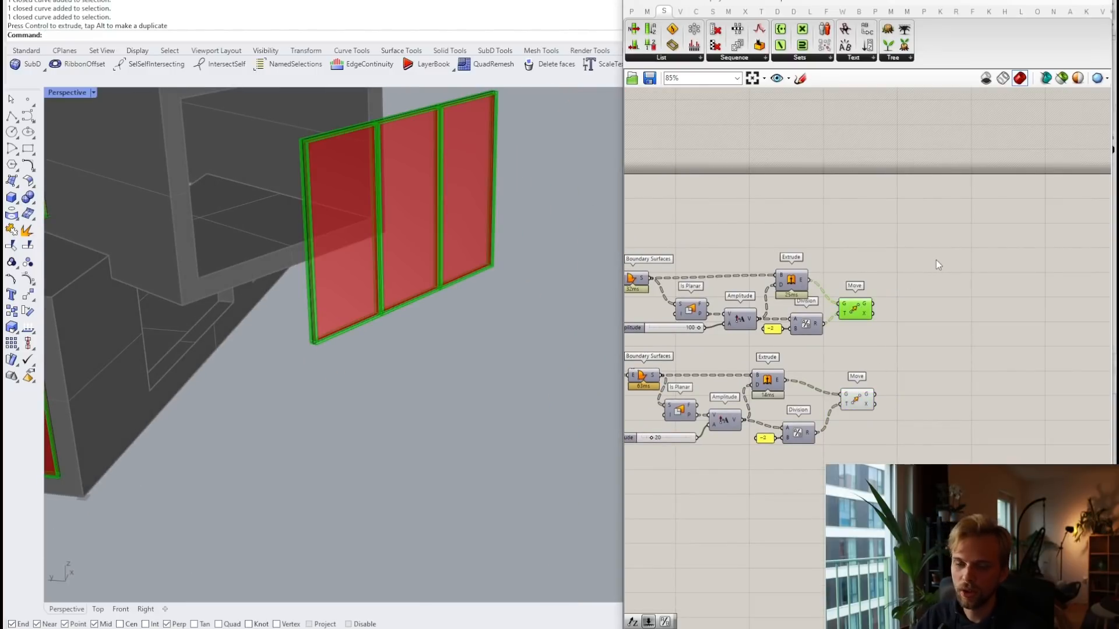
{"action": "scroll", "coordinate": [456, 196], "scroll_direction": "up", "scroll_amount": 5}
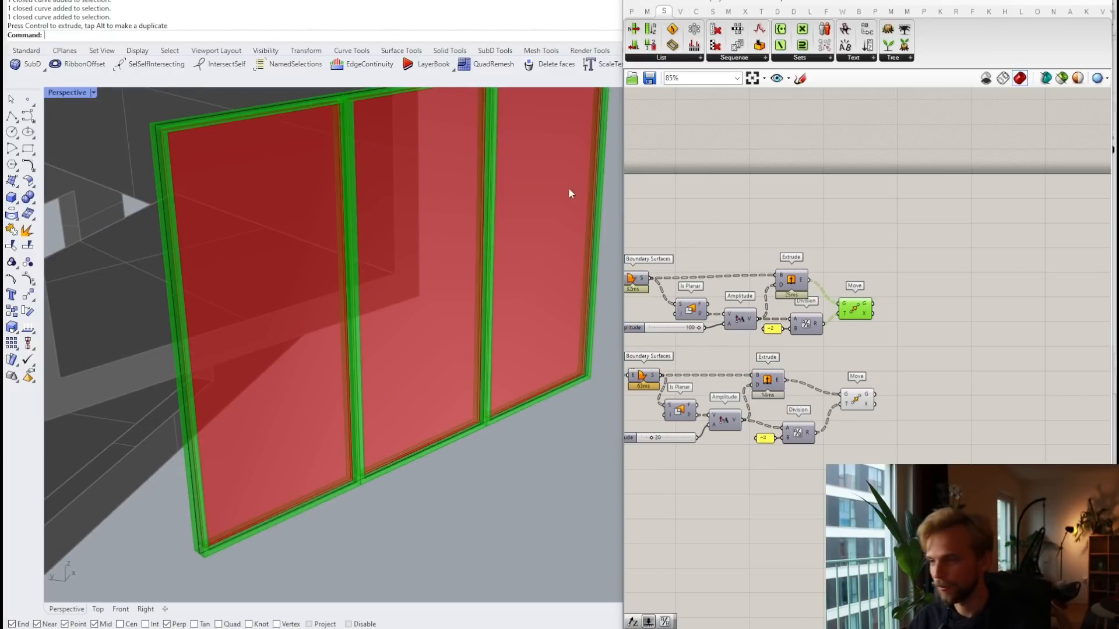
{"action": "scroll", "coordinate": [1043, 350], "scroll_direction": "up", "scroll_amount": 3}
{"action": "left_click", "coordinate": [851, 348]}
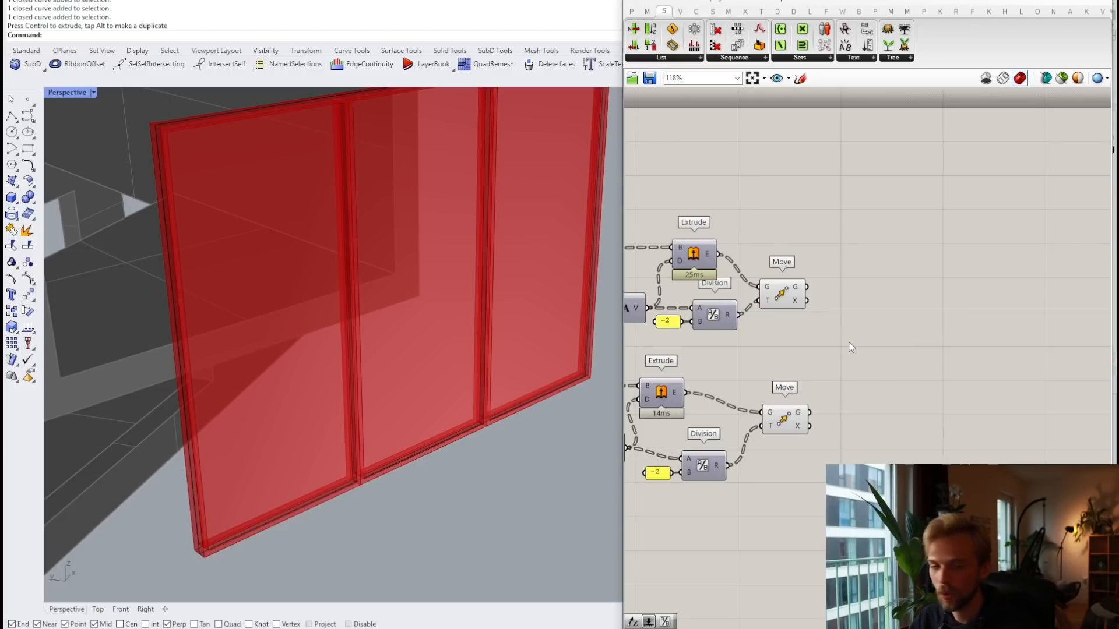
{"action": "left_click_drag", "start_coordinate": [790, 290], "coordinate": [800, 288]}
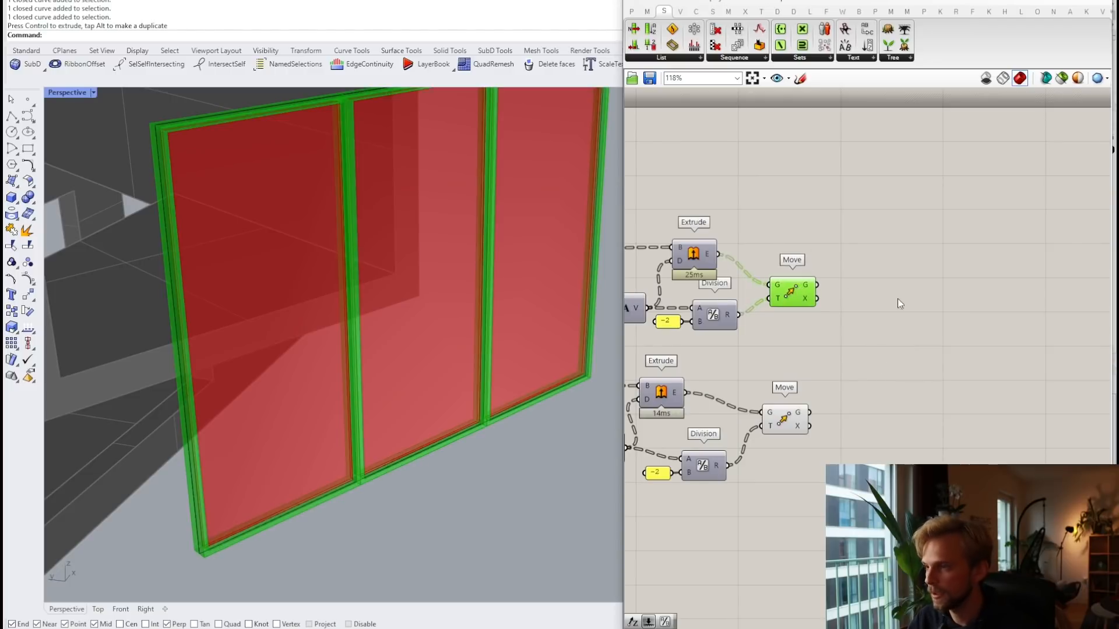
{"action": "left_click", "coordinate": [904, 300]}
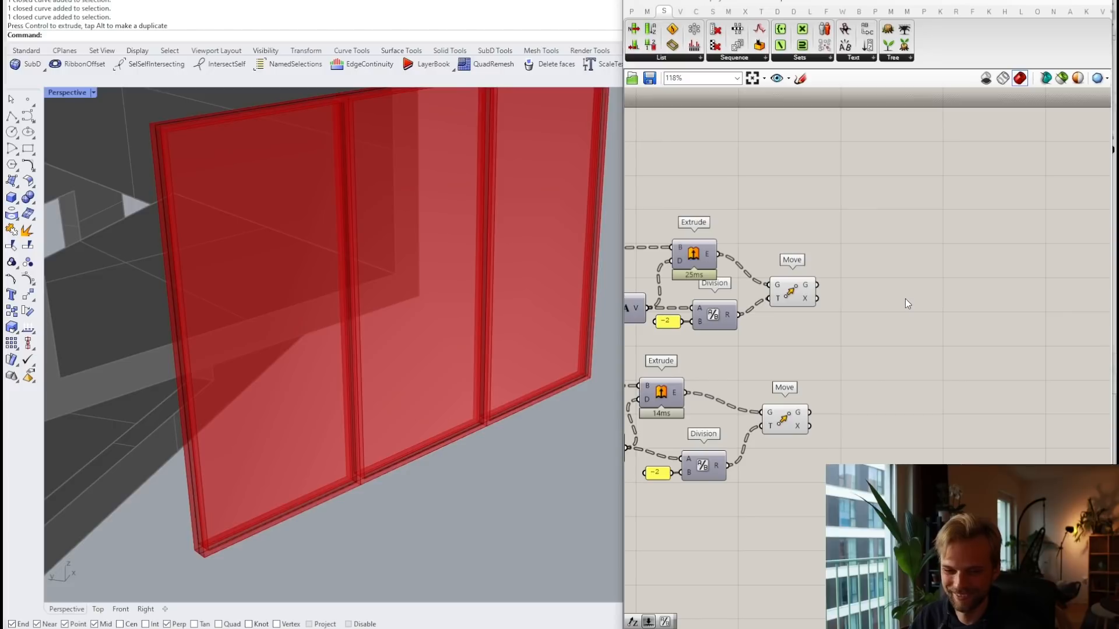
{"action": "left_click", "coordinate": [800, 290]}
{"action": "left_click", "coordinate": [880, 228]}
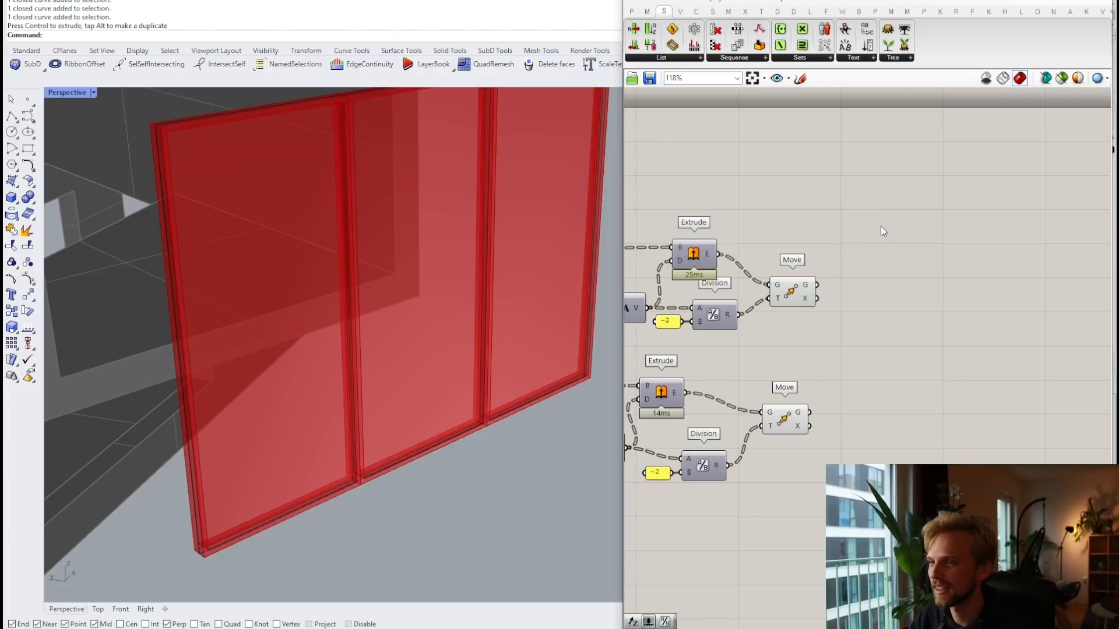
{"action": "double_click", "coordinate": [882, 231]}
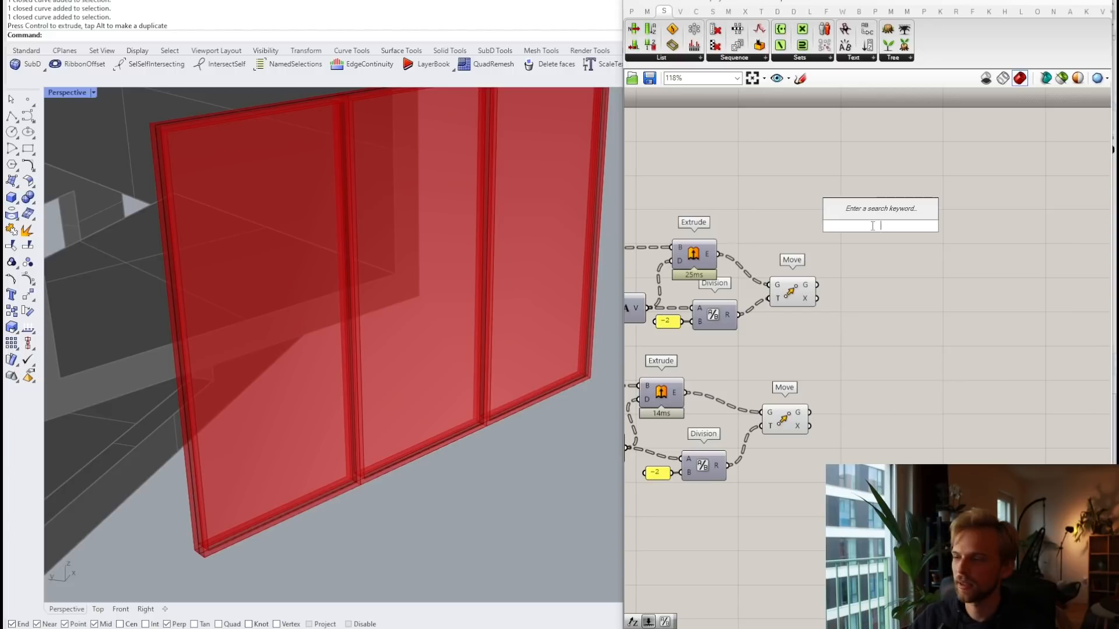
{"action": "key", "text": "Escape"}
{"action": "scroll", "coordinate": [894, 220], "scroll_direction": "down", "scroll_amount": 5}
{"action": "right_click_drag", "start_coordinate": [755, 246], "coordinate": [877, 294]}
{"action": "scroll", "coordinate": [845, 296], "scroll_direction": "down", "scroll_amount": 3}
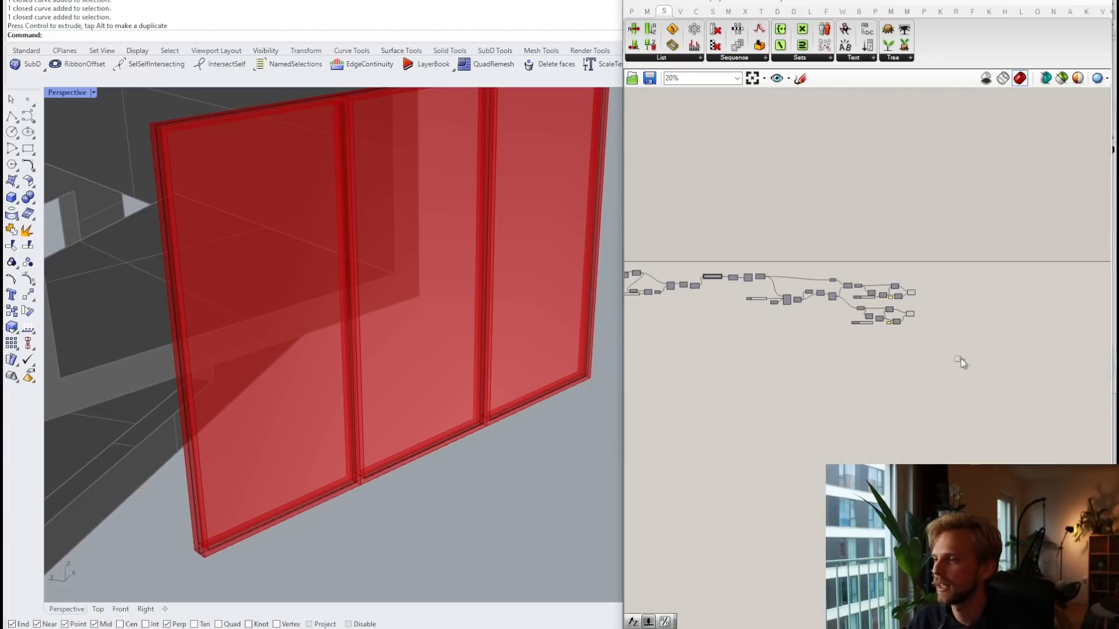
{"action": "scroll", "coordinate": [827, 326], "scroll_direction": "down", "scroll_amount": 3}
{"action": "right_click_drag", "start_coordinate": [831, 347], "coordinate": [894, 331]}
{"action": "left_click_drag", "start_coordinate": [995, 358], "coordinate": [633, 203]}
{"action": "scroll", "coordinate": [756, 295], "scroll_direction": "up", "scroll_amount": 4}
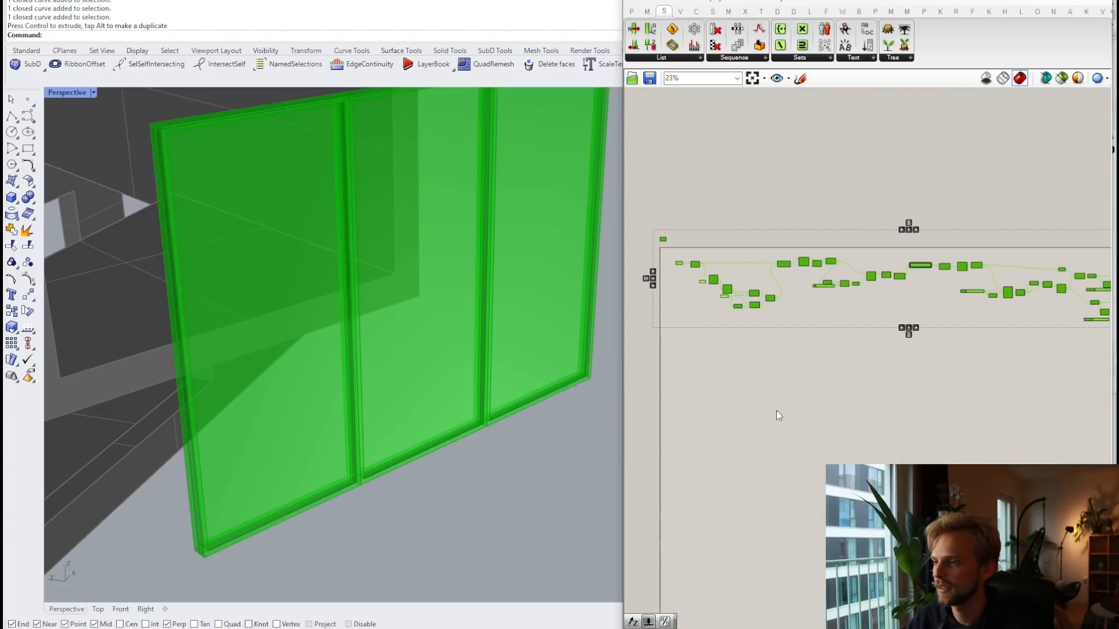
{"action": "left_click", "coordinate": [777, 412]}
{"action": "scroll", "coordinate": [789, 354], "scroll_direction": "down", "scroll_amount": 2}
{"action": "scroll", "coordinate": [266, 200], "scroll_direction": "down", "scroll_amount": 8}
{"action": "scroll", "coordinate": [319, 225], "scroll_direction": "up", "scroll_amount": 5}
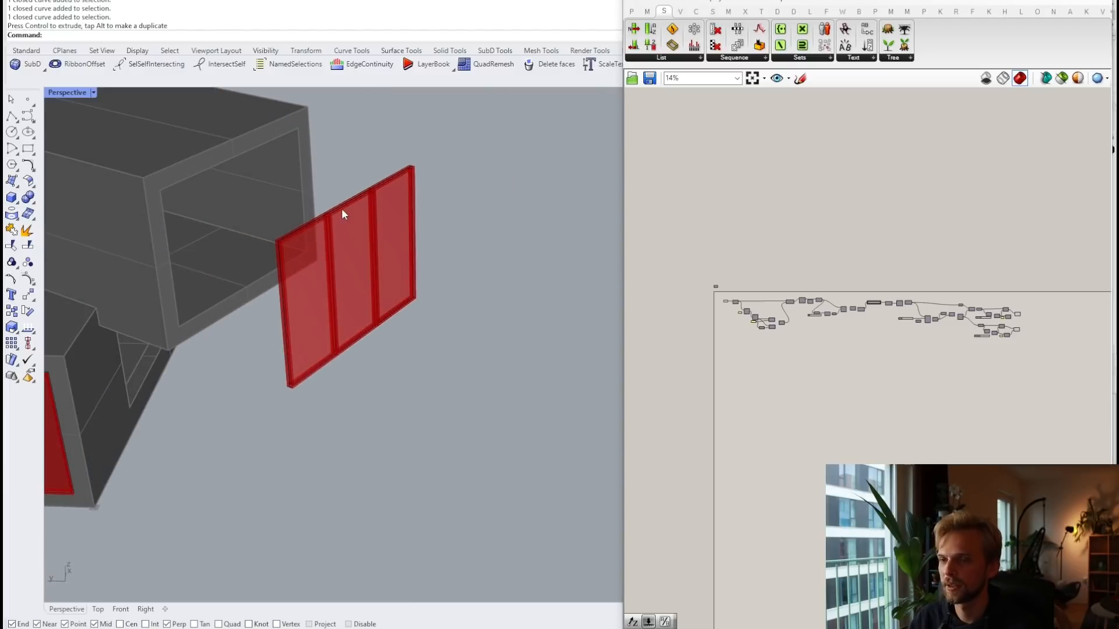
{"action": "left_click", "coordinate": [341, 209]}
{"action": "type", "text": "M"}
{"action": "key", "text": "Return"}
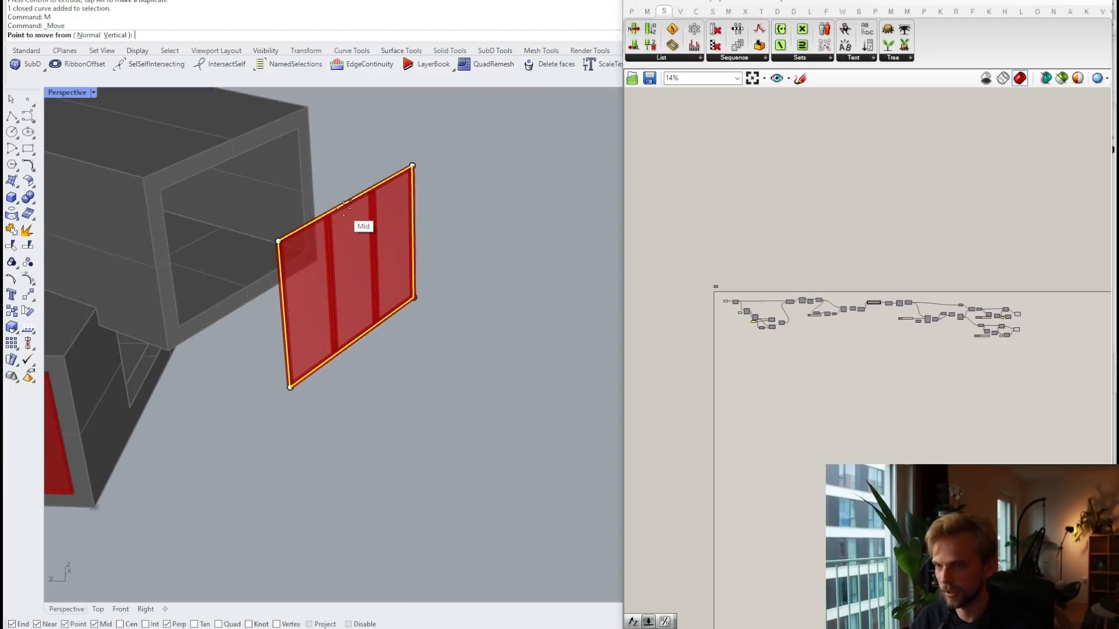
{"action": "left_click", "coordinate": [412, 165]}
{"action": "left_click", "coordinate": [310, 124]}
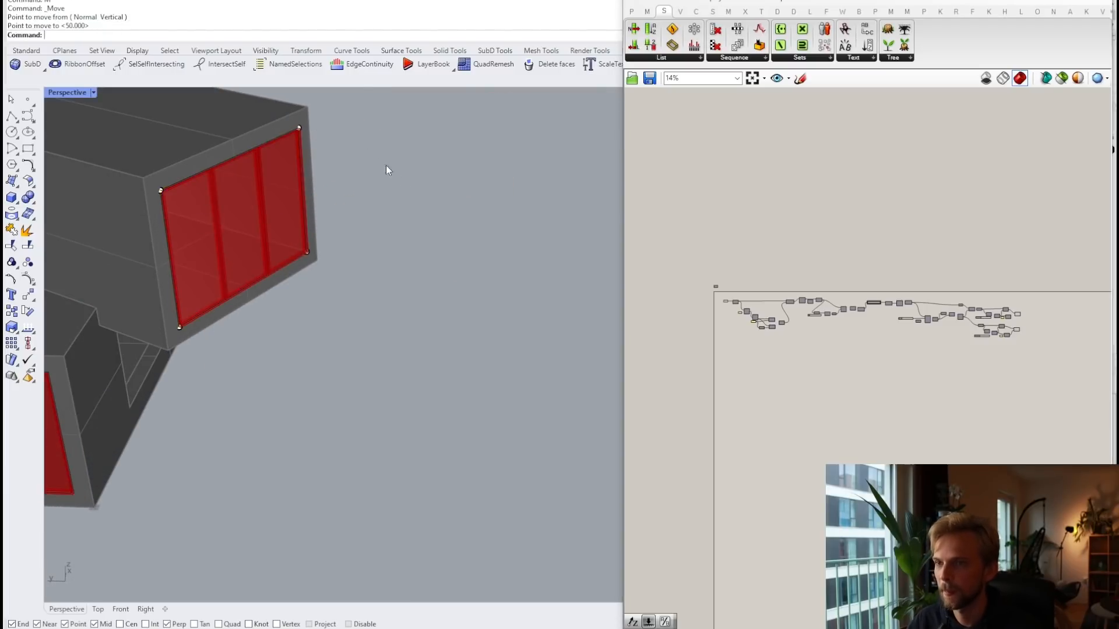
{"action": "scroll", "coordinate": [404, 180], "scroll_direction": "down", "scroll_amount": 5}
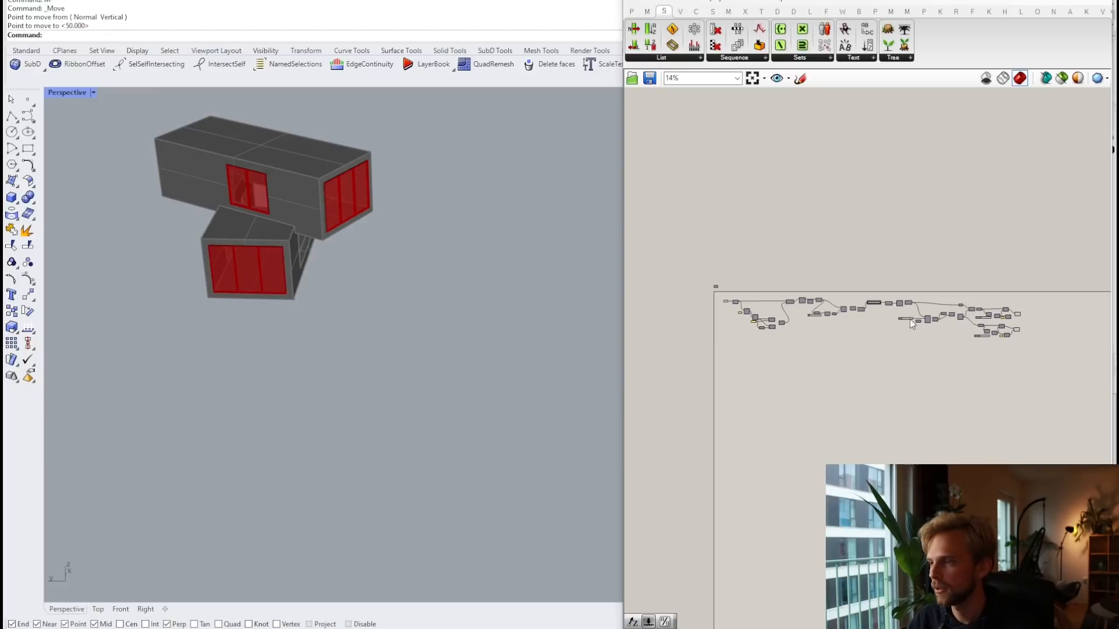
{"action": "scroll", "coordinate": [735, 275], "scroll_direction": "up", "scroll_amount": 1}
{"action": "left_click_drag", "start_coordinate": [1085, 350], "coordinate": [664, 243]}
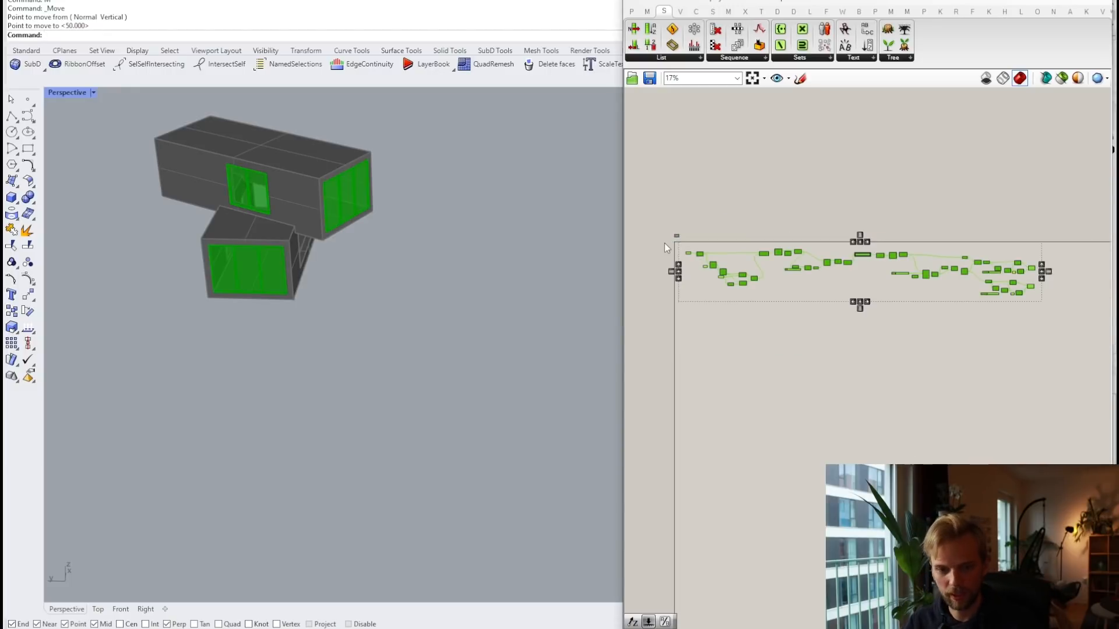
{"action": "left_click", "coordinate": [1025, 212]}
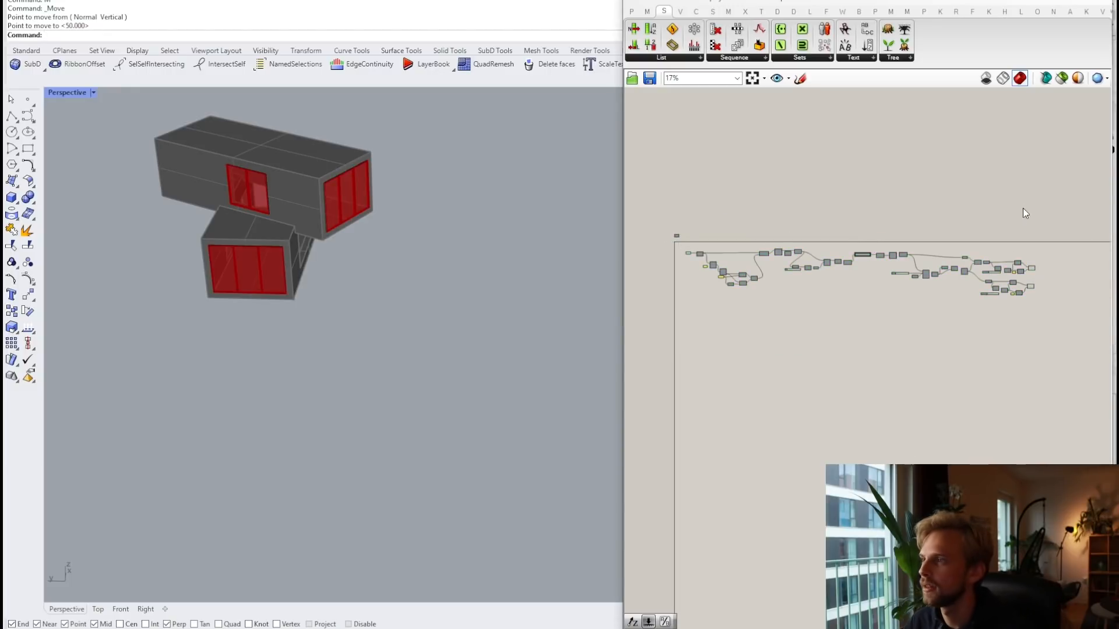
Step: Add a Get Geometry input from Params > Util and wire it into the Curve parameter
{"action": "right_click_drag", "start_coordinate": [745, 178], "coordinate": [733, 121]}
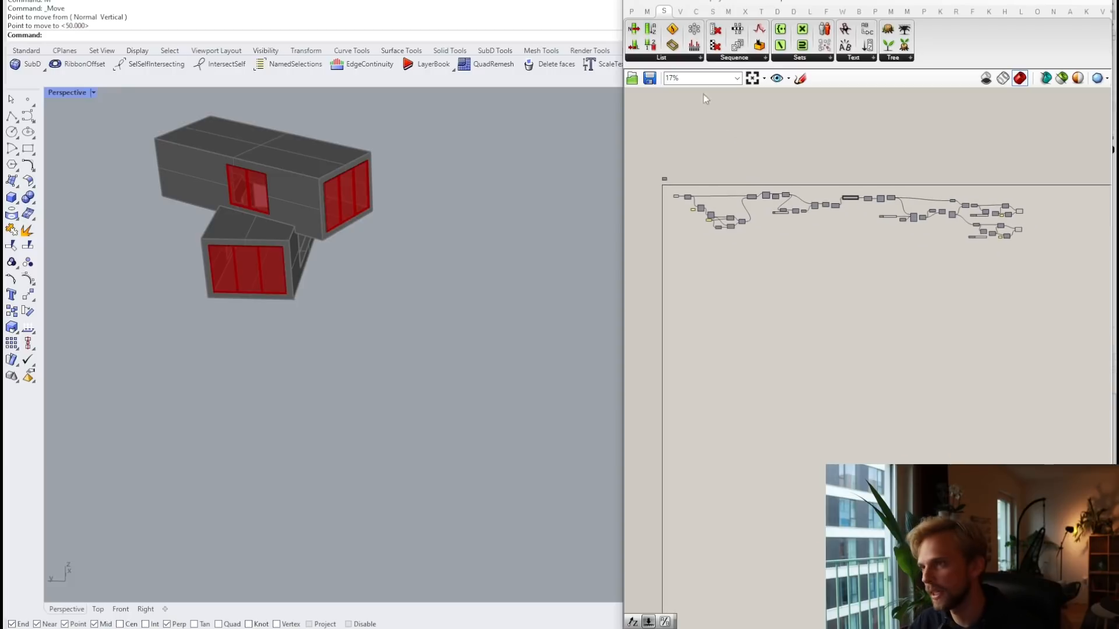
{"action": "left_click", "coordinate": [634, 12]}
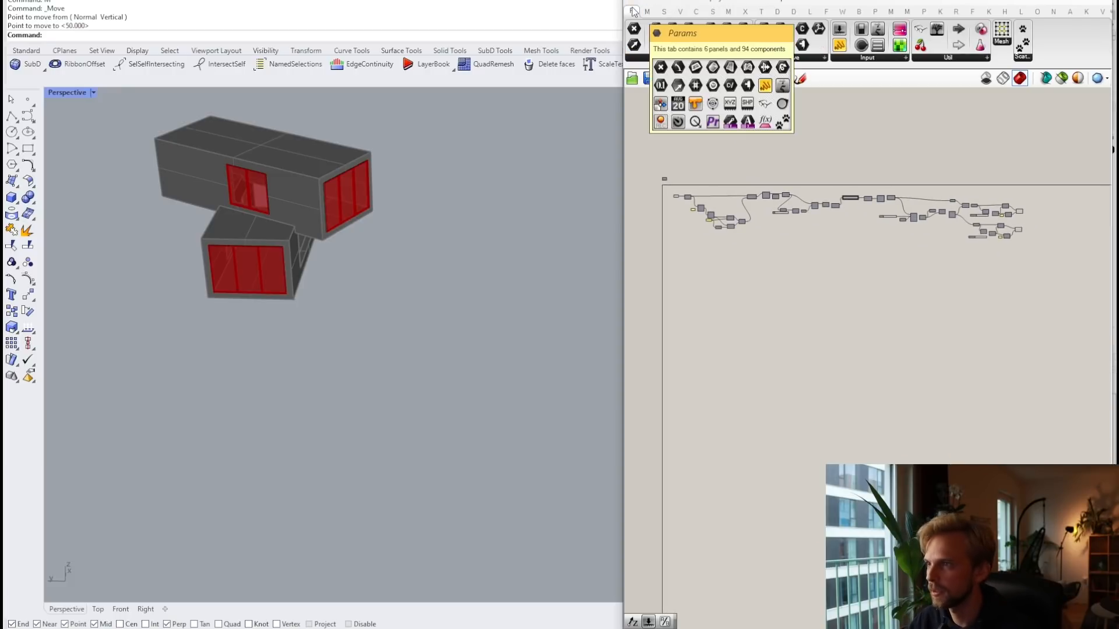
{"action": "left_click", "coordinate": [935, 57]}
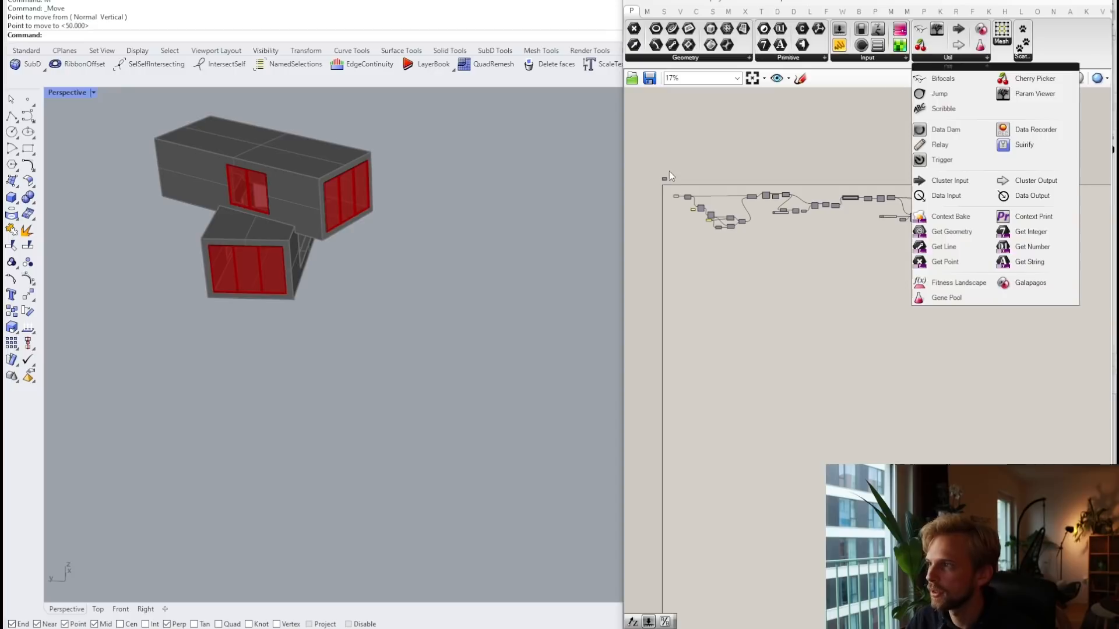
{"action": "scroll", "coordinate": [679, 218], "scroll_direction": "up", "scroll_amount": 8}
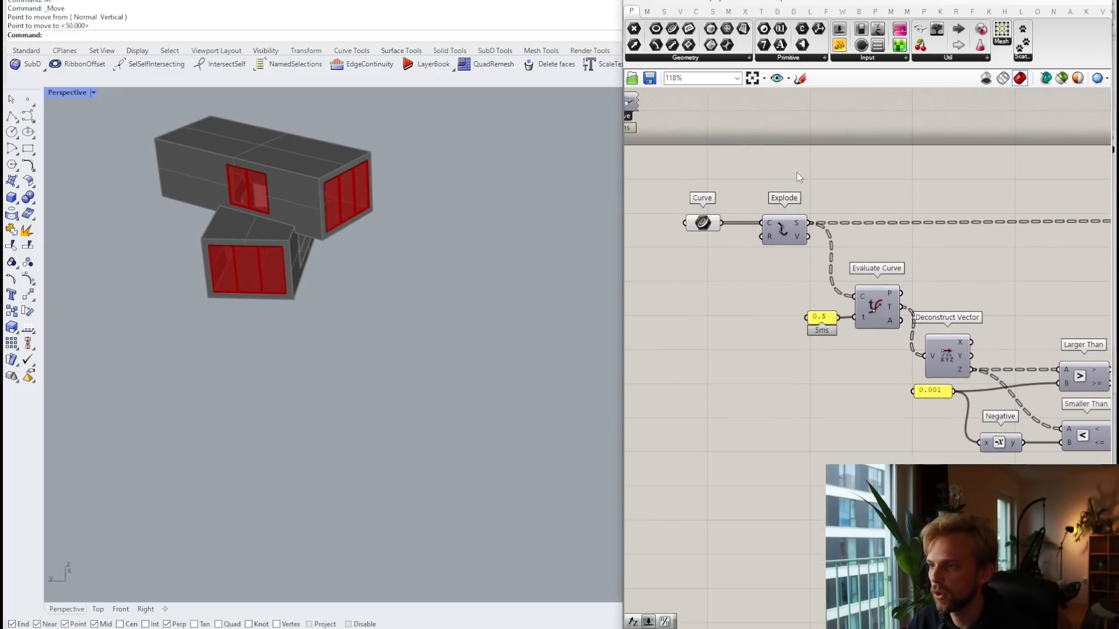
{"action": "right_click", "coordinate": [706, 225]}
{"action": "left_click", "coordinate": [638, 262]}
{"action": "left_click_drag", "start_coordinate": [704, 224], "coordinate": [701, 219]}
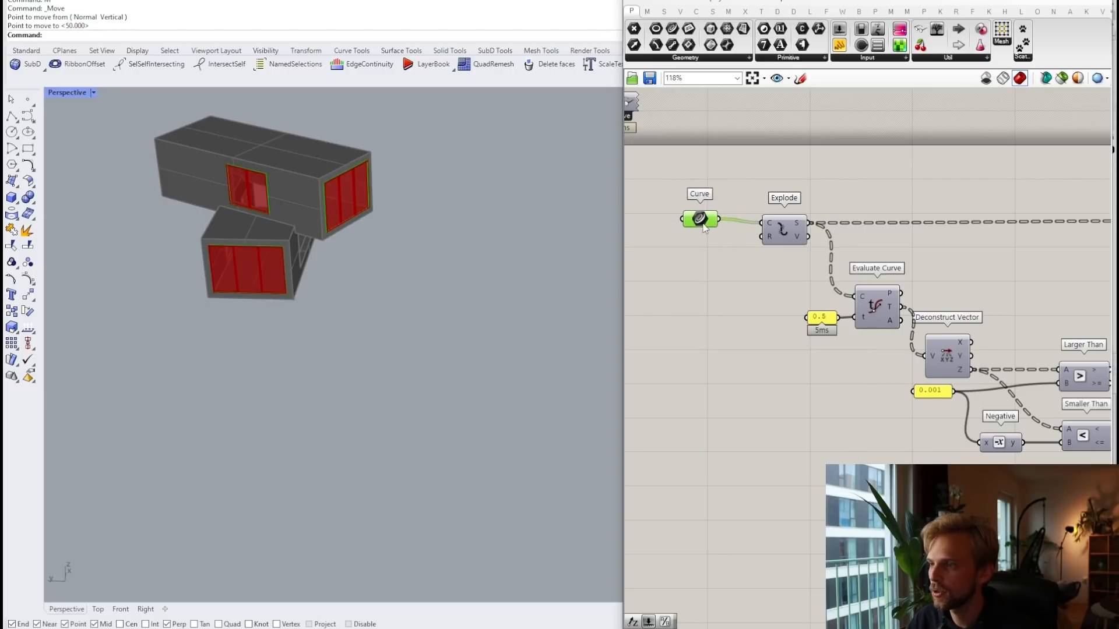
{"action": "left_click", "coordinate": [942, 59]}
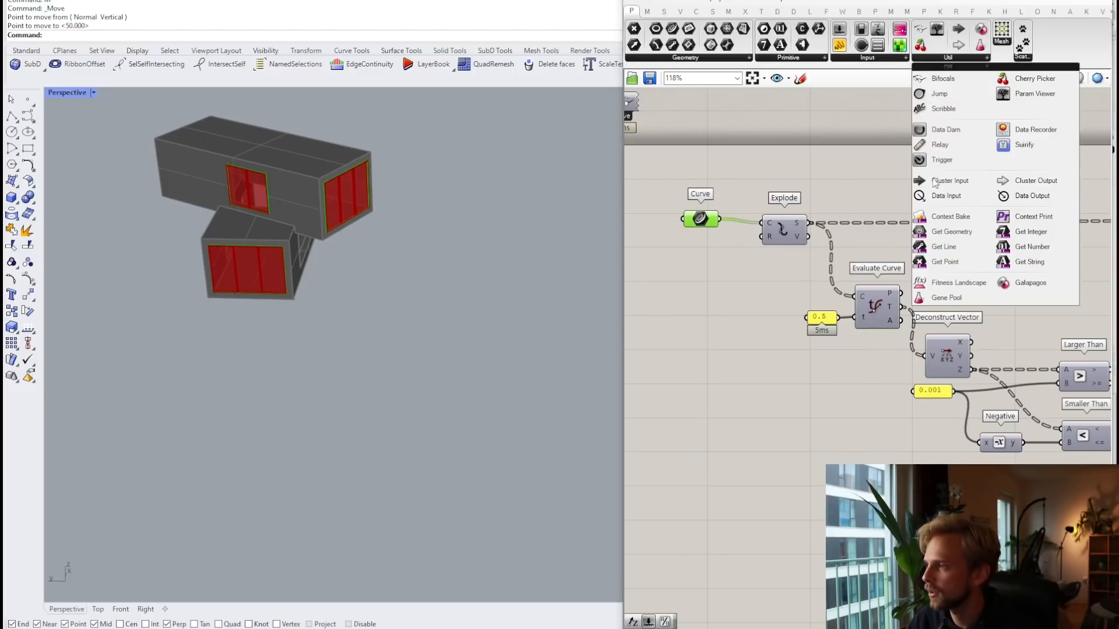
{"action": "left_click", "coordinate": [972, 234]}
{"action": "left_click", "coordinate": [675, 267]}
{"action": "right_click_drag", "start_coordinate": [690, 270], "coordinate": [861, 297]}
{"action": "left_click_drag", "start_coordinate": [871, 300], "coordinate": [853, 246]}
{"action": "scroll", "coordinate": [806, 257], "scroll_direction": "up", "scroll_amount": 3}
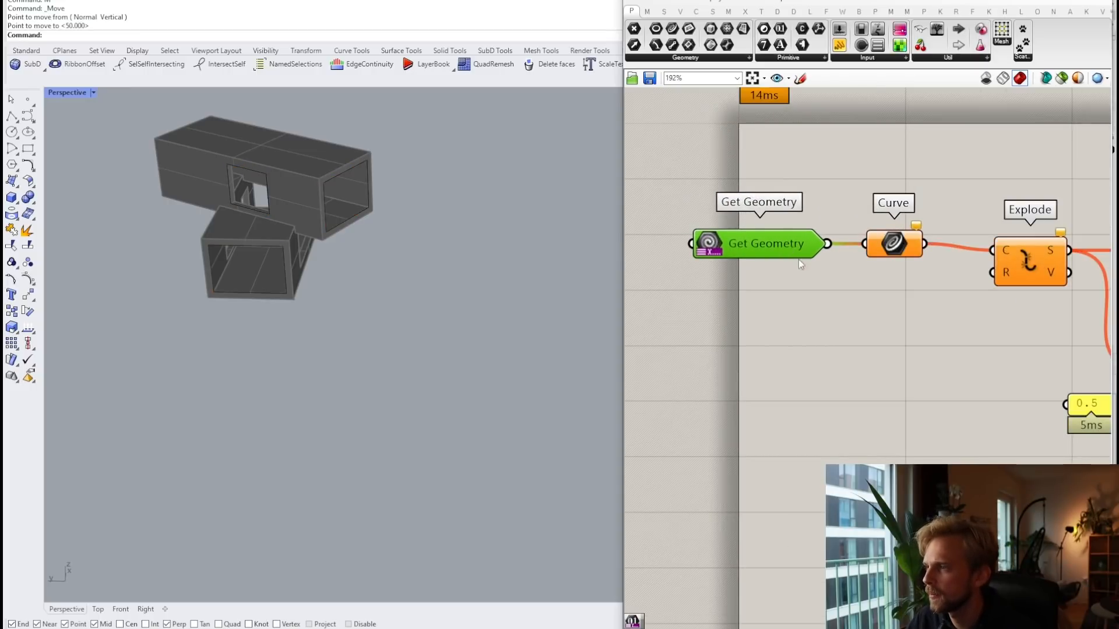
Step: Untick points, surfaces, breps, SubDs and meshes so Get Geometry accepts only curves
{"action": "right_click", "coordinate": [757, 240]}
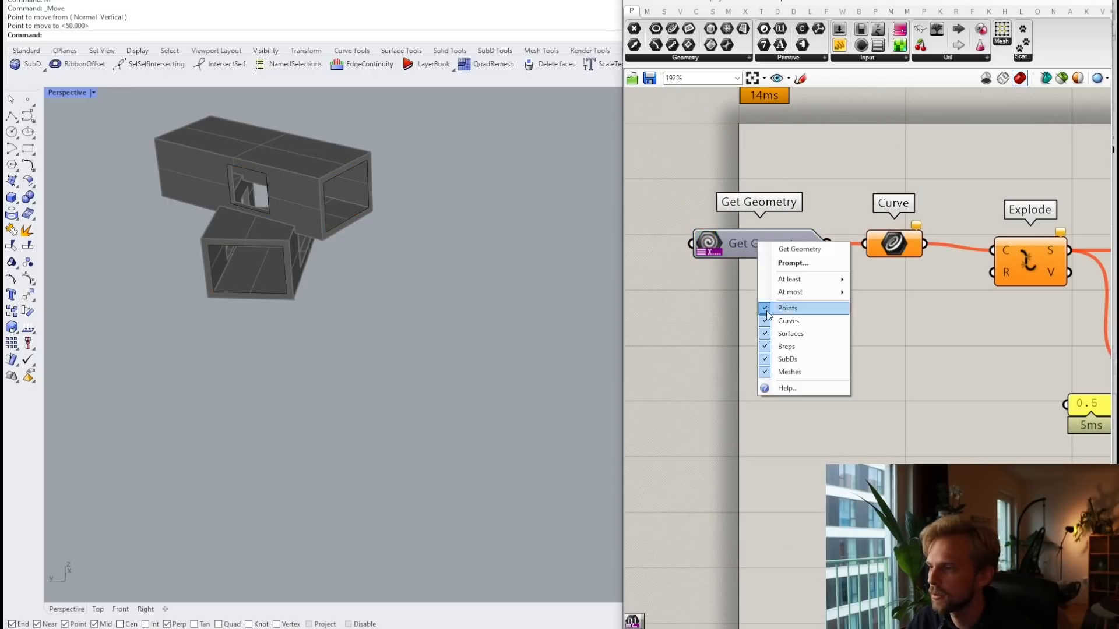
{"action": "key", "text": "Escape"}
{"action": "right_click", "coordinate": [772, 242]}
{"action": "key", "text": "Escape"}
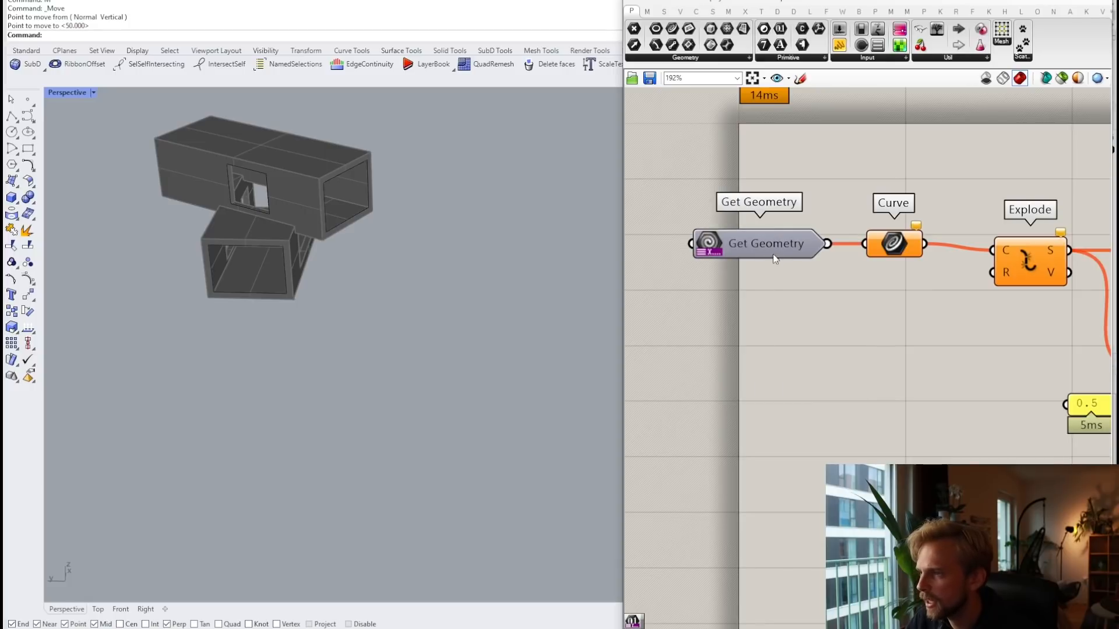
{"action": "right_click", "coordinate": [773, 254]}
{"action": "key", "text": "Escape"}
{"action": "right_click", "coordinate": [777, 261]}
{"action": "key", "text": "Escape"}
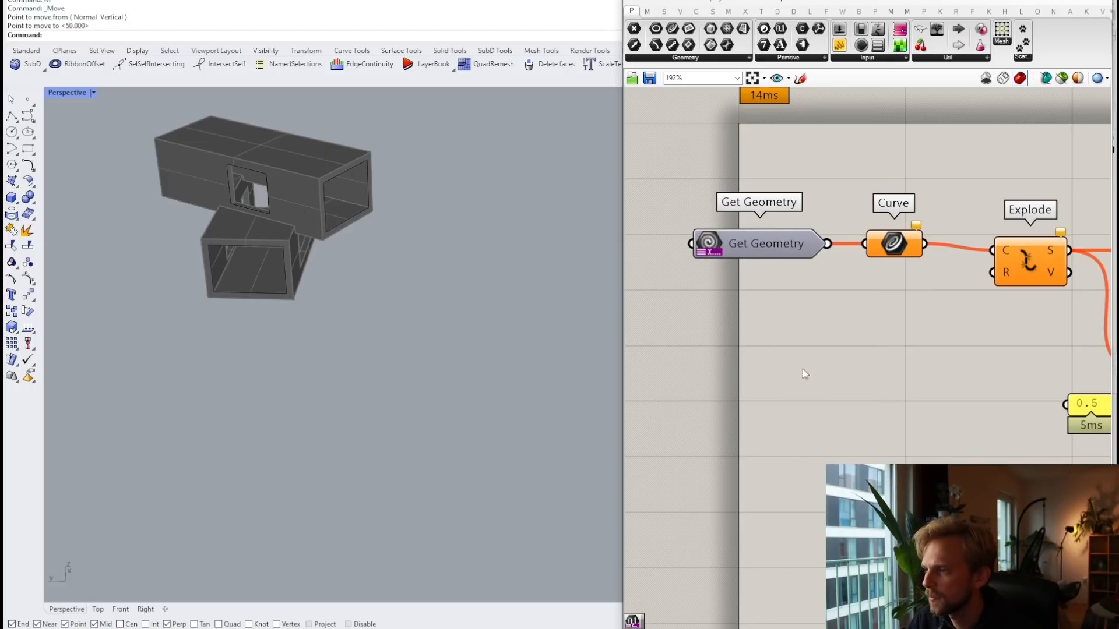
{"action": "right_click", "coordinate": [765, 240]}
{"action": "key", "text": "Escape"}
{"action": "left_click", "coordinate": [752, 246]}
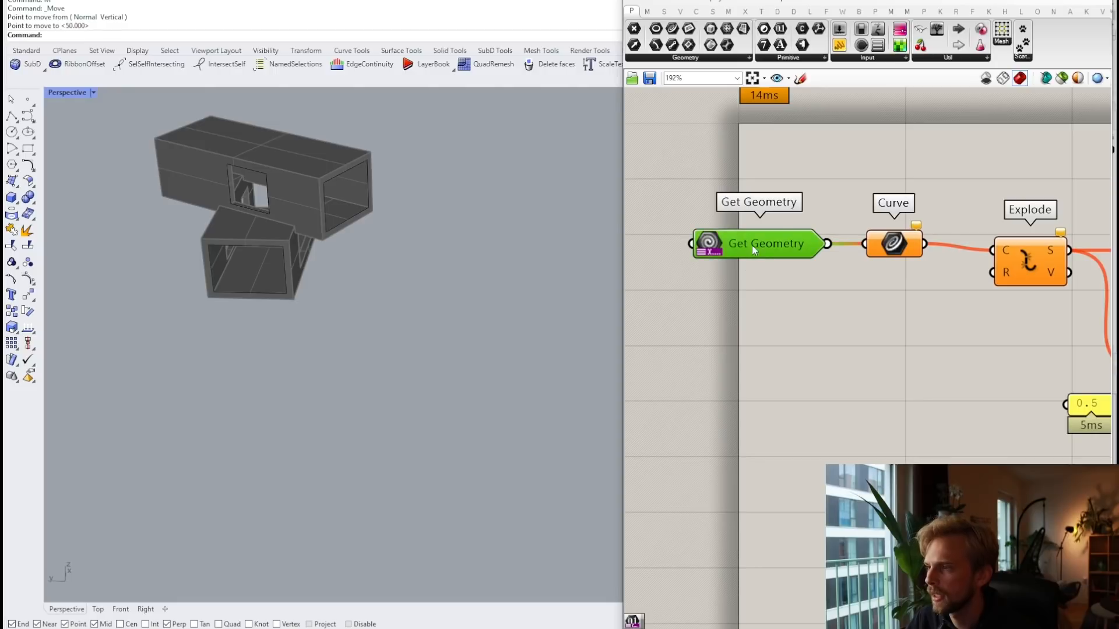
Step: Rename the Get Geometry input to 'Rectangles'
{"action": "right_click", "coordinate": [761, 245]}
{"action": "left_click_drag", "start_coordinate": [830, 250], "coordinate": [736, 251]}
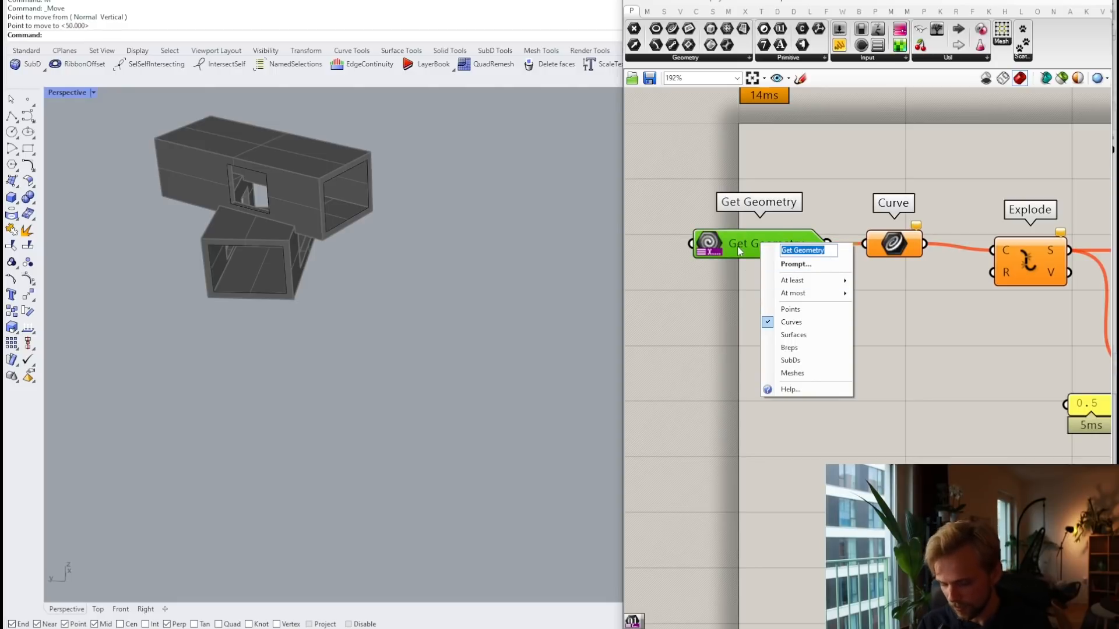
{"action": "type", "text": "Curv"}
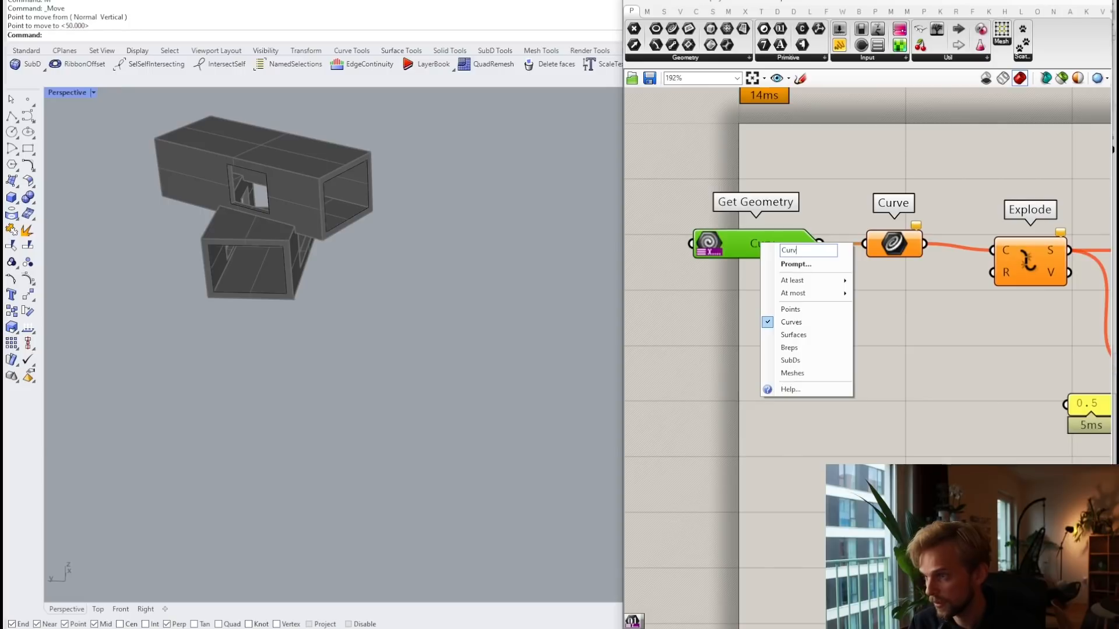
{"action": "key", "text": "BackSpace"}
{"action": "key", "text": "BackSpace"}
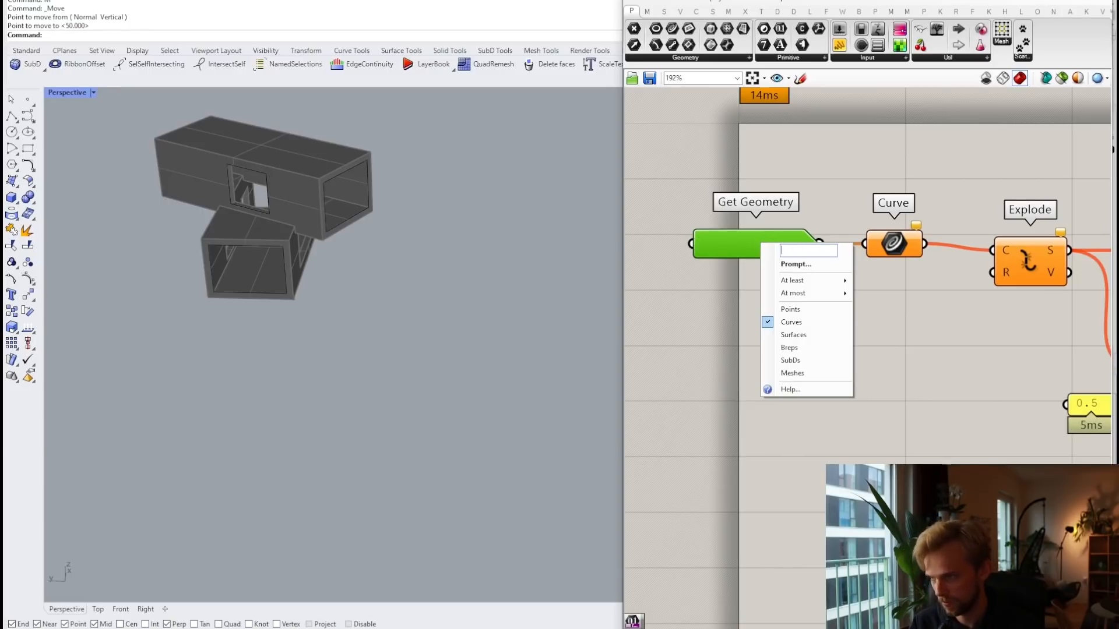
{"action": "type", "text": "Rectangles"}
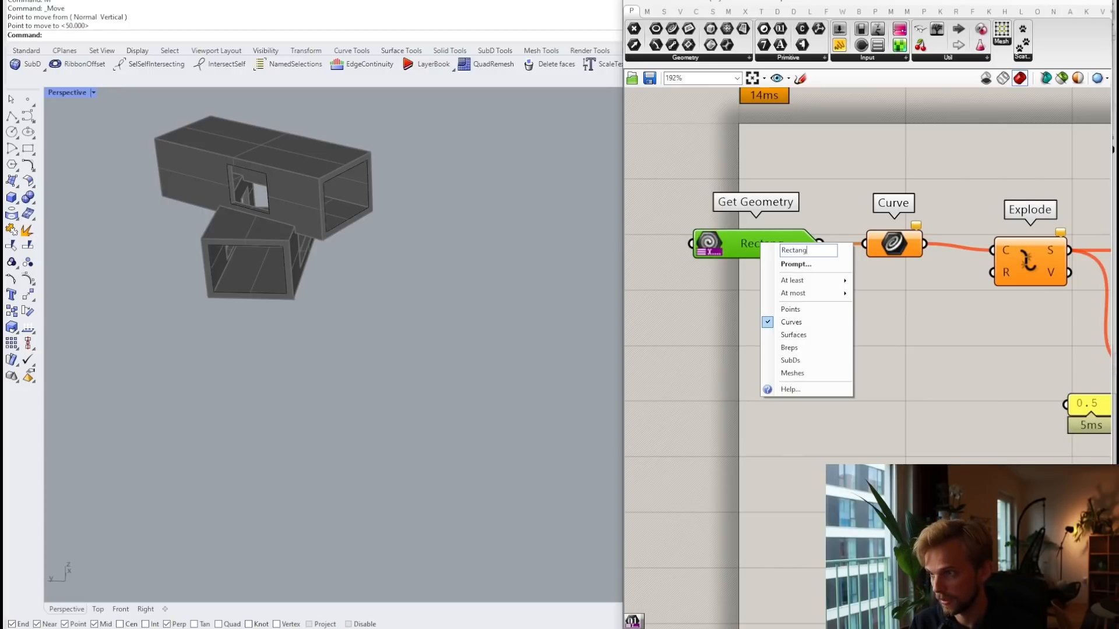
{"action": "left_click", "coordinate": [844, 211]}
Step: Set the Rectangles prompt message to 'Gimme vertical flat rectangles'
{"action": "right_click", "coordinate": [757, 255]}
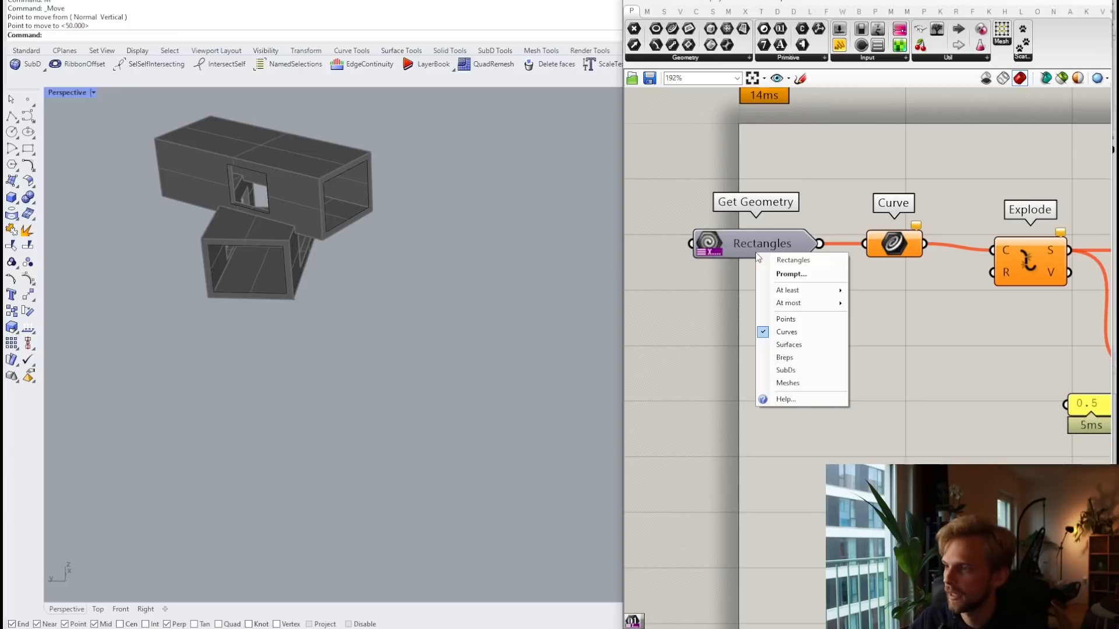
{"action": "left_click", "coordinate": [790, 274]}
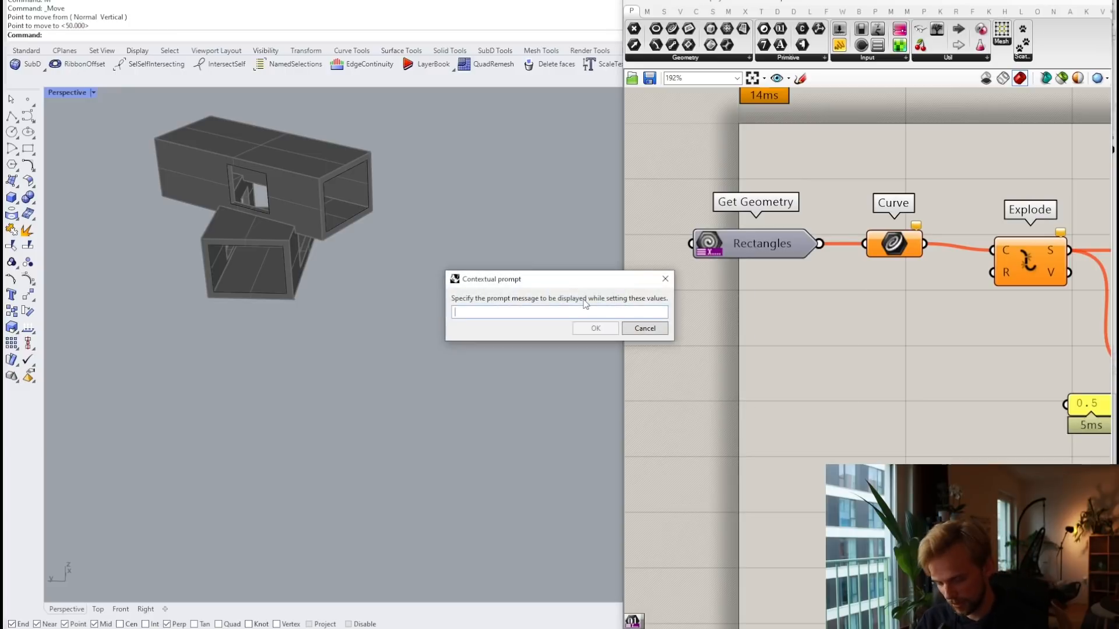
{"action": "type", "text": "Gimme vertical f"}
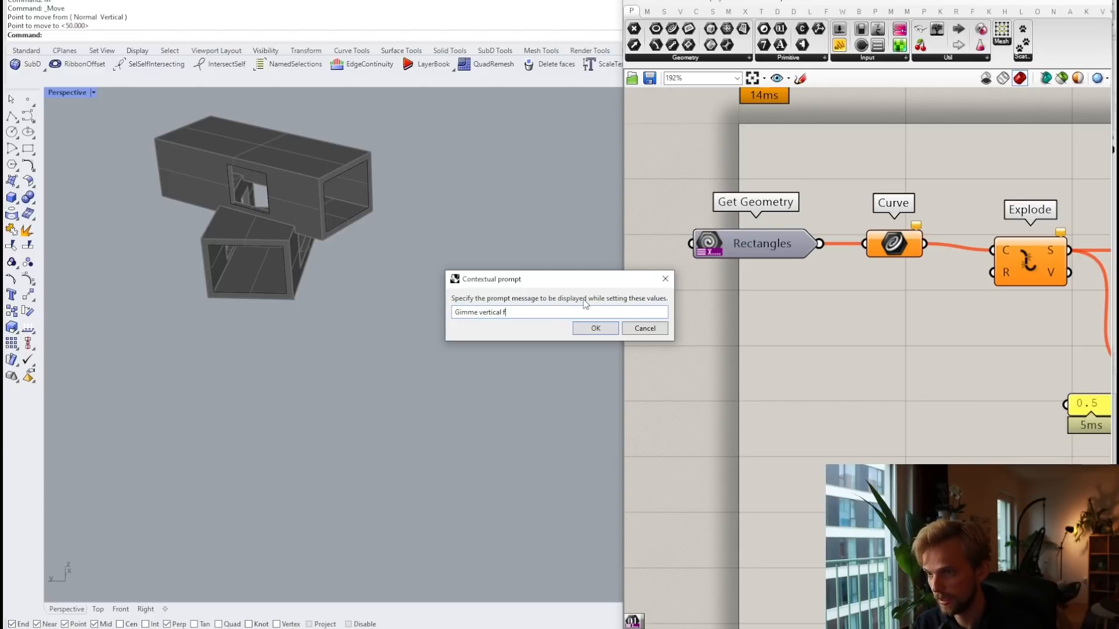
{"action": "type", "text": "lat rectangles"}
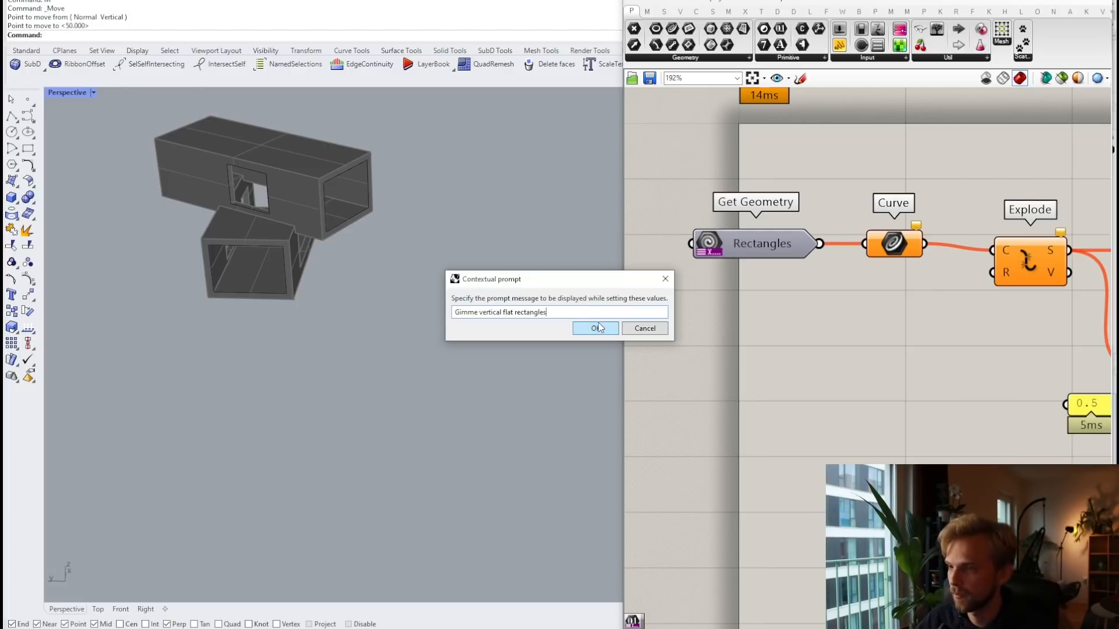
{"action": "left_click", "coordinate": [595, 328]}
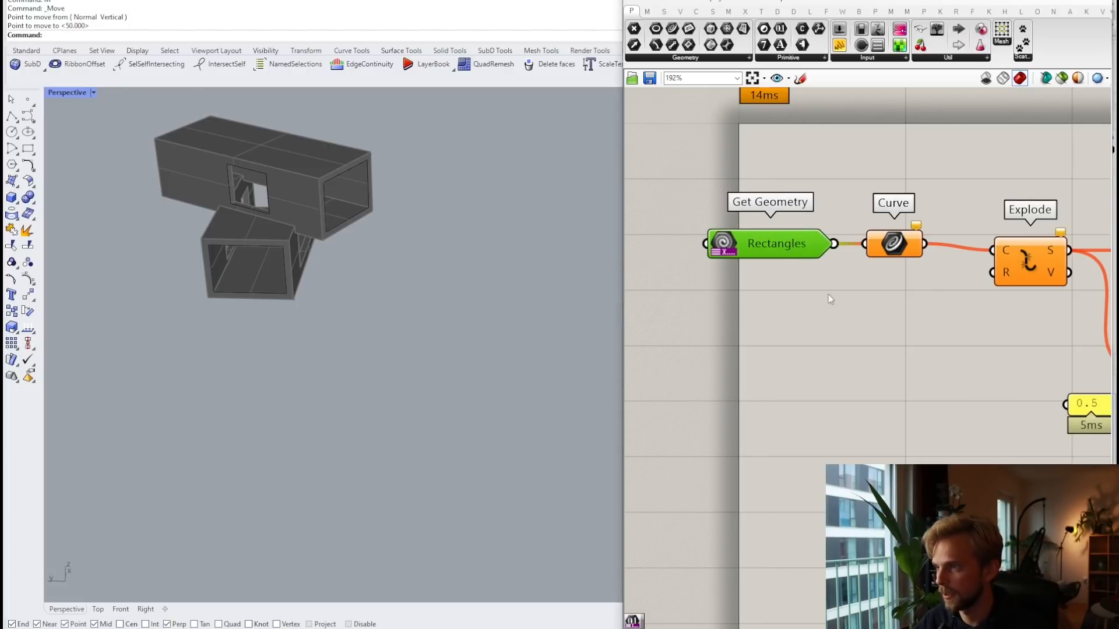
Step: Survey the definition and check the Rectangles input's options, leaving its limit unchanged
{"action": "scroll", "coordinate": [865, 326], "scroll_direction": "down", "scroll_amount": 5}
{"action": "right_click_drag", "start_coordinate": [894, 320], "coordinate": [769, 282]}
{"action": "scroll", "coordinate": [768, 282], "scroll_direction": "up", "scroll_amount": 3}
{"action": "scroll", "coordinate": [765, 248], "scroll_direction": "down", "scroll_amount": 3}
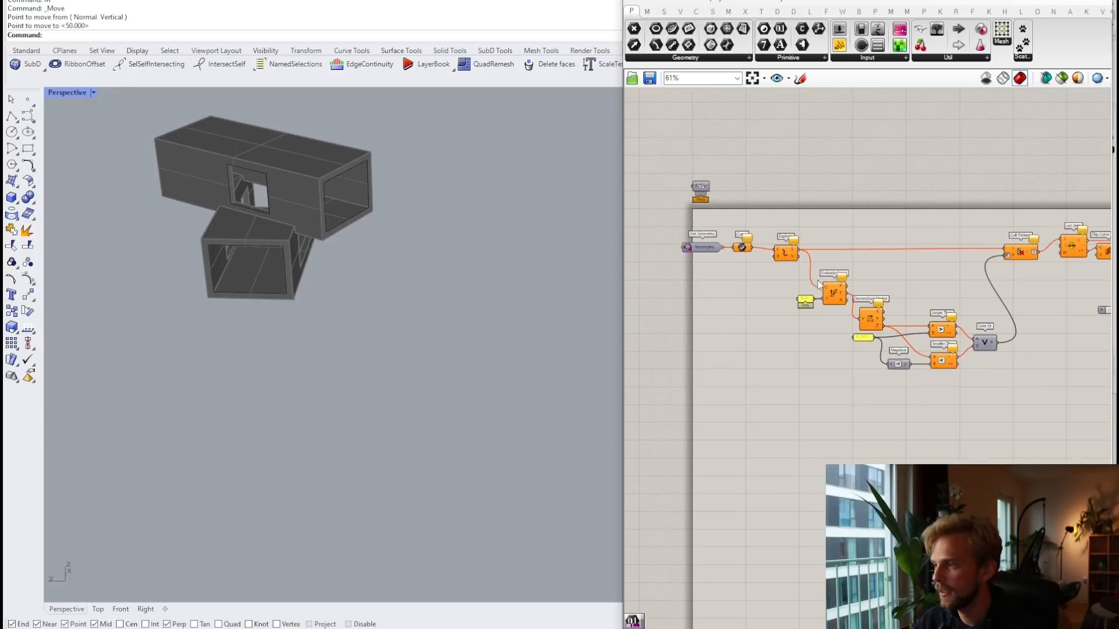
{"action": "scroll", "coordinate": [898, 318], "scroll_direction": "up", "scroll_amount": 2}
{"action": "scroll", "coordinate": [919, 243], "scroll_direction": "up", "scroll_amount": 3}
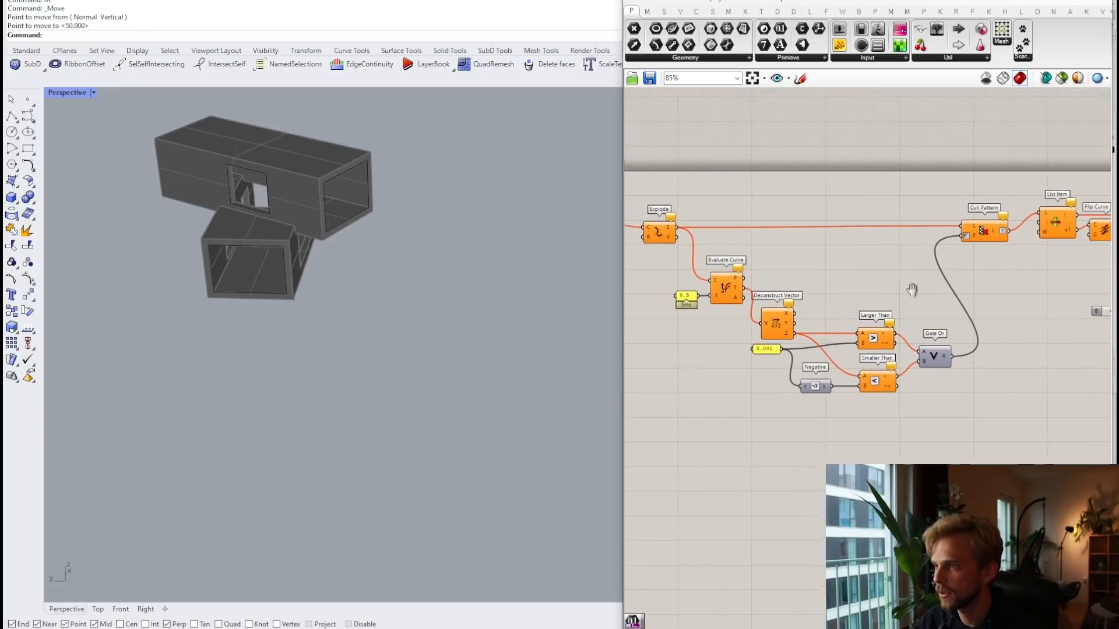
{"action": "scroll", "coordinate": [927, 248], "scroll_direction": "up", "scroll_amount": 1}
{"action": "right_click_drag", "start_coordinate": [944, 256], "coordinate": [733, 262]}
{"action": "scroll", "coordinate": [827, 253], "scroll_direction": "up", "scroll_amount": 2}
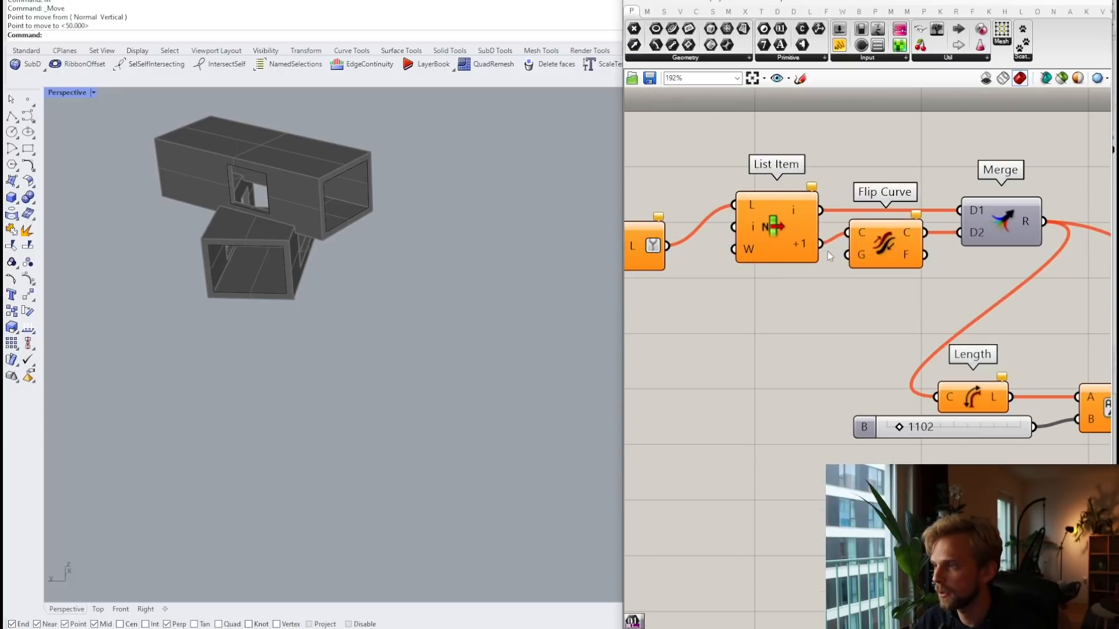
{"action": "right_click_drag", "start_coordinate": [905, 333], "coordinate": [772, 253]}
{"action": "scroll", "coordinate": [802, 344], "scroll_direction": "down", "scroll_amount": 6}
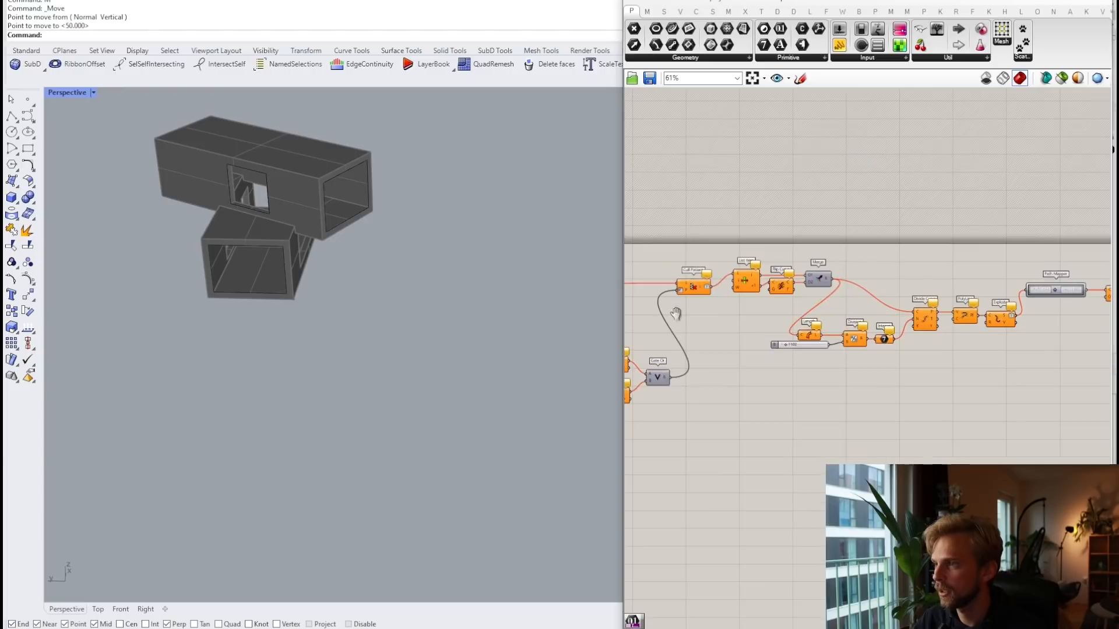
{"action": "right_click_drag", "start_coordinate": [674, 313], "coordinate": [1111, 351]}
{"action": "scroll", "coordinate": [826, 318], "scroll_direction": "up", "scroll_amount": 8}
{"action": "left_click", "coordinate": [828, 319]}
{"action": "right_click", "coordinate": [828, 318]}
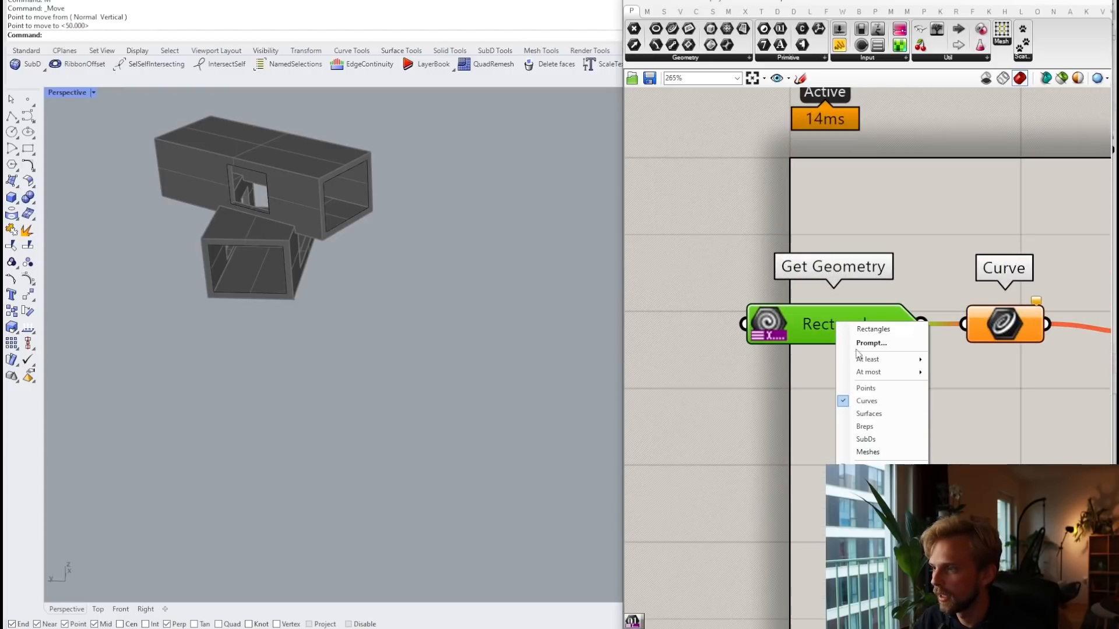
{"action": "mouse_move", "coordinate": [891, 376]}
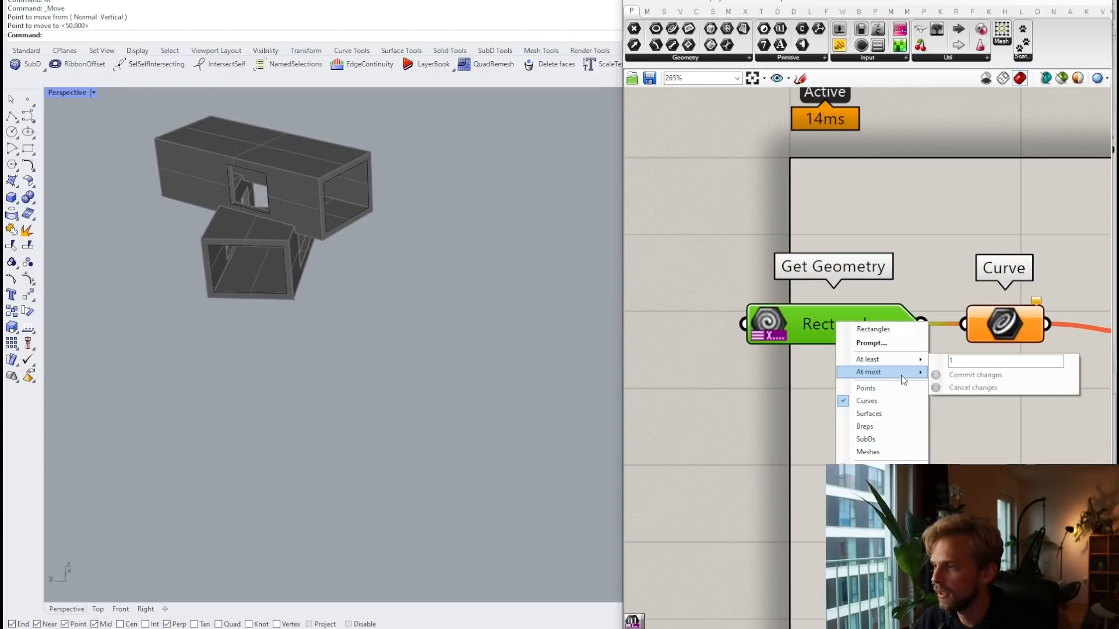
{"action": "left_click", "coordinate": [982, 187]}
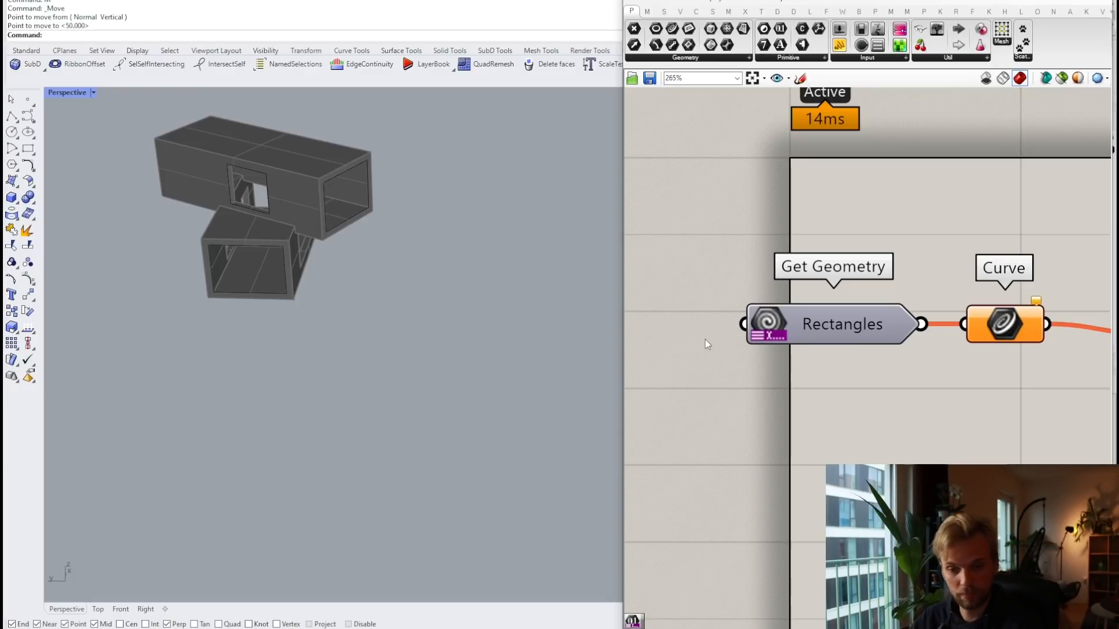
Step: Zoom to 163% and pan to the Length, Division and 1102 slider
{"action": "scroll", "coordinate": [777, 381], "scroll_direction": "down", "scroll_amount": 5}
{"action": "scroll", "coordinate": [915, 386], "scroll_direction": "up", "scroll_amount": 4}
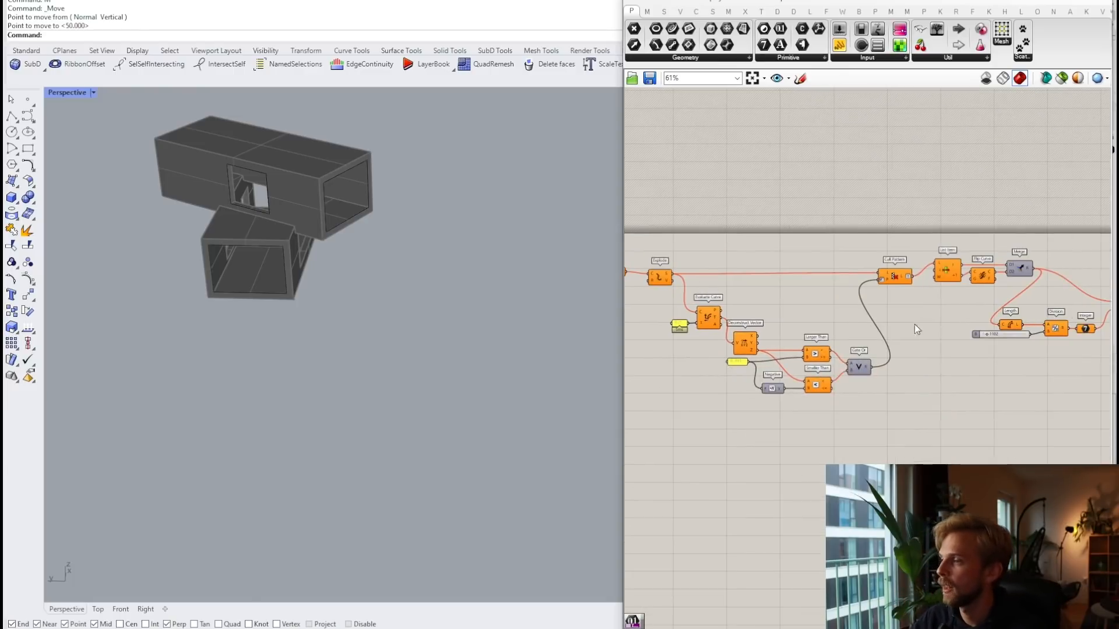
{"action": "scroll", "coordinate": [834, 322], "scroll_direction": "up", "scroll_amount": 3}
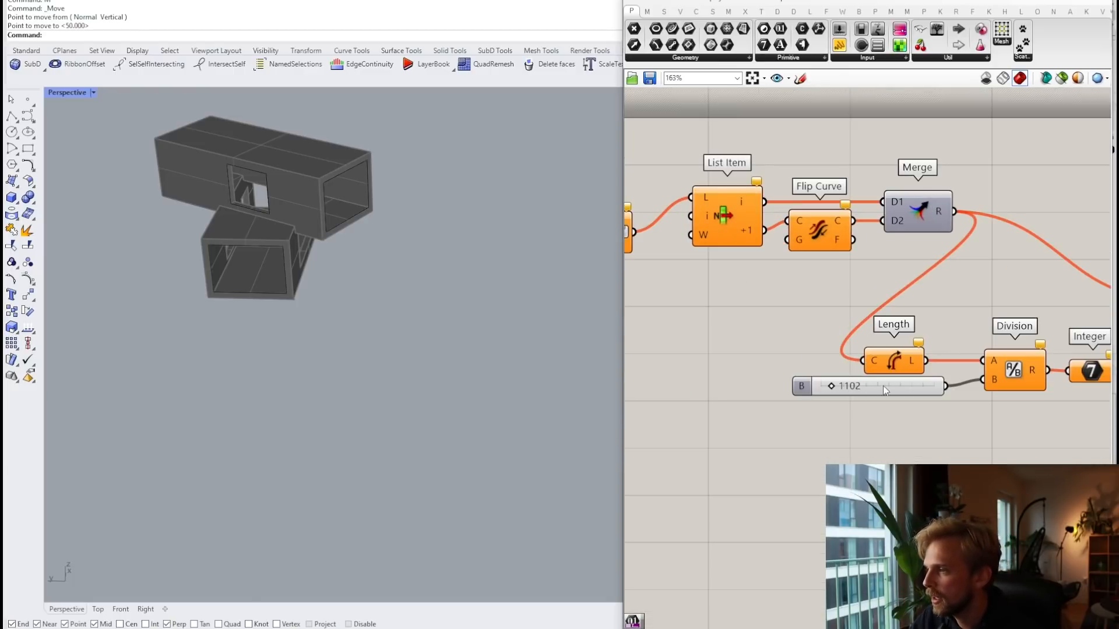
{"action": "left_click_drag", "start_coordinate": [883, 385], "coordinate": [875, 412]}
Step: Add a Get Number wired into Division's B input, deleting the 1102 slider
{"action": "right_click_drag", "start_coordinate": [867, 443], "coordinate": [863, 290]}
{"action": "left_click", "coordinate": [839, 334]}
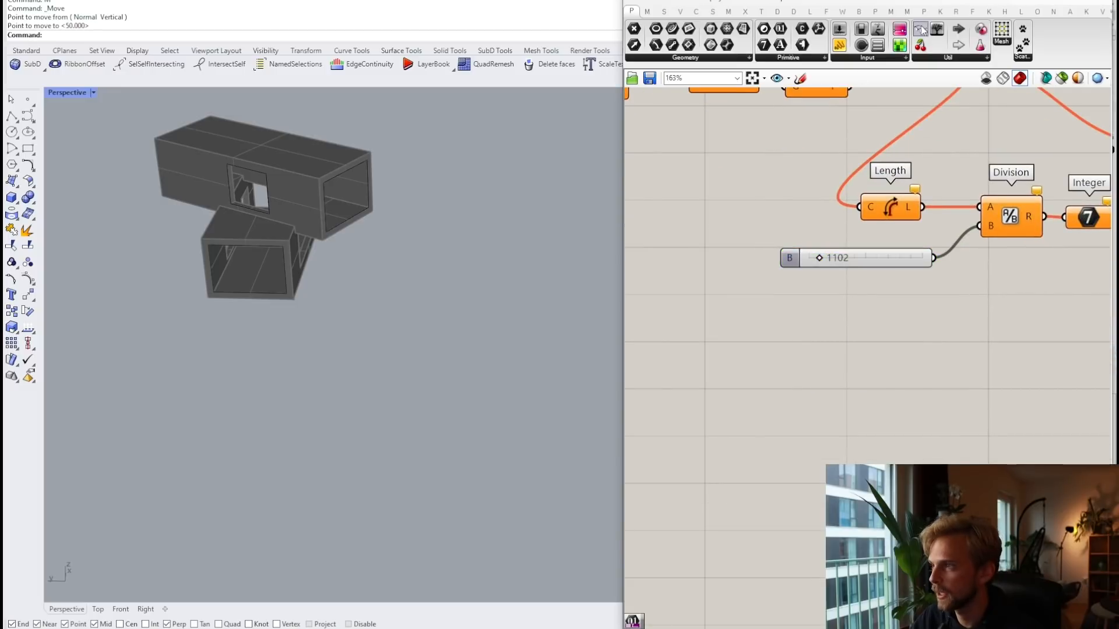
{"action": "left_click", "coordinate": [947, 57]}
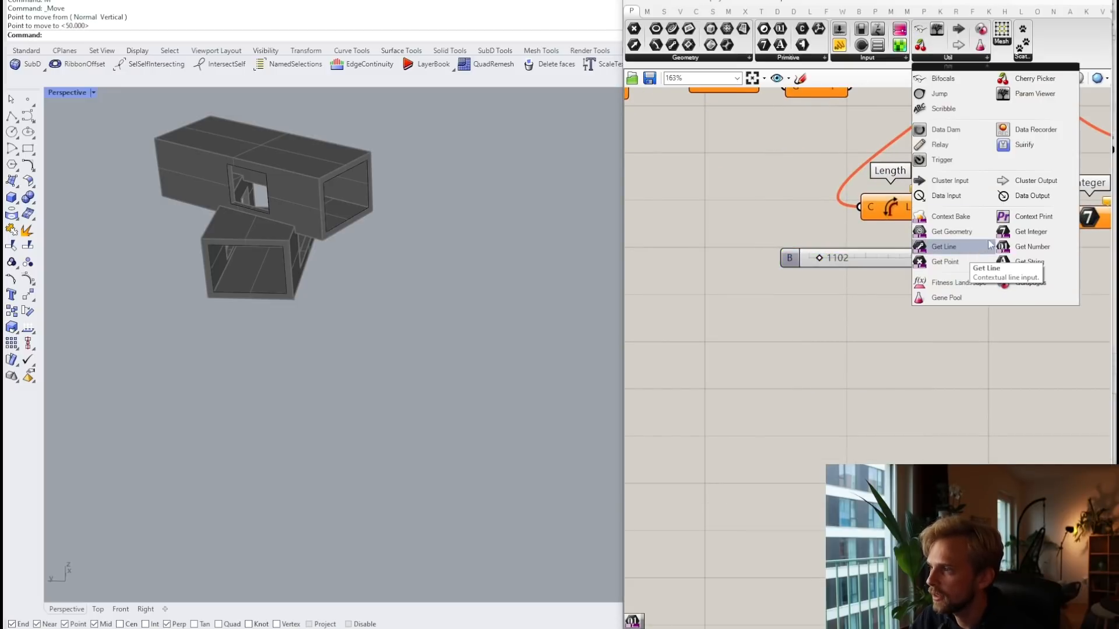
{"action": "left_click", "coordinate": [1047, 249]}
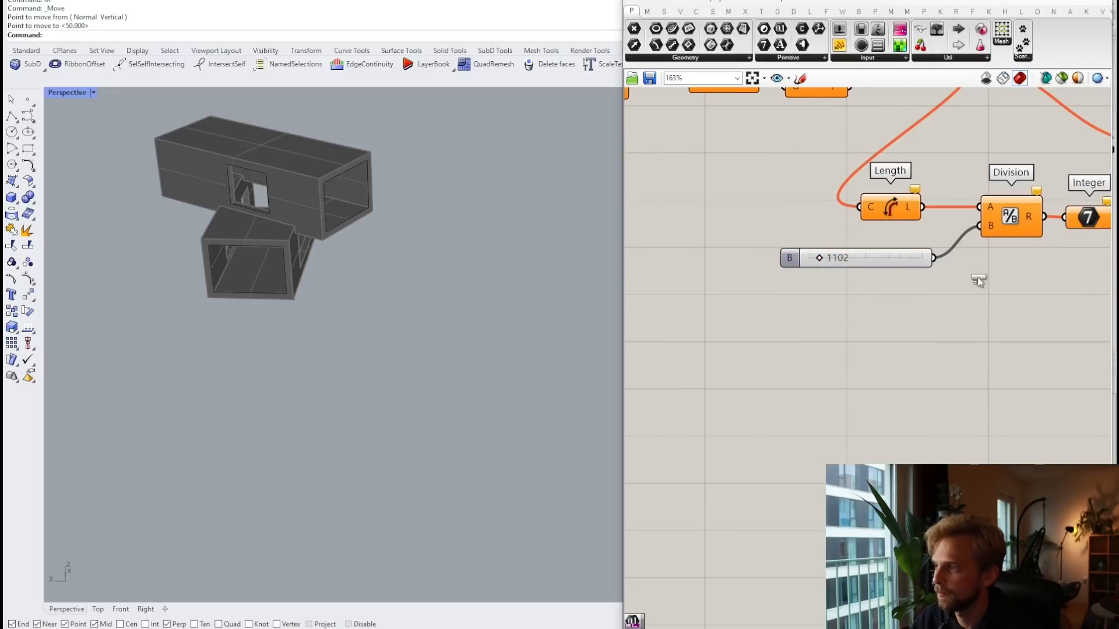
{"action": "left_click", "coordinate": [828, 330]}
{"action": "scroll", "coordinate": [857, 315], "scroll_direction": "up", "scroll_amount": 4}
{"action": "left_click_drag", "start_coordinate": [884, 334], "coordinate": [1043, 194]}
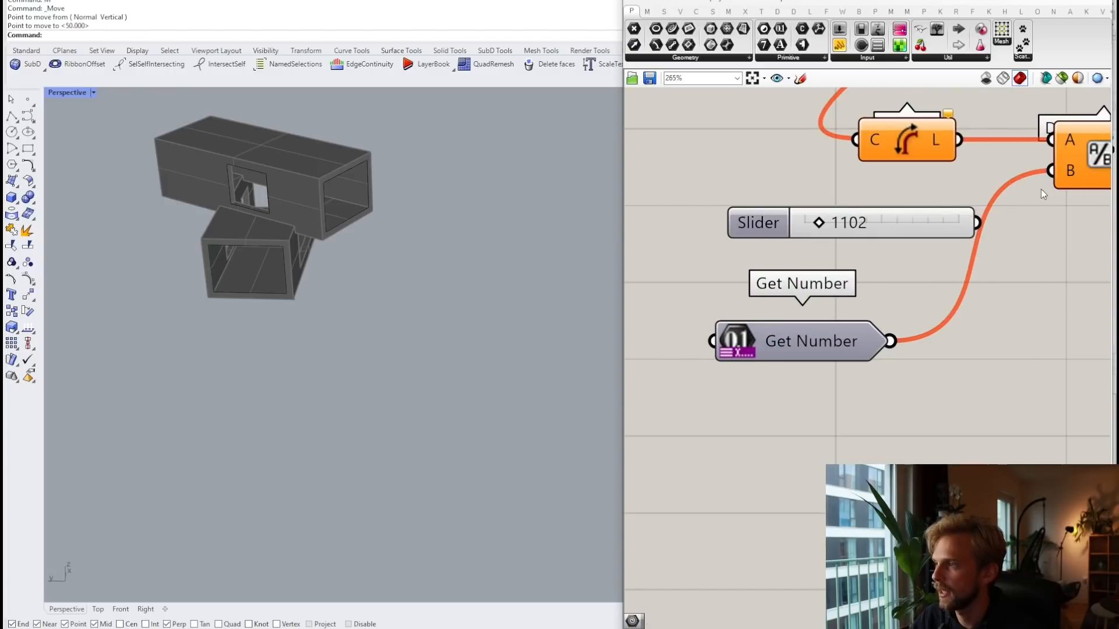
{"action": "left_click", "coordinate": [904, 220]}
{"action": "key", "text": "Delete"}
{"action": "left_click_drag", "start_coordinate": [825, 341], "coordinate": [872, 284]}
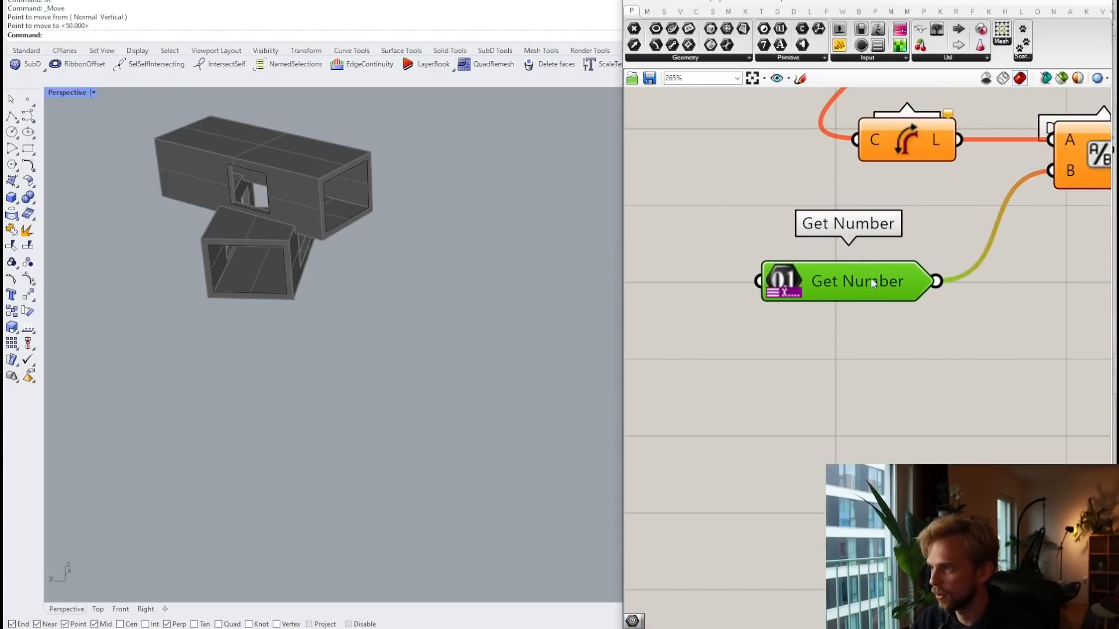
Step: Rename the Get Number input to 'Desired window width'
{"action": "right_click", "coordinate": [844, 275]}
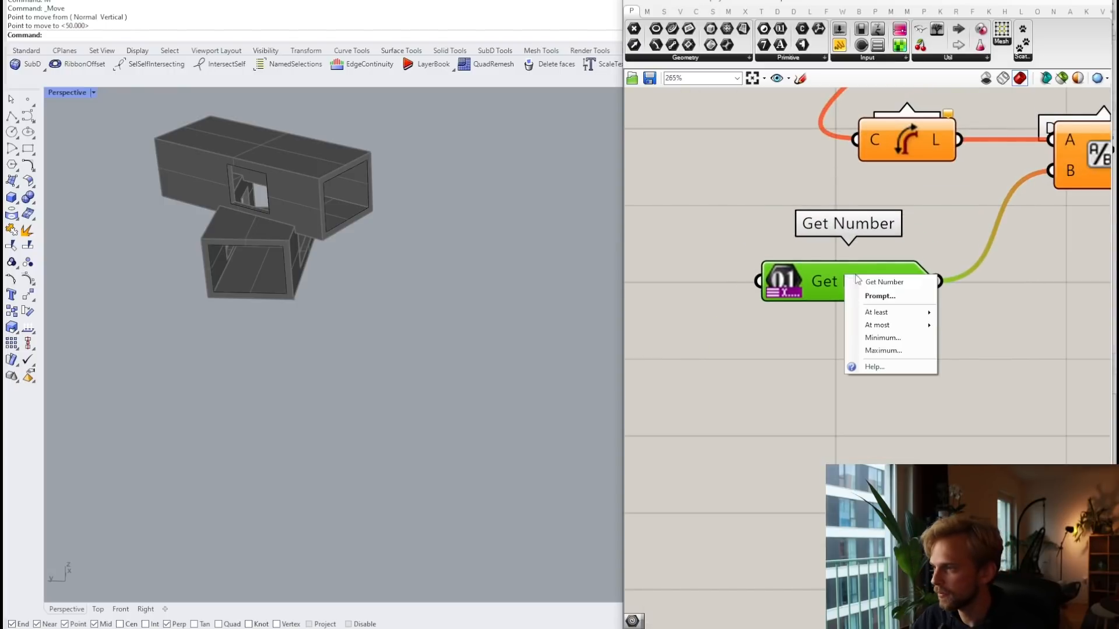
{"action": "left_click_drag", "start_coordinate": [915, 282], "coordinate": [819, 280]}
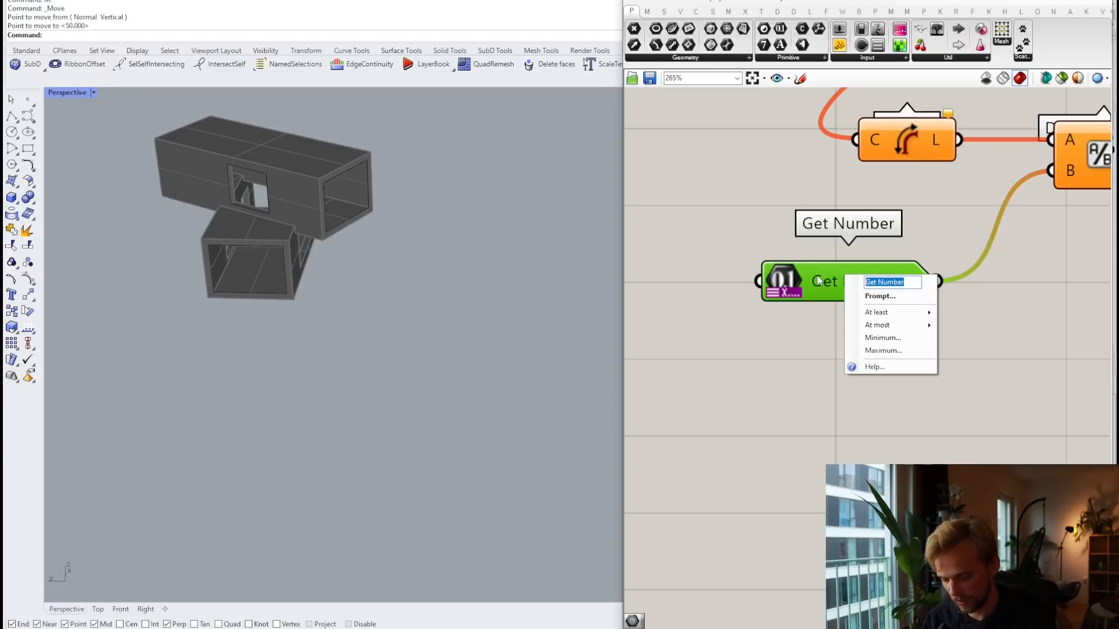
{"action": "type", "text": "Desir"}
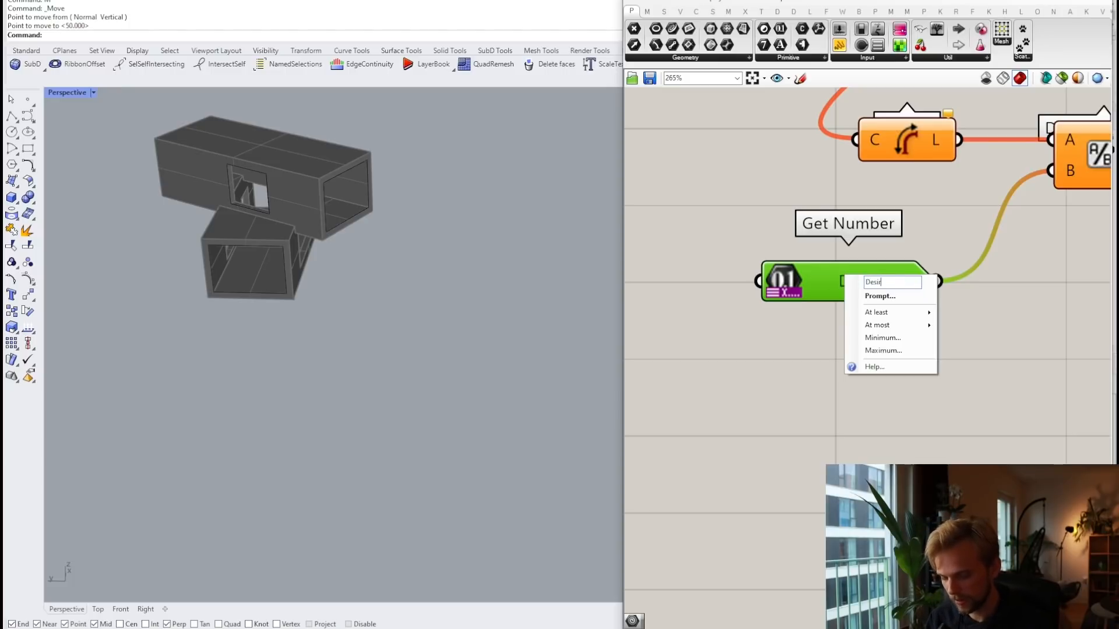
{"action": "type", "text": "ed window"}
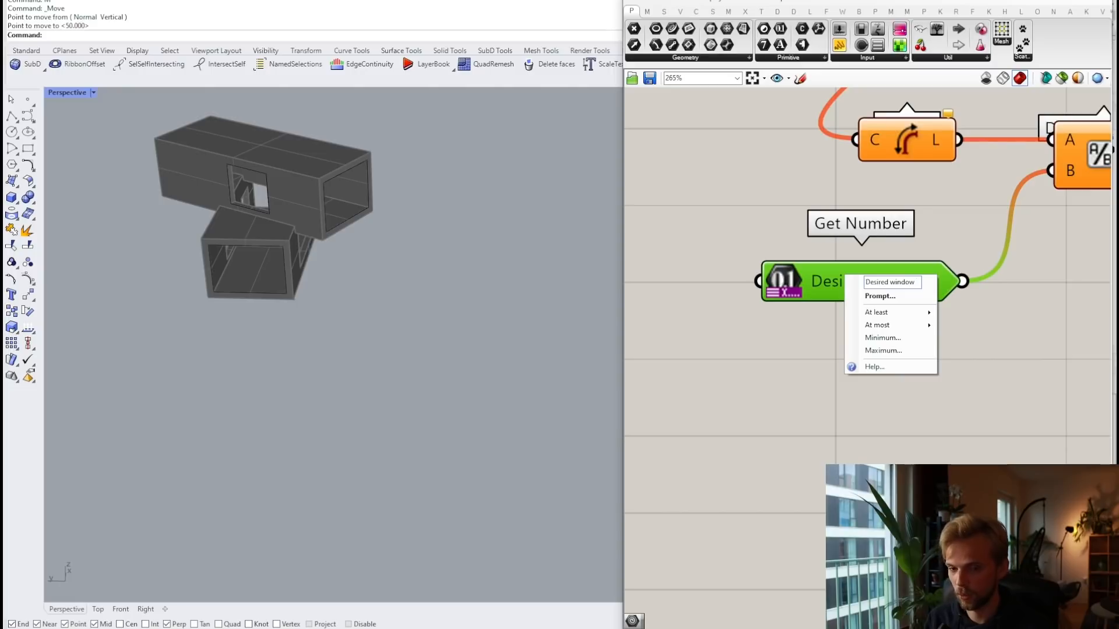
{"action": "type", "text": " wi"}
{"action": "type", "text": "dth"}
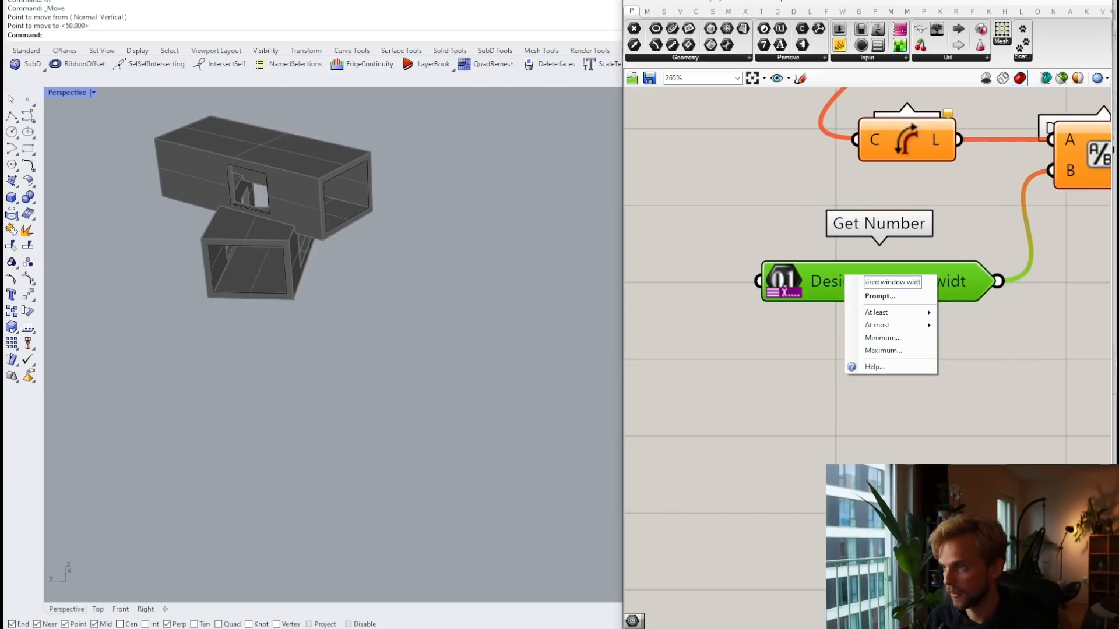
{"action": "left_click", "coordinate": [818, 203]}
Step: Give the Desired window width input a minimum of 100
{"action": "right_click", "coordinate": [862, 284]}
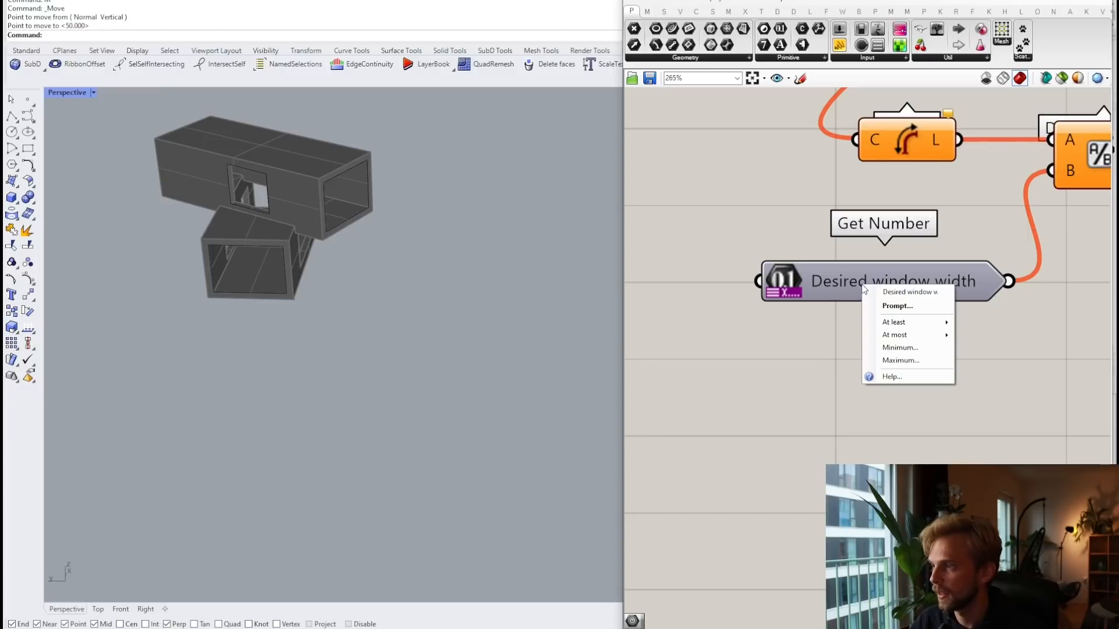
{"action": "mouse_move", "coordinate": [907, 325]}
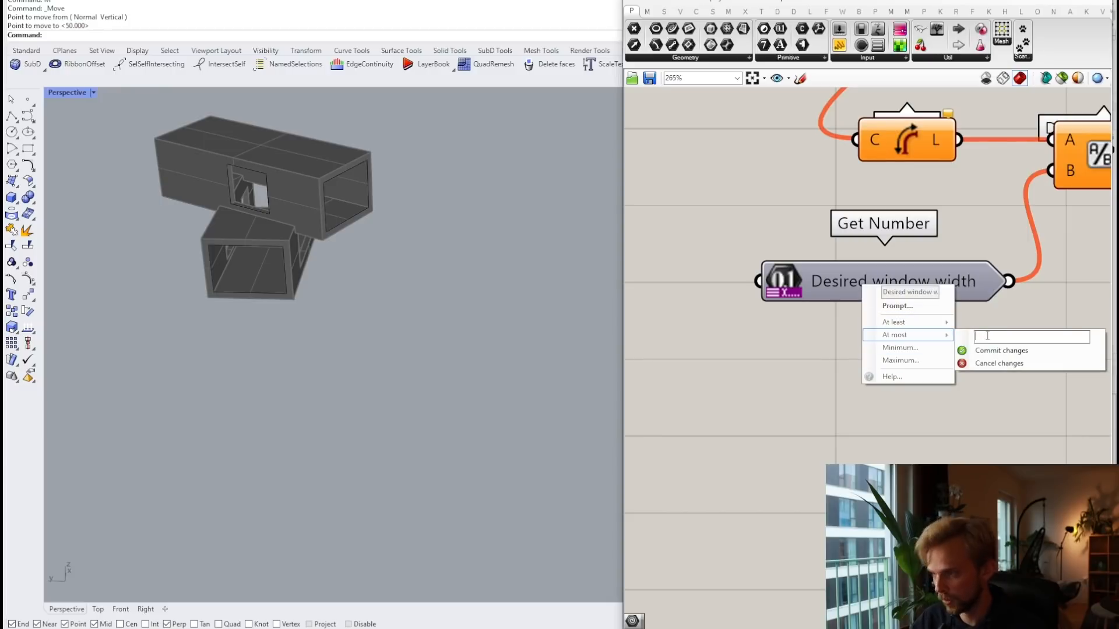
{"action": "left_click", "coordinate": [979, 351]}
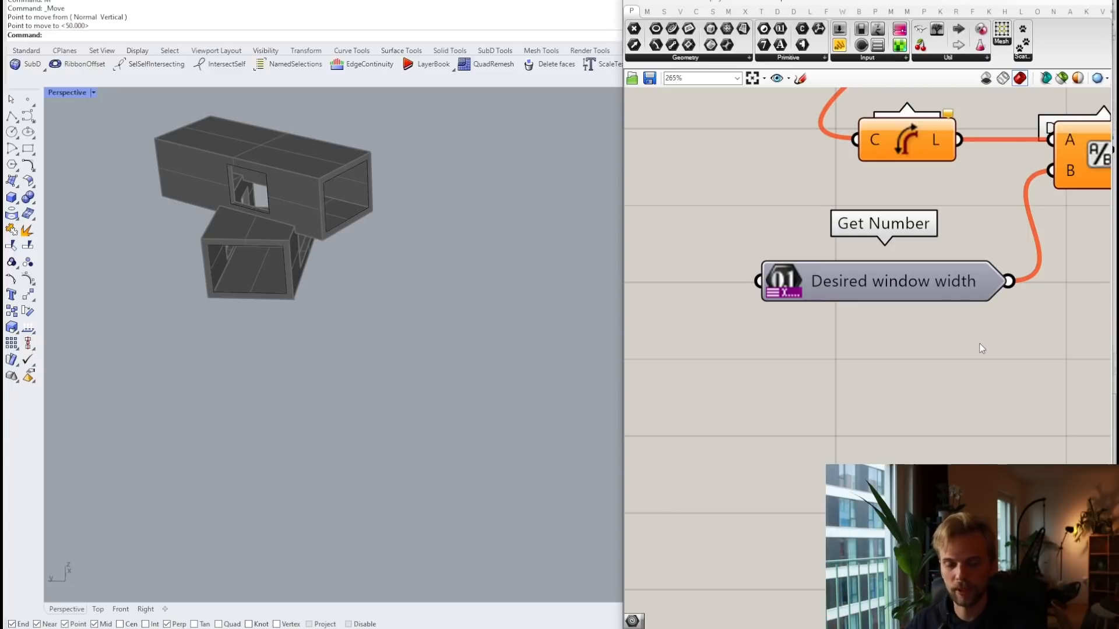
{"action": "right_click", "coordinate": [918, 279]}
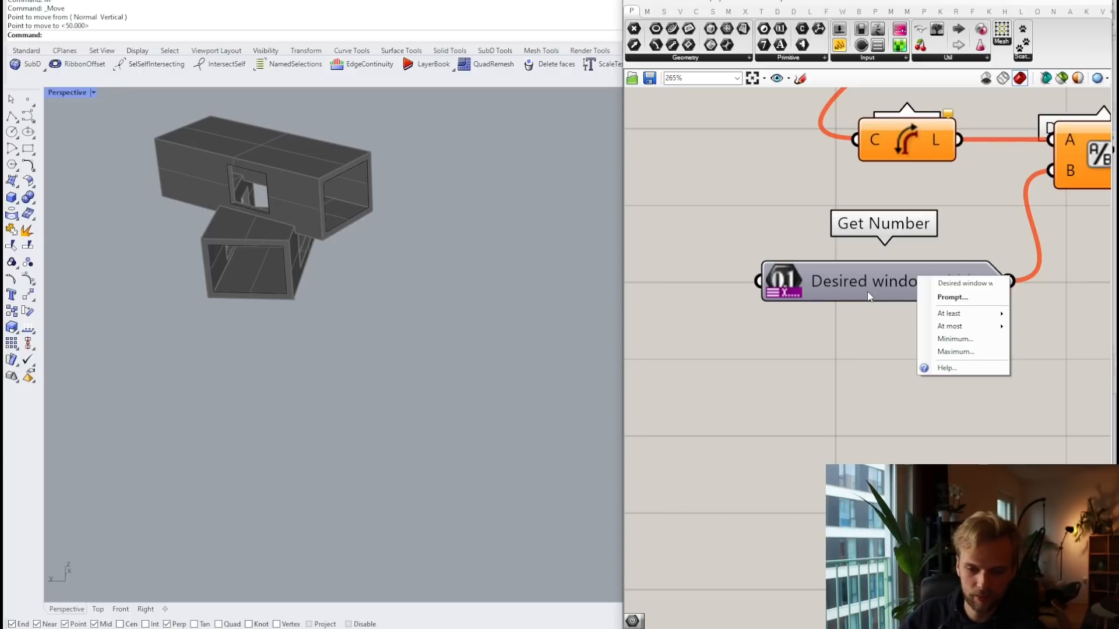
{"action": "left_click", "coordinate": [955, 339]}
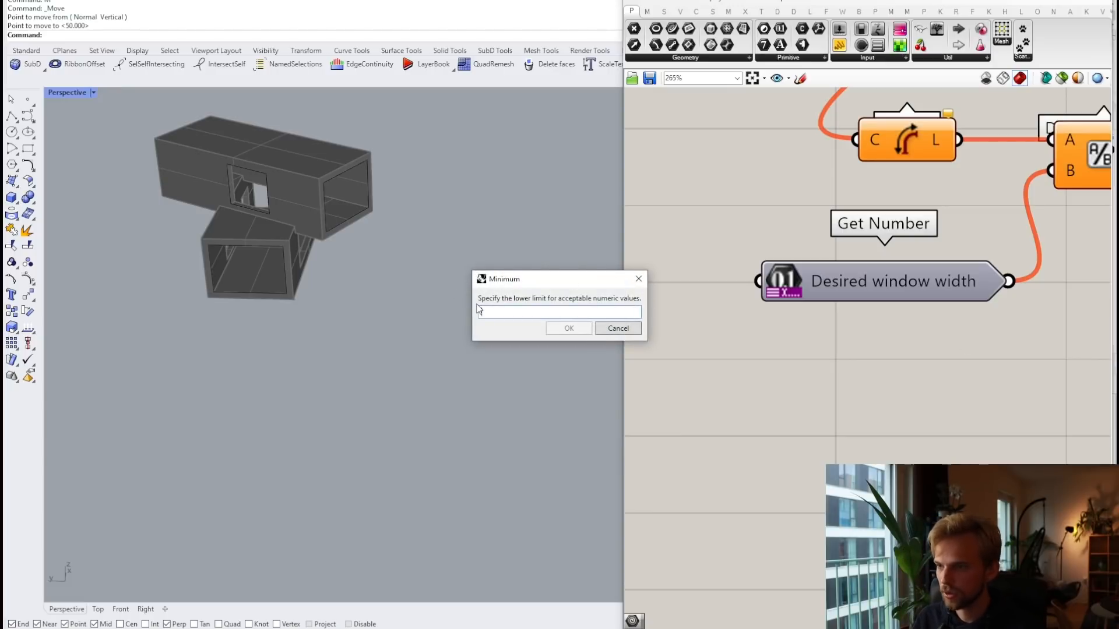
{"action": "type", "text": "00"}
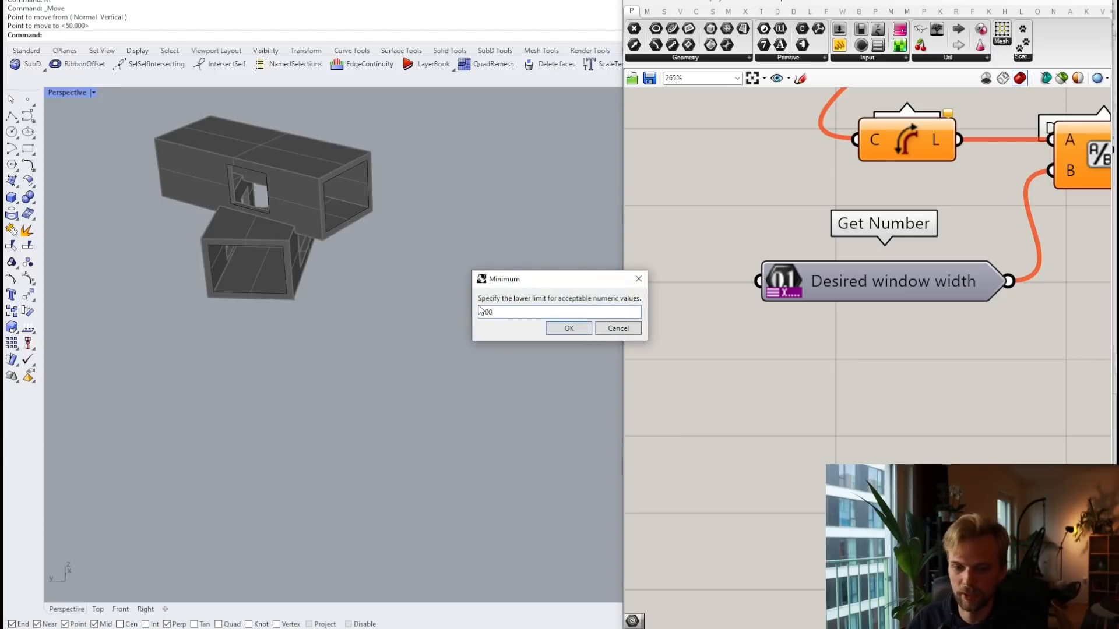
{"action": "left_click", "coordinate": [570, 328]}
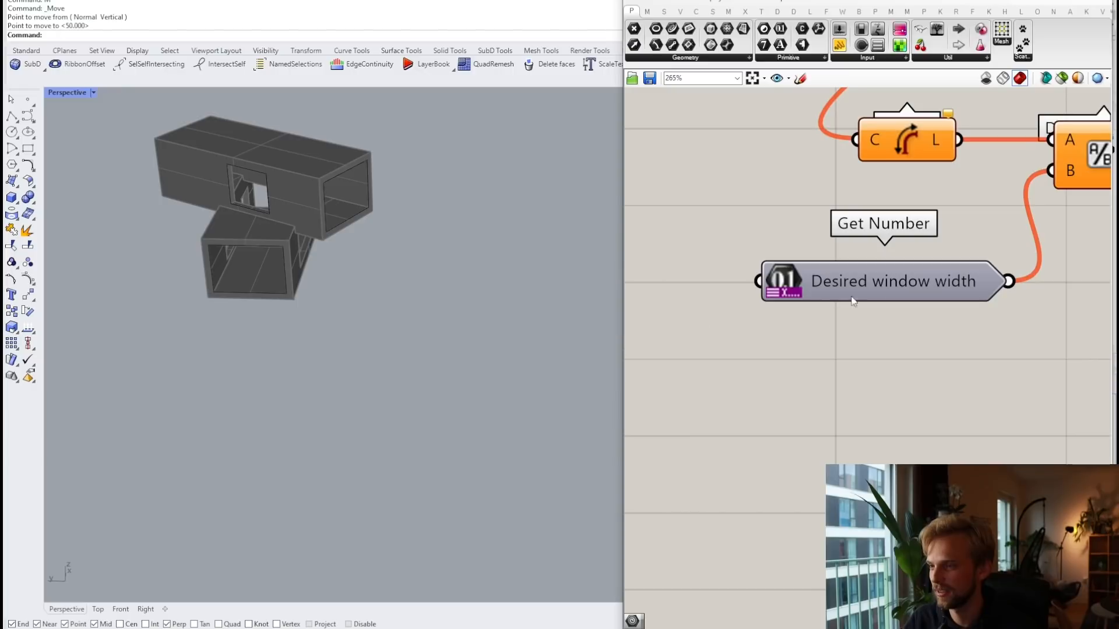
Step: Give the Desired window width input a maximum of 5000
{"action": "right_click", "coordinate": [883, 282]}
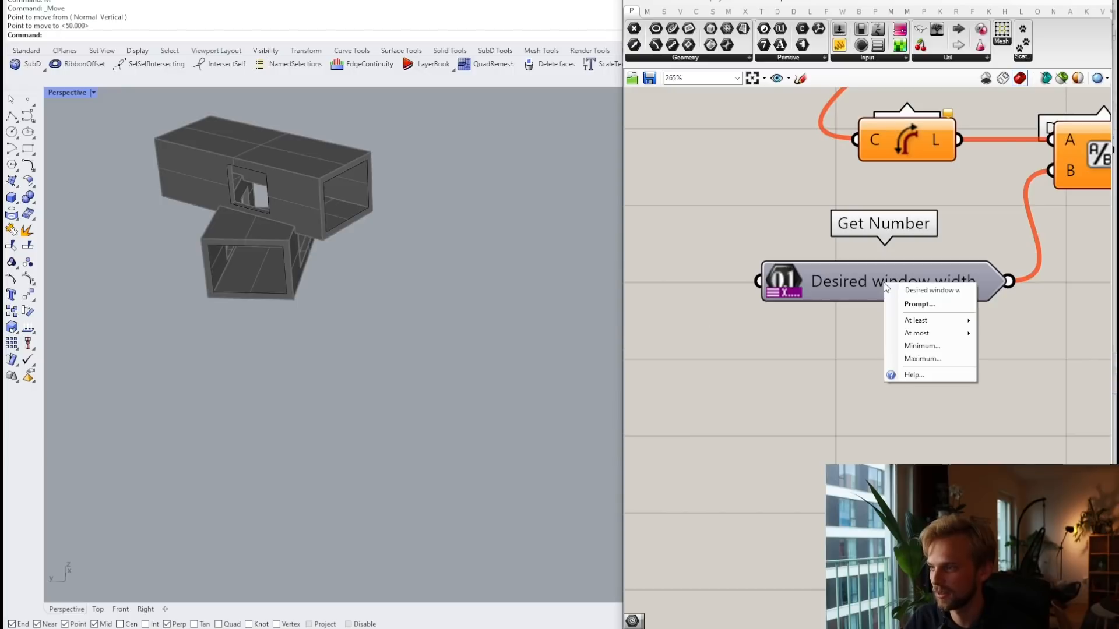
{"action": "left_click", "coordinate": [921, 359]}
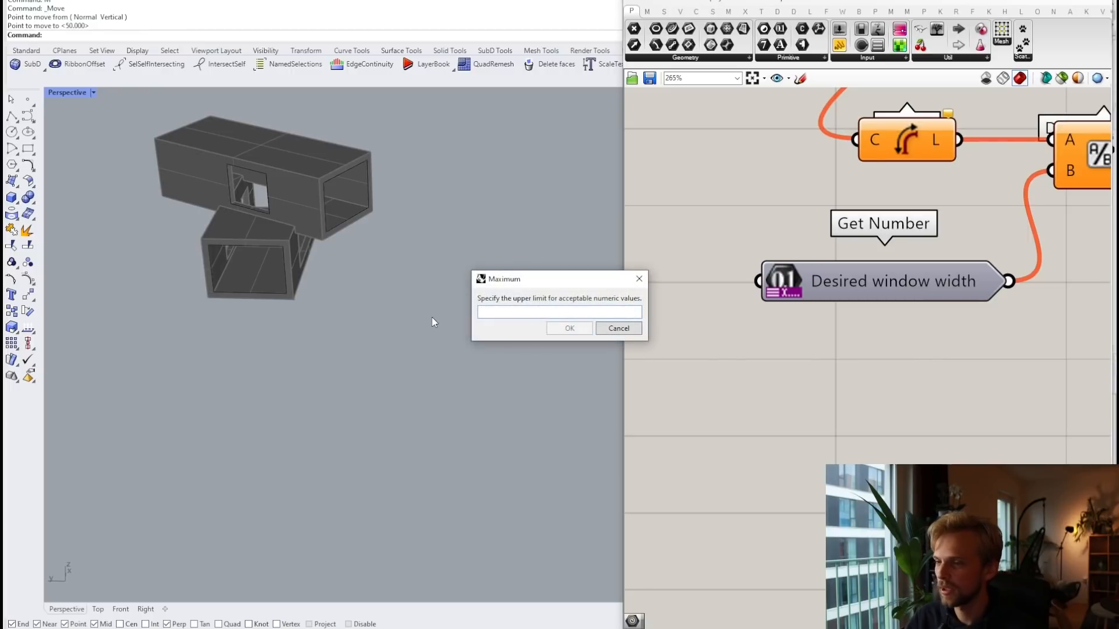
{"action": "type", "text": "5000"}
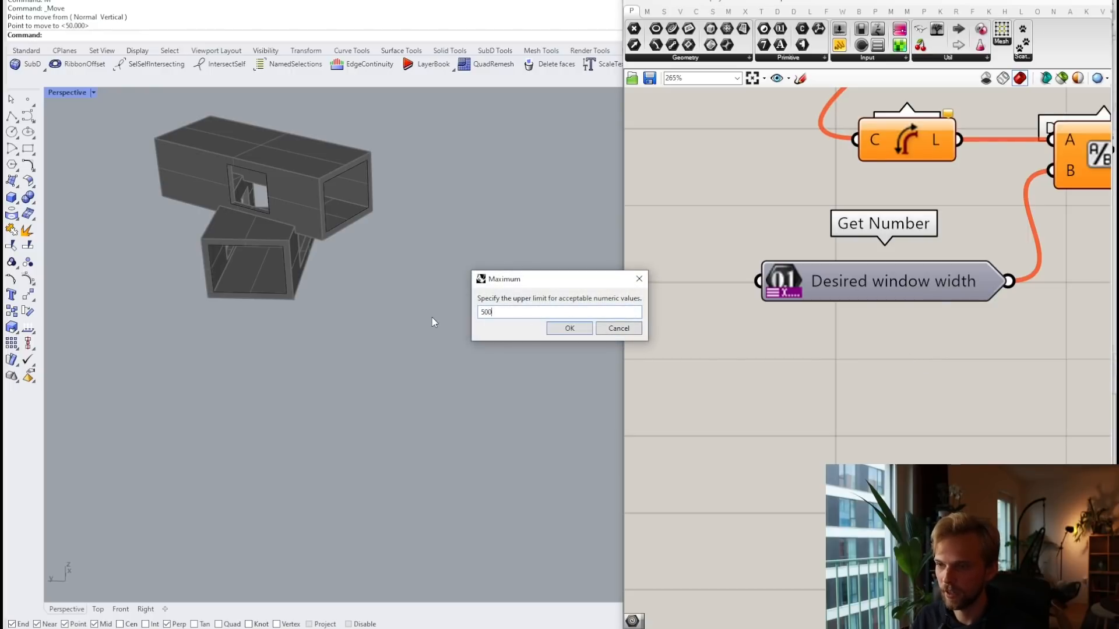
{"action": "left_click", "coordinate": [566, 329]}
Step: Pan to the Offset Curve and move its 30 value slider aside
{"action": "left_click_drag", "start_coordinate": [897, 283], "coordinate": [872, 245]}
{"action": "scroll", "coordinate": [866, 241], "scroll_direction": "down", "scroll_amount": 4}
{"action": "right_click_drag", "start_coordinate": [996, 265], "coordinate": [804, 372]}
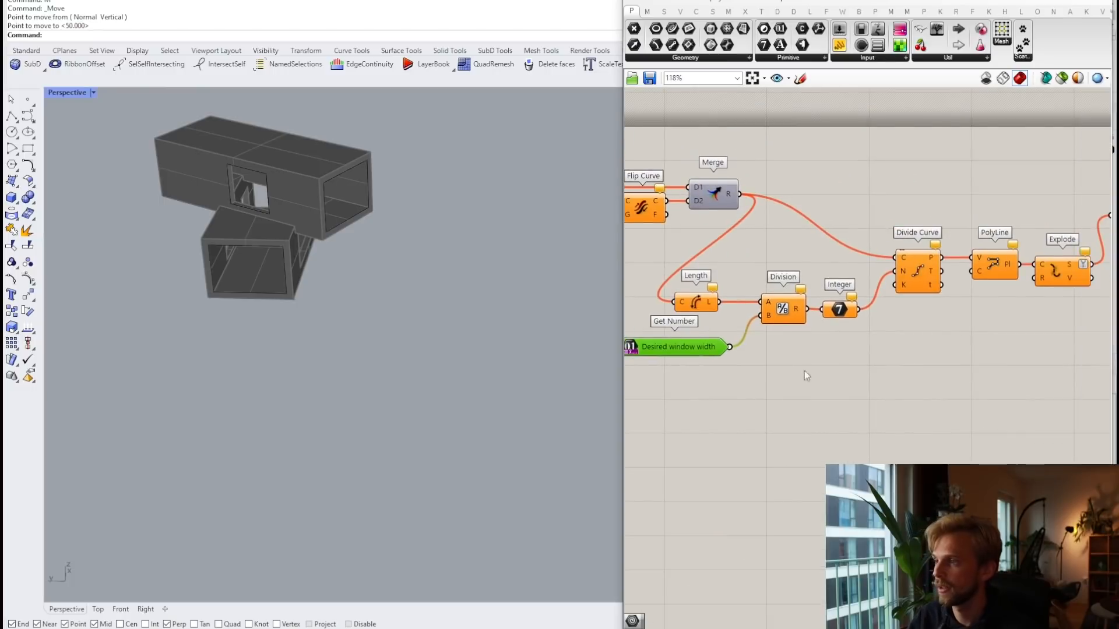
{"action": "right_click_drag", "start_coordinate": [932, 316], "coordinate": [809, 316]}
{"action": "right_click_drag", "start_coordinate": [961, 290], "coordinate": [801, 298]}
{"action": "right_click_drag", "start_coordinate": [965, 270], "coordinate": [802, 267]}
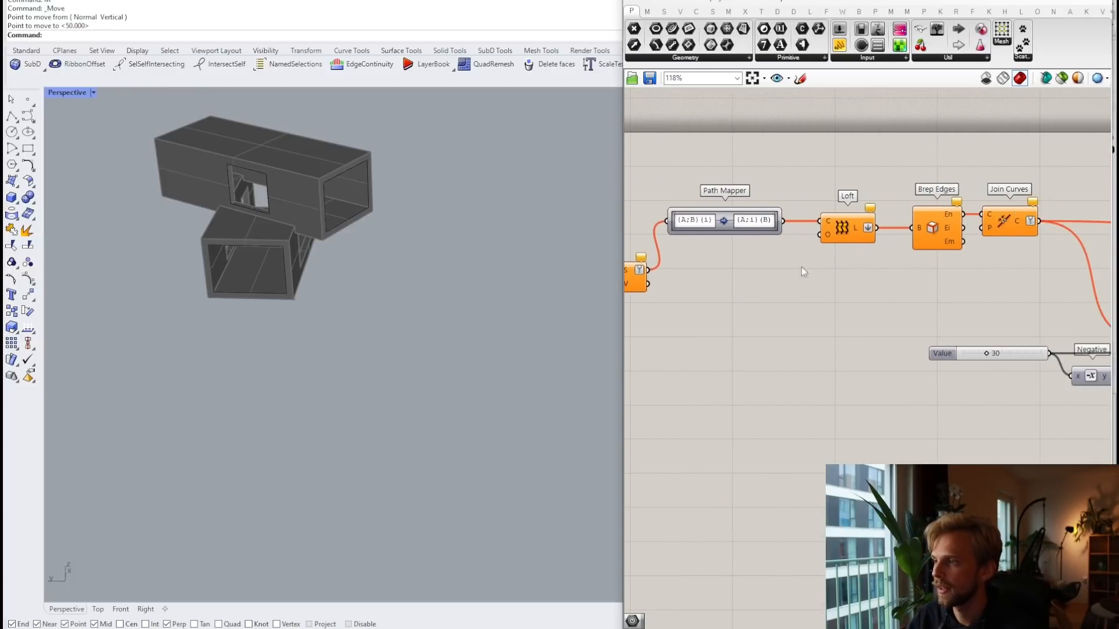
{"action": "scroll", "coordinate": [874, 264], "scroll_direction": "down", "scroll_amount": 2}
{"action": "right_click_drag", "start_coordinate": [951, 292], "coordinate": [816, 252]}
{"action": "scroll", "coordinate": [841, 274], "scroll_direction": "up", "scroll_amount": 4}
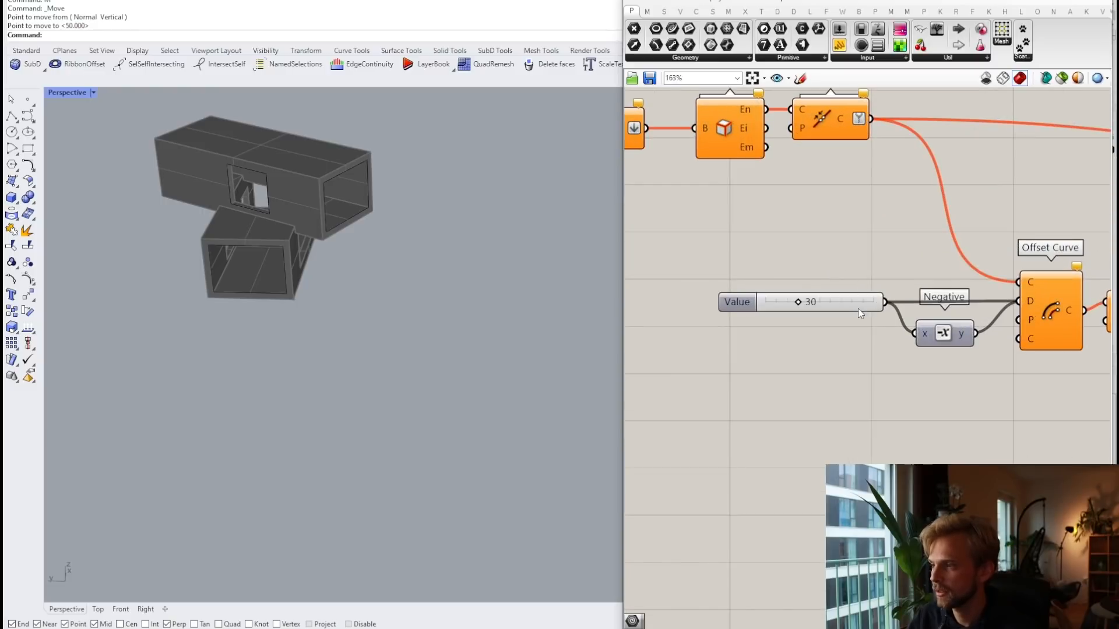
{"action": "left_click_drag", "start_coordinate": [859, 309], "coordinate": [823, 297]}
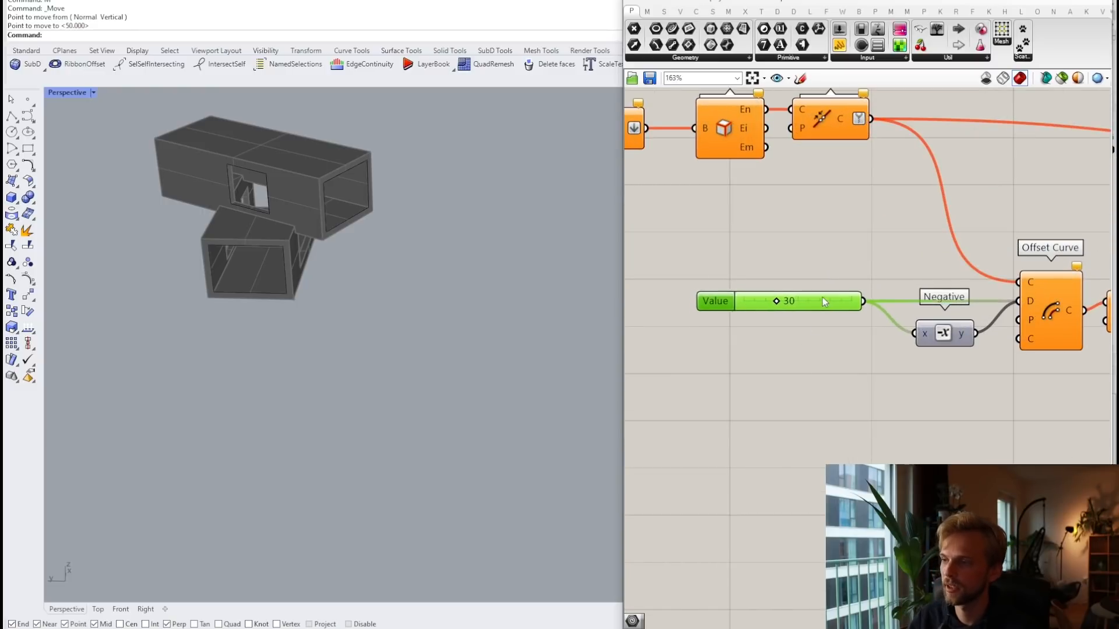
Step: Add a Get Number feeding Negative's x and Offset Curve's D, deleting the 30 slider
{"action": "double_click", "coordinate": [819, 352]}
{"action": "type", "text": "get number"}
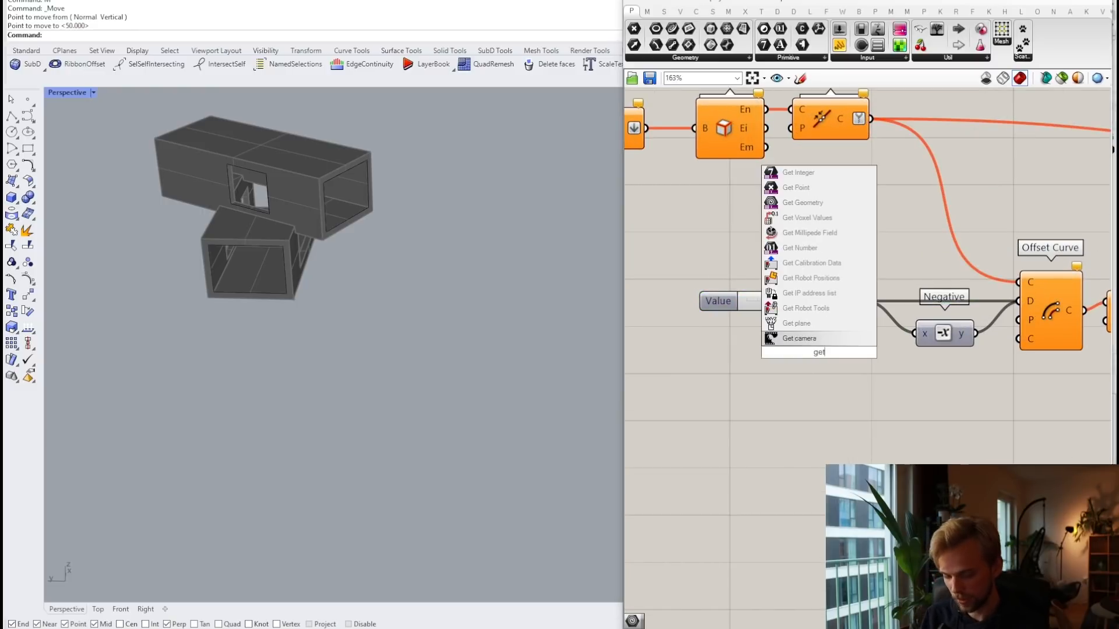
{"action": "key", "text": "Return"}
{"action": "left_click_drag", "start_coordinate": [819, 352], "coordinate": [1016, 301]}
{"action": "left_click_drag", "start_coordinate": [820, 301], "coordinate": [820, 264]}
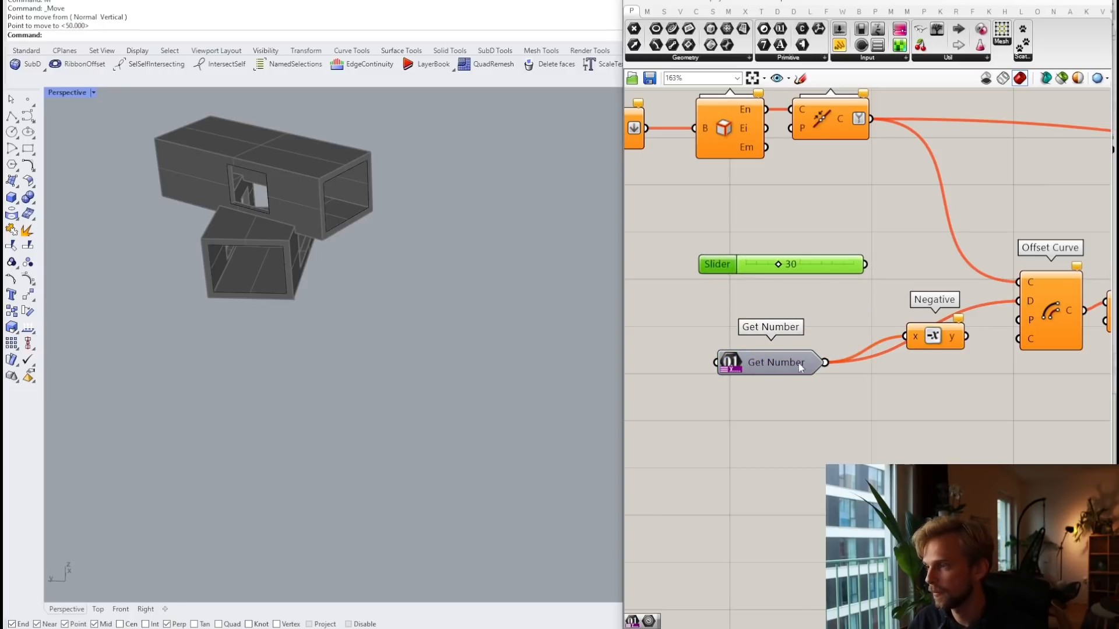
{"action": "left_click_drag", "start_coordinate": [781, 358], "coordinate": [785, 301]}
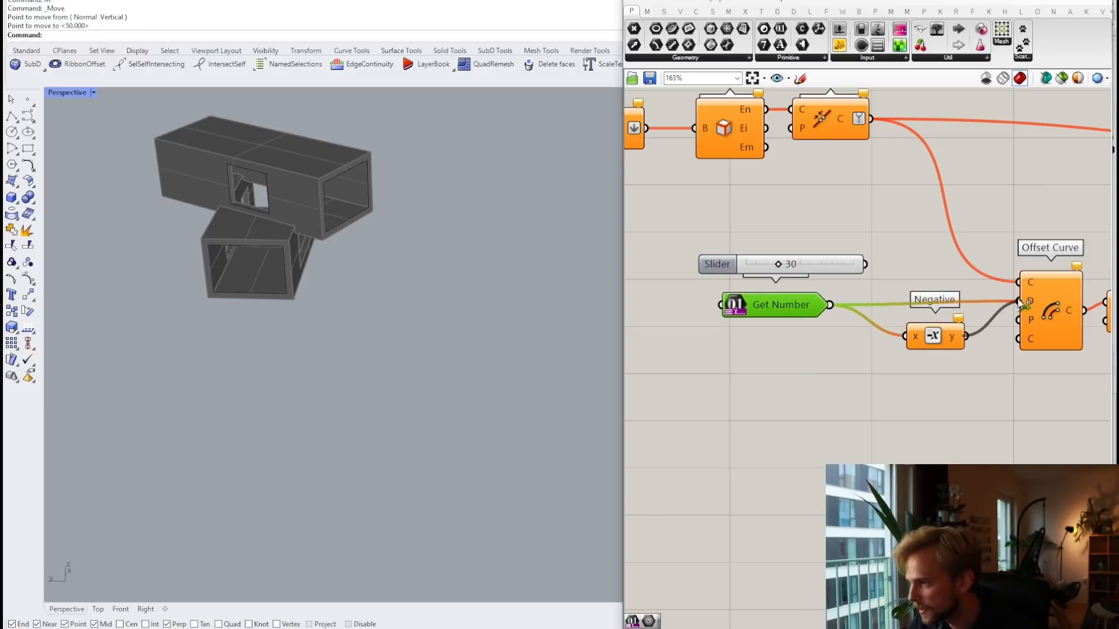
{"action": "left_click", "coordinate": [821, 267]}
{"action": "key", "text": "Delete"}
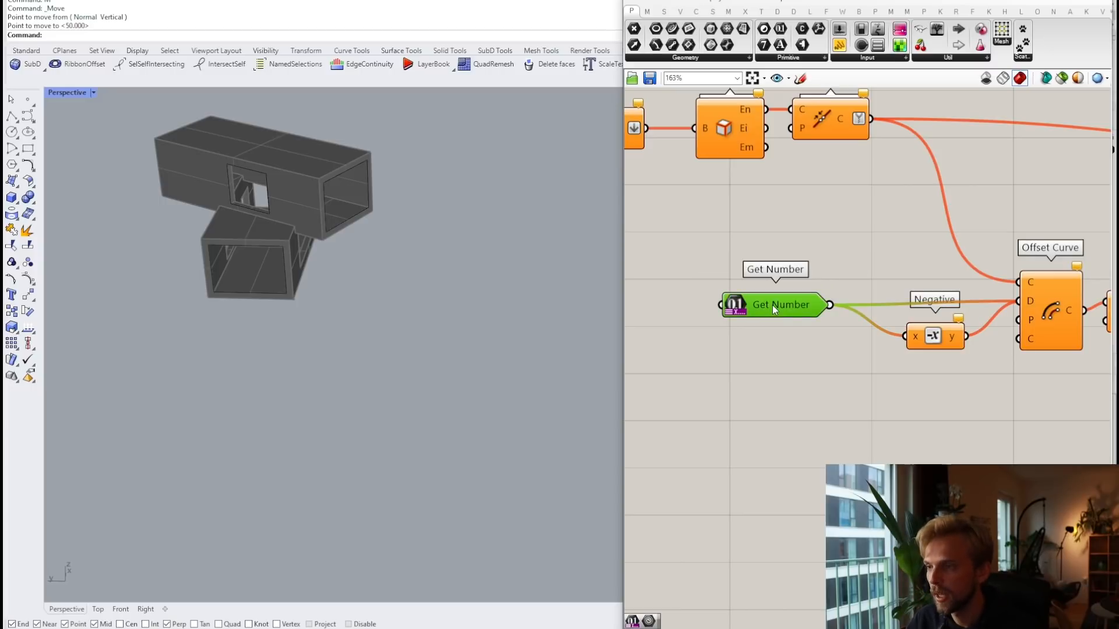
Step: Rename the new input 'Frame thicknes' and begin its prompt 'How thick is...'
{"action": "right_click", "coordinate": [771, 305]}
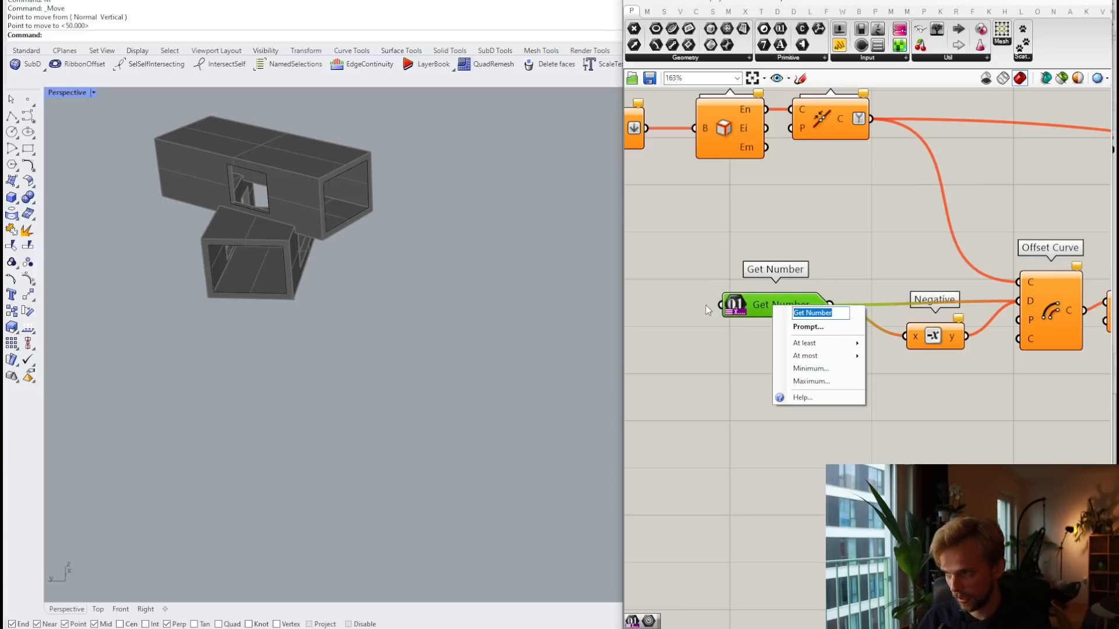
{"action": "type", "text": "Desired"}
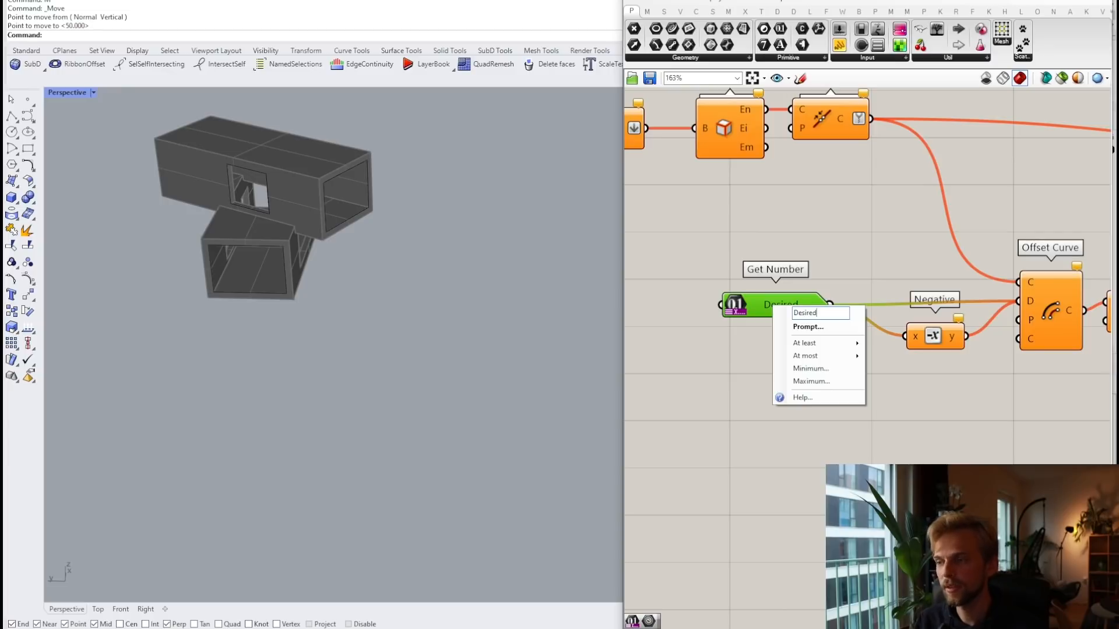
{"action": "key", "text": "BackSpace"}
{"action": "key", "text": "BackSpace"}
{"action": "key", "text": "BackSpace"}
{"action": "key", "text": "BackSpace"}
{"action": "key", "text": "BackSpace"}
{"action": "key", "text": "BackSpace"}
{"action": "key", "text": "BackSpace"}
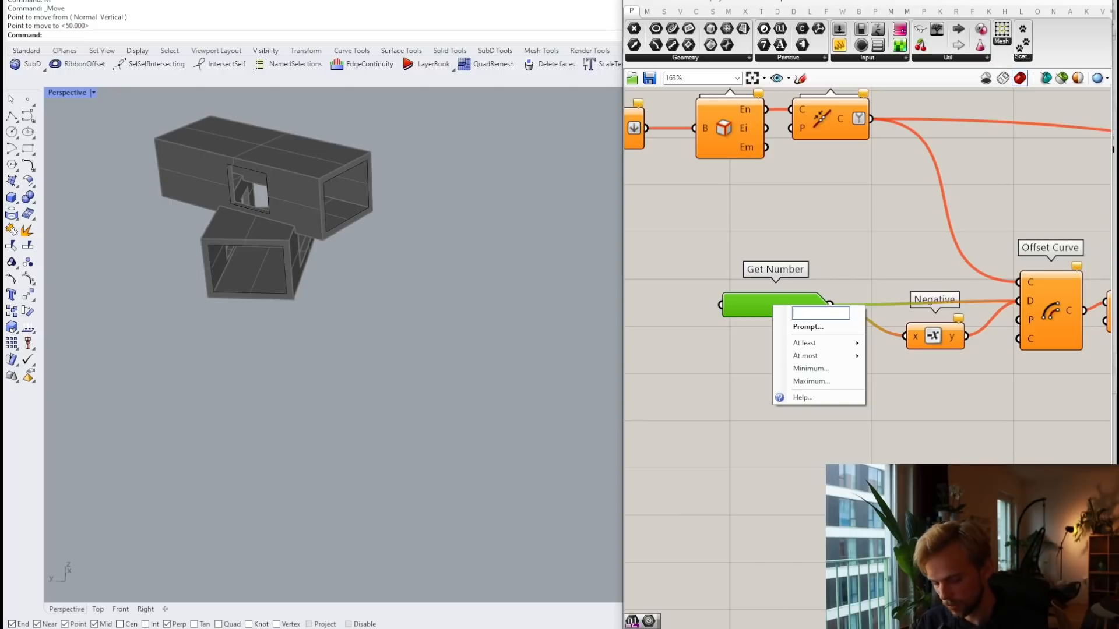
{"action": "type", "text": "Frame thi"}
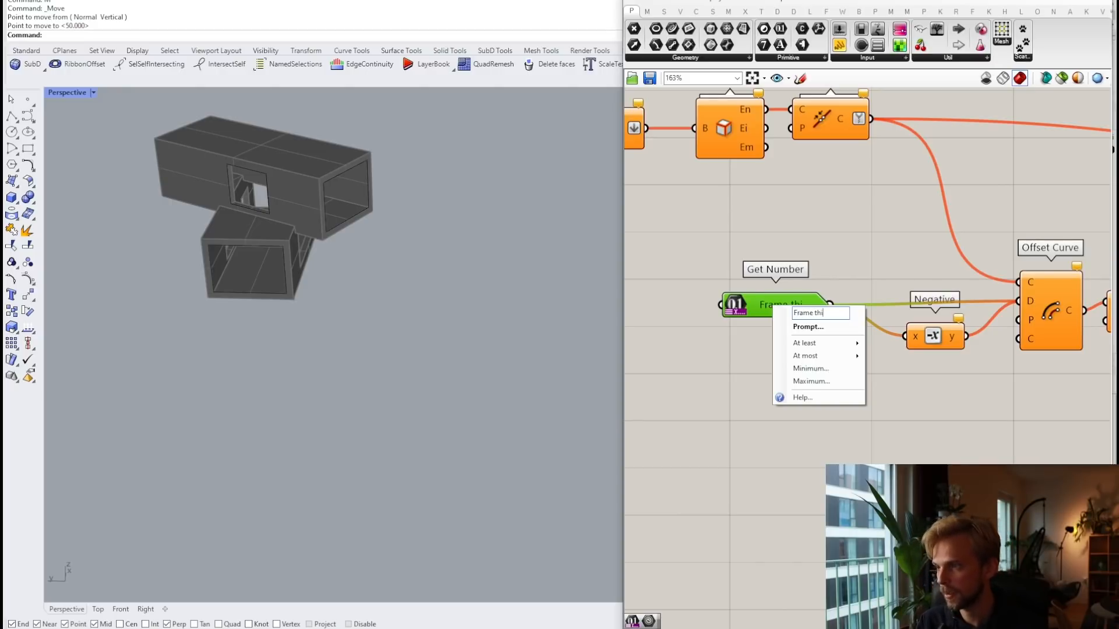
{"action": "type", "text": "cknes"}
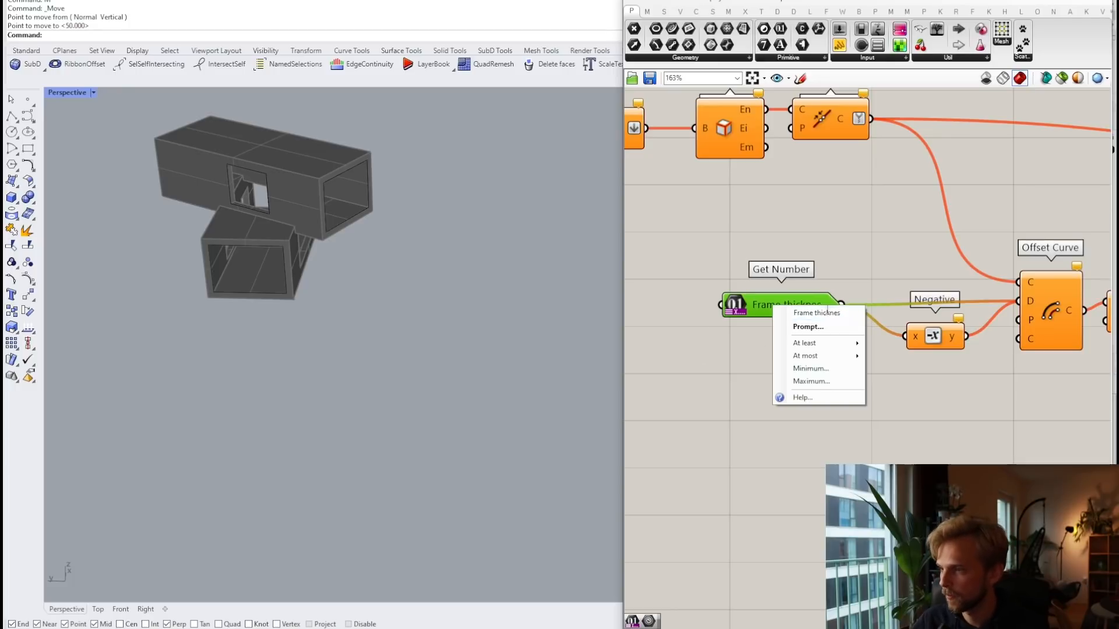
{"action": "left_click", "coordinate": [812, 326]}
{"action": "type", "text": "H"}
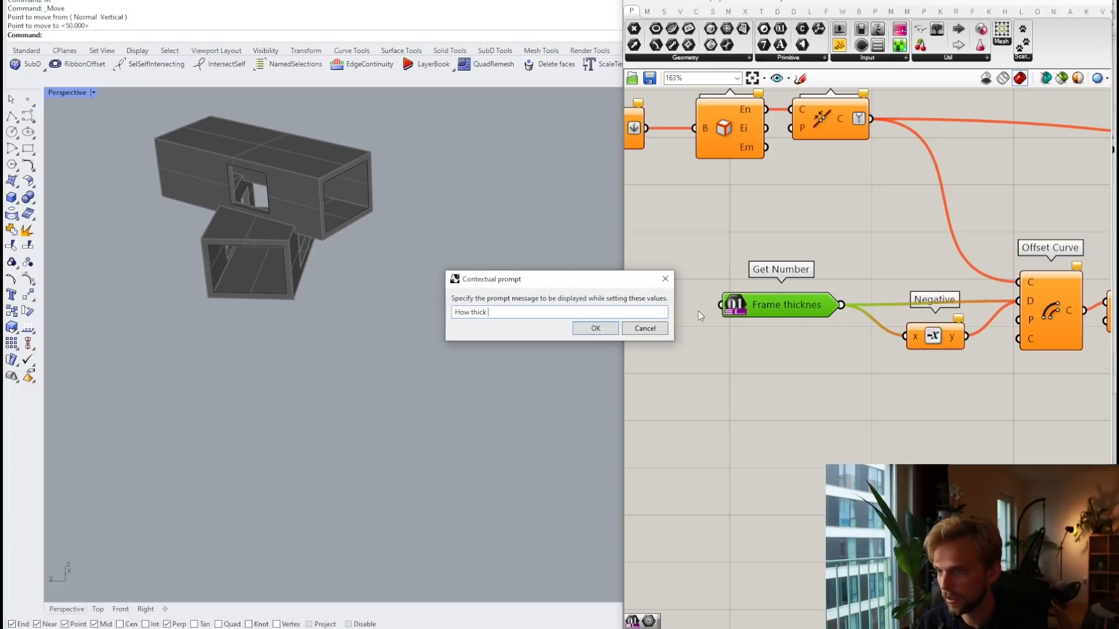
{"action": "type", "text": "ow thickkkk is h"}
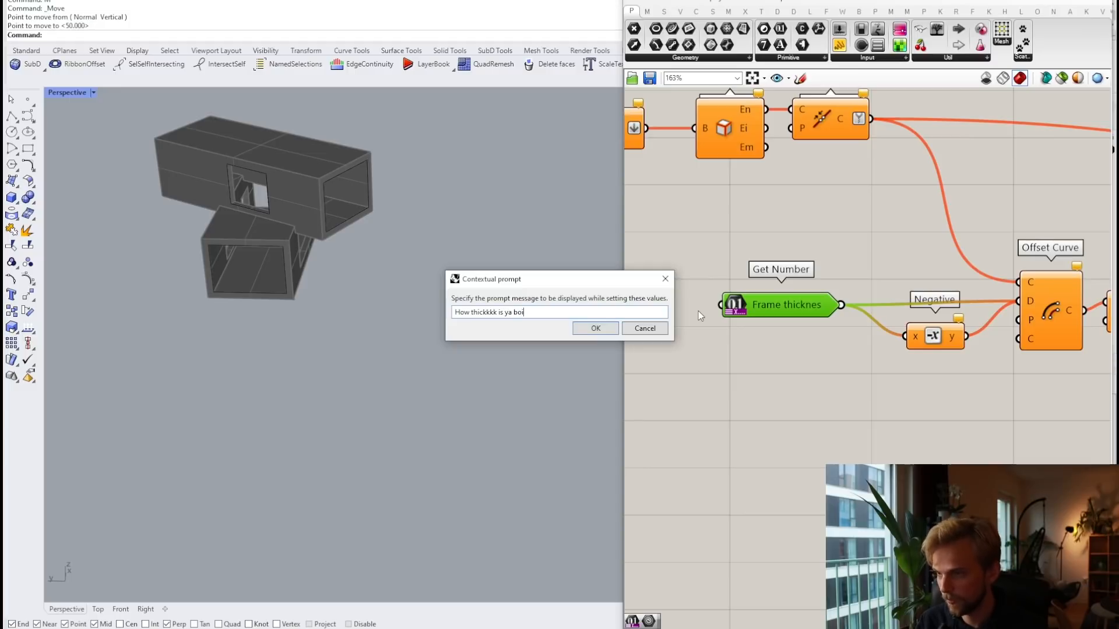
Step: Confirm the Frame thicknes prompt and adjust its At most setting
{"action": "left_click", "coordinate": [598, 329]}
{"action": "right_click", "coordinate": [785, 314]}
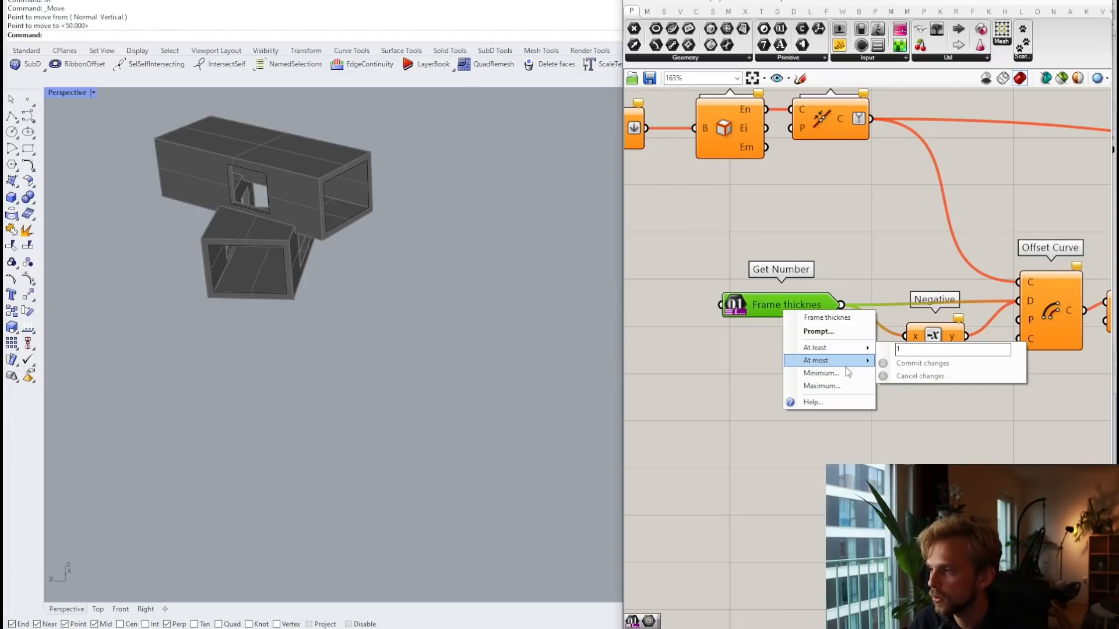
{"action": "mouse_move", "coordinate": [841, 361]}
{"action": "left_click", "coordinate": [912, 365]}
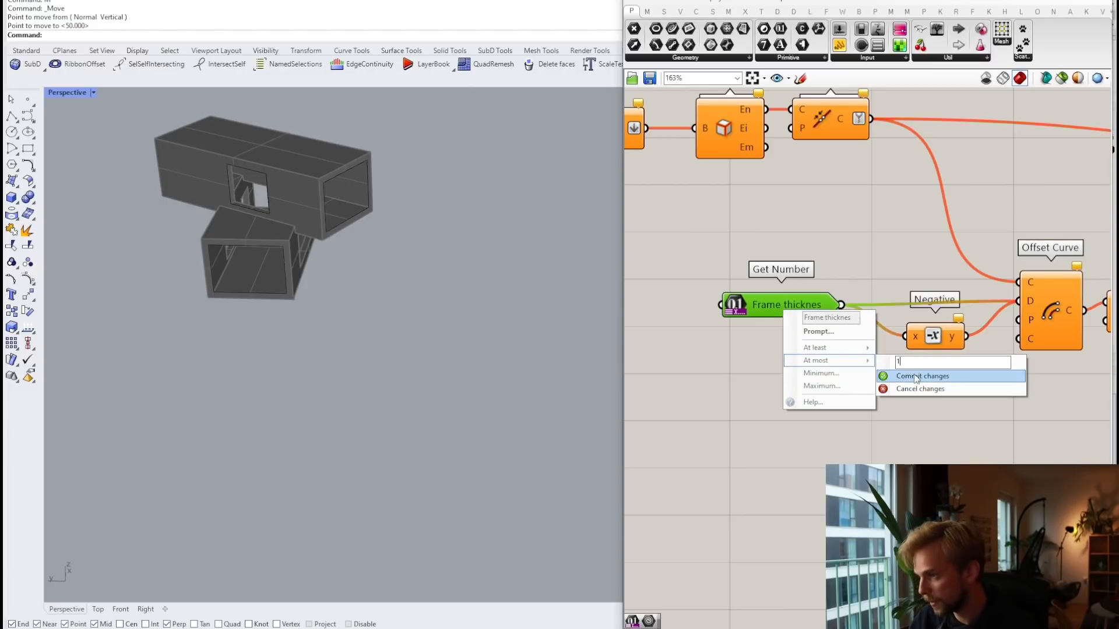
{"action": "left_click", "coordinate": [921, 376]}
Step: Limit Frame thicknes to a minimum of 10 and a maximum of 100
{"action": "right_click", "coordinate": [780, 308]}
{"action": "left_click", "coordinate": [815, 369]}
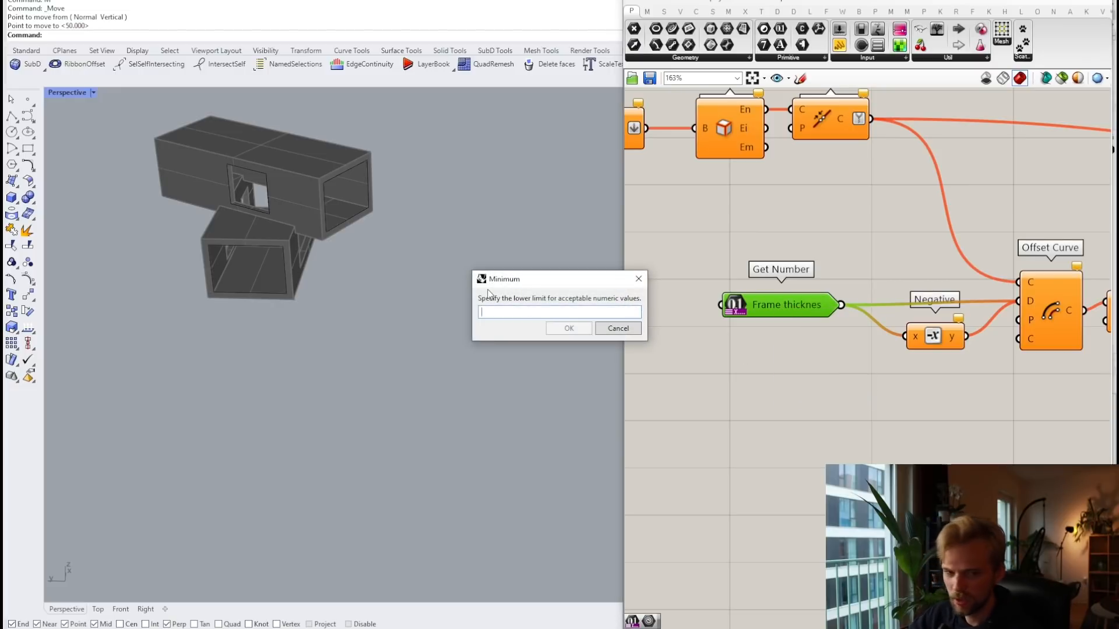
{"action": "type", "text": "0"}
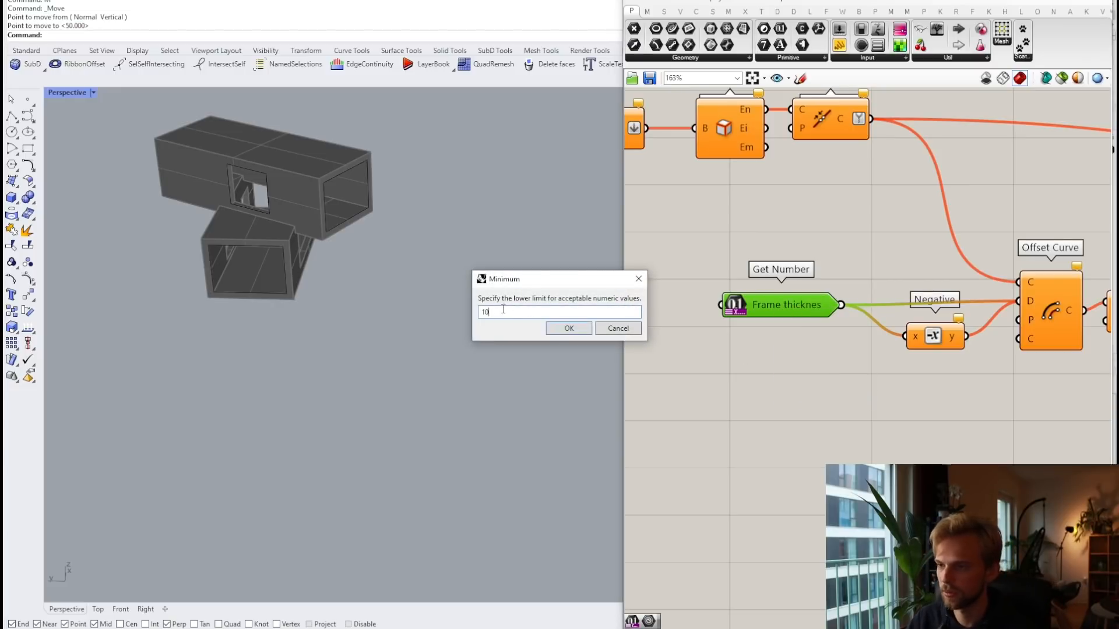
{"action": "left_click", "coordinate": [569, 328]}
{"action": "right_click", "coordinate": [797, 308]}
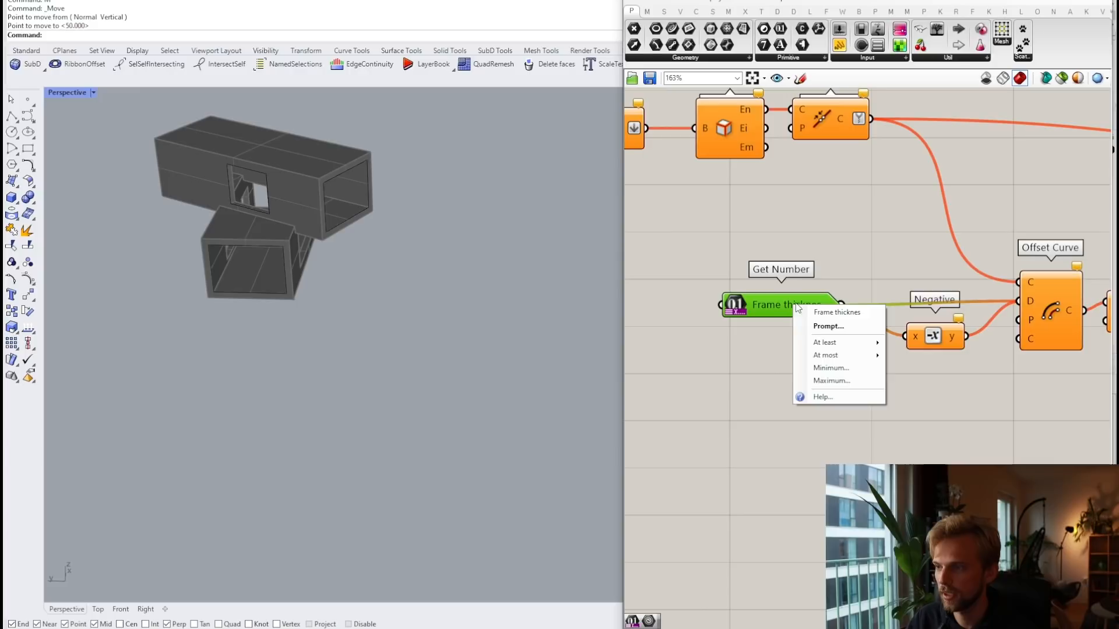
{"action": "left_click", "coordinate": [834, 381]}
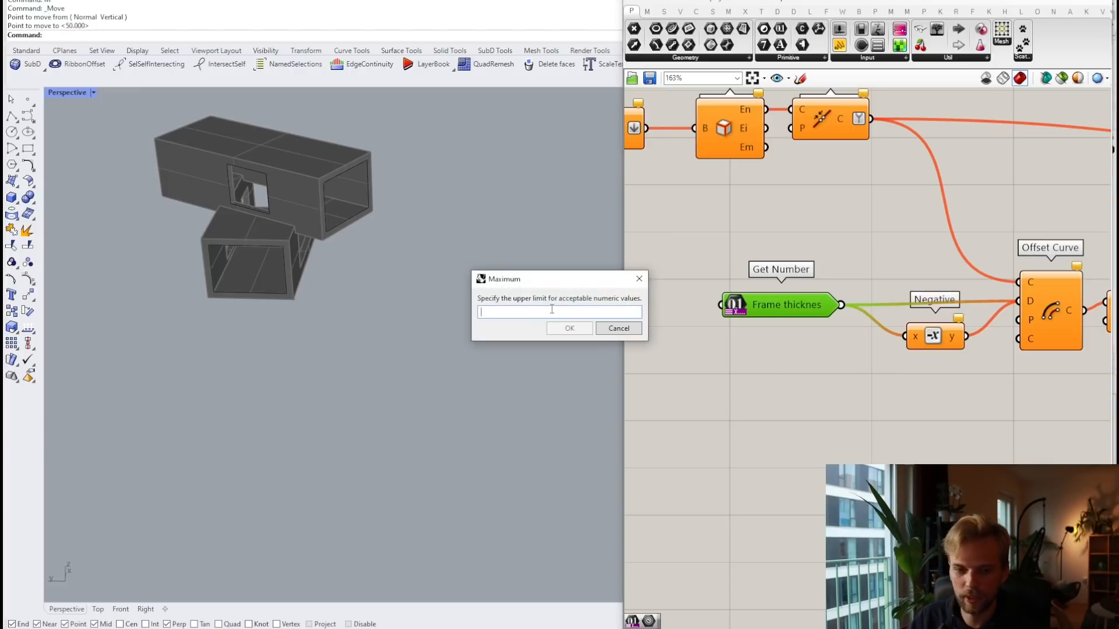
{"action": "type", "text": "100"}
{"action": "left_click", "coordinate": [572, 328]}
Step: Nudge the Frame thicknes input aside and move the upper Amplitude slider slightly down
{"action": "left_click_drag", "start_coordinate": [786, 304], "coordinate": [801, 302]}
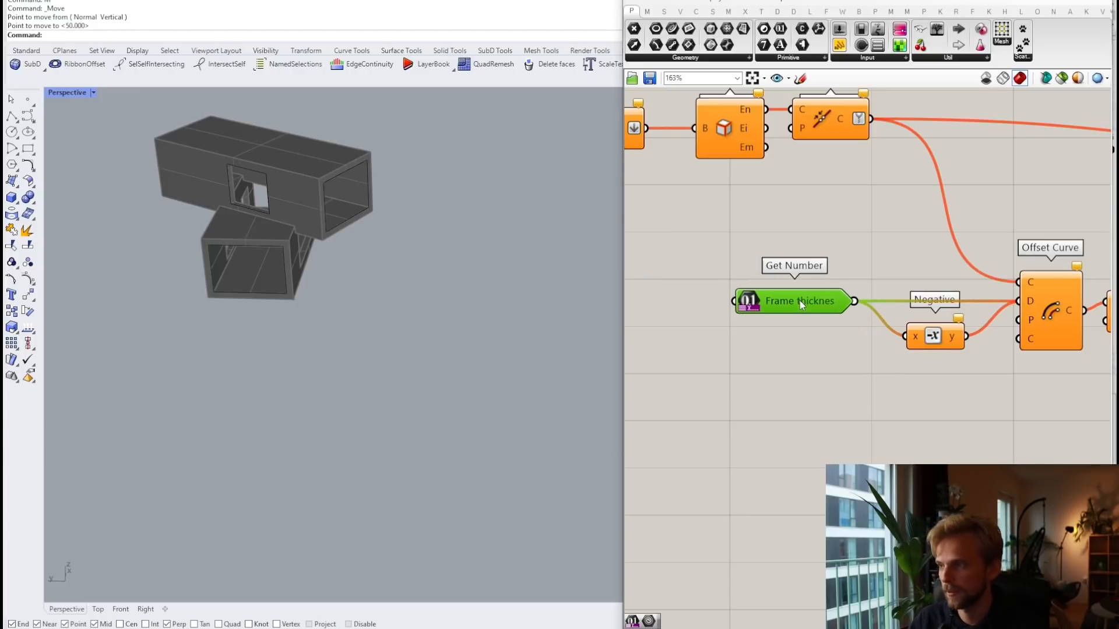
{"action": "scroll", "coordinate": [800, 302], "scroll_direction": "down", "scroll_amount": 3}
{"action": "left_click", "coordinate": [829, 354]}
{"action": "scroll", "coordinate": [922, 345], "scroll_direction": "down", "scroll_amount": 2}
{"action": "right_click_drag", "start_coordinate": [950, 344], "coordinate": [750, 341]}
{"action": "scroll", "coordinate": [911, 306], "scroll_direction": "up", "scroll_amount": 3}
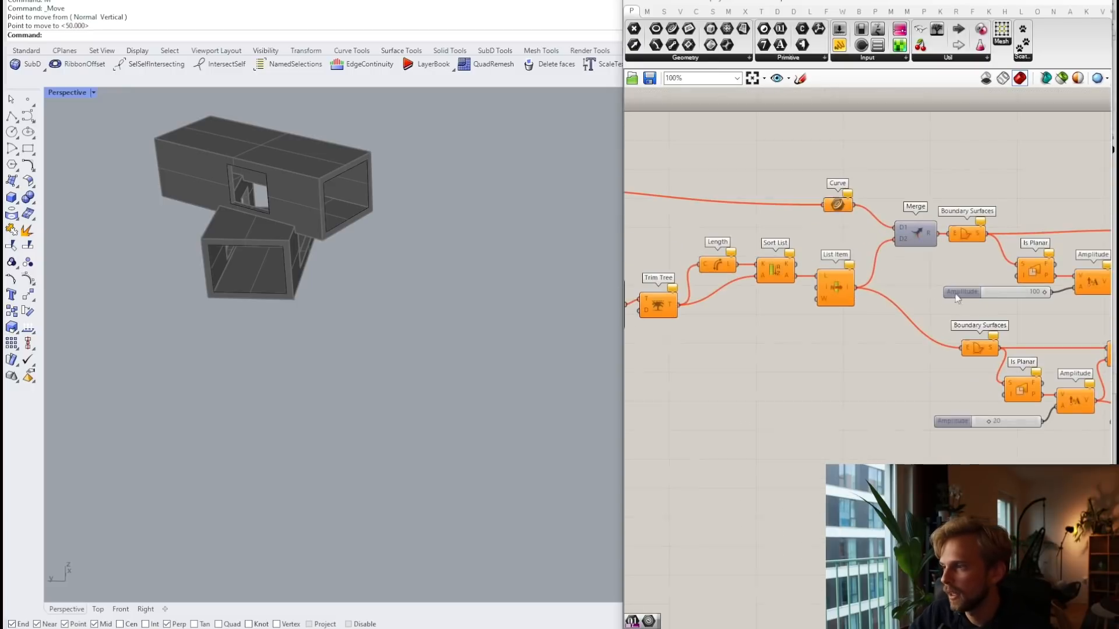
{"action": "scroll", "coordinate": [957, 298], "scroll_direction": "up", "scroll_amount": 3}
{"action": "left_click", "coordinate": [866, 250]}
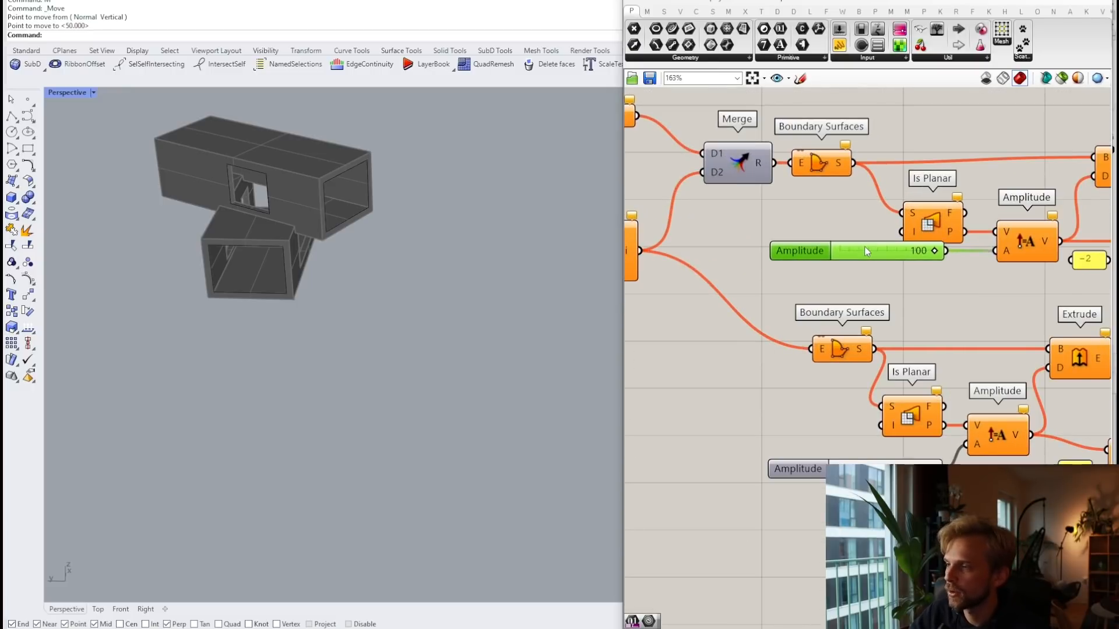
{"action": "left_click_drag", "start_coordinate": [865, 246], "coordinate": [862, 254]}
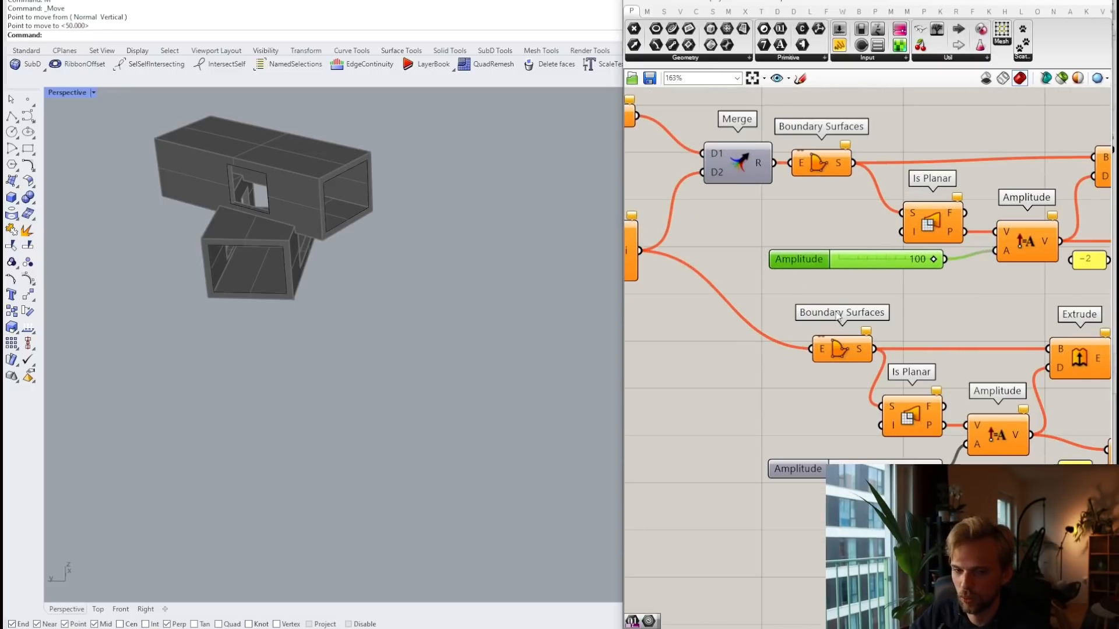
Step: Shift the lower extrusion group down-right to free space beside the Amplitude sliders
{"action": "scroll", "coordinate": [767, 280], "scroll_direction": "down", "scroll_amount": 4}
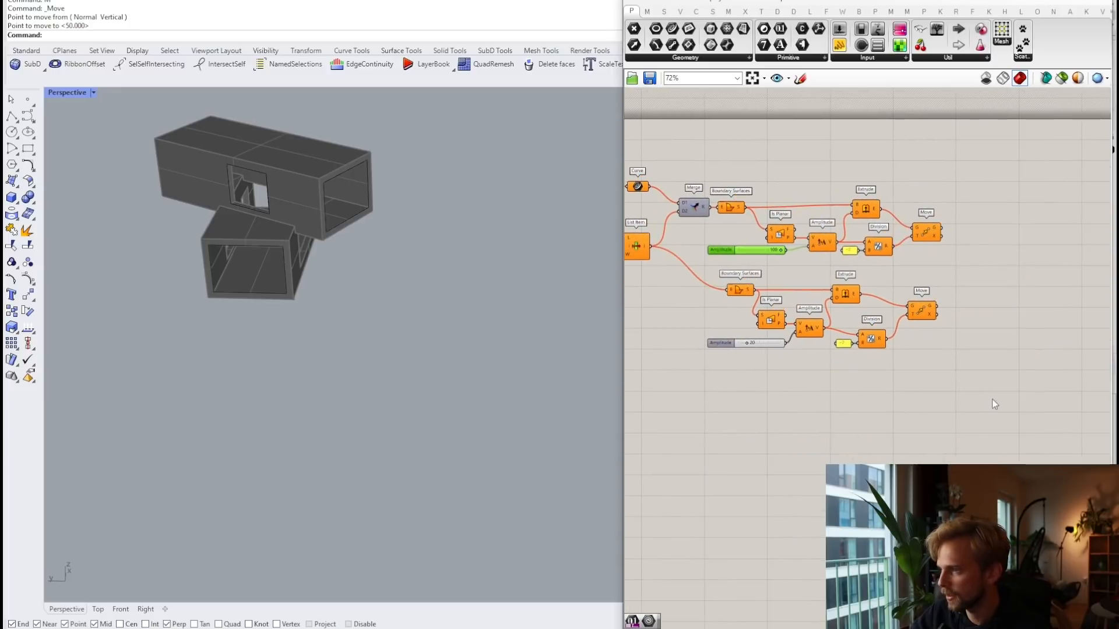
{"action": "left_click_drag", "start_coordinate": [992, 400], "coordinate": [776, 346]}
{"action": "scroll", "coordinate": [716, 284], "scroll_direction": "up", "scroll_amount": 2}
{"action": "left_click", "coordinate": [739, 262]}
{"action": "scroll", "coordinate": [737, 248], "scroll_direction": "up", "scroll_amount": 3}
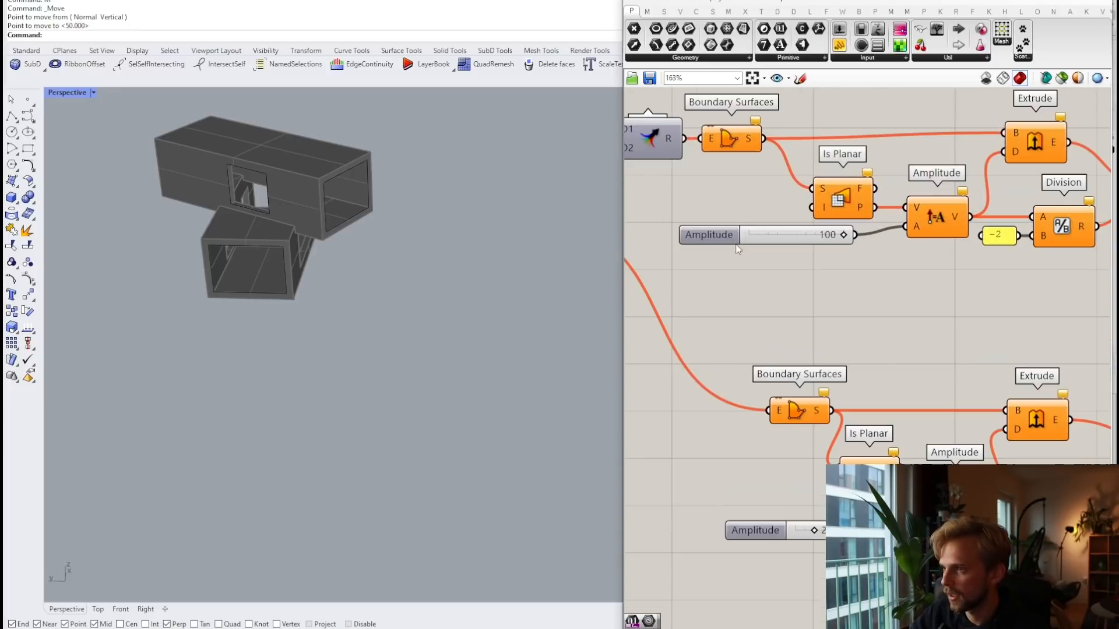
{"action": "double_click", "coordinate": [757, 277]}
Step: Add two Get Number components and wire them into the lower and upper Amplitude A inputs
{"action": "type", "text": "get number"}
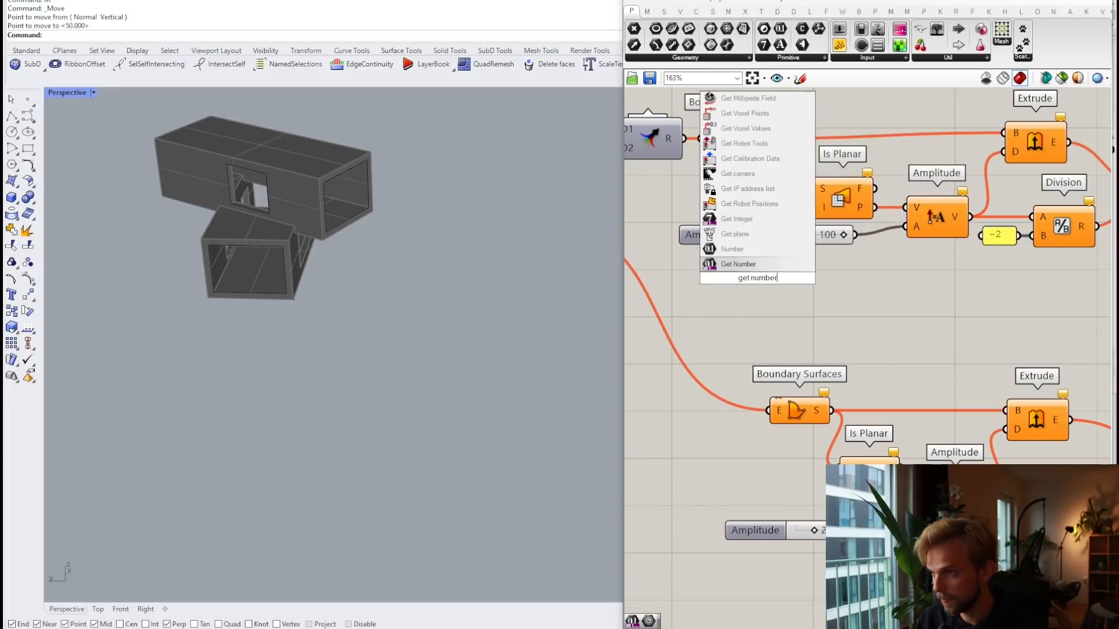
{"action": "key", "text": "Return"}
{"action": "right_click_drag", "start_coordinate": [696, 501], "coordinate": [684, 335]}
{"action": "double_click", "coordinate": [774, 435]}
{"action": "type", "text": "get number"}
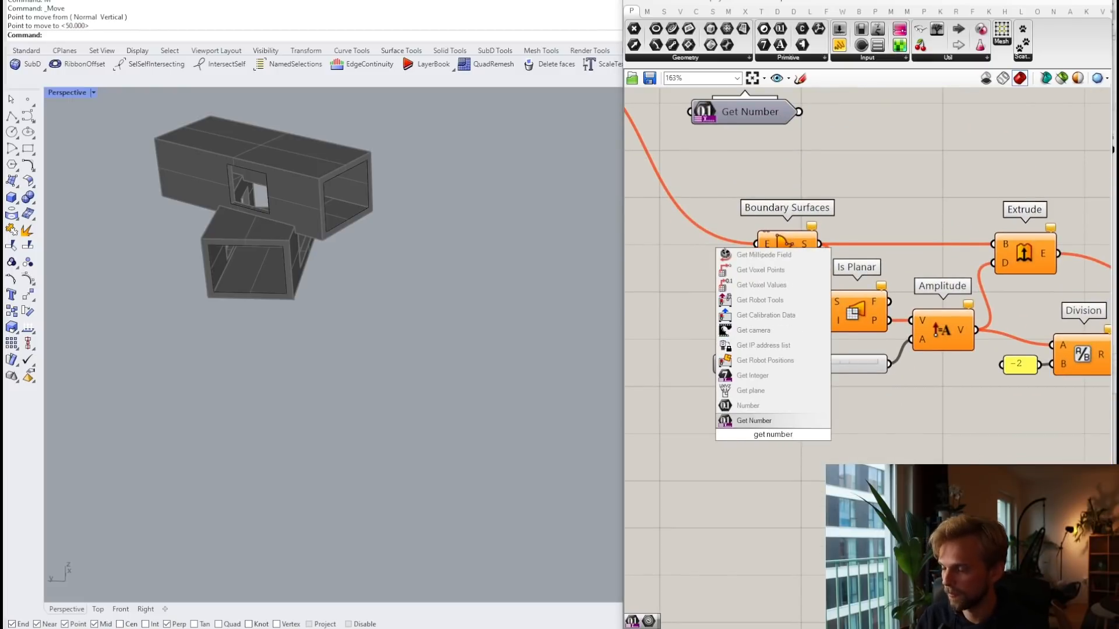
{"action": "key", "text": "Return"}
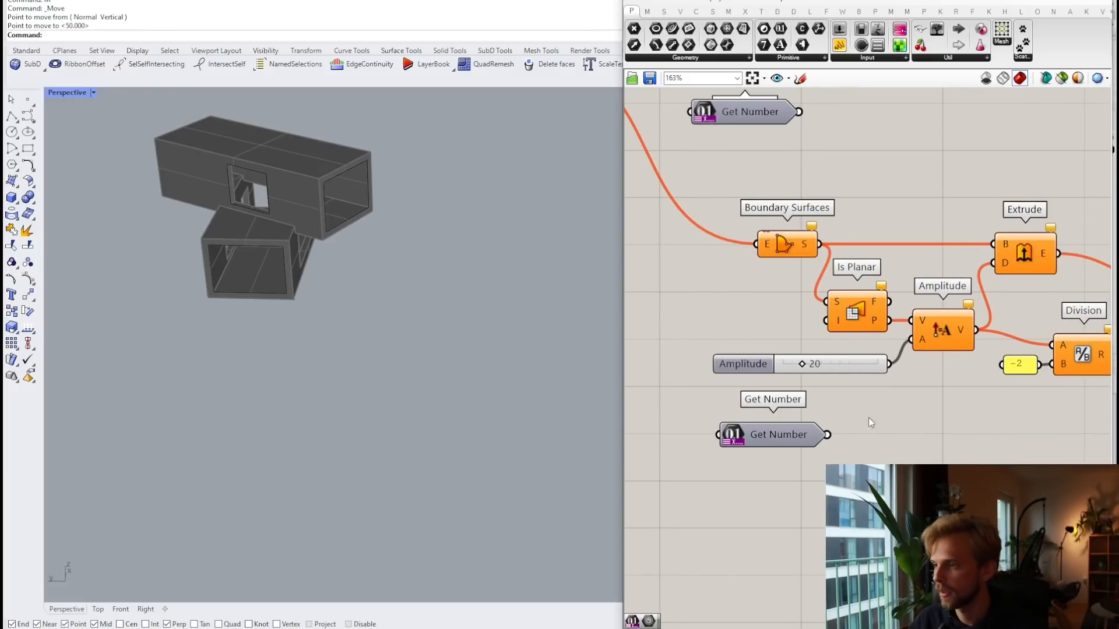
{"action": "left_click_drag", "start_coordinate": [857, 411], "coordinate": [914, 347]}
{"action": "right_click_drag", "start_coordinate": [825, 238], "coordinate": [810, 361]}
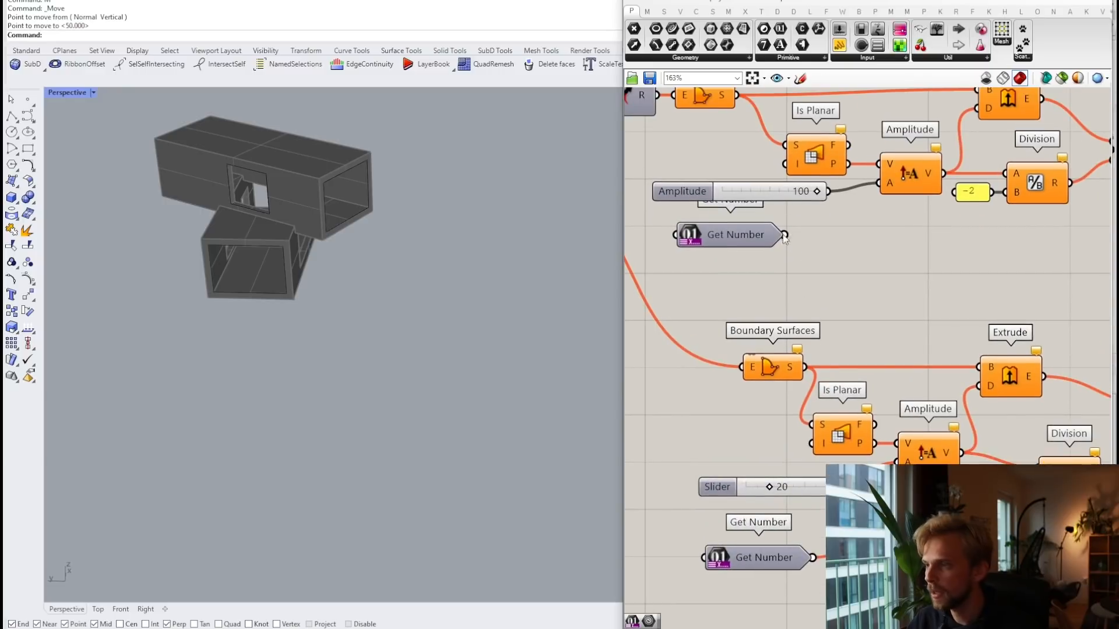
{"action": "left_click_drag", "start_coordinate": [784, 234], "coordinate": [870, 189]}
Step: Delete both Amplitude sliders and move the Get Number inputs into their place
{"action": "left_click", "coordinate": [754, 189]}
{"action": "key", "text": "Delete"}
{"action": "left_click", "coordinate": [718, 487]}
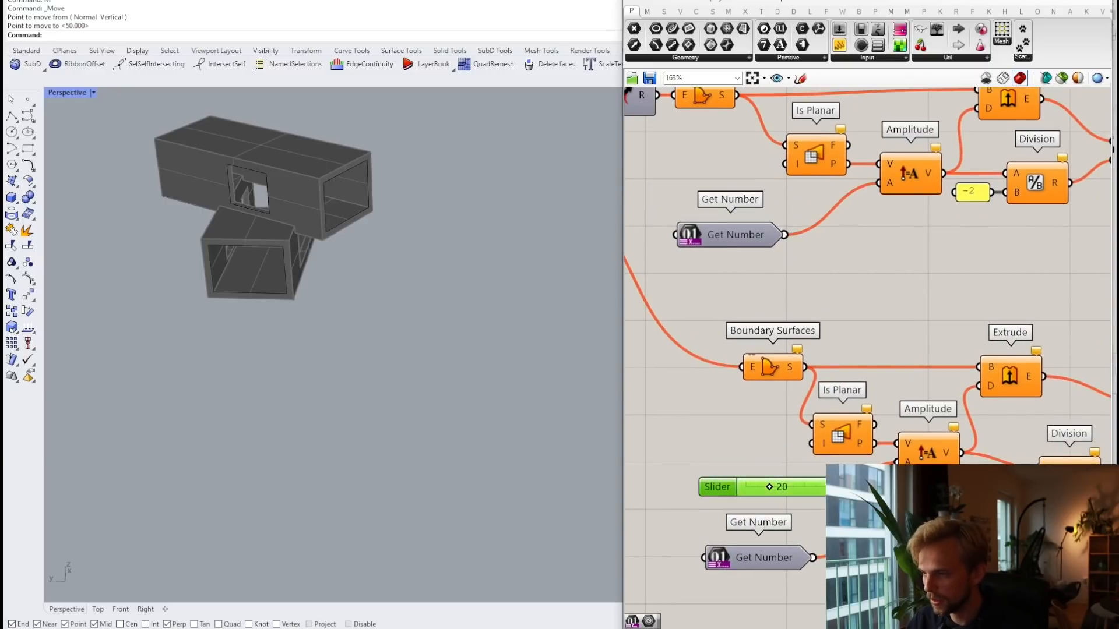
{"action": "key", "text": "Delete"}
{"action": "left_click_drag", "start_coordinate": [787, 557], "coordinate": [796, 493]}
{"action": "left_click_drag", "start_coordinate": [736, 232], "coordinate": [743, 208]}
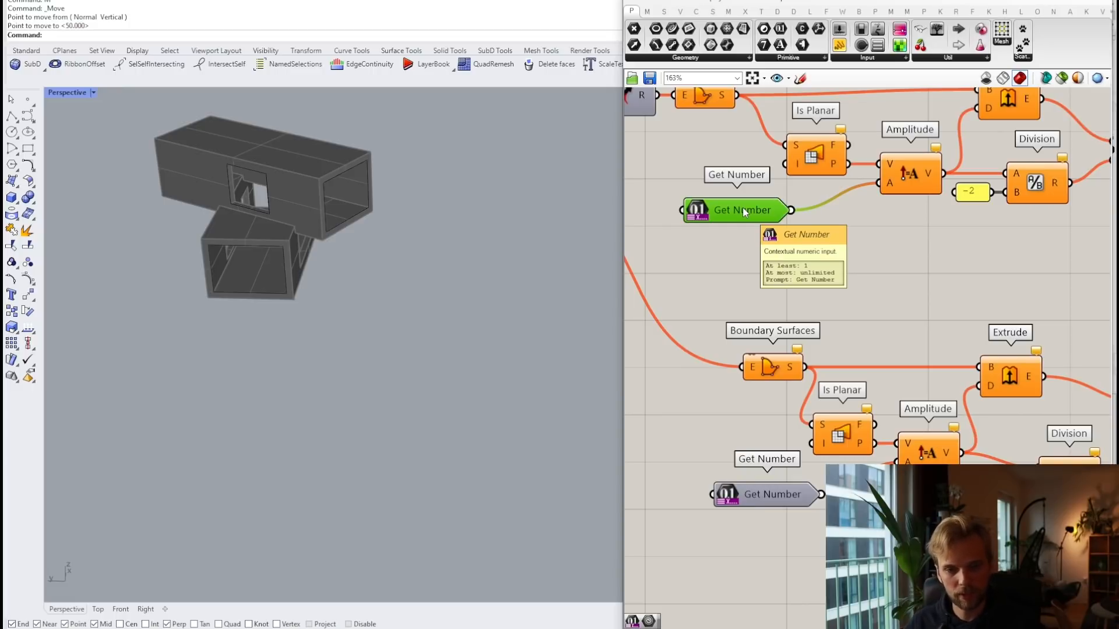
Step: Set an upper value limit on the upper Get Number input
{"action": "right_click", "coordinate": [745, 212]}
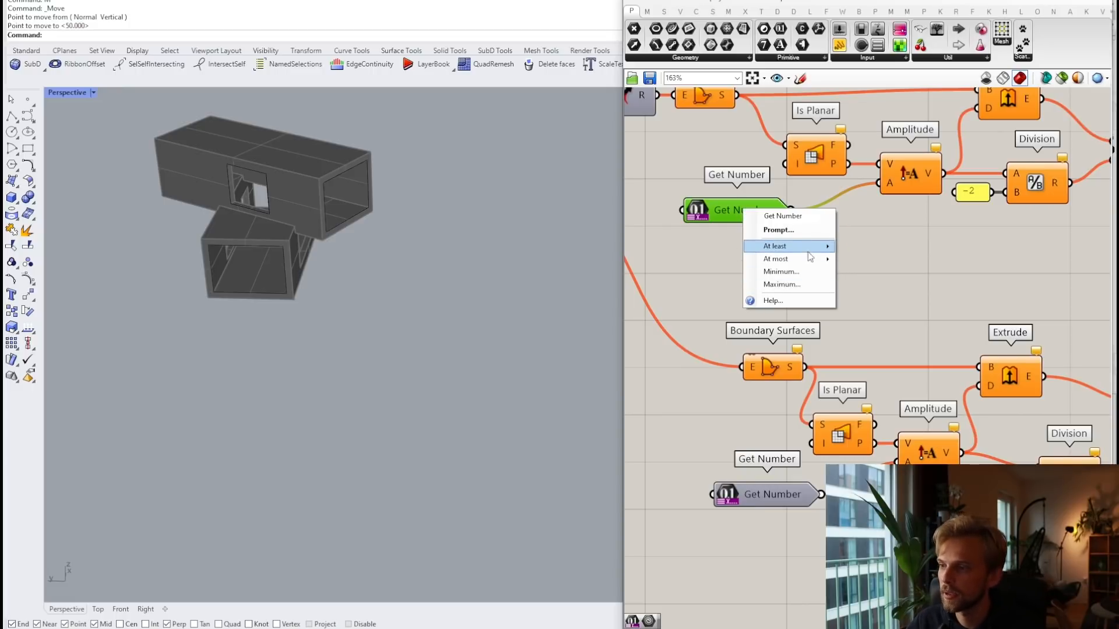
{"action": "mouse_move", "coordinate": [824, 261]}
{"action": "type", "text": "1"}
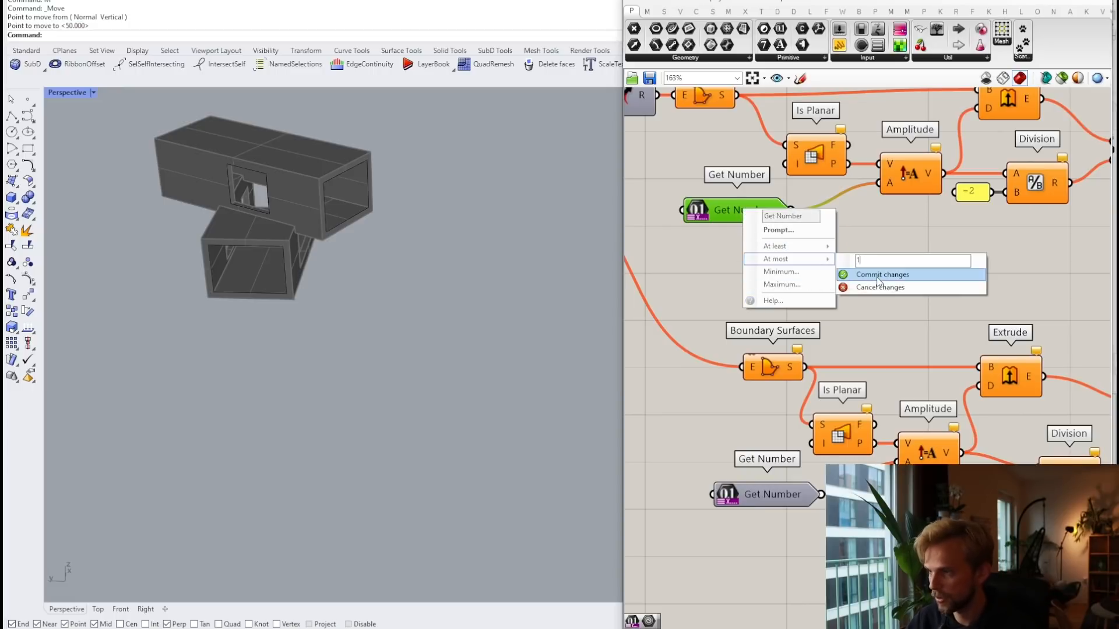
{"action": "left_click", "coordinate": [879, 278]}
Step: Set an upper value limit on the lower Get Number input
{"action": "right_click_drag", "start_coordinate": [778, 357], "coordinate": [794, 259]}
{"action": "right_click", "coordinate": [768, 398]}
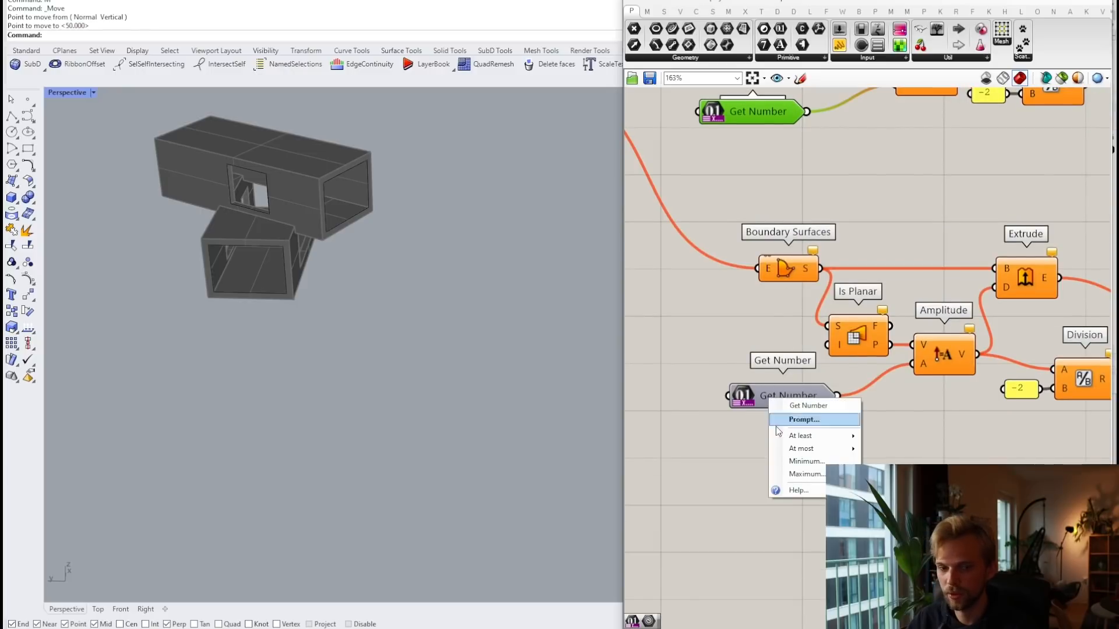
{"action": "mouse_move", "coordinate": [816, 449]}
{"action": "left_click", "coordinate": [894, 452]}
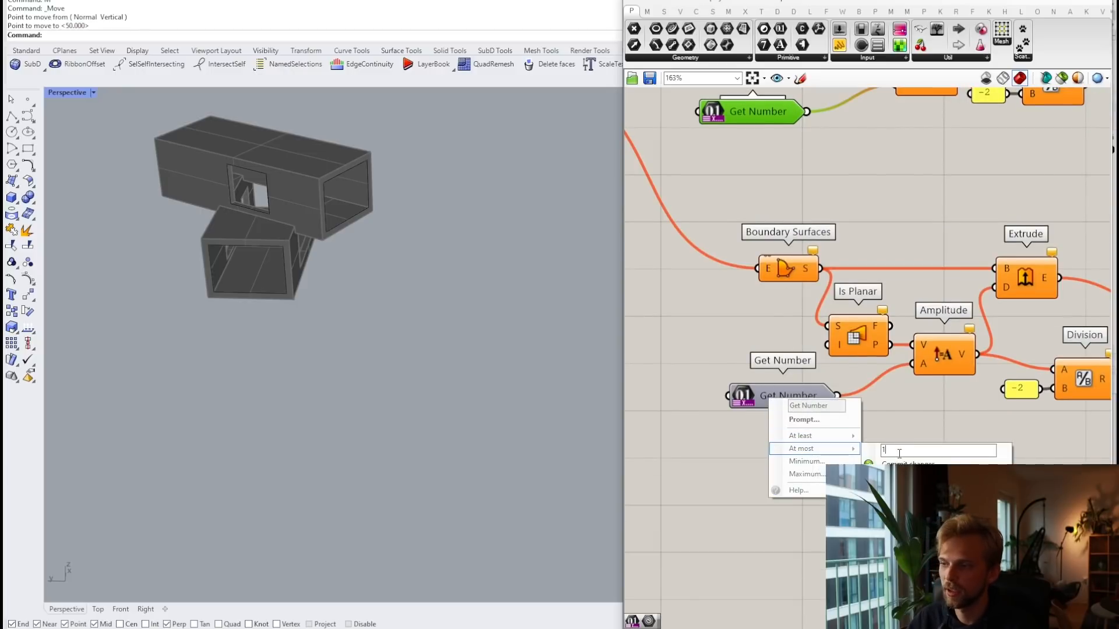
{"action": "type", "text": "1"}
{"action": "left_click", "coordinate": [900, 466]}
{"action": "right_click", "coordinate": [767, 393]}
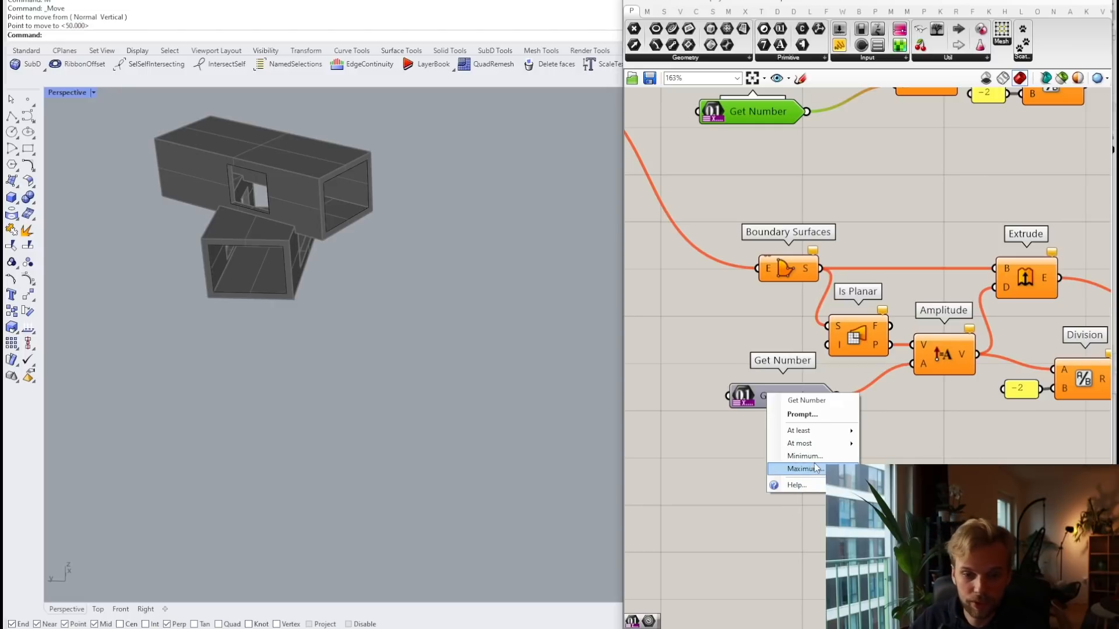
{"action": "left_click", "coordinate": [737, 279]}
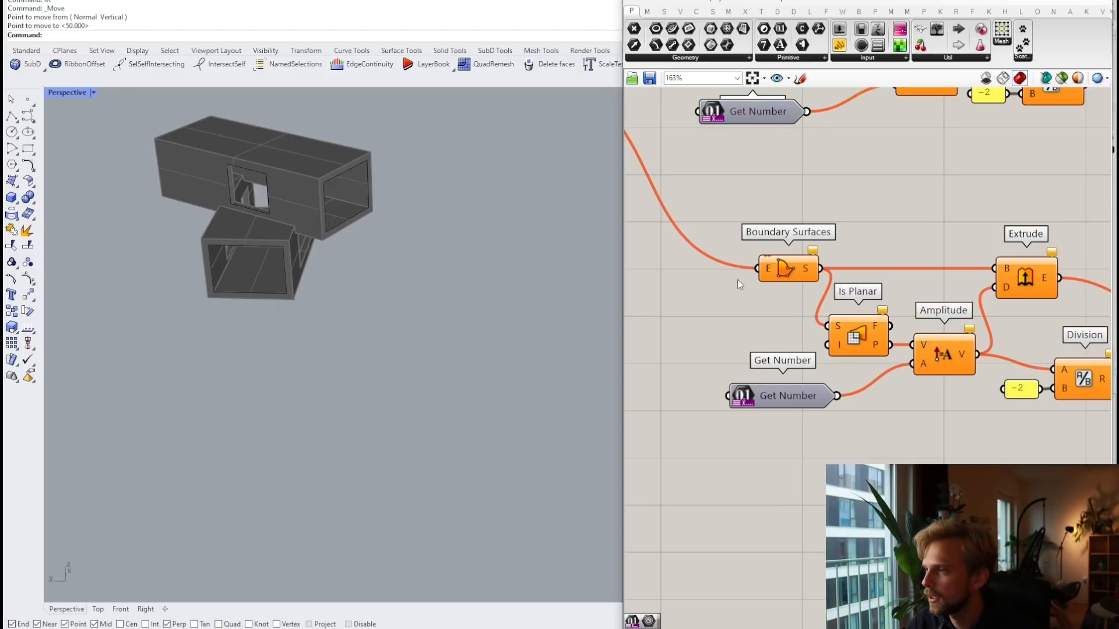
{"action": "right_click_drag", "start_coordinate": [738, 279], "coordinate": [730, 496]}
Step: Name the two number inputs Frame depth and Glass thickness
{"action": "right_click", "coordinate": [744, 327]}
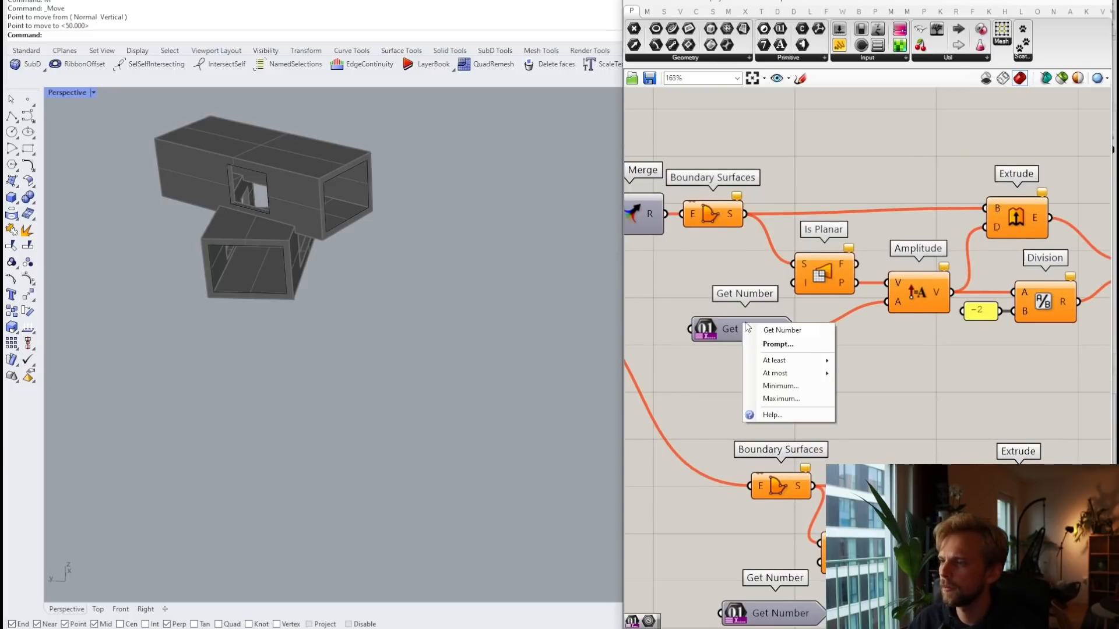
{"action": "type", "text": "Frame dep"}
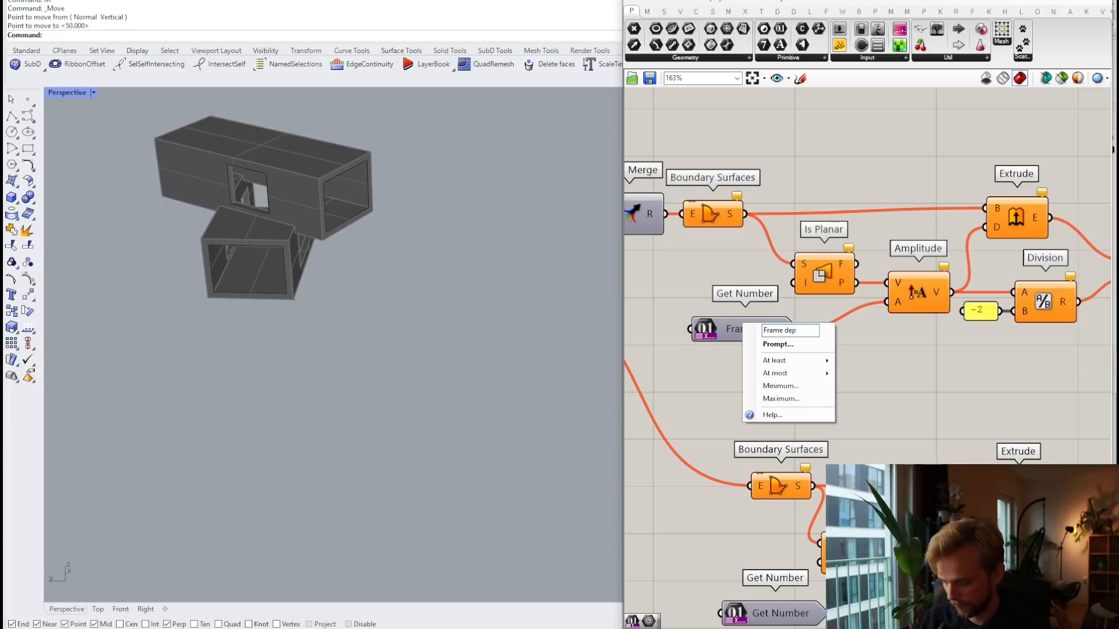
{"action": "type", "text": "th"}
{"action": "left_click", "coordinate": [671, 361]}
{"action": "right_click_drag", "start_coordinate": [776, 579], "coordinate": [768, 463]}
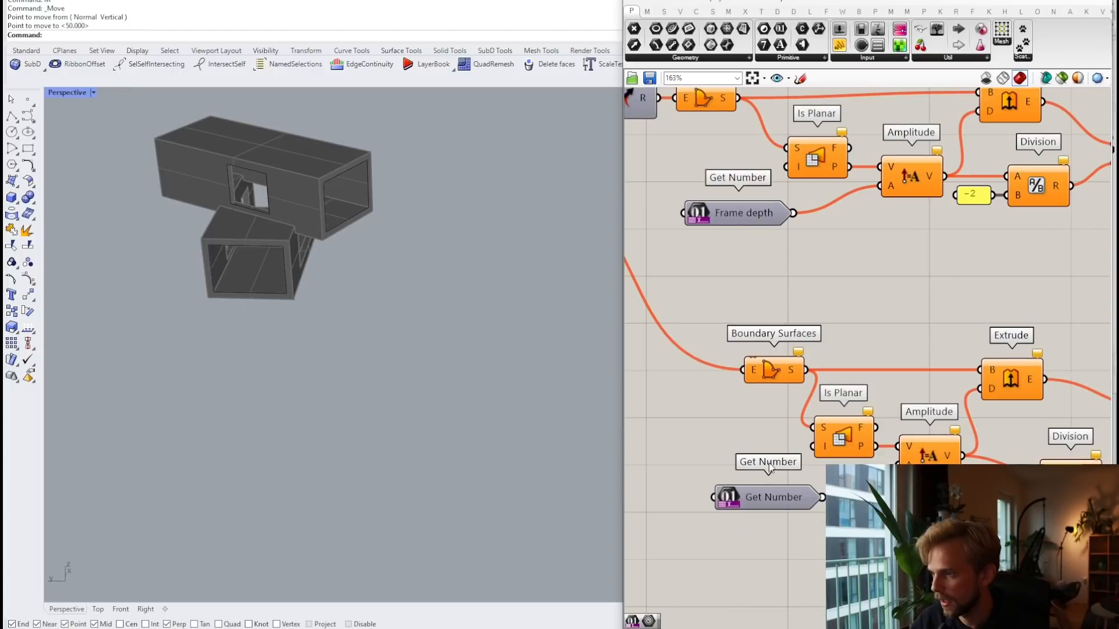
{"action": "right_click", "coordinate": [772, 505]}
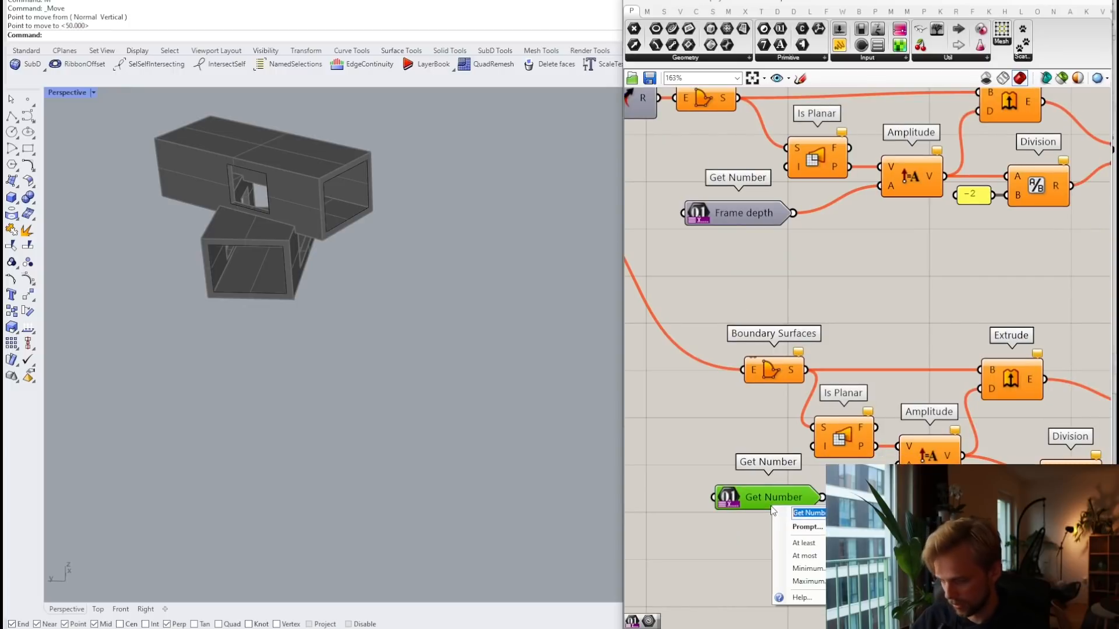
{"action": "type", "text": "Glass thi"}
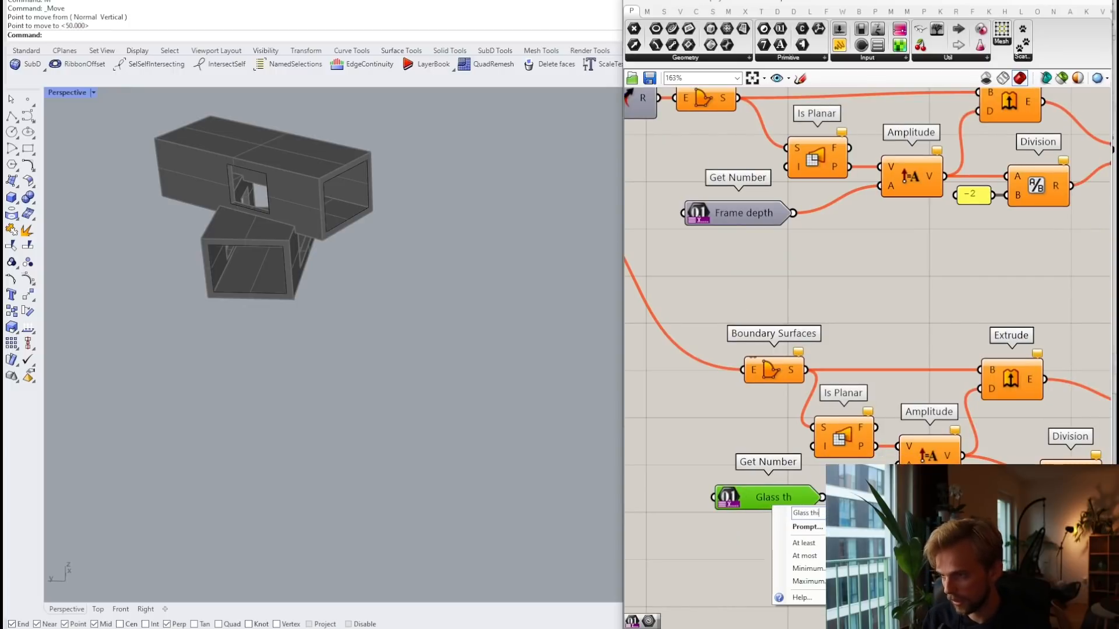
{"action": "type", "text": "ckness"}
{"action": "key", "text": "Return"}
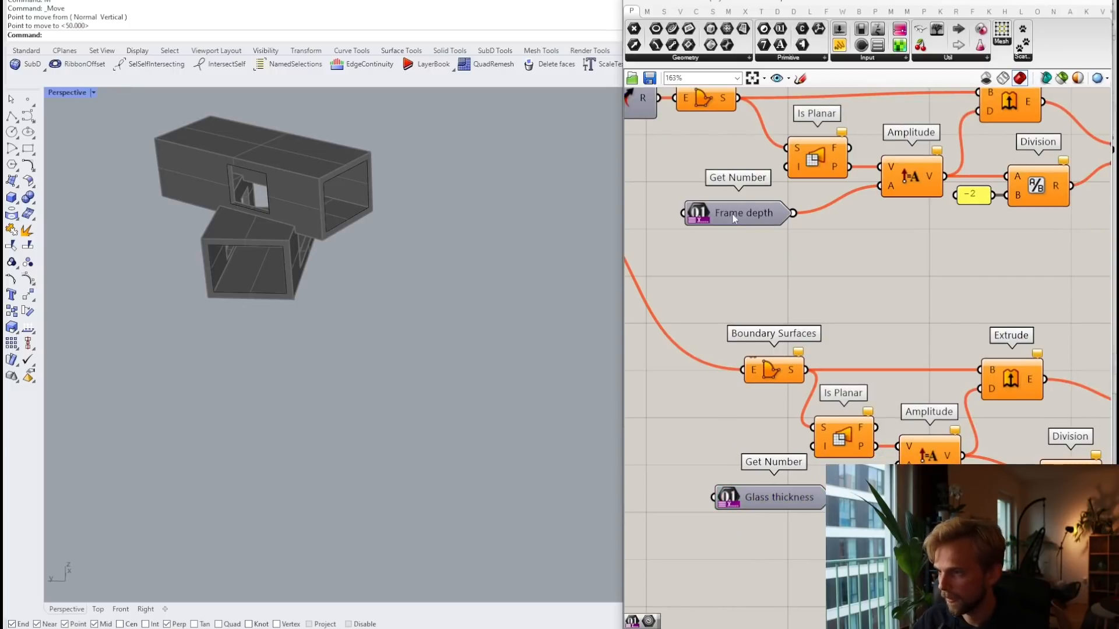
Step: Add user prompt messages to Frame depth ('How deep do your fram…') and Glass thickness
{"action": "right_click", "coordinate": [740, 211]}
{"action": "left_click", "coordinate": [770, 226]}
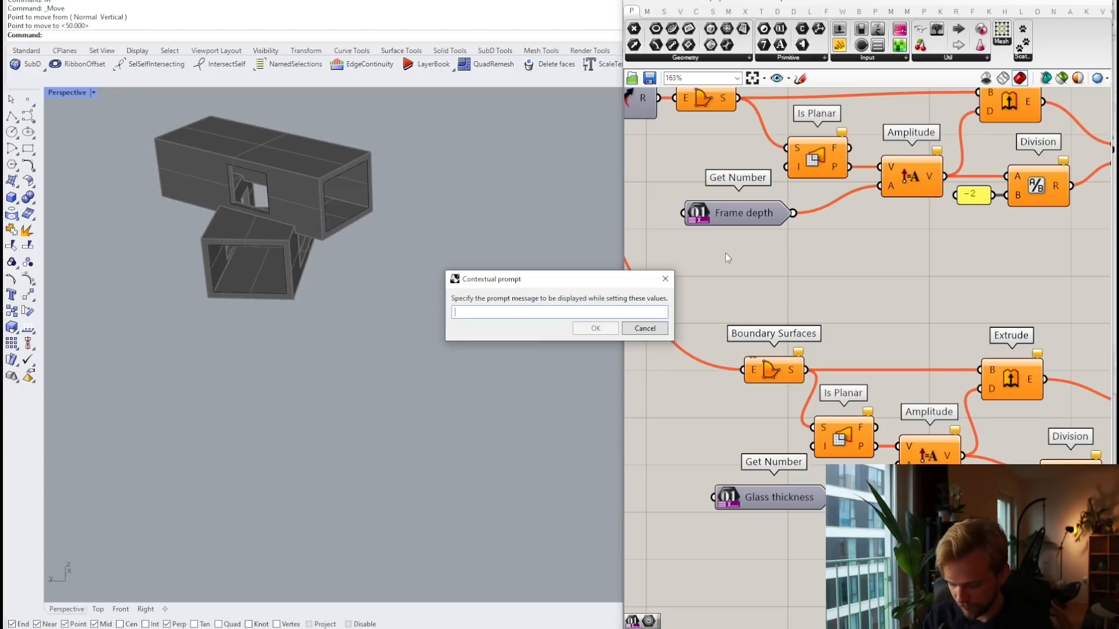
{"action": "type", "text": "How deep d"}
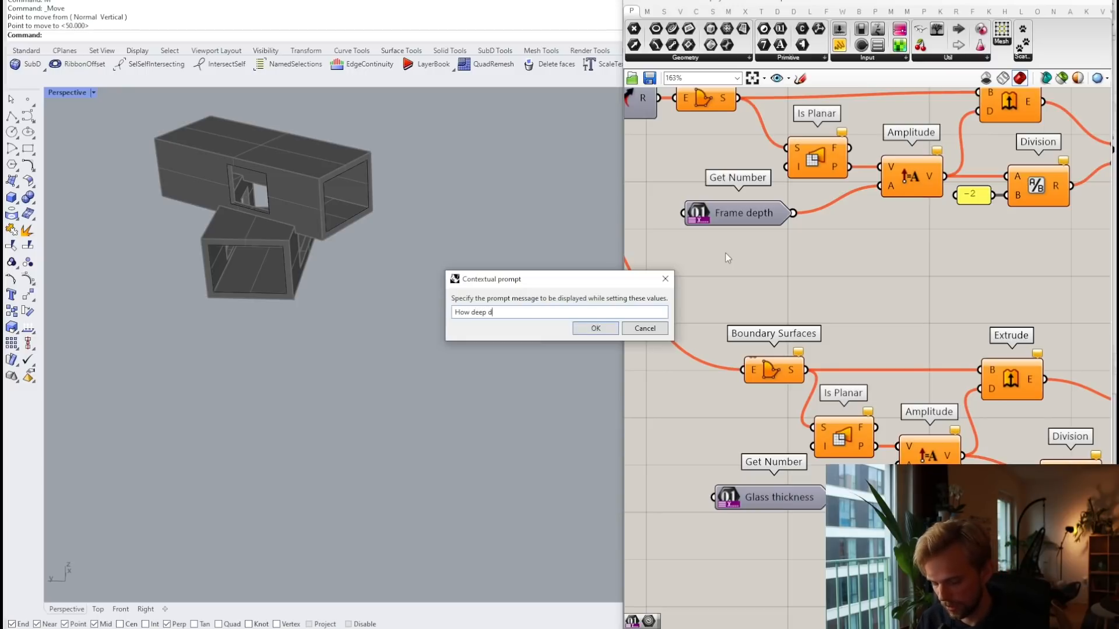
{"action": "type", "text": "o your frames go?"}
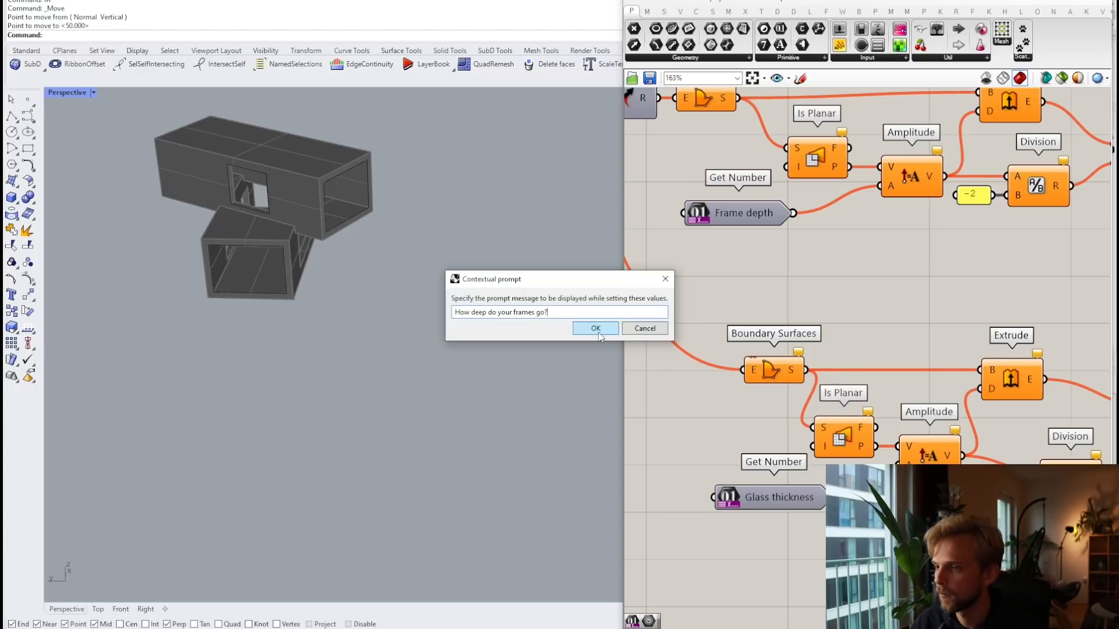
{"action": "left_click", "coordinate": [595, 328]}
{"action": "right_click_drag", "start_coordinate": [681, 427], "coordinate": [698, 341]}
{"action": "right_click_drag", "start_coordinate": [755, 205], "coordinate": [756, 284]}
{"action": "right_click", "coordinate": [788, 486]}
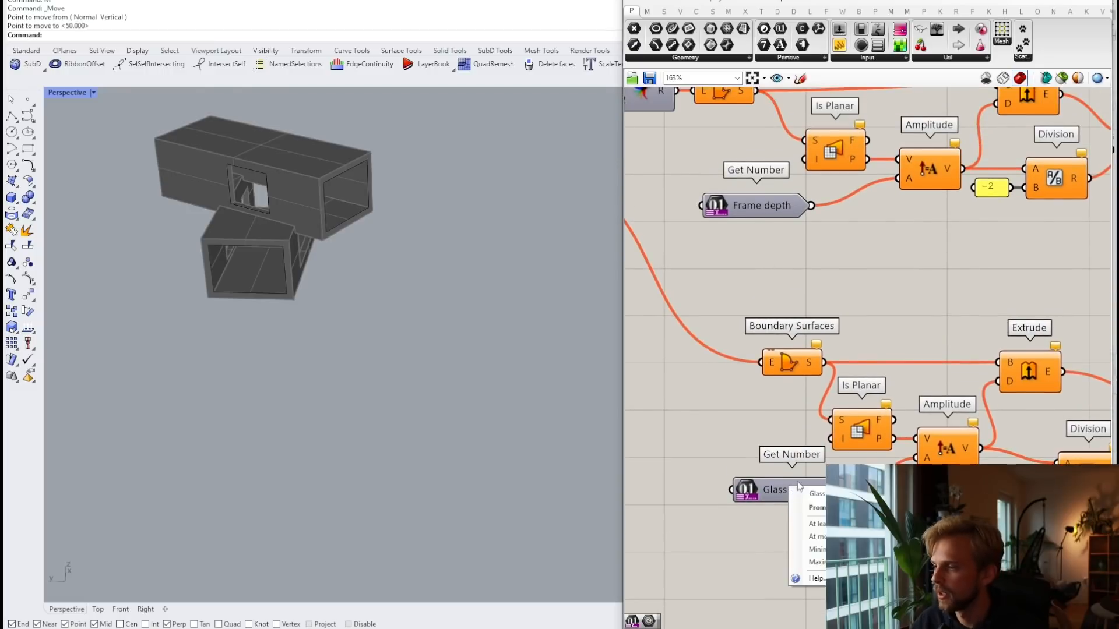
{"action": "left_click", "coordinate": [807, 512]}
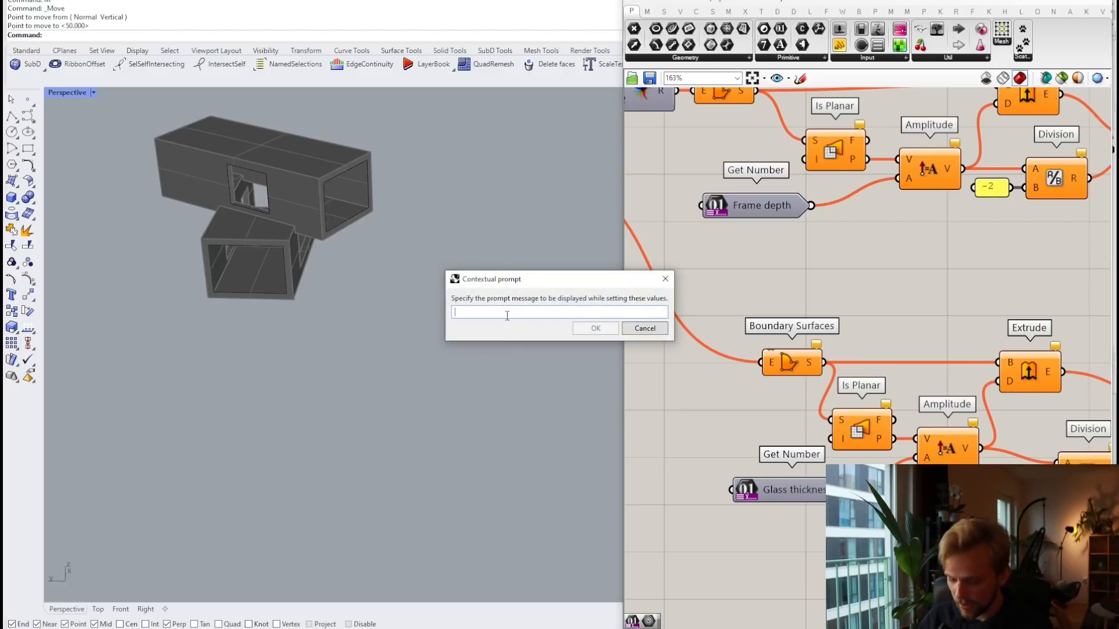
{"action": "type", "text": "How buletproof is your glass"}
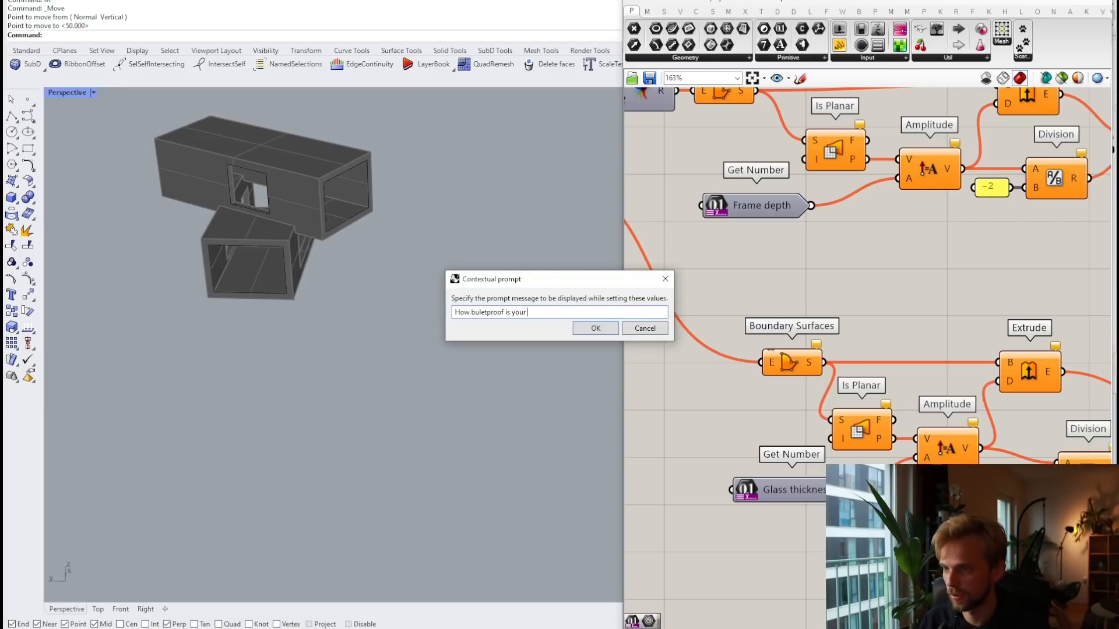
{"action": "left_click", "coordinate": [592, 331]}
Step: Limit Frame depth to a minimum of 0 and a maximum of 1000
{"action": "right_click", "coordinate": [752, 216]}
{"action": "left_click", "coordinate": [781, 274]}
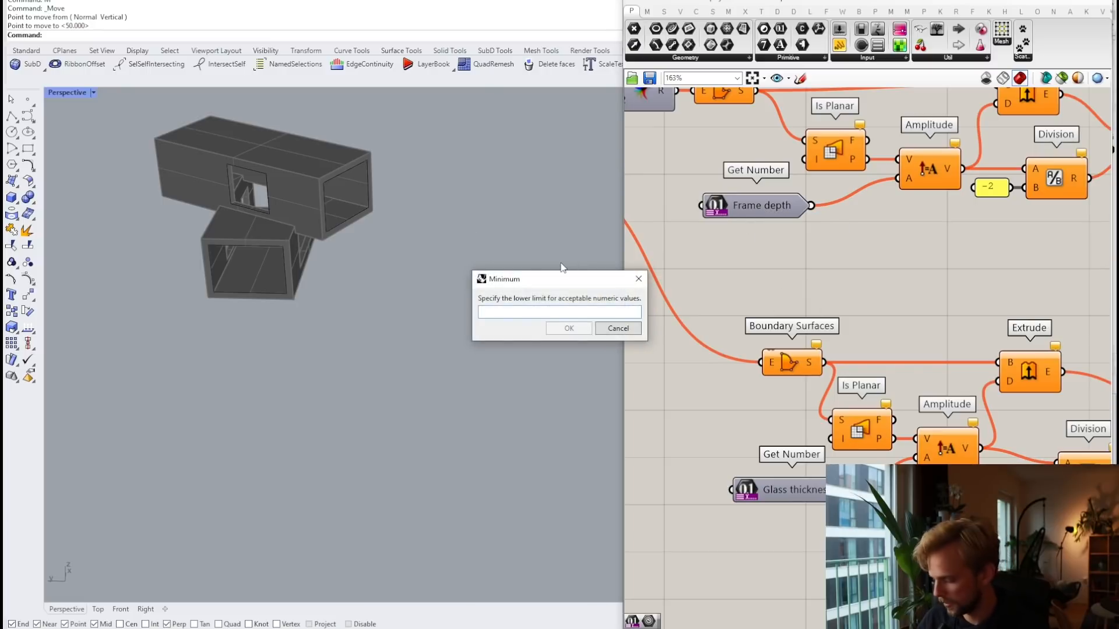
{"action": "type", "text": "0"}
{"action": "left_click", "coordinate": [569, 328]}
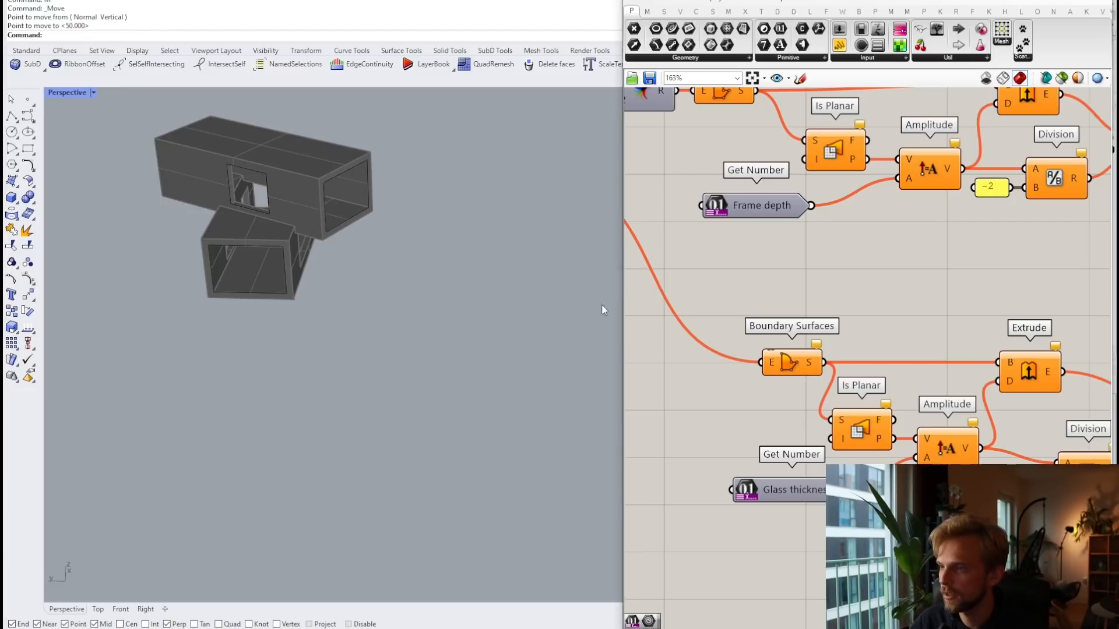
{"action": "right_click", "coordinate": [734, 215]}
{"action": "left_click", "coordinate": [774, 286]}
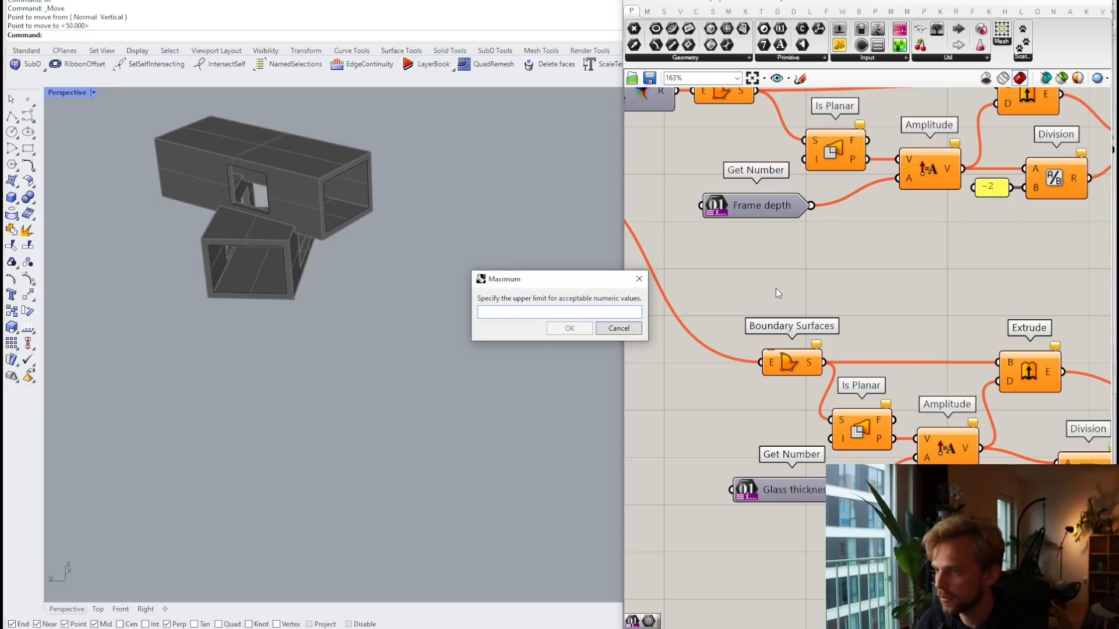
{"action": "type", "text": "1000"}
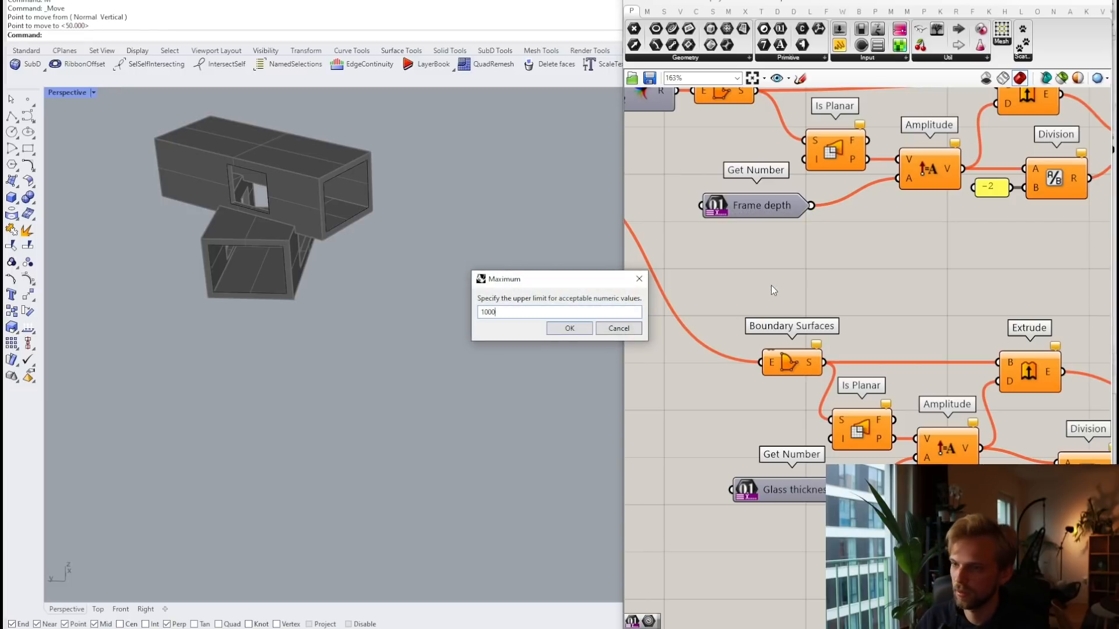
{"action": "left_click", "coordinate": [562, 333]}
Step: Give Glass thickness its own minimum and maximum value limits
{"action": "right_click_drag", "start_coordinate": [768, 494], "coordinate": [766, 405]}
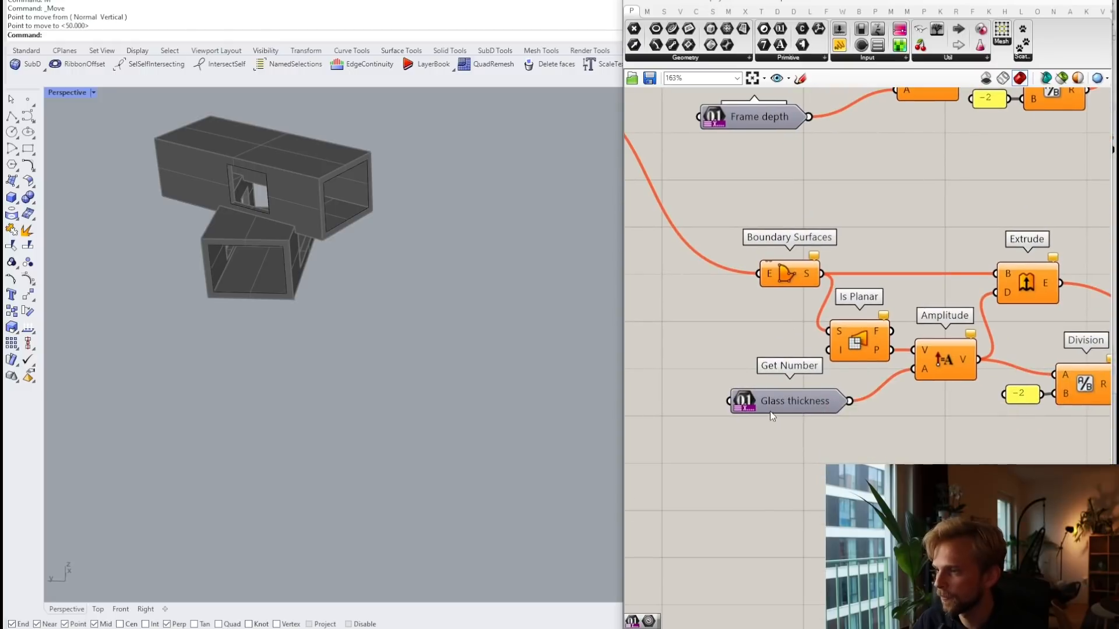
{"action": "right_click", "coordinate": [770, 411]}
{"action": "left_click", "coordinate": [815, 468]}
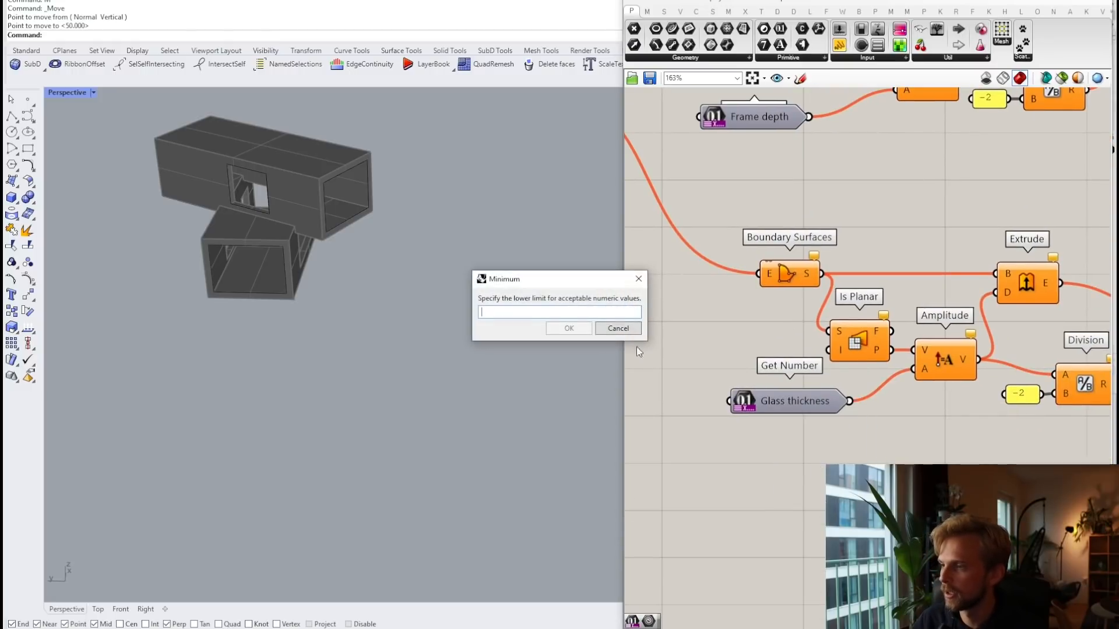
{"action": "type", "text": "0"}
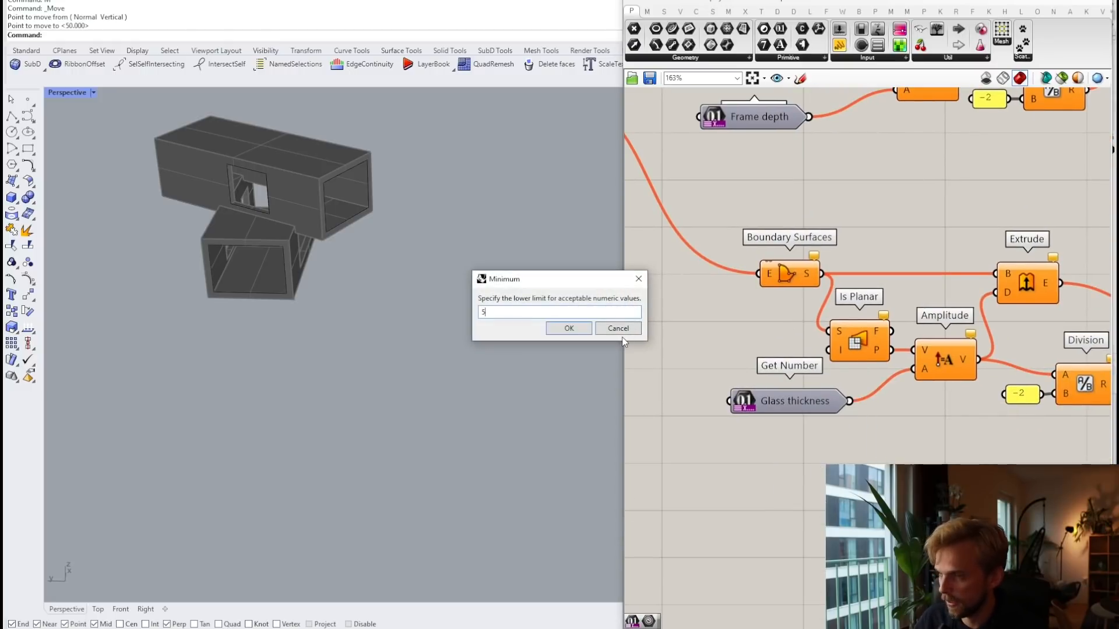
{"action": "left_click", "coordinate": [568, 328]}
{"action": "right_click", "coordinate": [785, 411]}
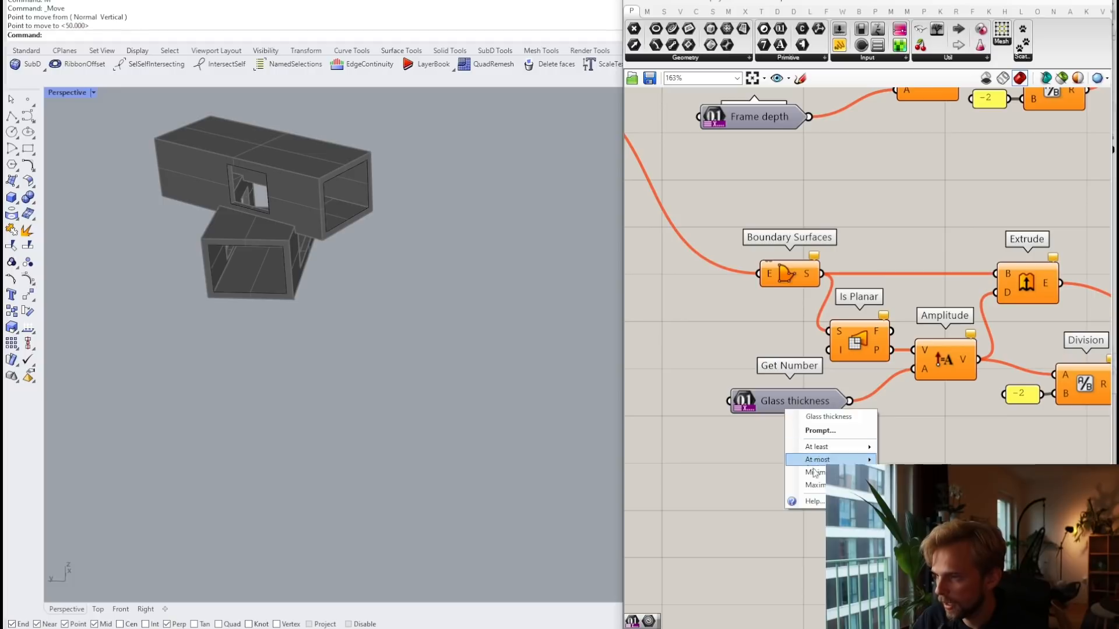
{"action": "left_click", "coordinate": [817, 485]}
{"action": "type", "text": "1000"}
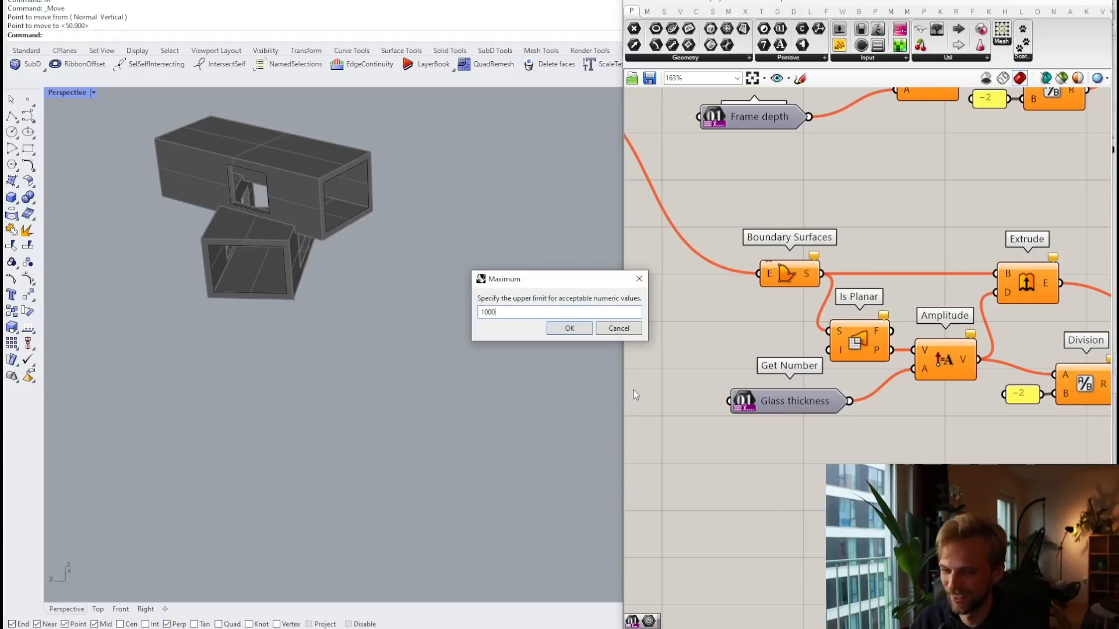
{"action": "left_click", "coordinate": [564, 328]}
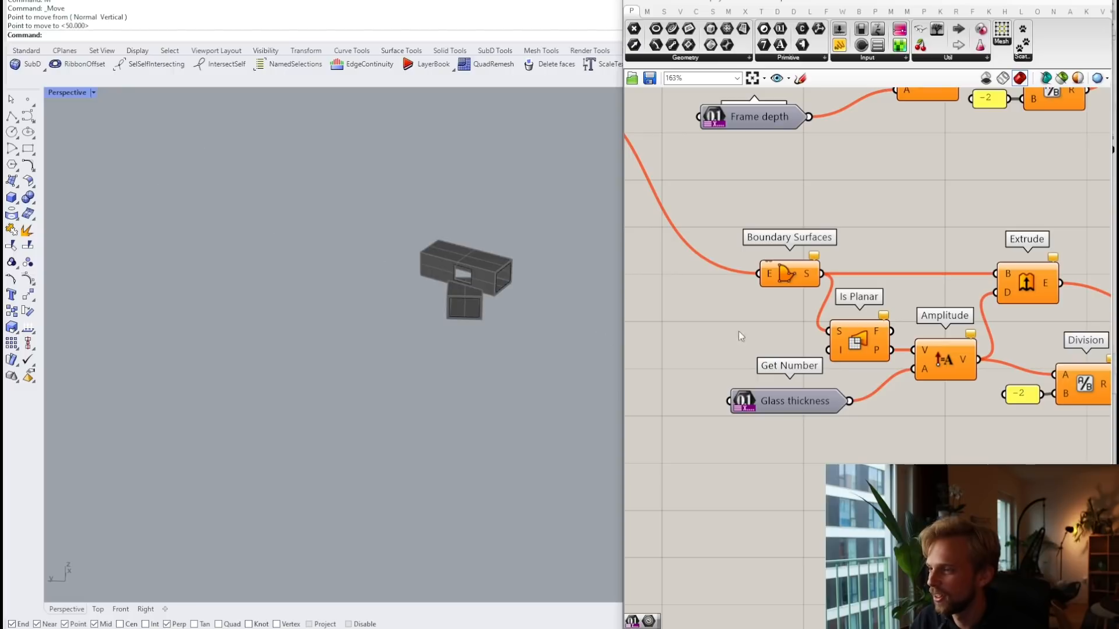
Step: Add a Merge component fed by the results of both Move components
{"action": "scroll", "coordinate": [932, 288], "scroll_direction": "down", "scroll_amount": 3}
{"action": "scroll", "coordinate": [931, 287], "scroll_direction": "down", "scroll_amount": 2}
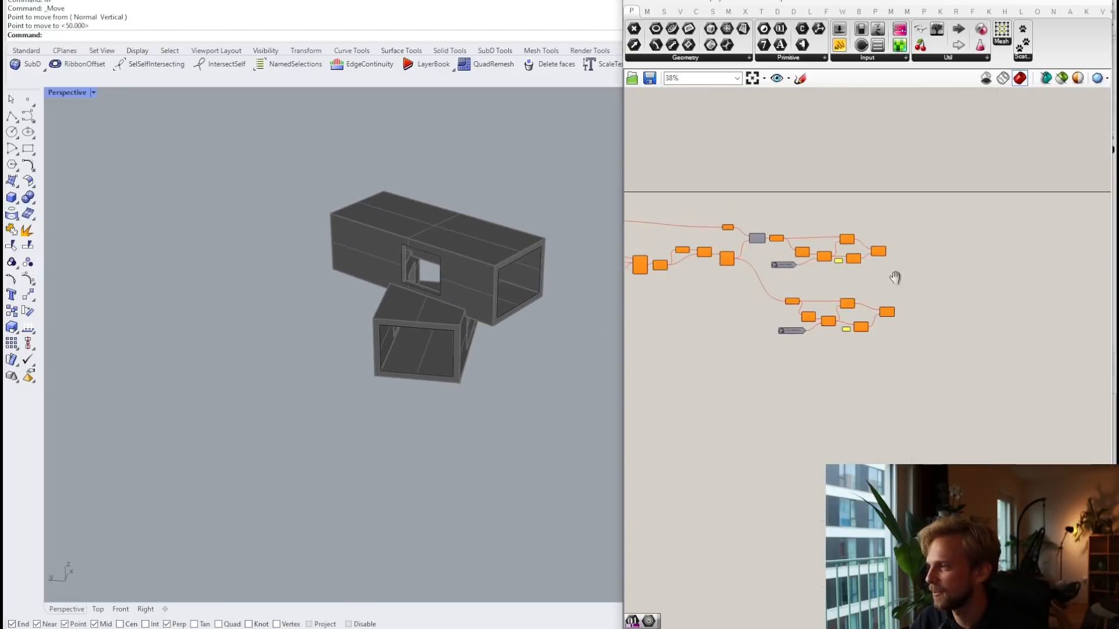
{"action": "scroll", "coordinate": [824, 272], "scroll_direction": "up", "scroll_amount": 6}
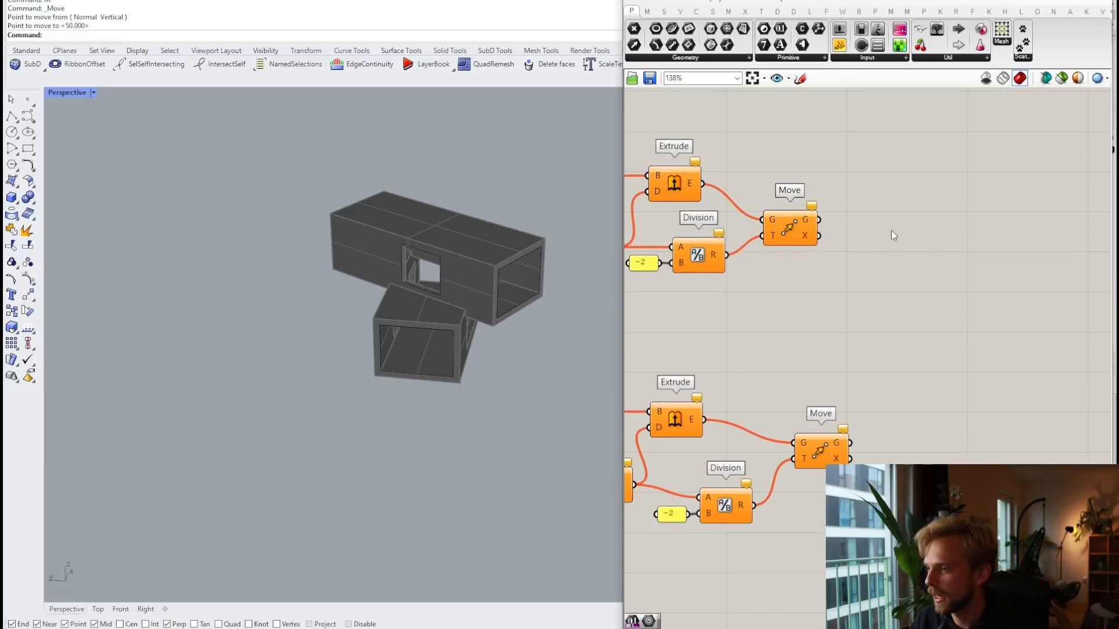
{"action": "double_click", "coordinate": [929, 297]}
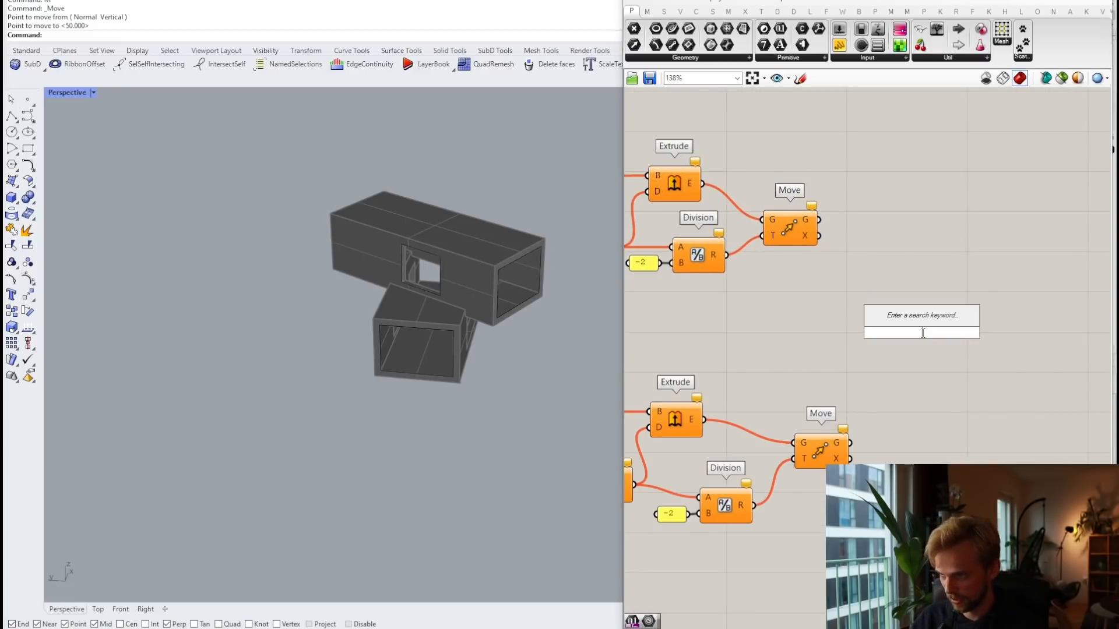
{"action": "type", "text": "merge"}
{"action": "left_click", "coordinate": [930, 315]}
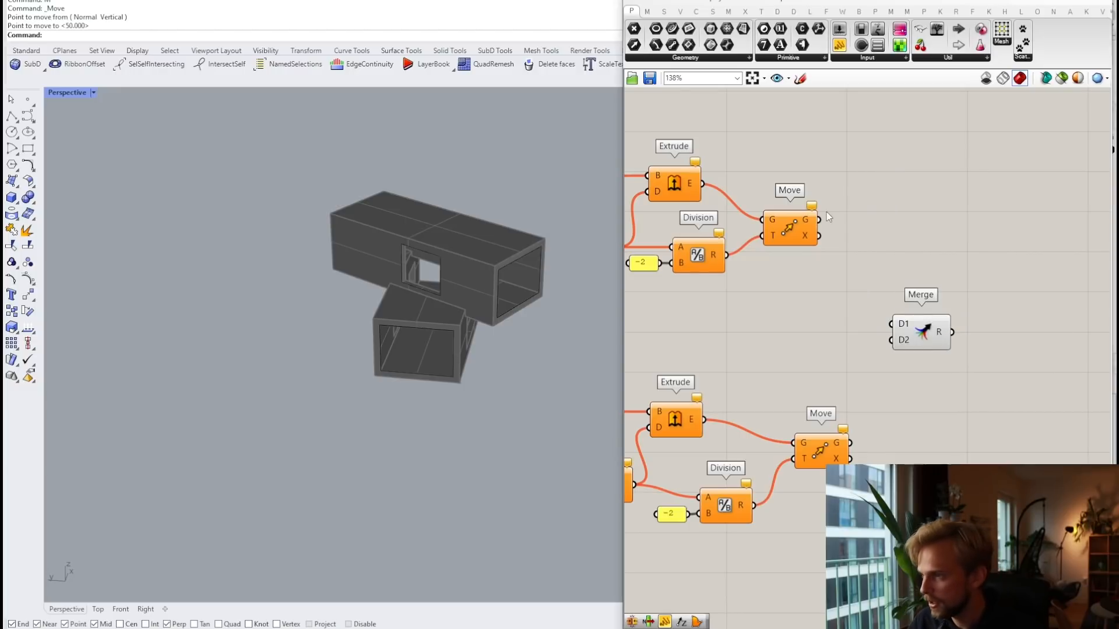
{"action": "left_click_drag", "start_coordinate": [819, 220], "coordinate": [892, 323]}
{"action": "left_click_drag", "start_coordinate": [851, 444], "coordinate": [962, 347]}
Step: Flatten the Merge output and remove its spare D3 input
{"action": "scroll", "coordinate": [910, 344], "scroll_direction": "up", "scroll_amount": 3}
{"action": "right_click", "coordinate": [953, 336]}
{"action": "left_click", "coordinate": [972, 384]}
{"action": "scroll", "coordinate": [940, 373], "scroll_direction": "up", "scroll_amount": 5}
{"action": "left_click", "coordinate": [949, 357]}
{"action": "scroll", "coordinate": [951, 356], "scroll_direction": "down", "scroll_amount": 5}
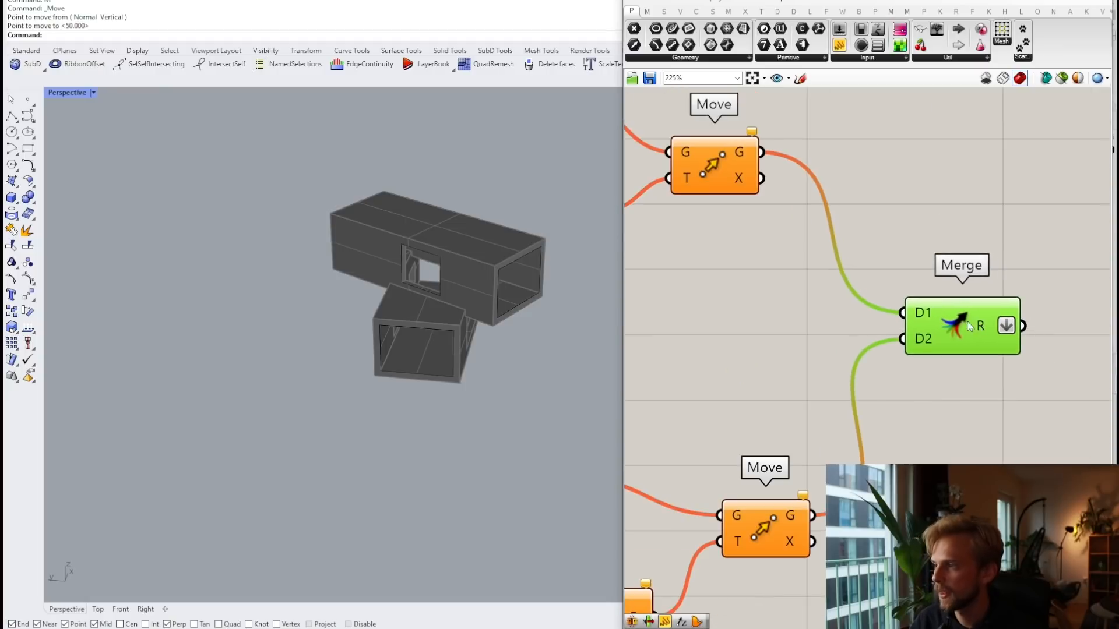
{"action": "scroll", "coordinate": [993, 337], "scroll_direction": "down", "scroll_amount": 5}
{"action": "left_click", "coordinate": [947, 269]}
Step: Add a Context Bake component from the utility list and feed it the merged geometry
{"action": "right_click_drag", "start_coordinate": [938, 294], "coordinate": [860, 291]}
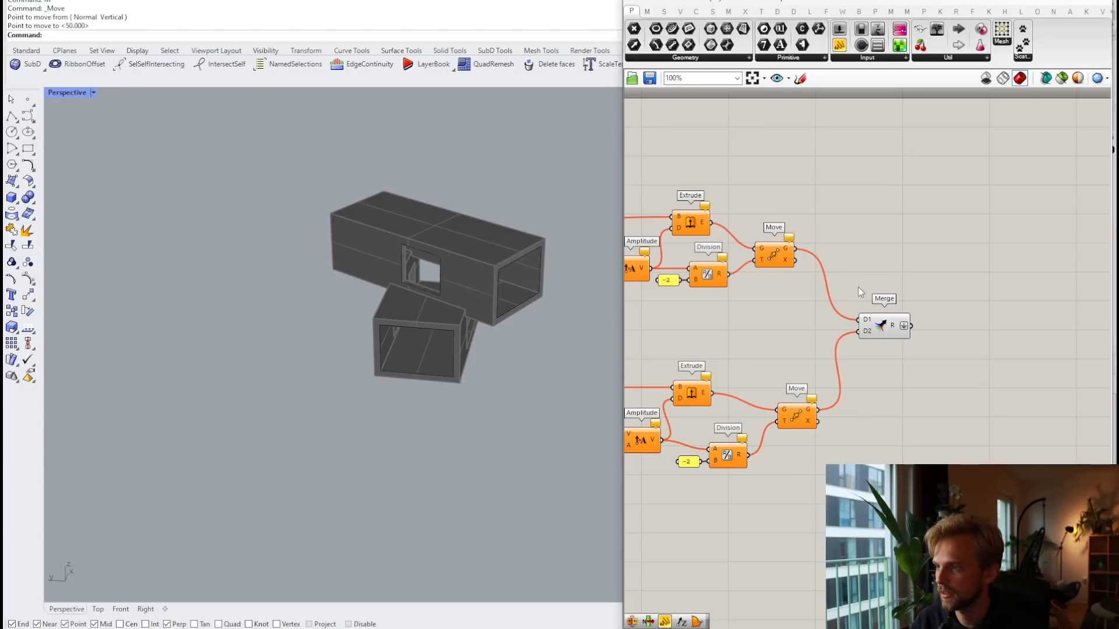
{"action": "left_click", "coordinate": [935, 58]}
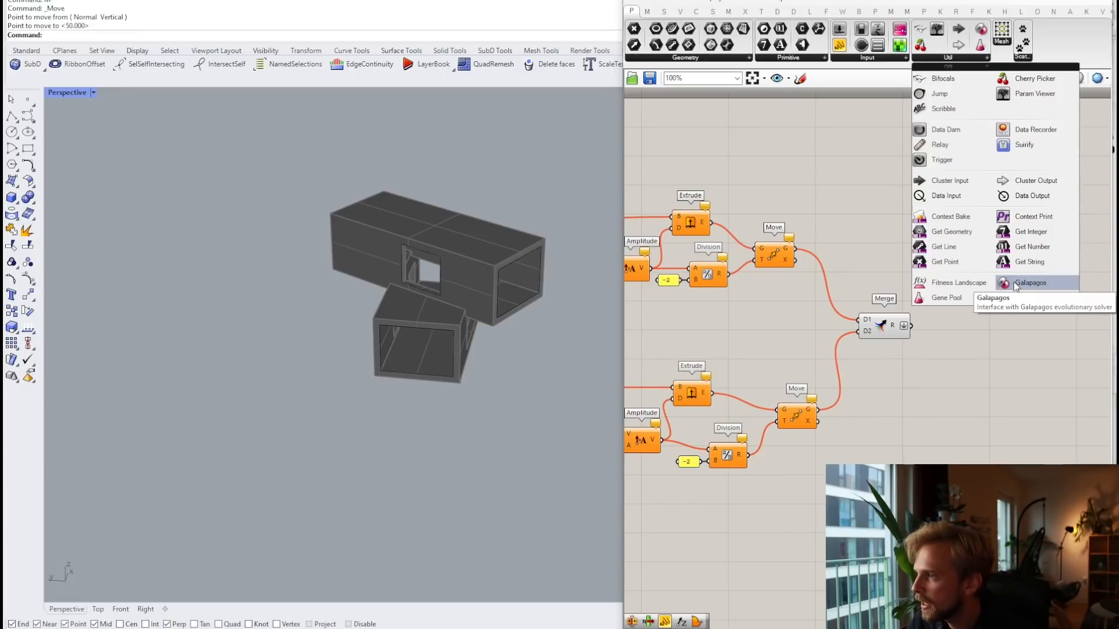
{"action": "left_click", "coordinate": [963, 216]}
{"action": "left_click", "coordinate": [983, 342]}
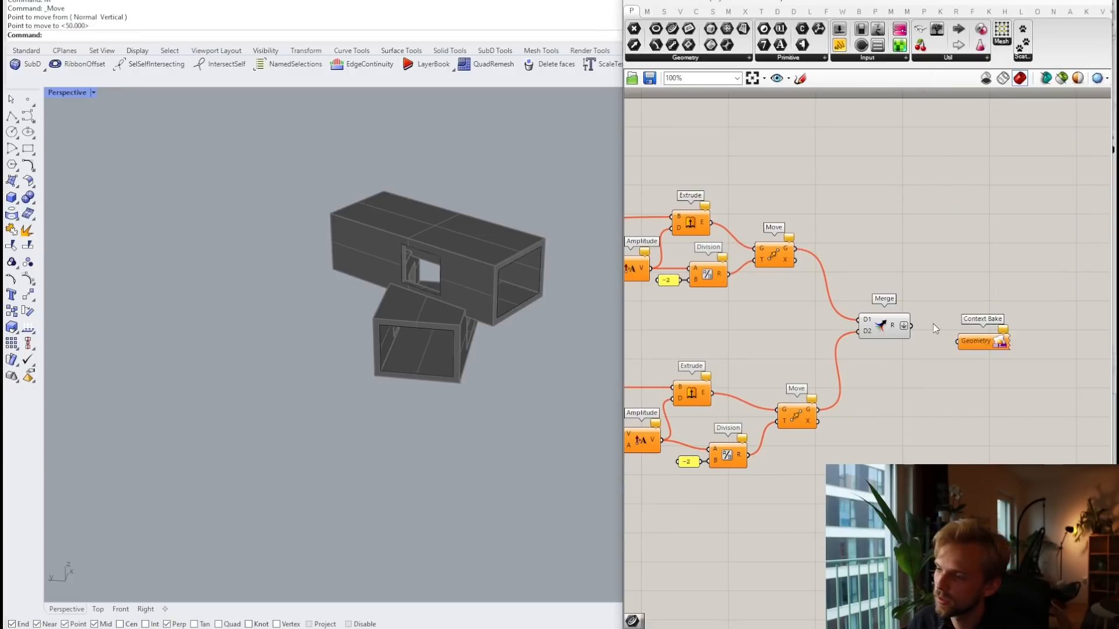
{"action": "scroll", "coordinate": [932, 324], "scroll_direction": "up", "scroll_amount": 3}
{"action": "mouse_move", "coordinate": [892, 327]}
{"action": "left_mouse_down"}
{"action": "mouse_move", "coordinate": [980, 358]}
{"action": "mouse_move", "coordinate": [959, 336]}
{"action": "left_mouse_up"}
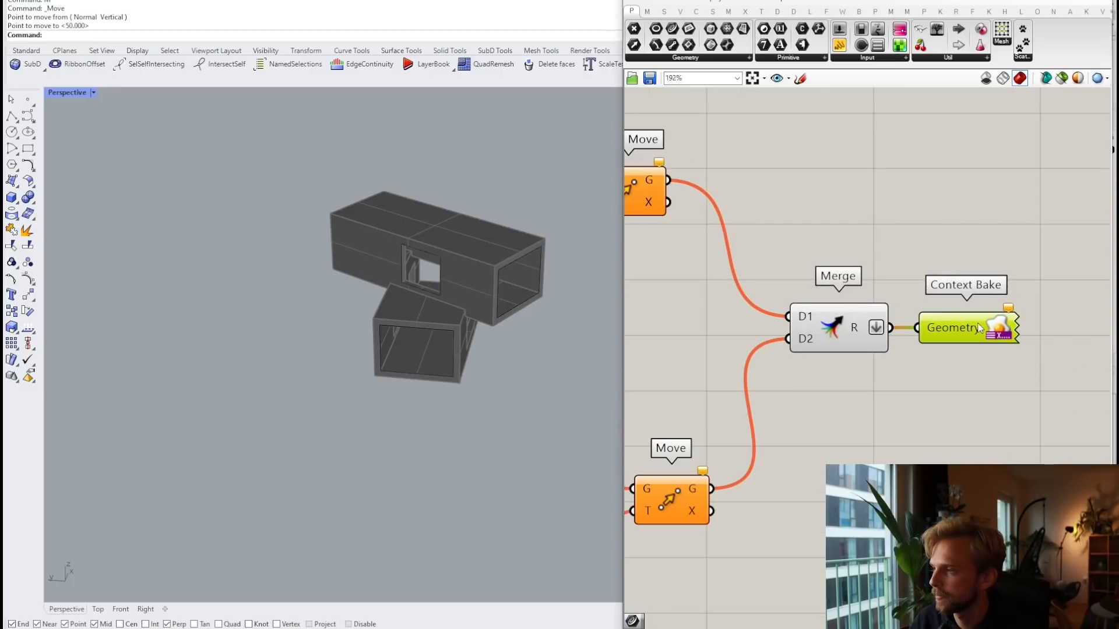
{"action": "right_click", "coordinate": [981, 327]}
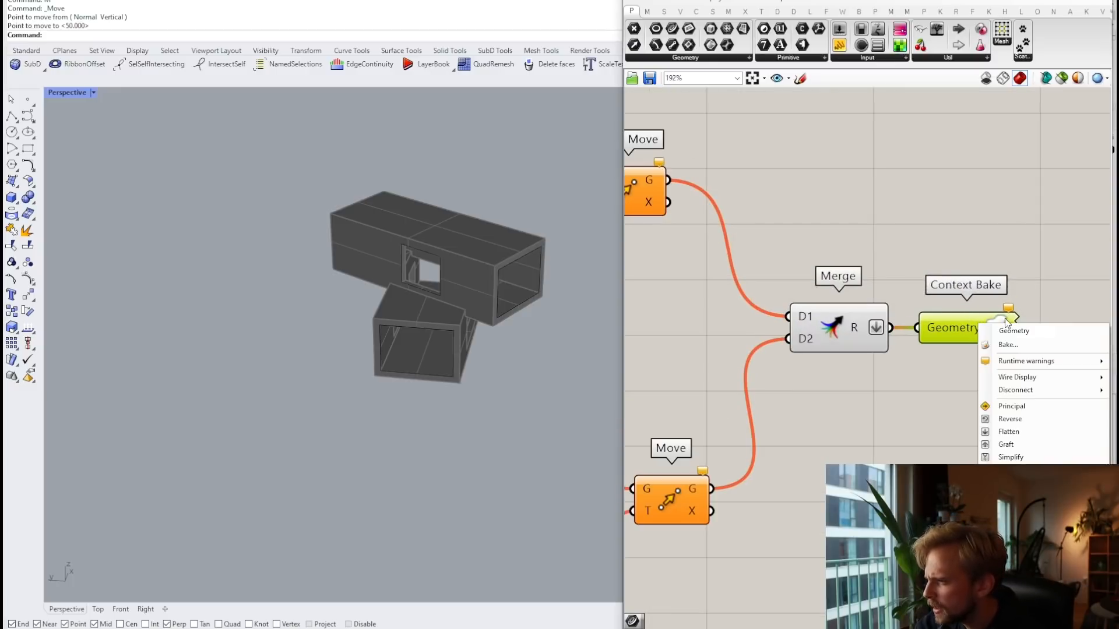
{"action": "left_click", "coordinate": [1004, 318]}
{"action": "right_click", "coordinate": [996, 331]}
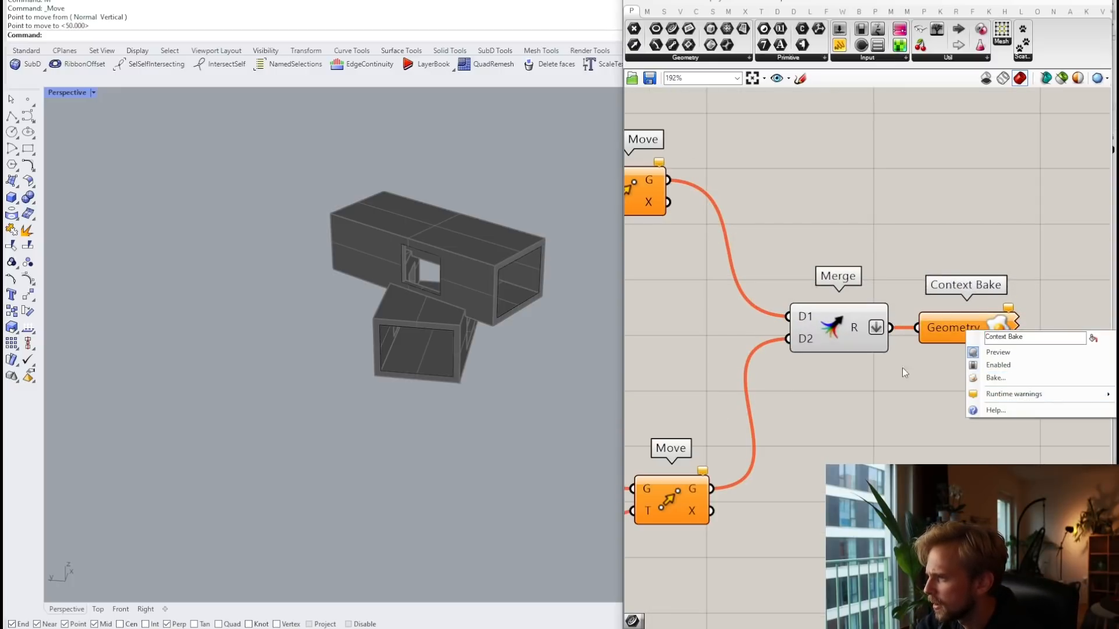
{"action": "left_click", "coordinate": [963, 338]}
{"action": "right_click", "coordinate": [962, 338]}
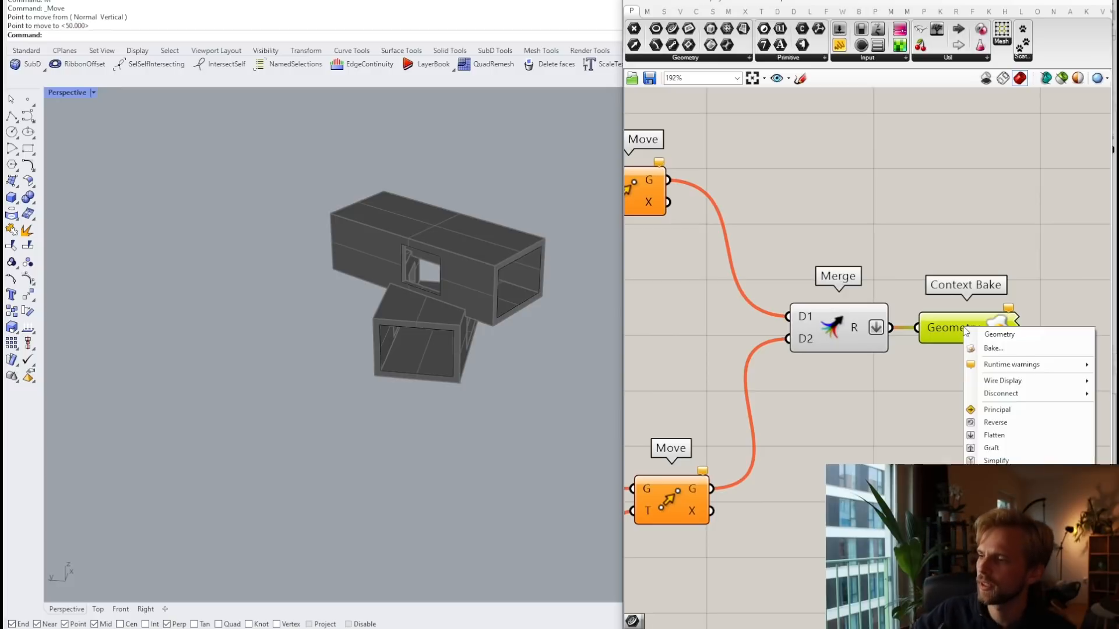
{"action": "left_click", "coordinate": [872, 418]}
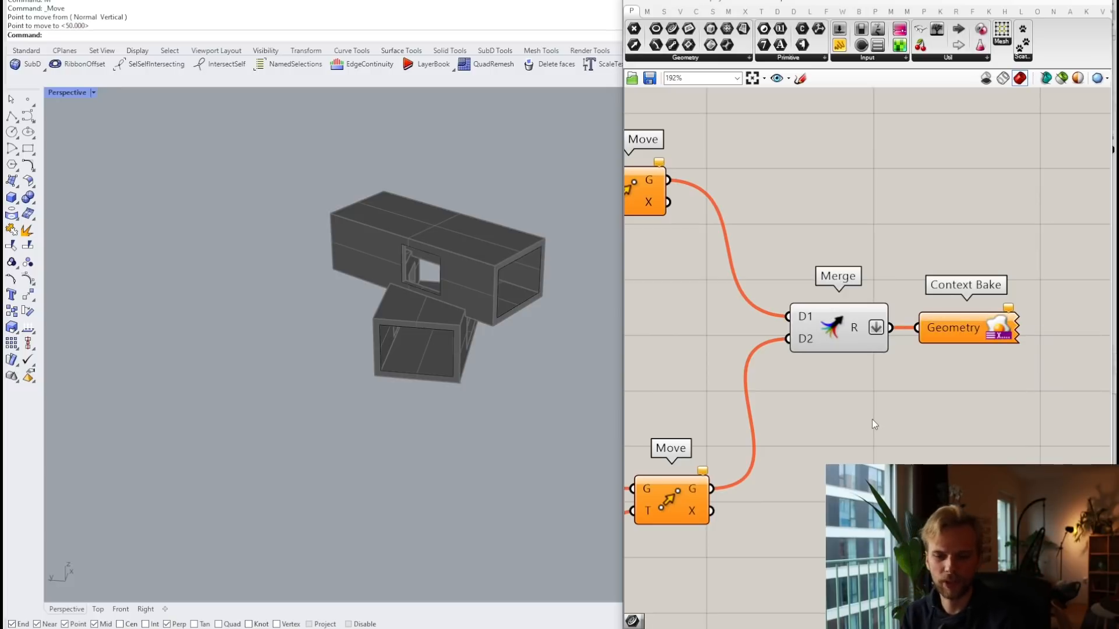
Step: Save the definition to the Desktop as windowz.gh and hide the Grasshopper editor
{"action": "scroll", "coordinate": [796, 232], "scroll_direction": "down", "scroll_amount": 10}
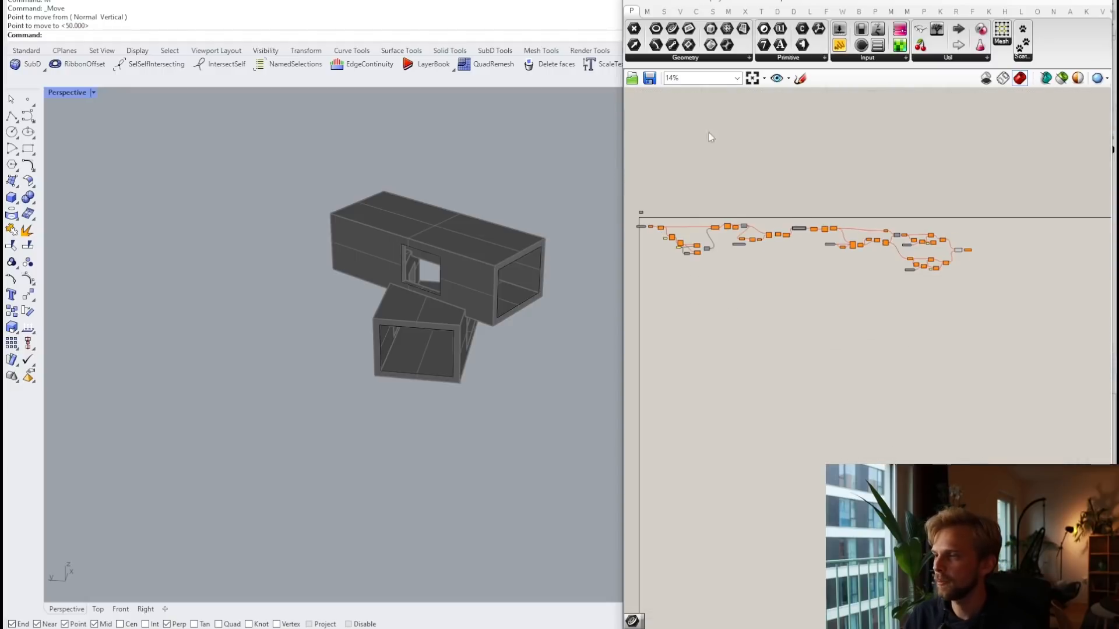
{"action": "left_click", "coordinate": [634, 3]}
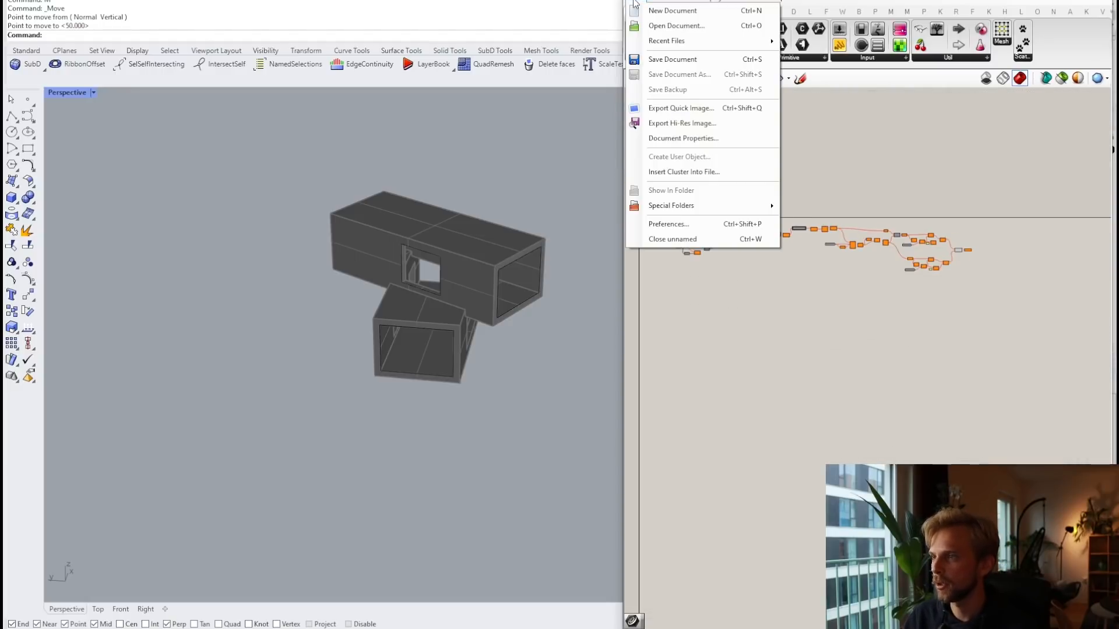
{"action": "left_click", "coordinate": [659, 60]}
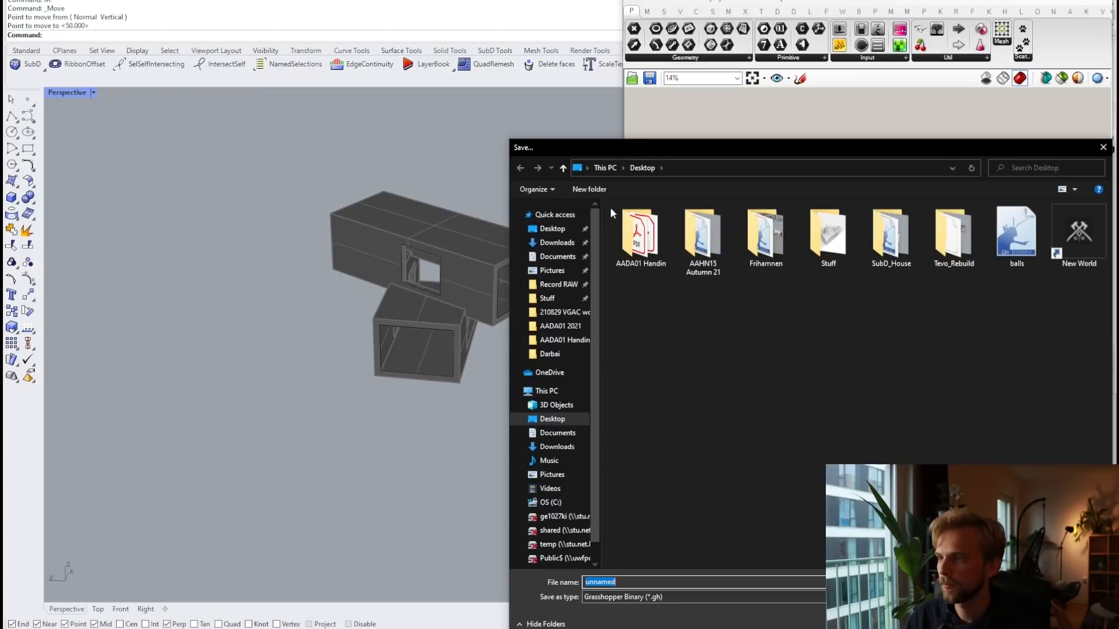
{"action": "type", "text": "win"}
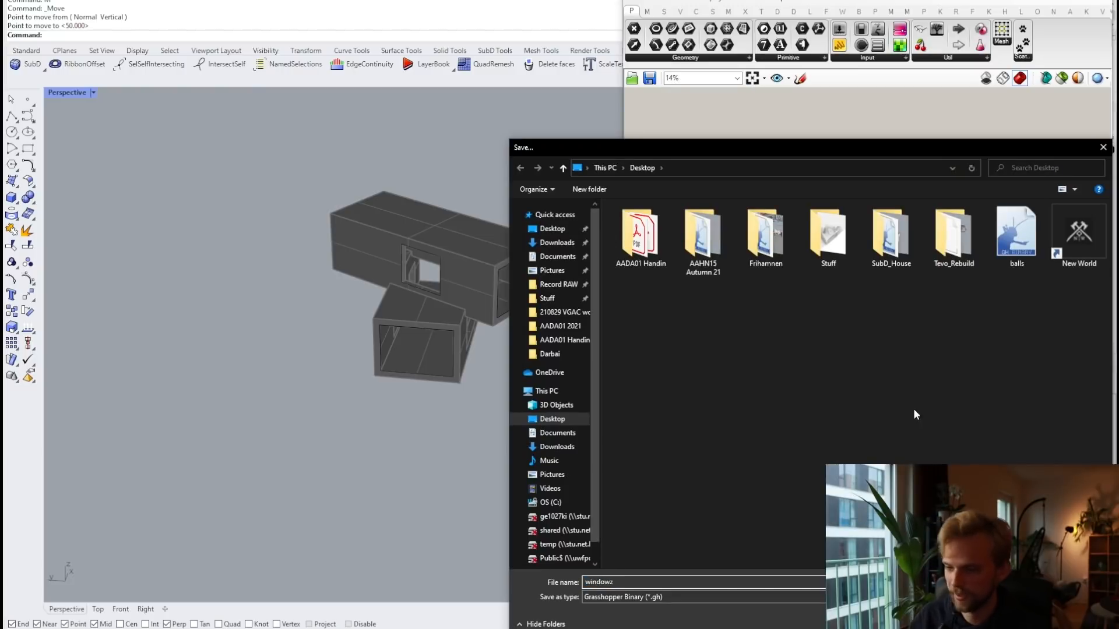
{"action": "type", "text": "dowz"}
{"action": "key", "text": "Return"}
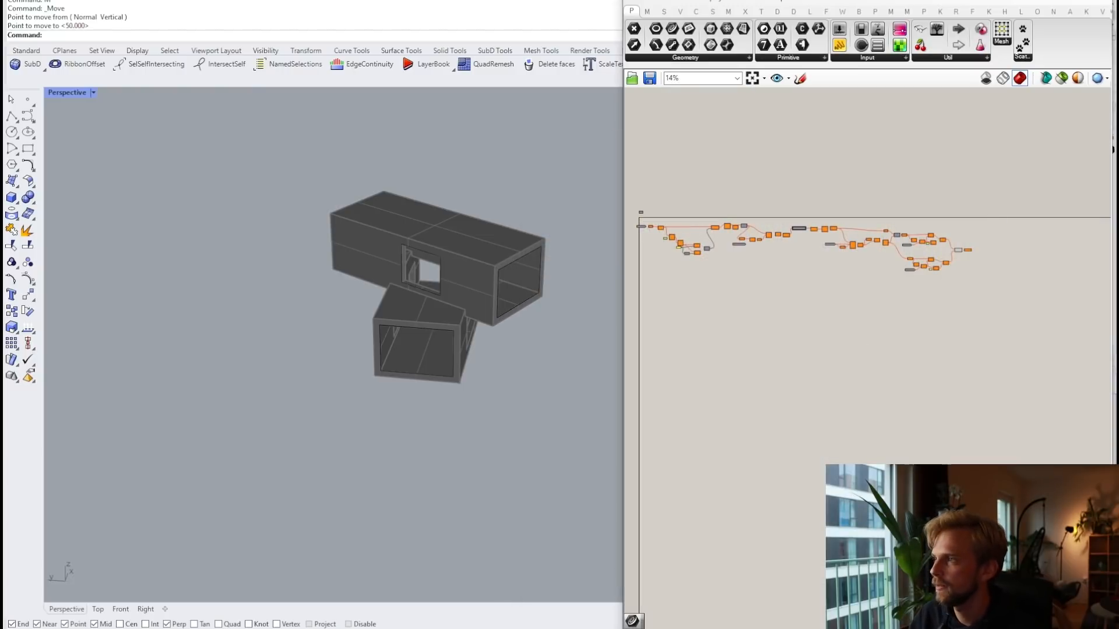
{"action": "left_click", "coordinate": [1043, 1]}
Step: Orbit the Perspective view into the house's window openings, with Grasshopper reopened and hidden
{"action": "right_click_drag", "start_coordinate": [461, 312], "coordinate": [539, 306]}
{"action": "scroll", "coordinate": [443, 277], "scroll_direction": "up", "scroll_amount": 6}
{"action": "right_click_drag", "start_coordinate": [443, 278], "coordinate": [463, 273]}
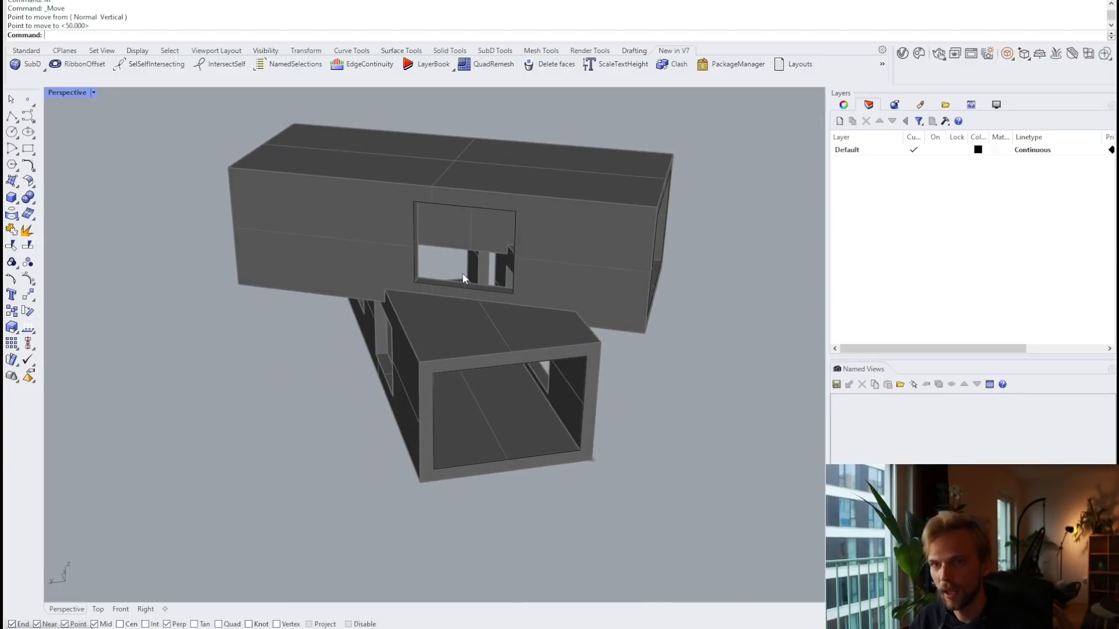
{"action": "type", "text": "Grass"}
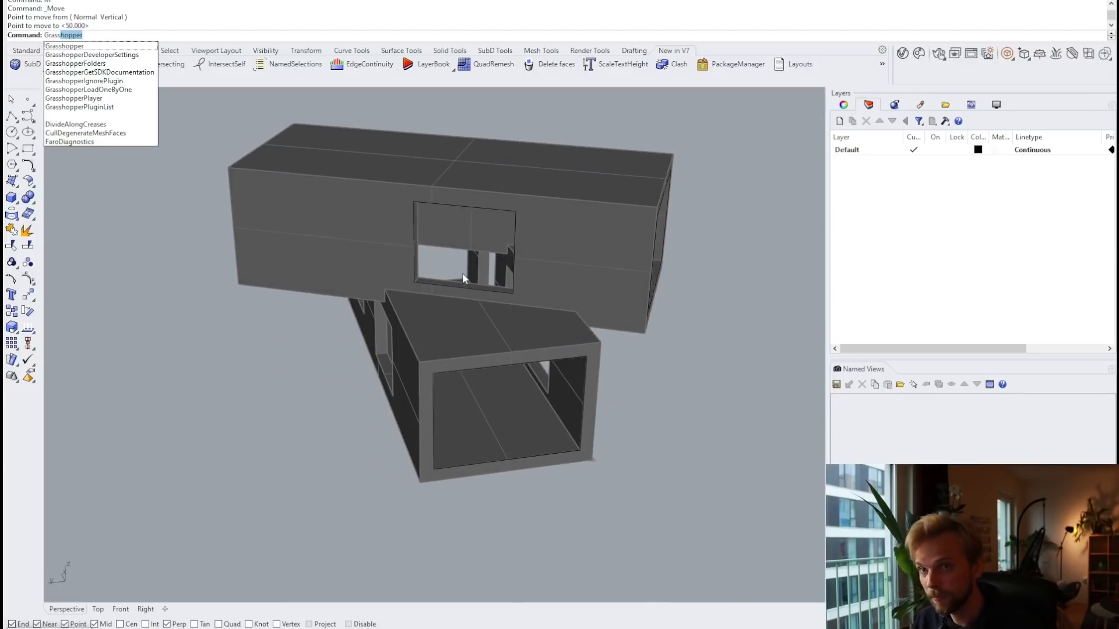
{"action": "key", "text": "Return"}
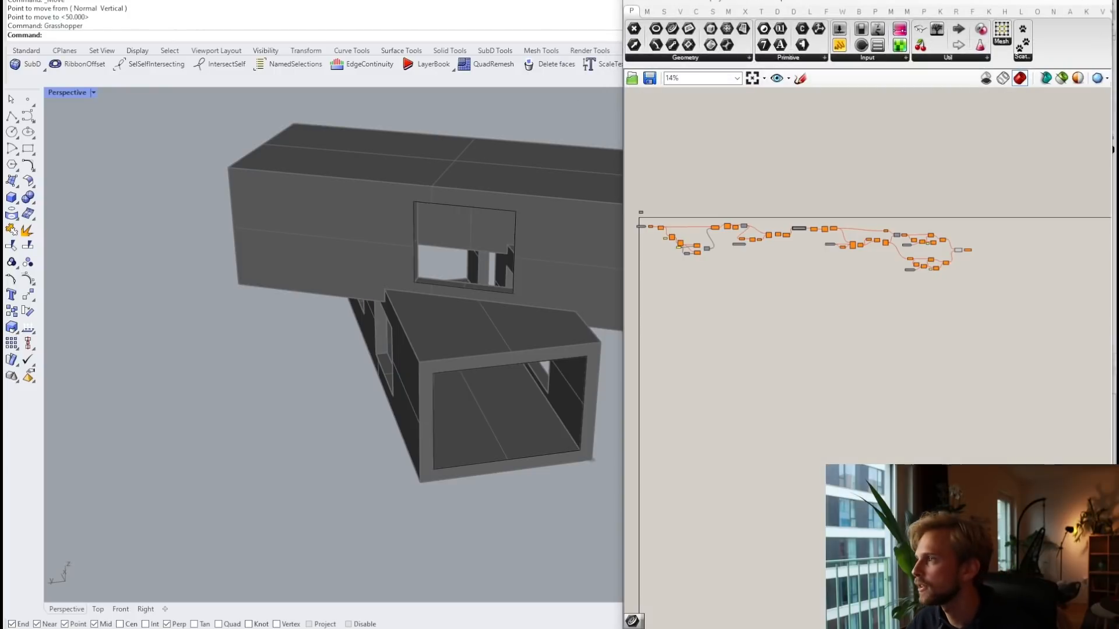
{"action": "left_click", "coordinate": [1043, 1]}
{"action": "type", "text": "Grass"}
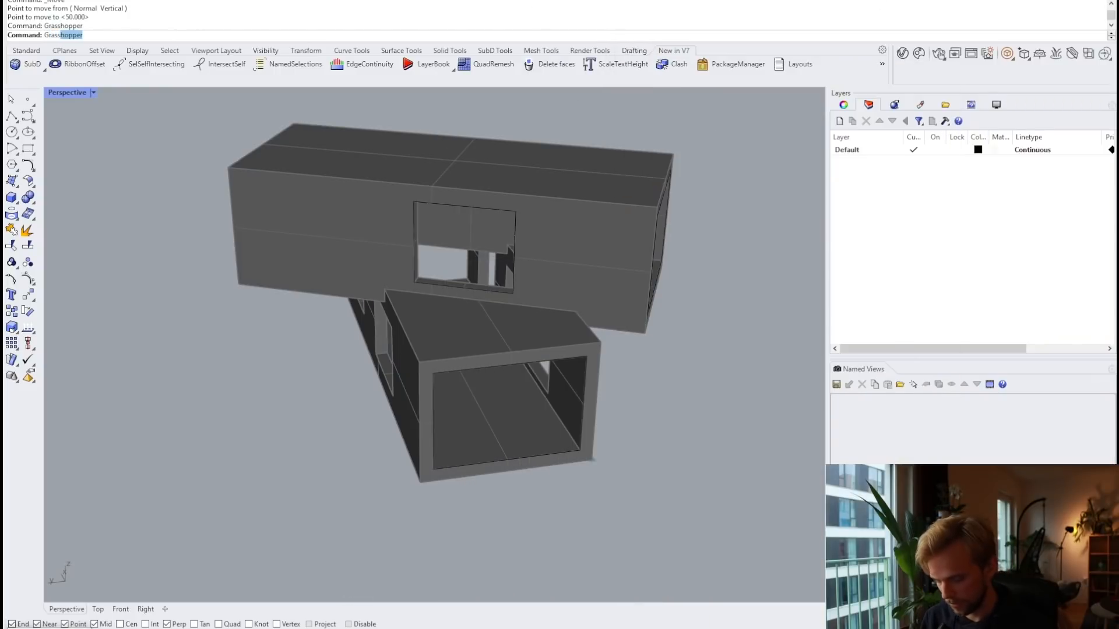
{"action": "type", "text": "hopper"}
{"action": "key", "text": "Return"}
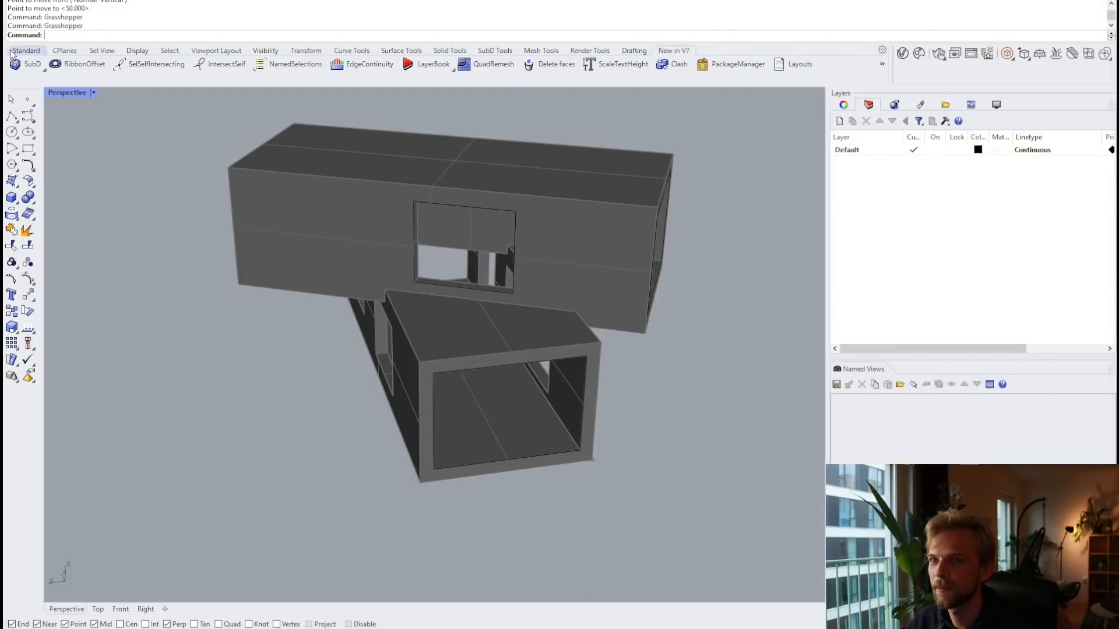
Step: Browse the Show Toolbar list for a Grasshopper Player toolbar, then close it unchanged
{"action": "left_click", "coordinate": [882, 64]}
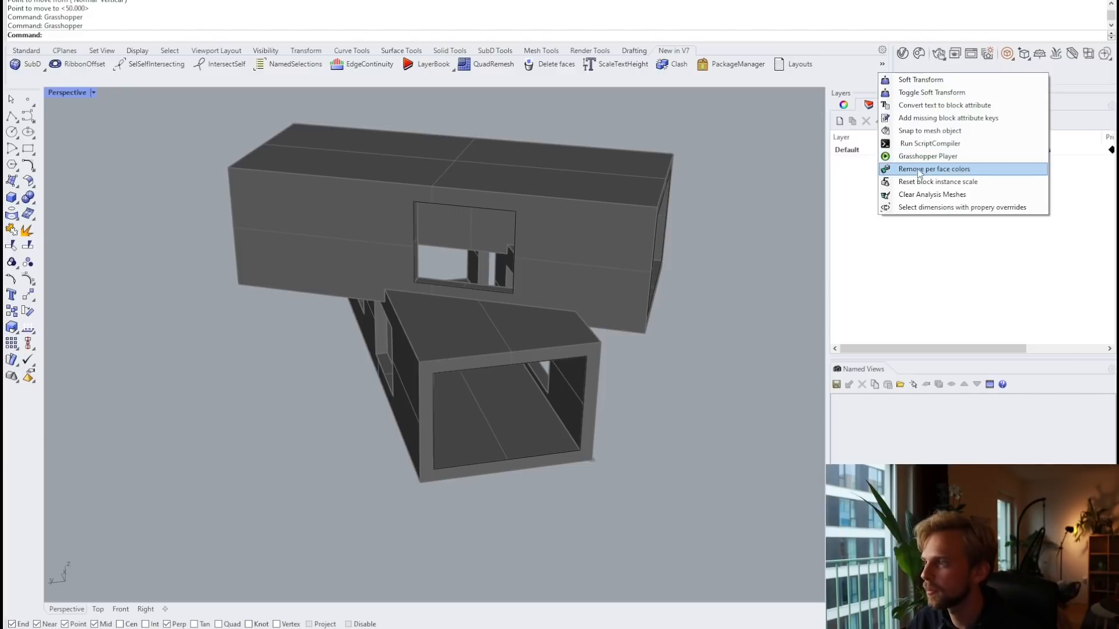
{"action": "left_click", "coordinate": [847, 76]}
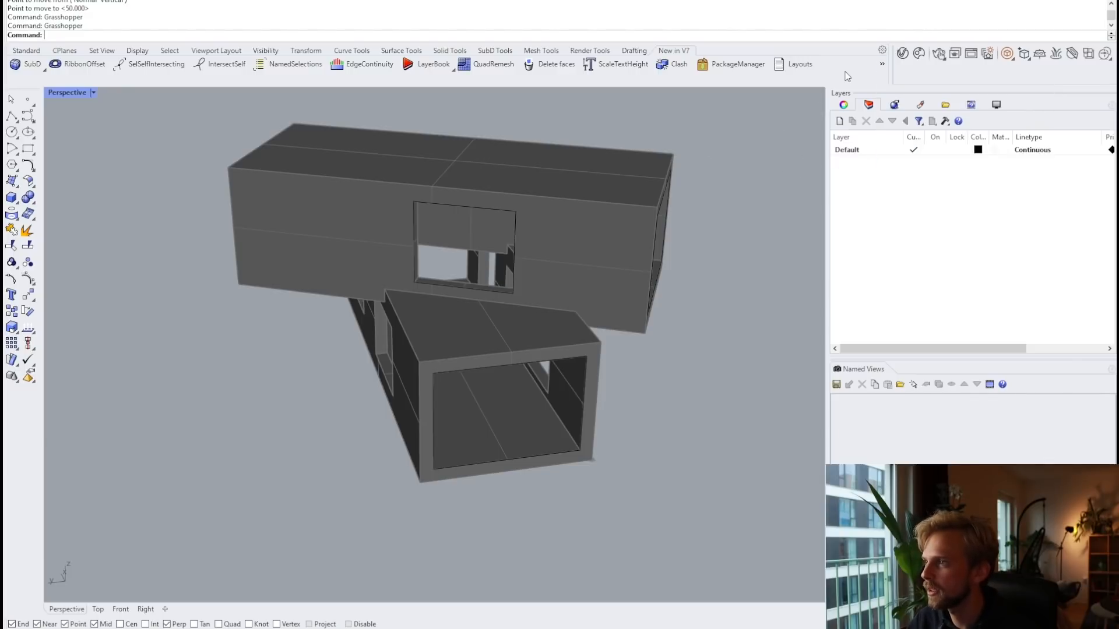
{"action": "left_click", "coordinate": [883, 51]}
{"action": "mouse_move", "coordinate": [920, 62]}
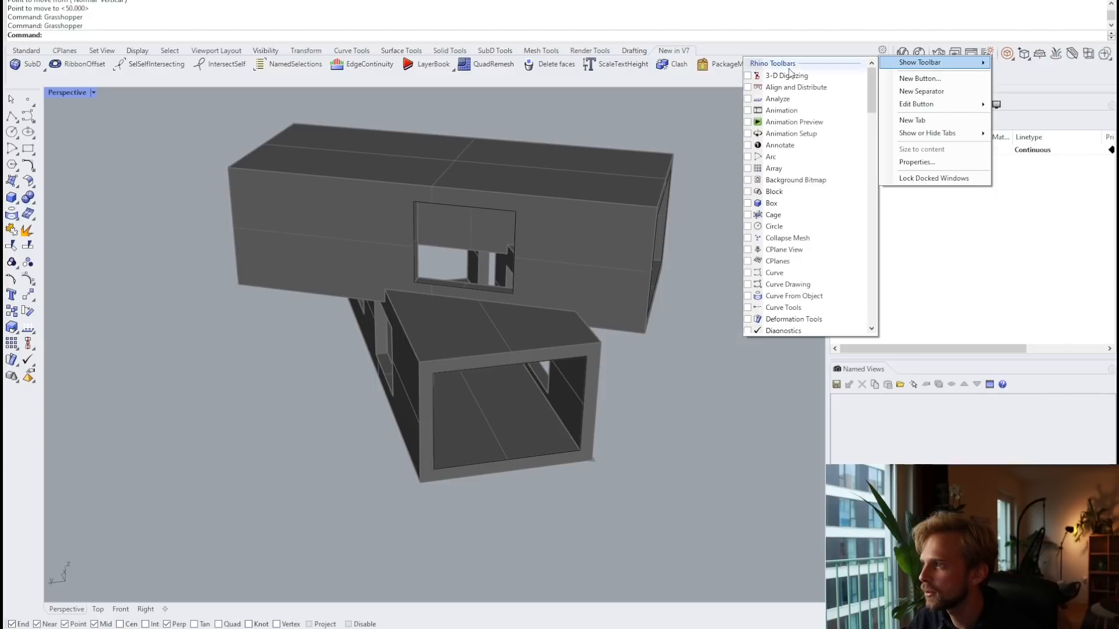
{"action": "scroll", "coordinate": [781, 262], "scroll_direction": "down", "scroll_amount": 6}
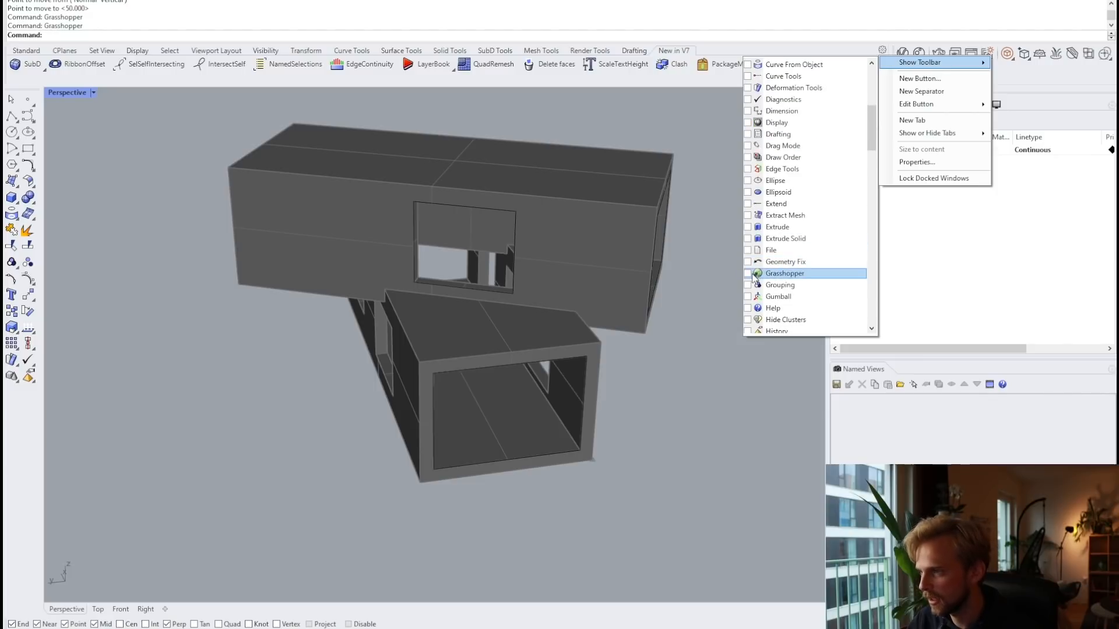
{"action": "scroll", "coordinate": [753, 285], "scroll_direction": "down", "scroll_amount": 15}
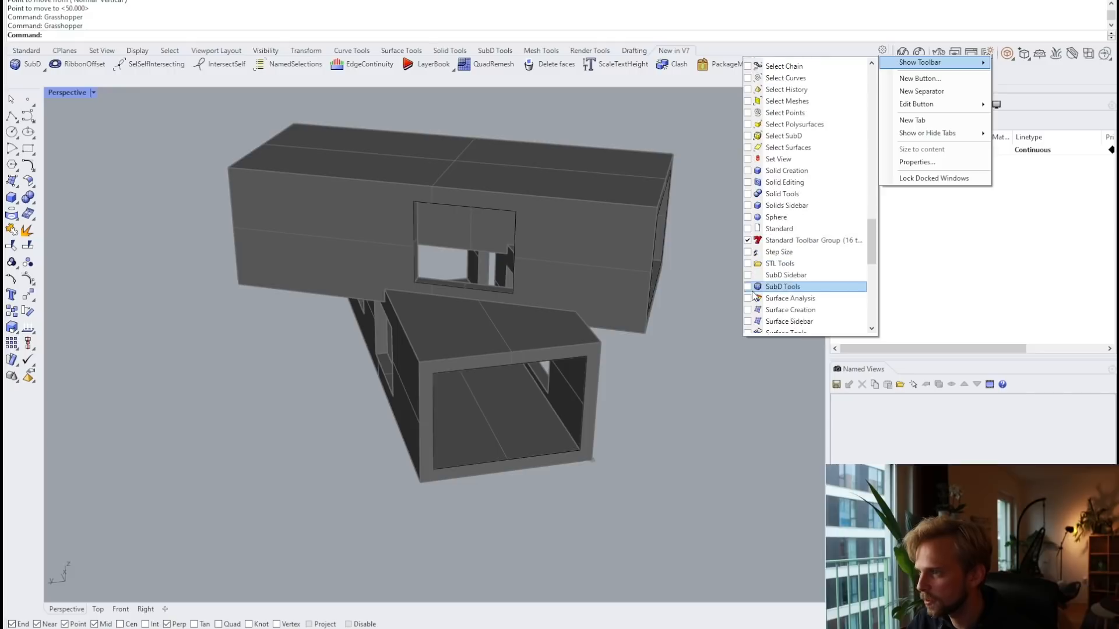
{"action": "scroll", "coordinate": [752, 294], "scroll_direction": "down", "scroll_amount": 10}
{"action": "scroll", "coordinate": [752, 297], "scroll_direction": "up", "scroll_amount": 7}
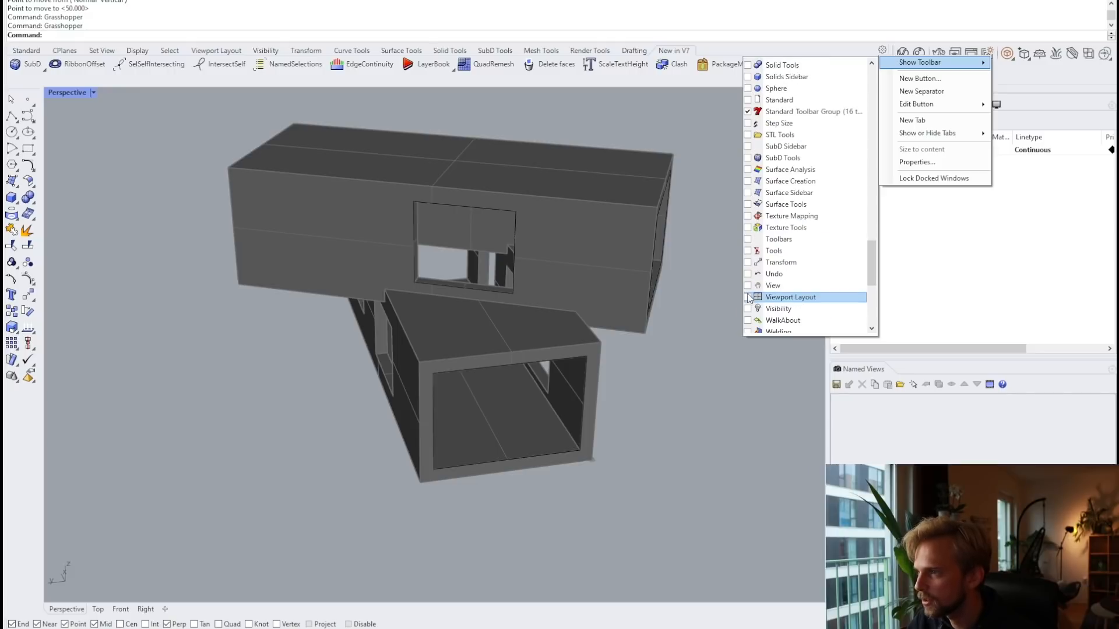
{"action": "scroll", "coordinate": [750, 298], "scroll_direction": "up", "scroll_amount": 3}
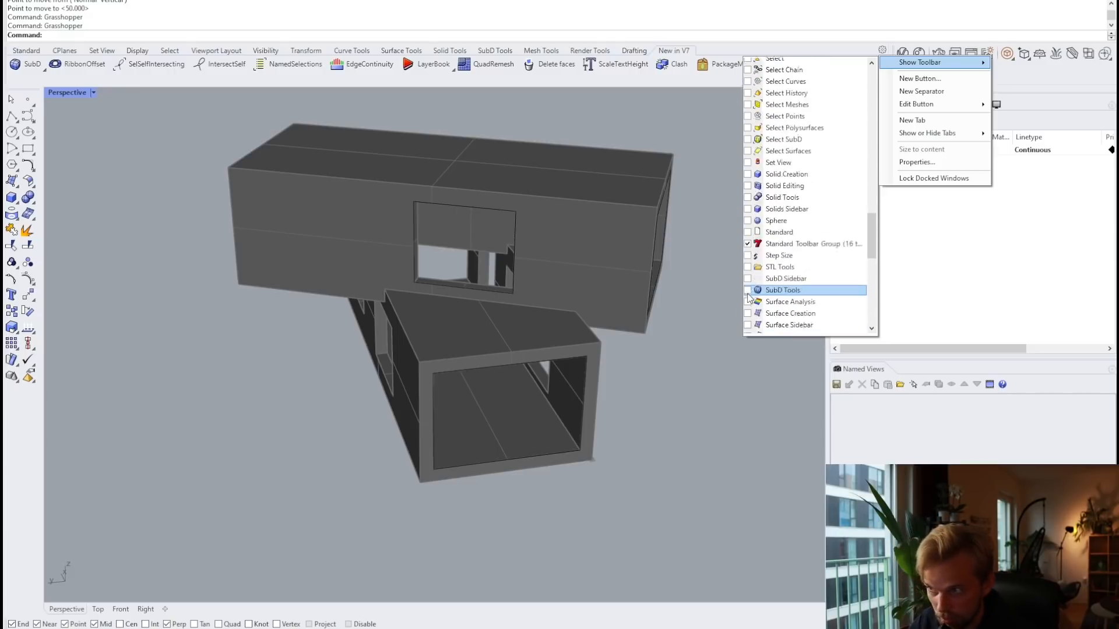
{"action": "scroll", "coordinate": [750, 297], "scroll_direction": "up", "scroll_amount": 20}
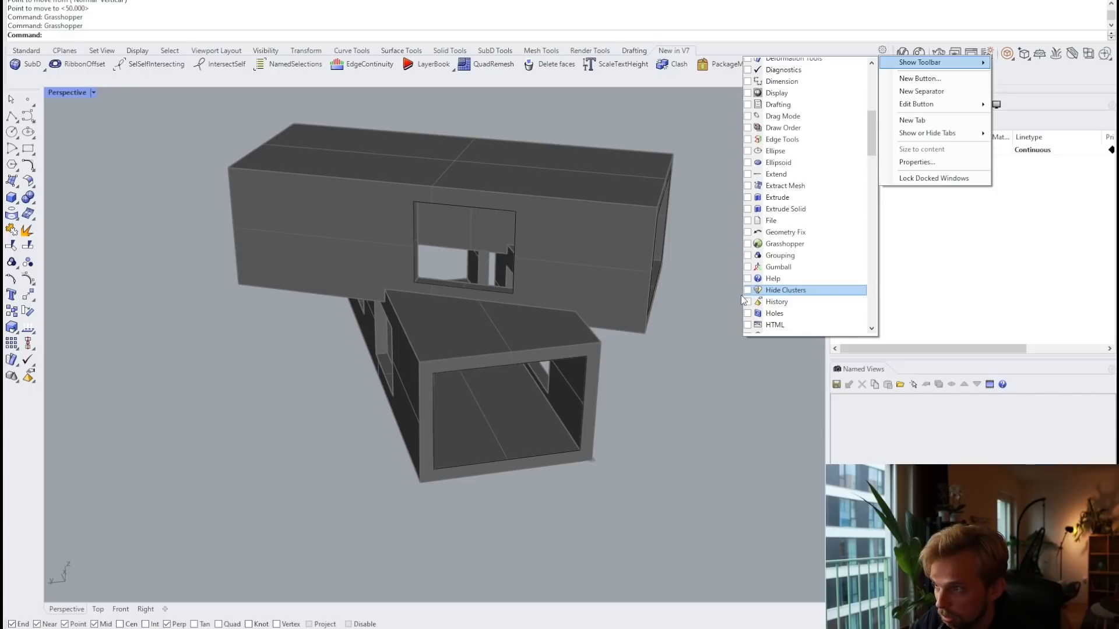
{"action": "scroll", "coordinate": [767, 285], "scroll_direction": "up", "scroll_amount": 8}
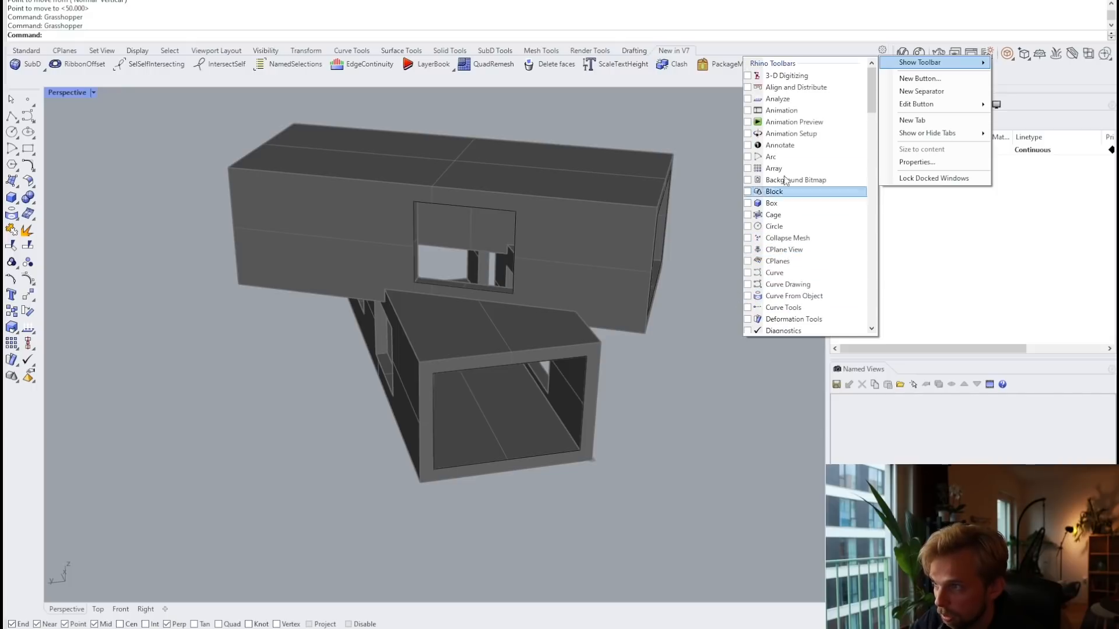
{"action": "scroll", "coordinate": [793, 217], "scroll_direction": "down", "scroll_amount": 8}
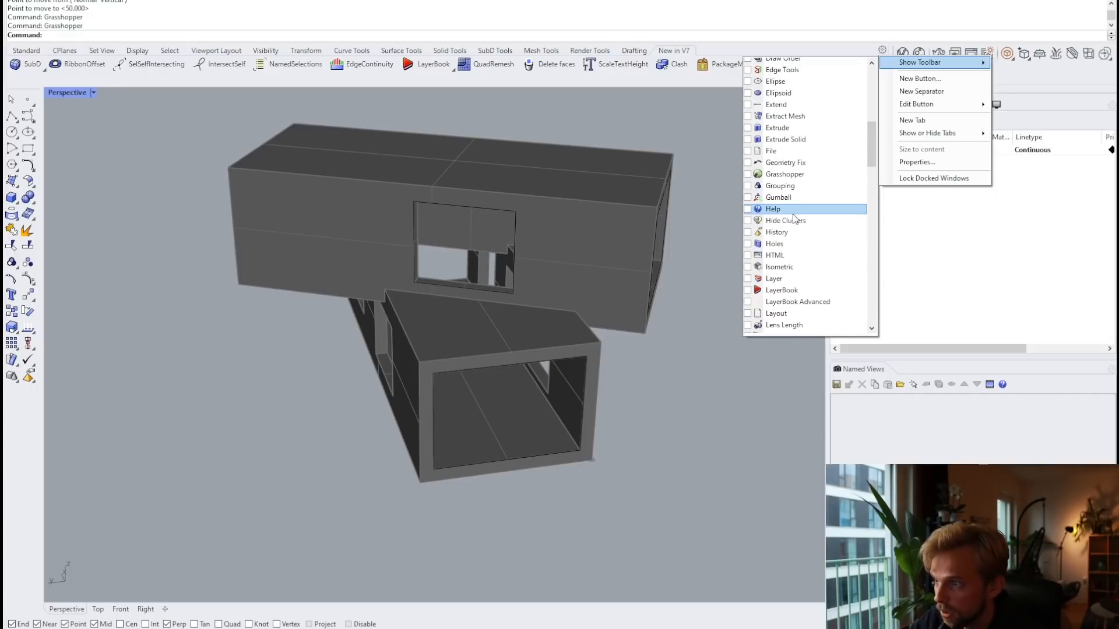
{"action": "scroll", "coordinate": [793, 217], "scroll_direction": "down", "scroll_amount": 10}
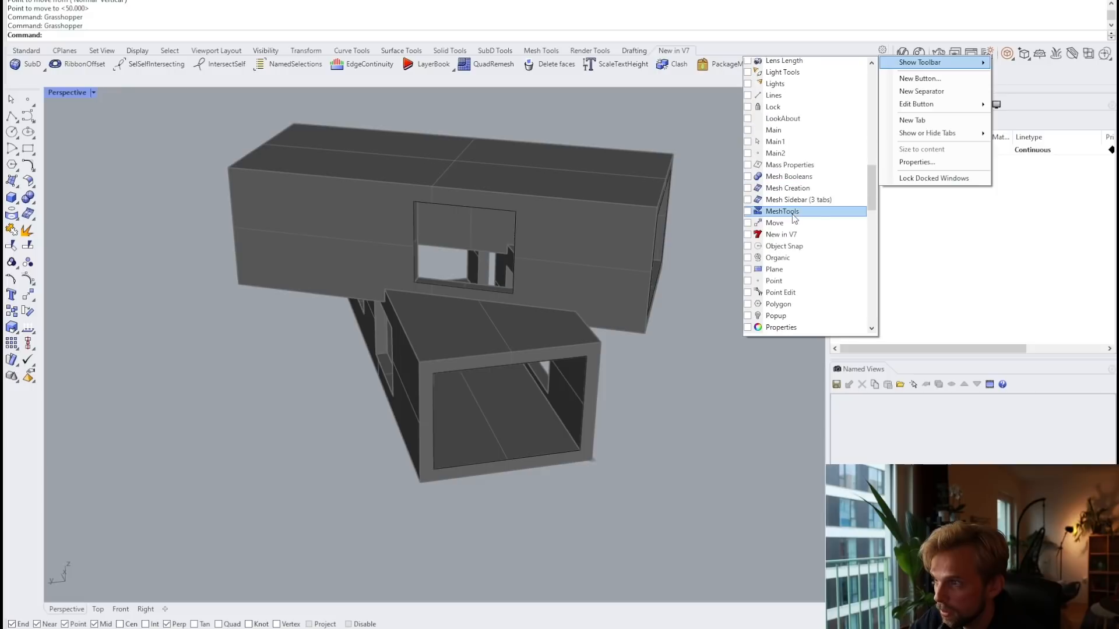
{"action": "scroll", "coordinate": [794, 219], "scroll_direction": "down", "scroll_amount": 9}
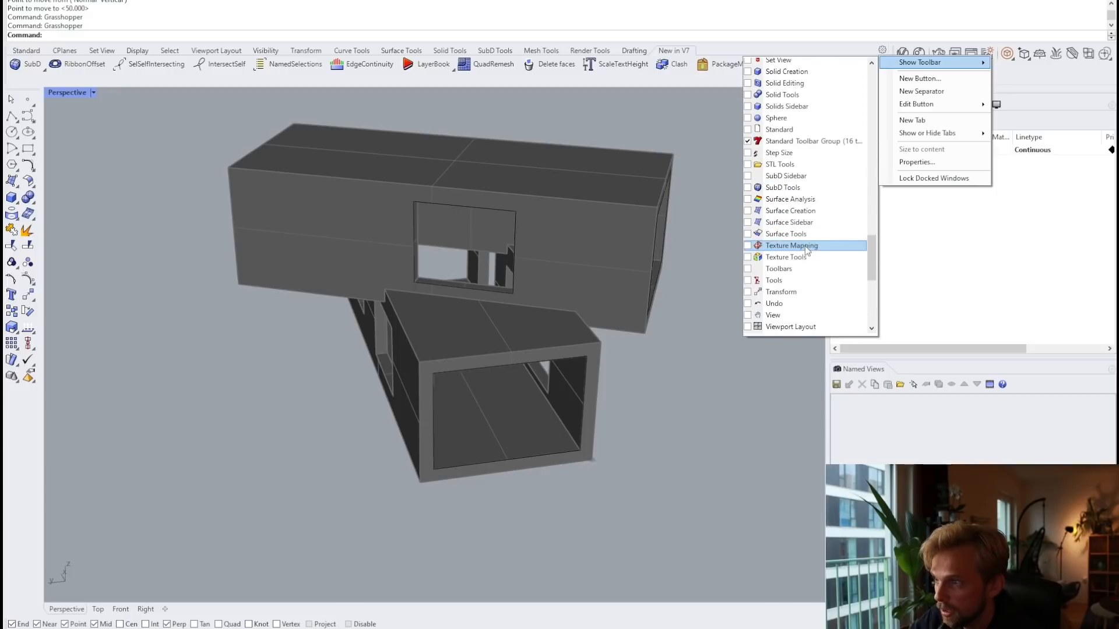
{"action": "scroll", "coordinate": [806, 249], "scroll_direction": "down", "scroll_amount": 3}
{"action": "scroll", "coordinate": [807, 251], "scroll_direction": "up", "scroll_amount": 8}
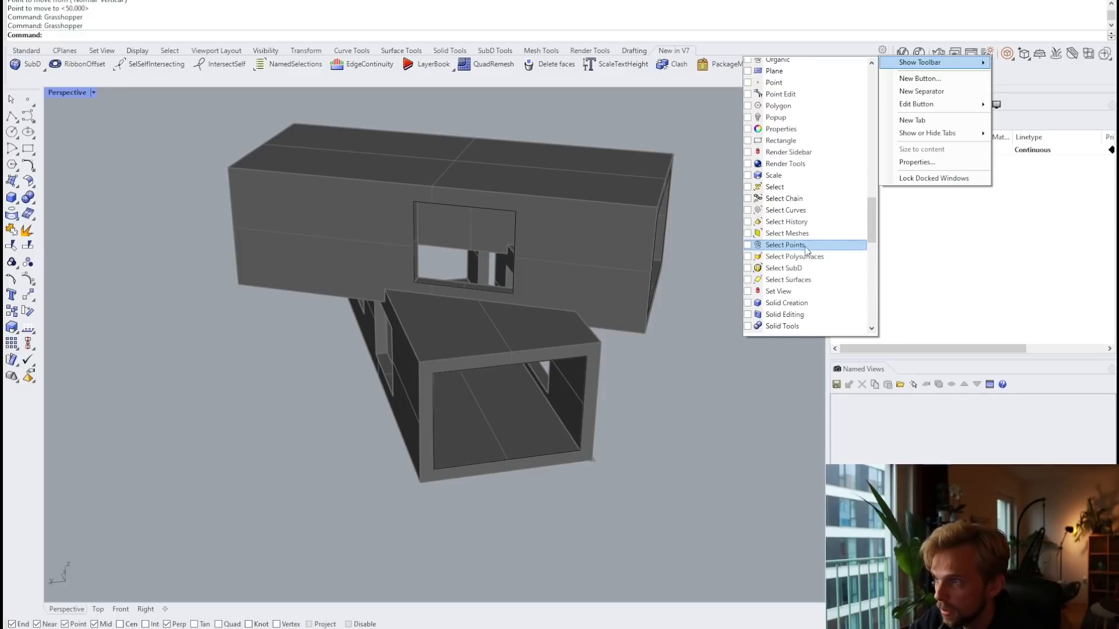
{"action": "scroll", "coordinate": [784, 117], "scroll_direction": "up", "scroll_amount": 2}
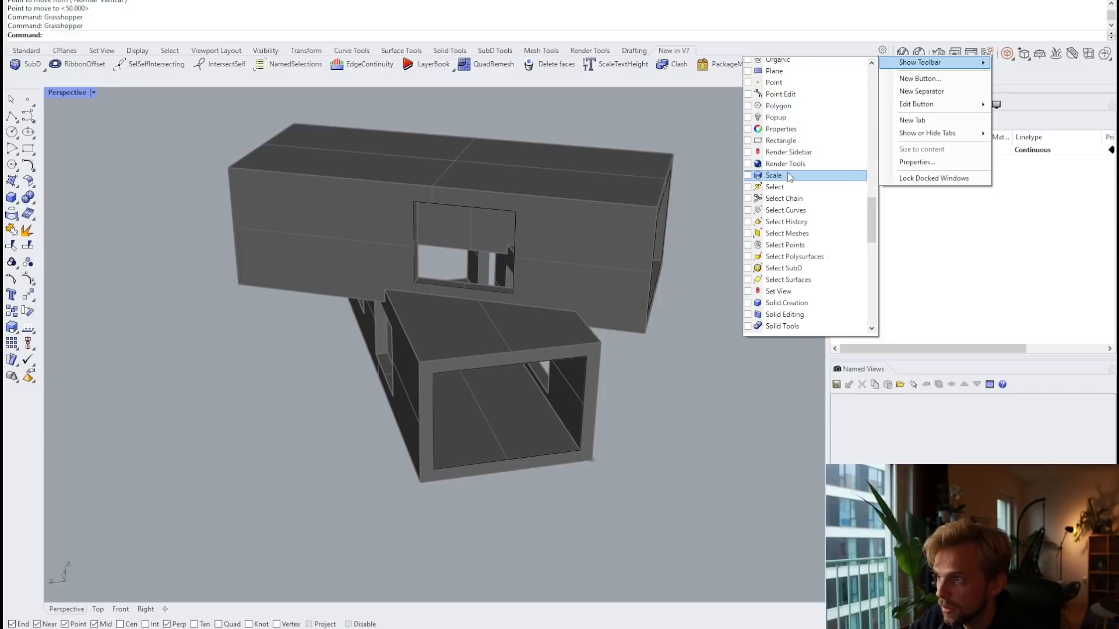
{"action": "scroll", "coordinate": [788, 175], "scroll_direction": "up", "scroll_amount": 1}
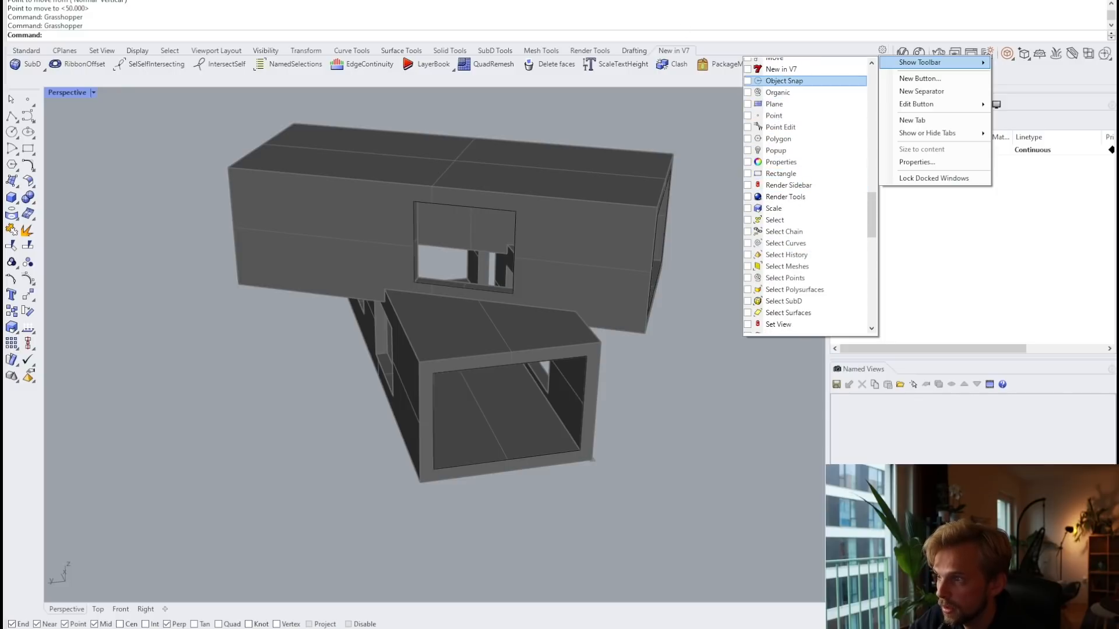
{"action": "left_click", "coordinate": [400, 17]}
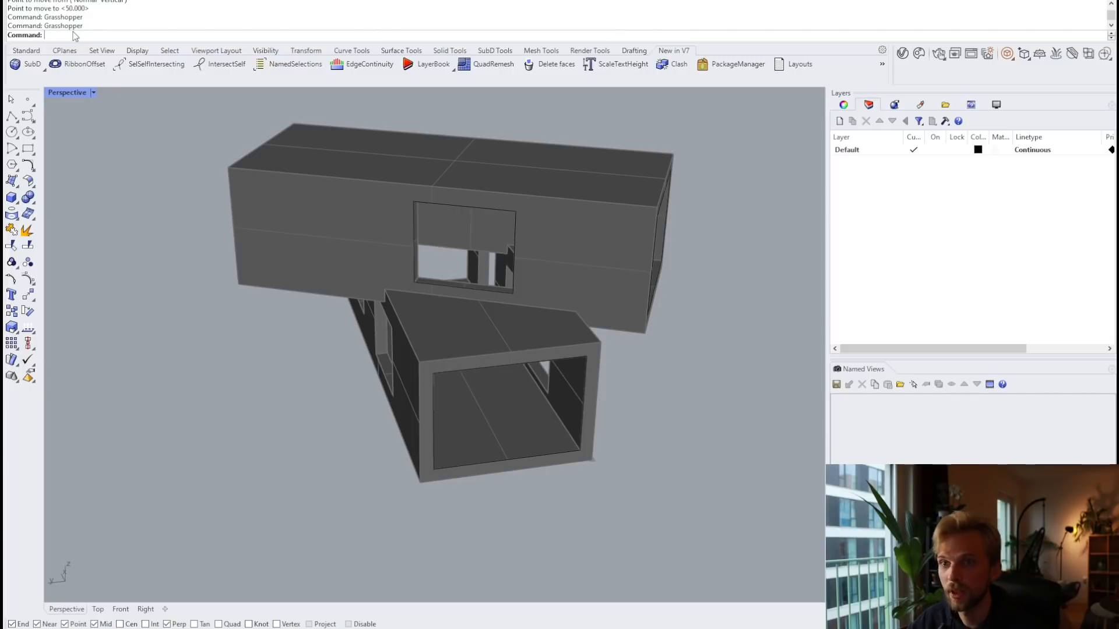
Step: Run GrasshopperPlayer with the windowz.gh definition
{"action": "type", "text": "Pla"}
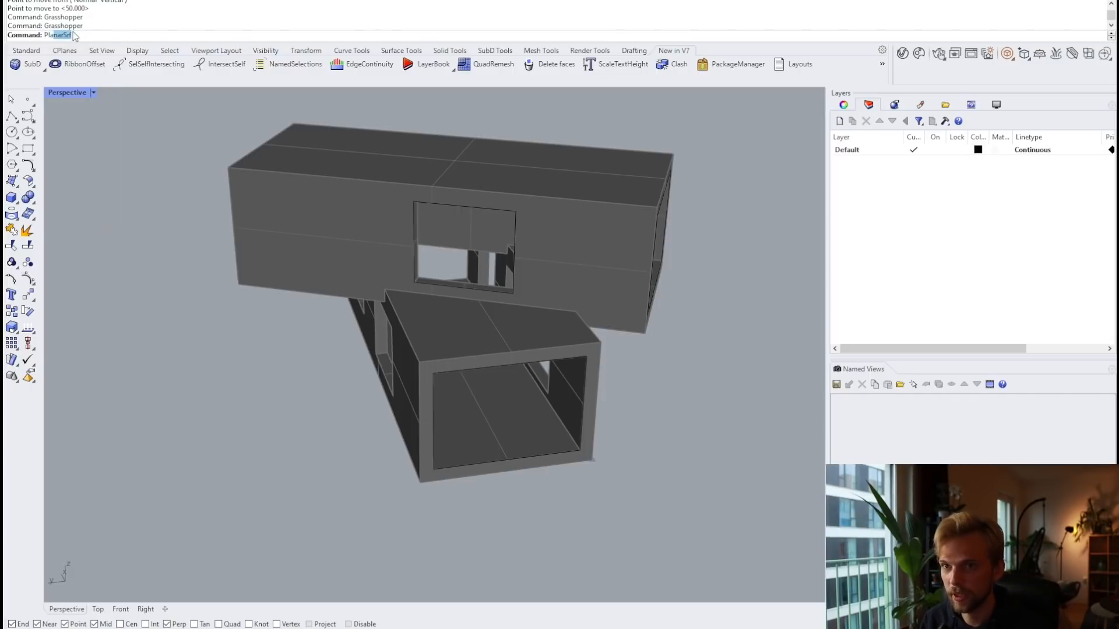
{"action": "type", "text": "yer"}
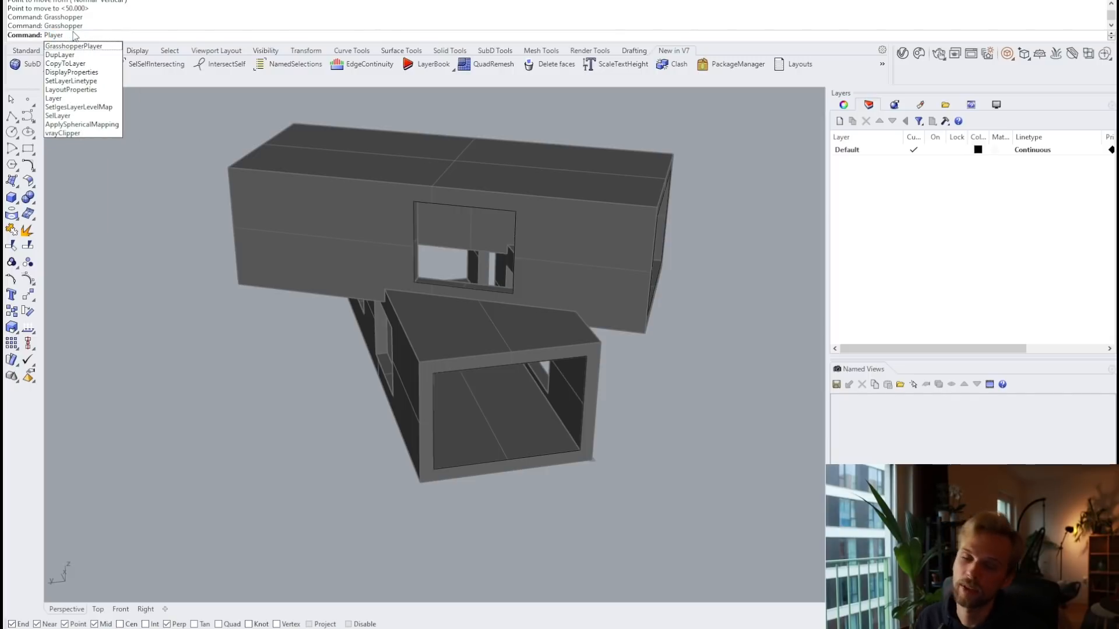
{"action": "key", "text": "Down"}
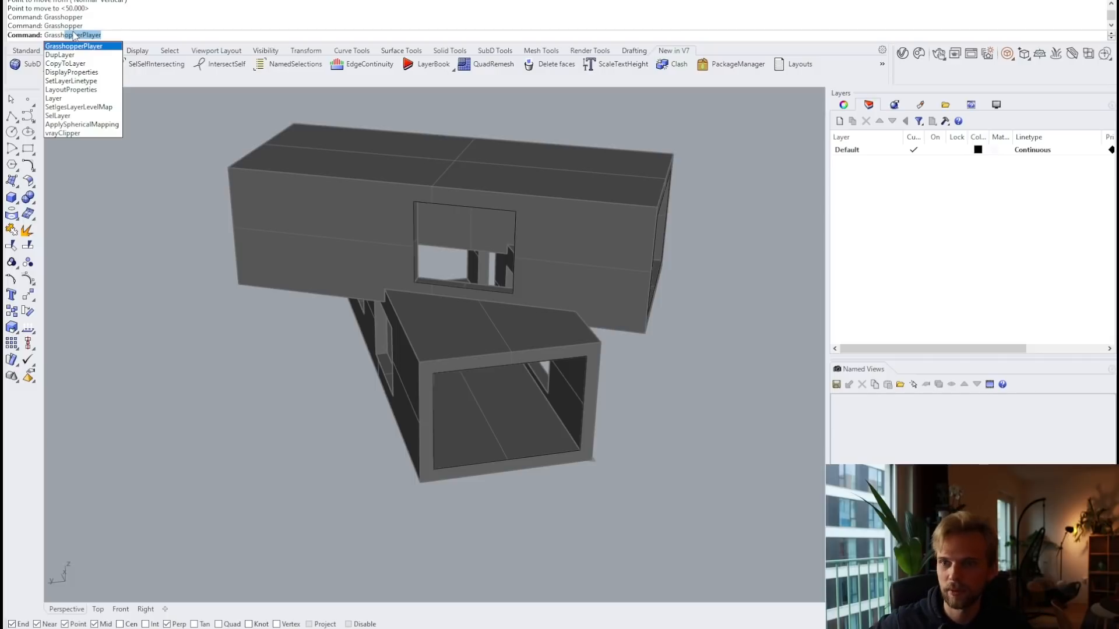
{"action": "key", "text": "Return"}
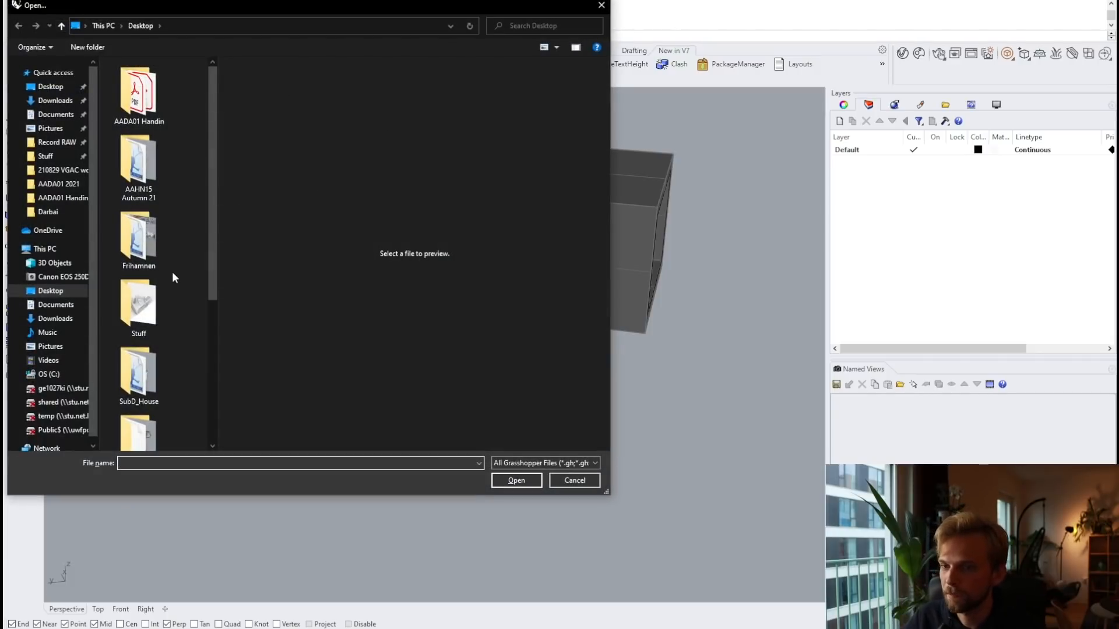
{"action": "scroll", "coordinate": [172, 272], "scroll_direction": "down", "scroll_amount": 3}
{"action": "left_click", "coordinate": [127, 414]}
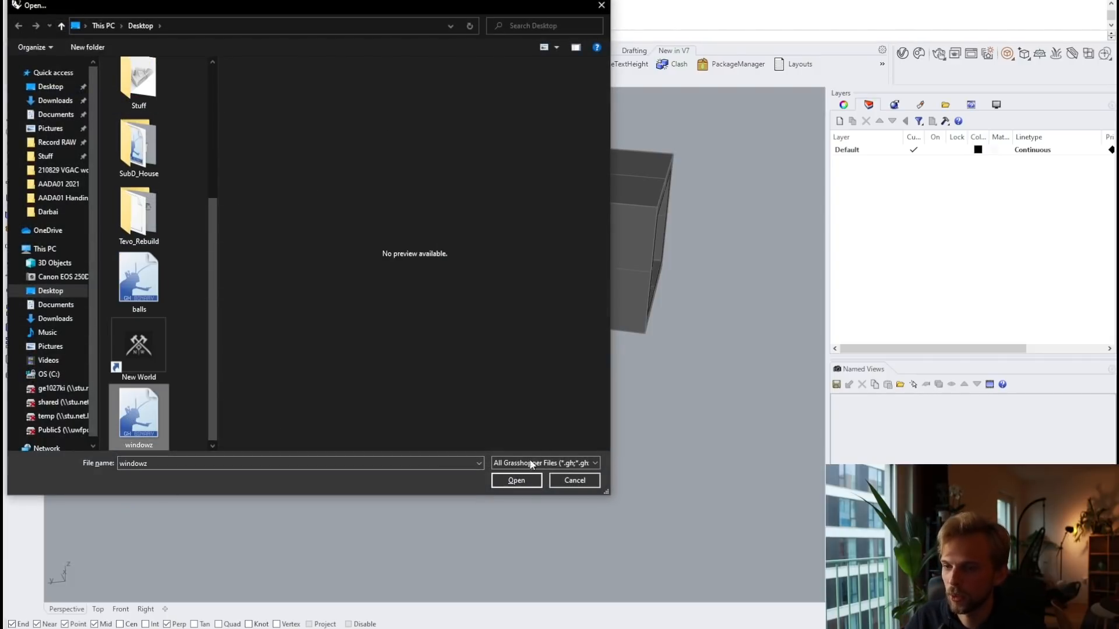
{"action": "left_click", "coordinate": [522, 482]}
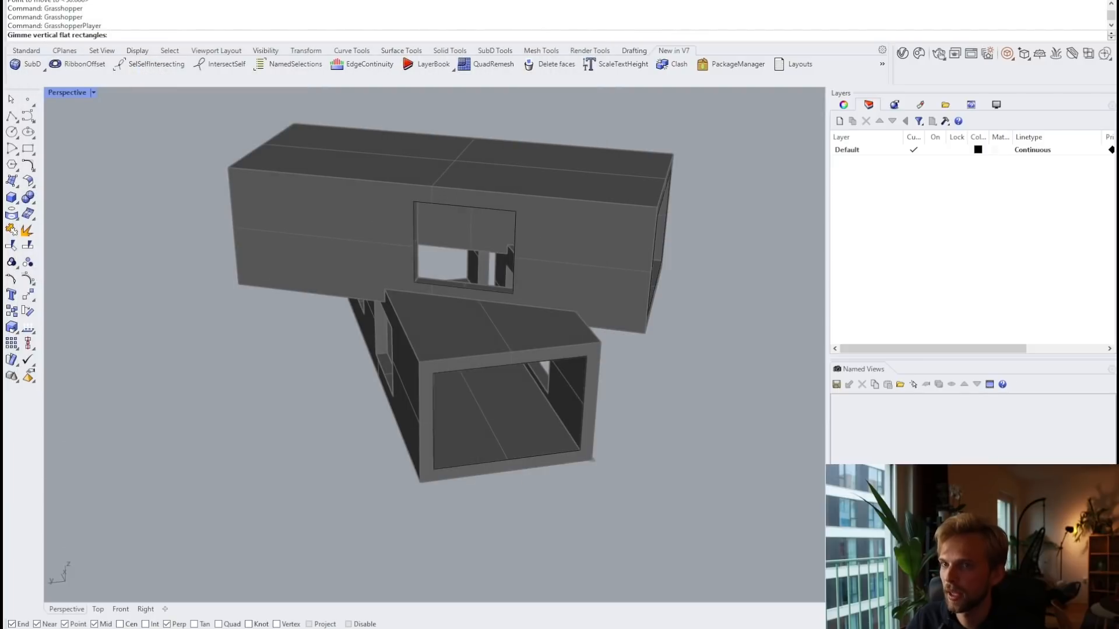
Step: Pick three window opening rectangles and enter 30 as the frame thickness
{"action": "left_click", "coordinate": [463, 289]}
{"action": "left_click", "coordinate": [487, 363]}
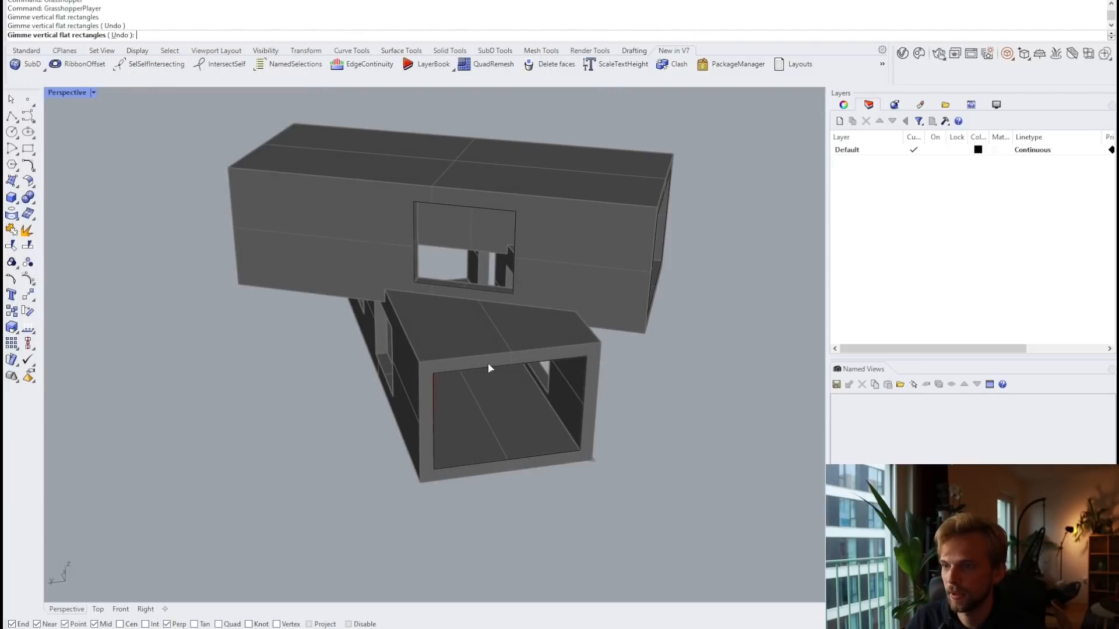
{"action": "right_click_drag", "start_coordinate": [632, 322], "coordinate": [598, 312]}
{"action": "left_click", "coordinate": [593, 302]}
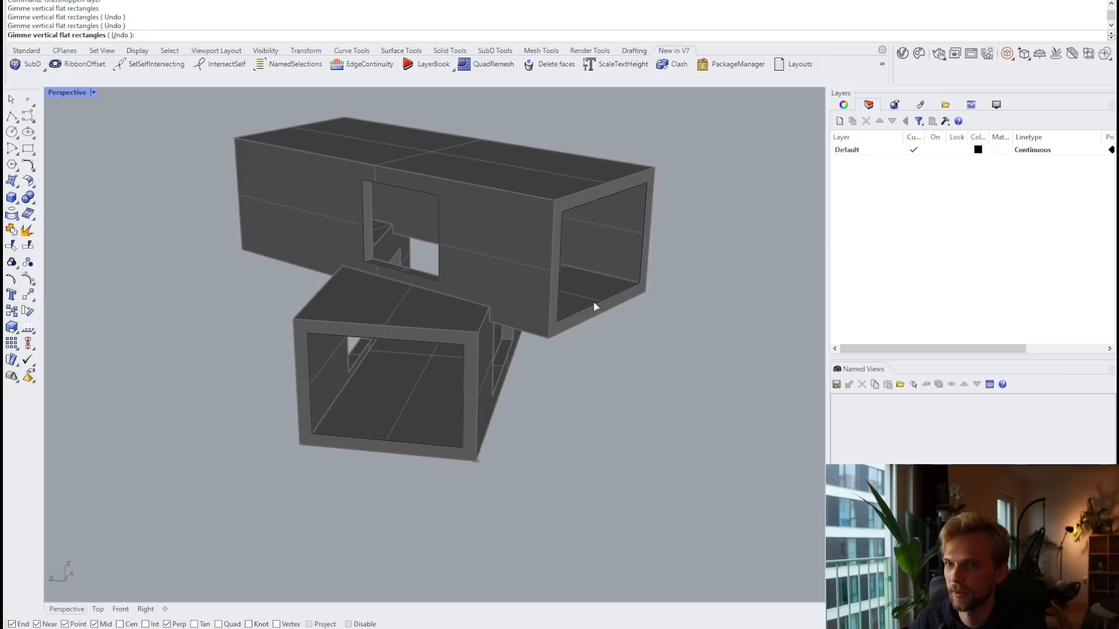
{"action": "key", "text": "Return"}
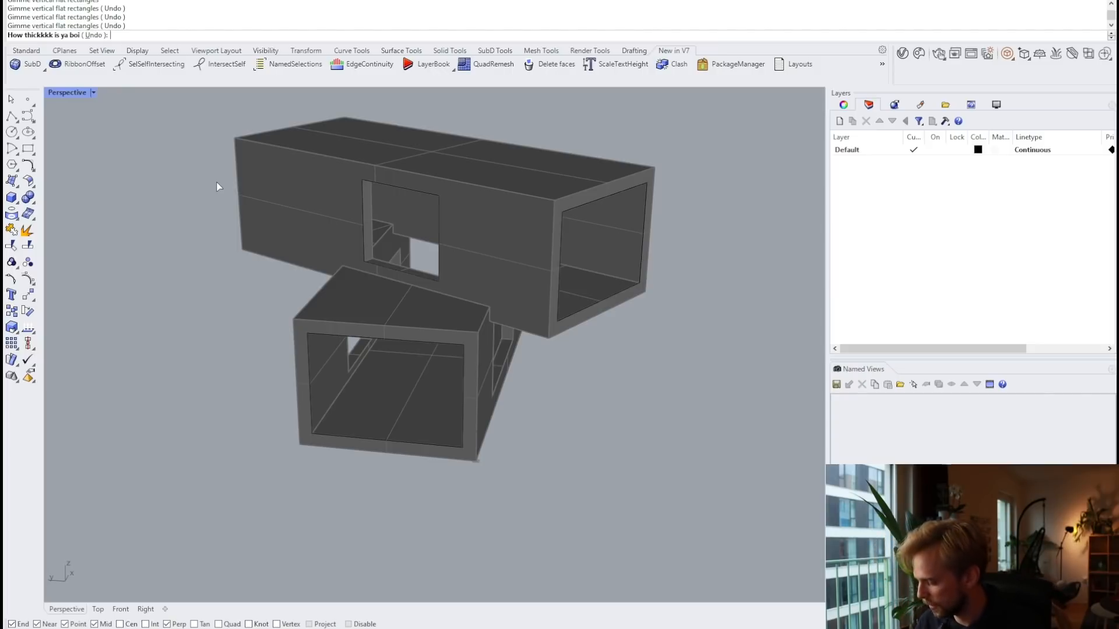
{"action": "type", "text": "30"}
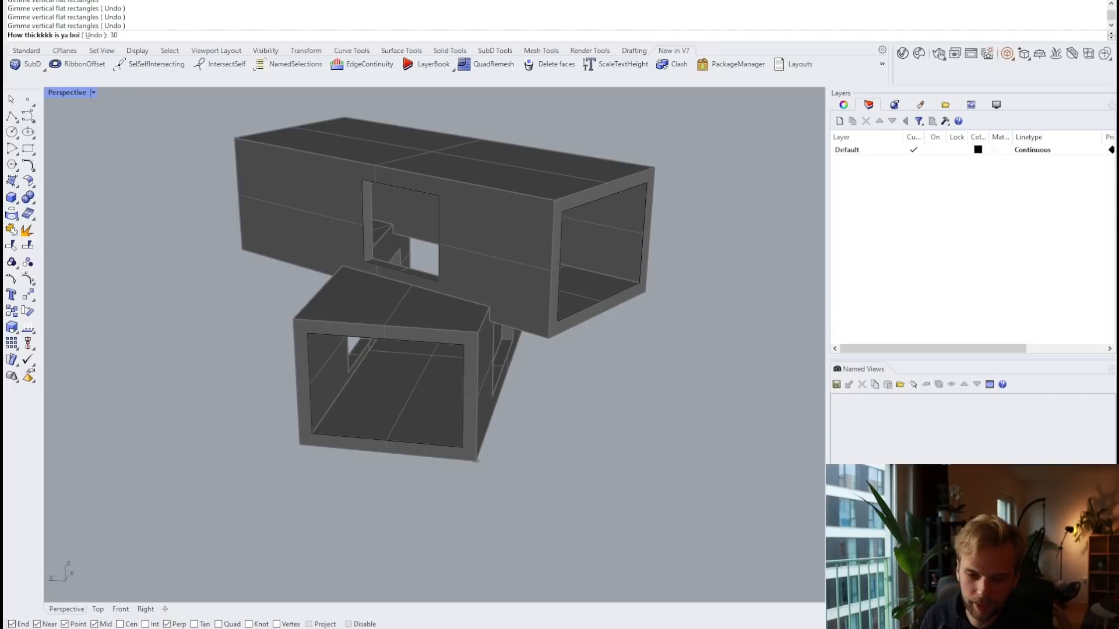
{"action": "key", "text": "Return"}
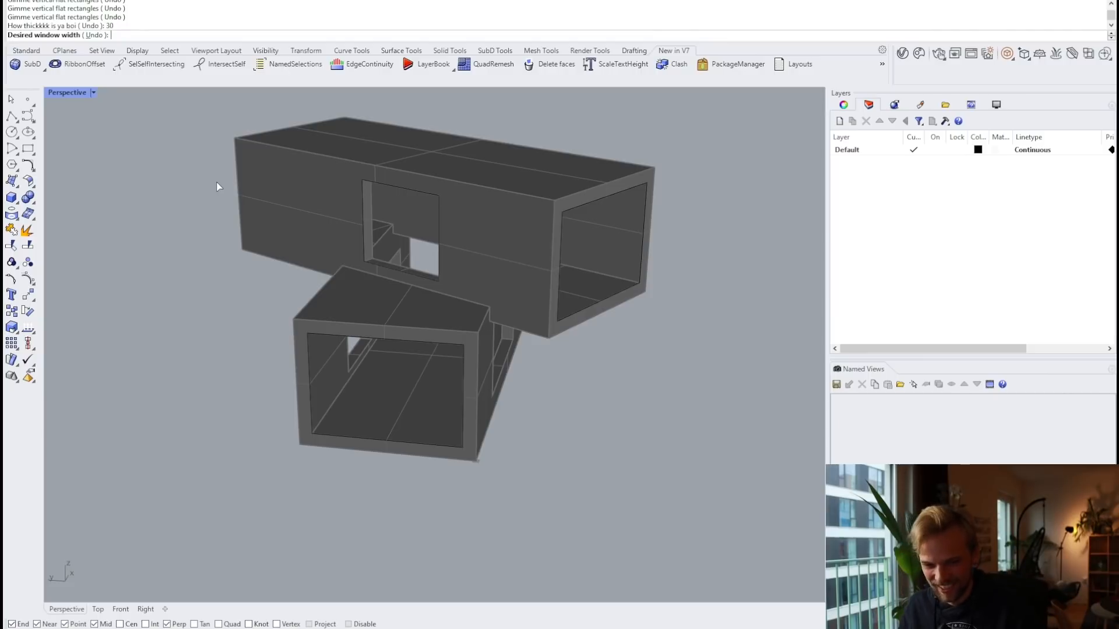
Step: Cancel the current prompt and rerun GrasshopperPlayer with the windowz definition
{"action": "key", "text": "Escape"}
{"action": "right_click", "coordinate": [224, 191]}
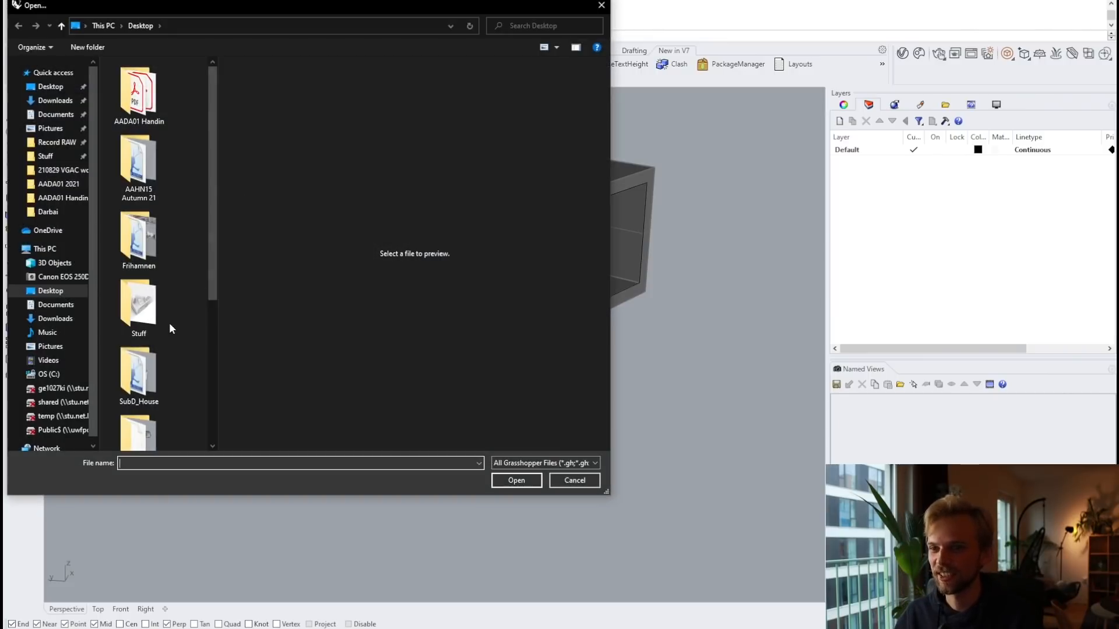
{"action": "scroll", "coordinate": [170, 327], "scroll_direction": "down", "scroll_amount": 4}
{"action": "left_click", "coordinate": [139, 415]}
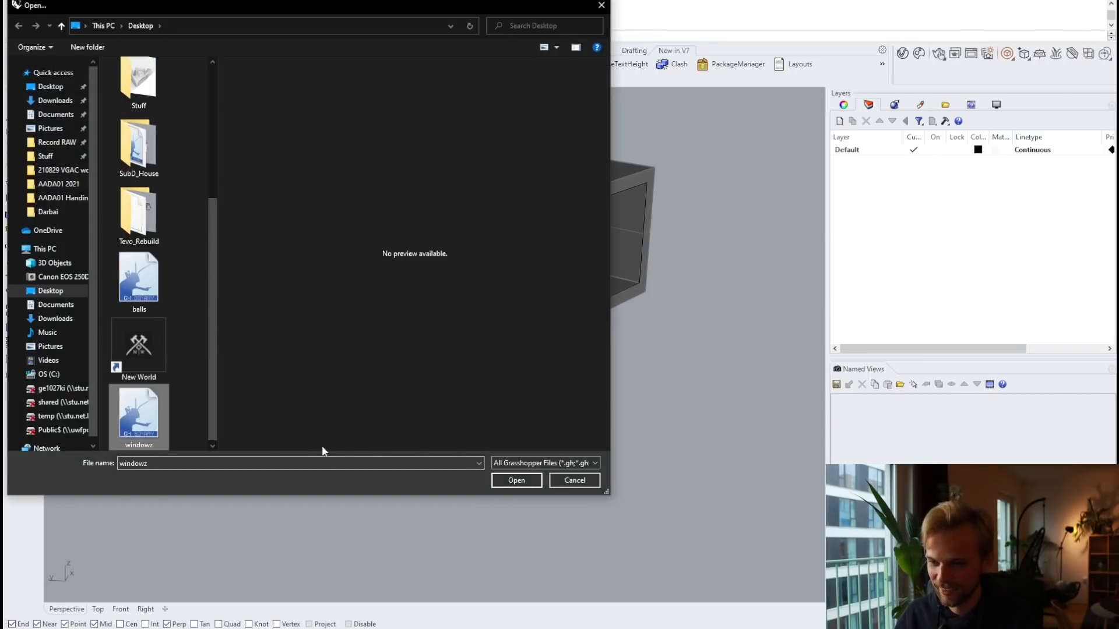
{"action": "left_click", "coordinate": [517, 481]}
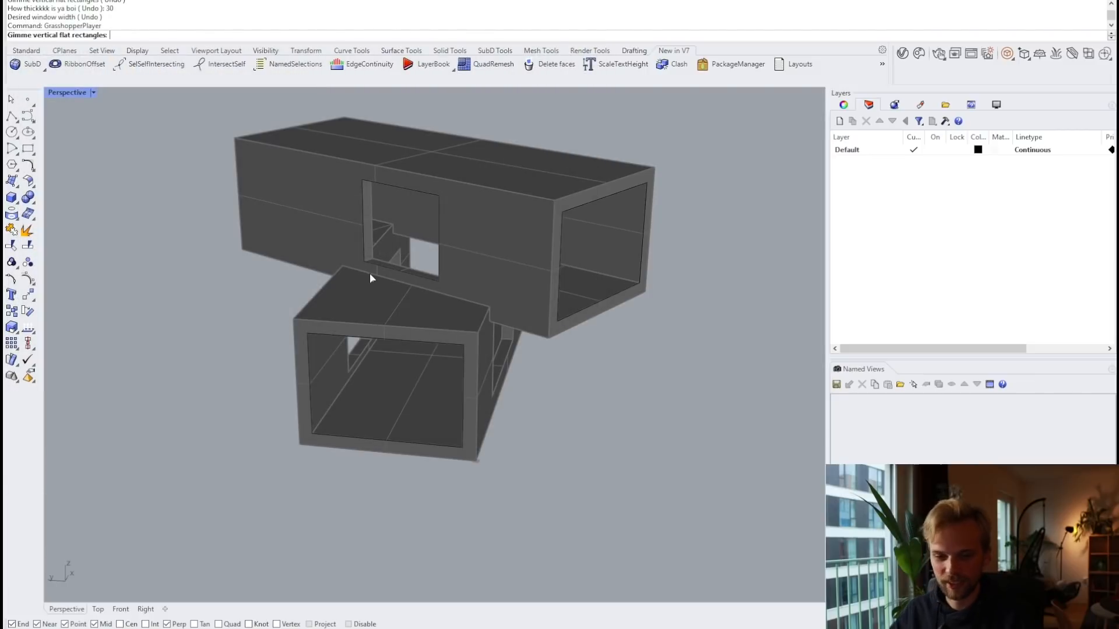
Step: Pick the three opening rectangles, try a 1000 frame thickness (rejected above 500), then cancel
{"action": "left_click", "coordinate": [390, 266]}
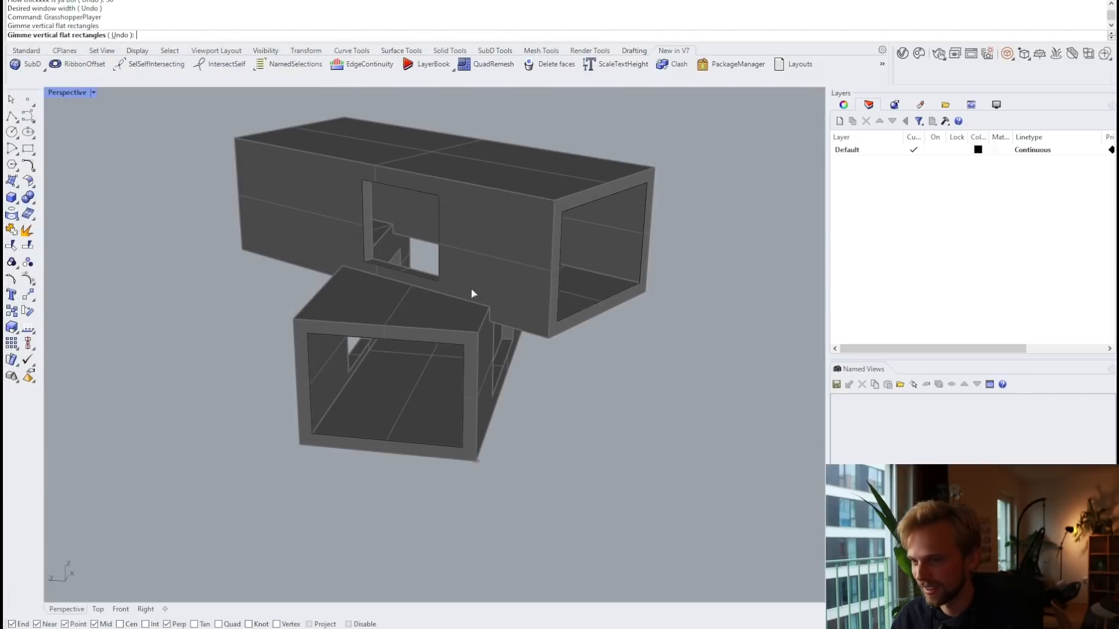
{"action": "left_click", "coordinate": [591, 319]}
{"action": "left_click", "coordinate": [358, 440]}
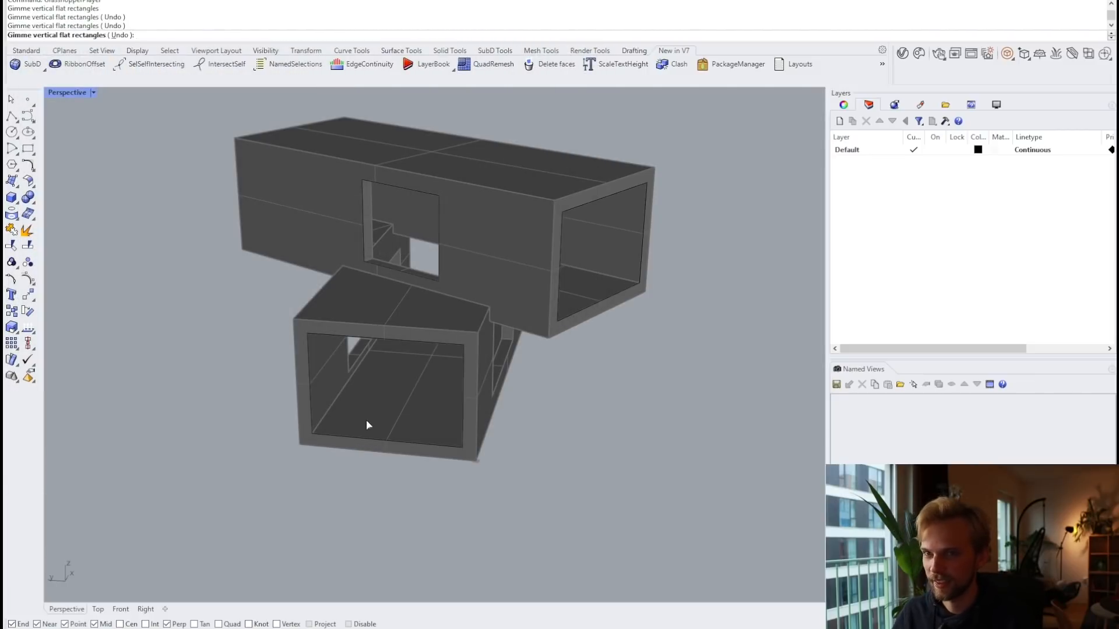
{"action": "key", "text": "Return"}
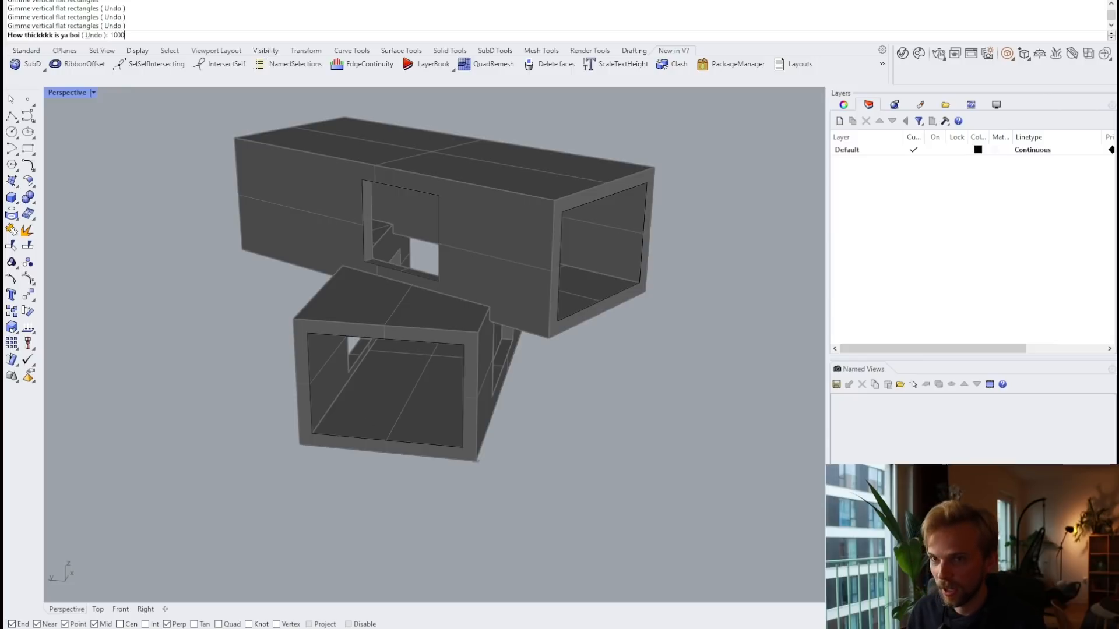
{"action": "key", "text": "Return"}
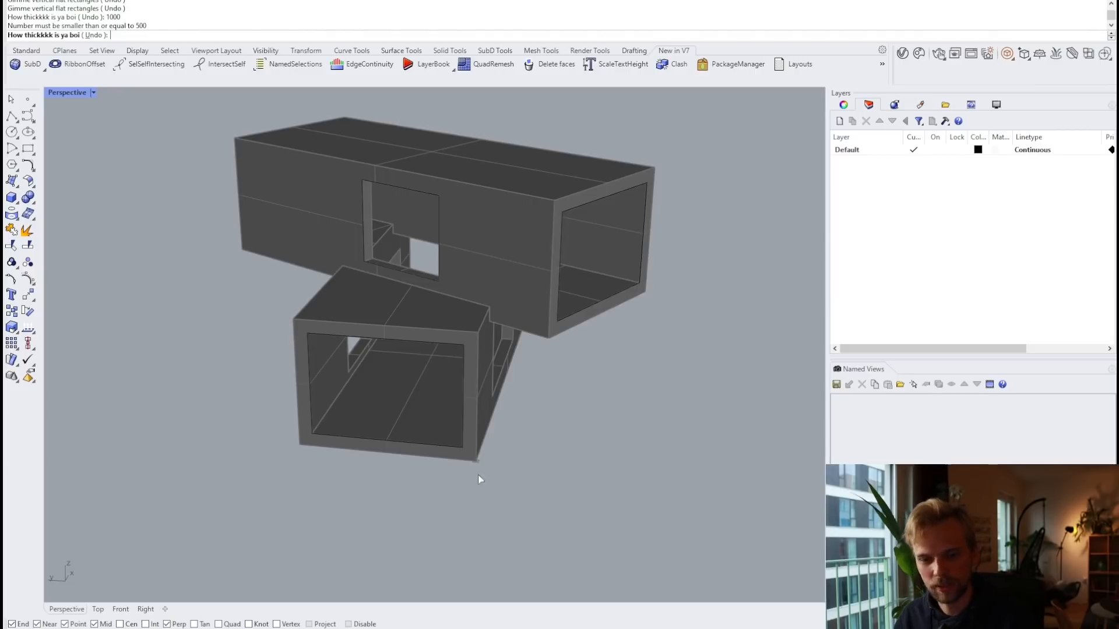
{"action": "key", "text": "Escape"}
Step: Reopen the Grasshopper editor from the Rhino command line
{"action": "type", "text": "Grasshopper"}
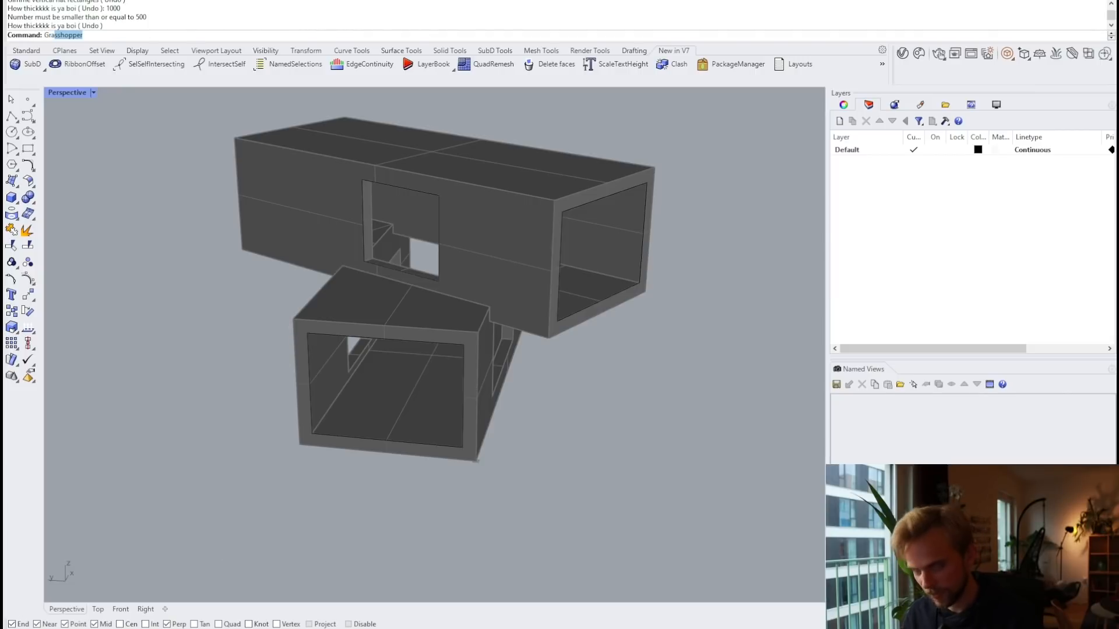
{"action": "key", "text": "Return"}
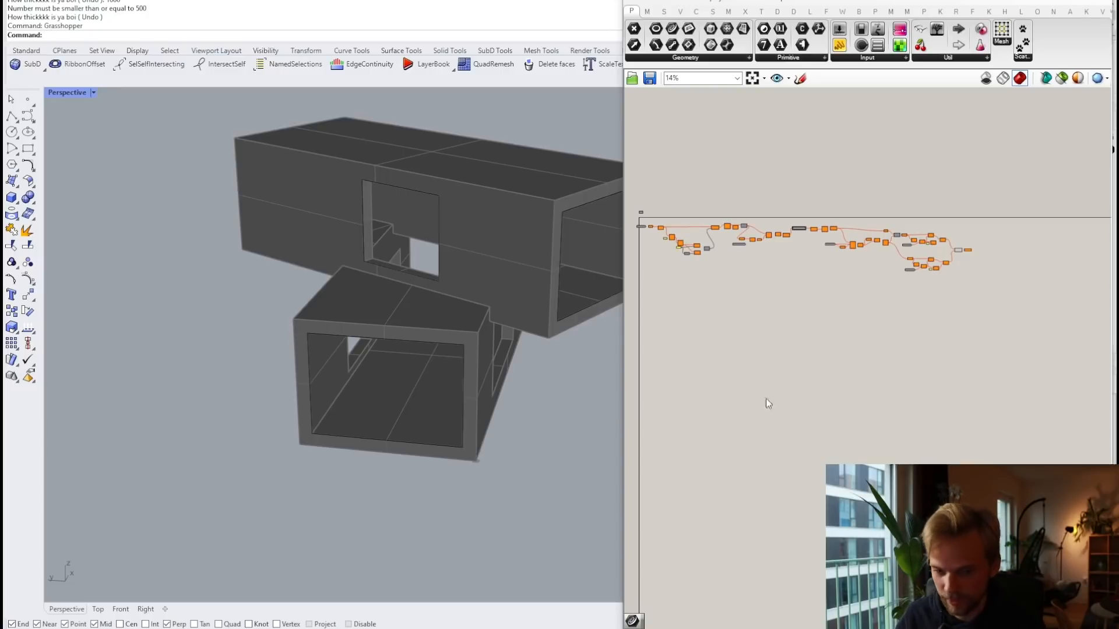
{"action": "scroll", "coordinate": [757, 308], "scroll_direction": "up", "scroll_amount": 8}
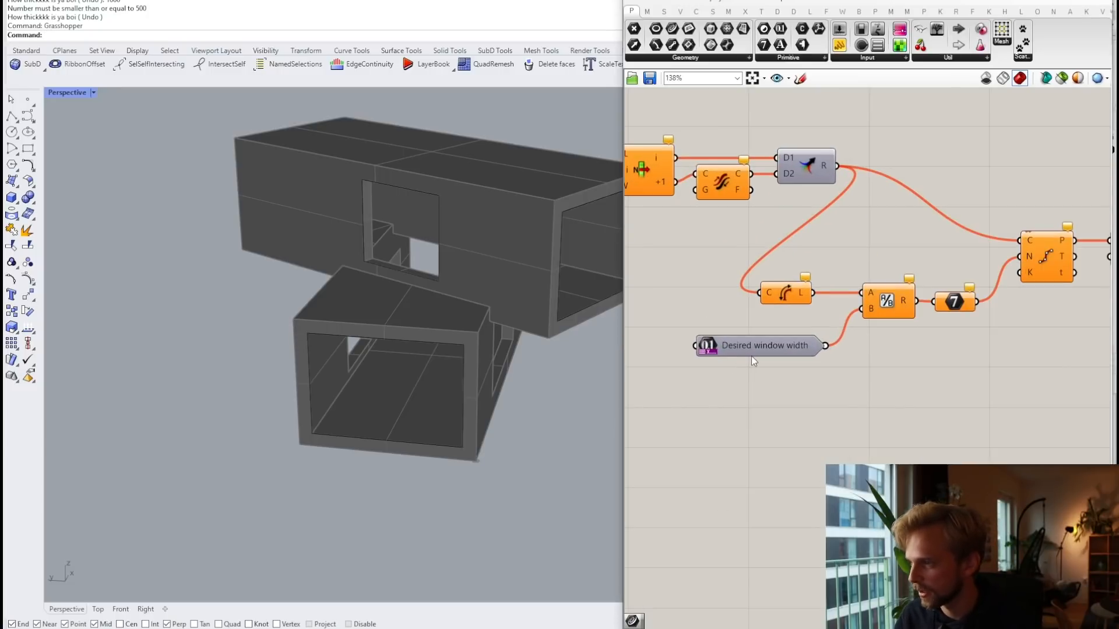
{"action": "scroll", "coordinate": [751, 356], "scroll_direction": "down", "scroll_amount": 5}
Step: Drag two sliders left beside the start of the definition
{"action": "left_click_drag", "start_coordinate": [1030, 309], "coordinate": [816, 306]}
{"action": "scroll", "coordinate": [851, 297], "scroll_direction": "down", "scroll_amount": 2}
{"action": "scroll", "coordinate": [850, 293], "scroll_direction": "down", "scroll_amount": 1}
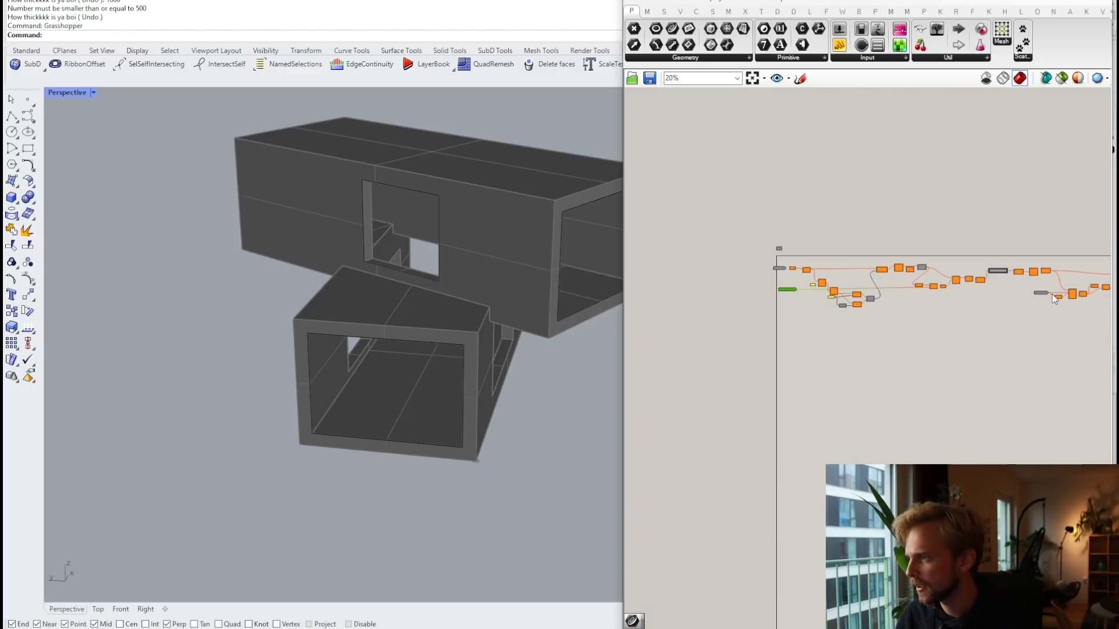
{"action": "scroll", "coordinate": [1051, 294], "scroll_direction": "up", "scroll_amount": 1}
{"action": "left_click_drag", "start_coordinate": [1041, 294], "coordinate": [744, 280]}
{"action": "scroll", "coordinate": [732, 286], "scroll_direction": "up", "scroll_amount": 5}
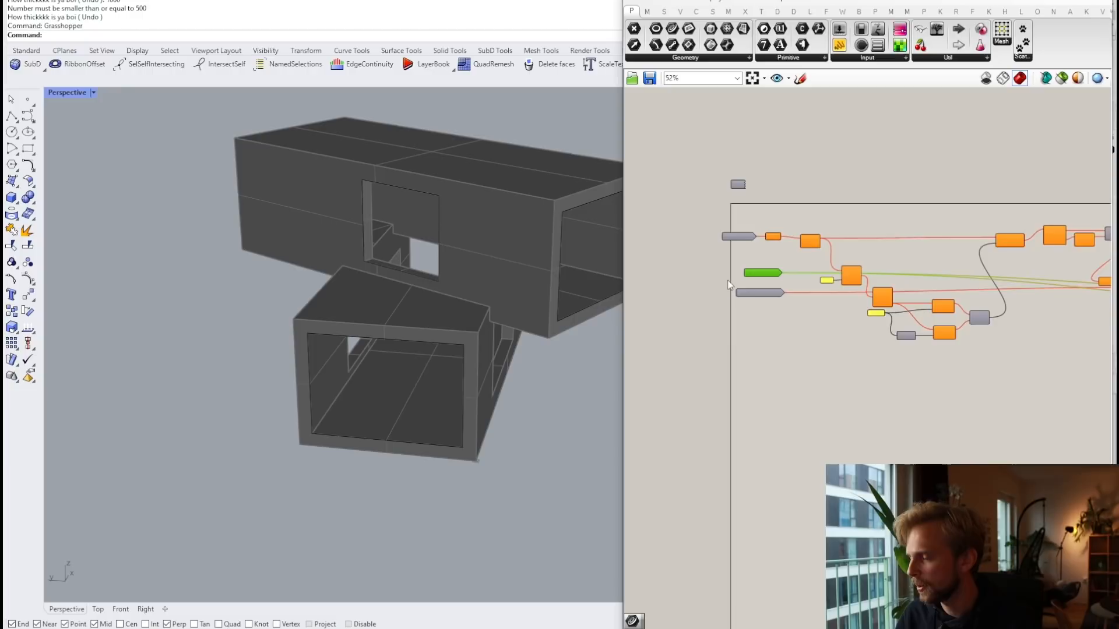
{"action": "left_click", "coordinate": [752, 289]}
Step: Pan the canvas to show the Rectangles, Frame thickness and Desired window width inputs
{"action": "scroll", "coordinate": [837, 298], "scroll_direction": "down", "scroll_amount": 6}
{"action": "scroll", "coordinate": [1044, 306], "scroll_direction": "up", "scroll_amount": 3}
{"action": "right_click_drag", "start_coordinate": [1105, 305], "coordinate": [960, 281]}
{"action": "scroll", "coordinate": [960, 281], "scroll_direction": "up", "scroll_amount": 5}
{"action": "scroll", "coordinate": [998, 308], "scroll_direction": "down", "scroll_amount": 6}
{"action": "right_click_drag", "start_coordinate": [795, 320], "coordinate": [1009, 325]}
{"action": "scroll", "coordinate": [803, 288], "scroll_direction": "up", "scroll_amount": 4}
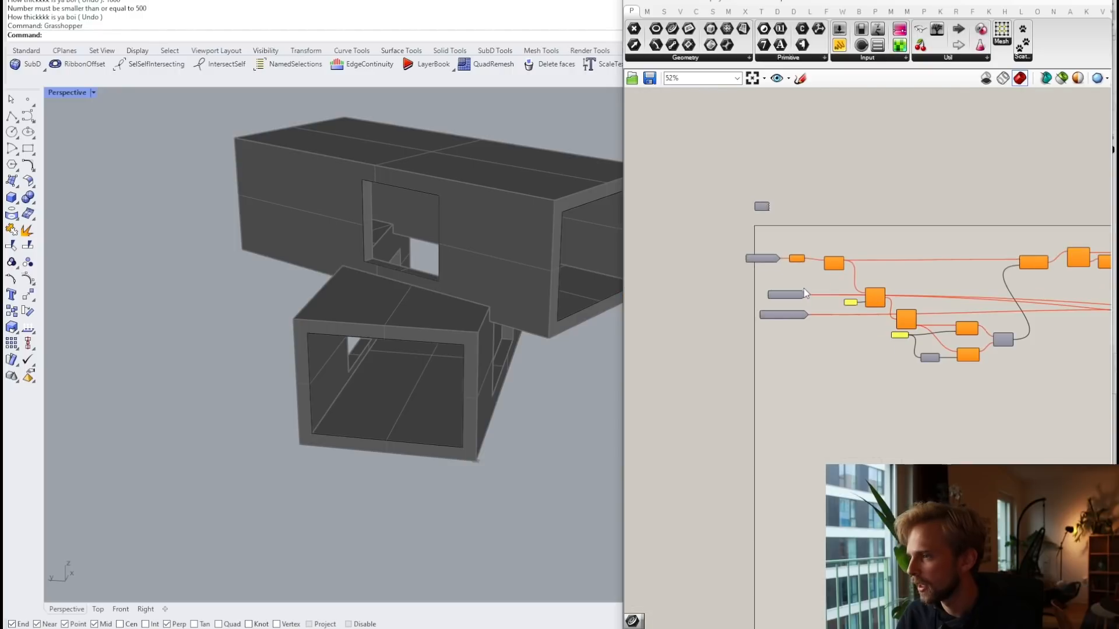
{"action": "scroll", "coordinate": [863, 302], "scroll_direction": "up", "scroll_amount": 5}
{"action": "right_click_drag", "start_coordinate": [706, 254], "coordinate": [763, 261]}
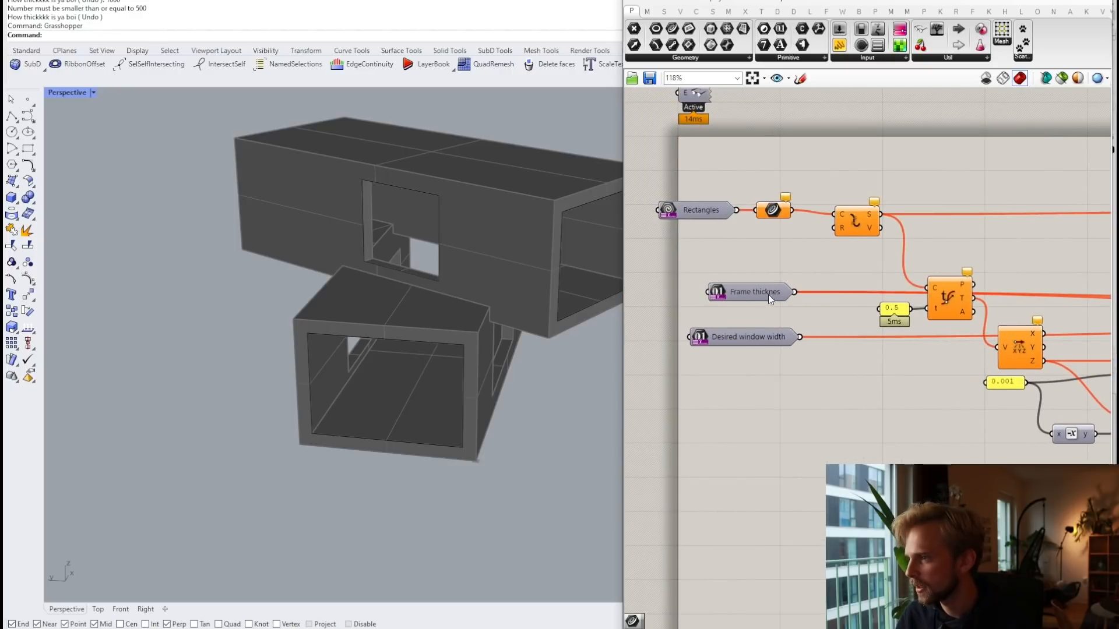
Step: Check the prompt settings of the width and frame thickness inputs, closing both unchanged
{"action": "right_click", "coordinate": [743, 337]}
{"action": "left_click", "coordinate": [765, 357]}
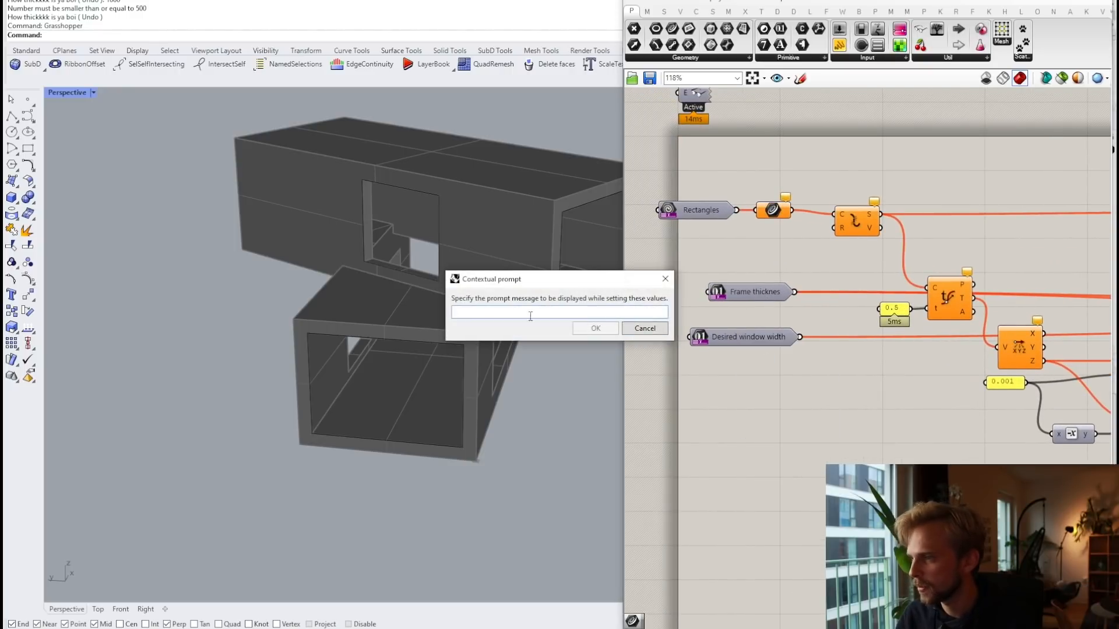
{"action": "left_click", "coordinate": [643, 328]}
{"action": "mouse_move", "coordinate": [755, 346]}
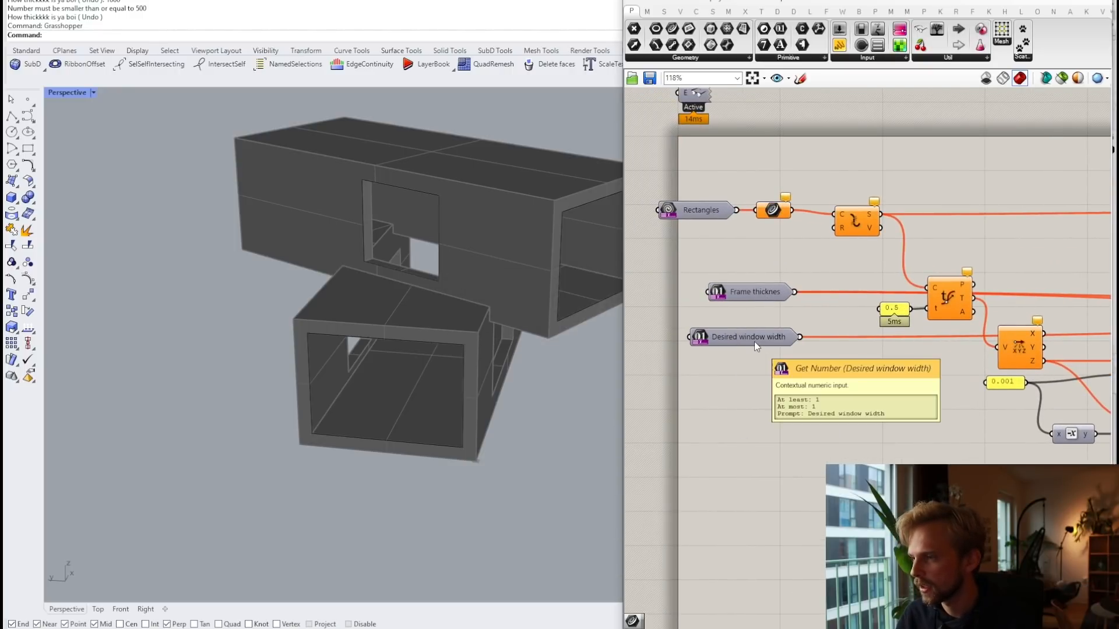
{"action": "right_click", "coordinate": [753, 297]}
{"action": "left_click", "coordinate": [780, 321]}
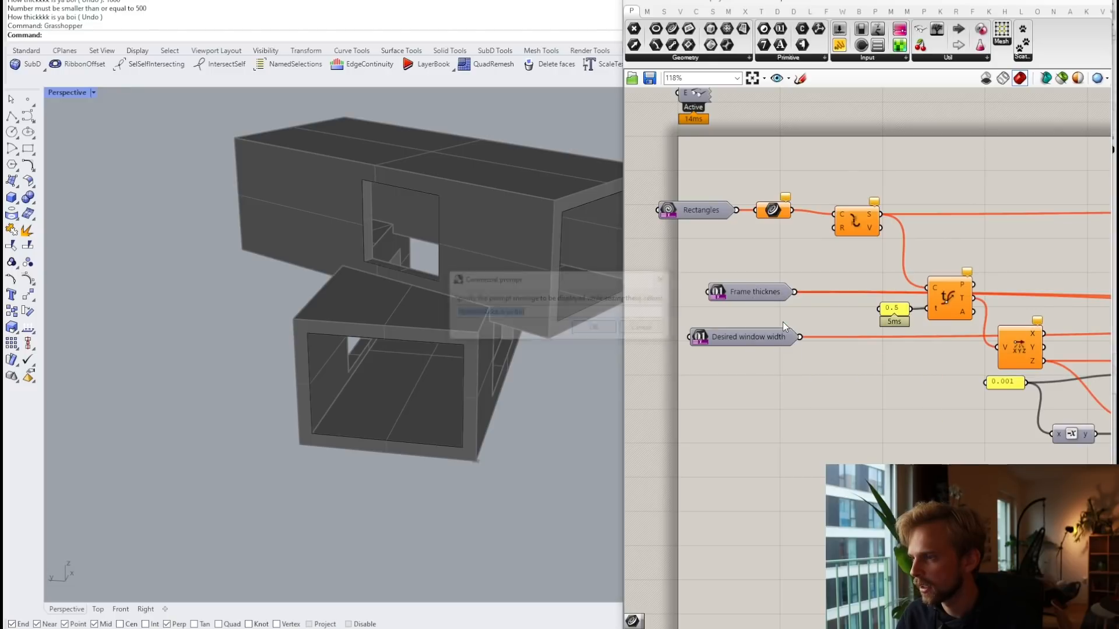
{"action": "left_click", "coordinate": [658, 328]}
{"action": "left_click_drag", "start_coordinate": [755, 290], "coordinate": [747, 299]}
{"action": "scroll", "coordinate": [749, 302], "scroll_direction": "down", "scroll_amount": 3}
Step: Set the Desired window width prompt to 'How wide is your window?'
{"action": "left_click", "coordinate": [730, 324]}
{"action": "right_click", "coordinate": [736, 325]}
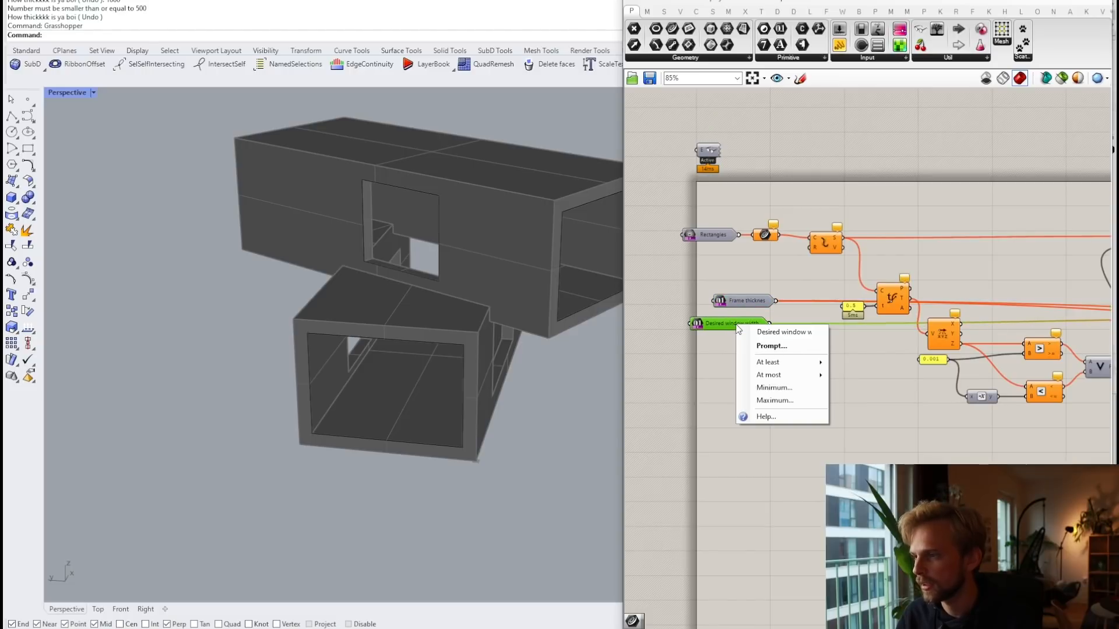
{"action": "left_click", "coordinate": [767, 345]}
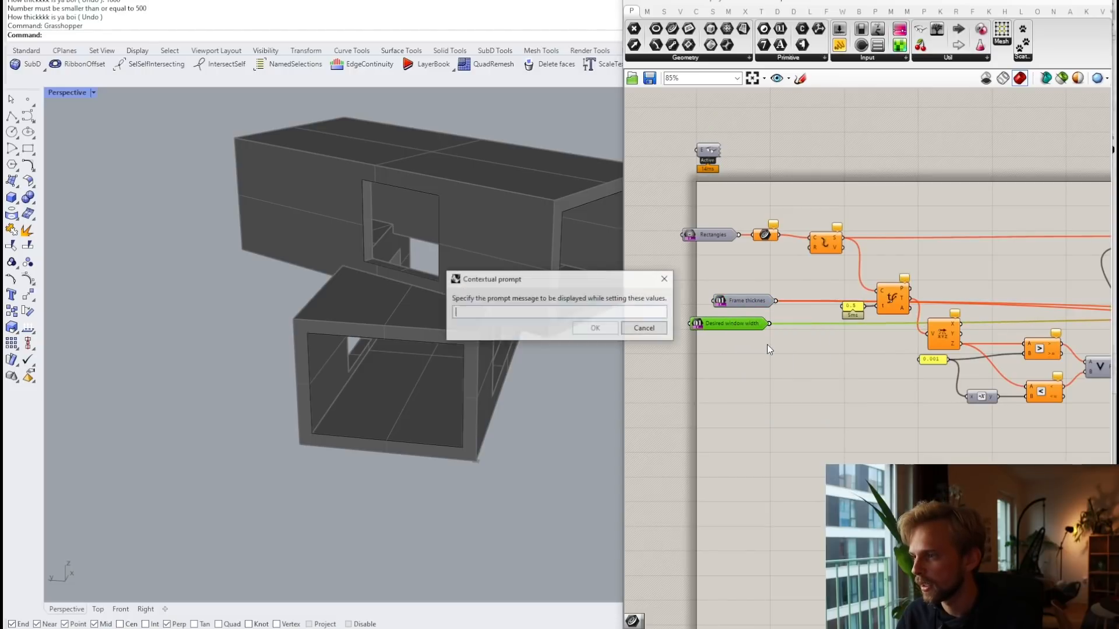
{"action": "type", "text": "How wide is you"}
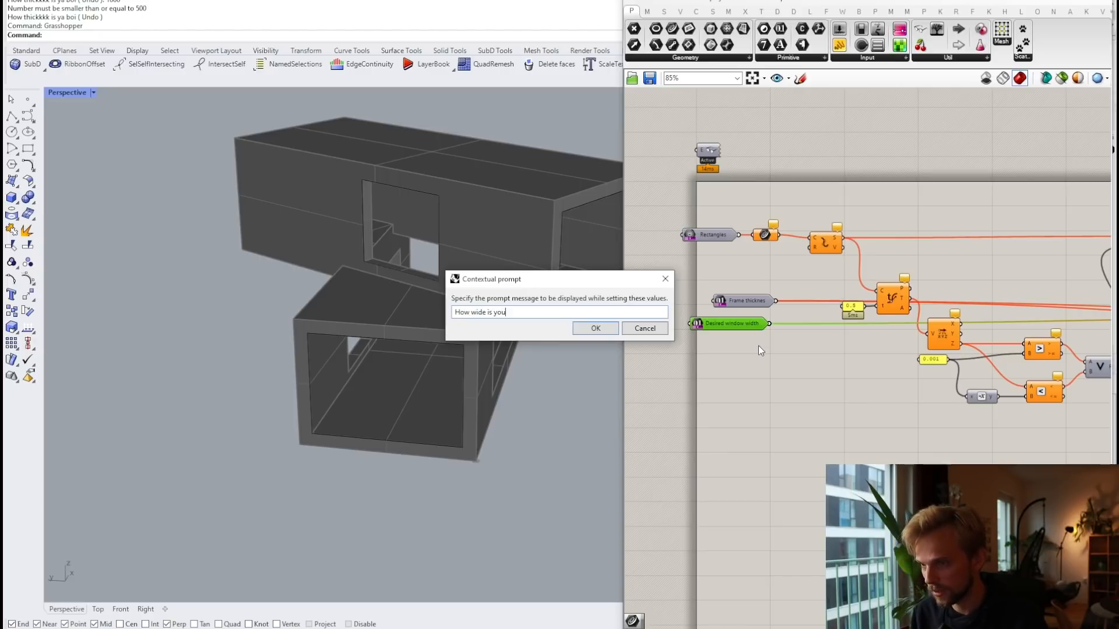
{"action": "type", "text": "r window?"}
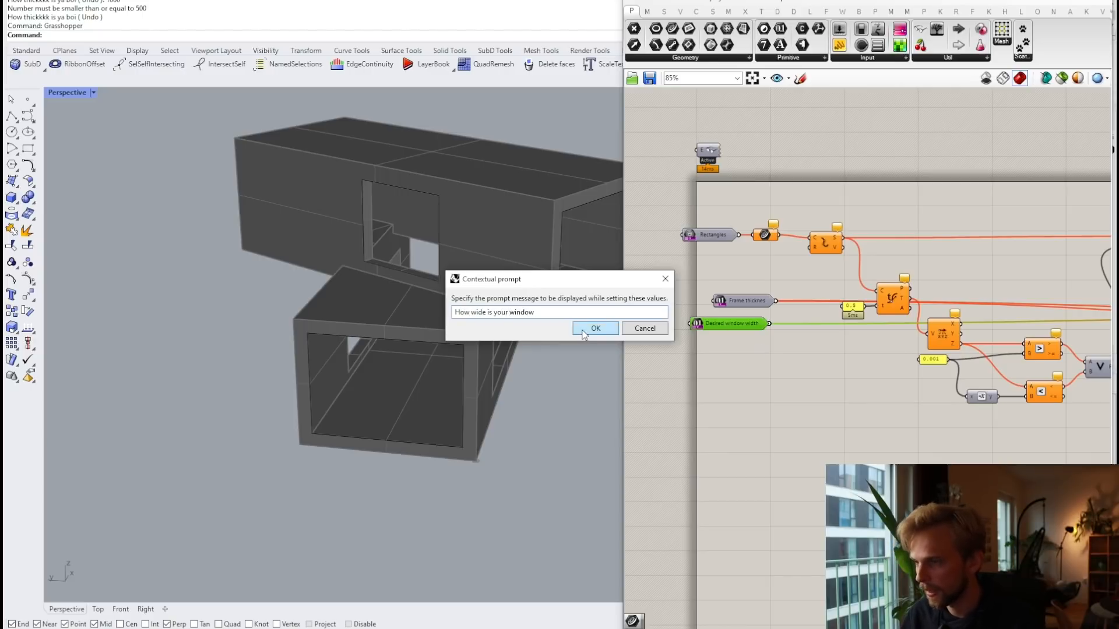
{"action": "left_click", "coordinate": [593, 329]}
{"action": "scroll", "coordinate": [769, 353], "scroll_direction": "down", "scroll_amount": 3}
Step: Move a slider left into line beside the input parameters
{"action": "scroll", "coordinate": [709, 309], "scroll_direction": "down", "scroll_amount": 4}
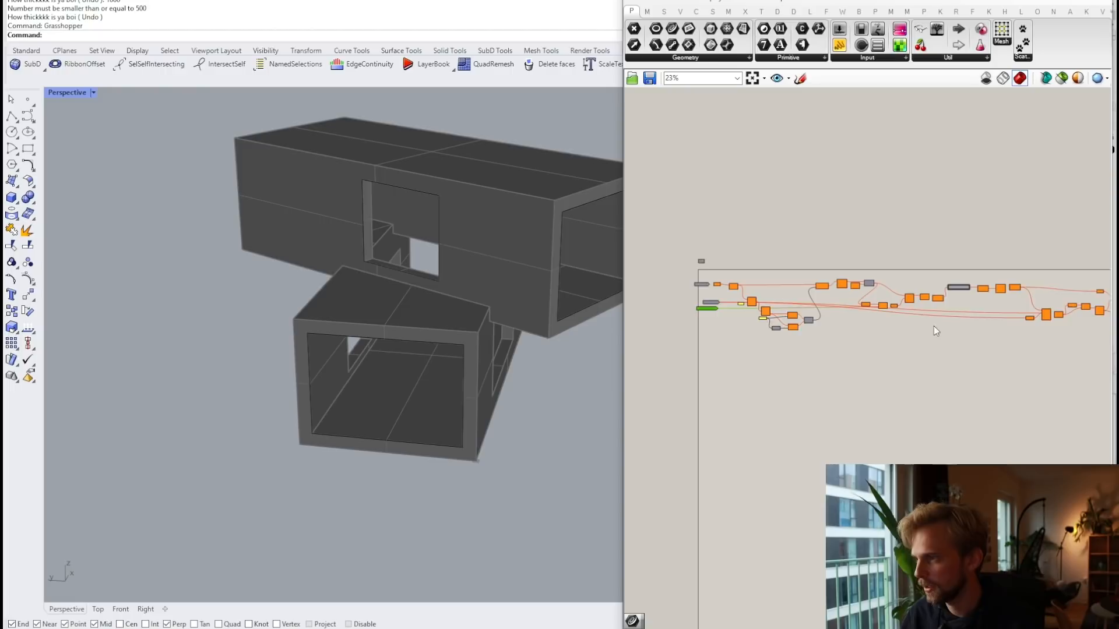
{"action": "right_click_drag", "start_coordinate": [933, 327], "coordinate": [867, 316]}
{"action": "scroll", "coordinate": [1067, 306], "scroll_direction": "up", "scroll_amount": 2}
{"action": "right_click_drag", "start_coordinate": [1067, 307], "coordinate": [985, 295]}
{"action": "left_click_drag", "start_coordinate": [987, 291], "coordinate": [701, 333]}
{"action": "scroll", "coordinate": [721, 324], "scroll_direction": "down", "scroll_amount": 2}
{"action": "right_click_drag", "start_coordinate": [721, 322], "coordinate": [954, 355]}
{"action": "scroll", "coordinate": [954, 356], "scroll_direction": "down", "scroll_amount": 1}
{"action": "scroll", "coordinate": [953, 356], "scroll_direction": "up", "scroll_amount": 1}
{"action": "left_click_drag", "start_coordinate": [943, 359], "coordinate": [727, 333]}
Step: Place the Frame depth slider beside the inputs, under Desired window width
{"action": "scroll", "coordinate": [748, 324], "scroll_direction": "down", "scroll_amount": 3}
{"action": "scroll", "coordinate": [993, 352], "scroll_direction": "up", "scroll_amount": 3}
{"action": "left_click_drag", "start_coordinate": [996, 351], "coordinate": [650, 328]}
{"action": "right_click_drag", "start_coordinate": [672, 337], "coordinate": [992, 374]}
{"action": "scroll", "coordinate": [1003, 371], "scroll_direction": "up", "scroll_amount": 3}
{"action": "left_click_drag", "start_coordinate": [961, 366], "coordinate": [809, 350]}
{"action": "scroll", "coordinate": [821, 350], "scroll_direction": "up", "scroll_amount": 7}
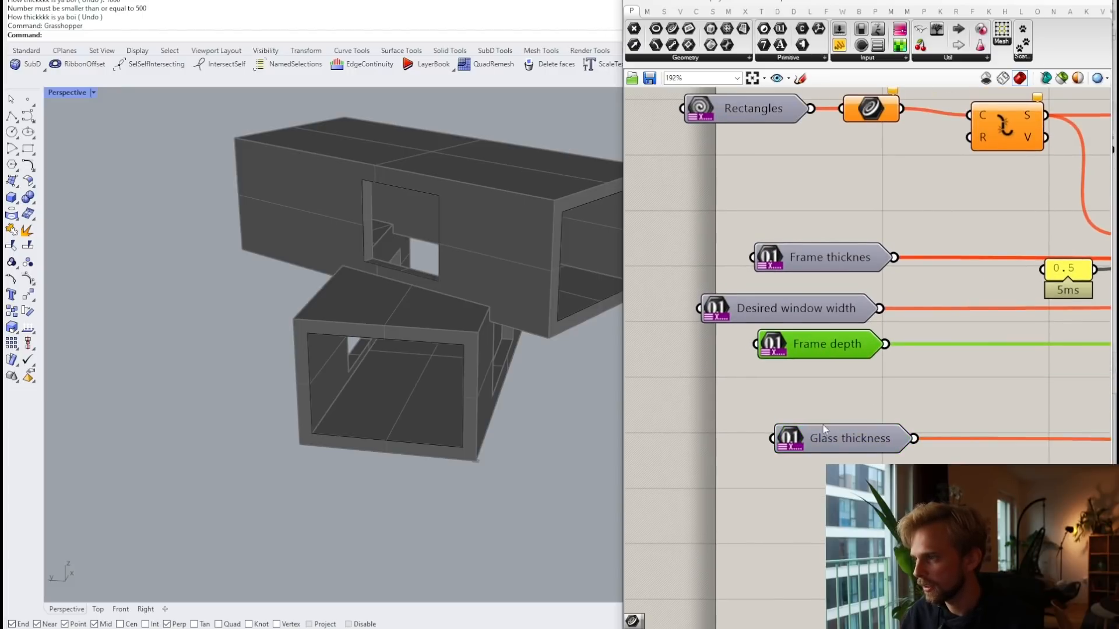
{"action": "left_click_drag", "start_coordinate": [845, 442], "coordinate": [814, 390]}
{"action": "scroll", "coordinate": [850, 379], "scroll_direction": "down", "scroll_amount": 2}
Step: Save the window definition and minimize the Grasshopper editor
{"action": "left_click", "coordinate": [816, 239]}
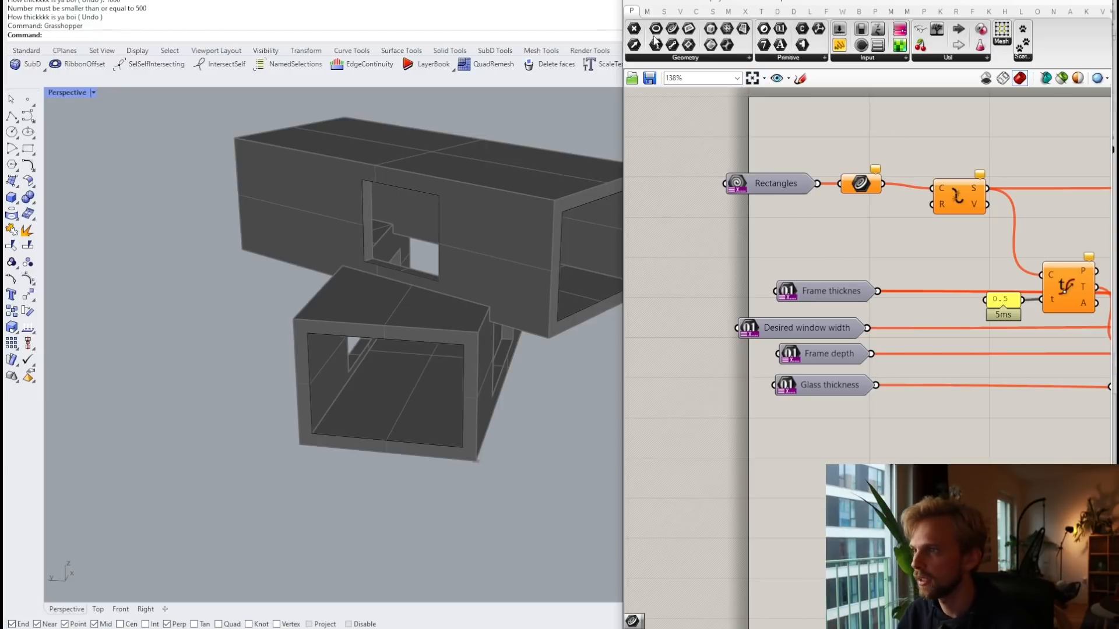
{"action": "left_click", "coordinate": [631, 0]}
{"action": "left_click", "coordinate": [657, 59]}
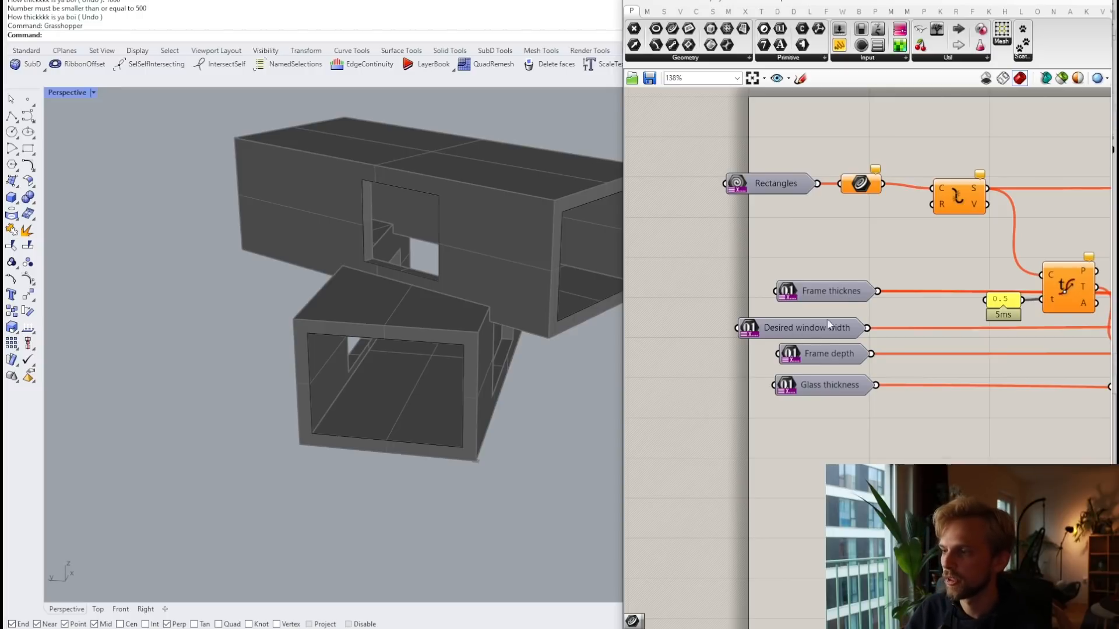
{"action": "left_click", "coordinate": [1044, 0]}
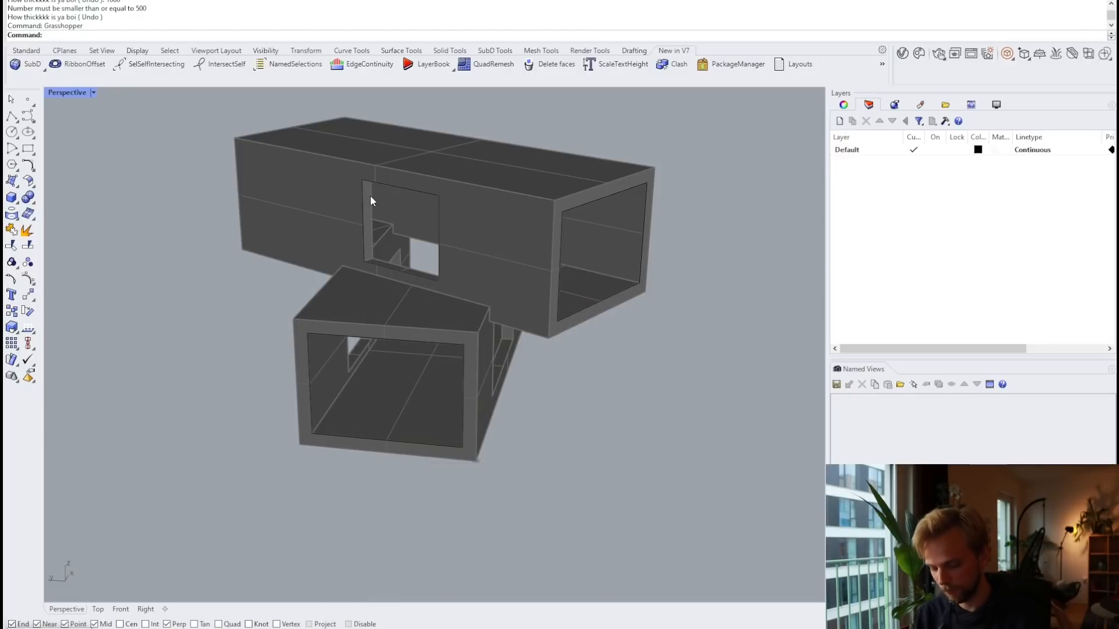
Step: Run GrasshopperPlayer with the window definition and pick the three opening rectangles
{"action": "type", "text": "Player"}
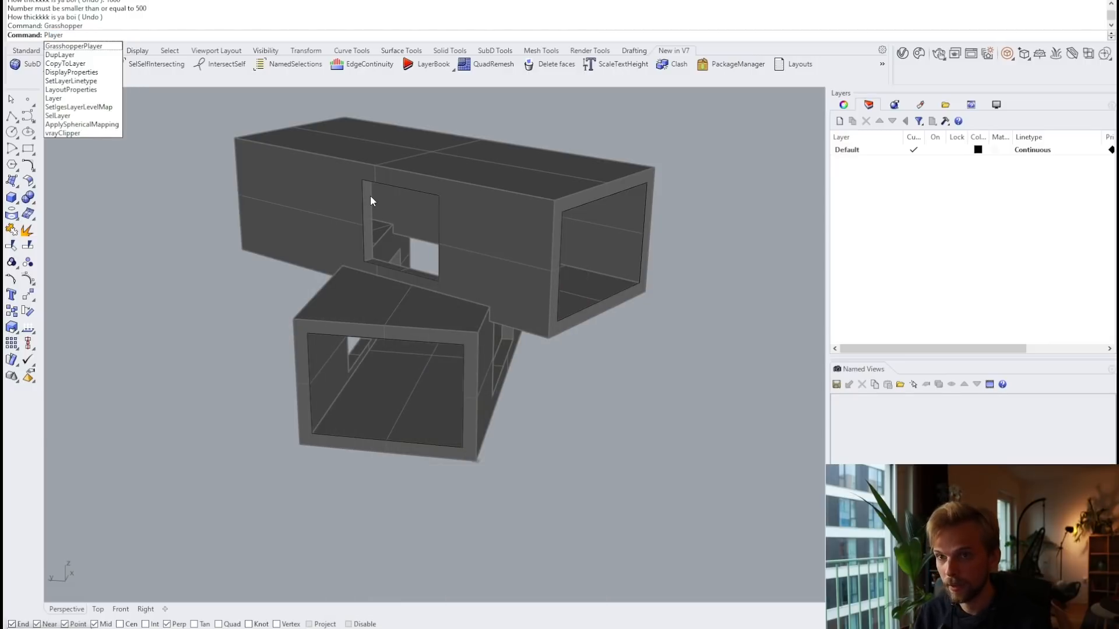
{"action": "key", "text": "Return"}
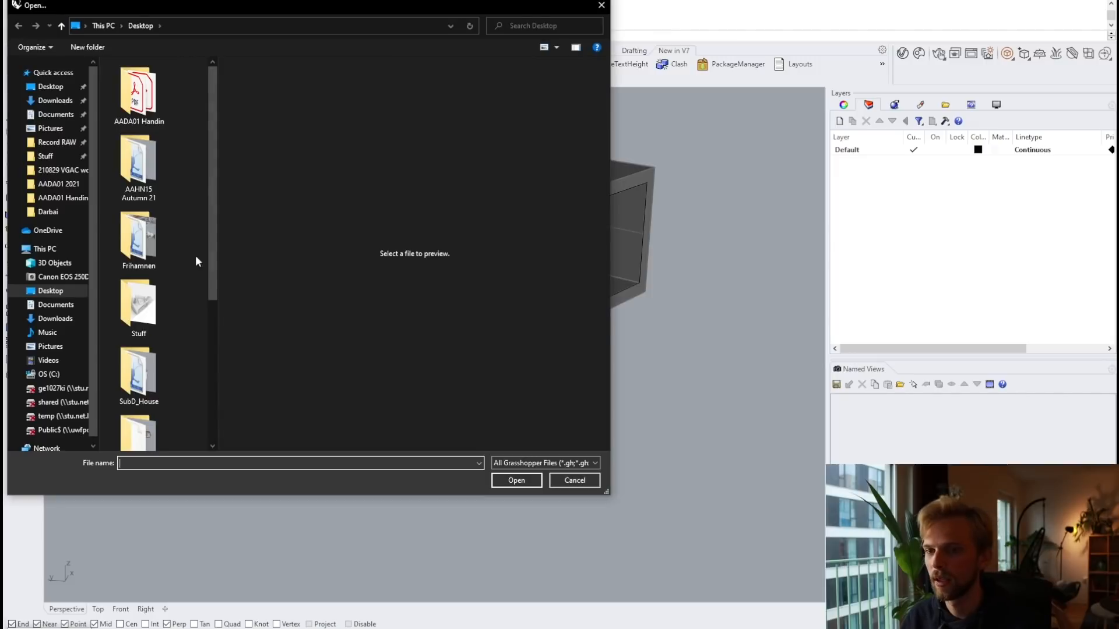
{"action": "scroll", "coordinate": [175, 309], "scroll_direction": "down", "scroll_amount": 5}
{"action": "left_click", "coordinate": [143, 408]}
{"action": "left_click", "coordinate": [513, 482]}
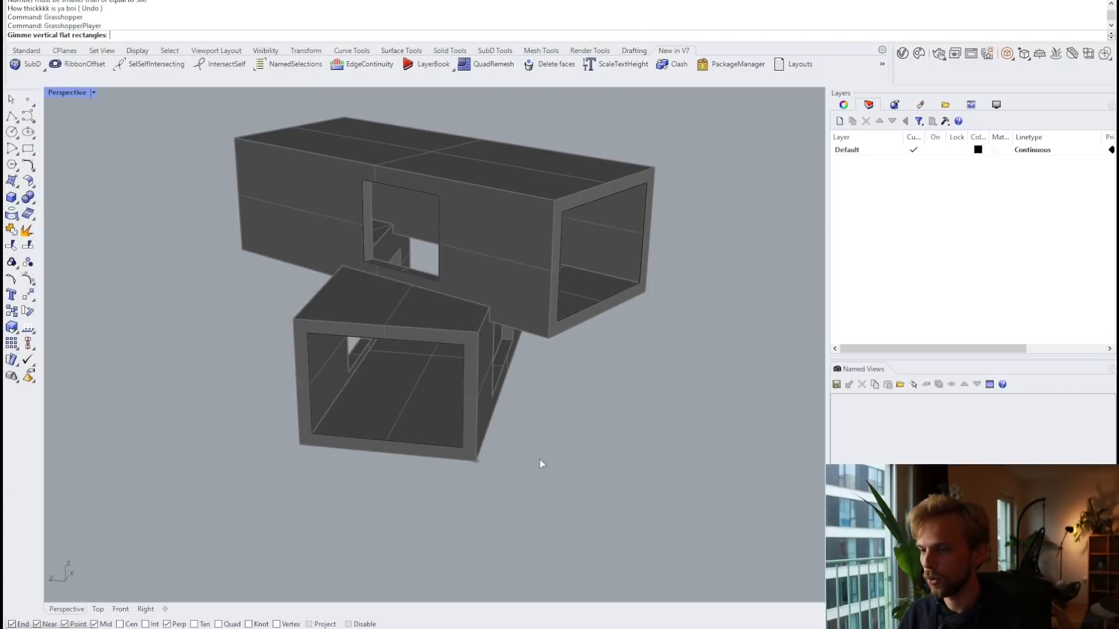
{"action": "left_click", "coordinate": [392, 267]}
{"action": "left_click", "coordinate": [583, 310]}
{"action": "left_click", "coordinate": [452, 438]}
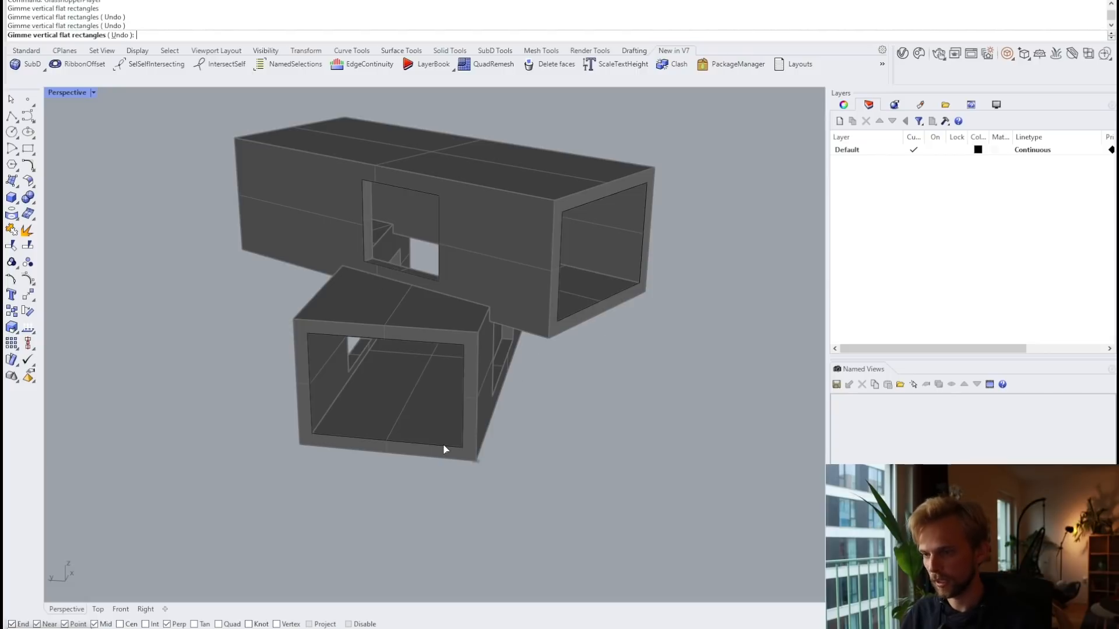
{"action": "key", "text": "Return"}
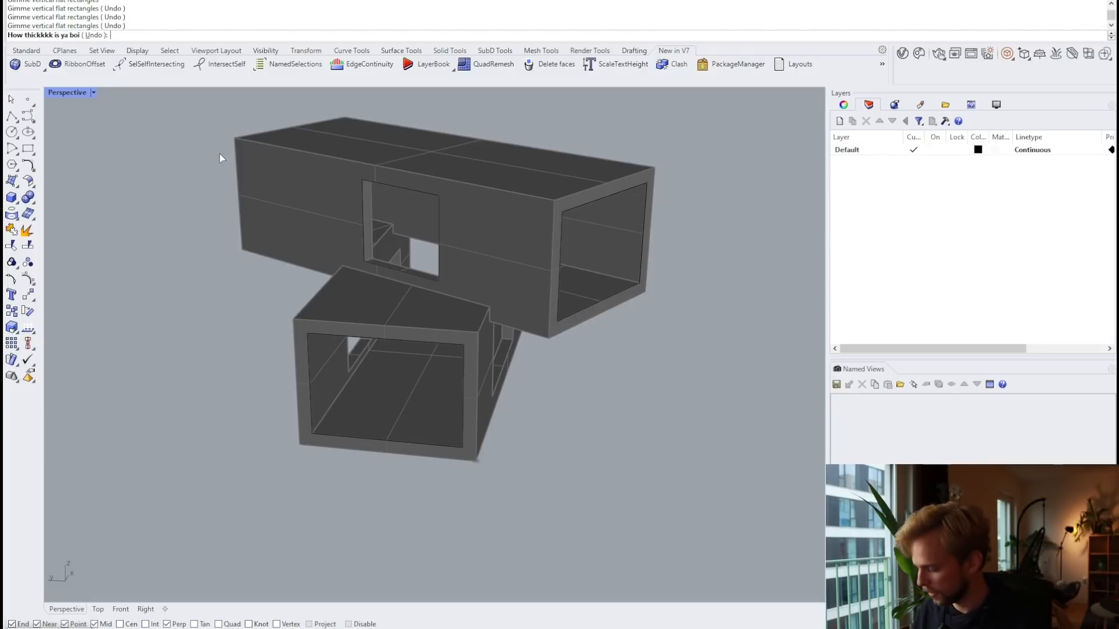
Step: Enter frame thickness 50, window width 1000 and frame depth 100
{"action": "type", "text": "50"}
{"action": "key", "text": "Return"}
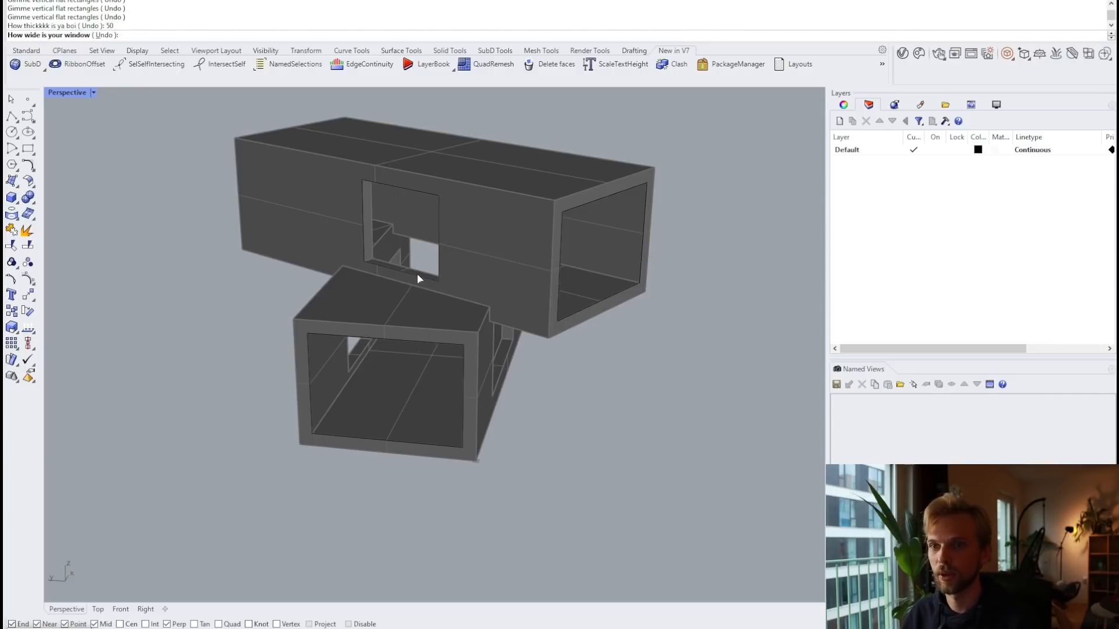
{"action": "type", "text": "1000"}
{"action": "key", "text": "Return"}
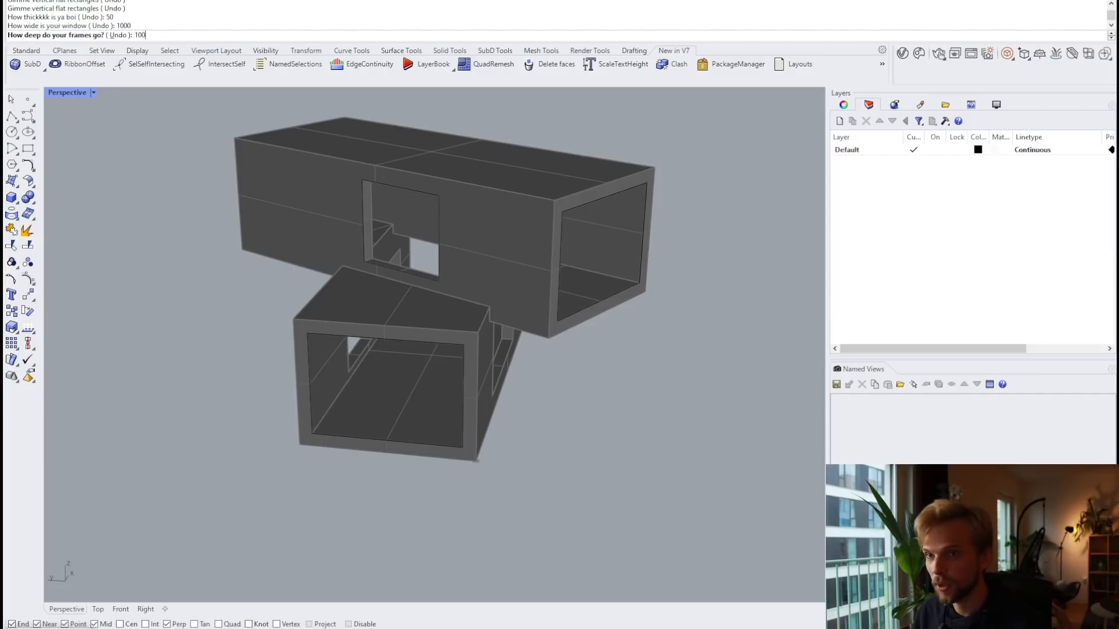
{"action": "key", "text": "Return"}
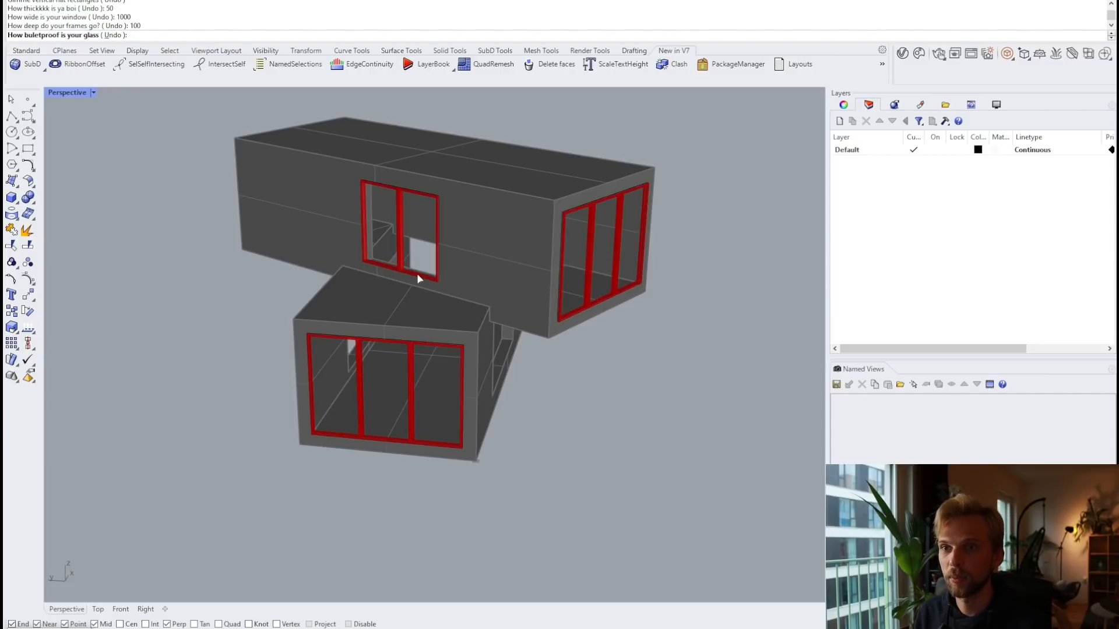
Step: Enter glass thickness 20 and orbit around the building to inspect the new windows
{"action": "type", "text": "20"}
{"action": "key", "text": "Return"}
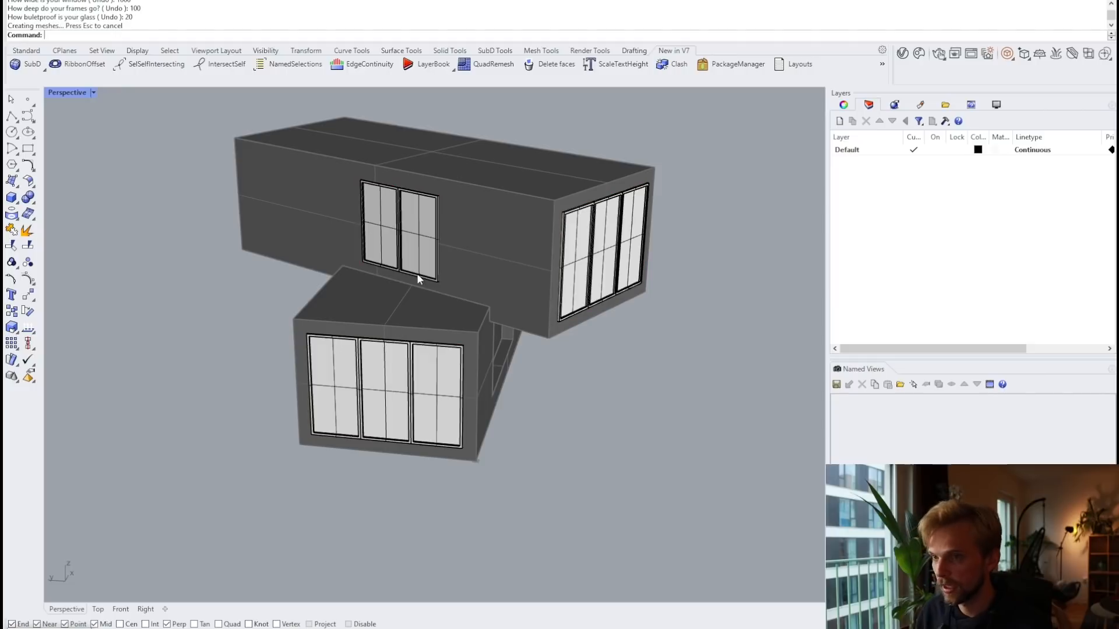
{"action": "right_click_drag", "start_coordinate": [634, 261], "coordinate": [574, 268]}
{"action": "scroll", "coordinate": [501, 176], "scroll_direction": "up", "scroll_amount": 10}
{"action": "scroll", "coordinate": [536, 220], "scroll_direction": "down", "scroll_amount": 6}
{"action": "right_click_drag", "start_coordinate": [536, 221], "coordinate": [585, 222]}
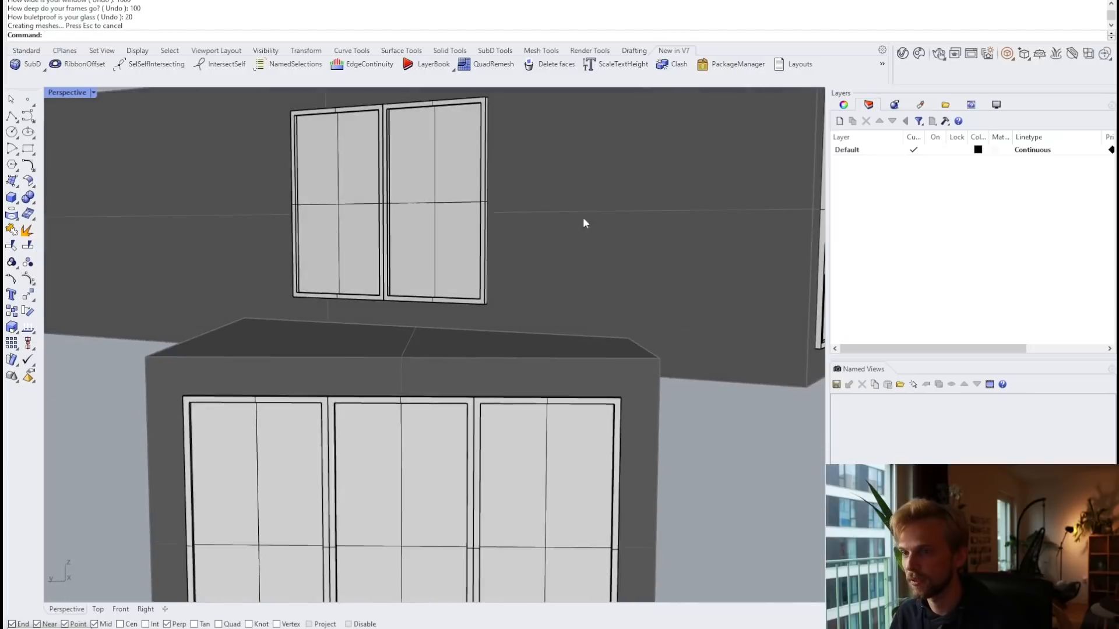
{"action": "scroll", "coordinate": [584, 222], "scroll_direction": "down", "scroll_amount": 5}
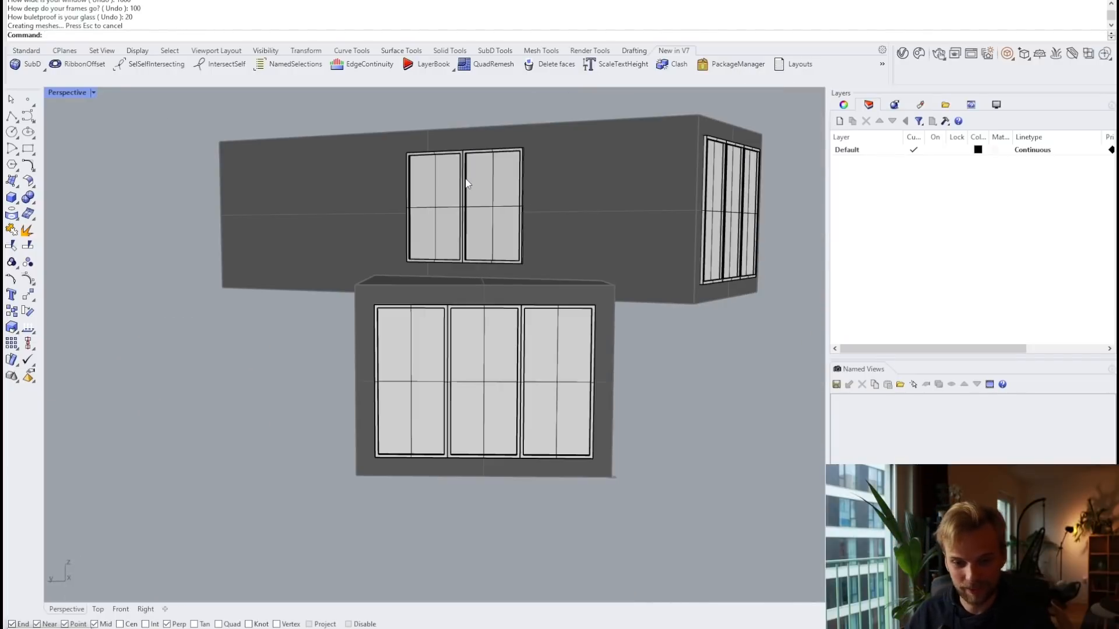
{"action": "right_click_drag", "start_coordinate": [467, 183], "coordinate": [429, 257]}
Step: Undo the GrasshopperPlayer run so the three openings are empty again
{"action": "scroll", "coordinate": [404, 340], "scroll_direction": "up", "scroll_amount": 8}
{"action": "scroll", "coordinate": [343, 223], "scroll_direction": "down", "scroll_amount": 10}
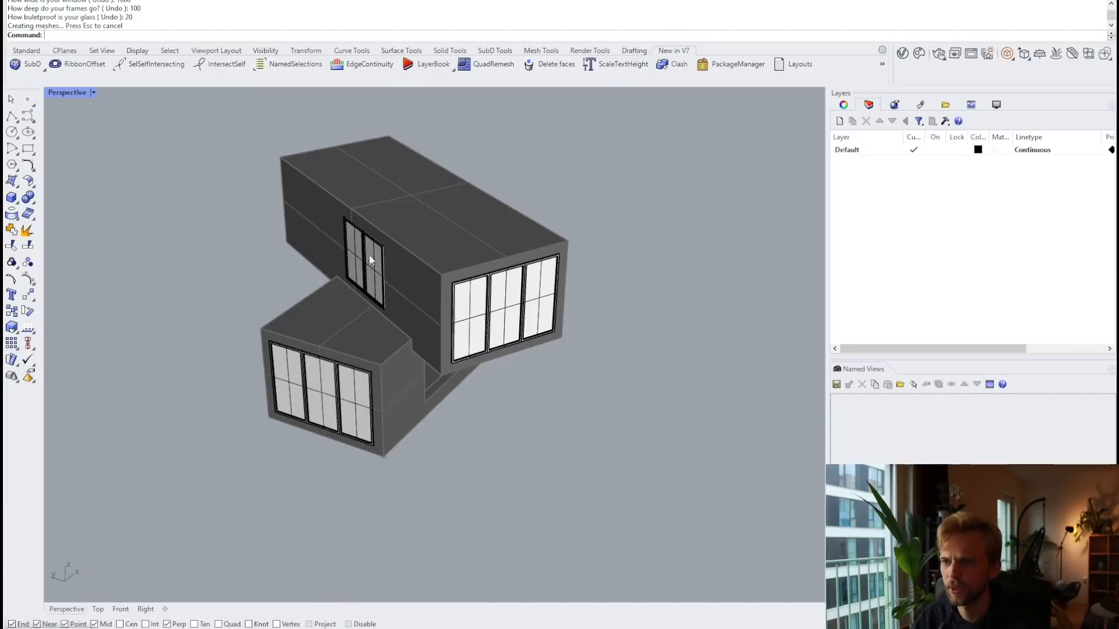
{"action": "scroll", "coordinate": [369, 254], "scroll_direction": "up", "scroll_amount": 6}
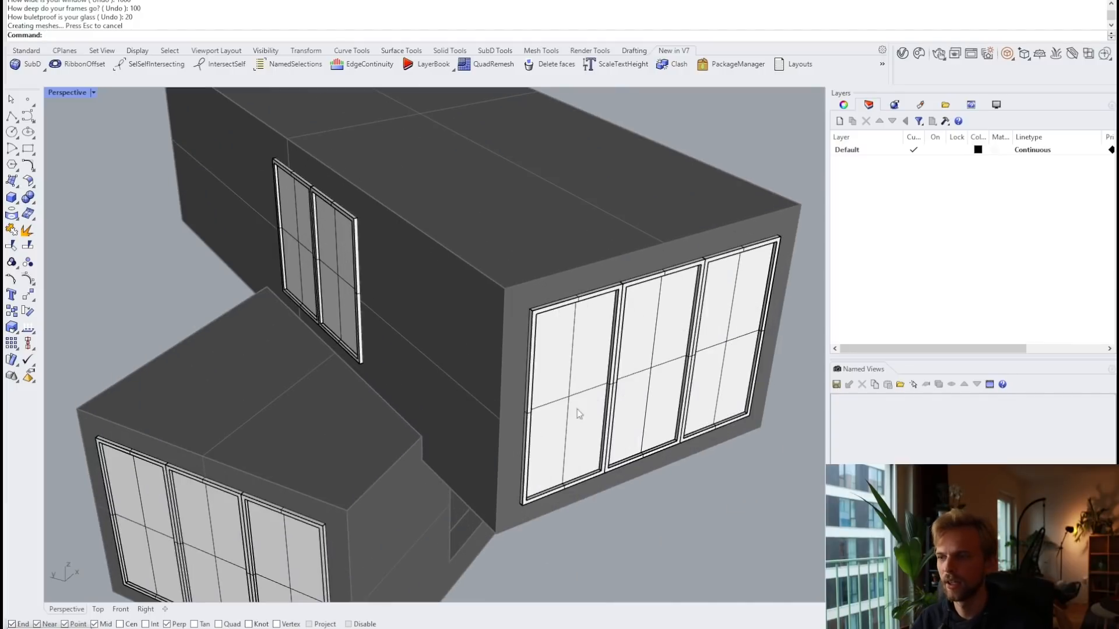
{"action": "scroll", "coordinate": [464, 236], "scroll_direction": "up", "scroll_amount": 3}
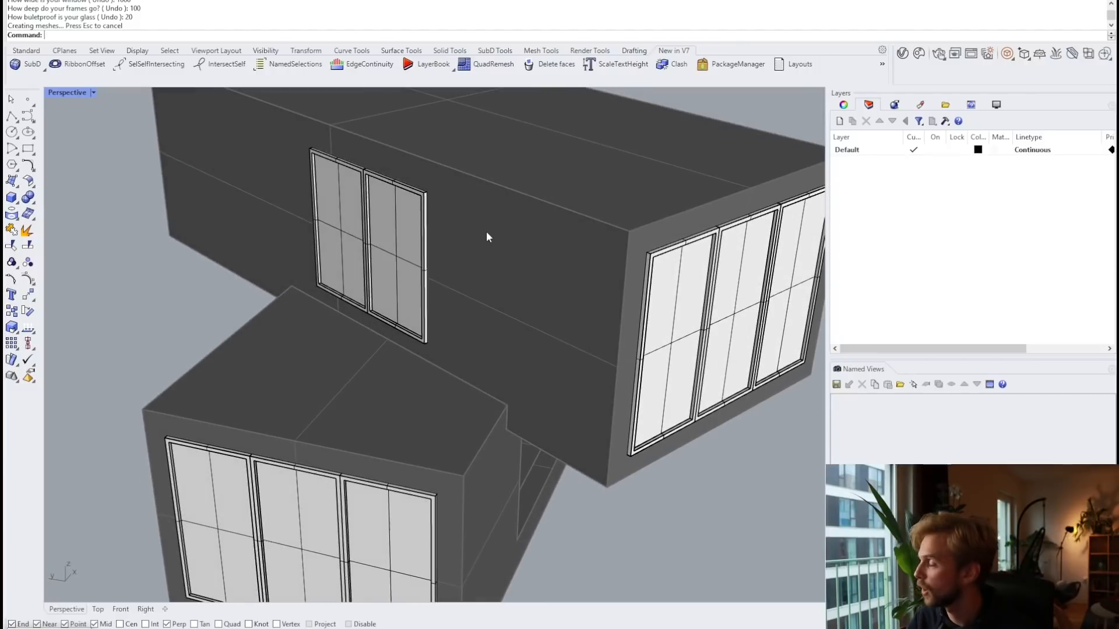
{"action": "key", "text": "ctrl+z"}
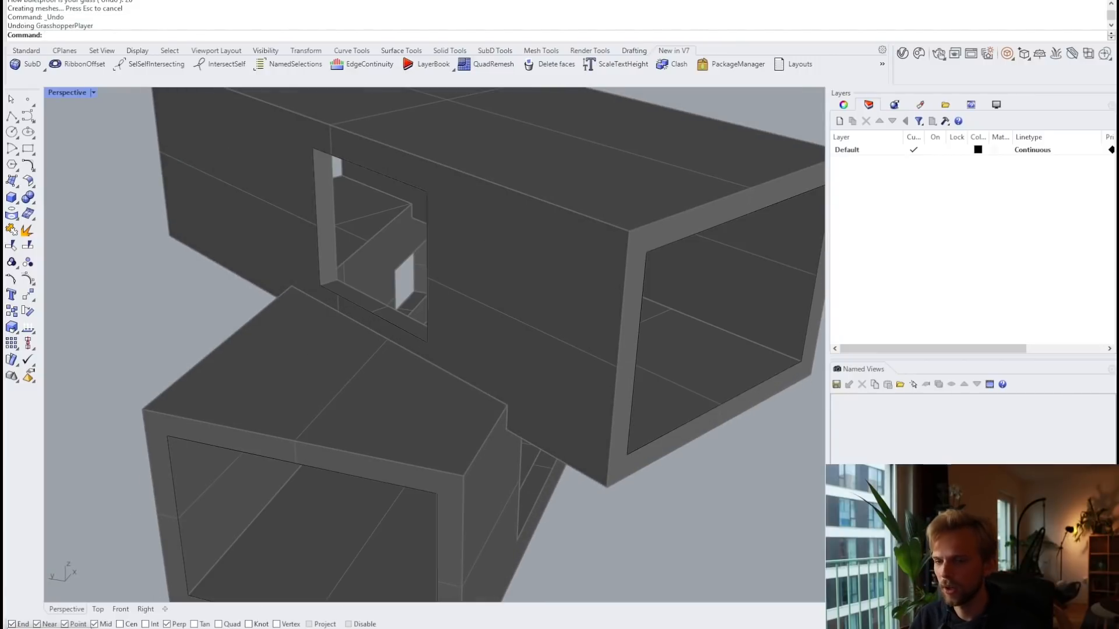
Step: Order the inputs as window width, frame depth, glass thickness, frame thickness, then save
{"action": "scroll", "coordinate": [798, 293], "scroll_direction": "up", "scroll_amount": 1}
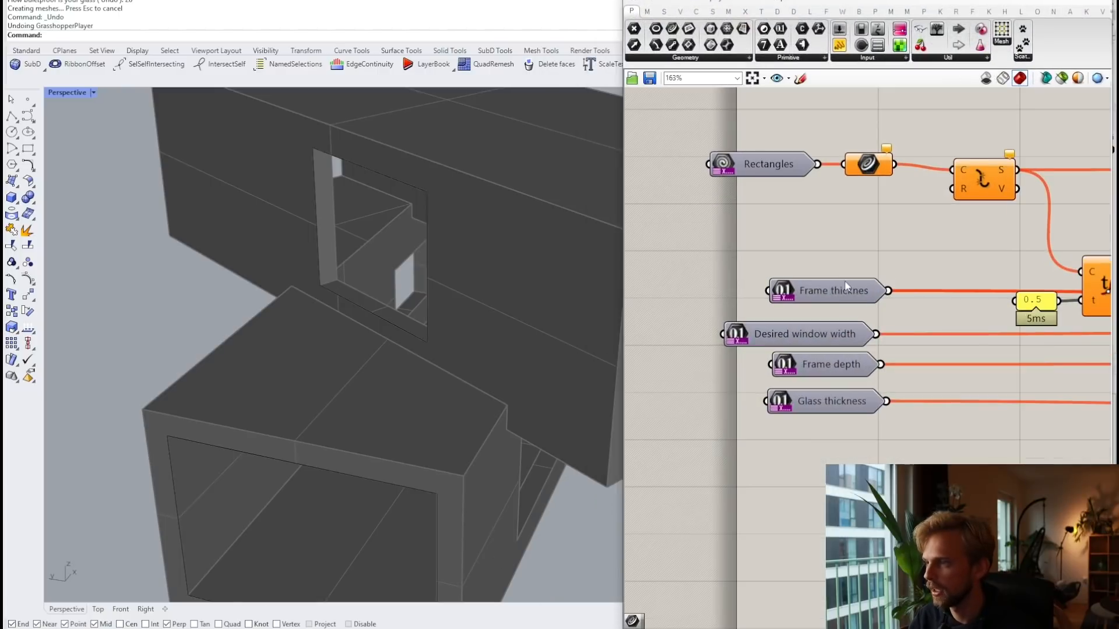
{"action": "right_click_drag", "start_coordinate": [840, 285], "coordinate": [828, 351]}
{"action": "left_click_drag", "start_coordinate": [814, 403], "coordinate": [796, 270]}
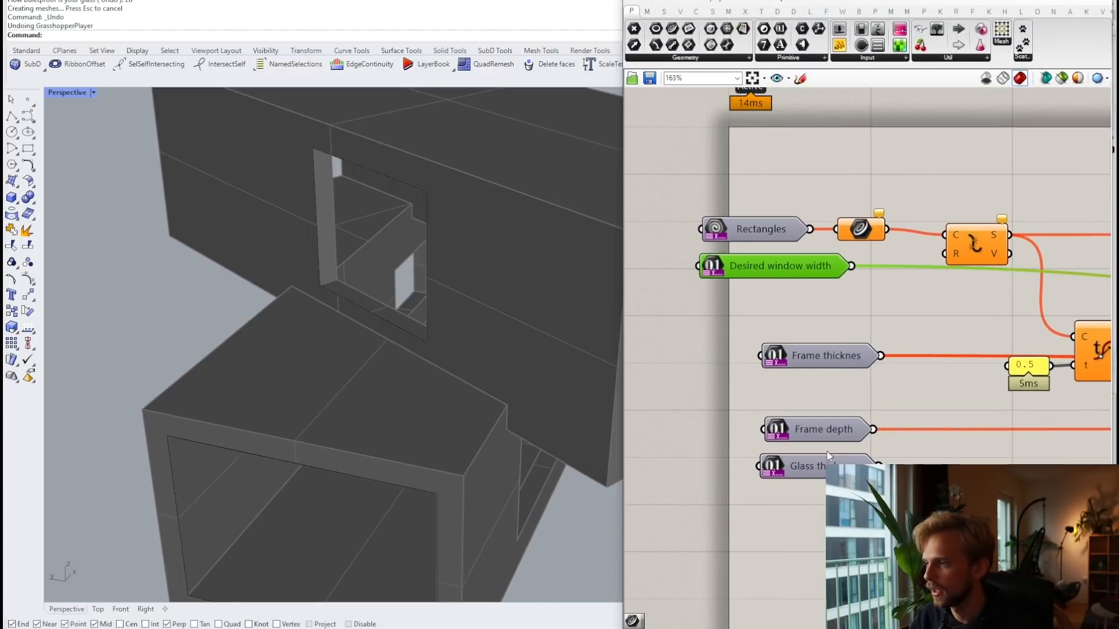
{"action": "left_click_drag", "start_coordinate": [827, 426], "coordinate": [793, 297]}
{"action": "left_click_drag", "start_coordinate": [827, 356], "coordinate": [827, 416]}
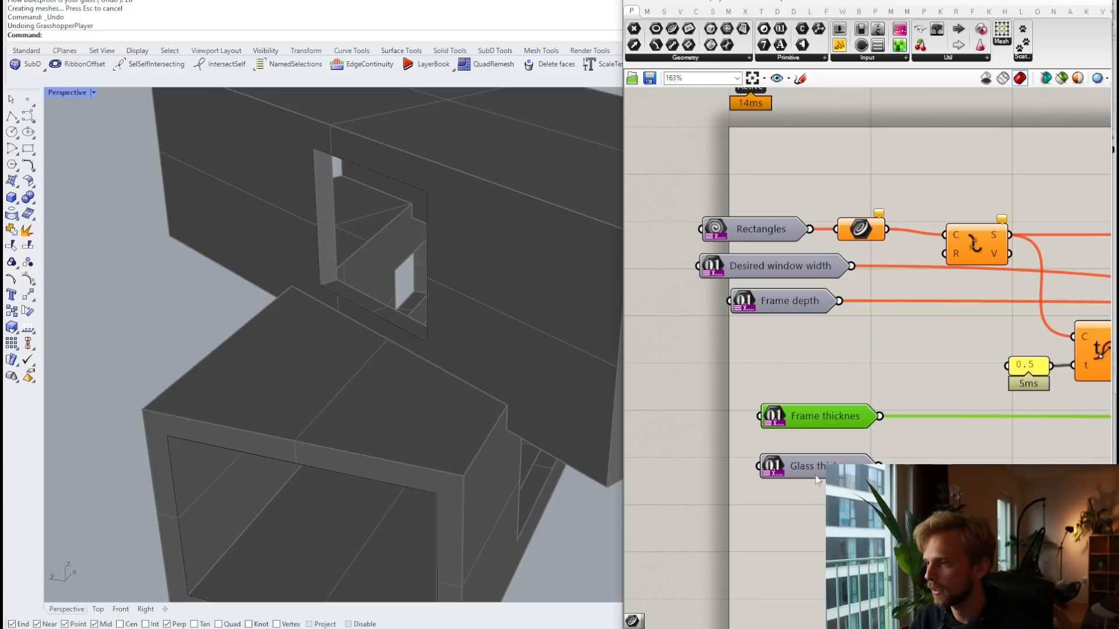
{"action": "mouse_move", "coordinate": [781, 352]}
{"action": "left_mouse_down"}
{"action": "mouse_move", "coordinate": [819, 475]}
{"action": "mouse_move", "coordinate": [808, 481]}
{"action": "mouse_move", "coordinate": [799, 343]}
{"action": "left_mouse_up"}
{"action": "left_click", "coordinate": [796, 361]}
{"action": "left_click", "coordinate": [701, 191]}
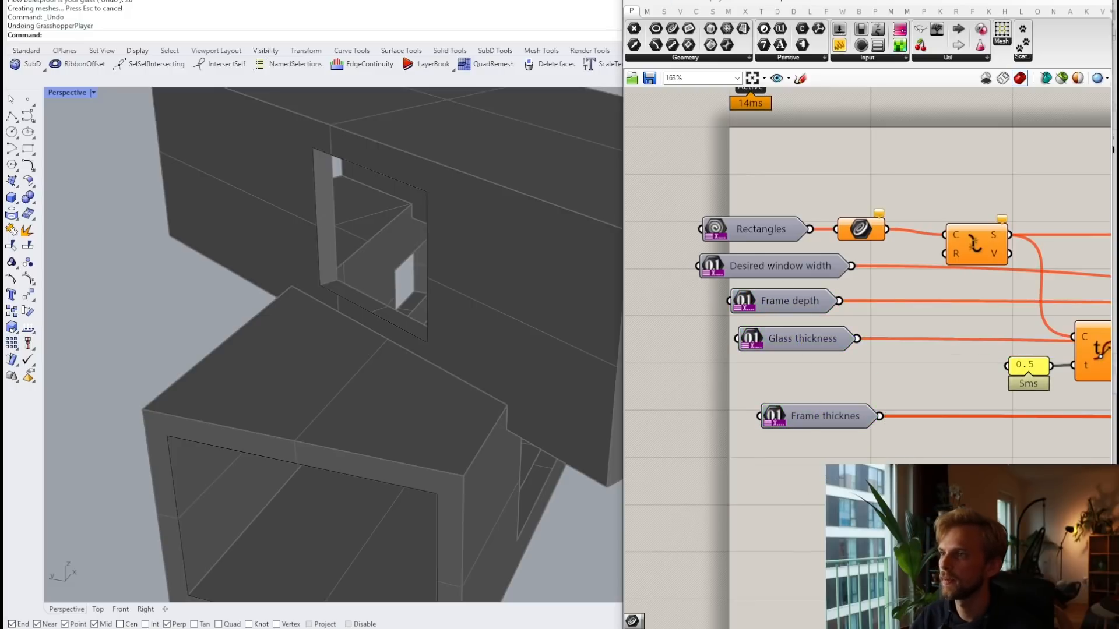
{"action": "left_click", "coordinate": [642, 1]}
{"action": "left_click", "coordinate": [665, 59]}
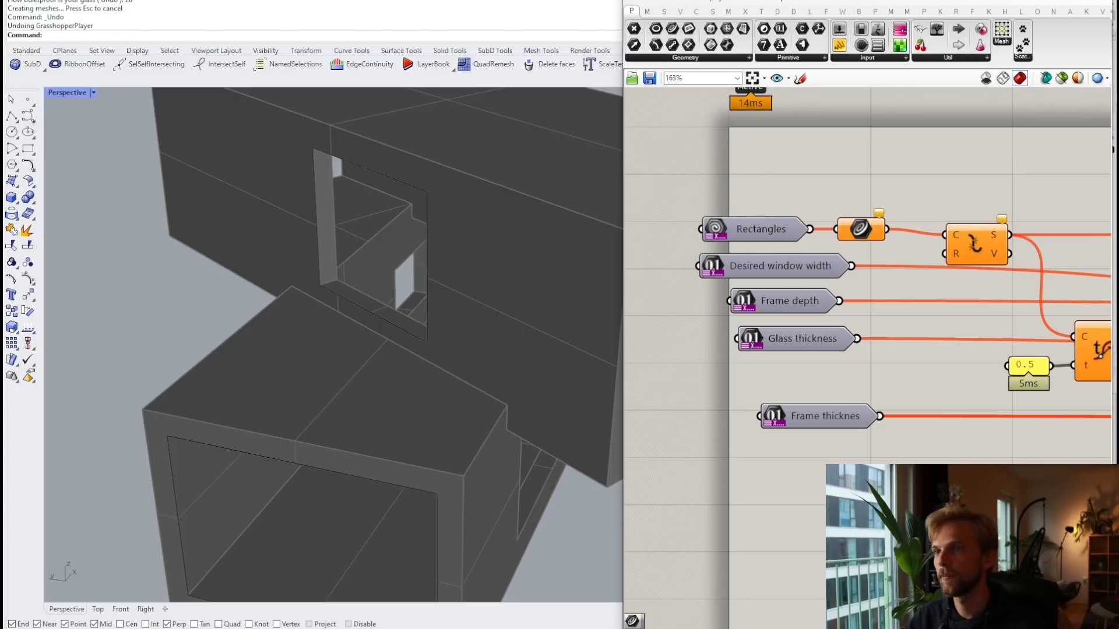
Step: Launch GrasshopperPlayer and open the window definition file
{"action": "type", "text": "Play"}
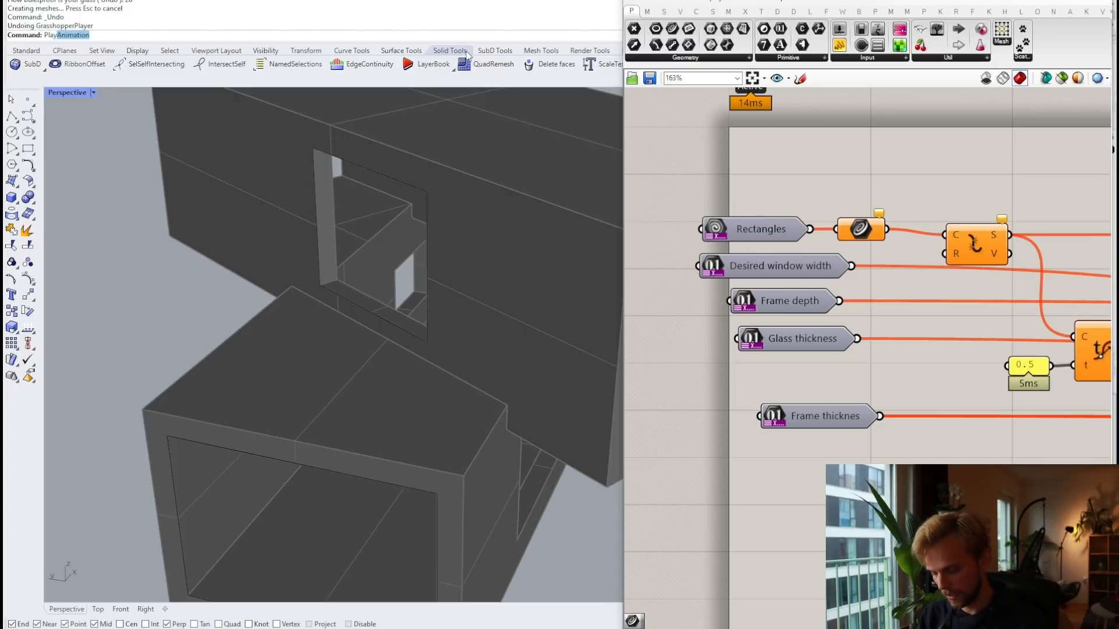
{"action": "type", "text": "er"}
{"action": "key", "text": "Return"}
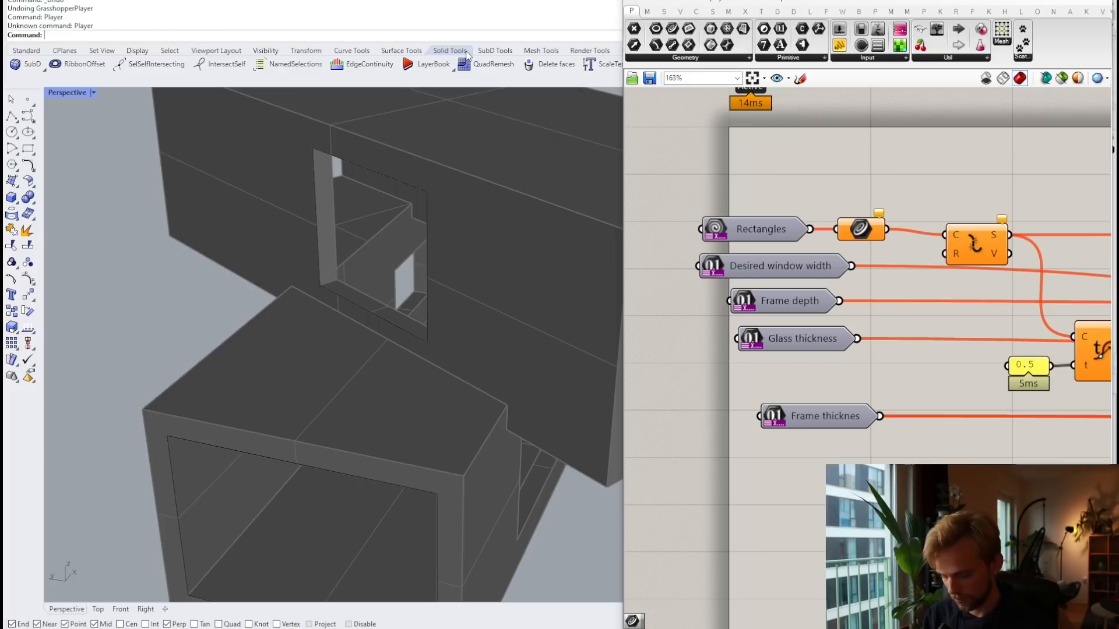
{"action": "type", "text": "GrasshopperPlayer"}
{"action": "key", "text": "Return"}
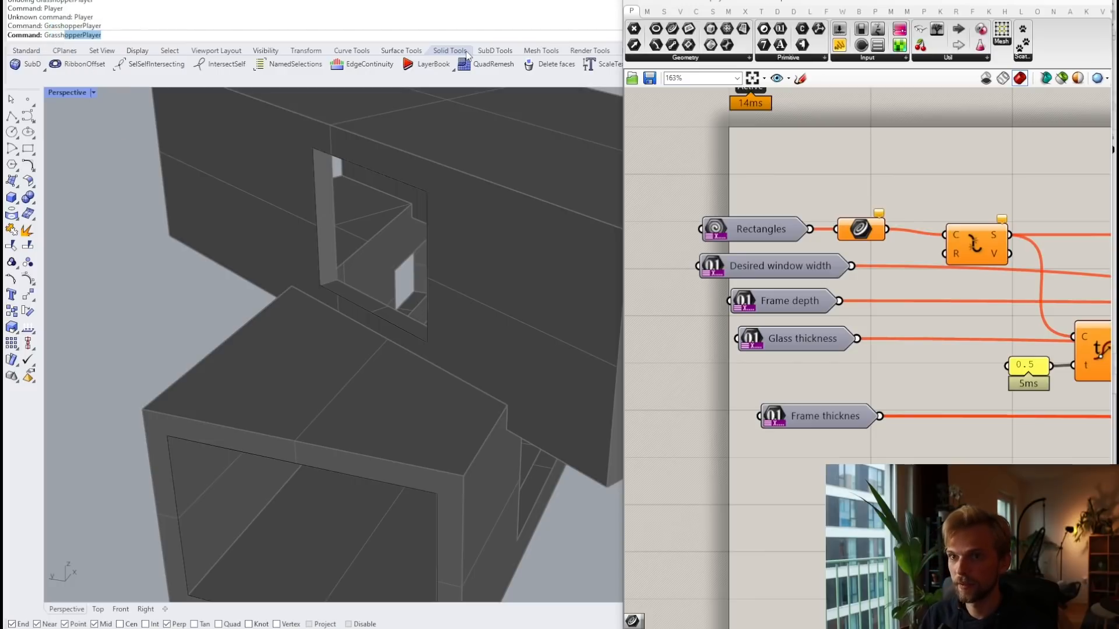
{"action": "key", "text": "Return"}
{"action": "scroll", "coordinate": [113, 331], "scroll_direction": "down", "scroll_amount": 5}
{"action": "double_click", "coordinate": [113, 414]}
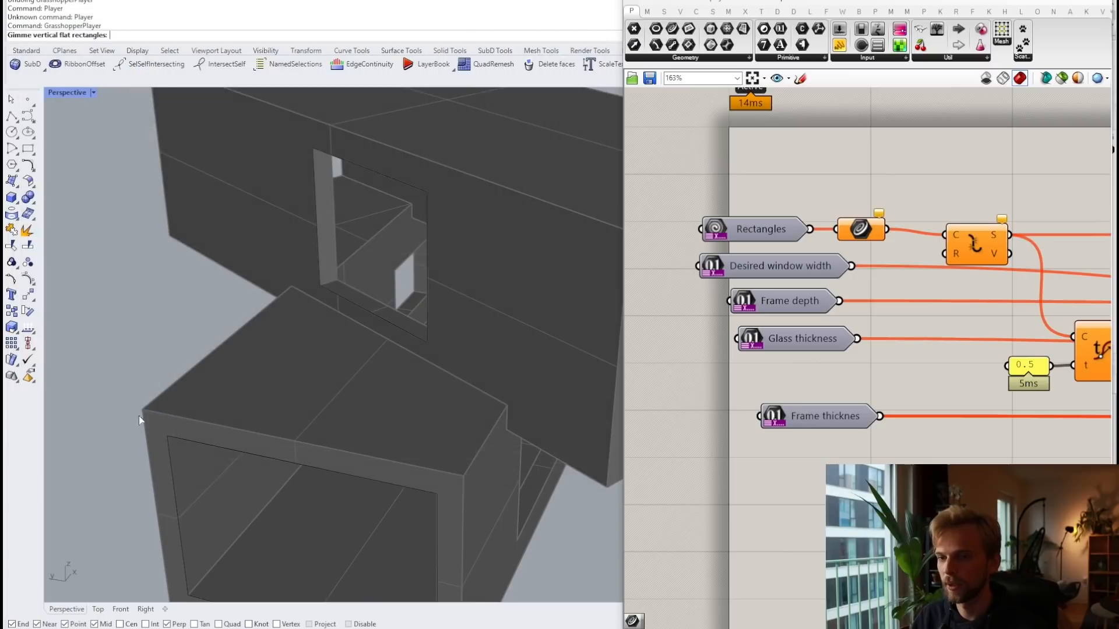
Step: Pick the house's window opening rectangles and finish the selection
{"action": "left_click", "coordinate": [331, 150]}
{"action": "left_click", "coordinate": [334, 160]}
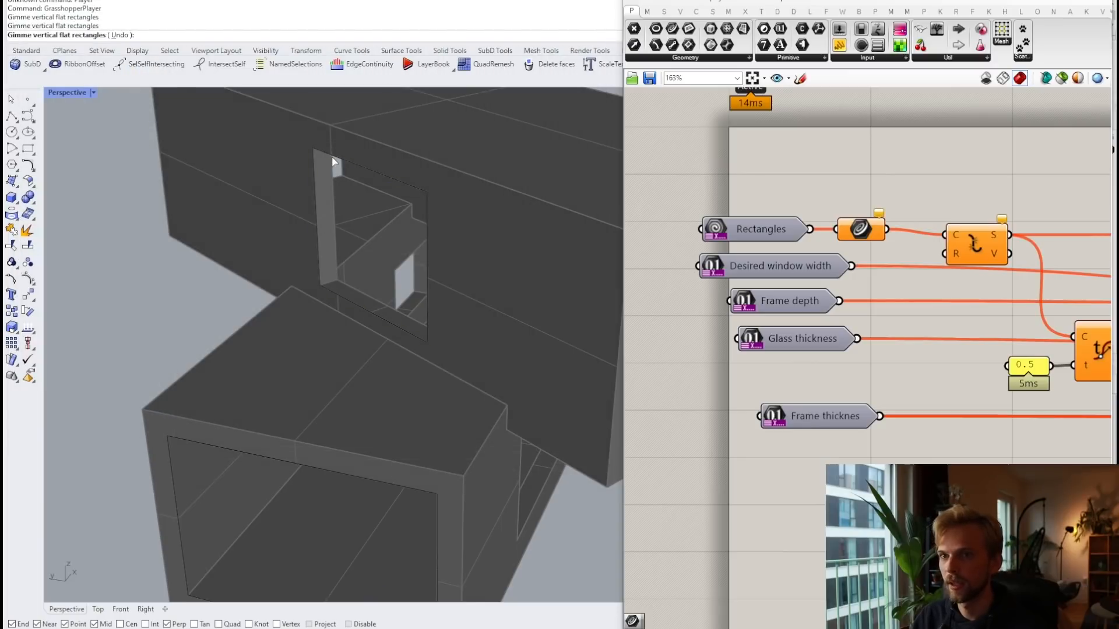
{"action": "scroll", "coordinate": [333, 158], "scroll_direction": "down", "scroll_amount": 4}
{"action": "left_click", "coordinate": [339, 158]}
{"action": "left_click", "coordinate": [345, 329]}
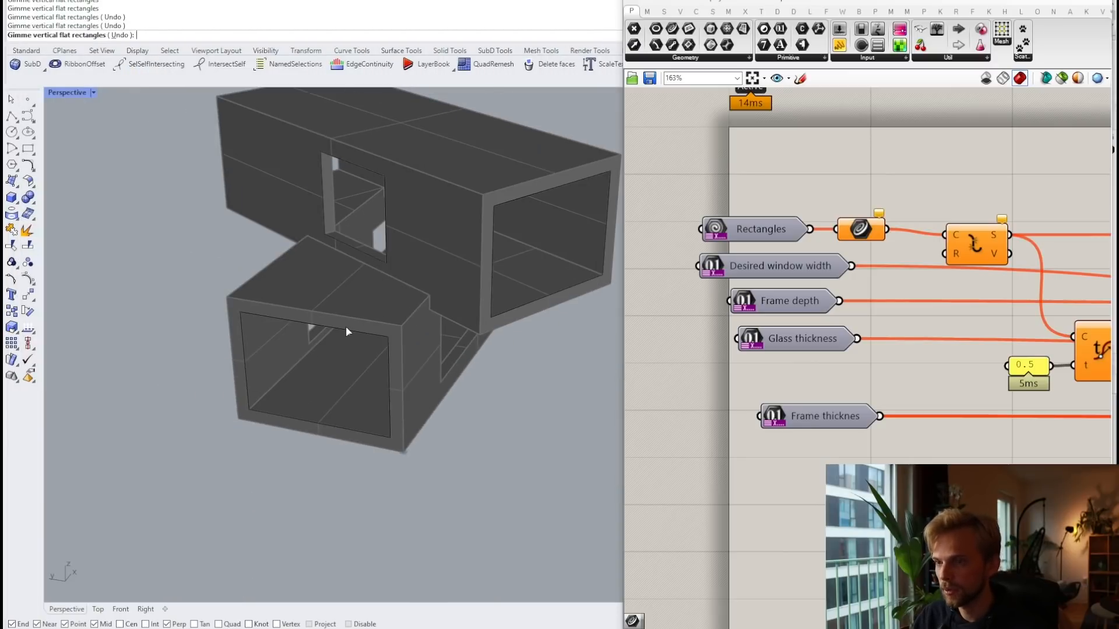
{"action": "key", "text": "Return"}
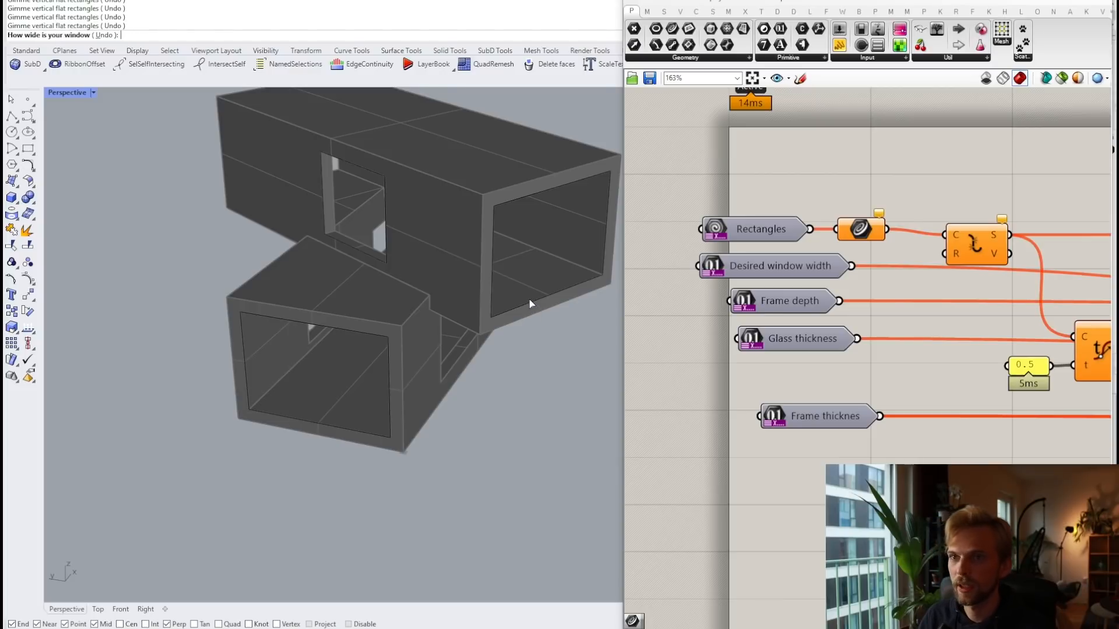
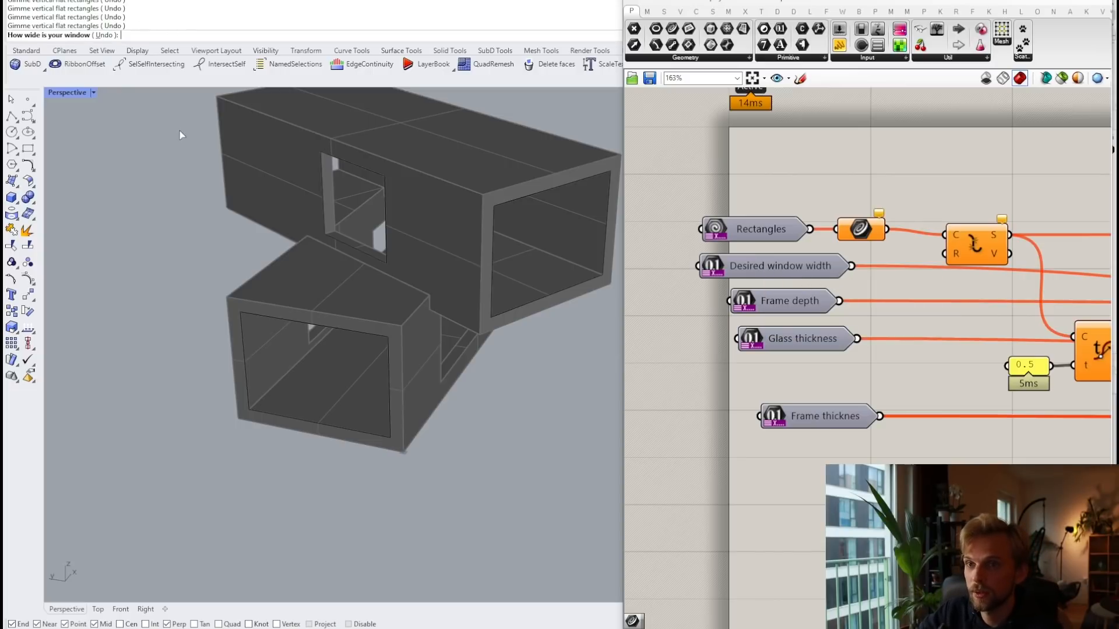
Step: Enter 1000 as the window width and accept the default frame depth
{"action": "type", "text": "00"}
{"action": "key", "text": "Return"}
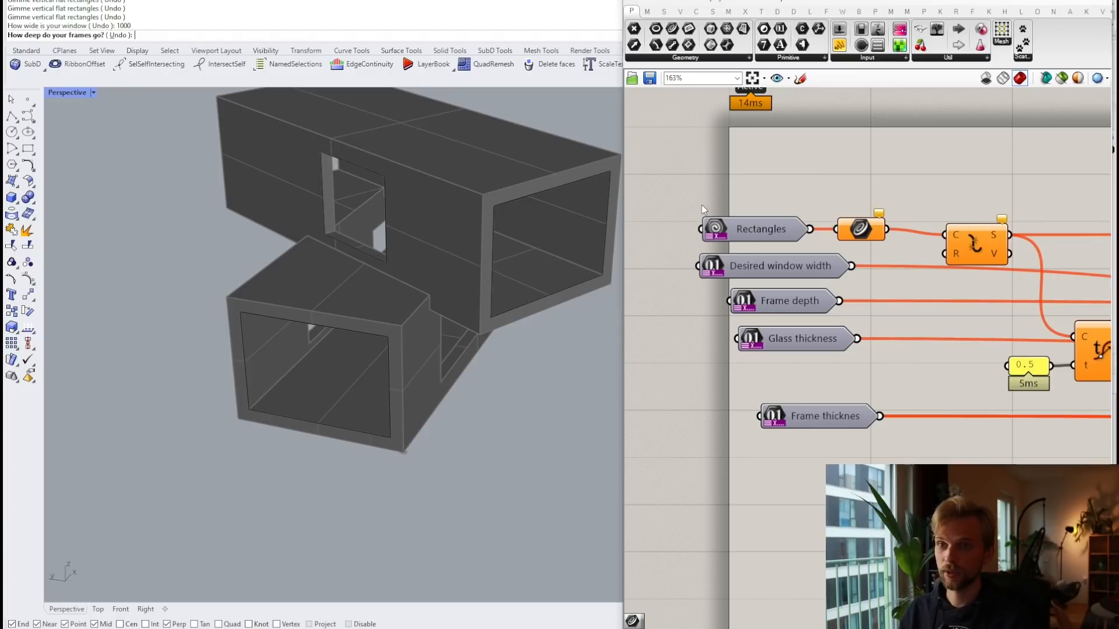
{"action": "key", "text": "Return"}
Step: Hide the Grasshopper editor and orbit to a higher view over the house
{"action": "left_click", "coordinate": [1043, 1]}
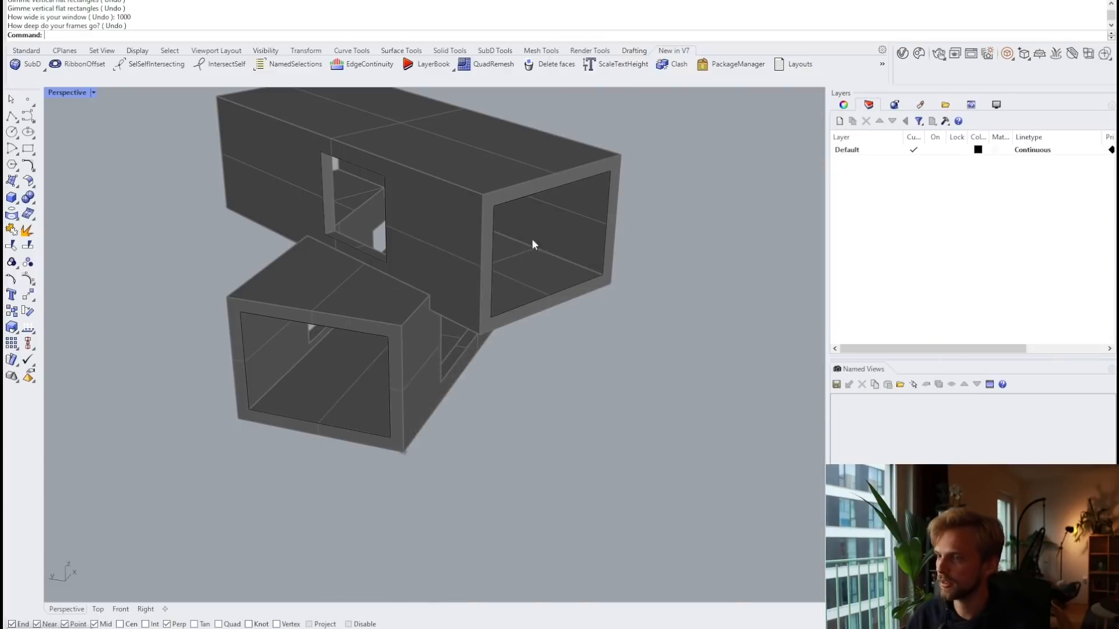
{"action": "right_click_drag", "start_coordinate": [475, 250], "coordinate": [517, 272]}
{"action": "right_click_drag", "start_coordinate": [580, 287], "coordinate": [452, 256]}
{"action": "scroll", "coordinate": [262, 275], "scroll_direction": "up", "scroll_amount": 4}
{"action": "right_click_drag", "start_coordinate": [331, 246], "coordinate": [334, 275]}
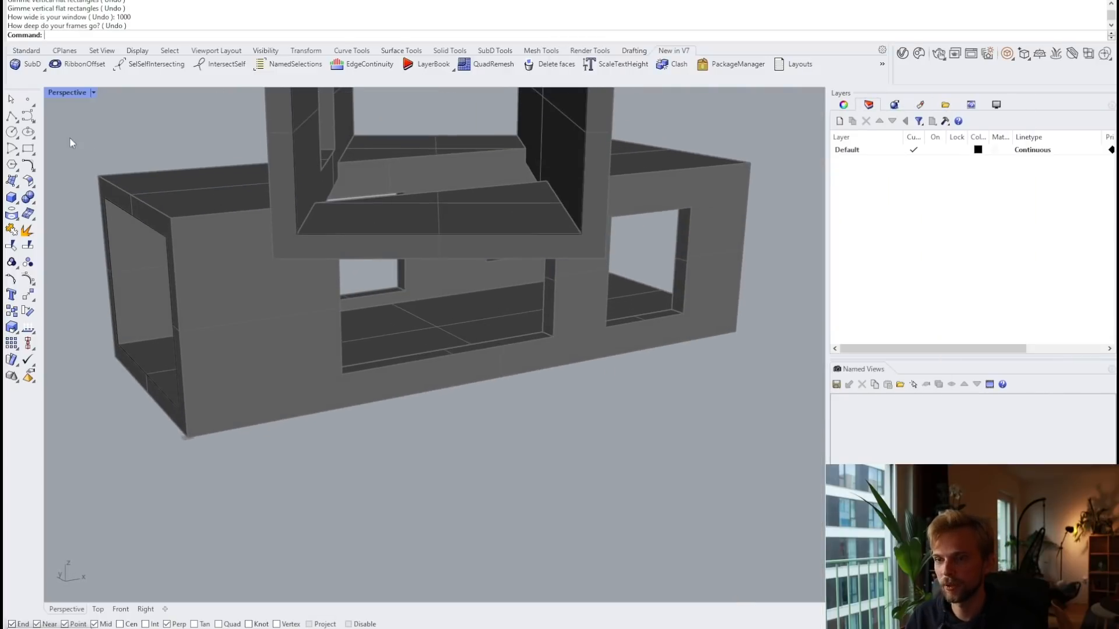
Step: Draw a 3Point rectangle snapped to the first window opening's corners
{"action": "left_click", "coordinate": [28, 149]}
{"action": "left_click", "coordinate": [103, 35]}
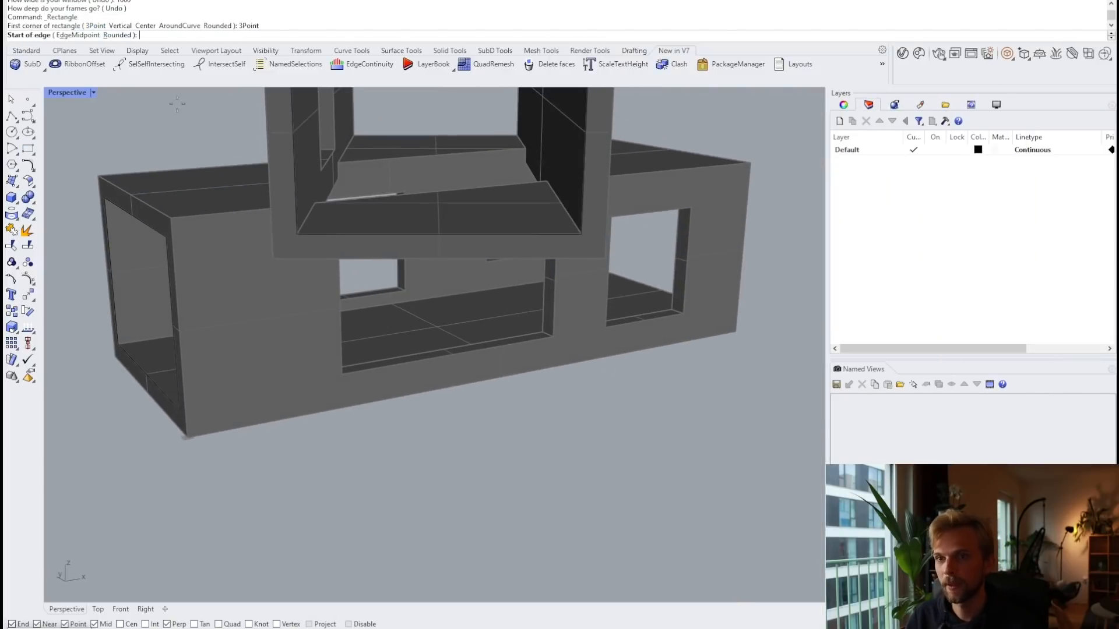
{"action": "left_click", "coordinate": [342, 373]}
{"action": "right_click_drag", "start_coordinate": [347, 339], "coordinate": [338, 297]}
{"action": "scroll", "coordinate": [338, 296], "scroll_direction": "up", "scroll_amount": 3}
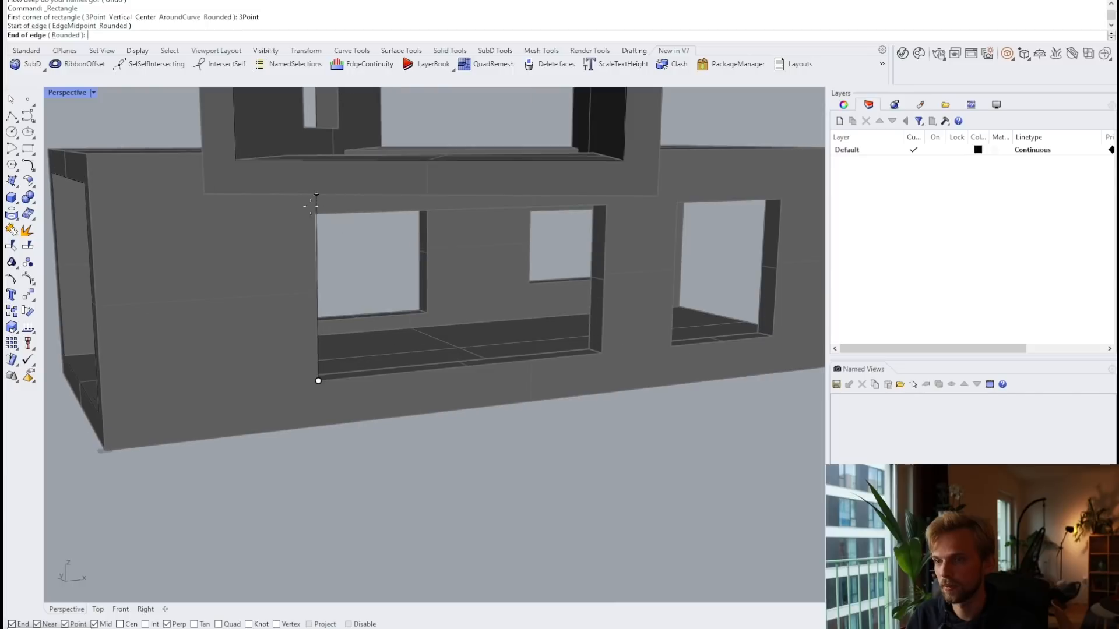
{"action": "left_click", "coordinate": [315, 214]}
{"action": "left_click", "coordinate": [606, 204]}
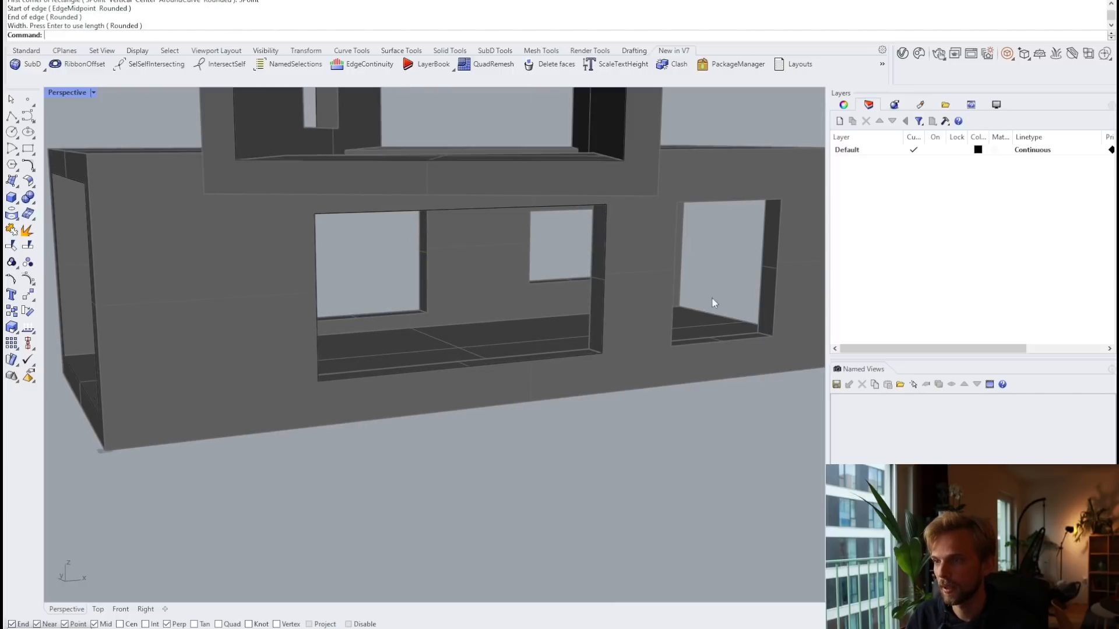
Step: Draw a second 3Point rectangle over the next window opening, then cancel the command
{"action": "key", "text": "Return"}
{"action": "left_click", "coordinate": [671, 346]}
{"action": "left_click", "coordinate": [102, 35]}
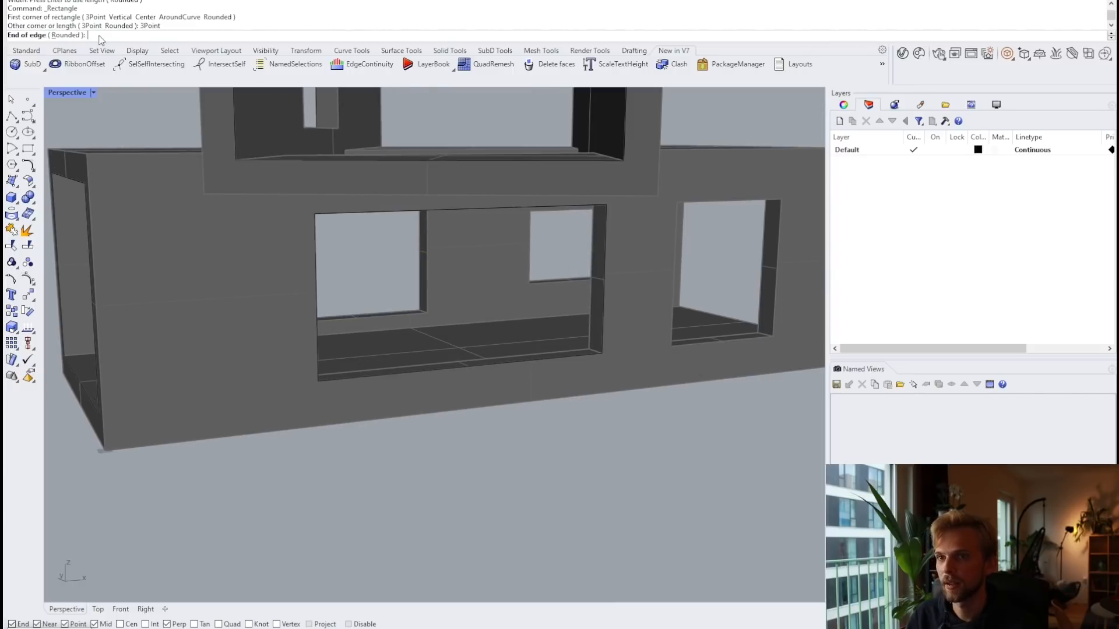
{"action": "left_click", "coordinate": [676, 200]}
{"action": "left_click", "coordinate": [781, 201]}
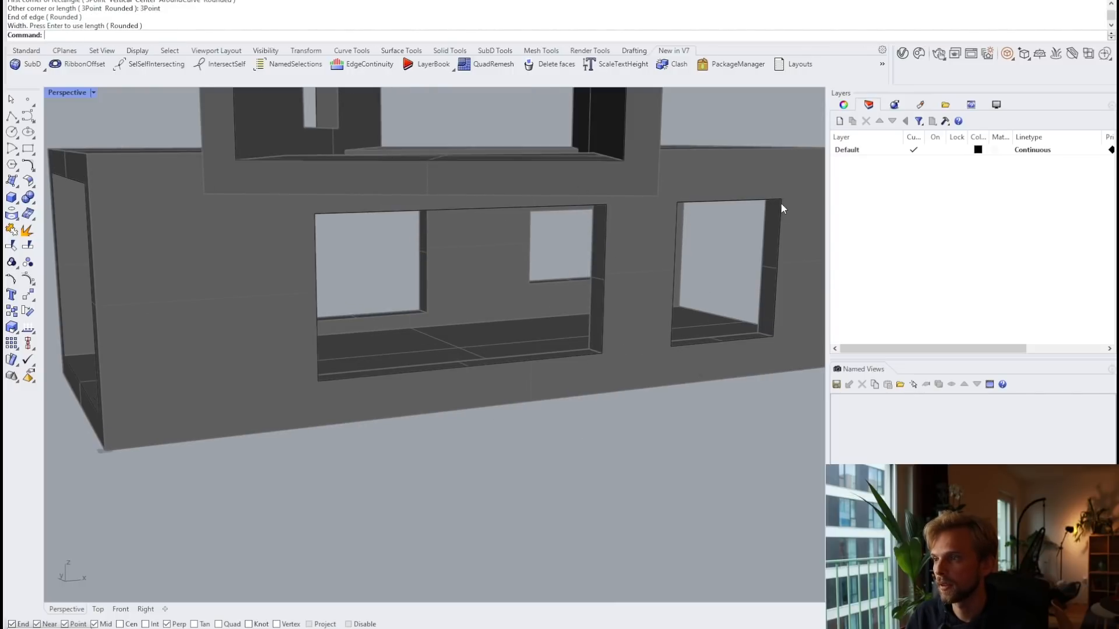
{"action": "right_click_drag", "start_coordinate": [781, 202], "coordinate": [421, 243]}
{"action": "key", "text": "Return"}
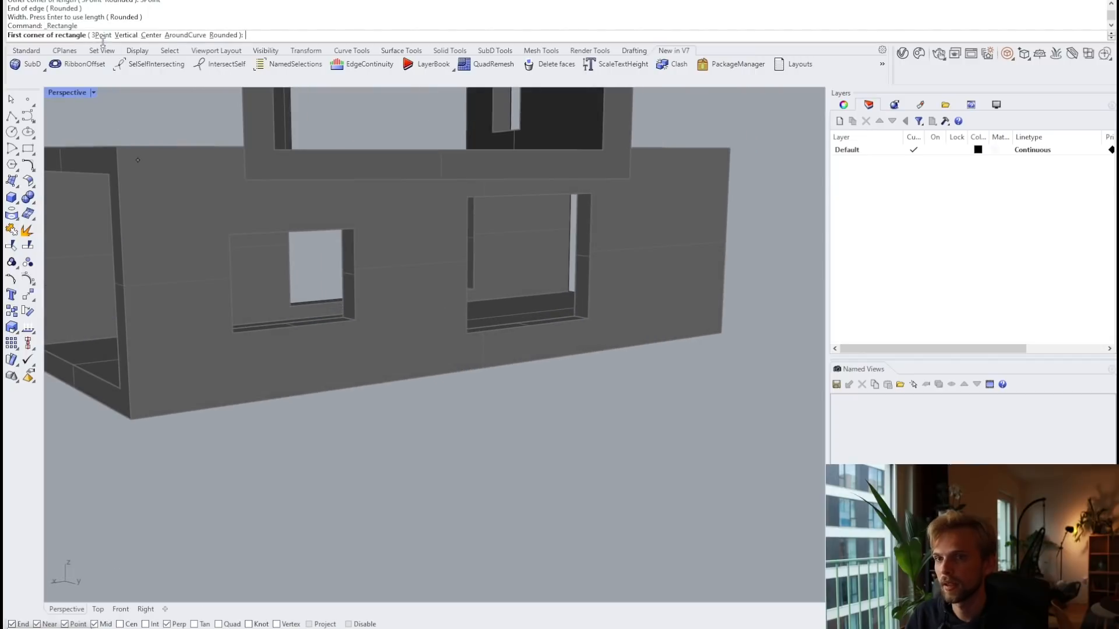
{"action": "key", "text": "Escape"}
{"action": "right_click_drag", "start_coordinate": [232, 184], "coordinate": [251, 210]}
Step: Unlock the house model and orbit to a frontal view of the long facade
{"action": "type", "text": "Unlock"}
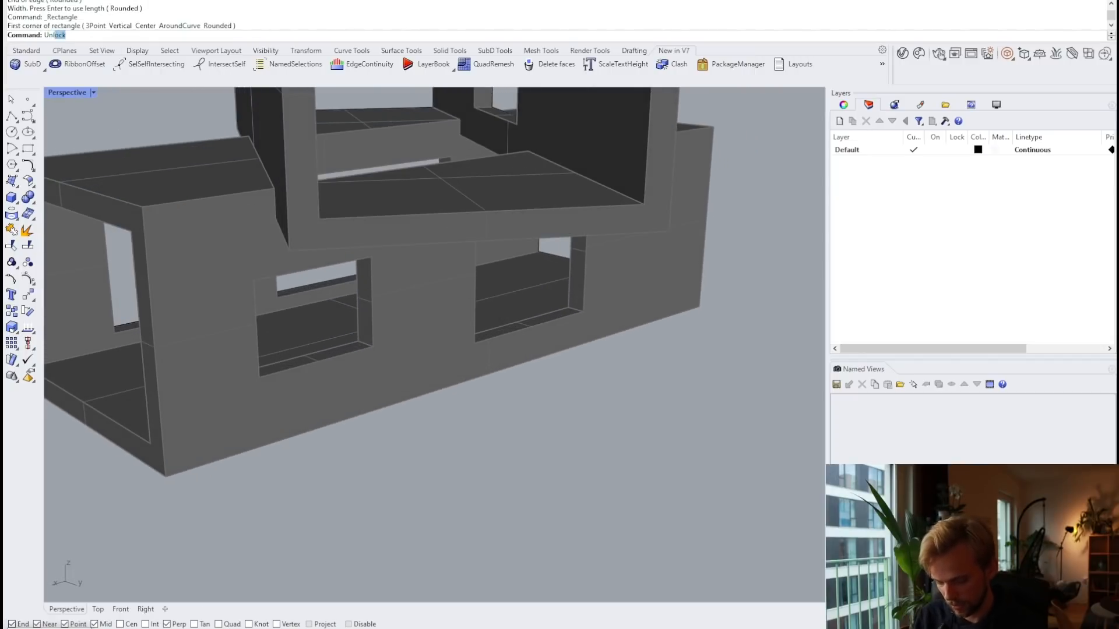
{"action": "key", "text": "Return"}
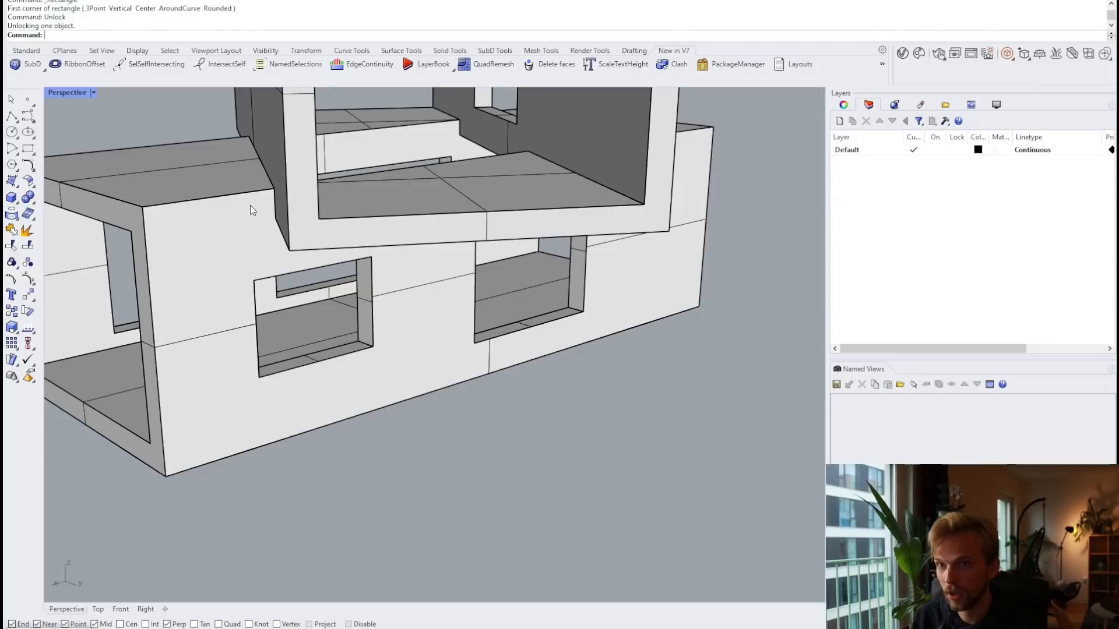
{"action": "left_click", "coordinate": [213, 247]}
{"action": "right_click_drag", "start_coordinate": [213, 247], "coordinate": [417, 280]}
{"action": "scroll", "coordinate": [417, 280], "scroll_direction": "up", "scroll_amount": 3}
{"action": "scroll", "coordinate": [508, 257], "scroll_direction": "up", "scroll_amount": 2}
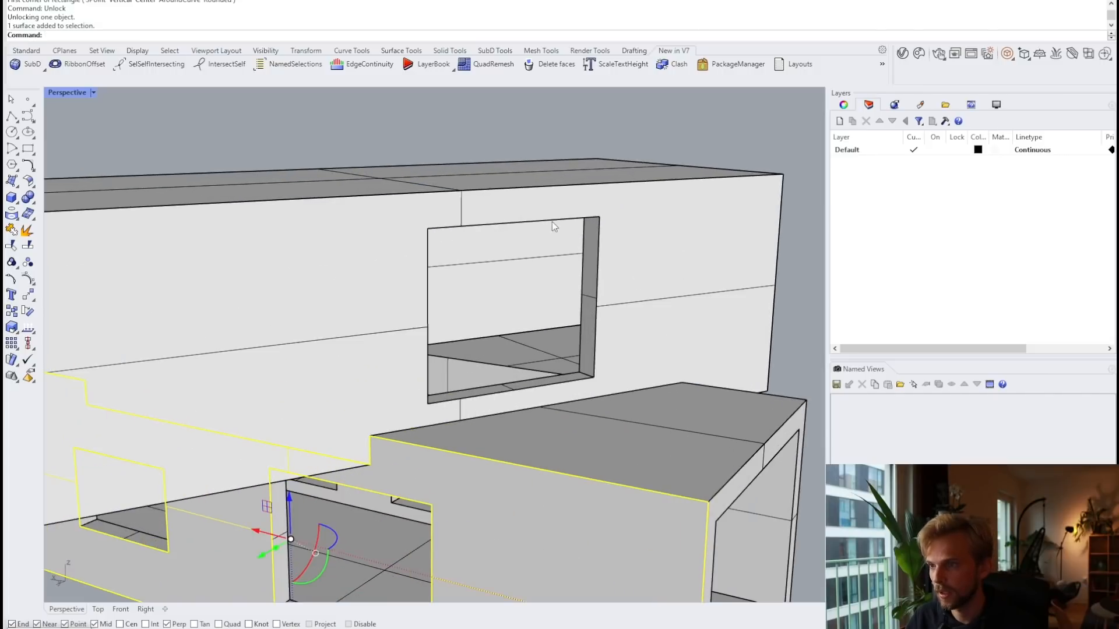
{"action": "left_click", "coordinate": [557, 220]}
{"action": "left_click", "coordinate": [403, 128]}
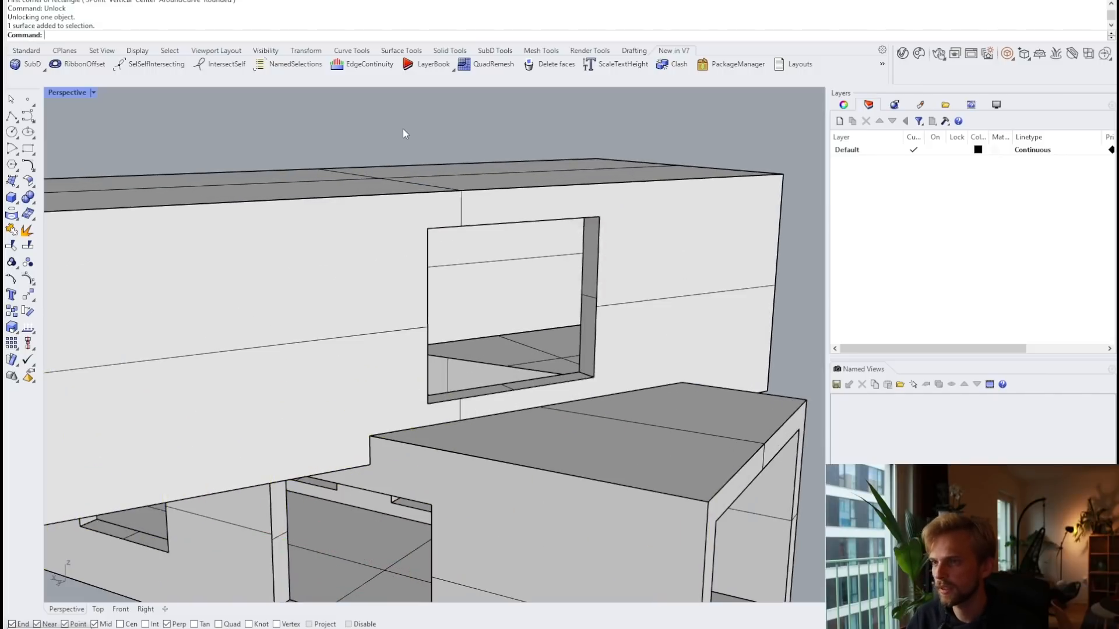
{"action": "scroll", "coordinate": [404, 128], "scroll_direction": "down", "scroll_amount": 6}
{"action": "right_click_drag", "start_coordinate": [403, 128], "coordinate": [542, 208]}
{"action": "scroll", "coordinate": [253, 309], "scroll_direction": "up", "scroll_amount": 3}
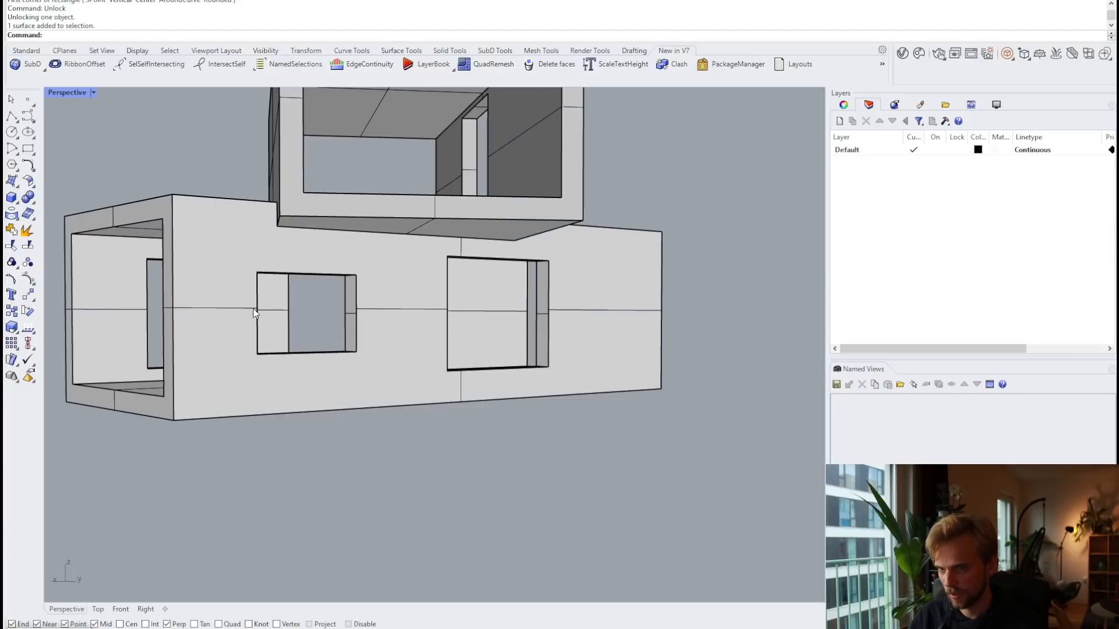
Step: Duplicate the borders of the lower box, upper box and another wall surface with DupBorder
{"action": "key", "text": "Return"}
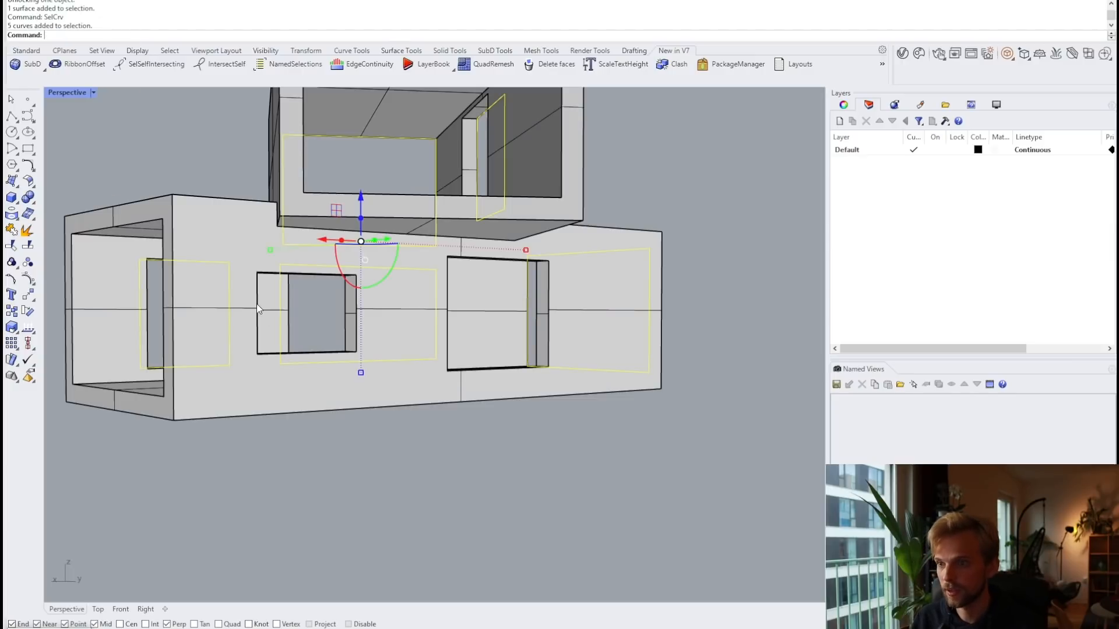
{"action": "right_click_drag", "start_coordinate": [288, 303], "coordinate": [311, 319]}
{"action": "left_click", "coordinate": [508, 384]}
{"action": "left_click", "coordinate": [303, 163], "text": "shift"}
{"action": "left_click", "coordinate": [347, 268], "text": "shift"}
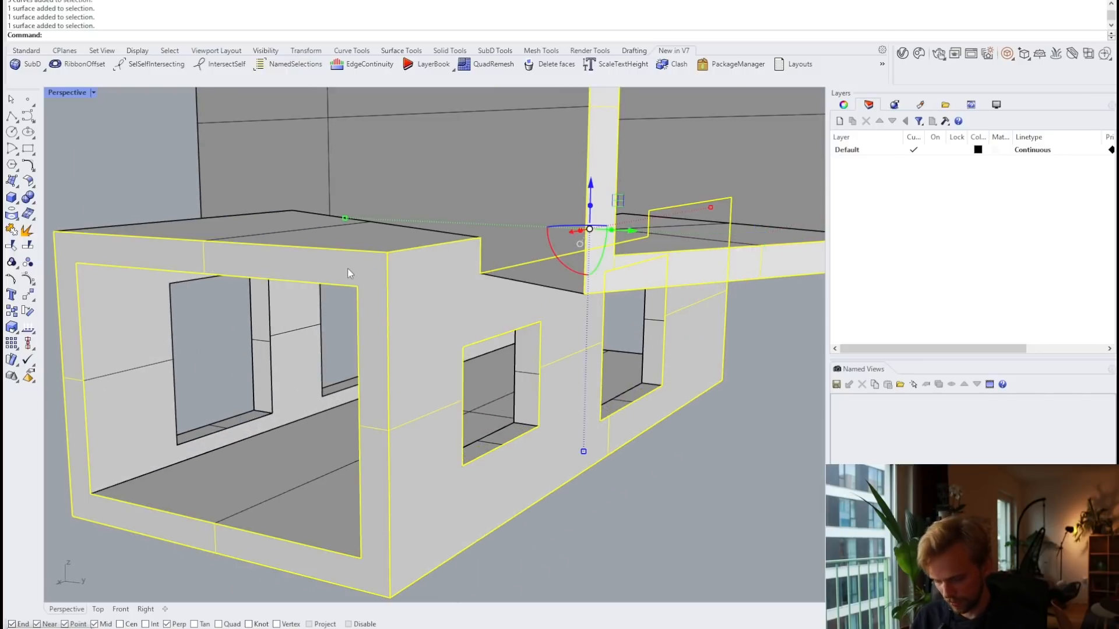
{"action": "type", "text": "DupBorder"}
{"action": "key", "text": "Return"}
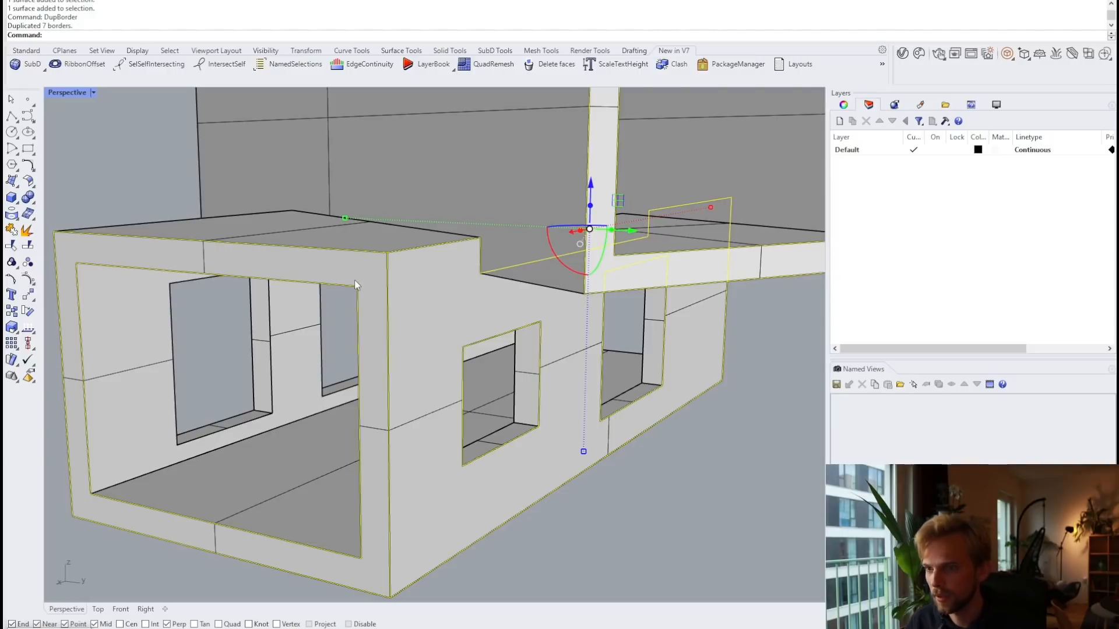
Step: Delete the outer border curves, keeping the four window opening outlines
{"action": "left_click", "coordinate": [345, 287], "text": "ctrl"}
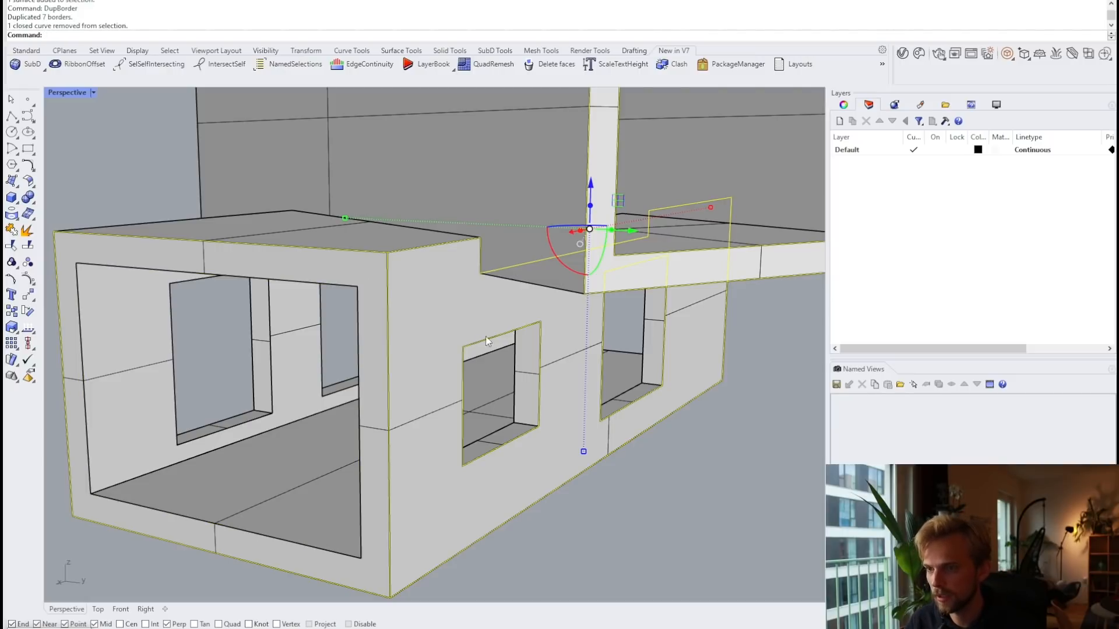
{"action": "left_click", "coordinate": [513, 336], "text": "ctrl"}
{"action": "left_click", "coordinate": [603, 412], "text": "ctrl"}
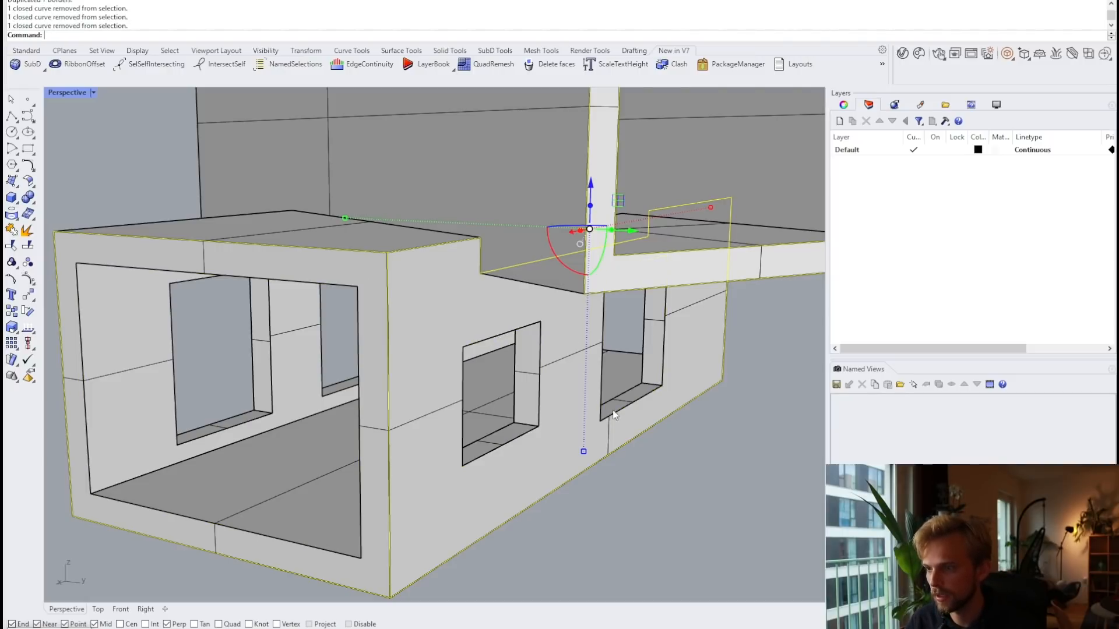
{"action": "left_click", "coordinate": [660, 251], "text": "ctrl"}
{"action": "scroll", "coordinate": [659, 252], "scroll_direction": "down", "scroll_amount": 5}
{"action": "right_click_drag", "start_coordinate": [659, 251], "coordinate": [597, 247]}
{"action": "key", "text": "Delete"}
{"action": "scroll", "coordinate": [595, 245], "scroll_direction": "down", "scroll_amount": 5}
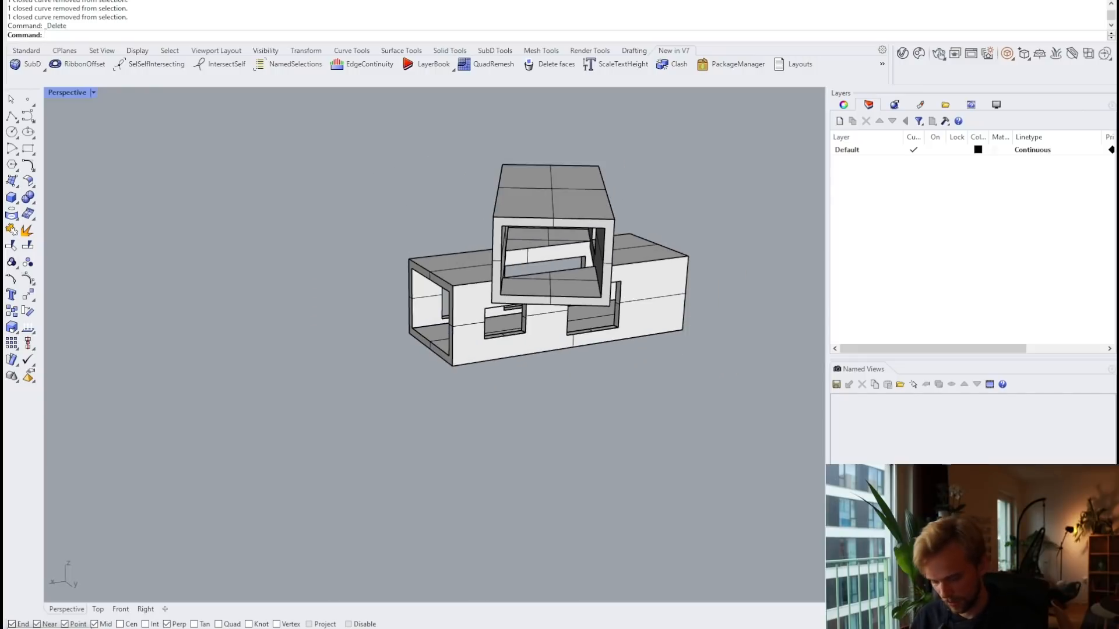
Step: Select all curves with SelCrv and orbit to view the house from the left
{"action": "type", "text": "SelCrv"}
{"action": "key", "text": "Return"}
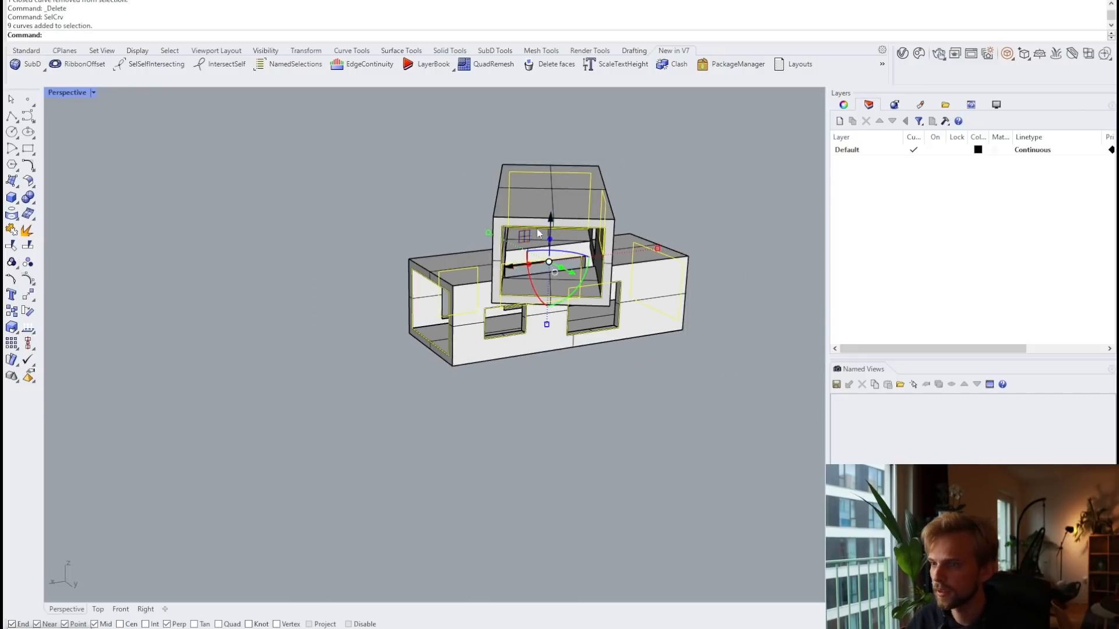
{"action": "scroll", "coordinate": [536, 229], "scroll_direction": "up", "scroll_amount": 5}
{"action": "right_click_drag", "start_coordinate": [573, 290], "coordinate": [550, 307]}
{"action": "right_click_drag", "start_coordinate": [681, 299], "coordinate": [526, 443]}
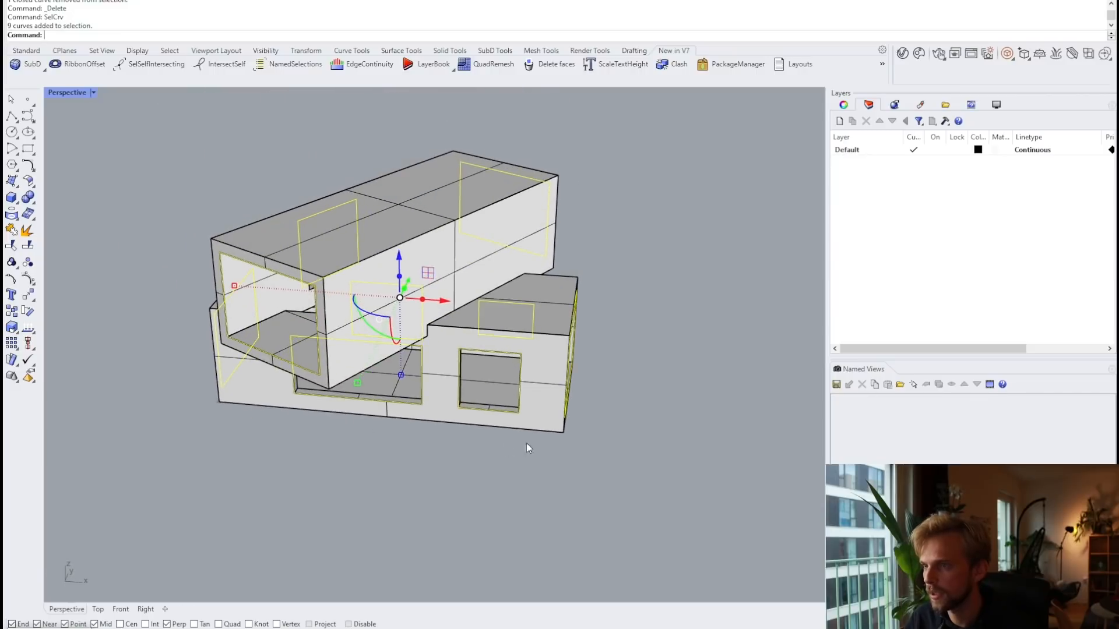
Step: Add a red layer named curves, then reselect all curves with SelCrv
{"action": "left_click", "coordinate": [839, 121]}
{"action": "type", "text": "curves"}
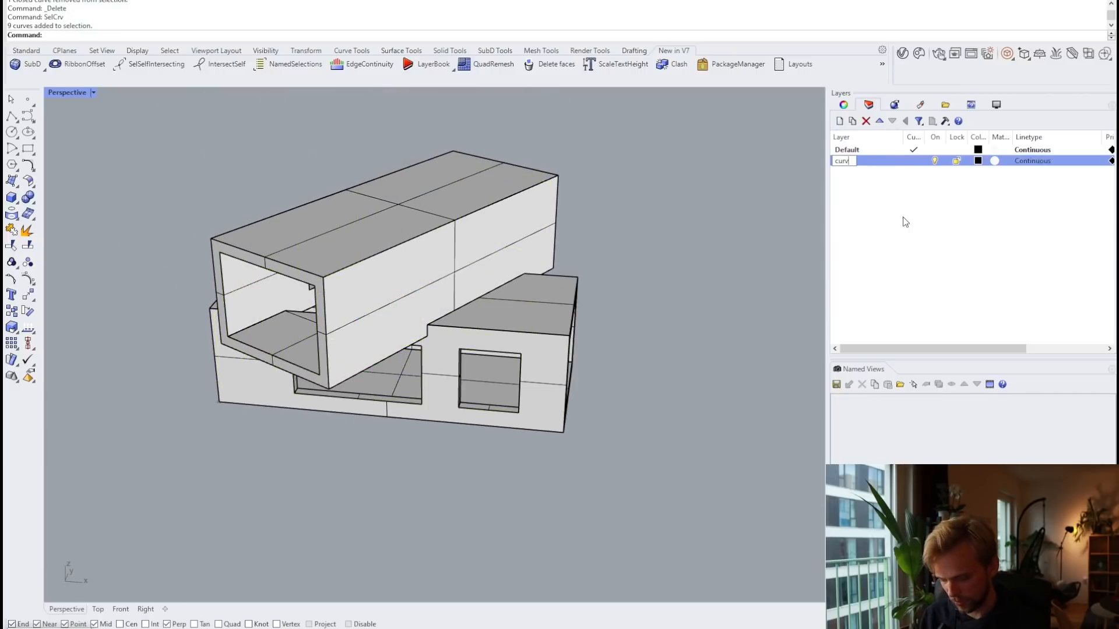
{"action": "key", "text": "Return"}
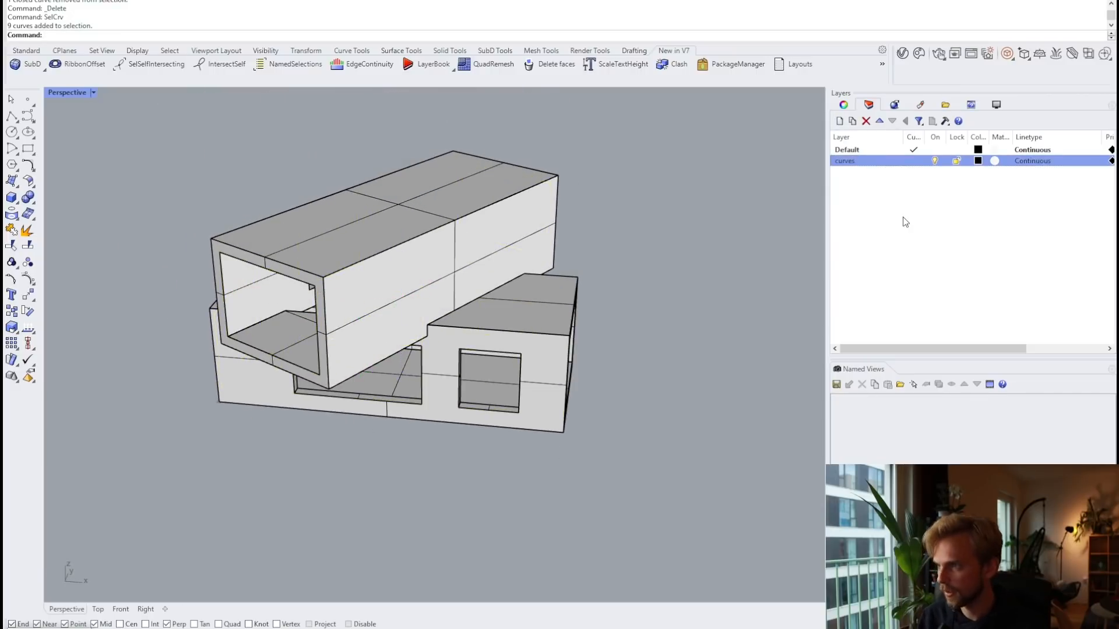
{"action": "left_click", "coordinate": [978, 161]}
{"action": "left_click_drag", "start_coordinate": [663, 296], "coordinate": [622, 215]}
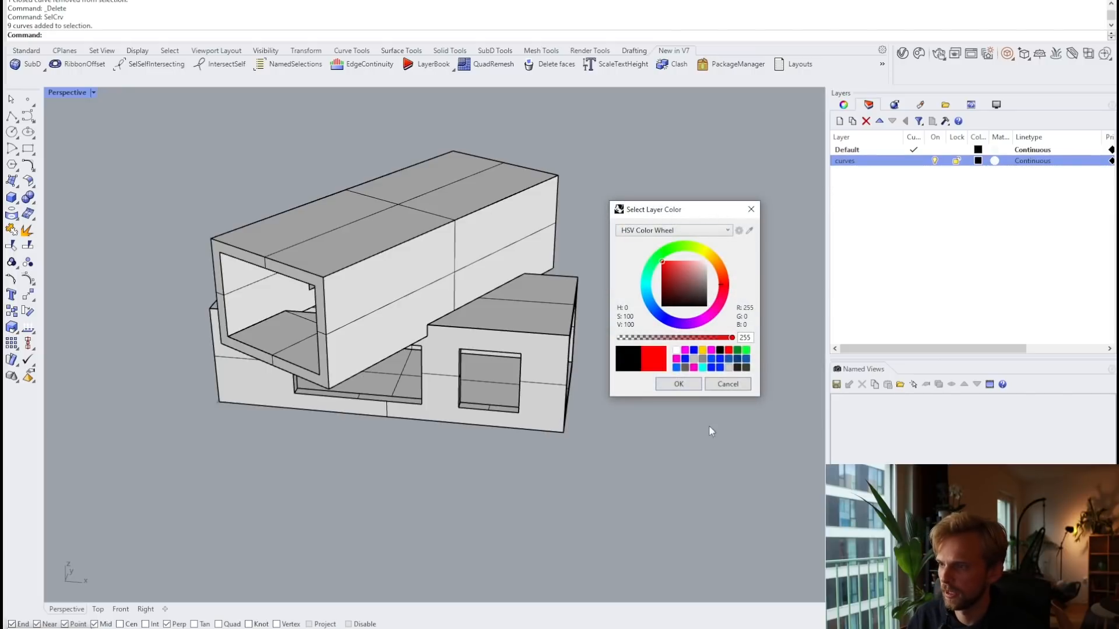
{"action": "left_click", "coordinate": [679, 385]}
{"action": "type", "text": "SelCrv"}
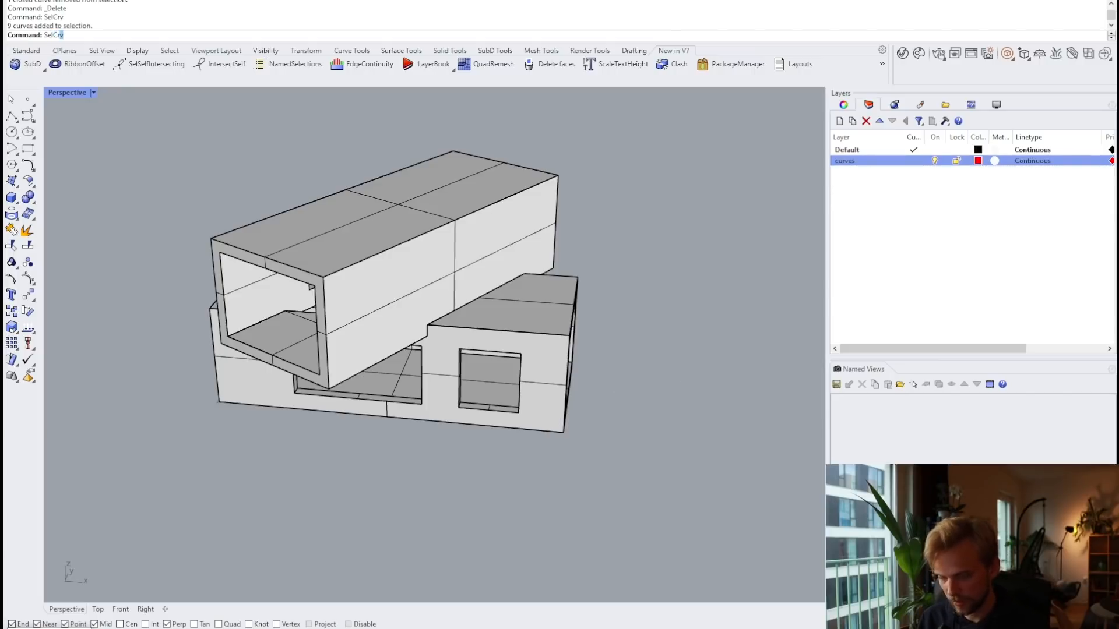
{"action": "key", "text": "Return"}
Step: Move the nine selected curves onto the curves layer with Change Object Layer
{"action": "right_click", "coordinate": [901, 161]}
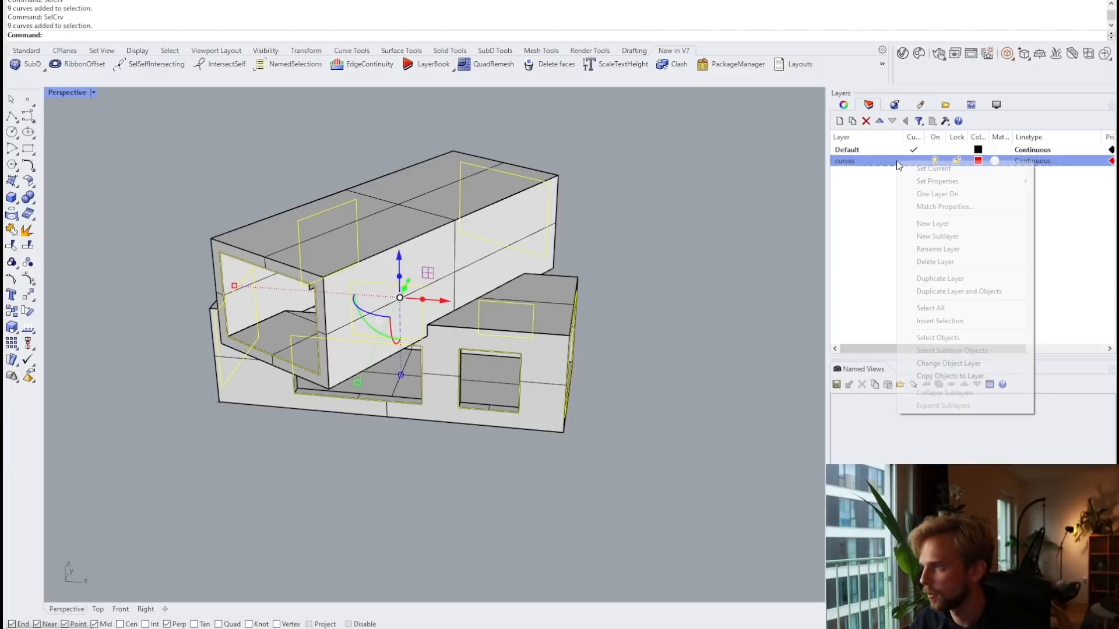
{"action": "left_click", "coordinate": [934, 367]}
{"action": "left_click", "coordinate": [591, 343]}
{"action": "right_click_drag", "start_coordinate": [582, 342], "coordinate": [669, 337]}
{"action": "scroll", "coordinate": [320, 379], "scroll_direction": "up", "scroll_amount": 8}
{"action": "left_click", "coordinate": [347, 397]}
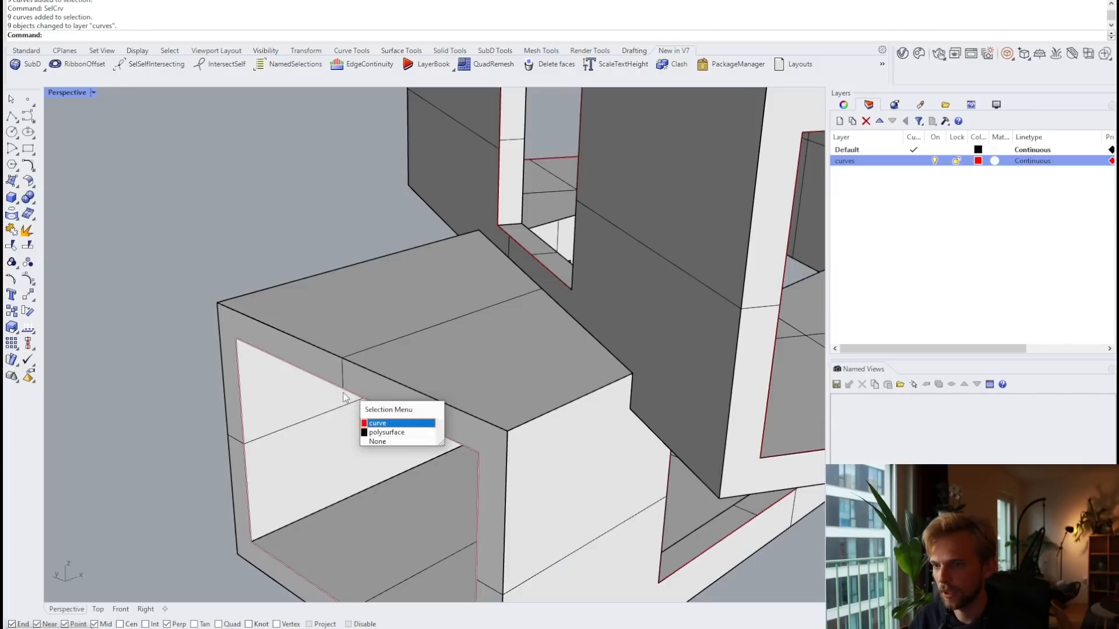
{"action": "left_click", "coordinate": [380, 425]}
{"action": "scroll", "coordinate": [399, 369], "scroll_direction": "down", "scroll_amount": 6}
Step: Lock the house polysurface, then select the front opening's window curve for moving
{"action": "left_click", "coordinate": [397, 308]}
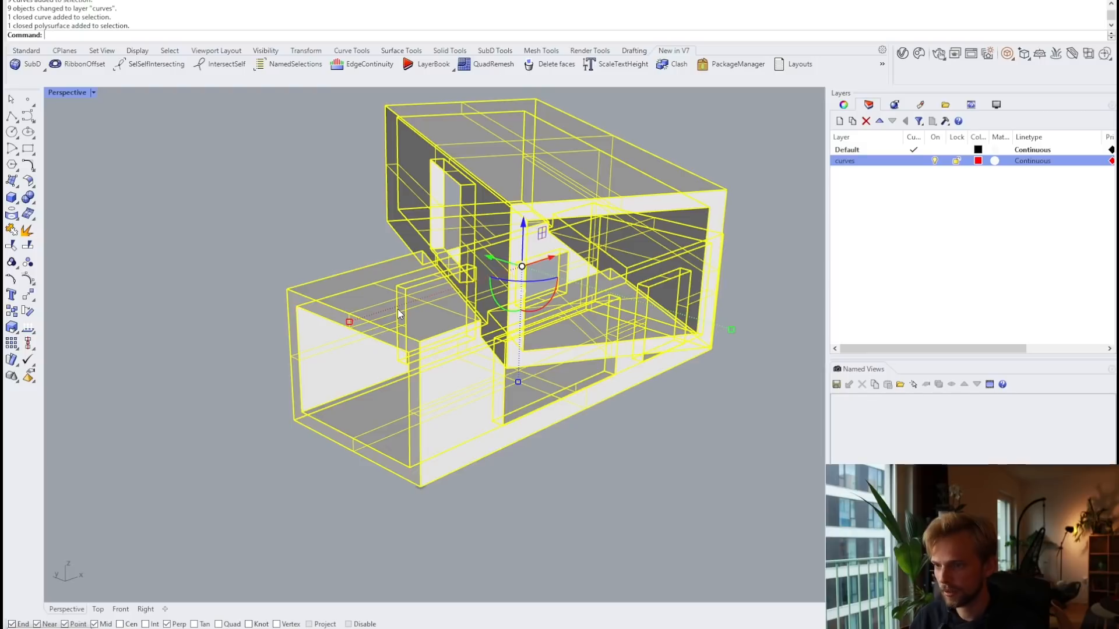
{"action": "type", "text": "Llco"}
{"action": "key", "text": "BackSpace"}
{"action": "key", "text": "BackSpace"}
{"action": "key", "text": "BackSpace"}
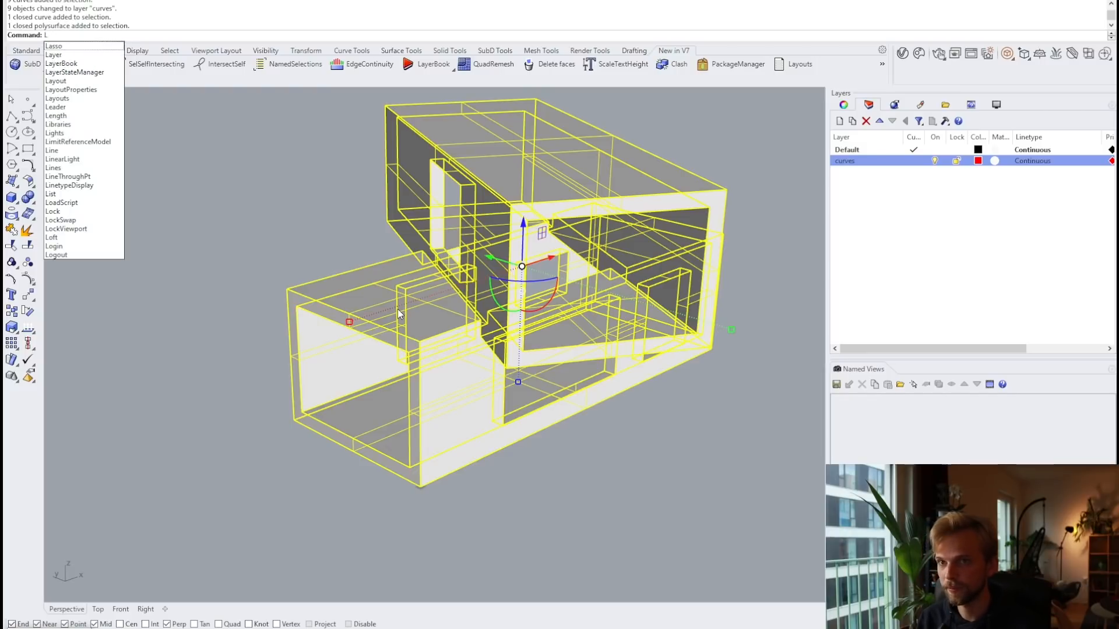
{"action": "type", "text": "ock"}
{"action": "key", "text": "Return"}
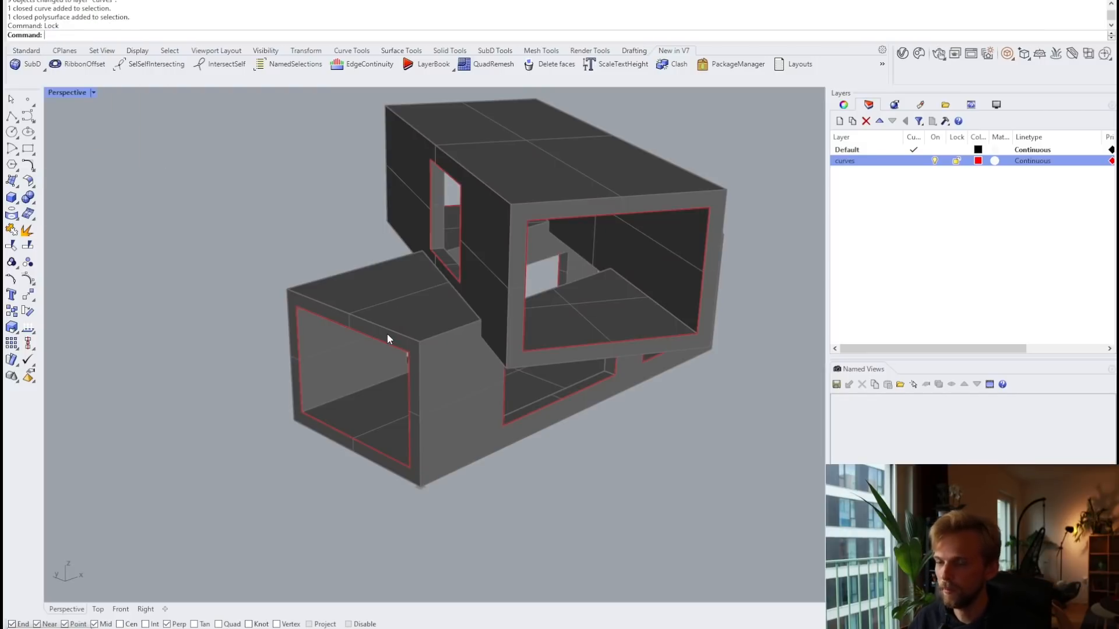
{"action": "left_click", "coordinate": [392, 349]}
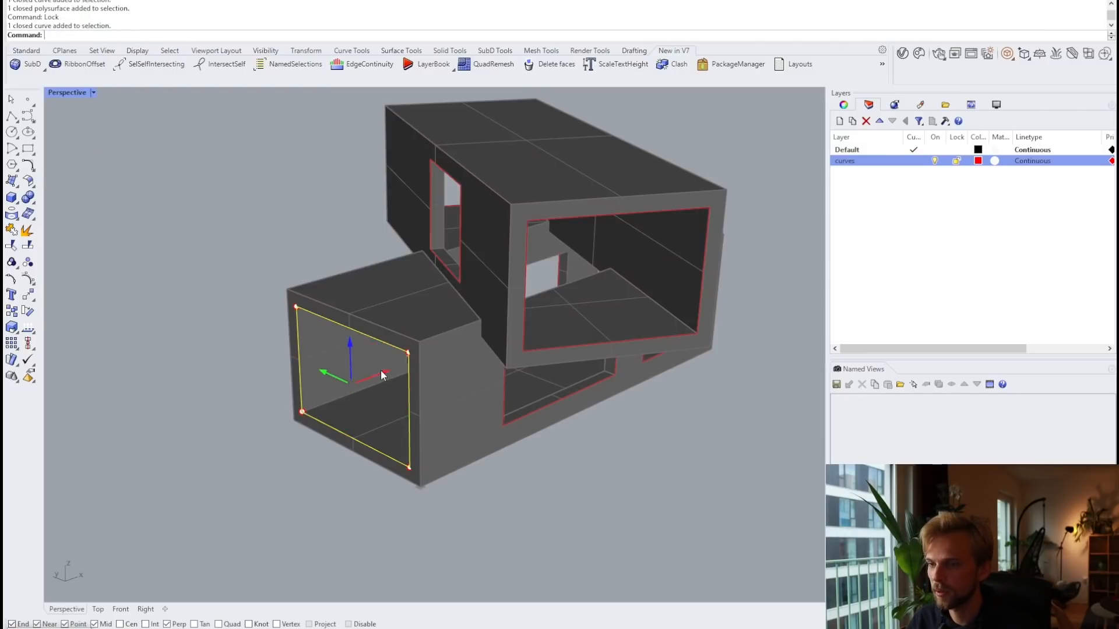
{"action": "left_click", "coordinate": [380, 373]}
Step: Move the front window curve and the small window curve 200 units inward
{"action": "type", "text": "200"}
{"action": "key", "text": "Return"}
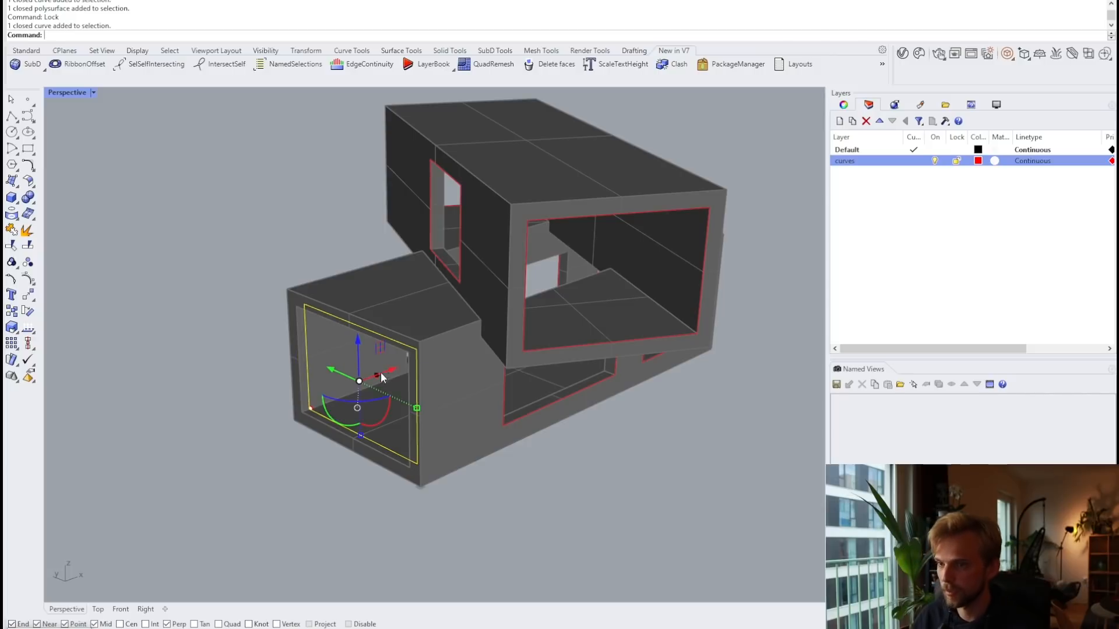
{"action": "left_click", "coordinate": [523, 414]}
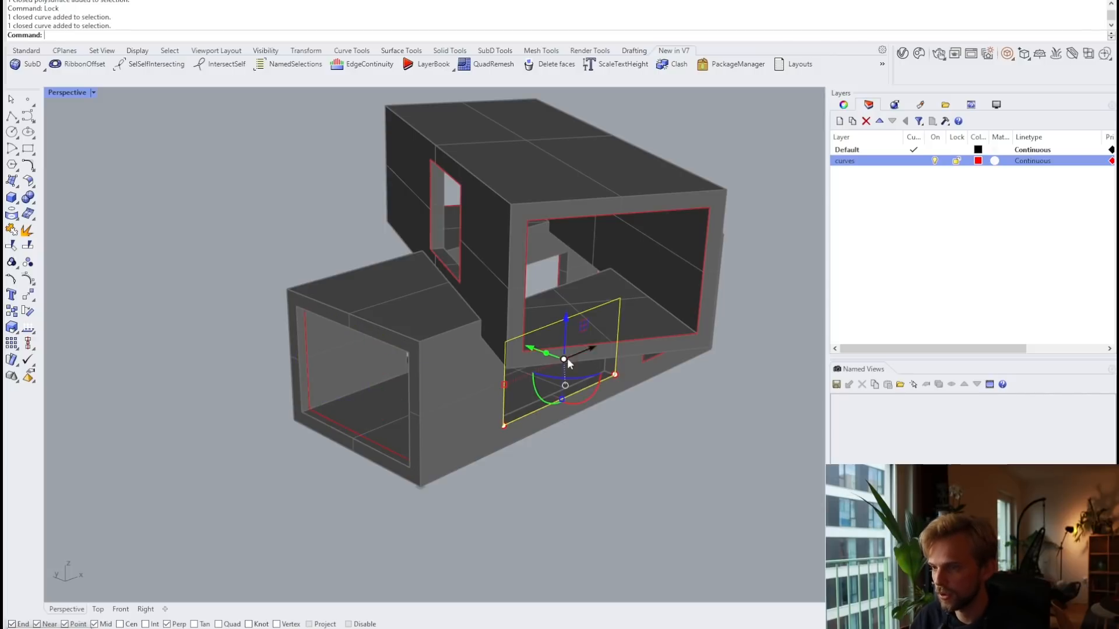
{"action": "left_click", "coordinate": [650, 357]}
{"action": "left_click", "coordinate": [634, 307]}
{"action": "type", "text": "200"}
{"action": "key", "text": "Return"}
Step: Move the far-side small window curve -200 units into its opening
{"action": "right_click_drag", "start_coordinate": [634, 305], "coordinate": [501, 291]}
{"action": "left_click", "coordinate": [748, 253]}
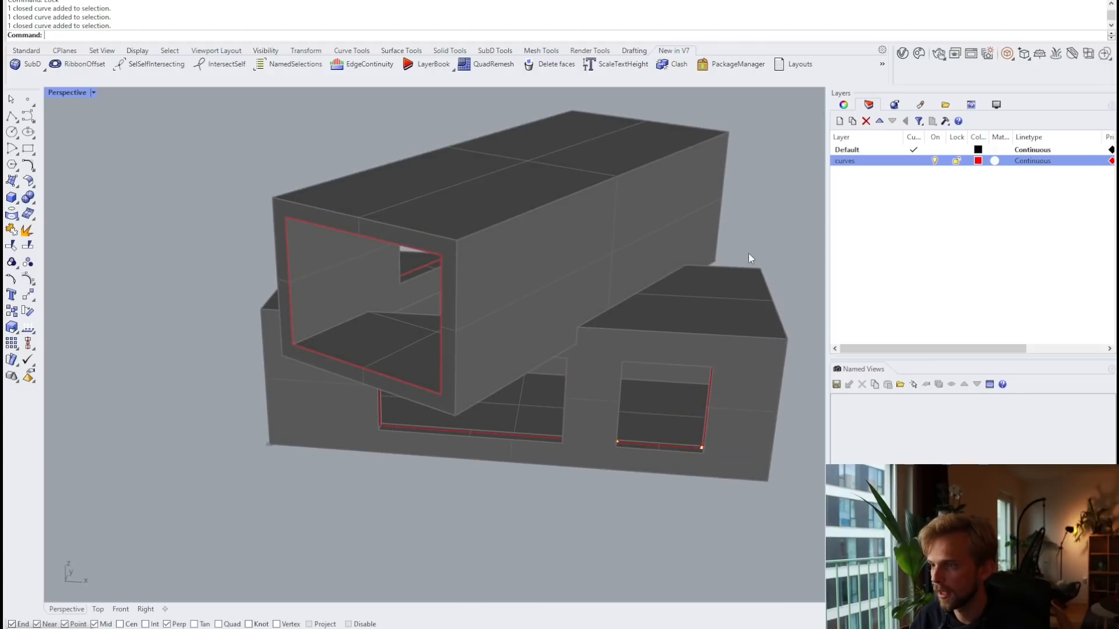
{"action": "right_click_drag", "start_coordinate": [749, 253], "coordinate": [594, 457]}
{"action": "left_click", "coordinate": [582, 453]}
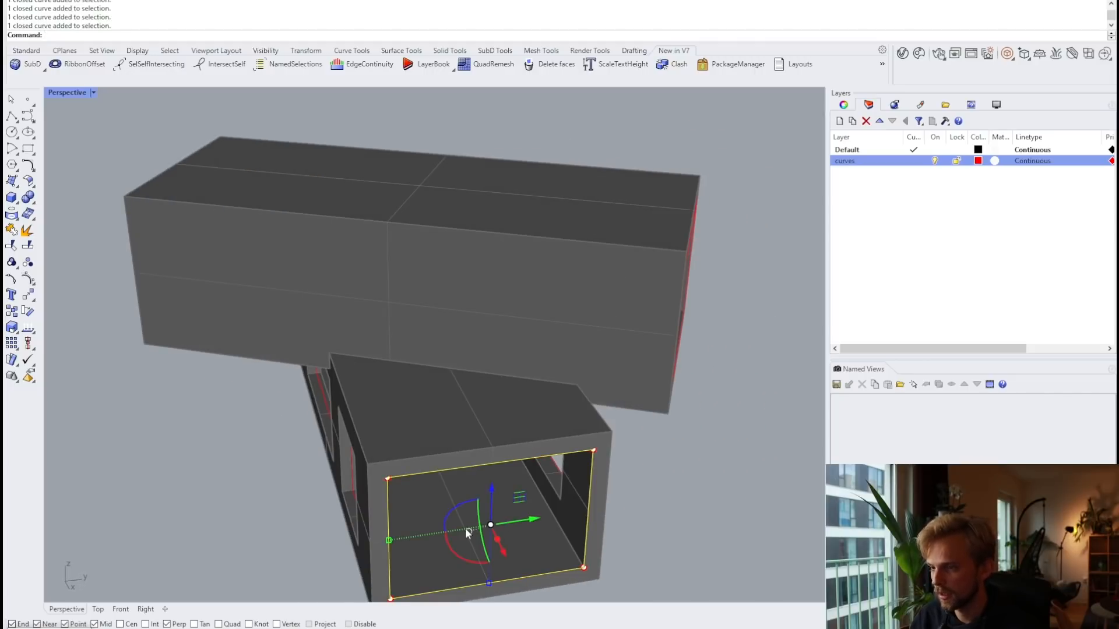
{"action": "left_click", "coordinate": [504, 555]}
{"action": "type", "text": "-200"}
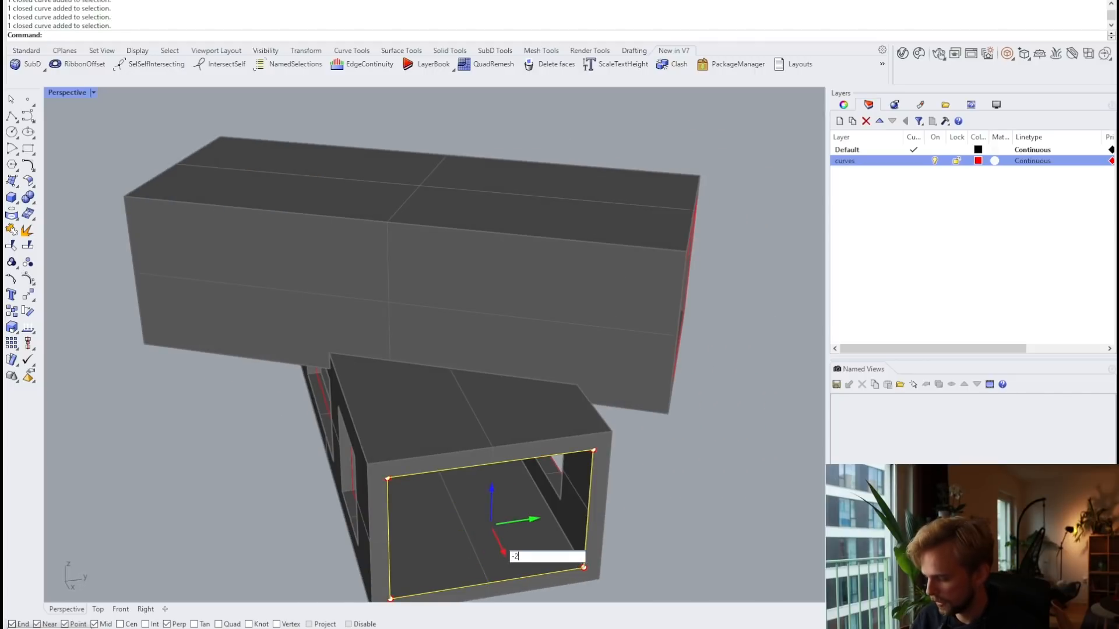
{"action": "key", "text": "Return"}
Step: Move the left and right window curves together inward into their openings
{"action": "left_click", "coordinate": [743, 483]}
{"action": "right_click_drag", "start_coordinate": [743, 483], "coordinate": [613, 428]}
{"action": "scroll", "coordinate": [613, 428], "scroll_direction": "up", "scroll_amount": 5}
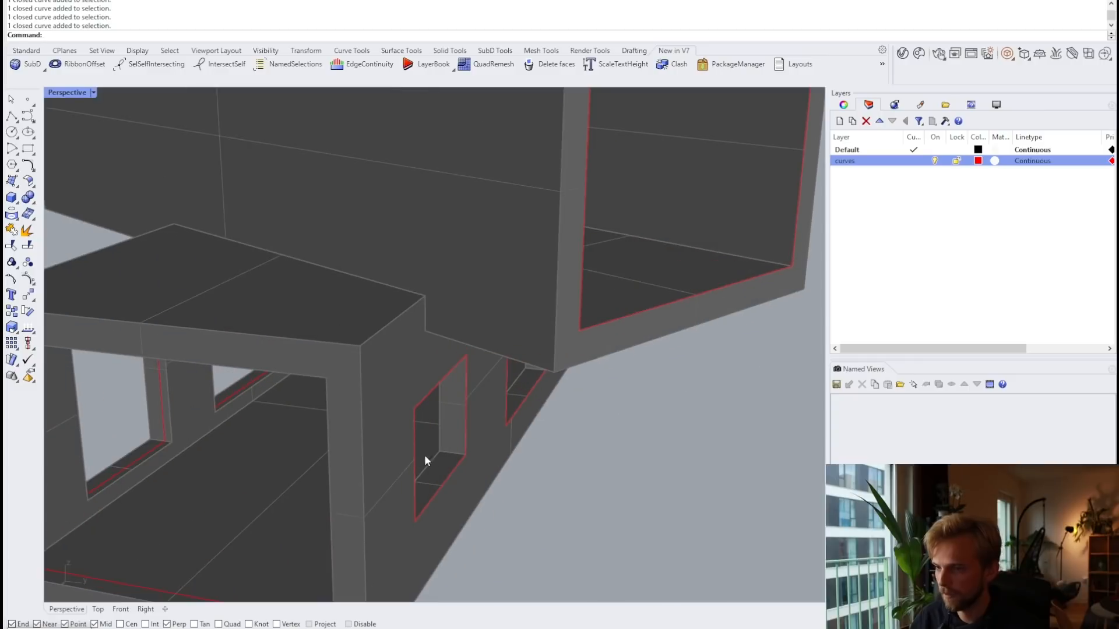
{"action": "left_click", "coordinate": [420, 456]}
{"action": "left_click", "coordinate": [519, 408], "text": "shift"}
{"action": "left_click", "coordinate": [545, 377]}
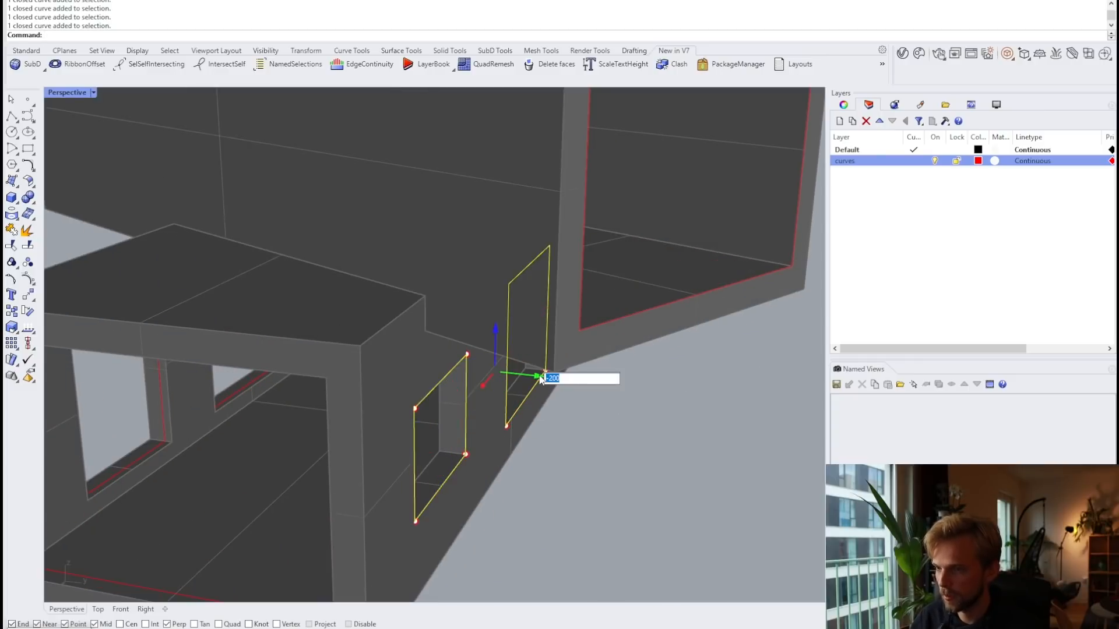
{"action": "key", "text": "Return"}
Step: Orbit around the model and select the upper box's end window curve
{"action": "left_click", "coordinate": [646, 398]}
{"action": "scroll", "coordinate": [646, 398], "scroll_direction": "down", "scroll_amount": 5}
{"action": "right_click_drag", "start_coordinate": [646, 398], "coordinate": [227, 288]}
{"action": "scroll", "coordinate": [378, 286], "scroll_direction": "up", "scroll_amount": 4}
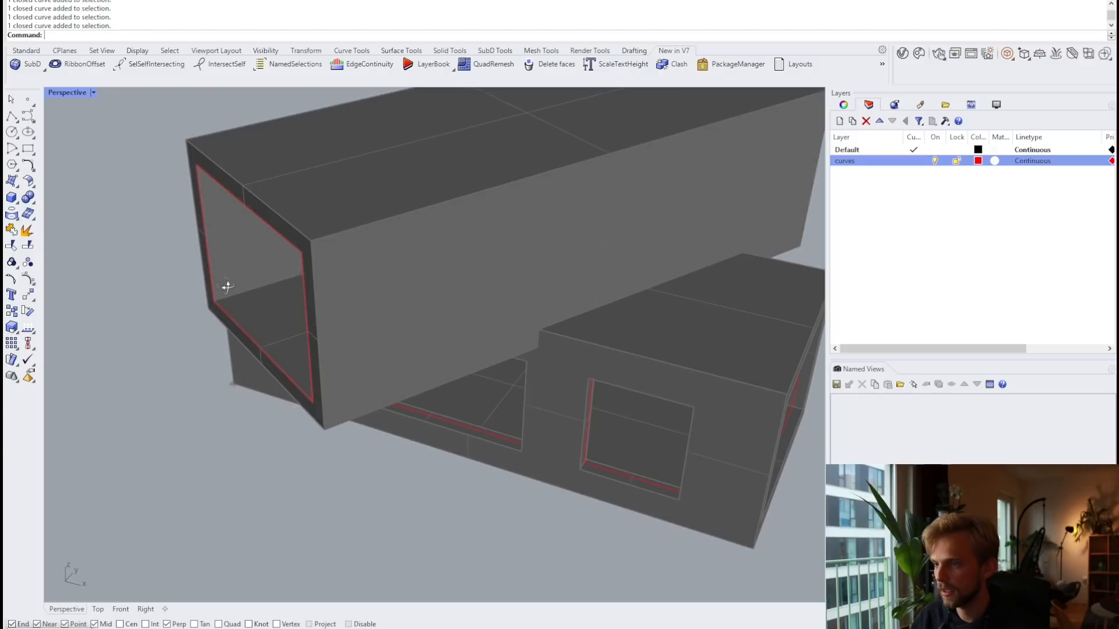
{"action": "left_click", "coordinate": [275, 364]}
Step: Align the gumball to the curve and push the end window curve -200 into its opening
{"action": "right_click", "coordinate": [524, 628]}
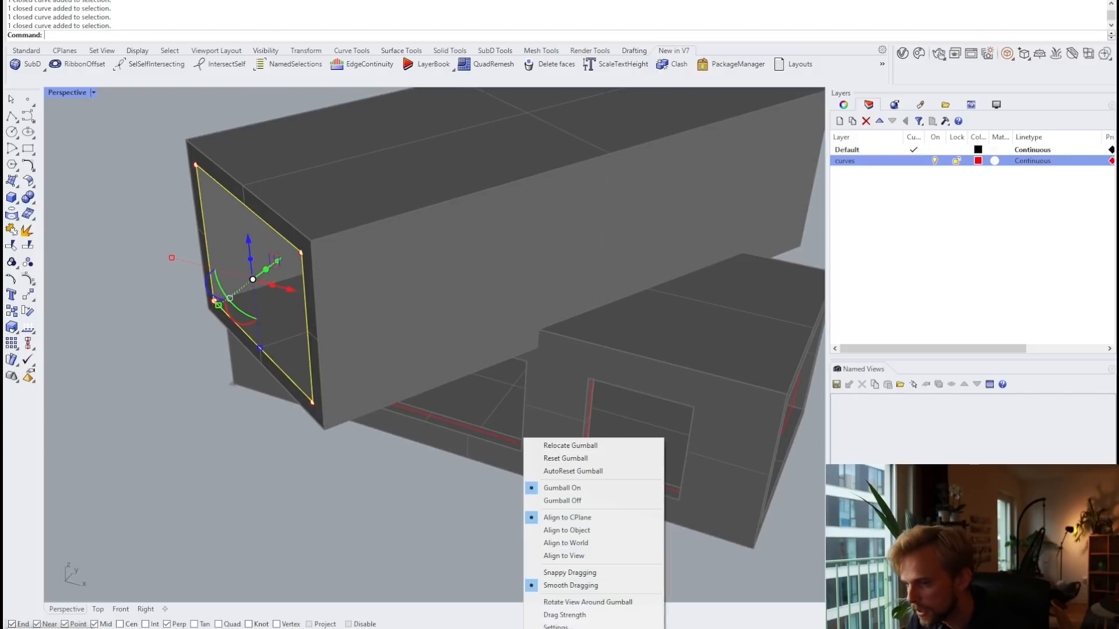
{"action": "left_click", "coordinate": [589, 531]}
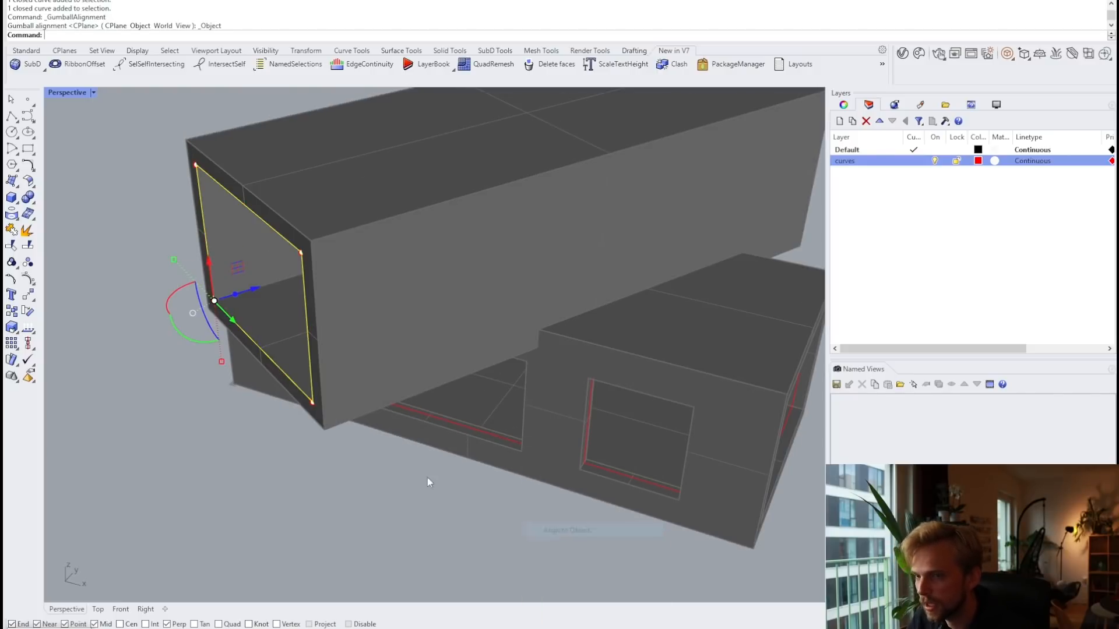
{"action": "left_click", "coordinate": [254, 290]}
{"action": "key", "text": "Return"}
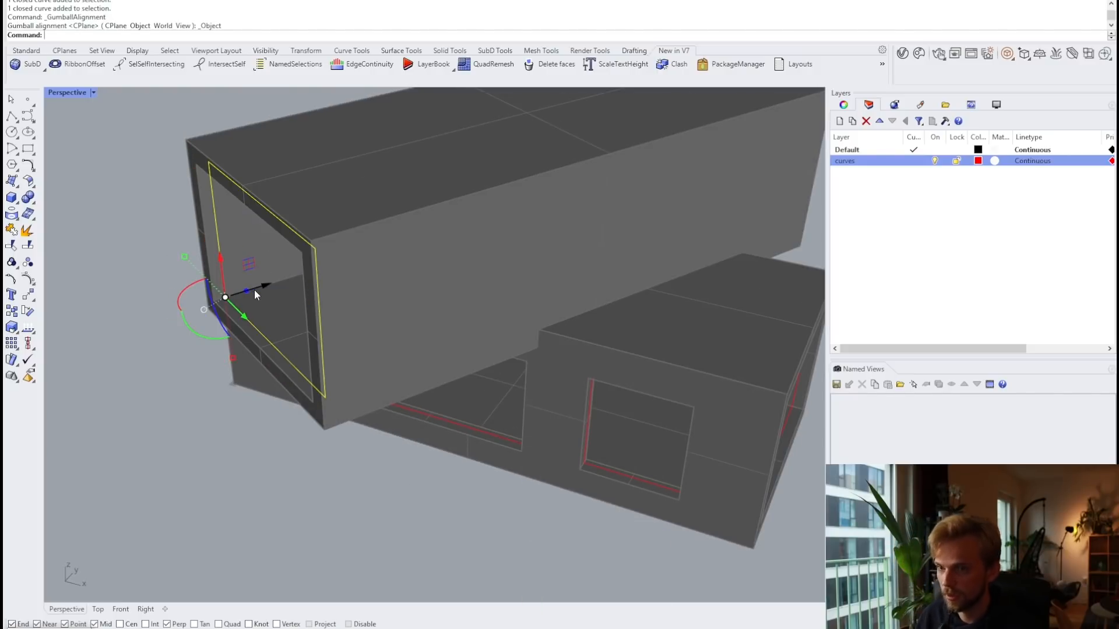
{"action": "key", "text": "Escape"}
Step: Push the closed curve on the box end inward along its depth
{"action": "right_click_drag", "start_coordinate": [231, 421], "coordinate": [449, 333]}
{"action": "left_click", "coordinate": [795, 383]}
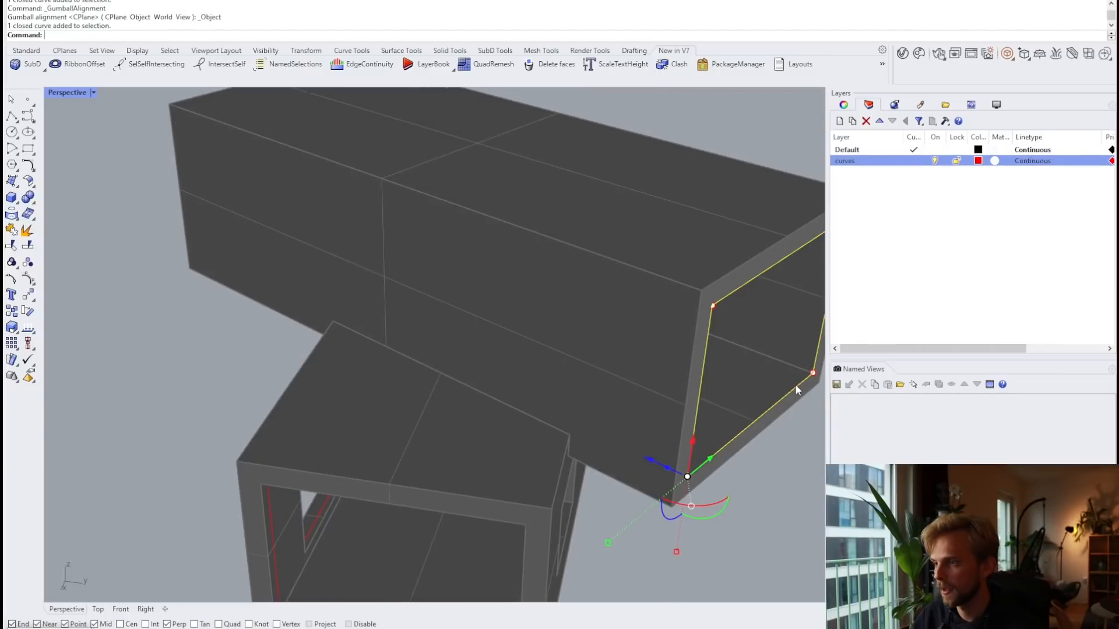
{"action": "right_click_drag", "start_coordinate": [795, 383], "coordinate": [565, 339], "text": "shift"}
{"action": "left_click", "coordinate": [421, 404]}
{"action": "key", "text": "Return"}
{"action": "left_click", "coordinate": [628, 393]}
{"action": "scroll", "coordinate": [630, 393], "scroll_direction": "down", "scroll_amount": 8}
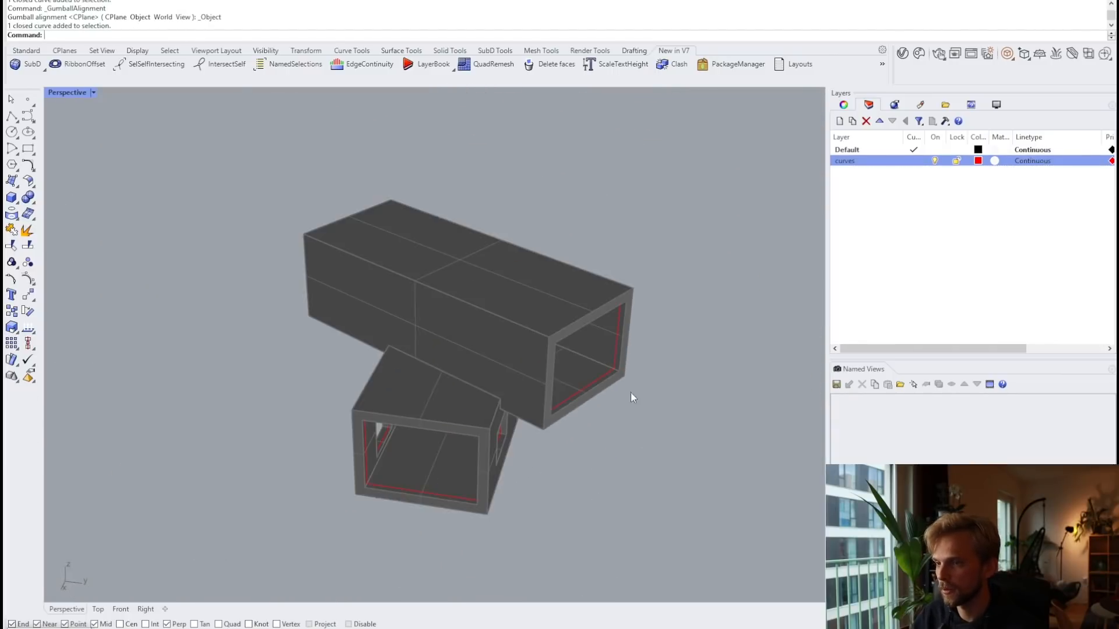
{"action": "right_click_drag", "start_coordinate": [631, 392], "coordinate": [408, 346]}
{"action": "scroll", "coordinate": [470, 336], "scroll_direction": "up", "scroll_amount": 6}
Step: Push the upper box's window curve into the wall and view the whole model
{"action": "left_click", "coordinate": [466, 336]}
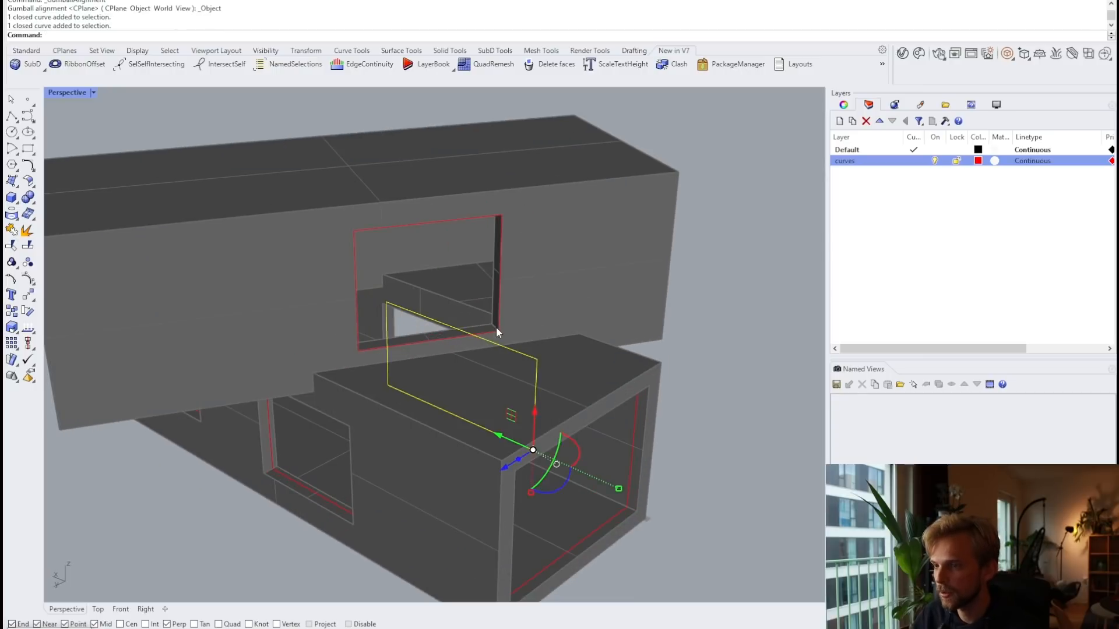
{"action": "key", "text": "Escape"}
{"action": "left_click", "coordinate": [501, 299]}
{"action": "right_click_drag", "start_coordinate": [501, 296], "coordinate": [559, 324]}
{"action": "scroll", "coordinate": [426, 373], "scroll_direction": "up", "scroll_amount": 2}
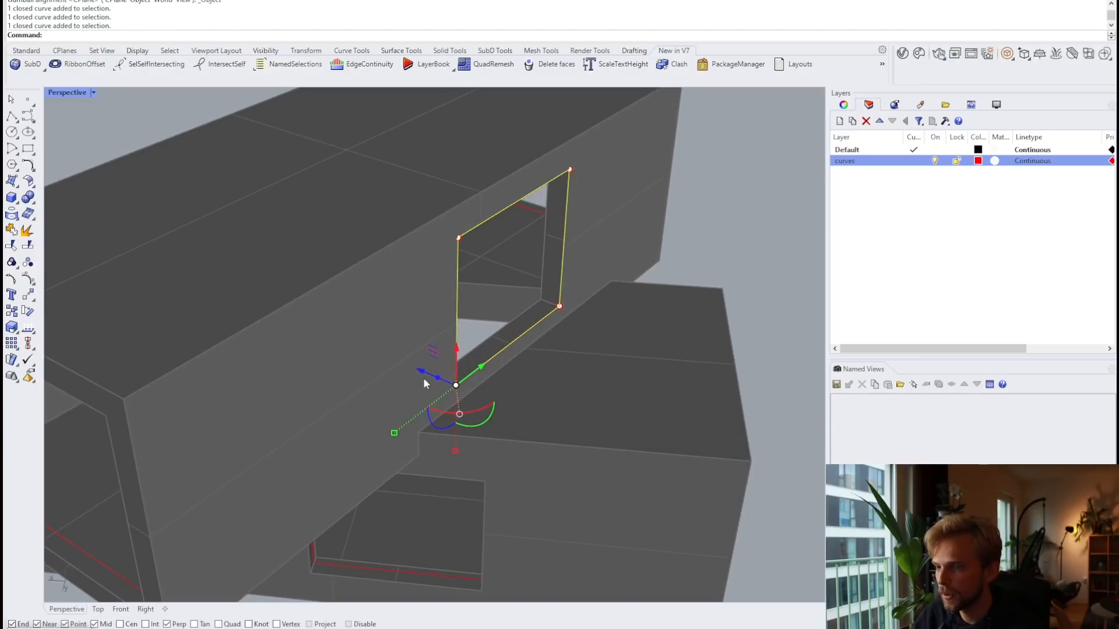
{"action": "left_click", "coordinate": [424, 377]}
{"action": "key", "text": "Return"}
{"action": "key", "text": "Escape"}
{"action": "scroll", "coordinate": [558, 402], "scroll_direction": "down", "scroll_amount": 5}
{"action": "right_click_drag", "start_coordinate": [583, 392], "coordinate": [354, 429]}
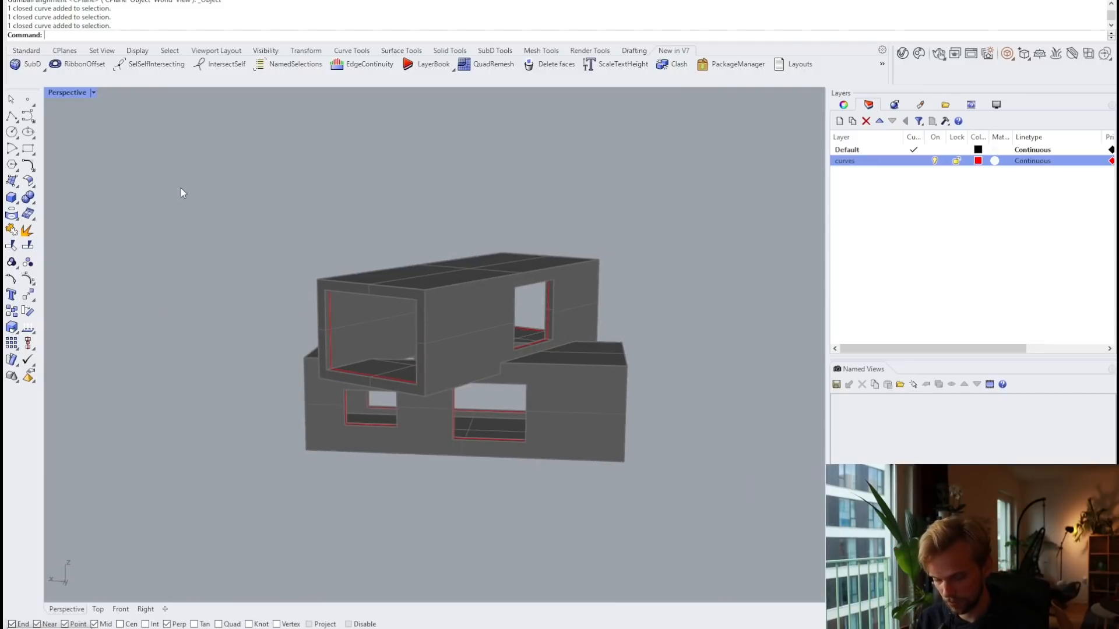
Step: Run GrasshopperPlayer and open the windowz script
{"action": "type", "text": "Player"}
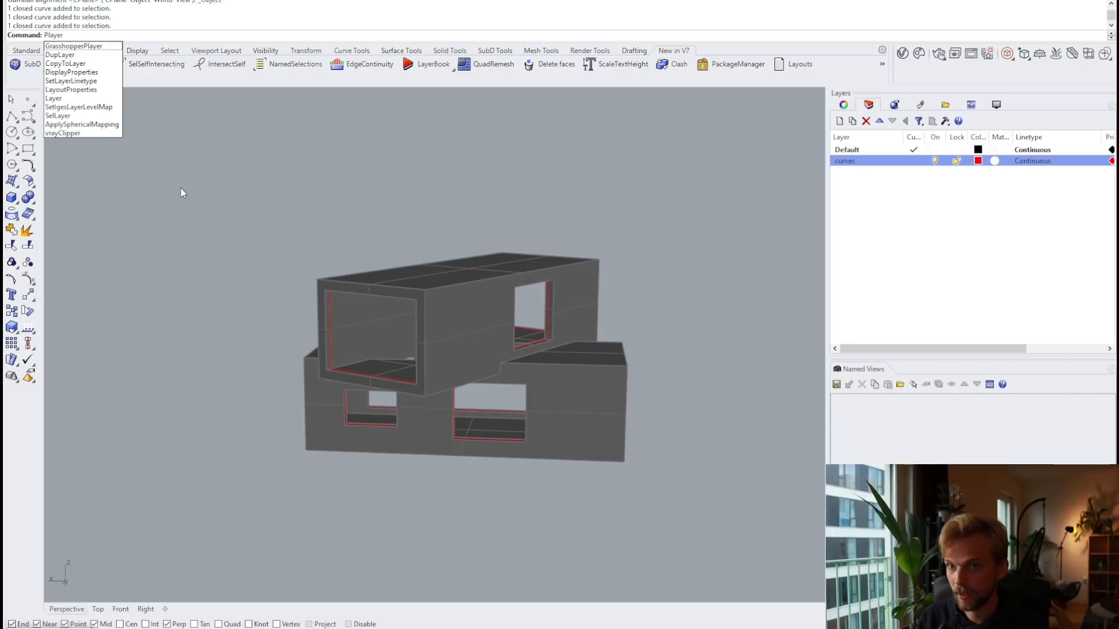
{"action": "key", "text": "Return"}
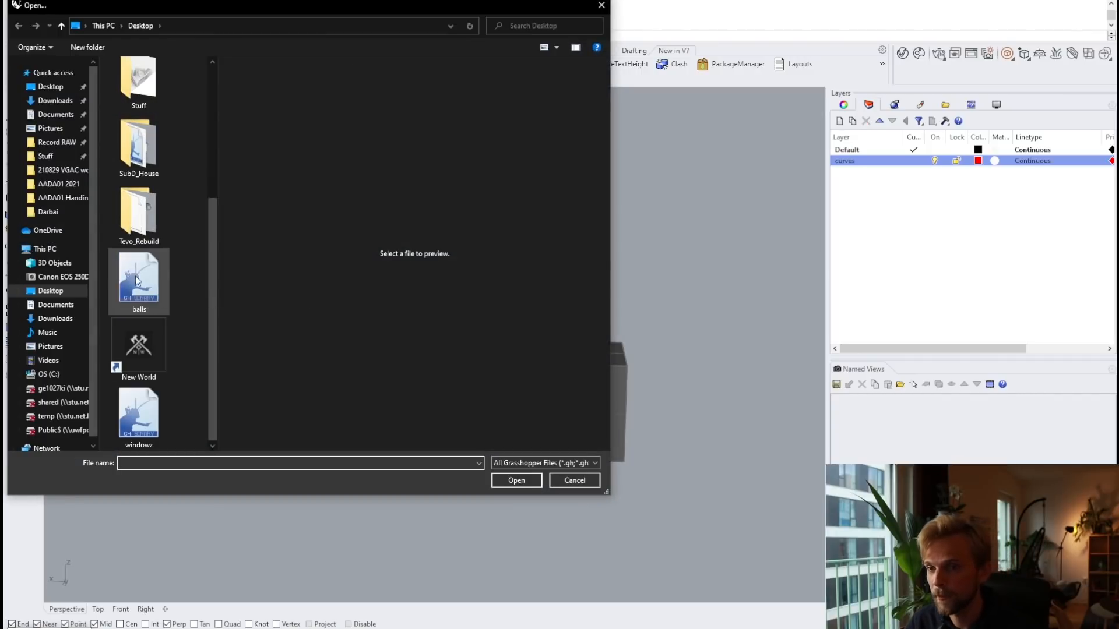
{"action": "left_click", "coordinate": [138, 415]}
{"action": "left_click", "coordinate": [512, 482]}
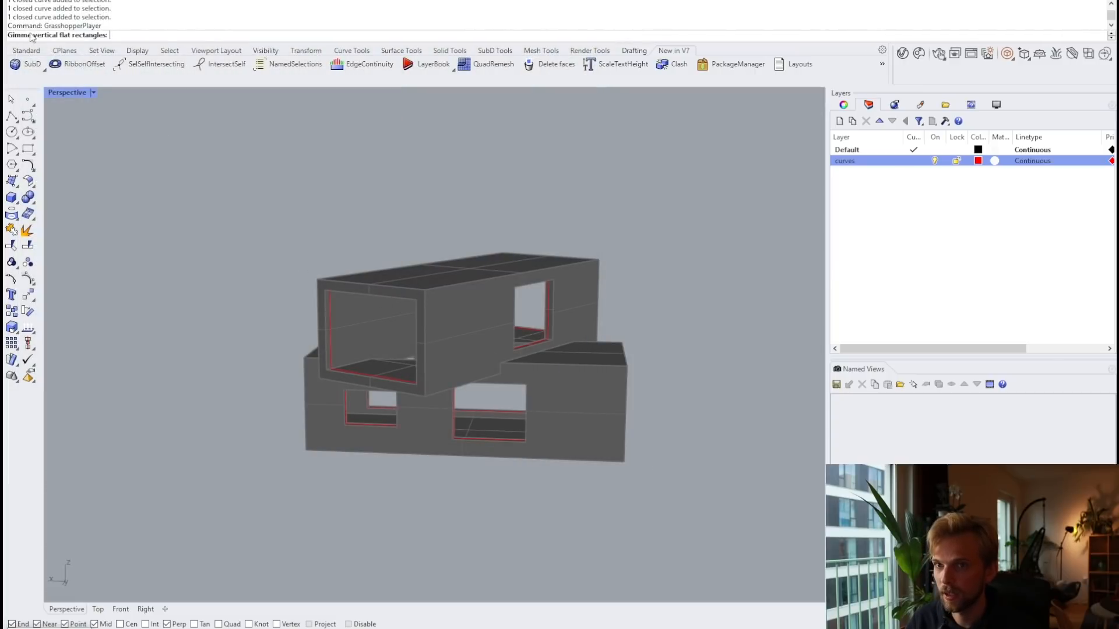
Step: Window-select all the window rectangles and enter a 1000 window width
{"action": "left_click_drag", "start_coordinate": [212, 124], "coordinate": [767, 490]}
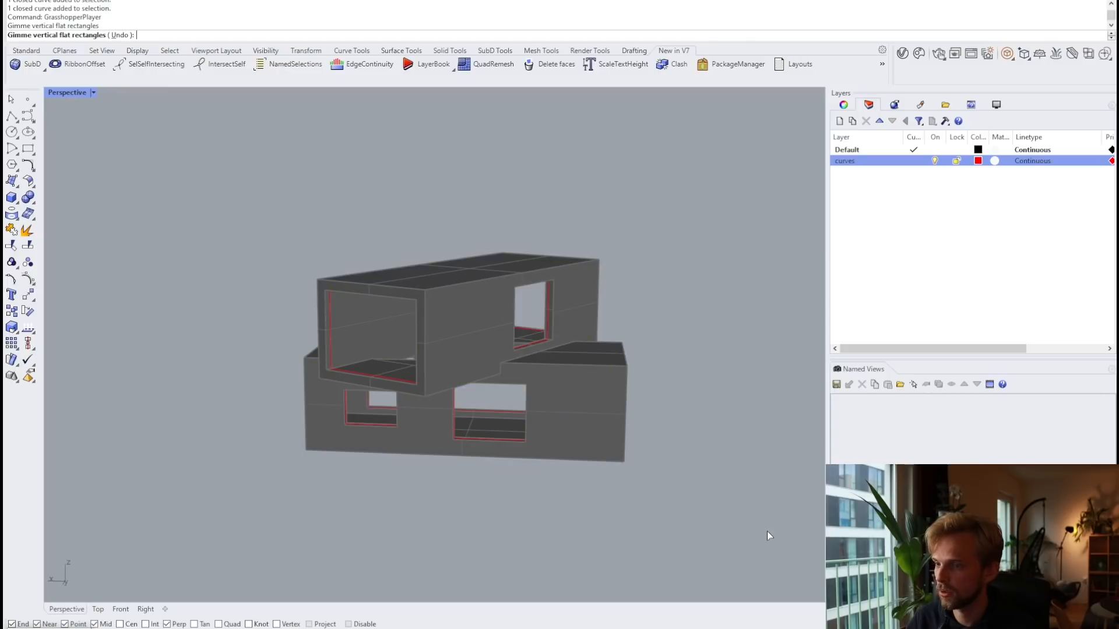
{"action": "key", "text": "Return"}
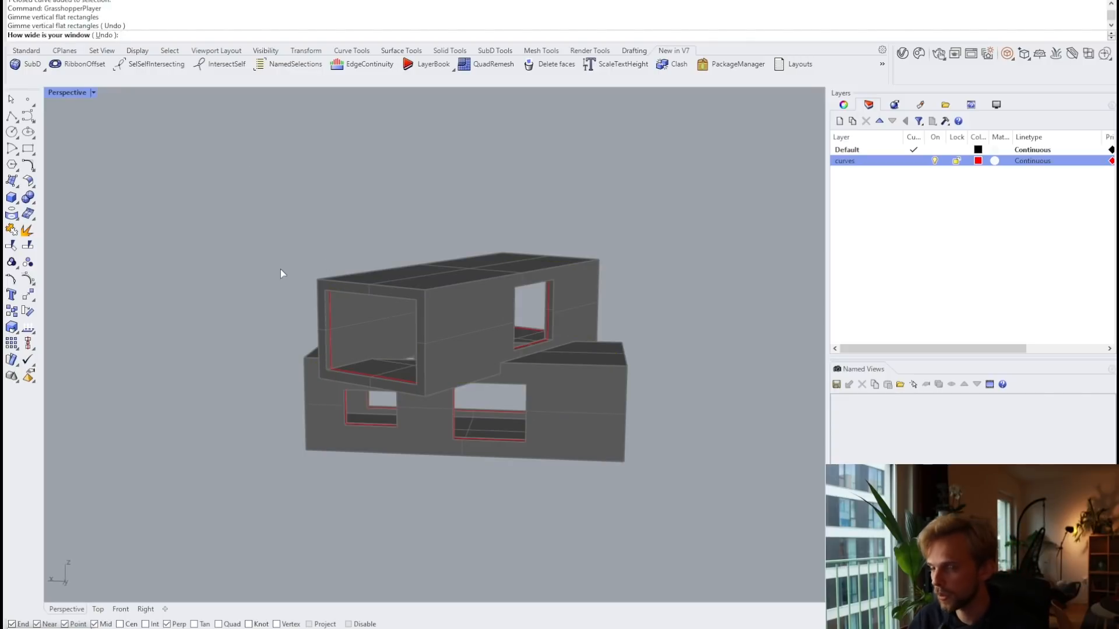
{"action": "type", "text": "1000"}
{"action": "key", "text": "Return"}
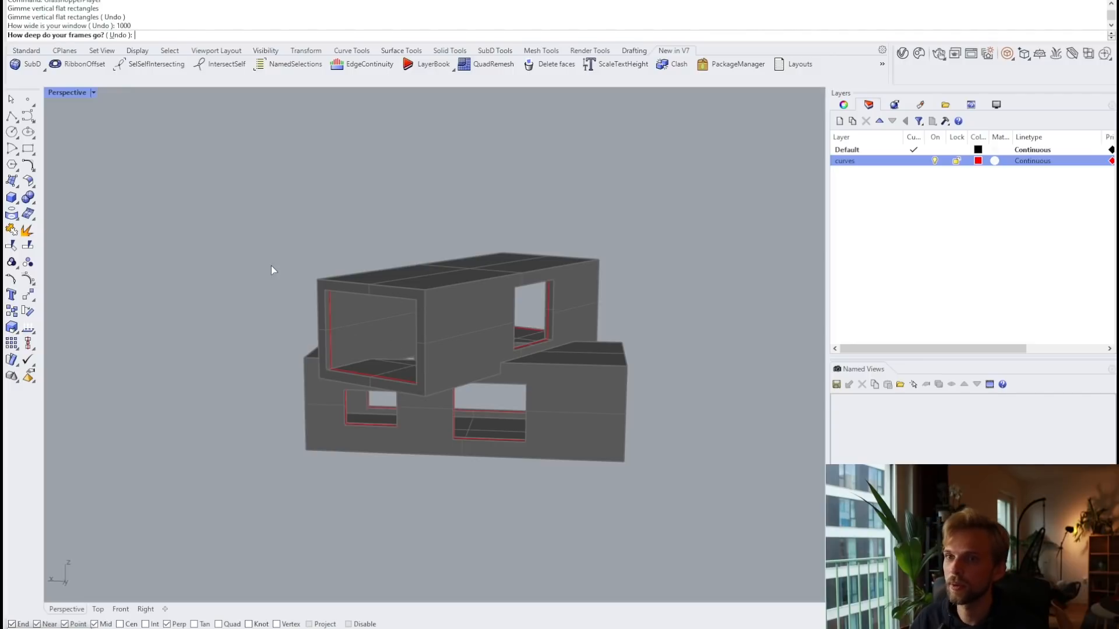
Step: Supply frame depth 100, glass 20 and thickness 30 to generate the mullioned glass windows
{"action": "type", "text": "100"}
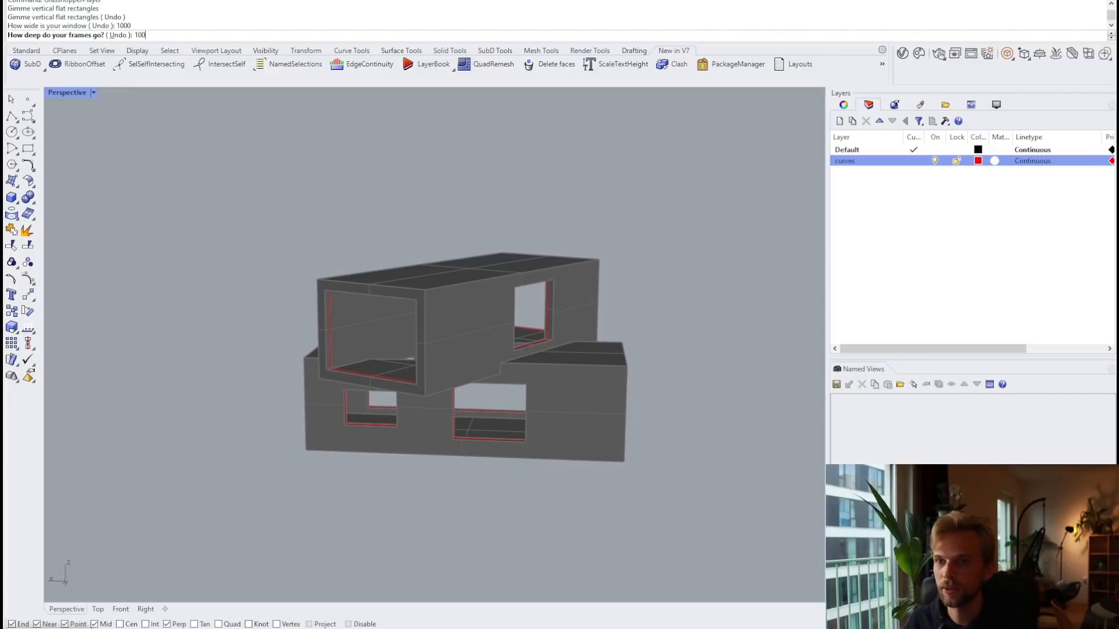
{"action": "key", "text": "Return"}
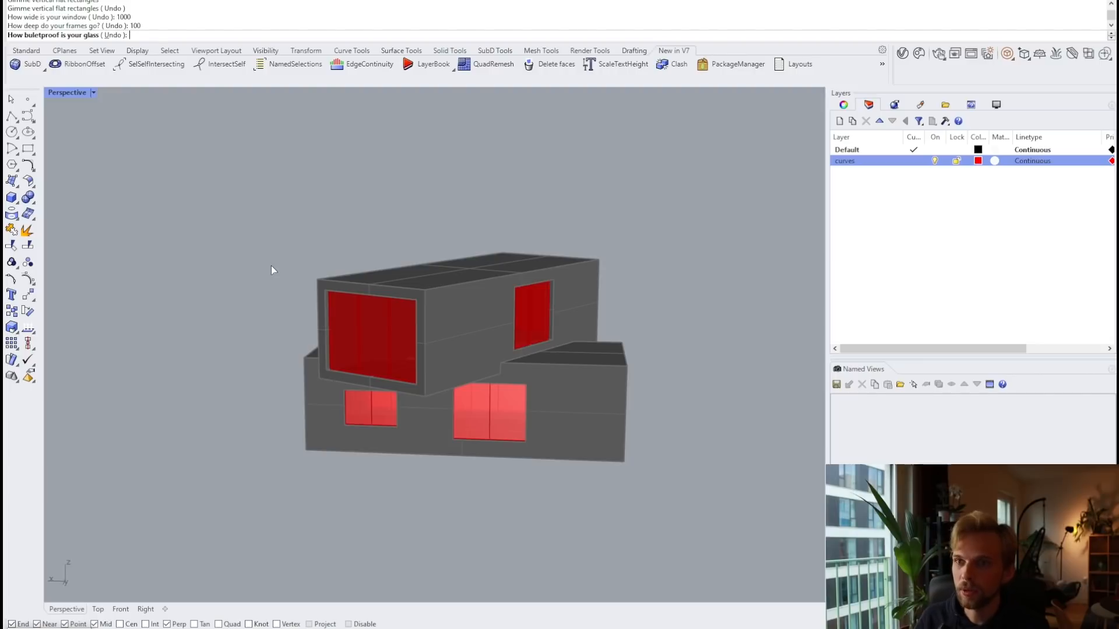
{"action": "type", "text": "20"}
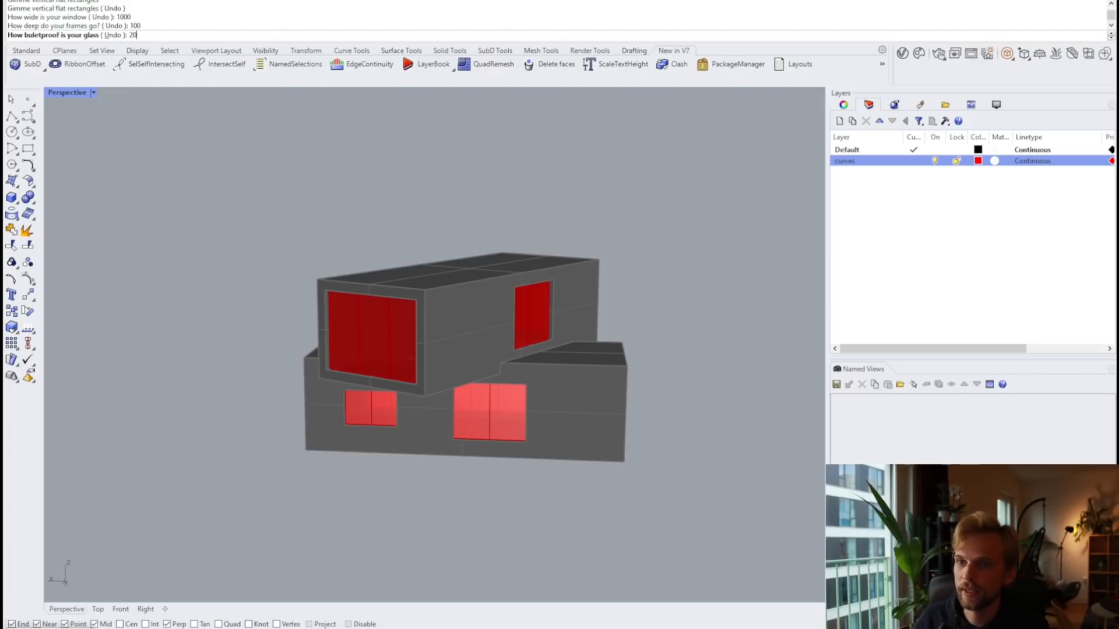
{"action": "key", "text": "Return"}
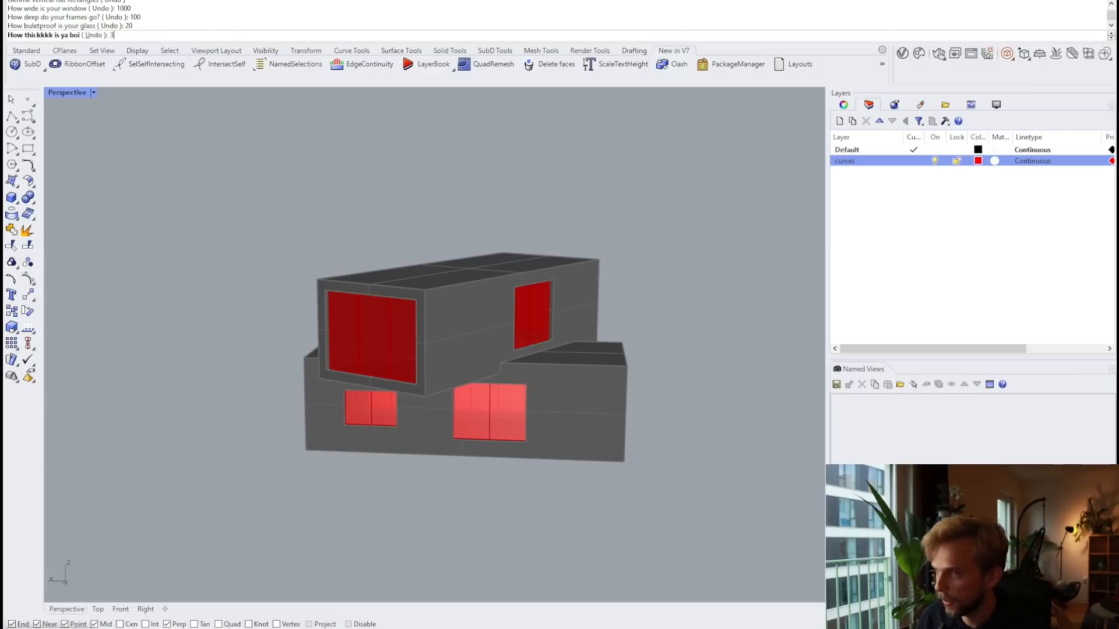
{"action": "type", "text": "30"}
{"action": "key", "text": "Return"}
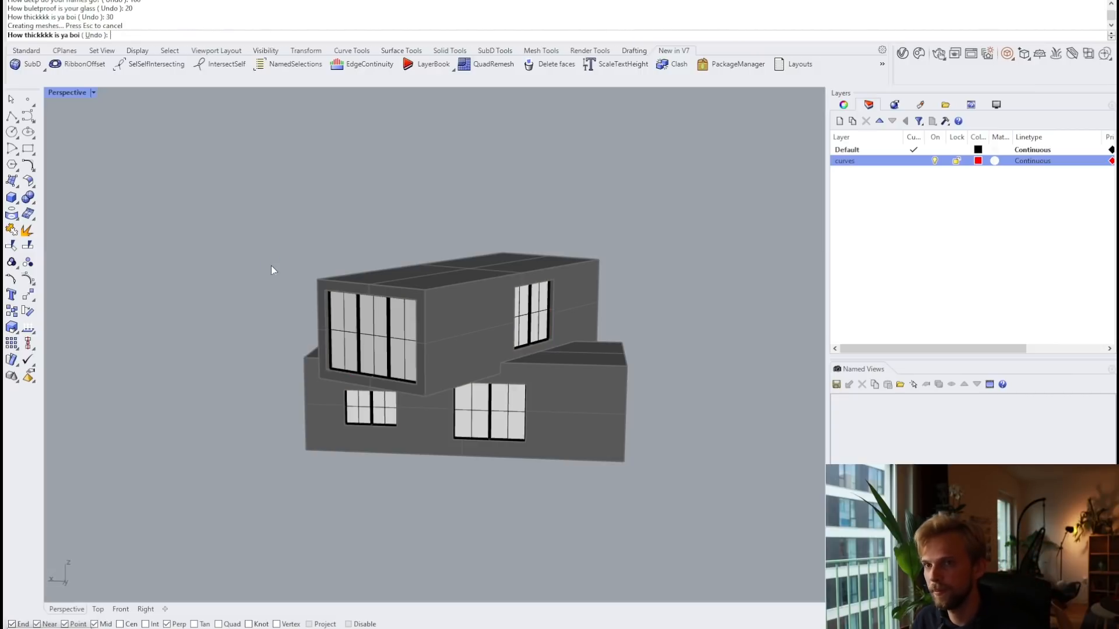
{"action": "right_click_drag", "start_coordinate": [271, 265], "coordinate": [394, 275]}
{"action": "scroll", "coordinate": [542, 313], "scroll_direction": "up", "scroll_amount": 3}
Step: Switch the Perspective viewport to Arctic display mode and orbit around the house
{"action": "left_click", "coordinate": [65, 92]}
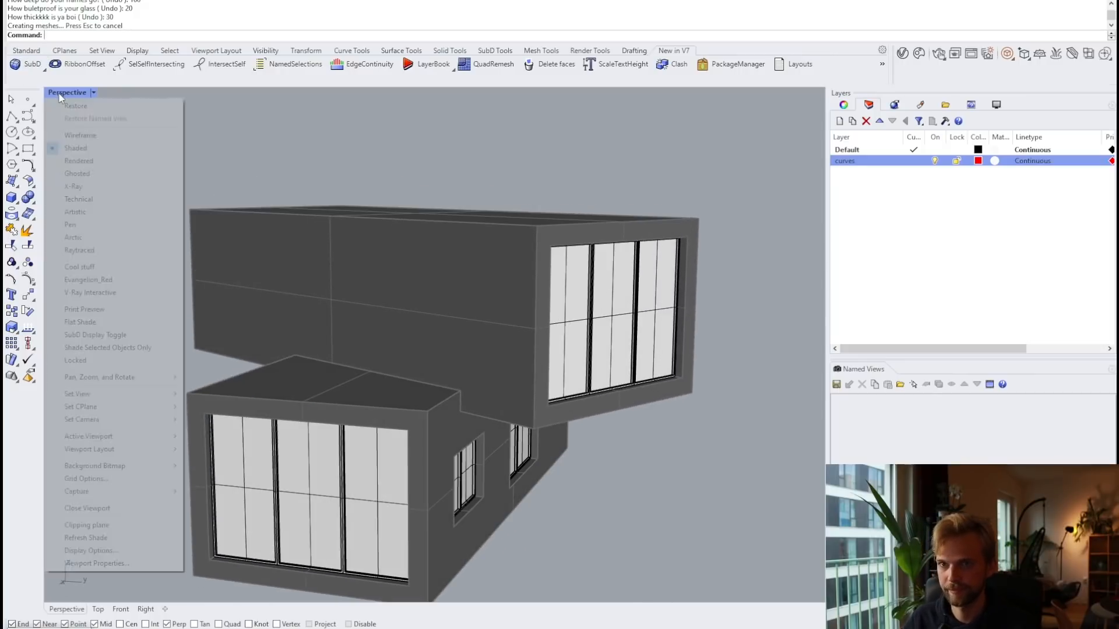
{"action": "left_click", "coordinate": [105, 236]}
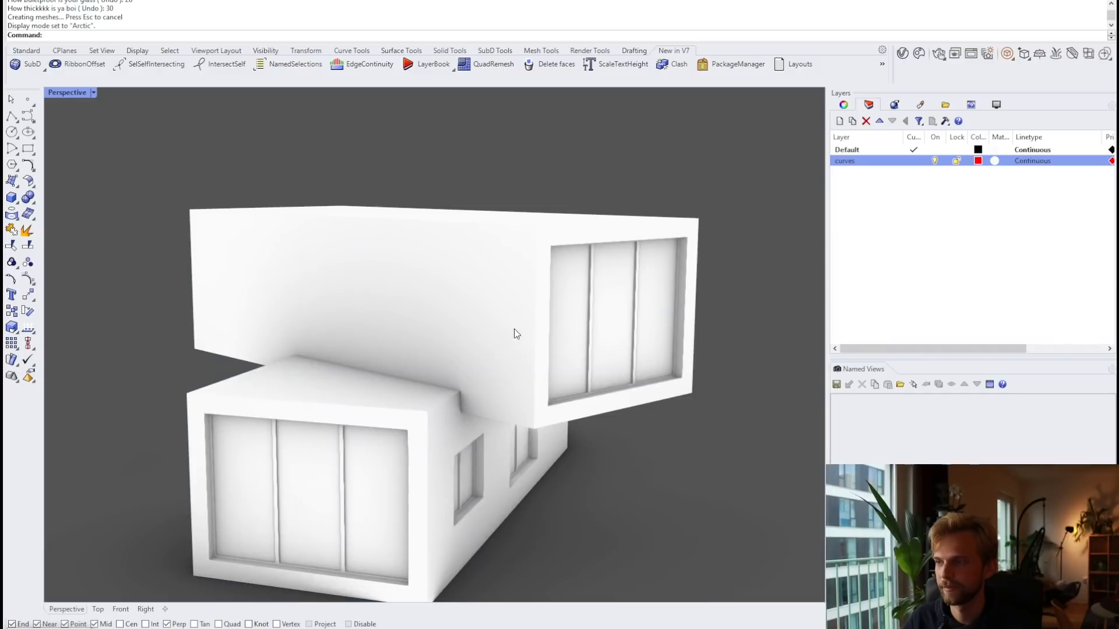
{"action": "mouse_move", "coordinate": [512, 330]}
{"action": "right_mouse_down"}
{"action": "mouse_move", "coordinate": [490, 317]}
{"action": "mouse_move", "coordinate": [377, 317]}
{"action": "mouse_move", "coordinate": [465, 332]}
{"action": "mouse_move", "coordinate": [324, 302]}
{"action": "right_mouse_up"}
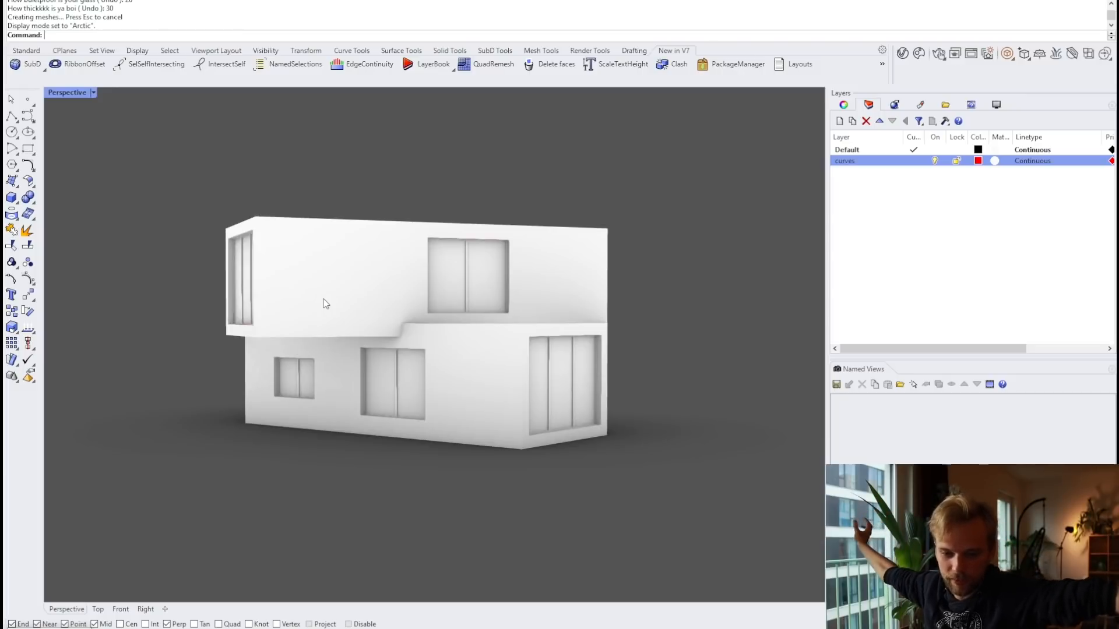
{"action": "right_click_drag", "start_coordinate": [325, 303], "coordinate": [564, 296]}
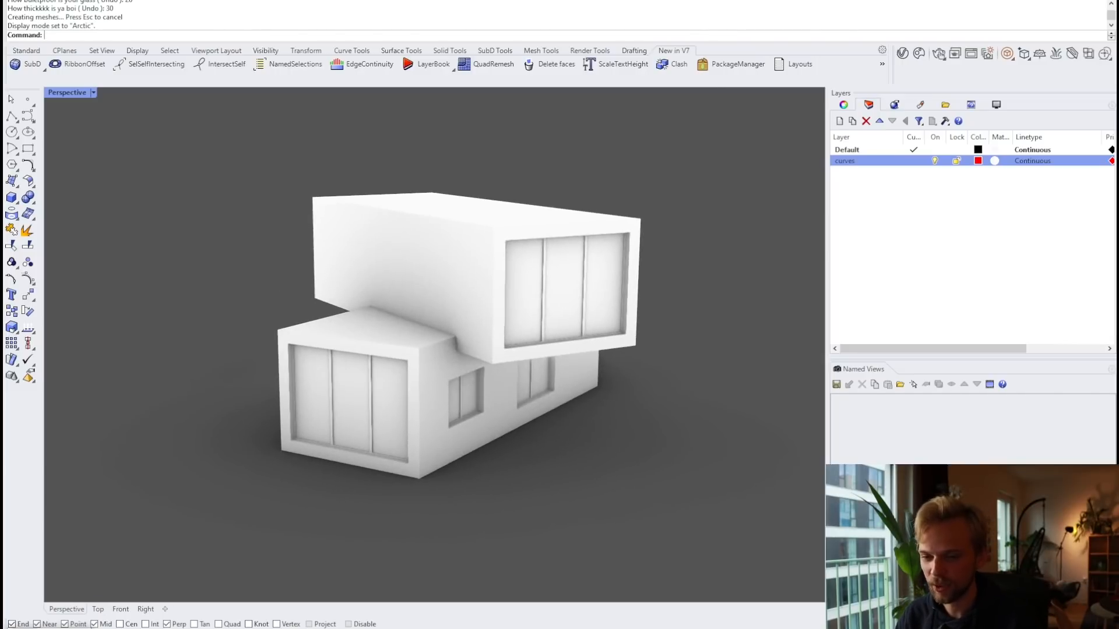
Step: Restore the Grasshopper editor and zoom out to see the whole window-script network
{"action": "double_click", "coordinate": [25, 628]}
{"action": "scroll", "coordinate": [850, 315], "scroll_direction": "down", "scroll_amount": 5}
{"action": "scroll", "coordinate": [851, 319], "scroll_direction": "down", "scroll_amount": 6}
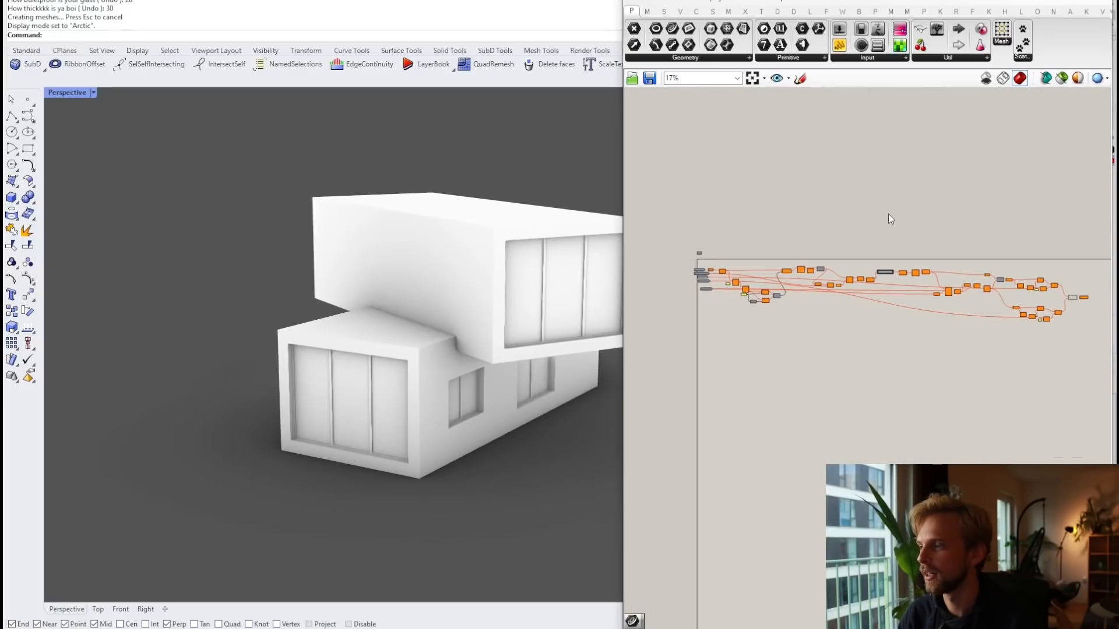